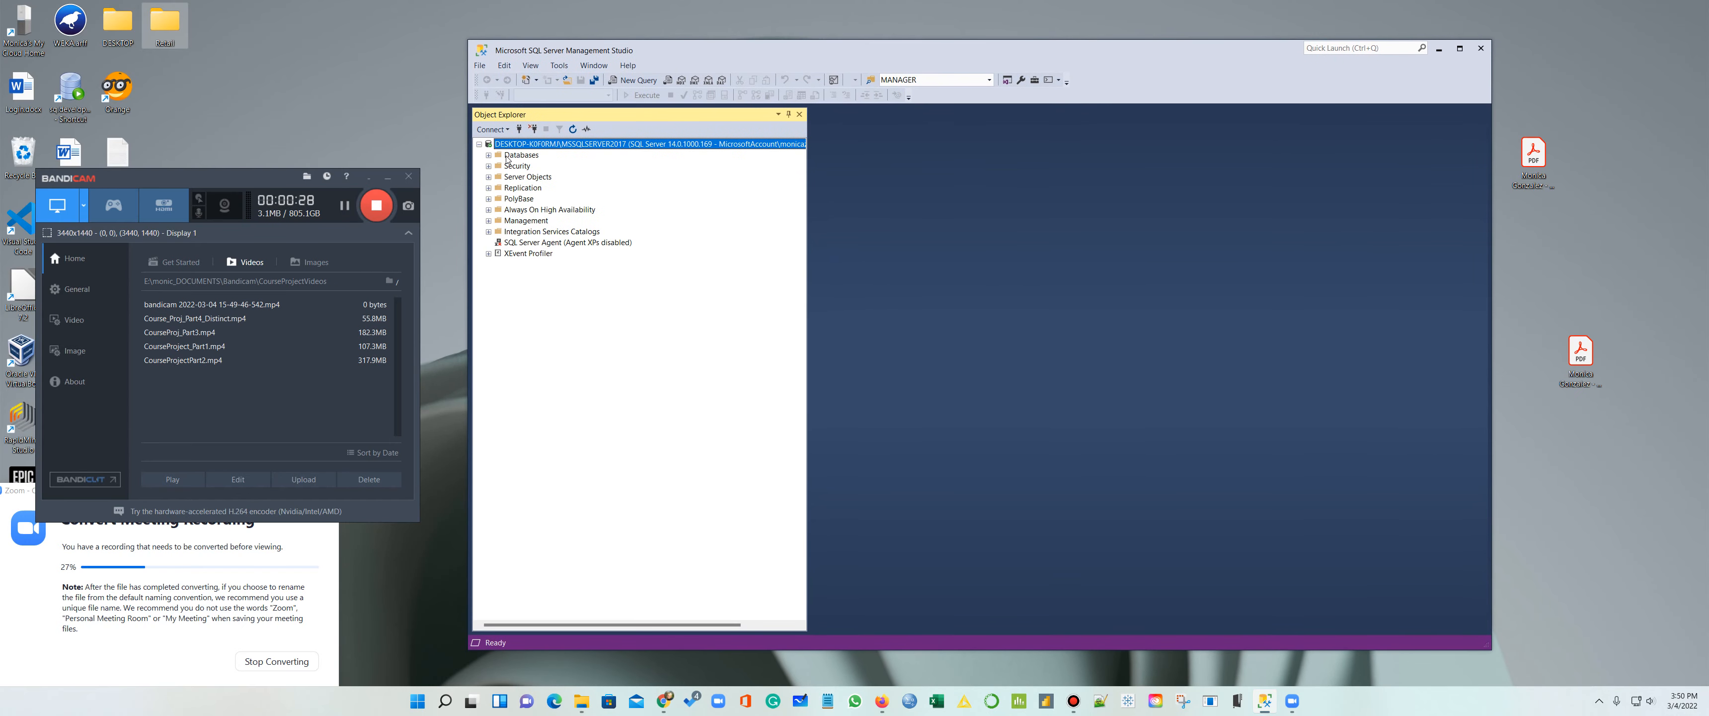
Step: Begin a new database on the SQL Server instance and name it DemoRetailDW
left_click(488, 155)
right_click(522, 156)
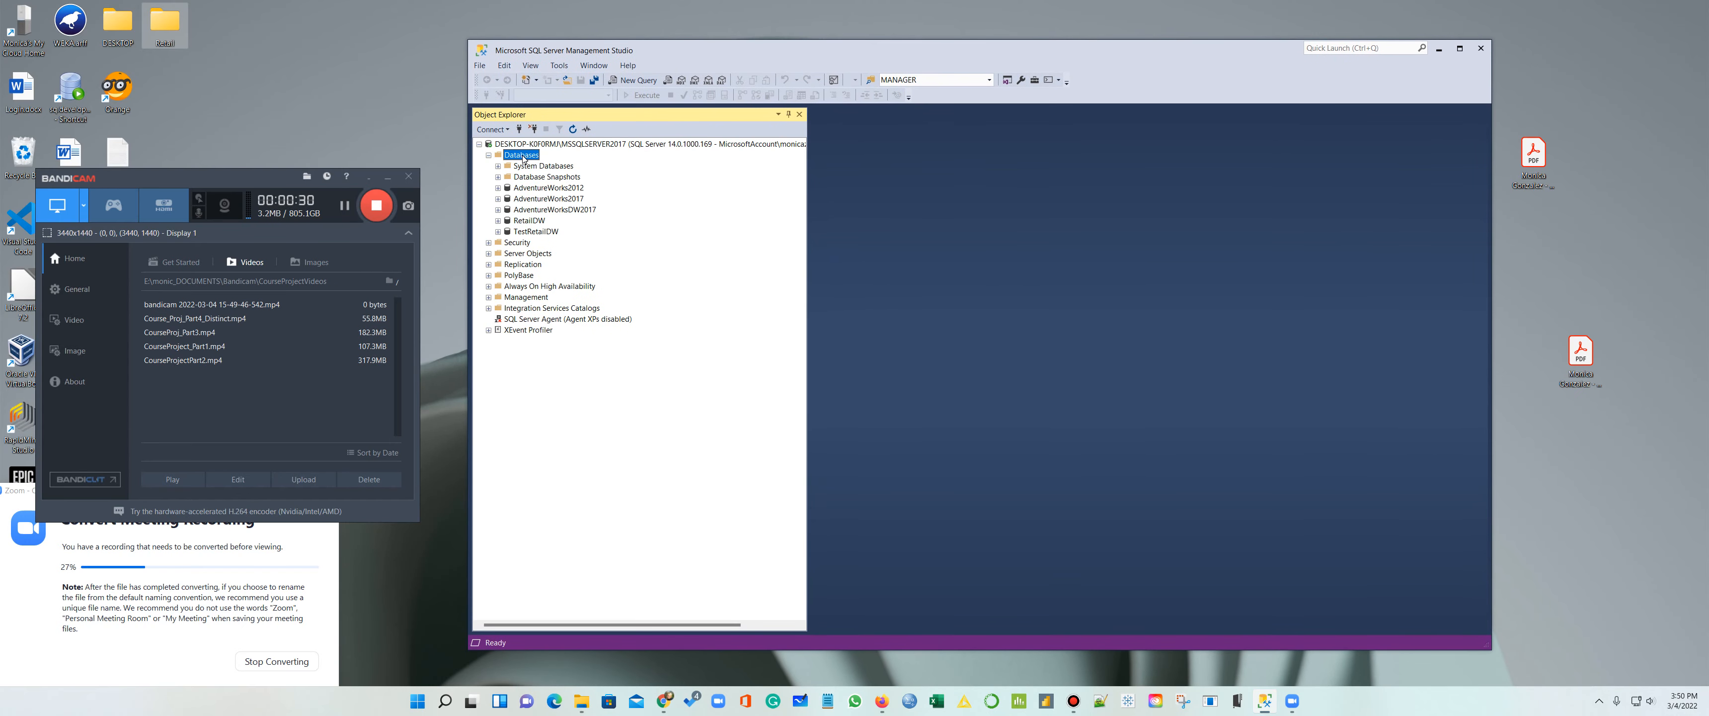
left_click(558, 164)
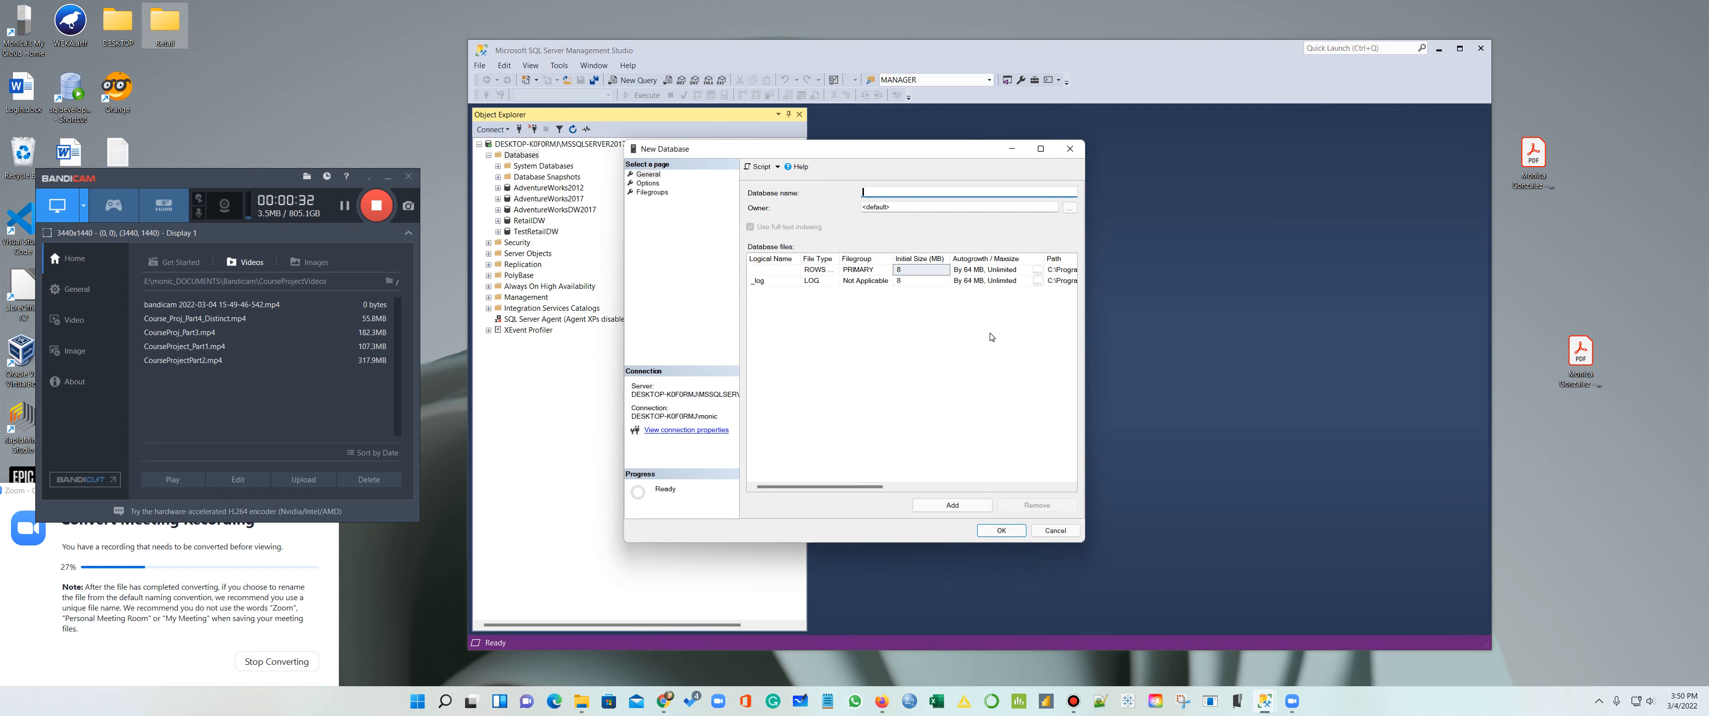
type("DemoRetailDW")
Step: Assign the sa login as the owner of the new database and create the database
left_click(1069, 208)
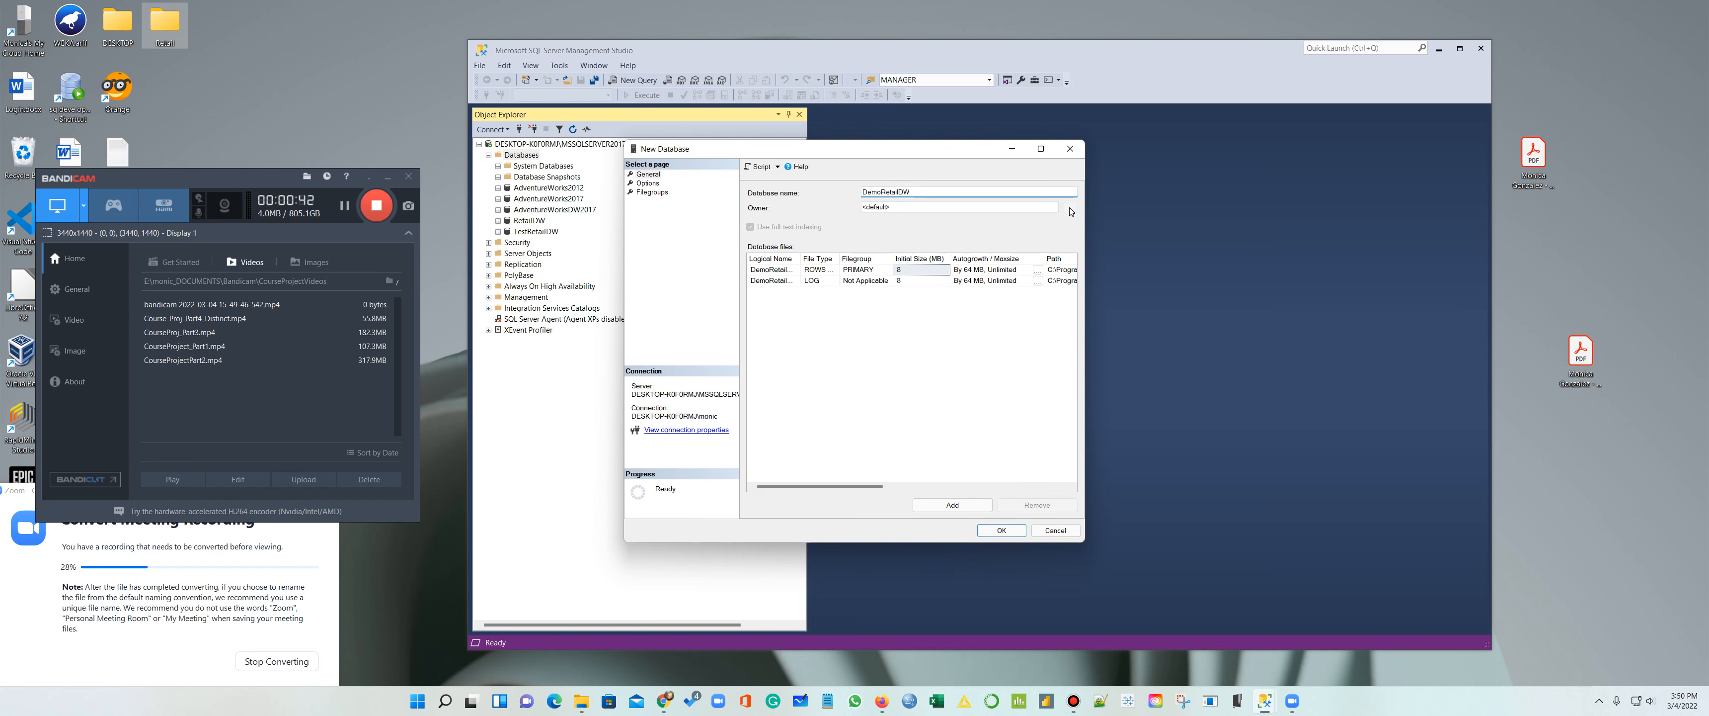
left_click(940, 368)
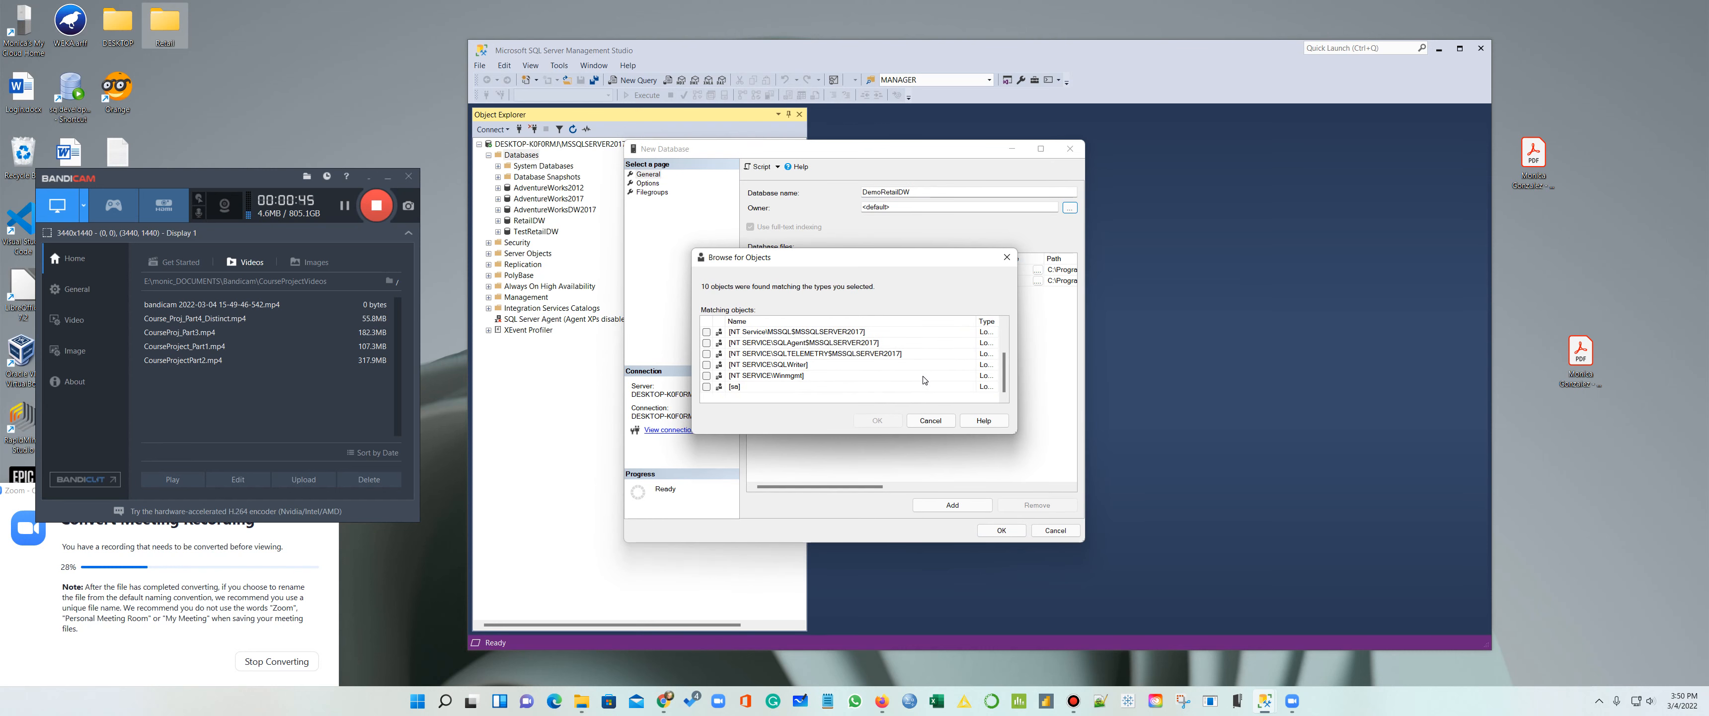
left_click(707, 386)
left_click(876, 420)
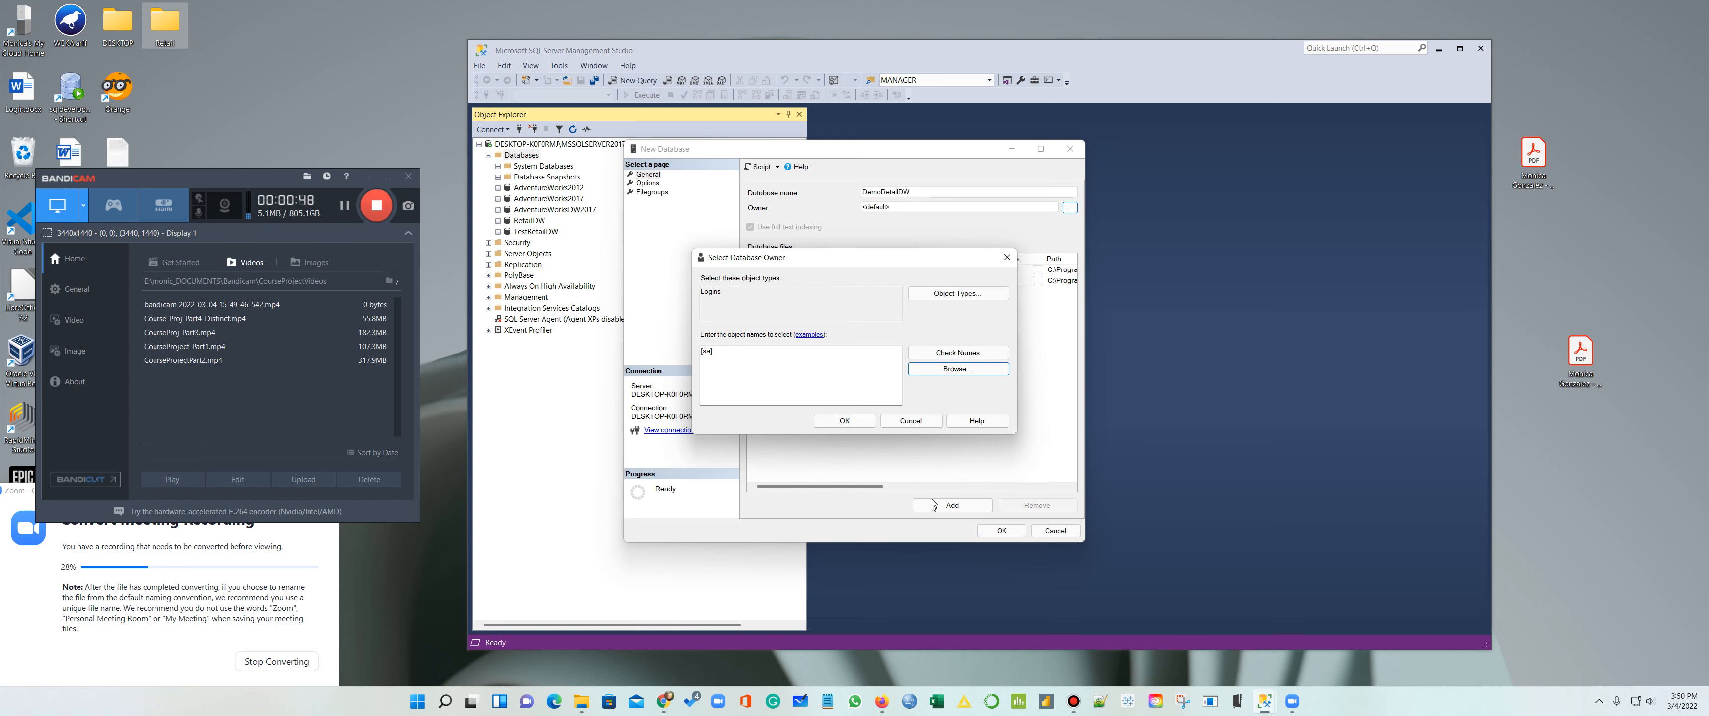
left_click(862, 425)
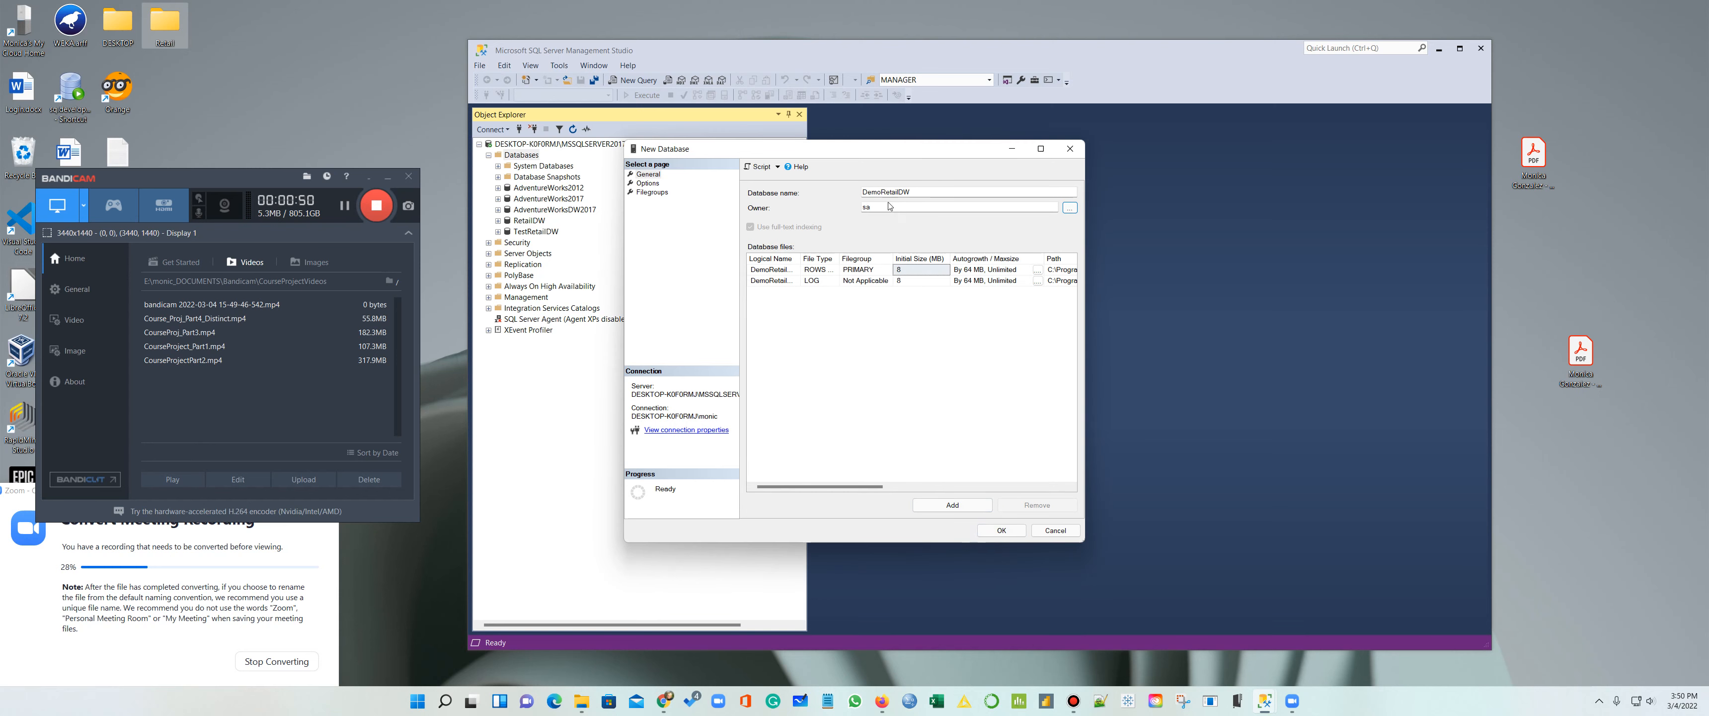
left_click(1001, 530)
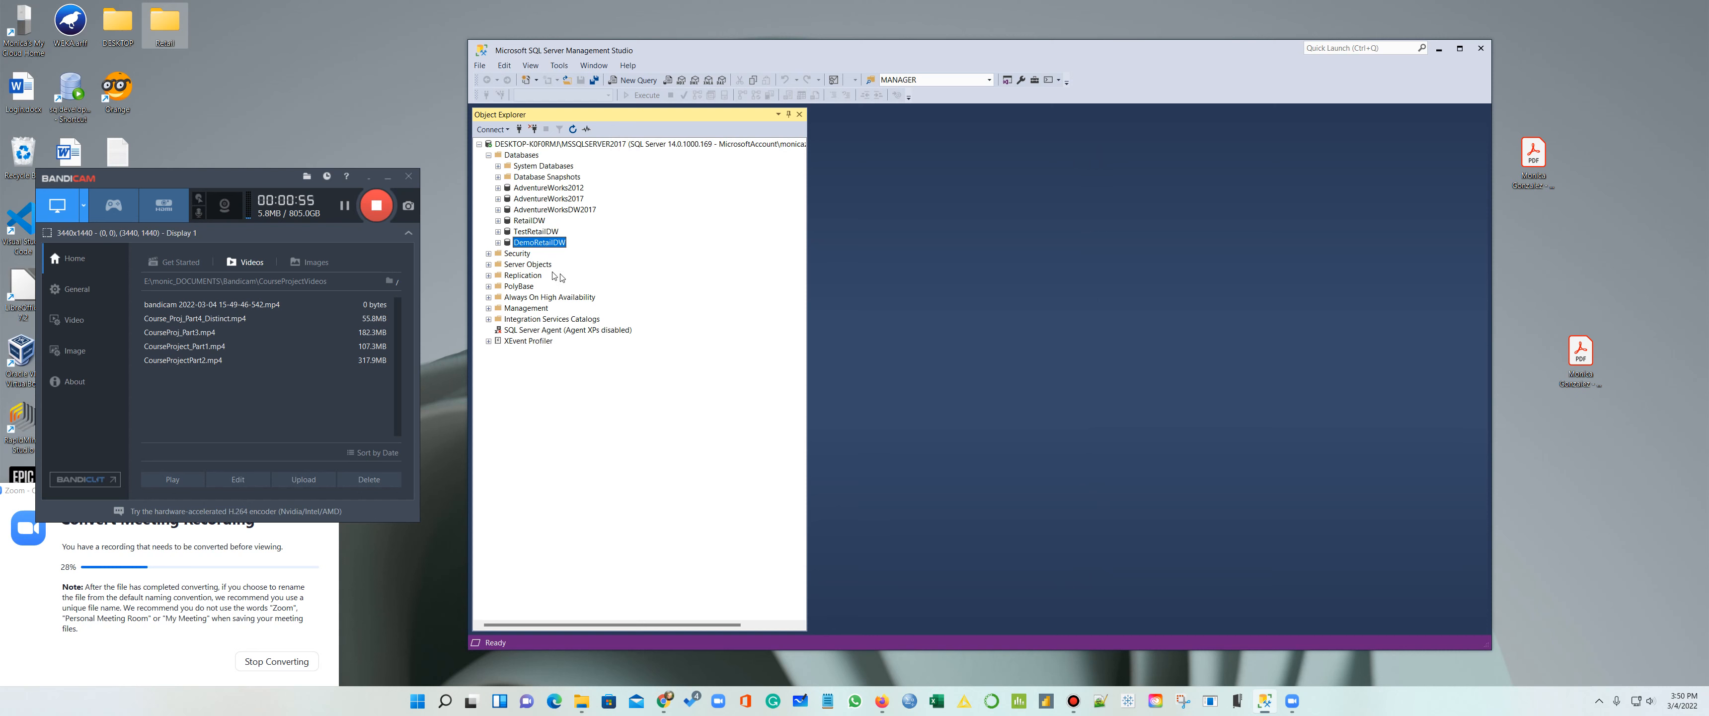
Step: Expand the DemoRetailDW database and its Tables folder to examine what they contain
left_click(498, 243)
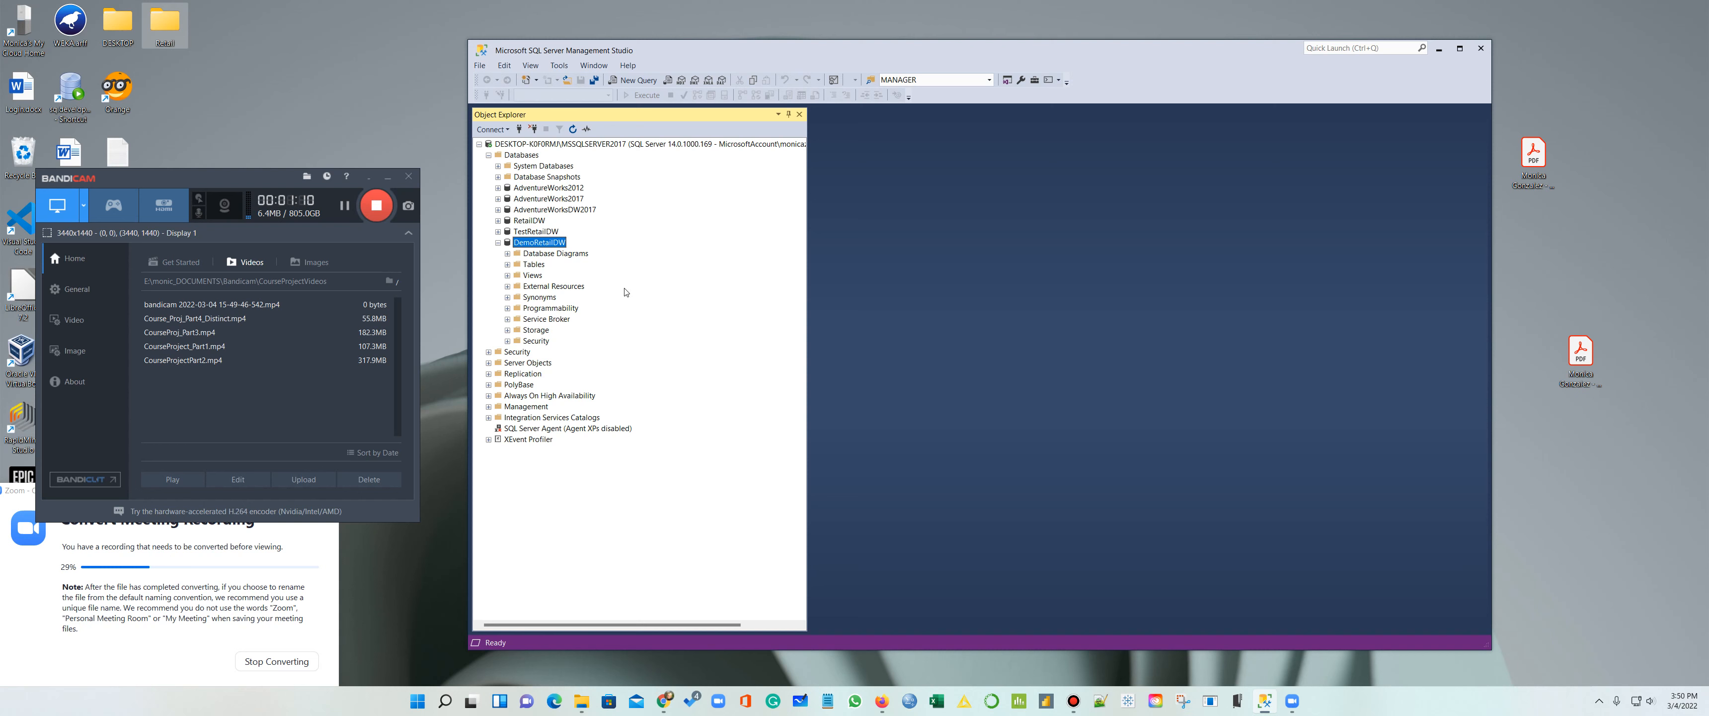
left_click(535, 265)
right_click(535, 265)
mouse_move(568, 278)
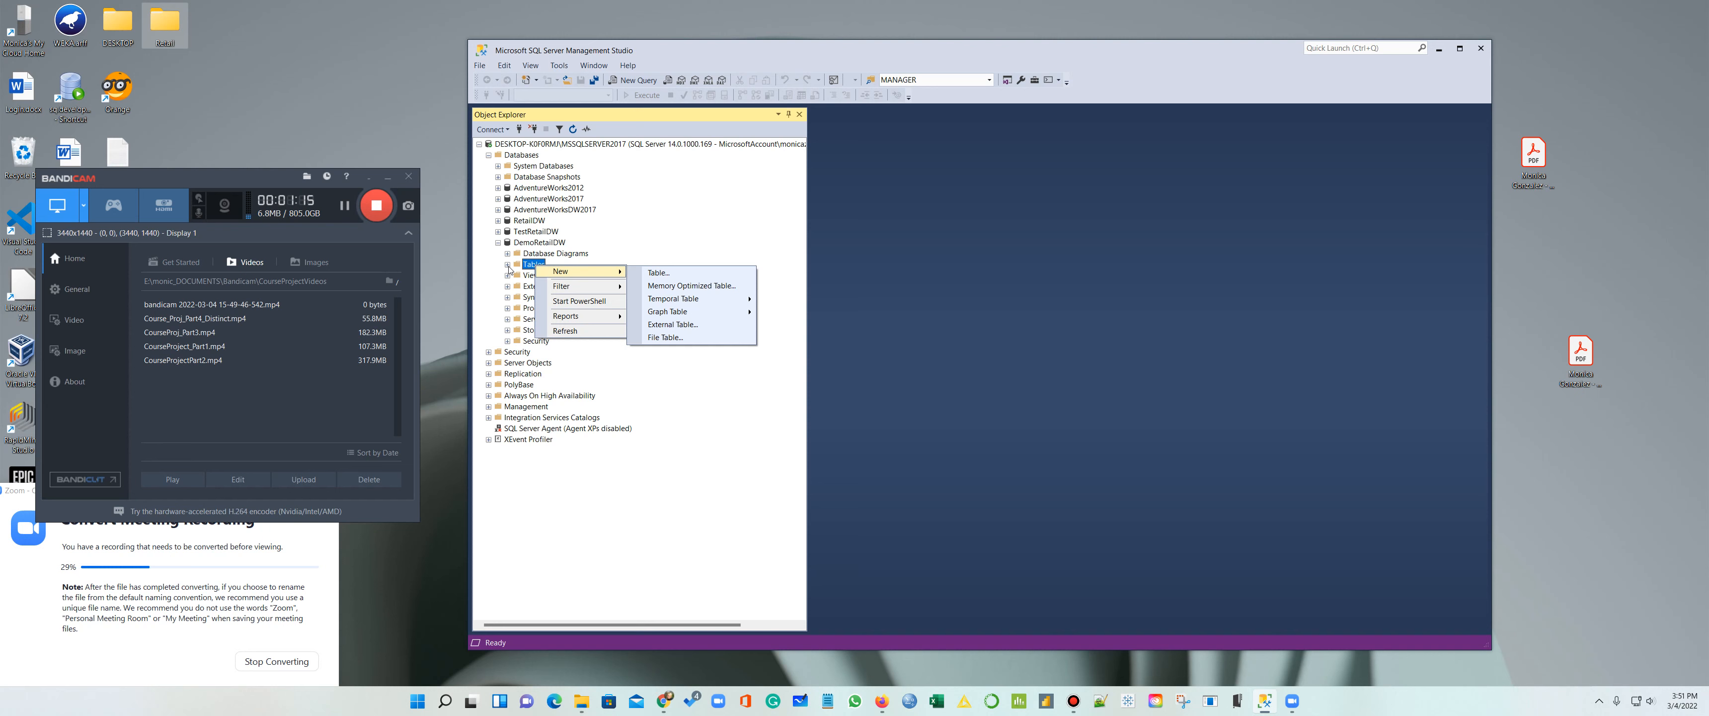
left_click(506, 264)
Step: Launch the Import Data wizard for the DemoRetailDW database and place its window over the management window
left_click(529, 243)
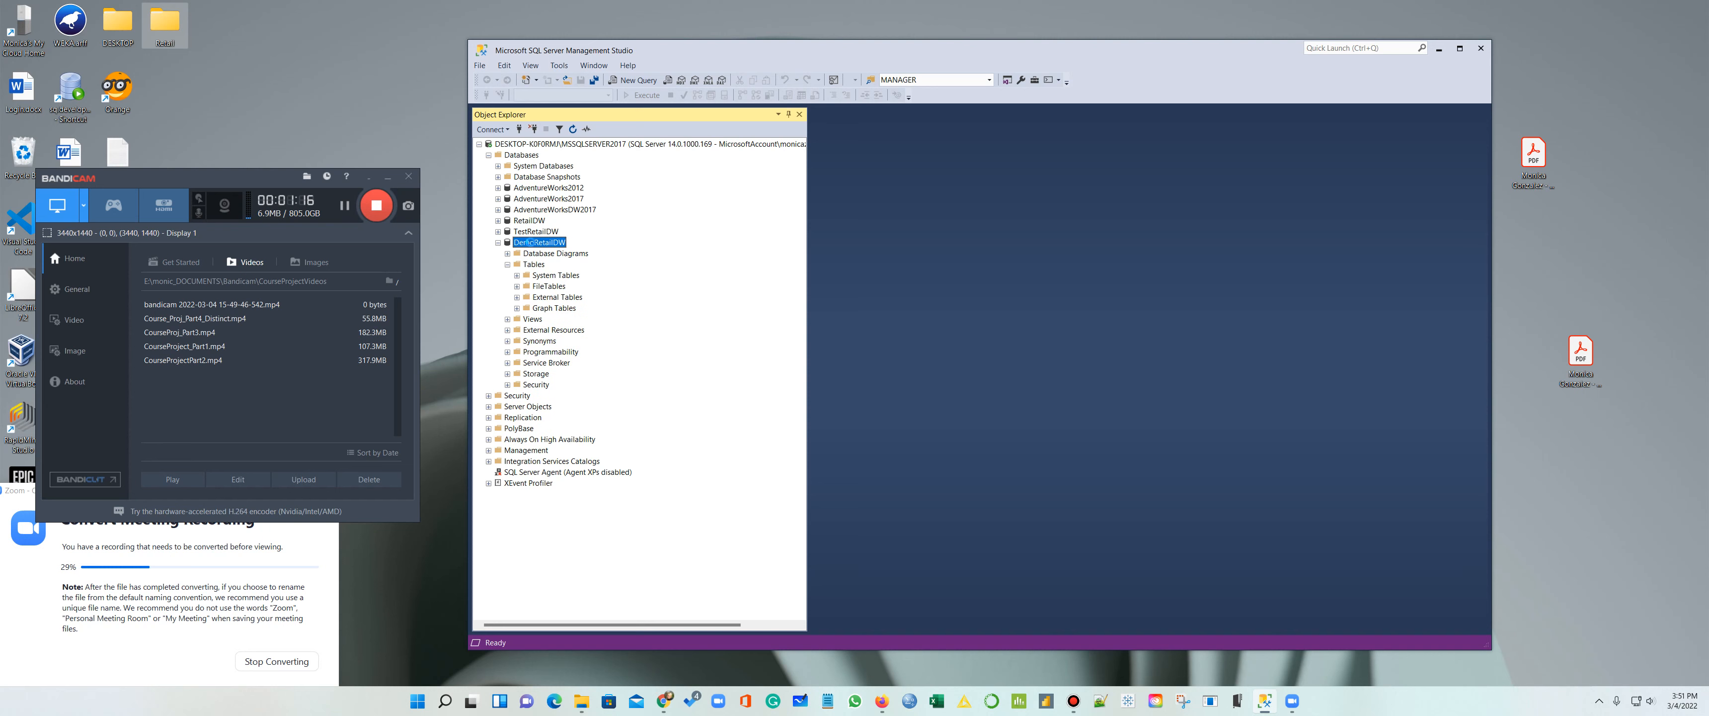
right_click(529, 243)
mouse_move(585, 287)
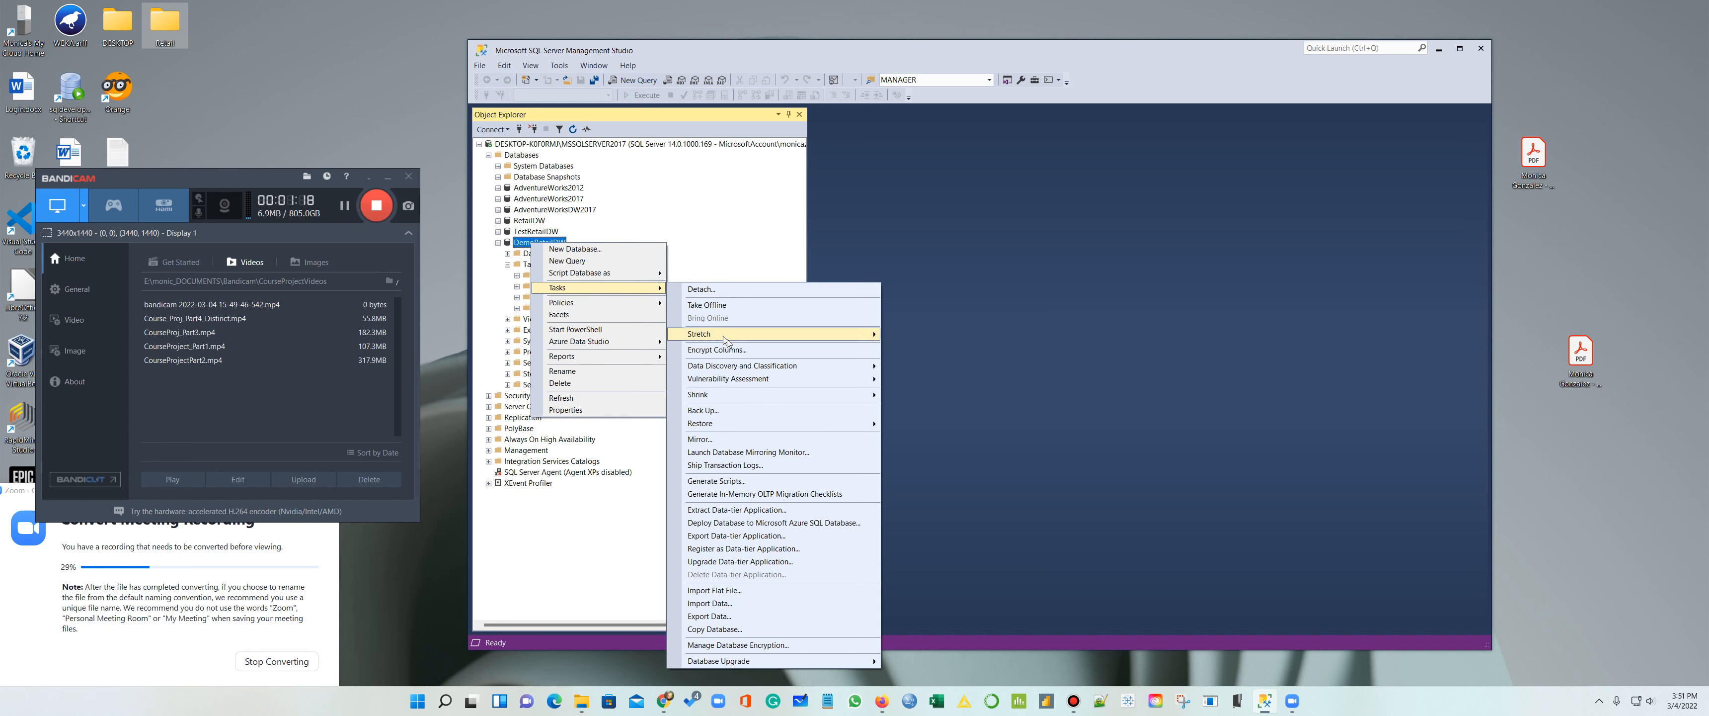
left_click(1098, 429)
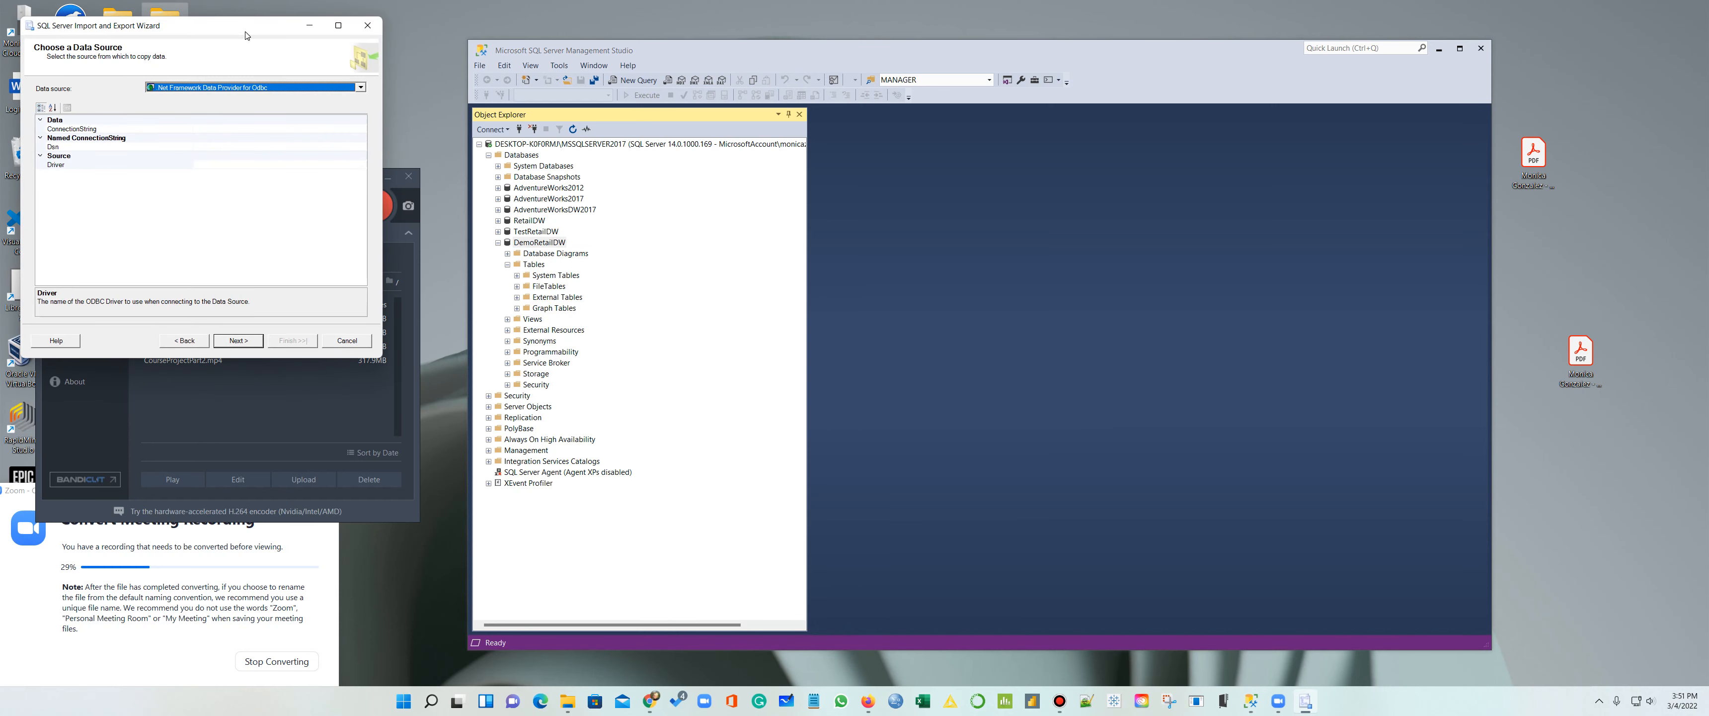
left_click_drag(255, 33, 964, 131)
Step: Set the import source to Microsoft Excel using the file RetailData.xls from the Retail folder, and continue to the destination settings
left_click(949, 178)
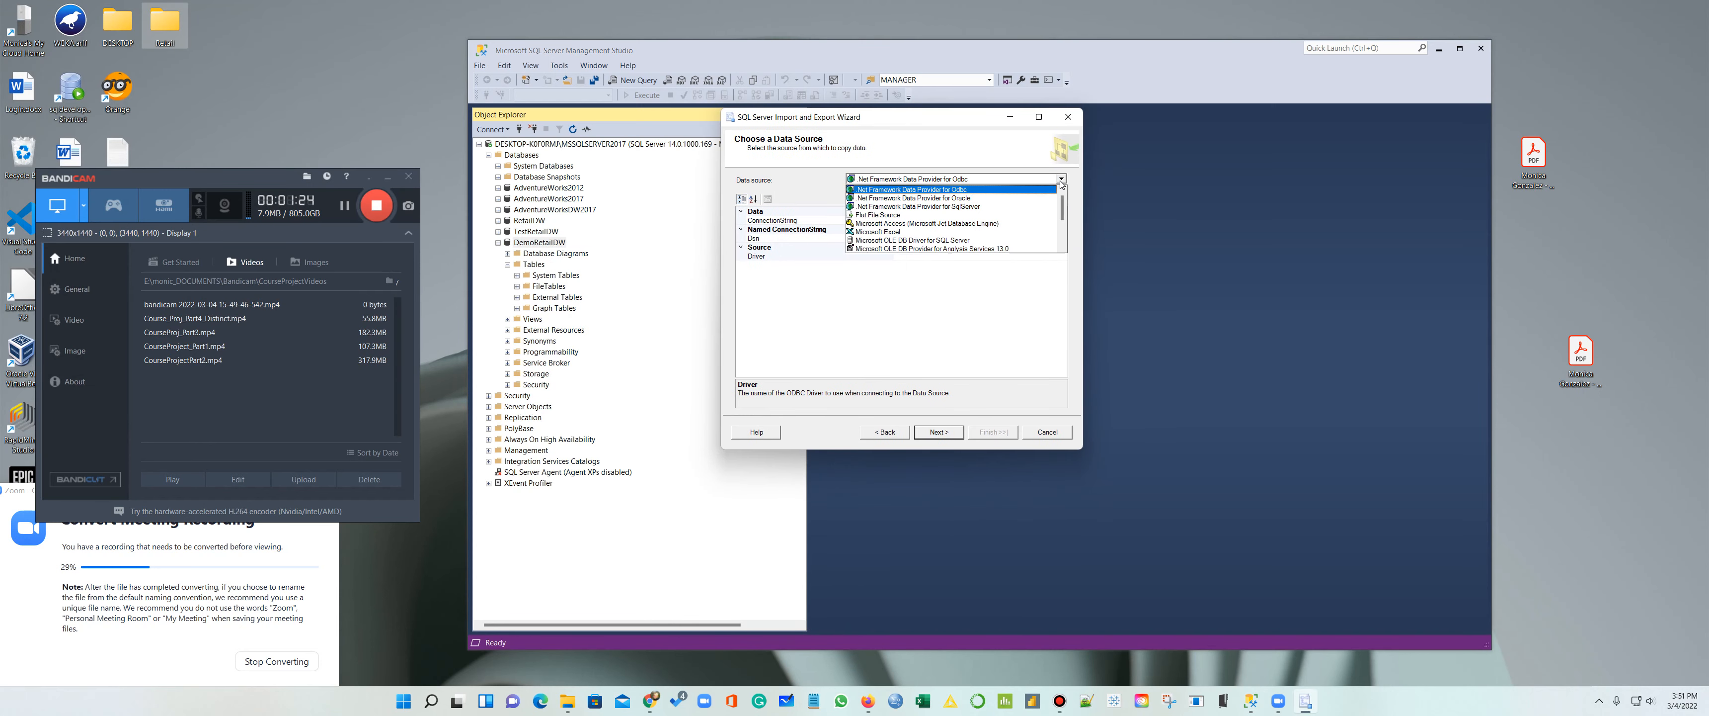
left_click(948, 231)
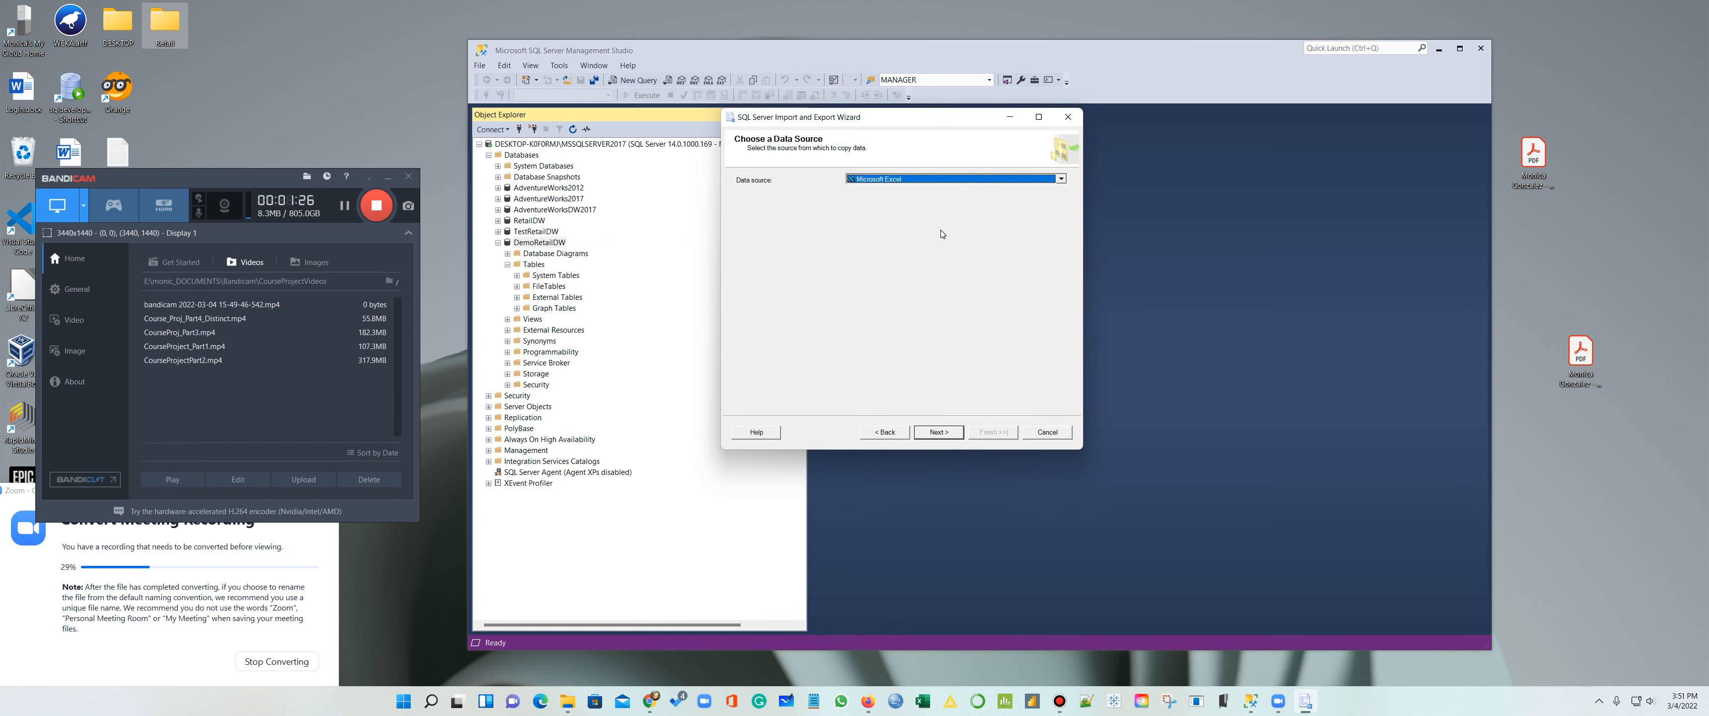
left_click(1028, 229)
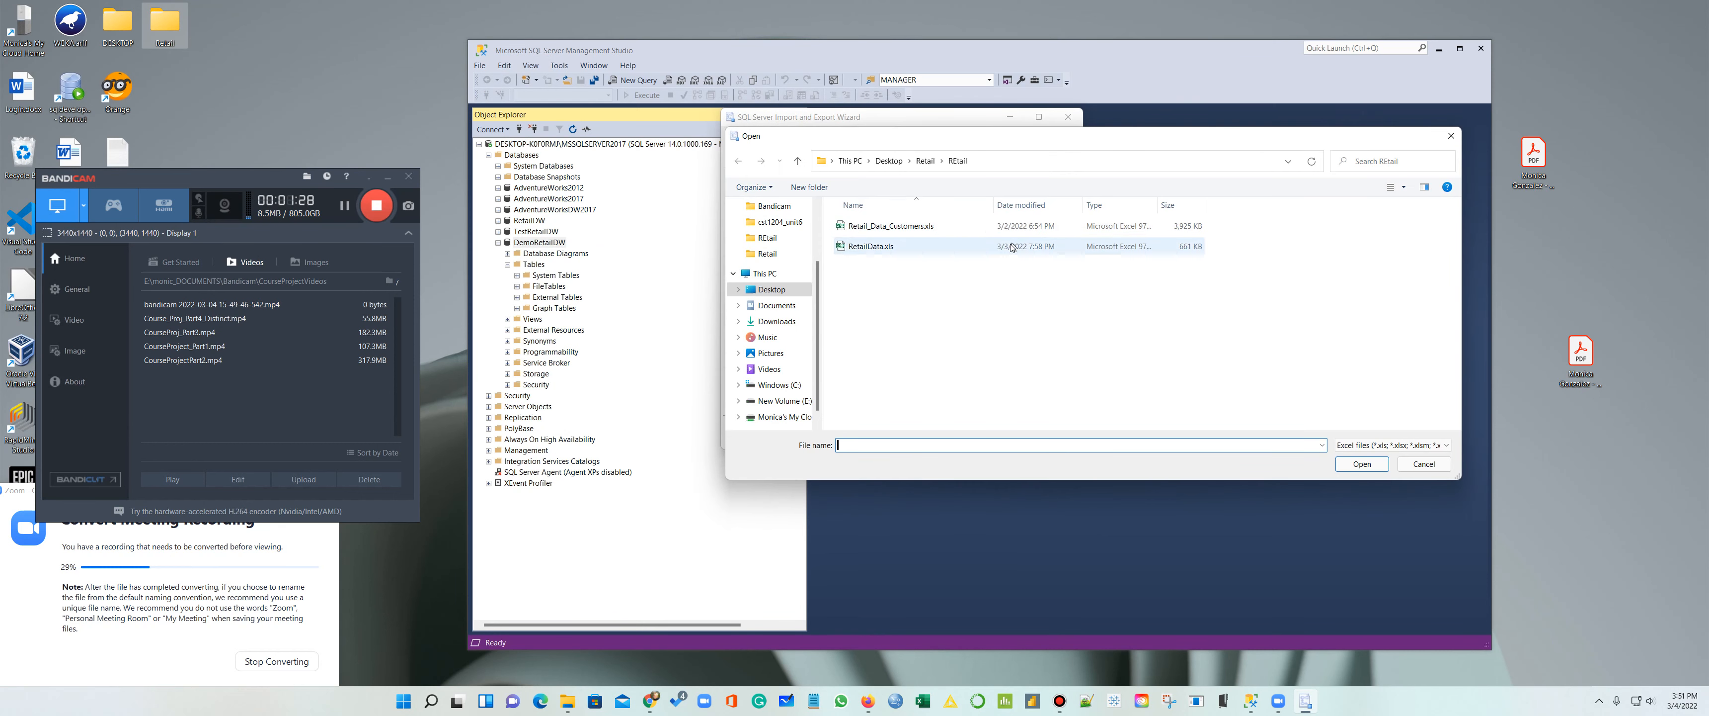
left_click(871, 247)
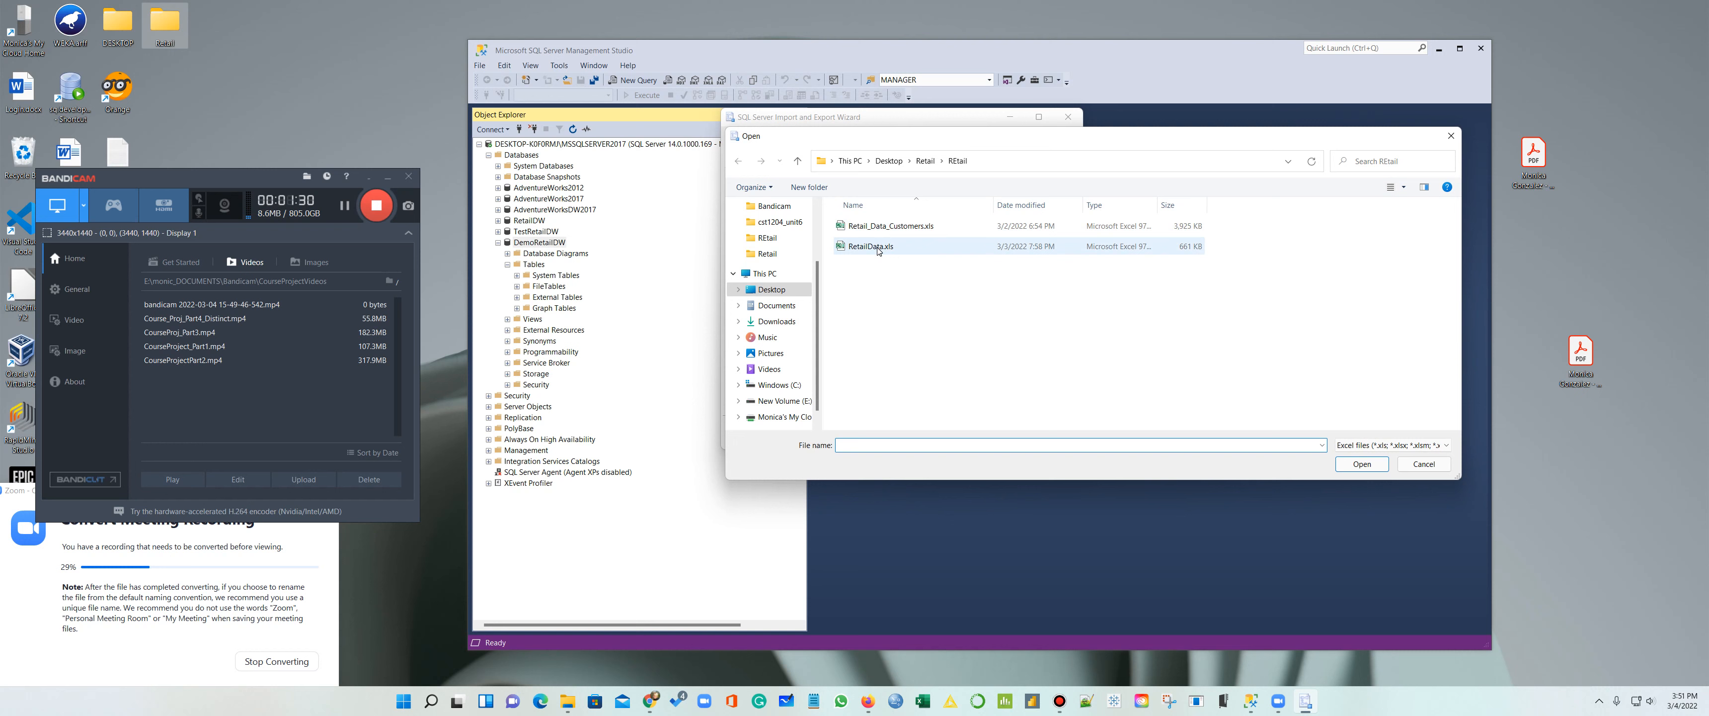
left_click(1347, 464)
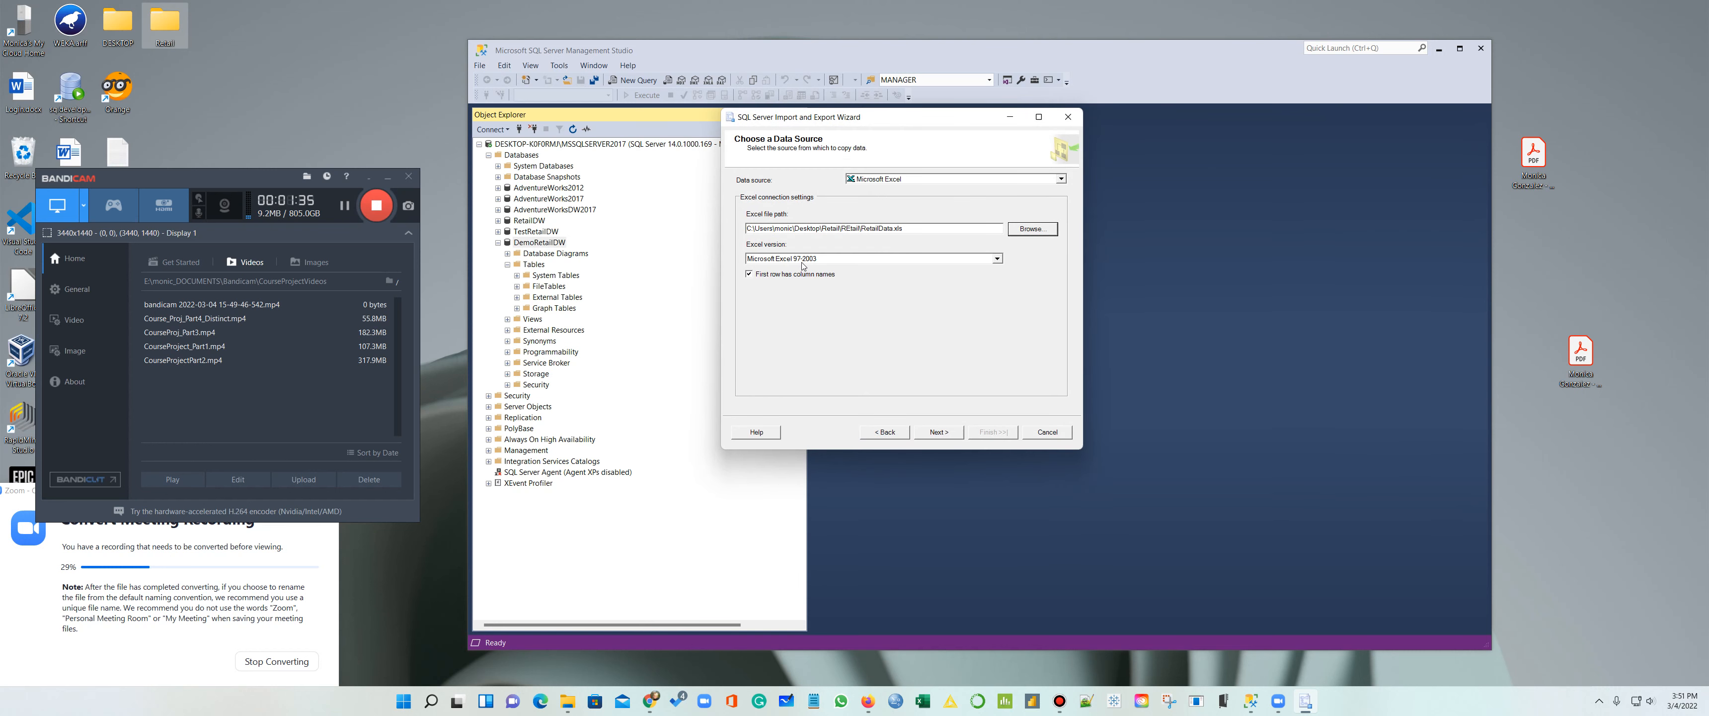
left_click(939, 432)
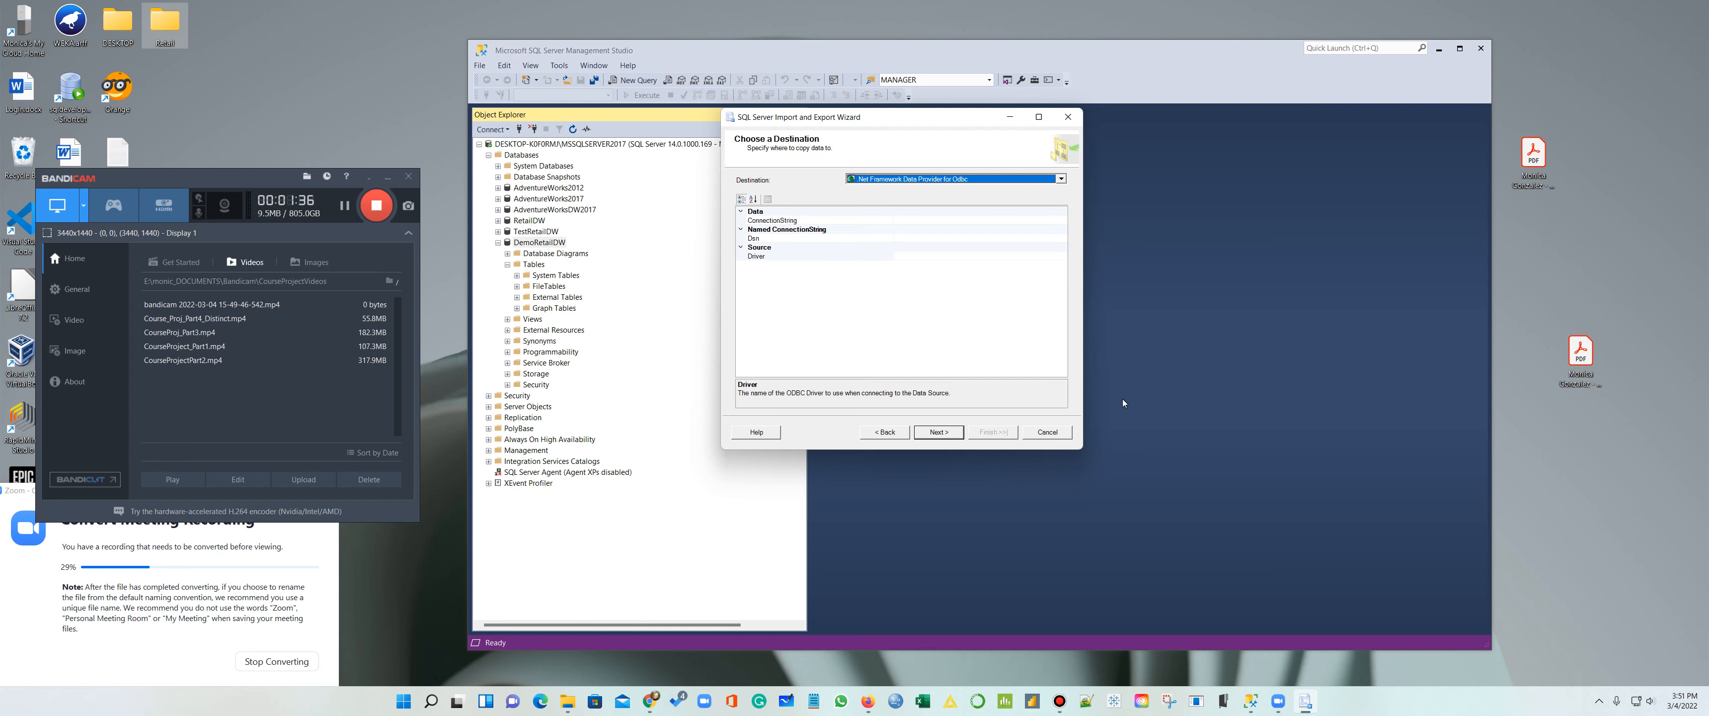
Step: Choose SQL Server Native Client 11.0 as the import destination, with DemoRetailDW as the target database
left_click(1034, 179)
scroll(929, 225, "down", 3)
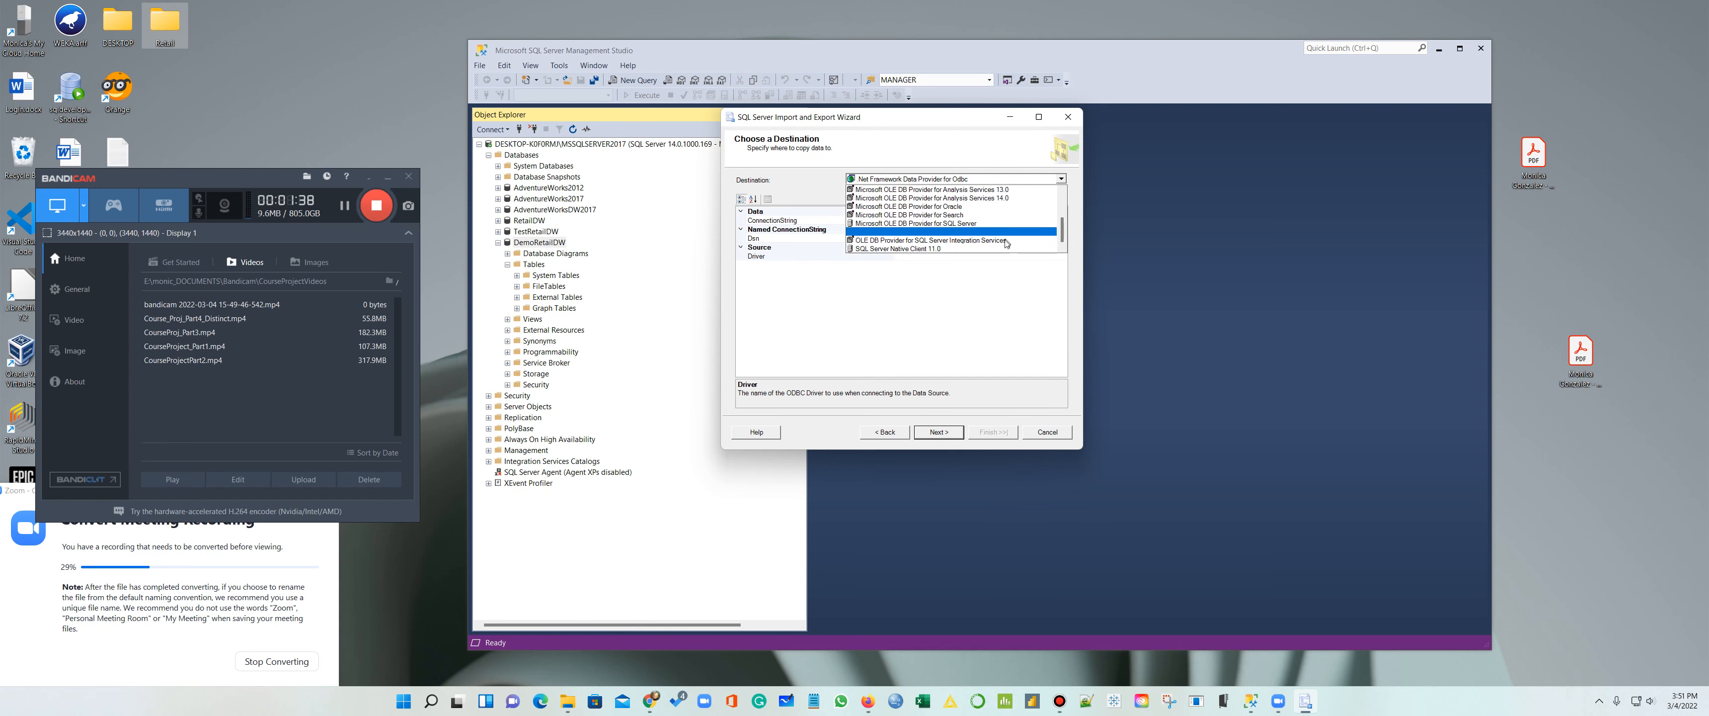
left_click(915, 249)
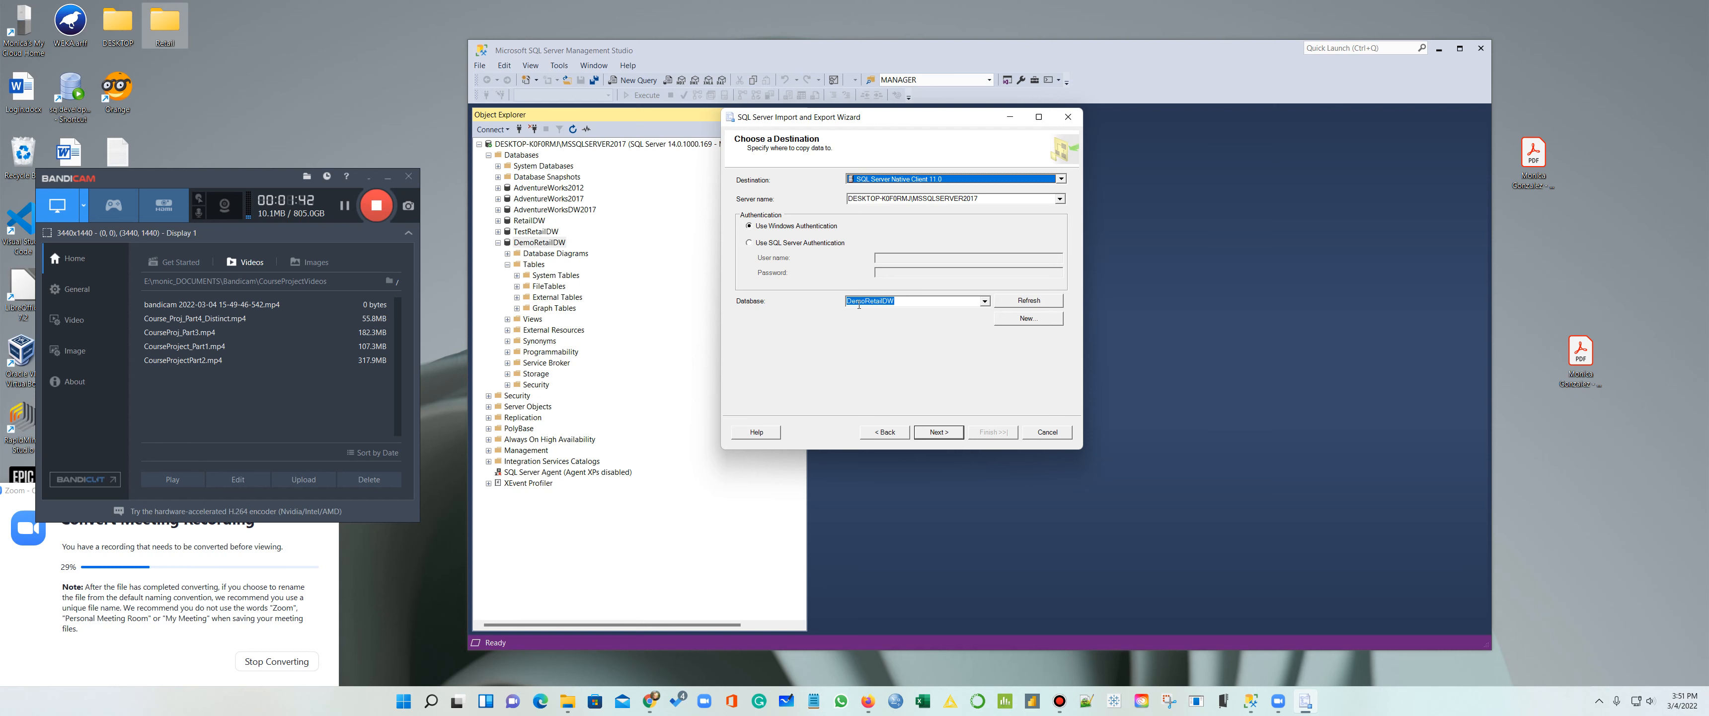
left_click(937, 430)
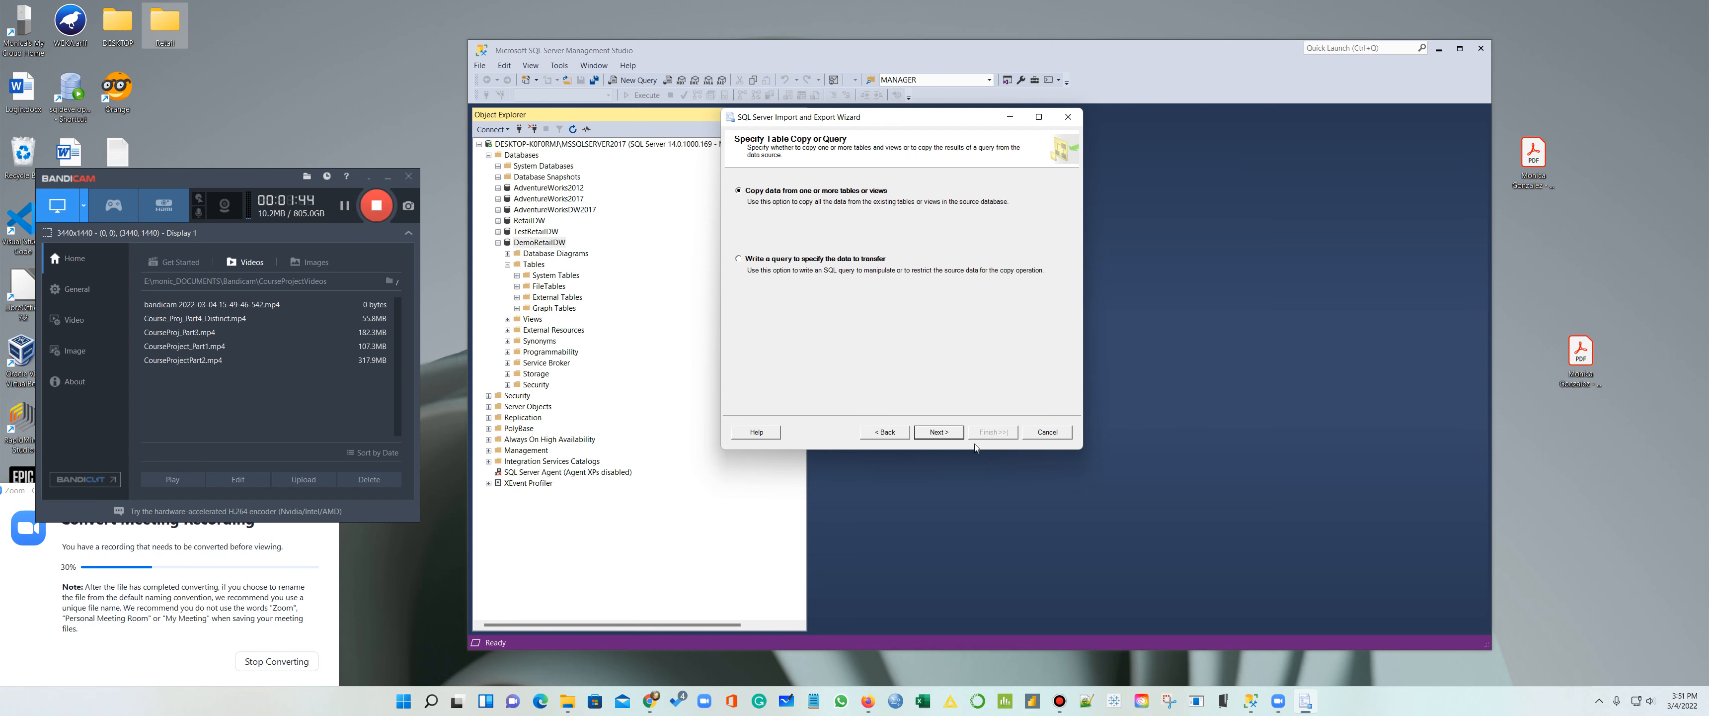
Step: Copy data from tables or views, open the column mappings for Sheet1$, and set the Gender and SalesRep sizes to max
left_click(950, 433)
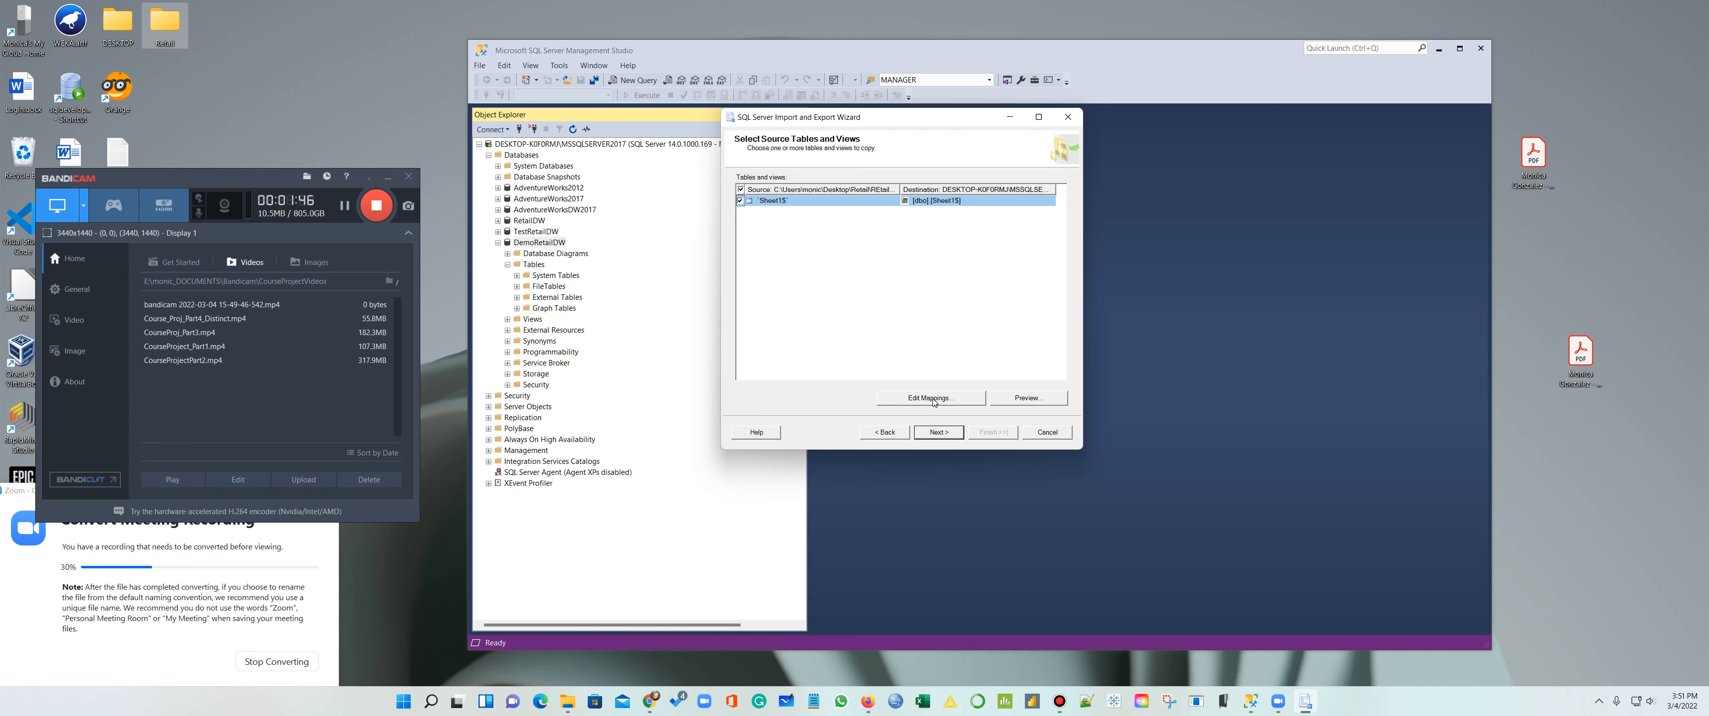
left_click(933, 398)
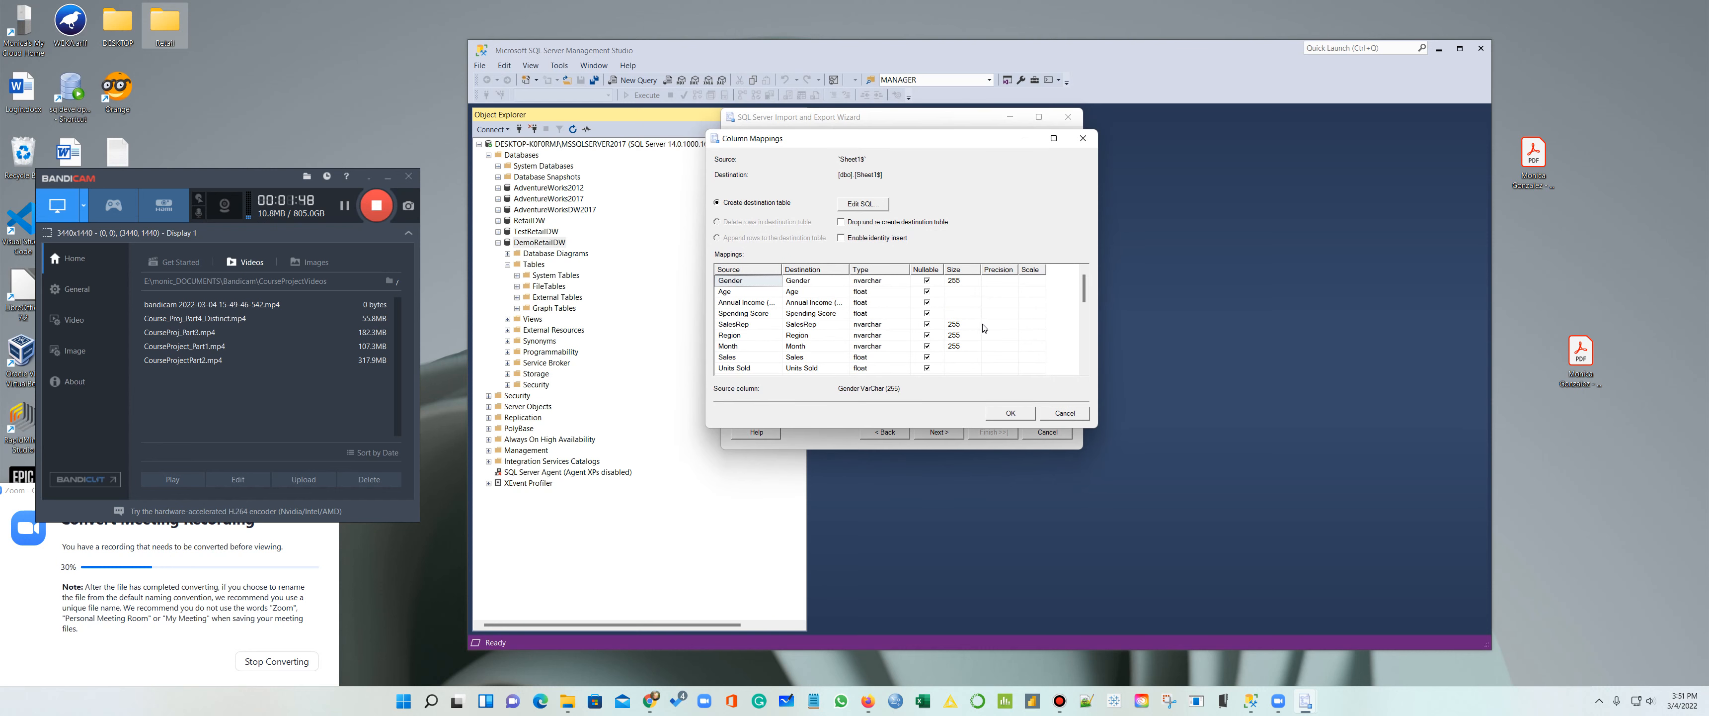
left_click(974, 281)
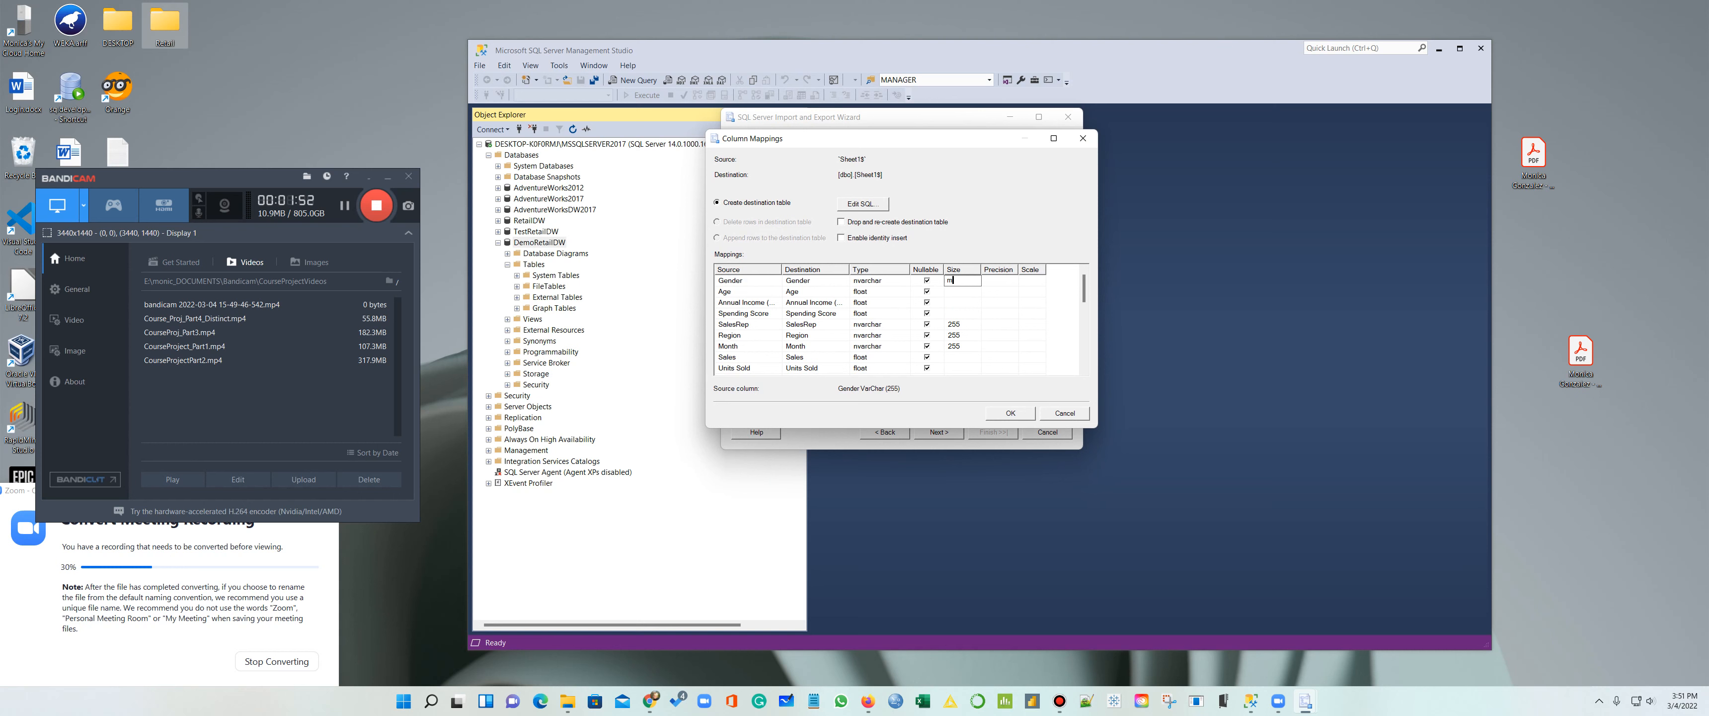
type("max")
left_click(944, 323)
type("ma")
Step: Set the size of the Region and Month columns to max in the column mappings
left_click(971, 334)
double_click(957, 334)
type("m")
left_click(971, 345)
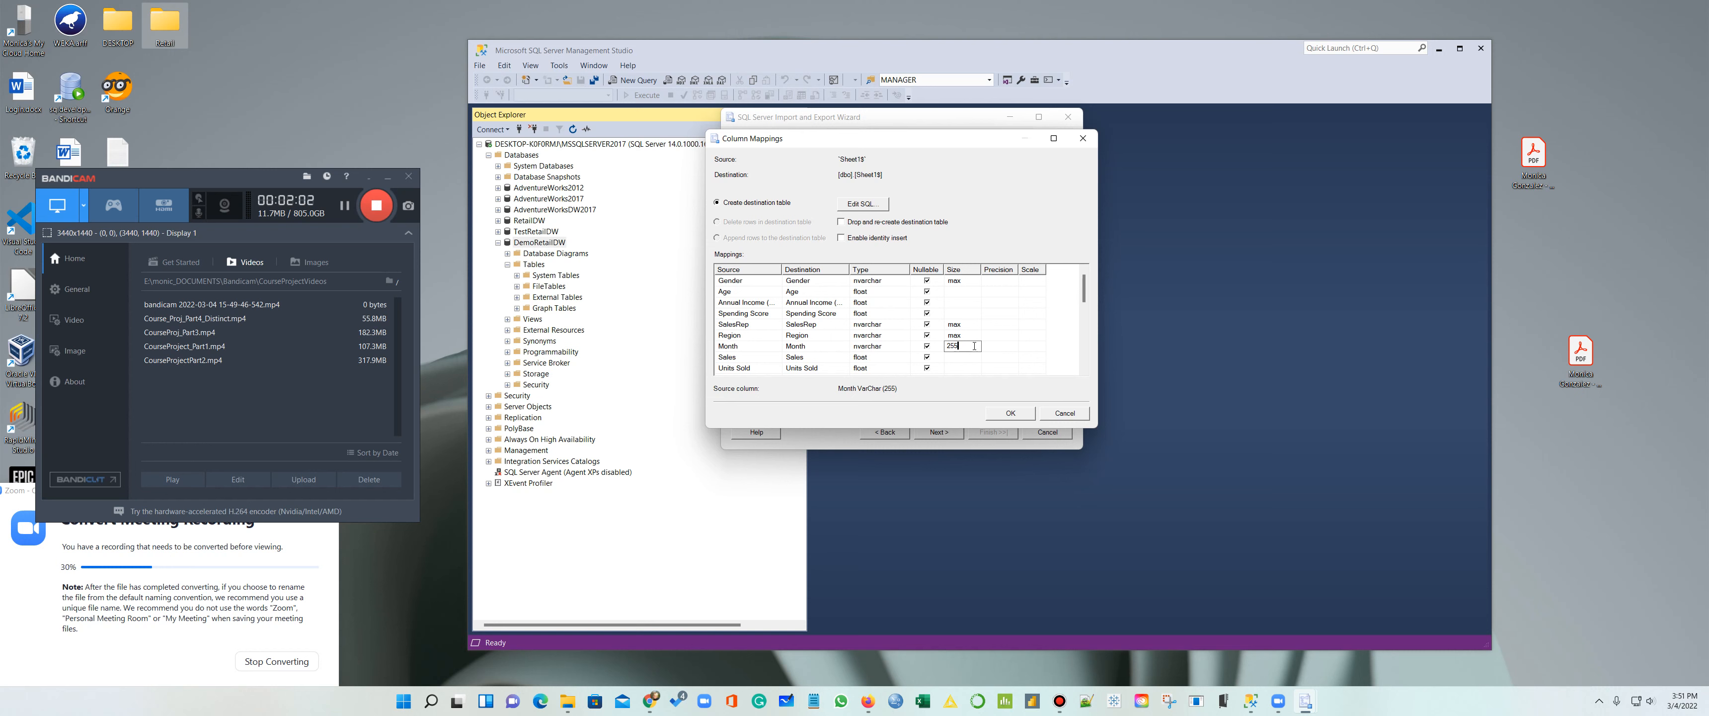
key("BackSpace")
key("BackSpace")
key("BackSpace")
type("max")
Step: Set the size of the customer_id column to max
left_click_drag(1085, 290, 1085, 309)
left_click(974, 323)
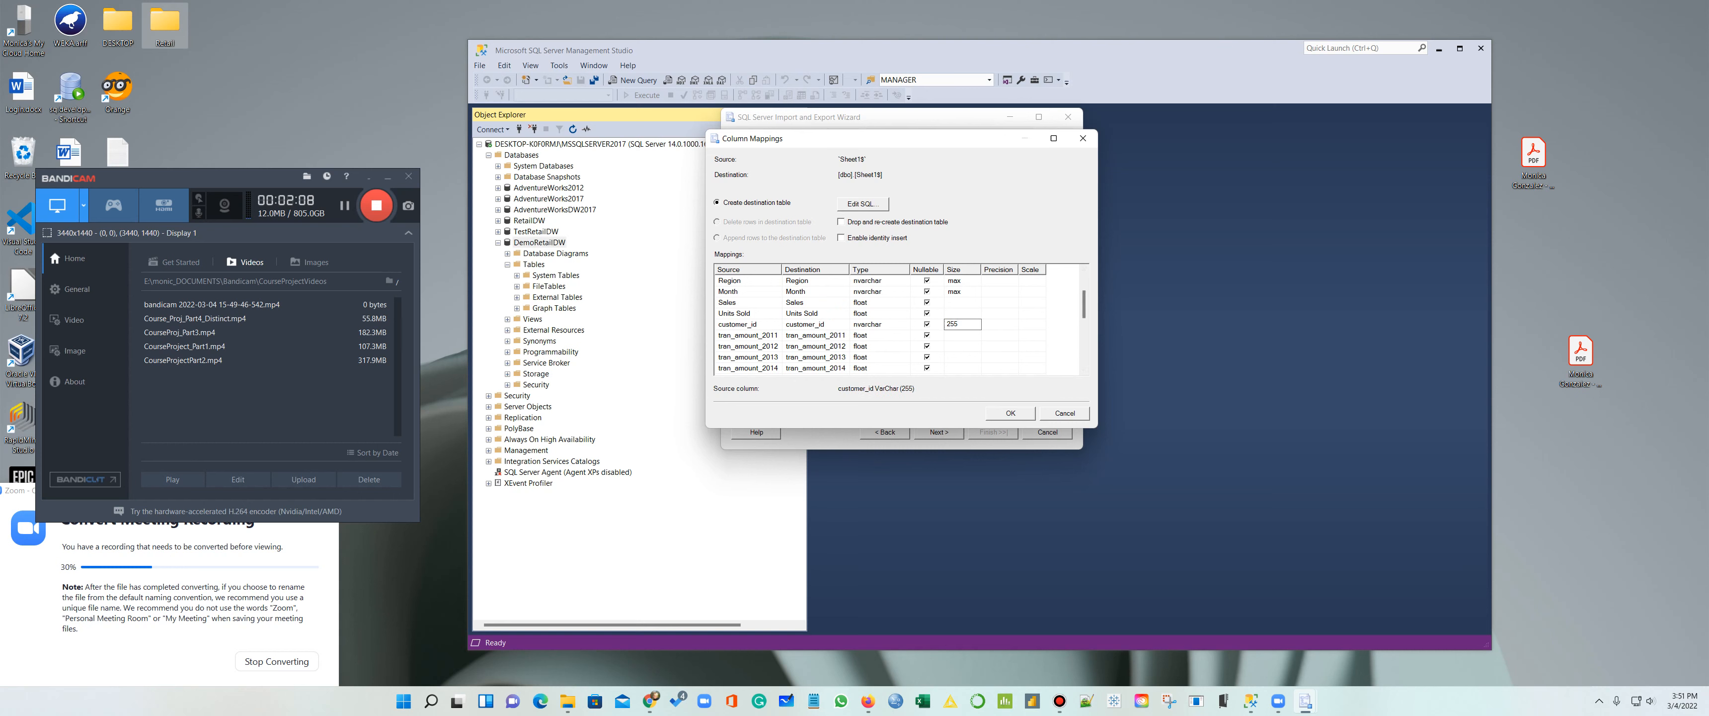
type("max")
Step: Set the size of the sitename, location_2, quadrant and gisaddress columns to max
scroll(1052, 308, "down", 5)
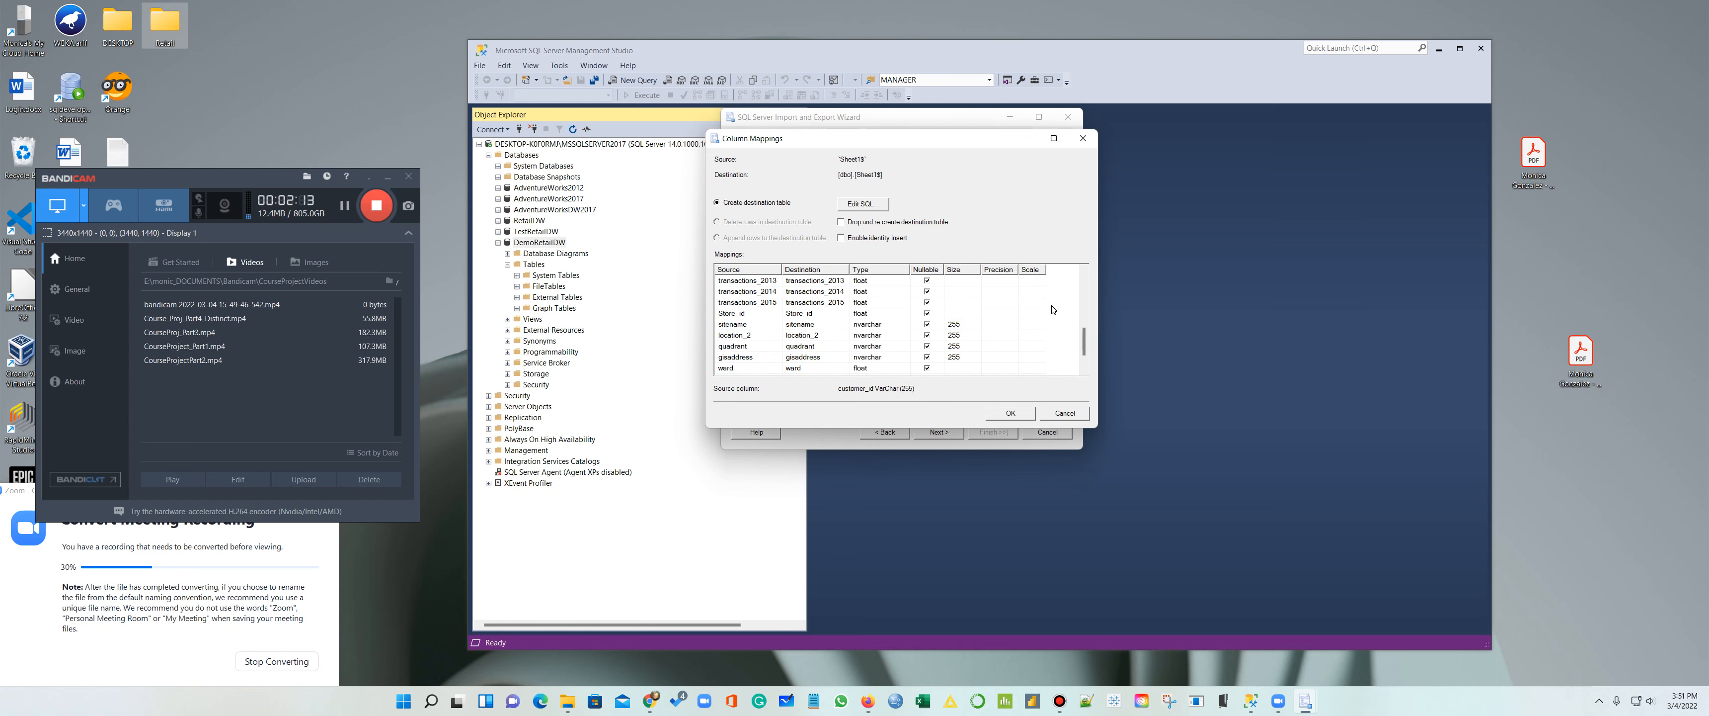
left_click(956, 289)
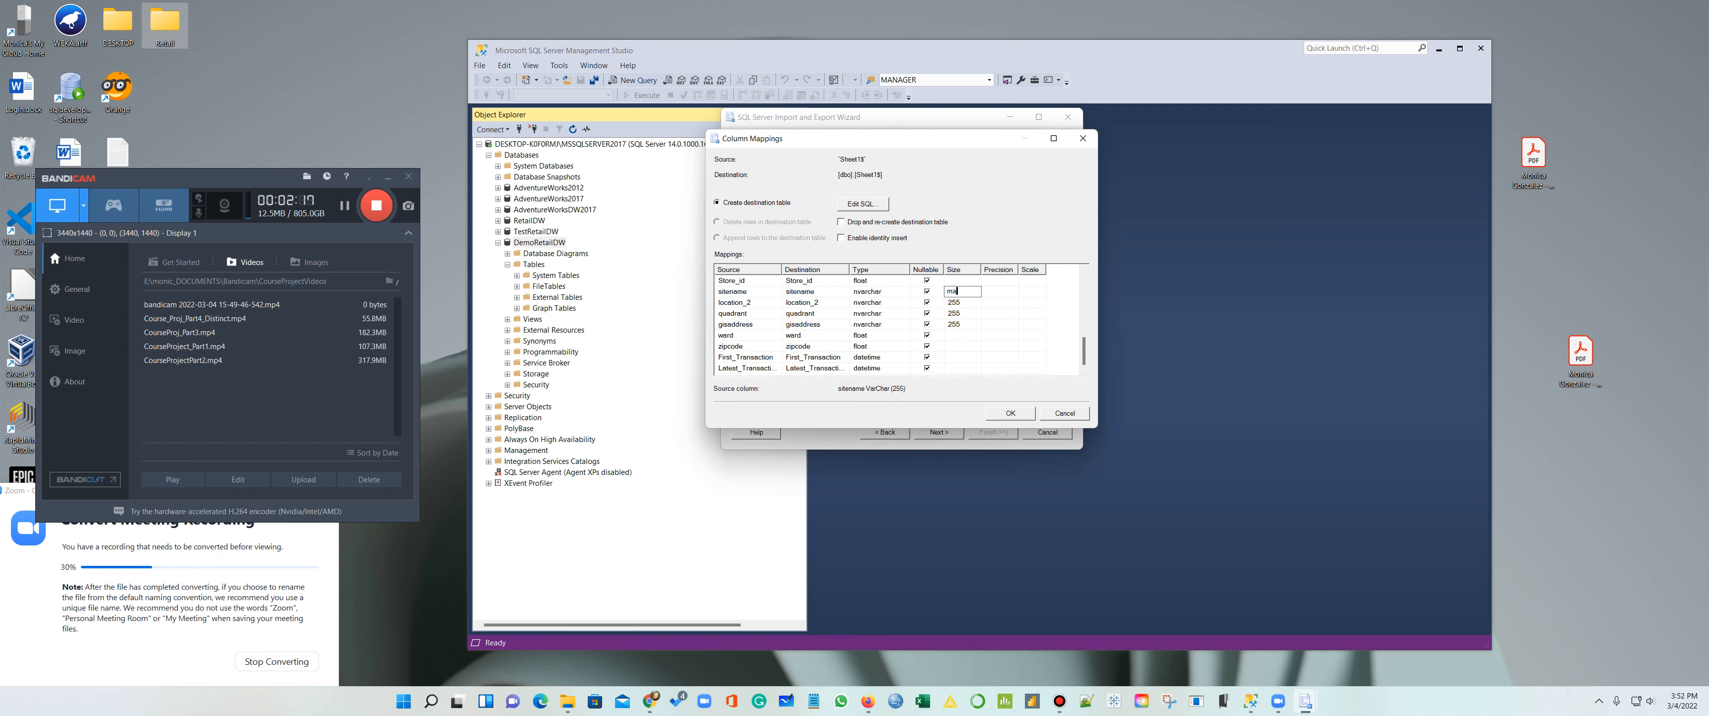
left_click(969, 302)
type("max")
left_click(971, 314)
key("BackSpace")
key("BackSpace")
left_click(973, 324)
key("BackSpace")
key("BackSpace")
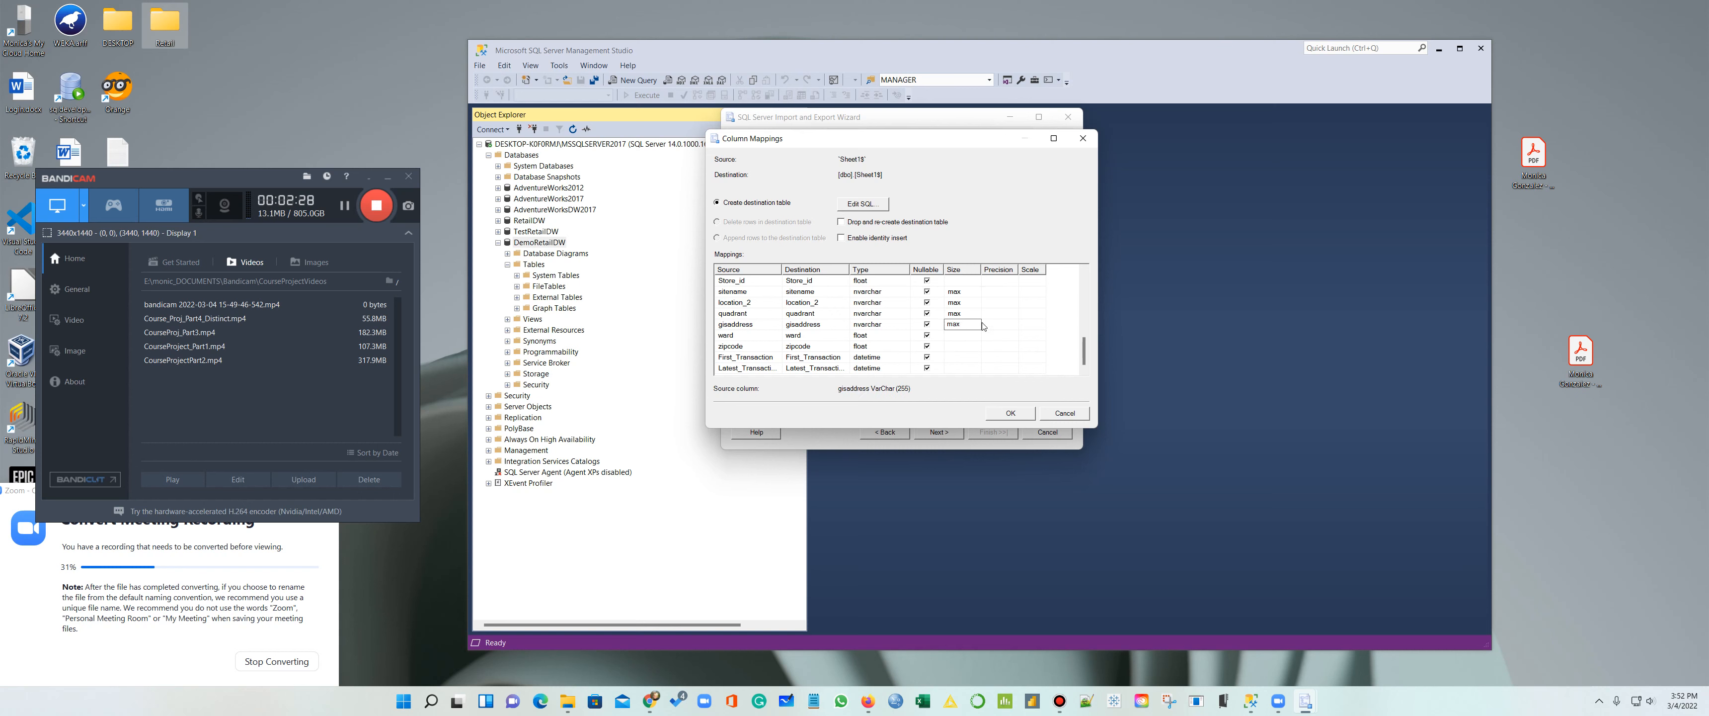
Step: Check and accept the column mappings, review the data type mapping, and proceed to the package save and run options
scroll(856, 340, "up", 2)
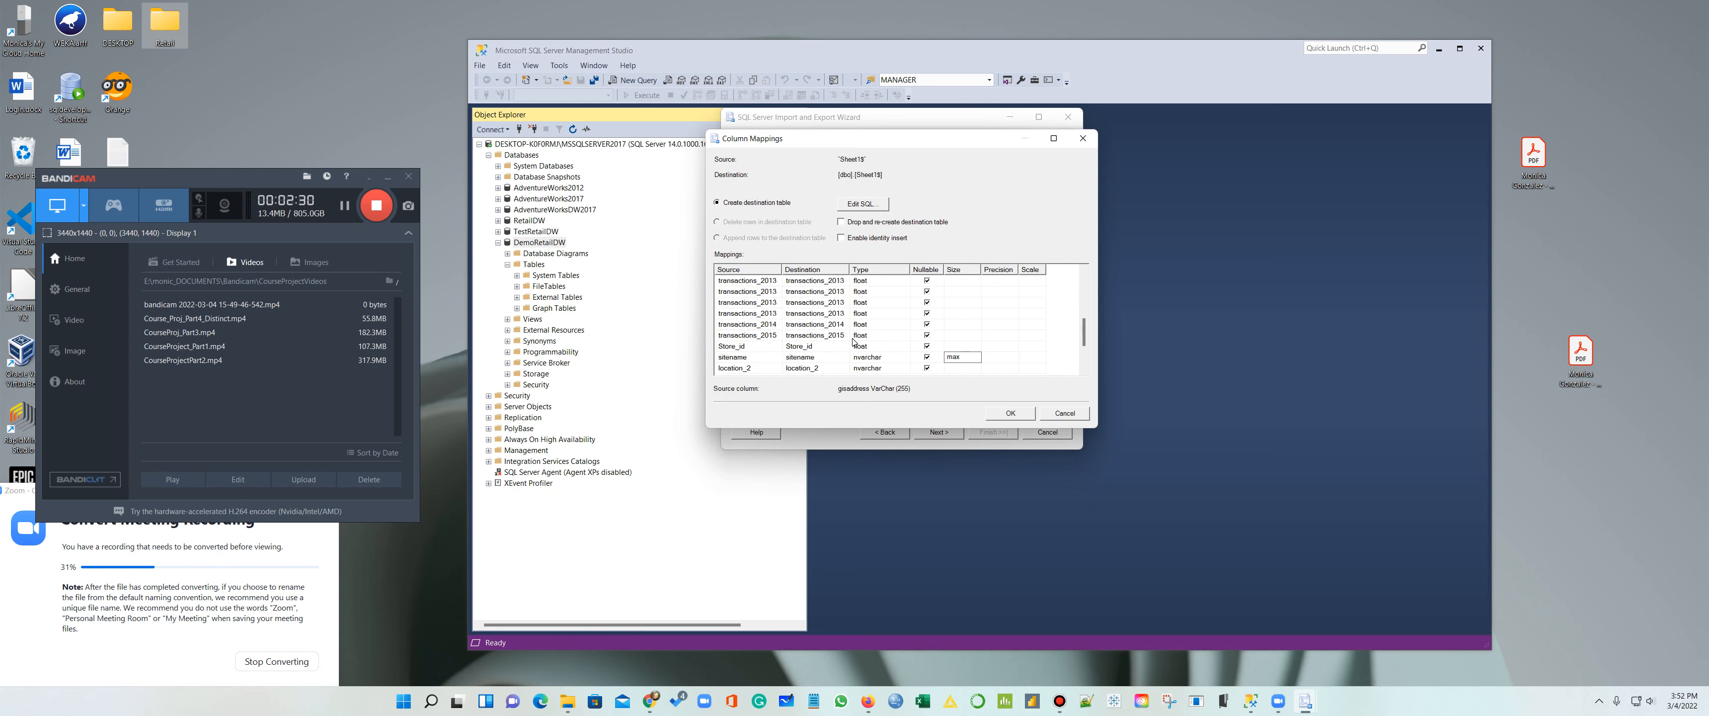
scroll(856, 342, "up", 3)
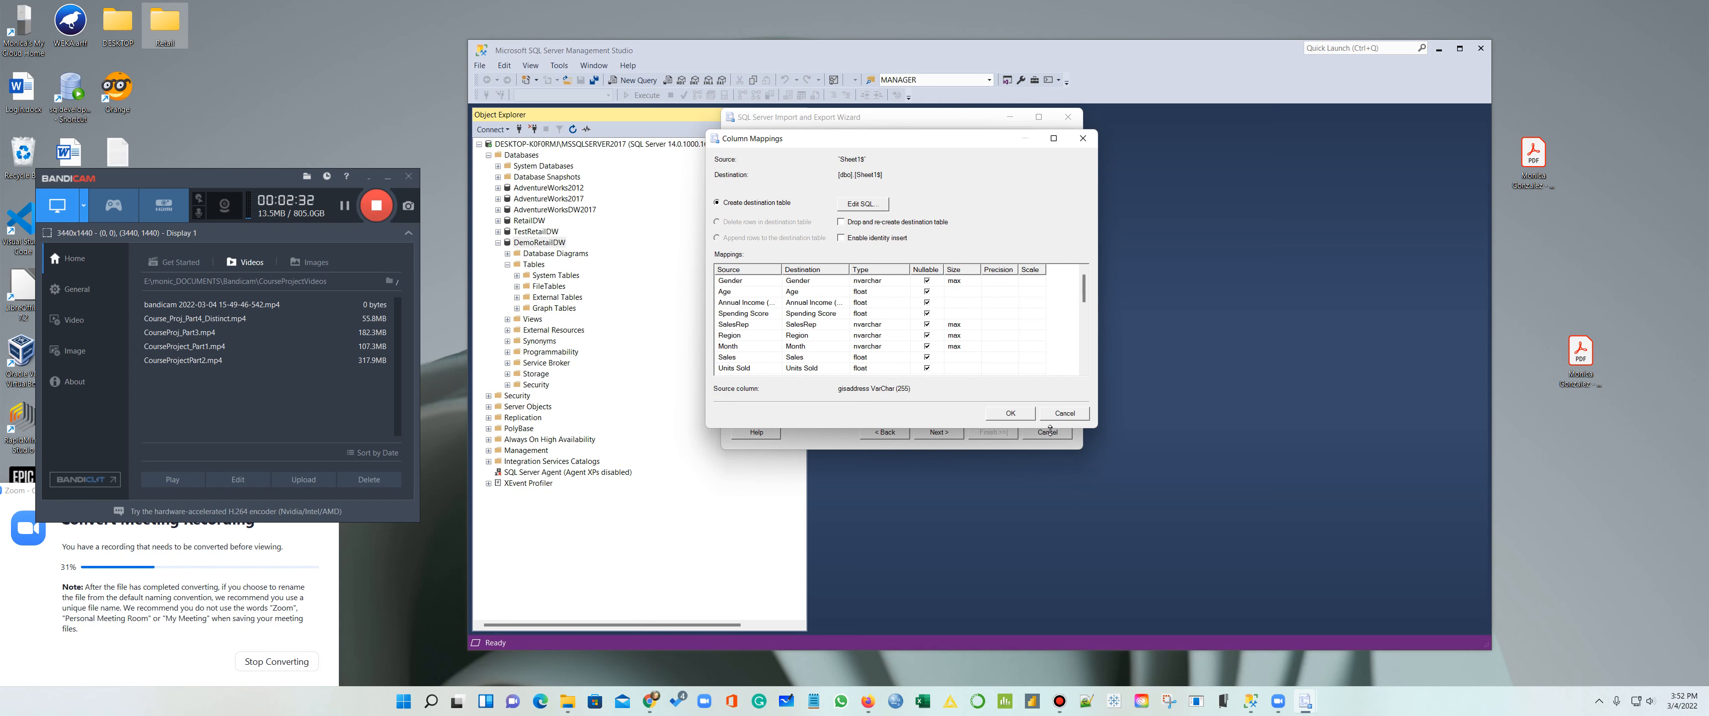
left_click(1025, 417)
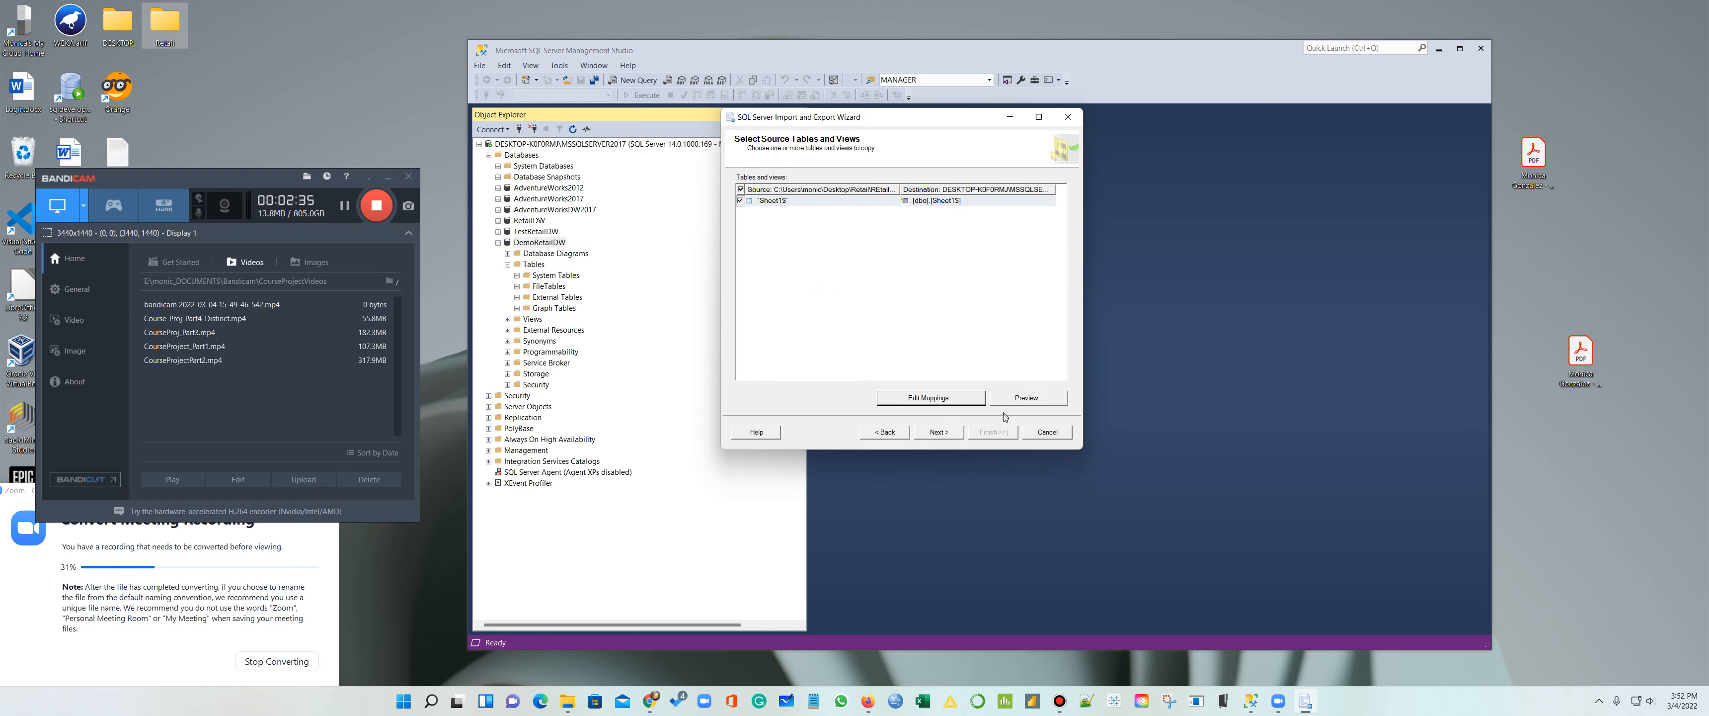
left_click(939, 432)
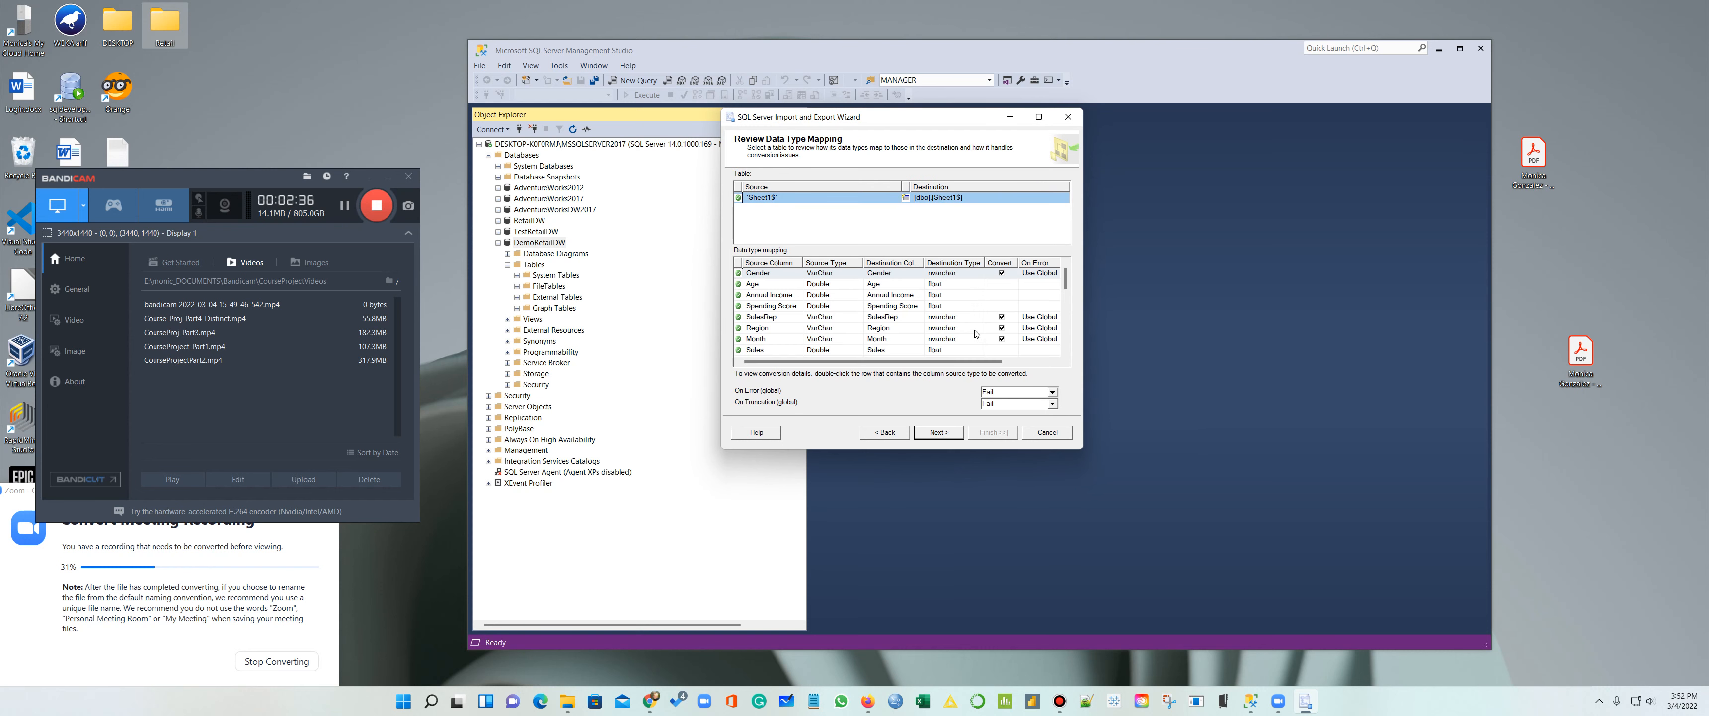
scroll(753, 312, "down", 5)
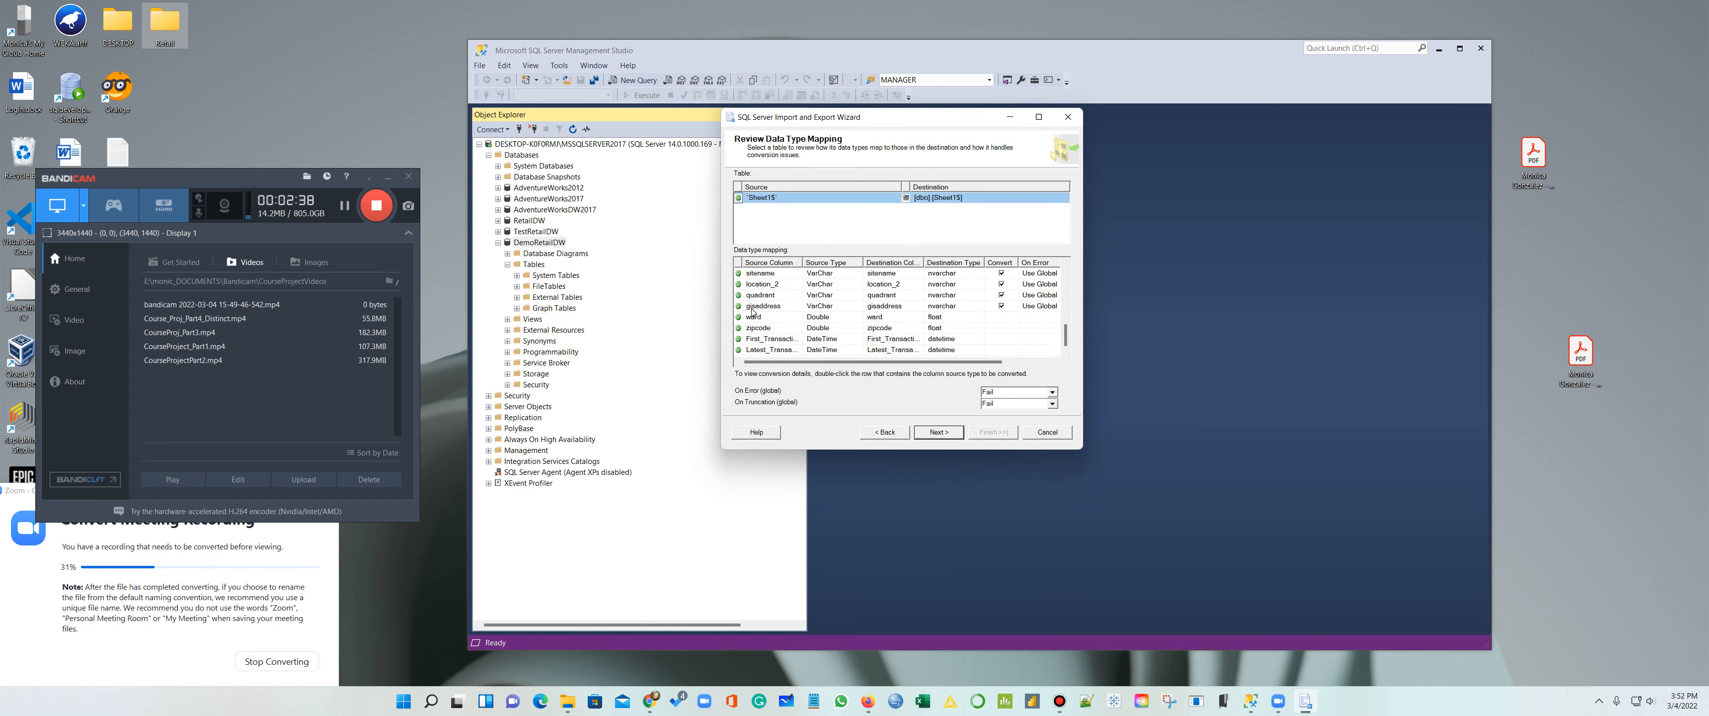
left_click(938, 432)
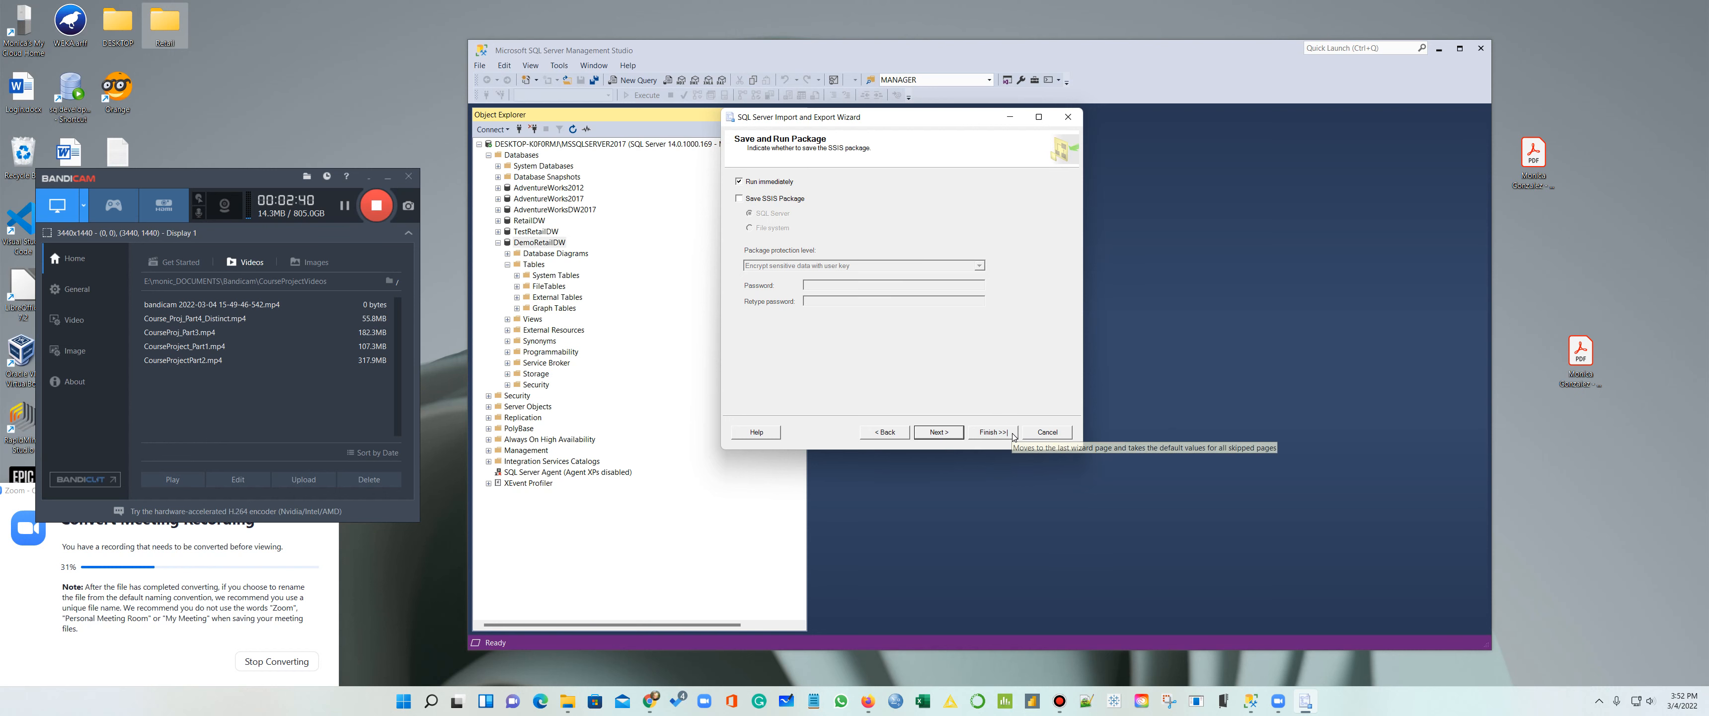
Step: Run the import of Sheet1$ immediately without saving a package, and close the wizard once it has executed
left_click(939, 432)
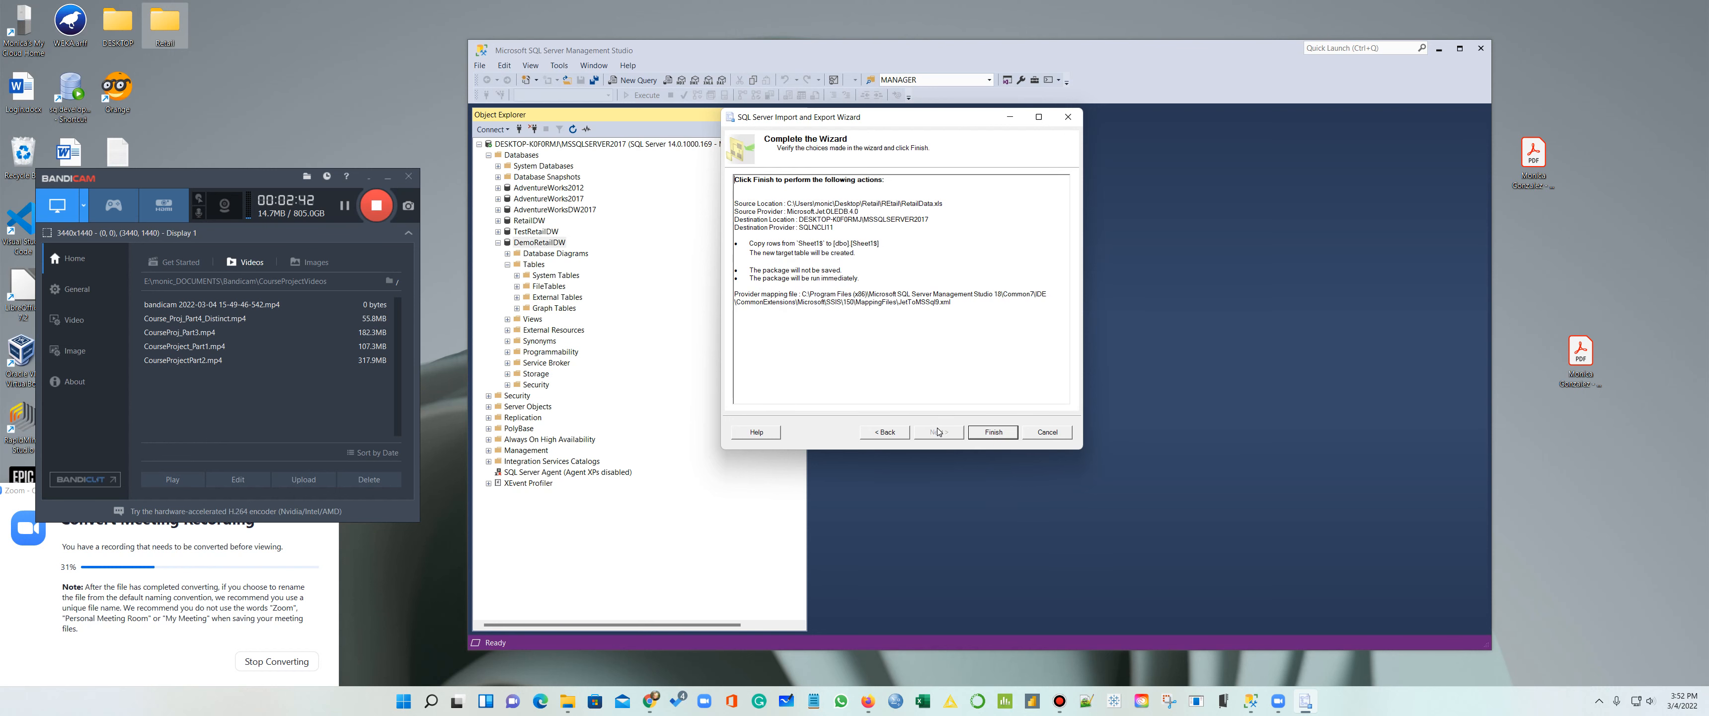
left_click(993, 432)
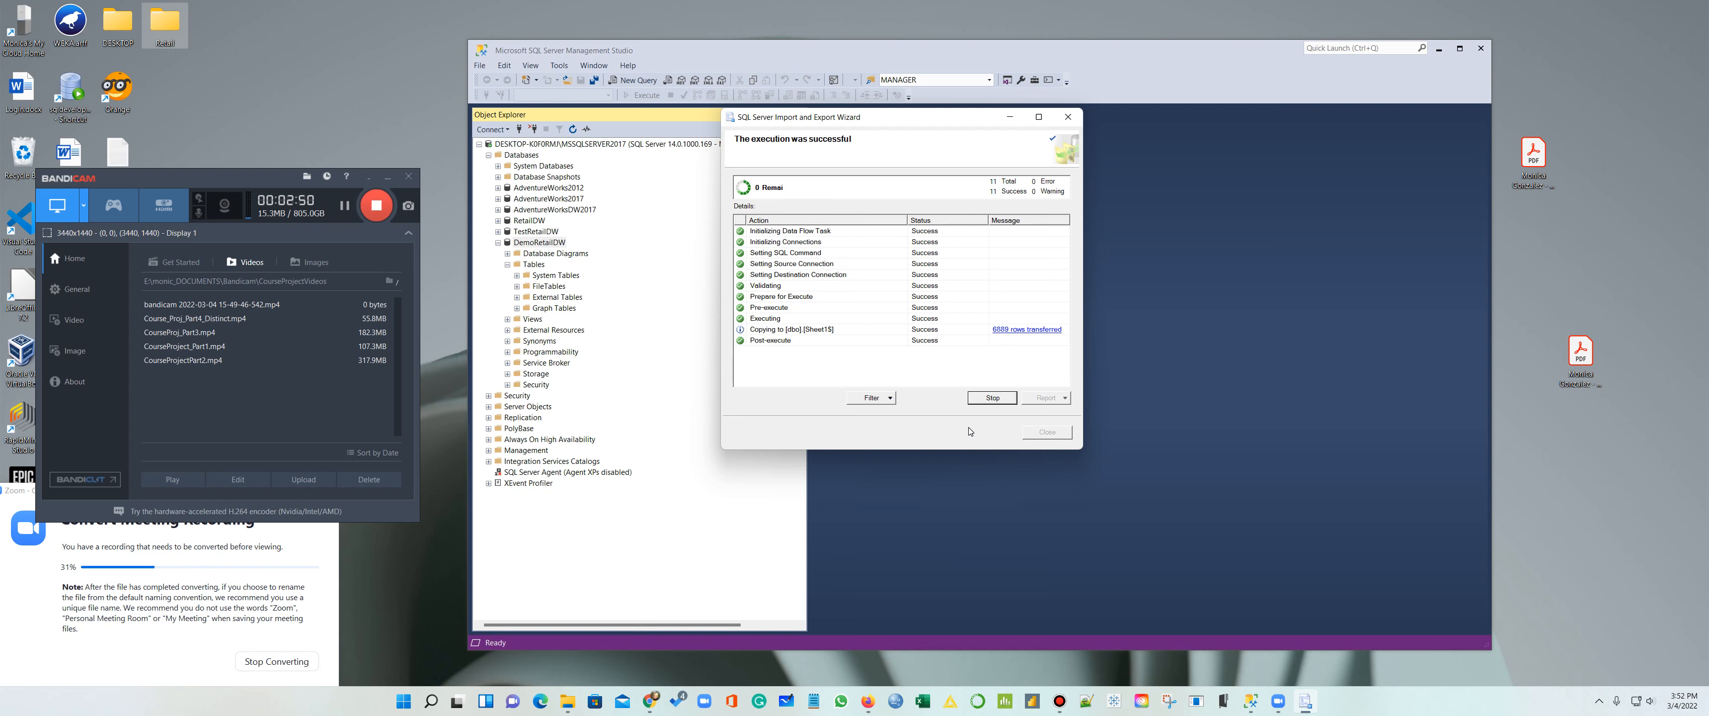
left_click(1047, 432)
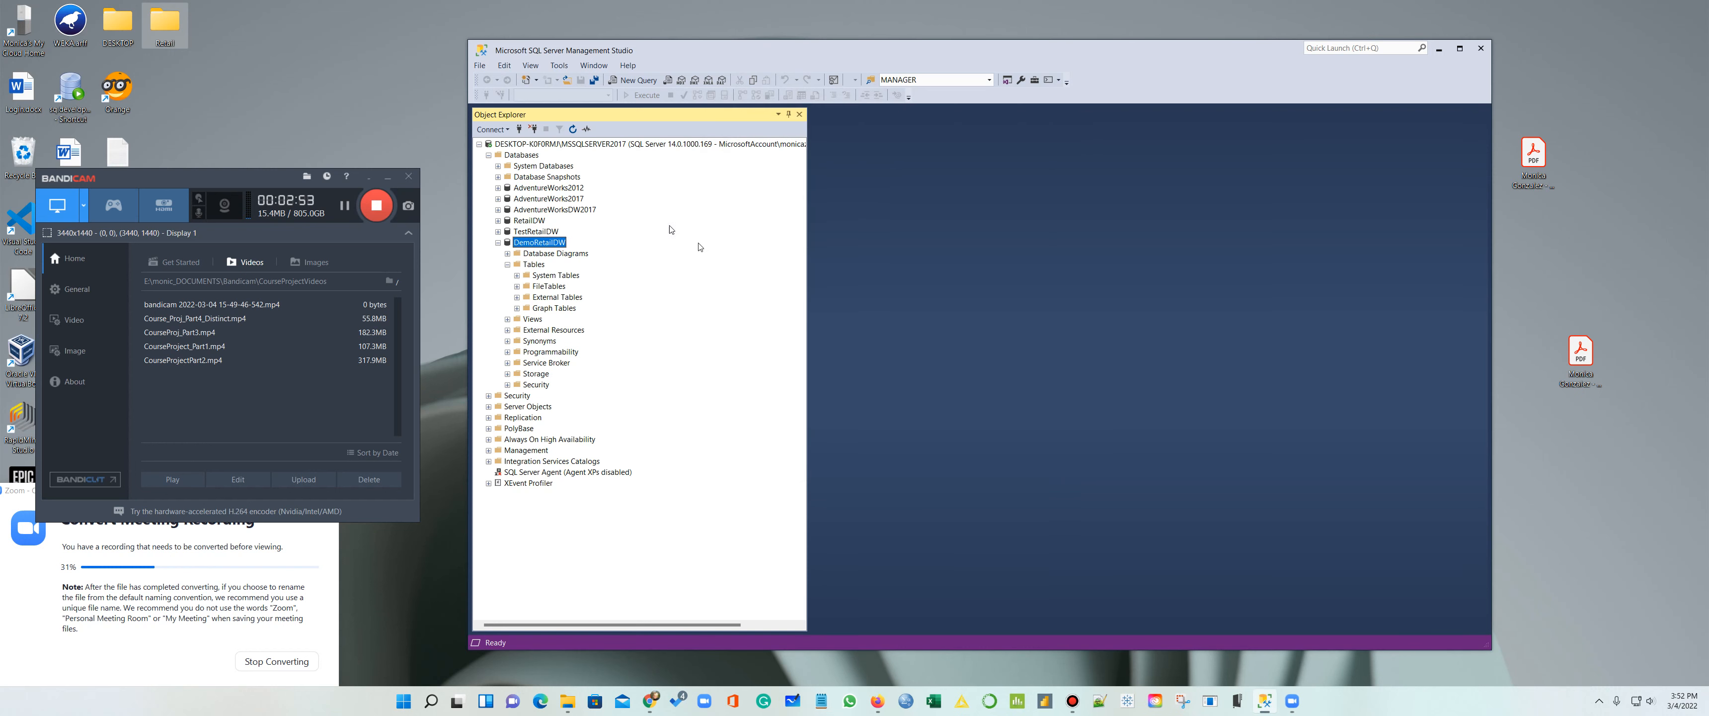
Step: Refresh the DemoRetailDW database, list its tables, and rename the imported dbo.Sheet1$ table as RawData
left_click(573, 129)
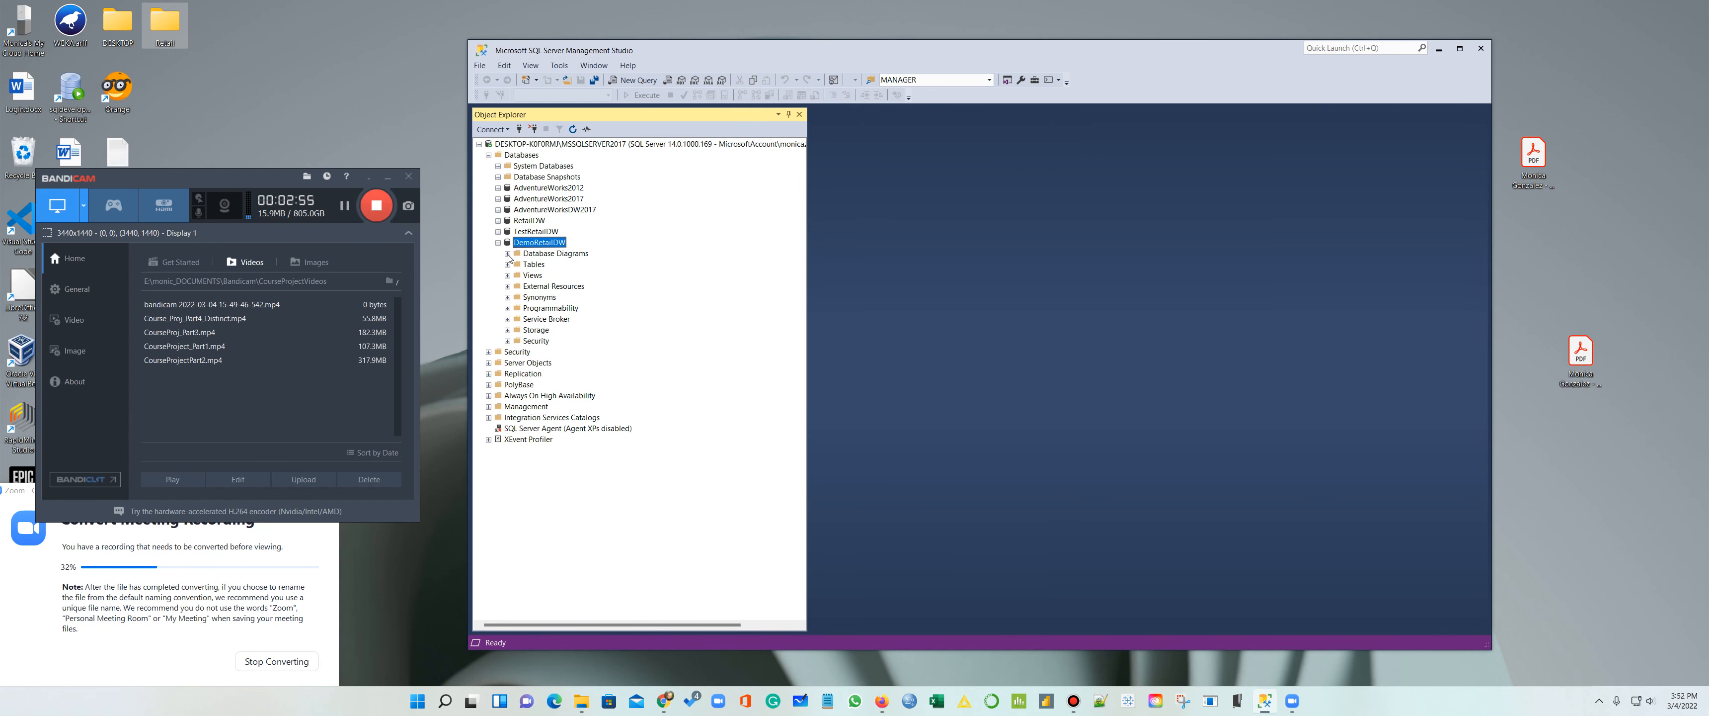
left_click(508, 264)
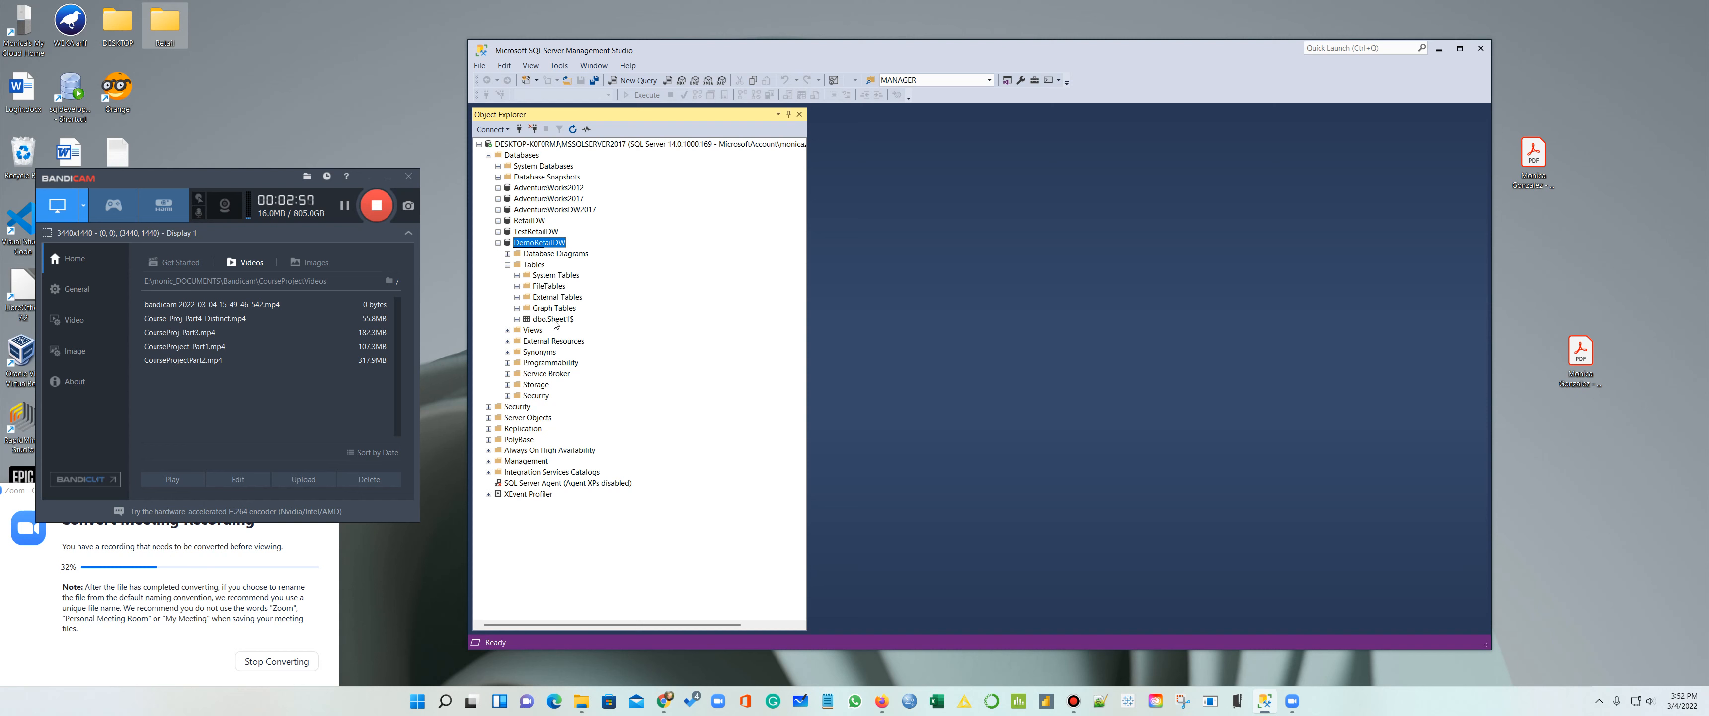
right_click(555, 321)
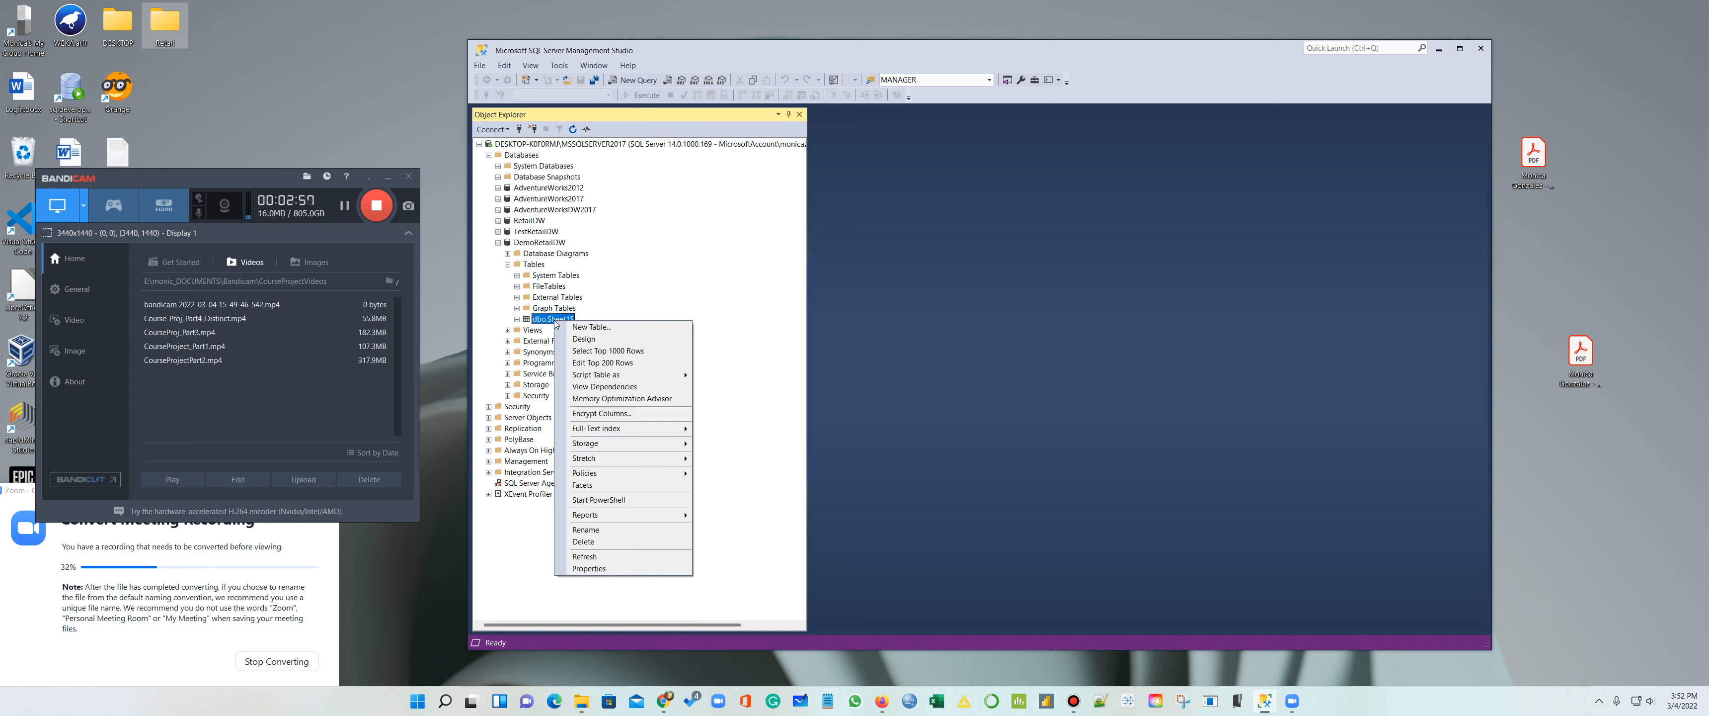
left_click(606, 532)
type("R")
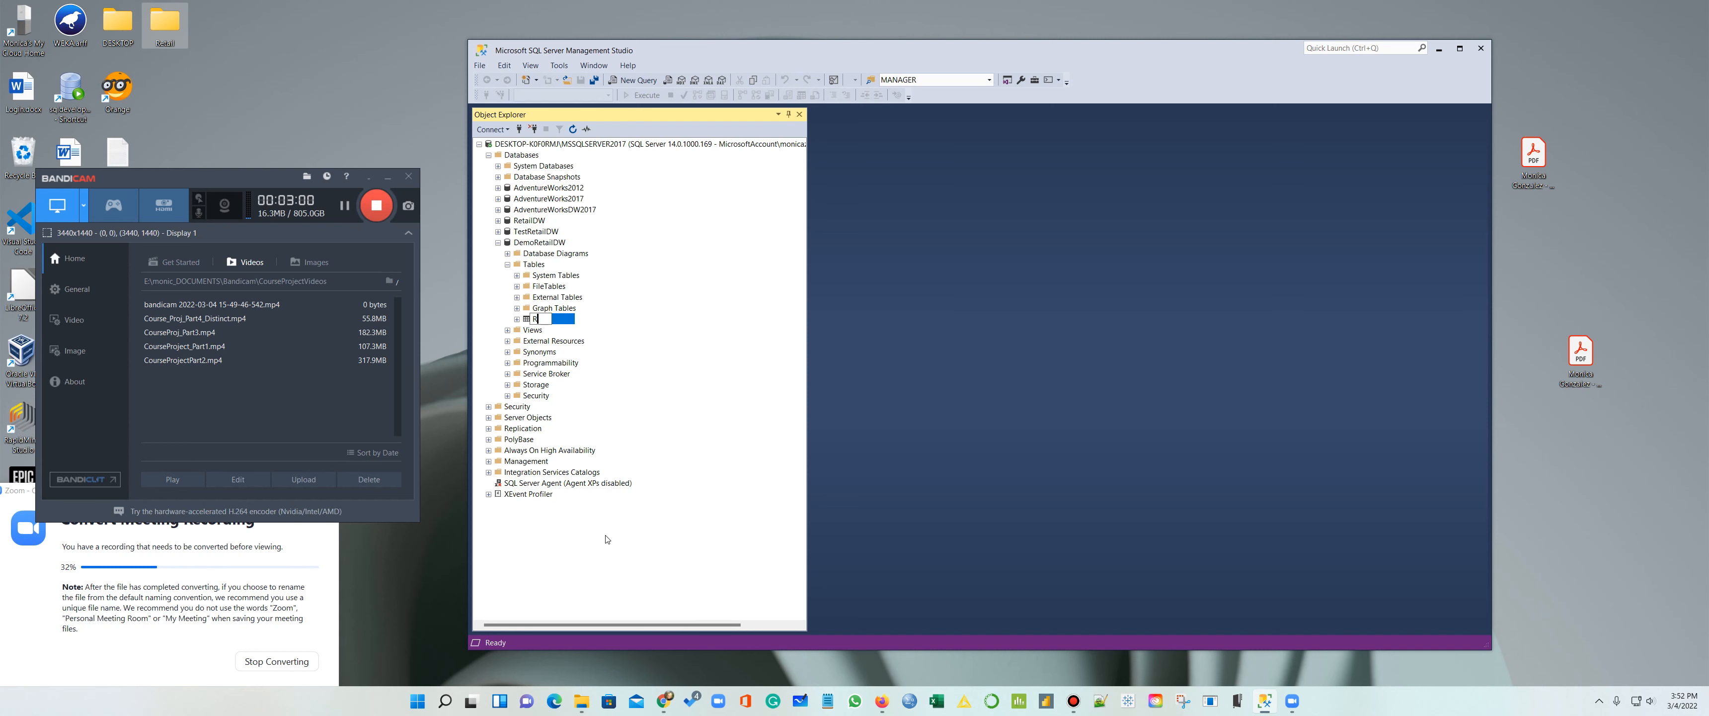
type("awData")
key("Return")
Step: Minimize the screen recorder window and maximize the SQL Server Management Studio window
left_click(388, 177)
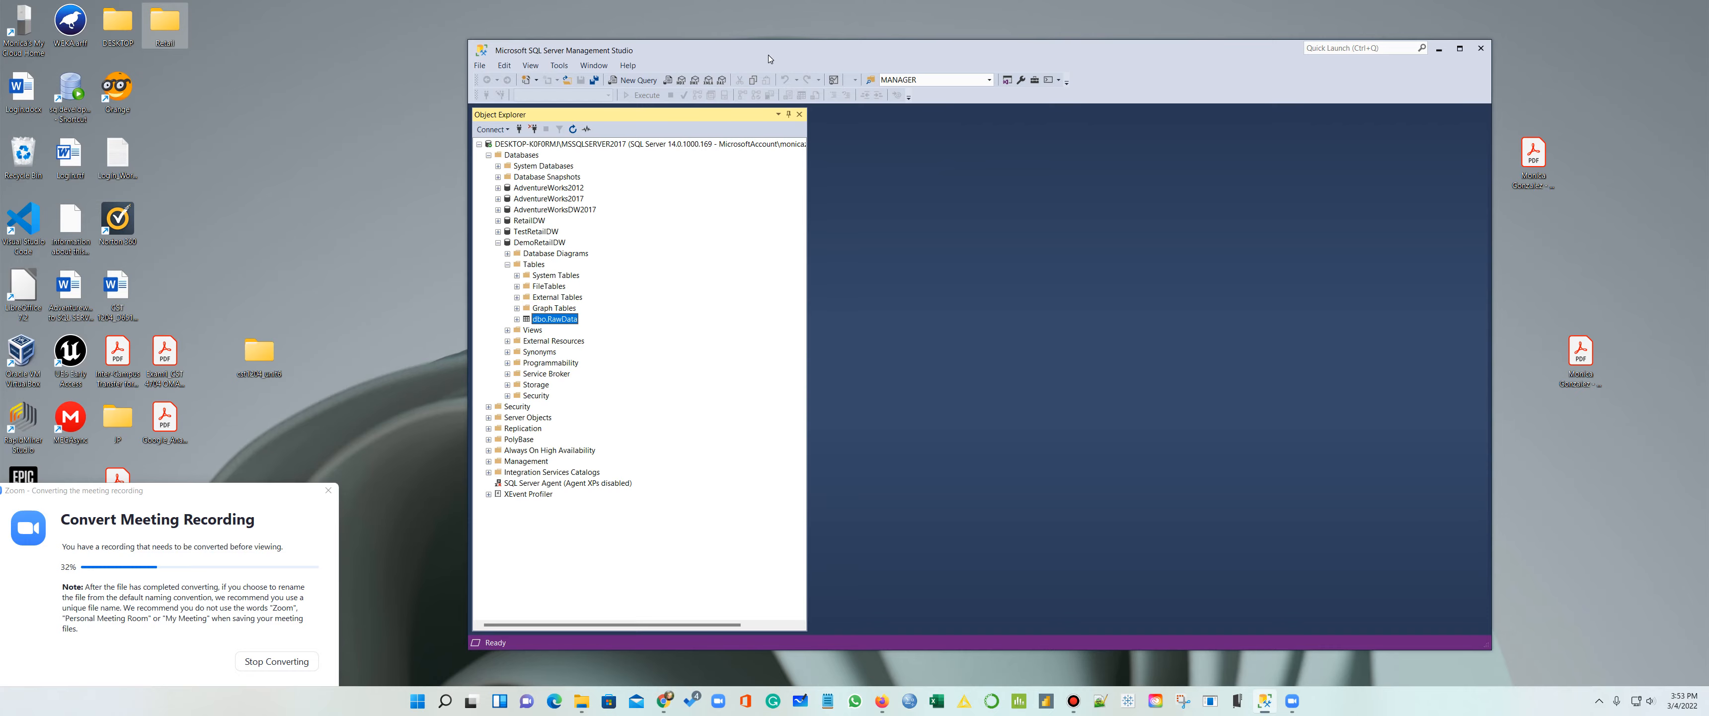
left_click_drag(768, 55, 554, 53)
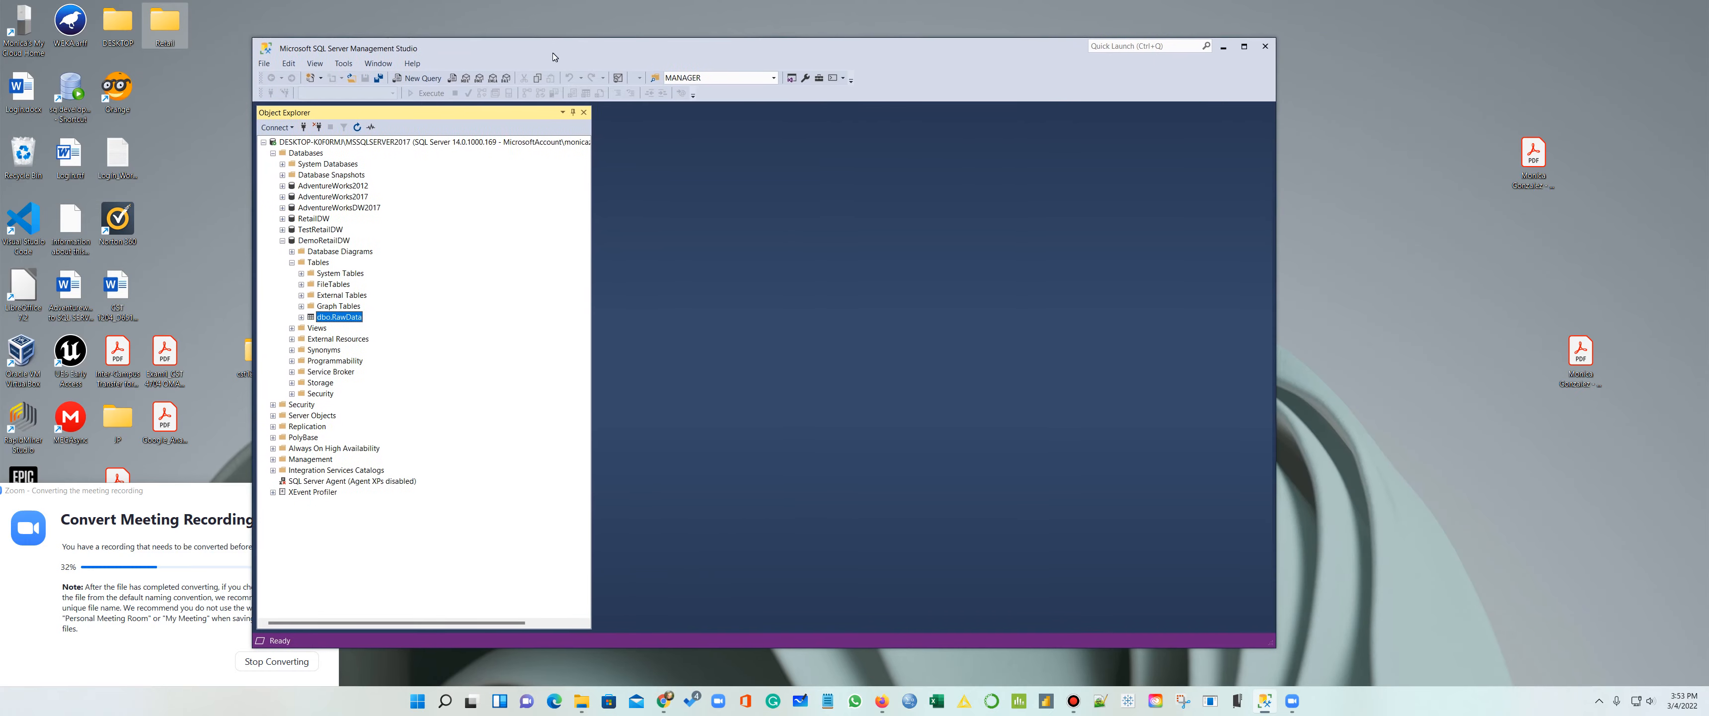
left_click(1252, 47)
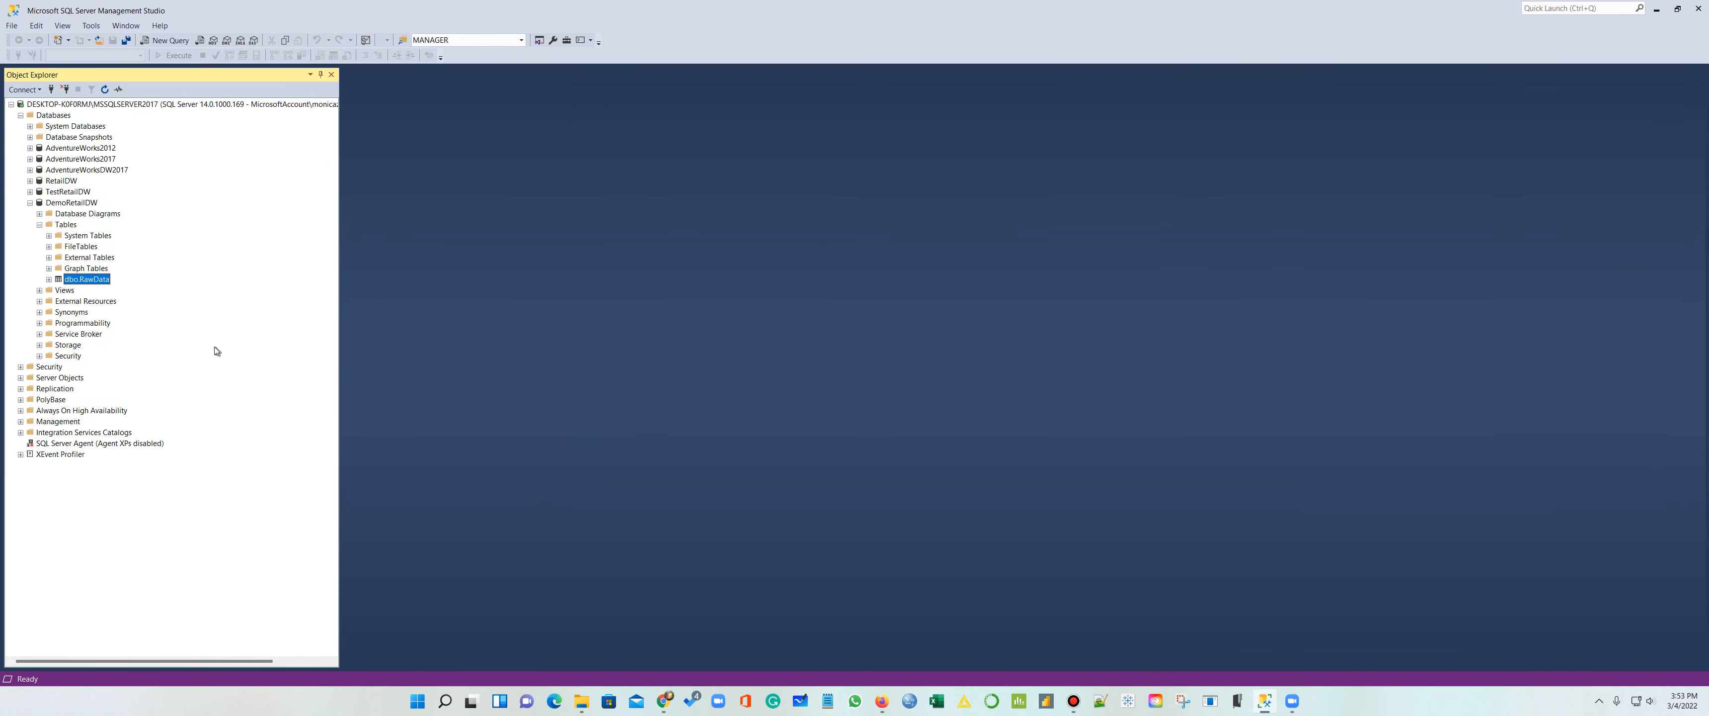
key("XF86AudioLowerVolume")
Step: Script the dbo.RawData table as a CREATE statement into a new query editor window
right_click(95, 284)
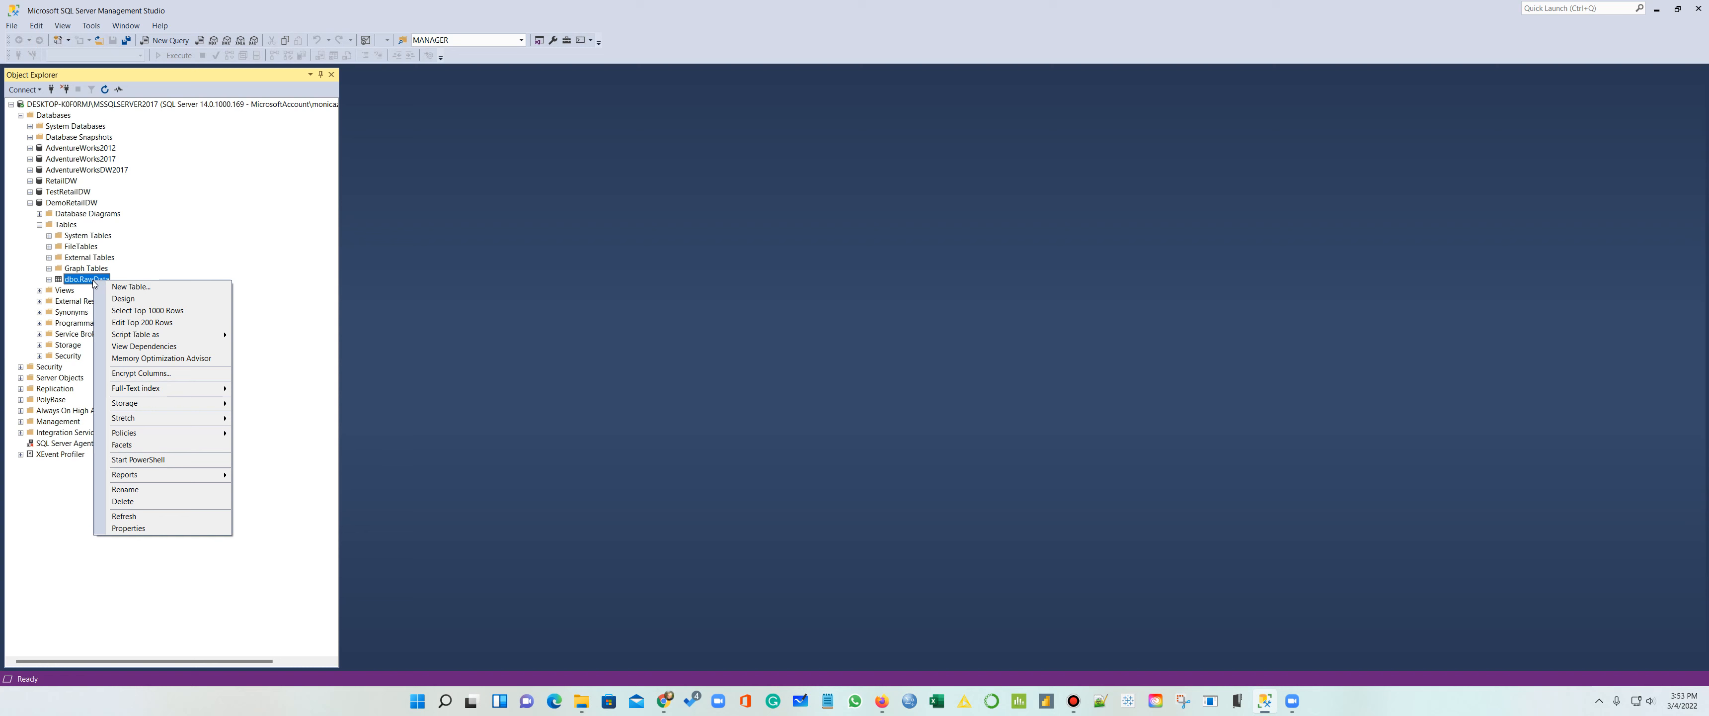
mouse_move(168, 337)
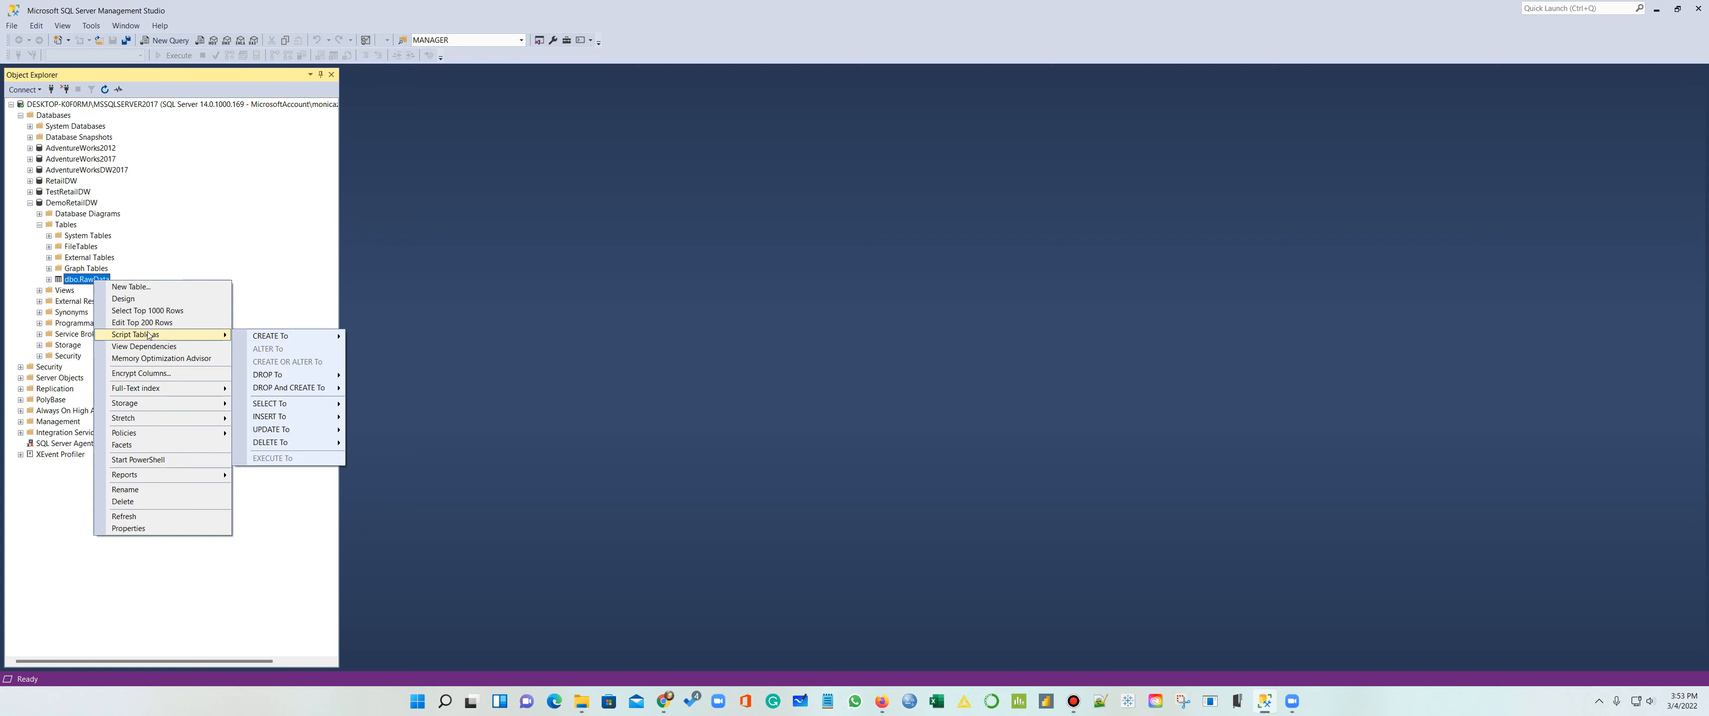
mouse_move(292, 336)
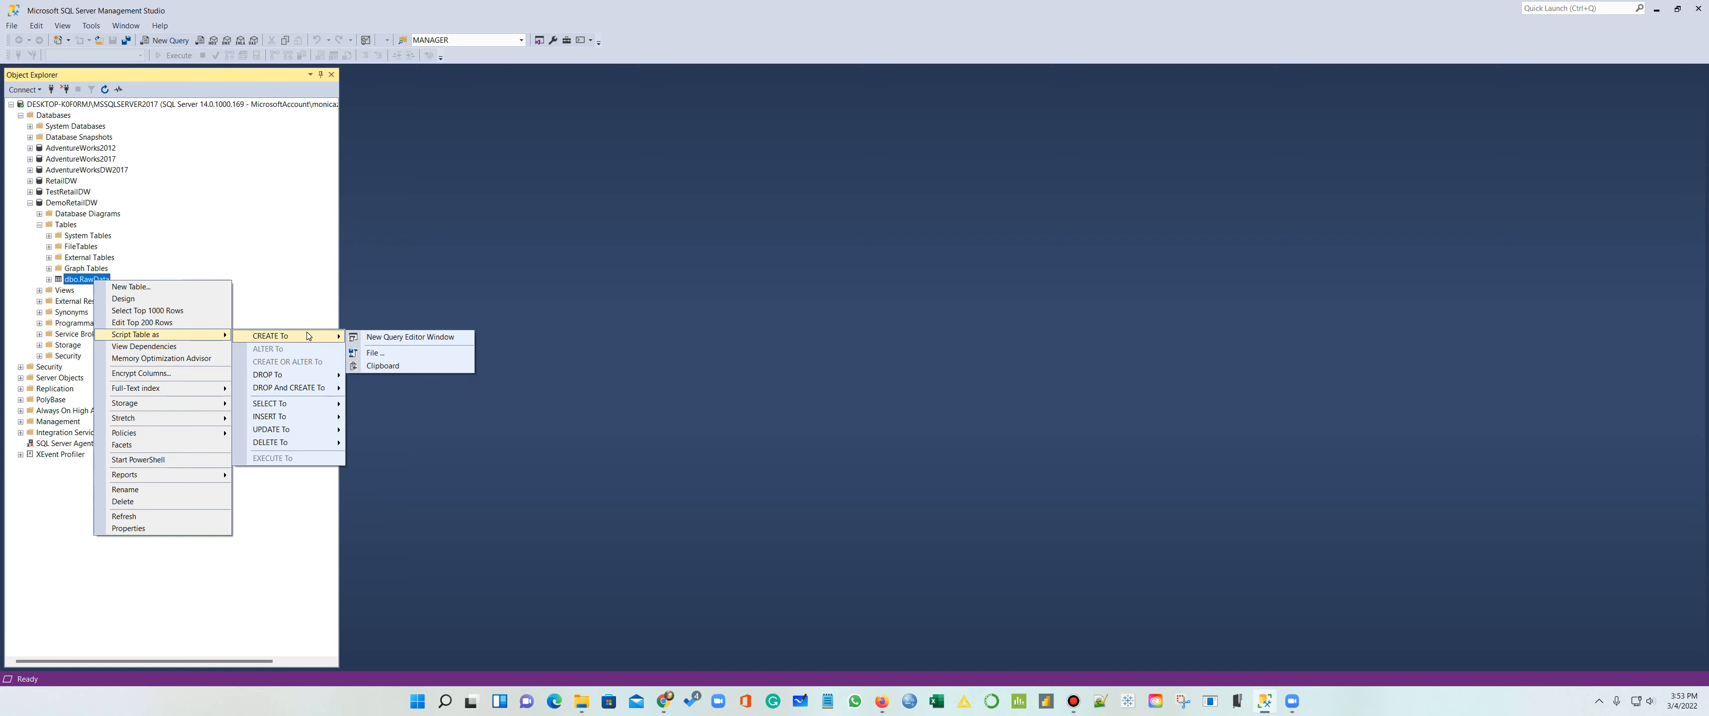
left_click(415, 339)
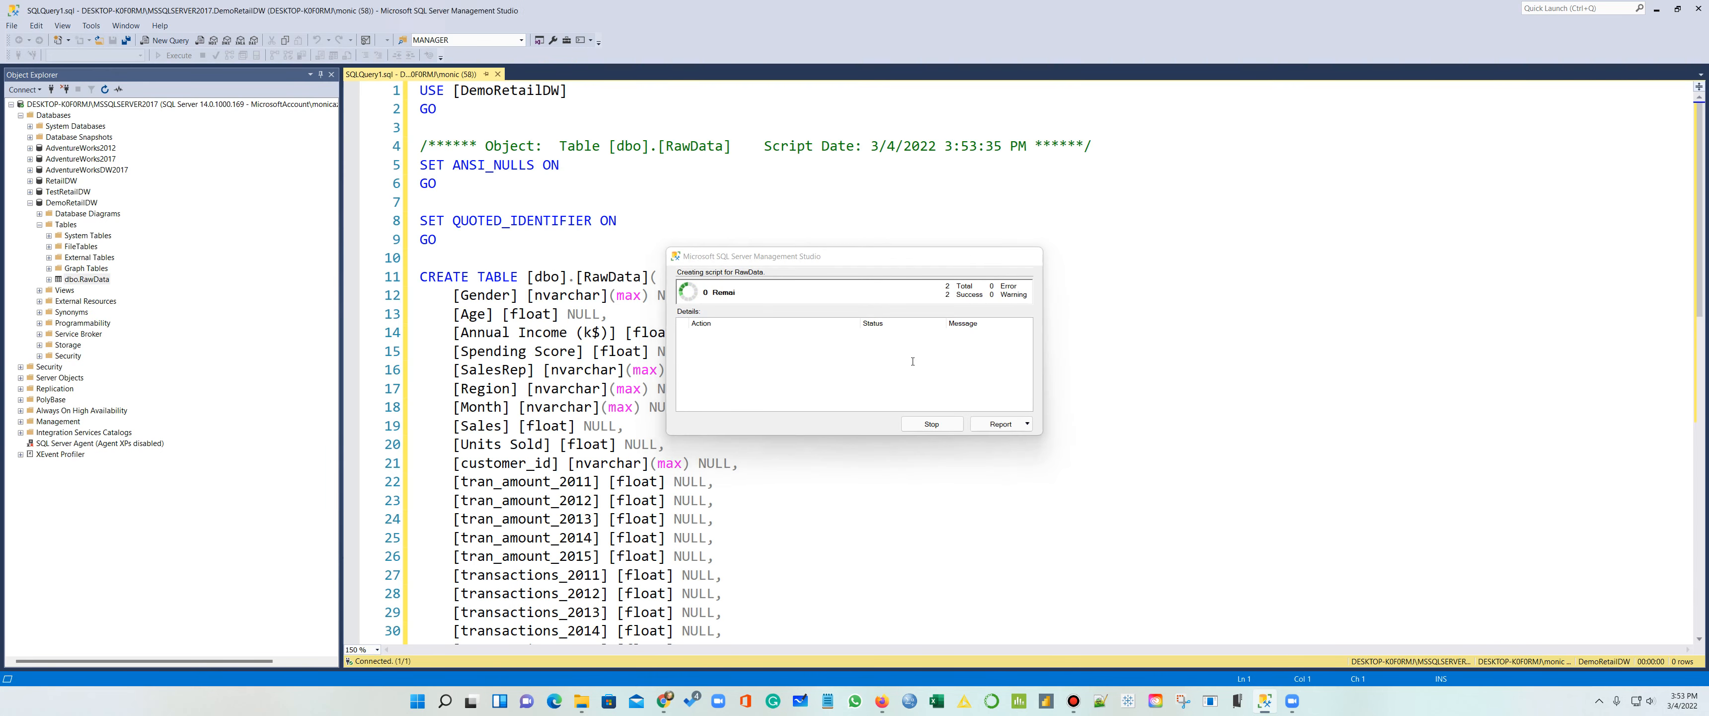
Step: Copy the CREATE TABLE statement for RawData through its closing parenthesis, and paste it into an empty Notepad document
scroll(914, 365, "down", 2)
scroll(435, 556, "down", 3)
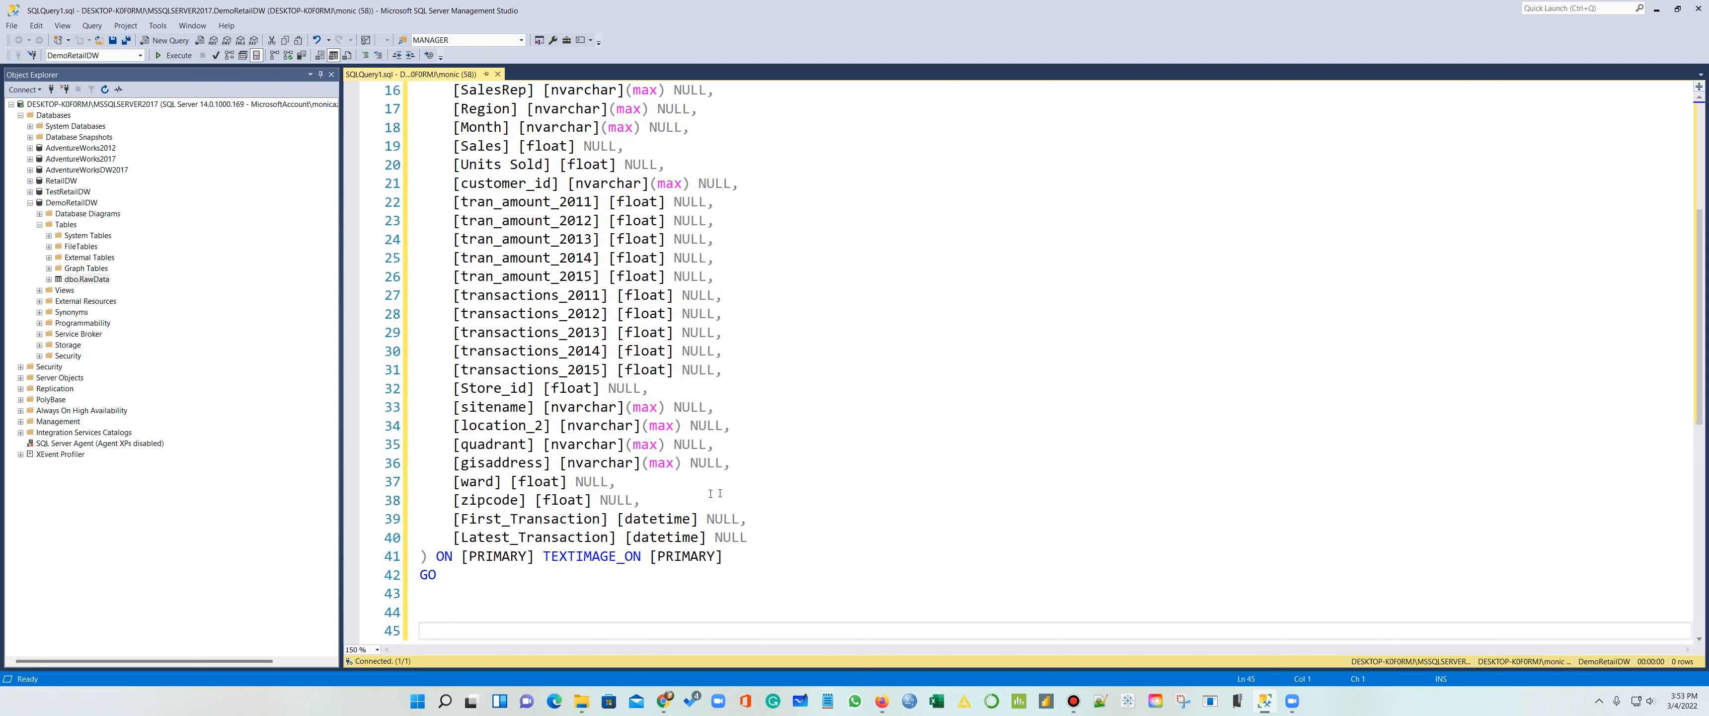
left_click_drag(435, 556, 421, 221)
key("ctrl+c")
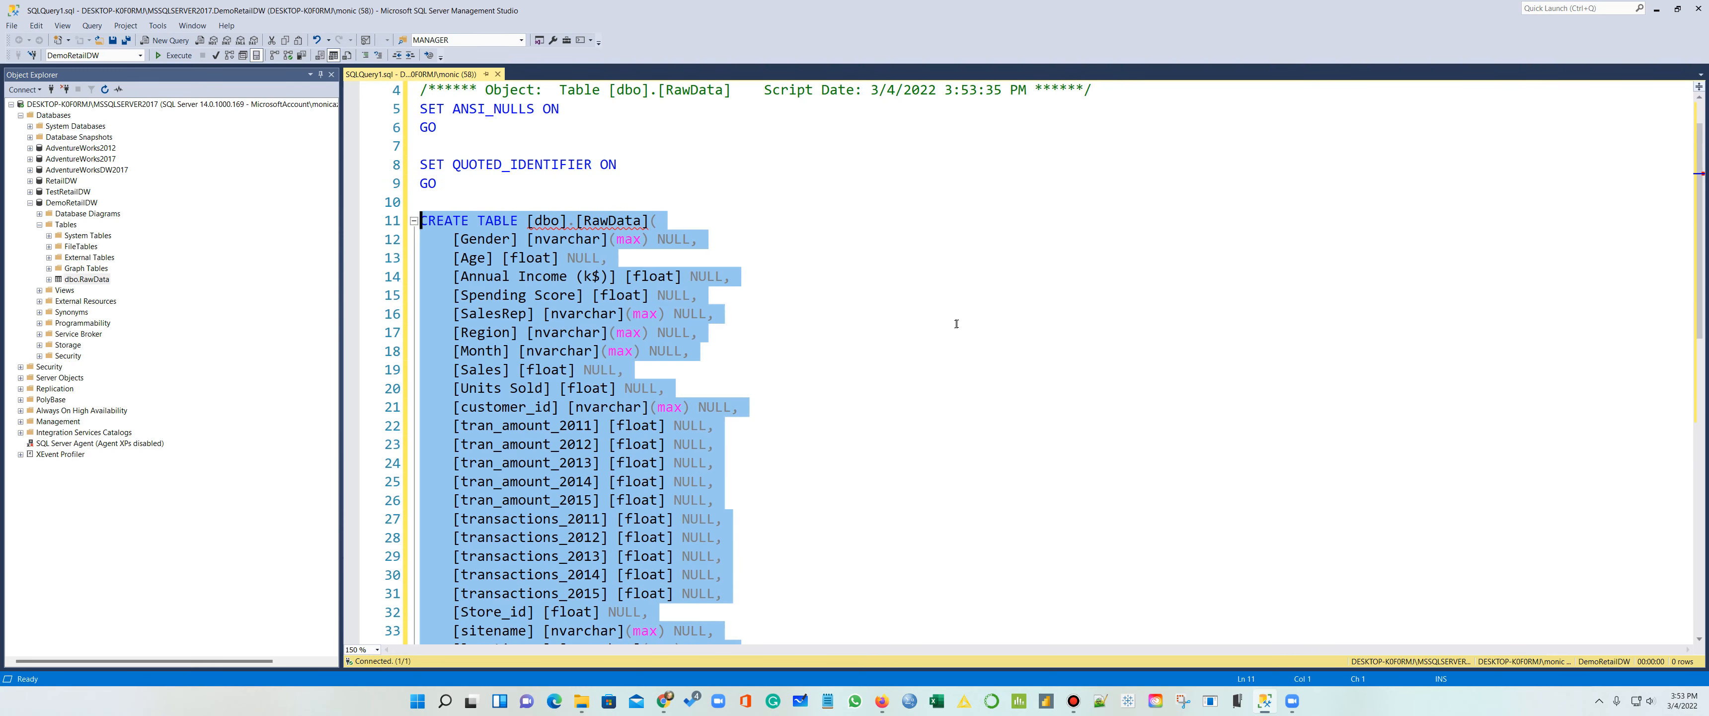
left_click(827, 700)
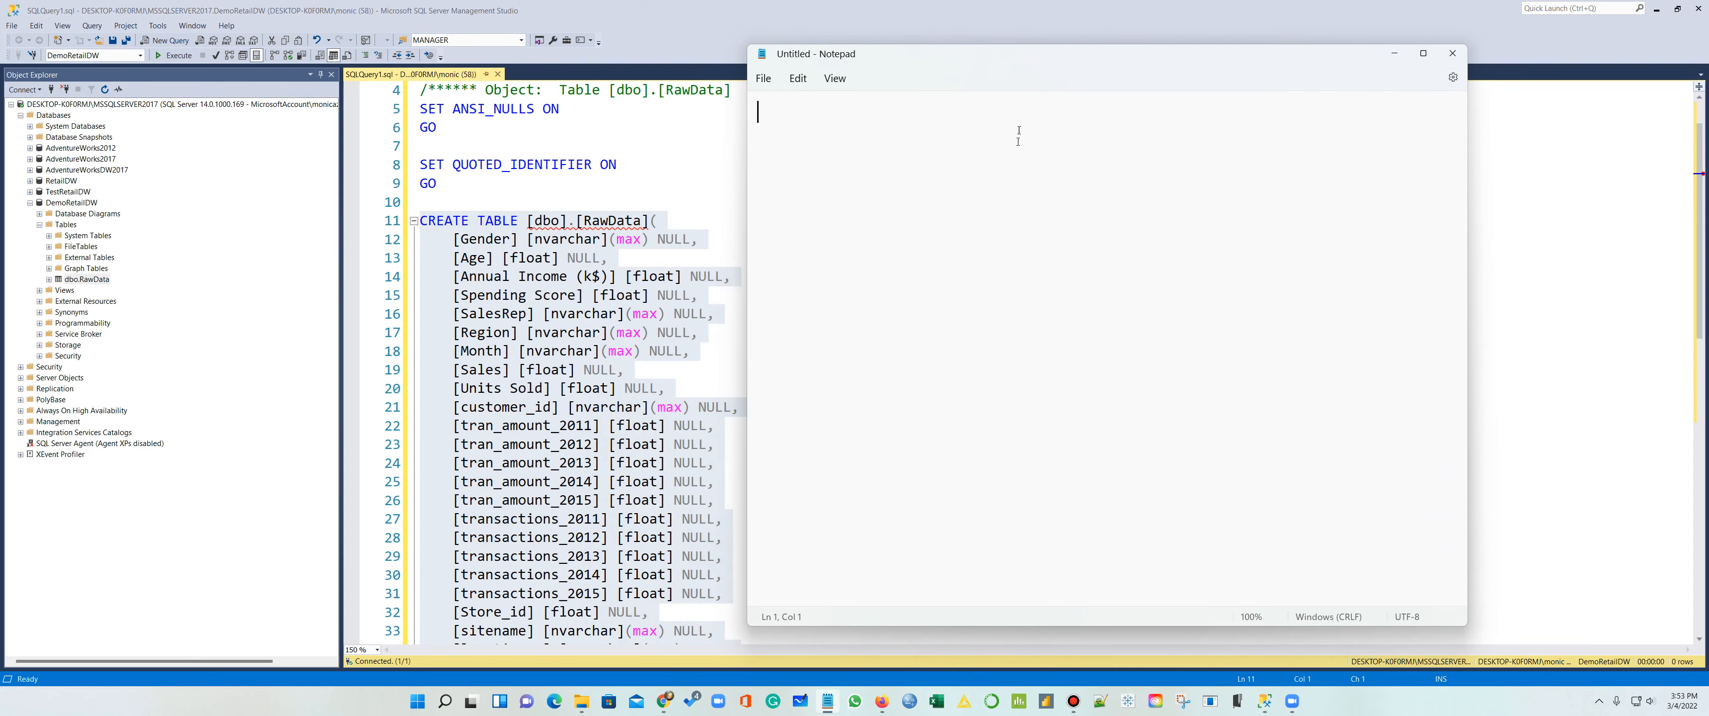
key("ctrl+v")
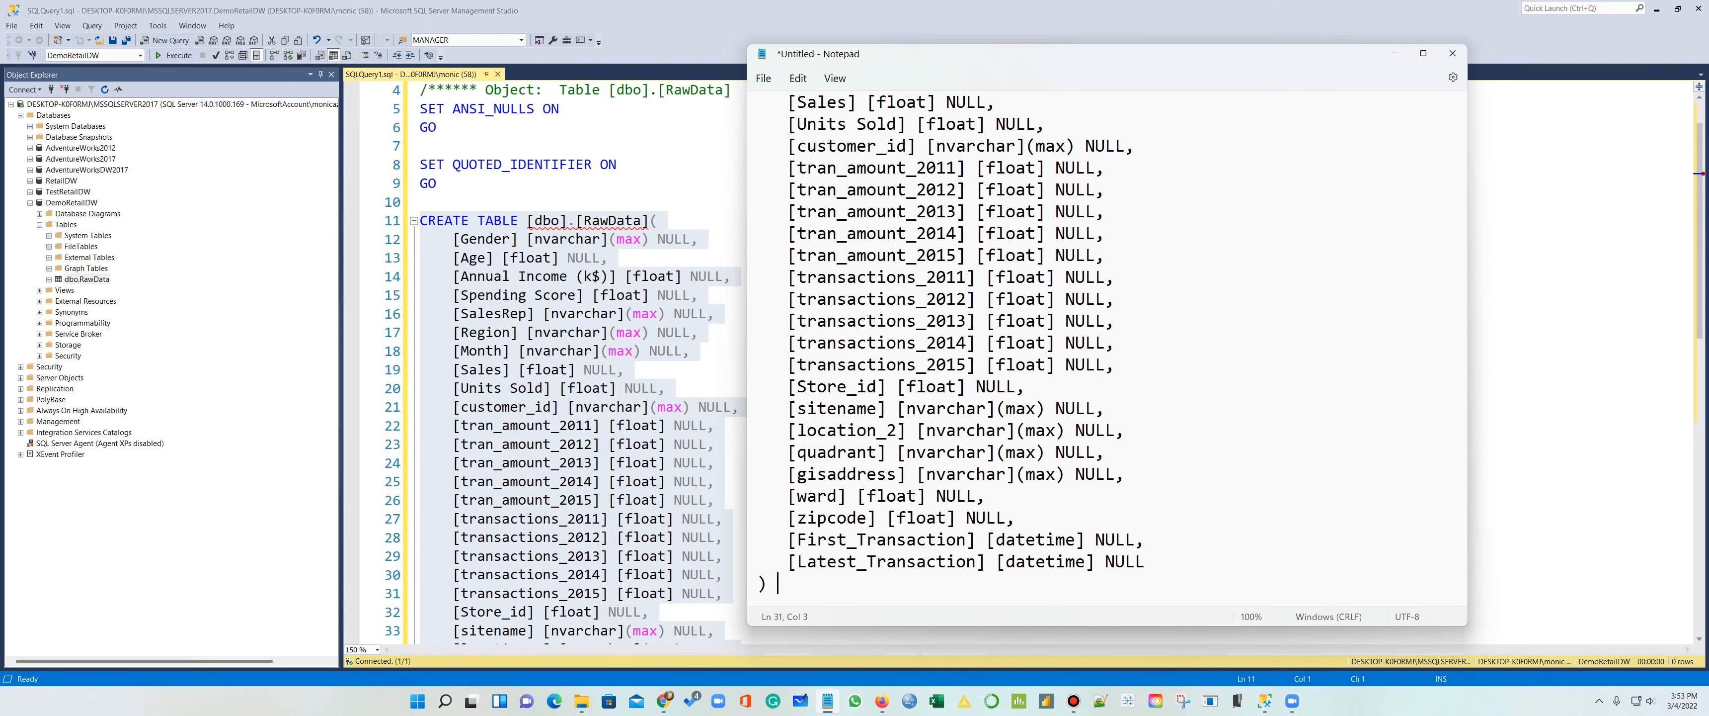
scroll(1101, 352, "up", 3)
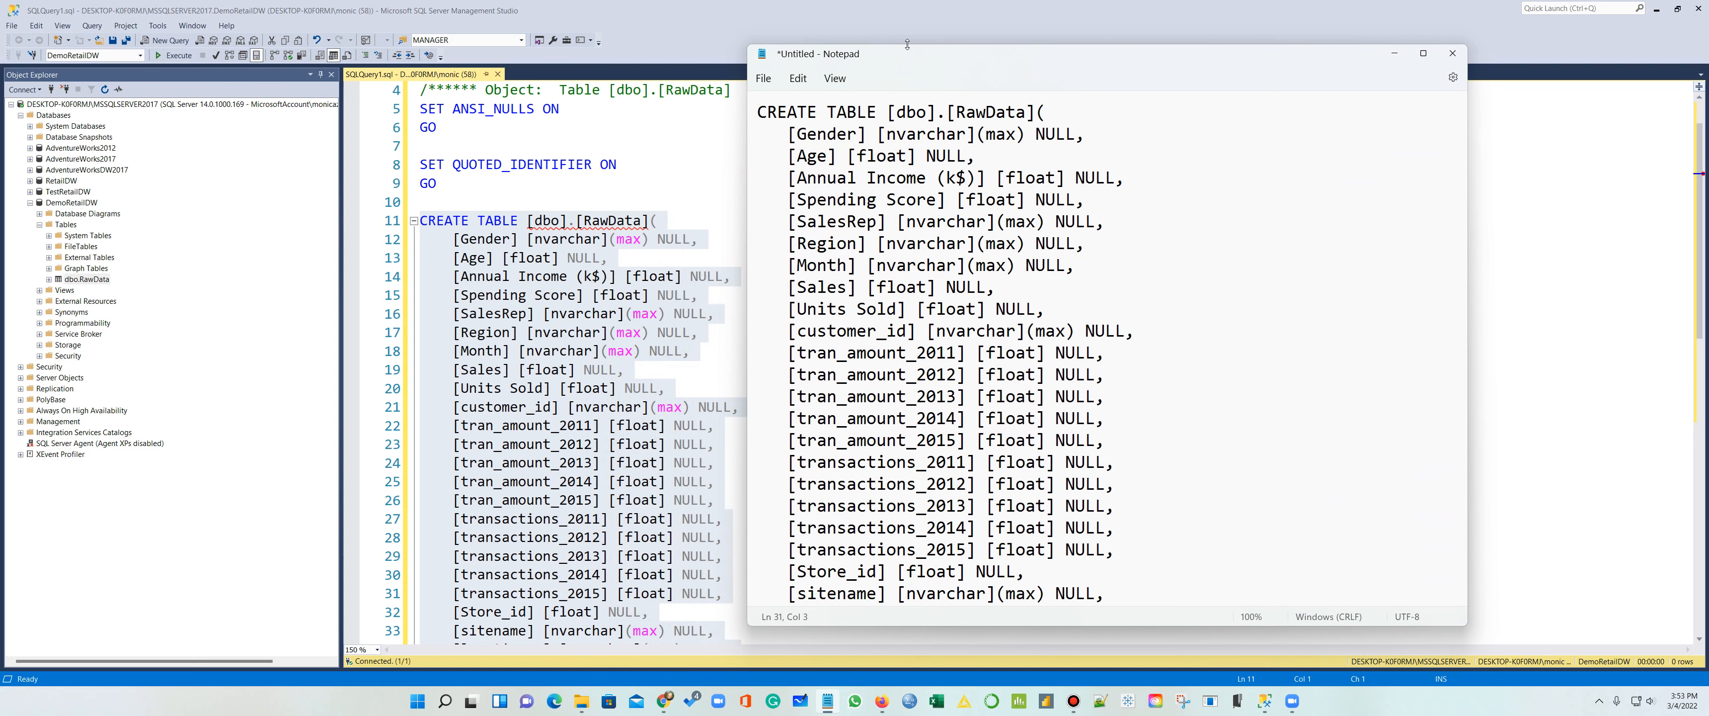
left_click_drag(907, 44, 907, 12)
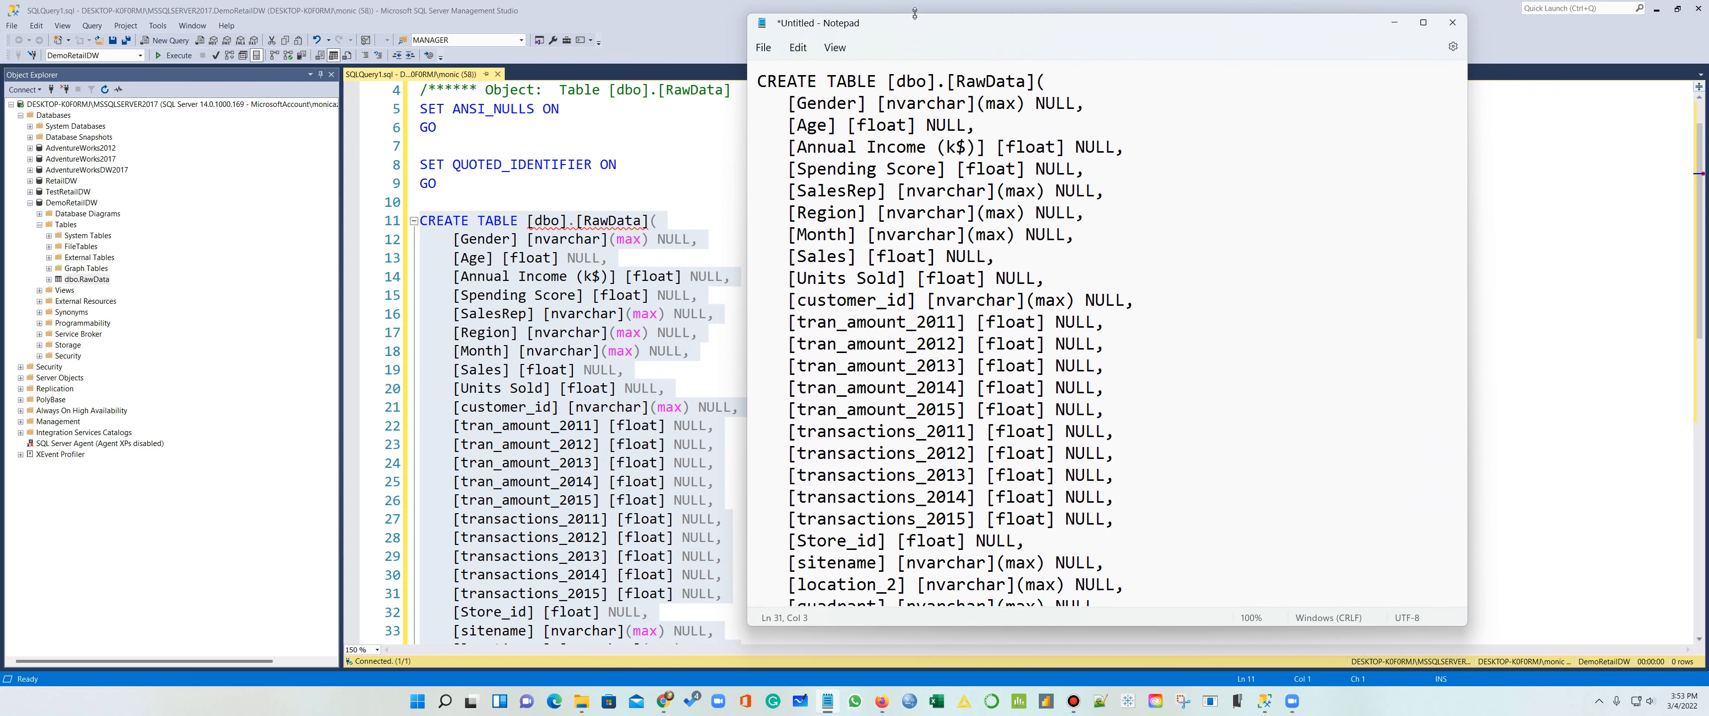
Step: Remove every closing and opening square bracket from the CREATE TABLE statement with Replace all, and widen the Notepad window
left_click(797, 45)
left_click(846, 279)
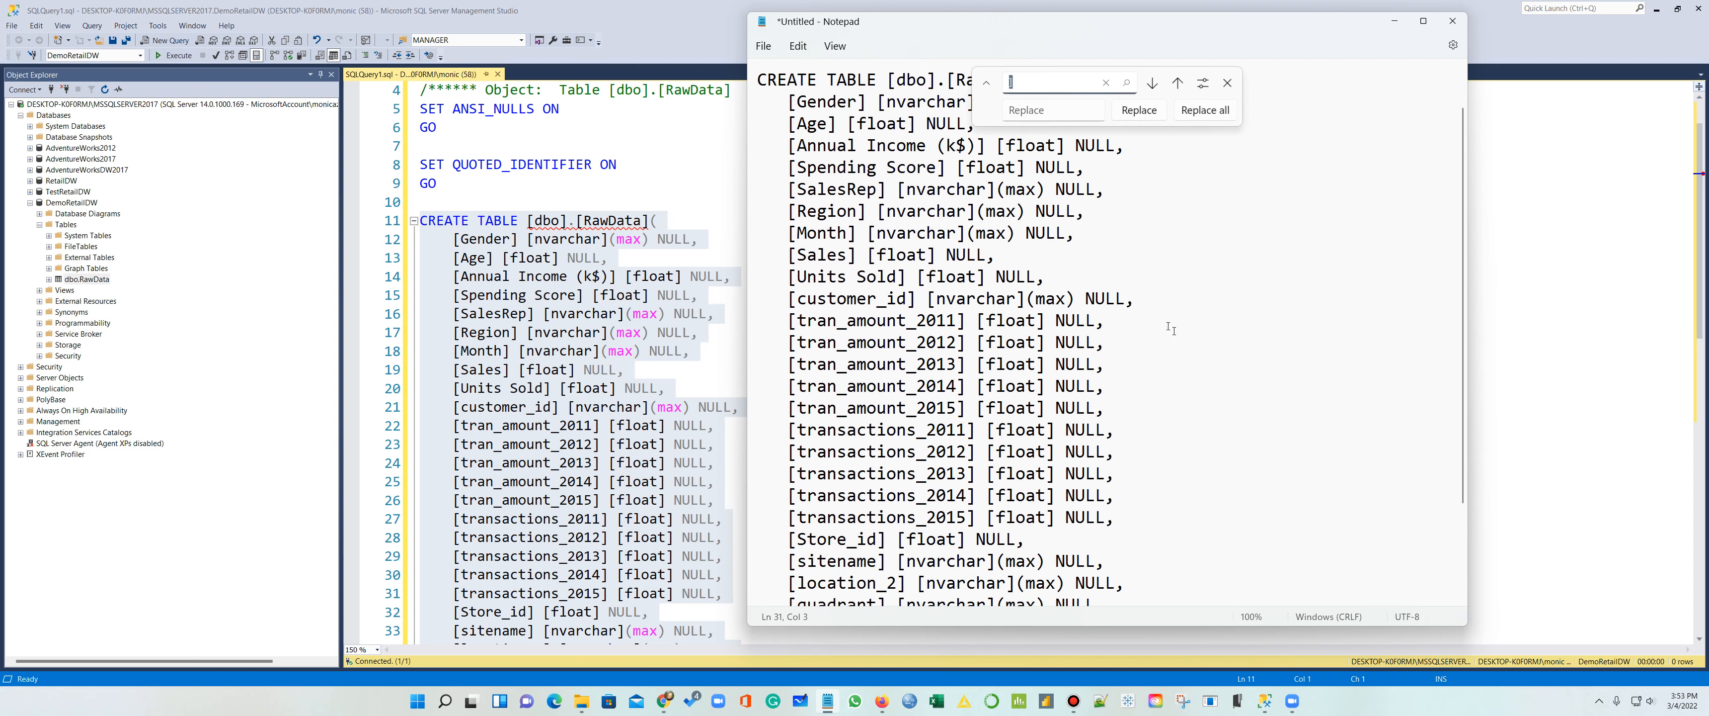
left_click(1205, 110)
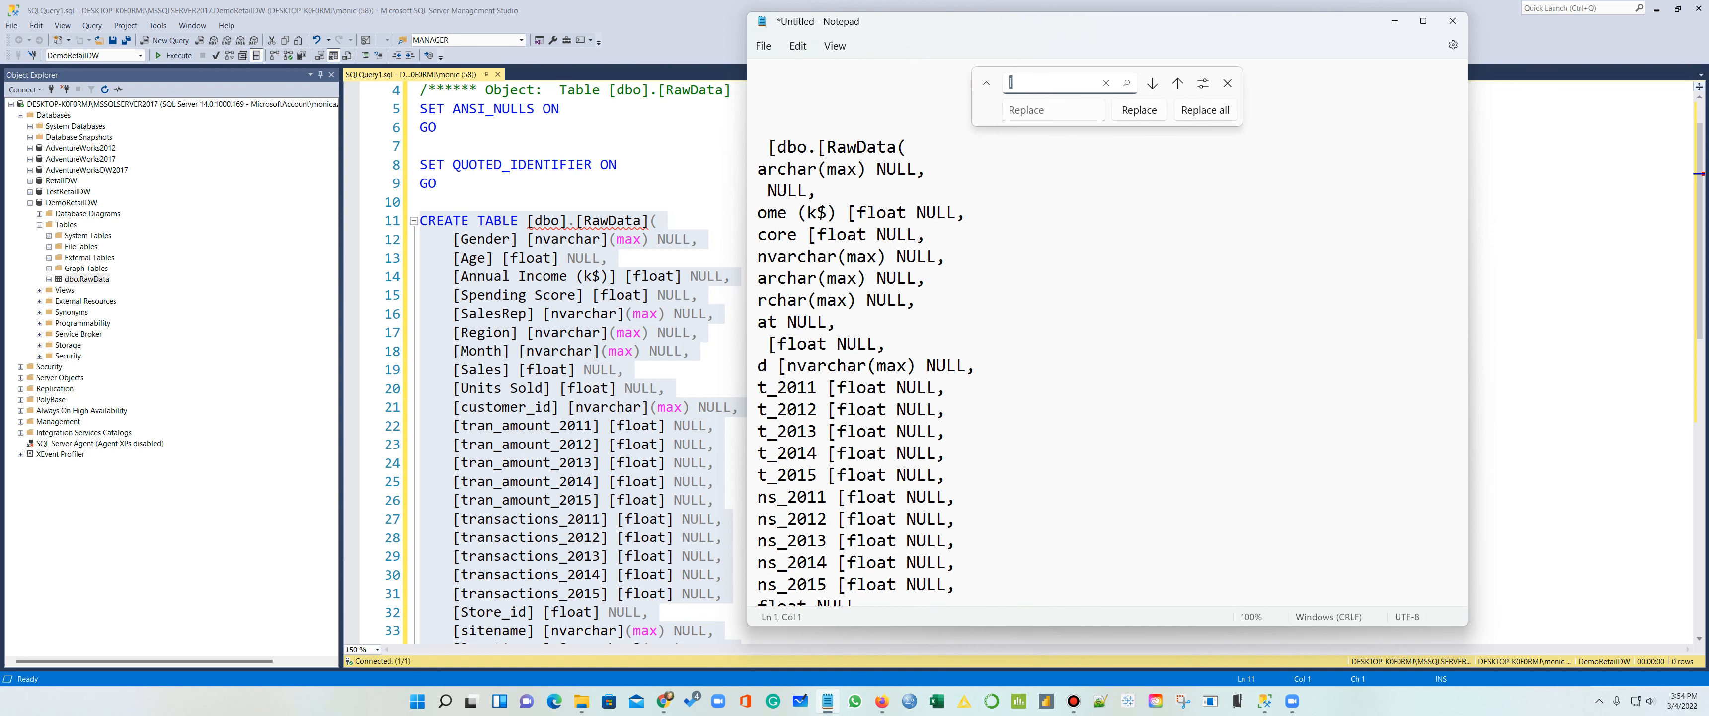
type("[")
left_click(1199, 121)
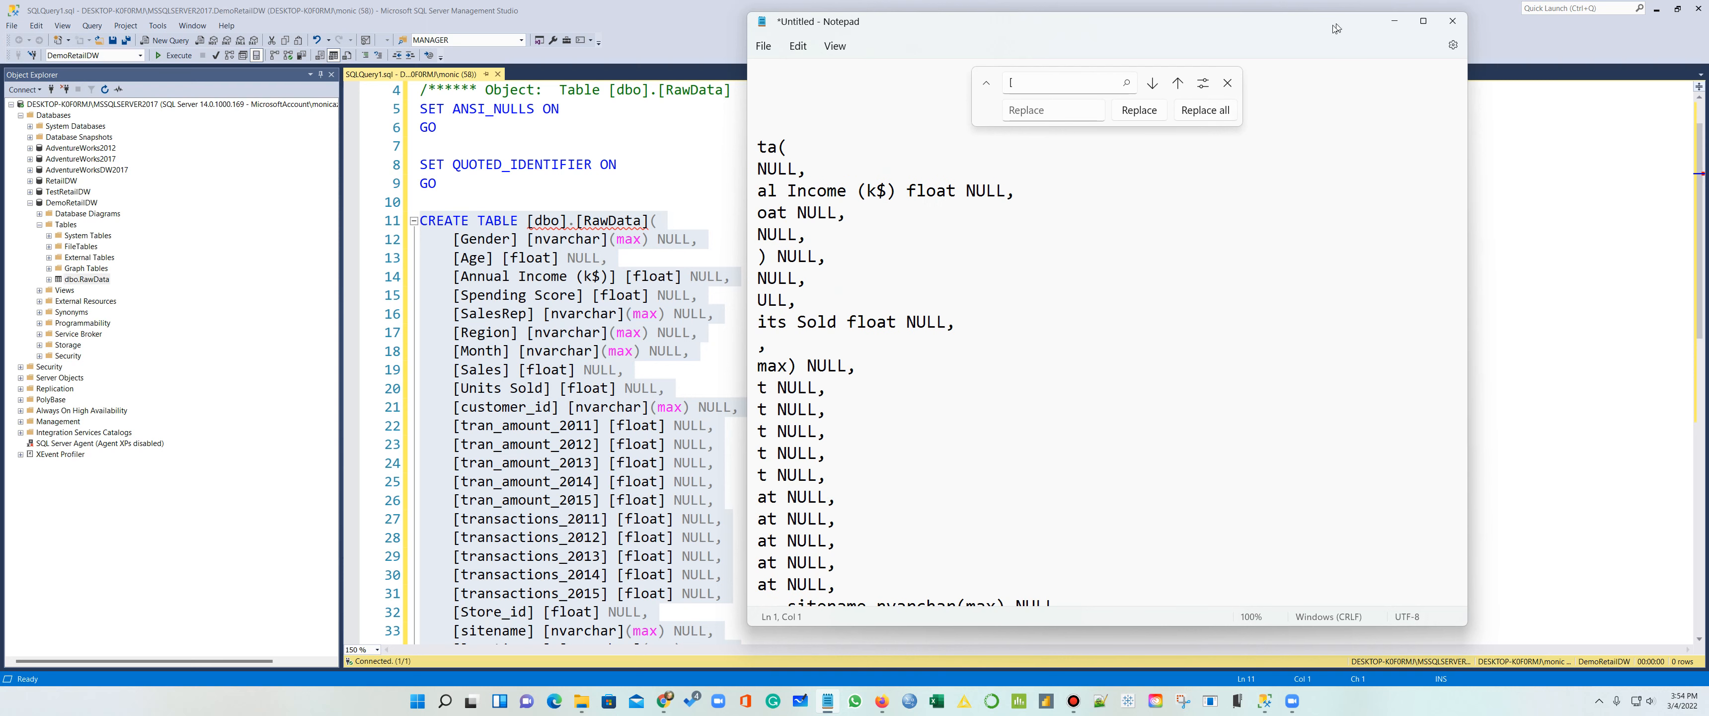
left_click(1228, 83)
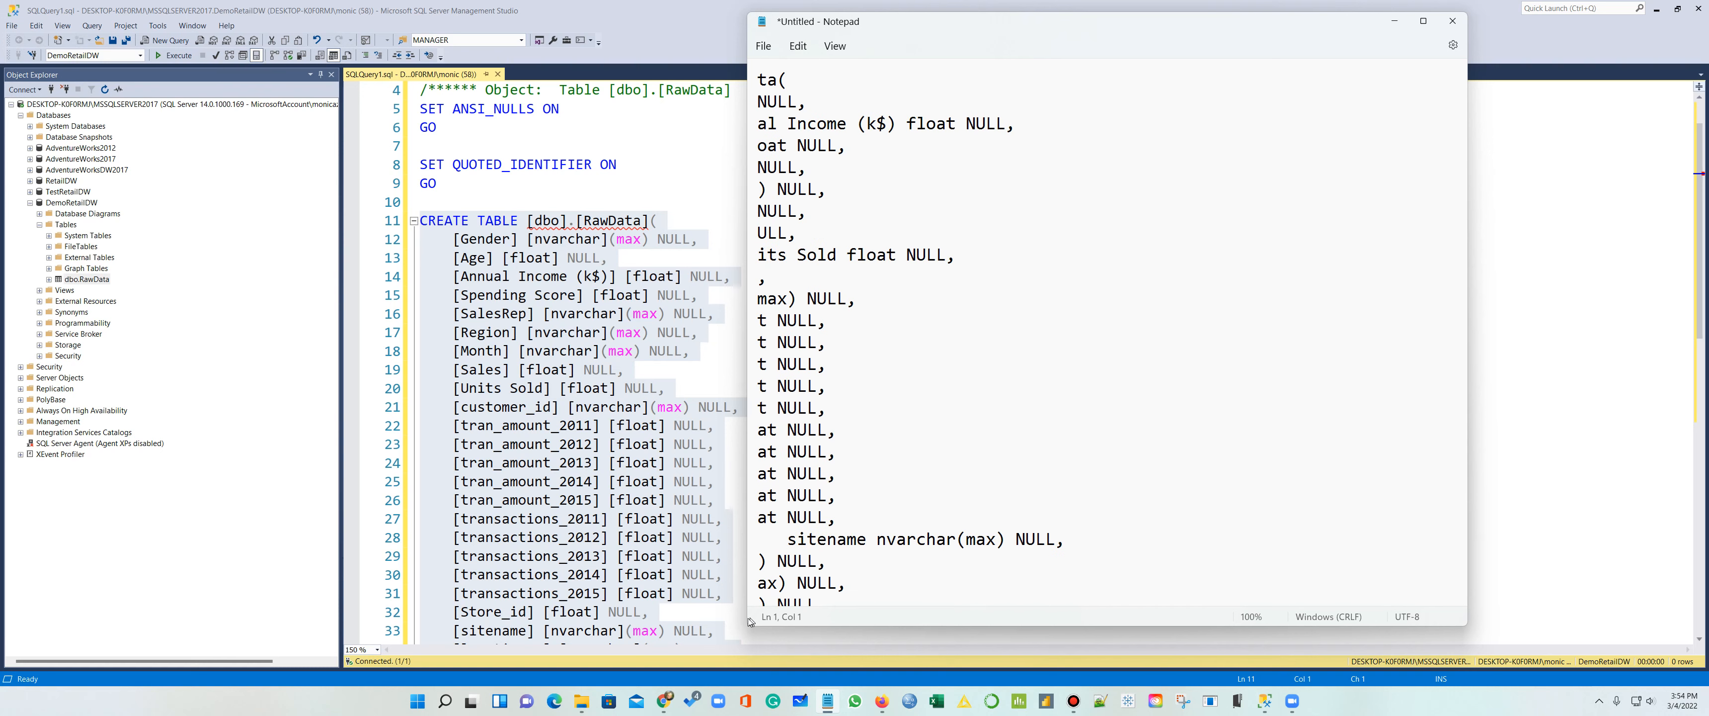
left_click_drag(747, 624, 553, 634)
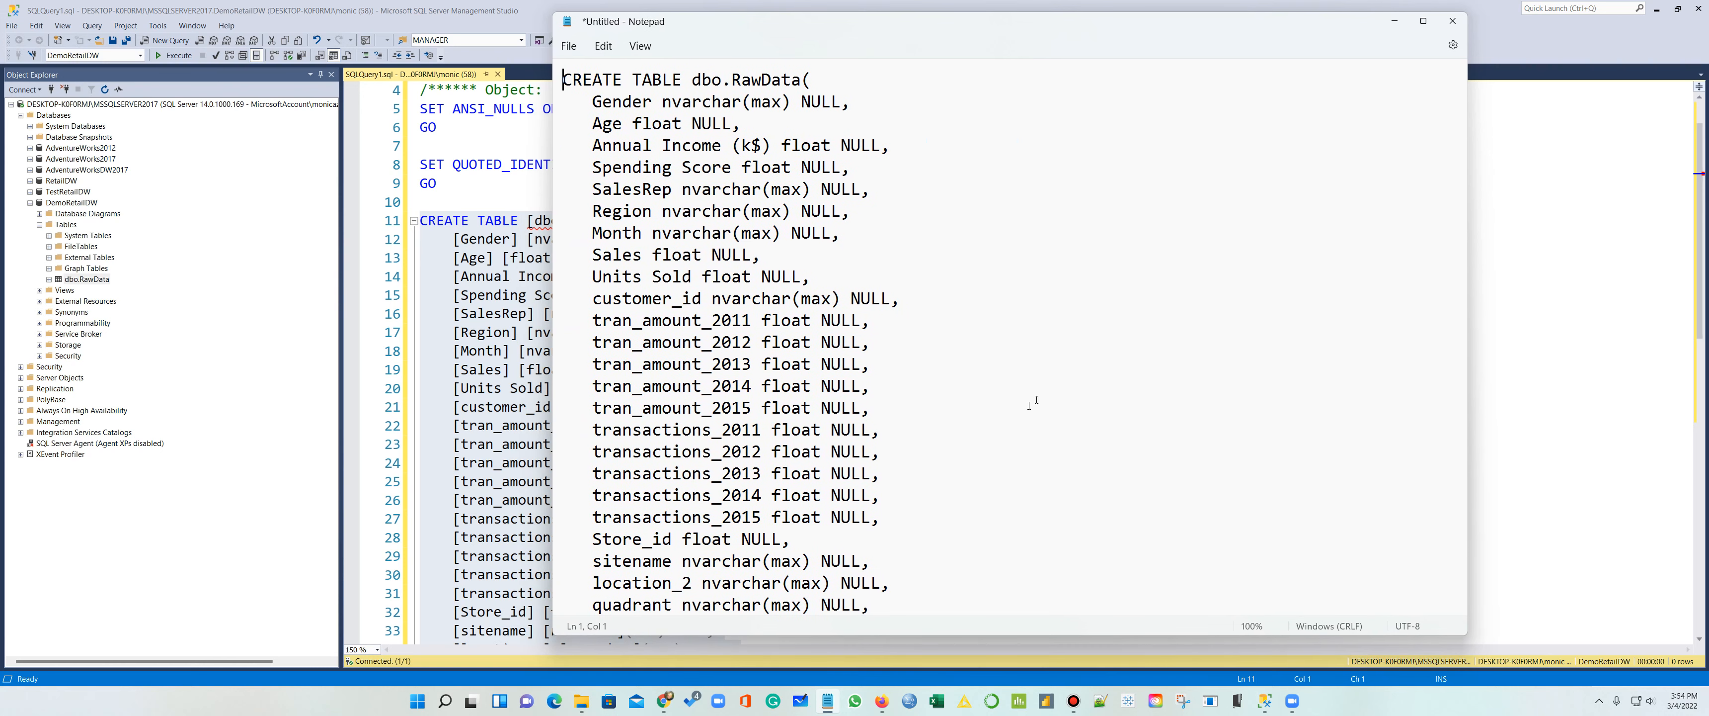
Step: Add the column definition "StageKey int IDENTITY(1,1) NOT NULL," on a new line above the Gender column
left_click(856, 79)
key("Return")
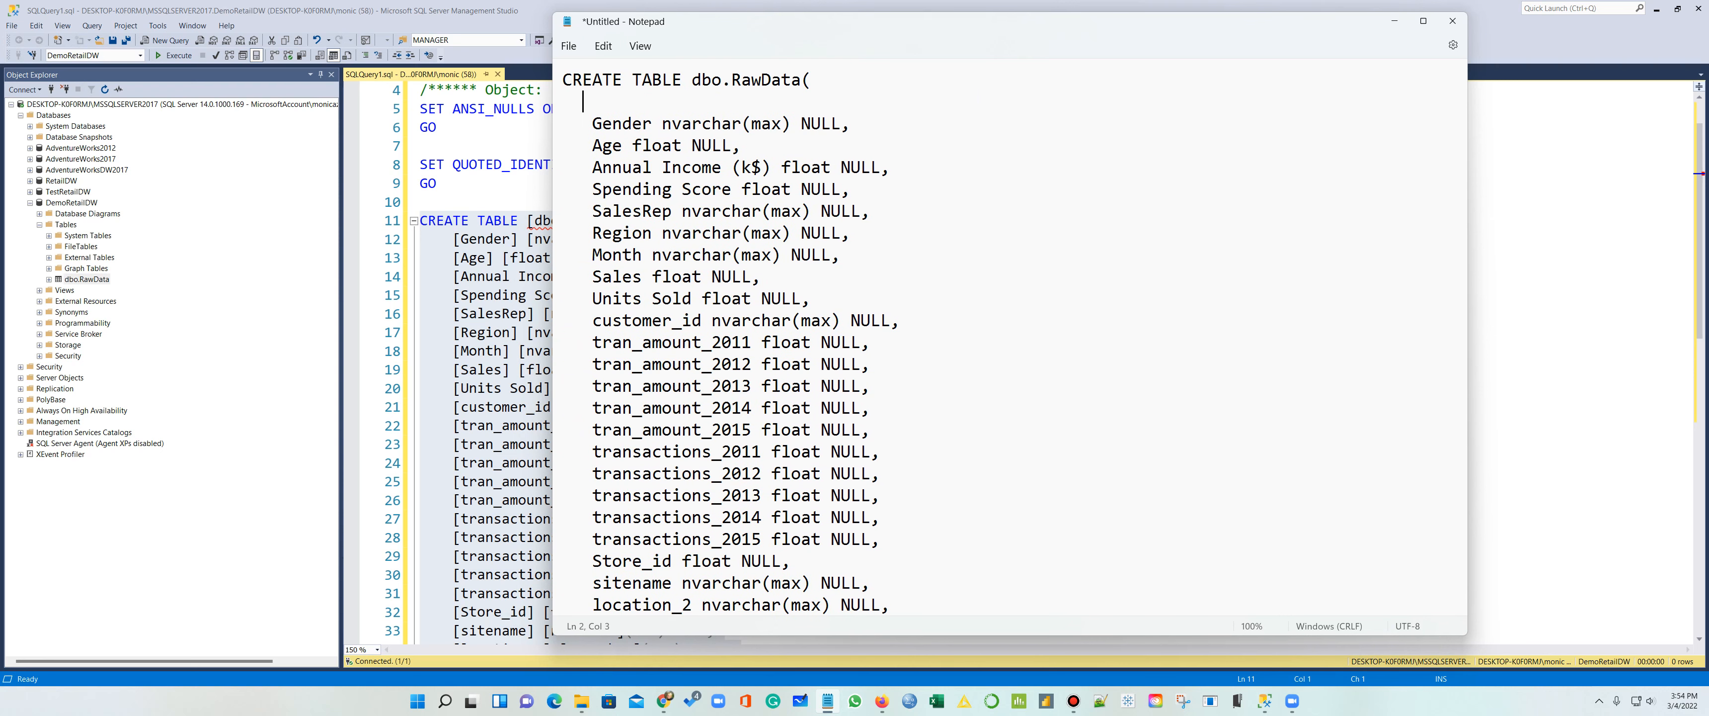
type("StageKey int I")
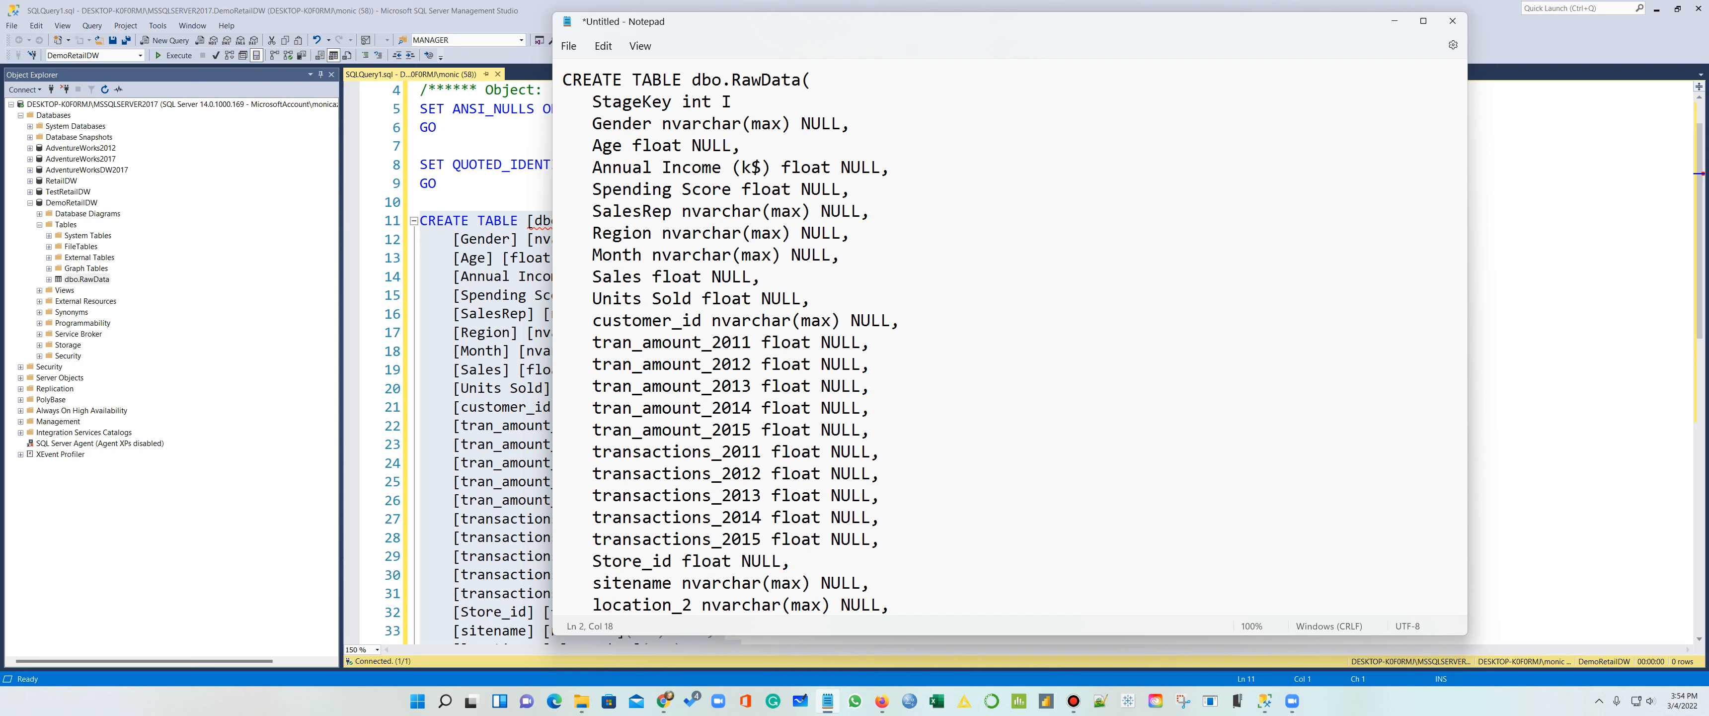
type("DENTITY(1,1) NO")
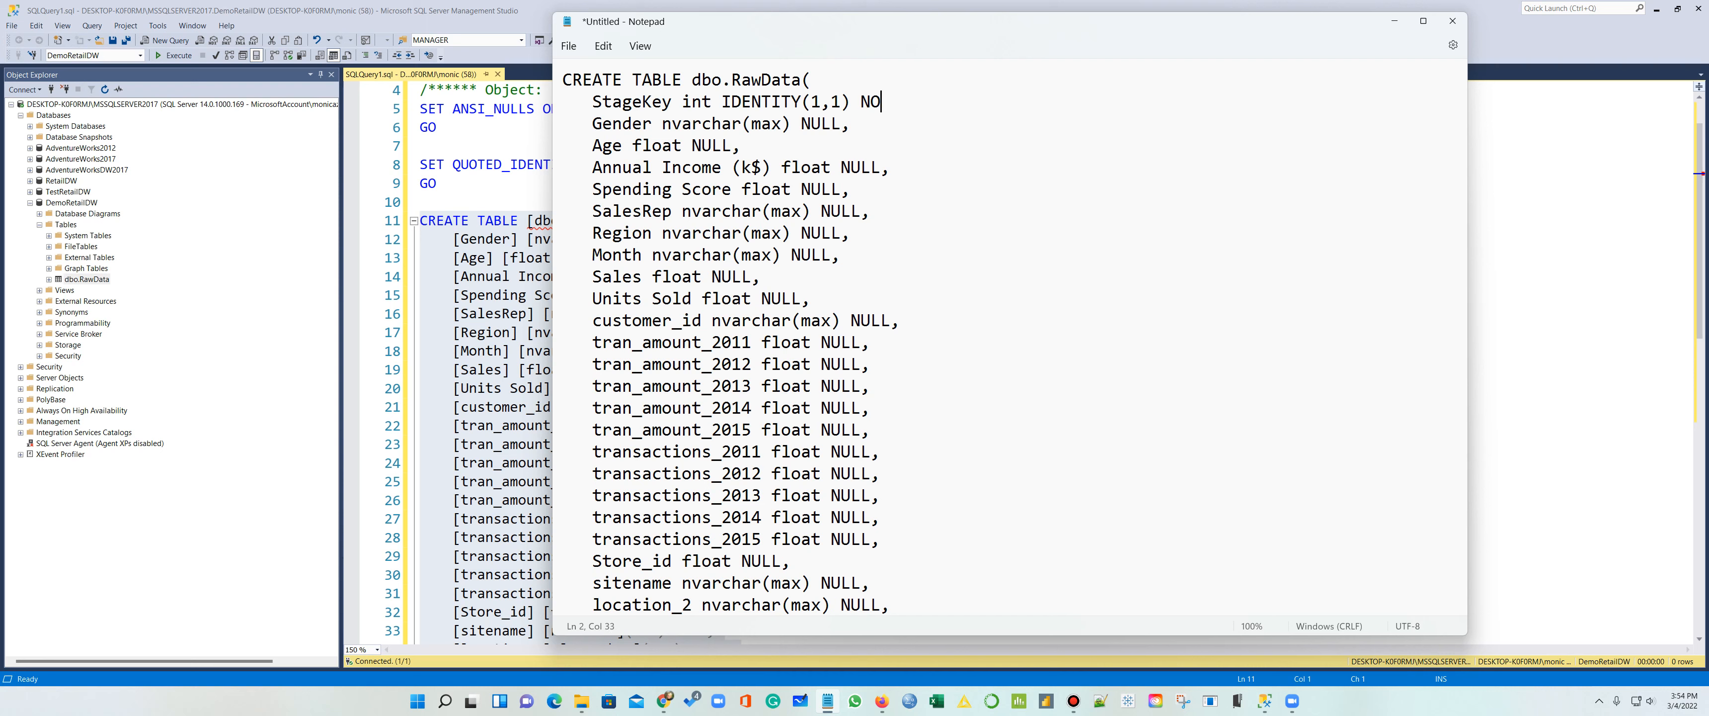
type("T NULL,")
key("shift+Home")
left_click_drag(949, 102, 592, 104)
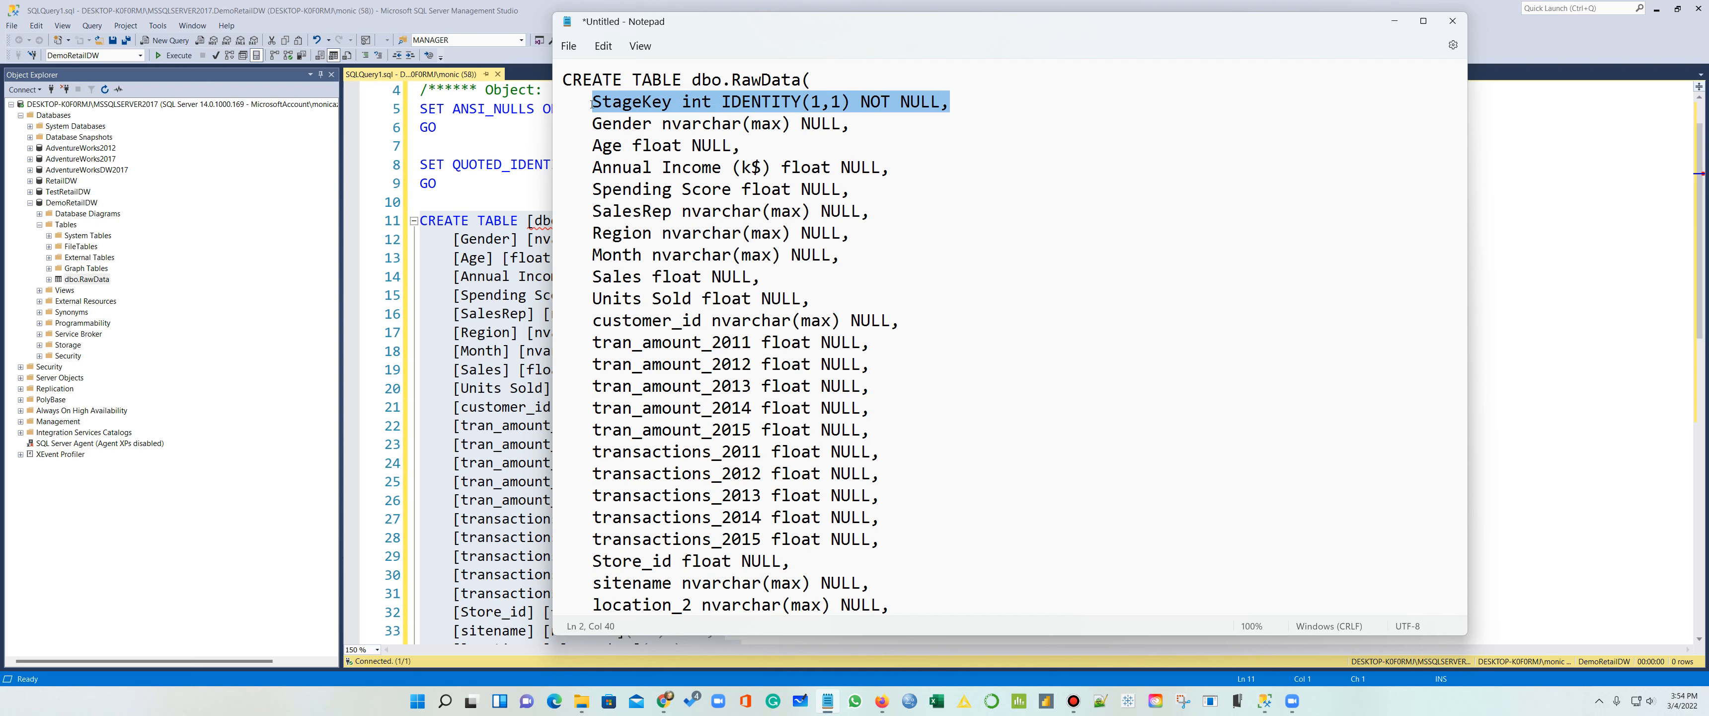
Step: Change the table name in the CREATE TABLE statement from RawData to StageRetail
left_click(800, 79)
key("BackSpace")
key("BackSpace")
key("BackSpace")
key("BackSpace")
key("BackSpace")
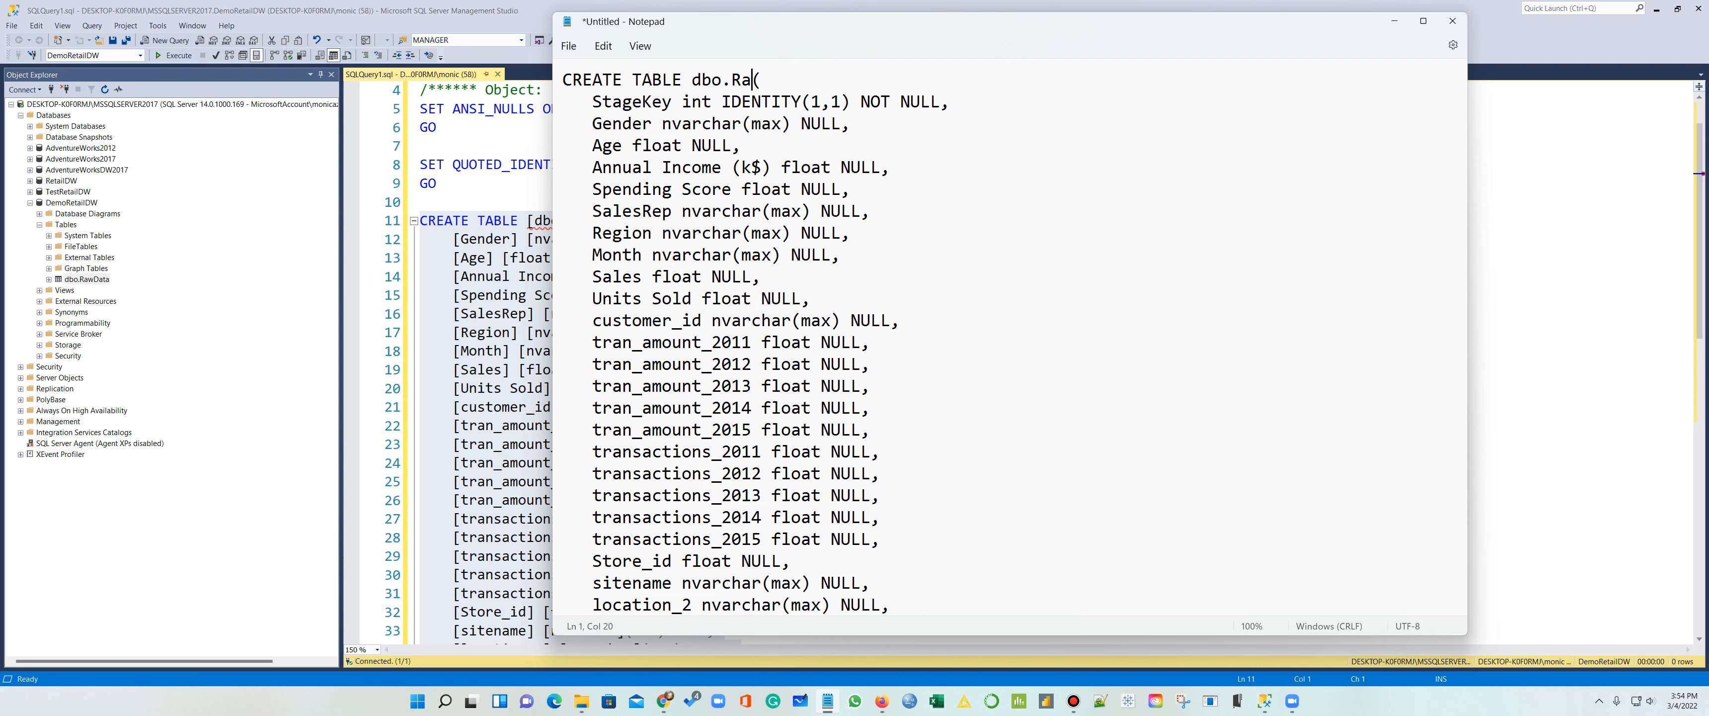
key("BackSpace")
key("BackSpace")
type("StageRetail")
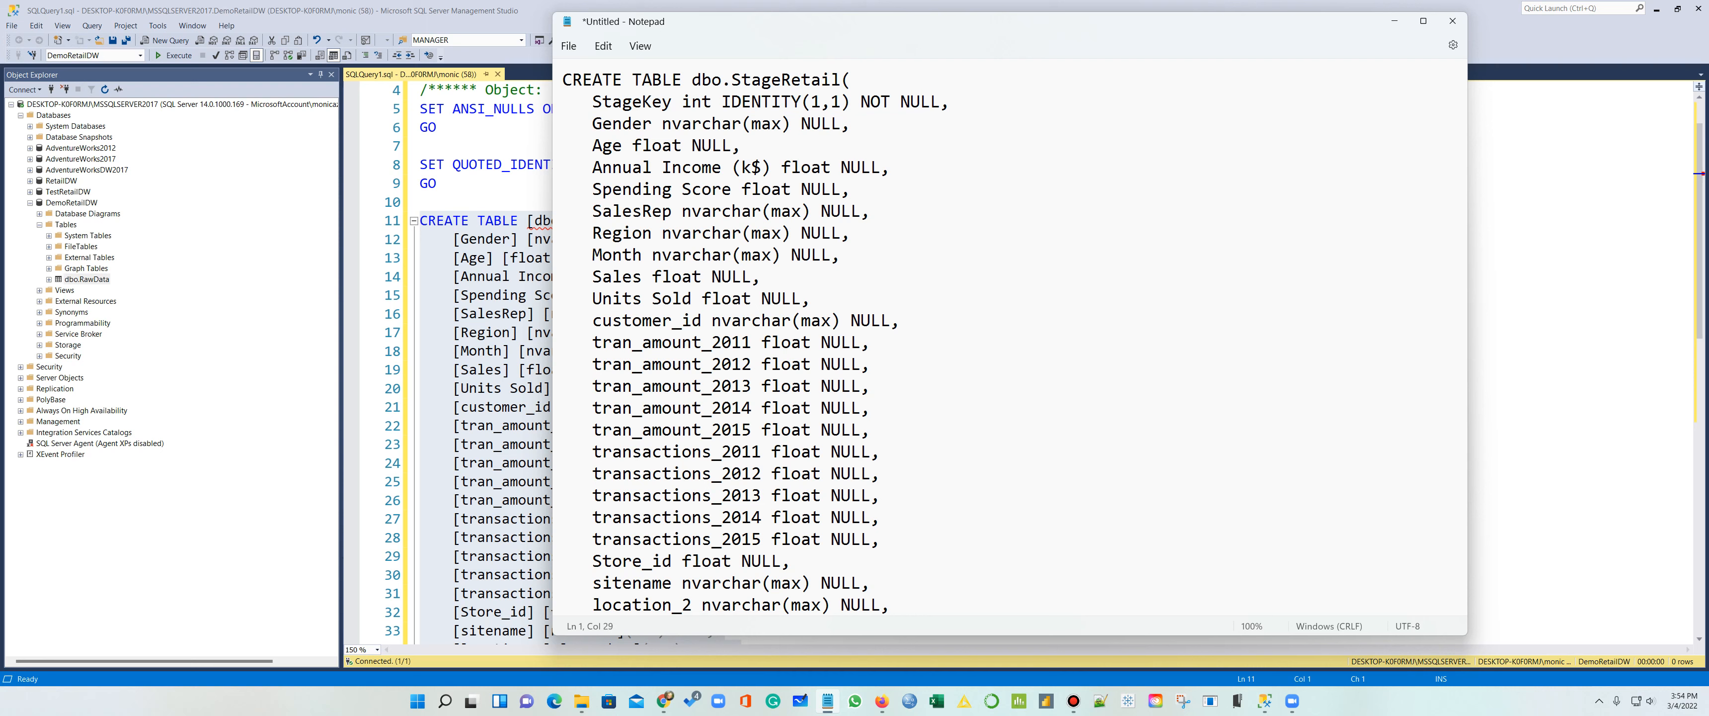
type("Table")
key("BackSpace")
key("BackSpace")
key("BackSpace")
key("BackSpace")
key("BackSpace")
Step: Insert an empty line between the StageKey and Gender column definitions
left_click_drag(950, 101, 591, 104)
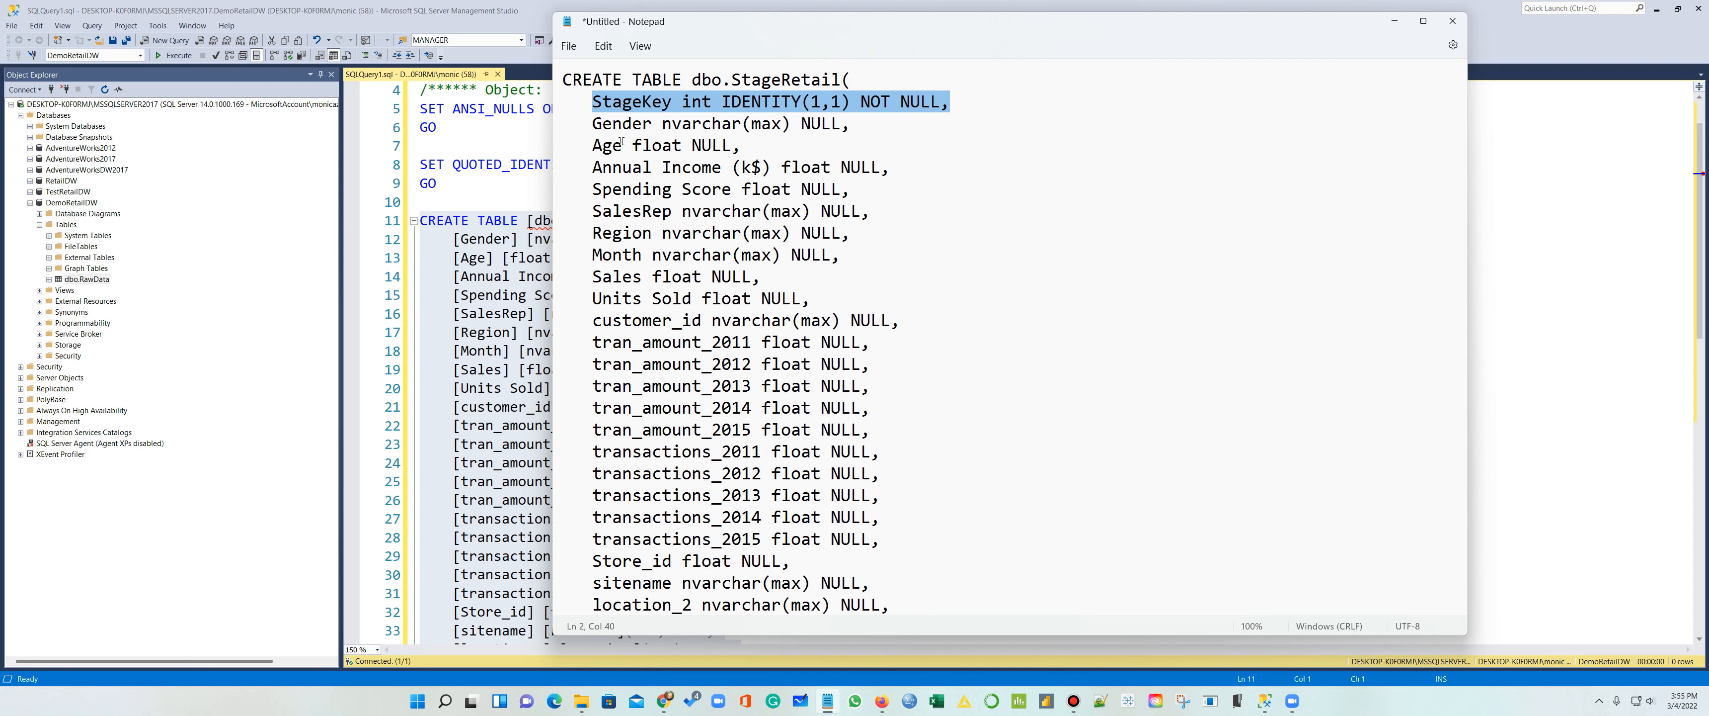
key("End")
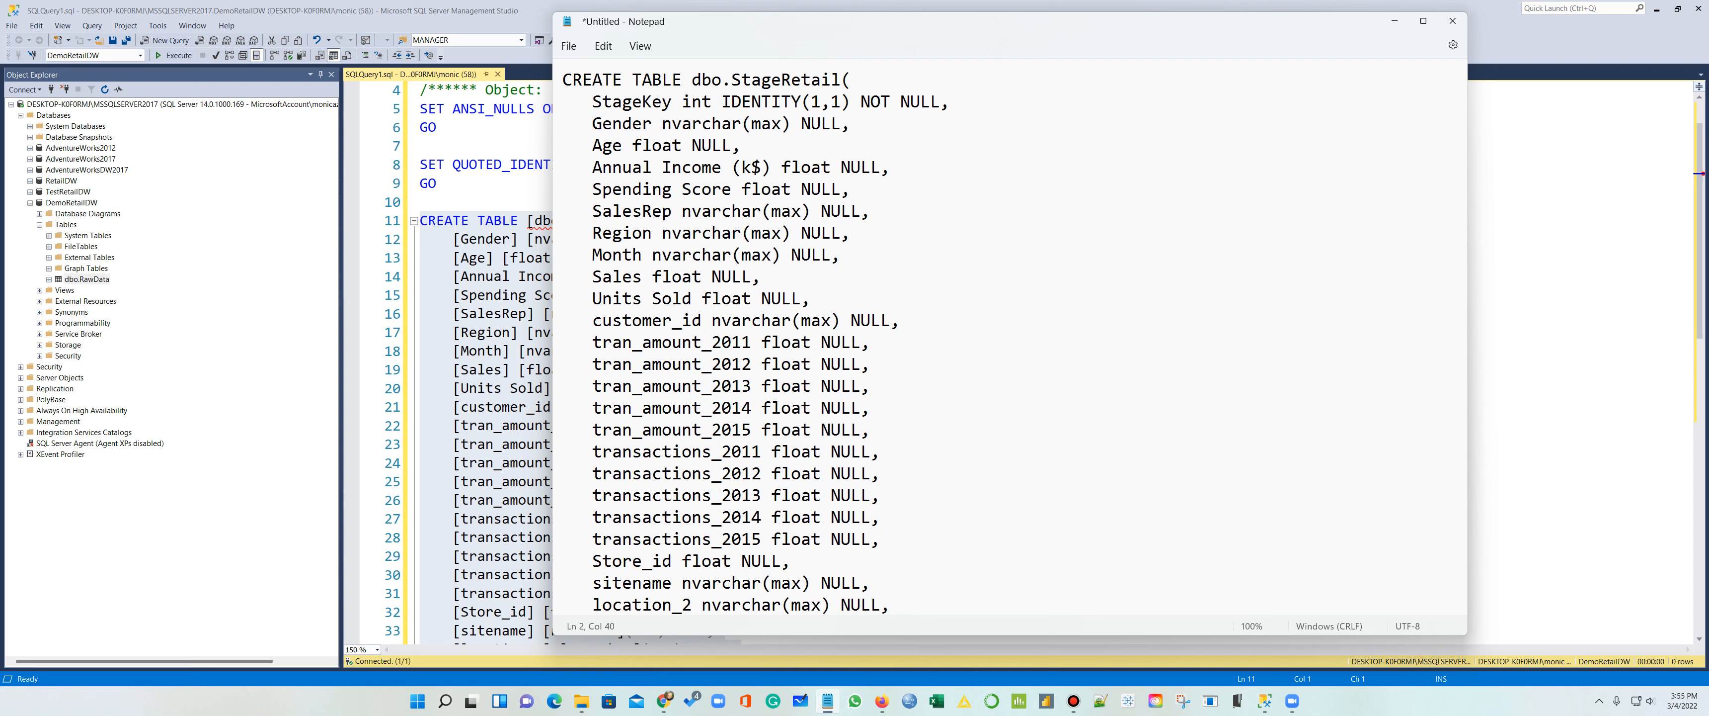
key("Return")
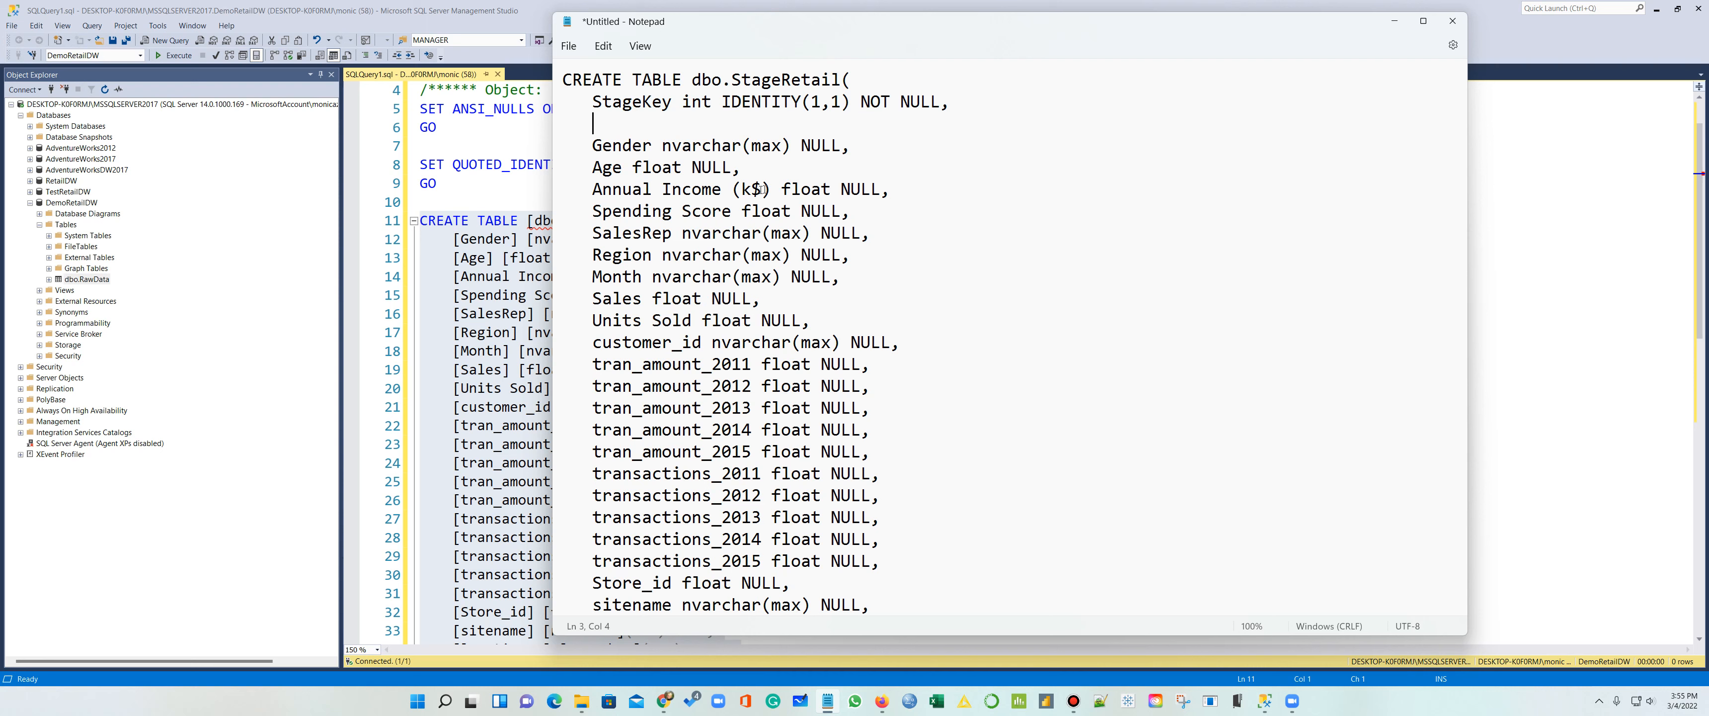
Step: Remove the "(k$)" suffix from the Annual Income column name
left_click(782, 190)
key("BackSpace")
key("BackSpace")
key("BackSpace")
key("BackSpace")
key("BackSpace")
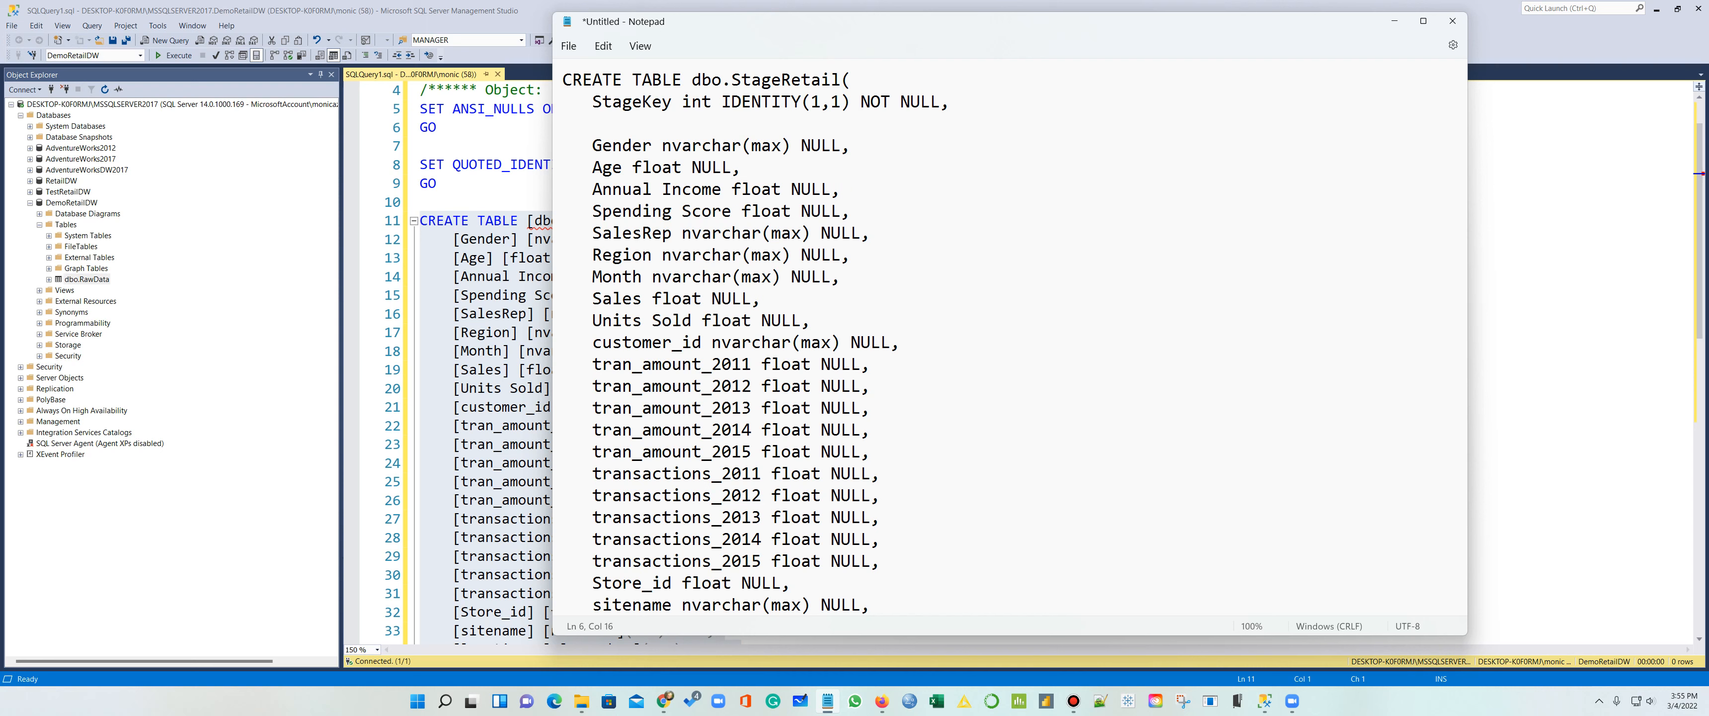
Step: Replace the spaces with underscores in the Annual Income, Spending Score and Units Sold column names
left_click(663, 190)
key("BackSpace")
type("_")
left_click(684, 210)
key("BackSpace")
type("_")
left_click(652, 320)
key("BackSpace")
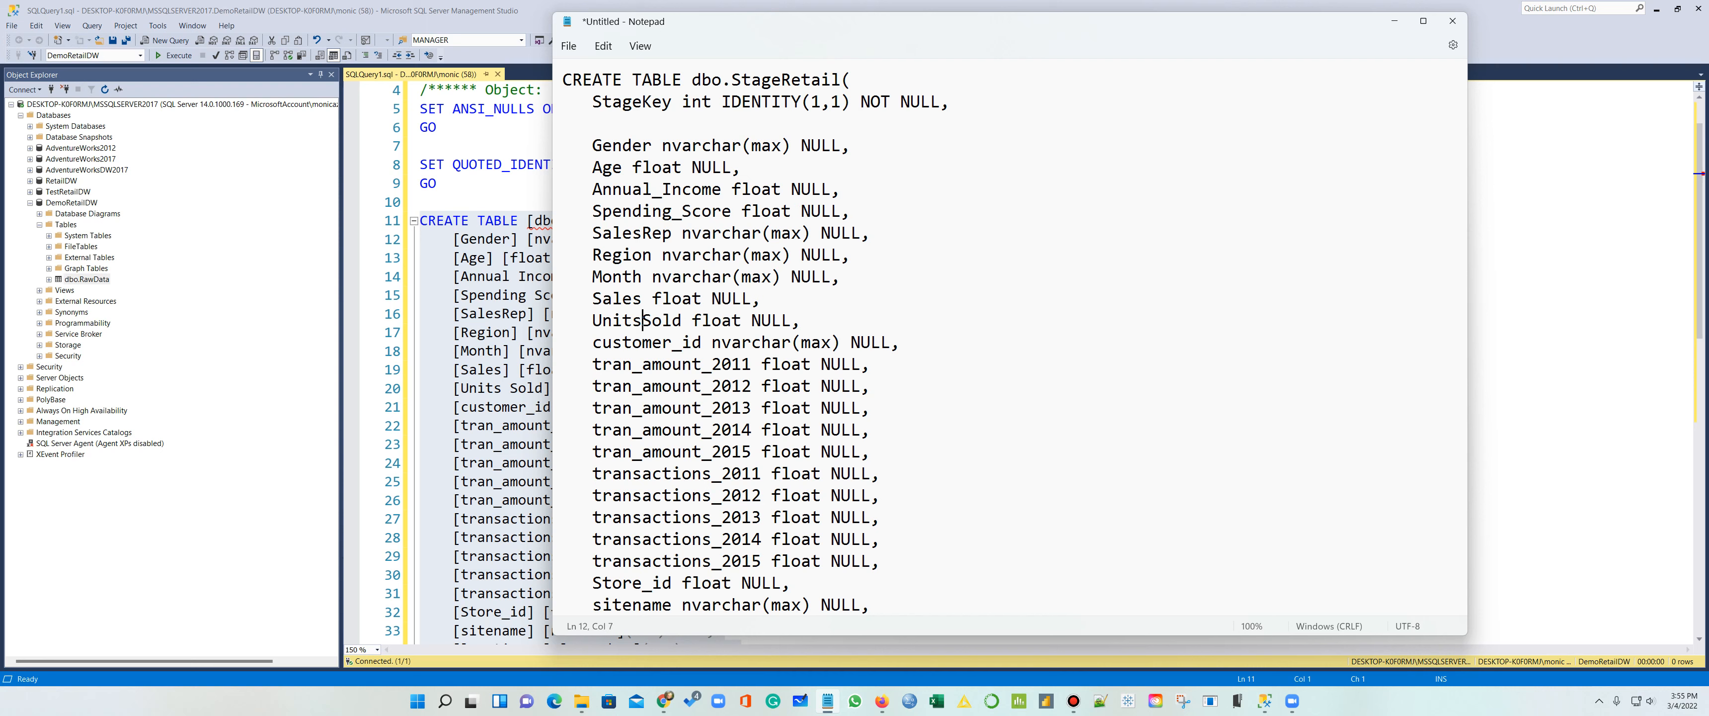
type("_")
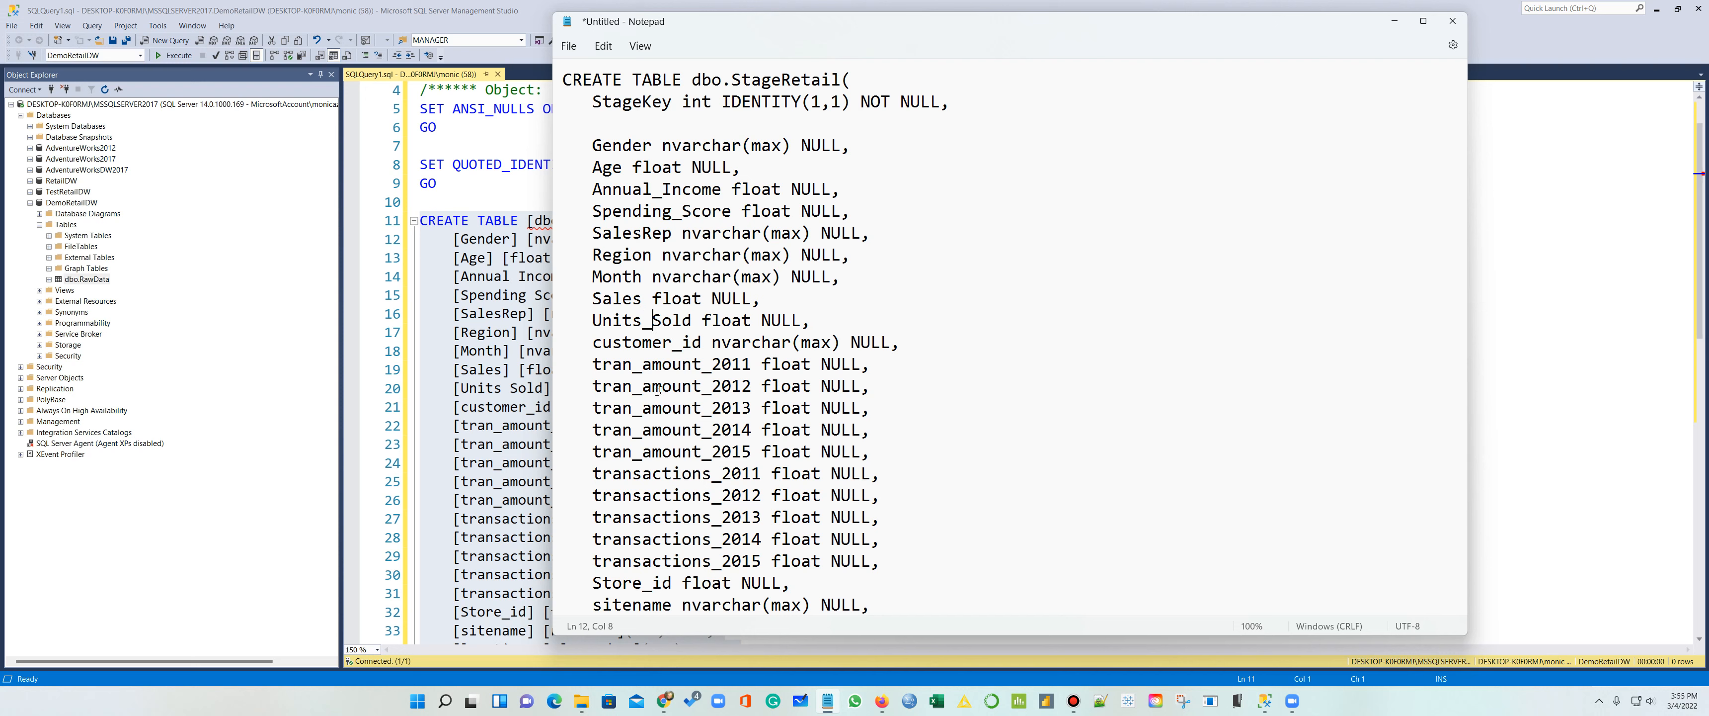
Step: Delete the tran_amount and transactions columns for 2011 to 2013, including the empty lines they leave behind
scroll(659, 404, "down", 1)
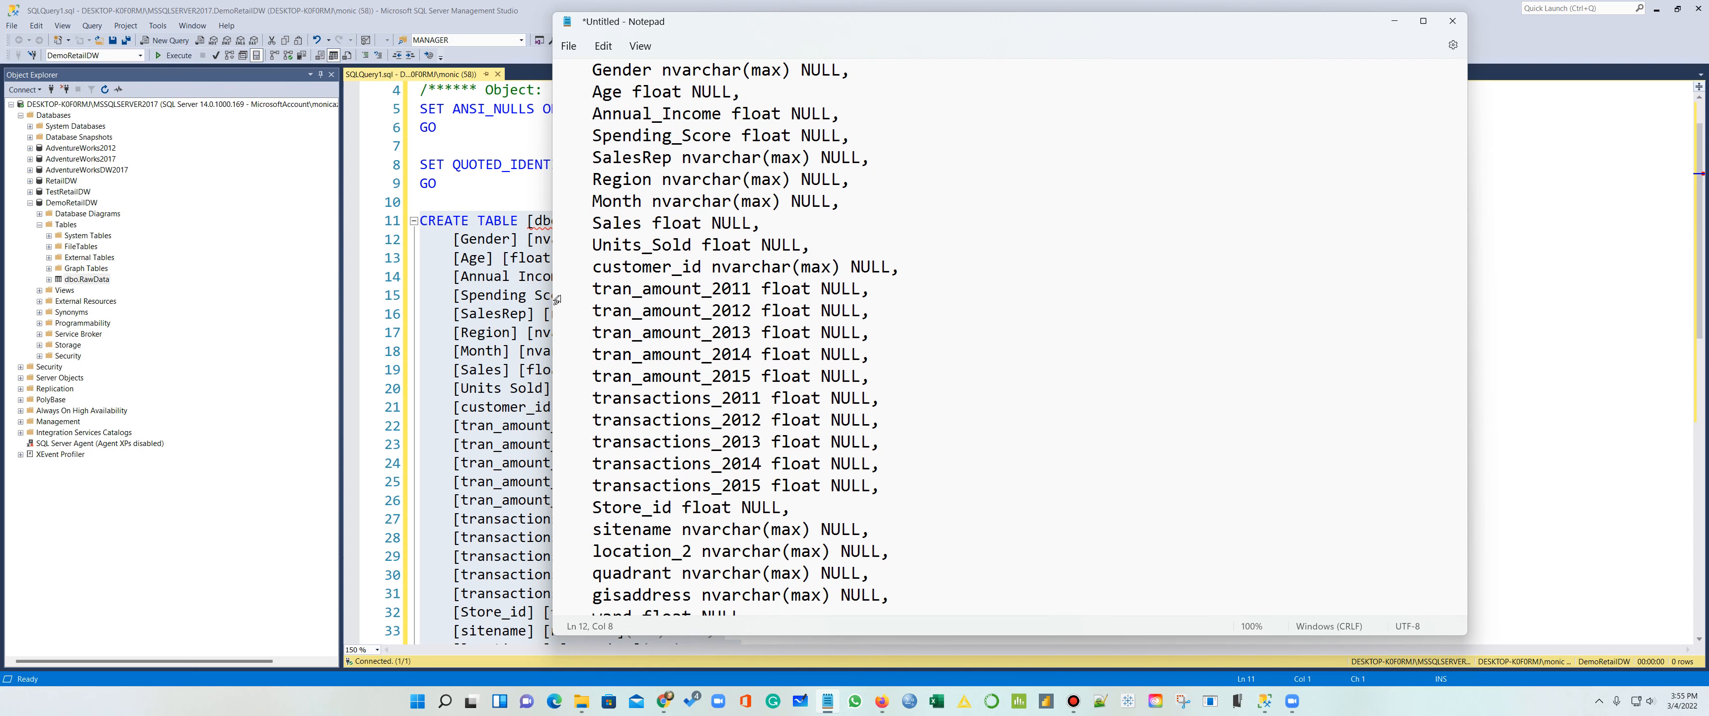
left_click_drag(593, 288, 893, 336)
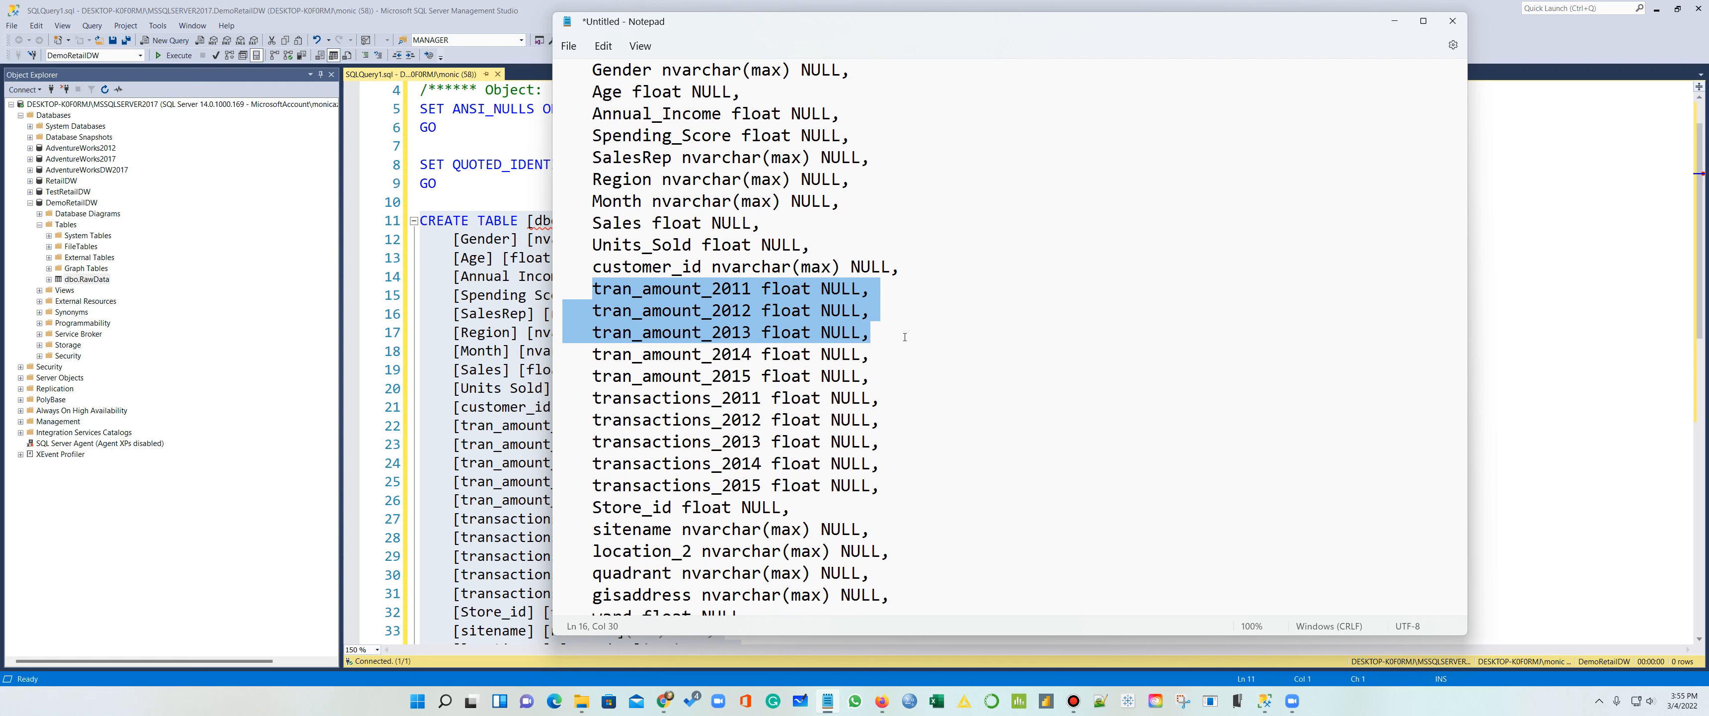
key("Delete")
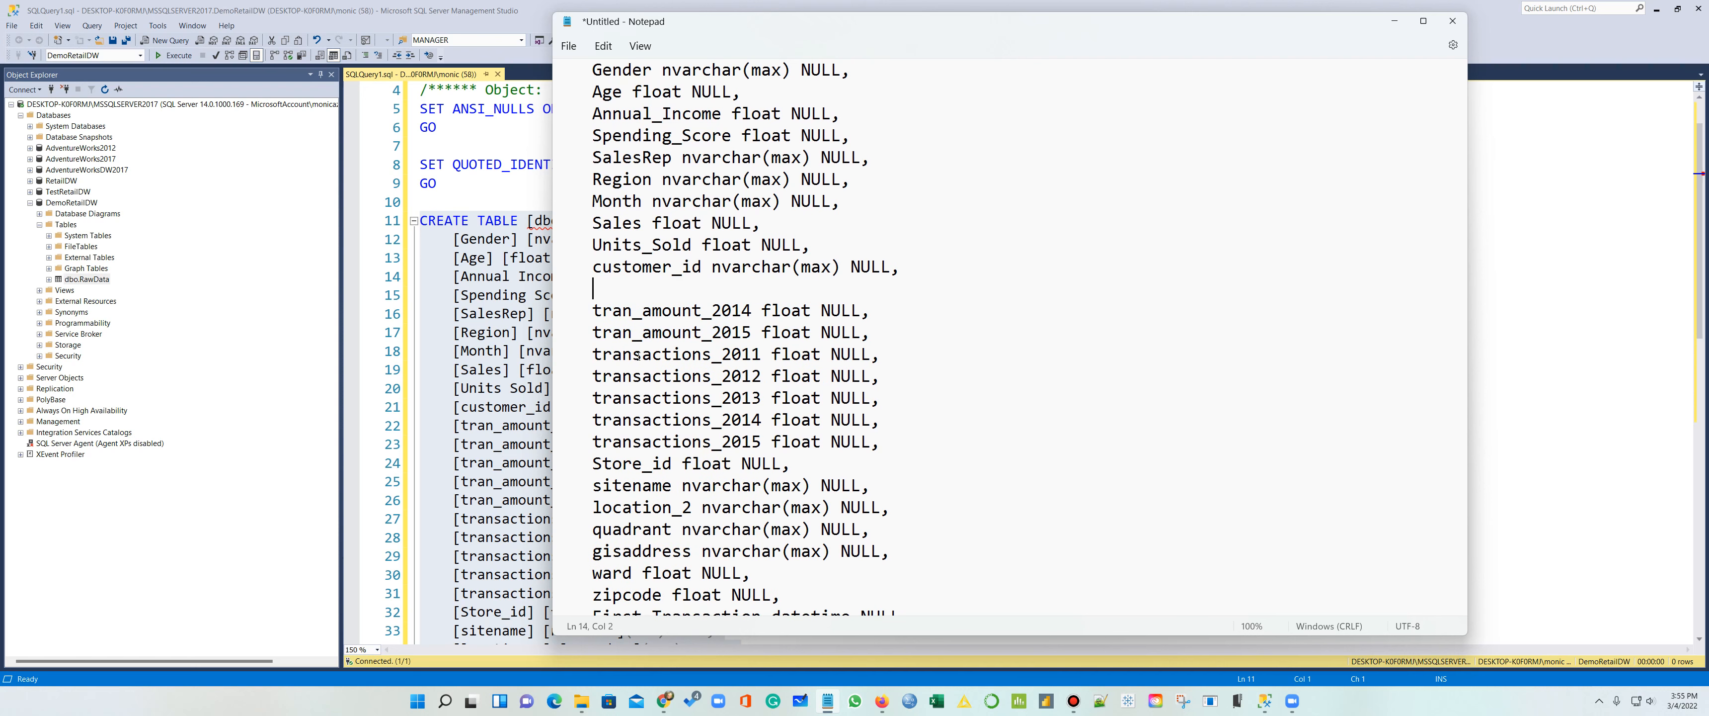
left_click_drag(592, 354, 882, 398)
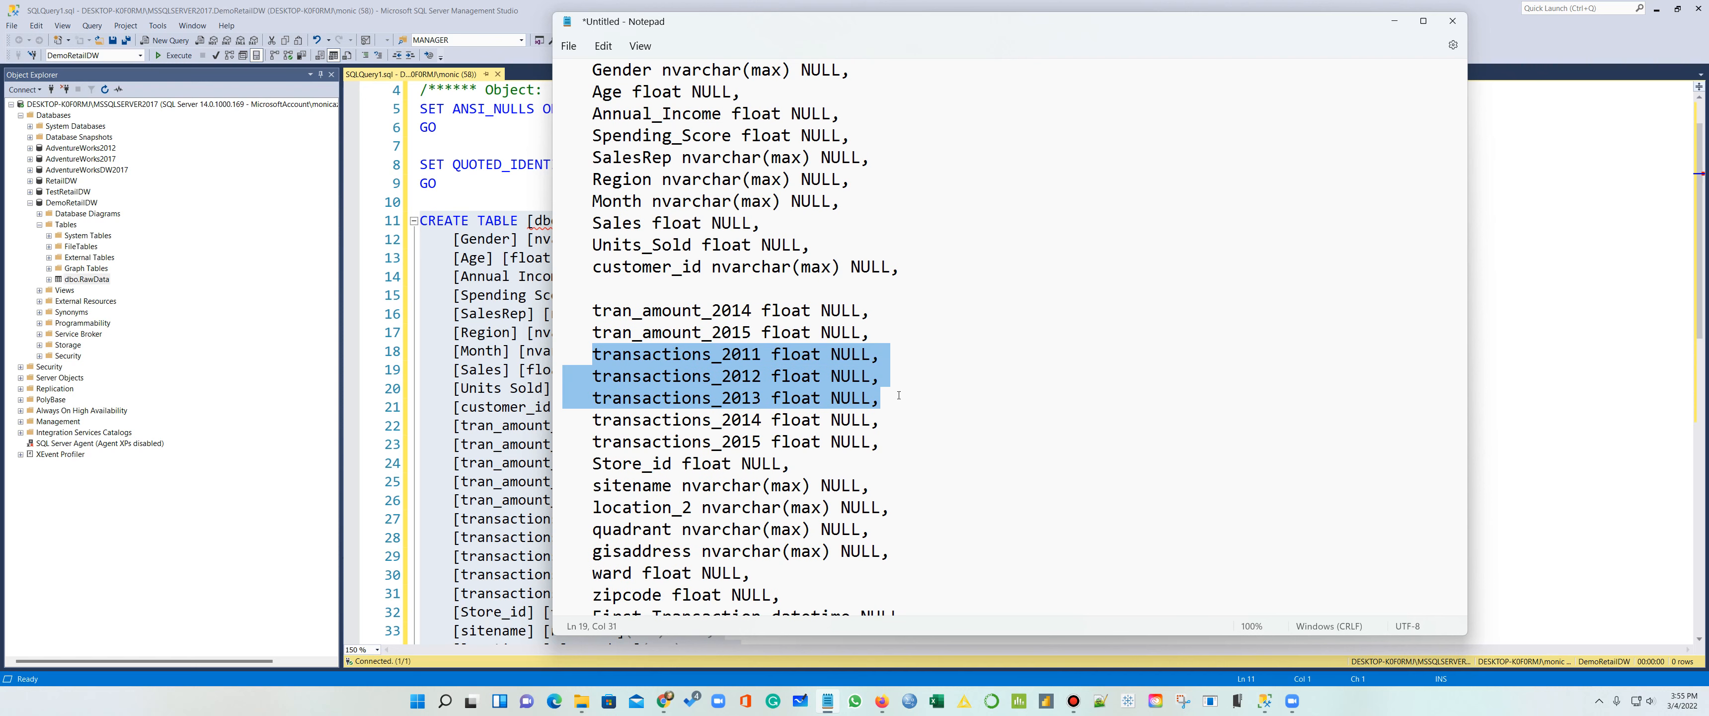
key("Delete")
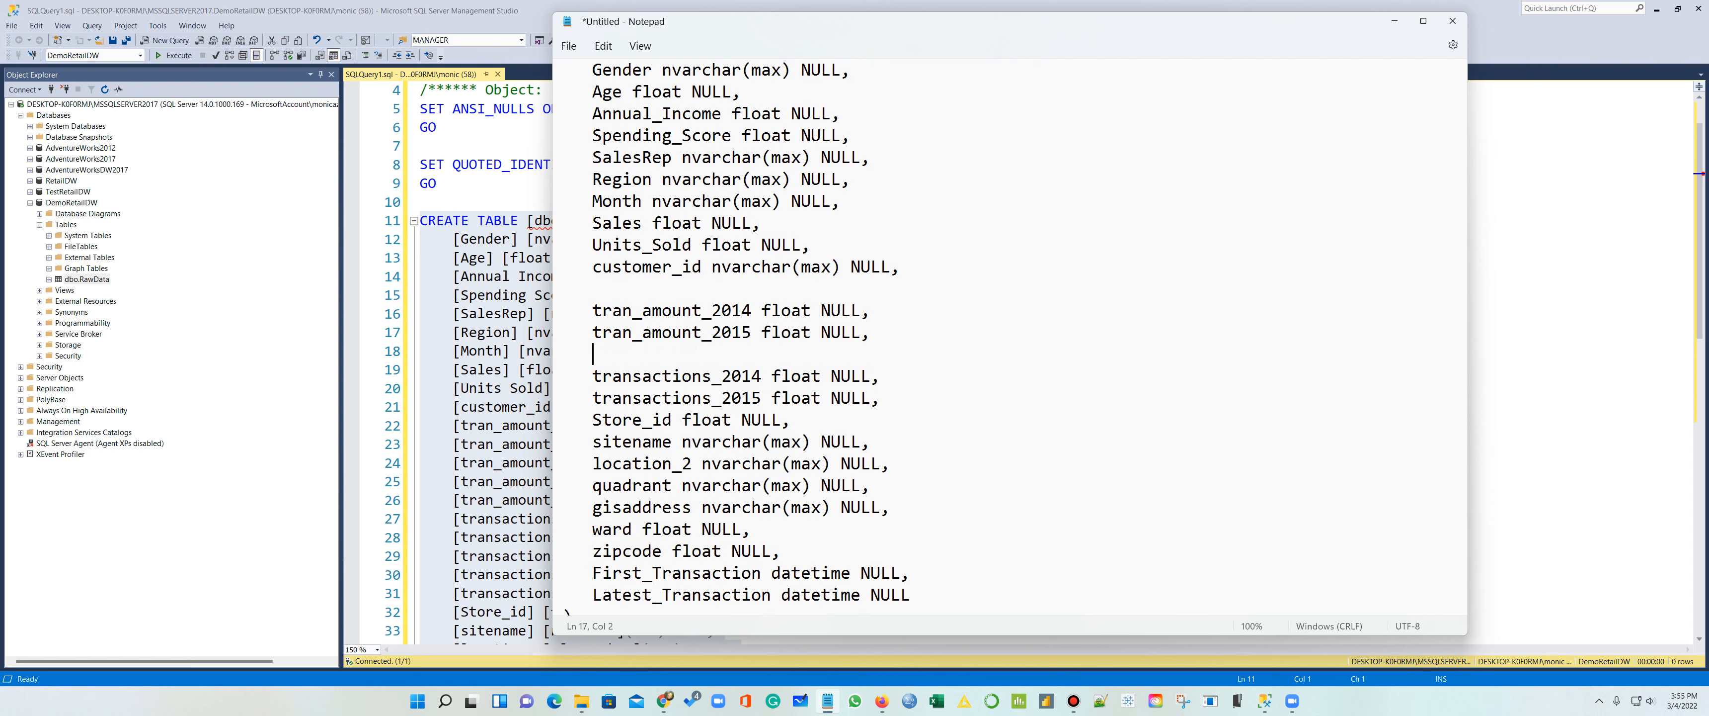
left_click(593, 310)
key("BackSpace")
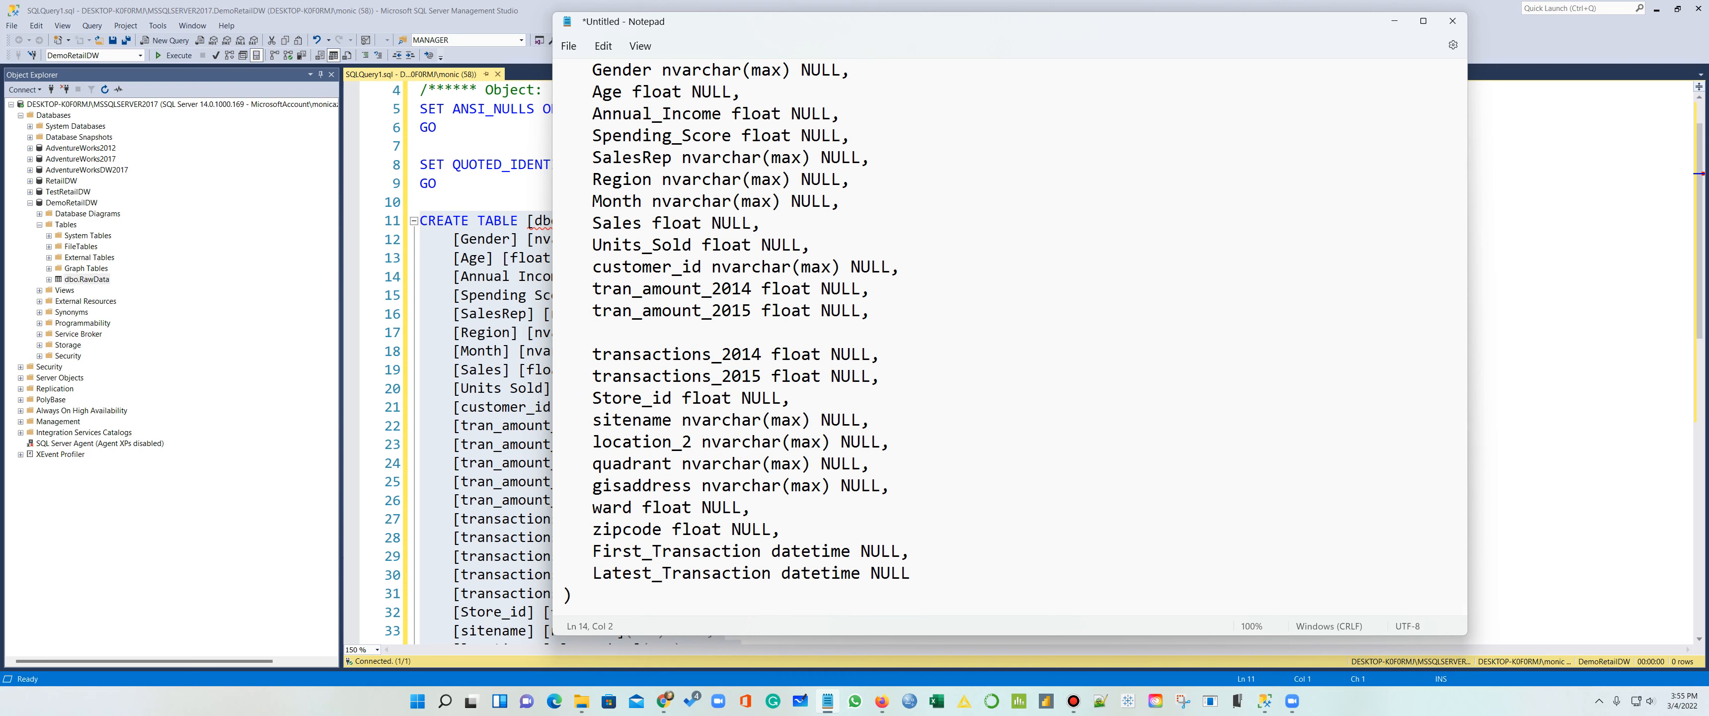
left_click(592, 354)
key("BackSpace")
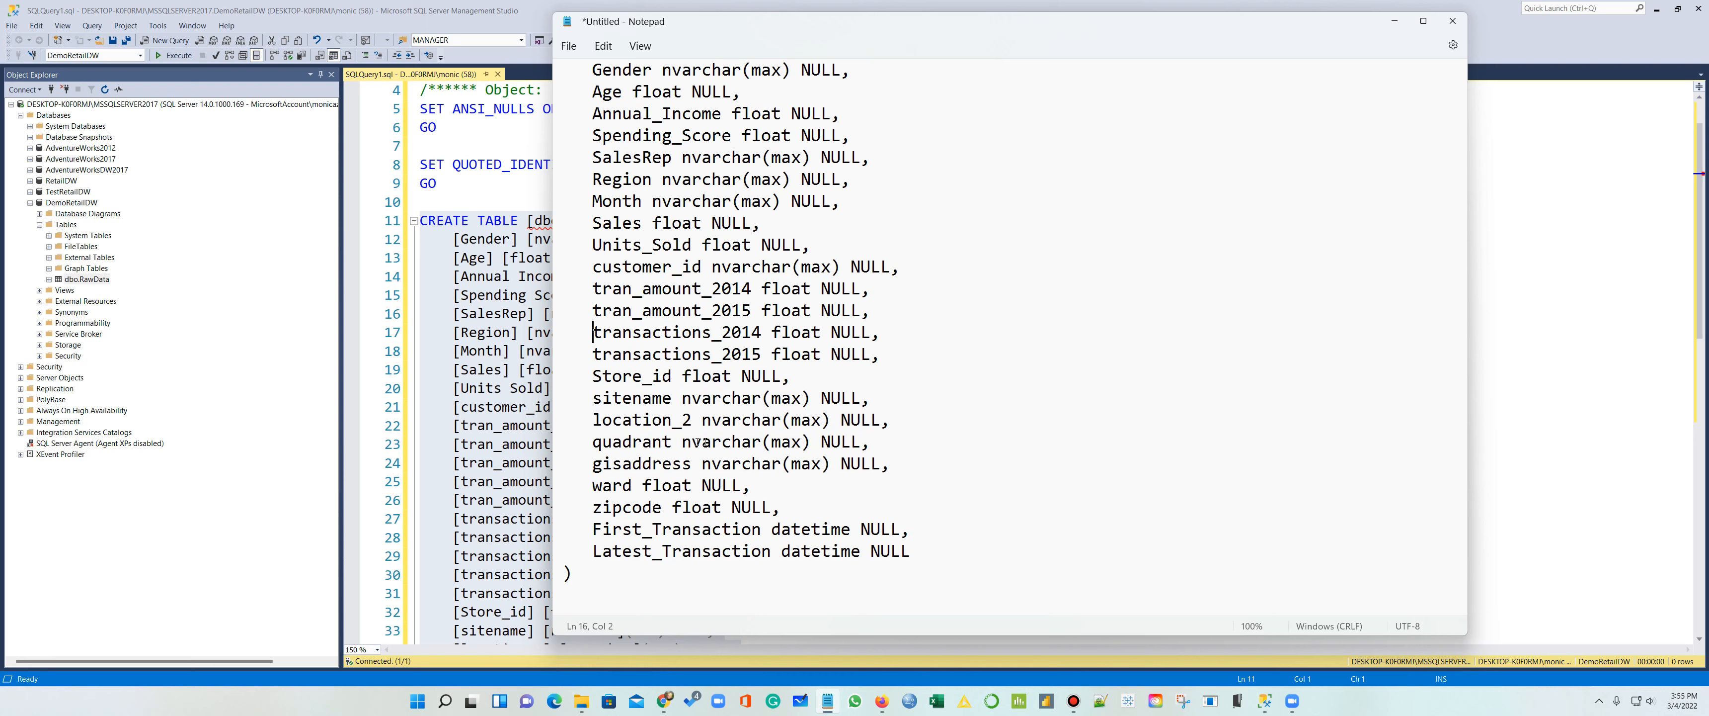
Step: Remove the "gis" prefix from the gisaddress column name
left_click(623, 464)
key("BackSpace")
key("BackSpace")
key("BackSpace")
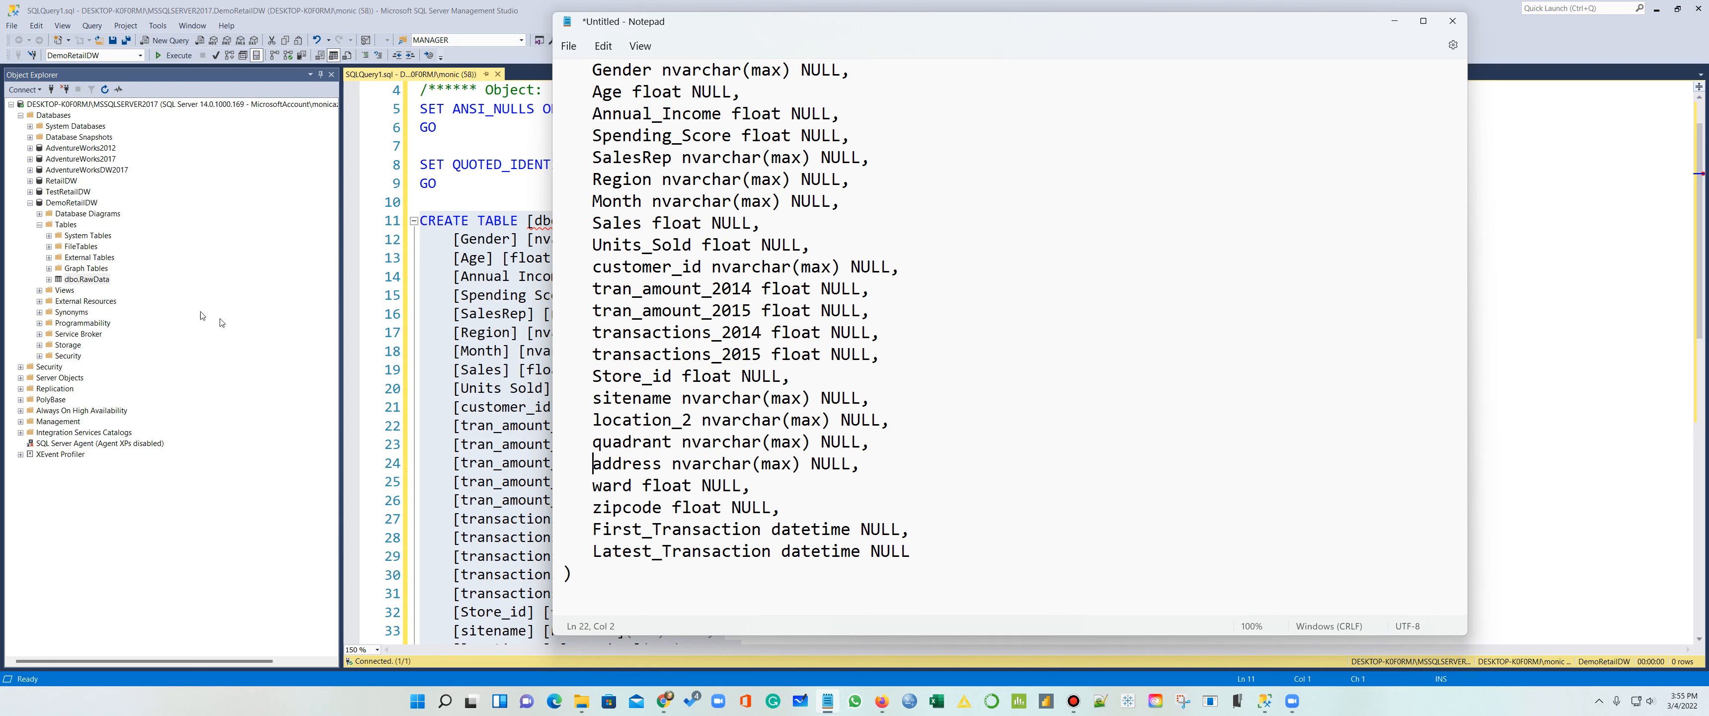
Step: In SQL Server Management Studio, query the top 1000 rows of dbo.RawData and examine the last columns of the results
left_click(89, 279)
right_click(91, 278)
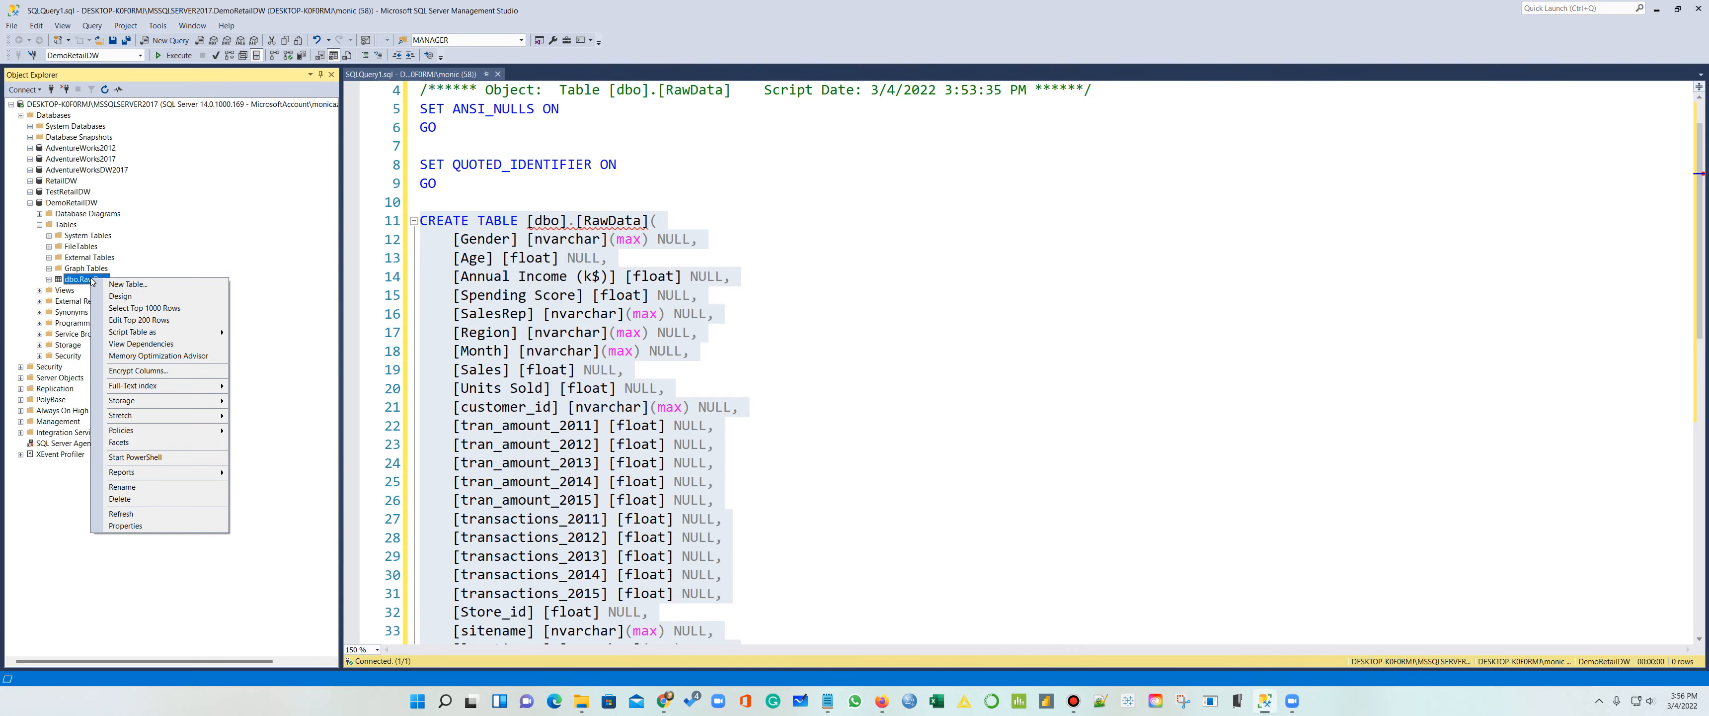
left_click(144, 308)
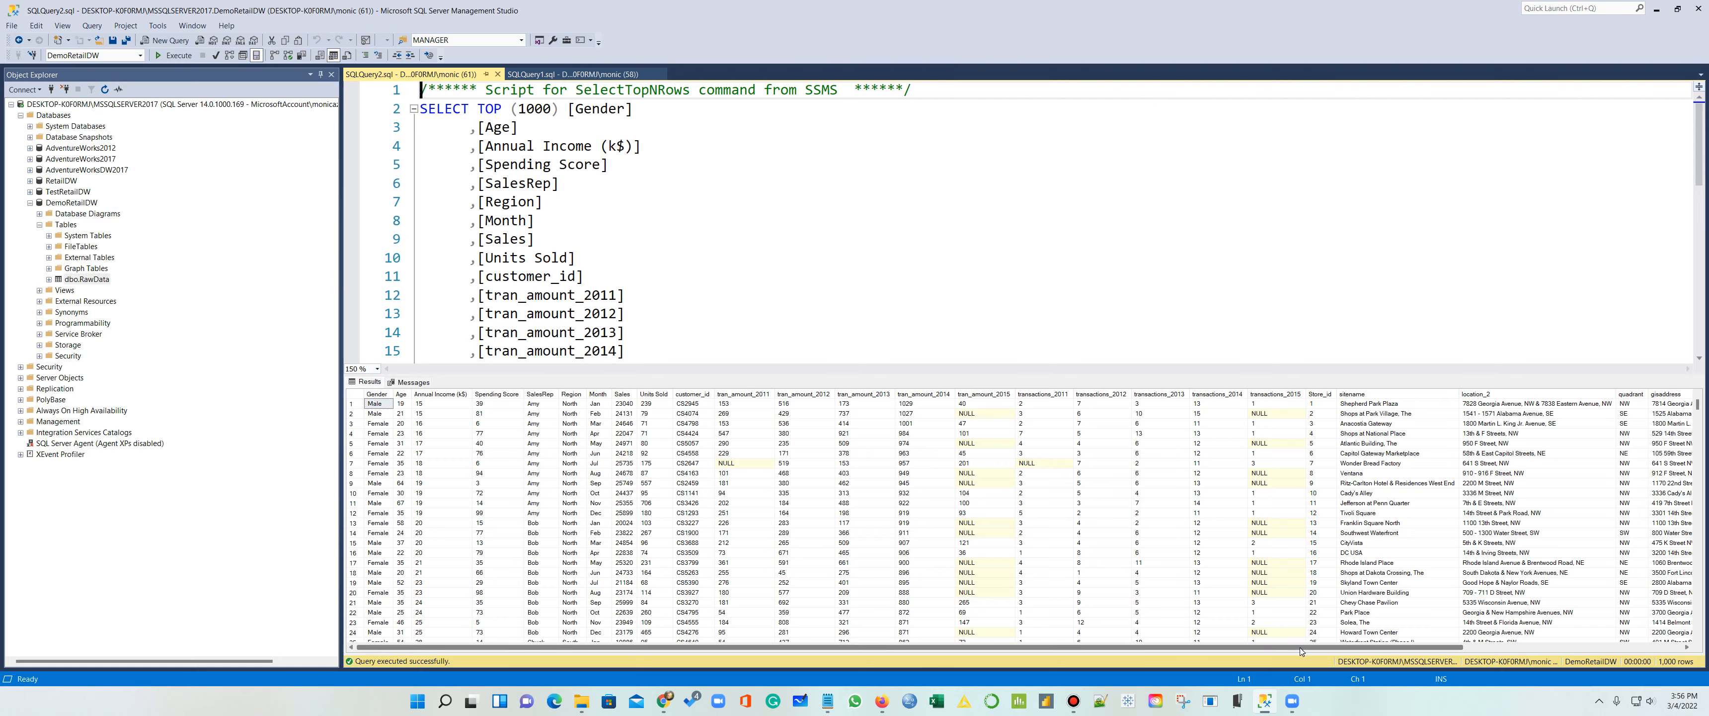
left_click_drag(1301, 651, 1521, 651)
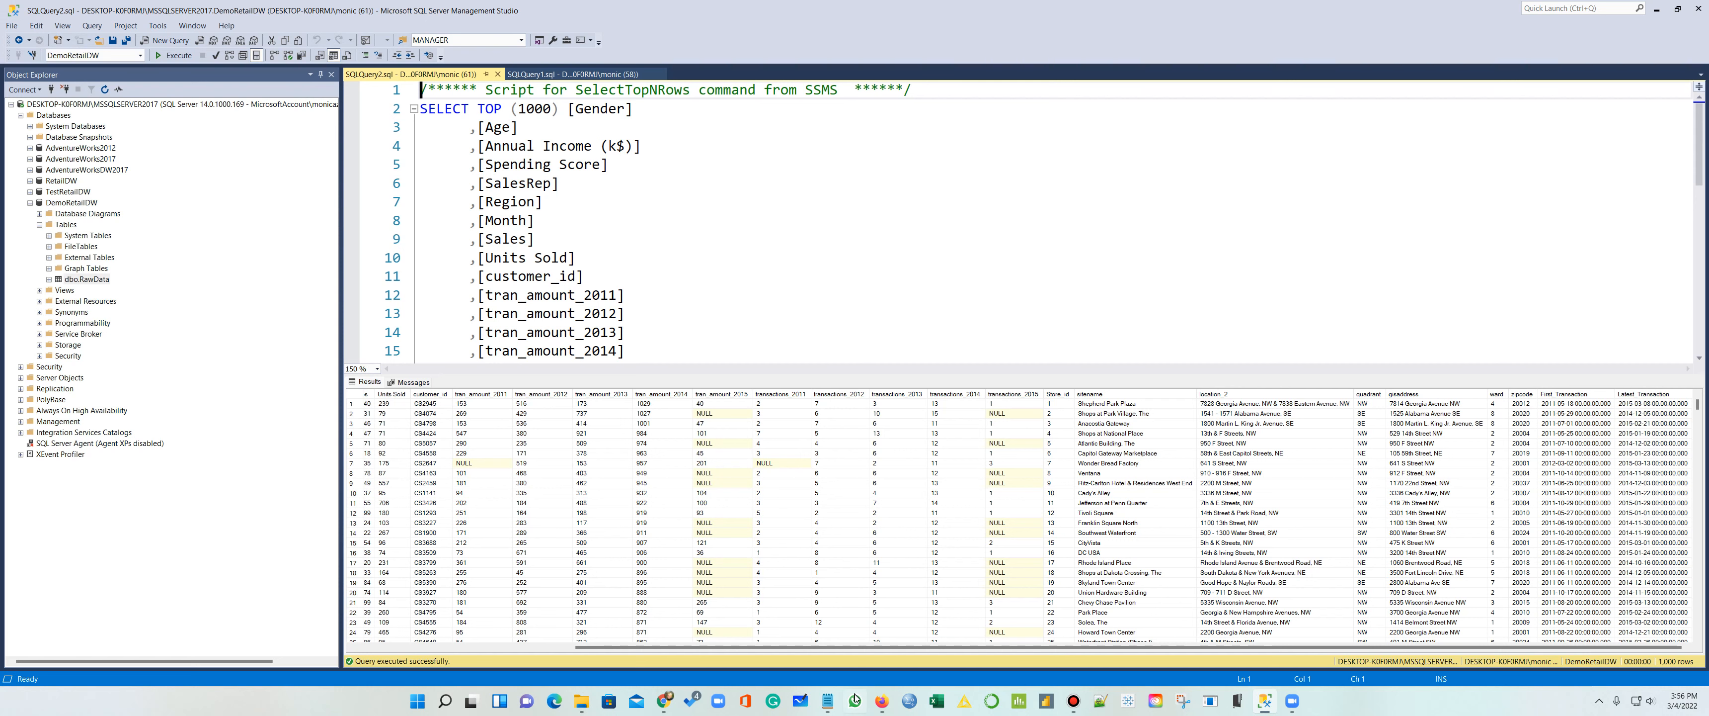
Step: Back in the Notepad script, delete the ward column definition and the empty line it leaves above zipcode
left_click(827, 702)
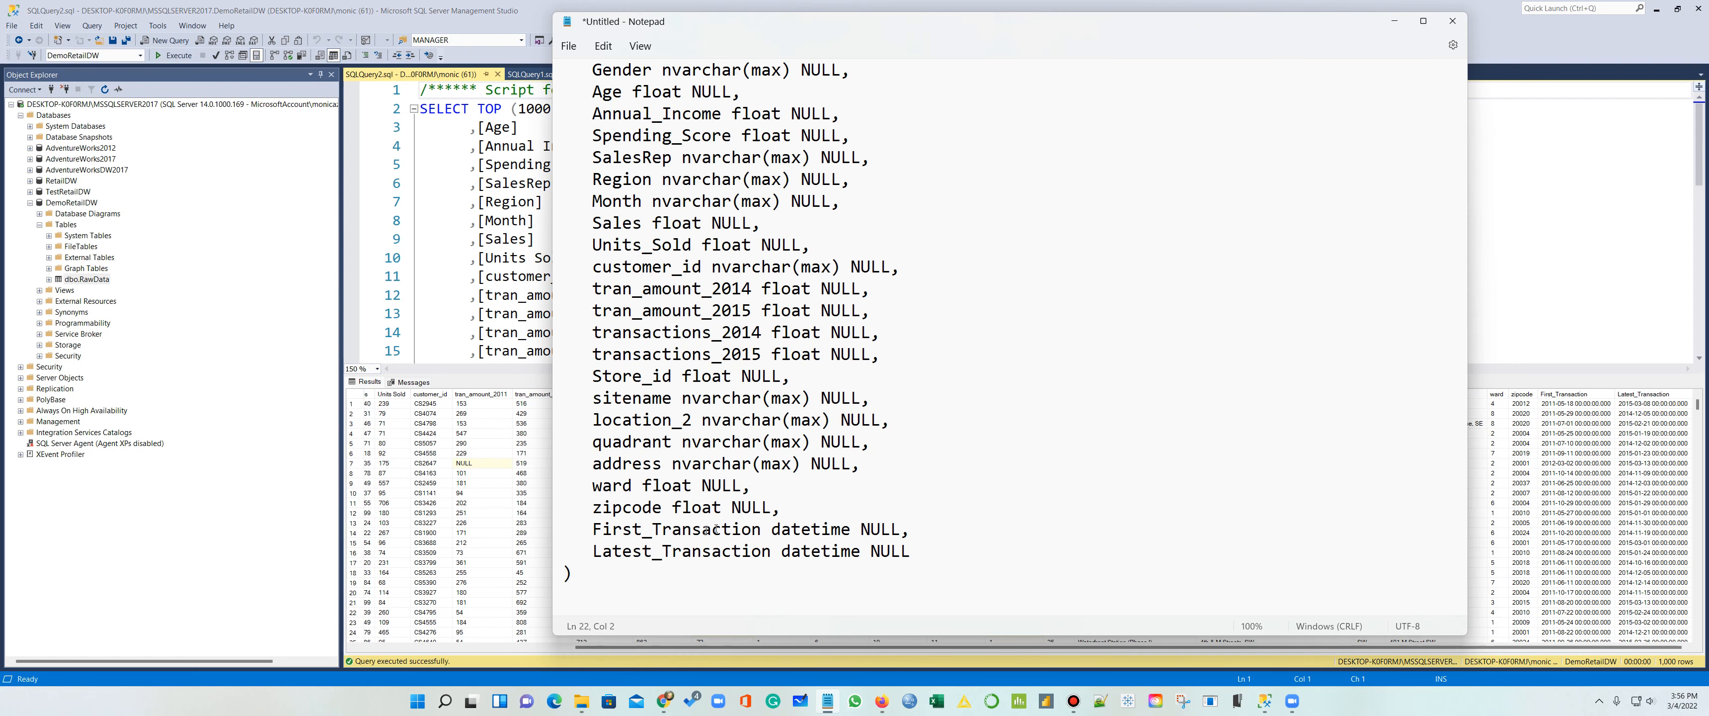
left_click_drag(752, 485, 563, 485)
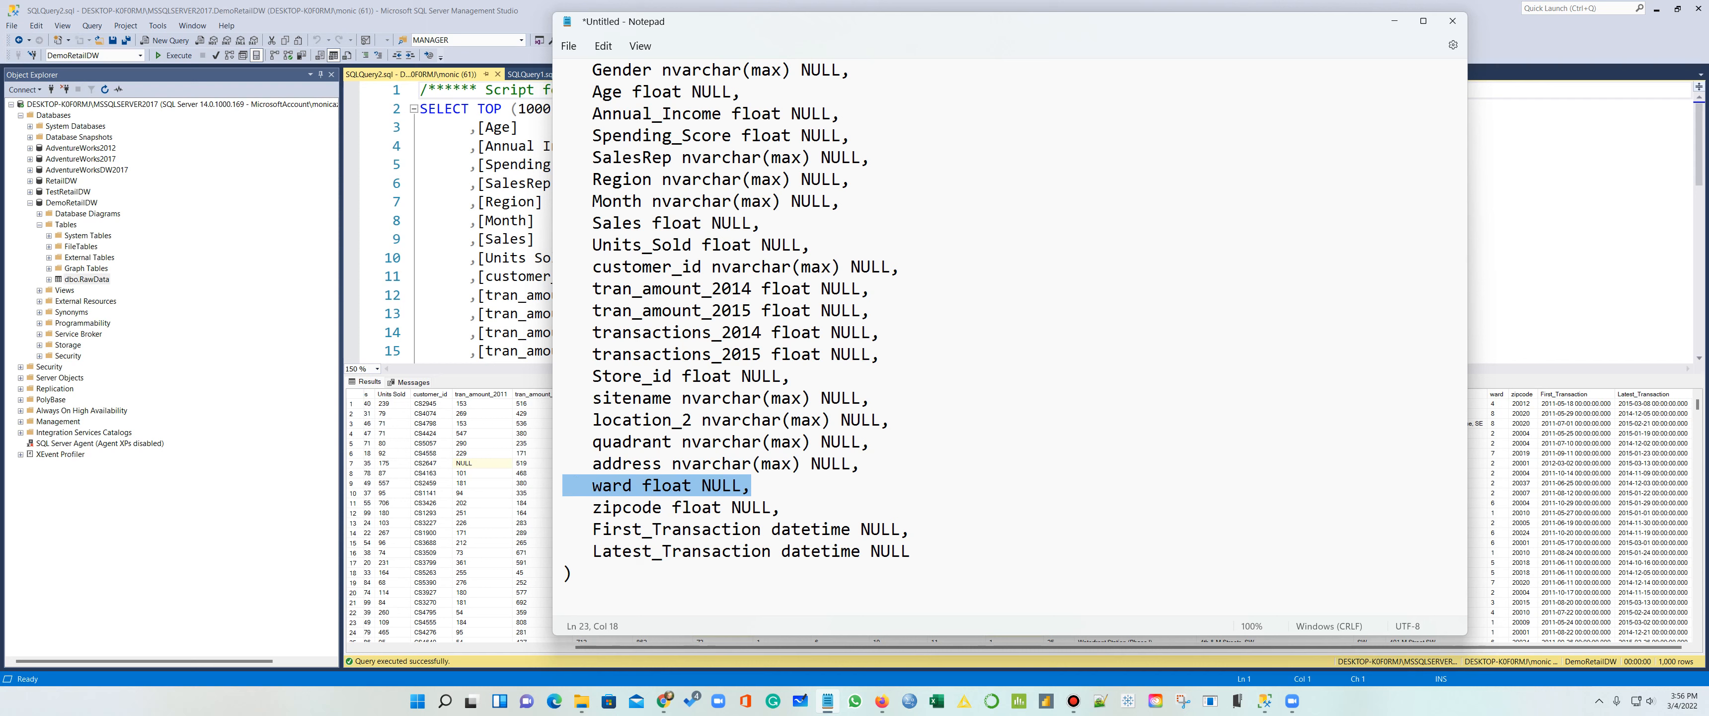
key("Delete")
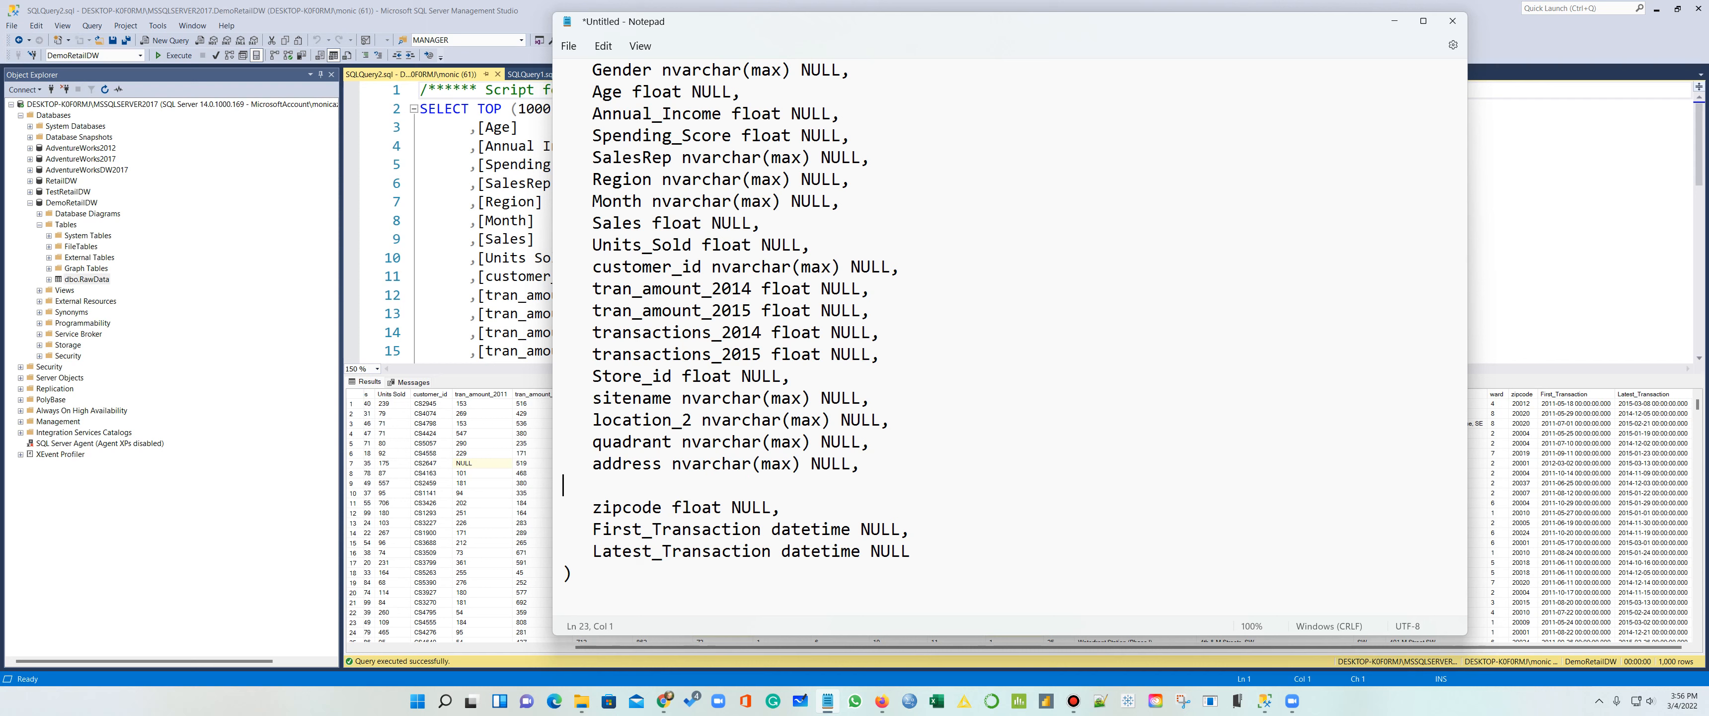
left_click(591, 507)
key("BackSpace")
key("BackSpace")
key("BackSpace")
key("BackSpace")
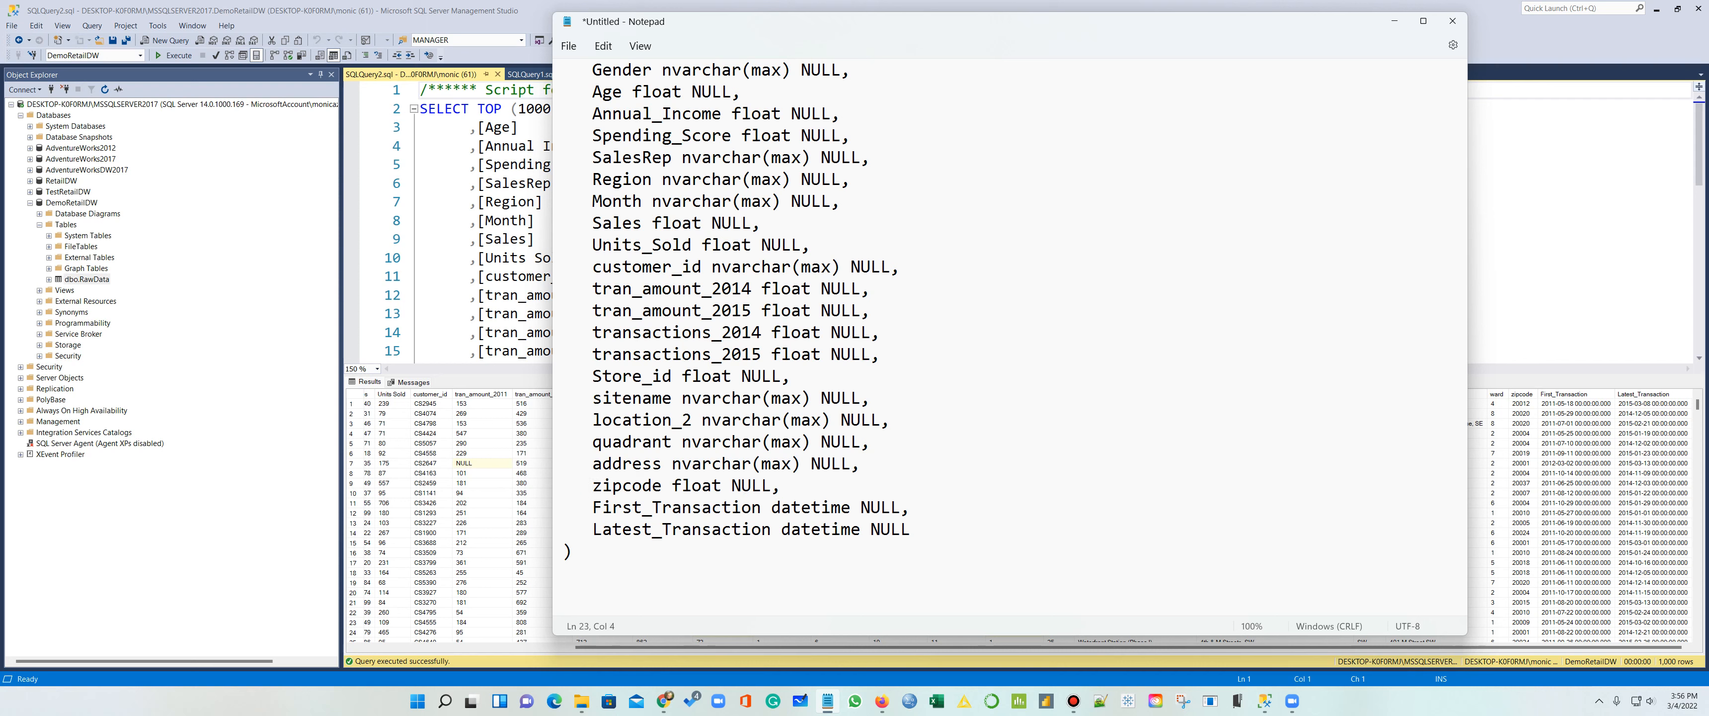
Step: Rename the quadrant column to region2
left_click_drag(672, 442, 593, 441)
type("region")
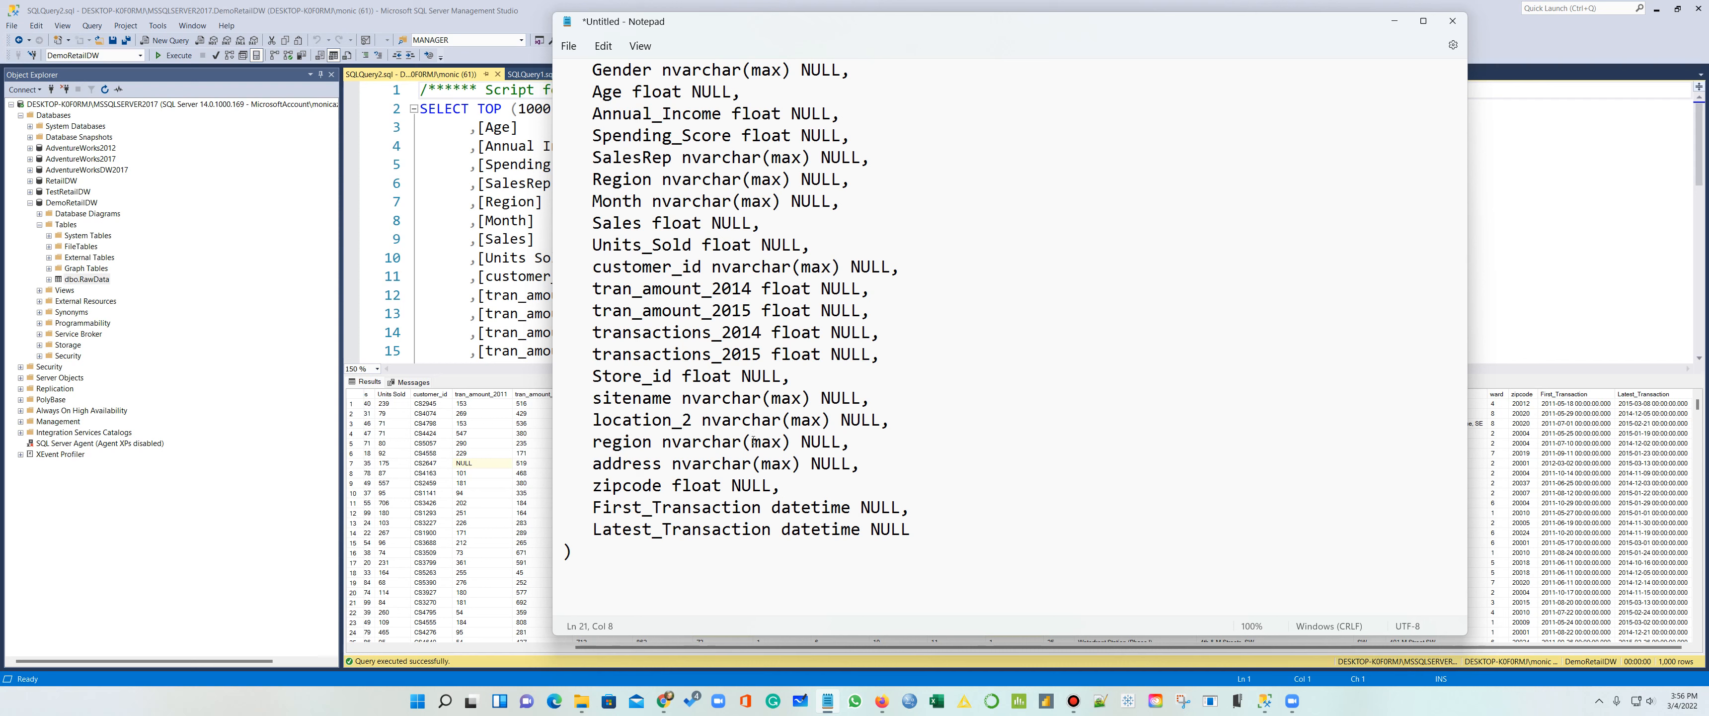
type("2")
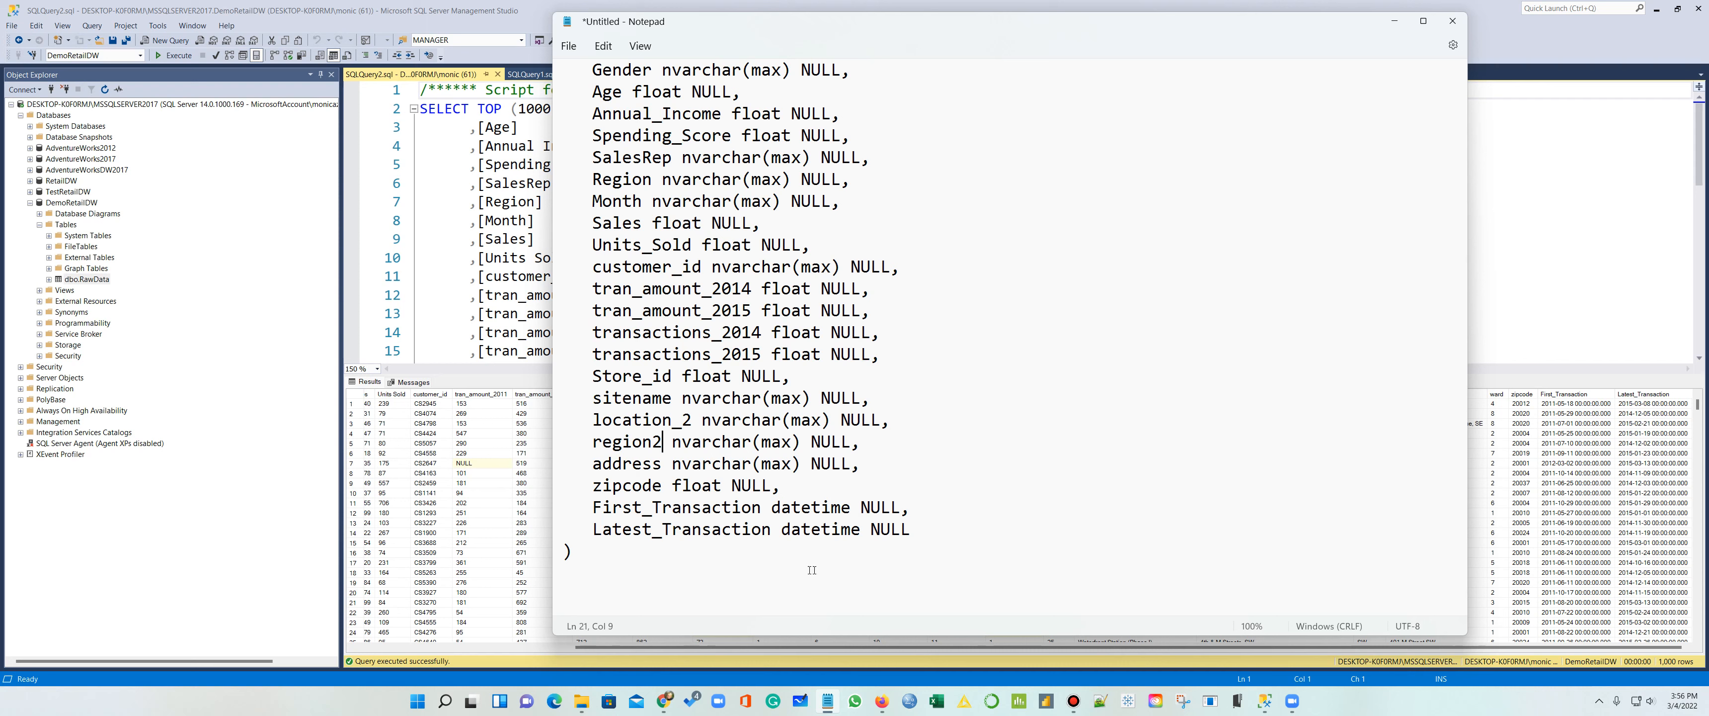
Step: Change the data type of the First_Transaction and Latest_Transaction columns to date
left_click(851, 507)
key("BackSpace")
key("BackSpace")
key("BackSpace")
key("BackSpace")
left_click(864, 529)
key("BackSpace")
key("BackSpace")
key("BackSpace")
key("BackSpace")
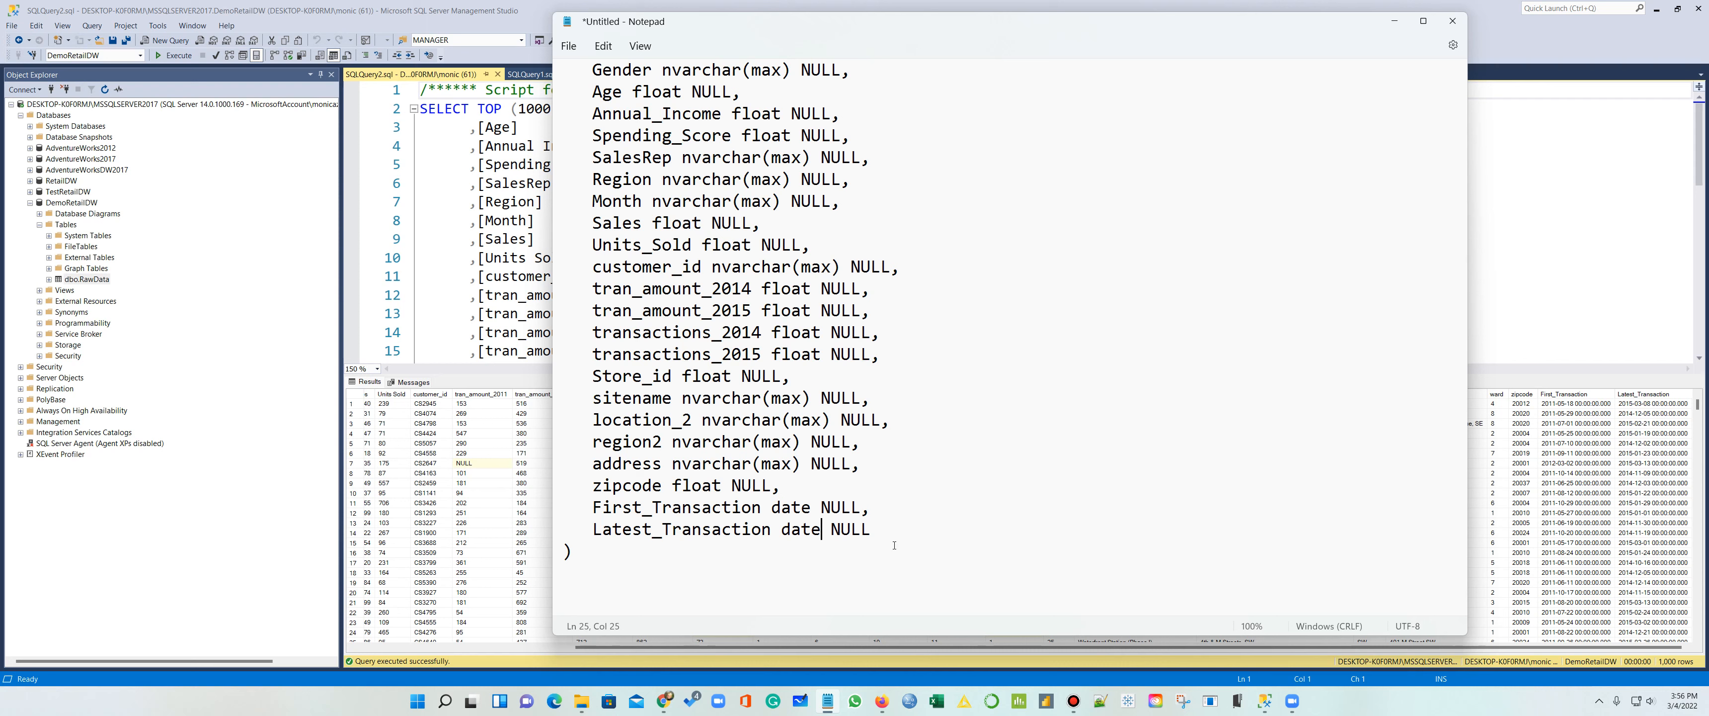
Step: Join the closing parenthesis to the end of the Latest_Transaction line
double_click(558, 555)
left_click(558, 555)
key("BackSpace")
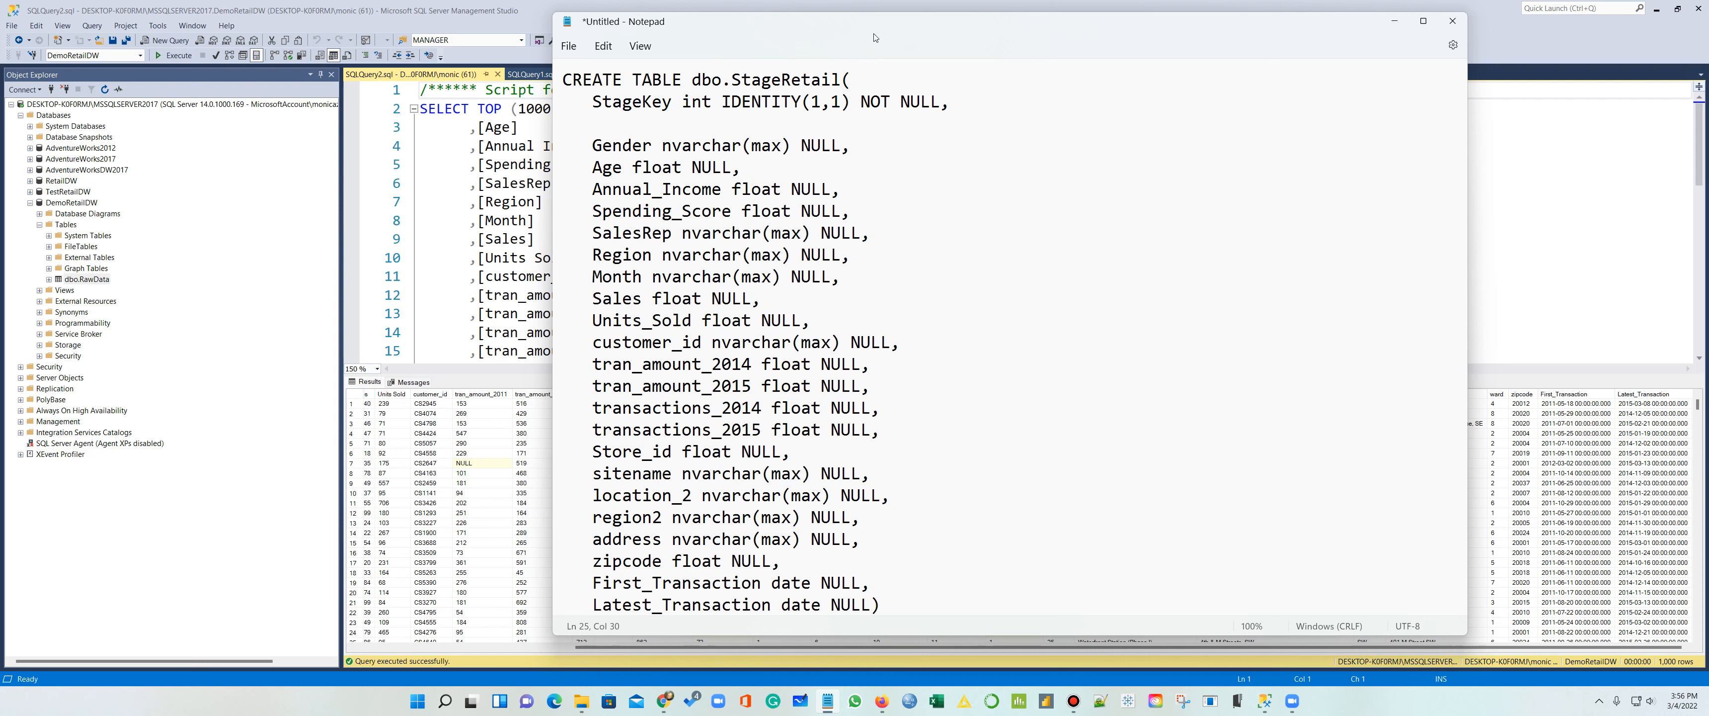
Step: Add the column definitions "SalesKey int null," and "CustomerKey int null," on separate lines below StageKey
left_click_drag(900, 30, 1118, 40)
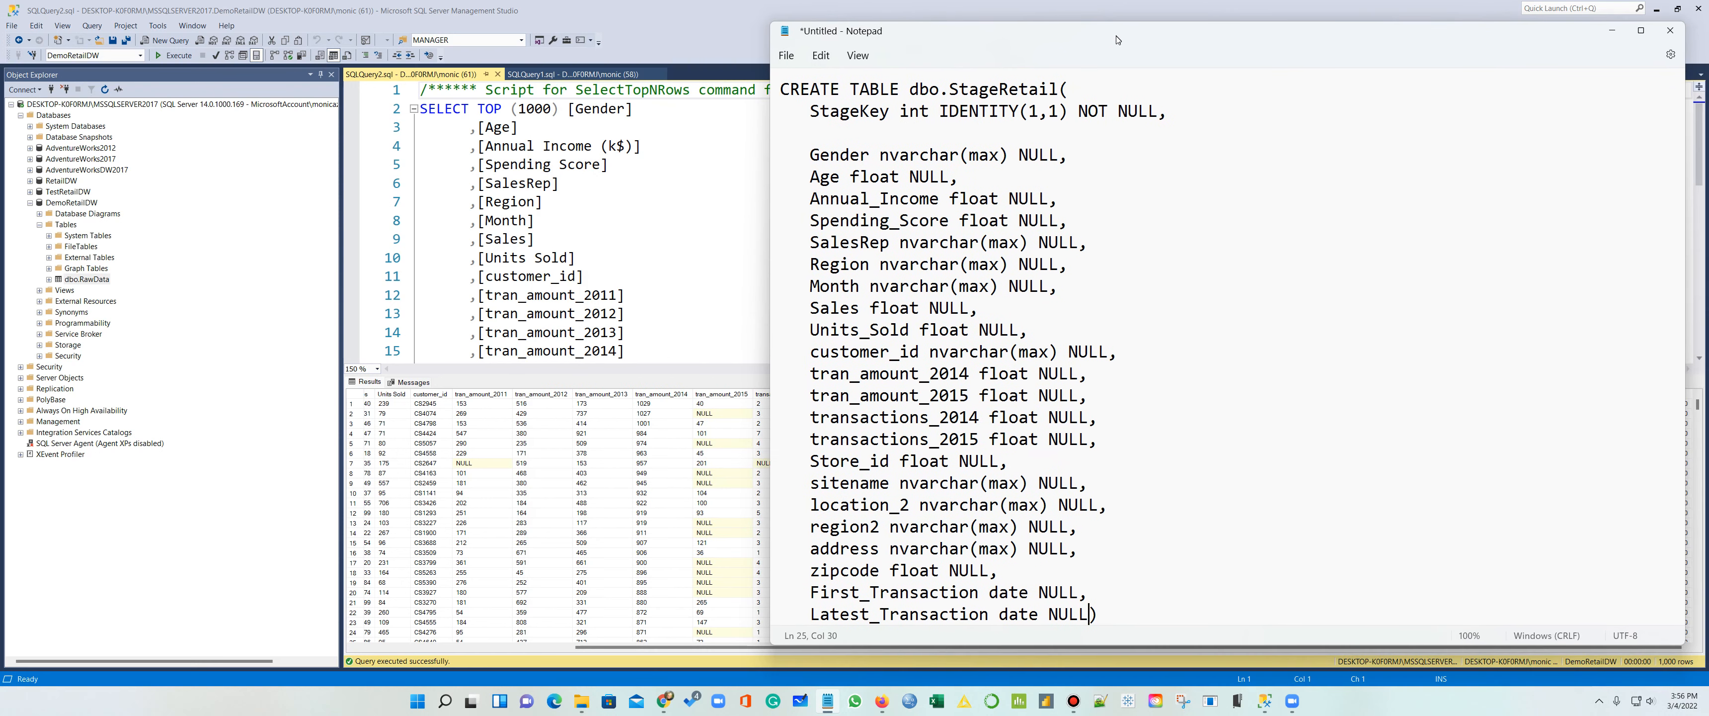
left_click(1183, 115)
key("Return")
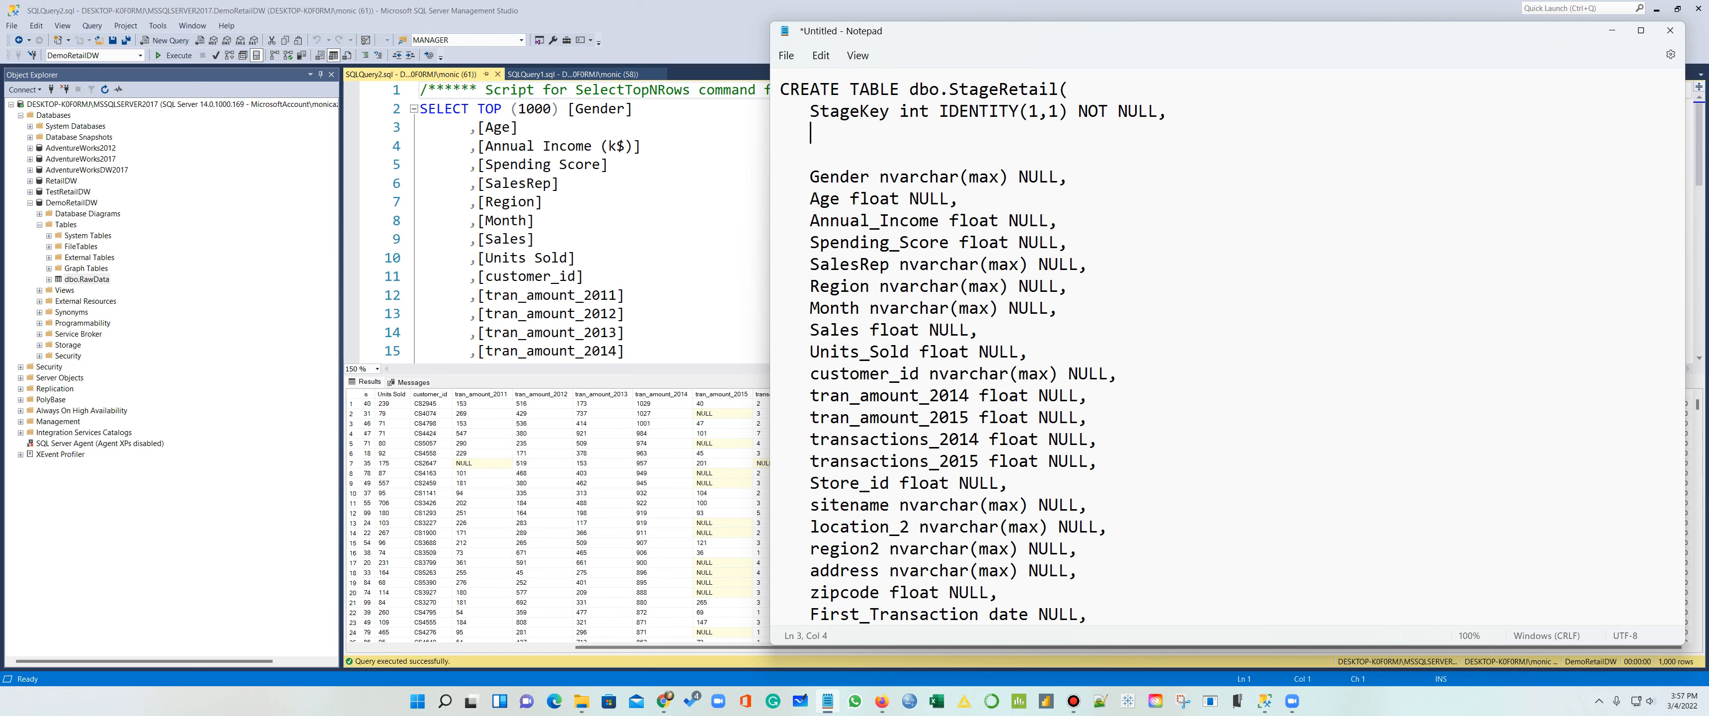
type("S")
key("BackSpace")
type("SalesKey int null,")
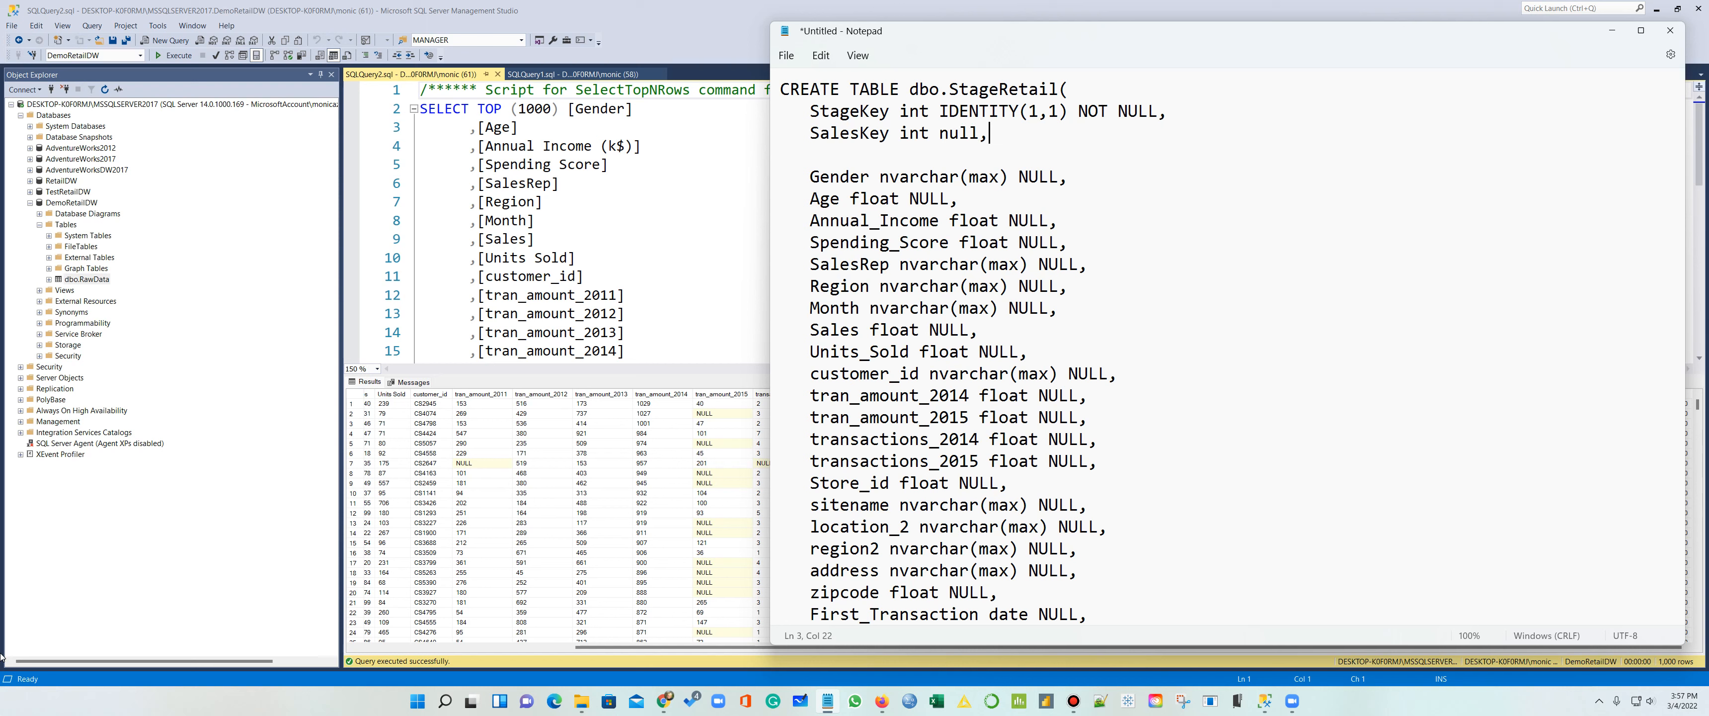
key("Return")
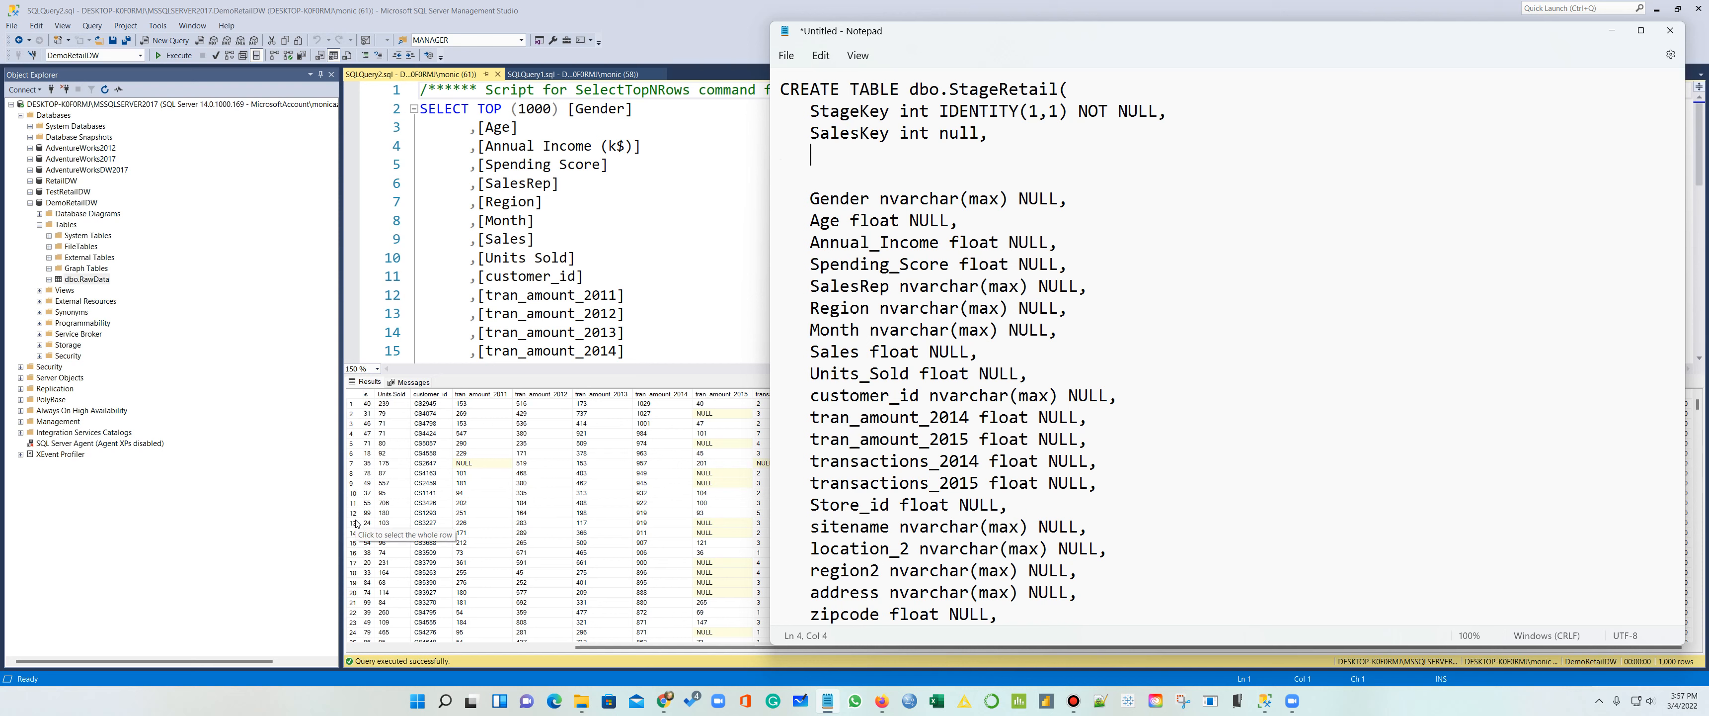
type("CustomerKey ")
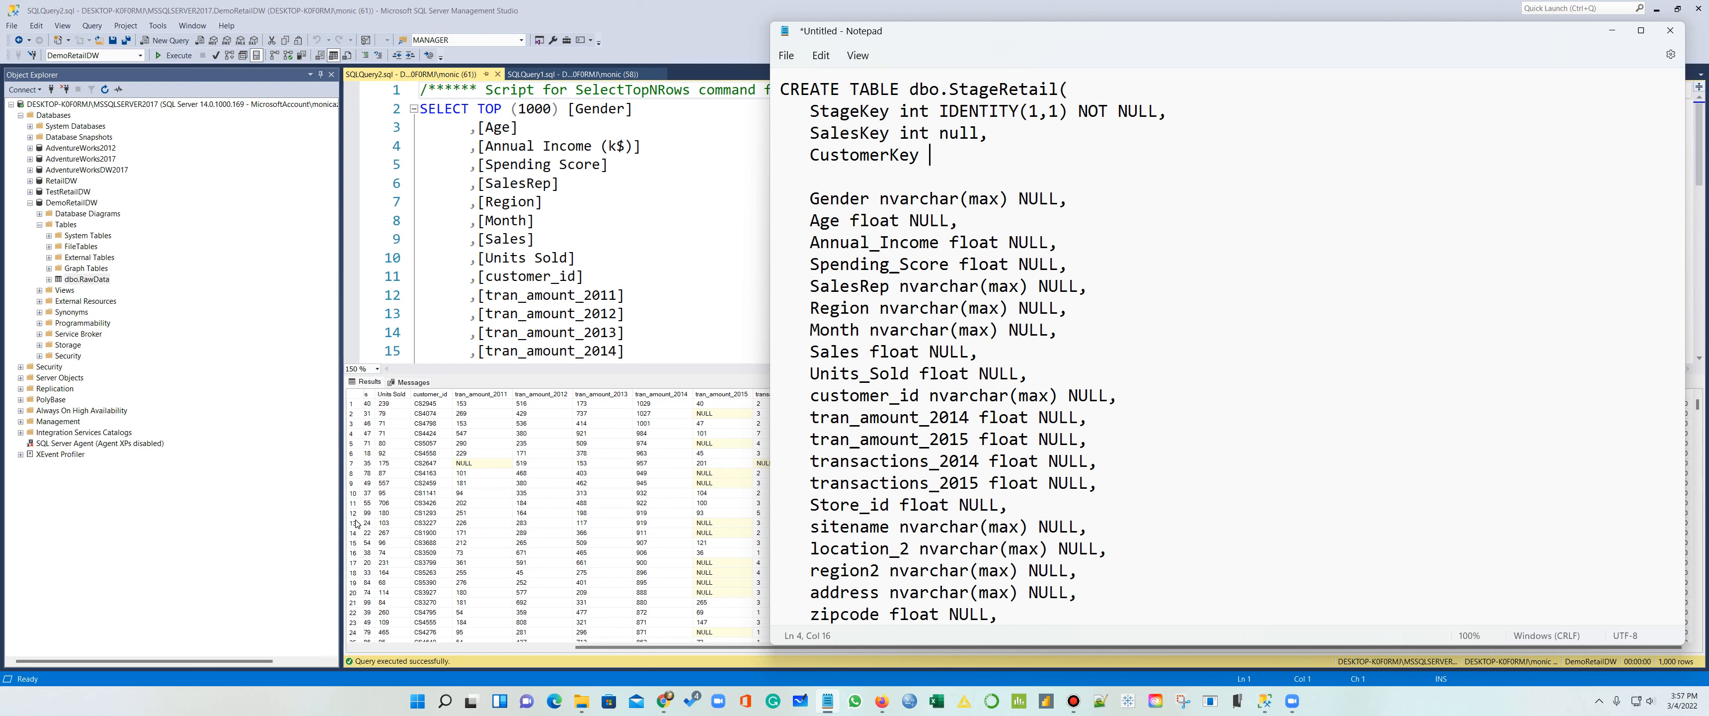
type("int null,")
key("Return")
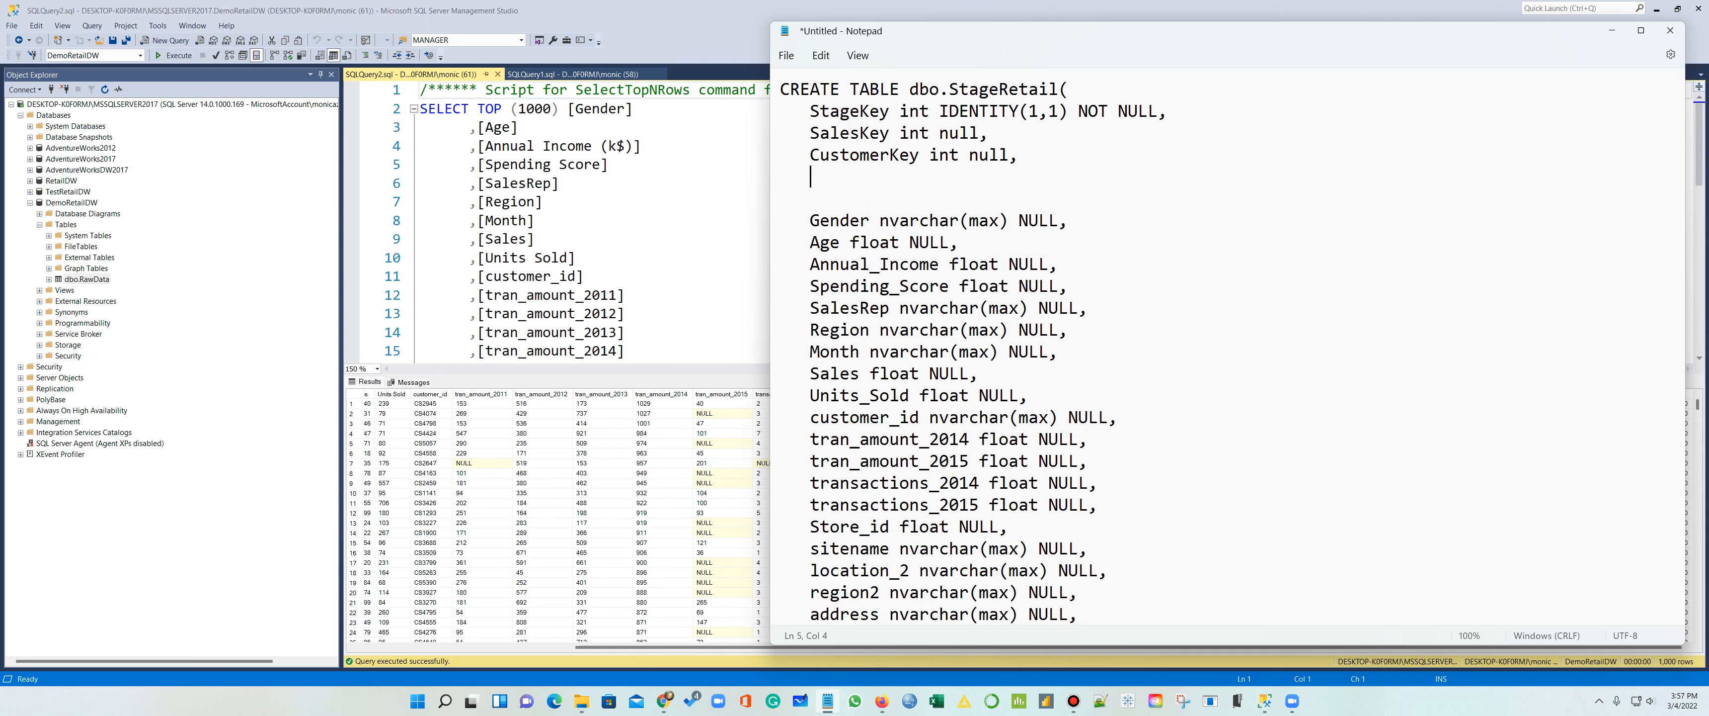
Step: Add the column definitions "DateKey int null," and "LocationKey int null," on separate lines below CustomerKey
type("DateKey int null,")
key("Return")
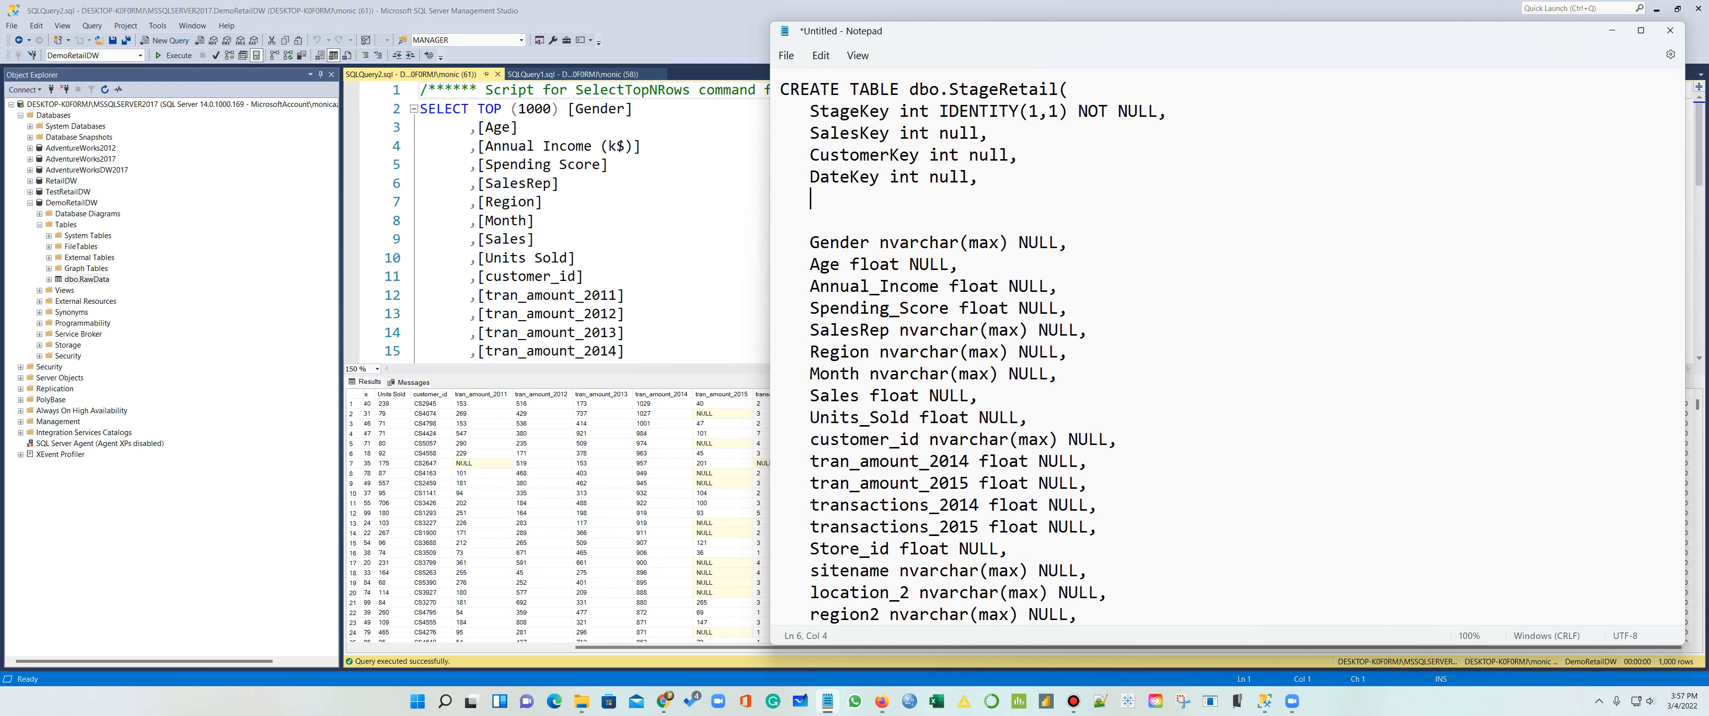
type("LocationKey int nu")
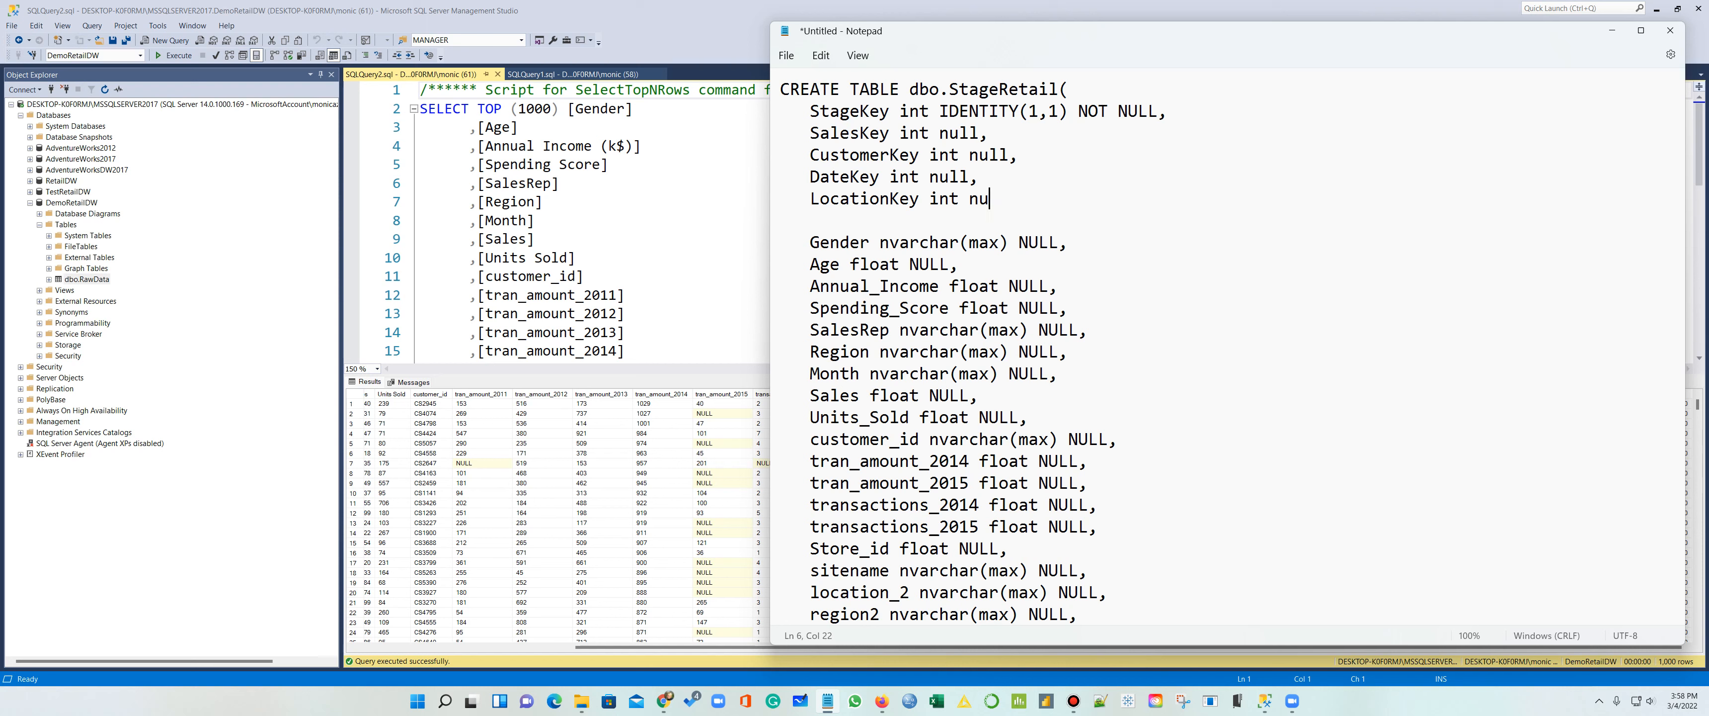
type("ll,")
key("Return")
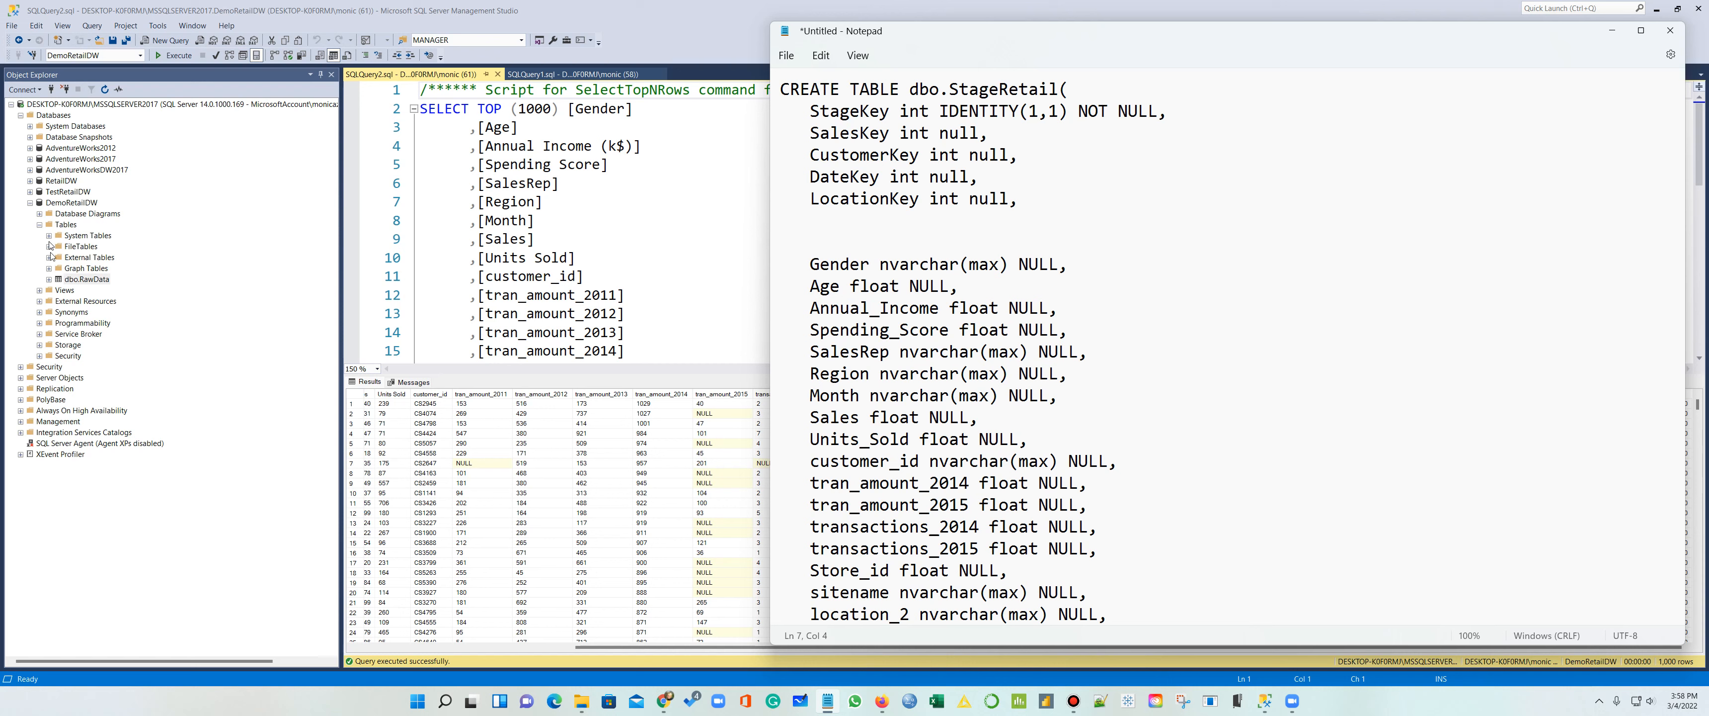
Step: Check which tables the RetailDW database contains, and collapse it again
left_click(30, 180)
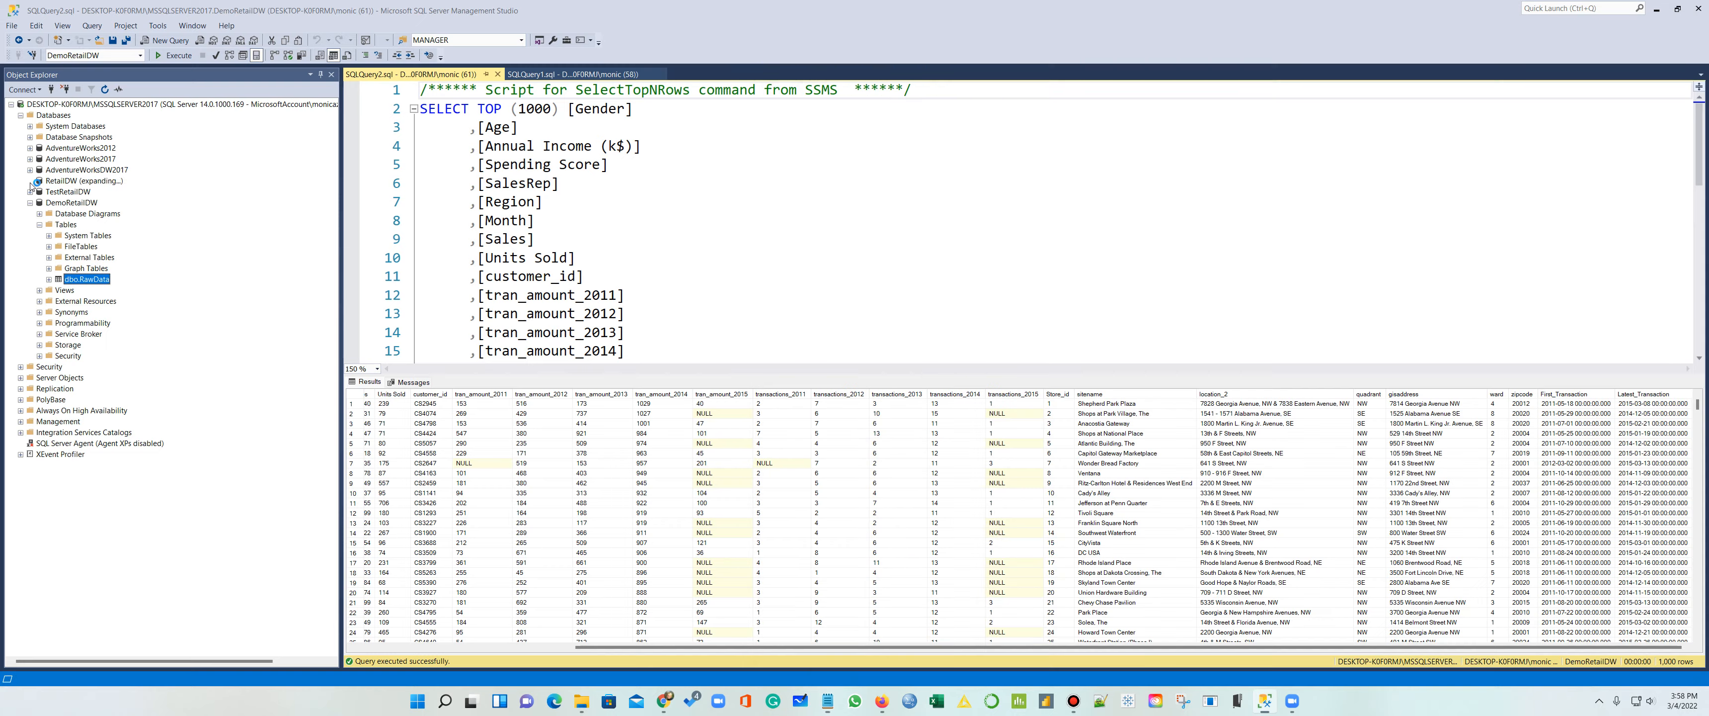
left_click(40, 202)
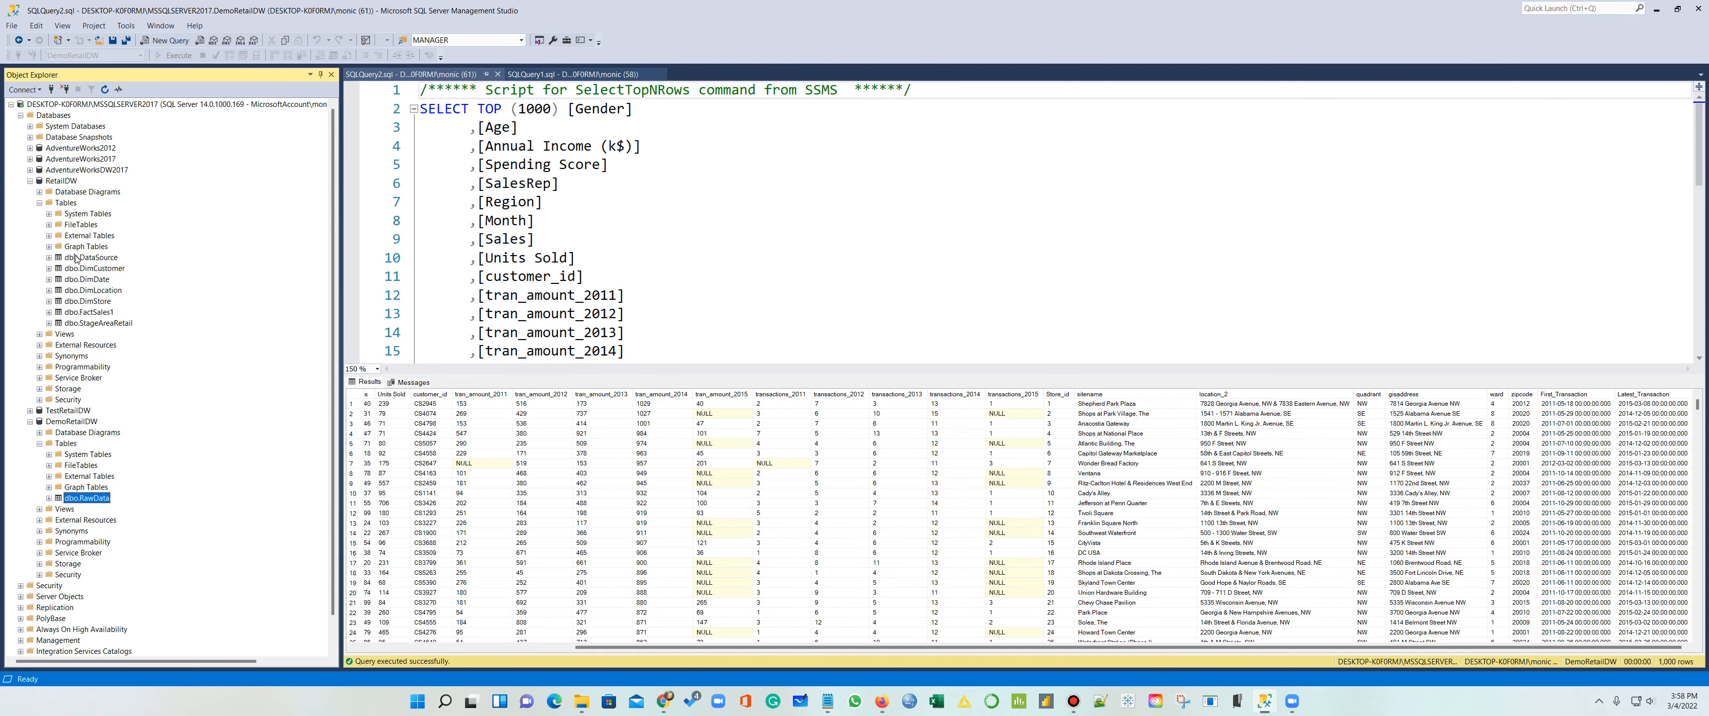
left_click(29, 181)
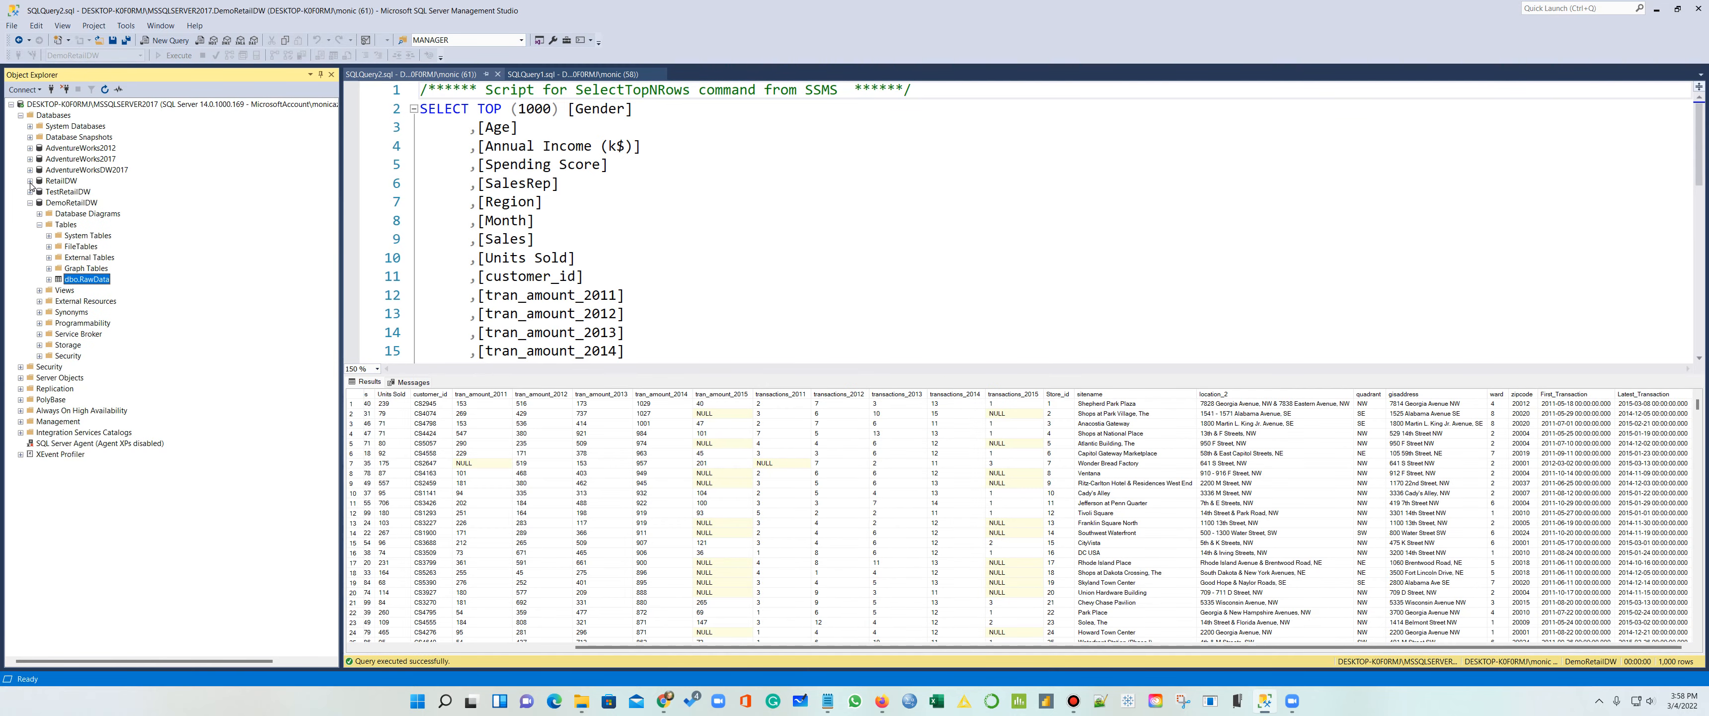
Step: Return to the Notepad script, add the column definition "StoreKey int null," below LocationKey and remove the blank lines before Gender
left_click(571, 74)
left_click(826, 702)
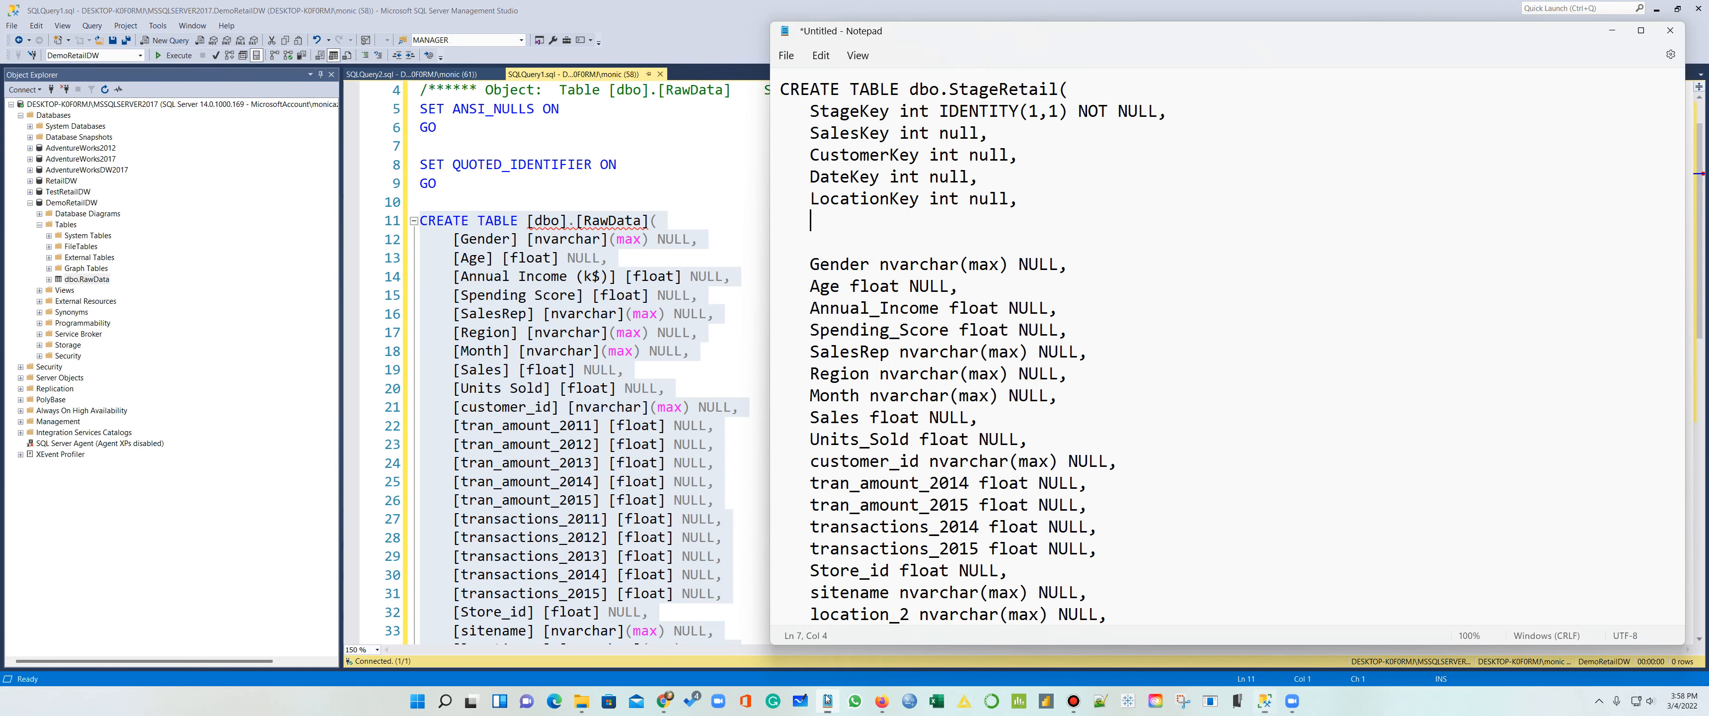
type("StoreKey int ")
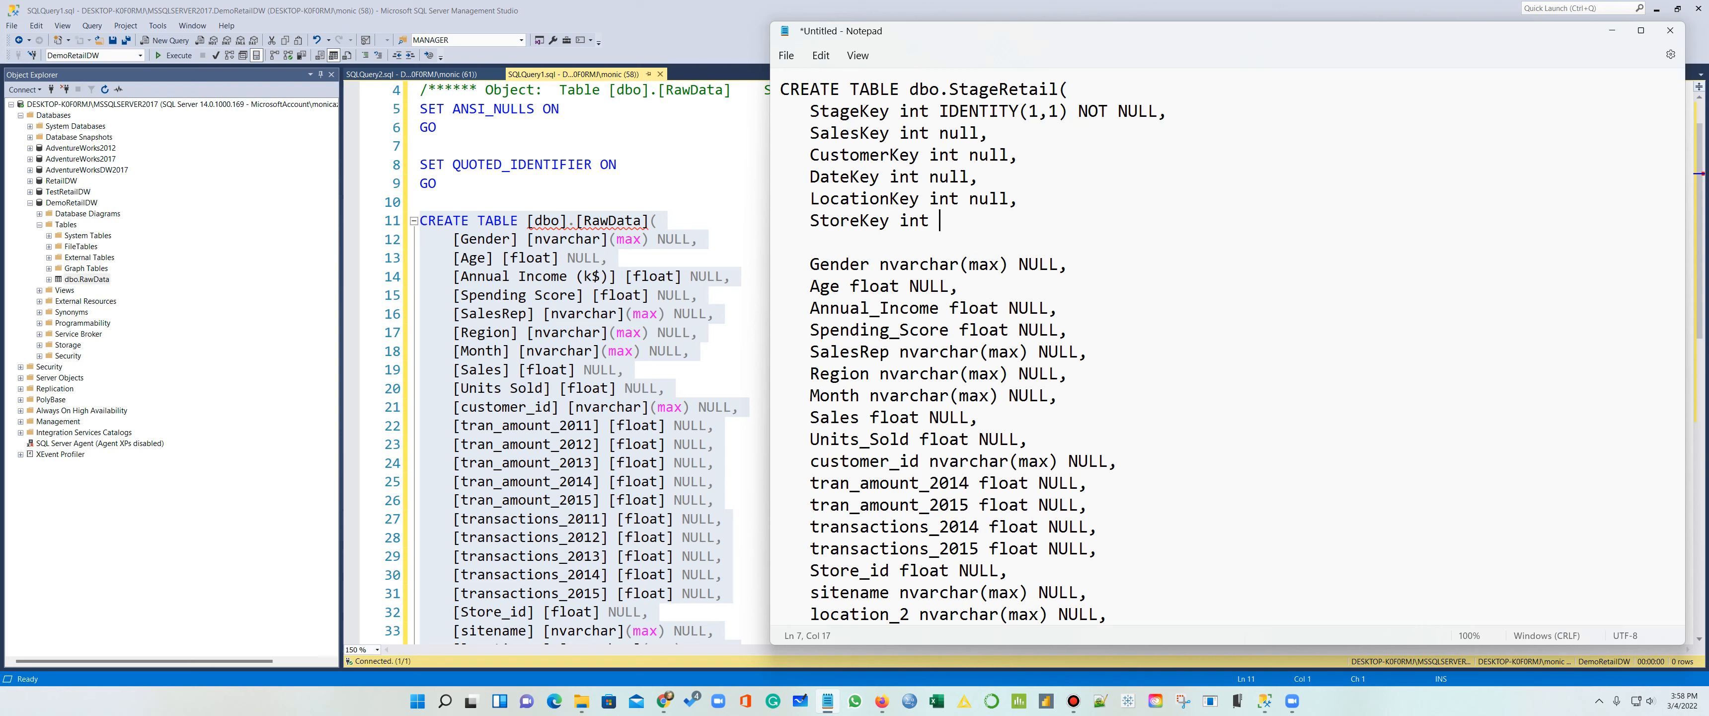
type("null,")
key("BackSpace")
key("BackSpace")
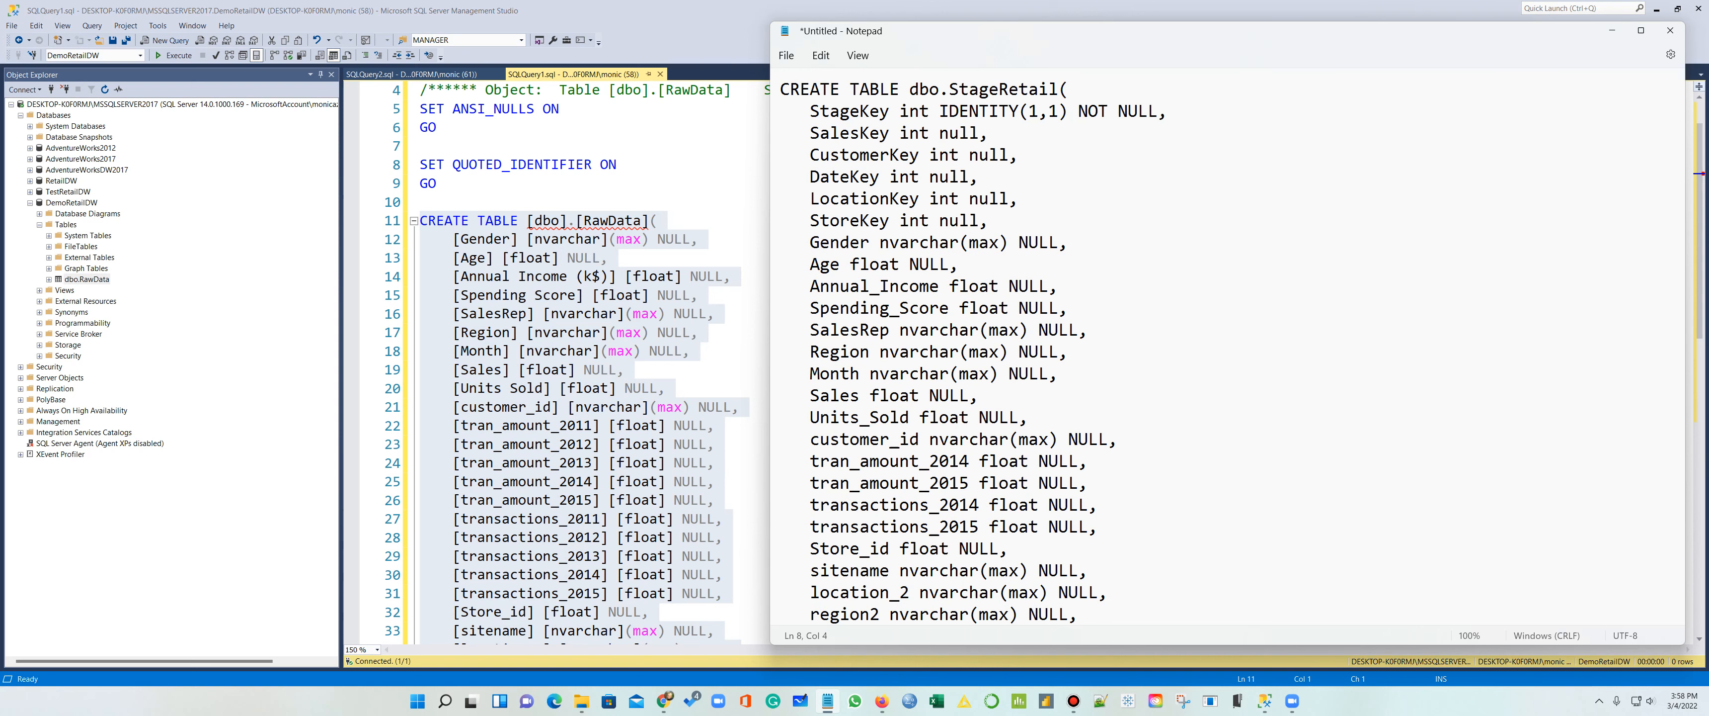
Step: Copy the complete CREATE TABLE dbo.StageRetail script, from the first line through the Latest_Transaction line
left_click_drag(1005, 131, 989, 220)
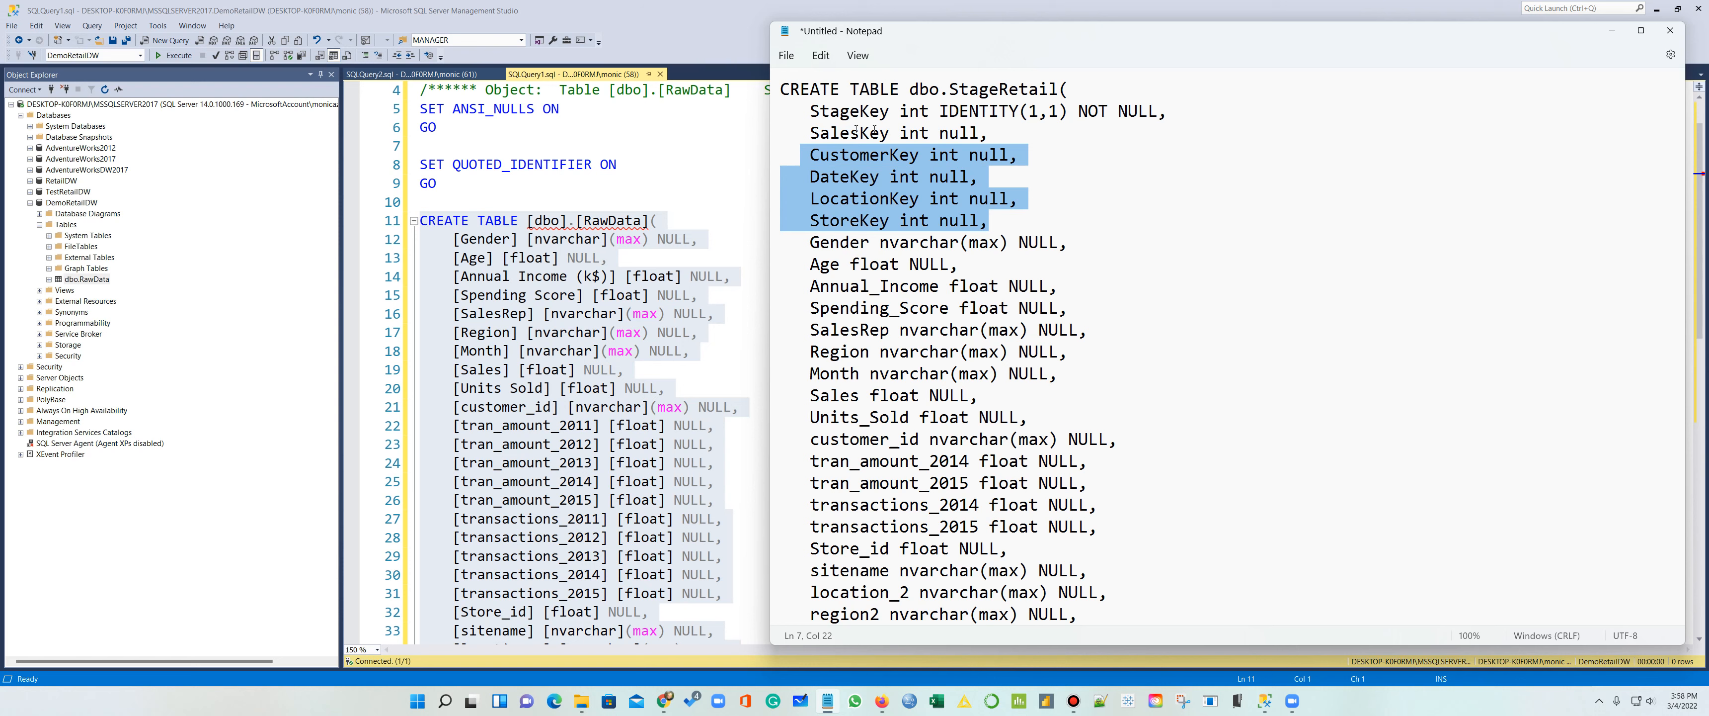
scroll(822, 190, "down", 2)
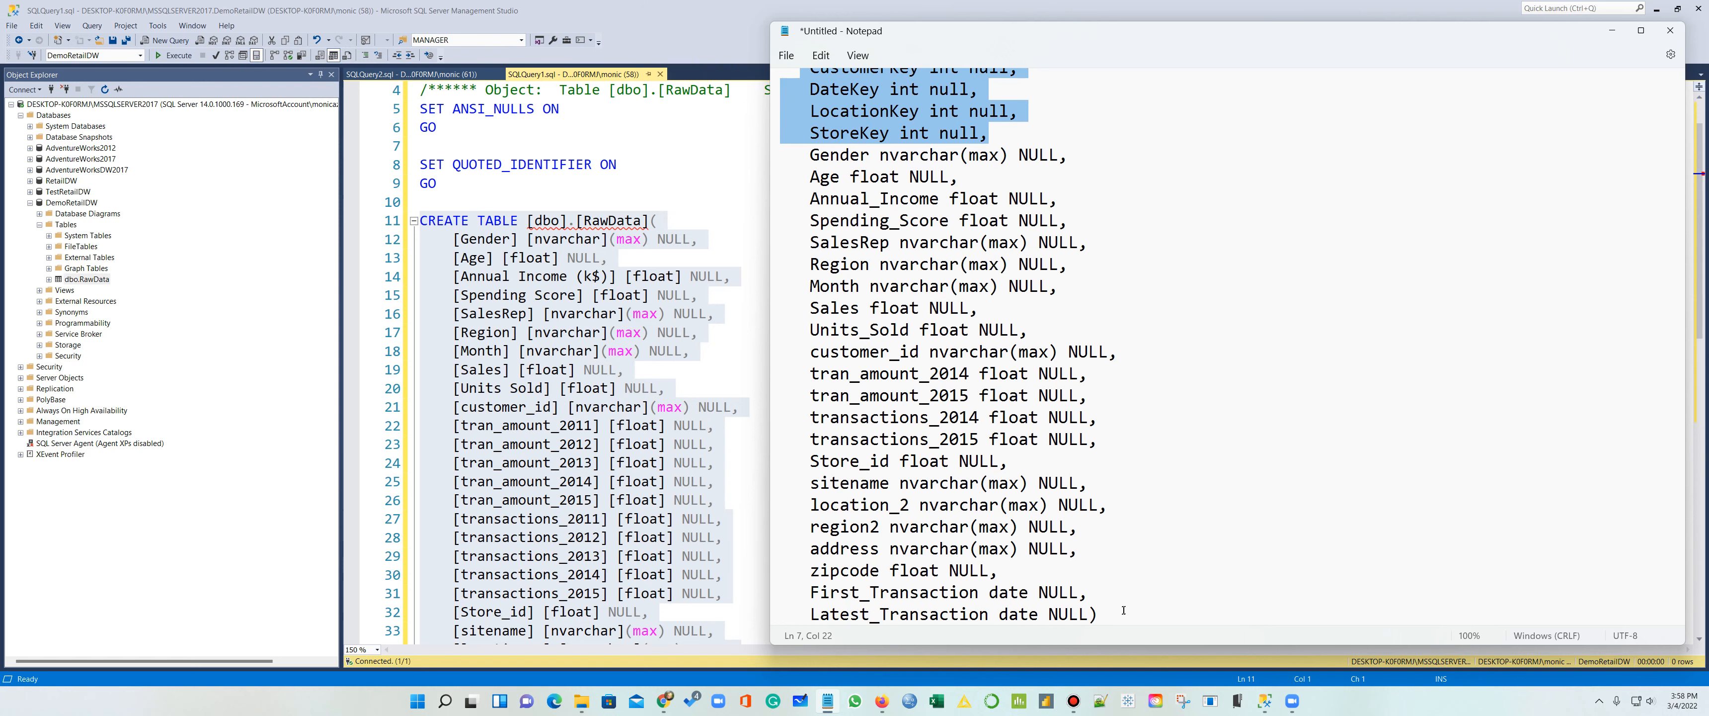
left_click_drag(1123, 609, 777, 75)
key("ctrl+c")
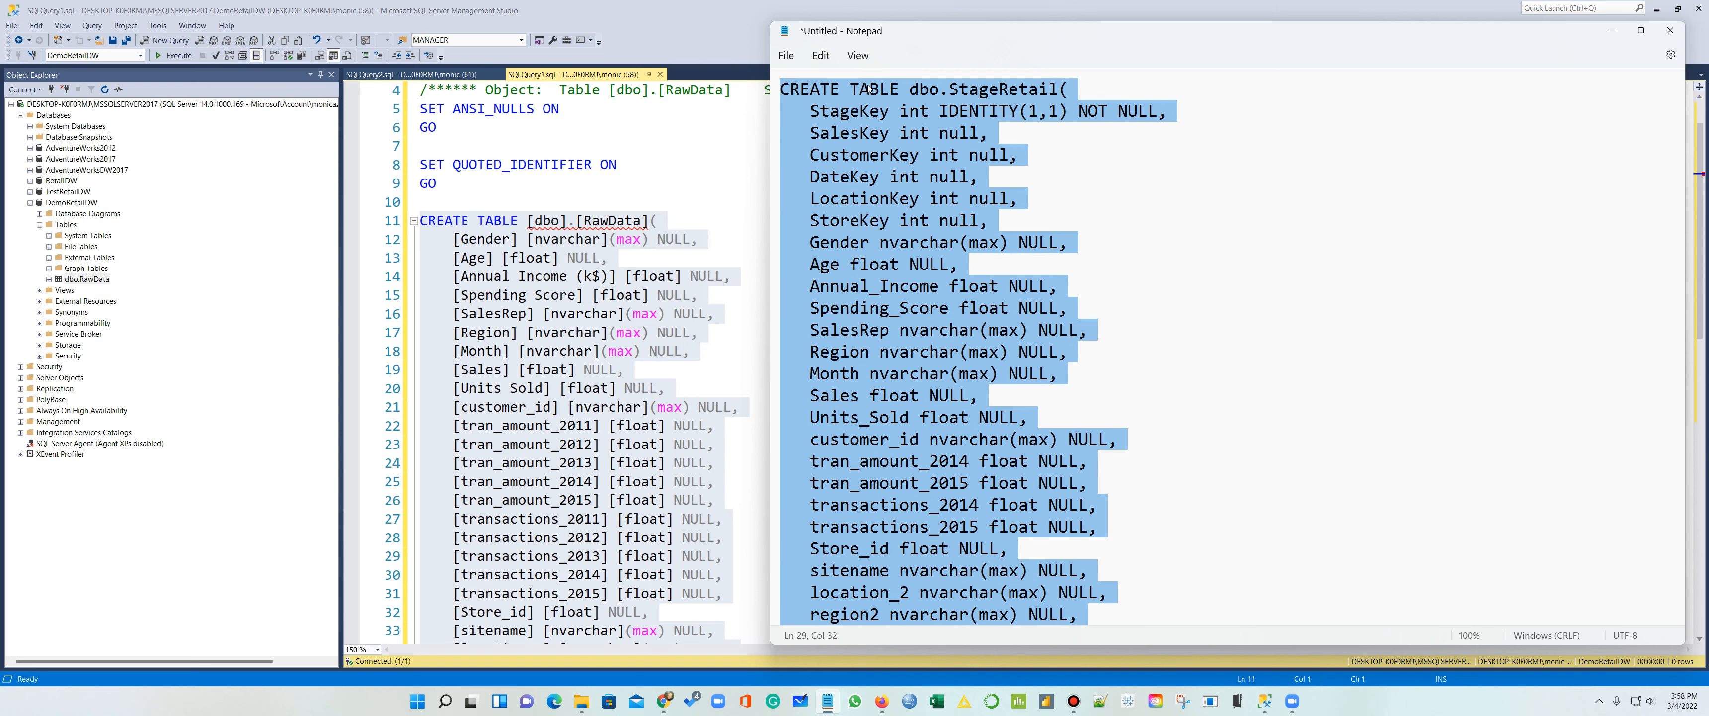
Step: Save the script as StageTable in a new folder named FinalRetailProject inside the desktop's Retail folder
left_click(787, 55)
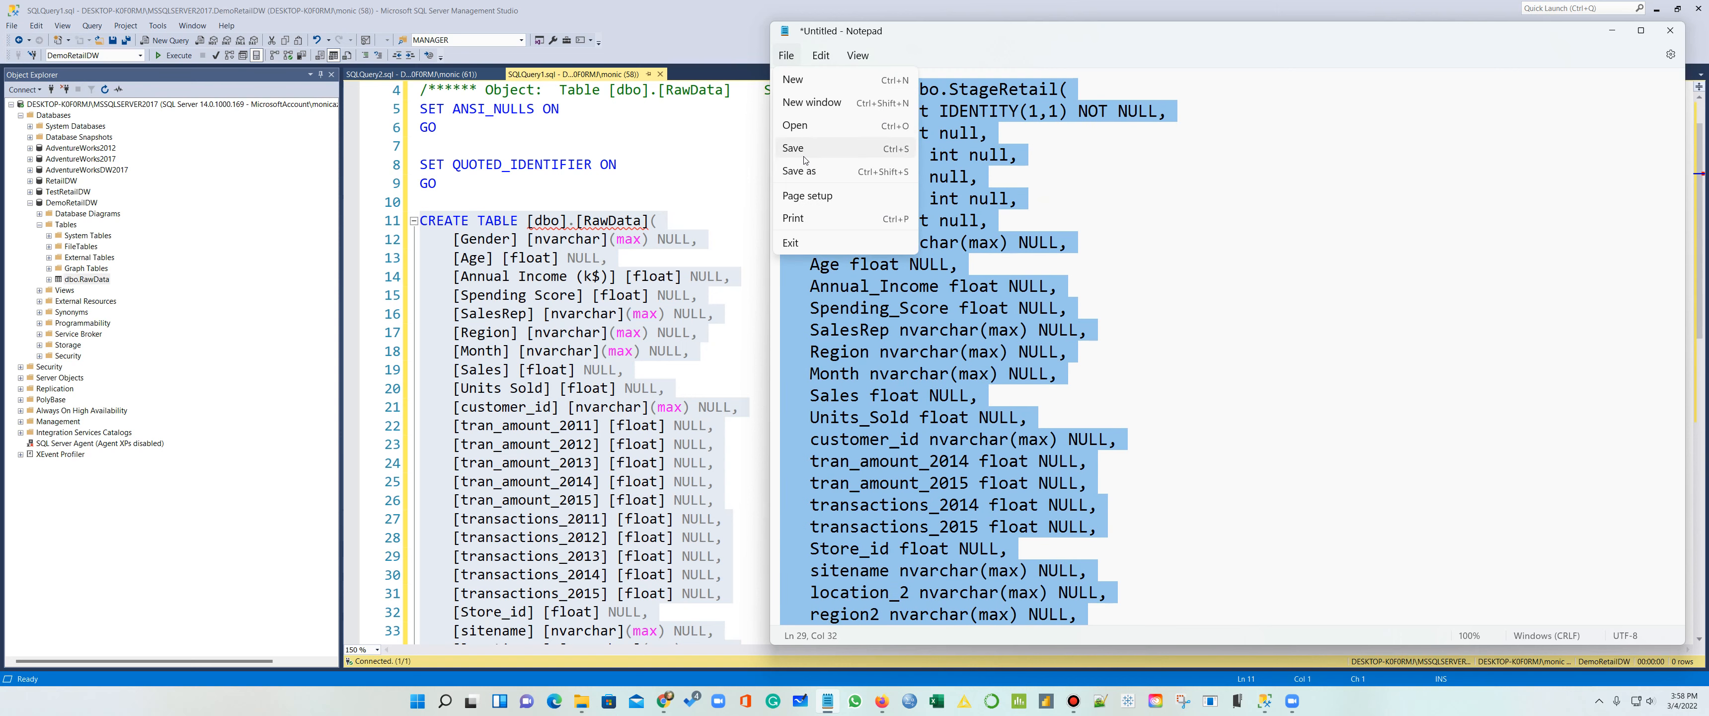
left_click(805, 158)
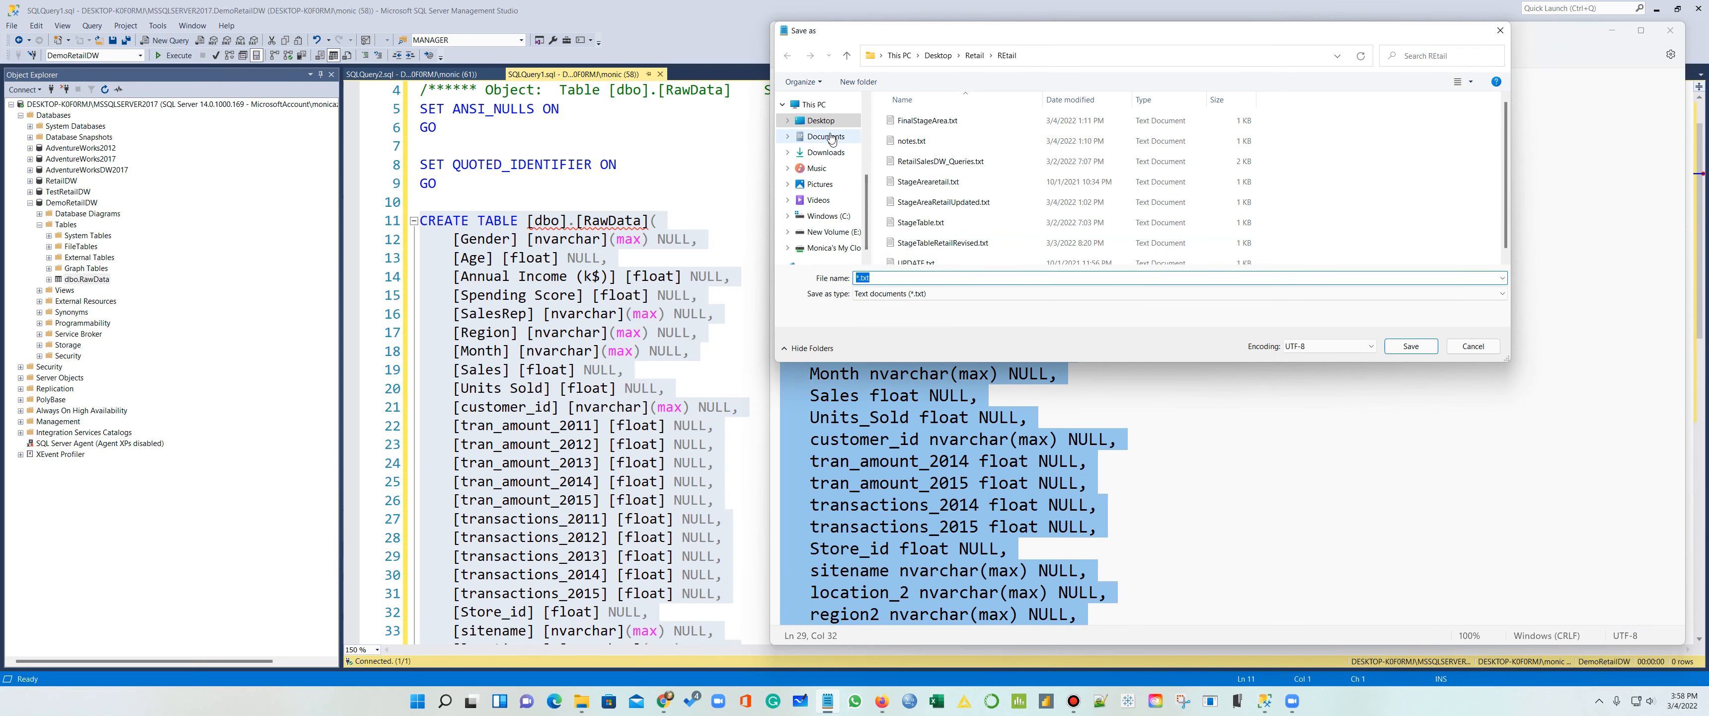
left_click(829, 136)
double_click(1108, 141)
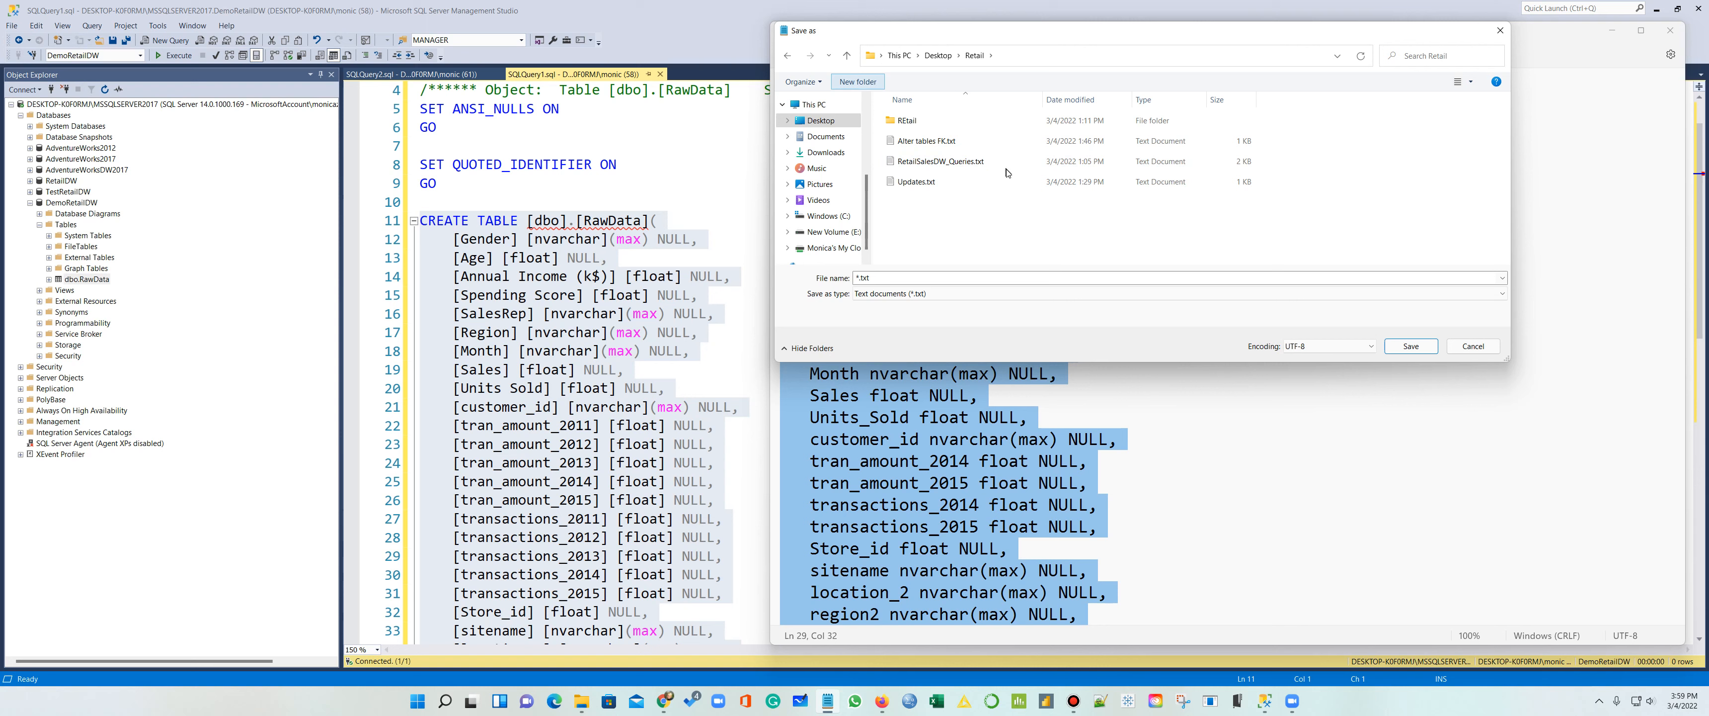
type("Fin")
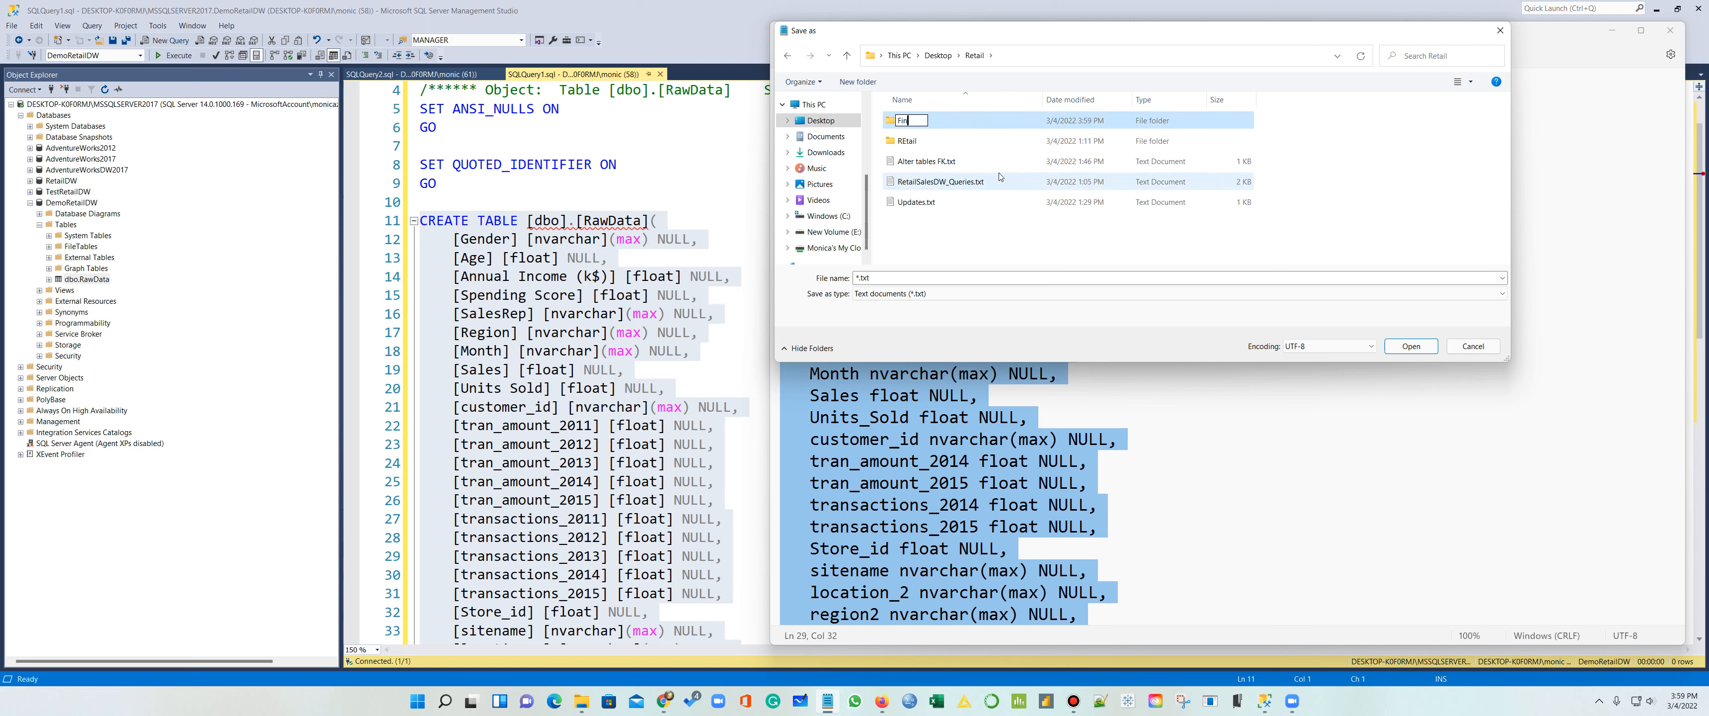
type("alRetailProject")
double_click(892, 122)
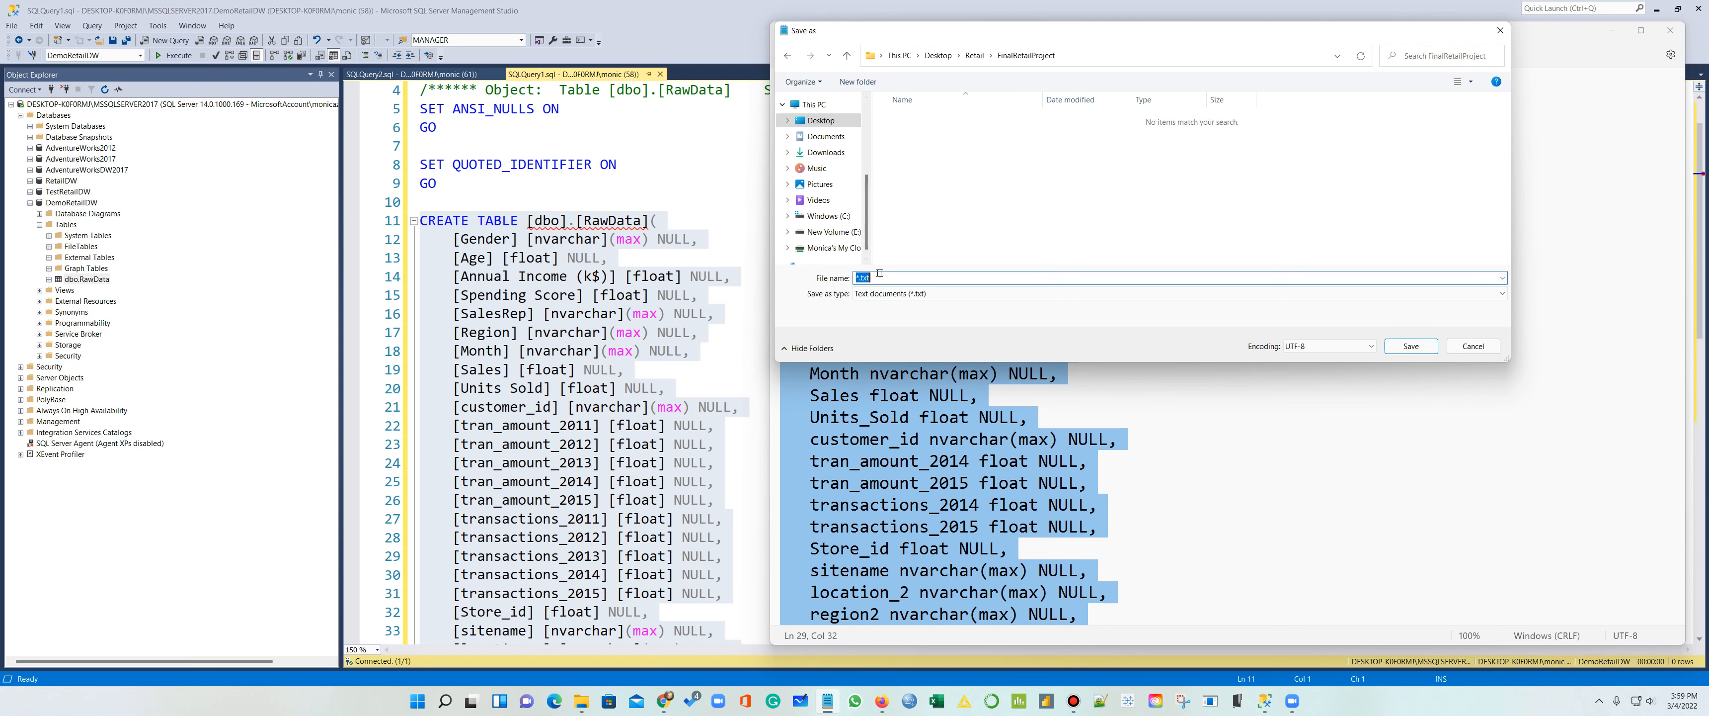
type("StageTable")
left_click(1412, 346)
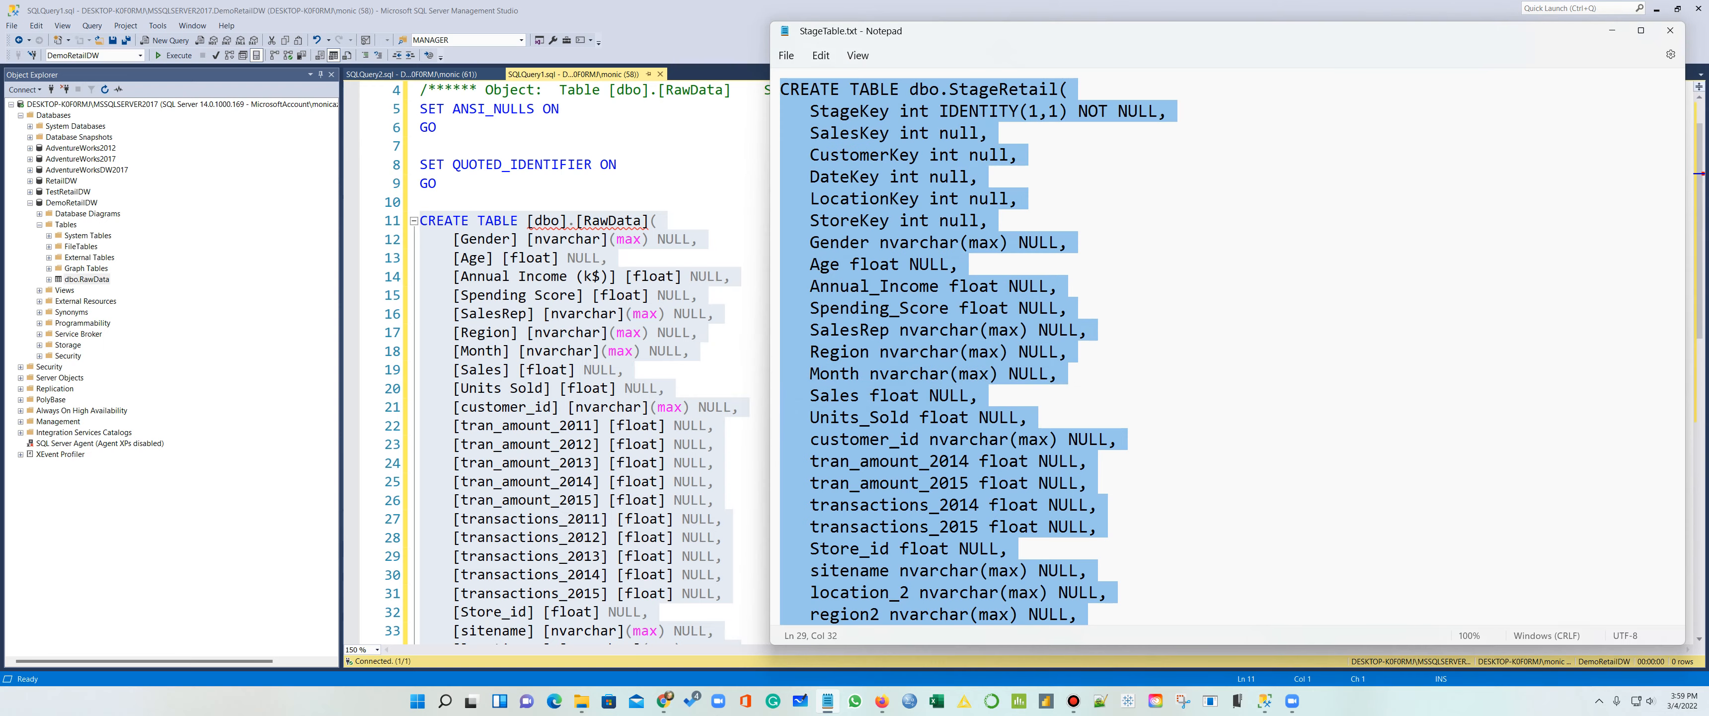
Step: Paste the copied StageRetail script into a new query in SQL Server Management Studio and execute it against DemoRetailDW
left_click(654, 31)
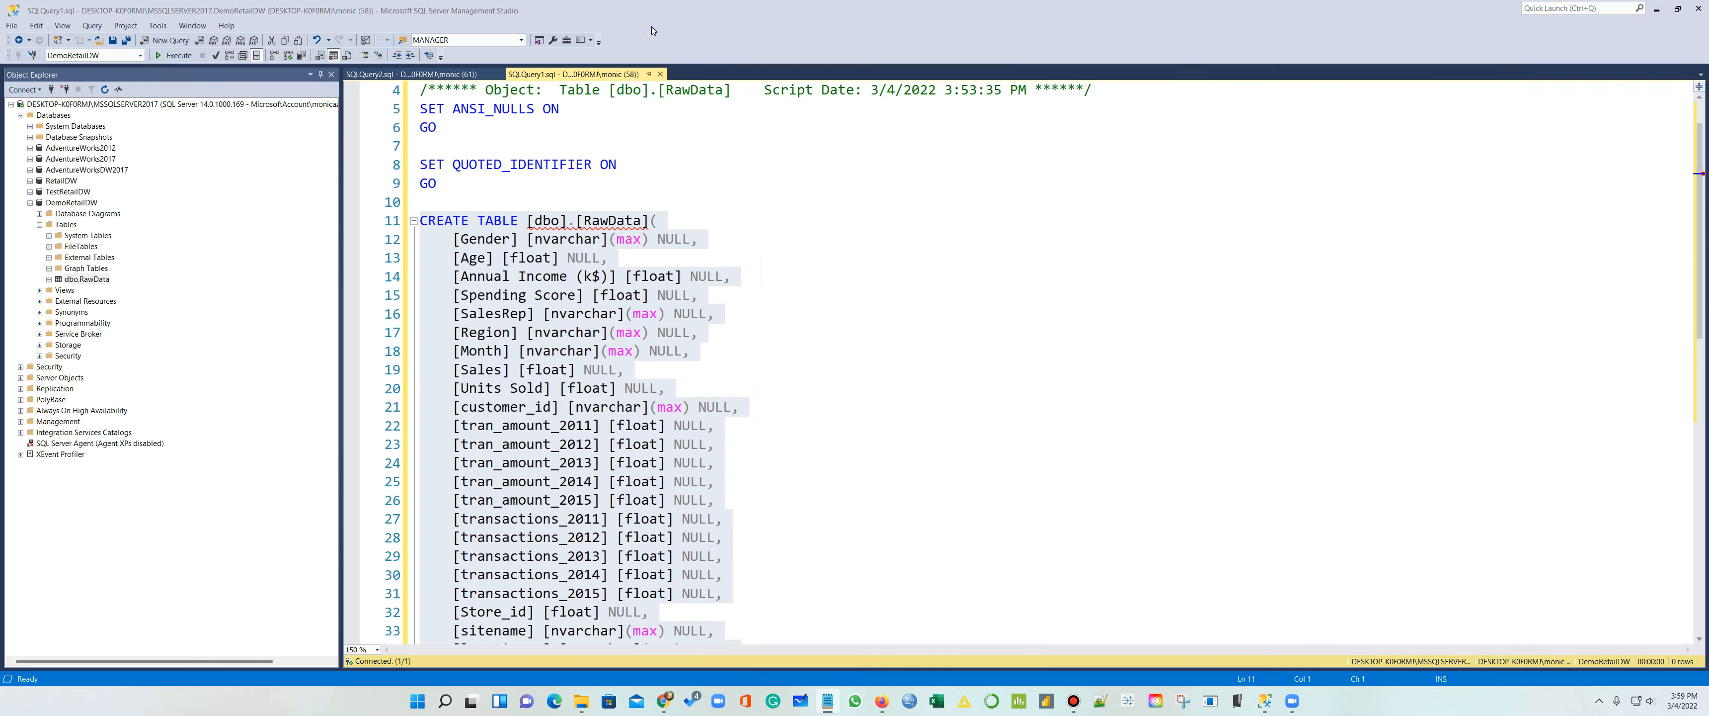
key("ctrl+shift+End")
left_click(166, 40)
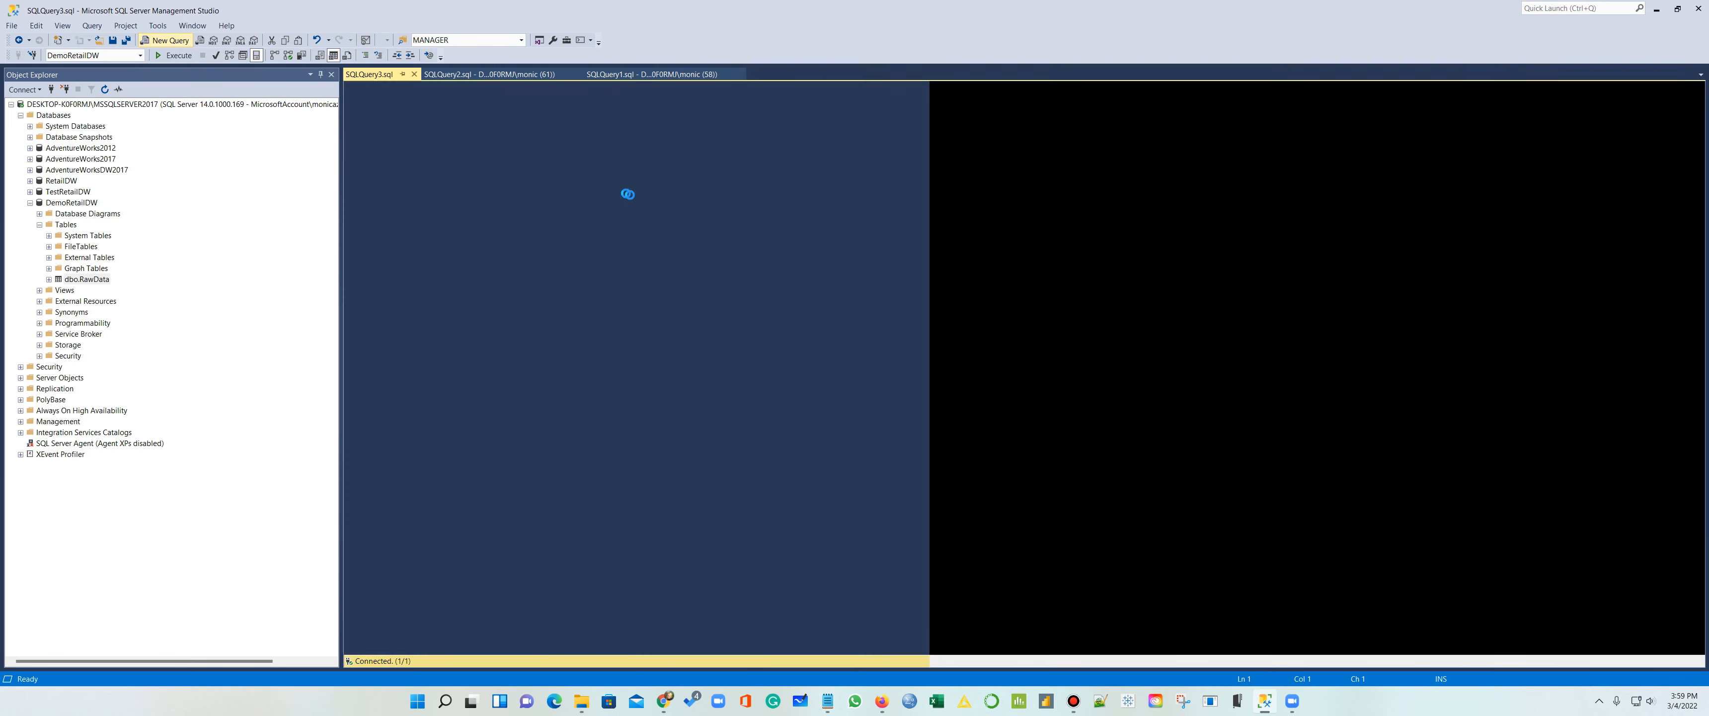
key("ctrl+v")
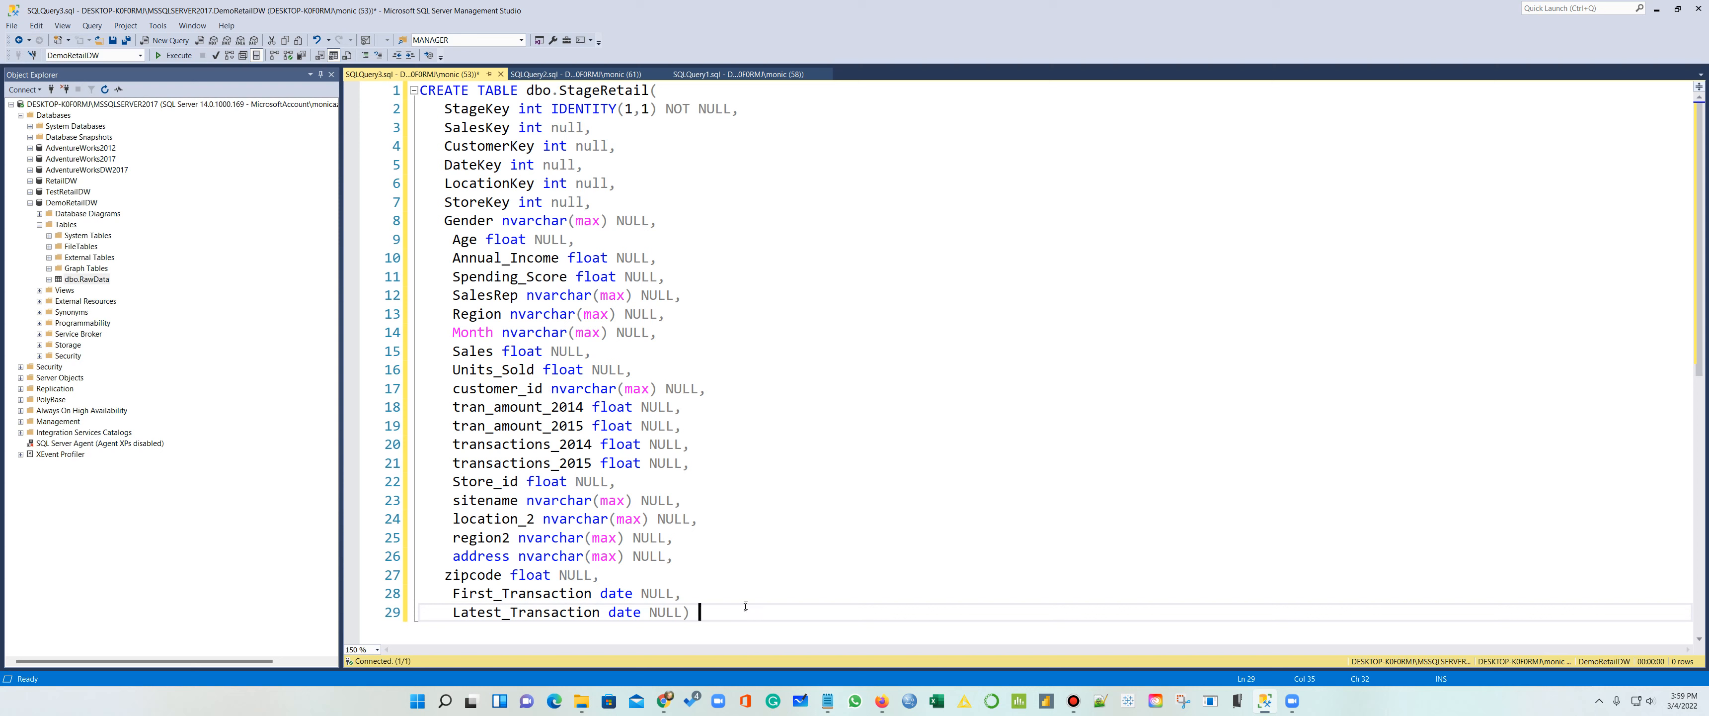
left_click_drag(720, 615, 421, 90)
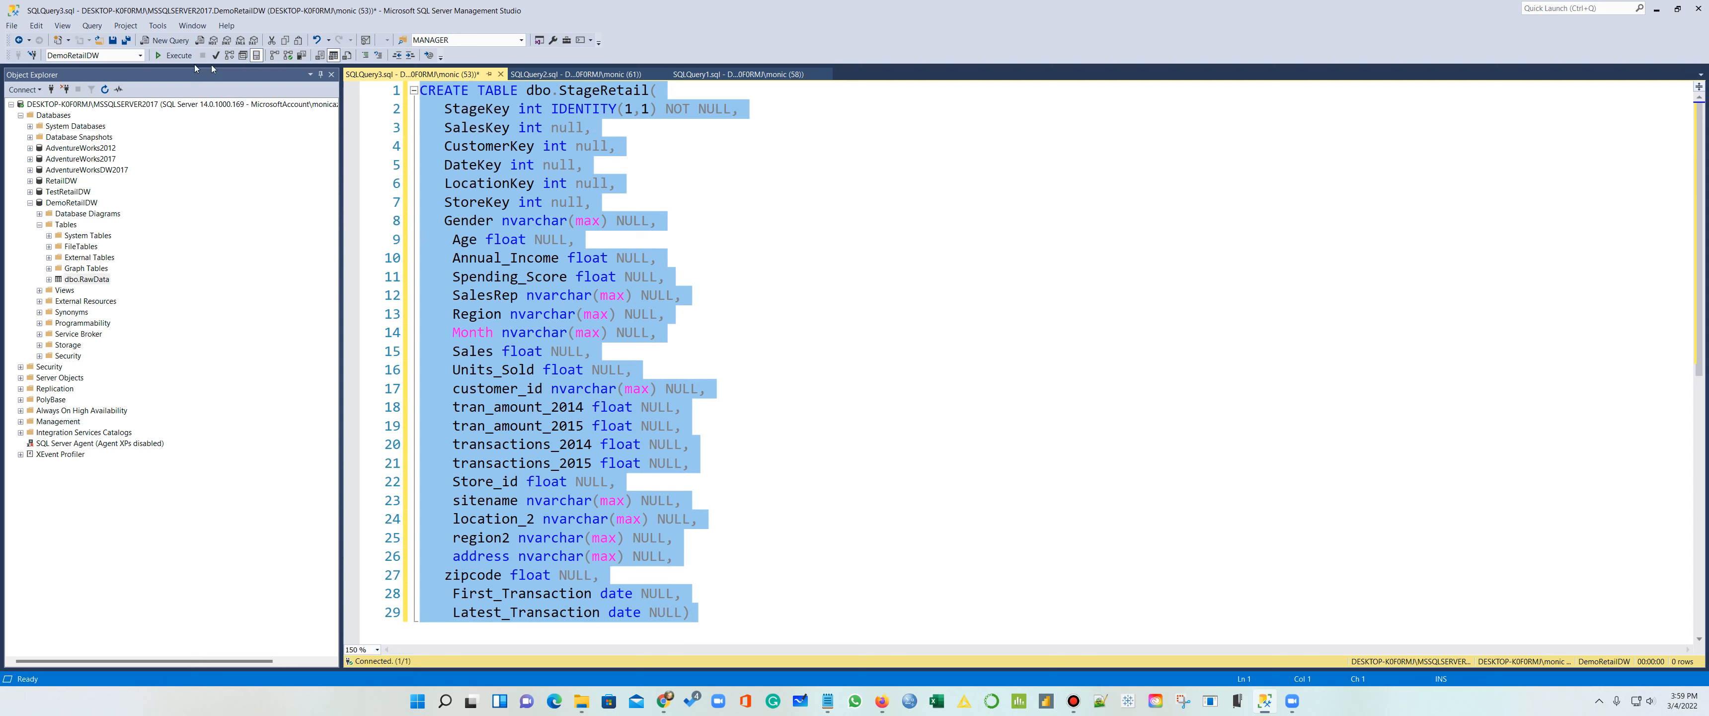
left_click(171, 57)
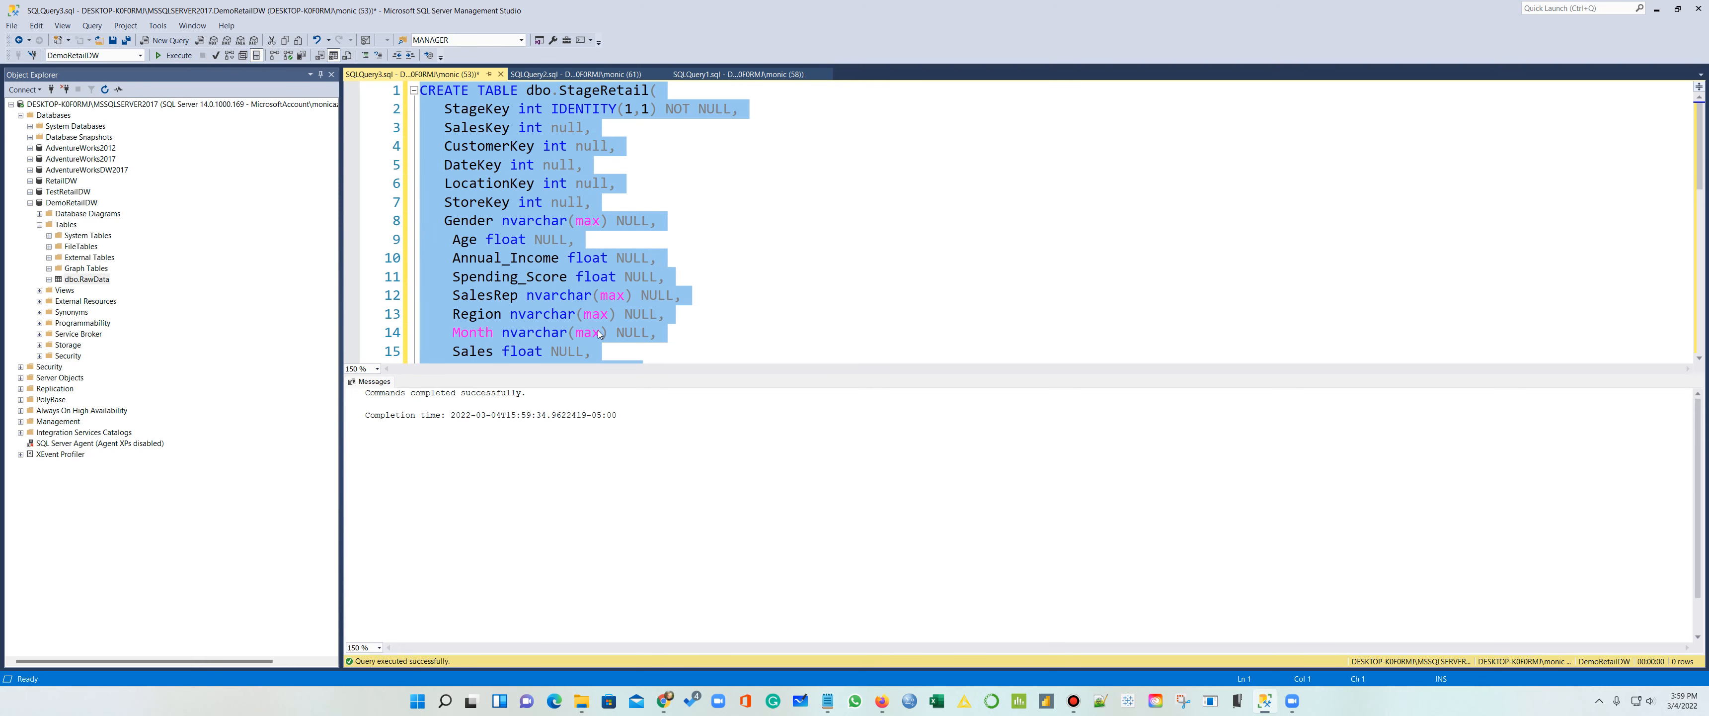
Step: Close all open query windows, discarding the changes to the StageRetail query
left_click(500, 74)
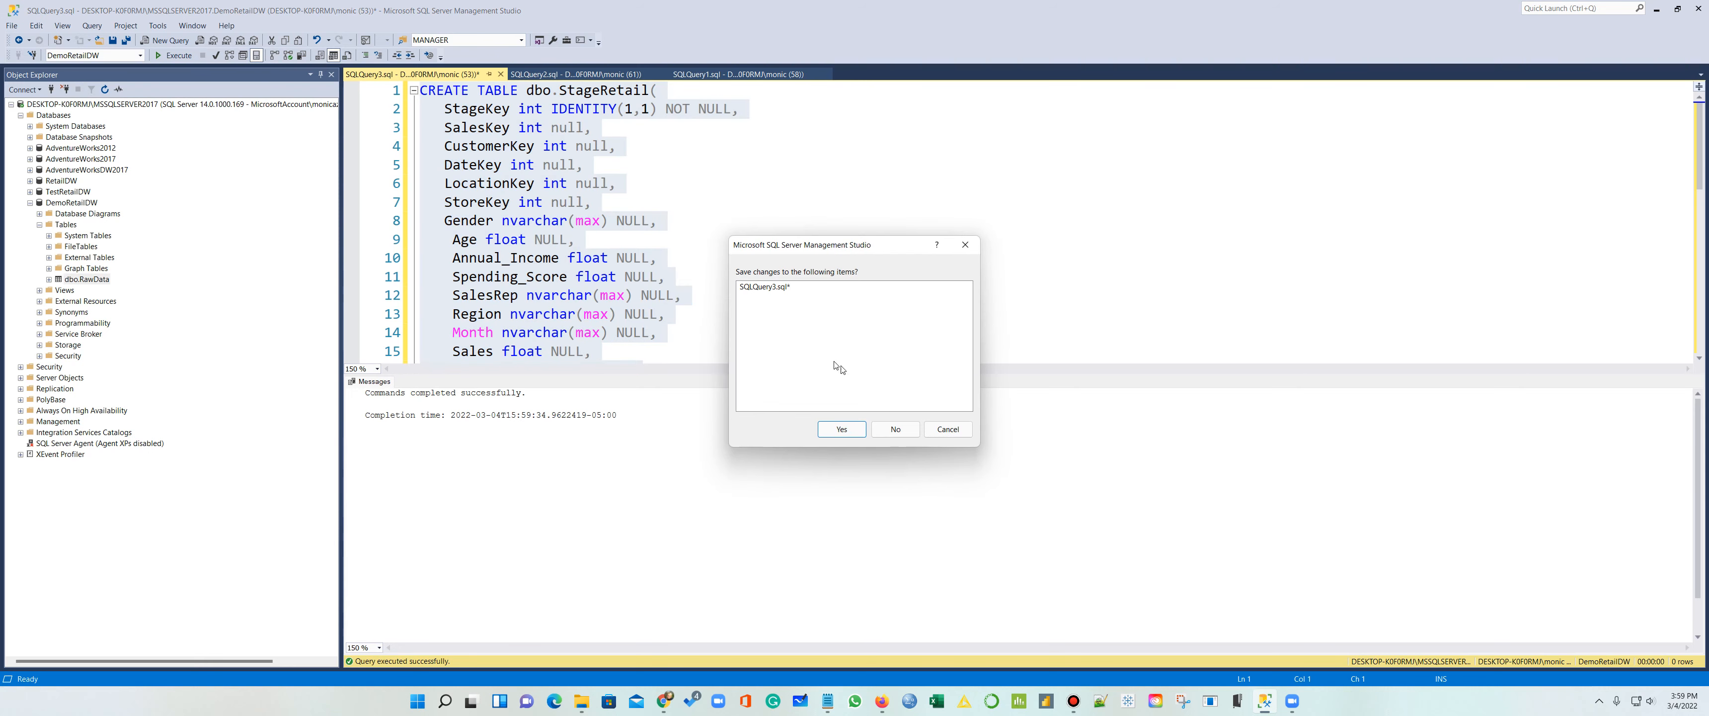
left_click(895, 429)
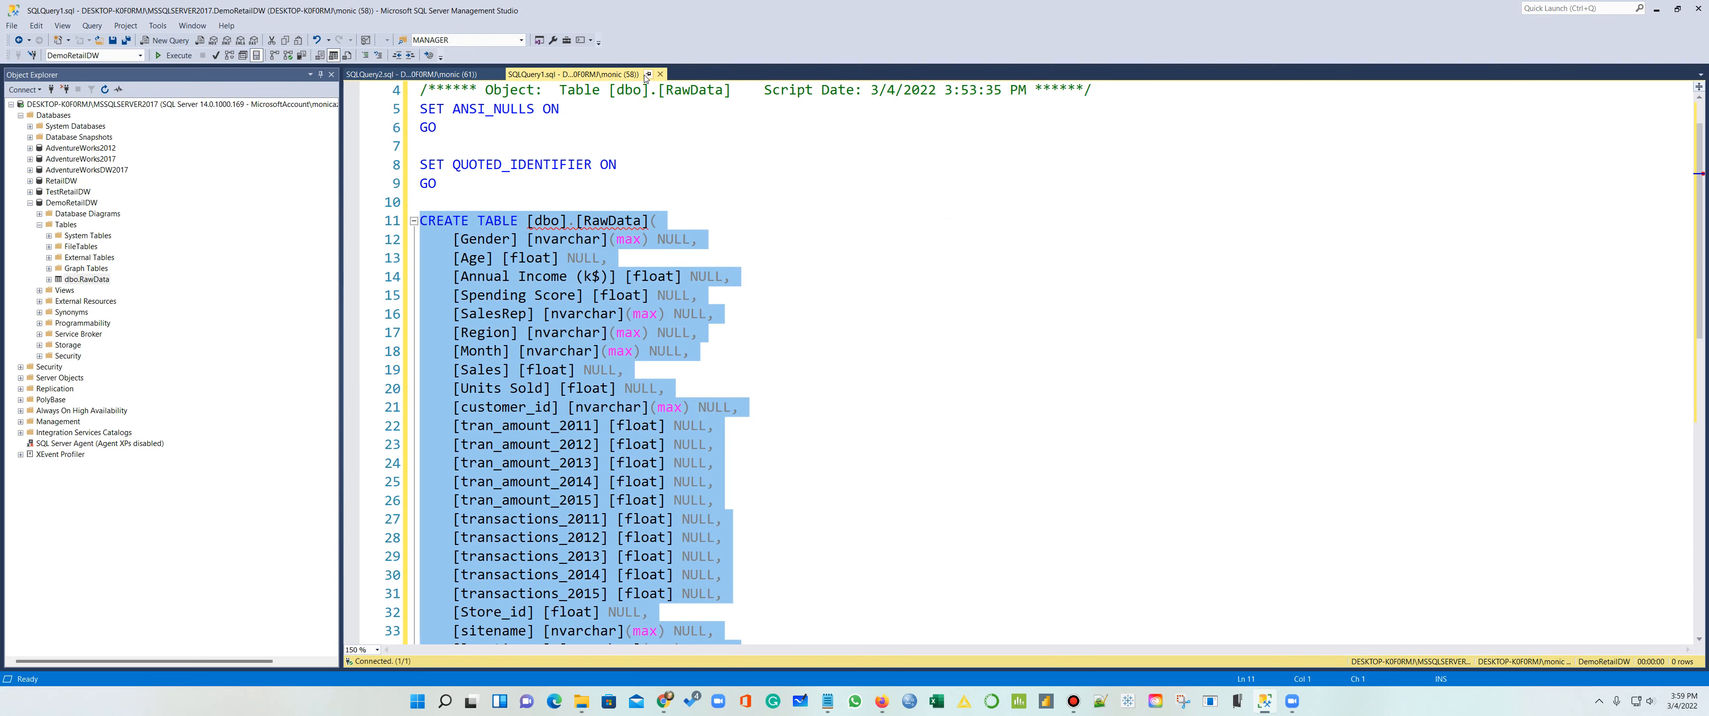
left_click(661, 74)
left_click(502, 75)
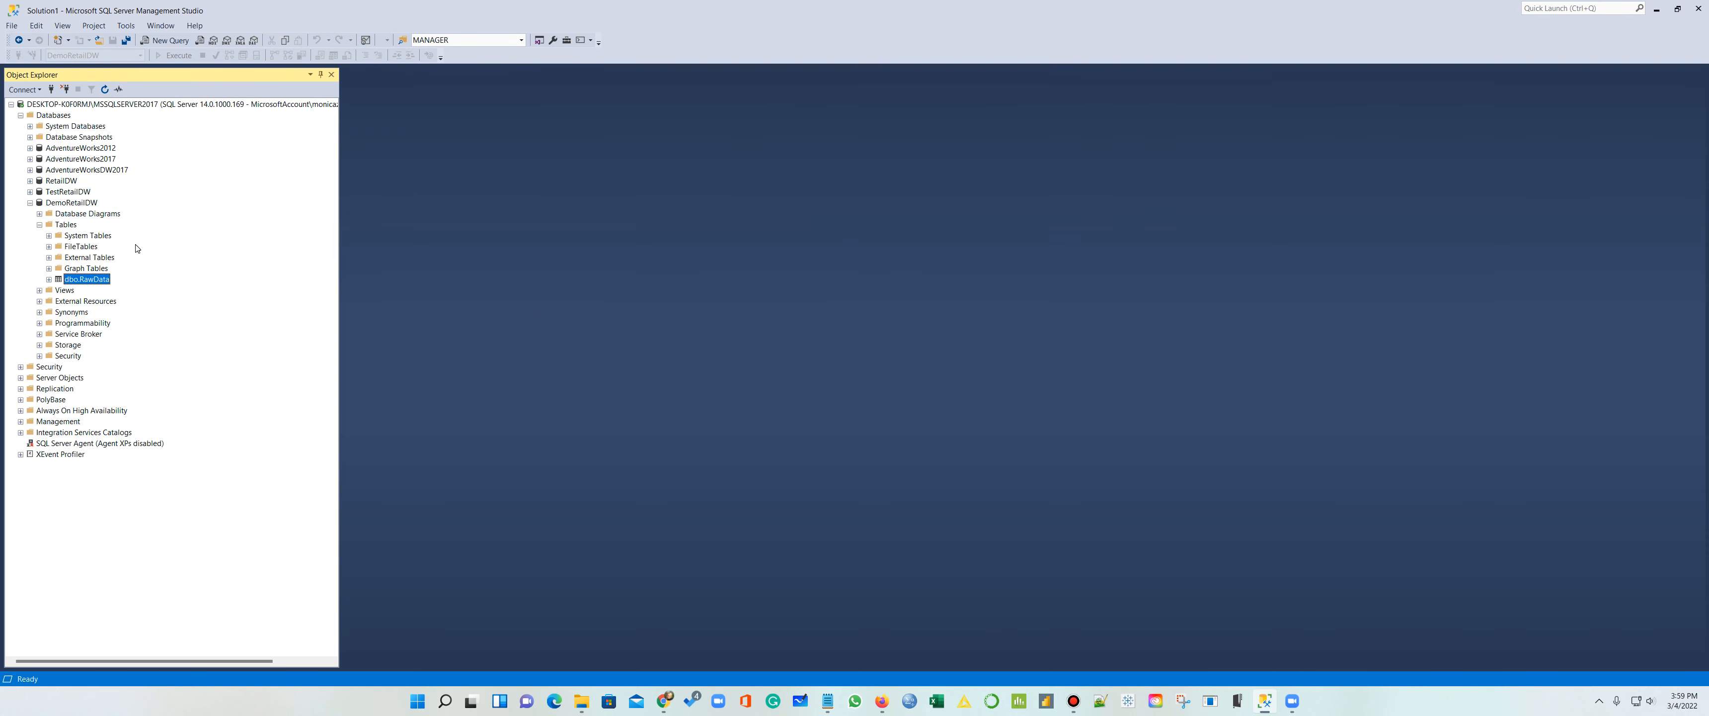
Step: Collapse the DemoRetailDW database and reopen its list of tables
double_click(63, 204)
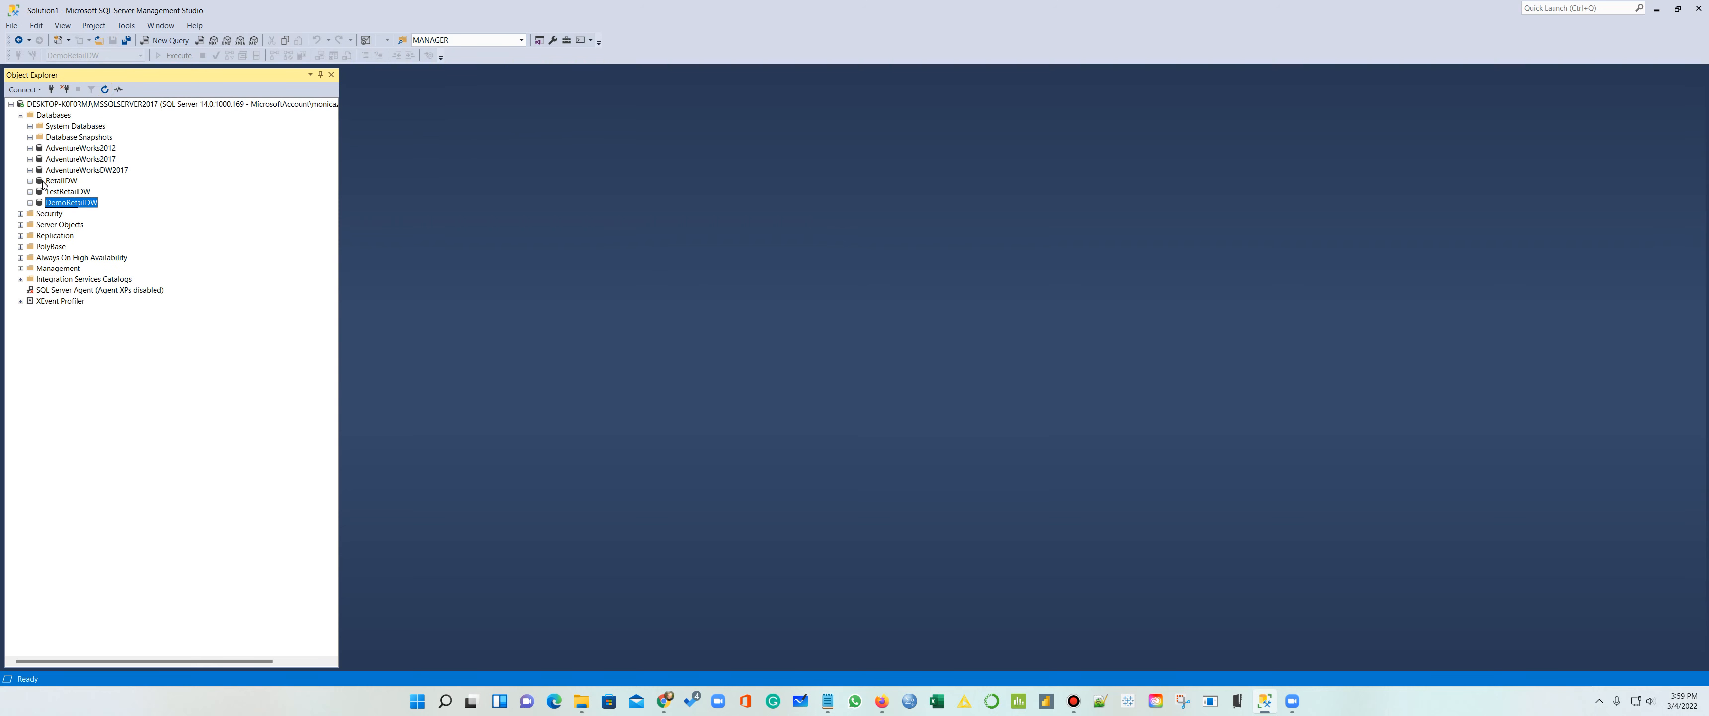
left_click(29, 202)
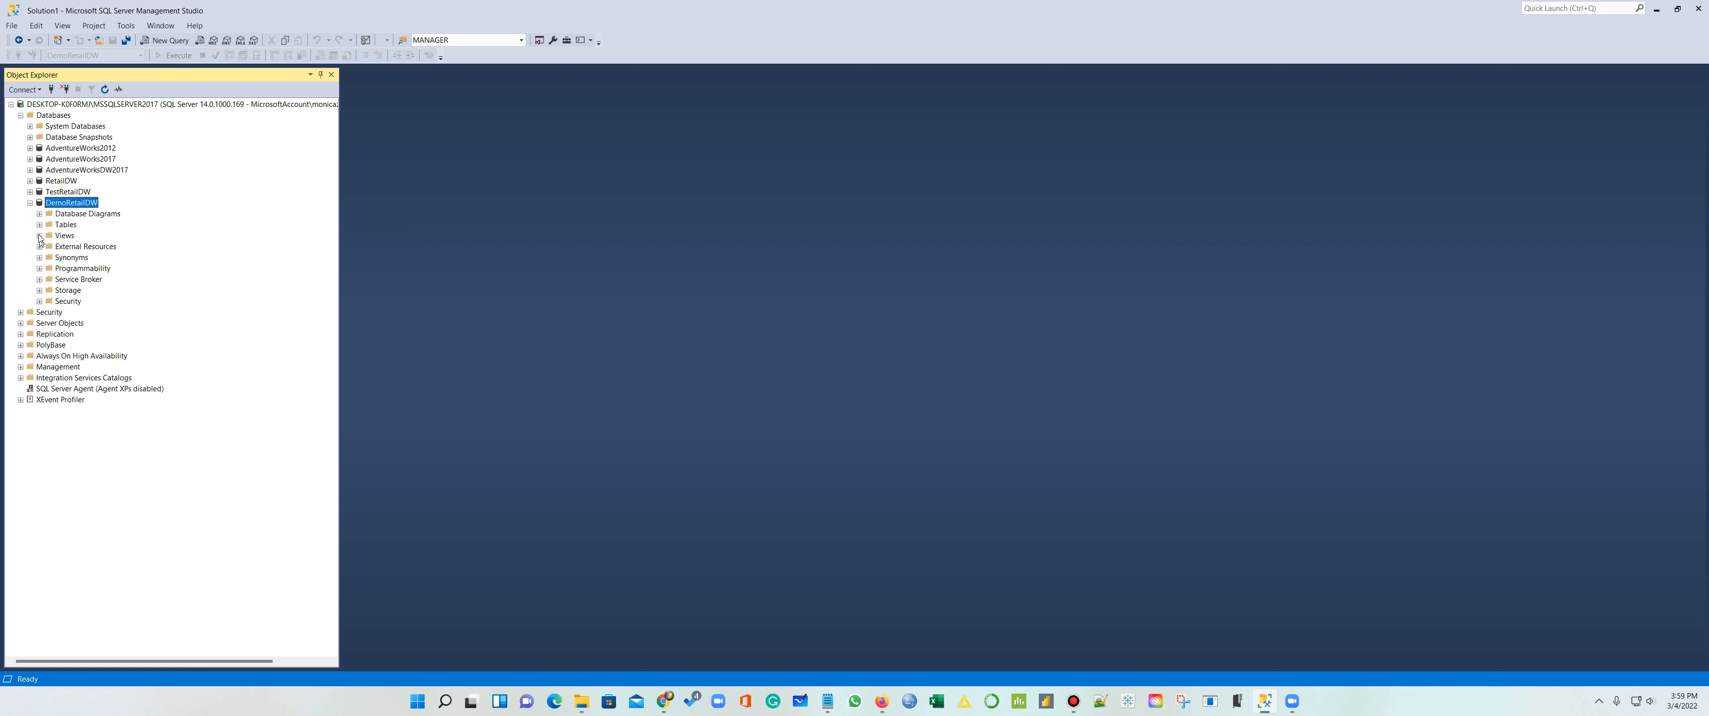
left_click(40, 225)
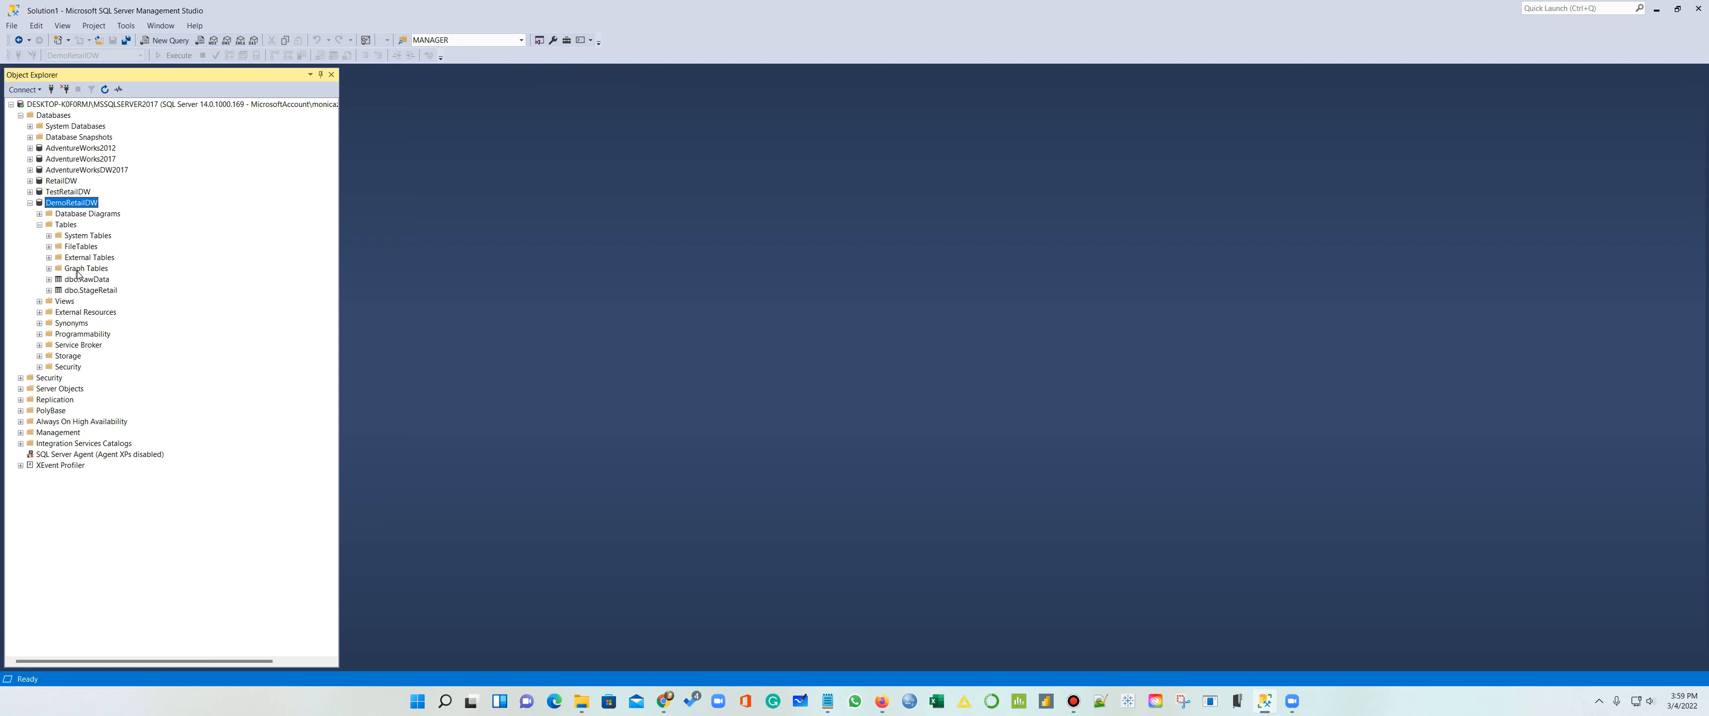
Step: View the top 1000 rows of dbo.StageRetail to check its columns, and close that query
right_click(98, 293)
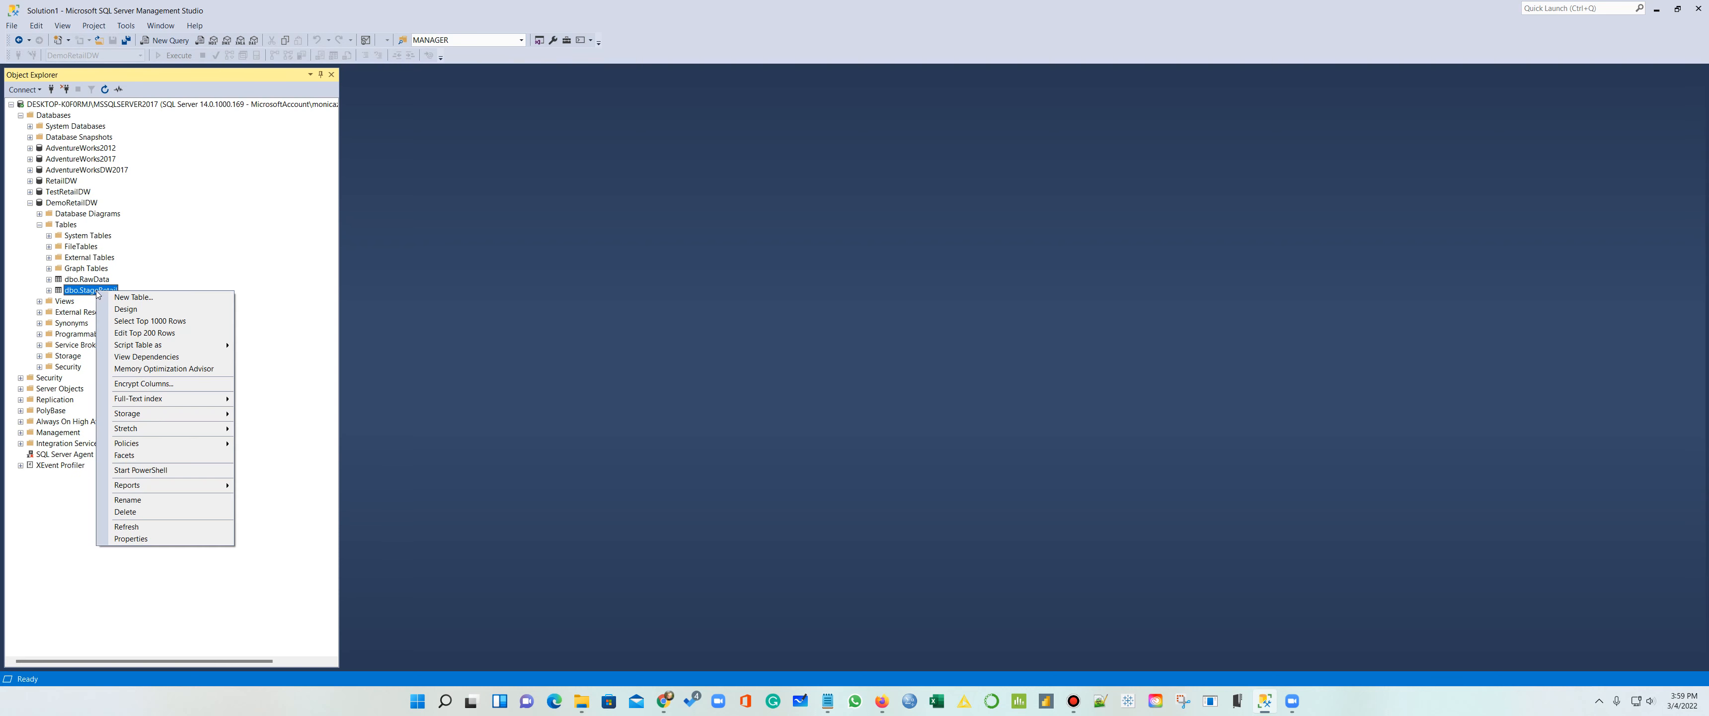
left_click(135, 322)
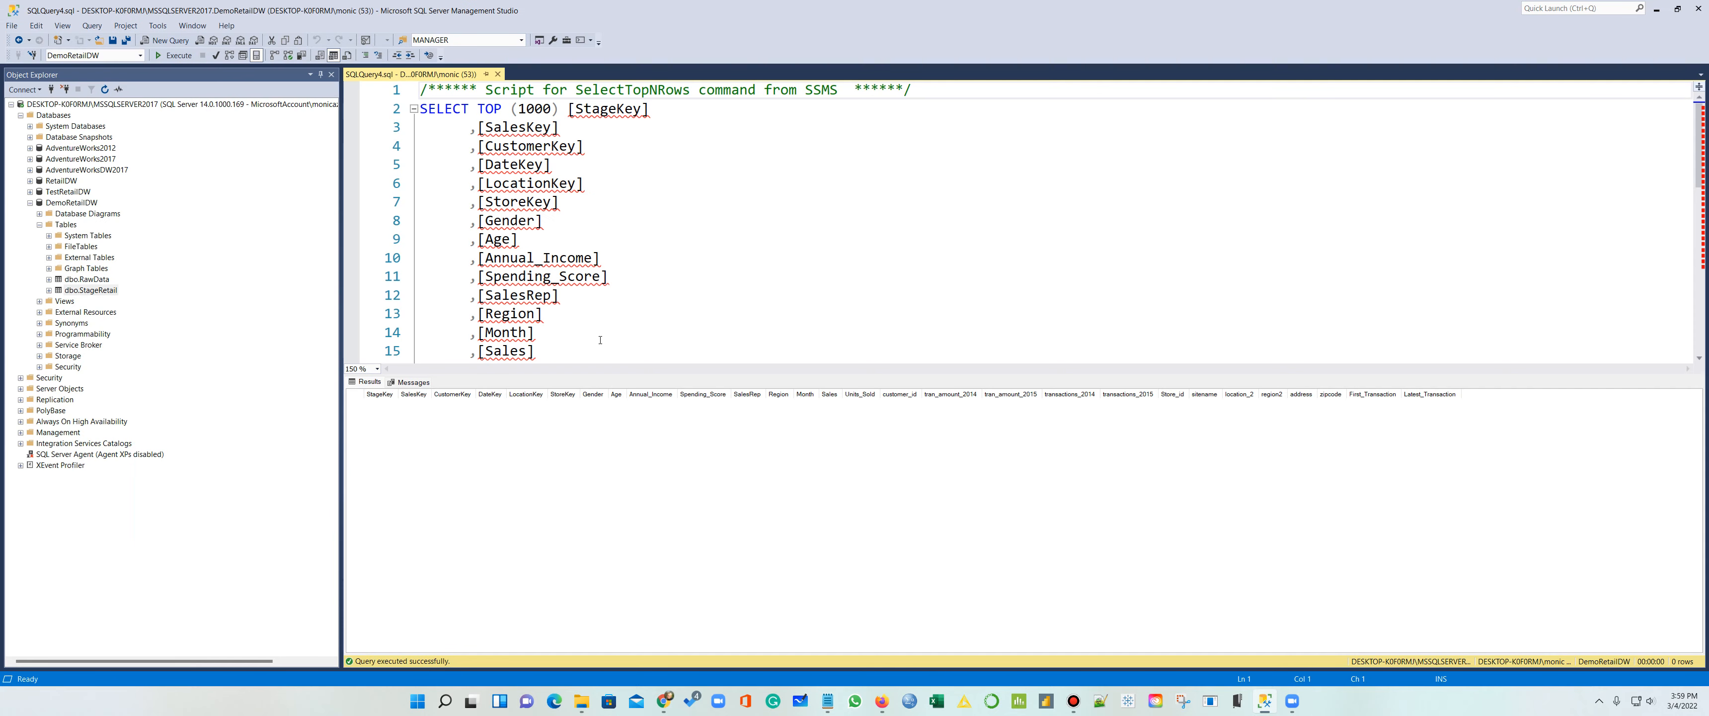
left_click(498, 75)
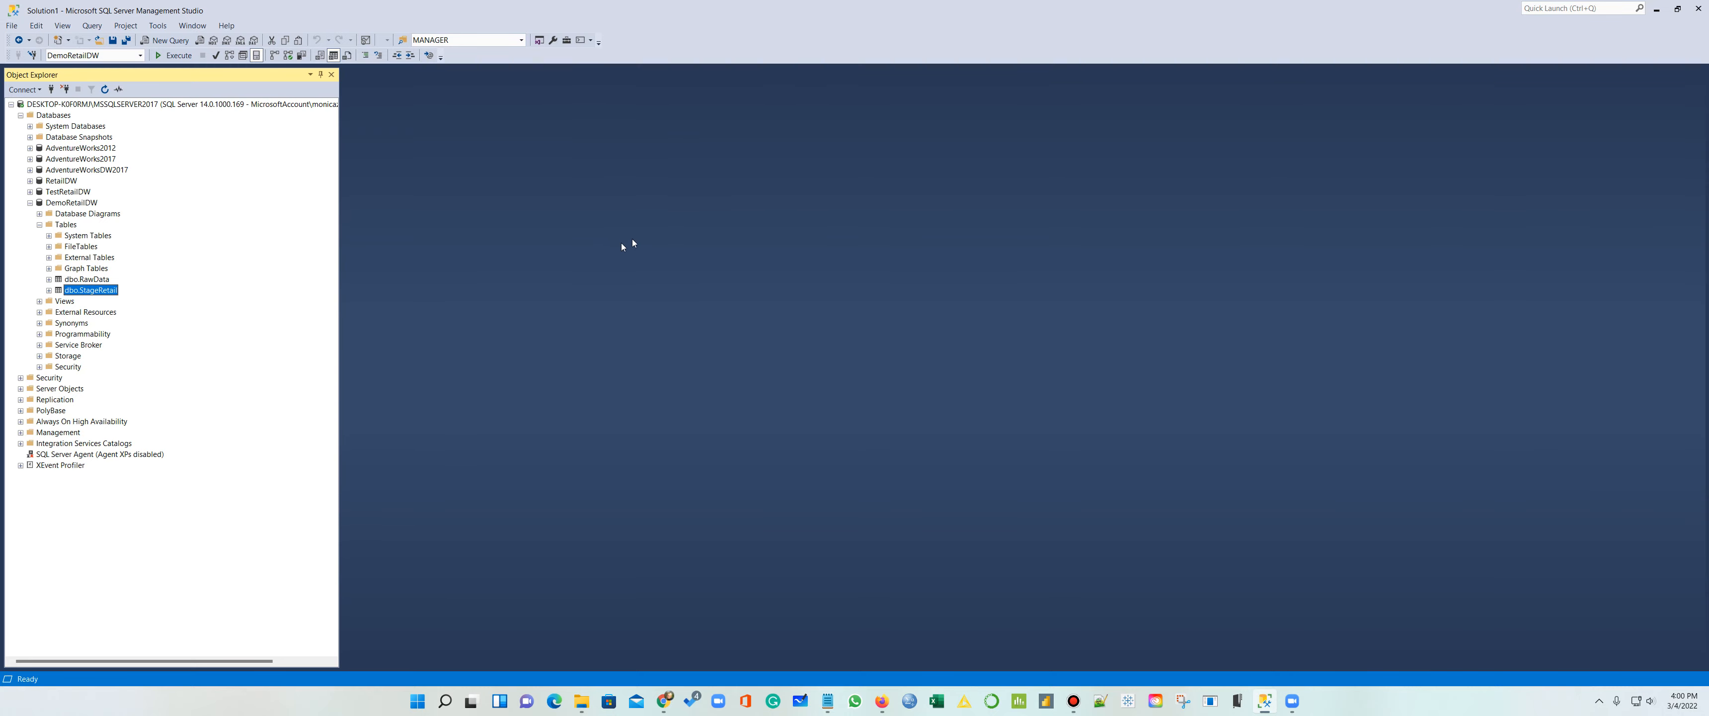
Step: Clear away the SQL Server Management Studio and StageTable.txt Notepad windows, and open Visual Studio
left_click(1657, 12)
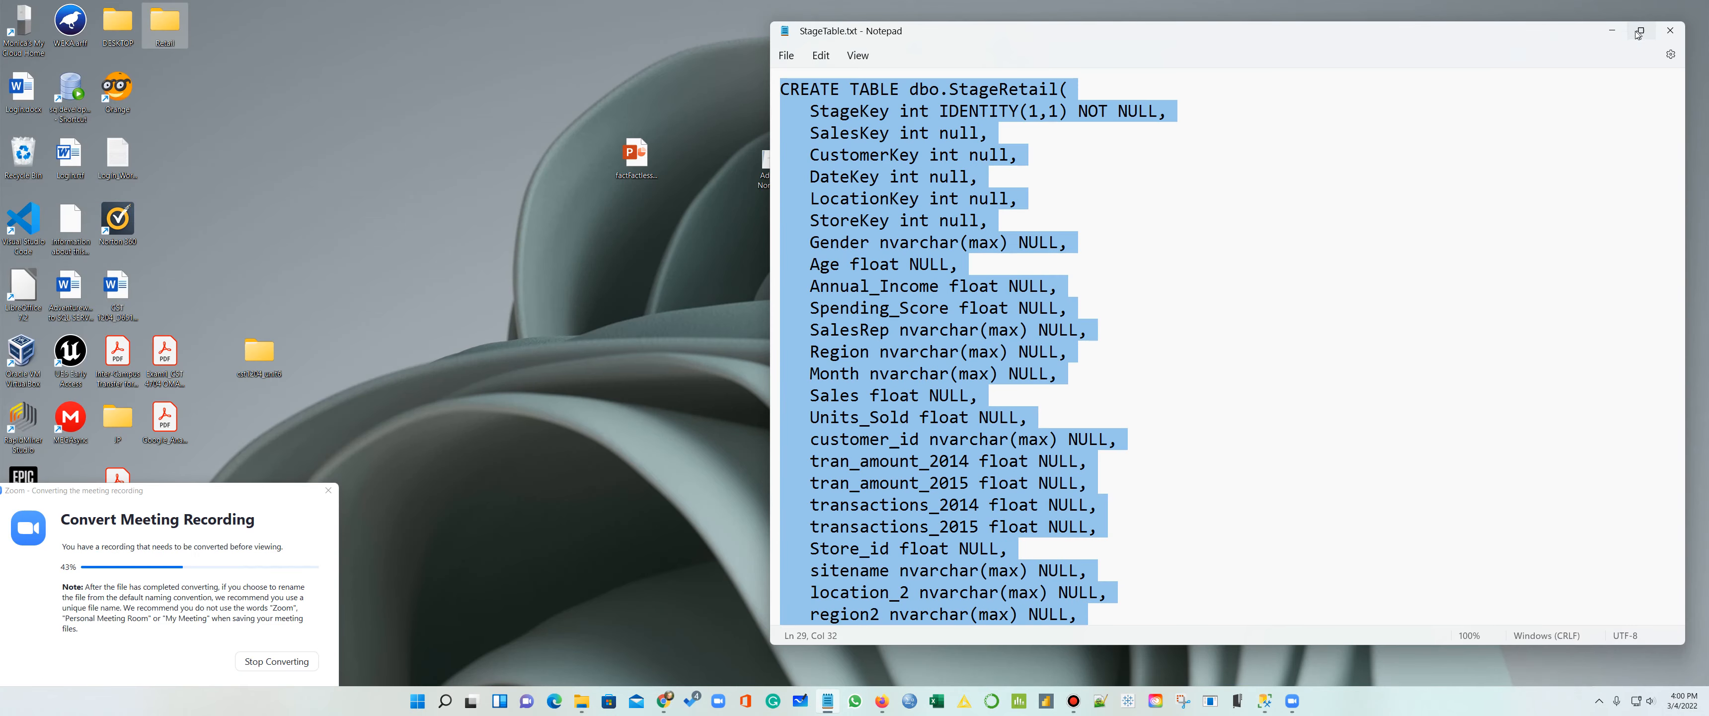
left_click(1671, 30)
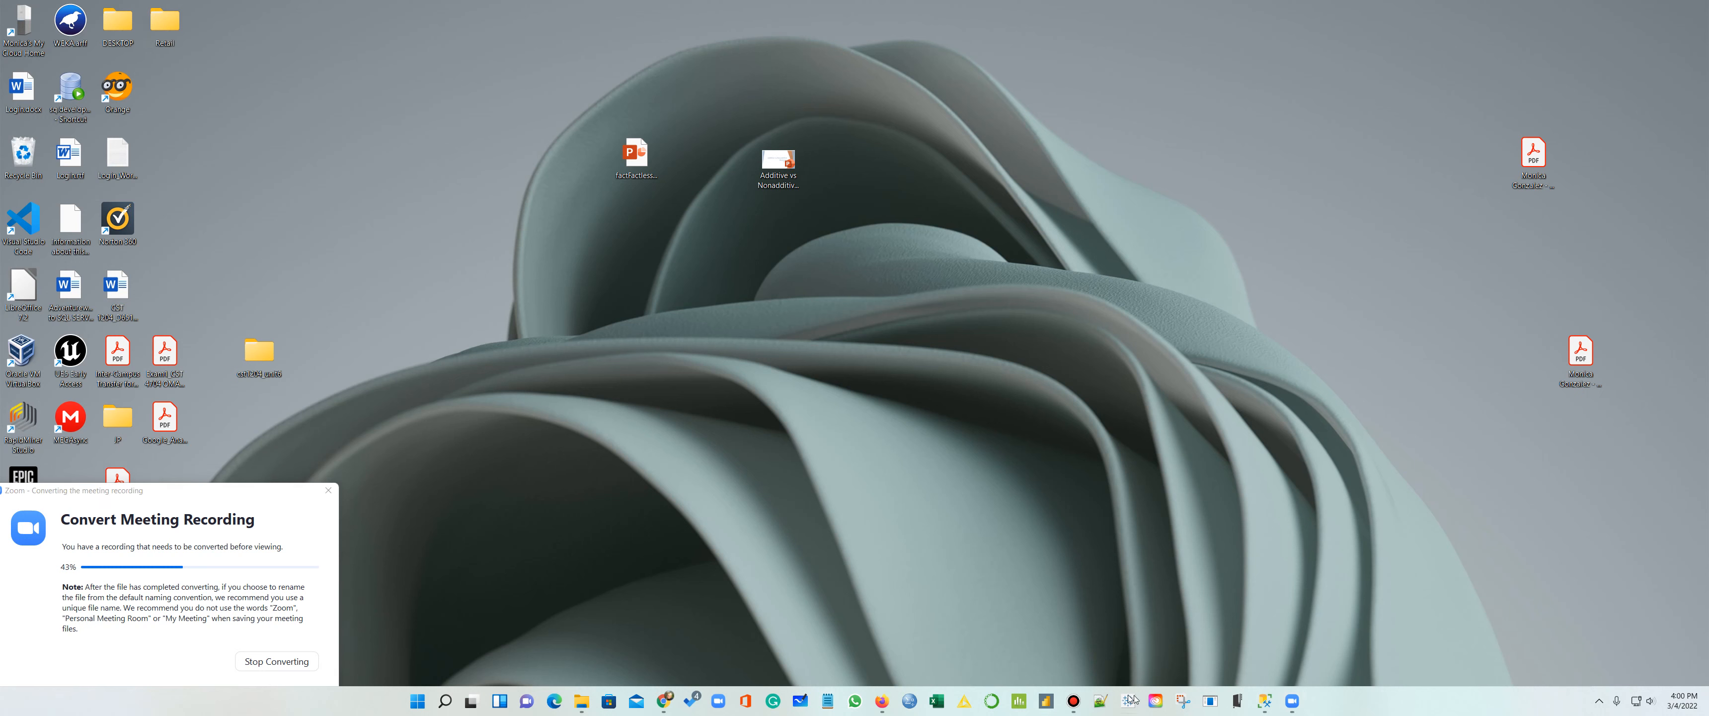
left_click(444, 704)
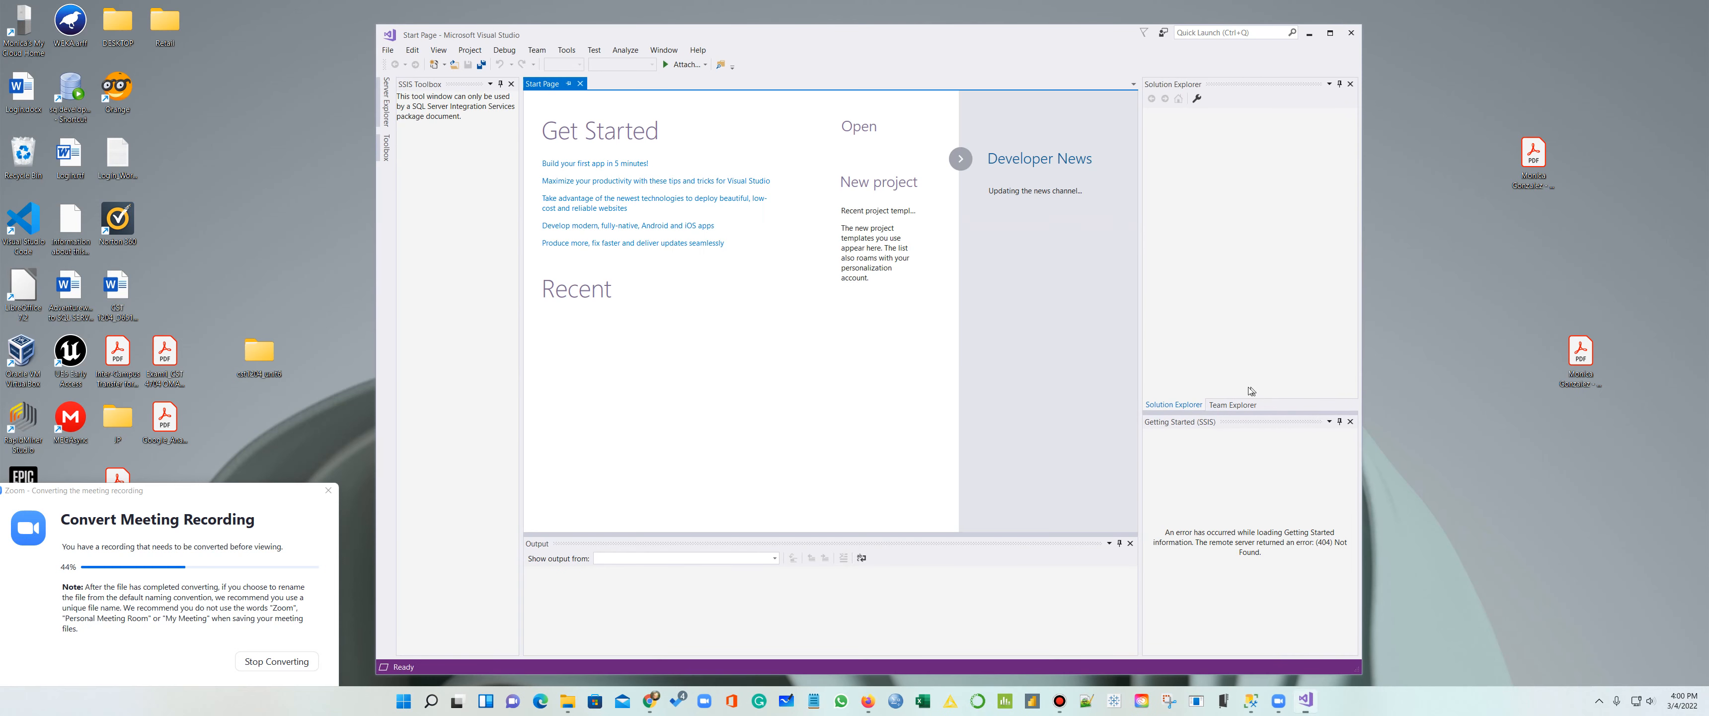
Step: Create a new Business Intelligence Integration Services project named DemoRetailVideo in its own solution directory
left_click(388, 50)
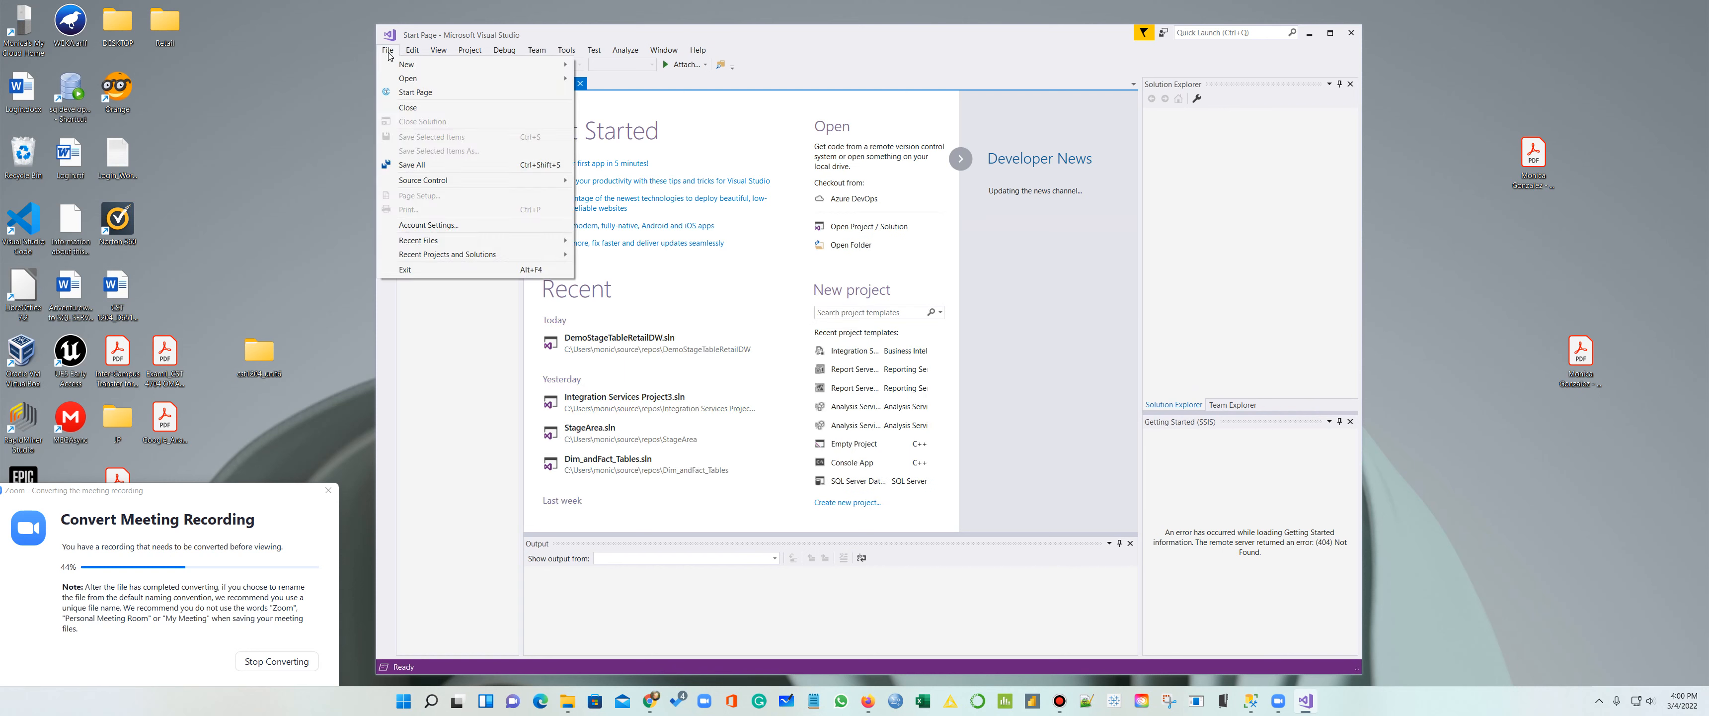
mouse_move(401, 65)
left_click(618, 65)
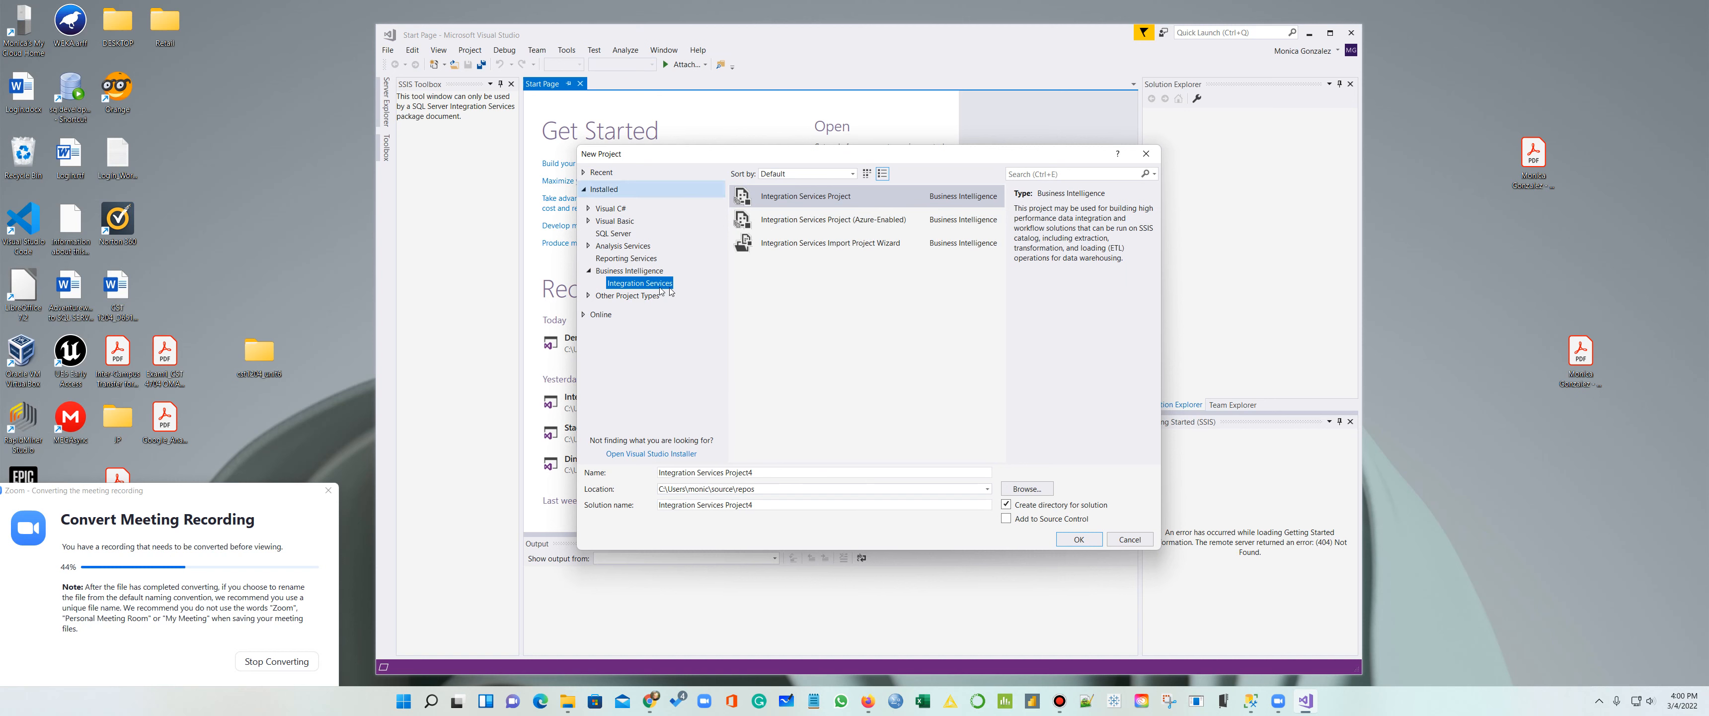
left_click_drag(781, 469, 568, 454)
type("DEmoRetailVideo")
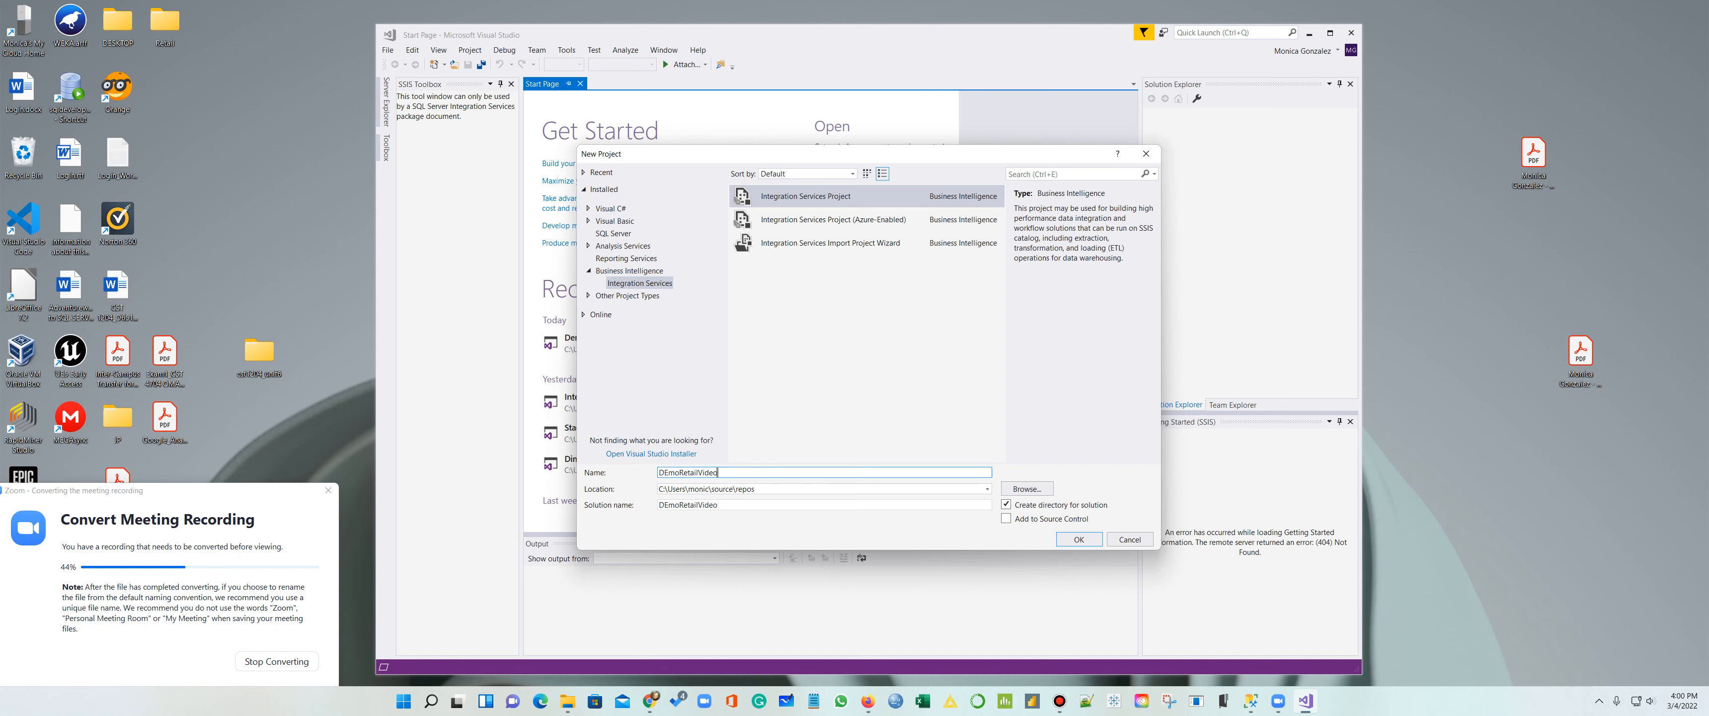
left_click(667, 472)
key("BackSpace")
type("e")
left_click(1070, 538)
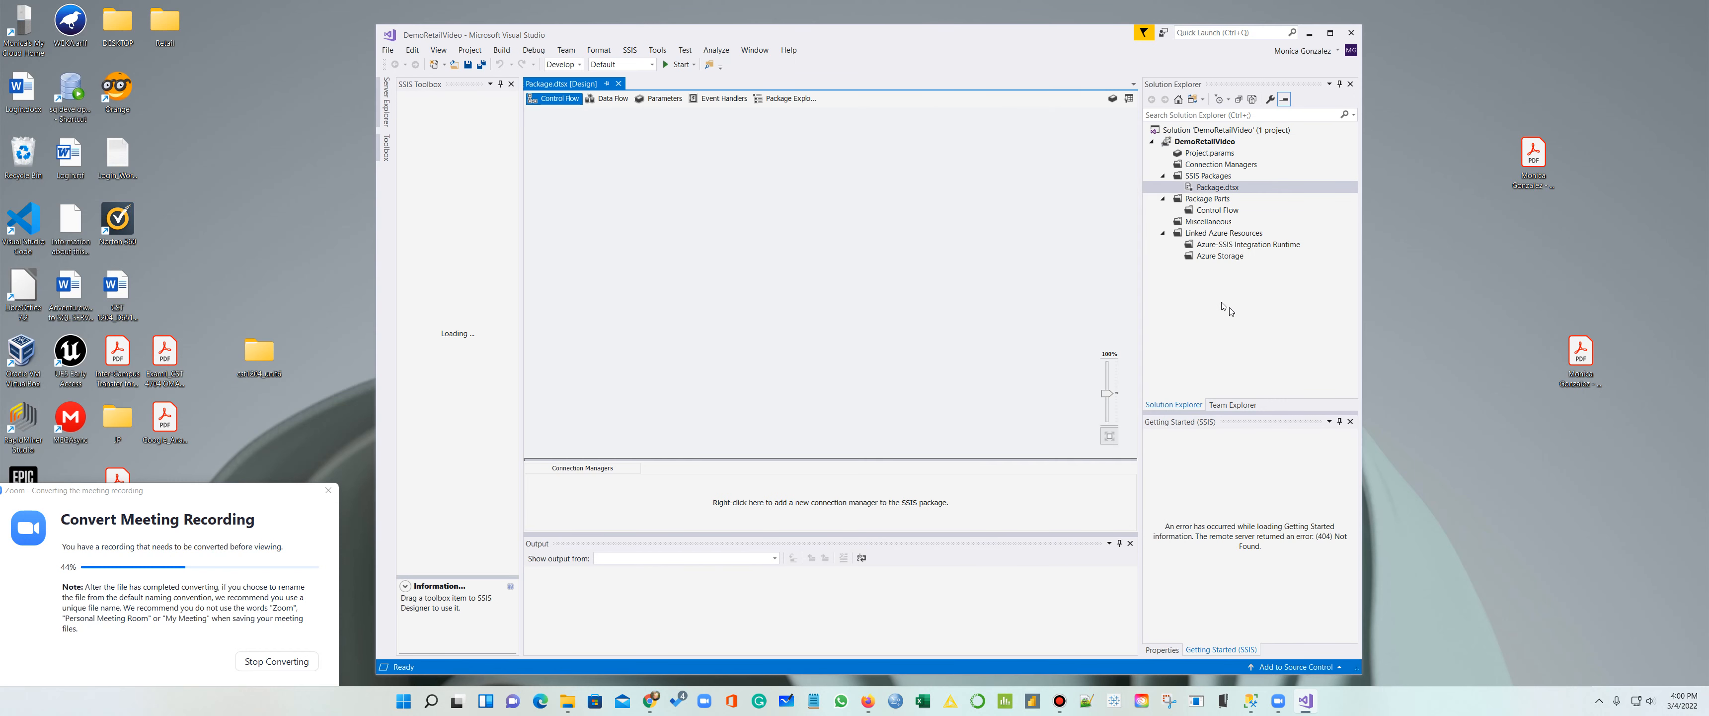
Step: Rename the project's SSIS package to StageArea.dtsx
right_click(1211, 188)
left_click(1244, 411)
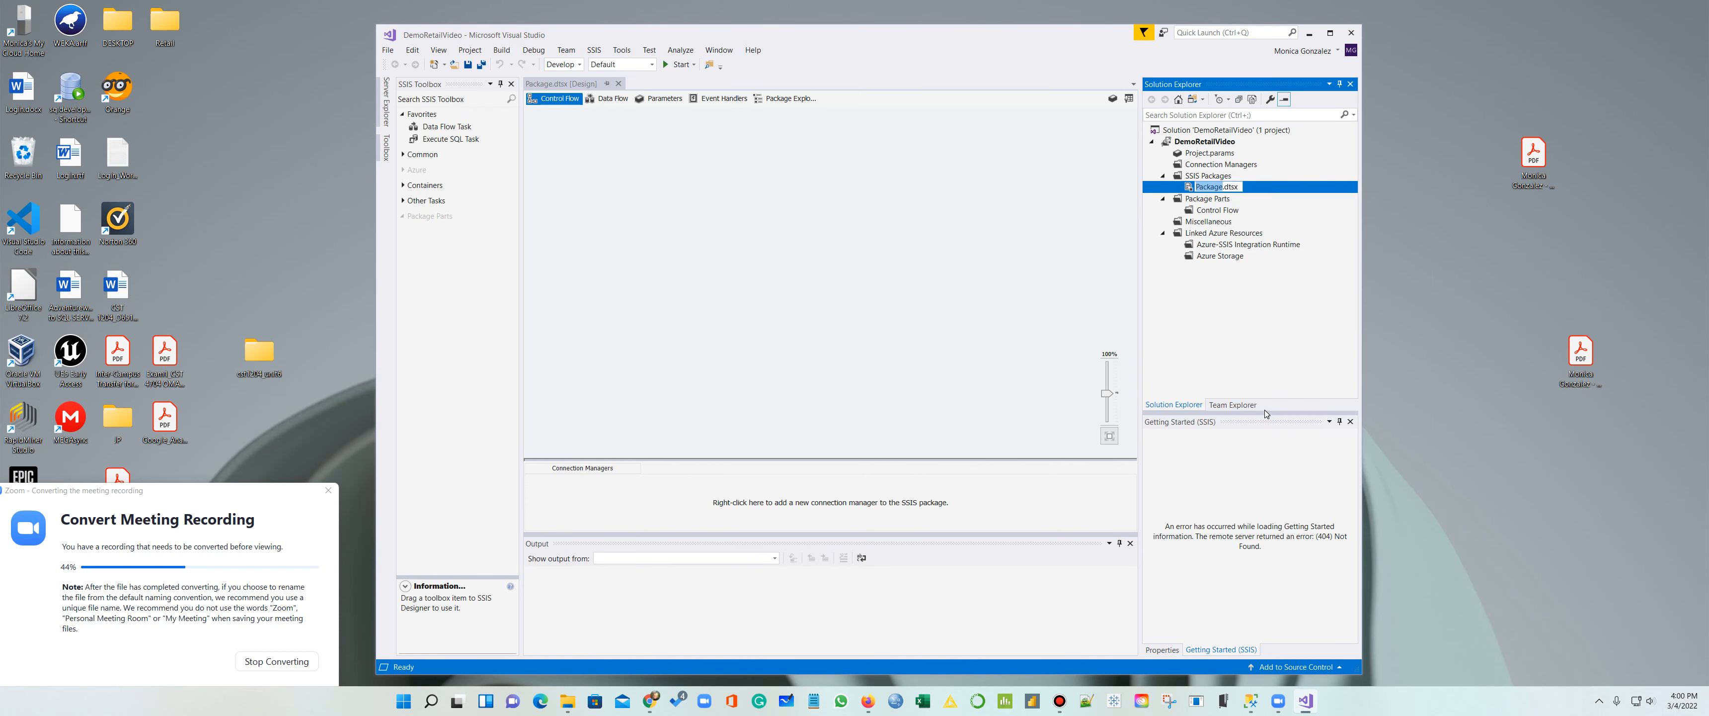
type("StageArea")
key("Return")
Step: Add a Data Flow Task named StageArea to the control flow and open its data flow
left_click(449, 127)
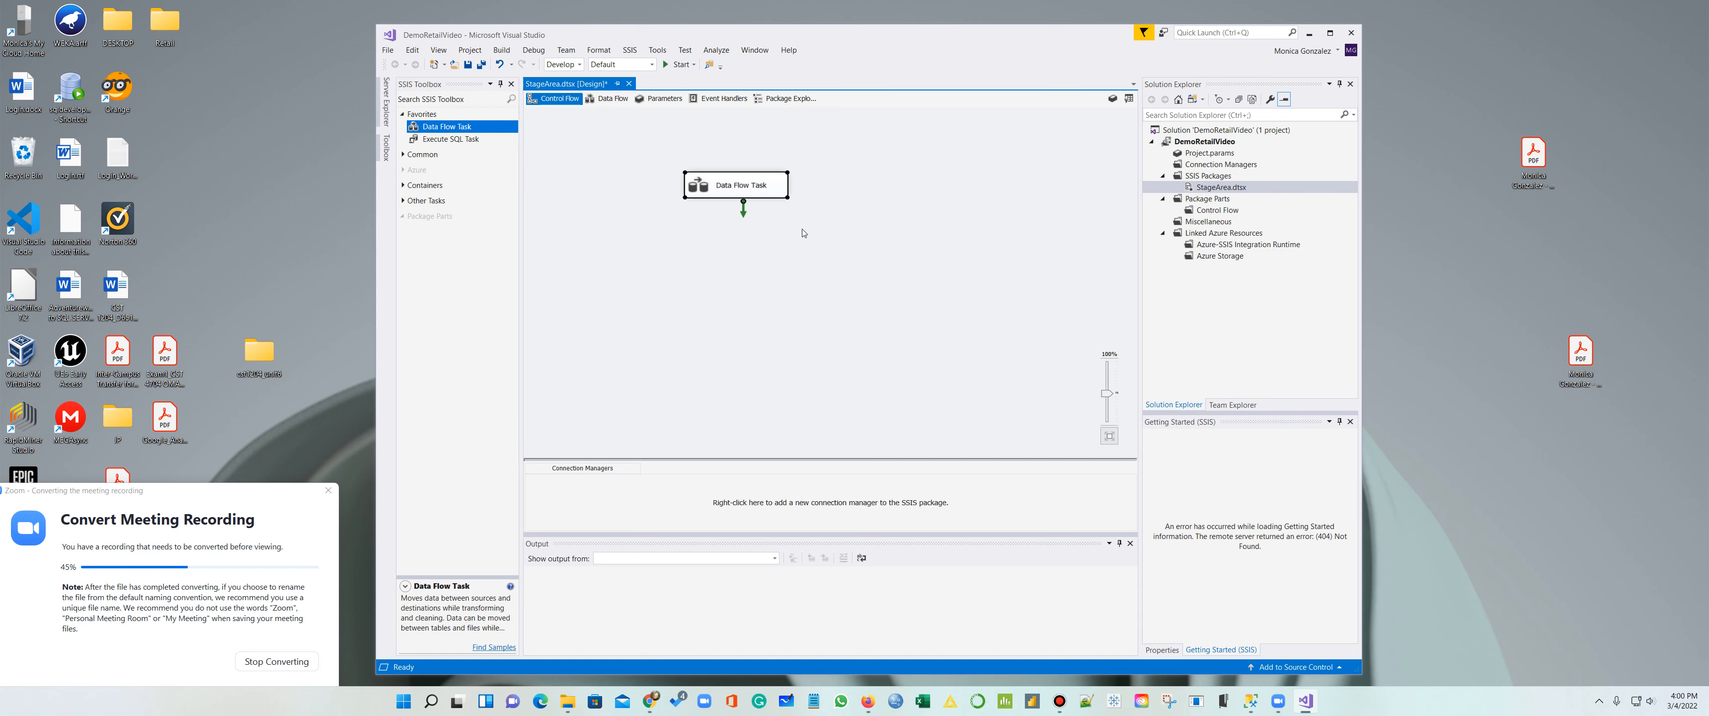
left_click(744, 188)
type("Stage")
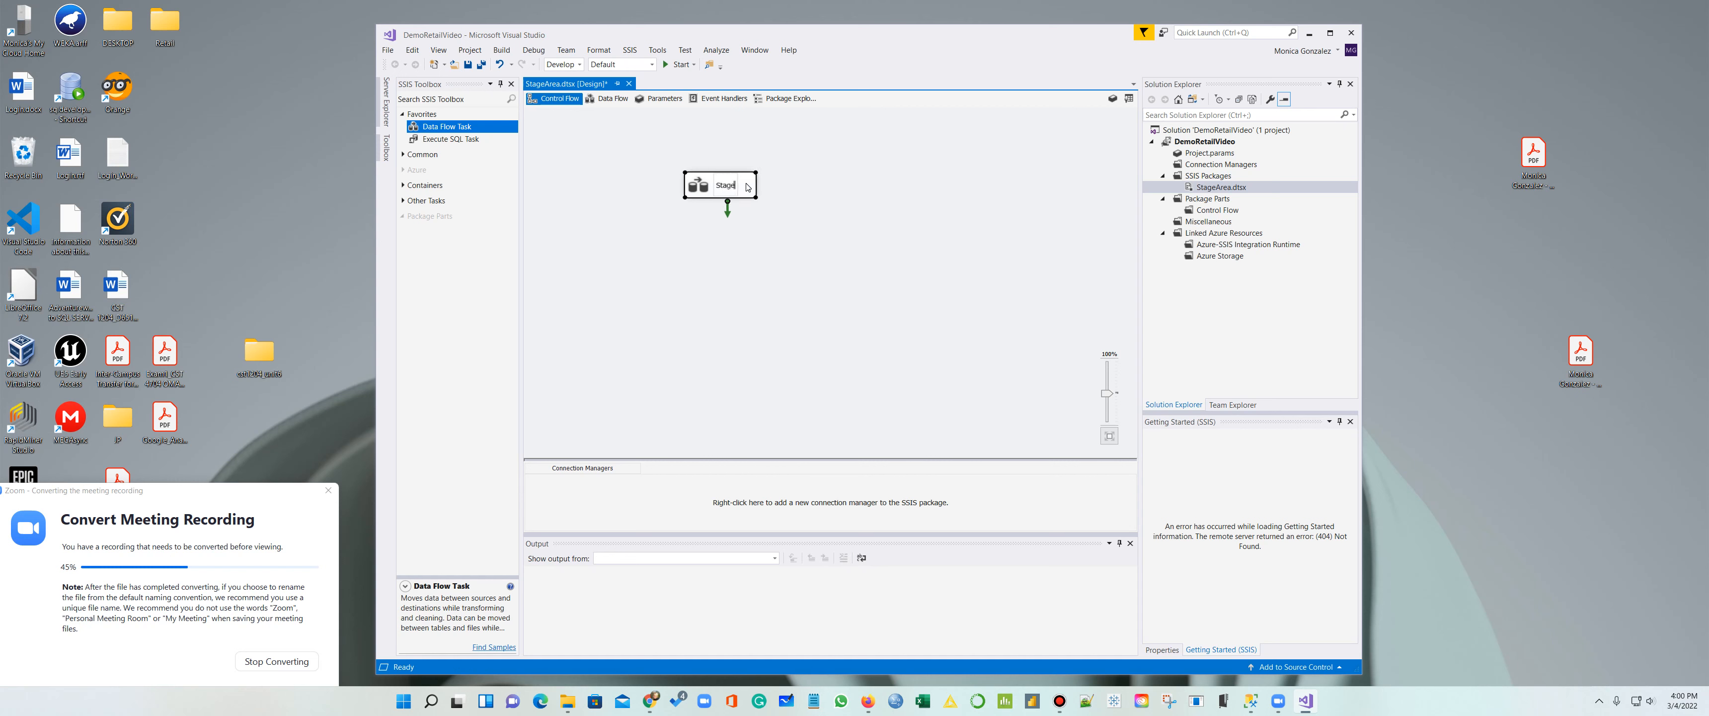
type("Area")
double_click(762, 186)
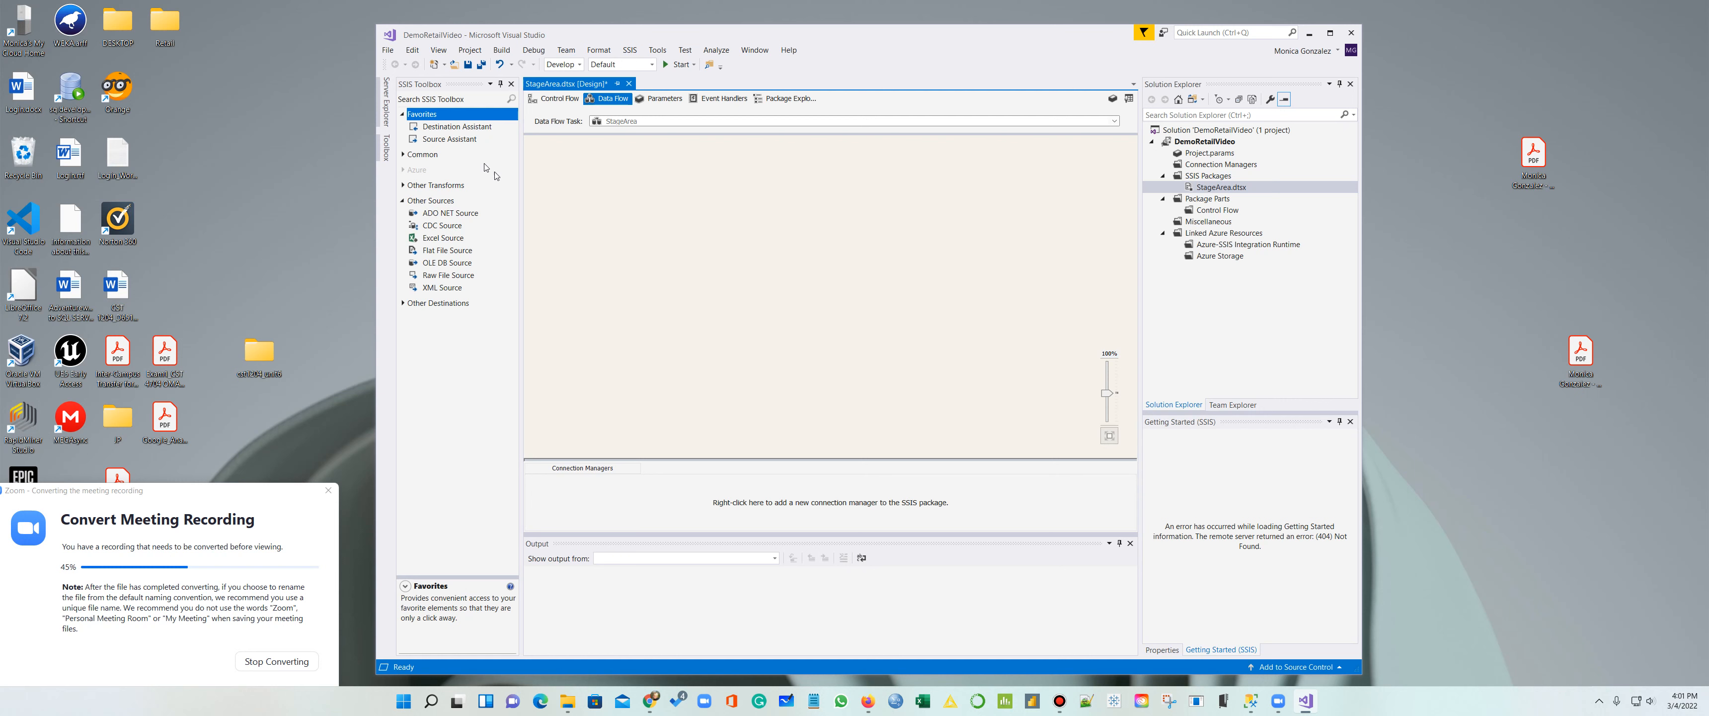
Step: Add a SQL Server source to the data flow with a new connection using the SQL Server Native Client 11.0 provider
left_click_drag(437, 142, 603, 190)
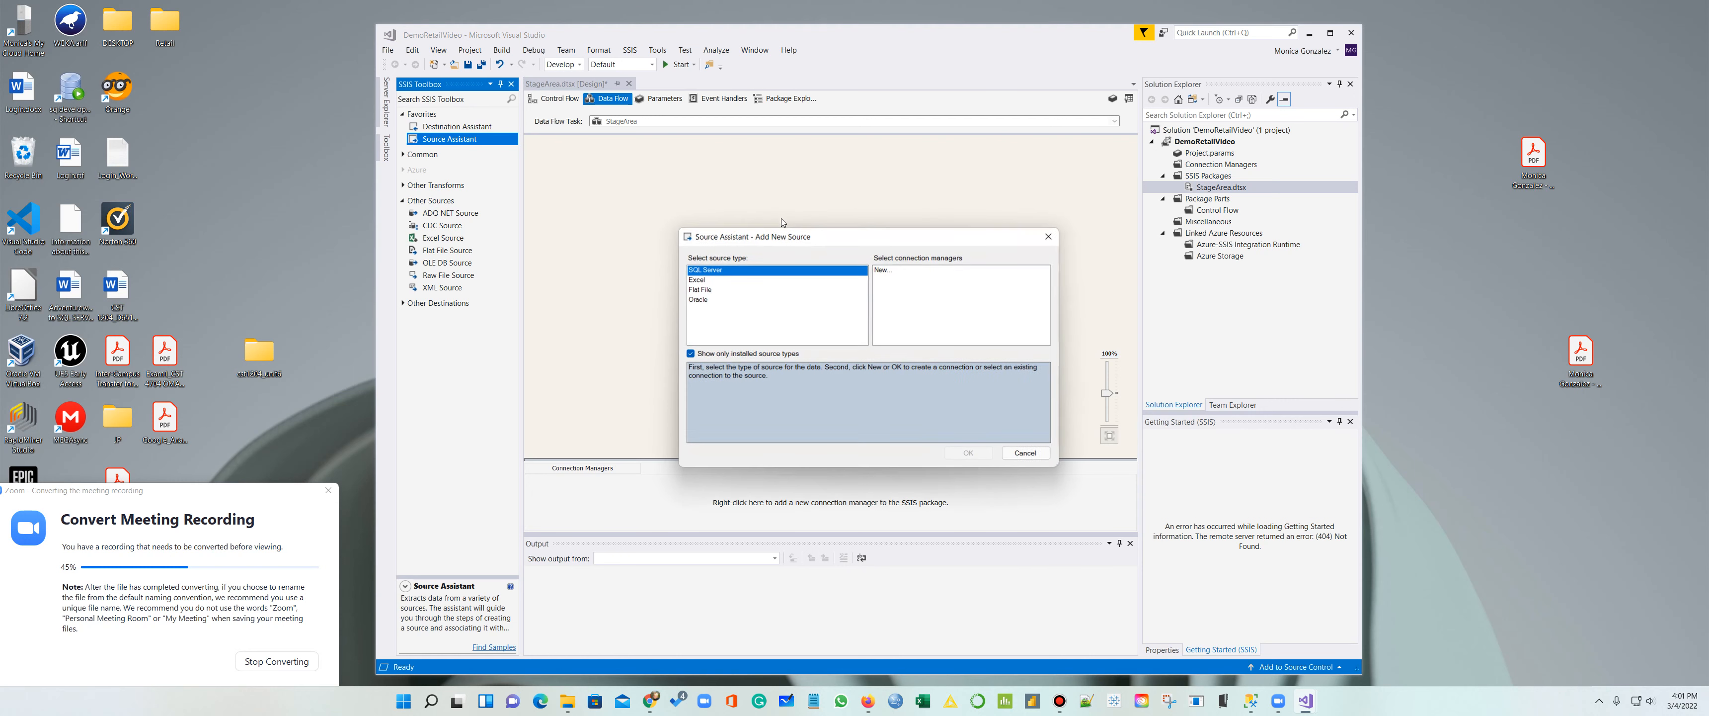
left_click(960, 454)
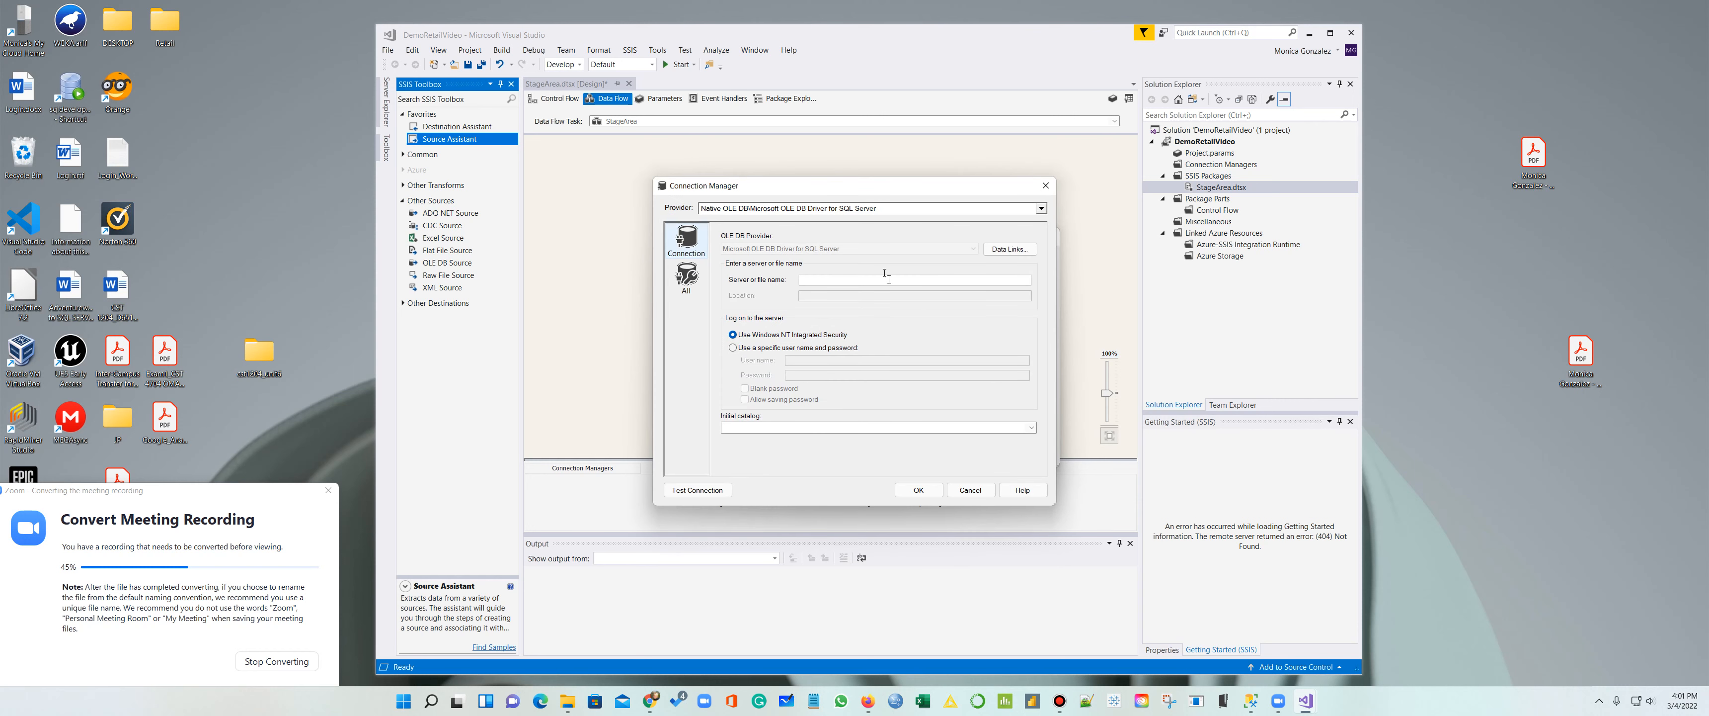
left_click(873, 209)
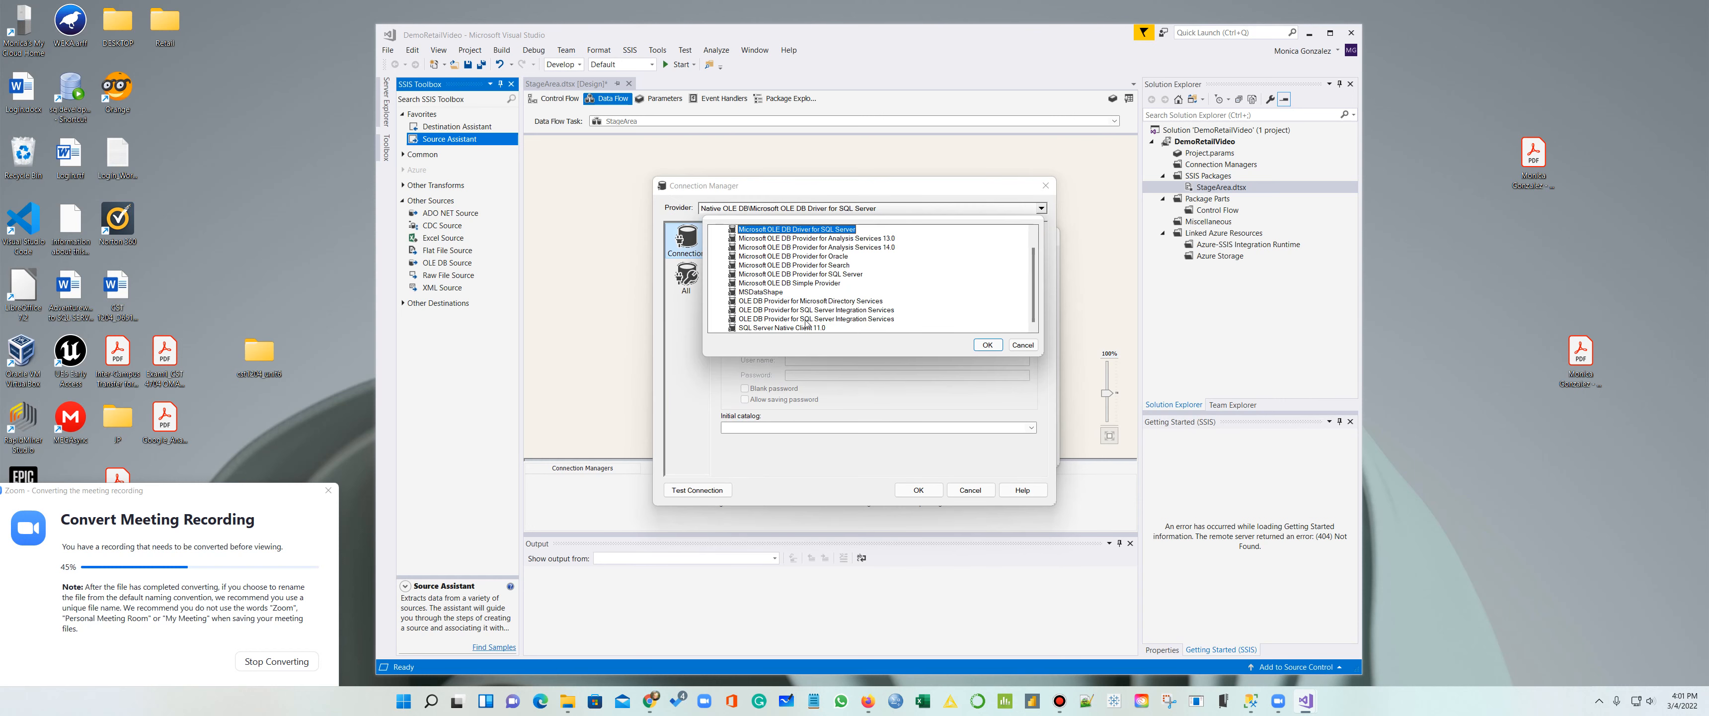
left_click(800, 328)
left_click(987, 344)
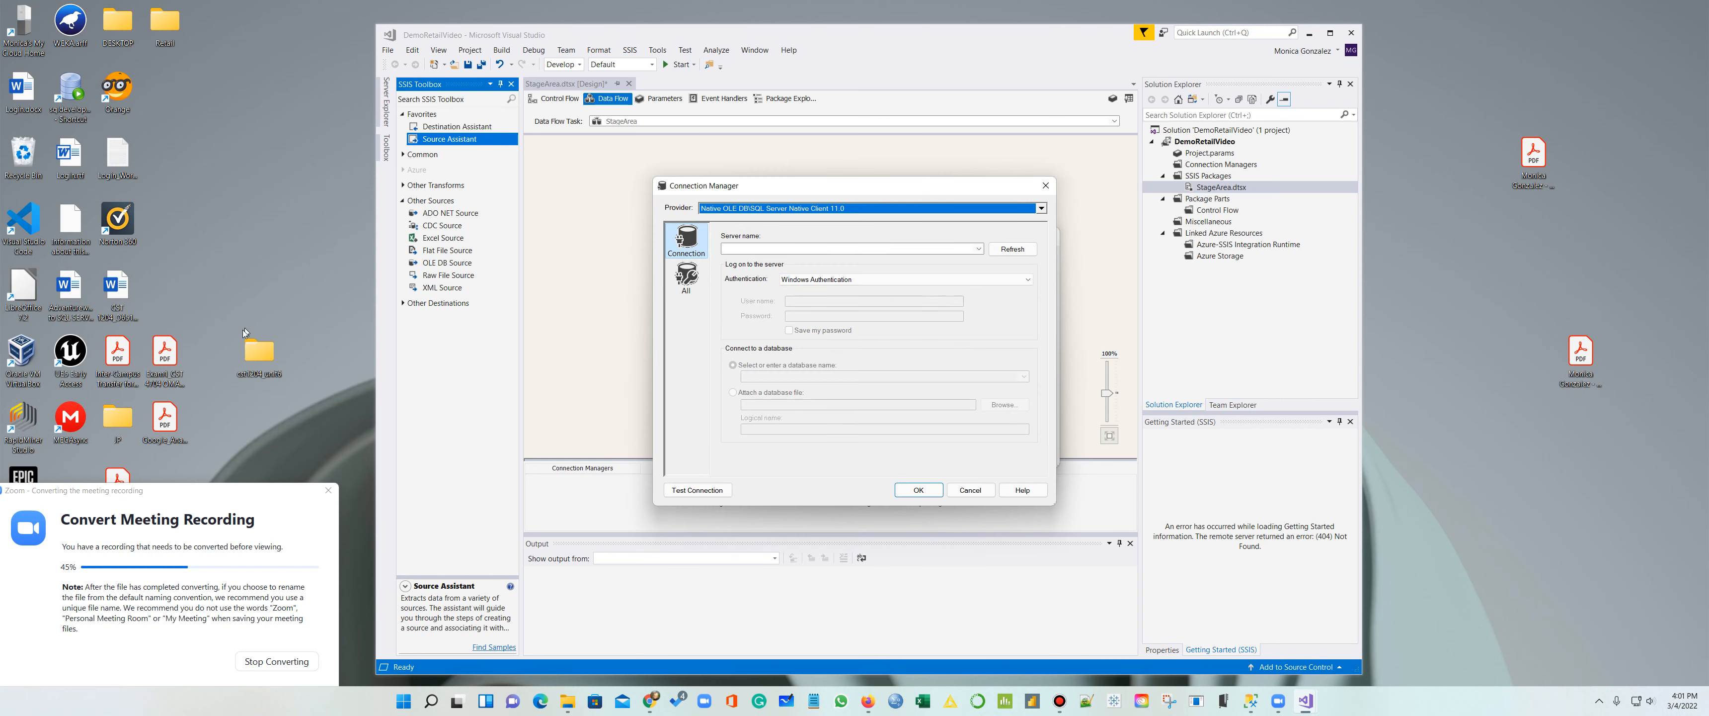
Step: Open notes.txt from the Retail\REtail folder in Notepad and place its shrunken window beside the Connection Manager dialog
left_click(162, 30)
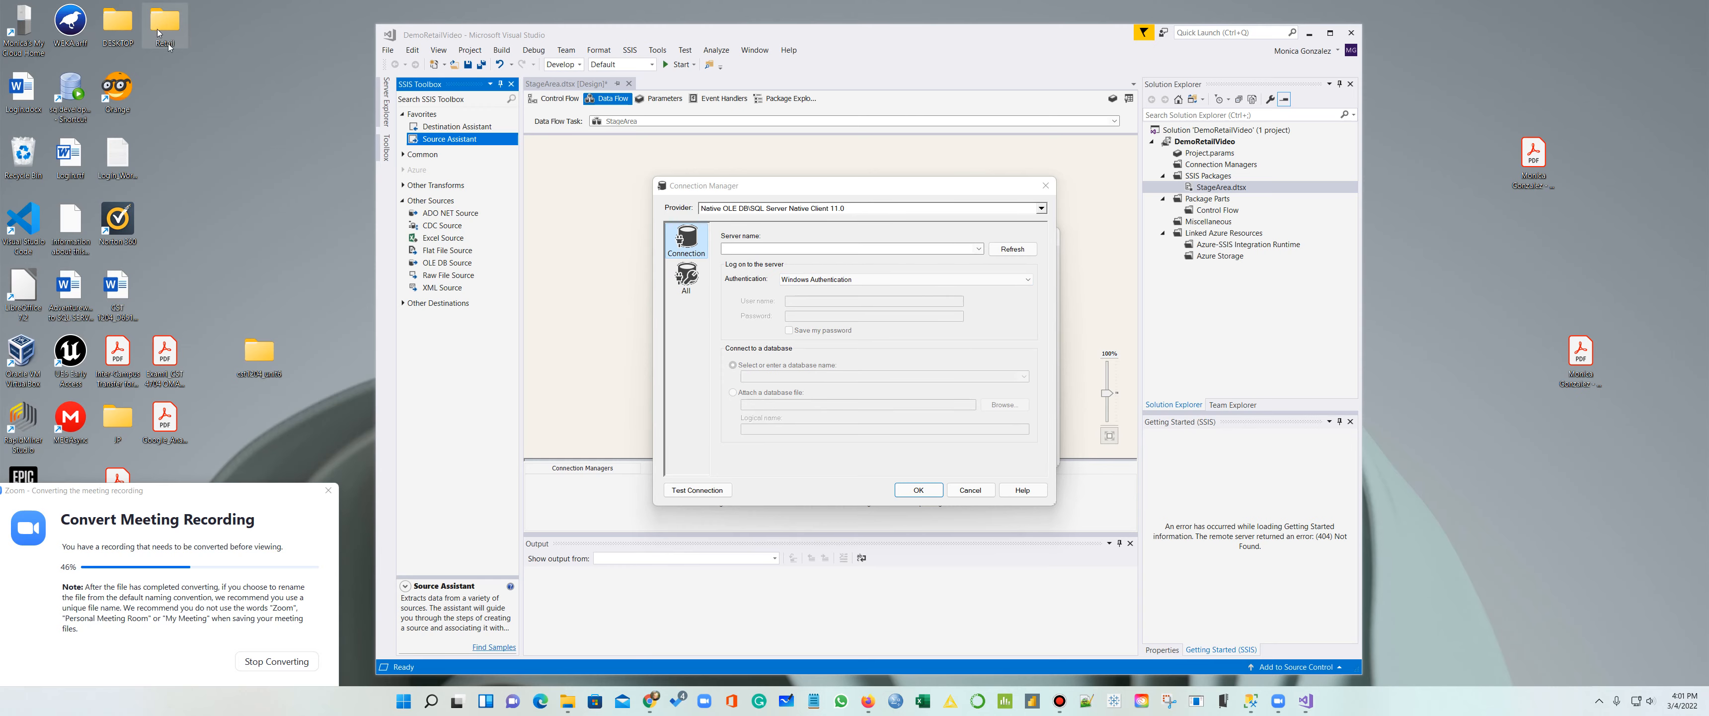
double_click(159, 33)
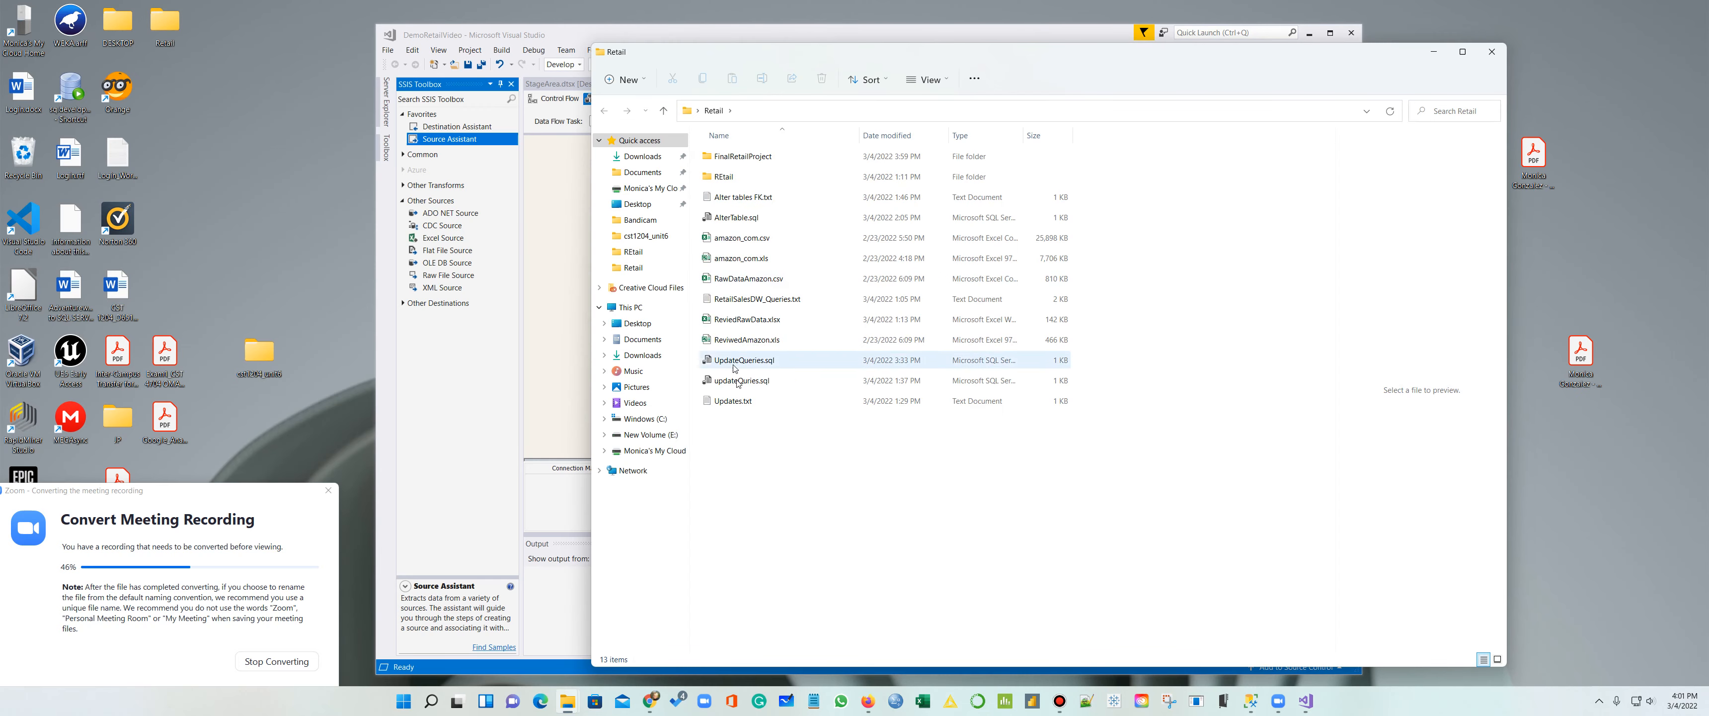
double_click(728, 176)
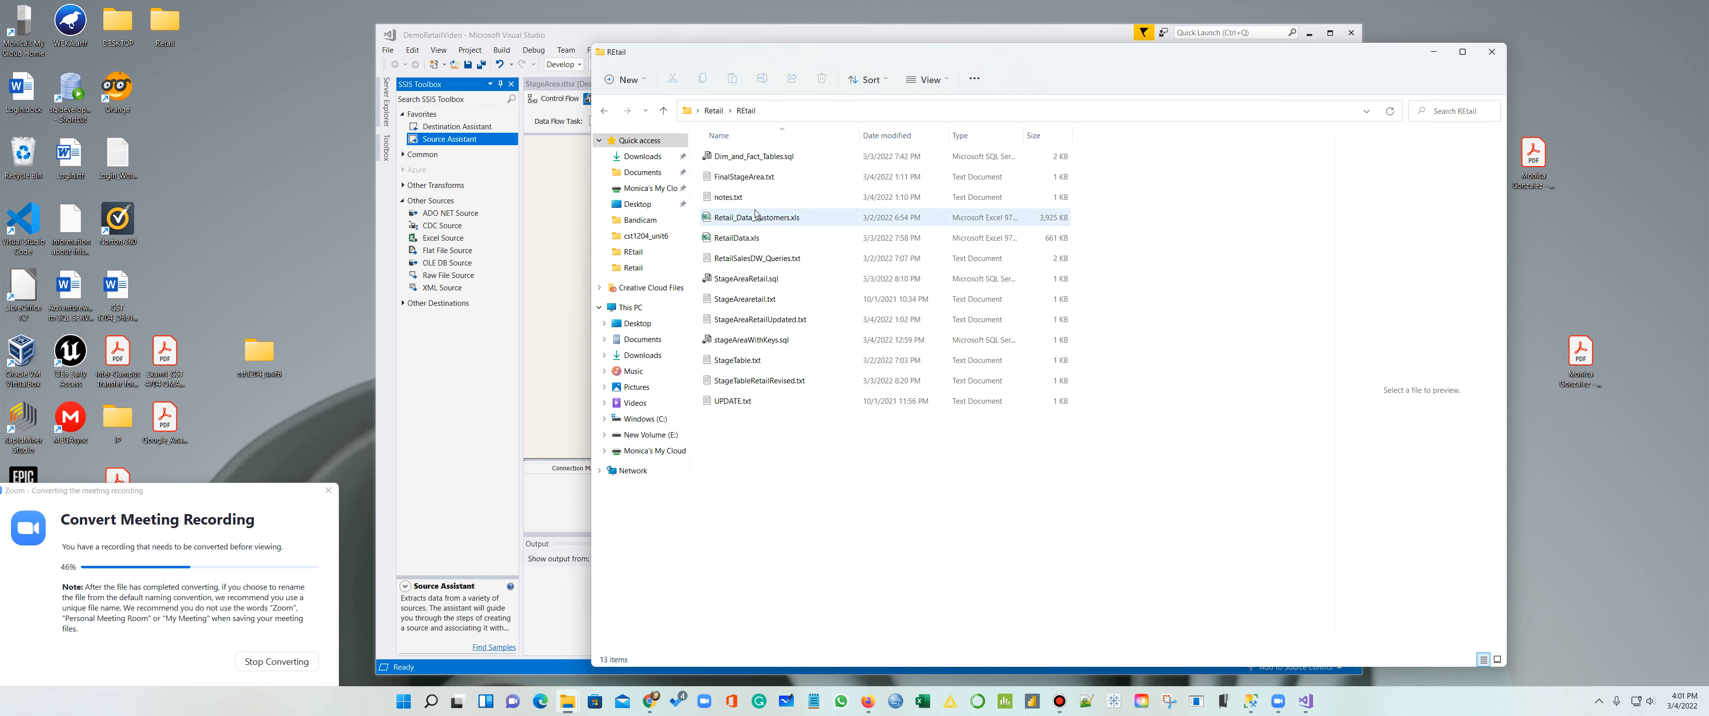
double_click(753, 199)
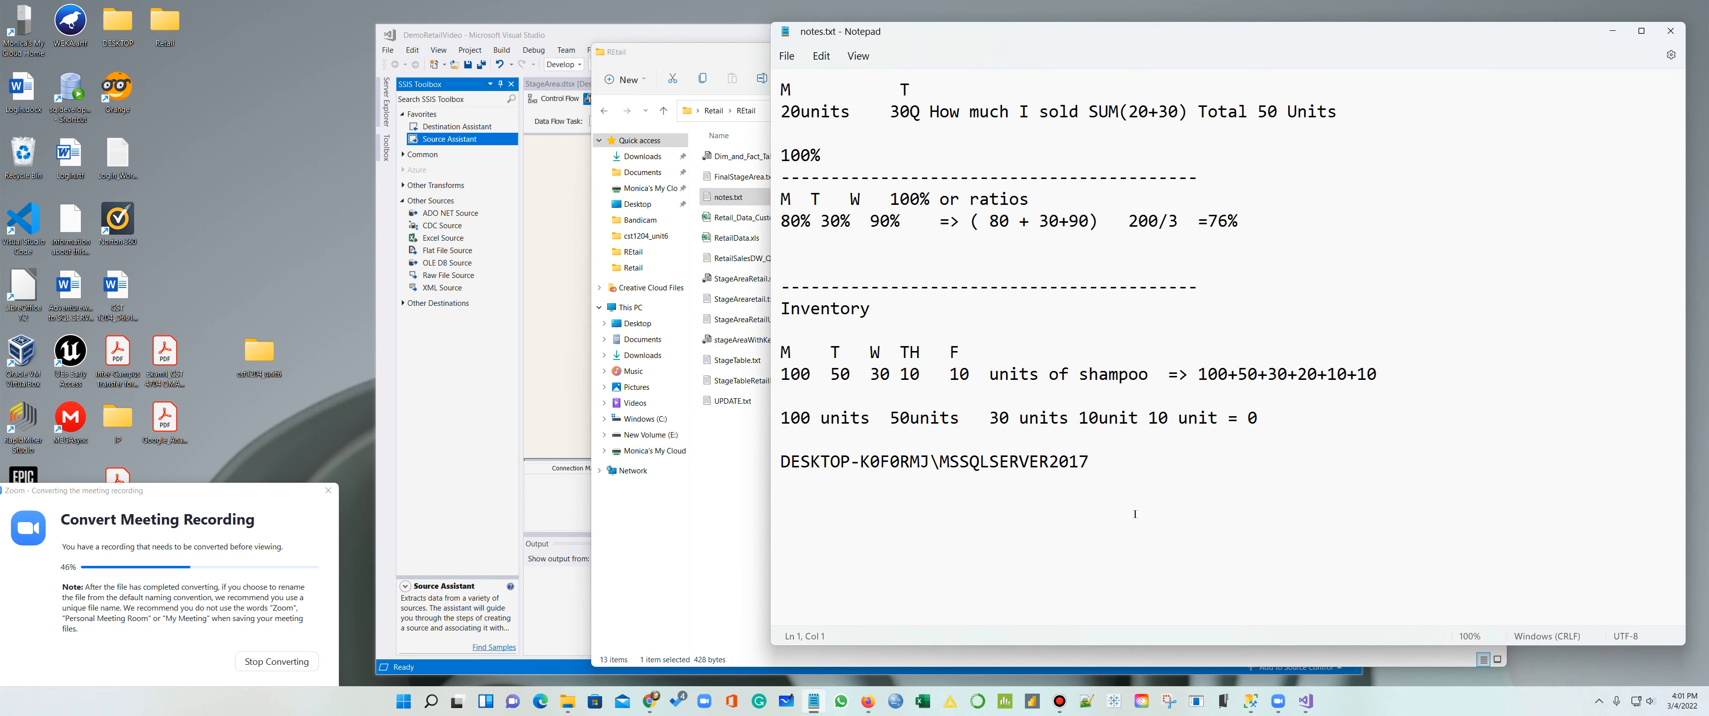
left_click_drag(1134, 514, 705, 433)
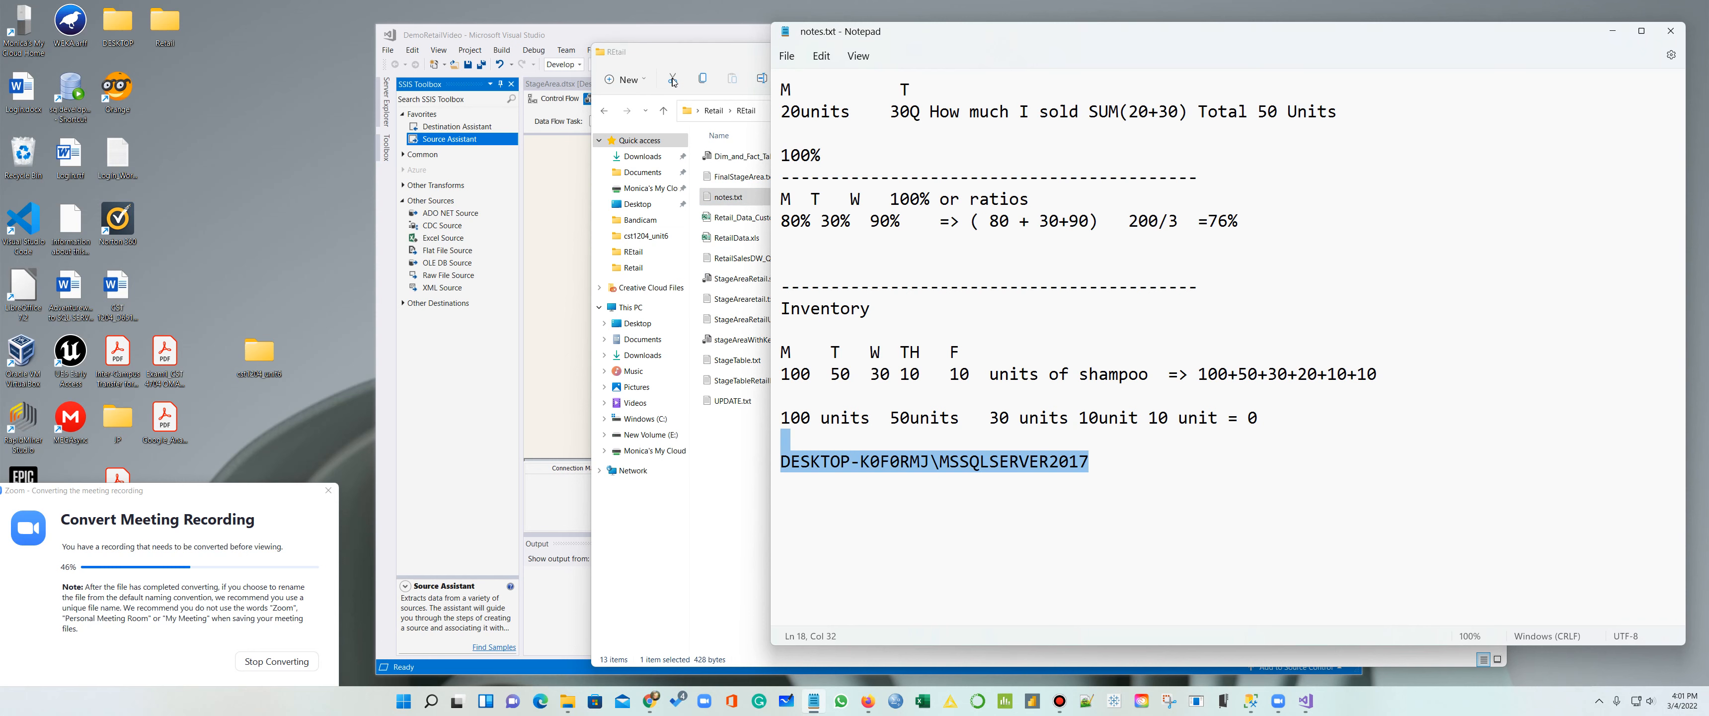
left_click_drag(941, 45, 218, 47)
left_click_drag(962, 647, 256, 376)
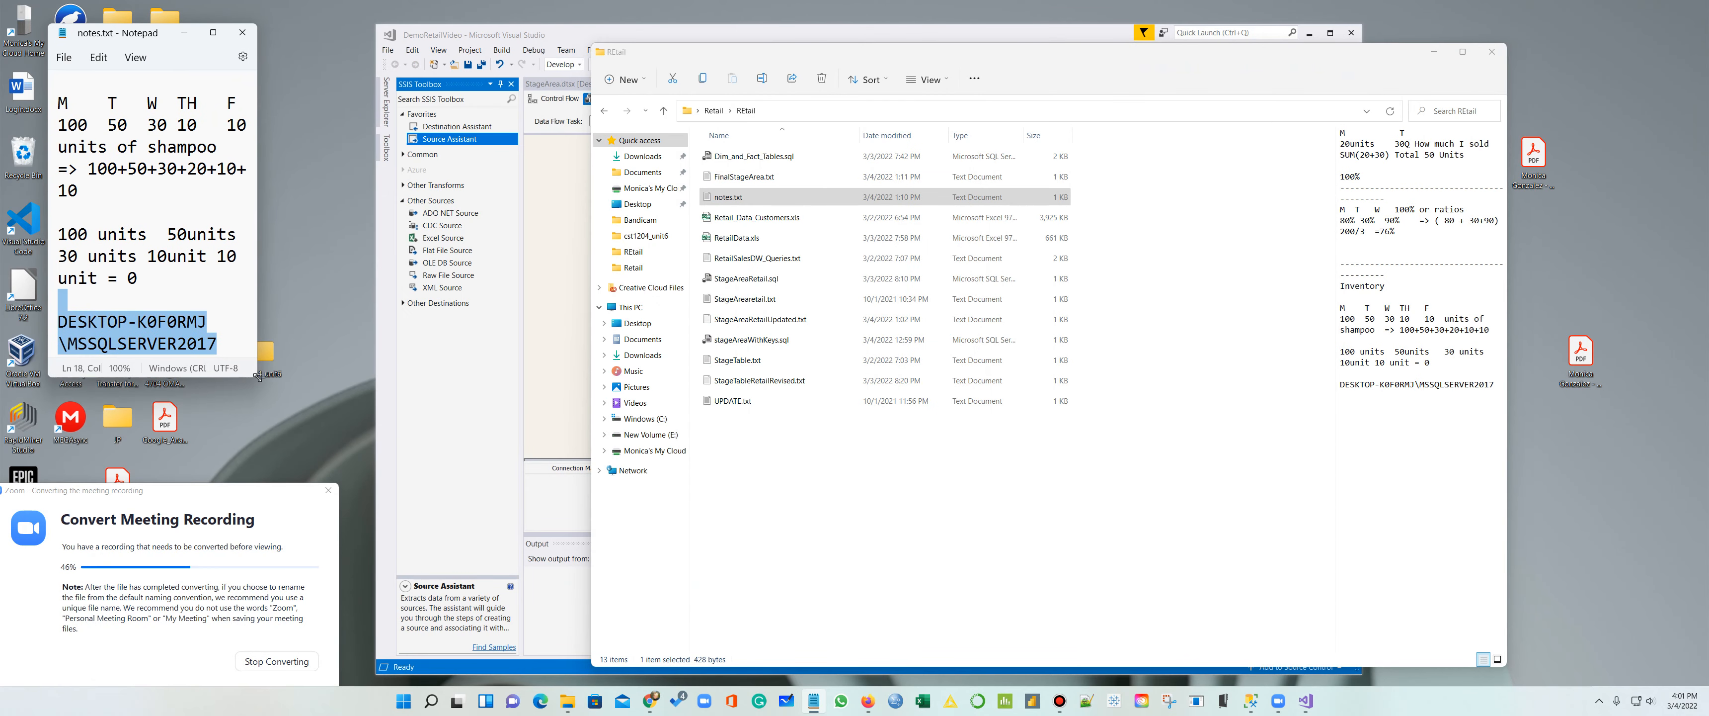
left_click(1494, 52)
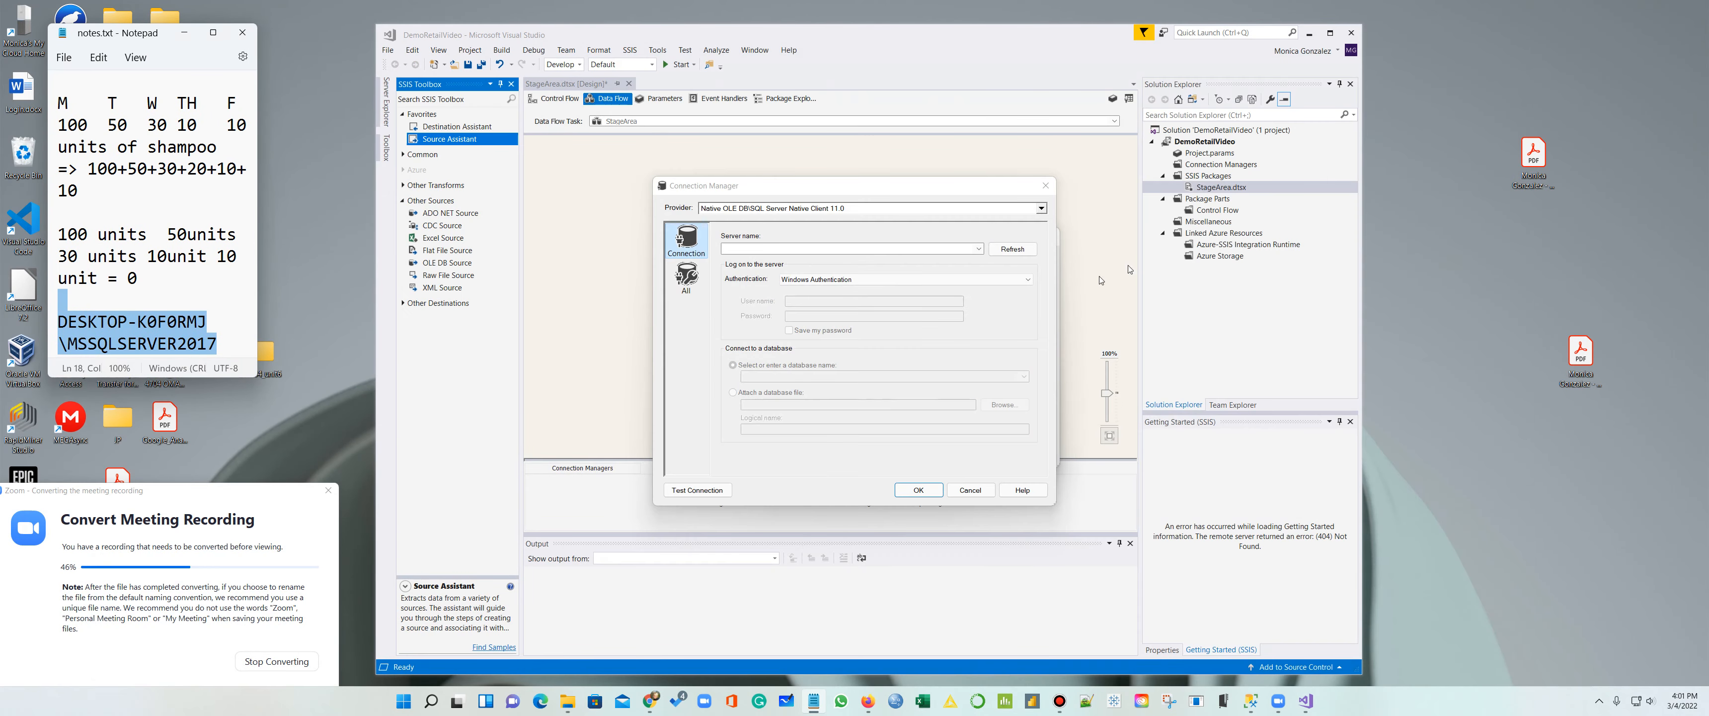
Step: Copy DESKTOP-K0F0RMJ\MSSQLSERVER2017 from notes.txt and enter it as the source connection's server name
left_click(863, 247)
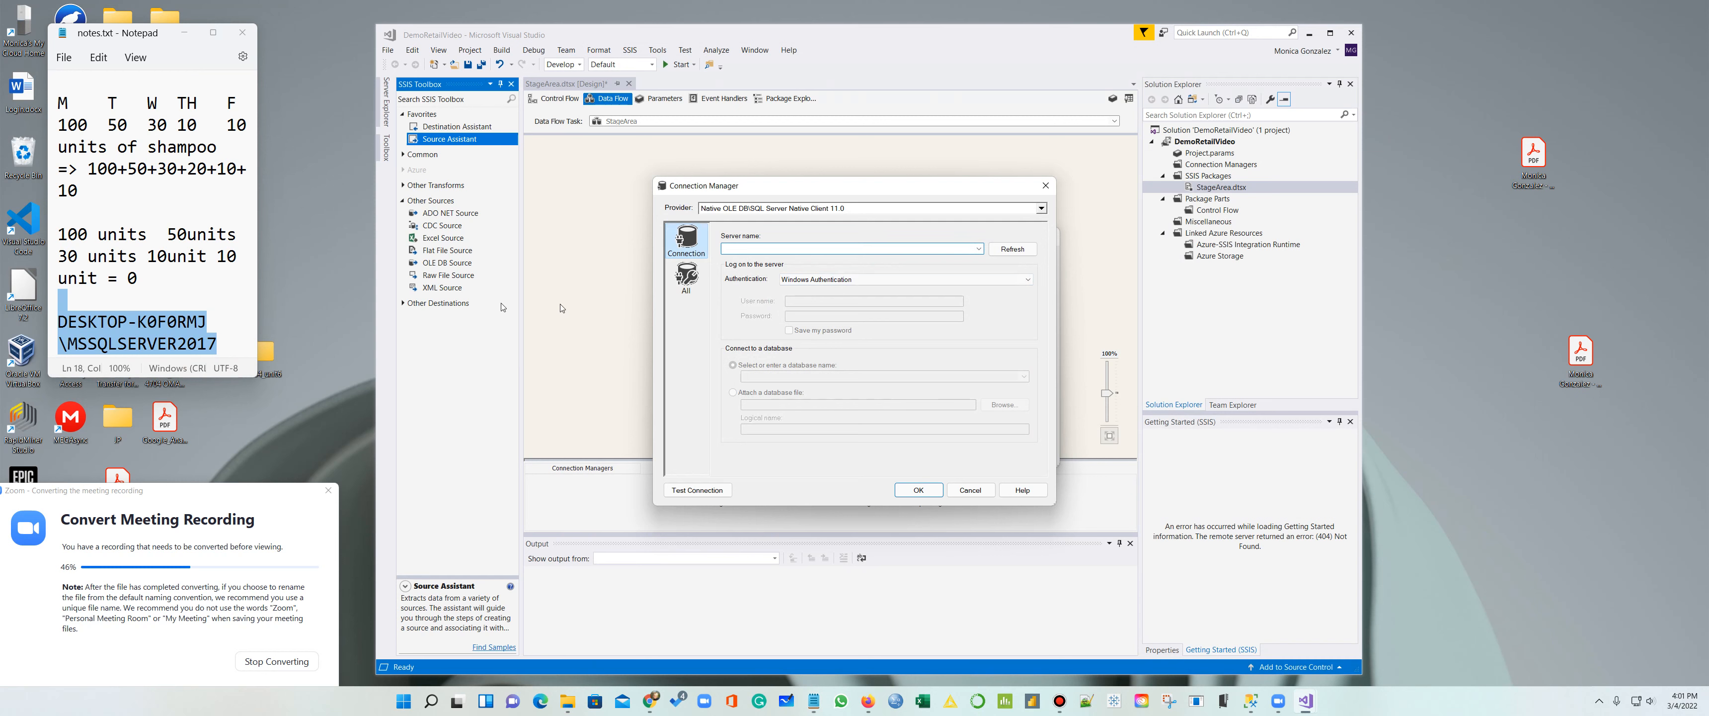
left_click(218, 344)
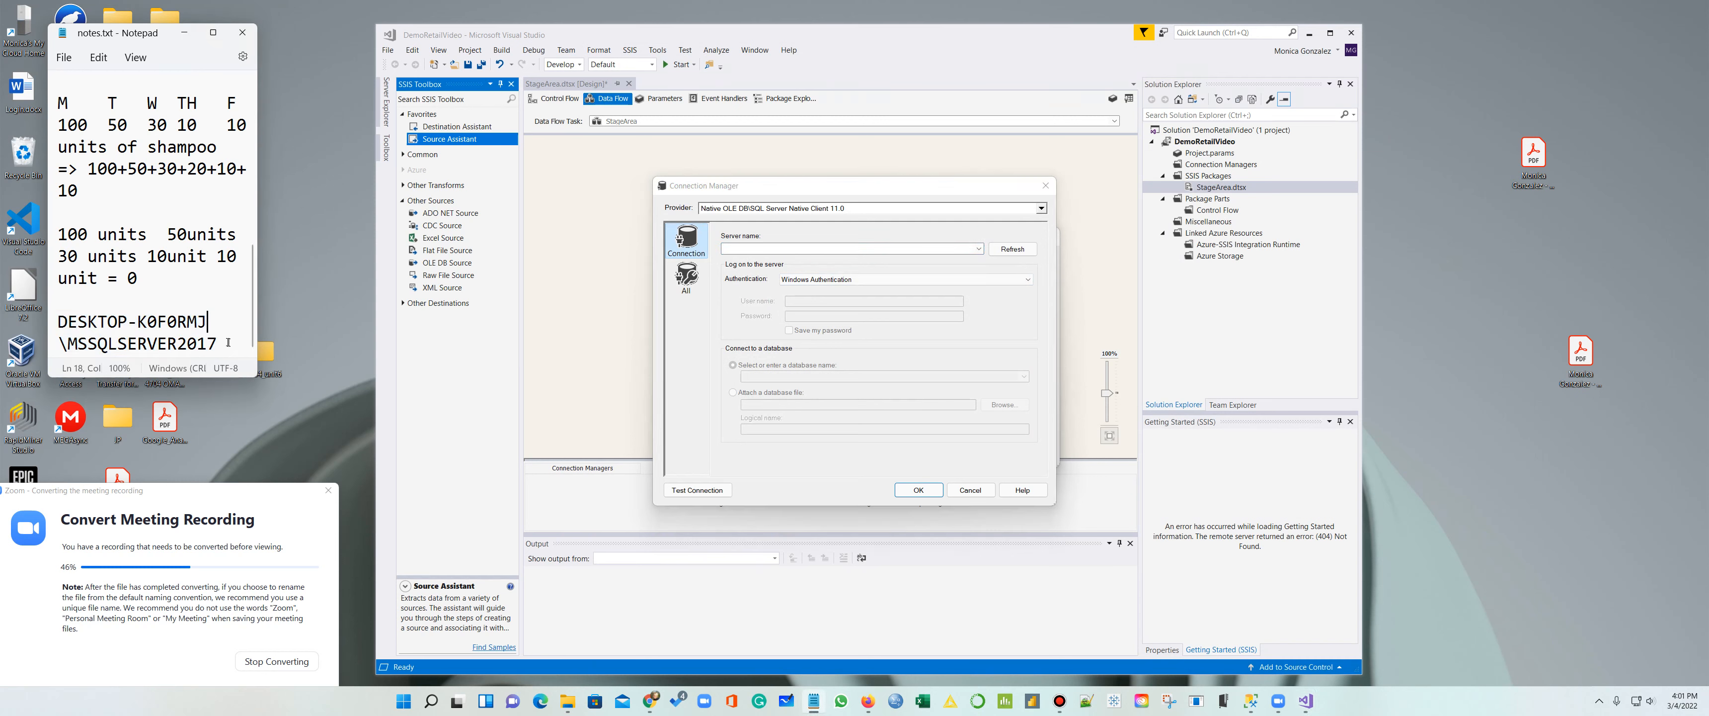
left_click_drag(218, 343, 58, 322)
key("ctrl+c")
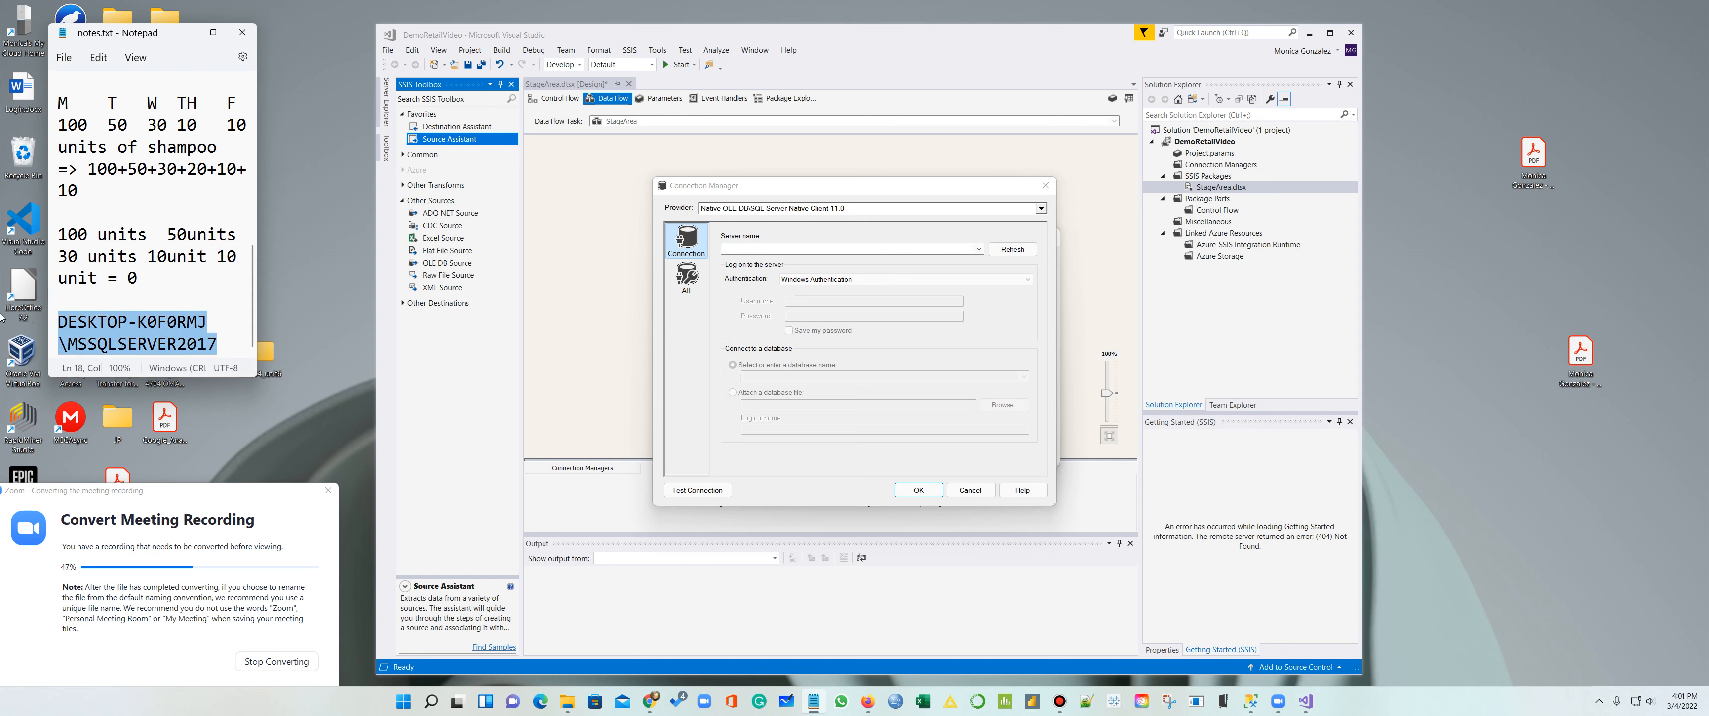
left_click(744, 248)
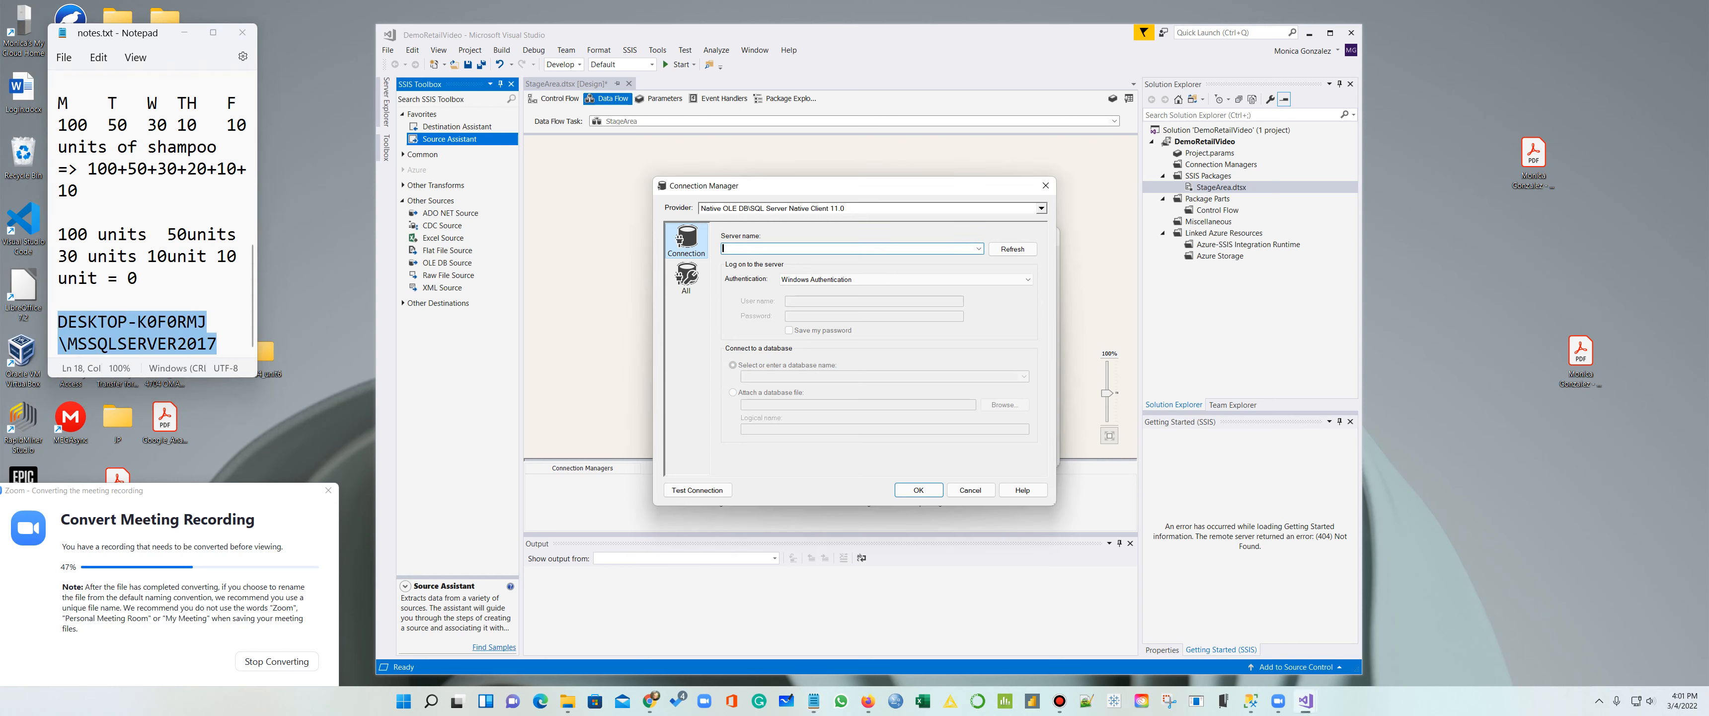
key("ctrl+v")
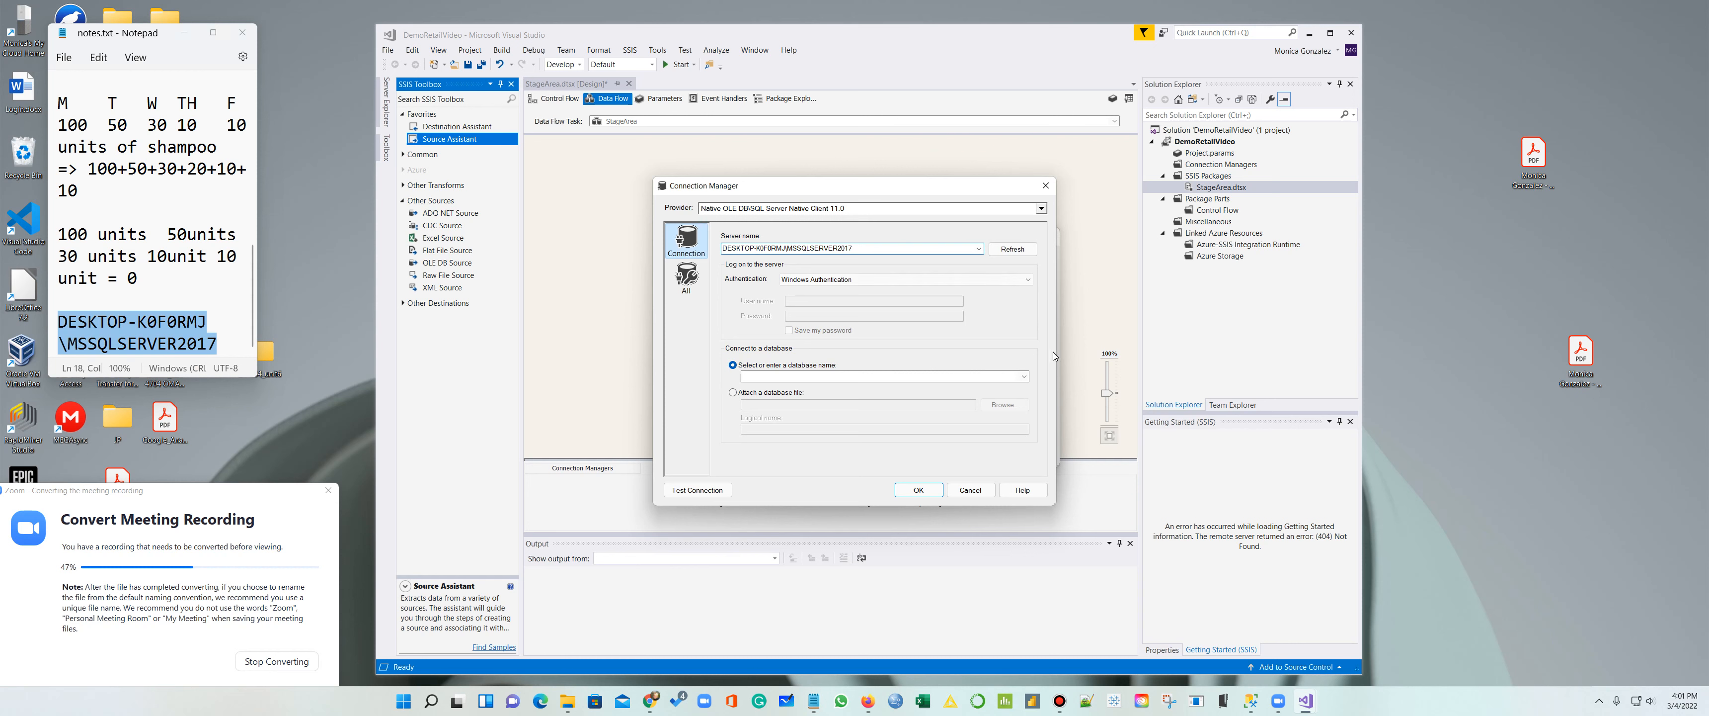
Step: Choose DemoRetailDW as the source connection's database and create the connection
left_click(1022, 376)
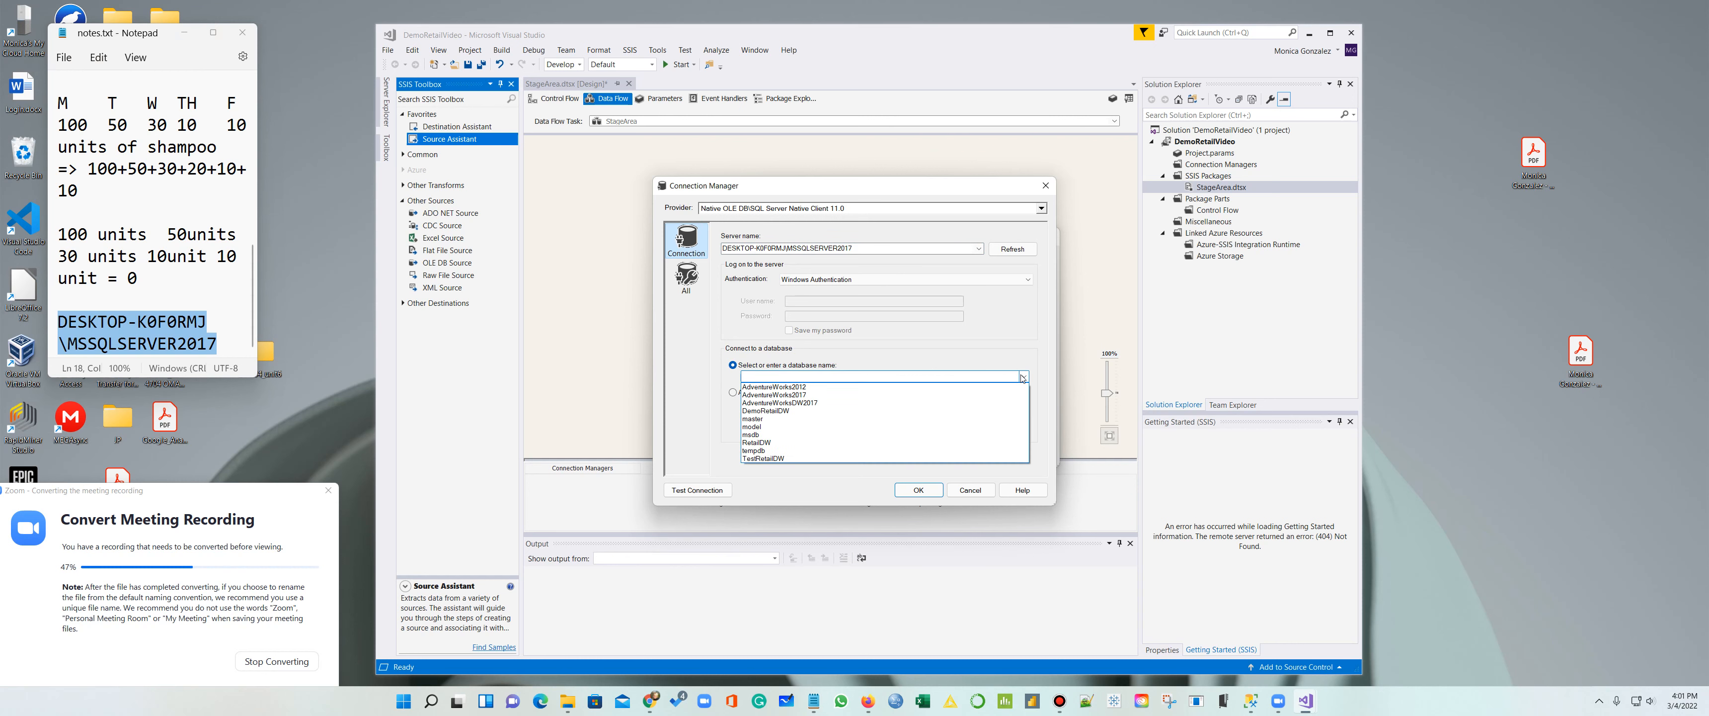
left_click(855, 410)
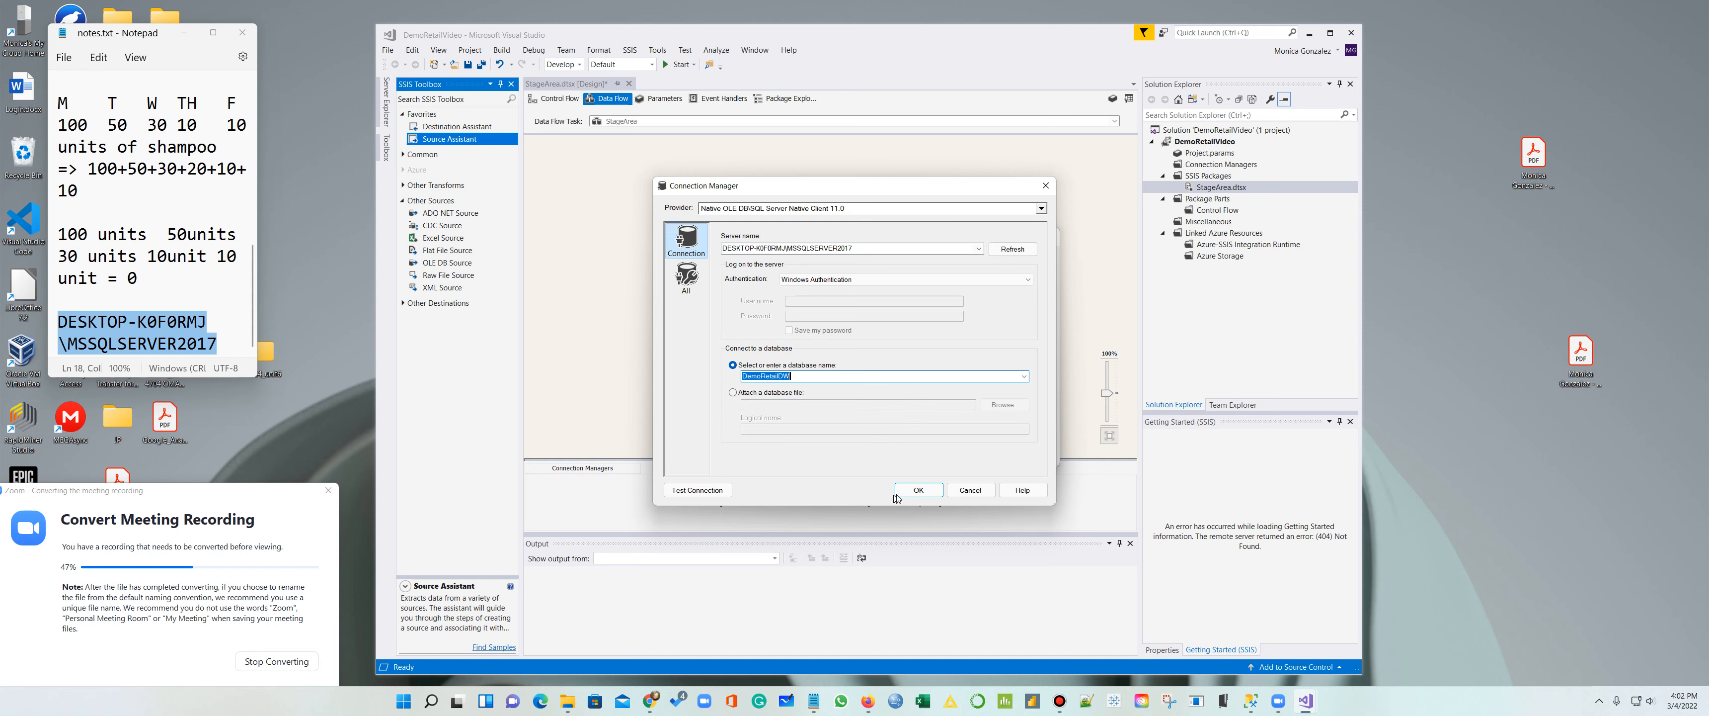
left_click(918, 489)
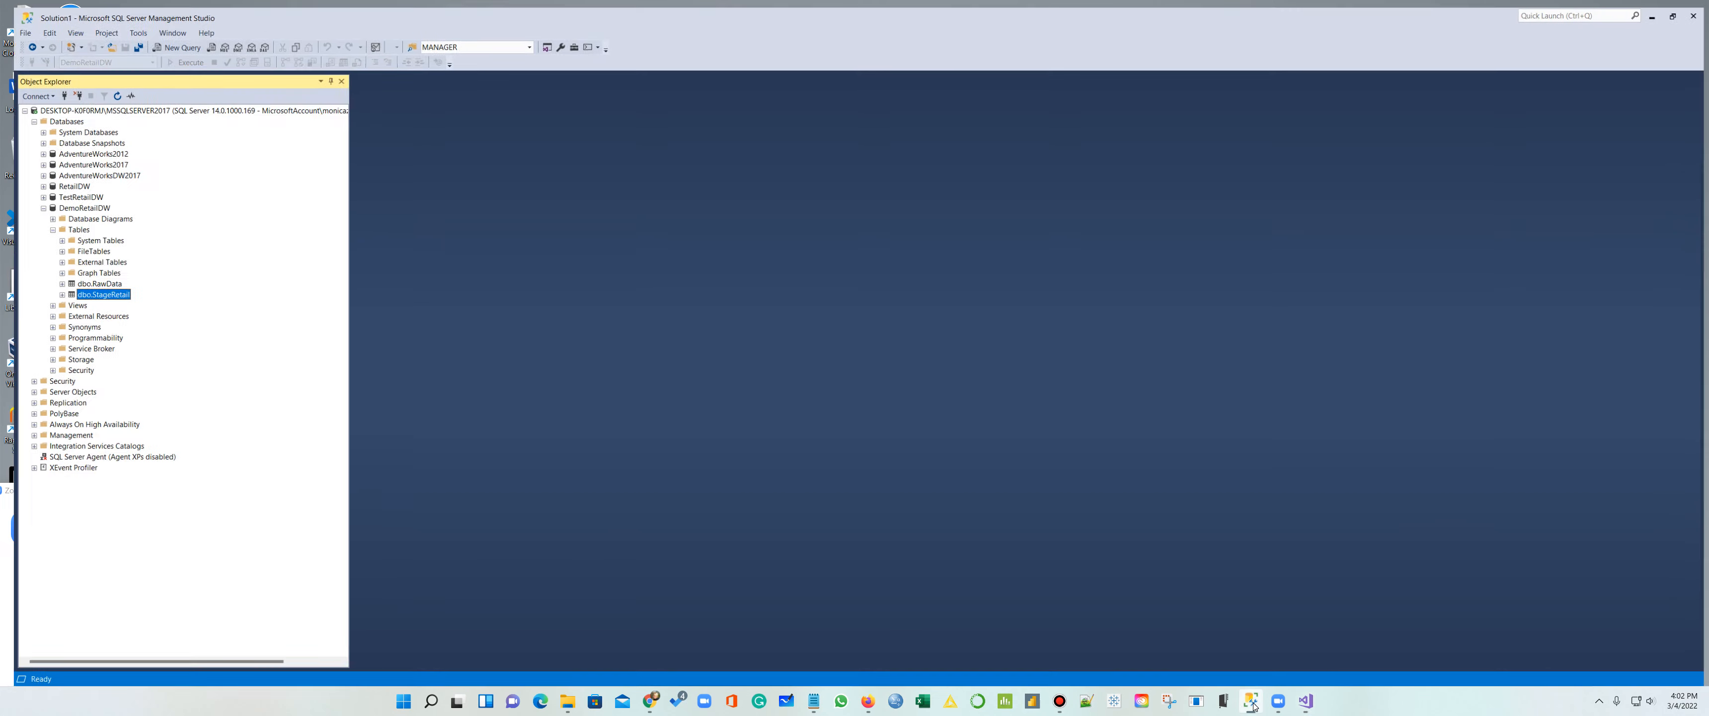
Step: Check the DemoRetailDW tables in SQL Server Management Studio and return to Visual Studio
left_click(1252, 704)
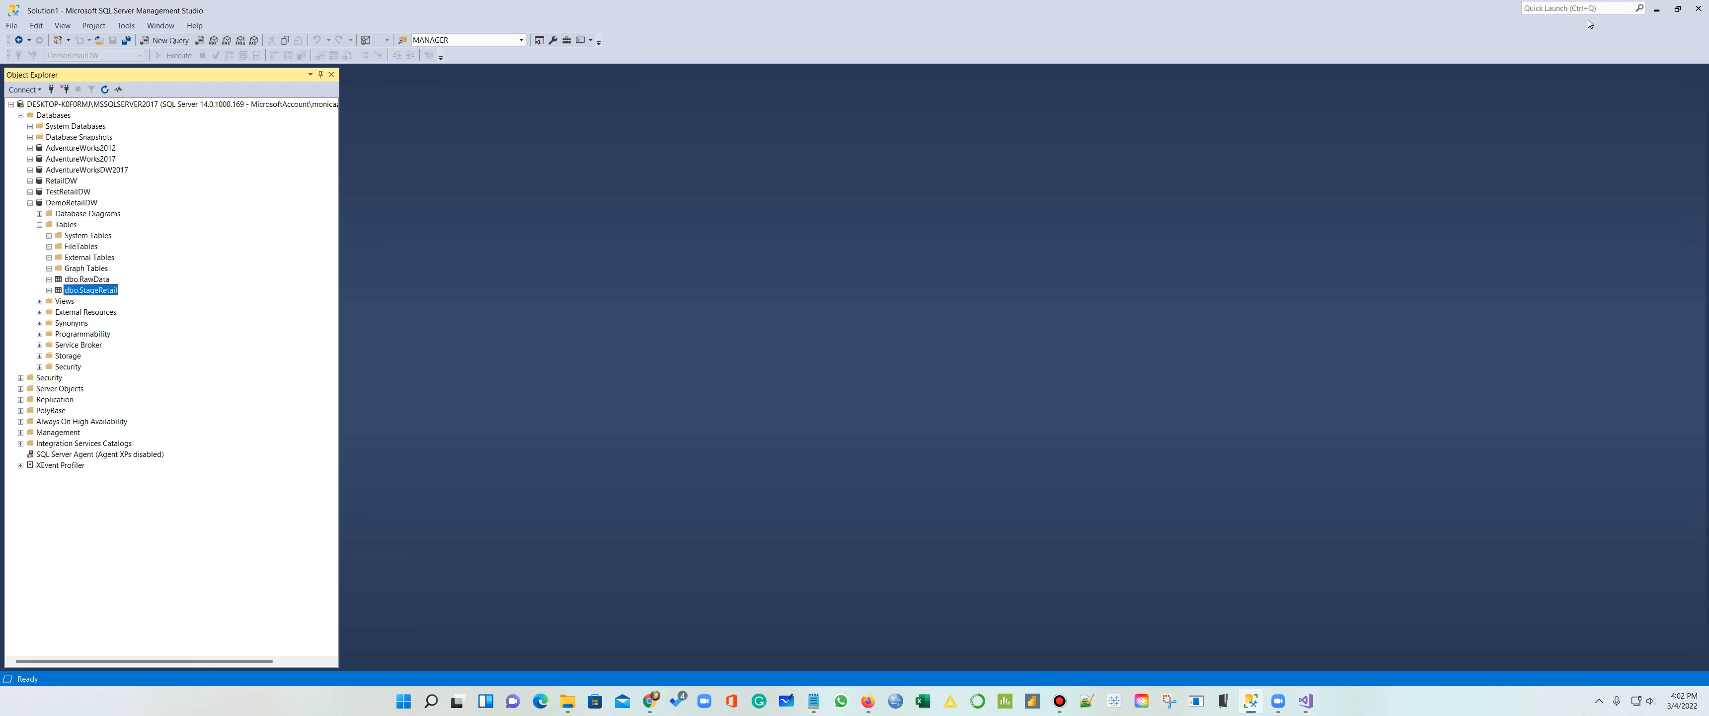
left_click(1657, 8)
left_click(908, 244)
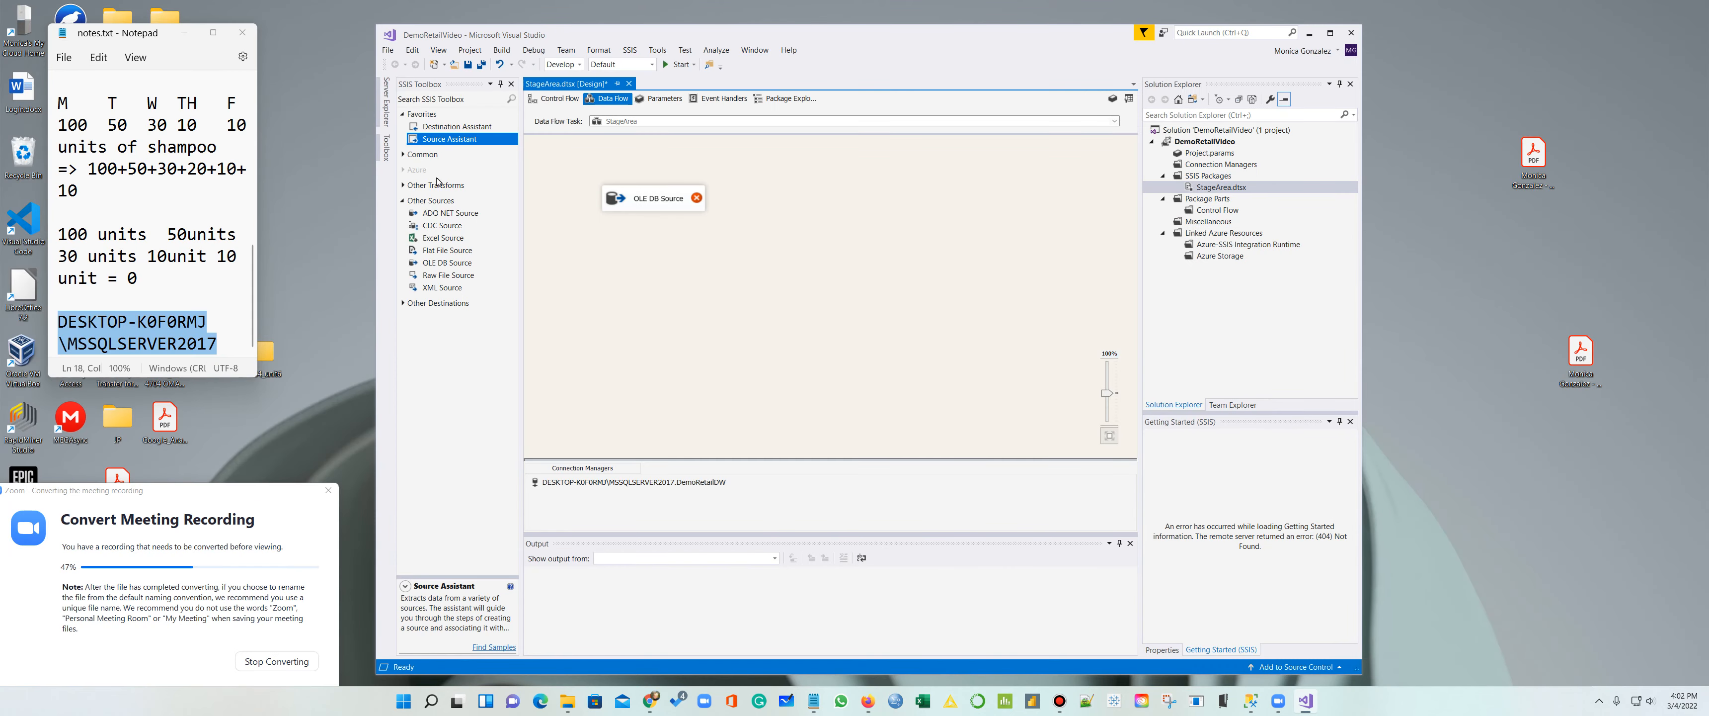
Step: Add a SQL Server destination to the data flow with a new connection using the SQL Server Native Client 11.0 provider
left_click_drag(436, 127, 621, 284)
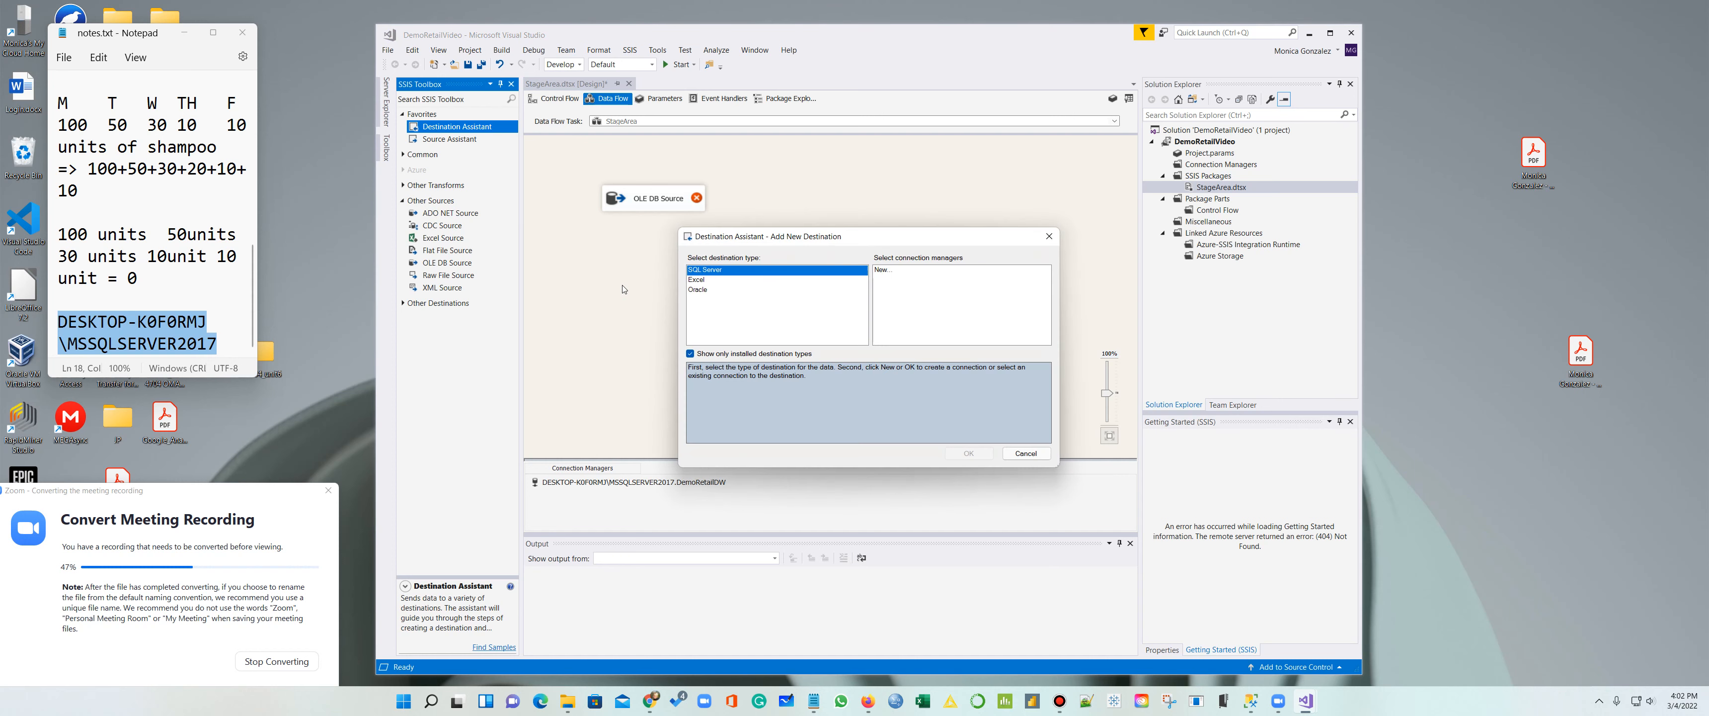
left_click(894, 273)
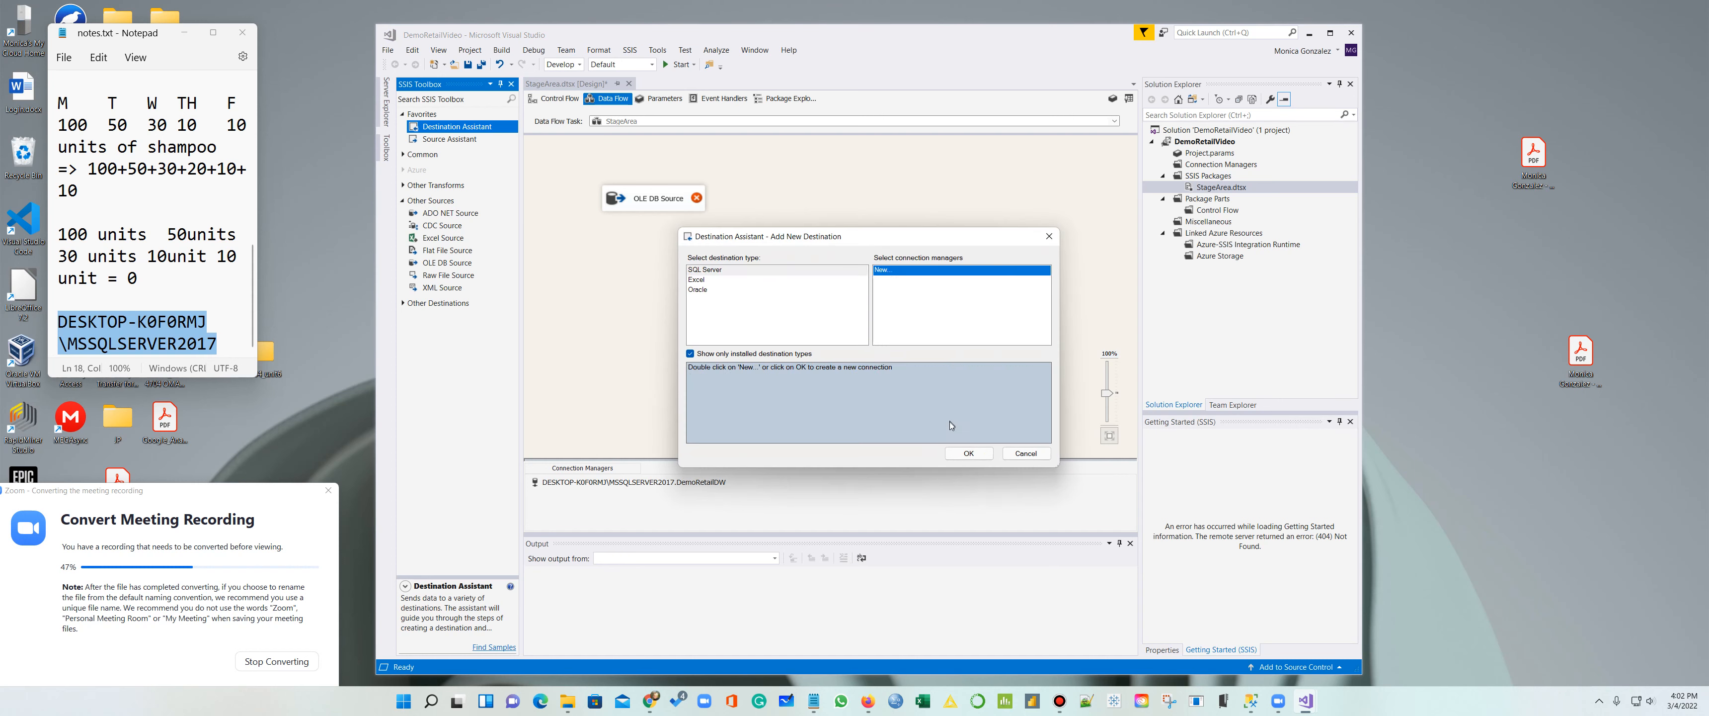
left_click(969, 452)
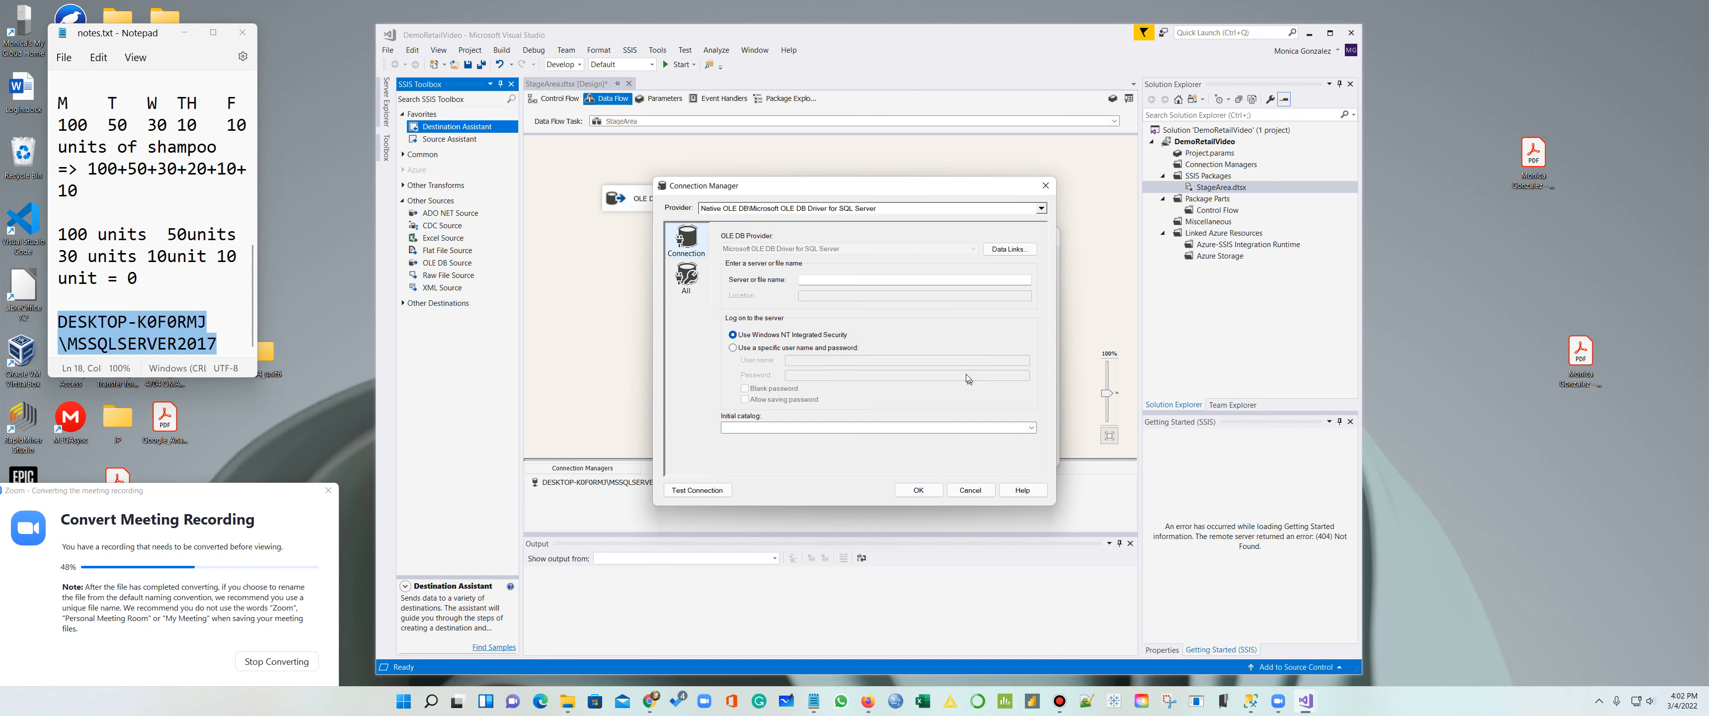
left_click(875, 210)
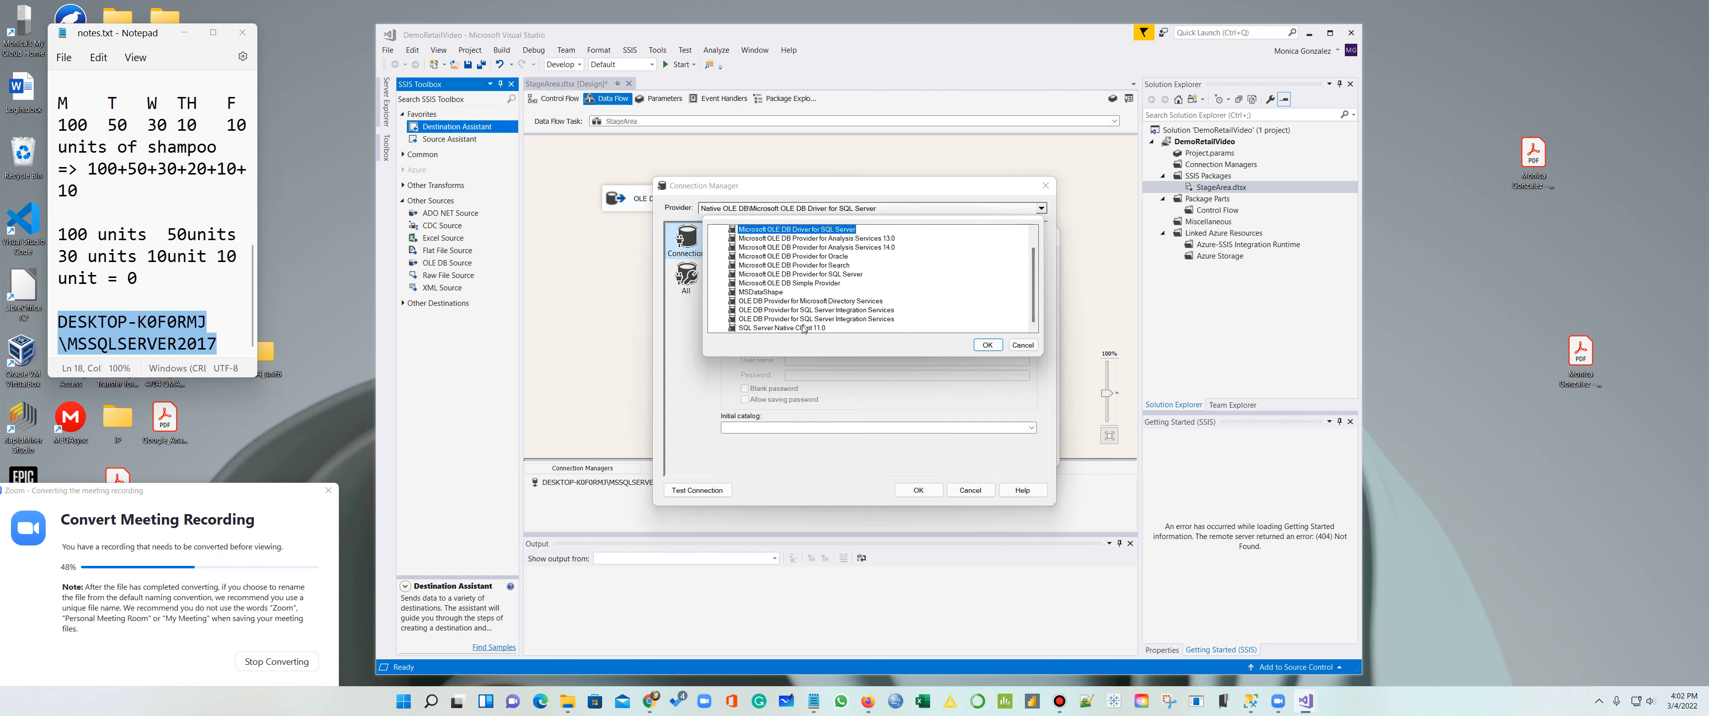
left_click(802, 328)
left_click(987, 346)
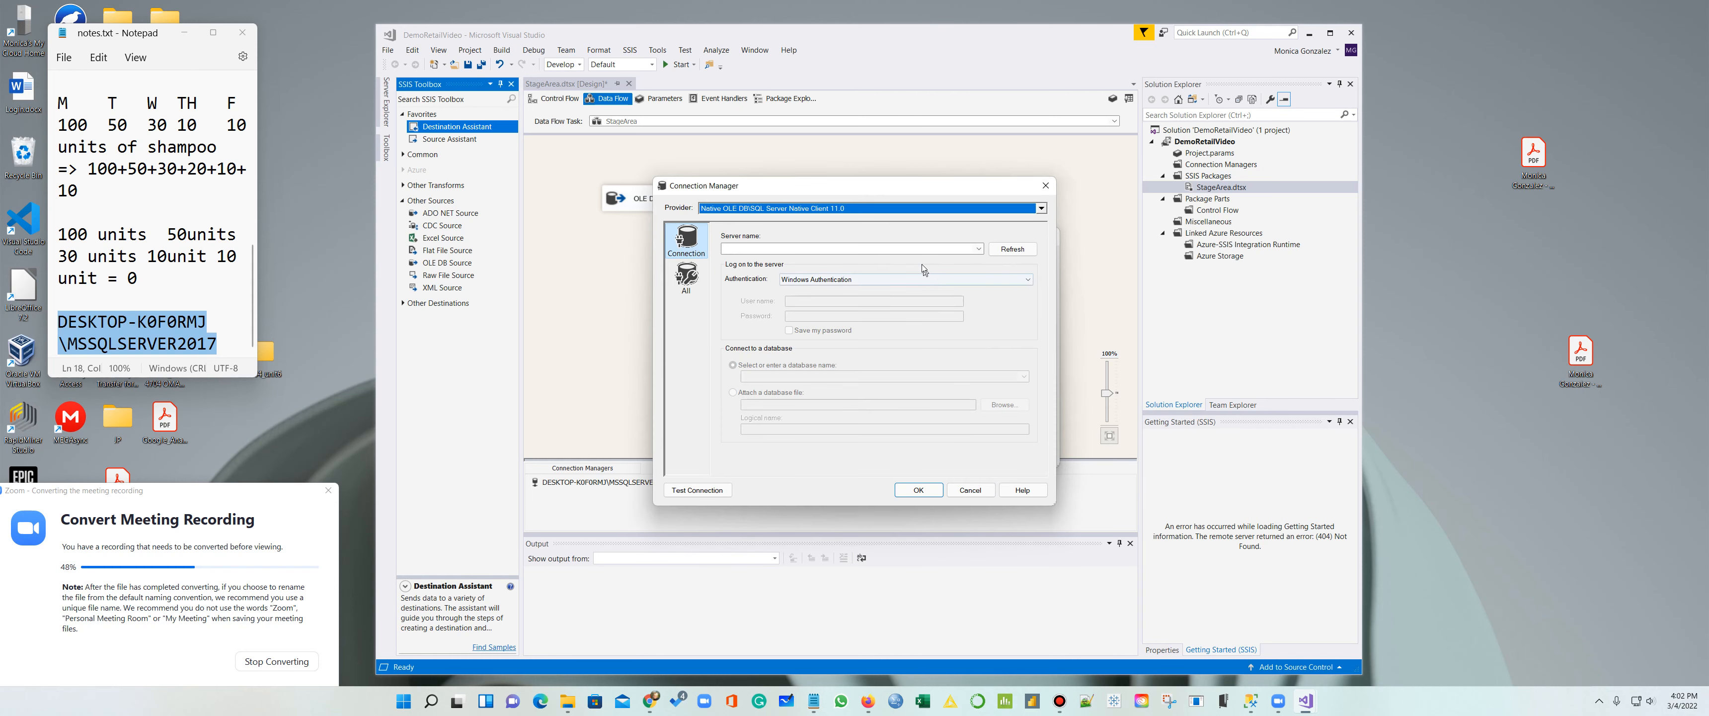
Step: Set the destination connection's server to DESKTOP-K0F0RMJ\MSSQLSERVER2017 and its database to DemoRetailDW, and create the connection
type("DESKTOP-K0F0RMJ\\MSSQLSERVER2017")
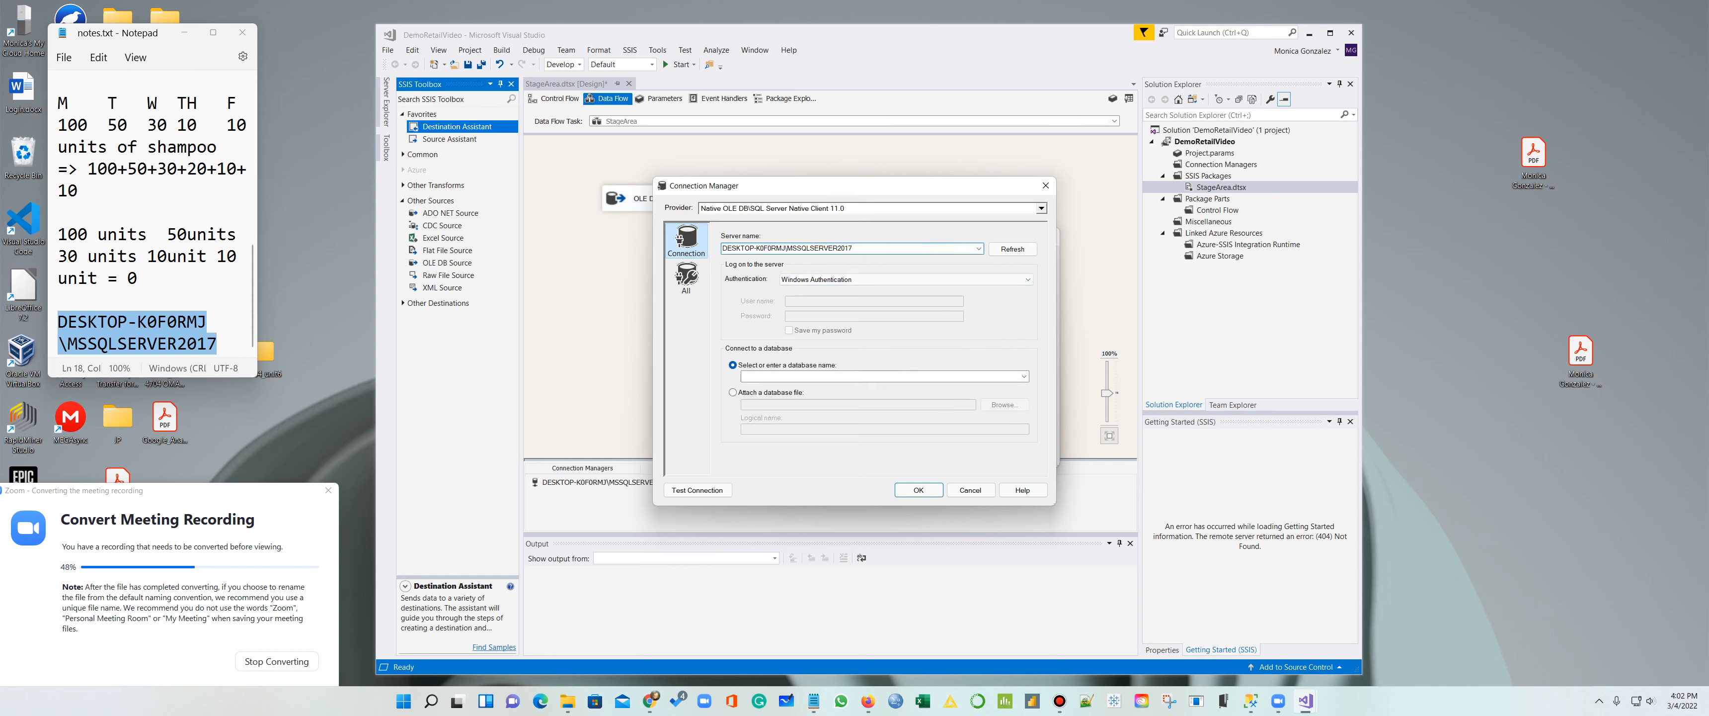
left_click(863, 376)
left_click(1024, 375)
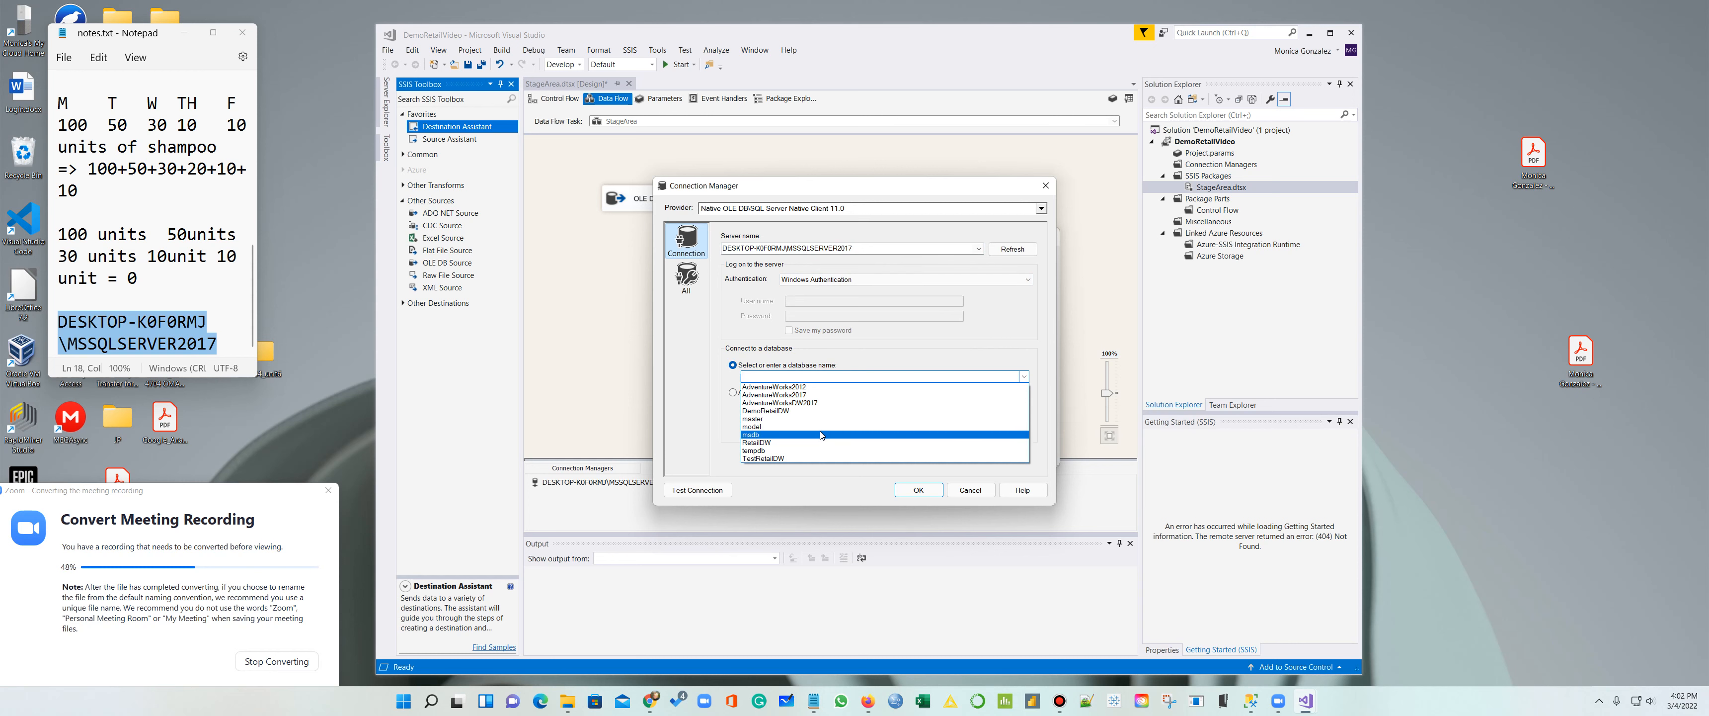
left_click(797, 410)
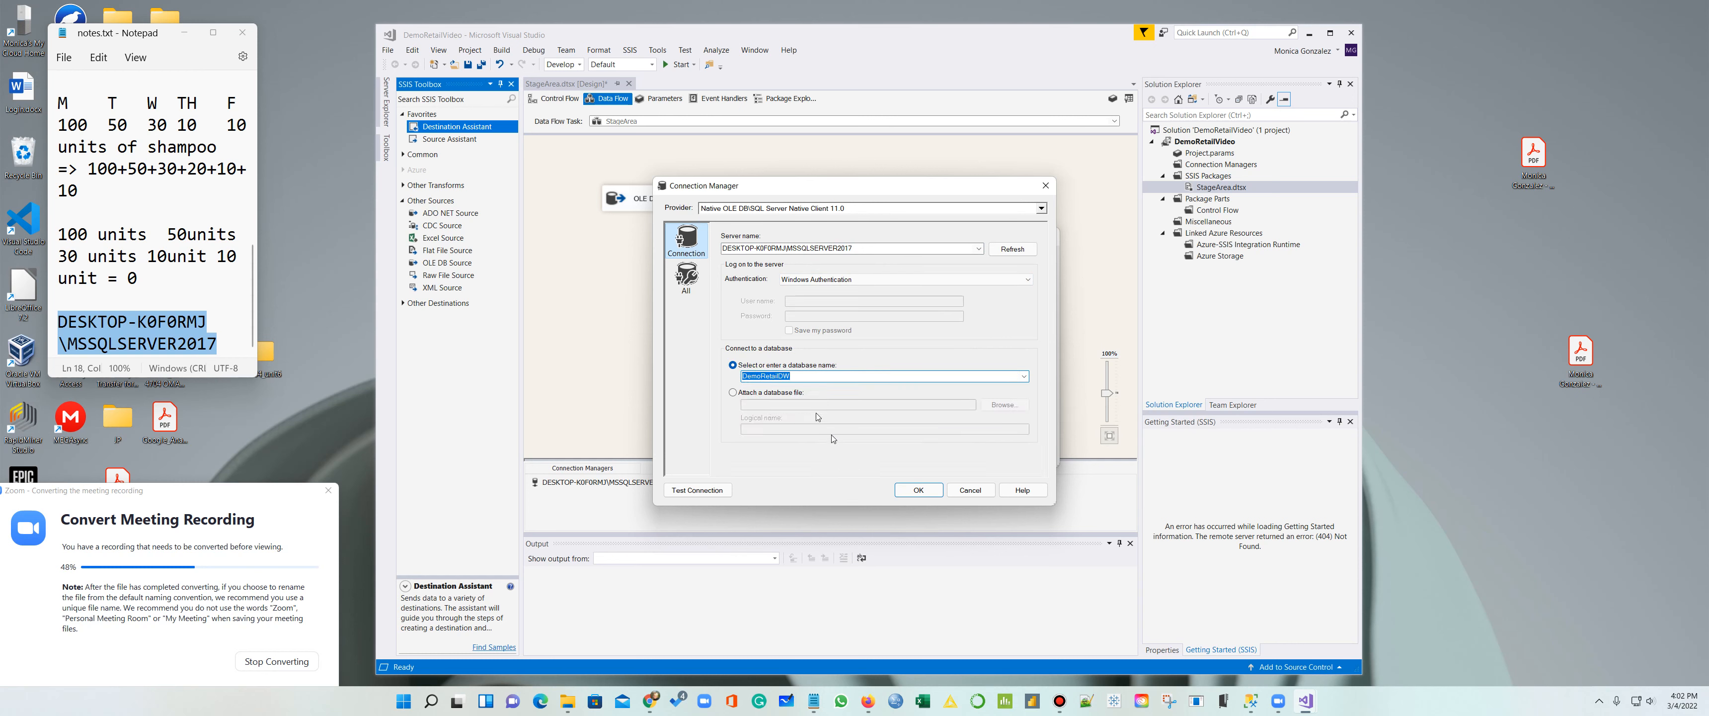
left_click(918, 489)
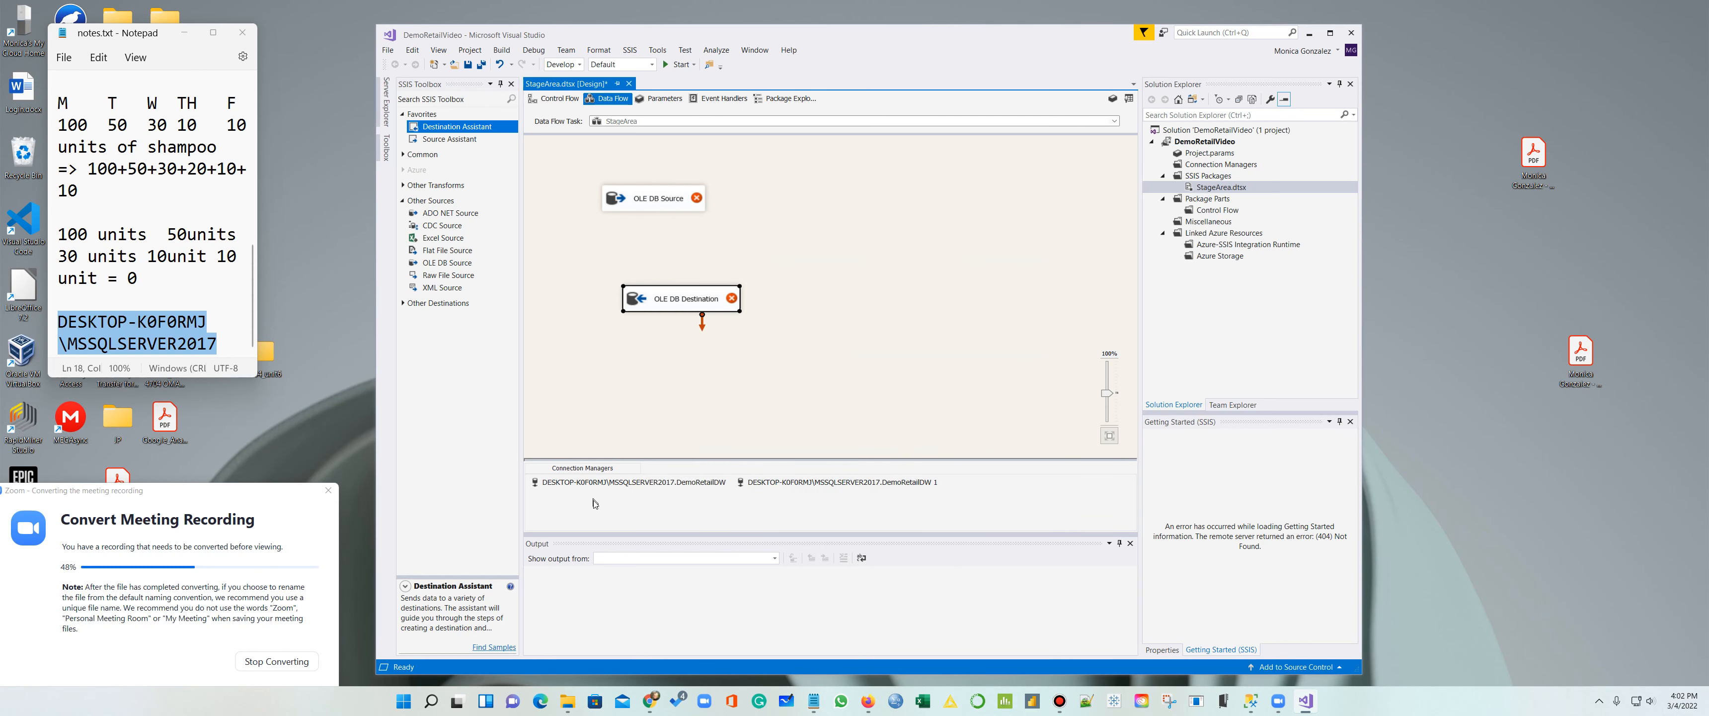
Step: Rename the source's DemoRetailDW connection manager as Data Source
left_click(604, 482)
right_click(603, 483)
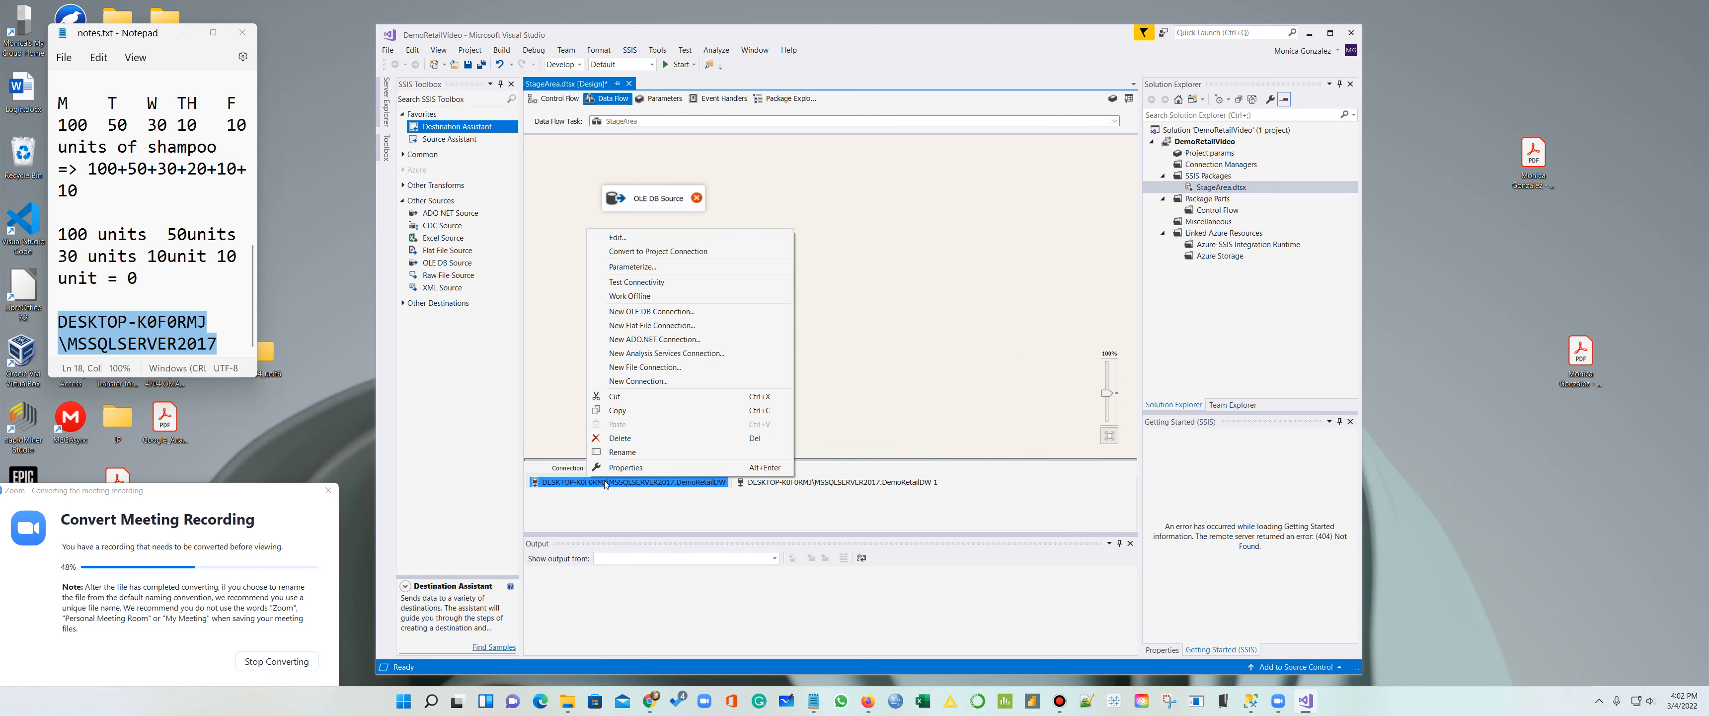
left_click(637, 452)
type("Dat")
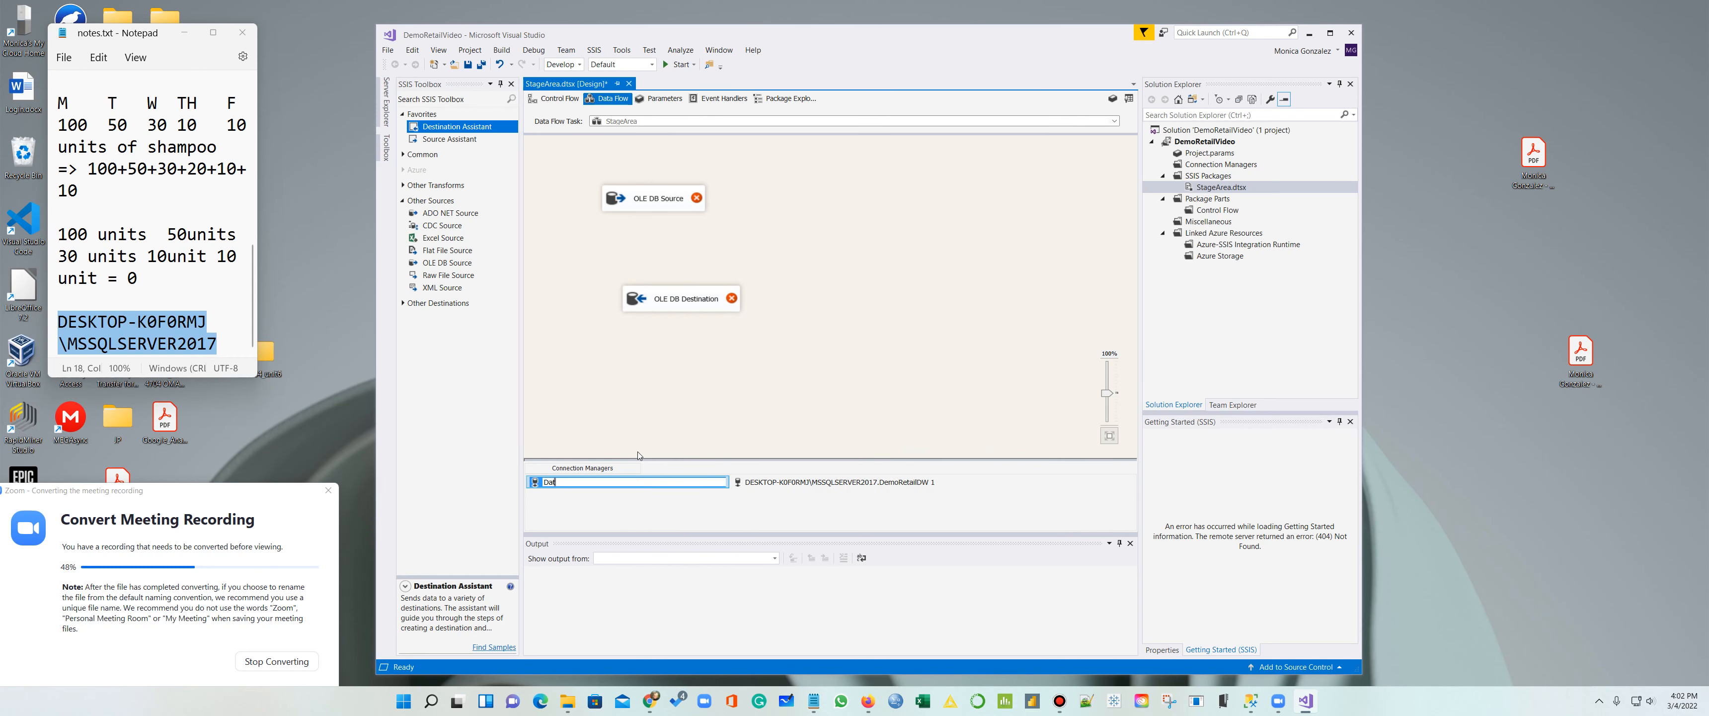
type("a Source")
Step: Rename the second DemoRetailDW connection manager as Destination
left_click(793, 484)
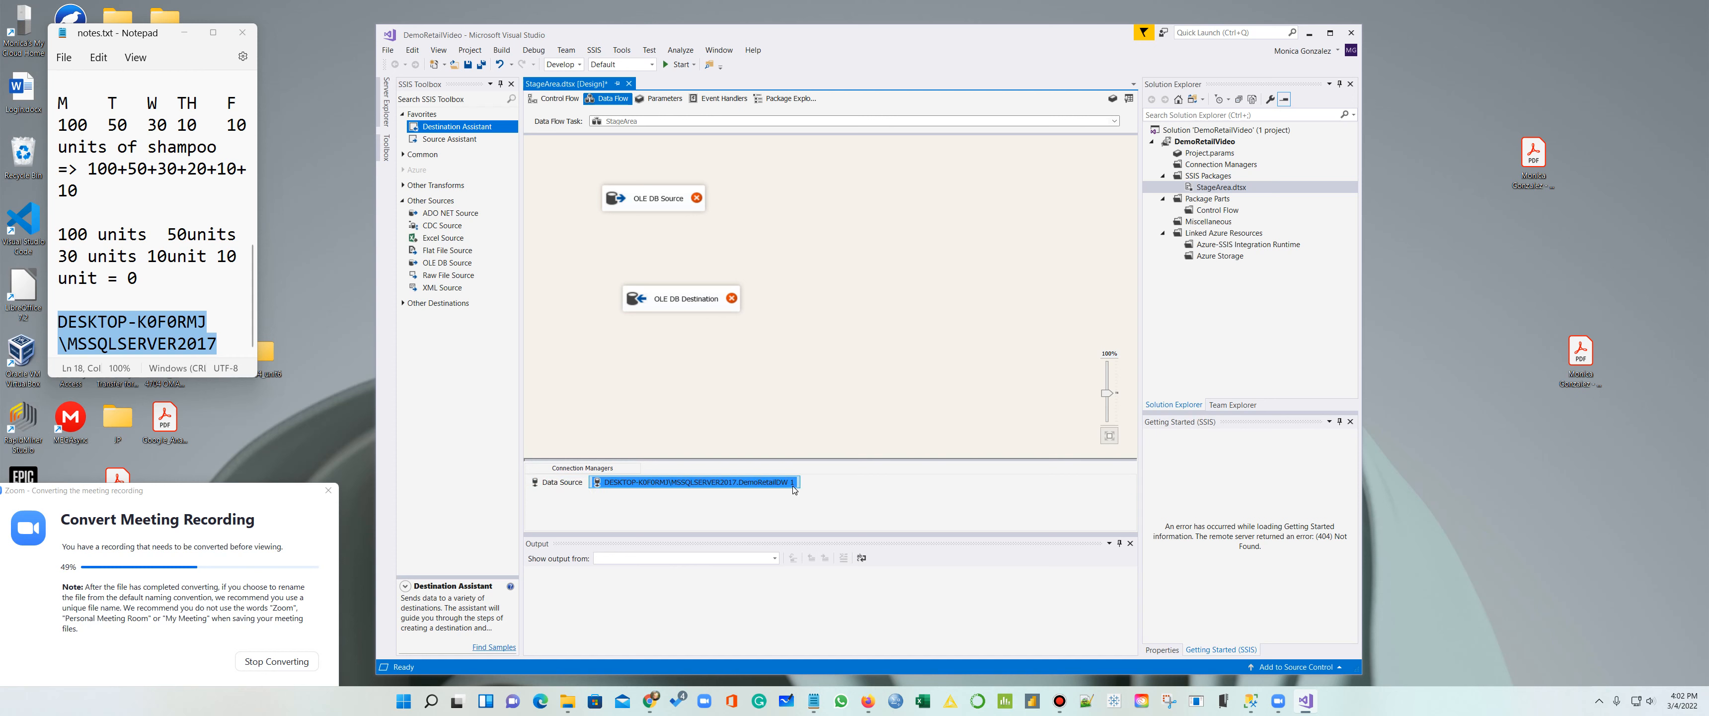
right_click(746, 484)
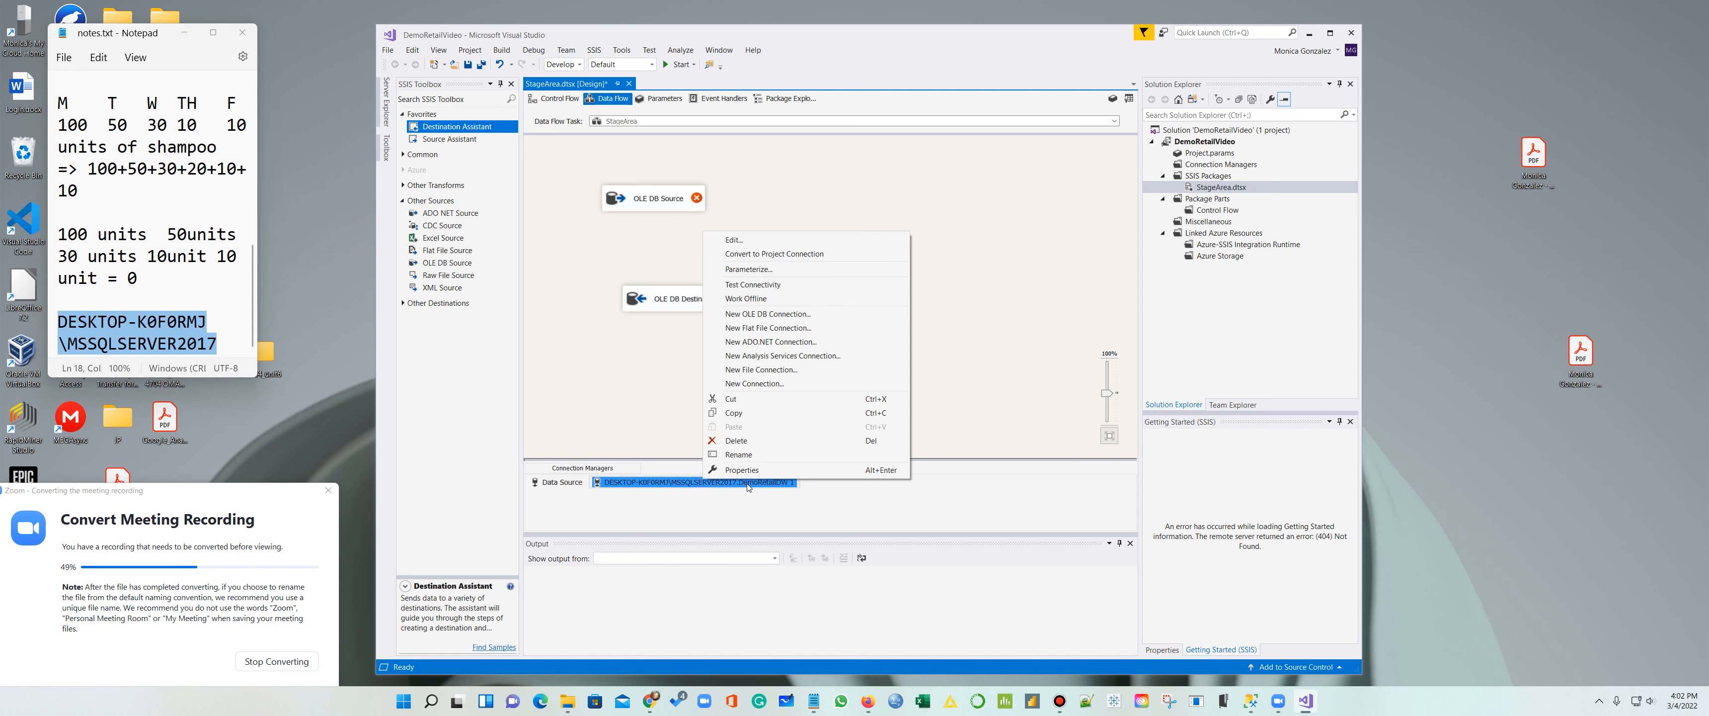
left_click(745, 450)
type("Des")
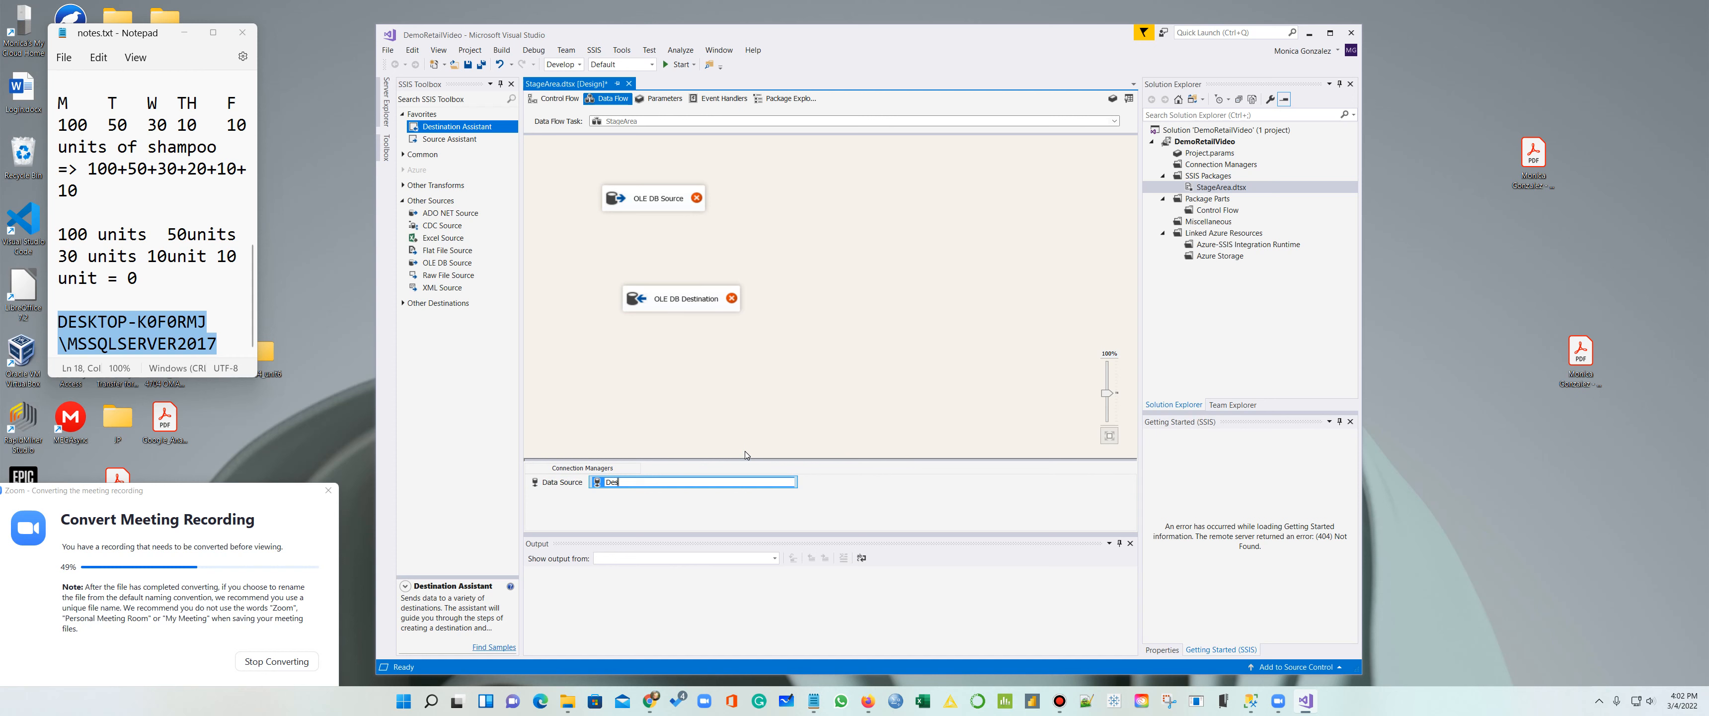
type("tination")
left_click(760, 411)
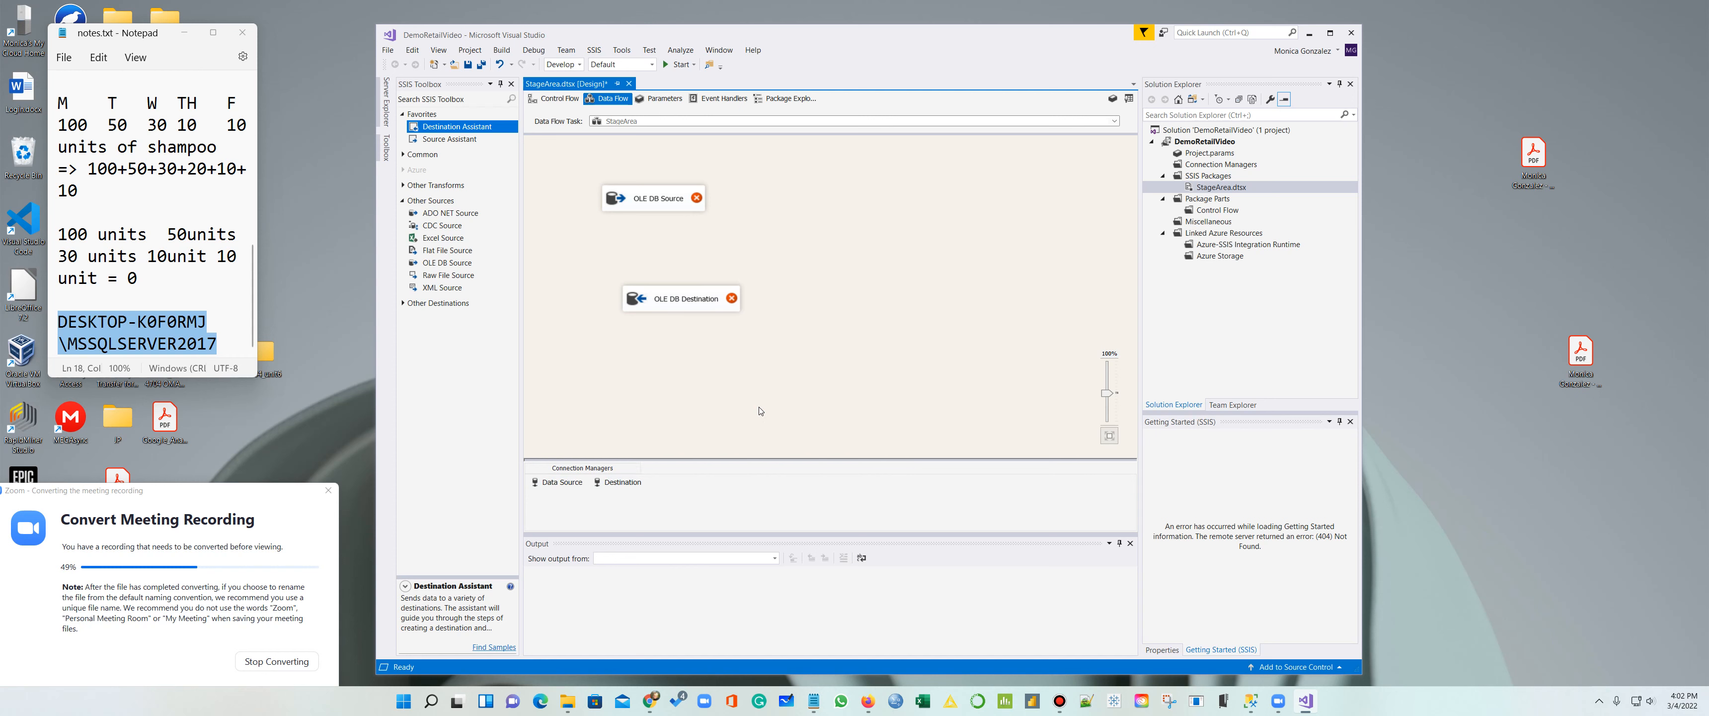
Step: Configure the OLE DB Source to read the [dbo].[RawData] table through the Data Source connection and review its columns
left_click(675, 202)
right_click(674, 201)
left_click(702, 210)
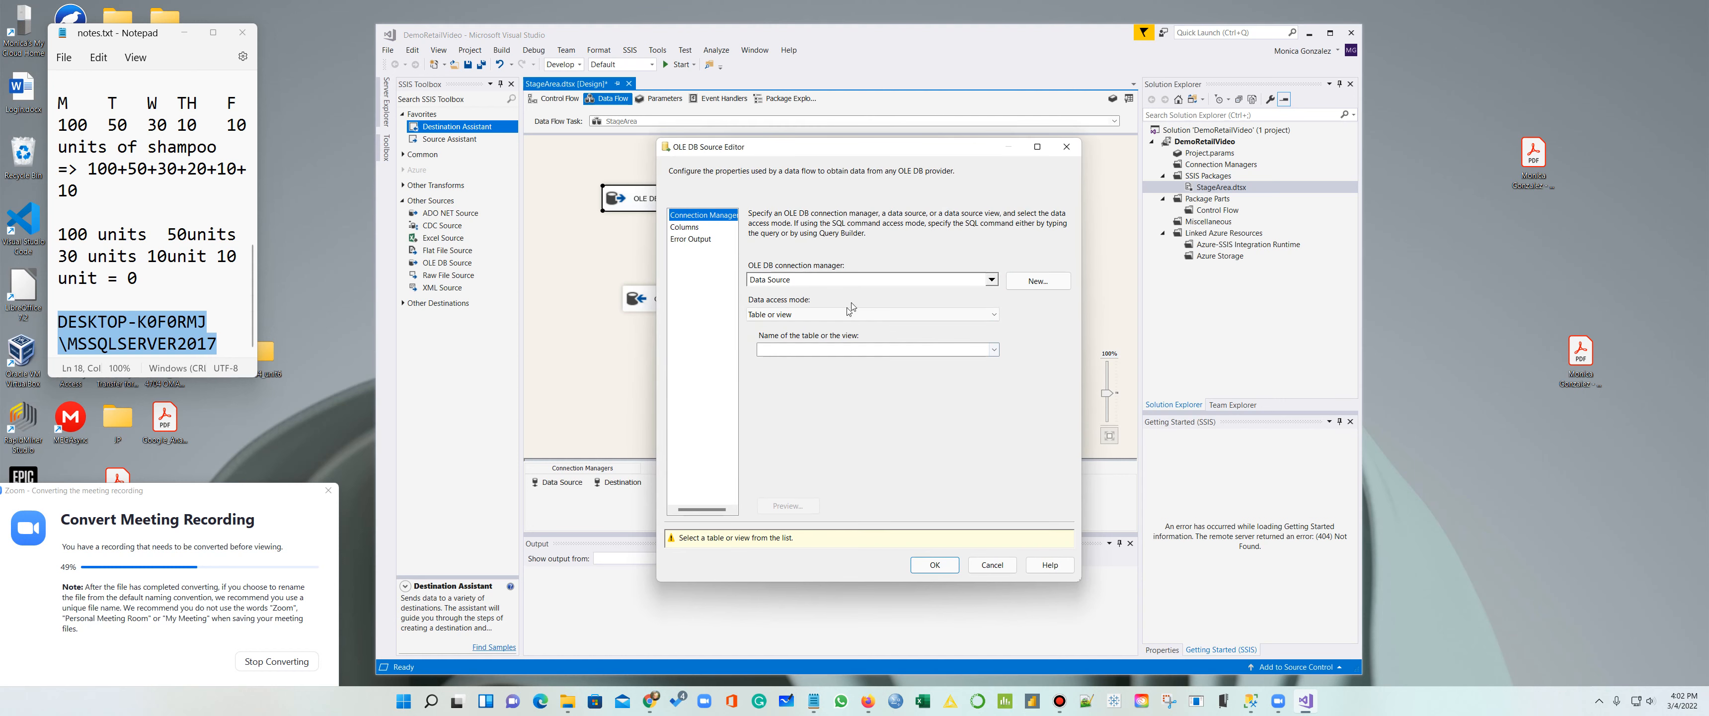
left_click_drag(850, 153, 1021, 85)
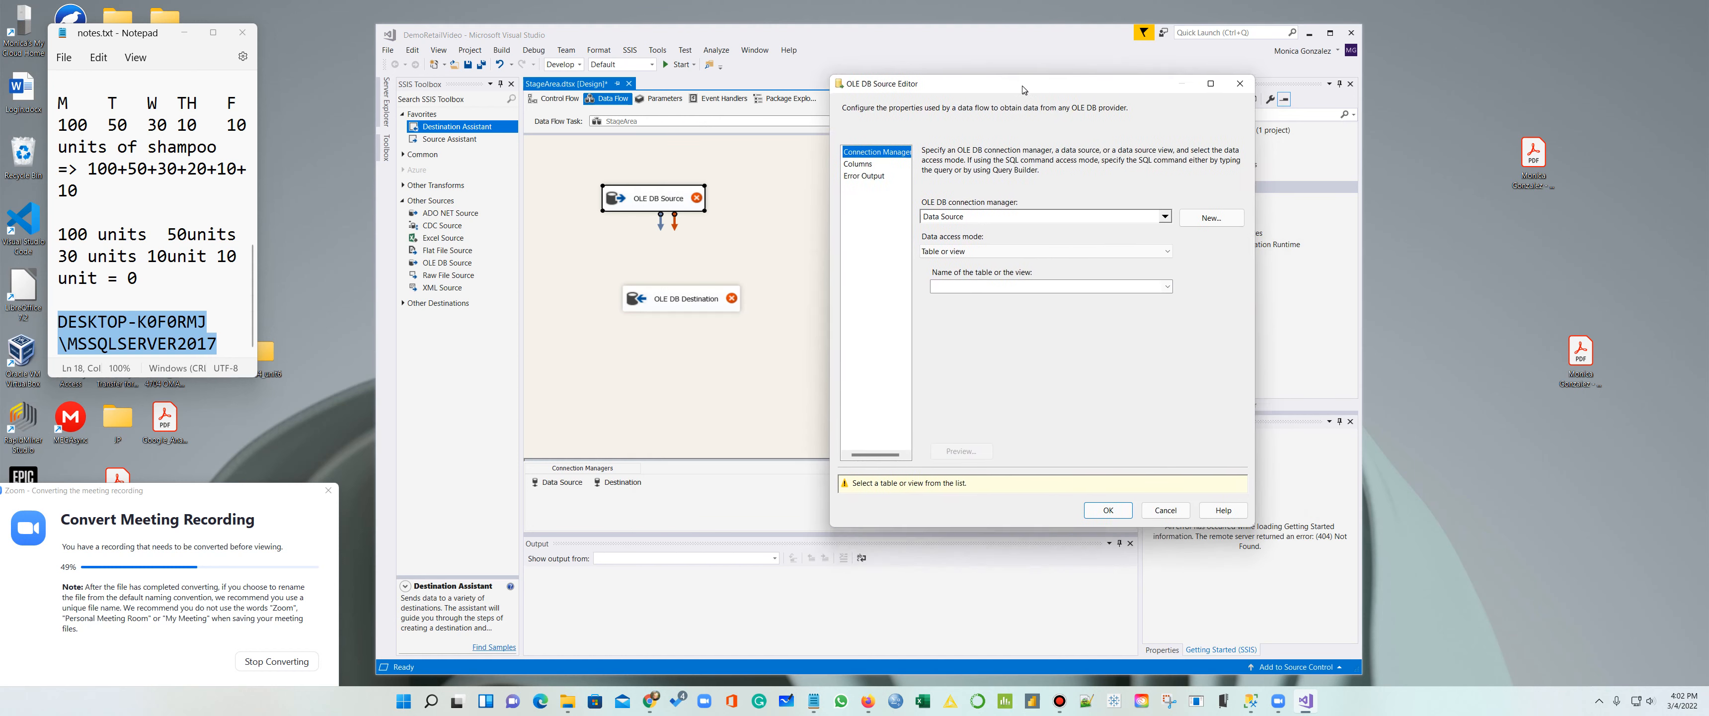
left_click(1165, 283)
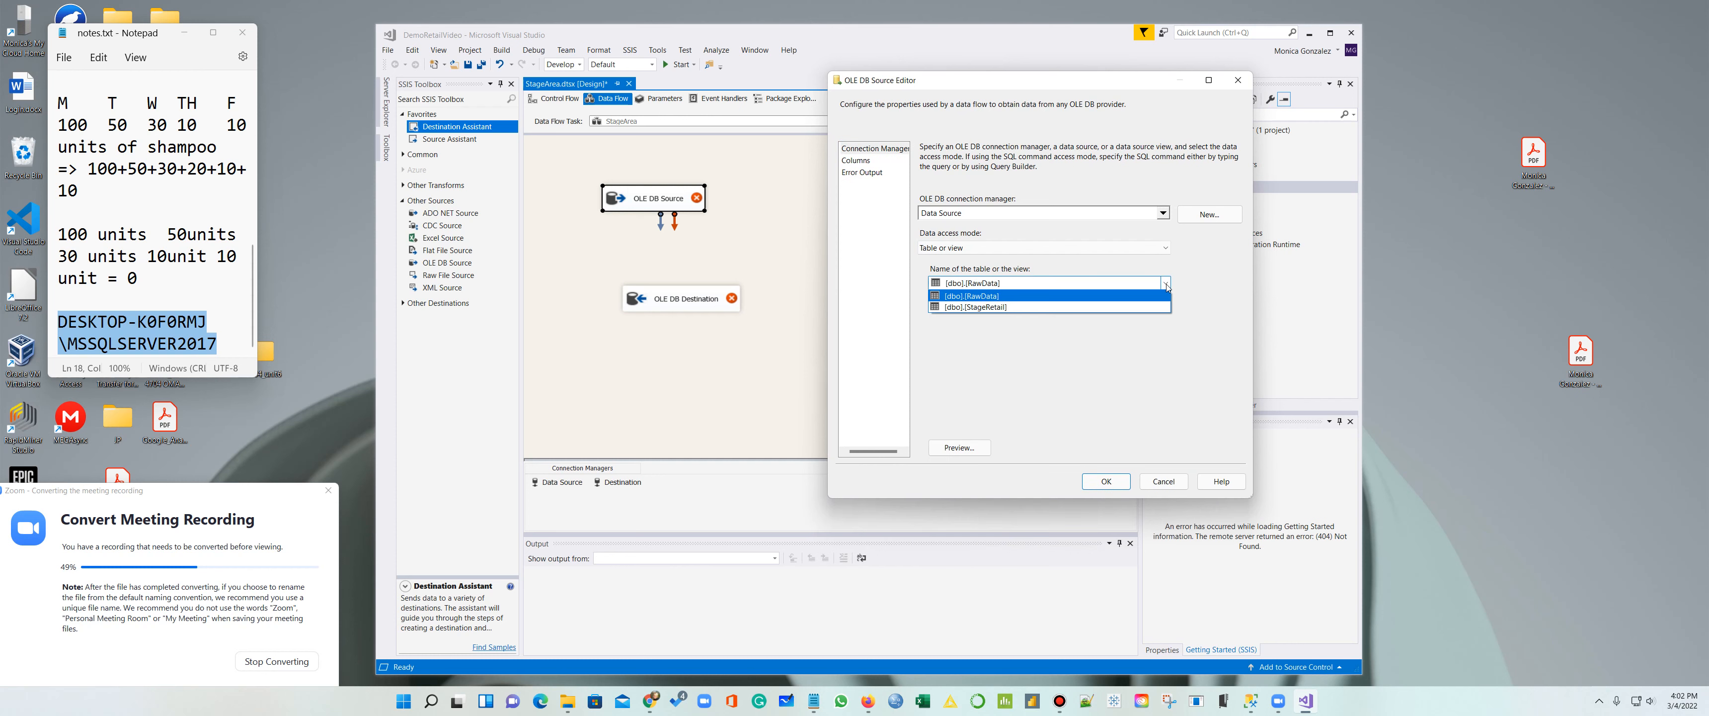
left_click(1052, 296)
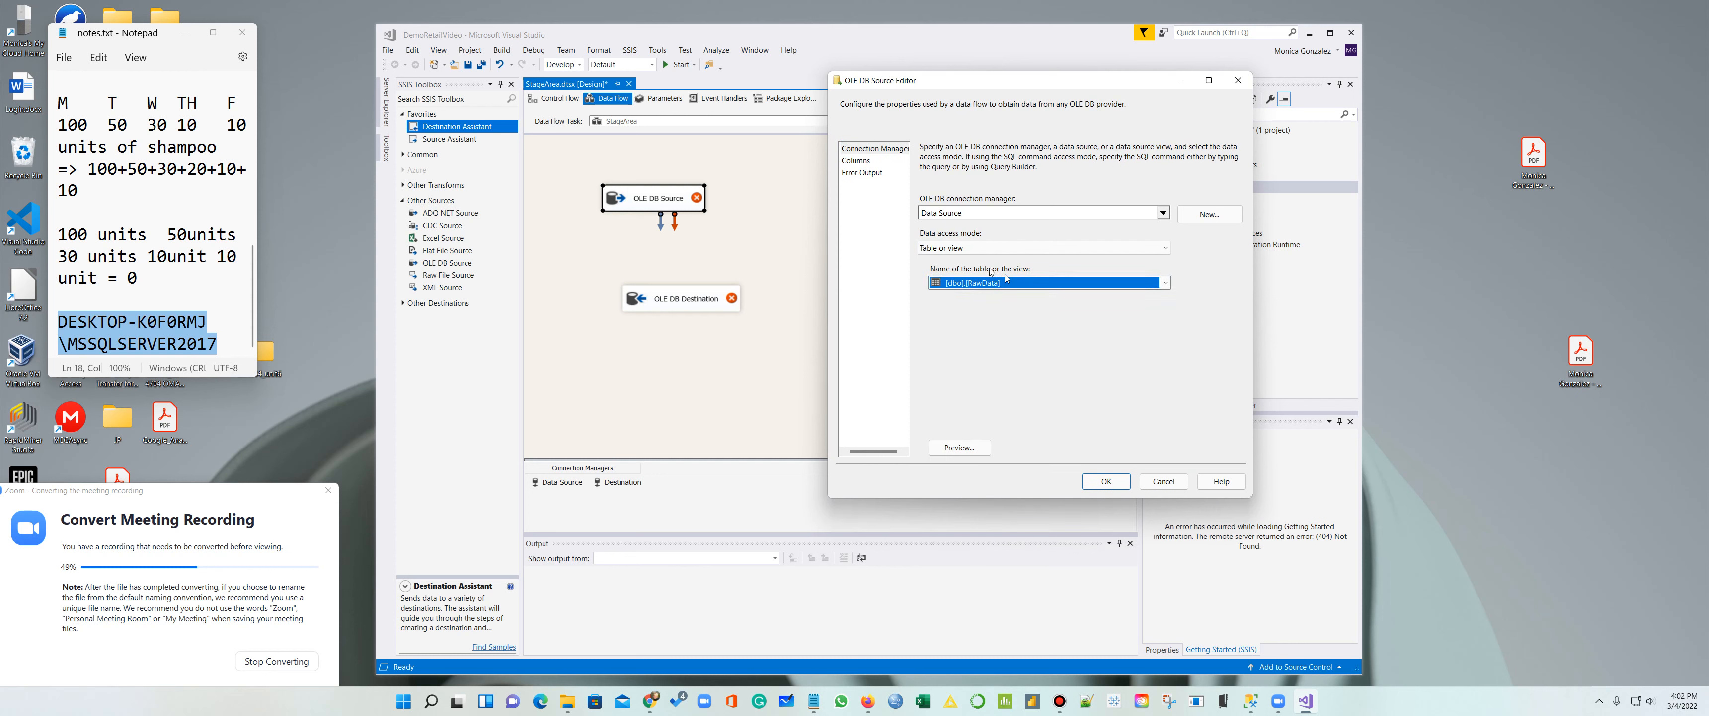
left_click(860, 160)
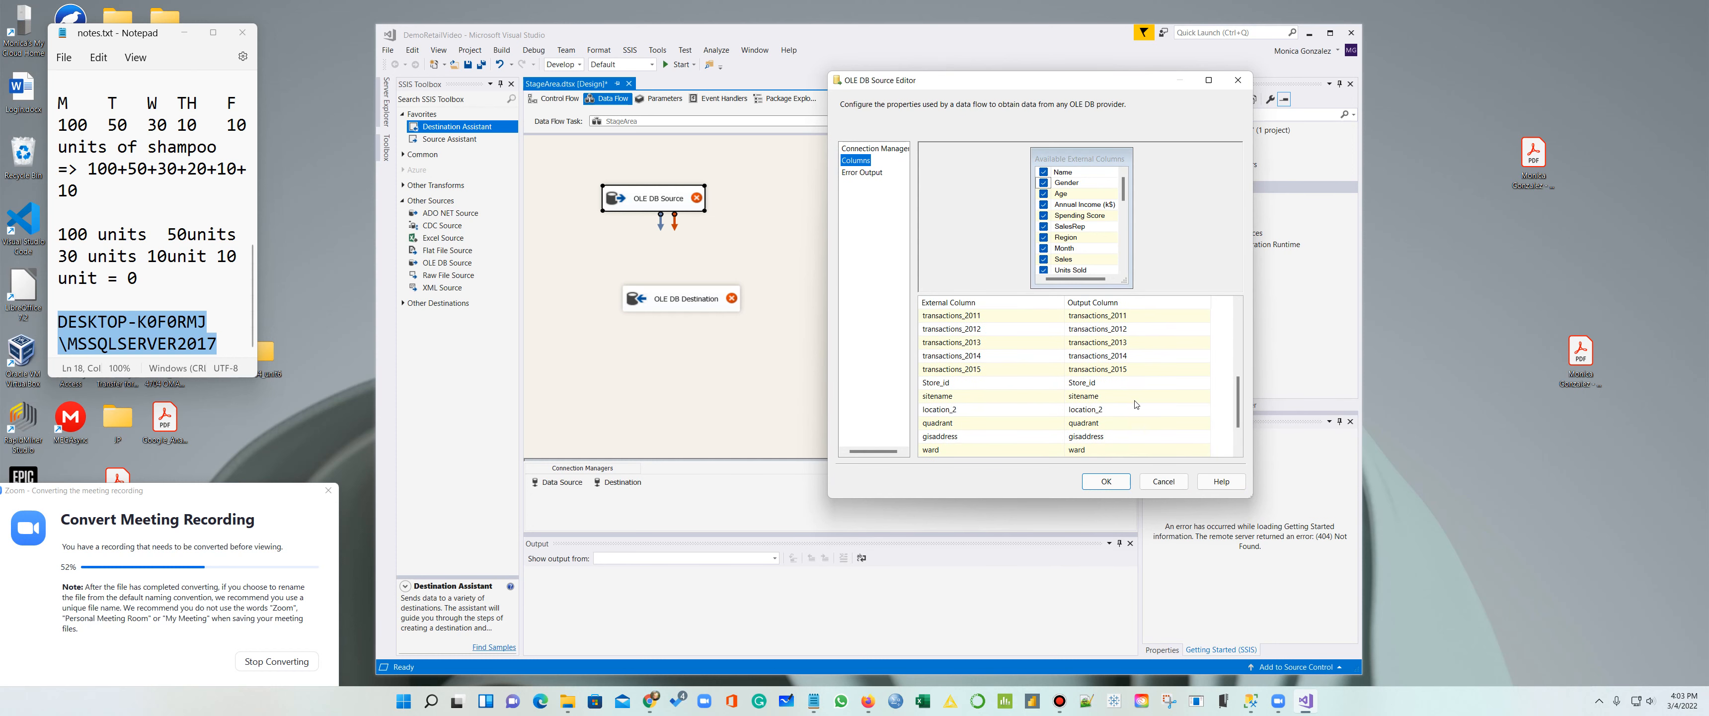
left_click(1100, 487)
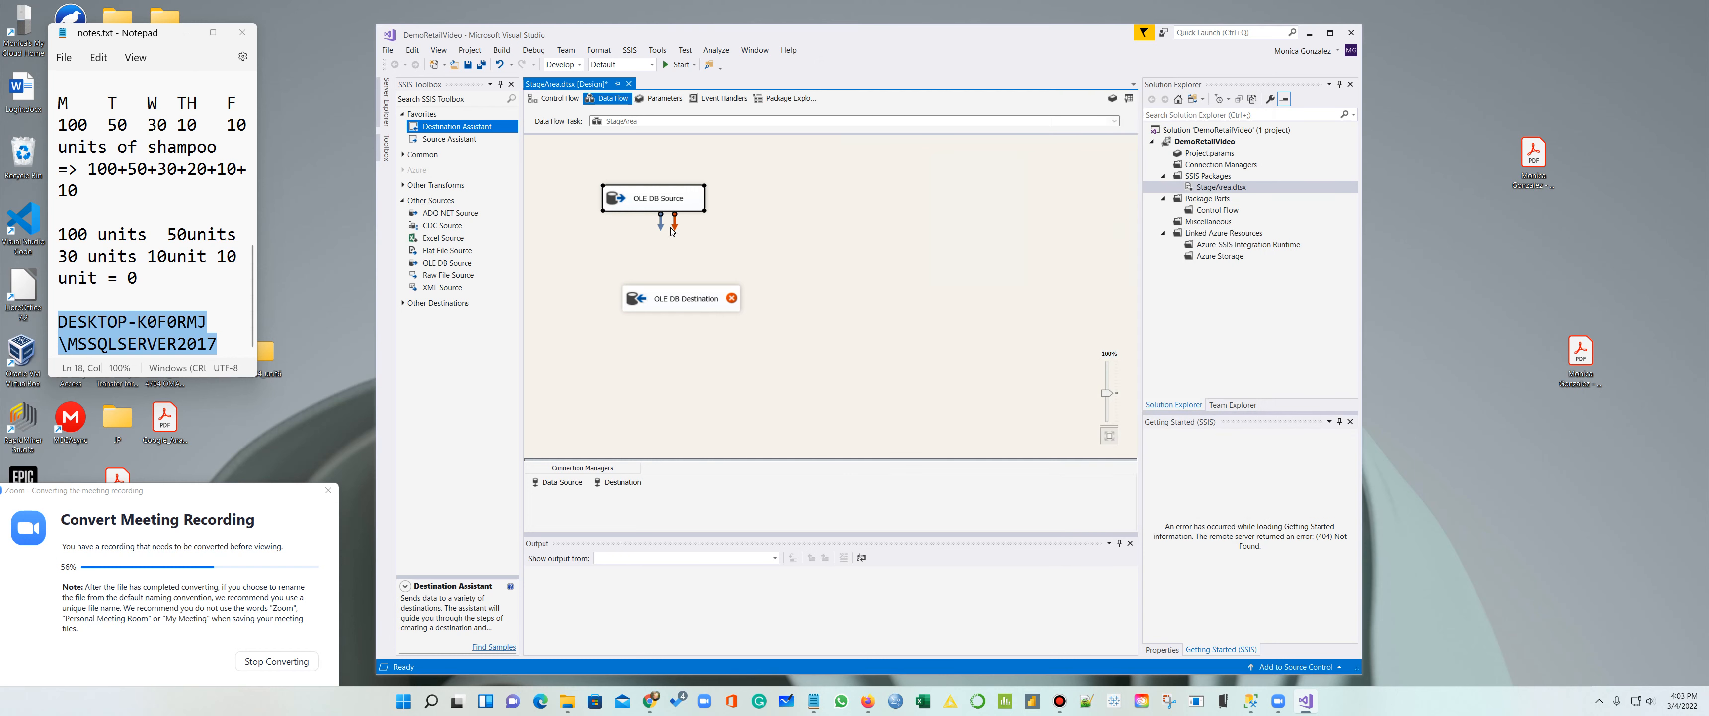
Step: Connect the OLE DB Source to the OLE DB Destination and choose [dbo].[StageRetail] as the destination table
left_click_drag(661, 229, 687, 303)
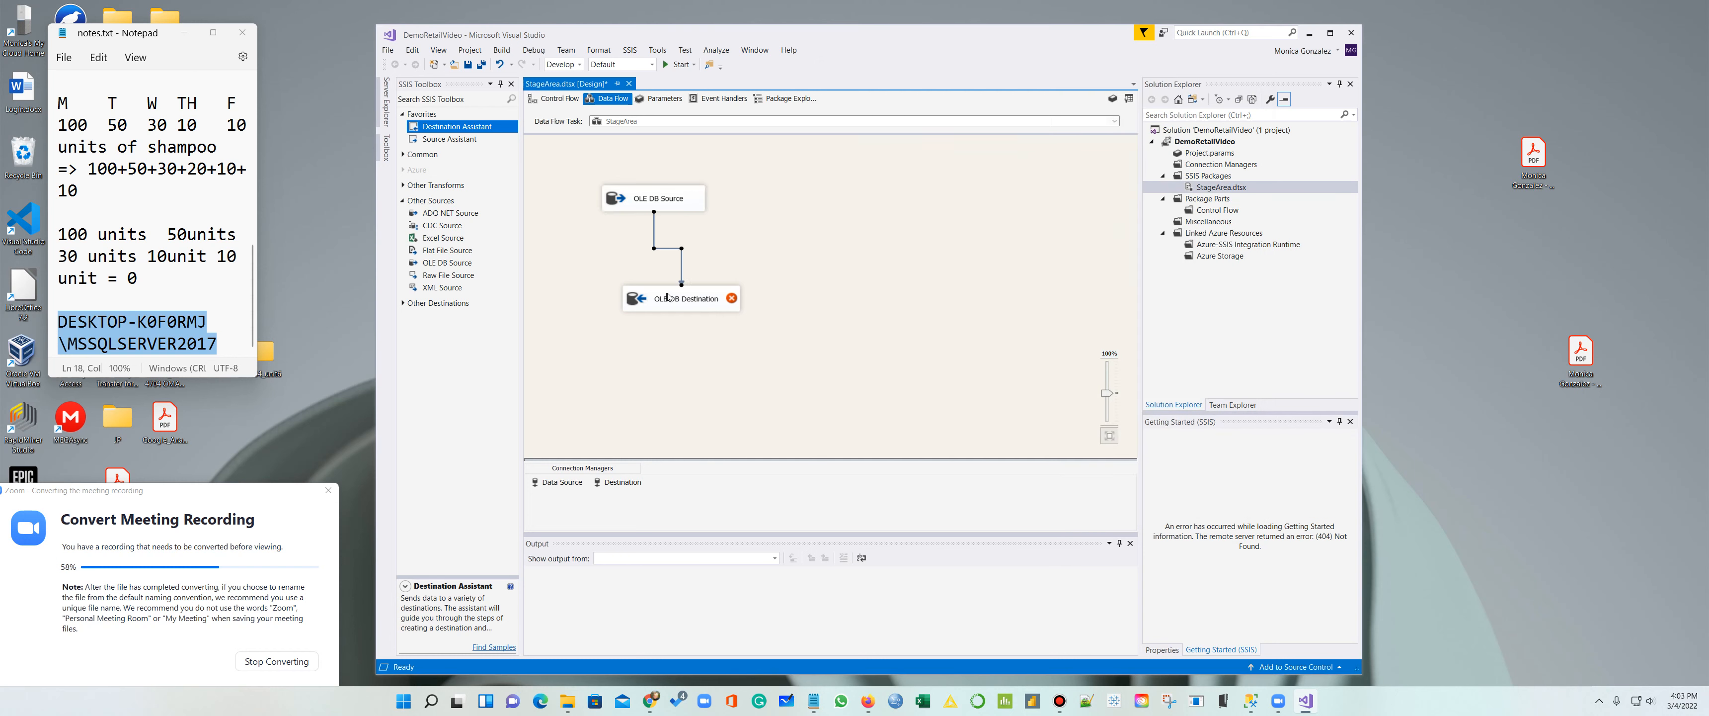
right_click(711, 311)
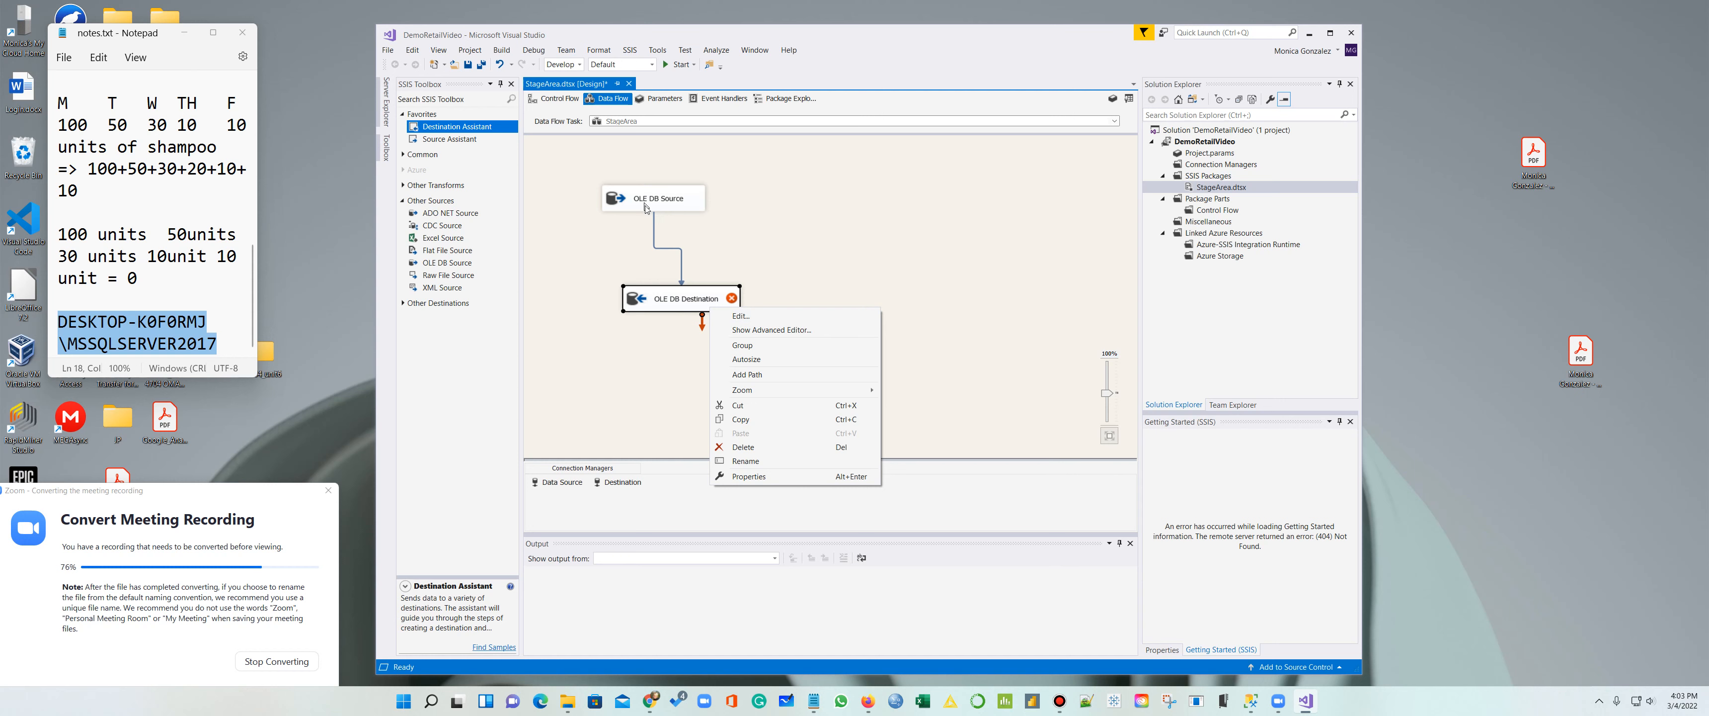
left_click(736, 317)
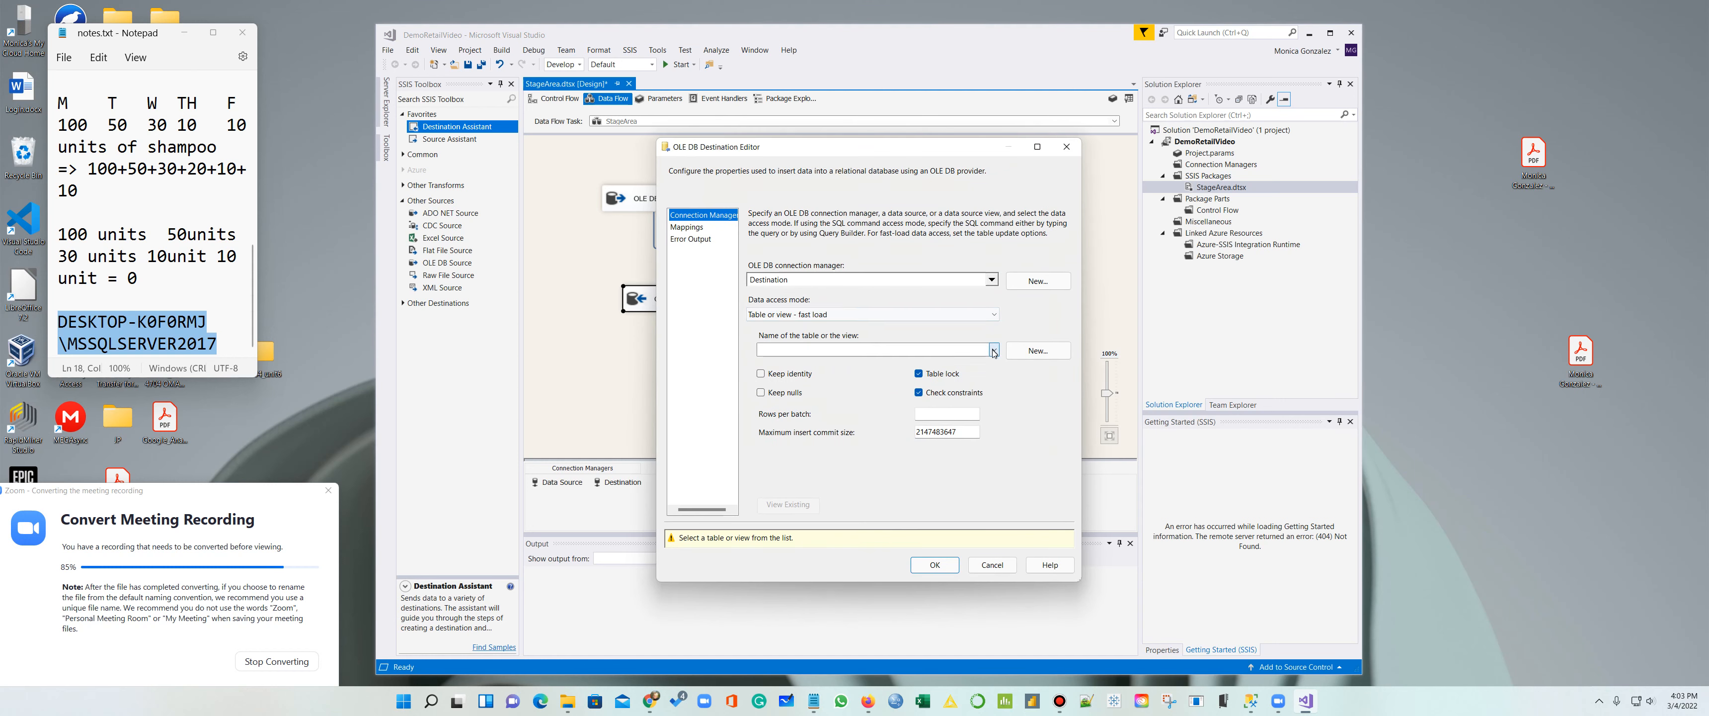
left_click(994, 350)
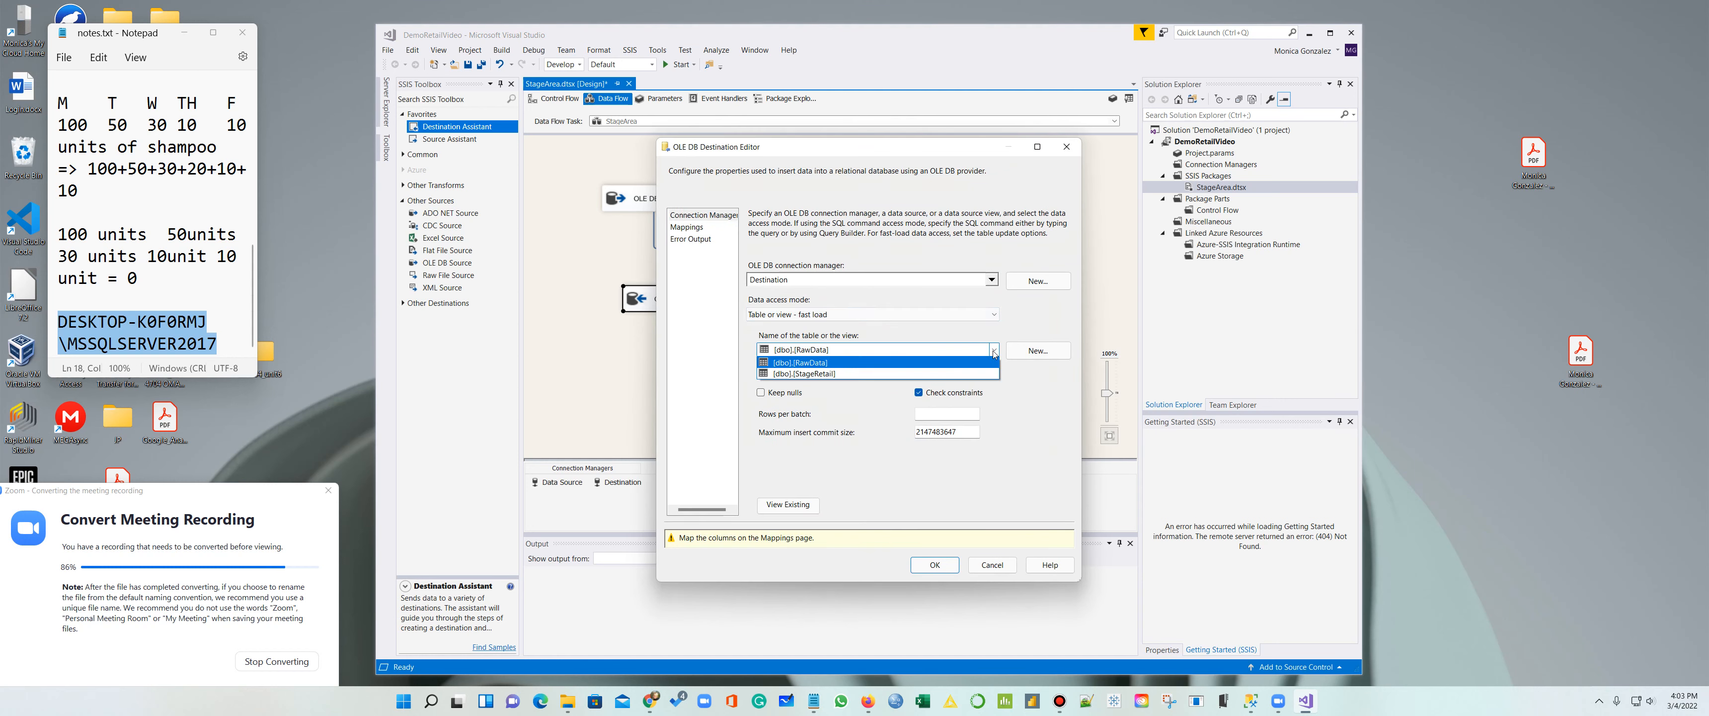
left_click(974, 377)
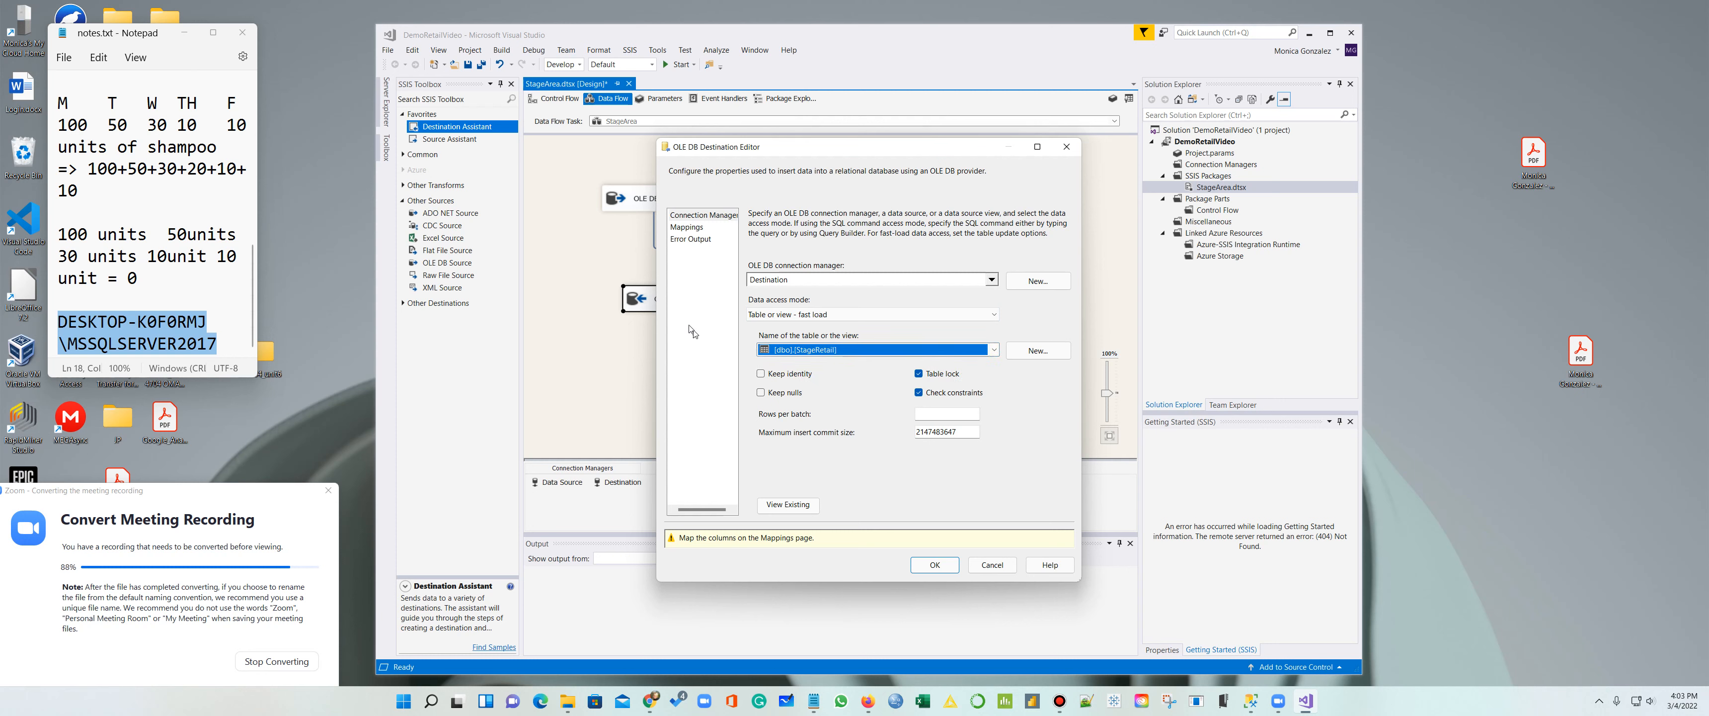
Step: Open the destination's column mappings and enlarge the editor window and its mapping diagram area
left_click(687, 227)
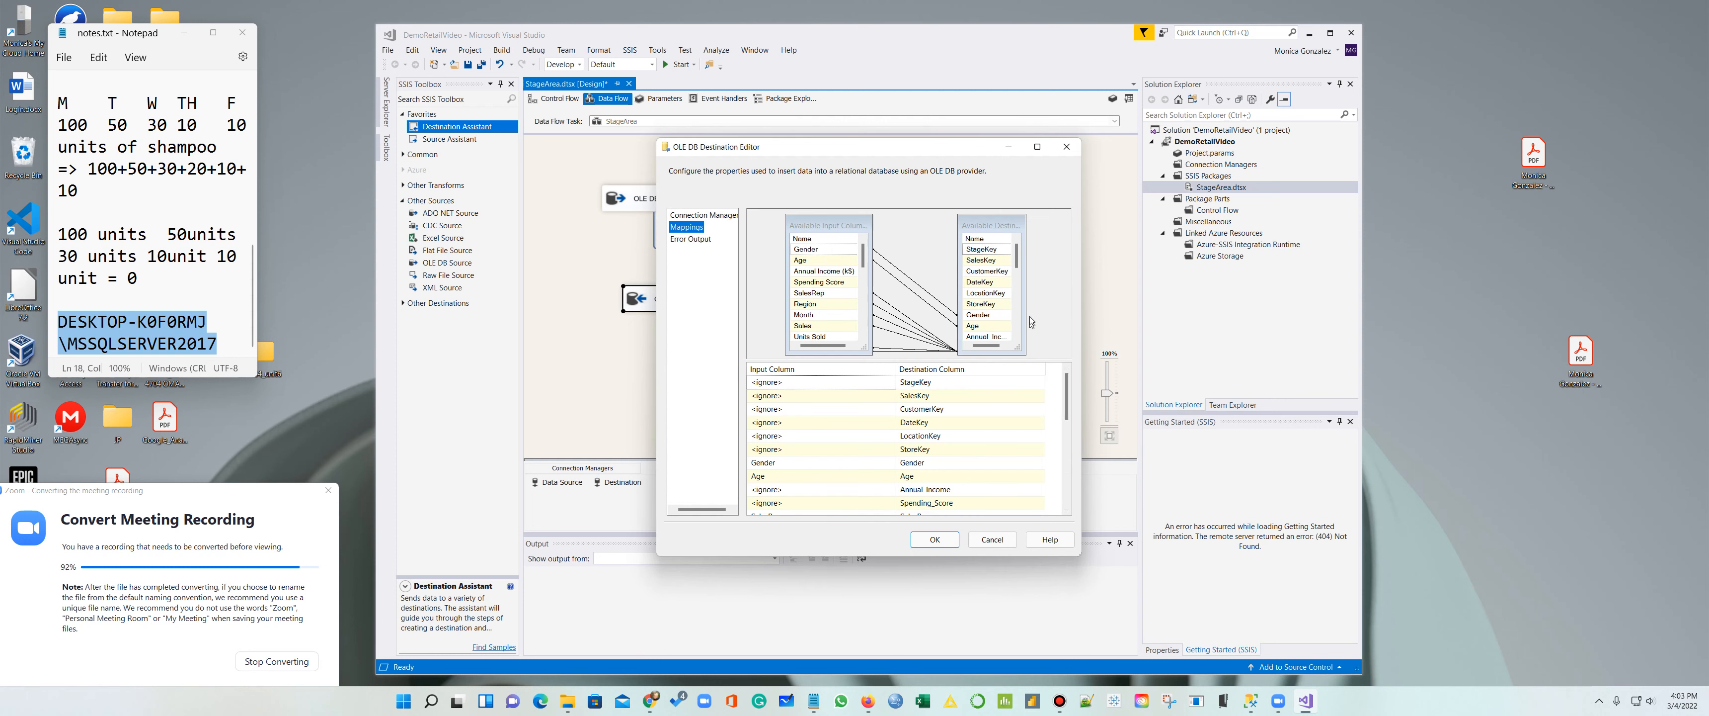
left_click_drag(943, 158, 728, 25)
left_click_drag(865, 420, 1381, 669)
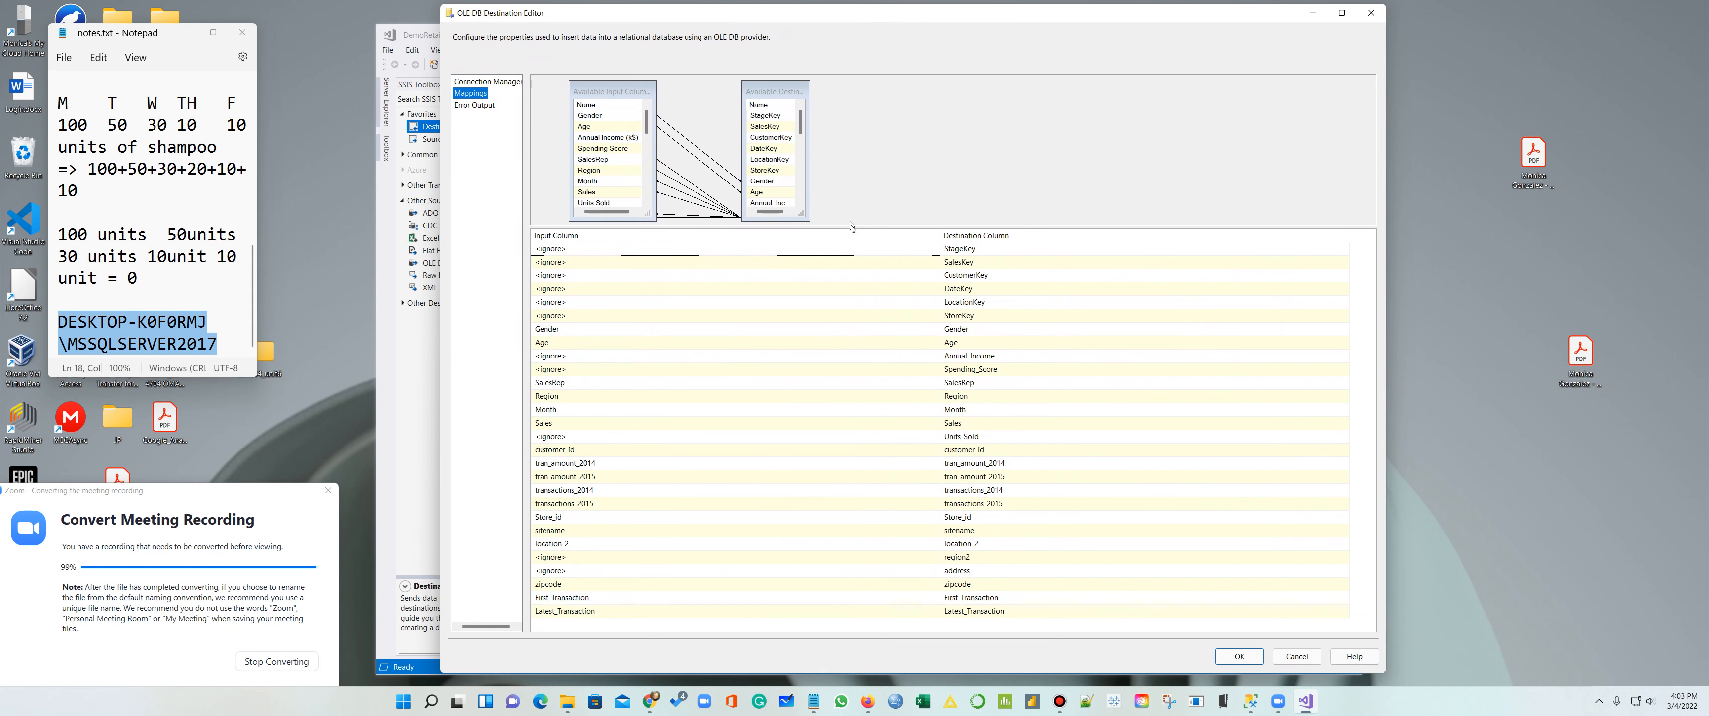
left_click_drag(854, 227, 854, 312)
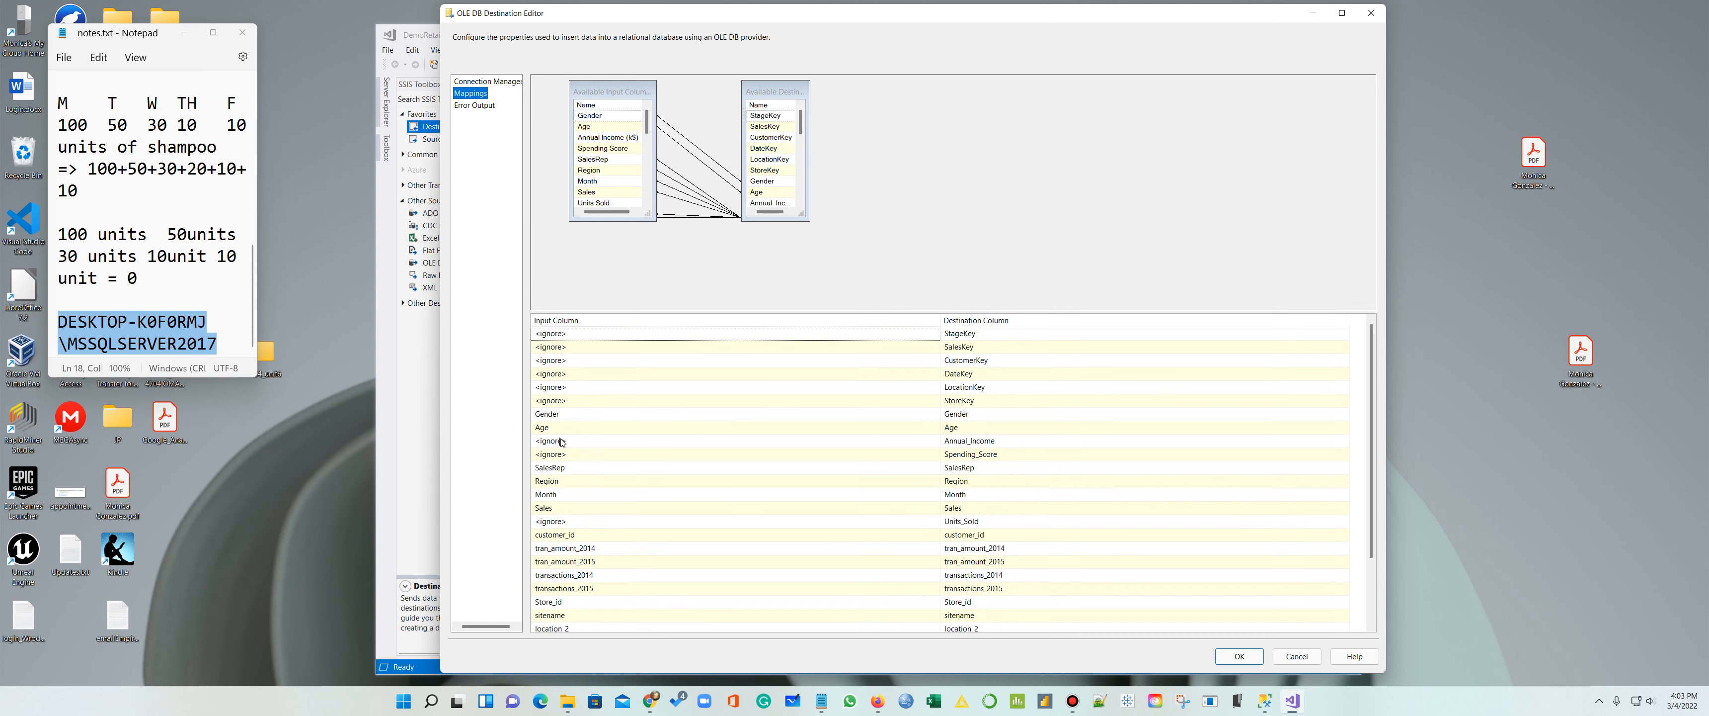
Step: Map input columns Annual Income (k$) to Annual_Income and Spending Score to Spending_Score, and close the folder window that popped up behind
left_click(922, 442)
left_click(935, 441)
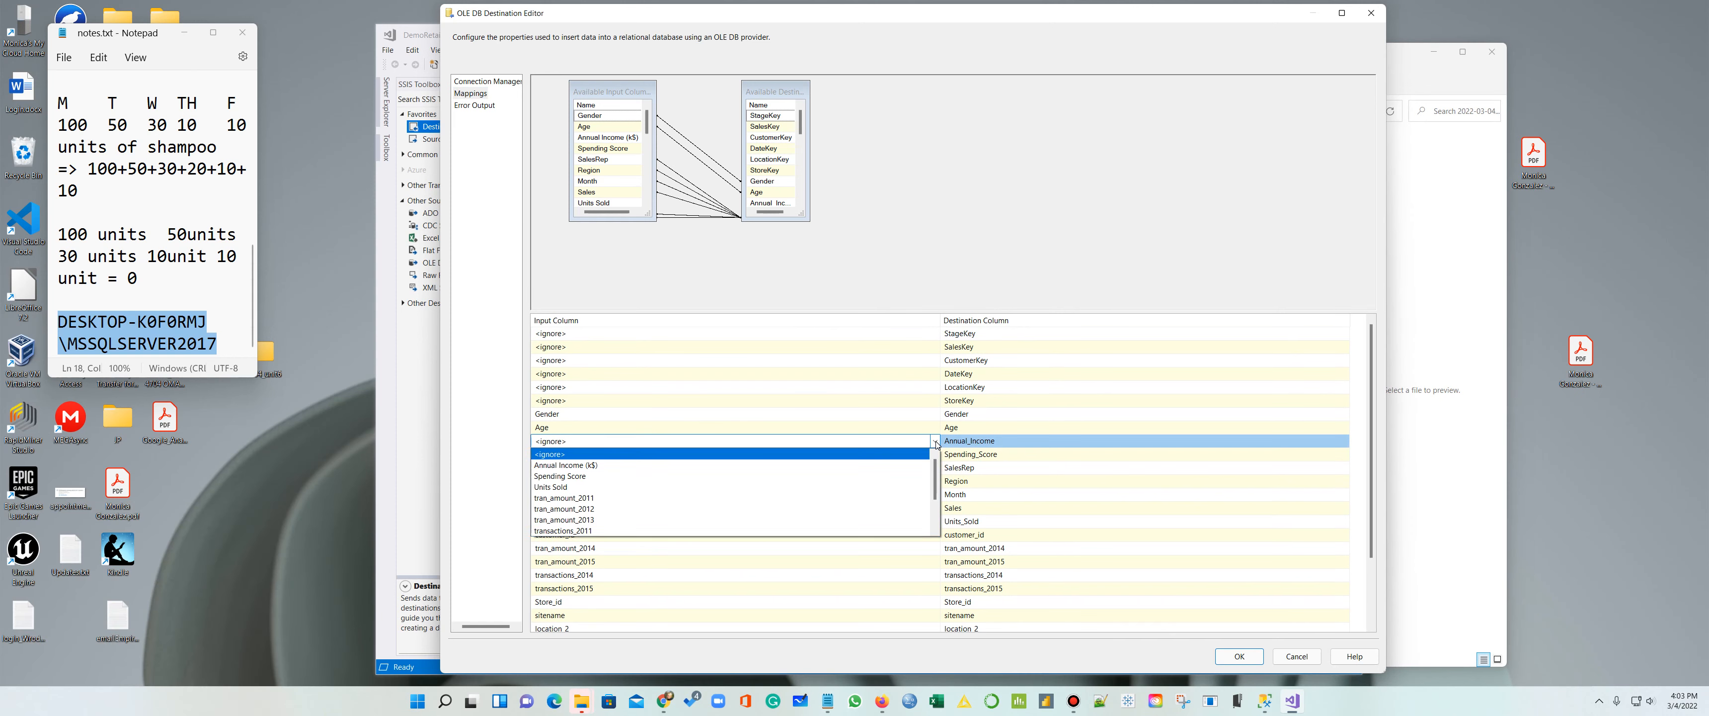
left_click(857, 464)
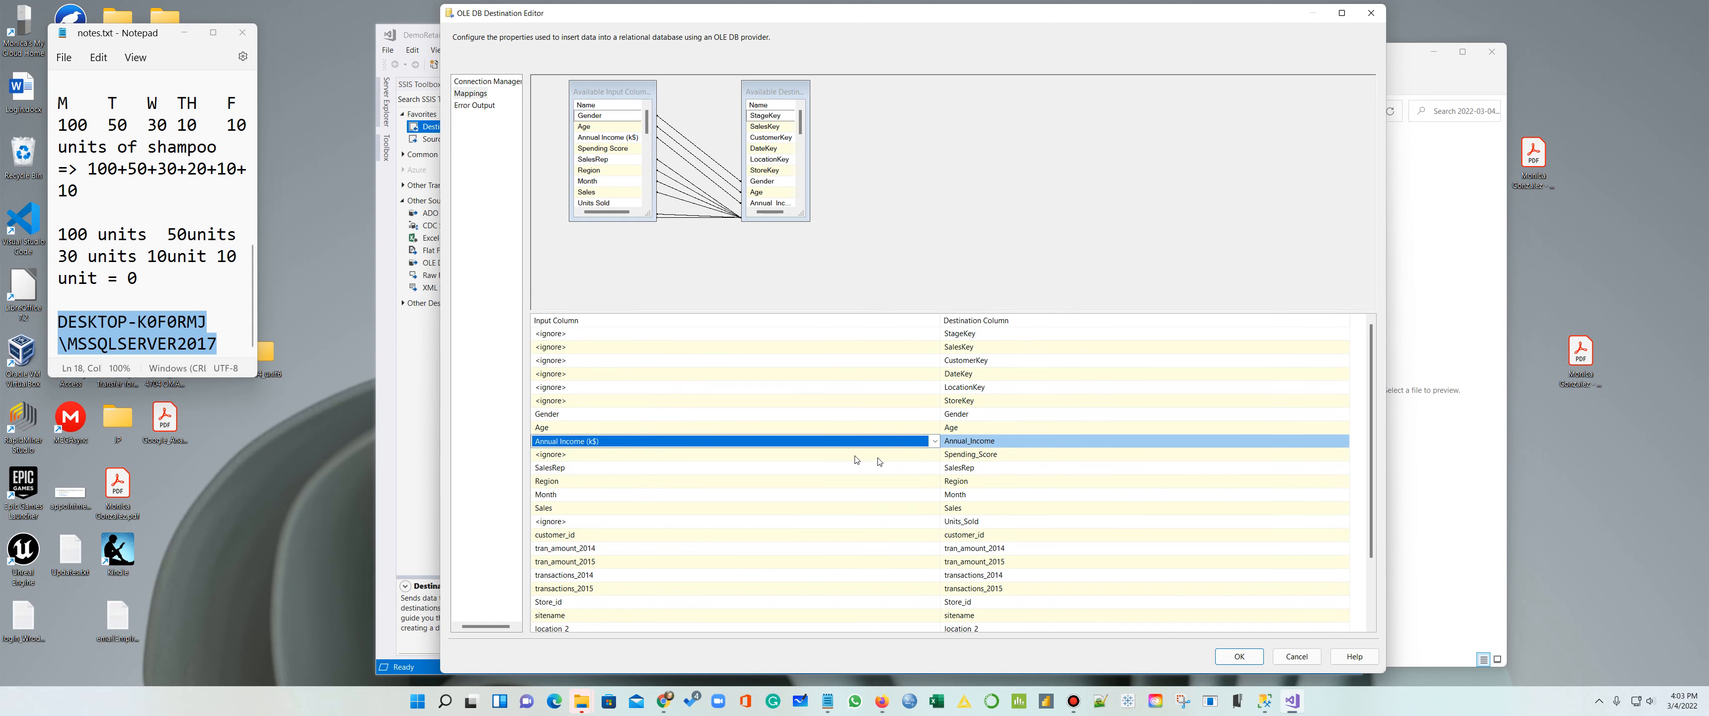
left_click(936, 456)
left_click(935, 455)
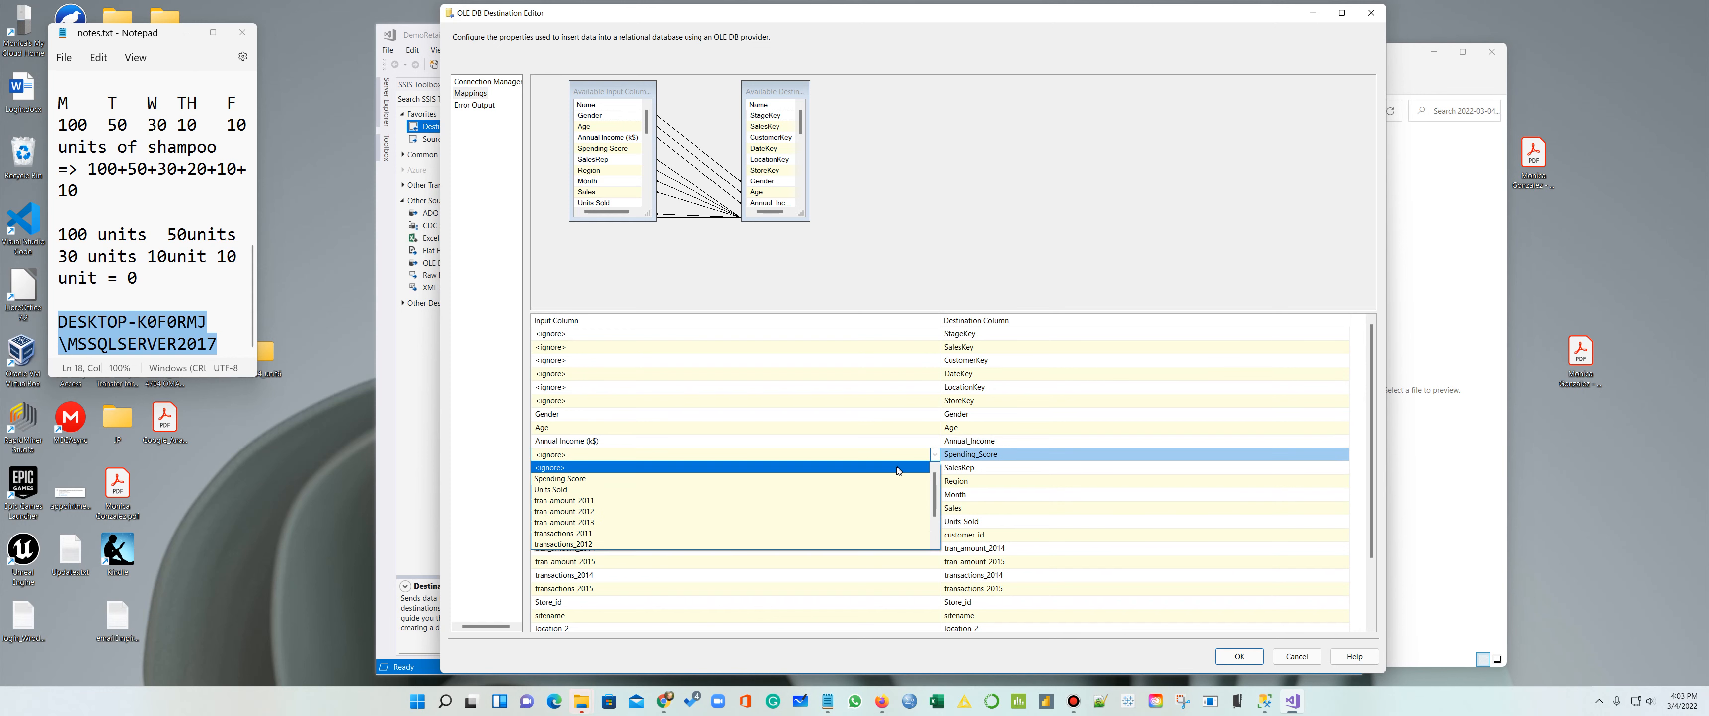
left_click(886, 479)
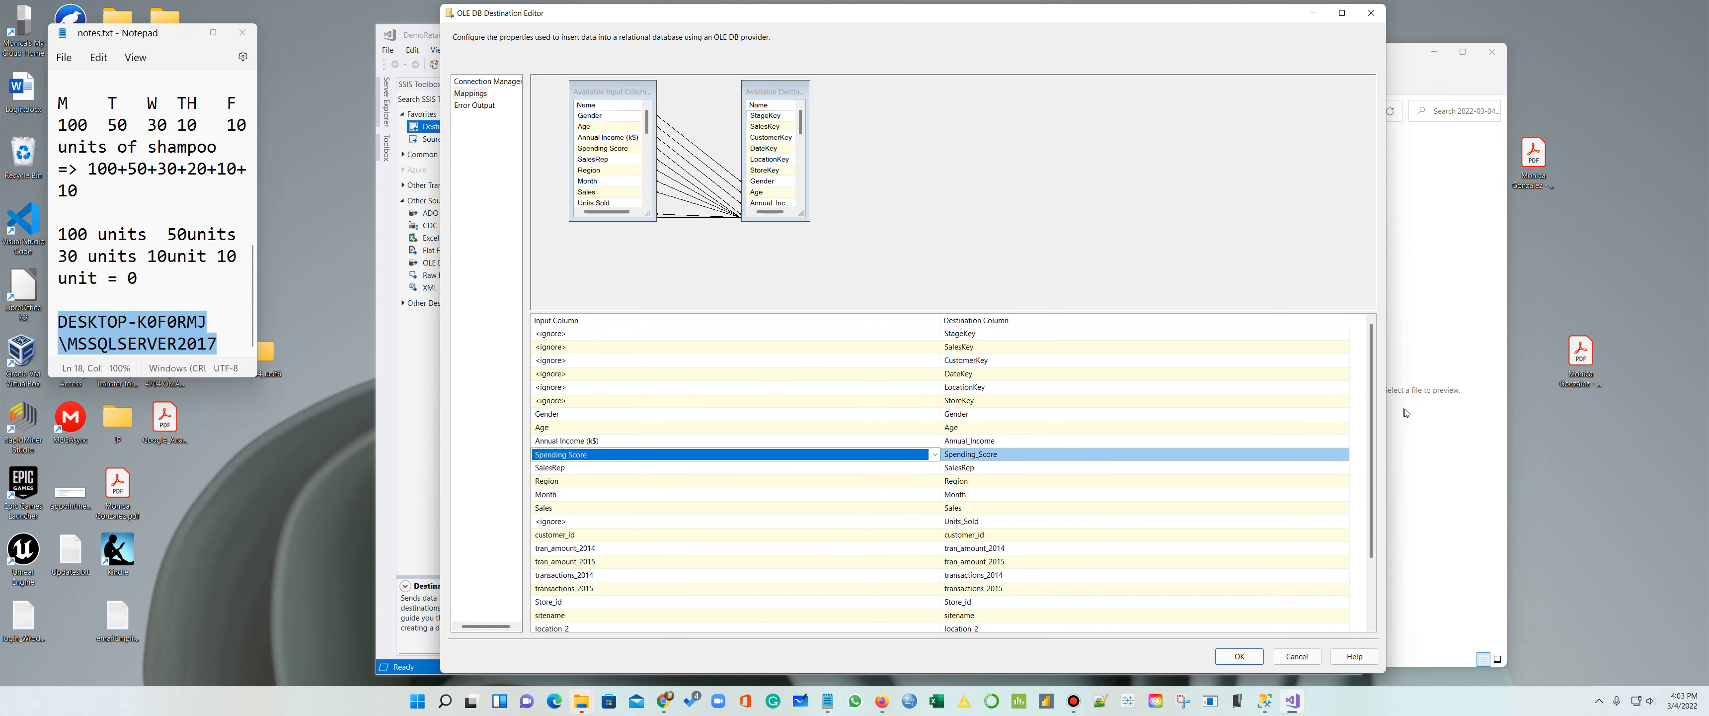
left_click(1445, 435)
left_click(1492, 53)
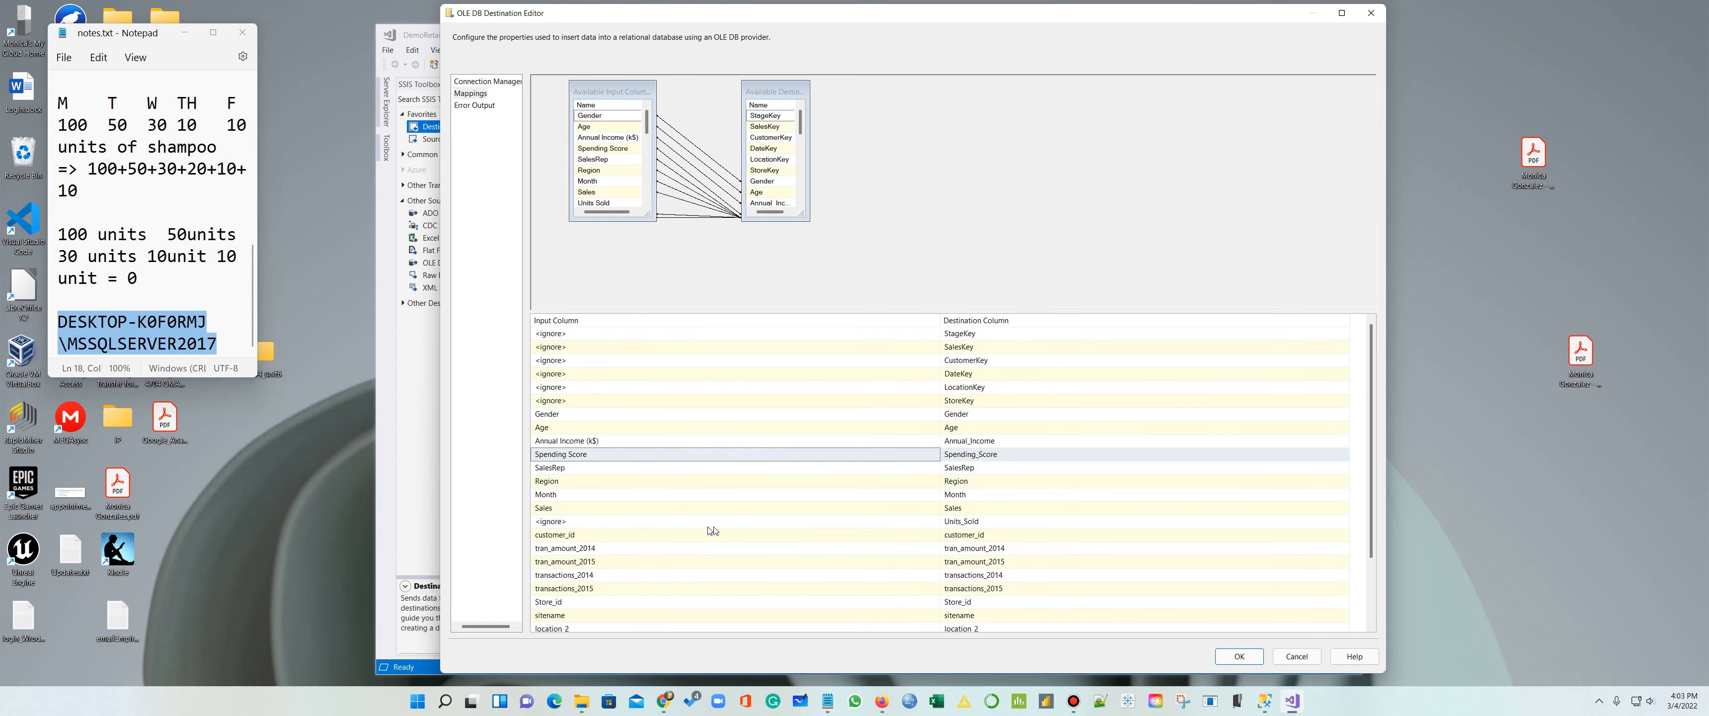
Step: Map input columns Units Sold to Units_Sold, quadrant to region2 and gisaddress to address, and accept the destination settings
left_click(909, 522)
left_click(935, 522)
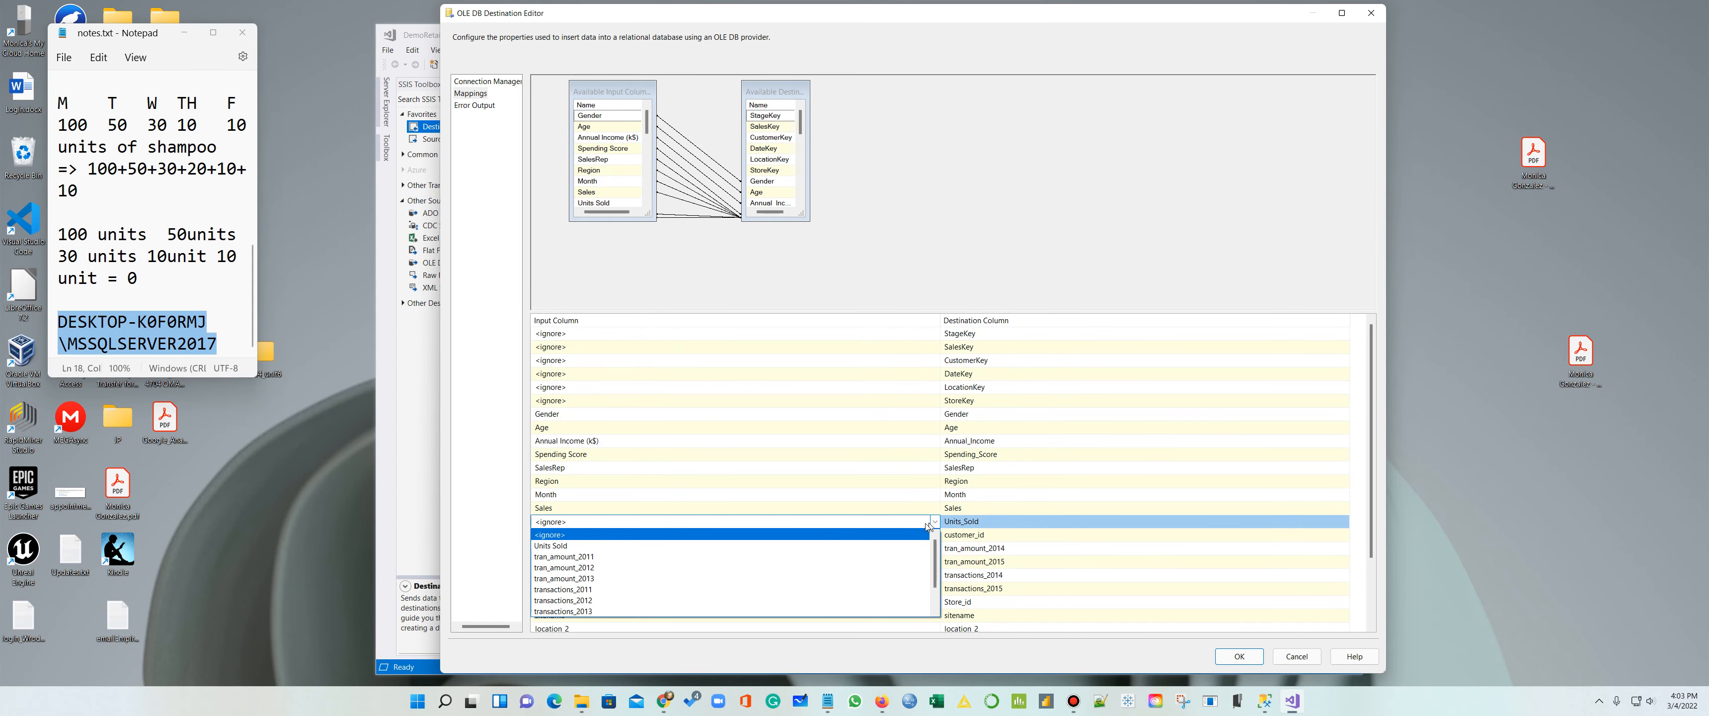
left_click(803, 542)
scroll(852, 433, "down", 2)
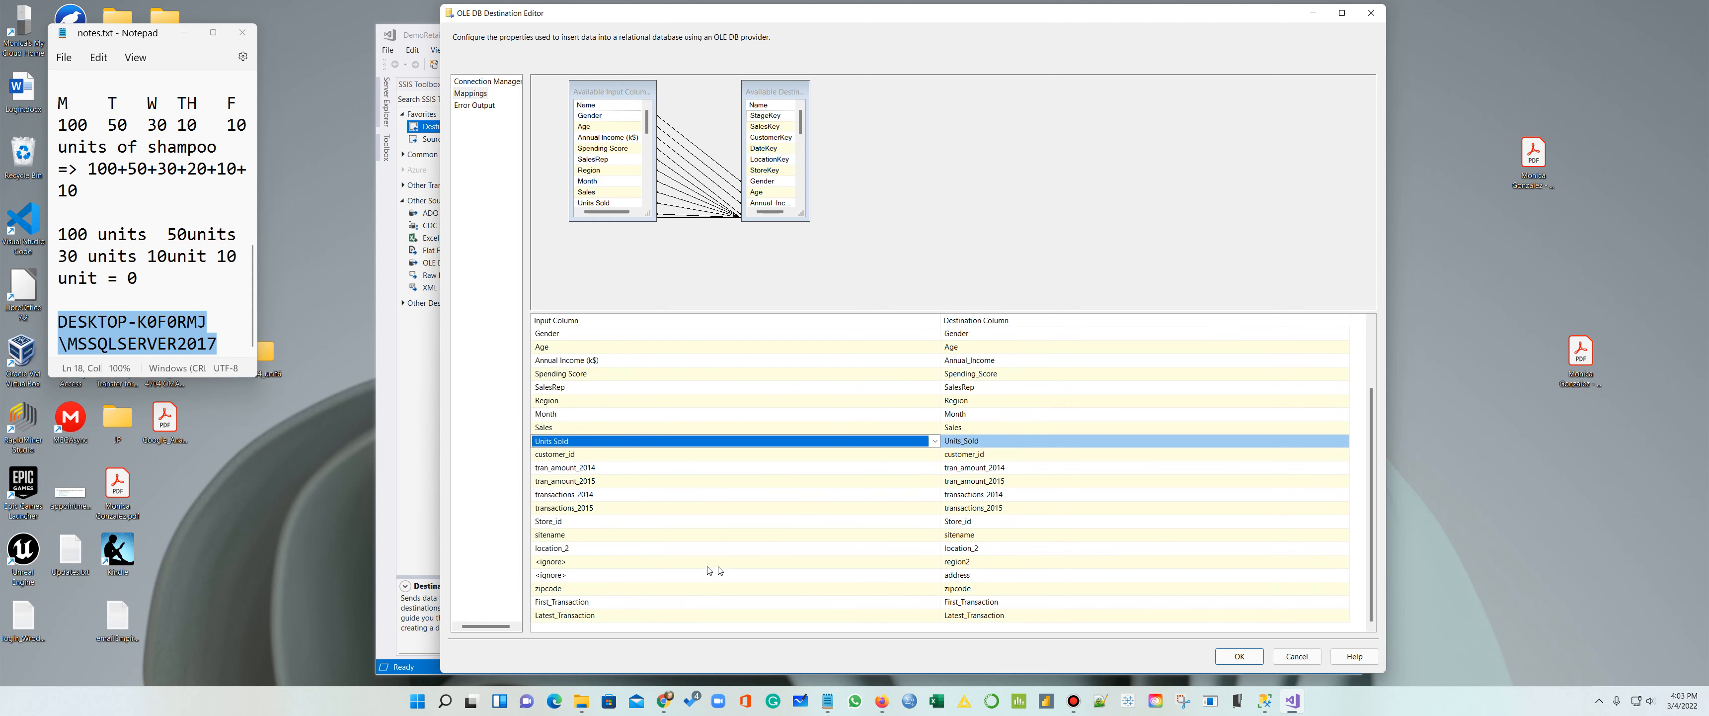
left_click(931, 564)
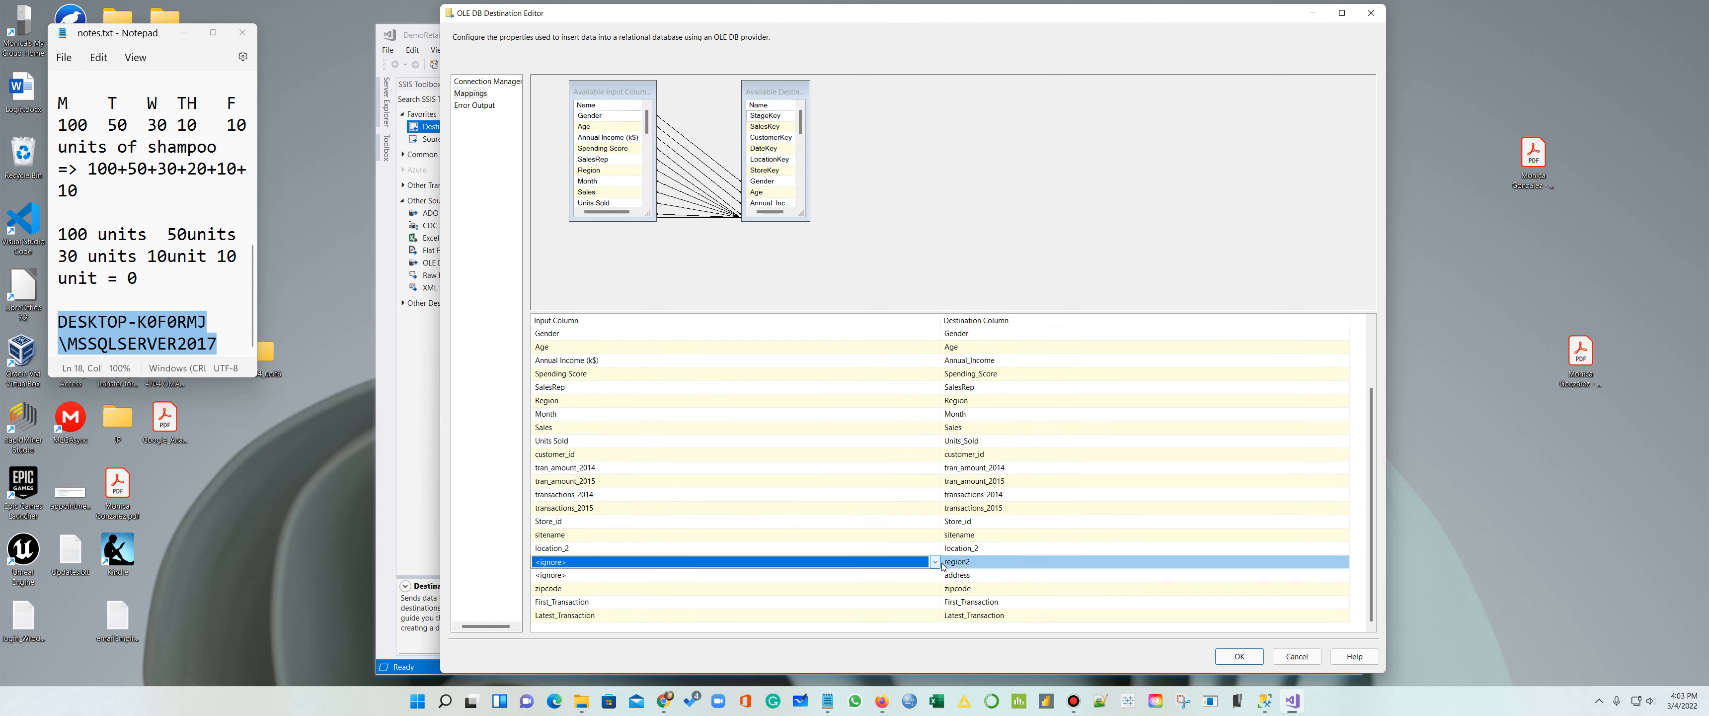
left_click(934, 562)
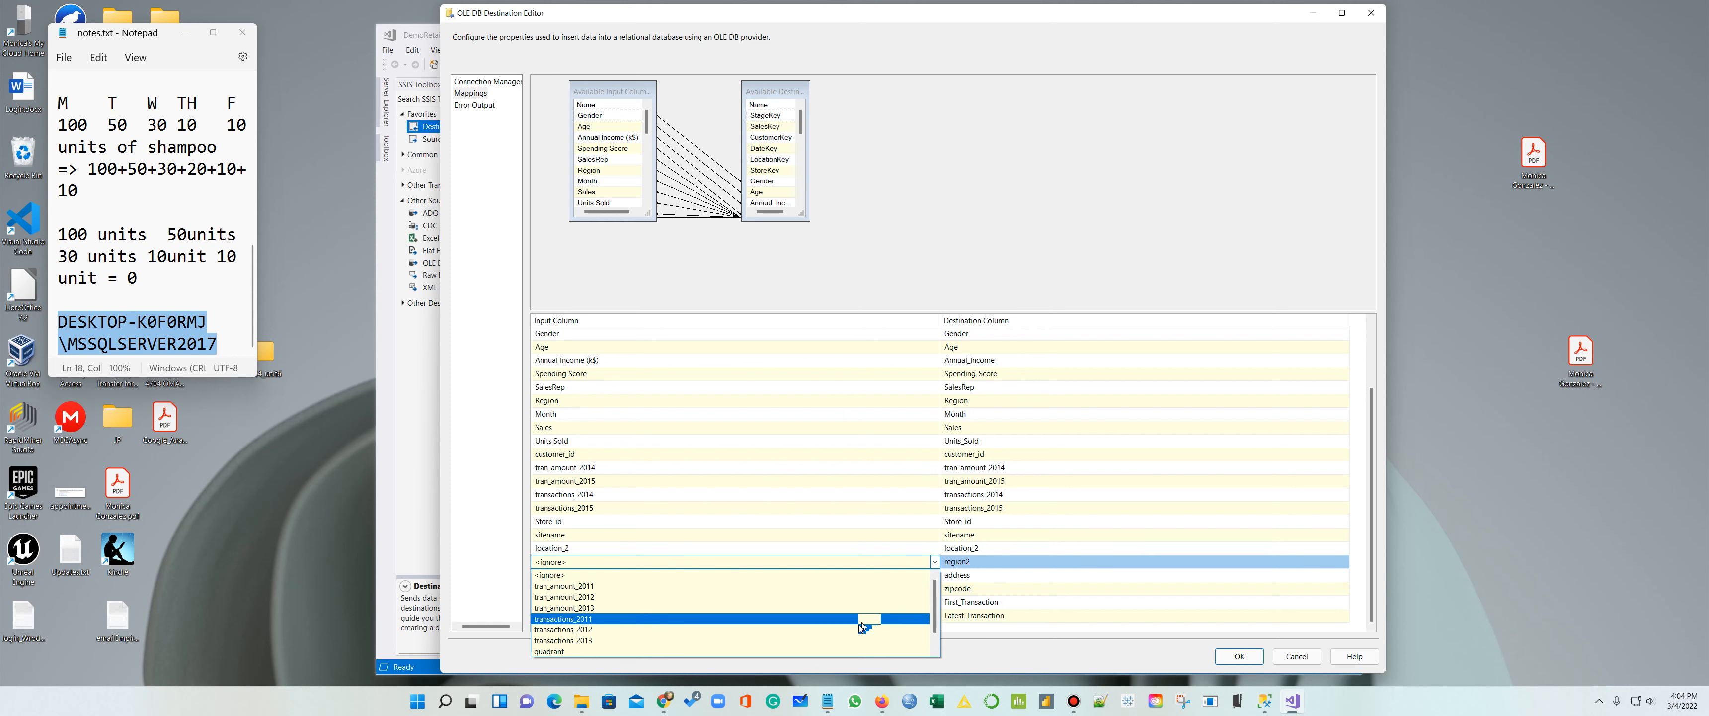
left_click(841, 650)
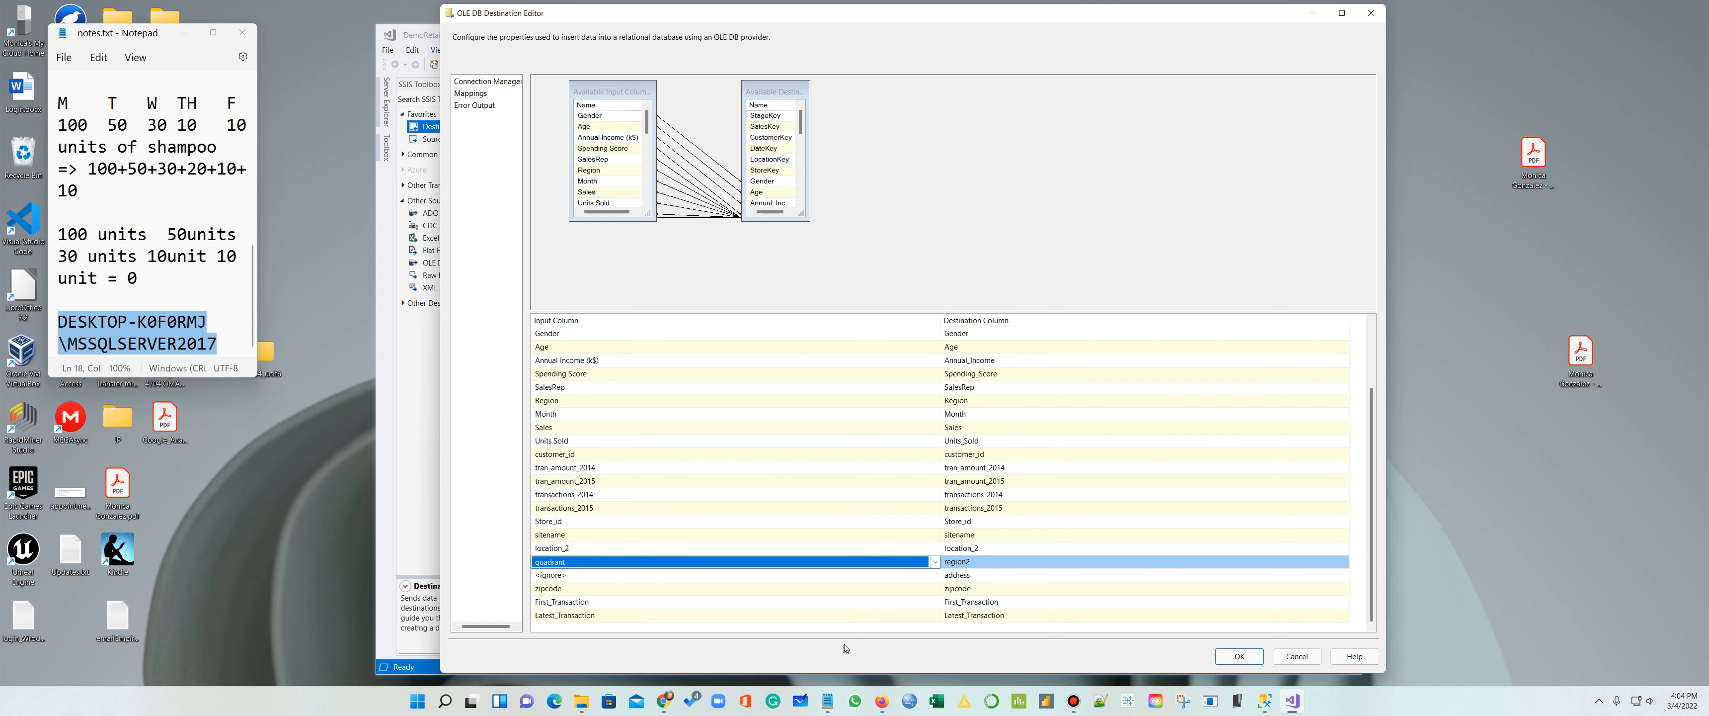
left_click(926, 576)
left_click(934, 574)
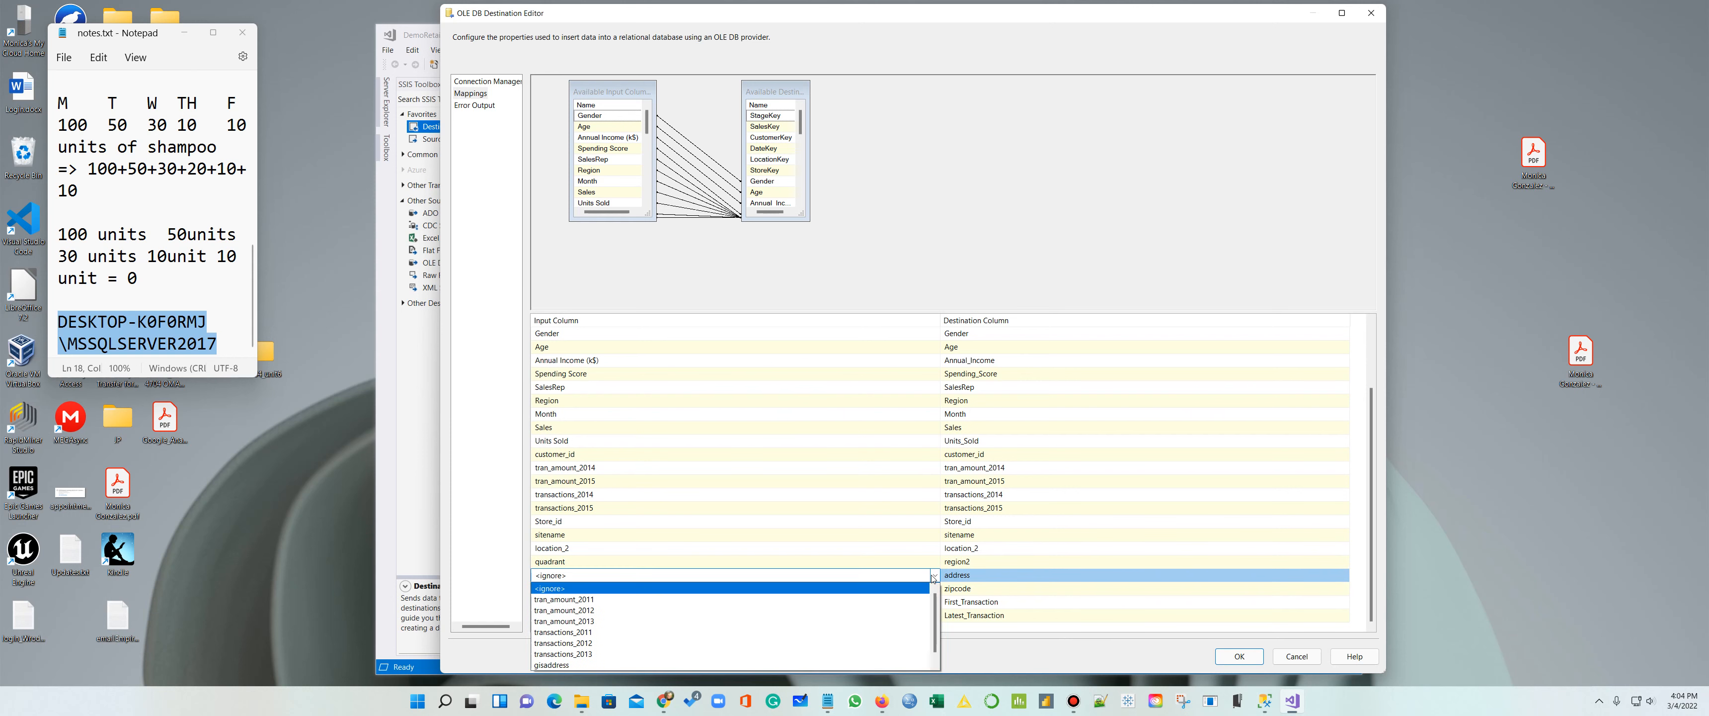
left_click(795, 664)
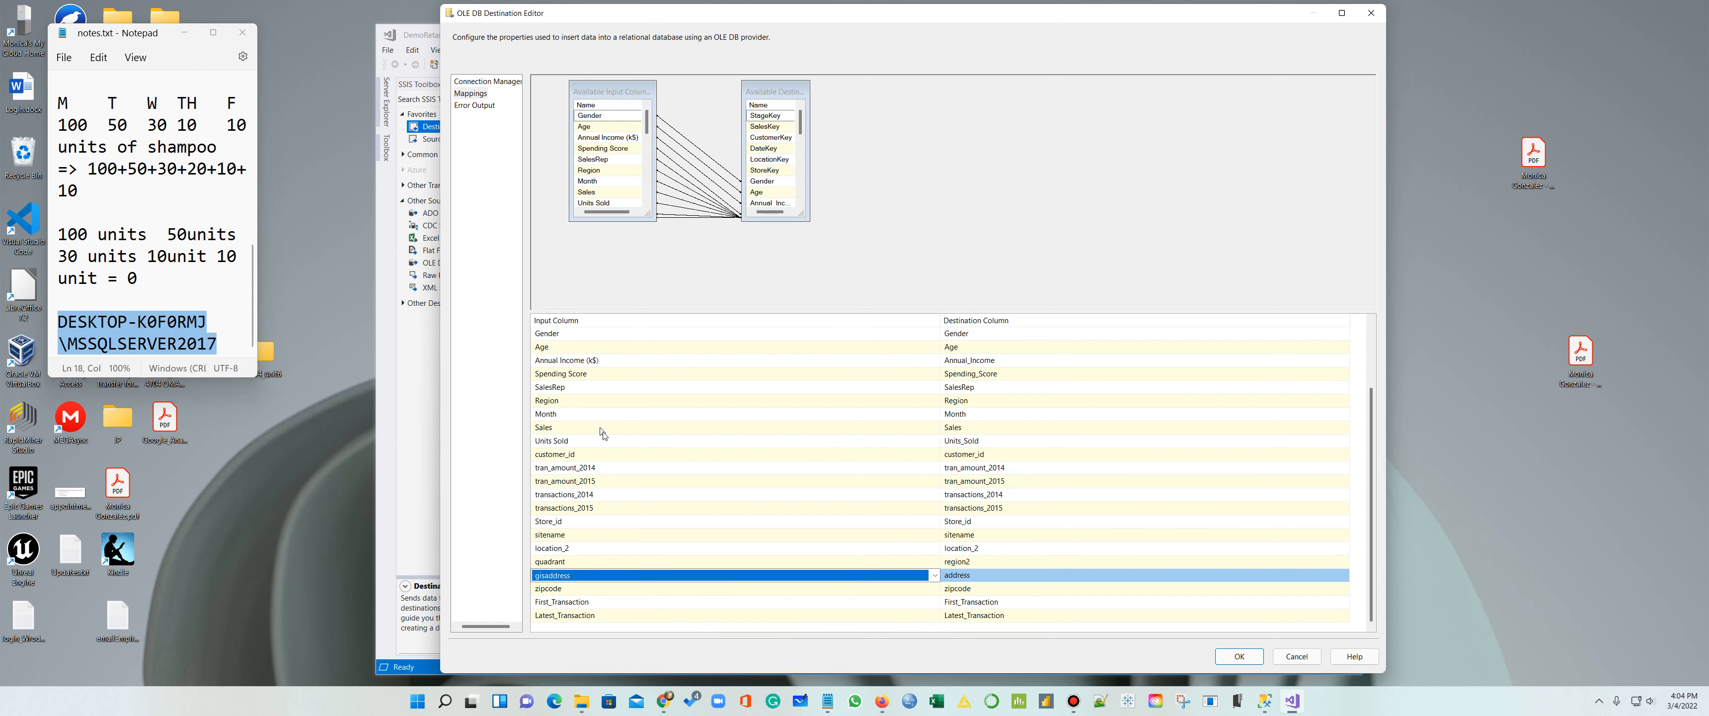
scroll(617, 458, "up", 2)
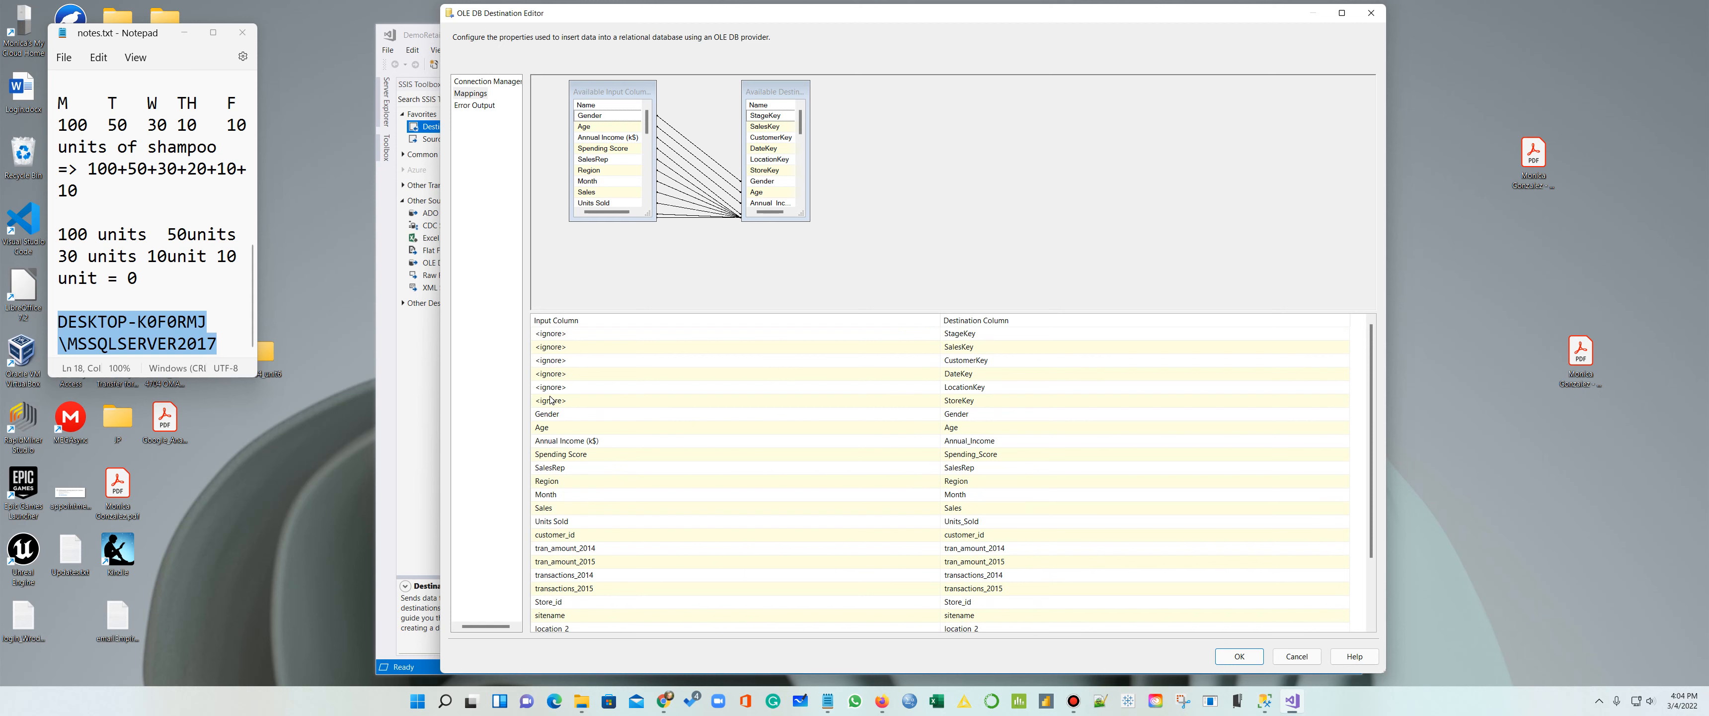
left_click(1229, 656)
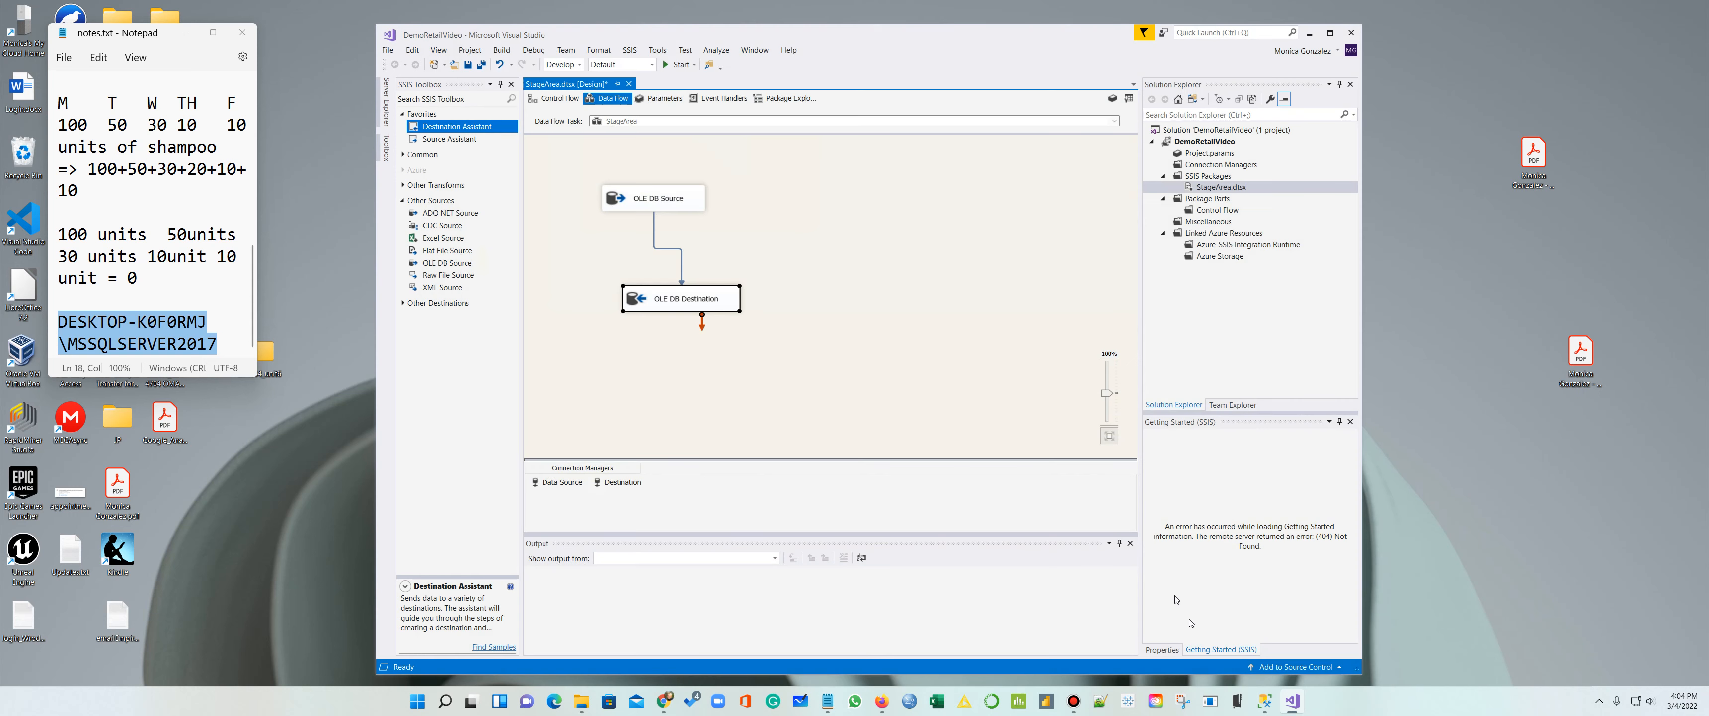
Step: Execute the StageArea data flow task, stop debugging once it finishes, and close the StageArea.dtsx package
right_click(795, 235)
left_click(841, 304)
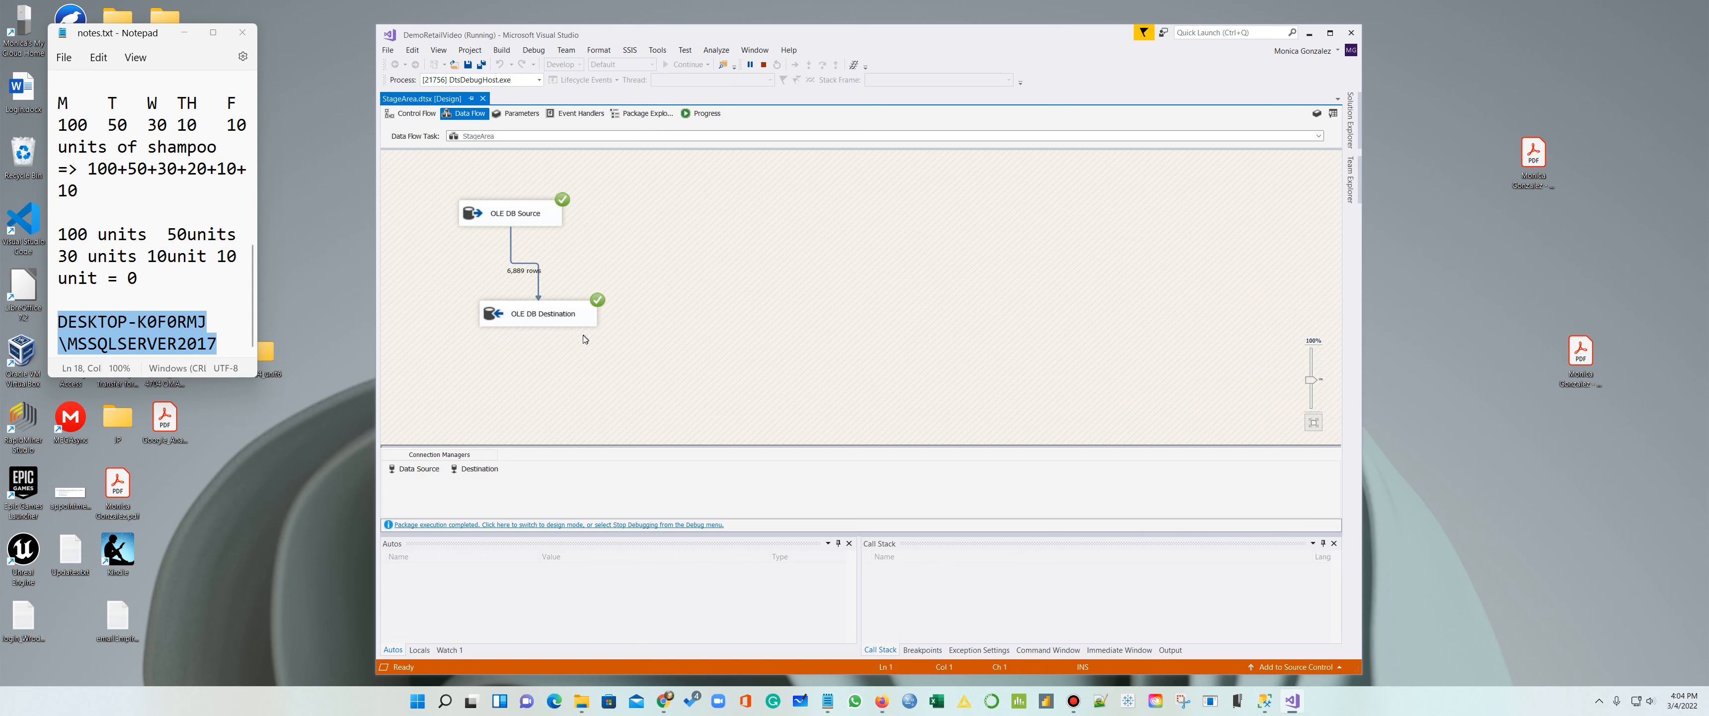
left_click(763, 66)
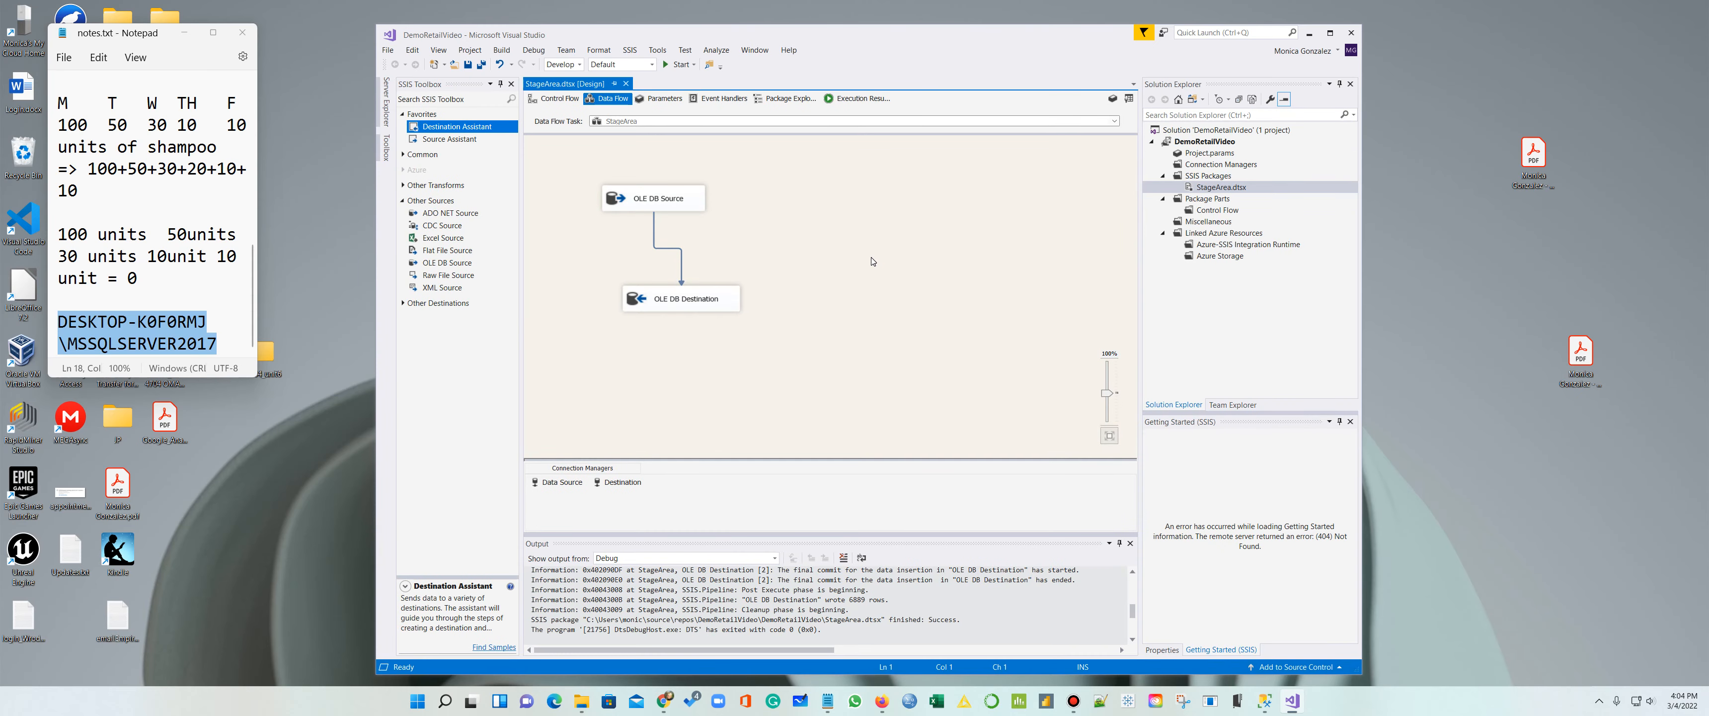
left_click(626, 83)
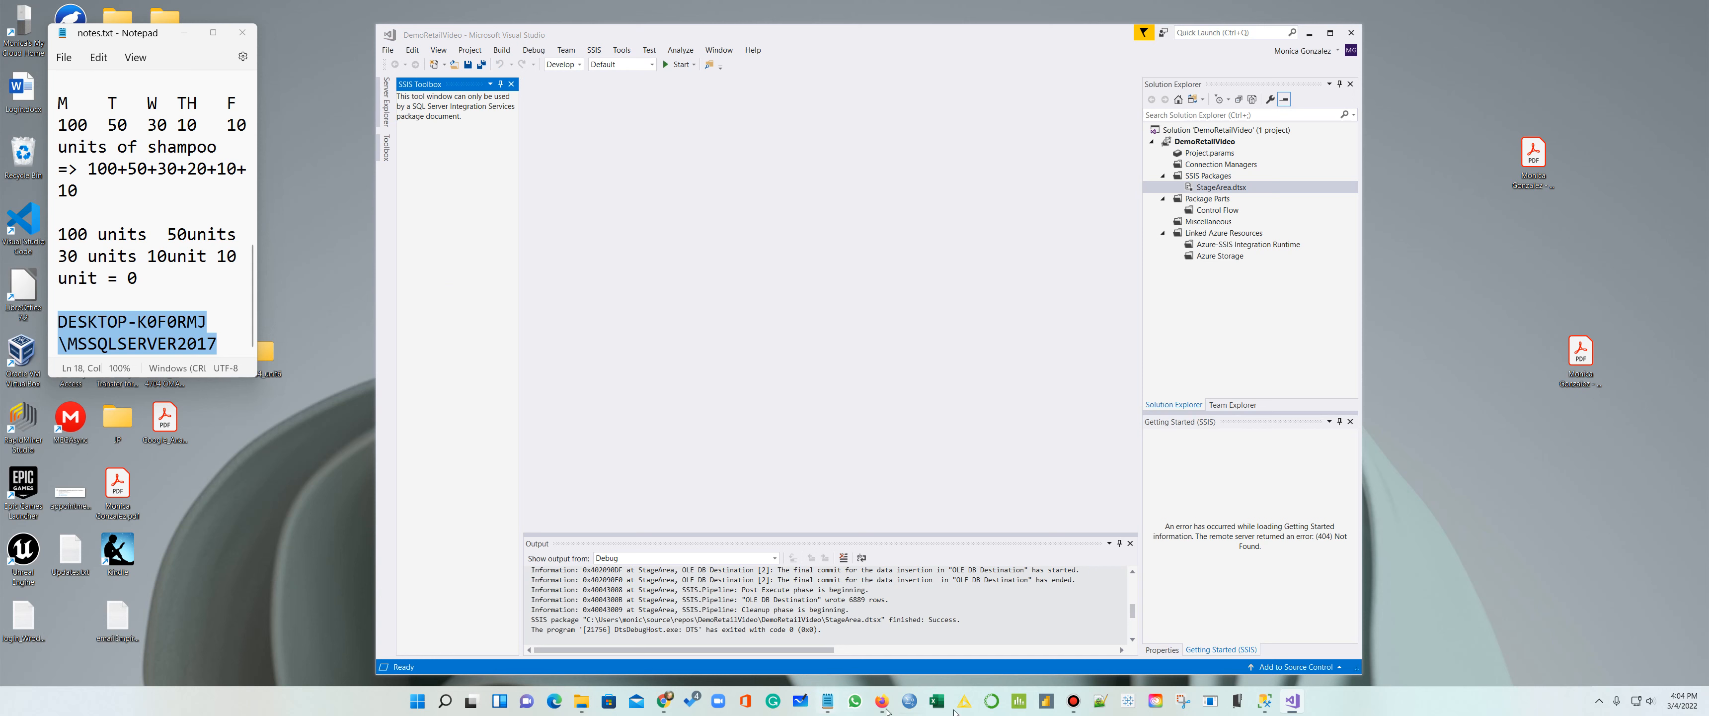
Step: Switch to SQL Server Management Studio, review the top 1000 rows of dbo.StageRetail, then close the query and minimize the program
mouse_move(1268, 703)
left_click(1264, 647)
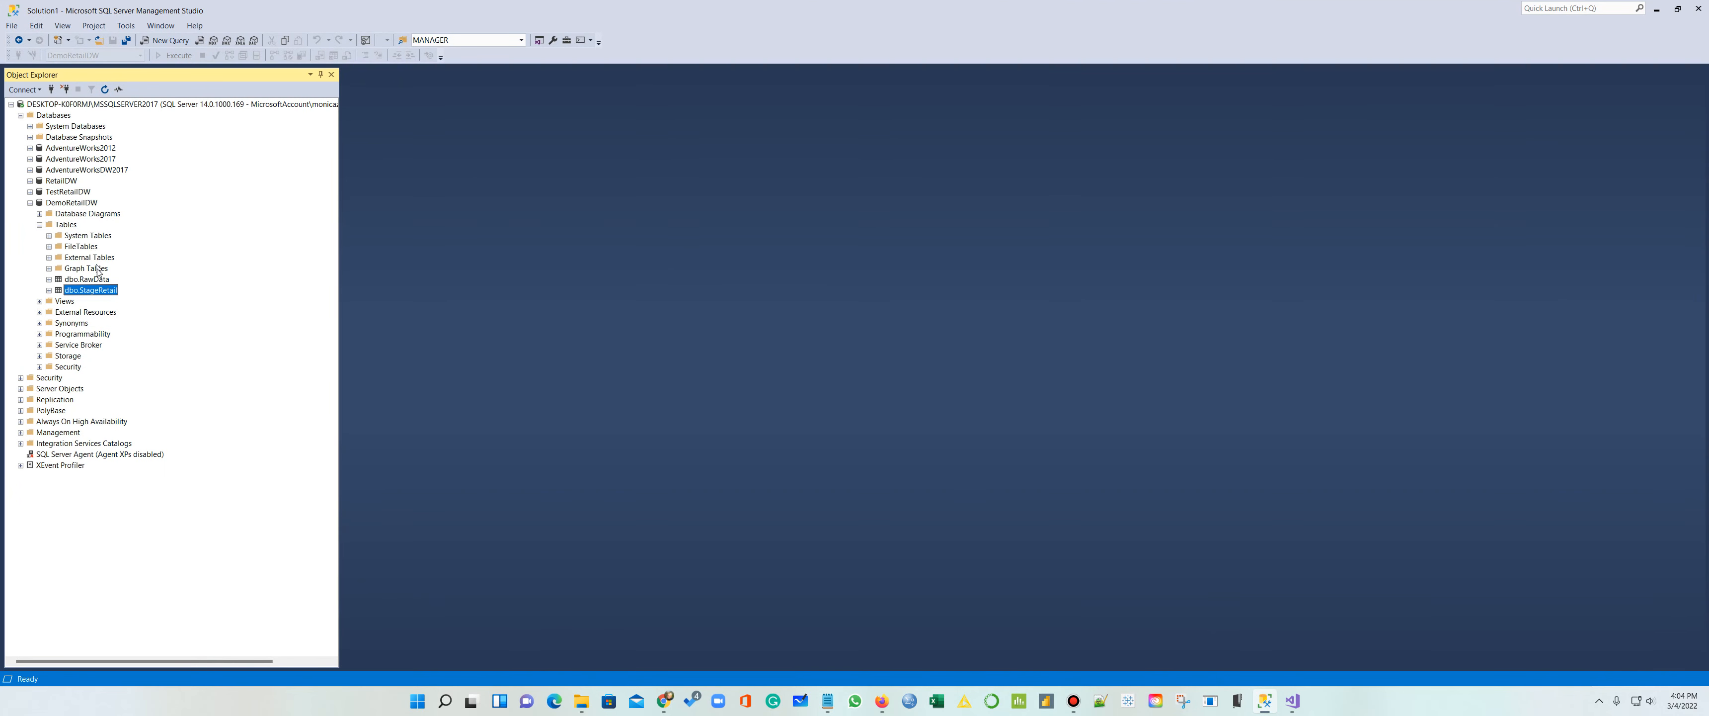
right_click(97, 293)
left_click(141, 323)
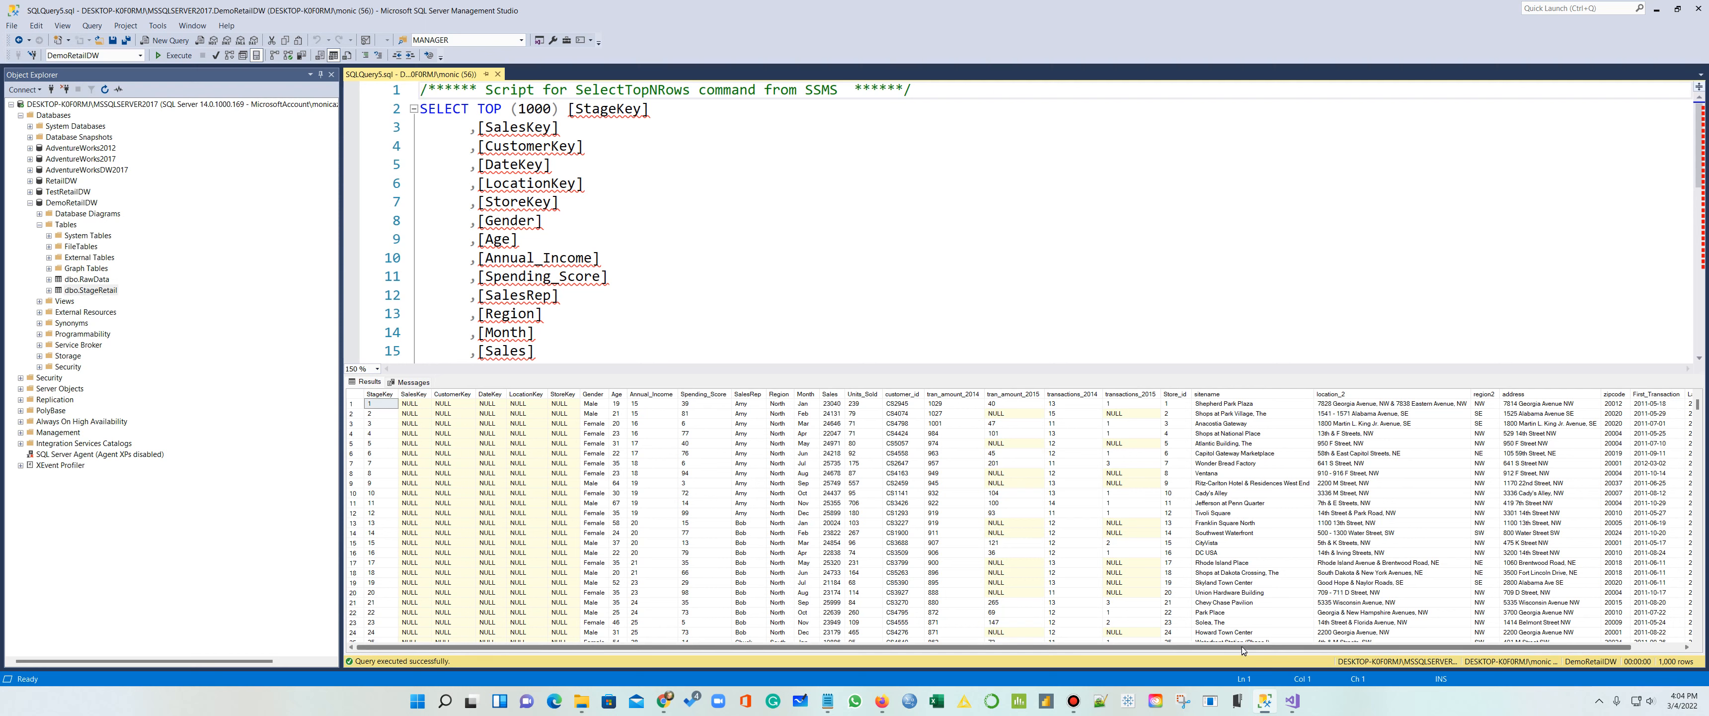
left_click_drag(1242, 646, 1358, 640)
scroll(1621, 591, "left", 2)
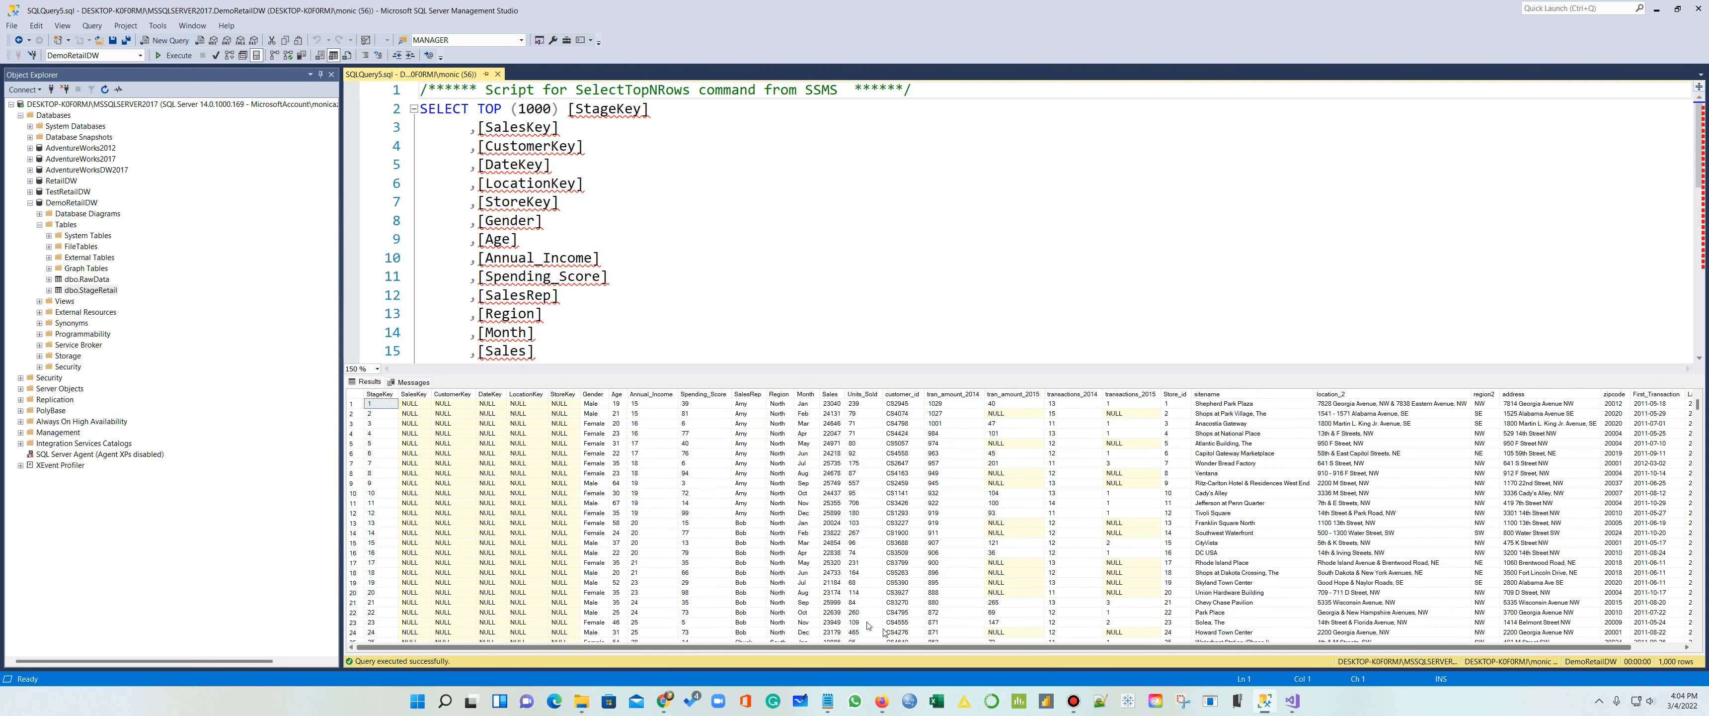
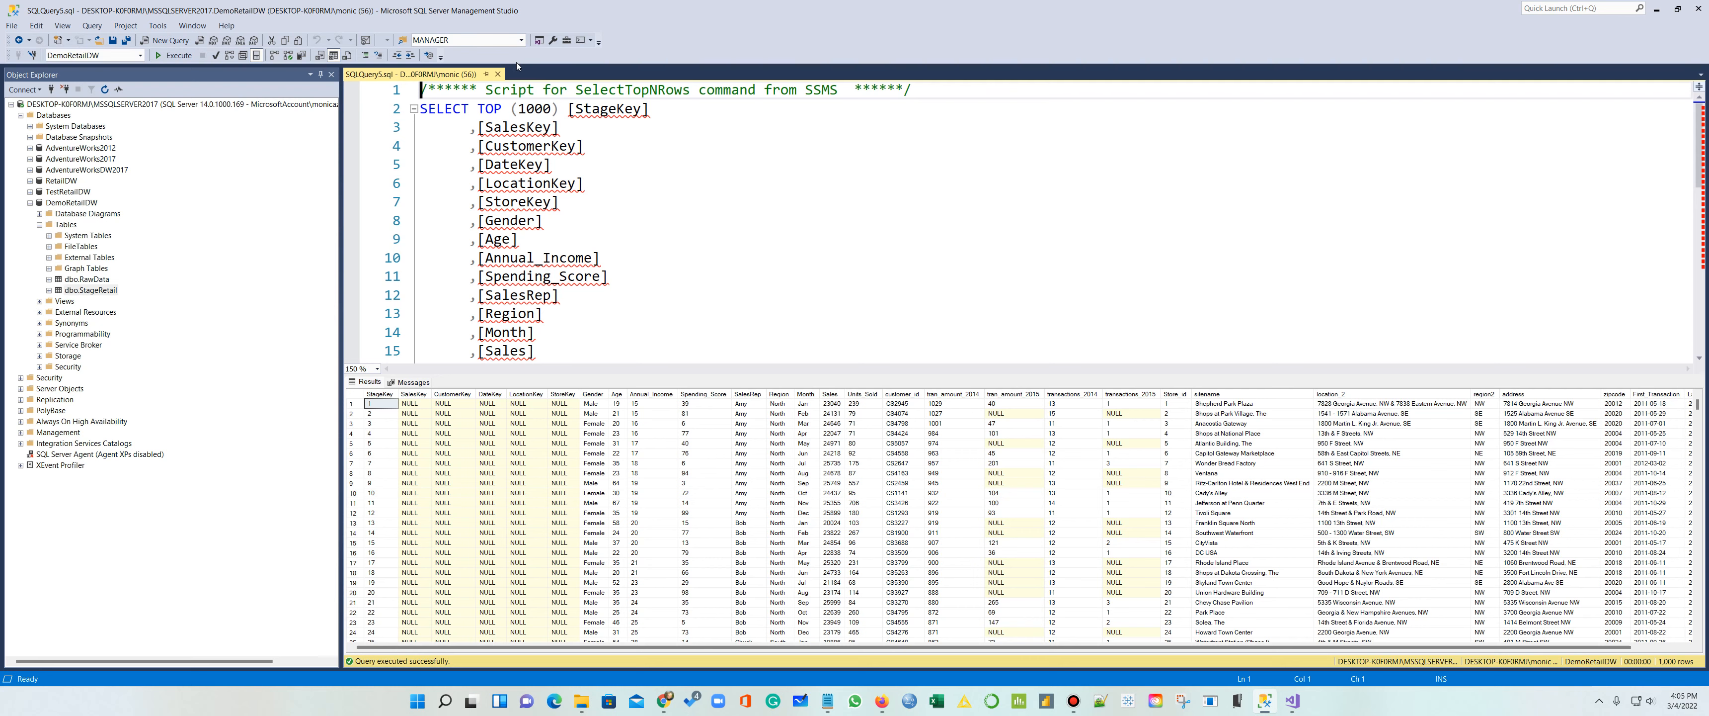
left_click(498, 73)
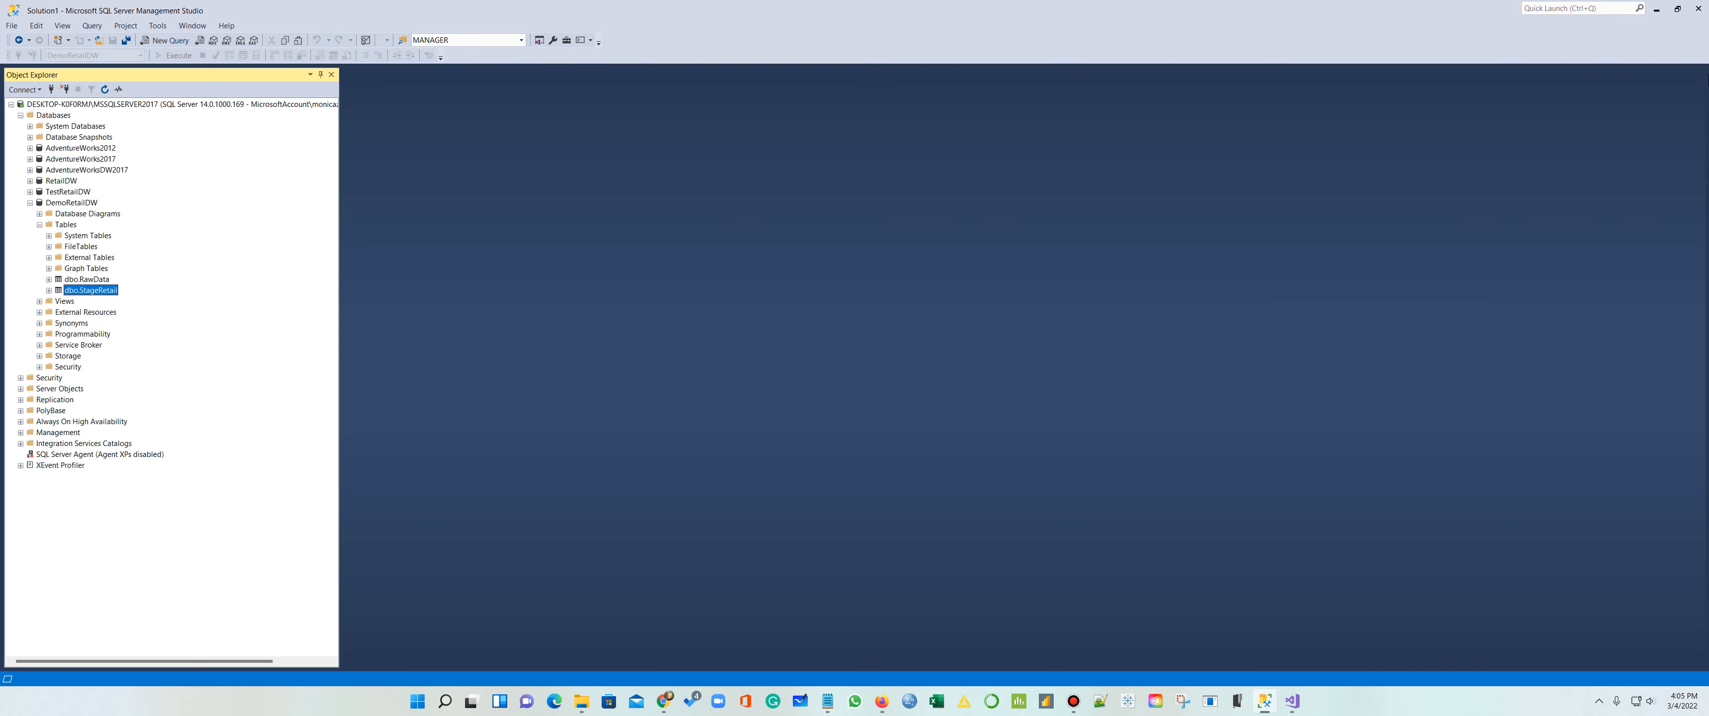
left_click(1657, 9)
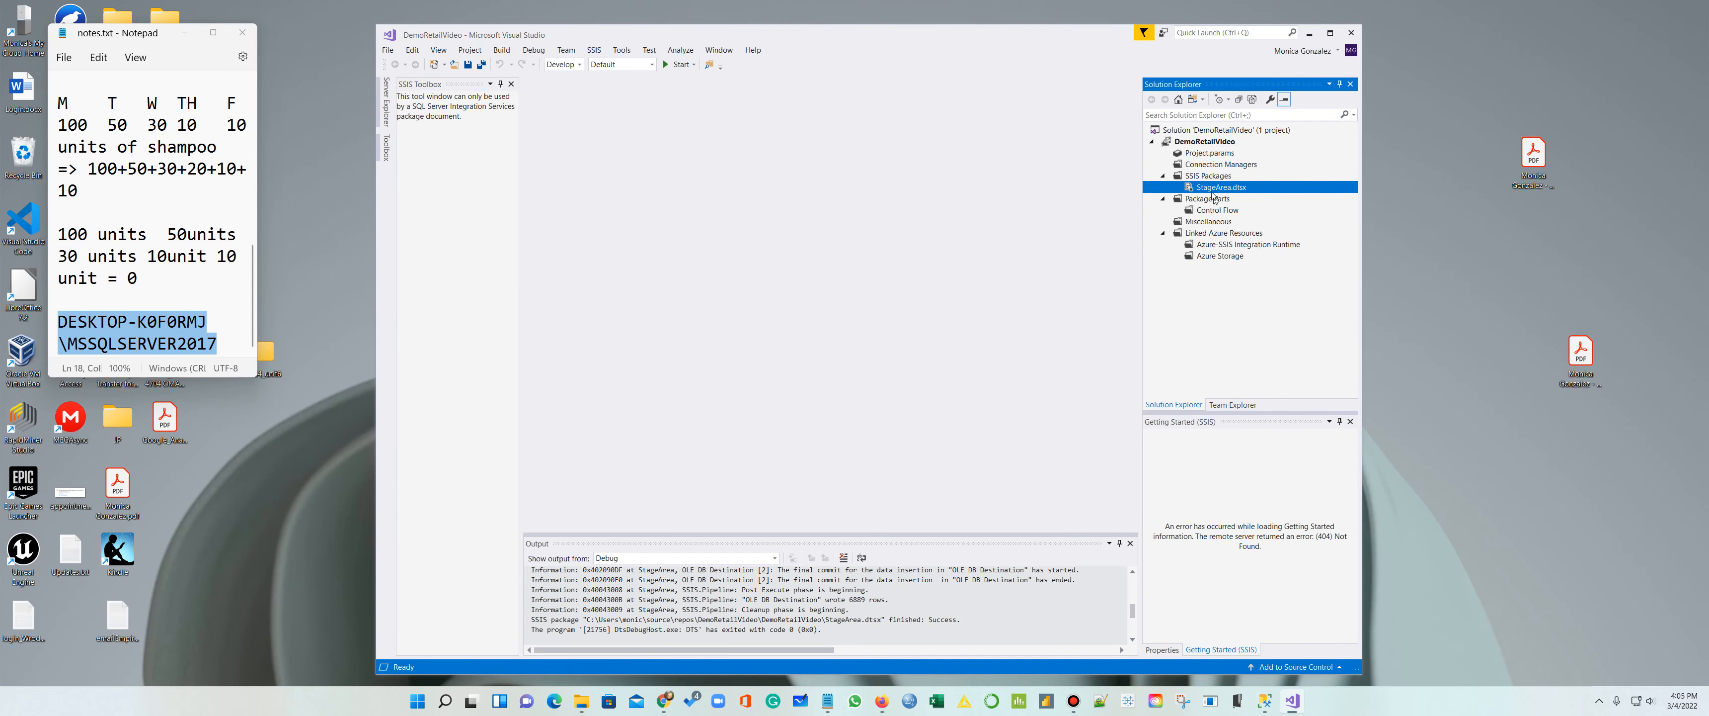
Step: Add a new SSIS package to the DemoRetailVideo project and rename it Create Tables
left_click(1206, 176)
right_click(1206, 178)
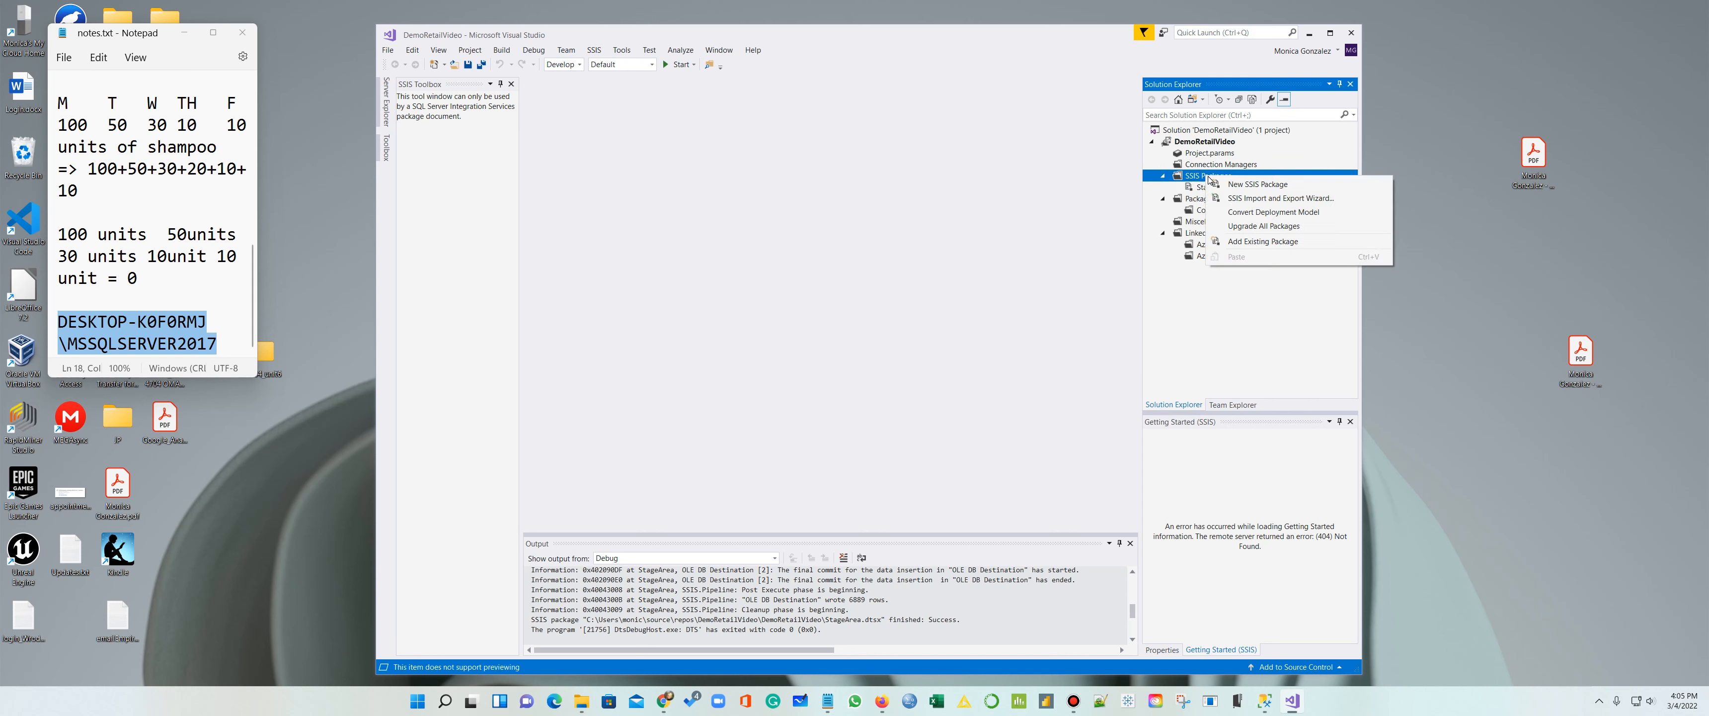
left_click(1257, 185)
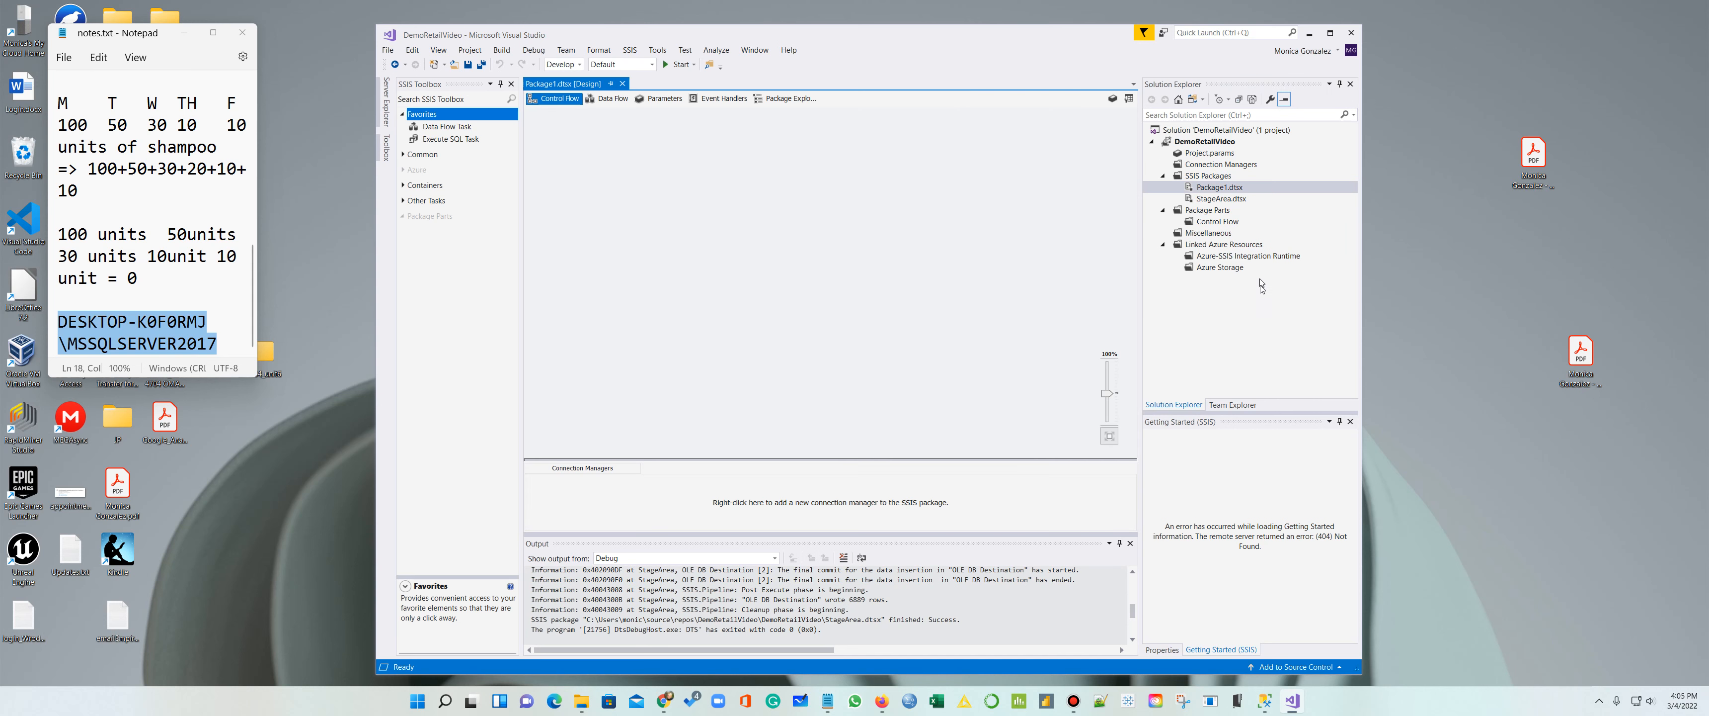
right_click(1207, 189)
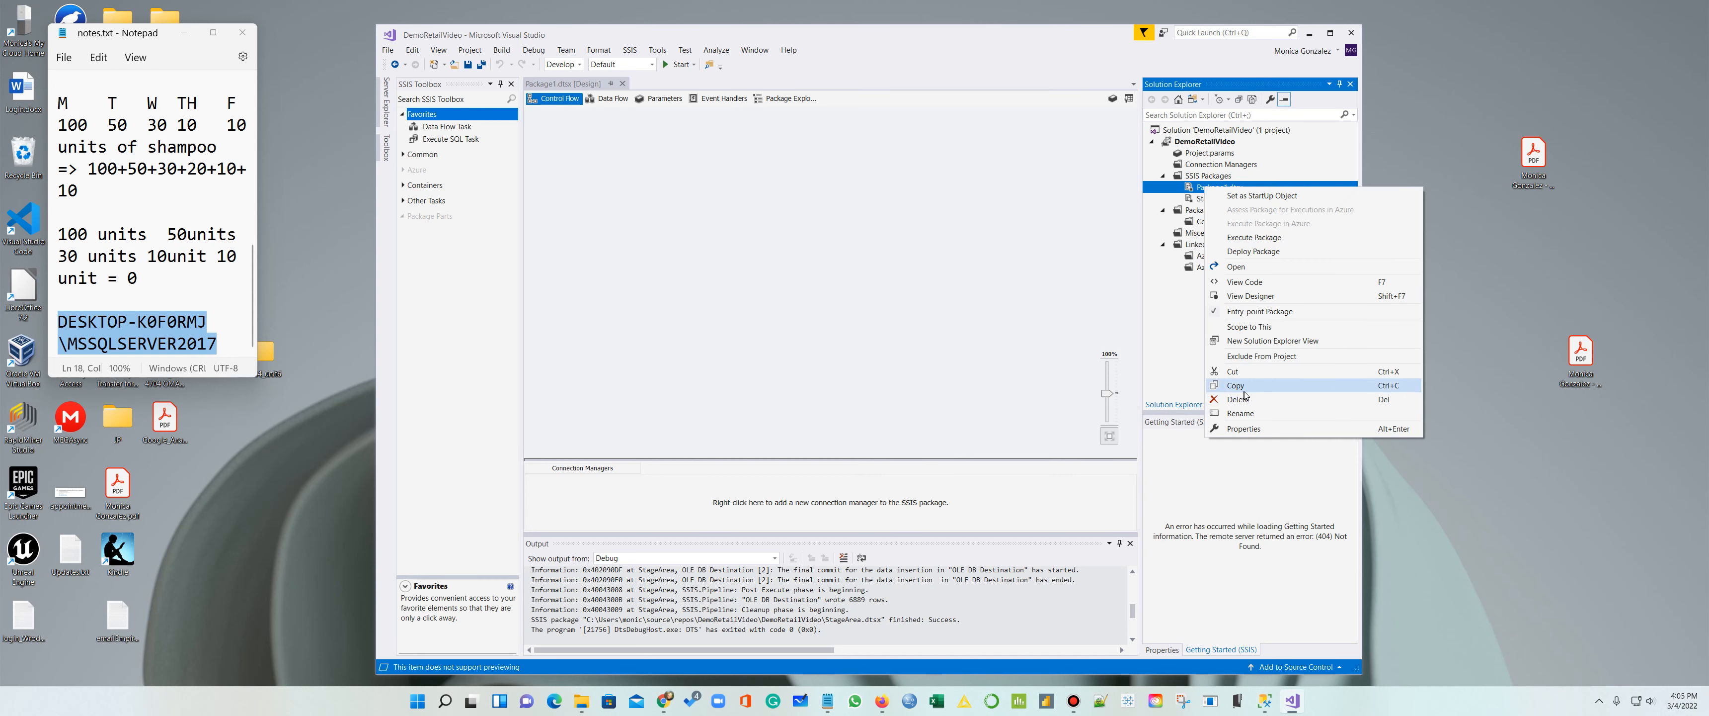
left_click(1241, 413)
type("Create T")
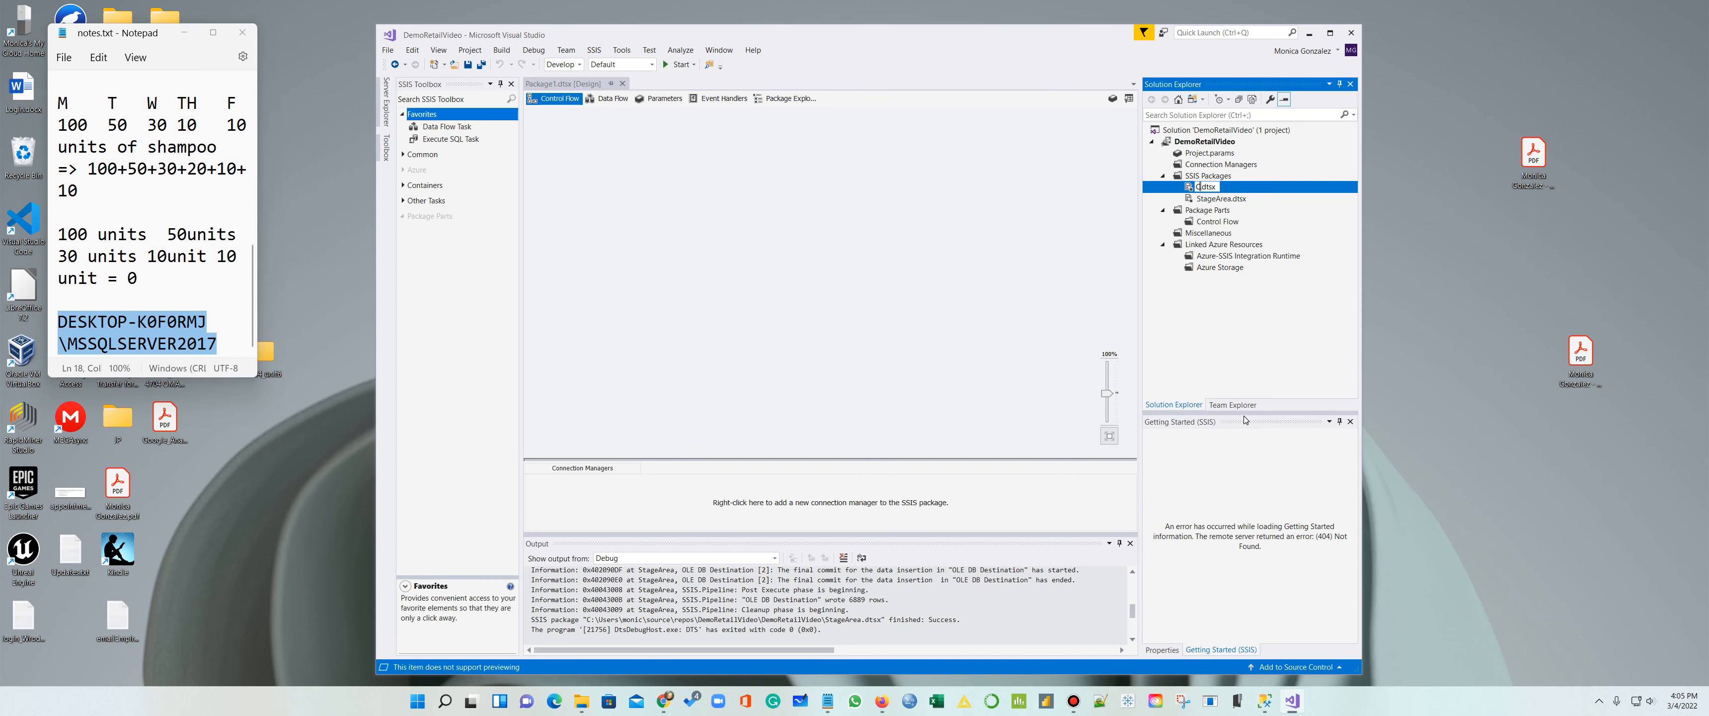
type("ables")
left_click(1263, 324)
Step: Add an Execute SQL Task to the Create Tables control flow and name it DELETE Object
left_click(447, 126)
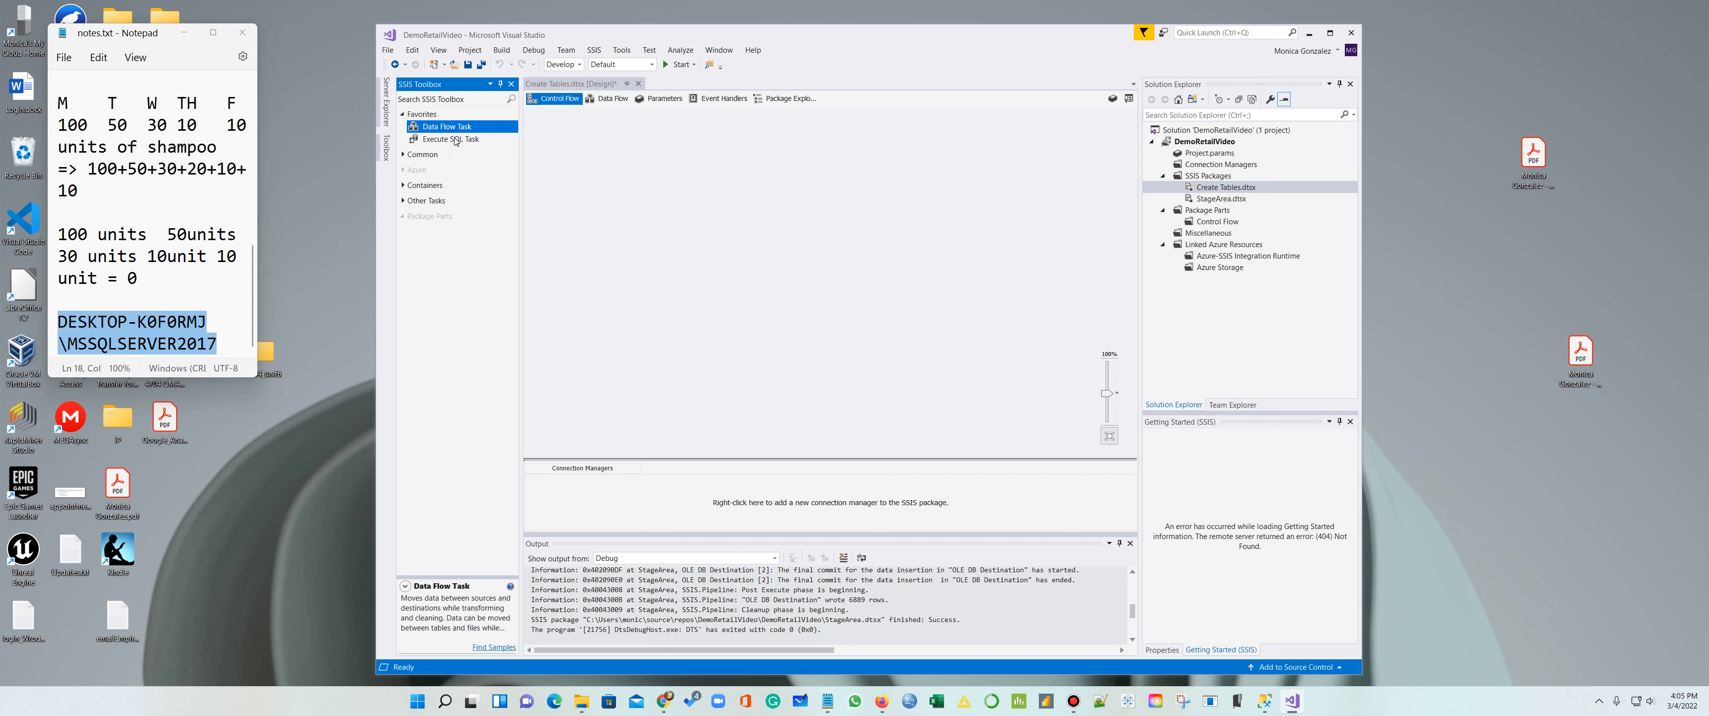
left_click_drag(456, 141, 619, 142)
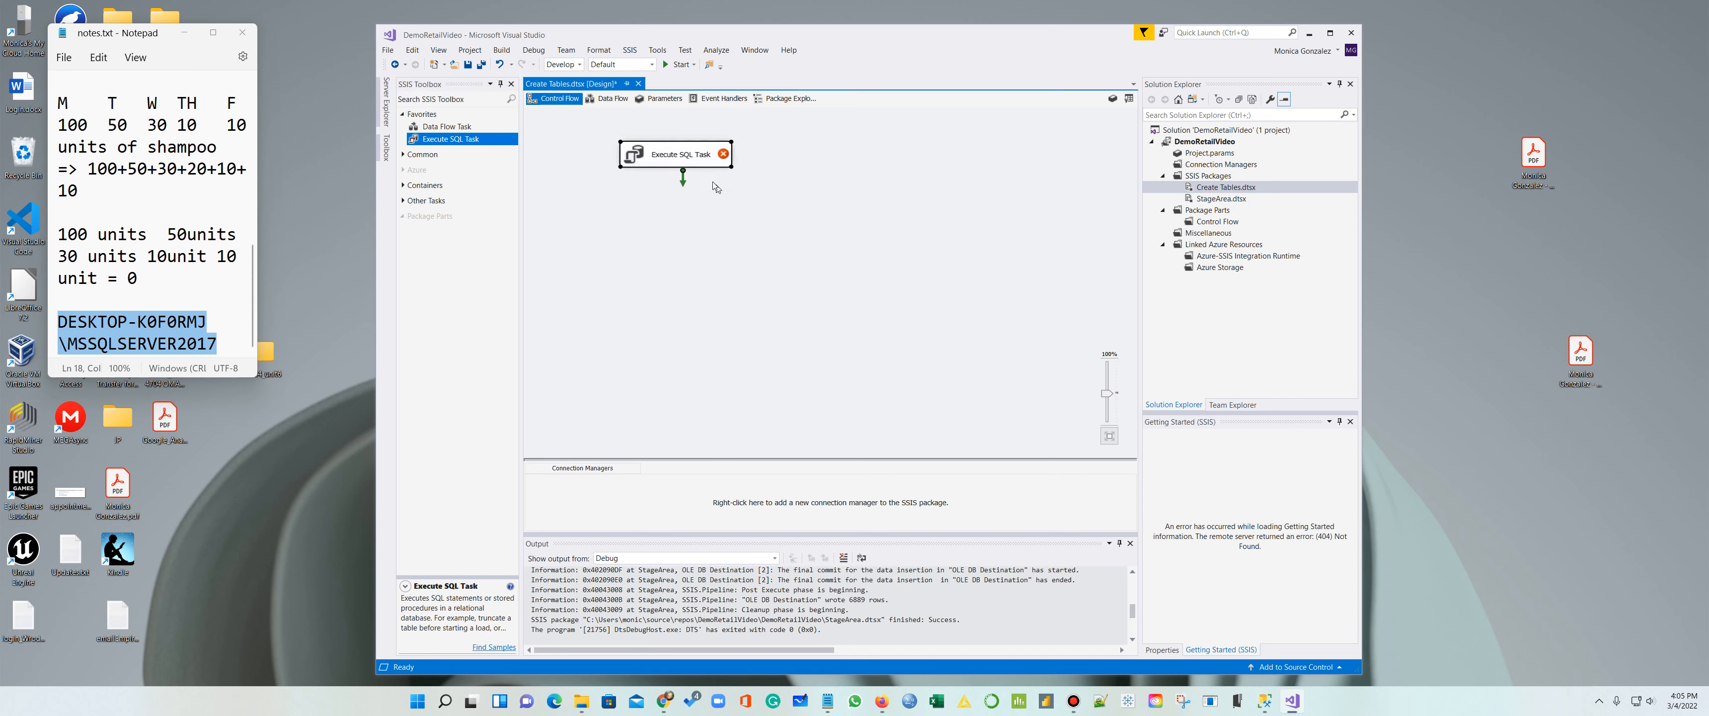
left_click(679, 156)
type("DEL")
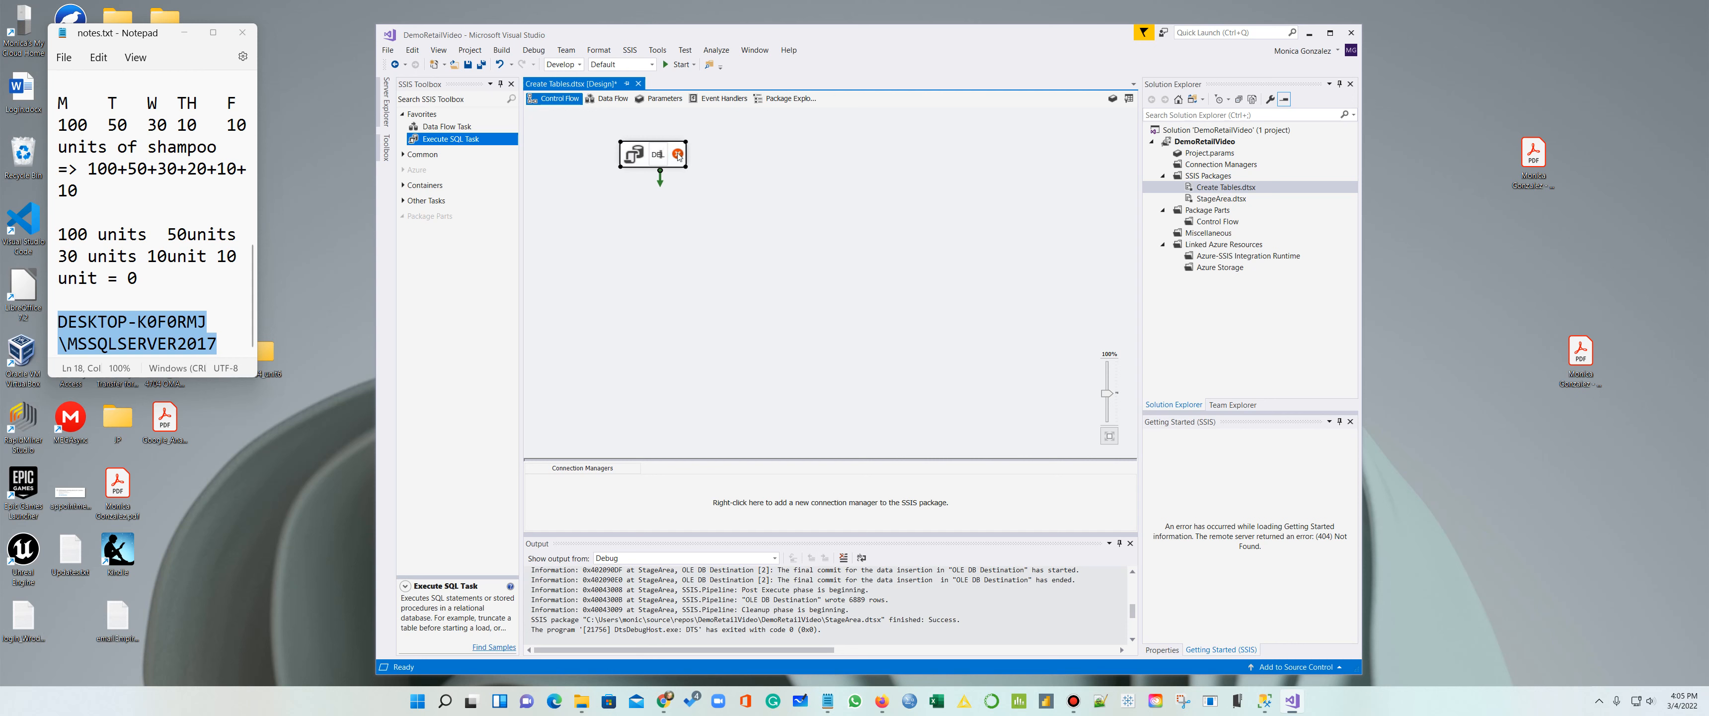
type("ETE Ob")
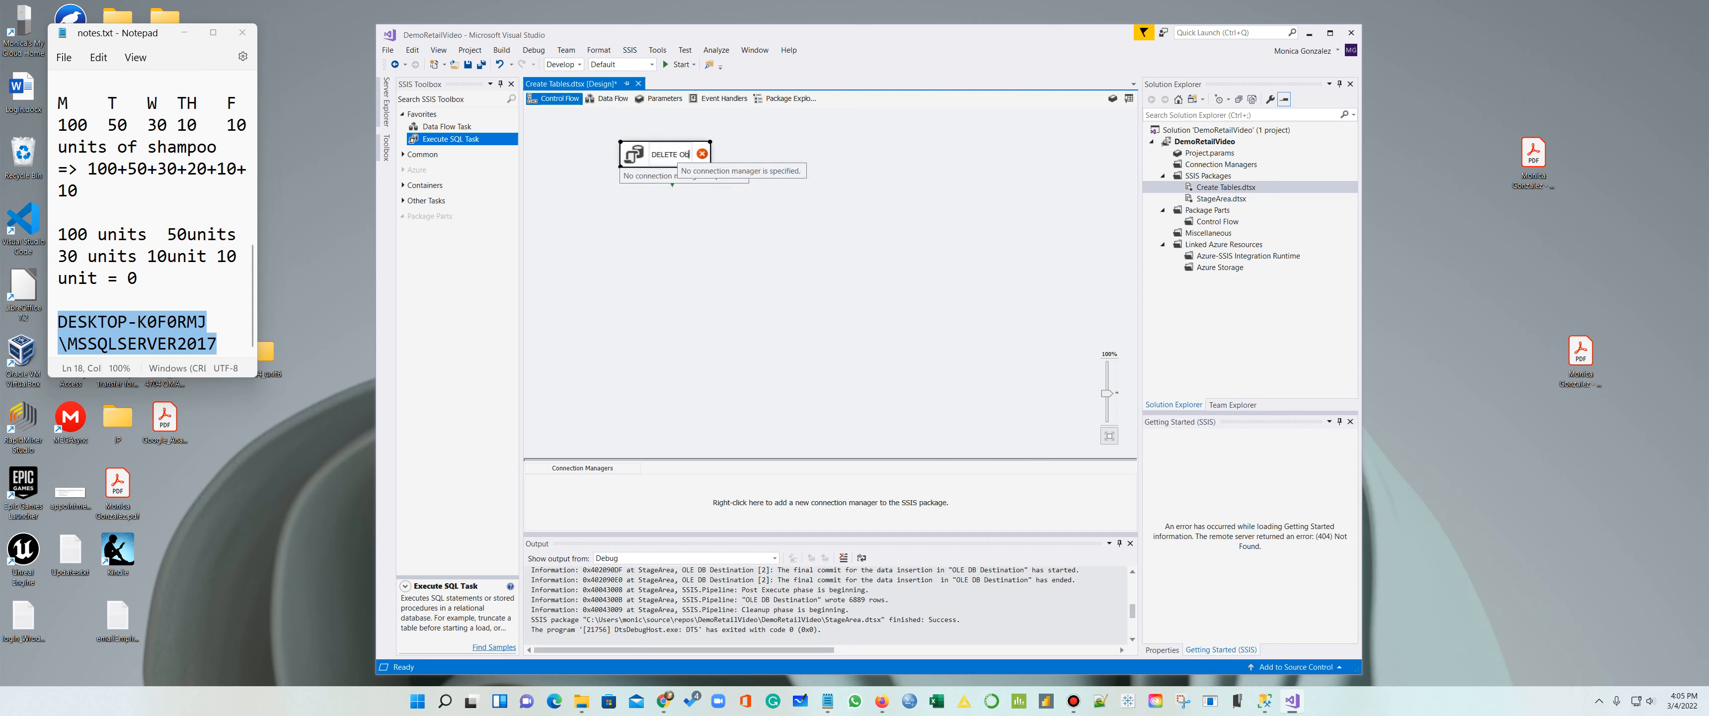
key("BackSpace")
type("bject")
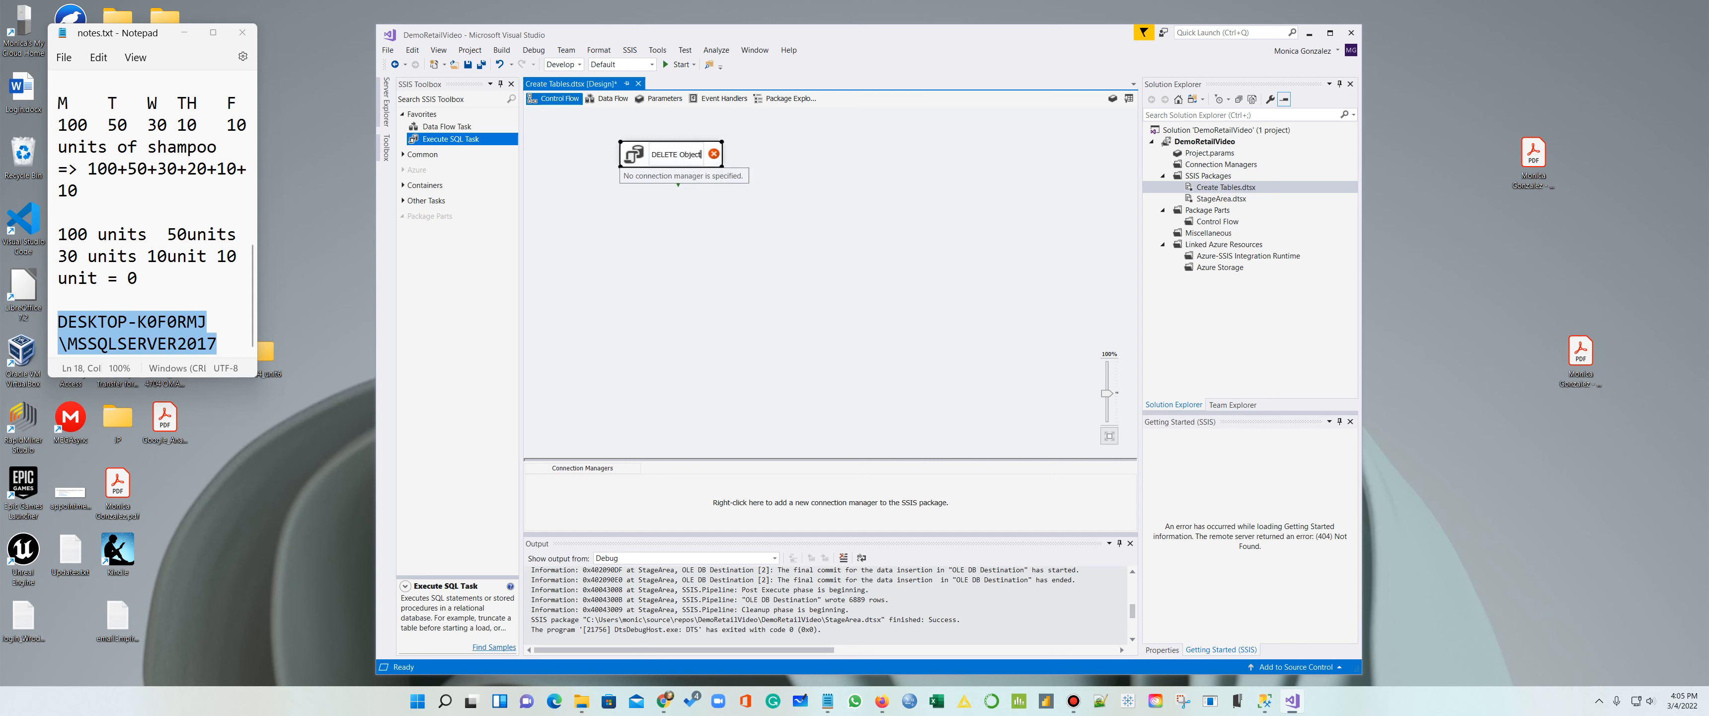
left_click(660, 205)
Step: Open File Explorer and browse the E: drive to CUNY_2021, Spring_2022, cst4704, unit3, Queries_RetailSalesSW
left_click_drag(765, 44, 920, 31)
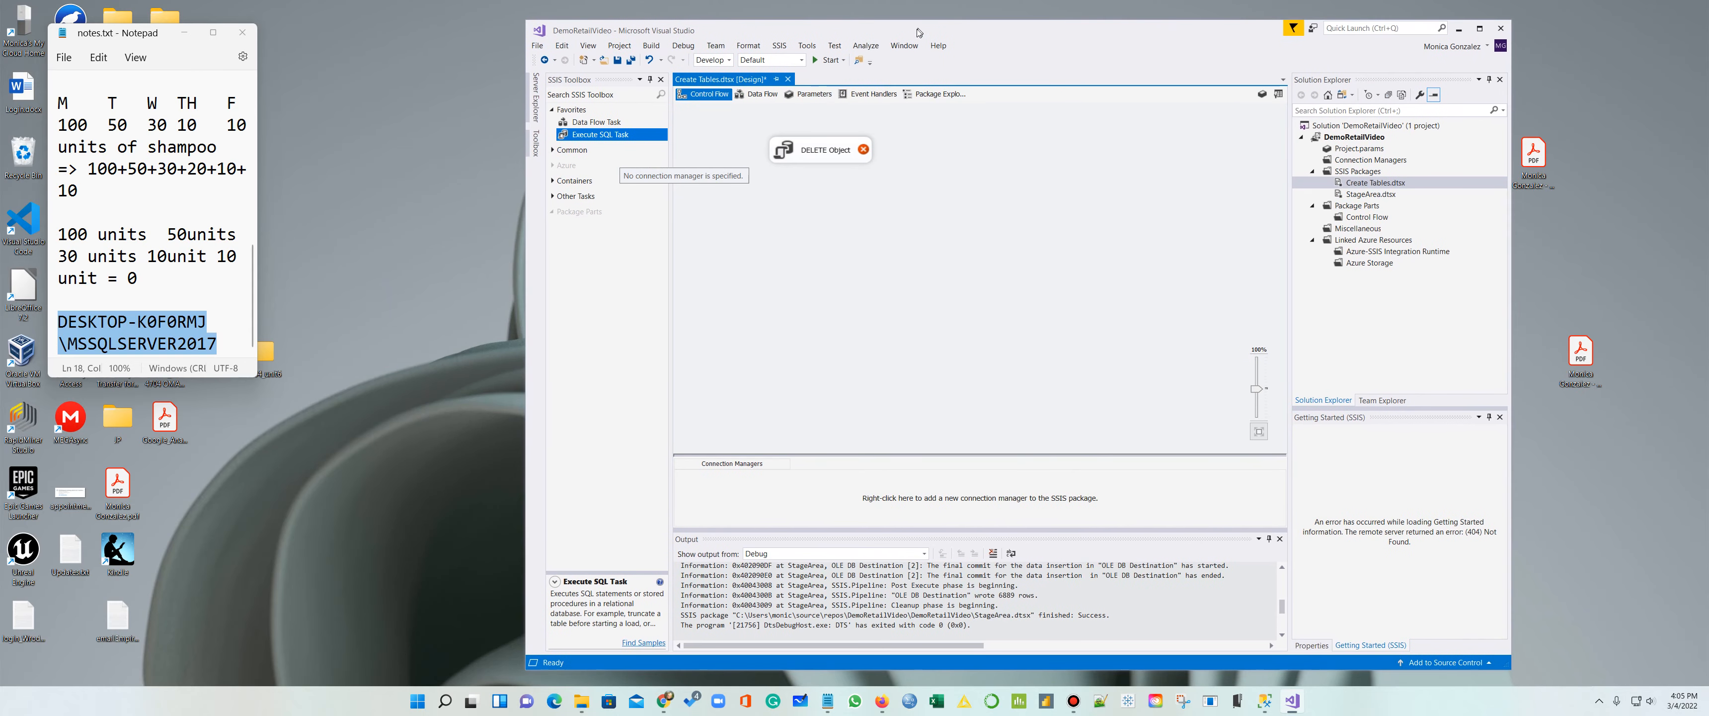
left_click(581, 700)
left_click(554, 616)
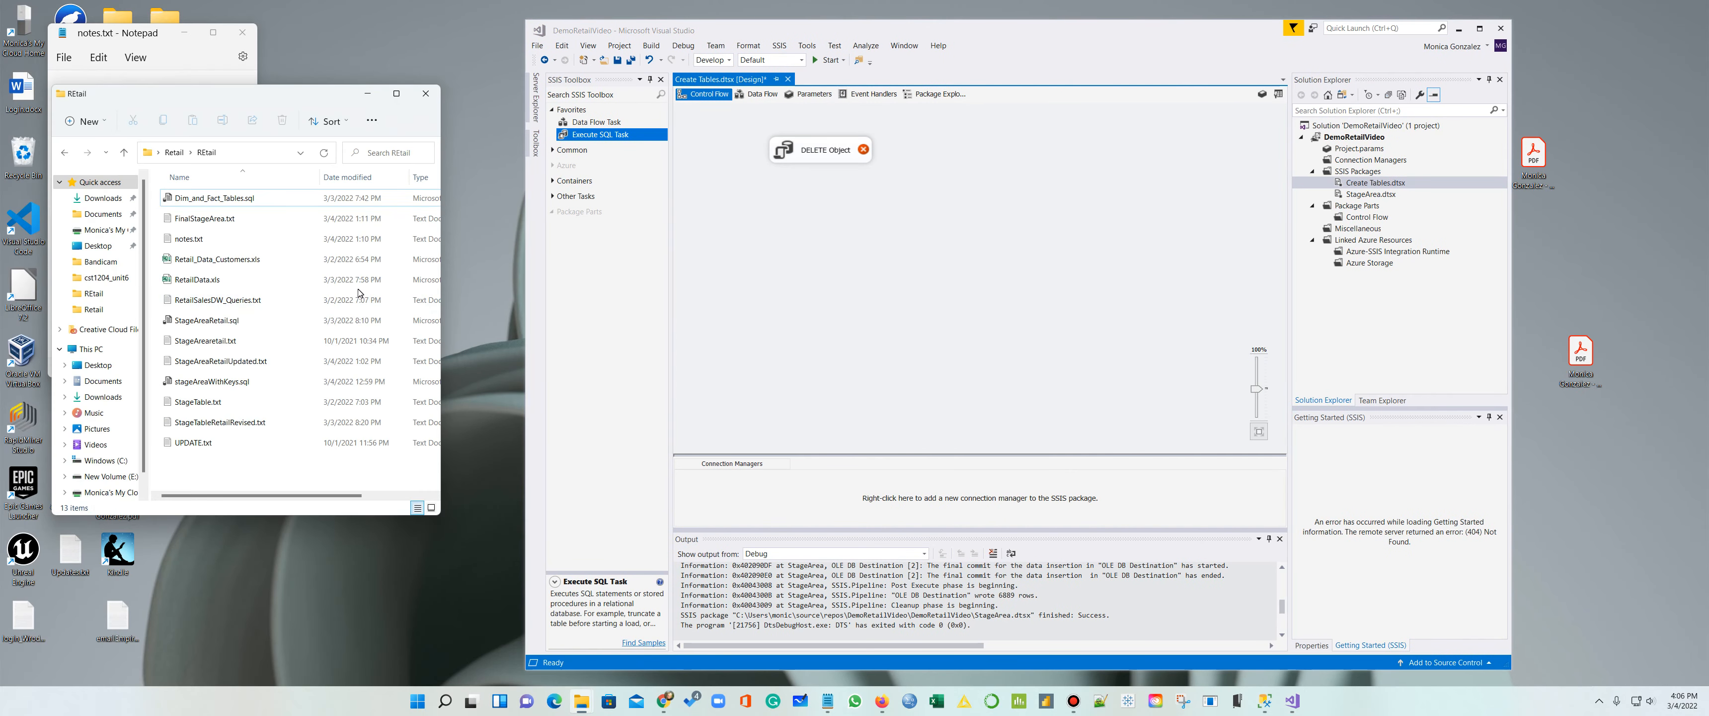
left_click(106, 476)
double_click(198, 265)
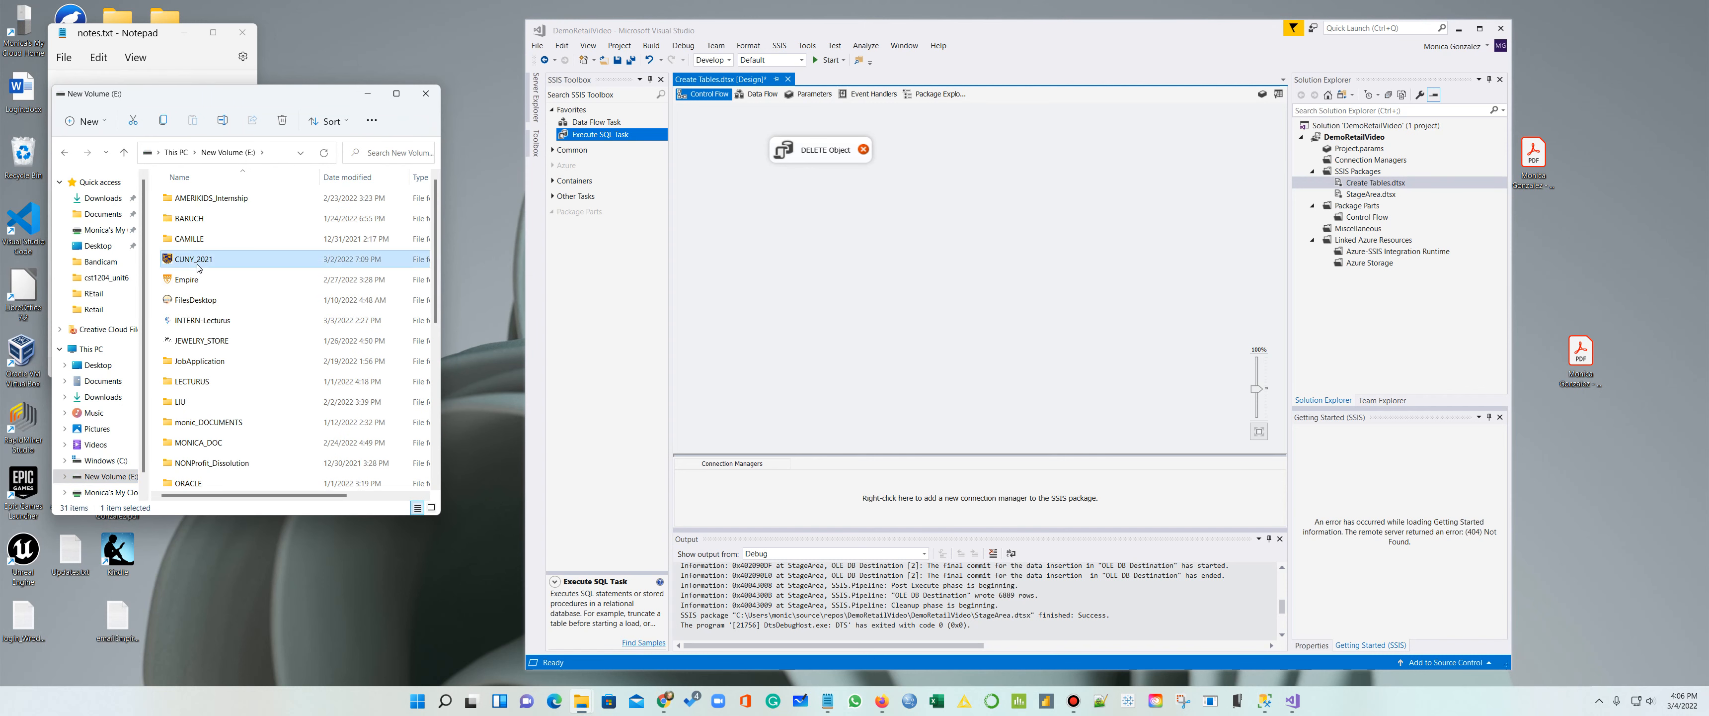
double_click(213, 265)
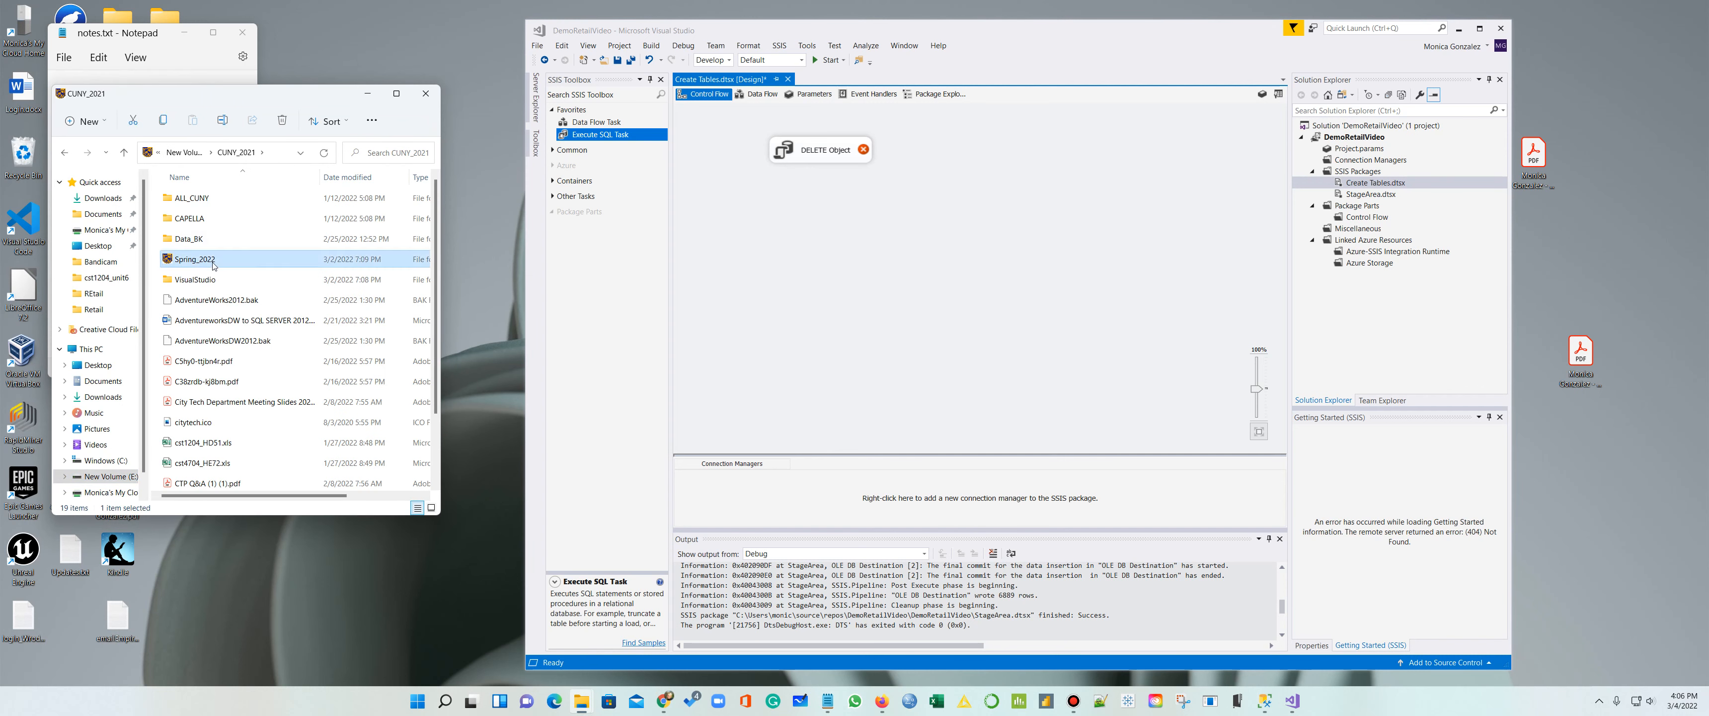
left_click(265, 223)
double_click(265, 223)
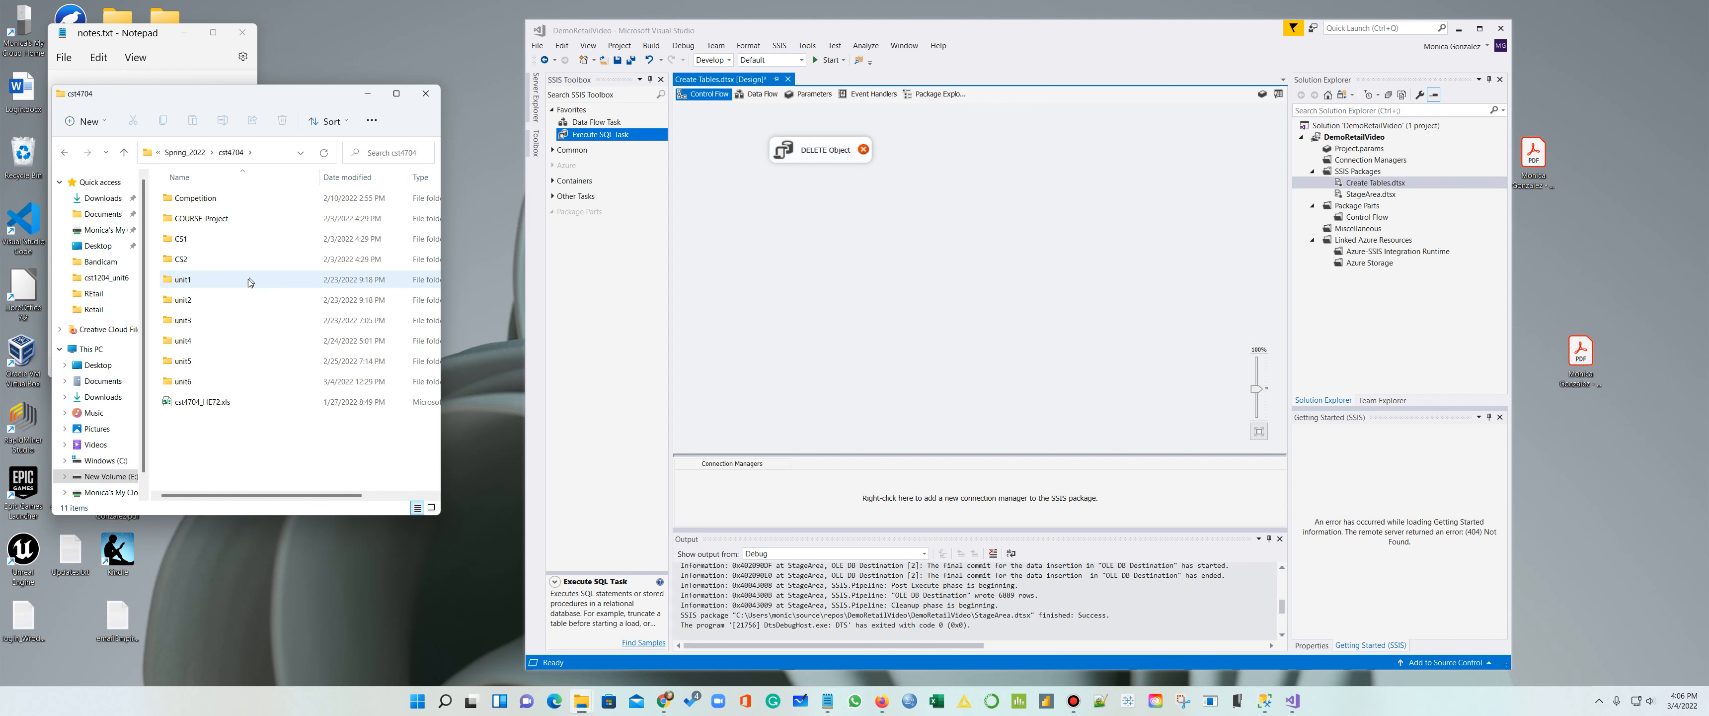
double_click(243, 322)
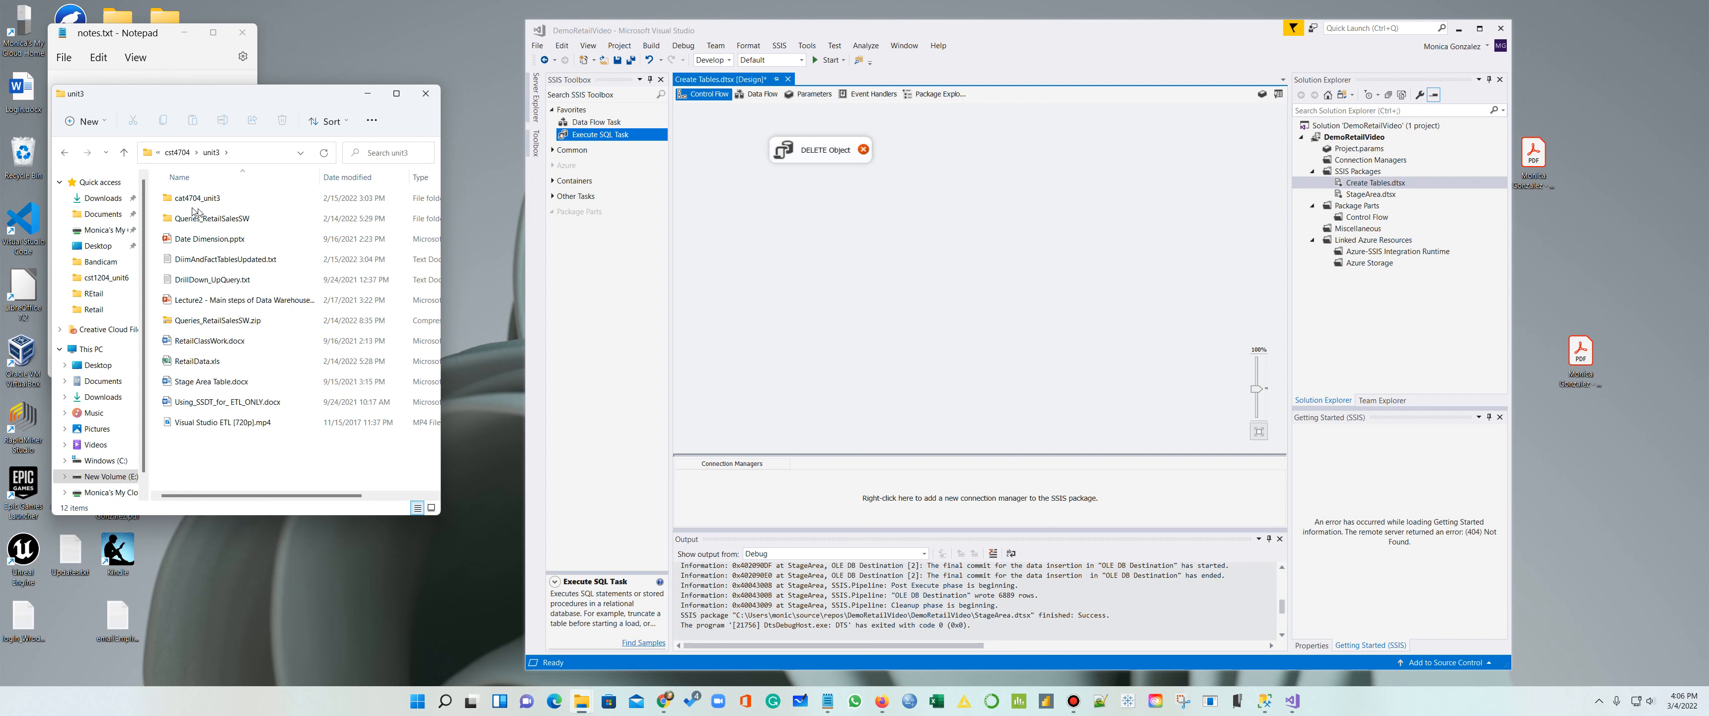
double_click(218, 219)
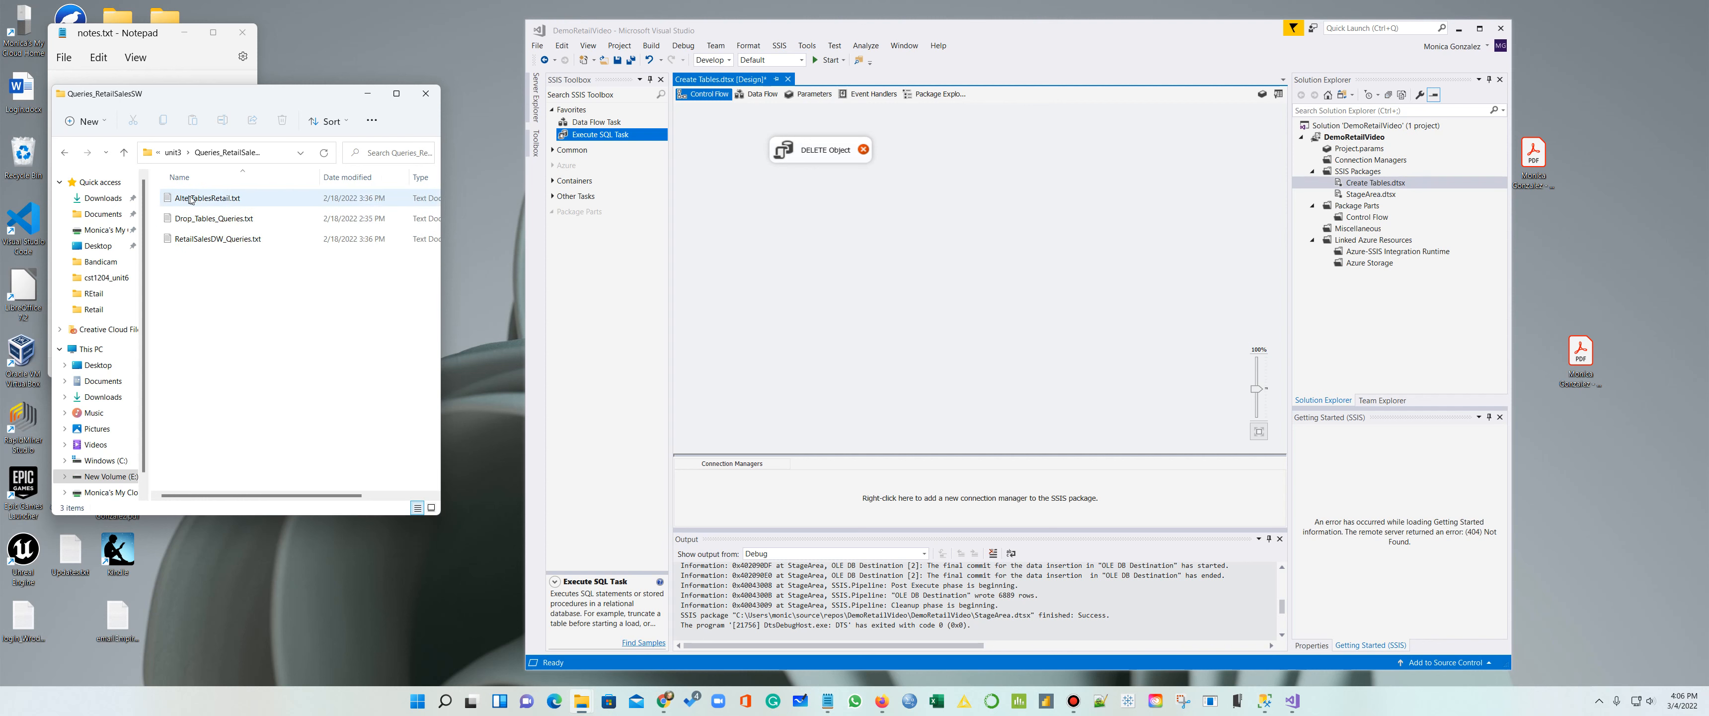
Step: Copy AlterTablesRetail.txt, Drop_Tables_Queries.txt and RetailSalesDW_Queries.txt into the FinalRetailProject folder inside Retail on the Desktop
left_click_drag(212, 271, 228, 199)
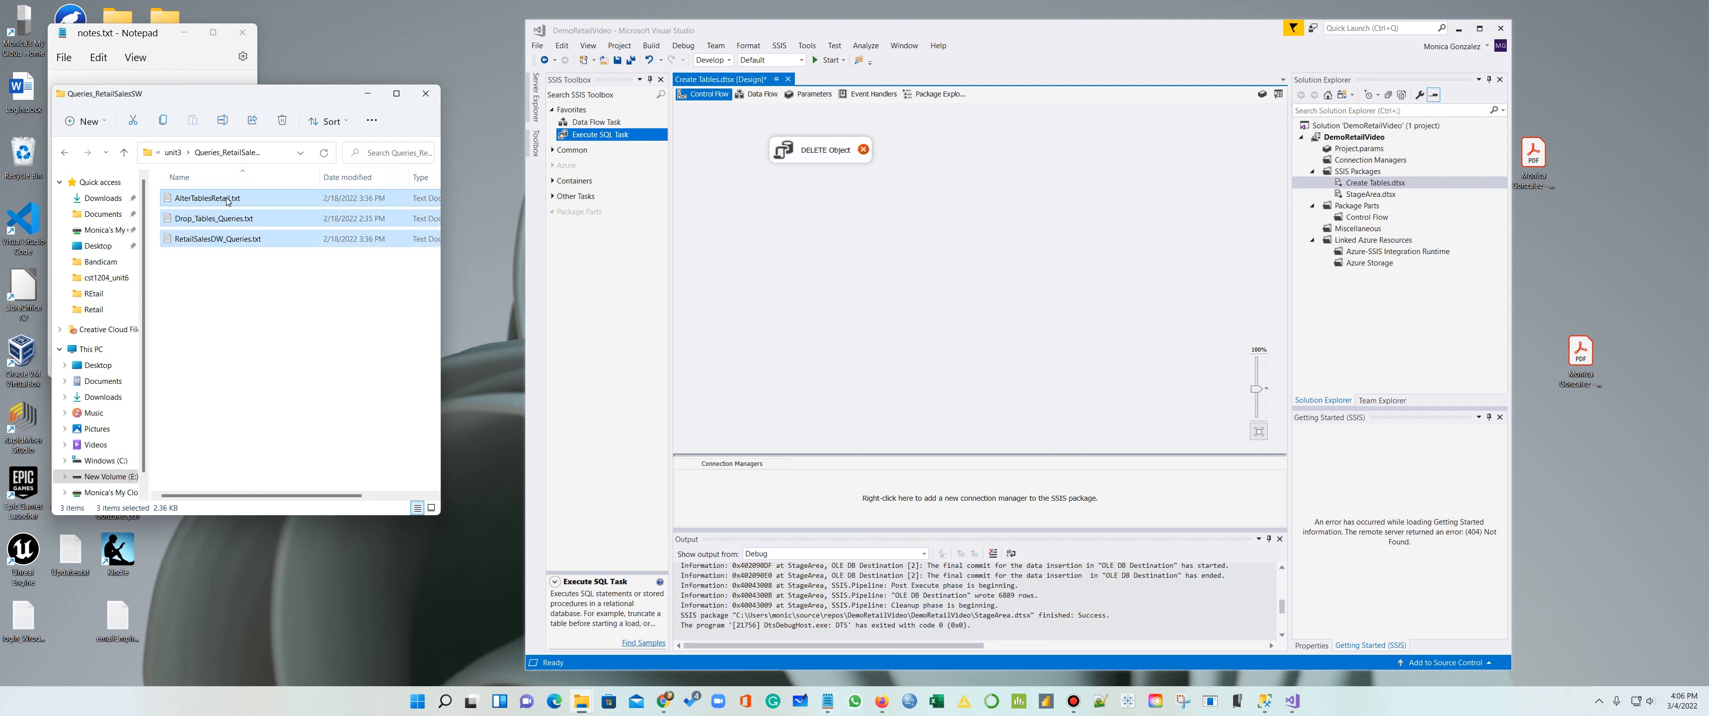
right_click(228, 202)
key("Escape")
left_click(232, 47)
left_click(309, 105)
left_click(97, 246)
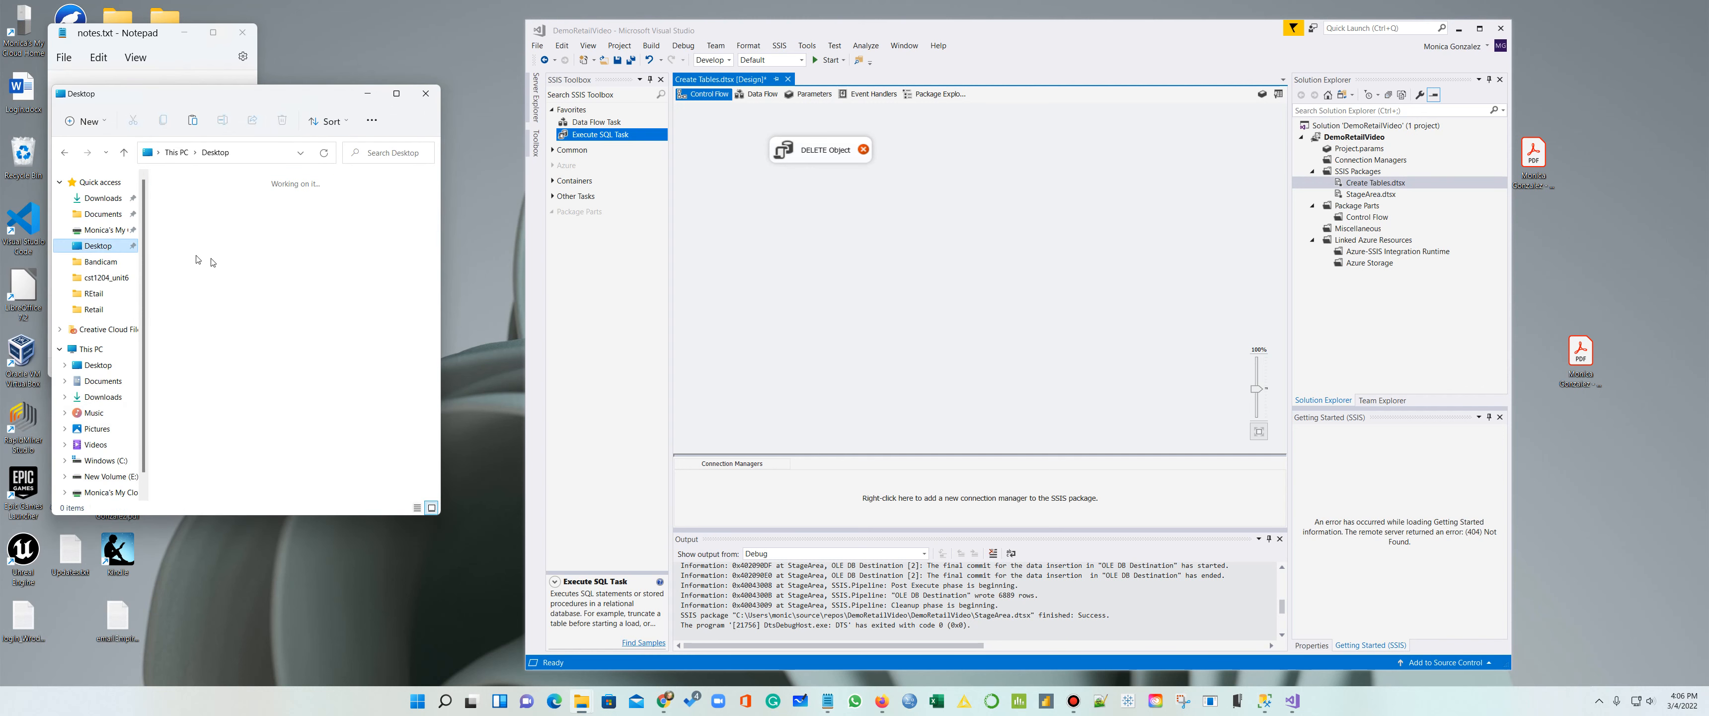
double_click(395, 206)
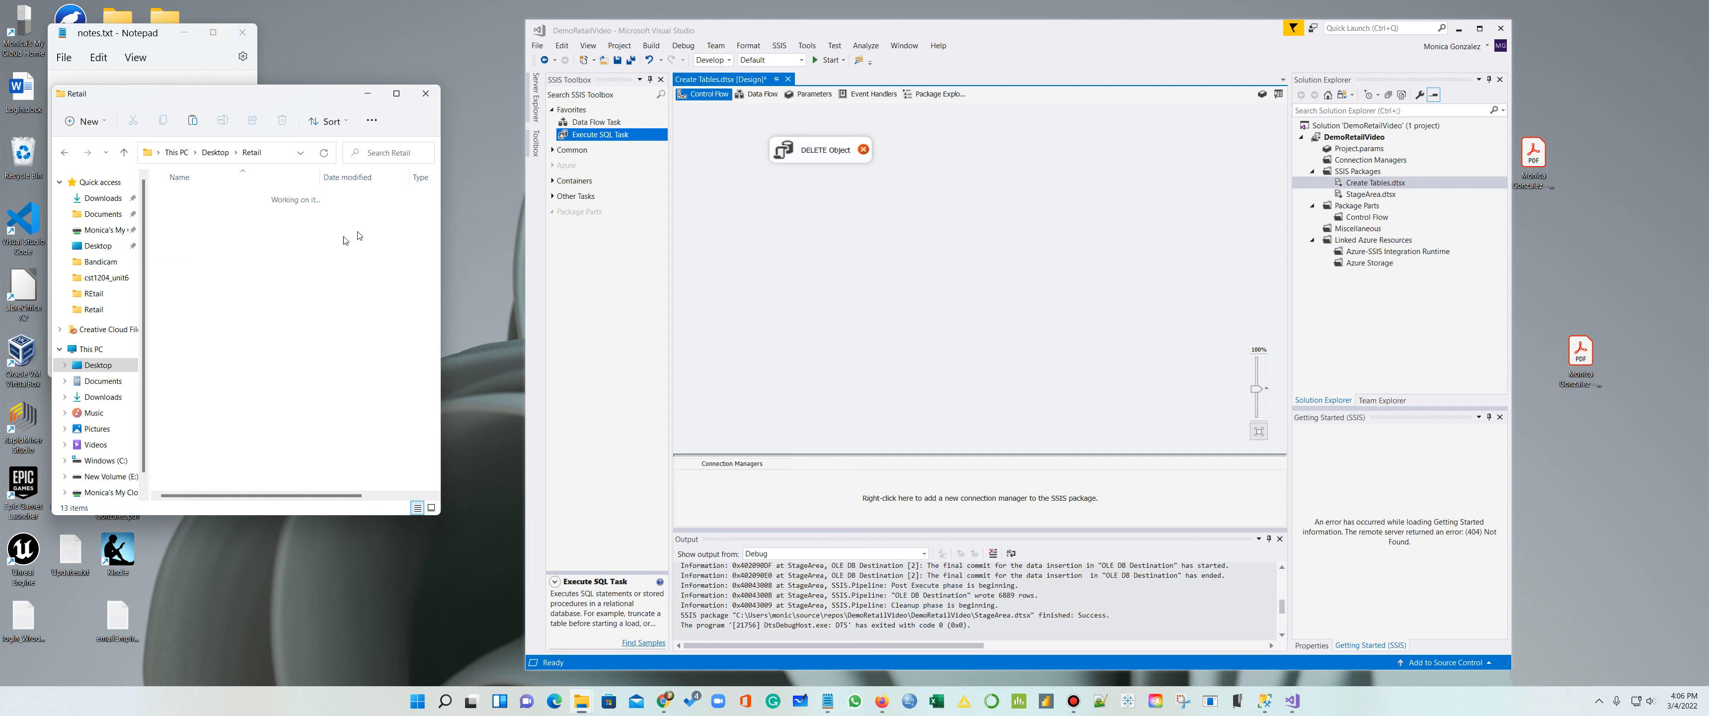
double_click(205, 202)
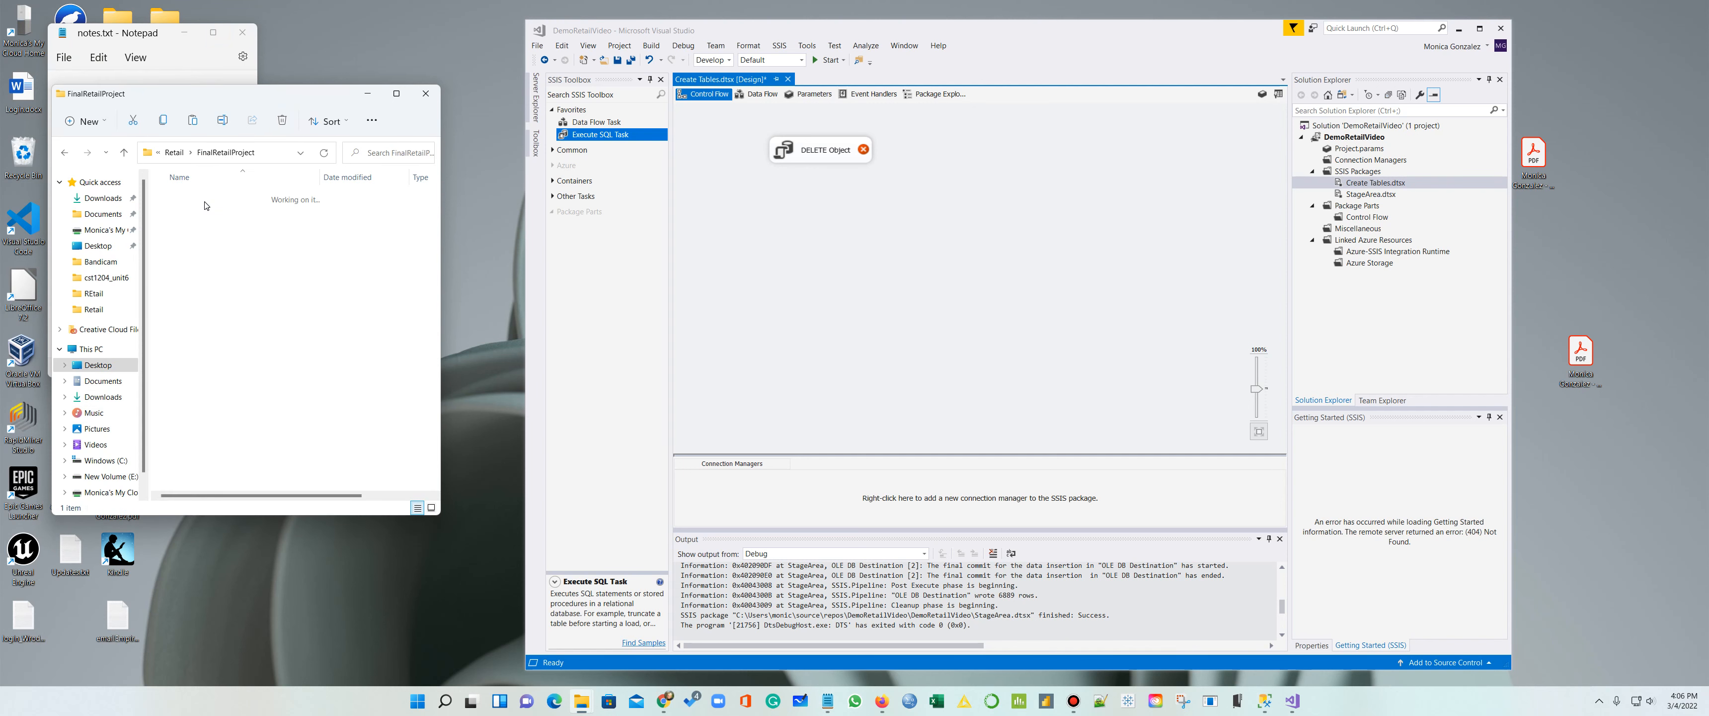
right_click(206, 247)
left_click(219, 263)
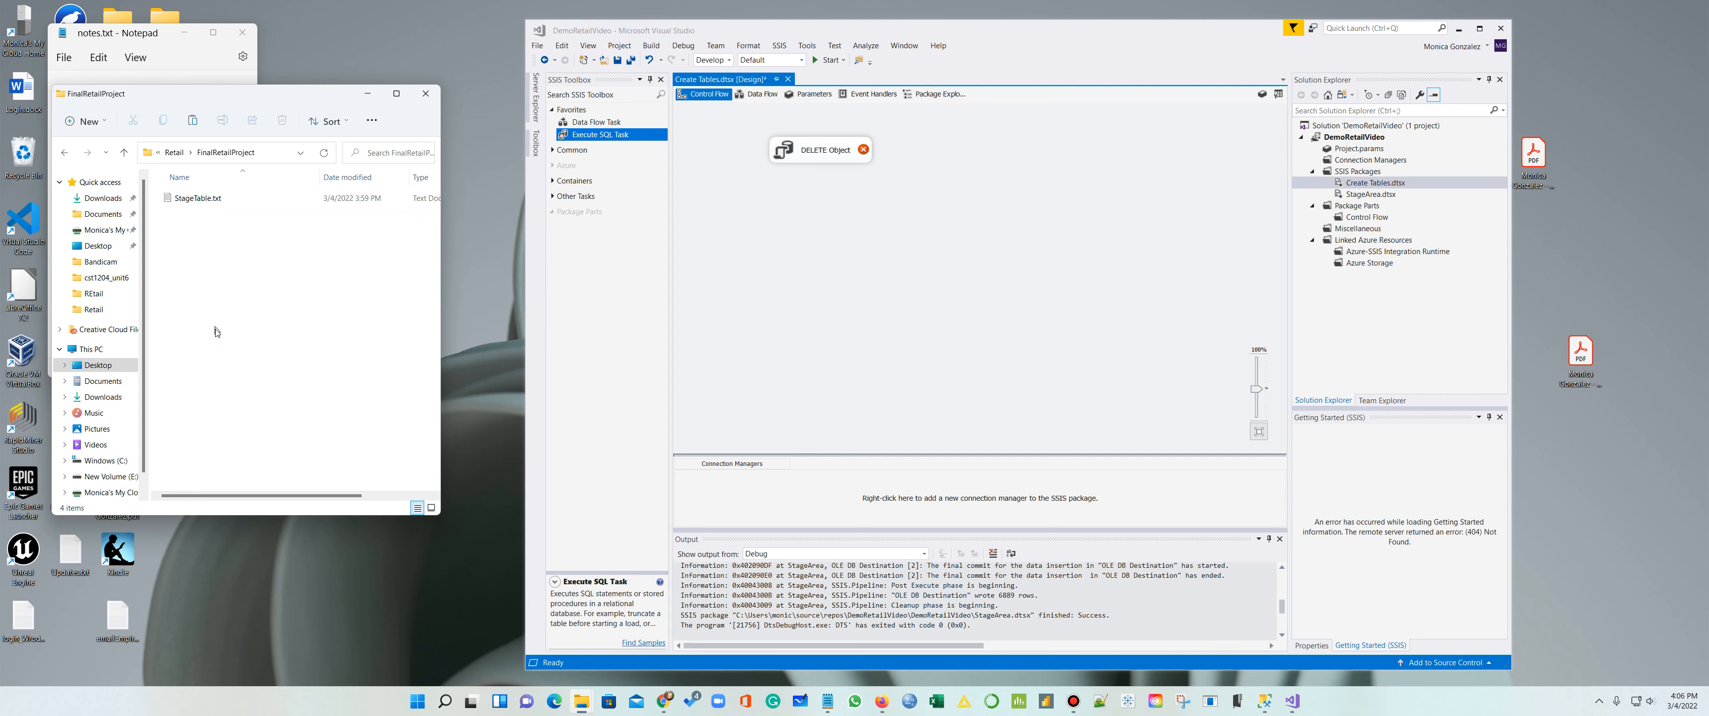
left_click(277, 324)
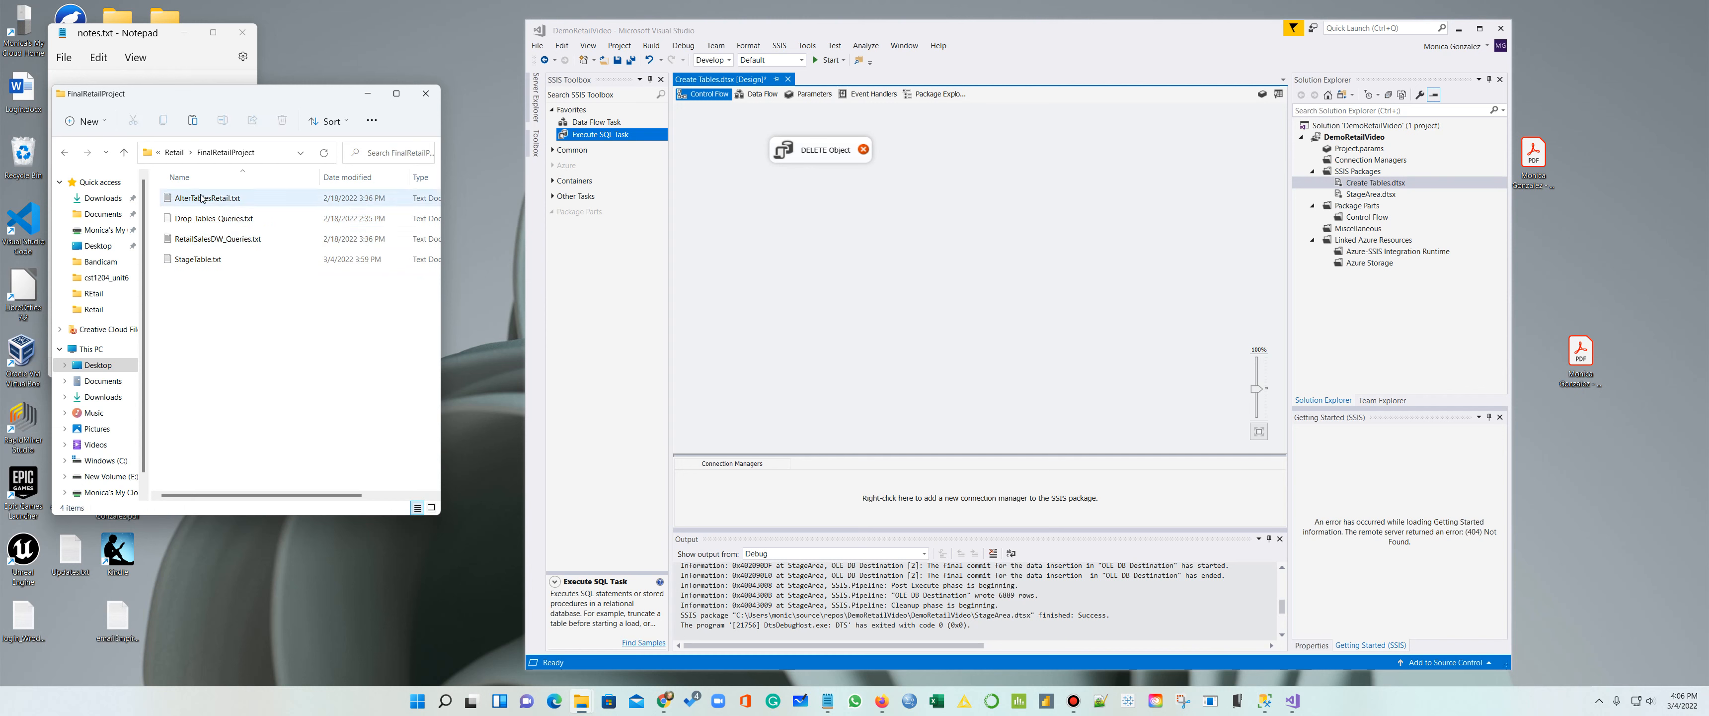
Step: Open Drop_Tables_Queries.txt from FinalRetailProject in Notepad and move its window clear of the file list
double_click(194, 220)
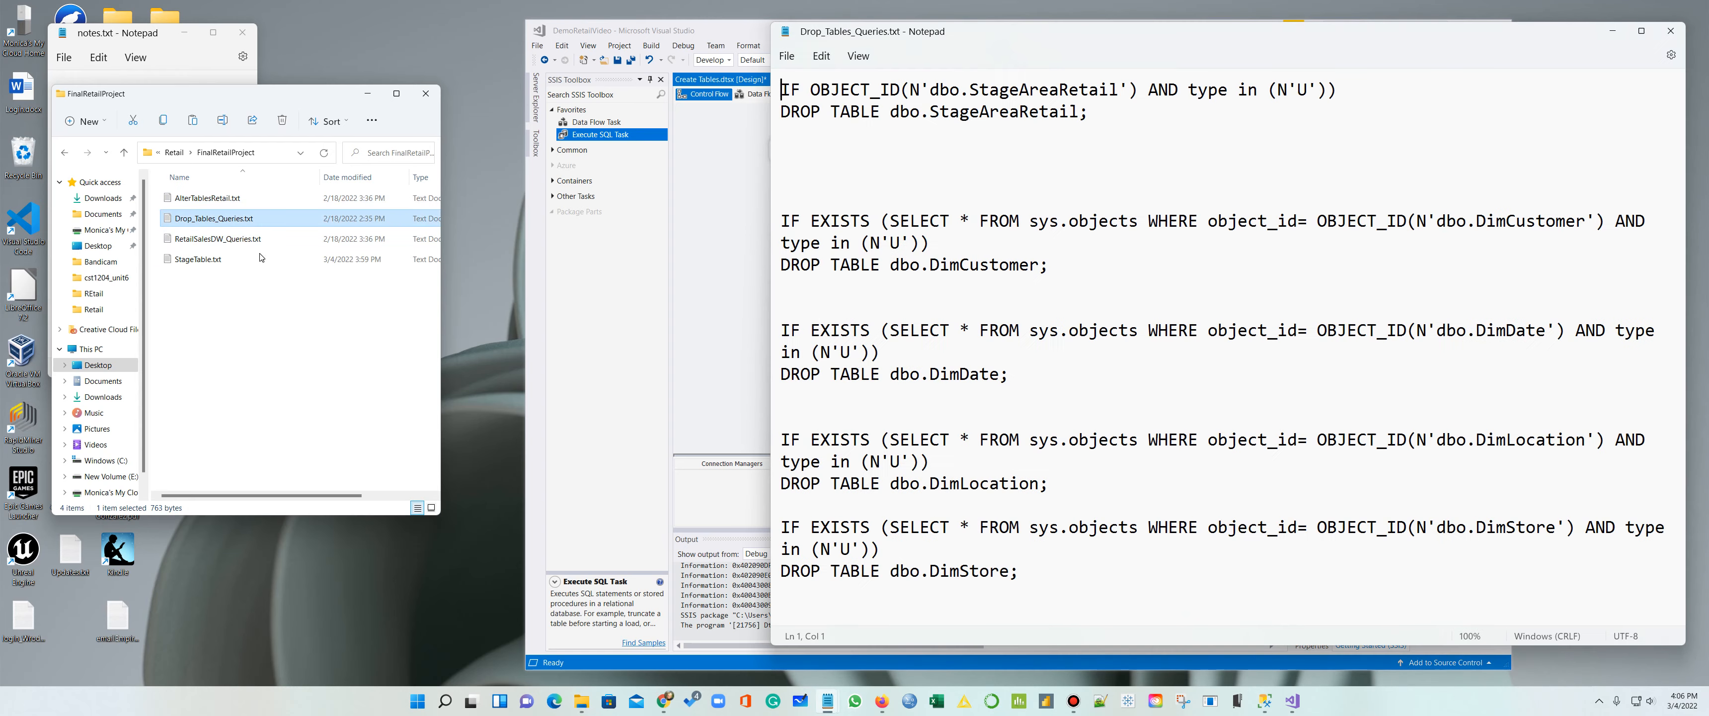
left_click_drag(995, 61, 488, 65)
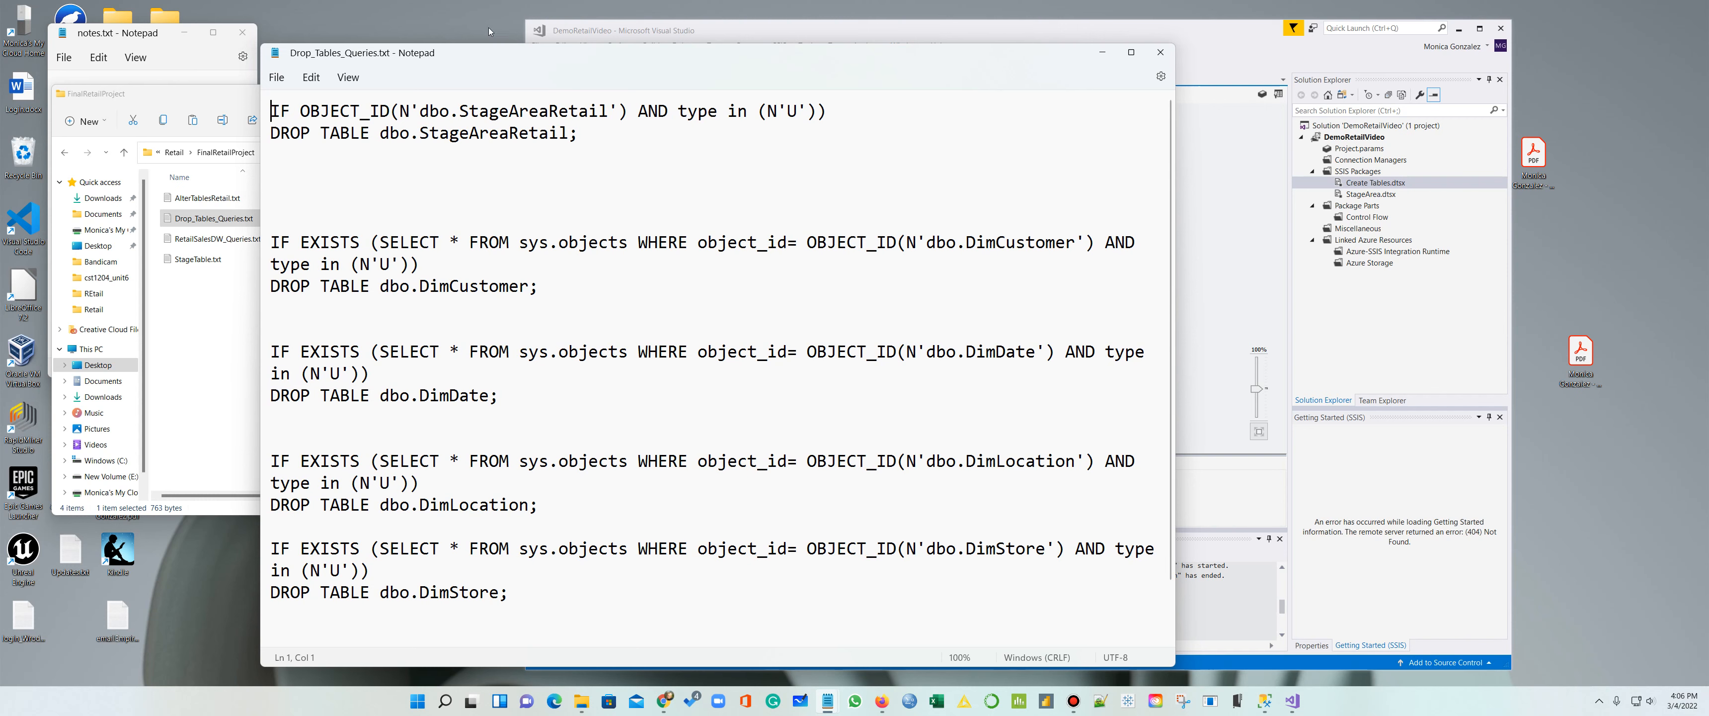
left_click_drag(505, 59, 1010, 93)
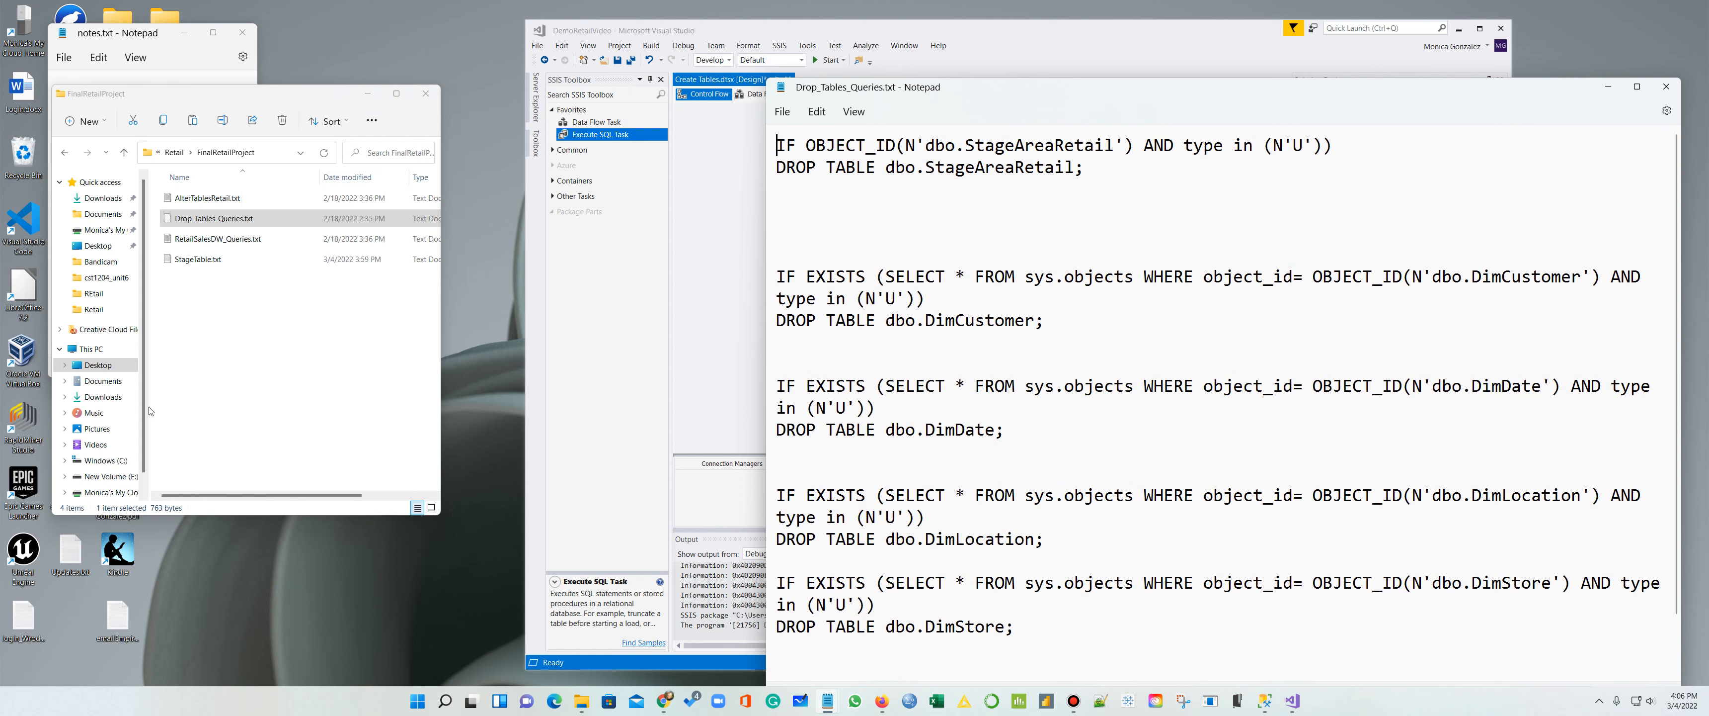
Step: Browse the E: drive back to the cst4704 unit3 folder and open Using_SSDT_for_ETL_ONLY.docx in Word
left_click(112, 481)
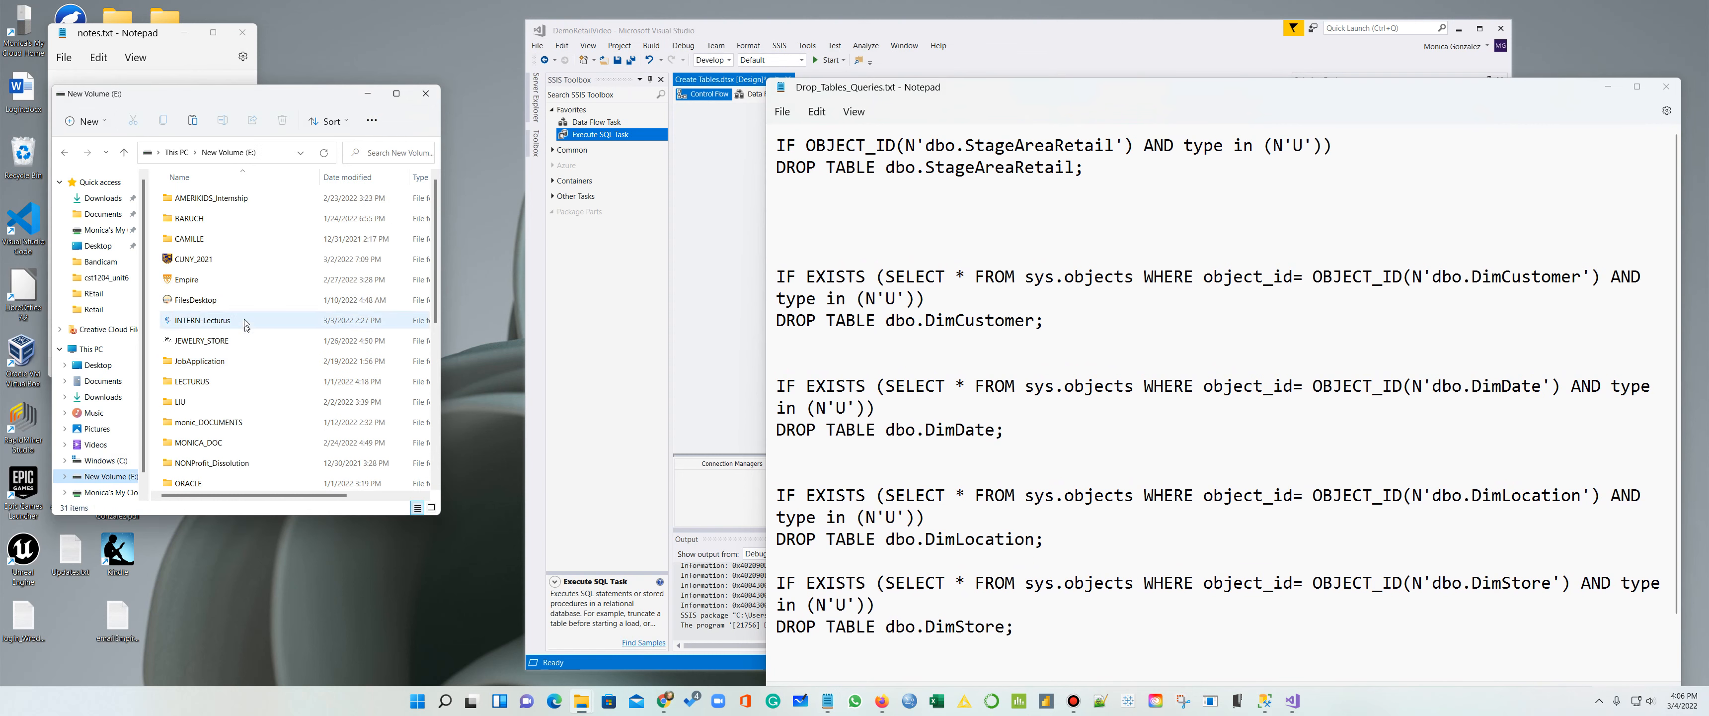
left_click(209, 261)
double_click(210, 261)
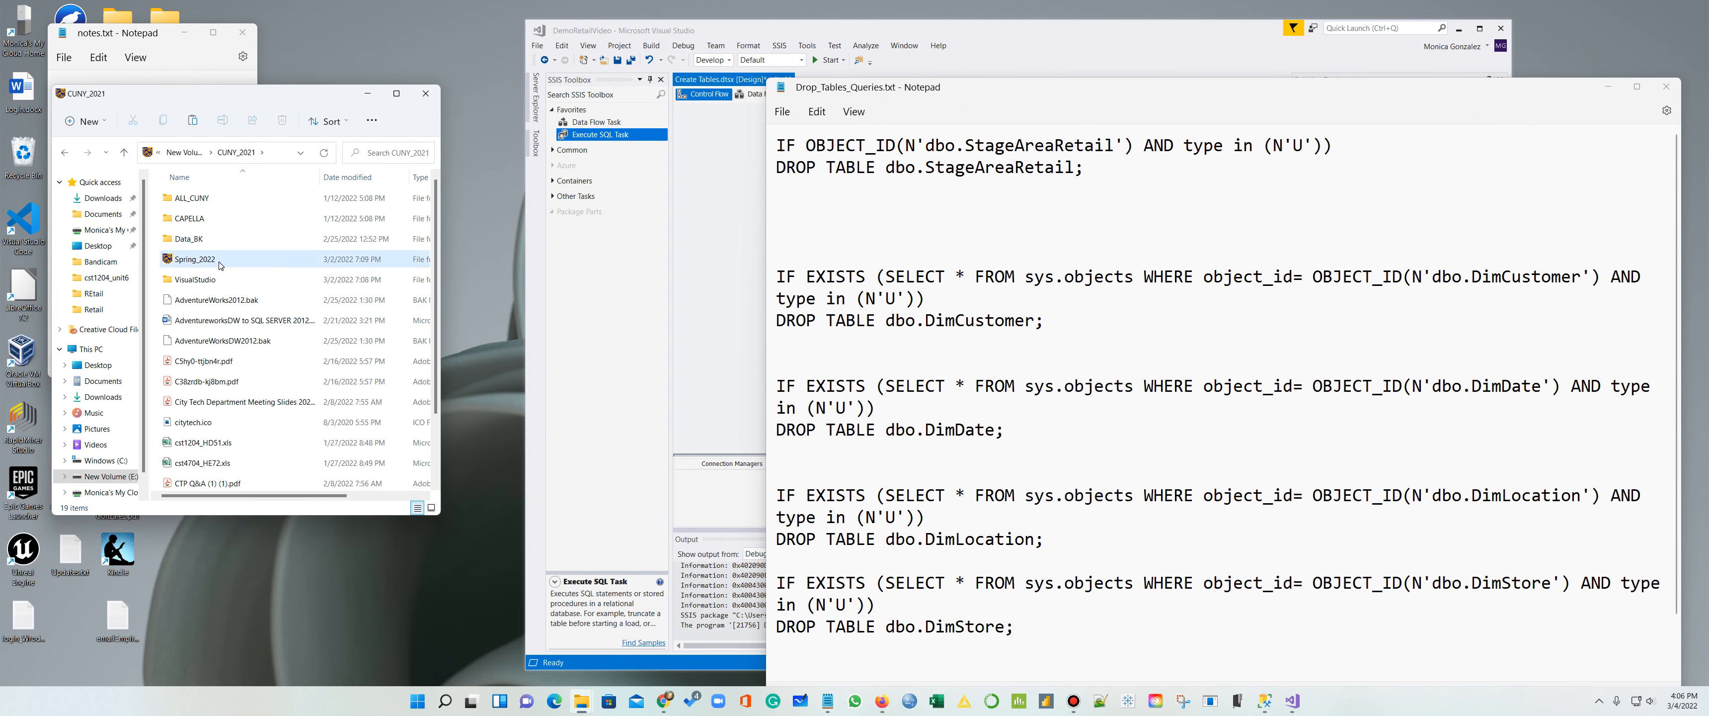
double_click(222, 264)
double_click(262, 206)
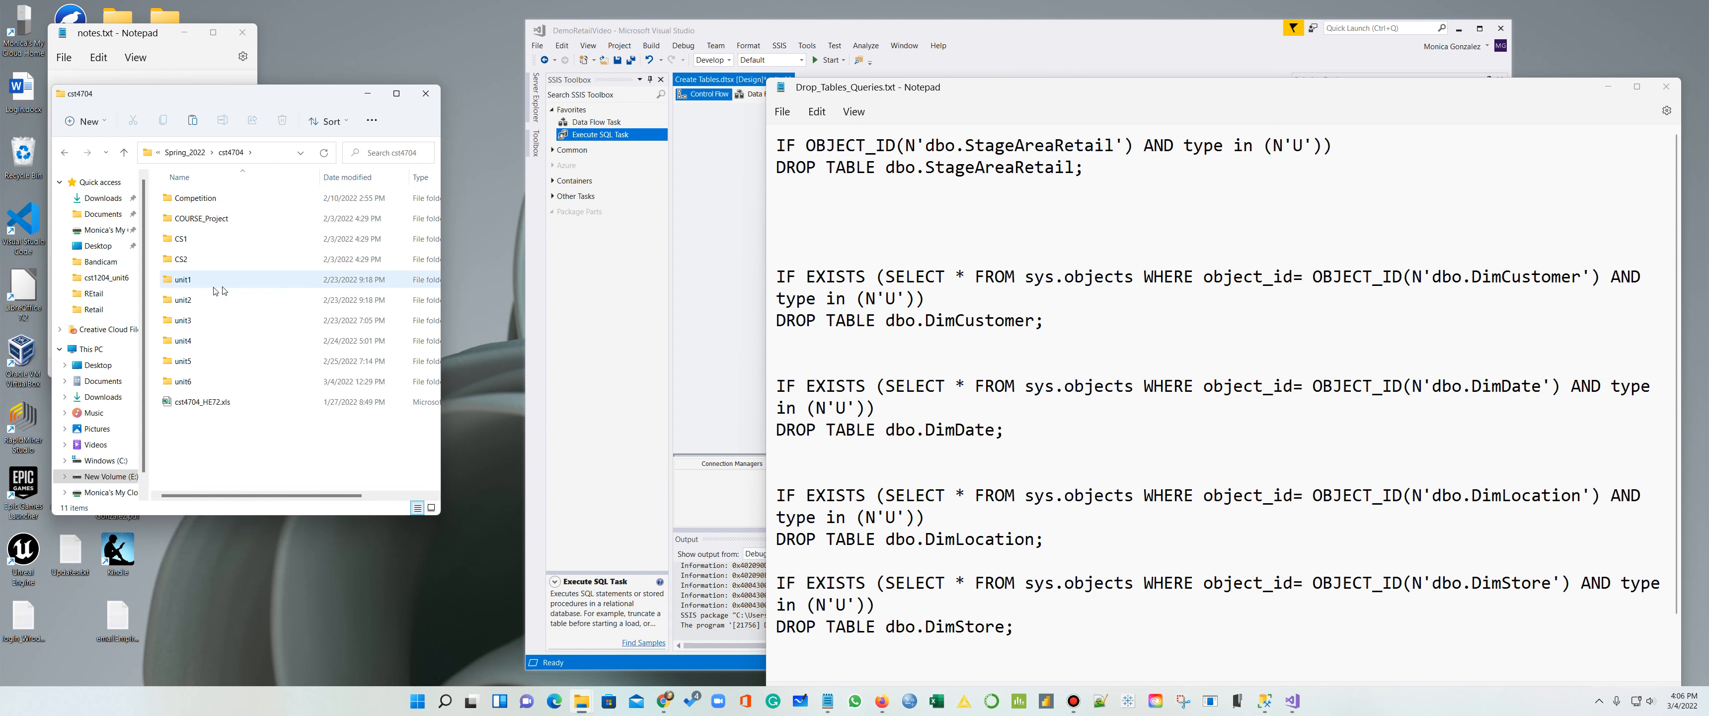
left_click(190, 319)
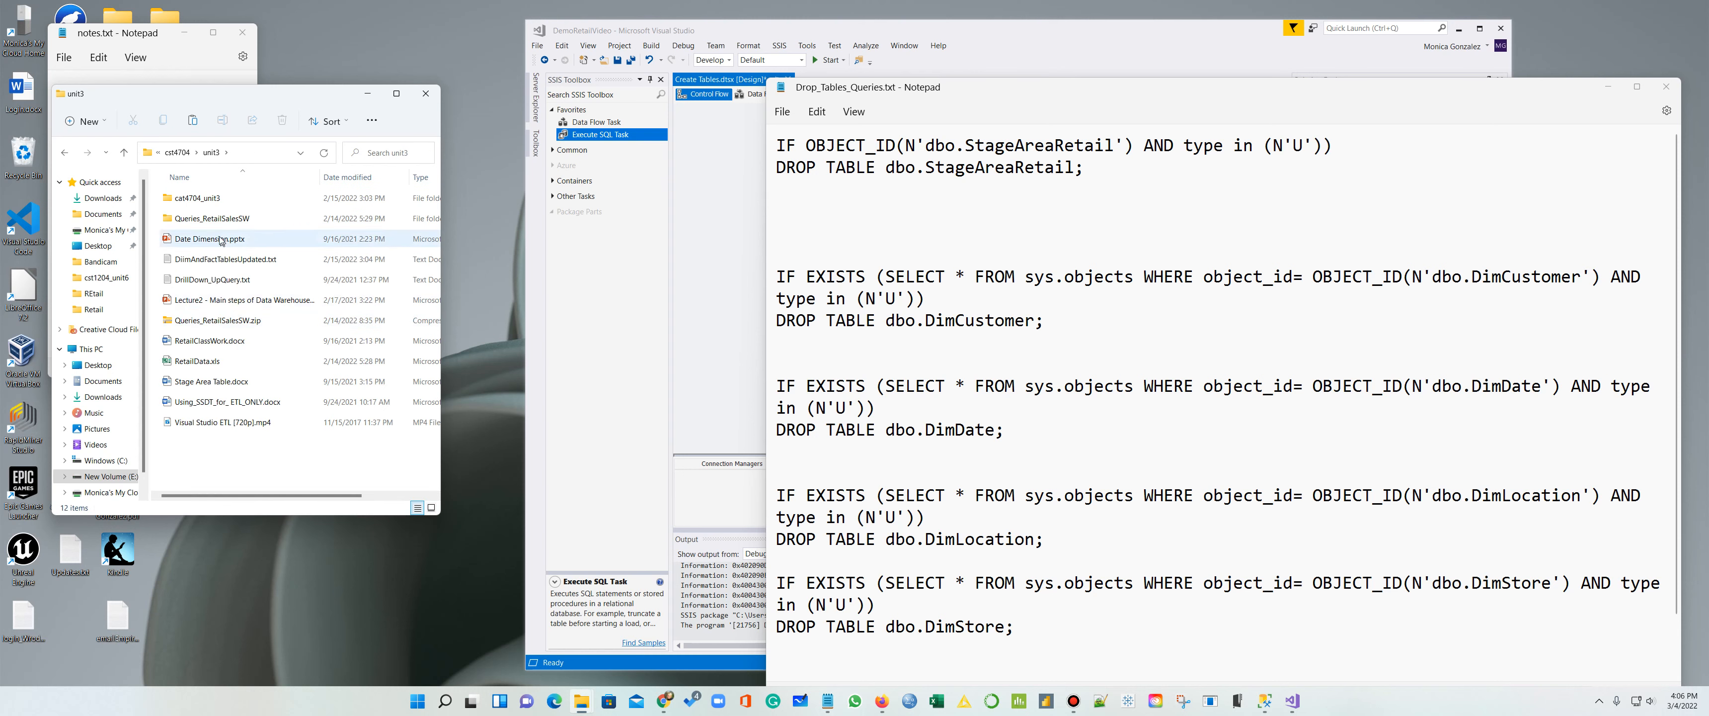
double_click(209, 407)
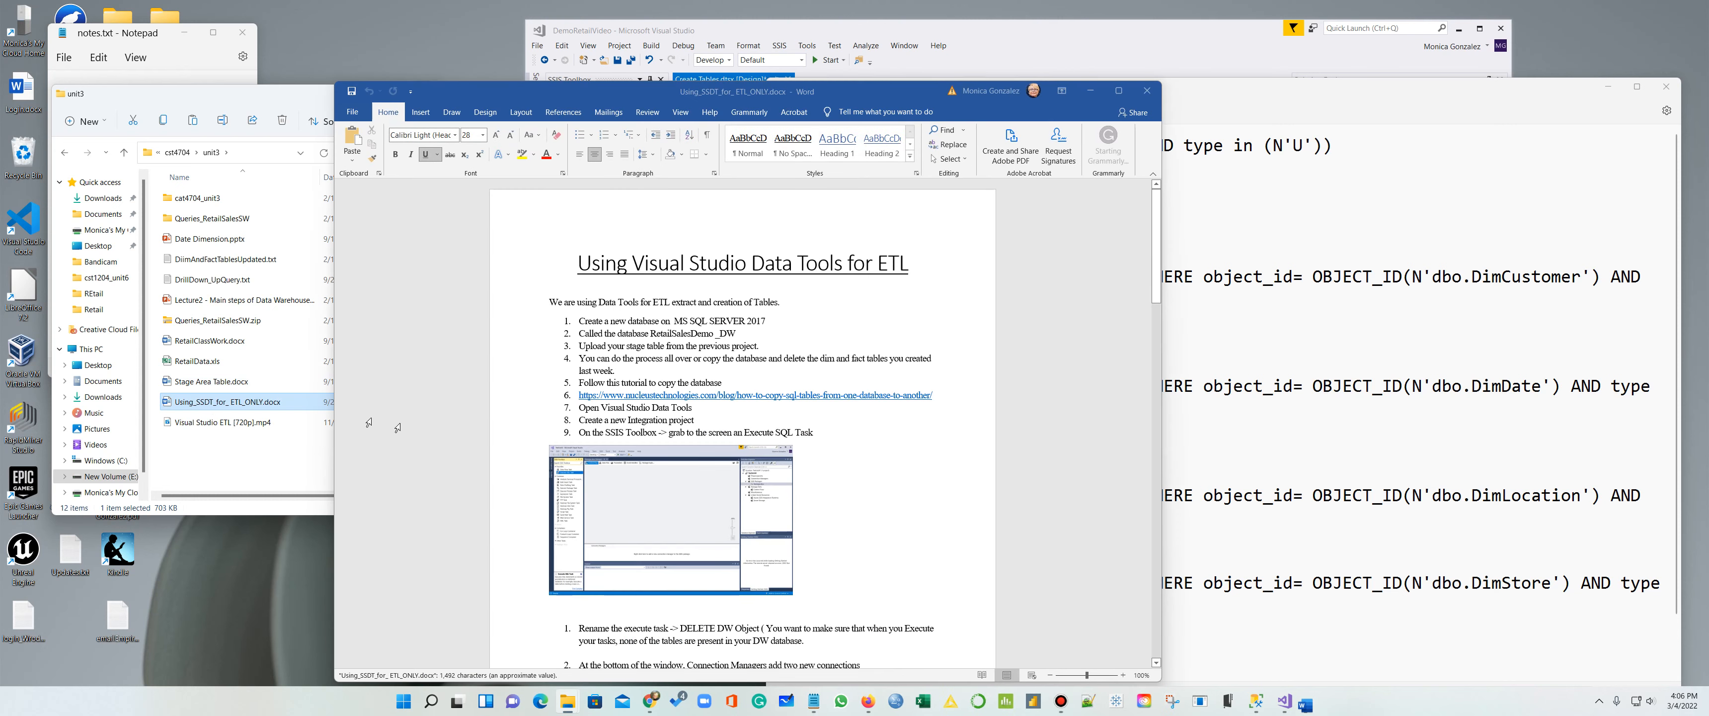
Step: Examine the document's DROP TABLE query instructions at a larger zoom and compare them with the Drop_Tables_Queries.txt script
scroll(550, 475, "down", 15)
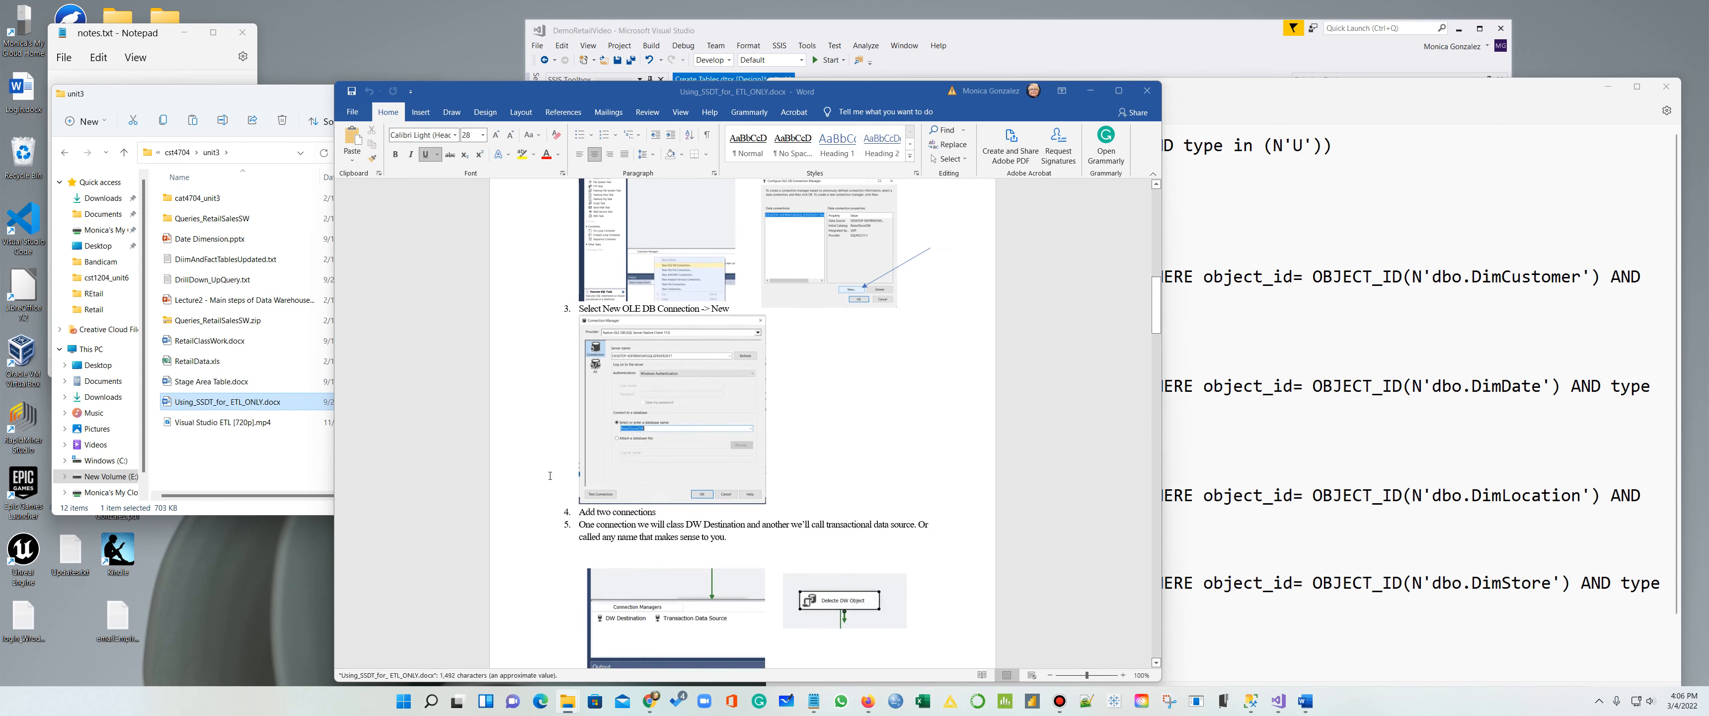
scroll(550, 475, "down", 10)
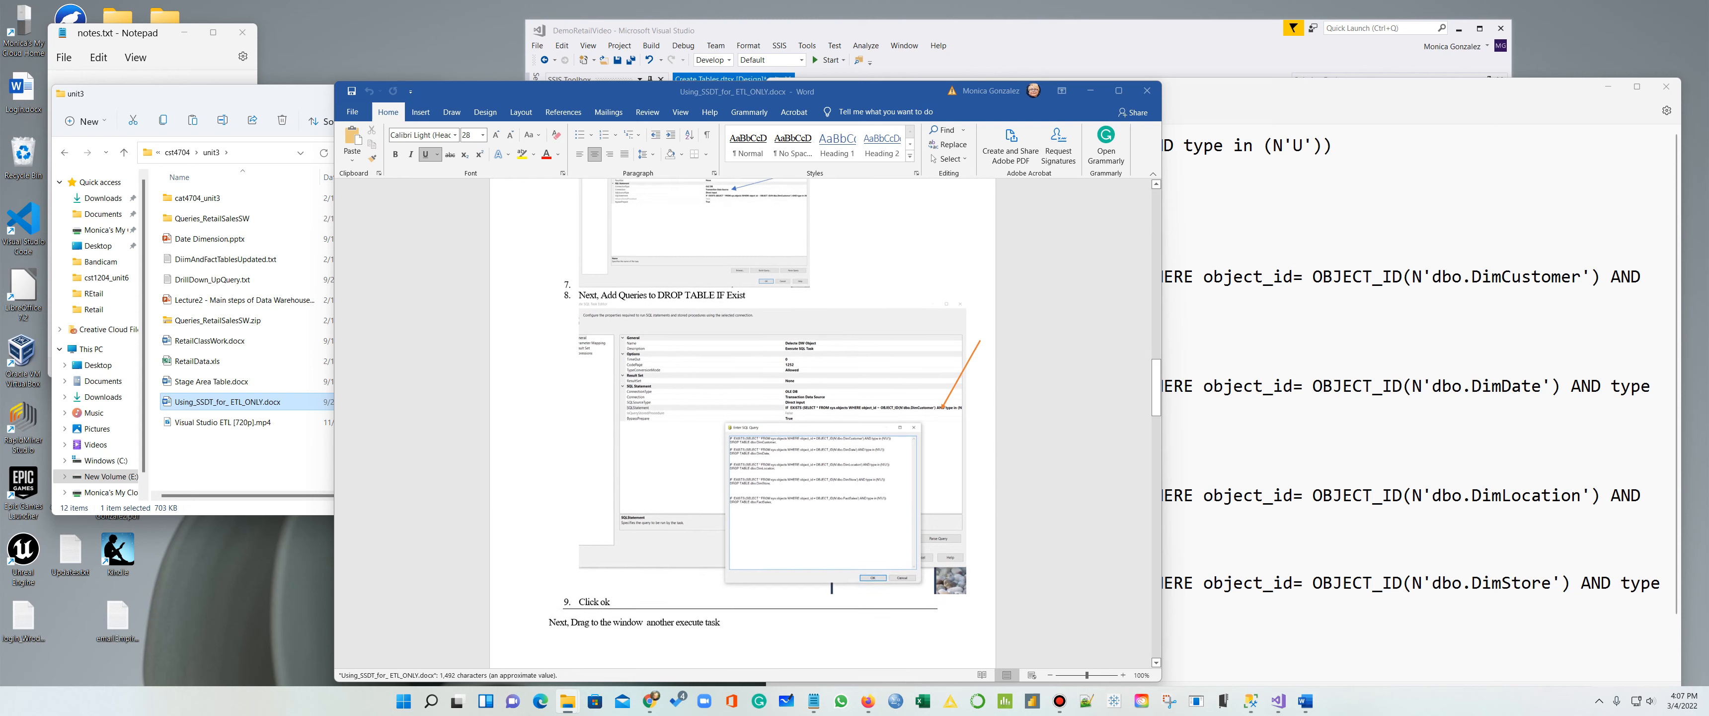
left_click(1109, 677)
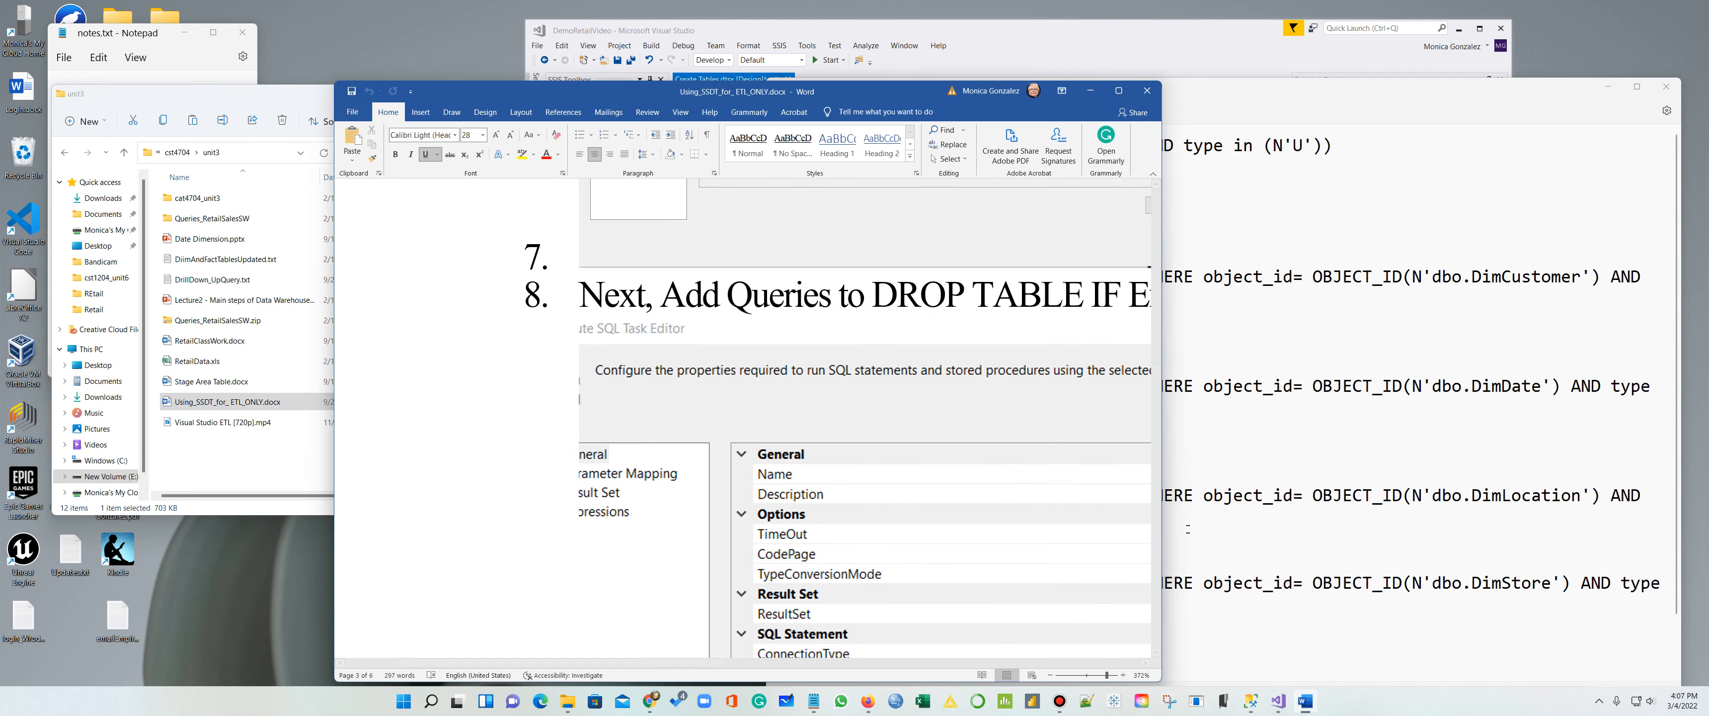
scroll(1154, 531, "down", 5)
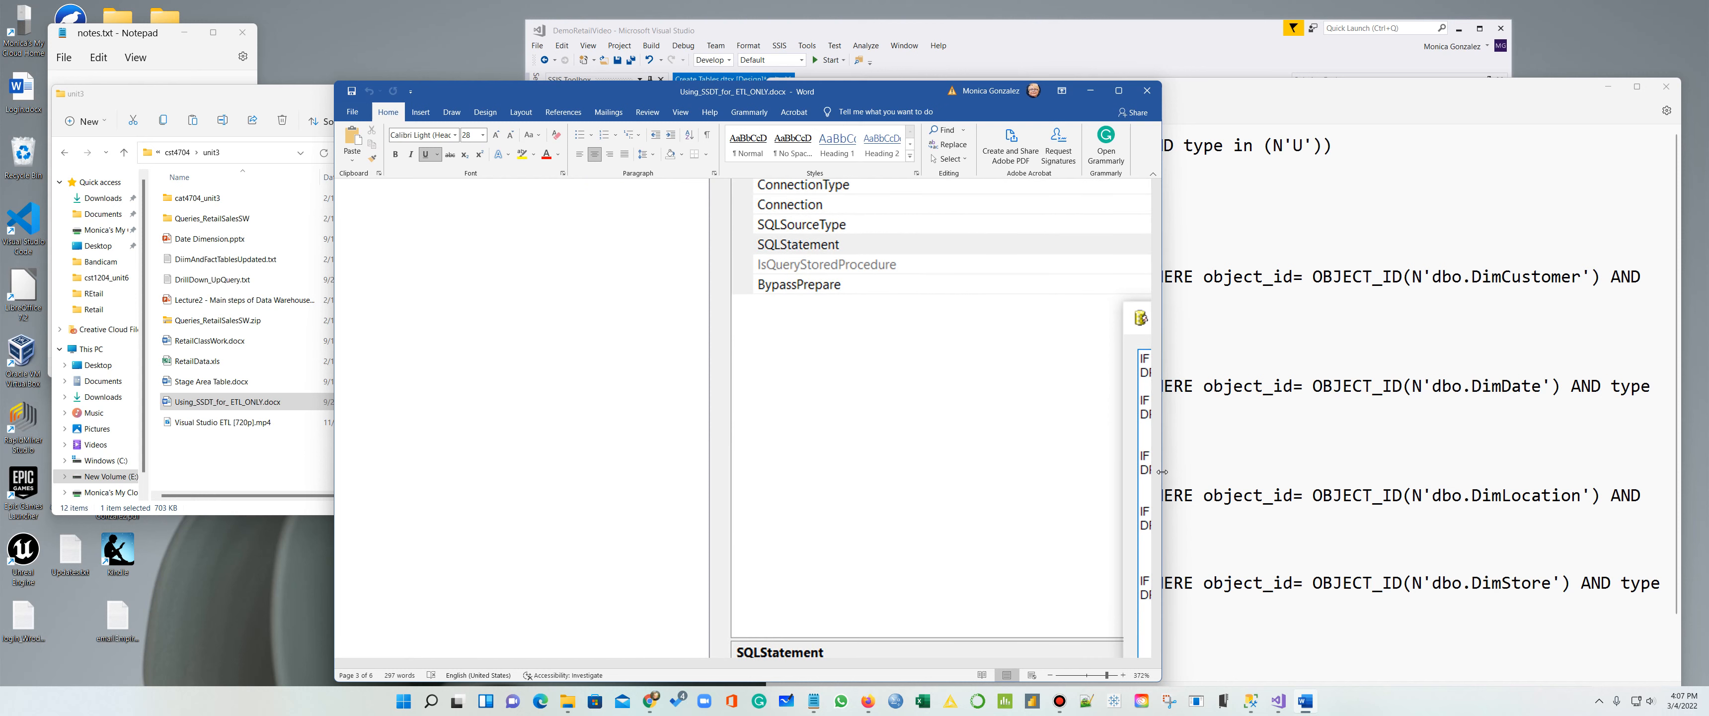
left_click_drag(1163, 471, 1586, 471)
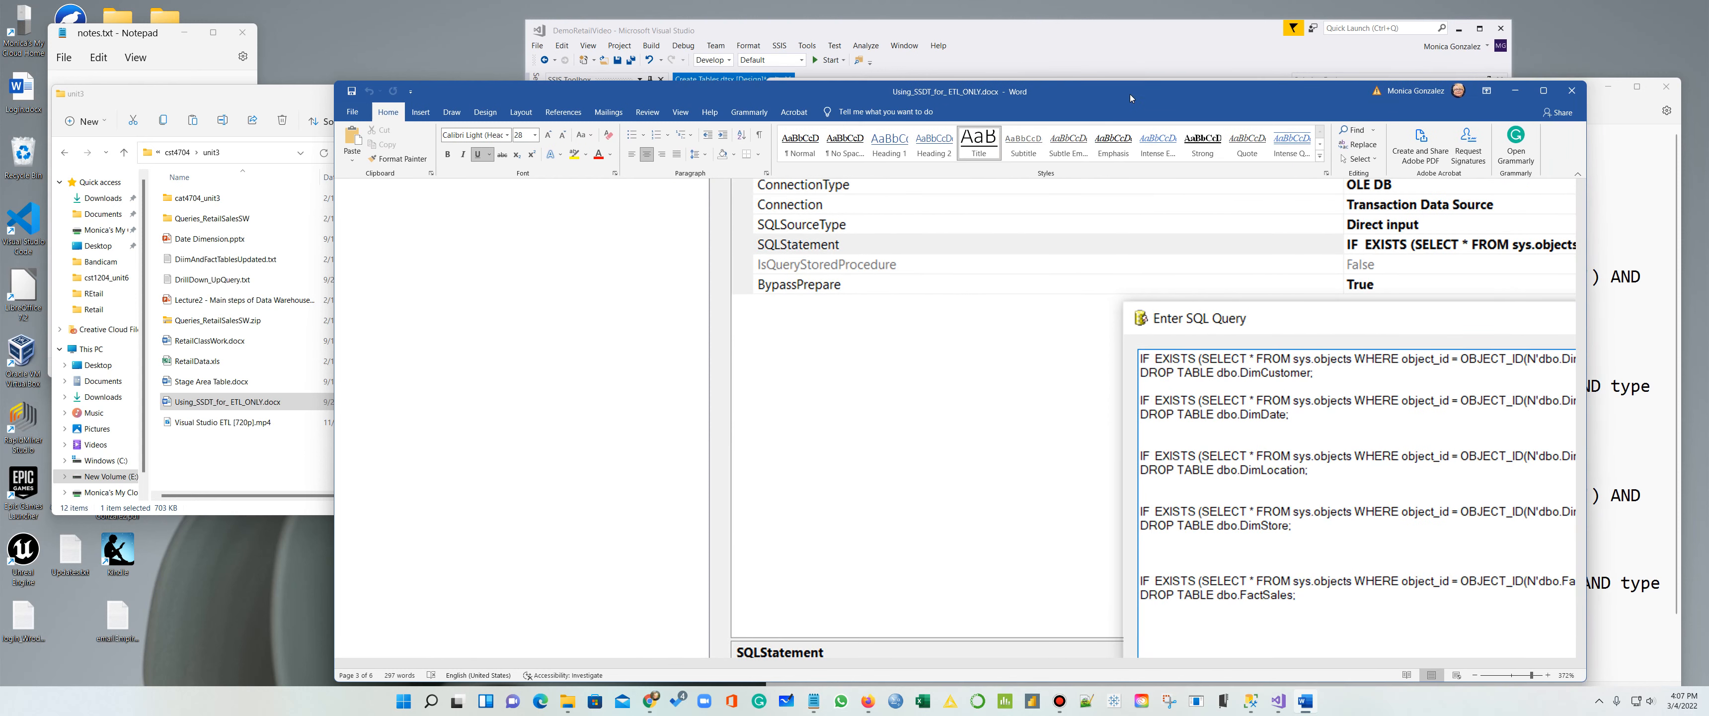
left_click_drag(1130, 94, 815, 64)
left_click(1422, 347)
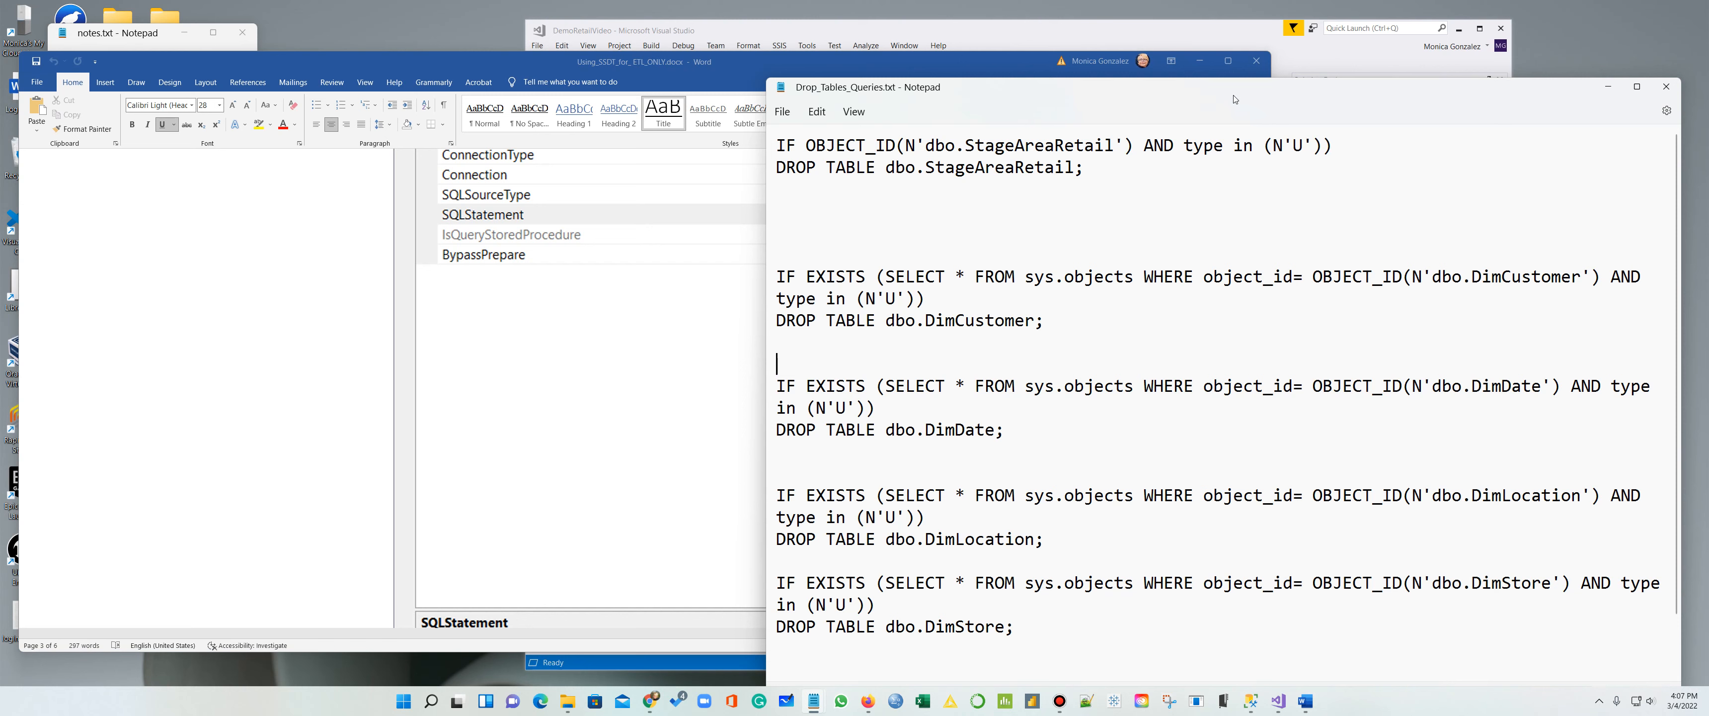
Step: Close the Word document and place a narrowed Drop_Tables_Queries.txt window beside Visual Studio
left_click_drag(1235, 100, 1154, 252)
left_click(1257, 61)
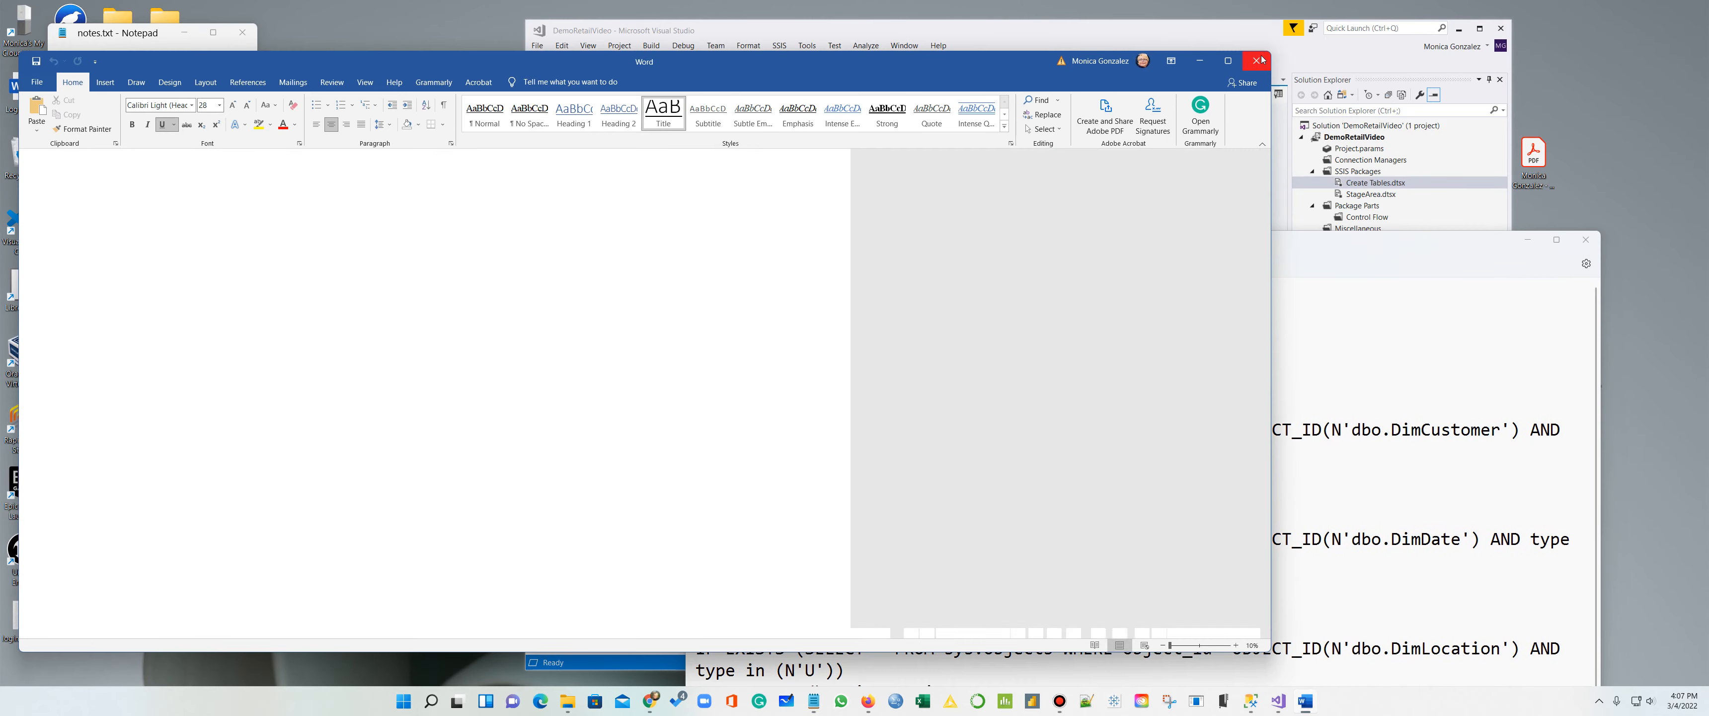
left_click(1258, 61)
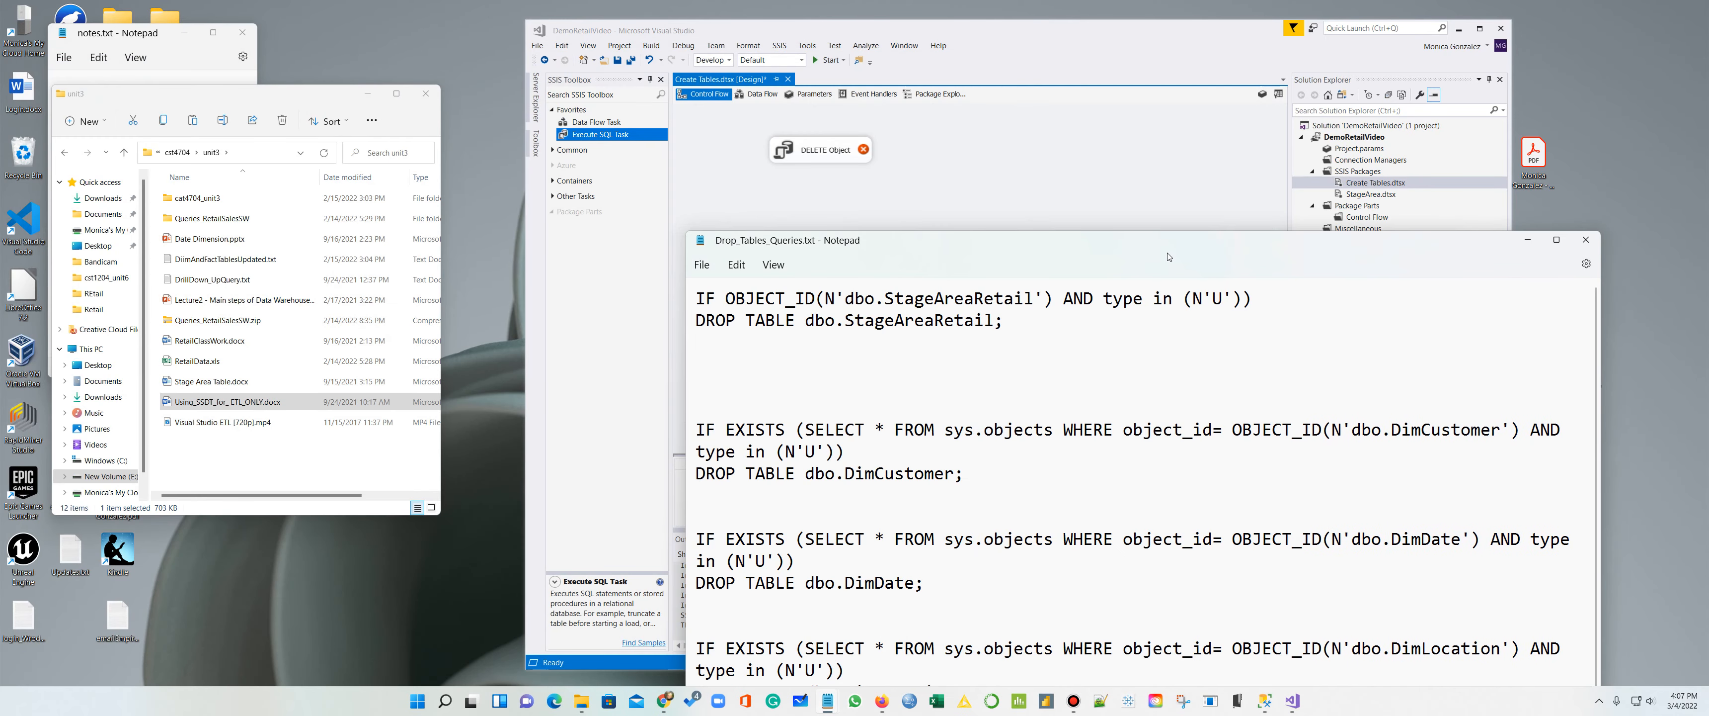
left_click_drag(1088, 241, 471, 51)
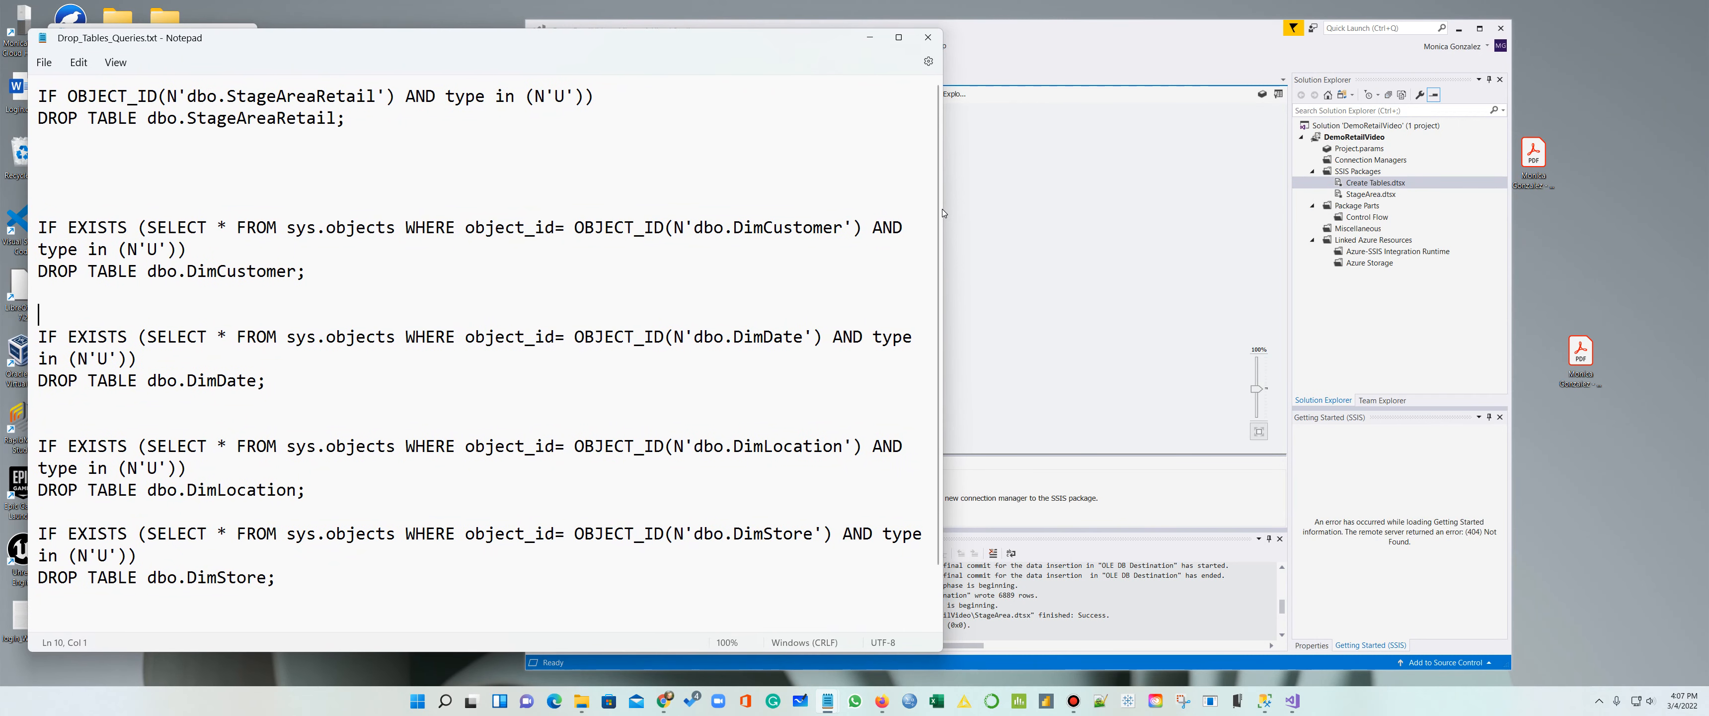
left_click_drag(944, 212, 506, 227)
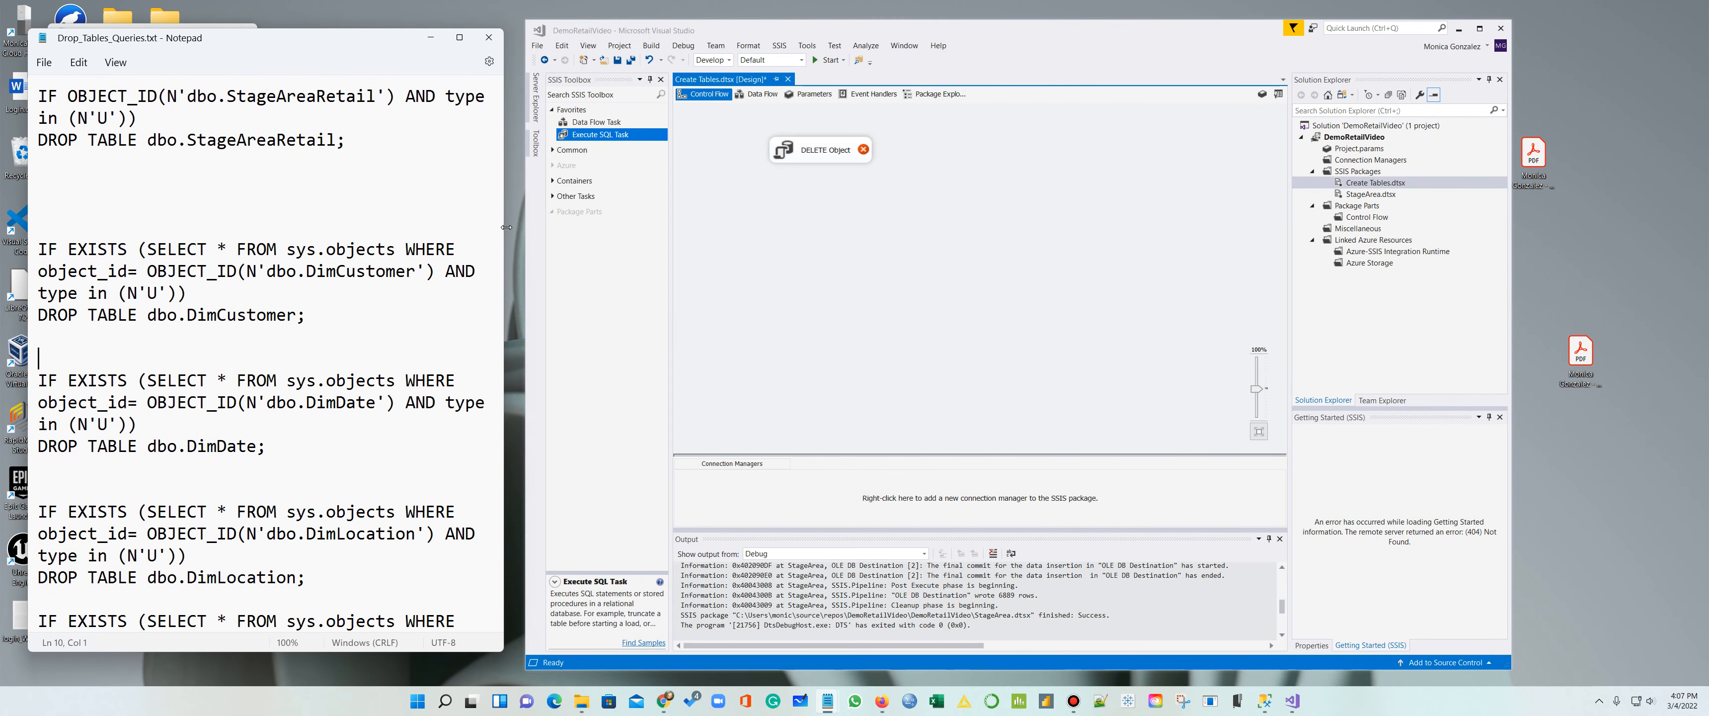
Step: Start a new OLE DB connection for the package, delete the stored RetailStoreDW data connection, and begin defining a new one
left_click(896, 258)
left_click(754, 502)
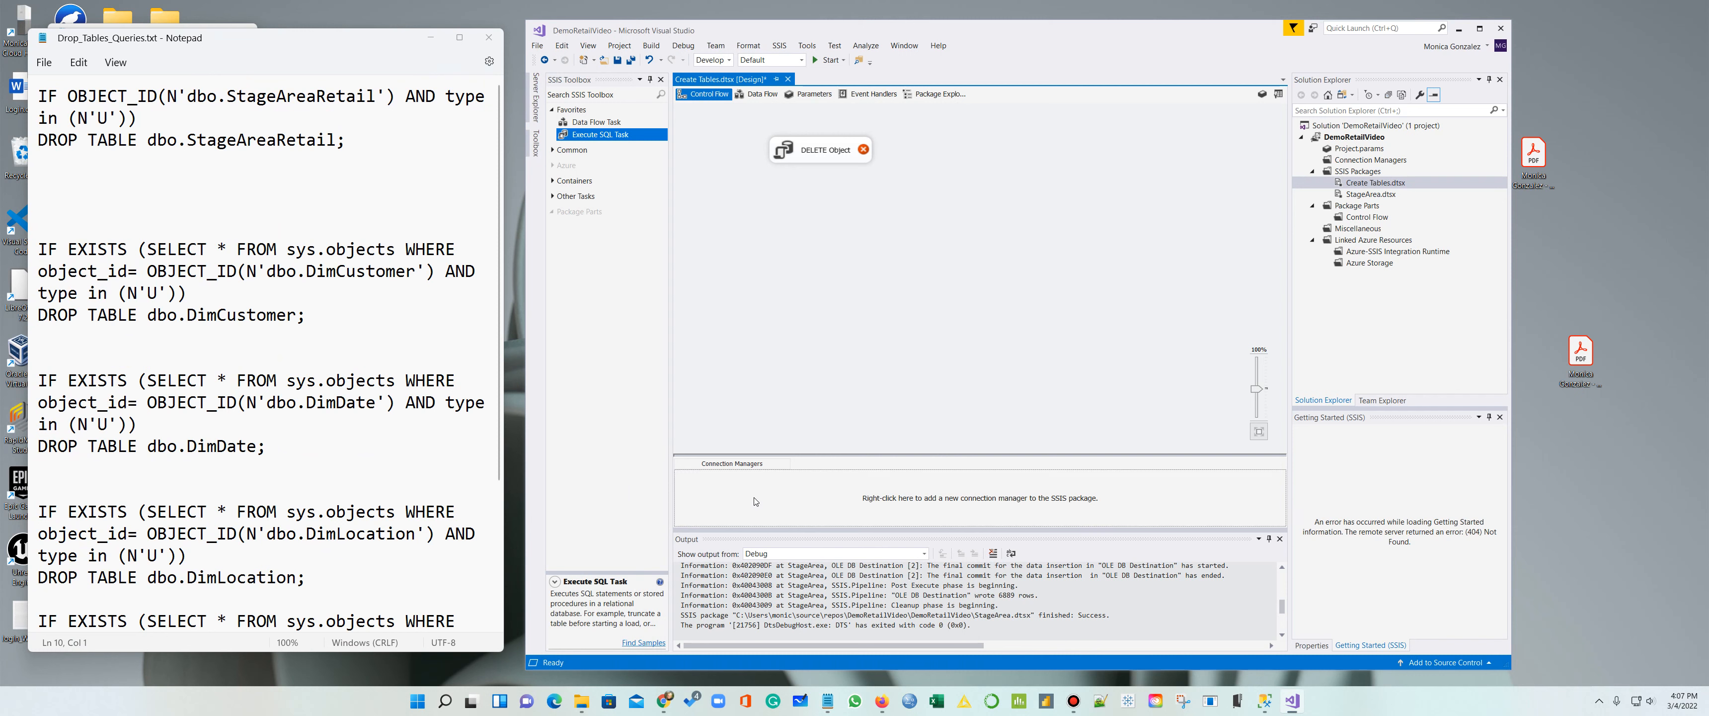
right_click(754, 493)
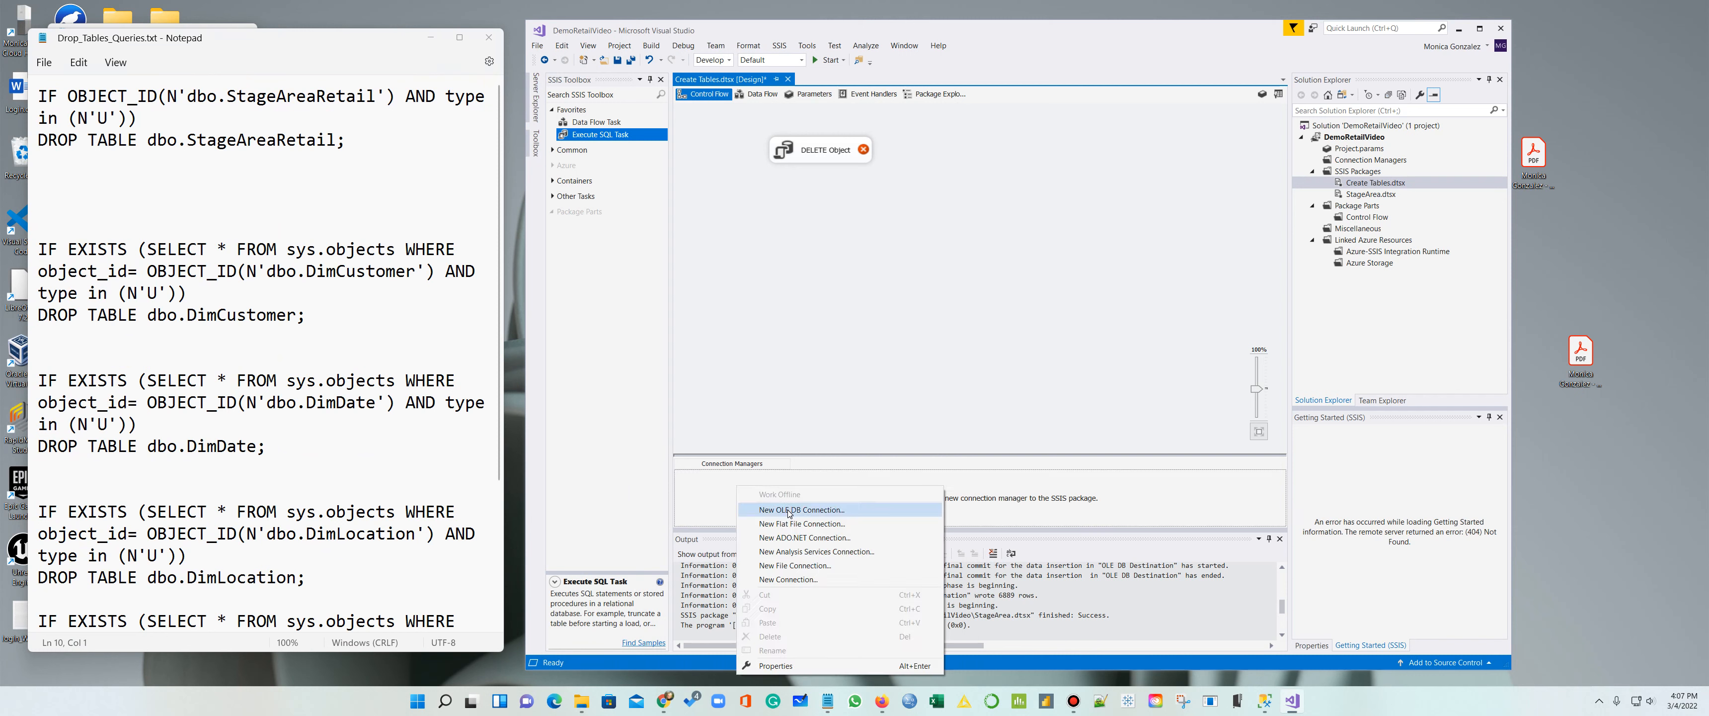
left_click(814, 511)
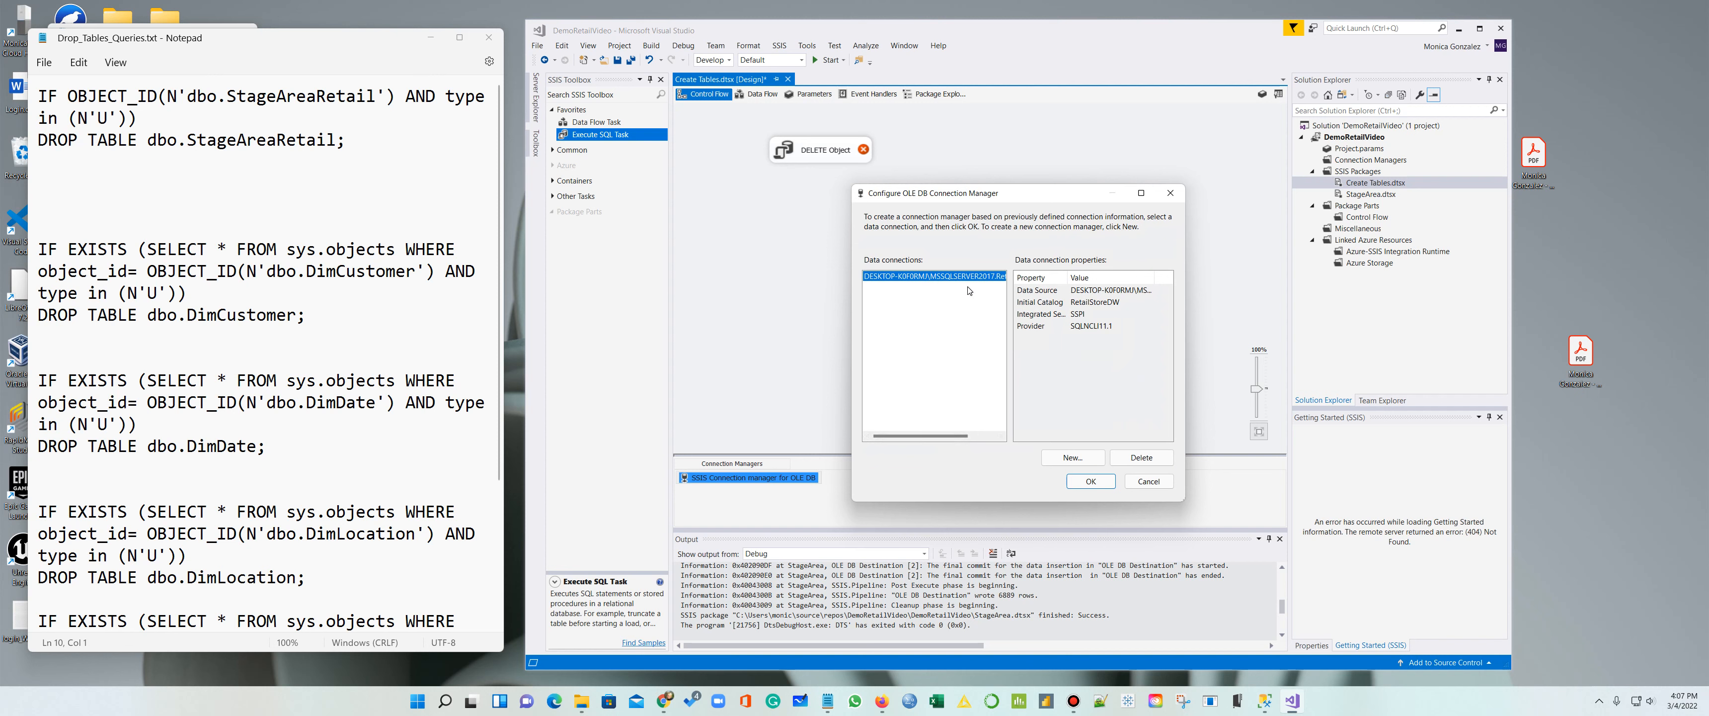
left_click(1114, 454)
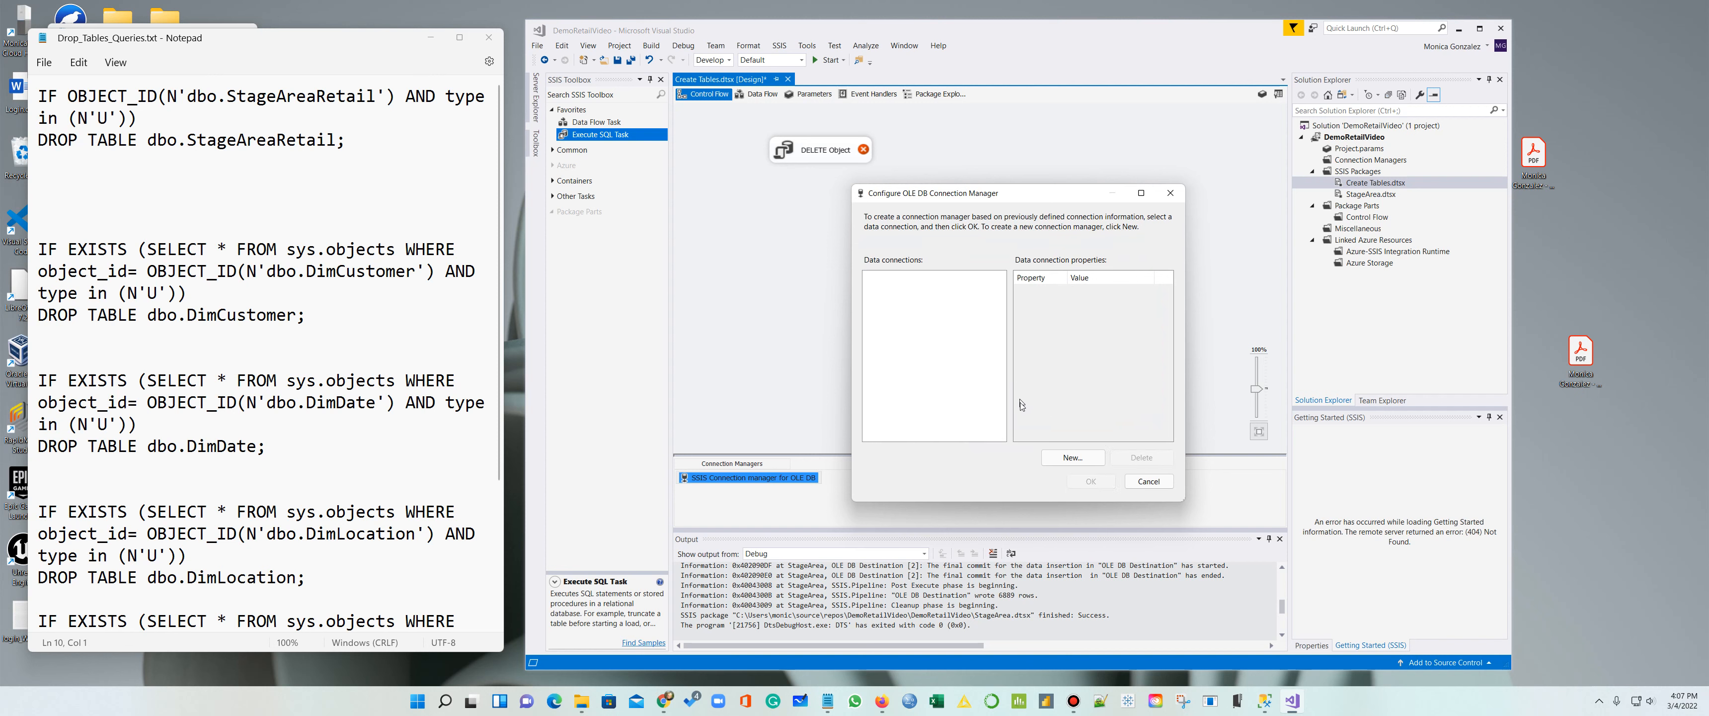
left_click(1070, 457)
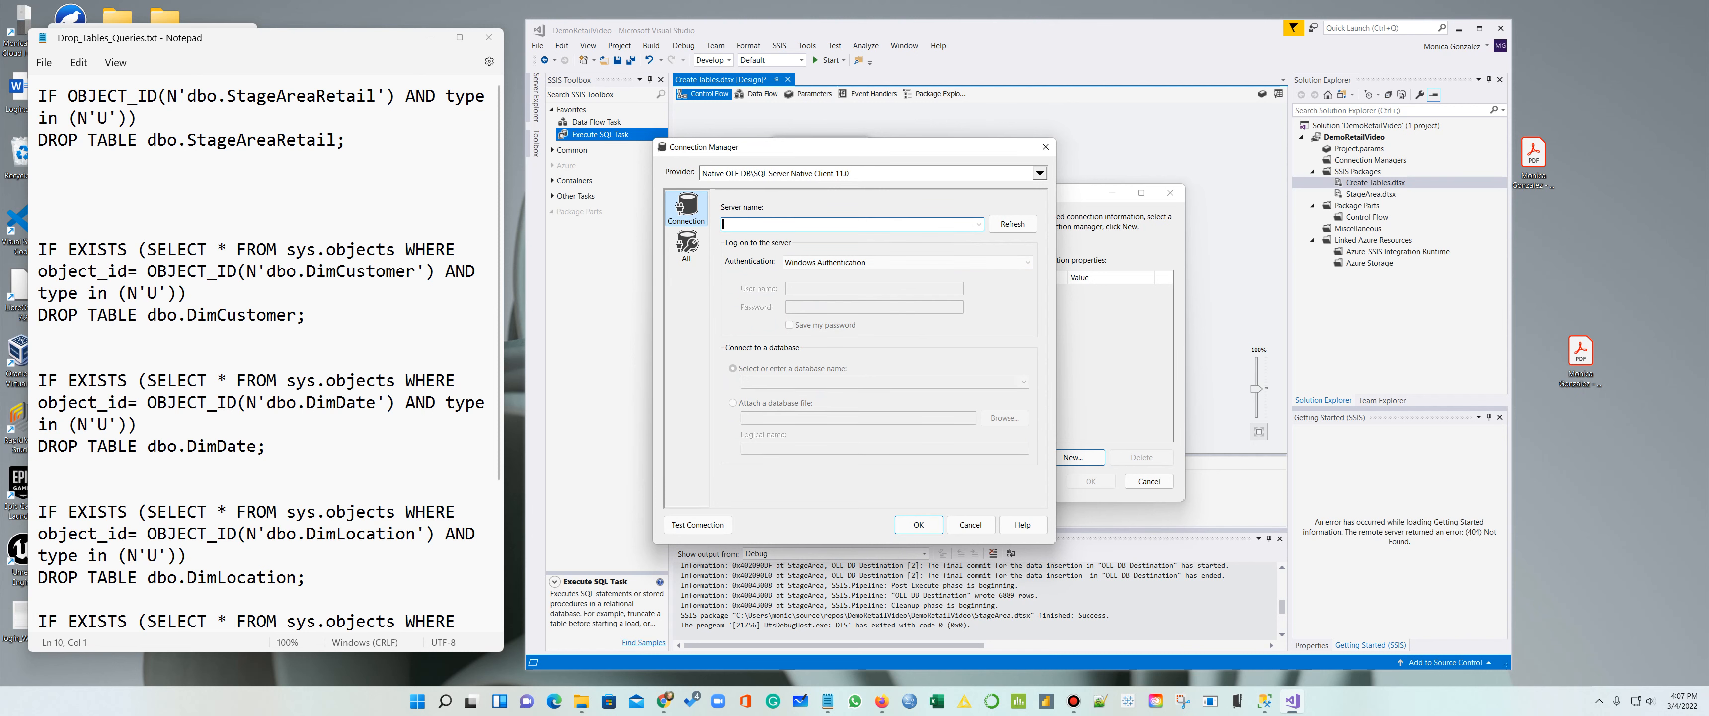
Step: Copy the server name DESKTOP-K0F0RMJ\MSSQLSERVER2017 from notes.txt into the new connection's server name
left_click_drag(337, 42, 300, 154)
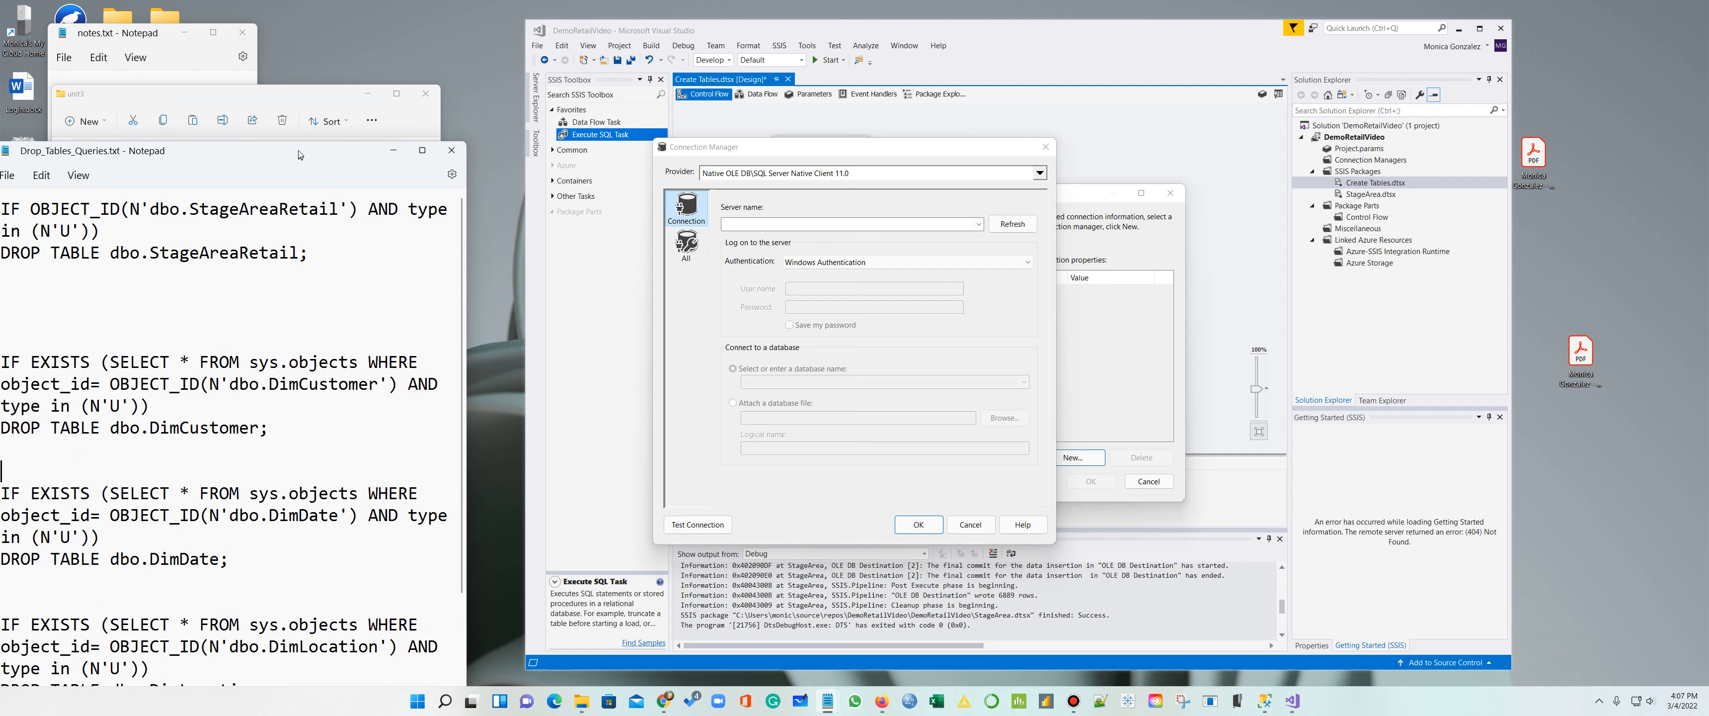
left_click(208, 59)
left_click(59, 299)
left_click(234, 338, "shift")
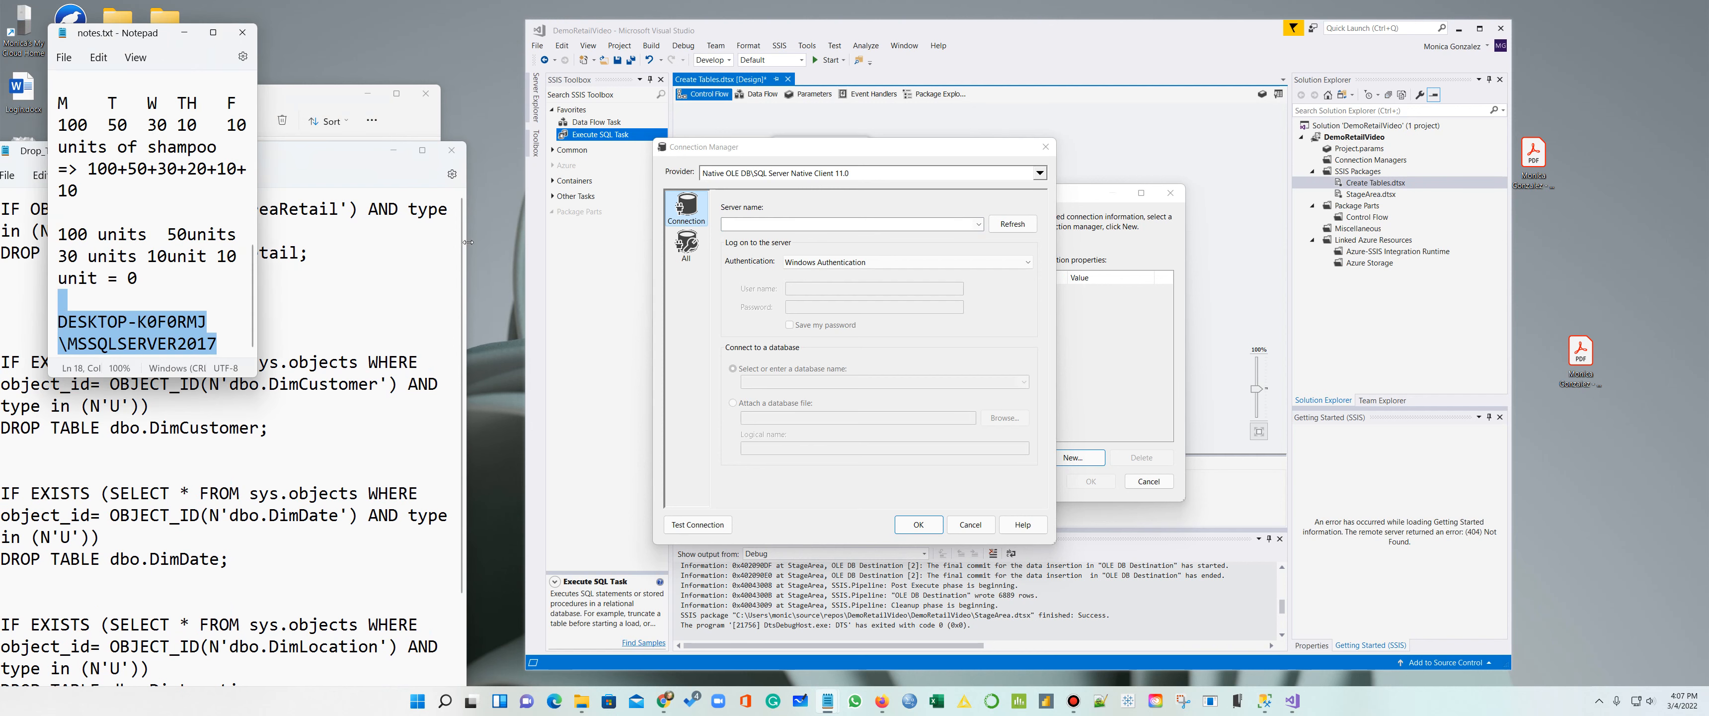
left_click(735, 225)
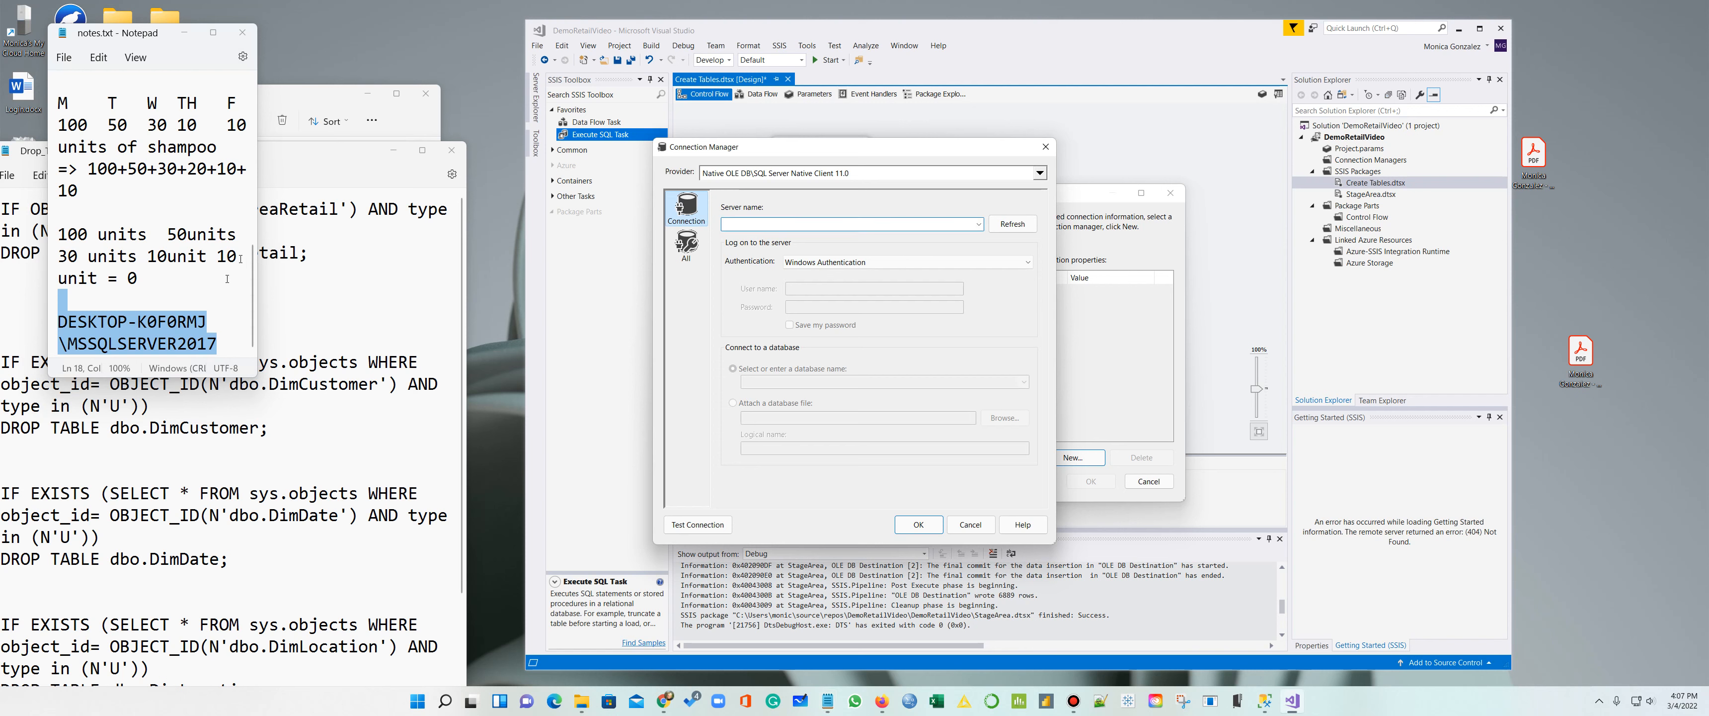
left_click_drag(226, 344, 59, 320)
key("ctrl+c")
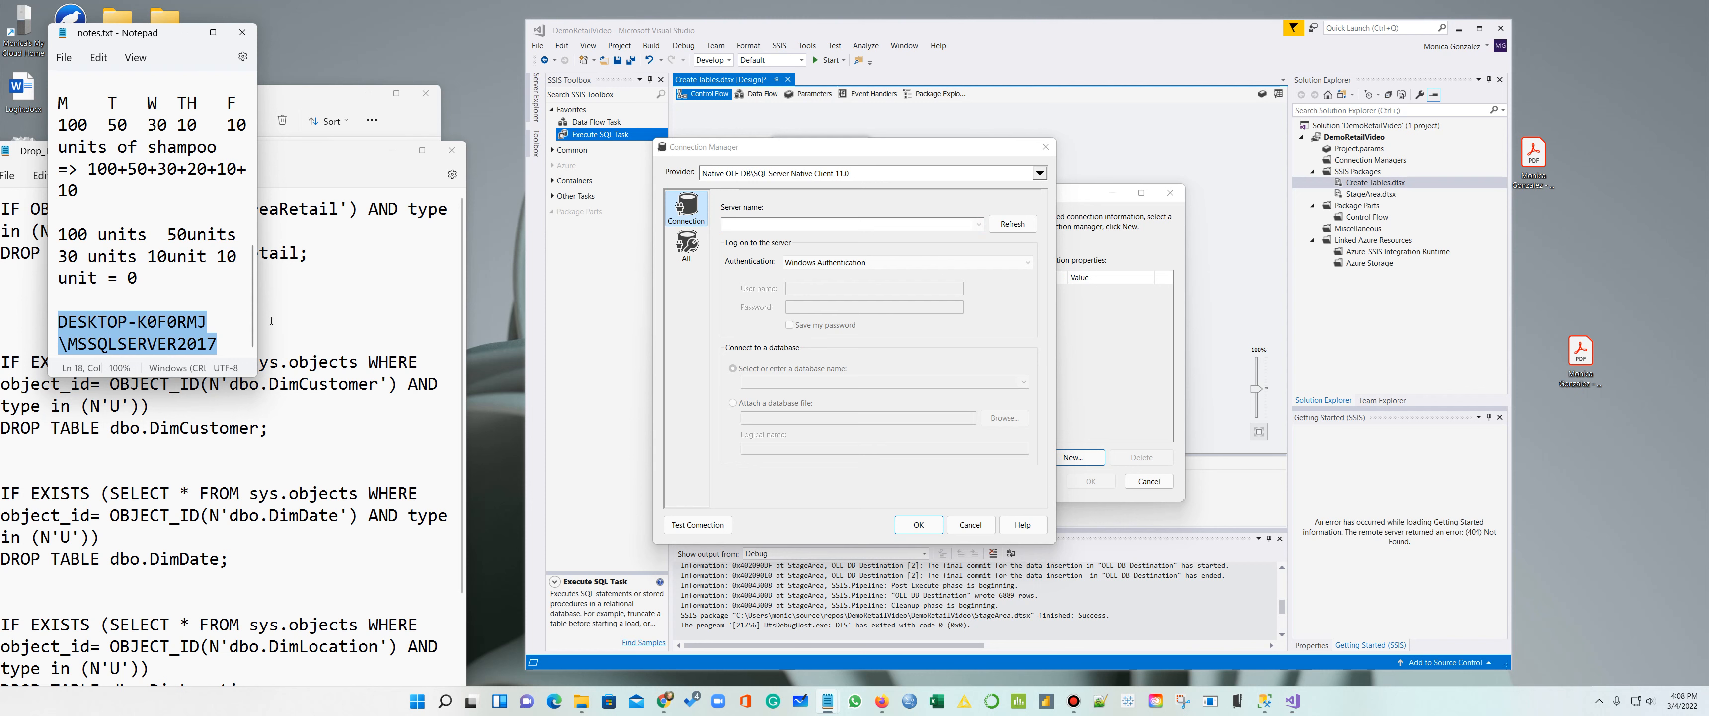
left_click(791, 228)
key("ctrl+v")
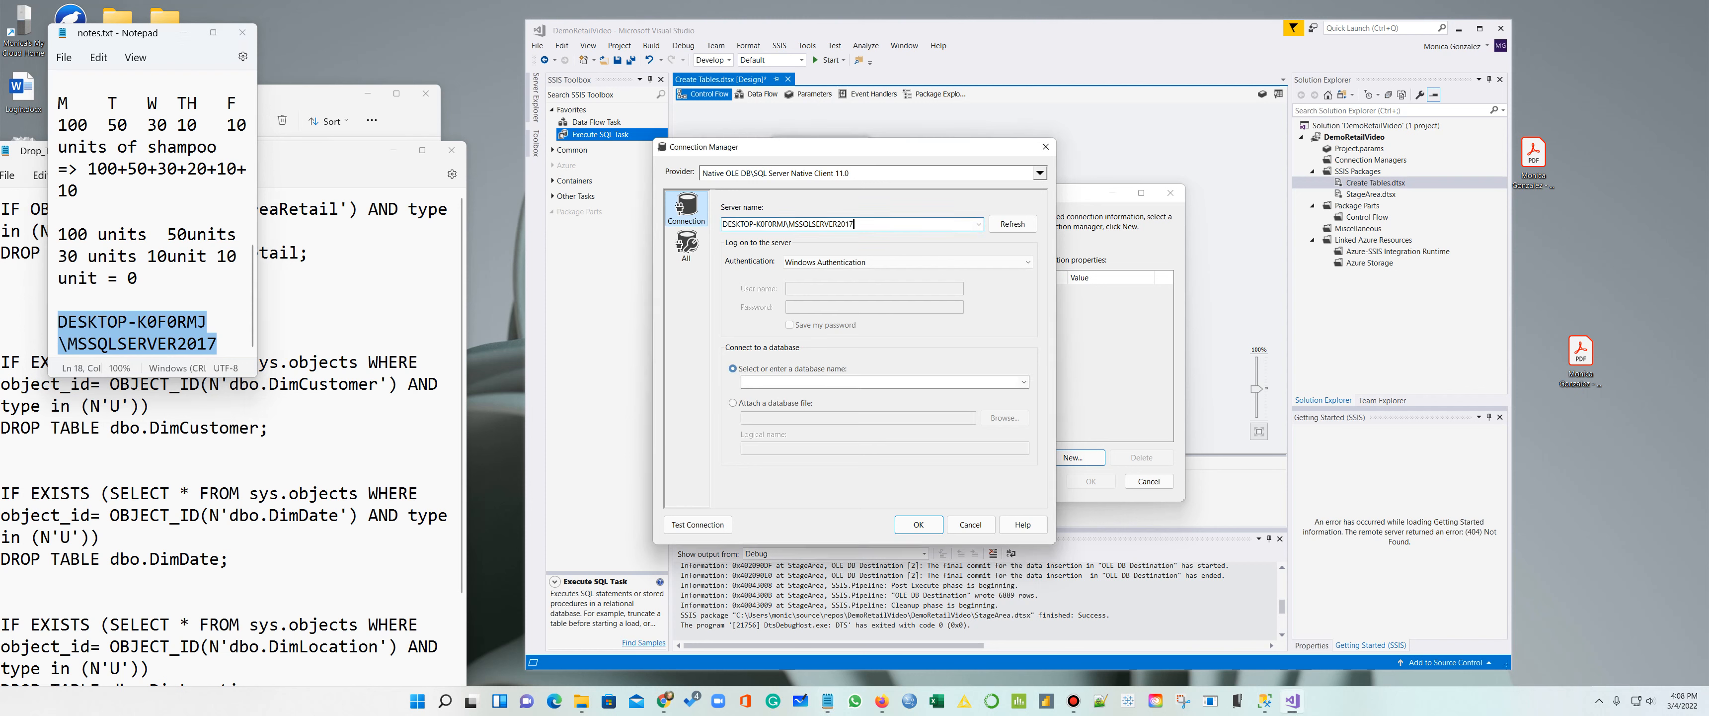
Step: Choose the DemoRetailDW database and add the OLE DB connection to the Create Tables package
left_click(1025, 382)
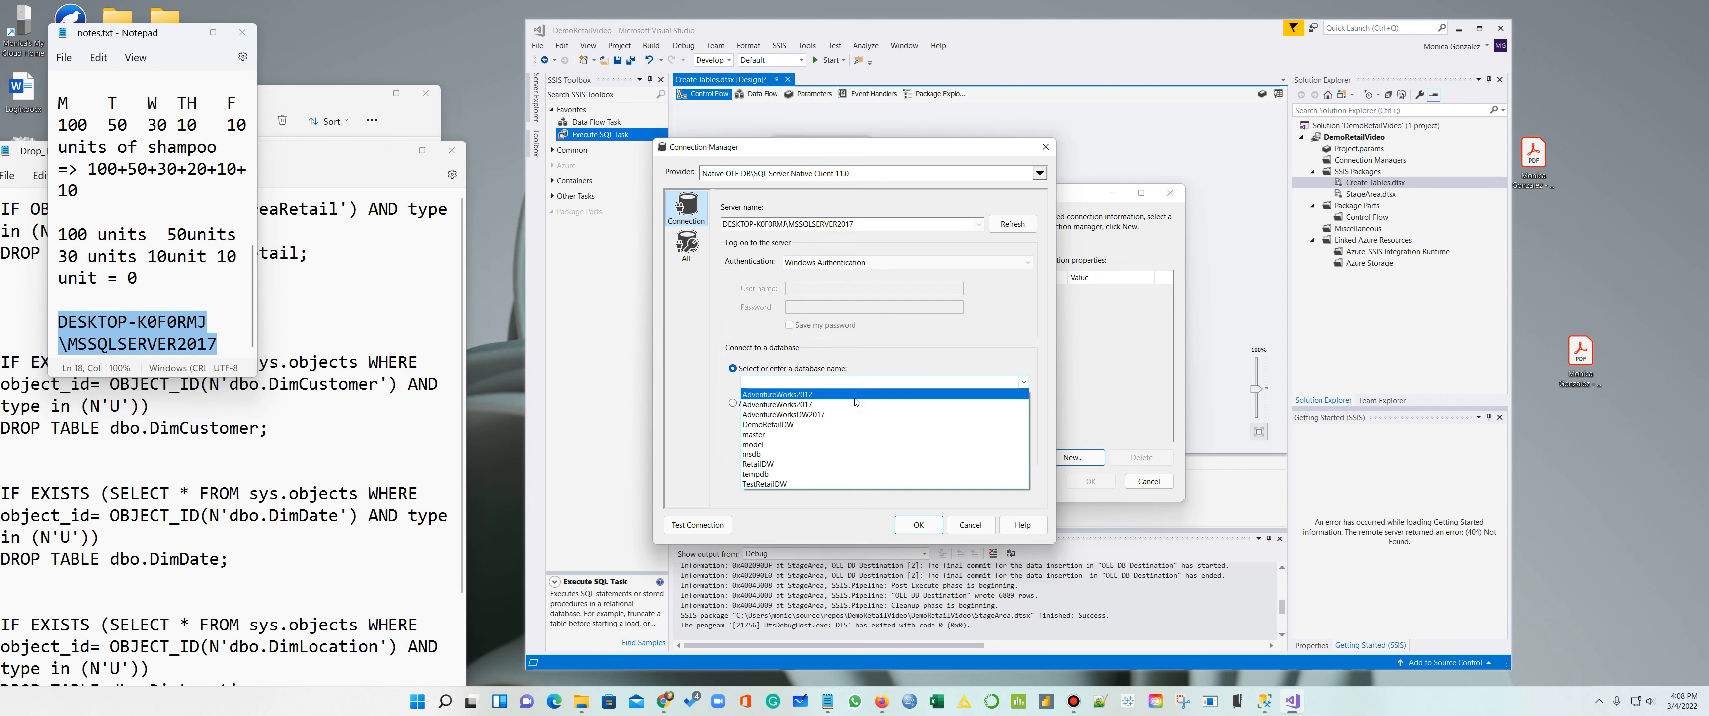
left_click(838, 425)
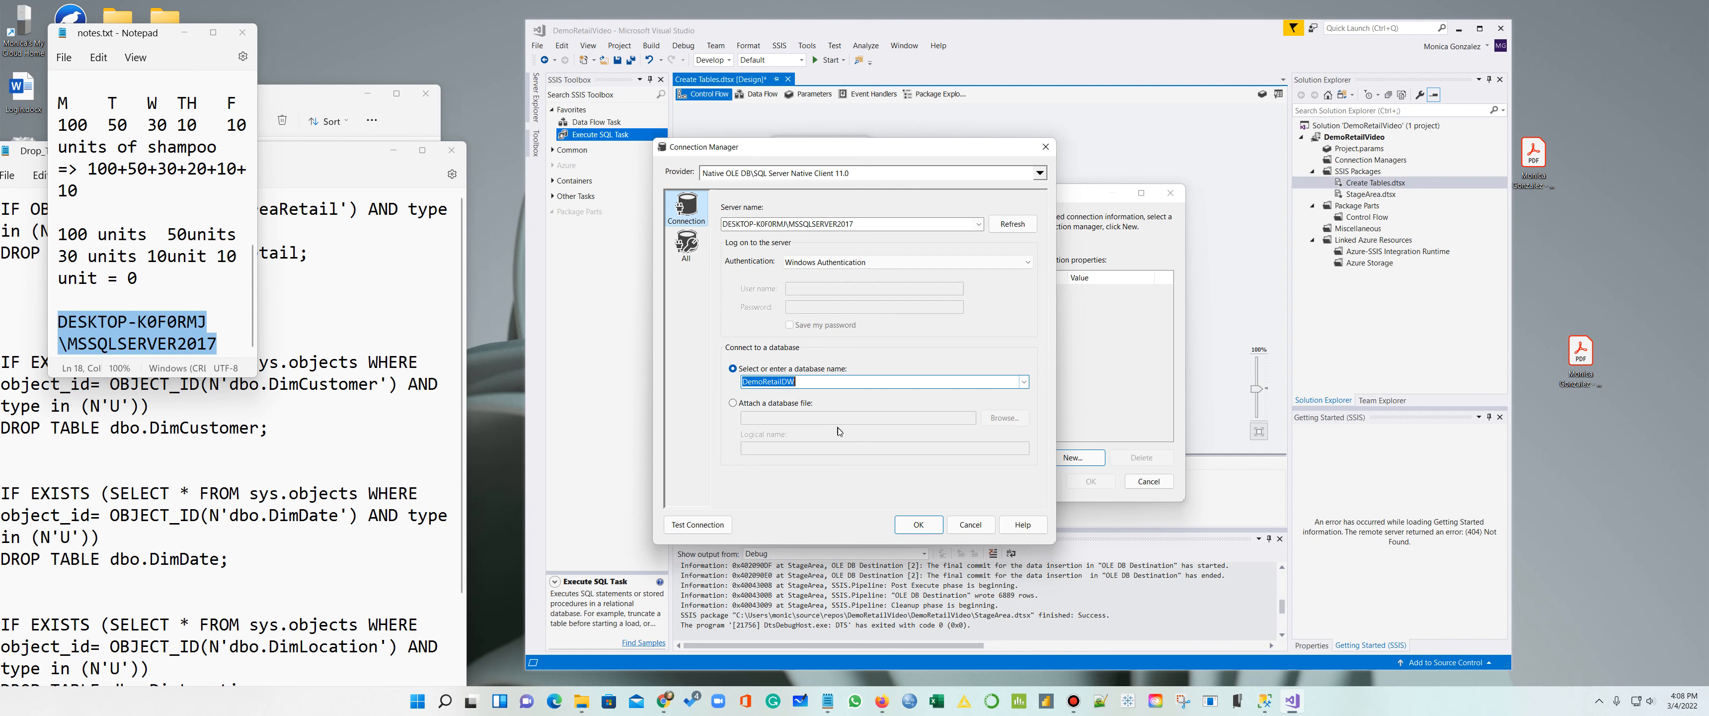
left_click(925, 524)
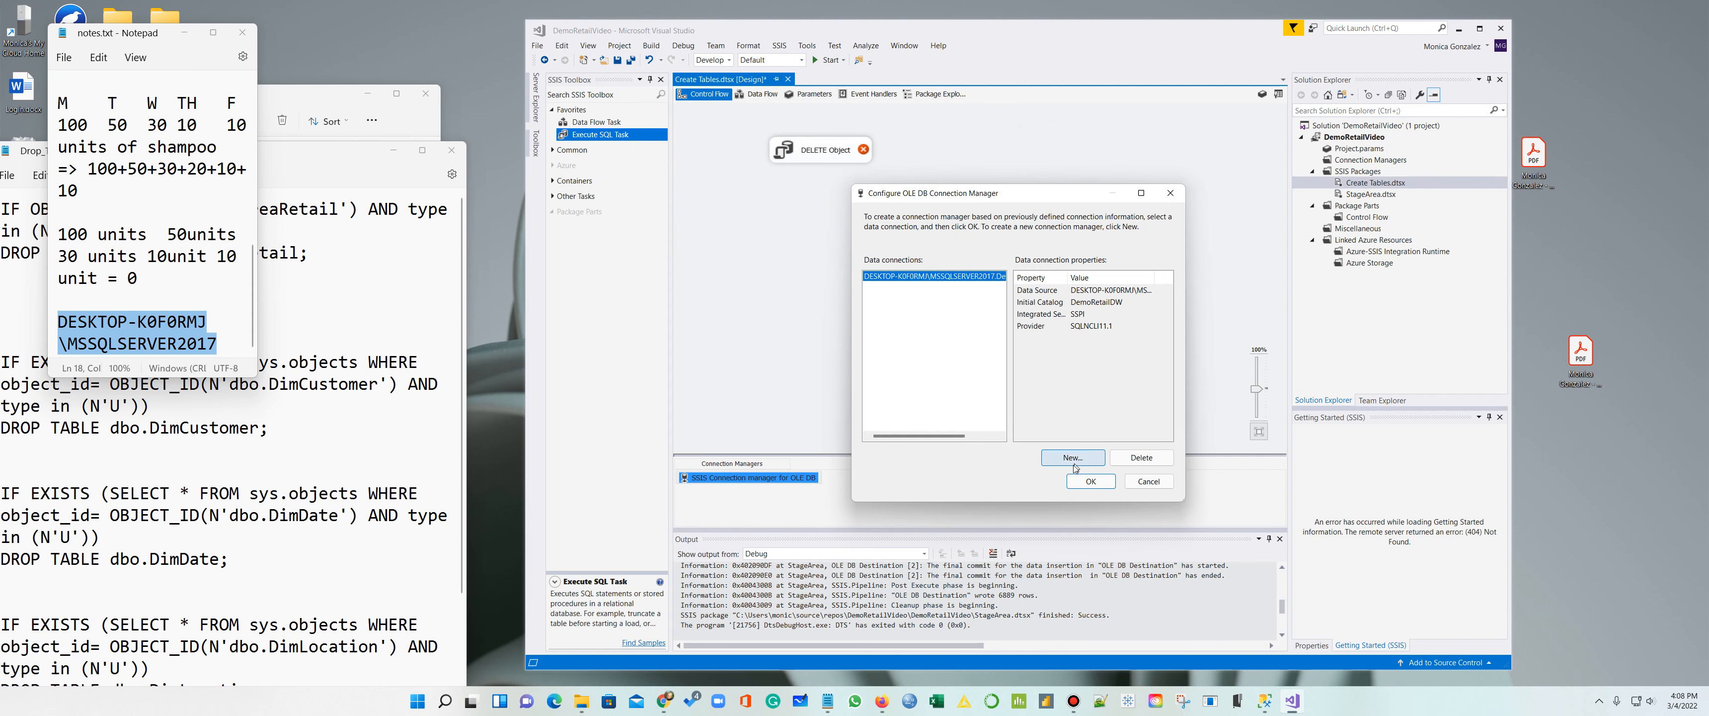
left_click(1086, 482)
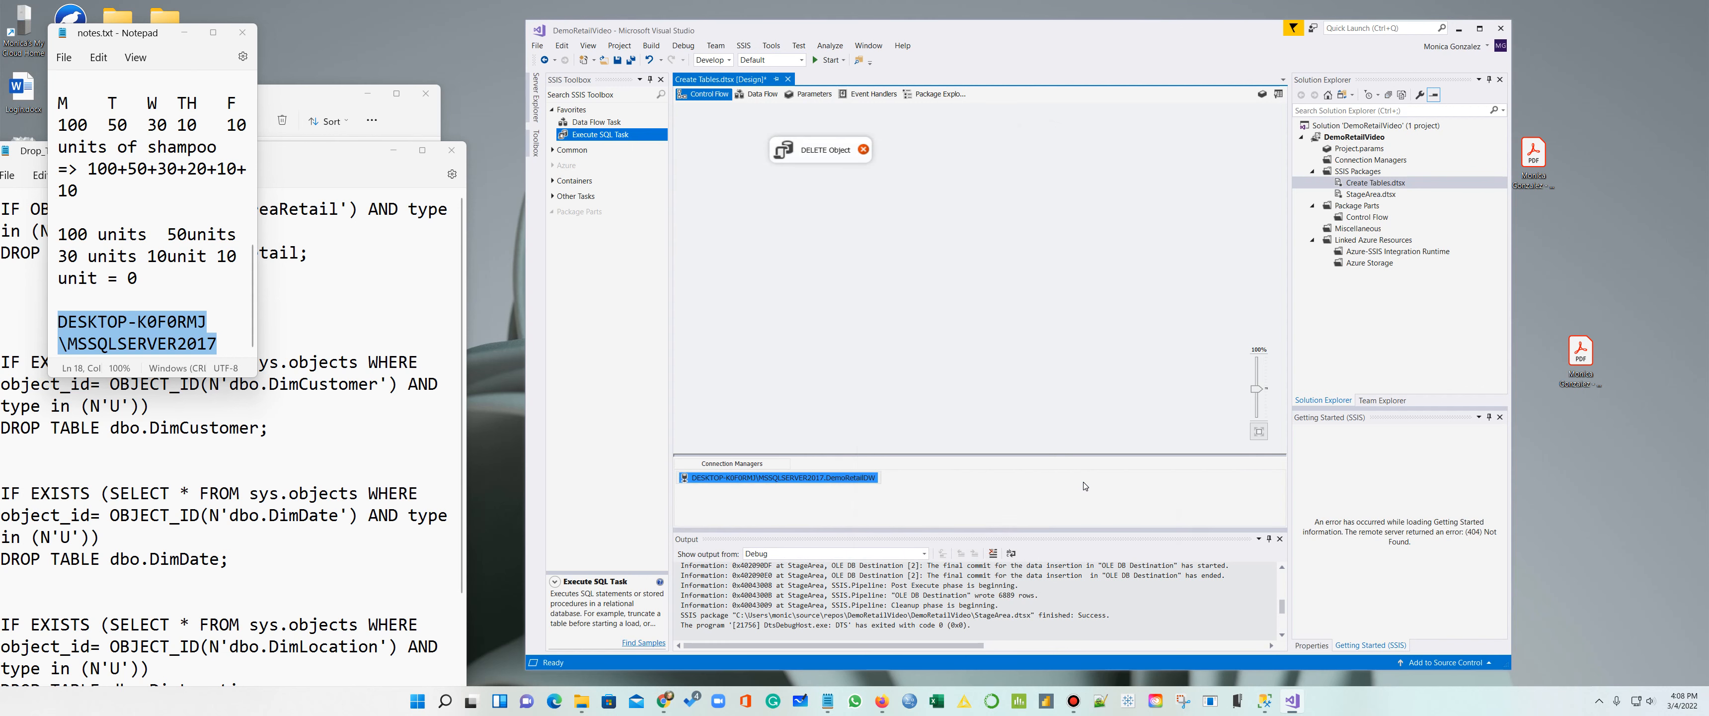
Step: Rename the new DemoRetailDW connection manager as Transactional
right_click(813, 477)
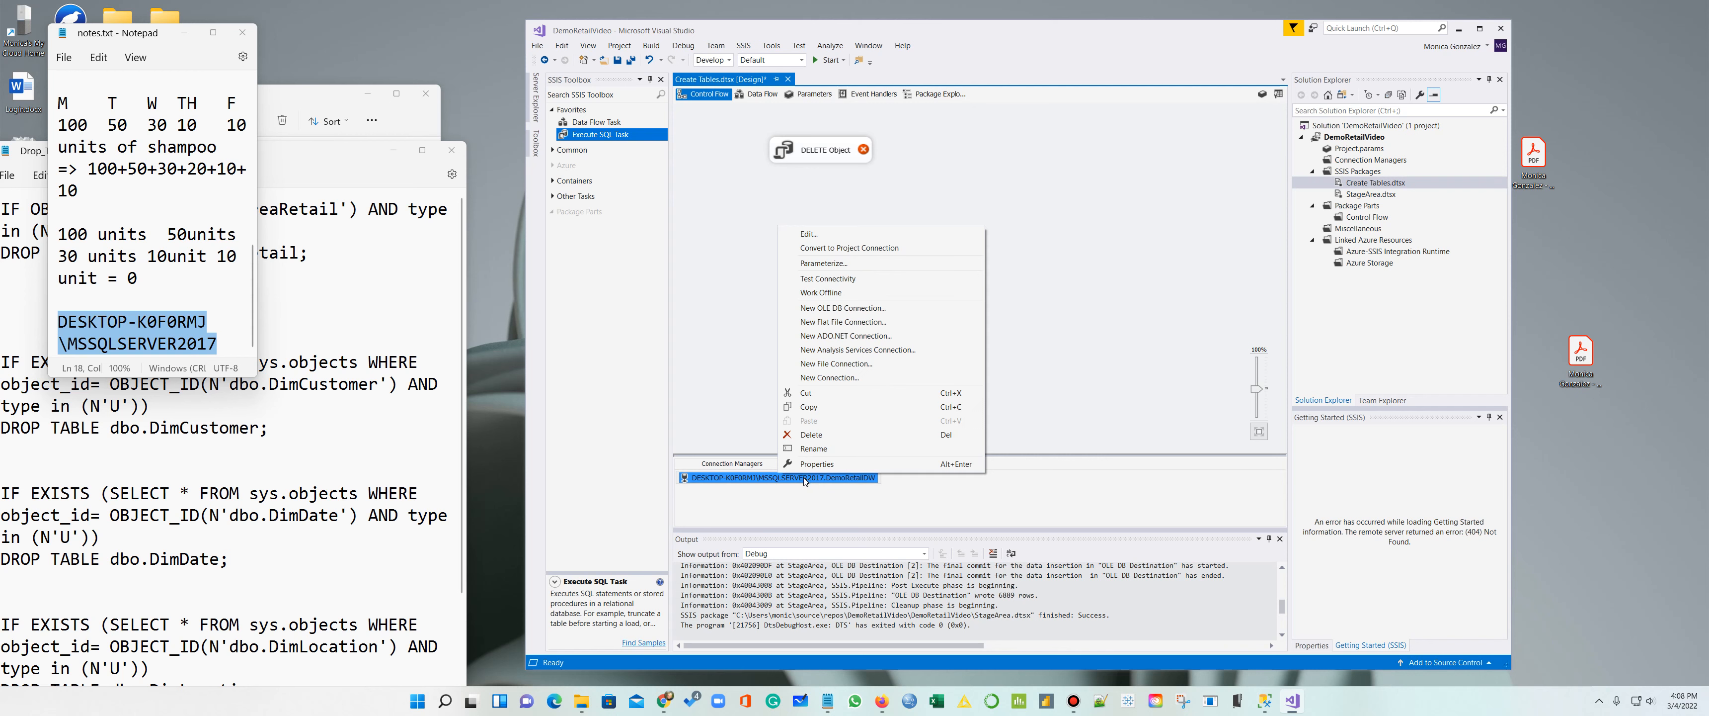
left_click(817, 451)
type("Tr")
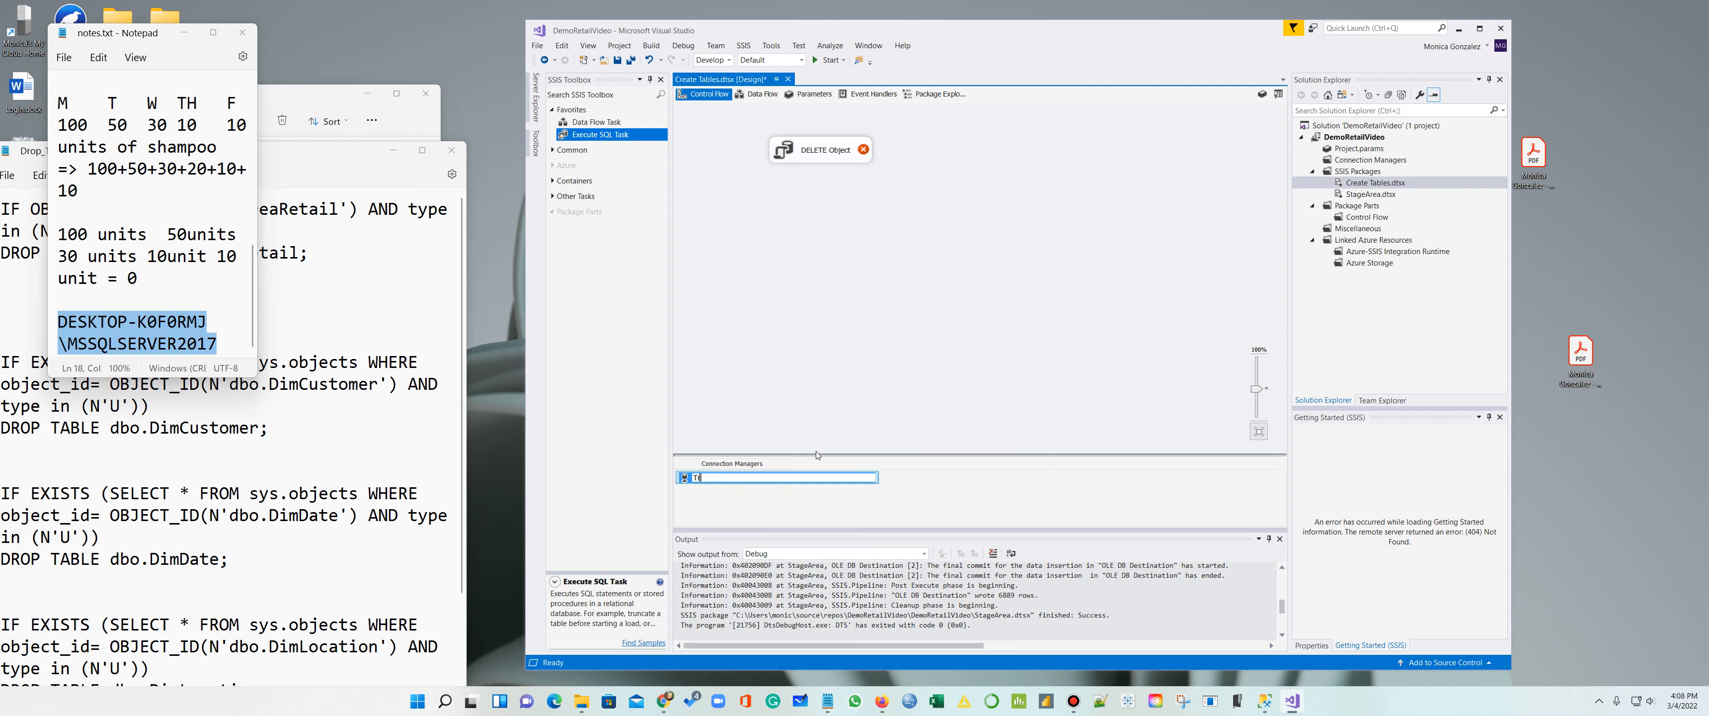
type("ansactional;")
key("BackSpace")
left_click(850, 341)
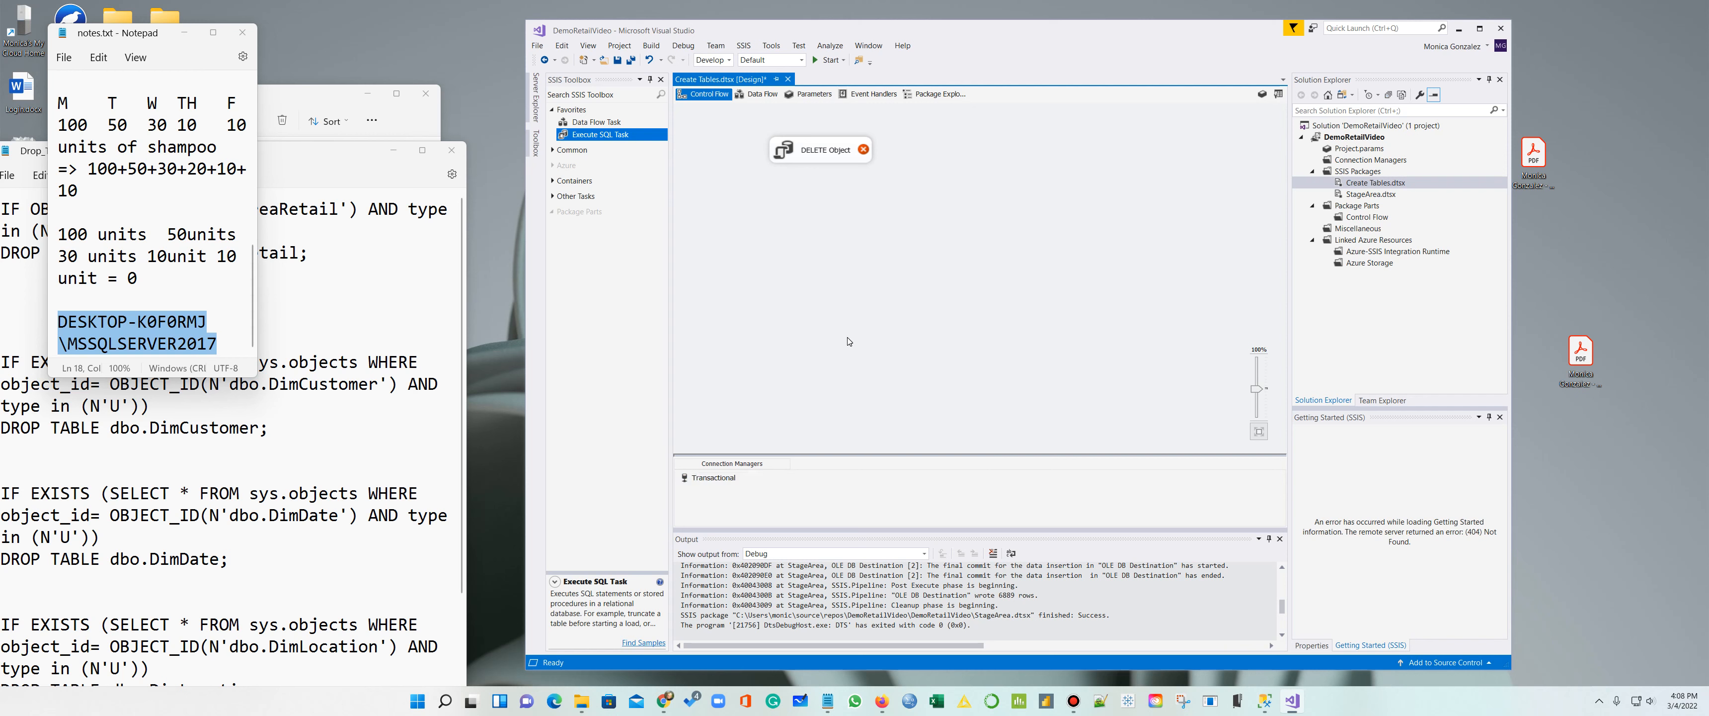
Step: Start defining a second OLE DB connection with DESKTOP-K0F0RMJ\MSSQLSERVER2017 as its server name
right_click(842, 489)
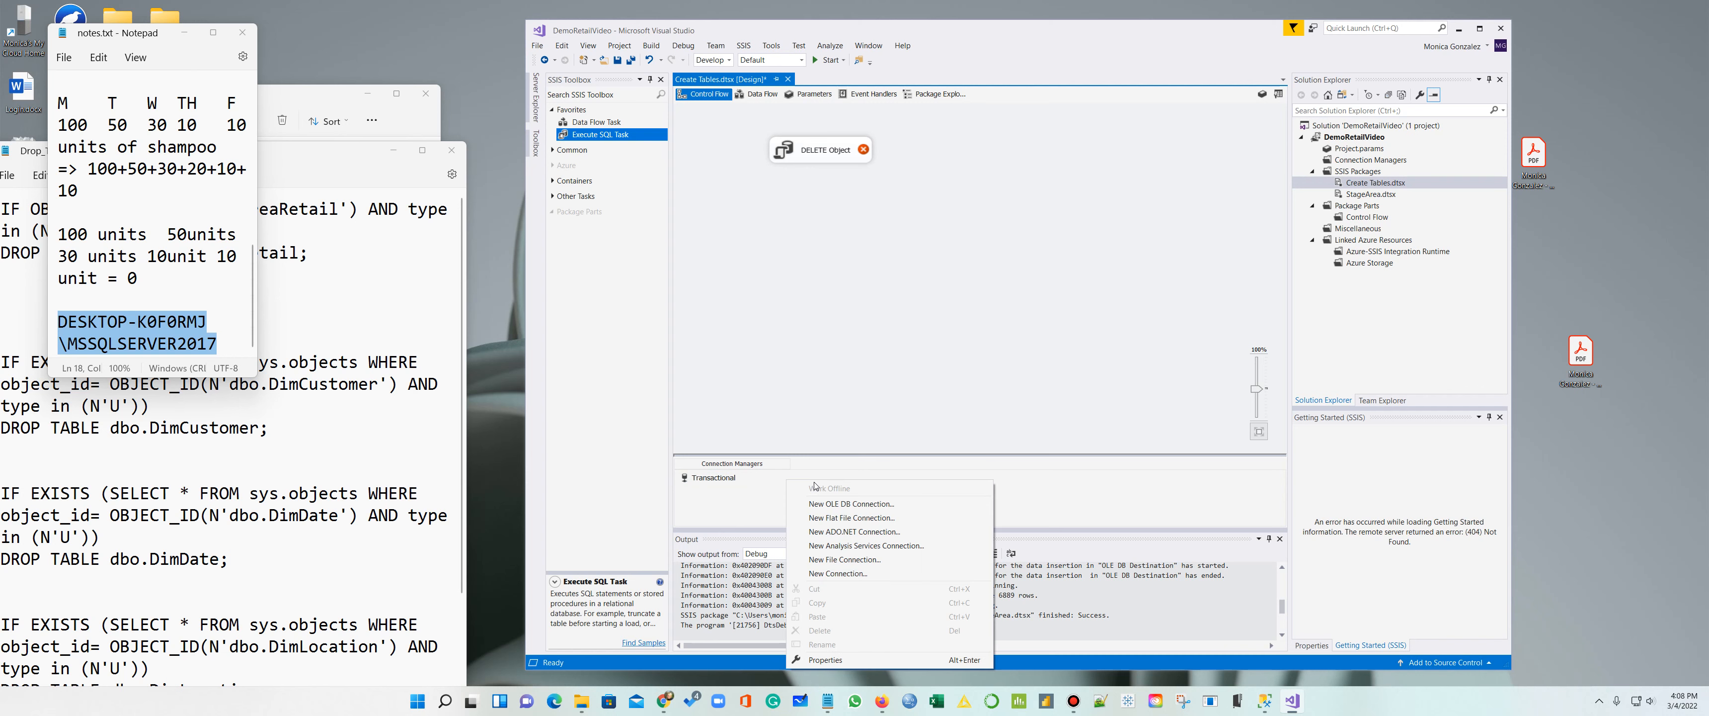
left_click(841, 504)
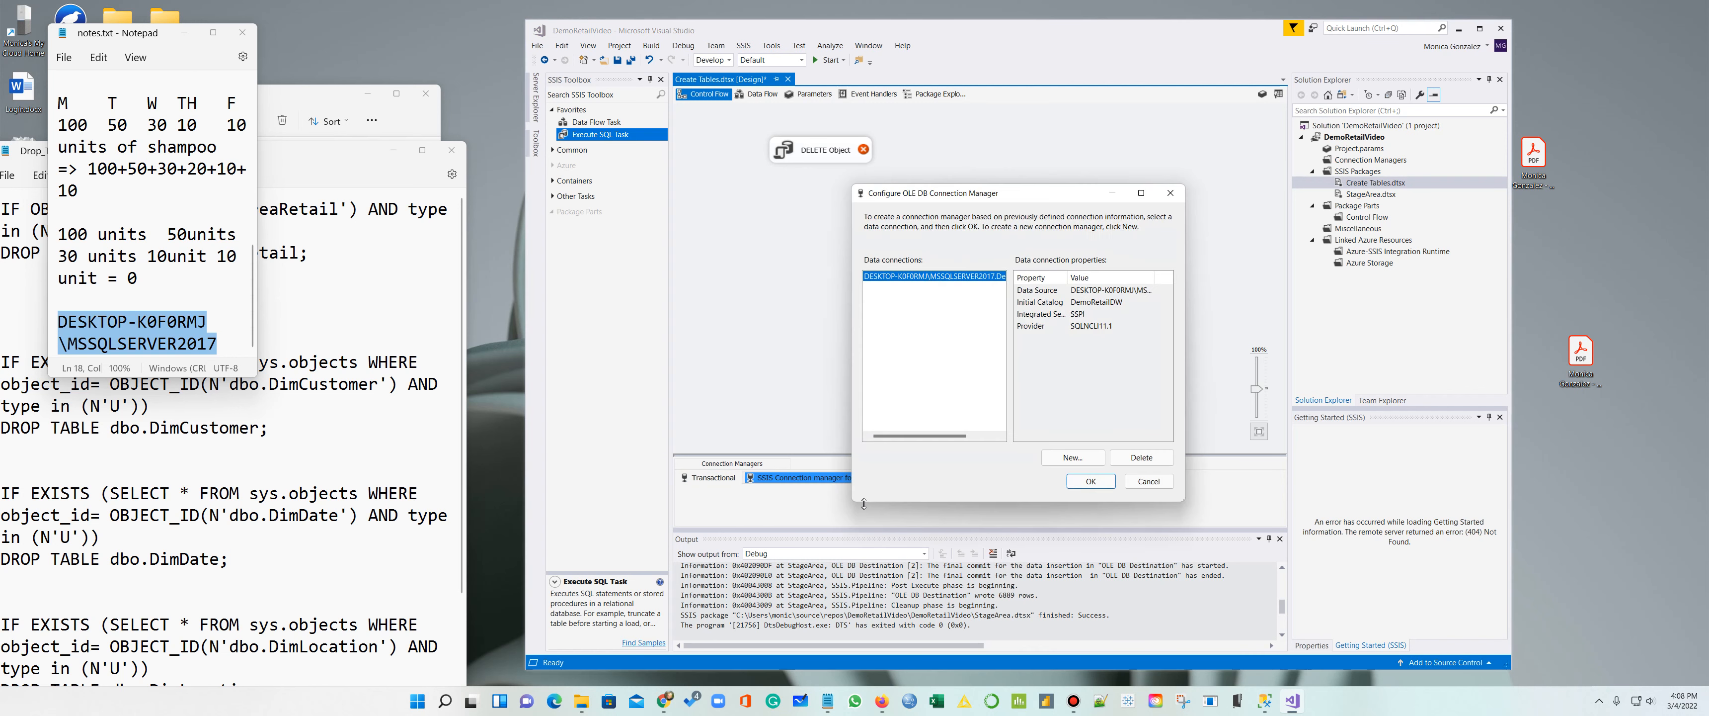
left_click(1060, 458)
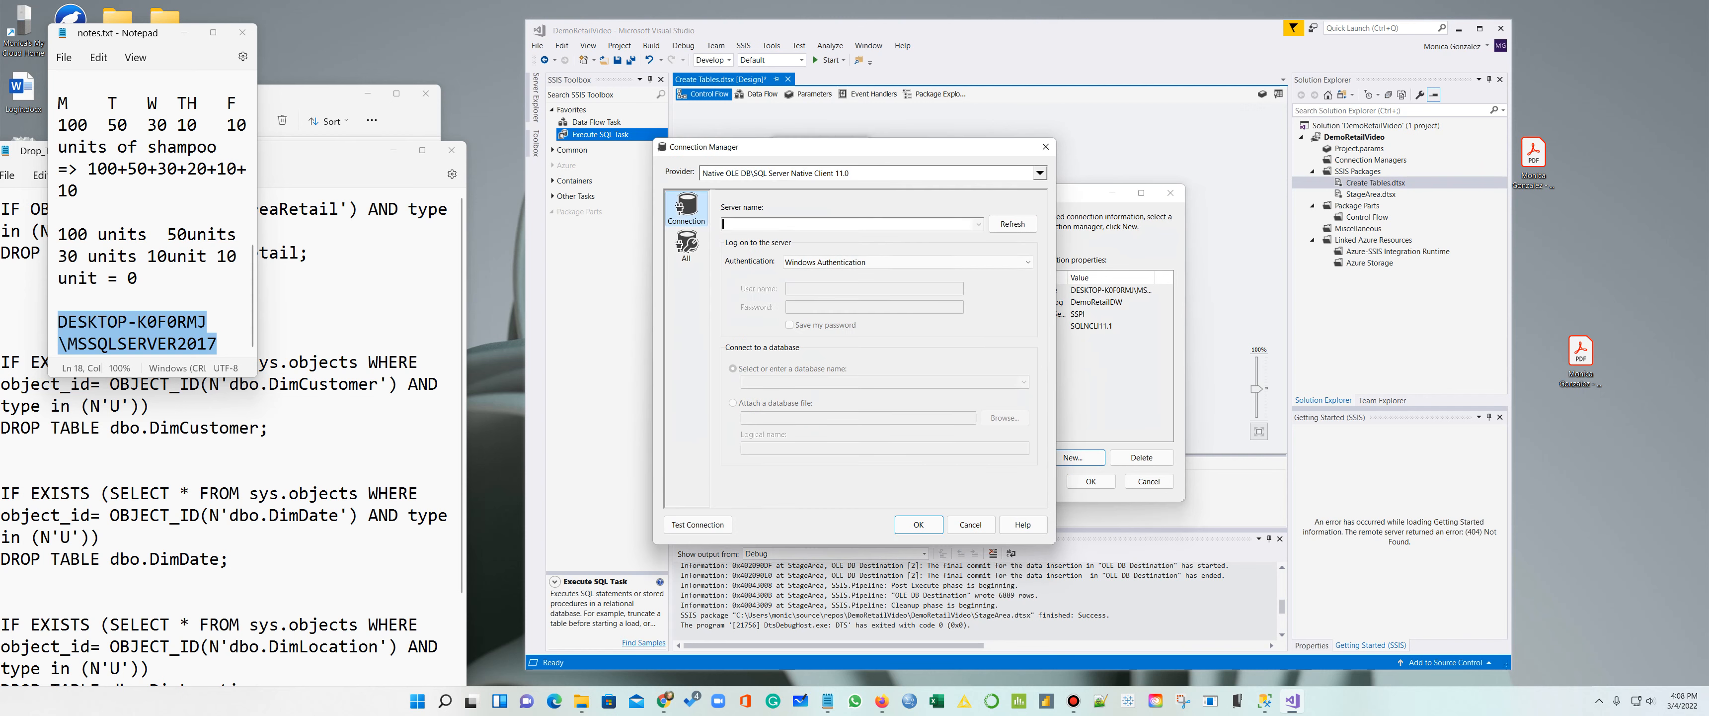
type("DESKTOP-K0F0RMJ\\MSSQLSERVER2017")
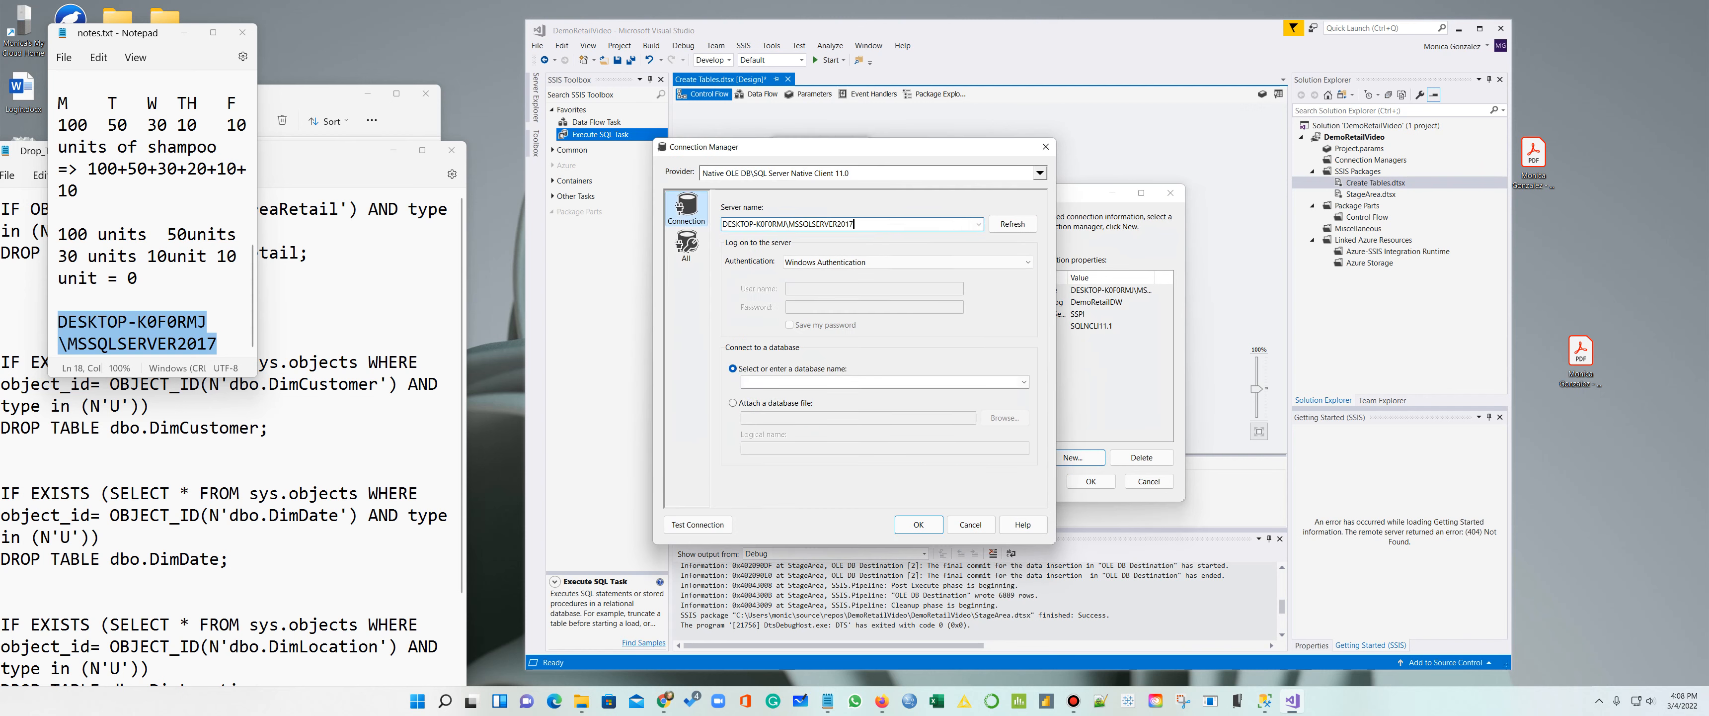
Step: Set the second connection's database to DemoRetailDW and add it to the package beside Transactional
left_click(1025, 382)
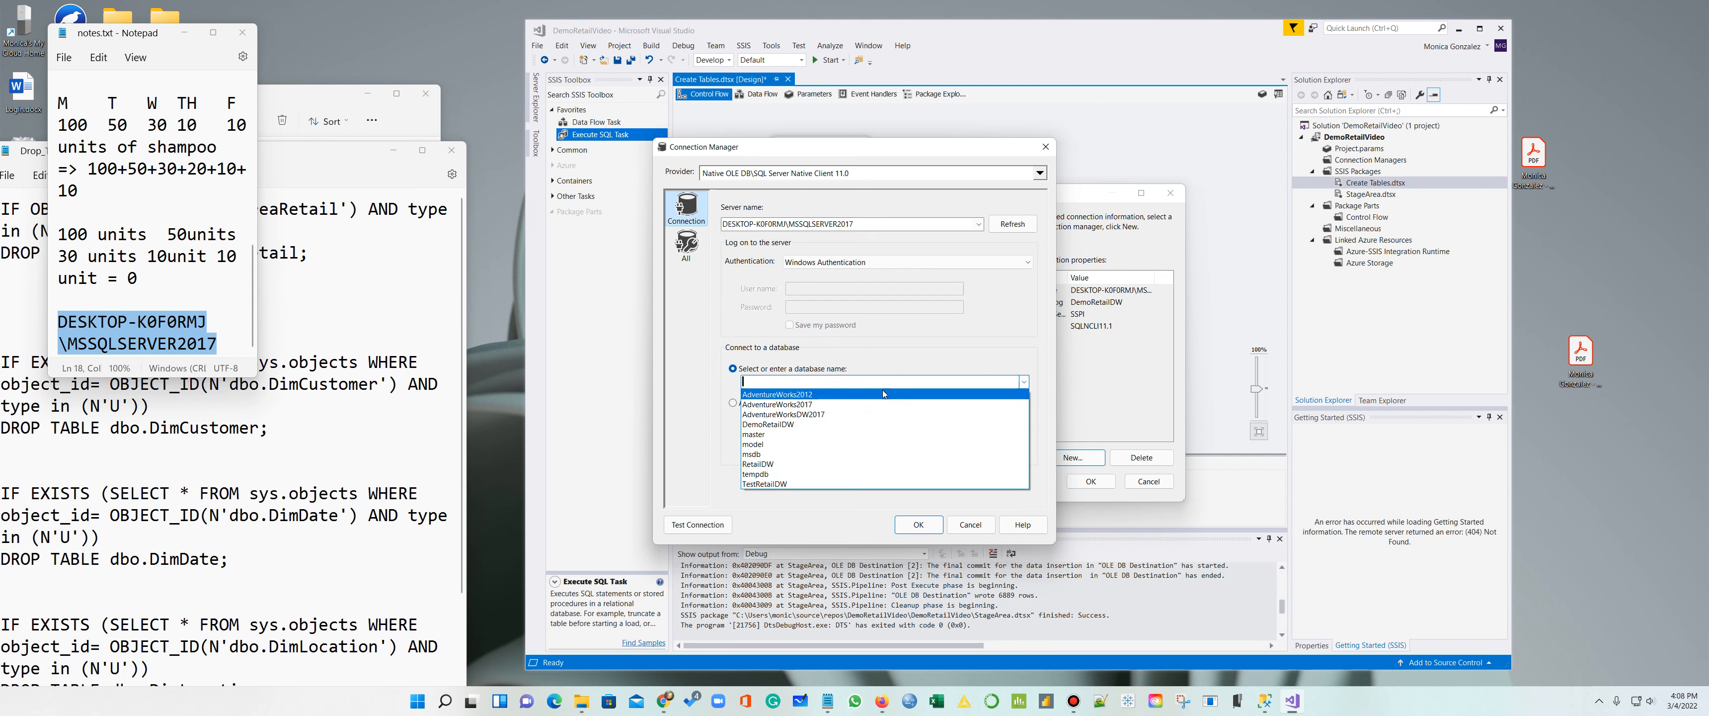
left_click(824, 465)
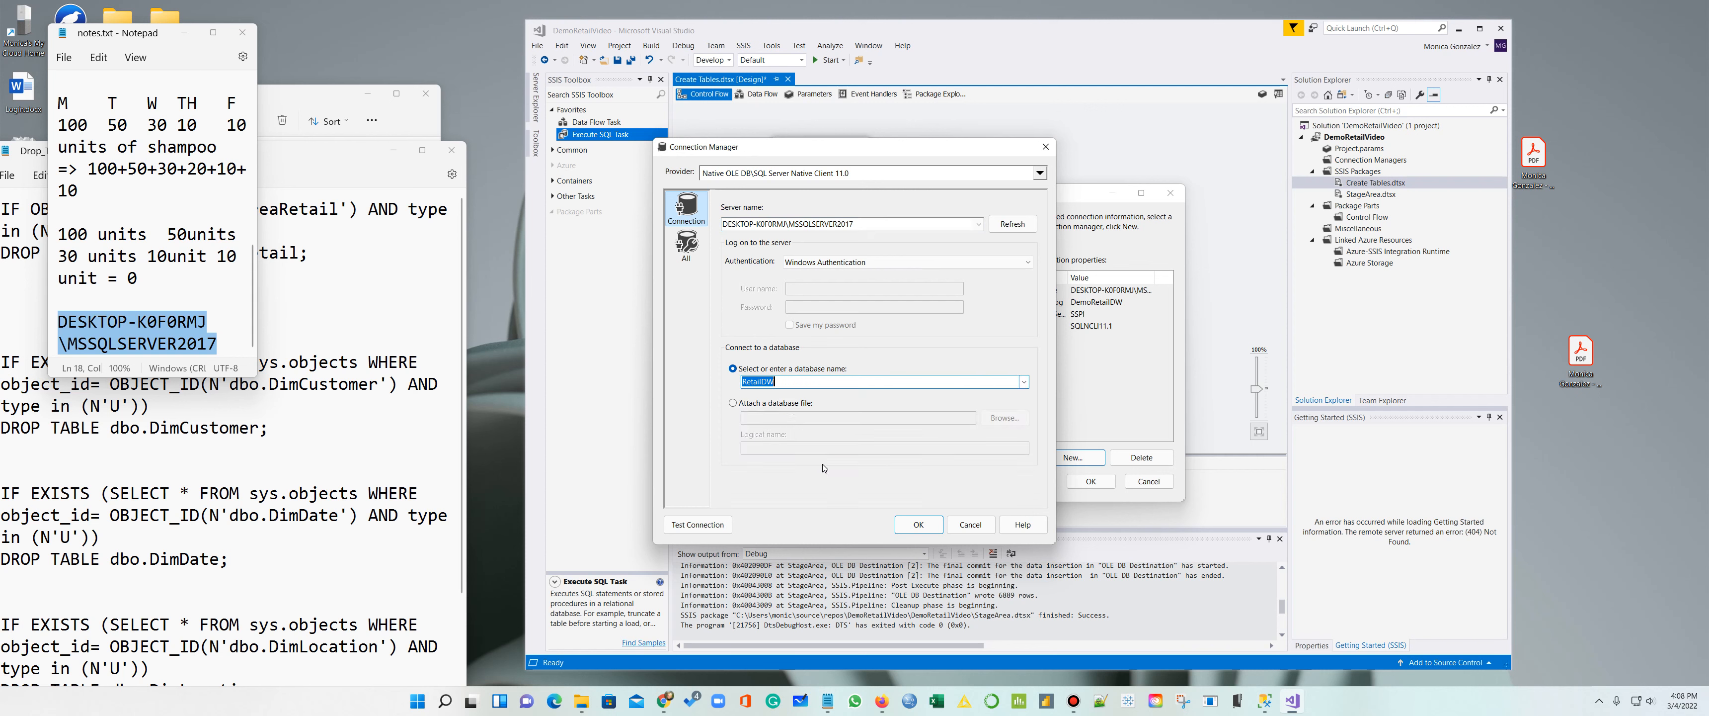
left_click(1024, 382)
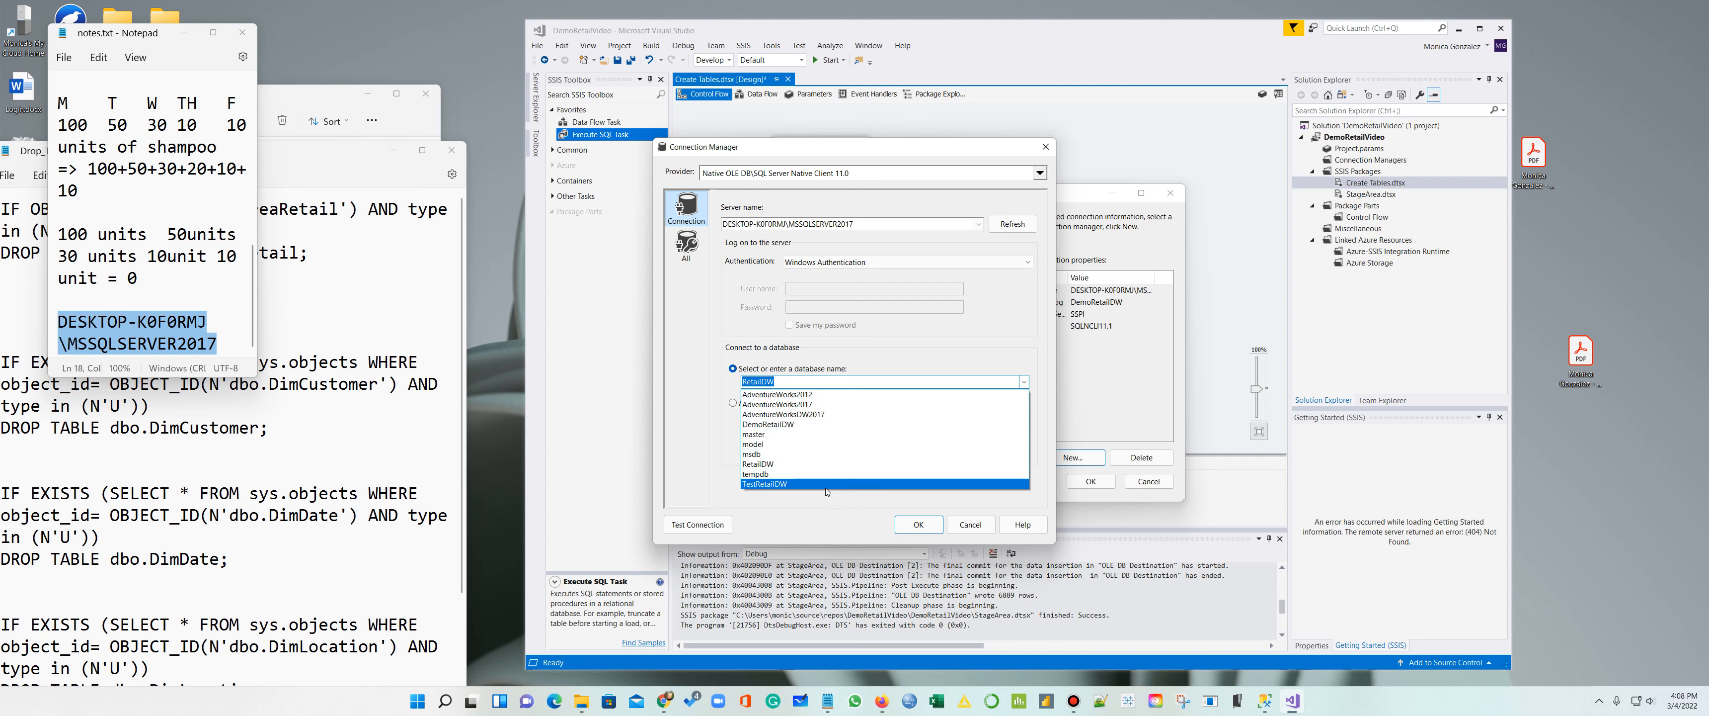
key("Escape")
left_click(924, 524)
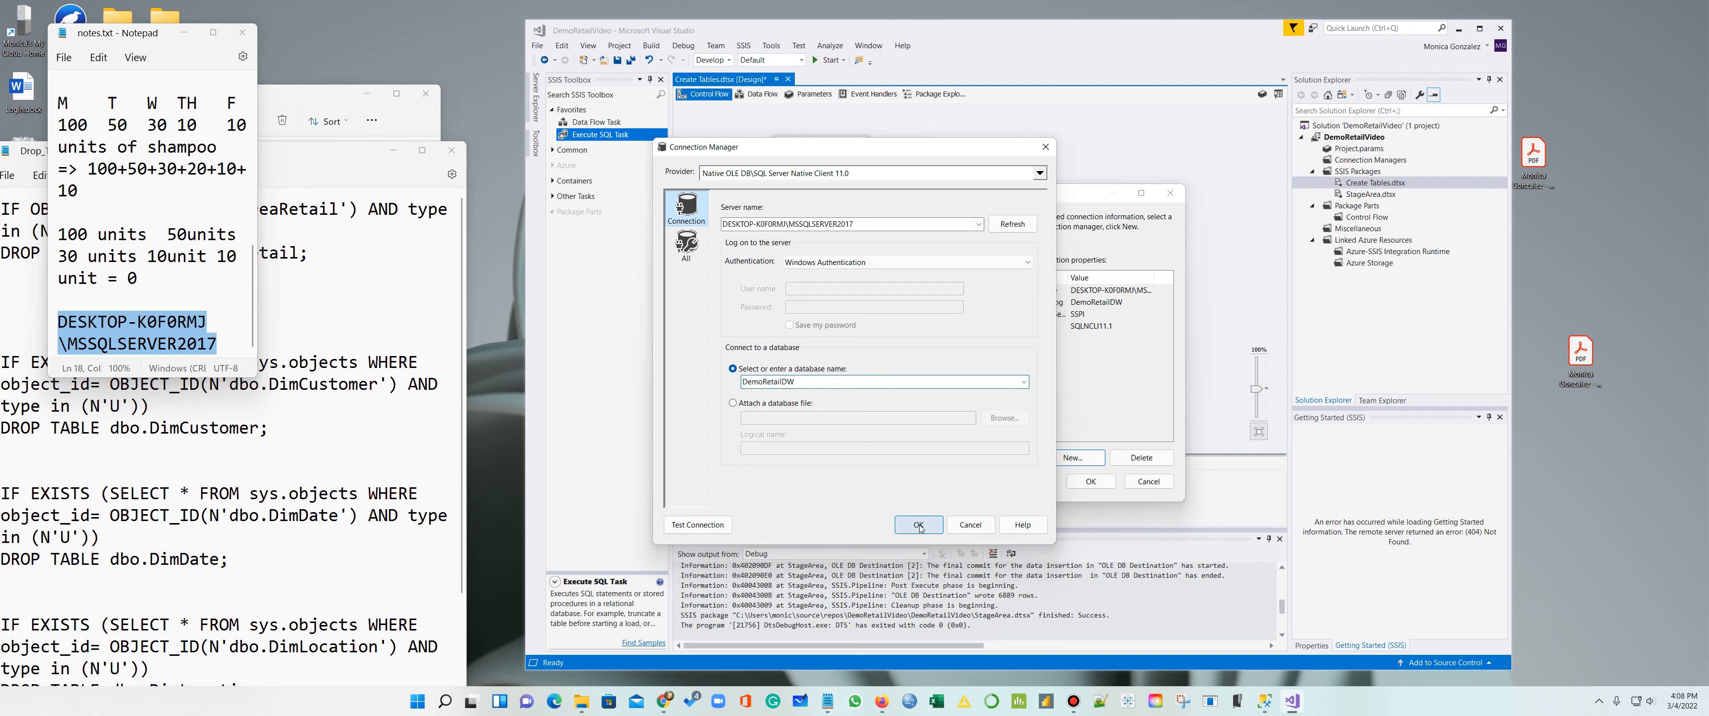
left_click(1082, 483)
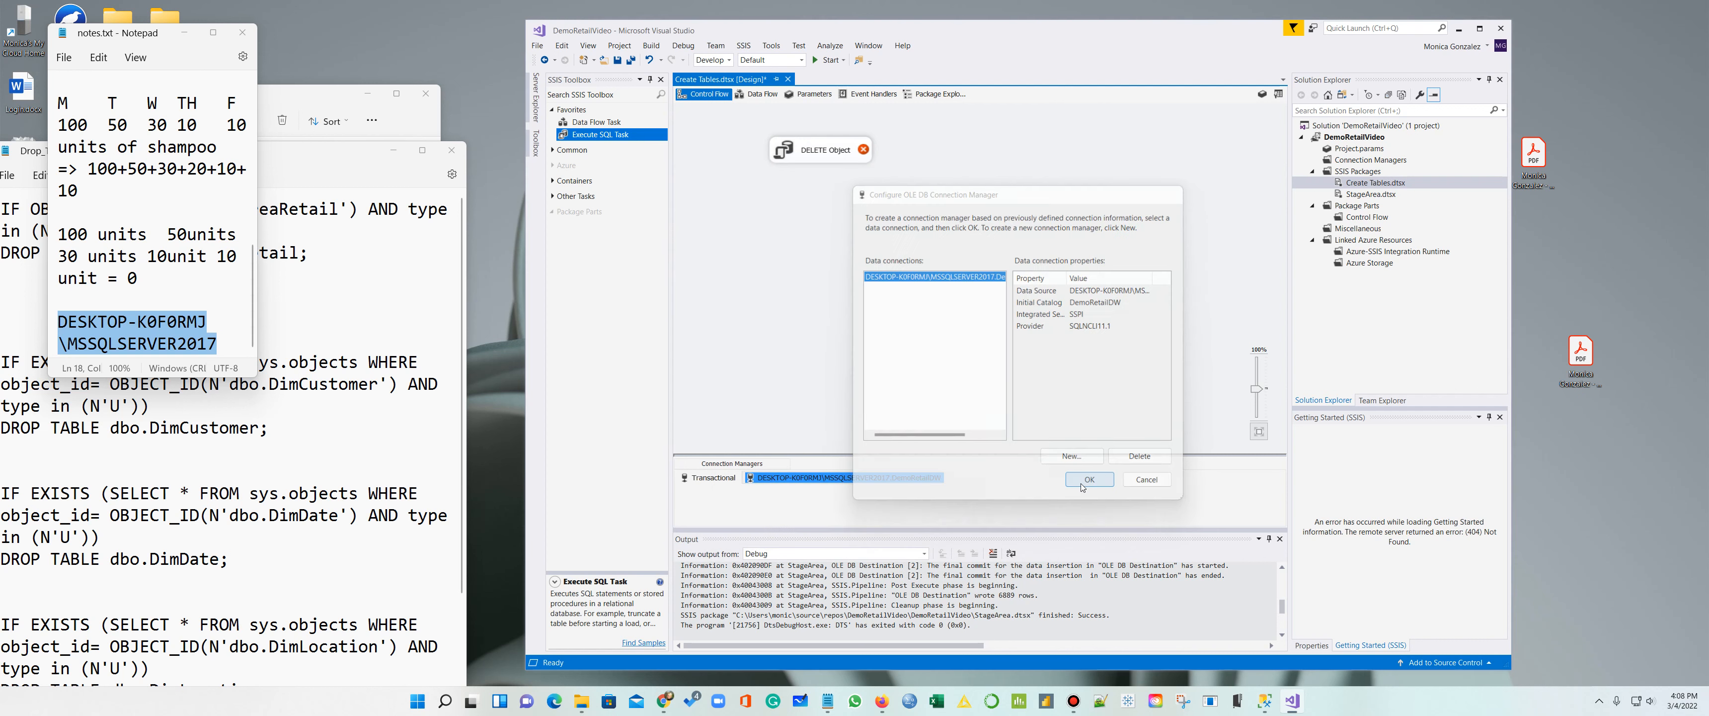
Step: Rename the second connection manager as DESTINATION
right_click(871, 481)
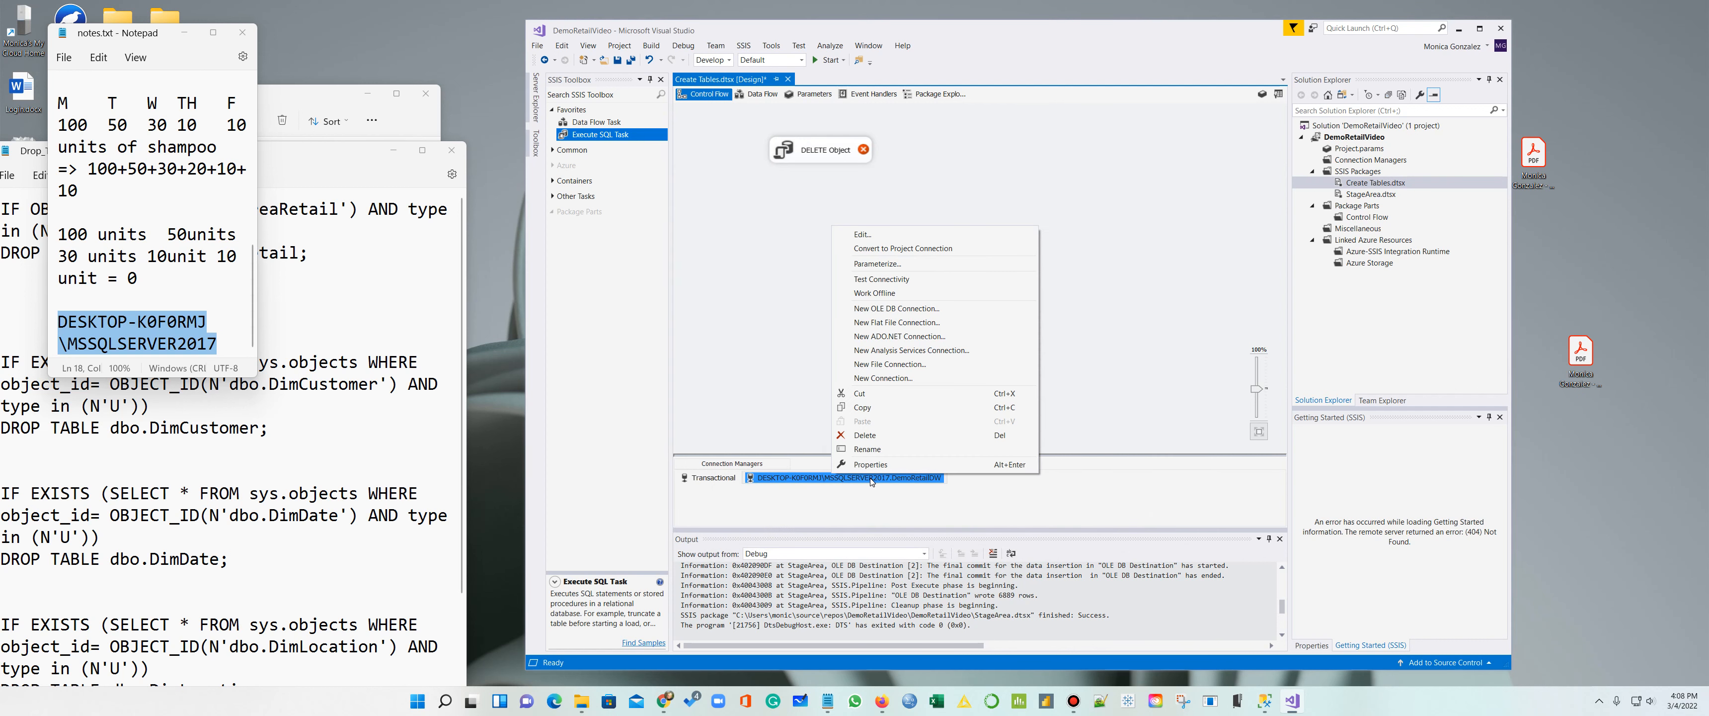
left_click(889, 450)
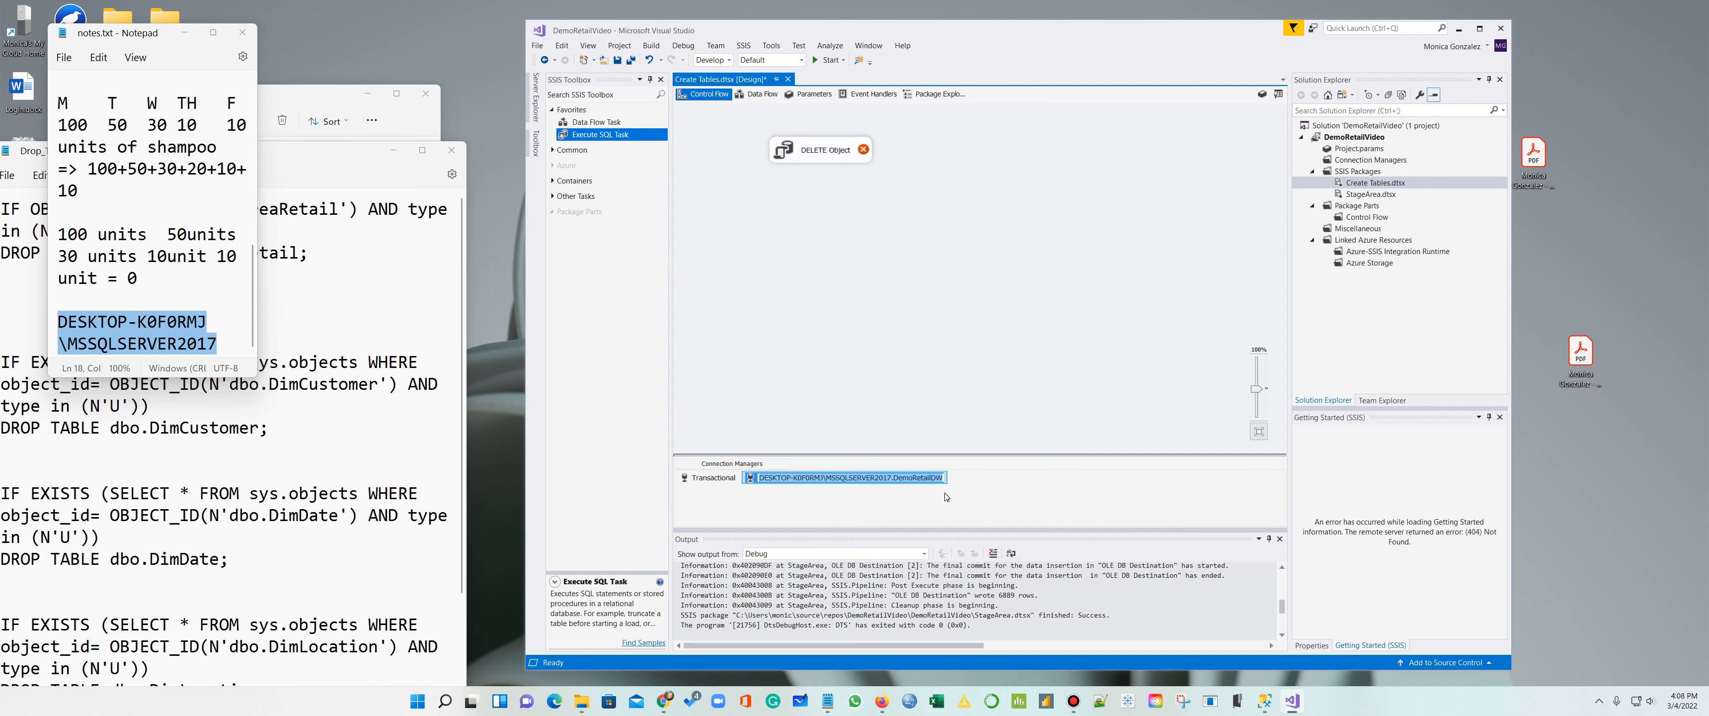
type("DESTINATION")
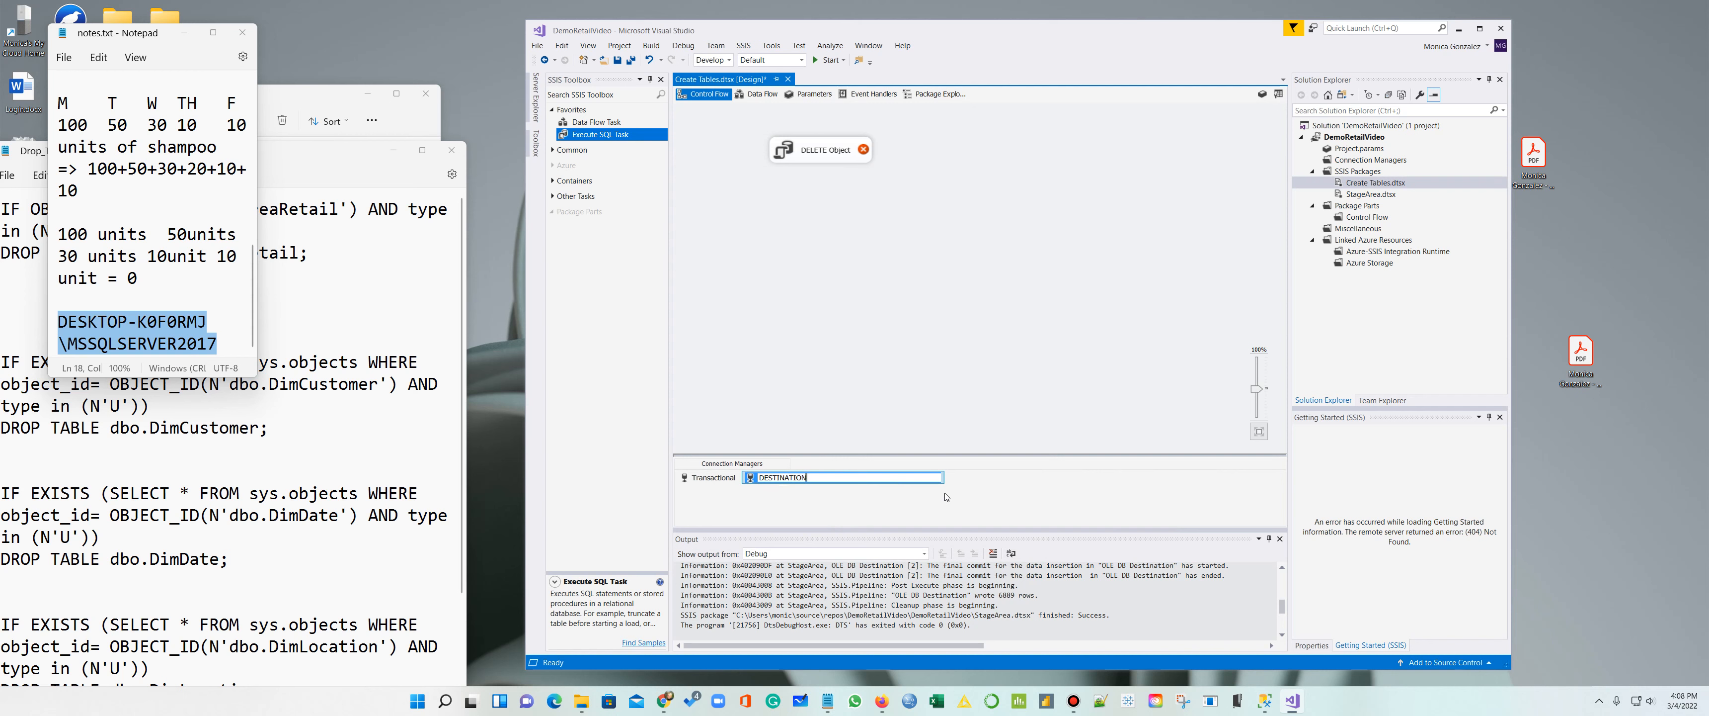
key("Return")
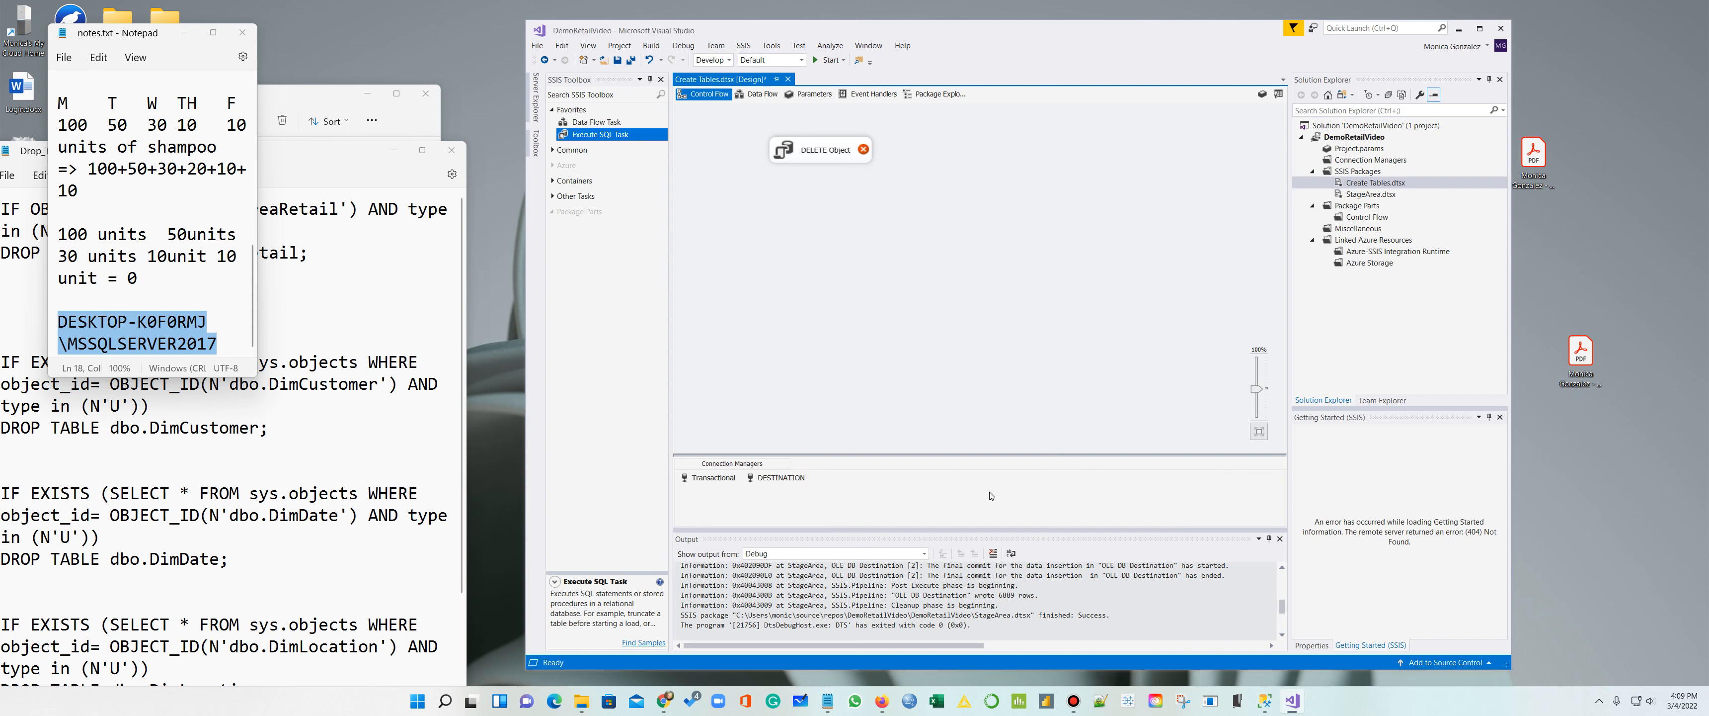
Step: Edit the DELETE Object task and set its connection to Transactional
right_click(837, 160)
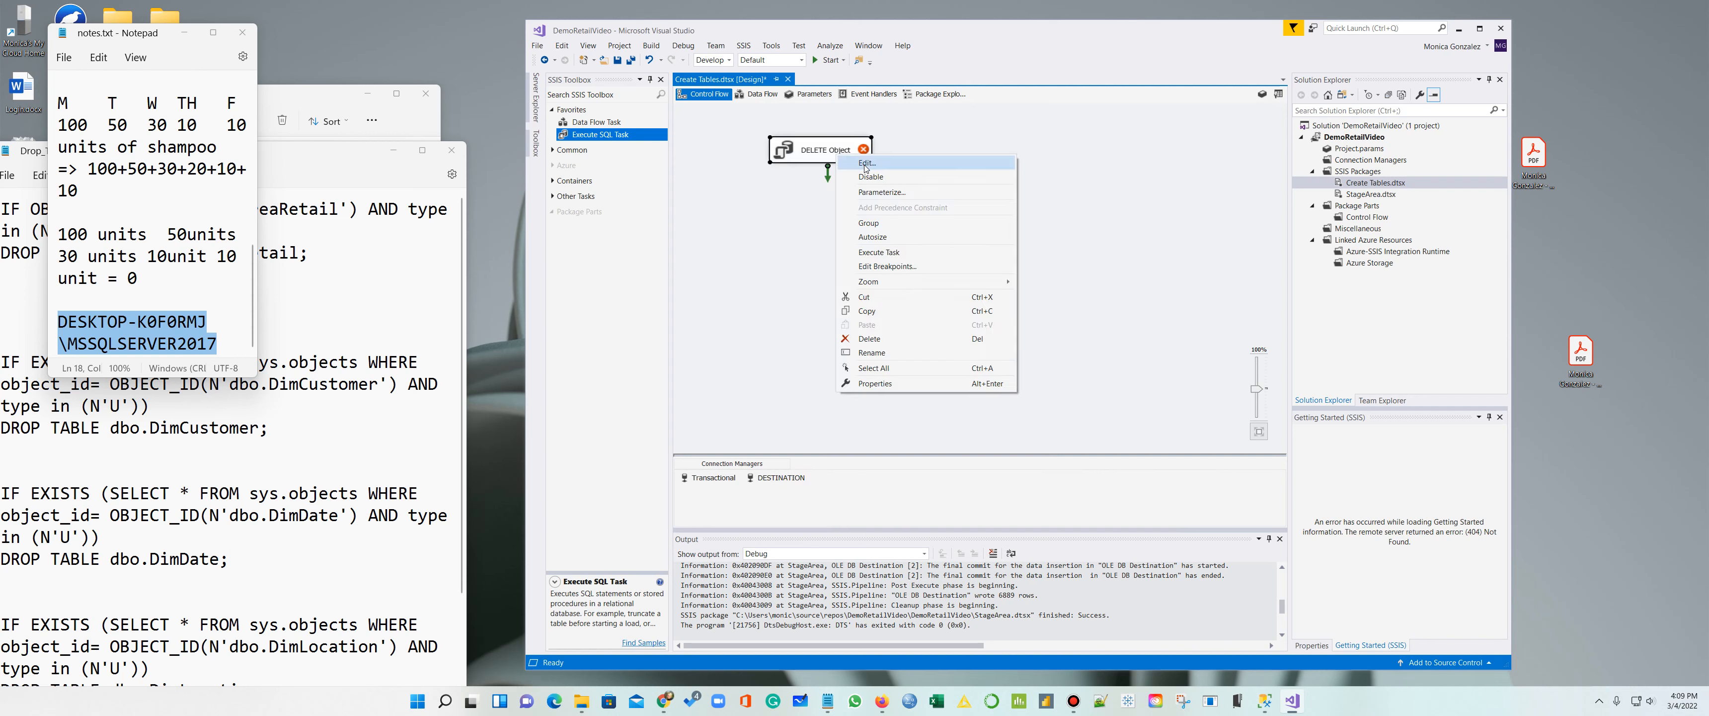
left_click(889, 178)
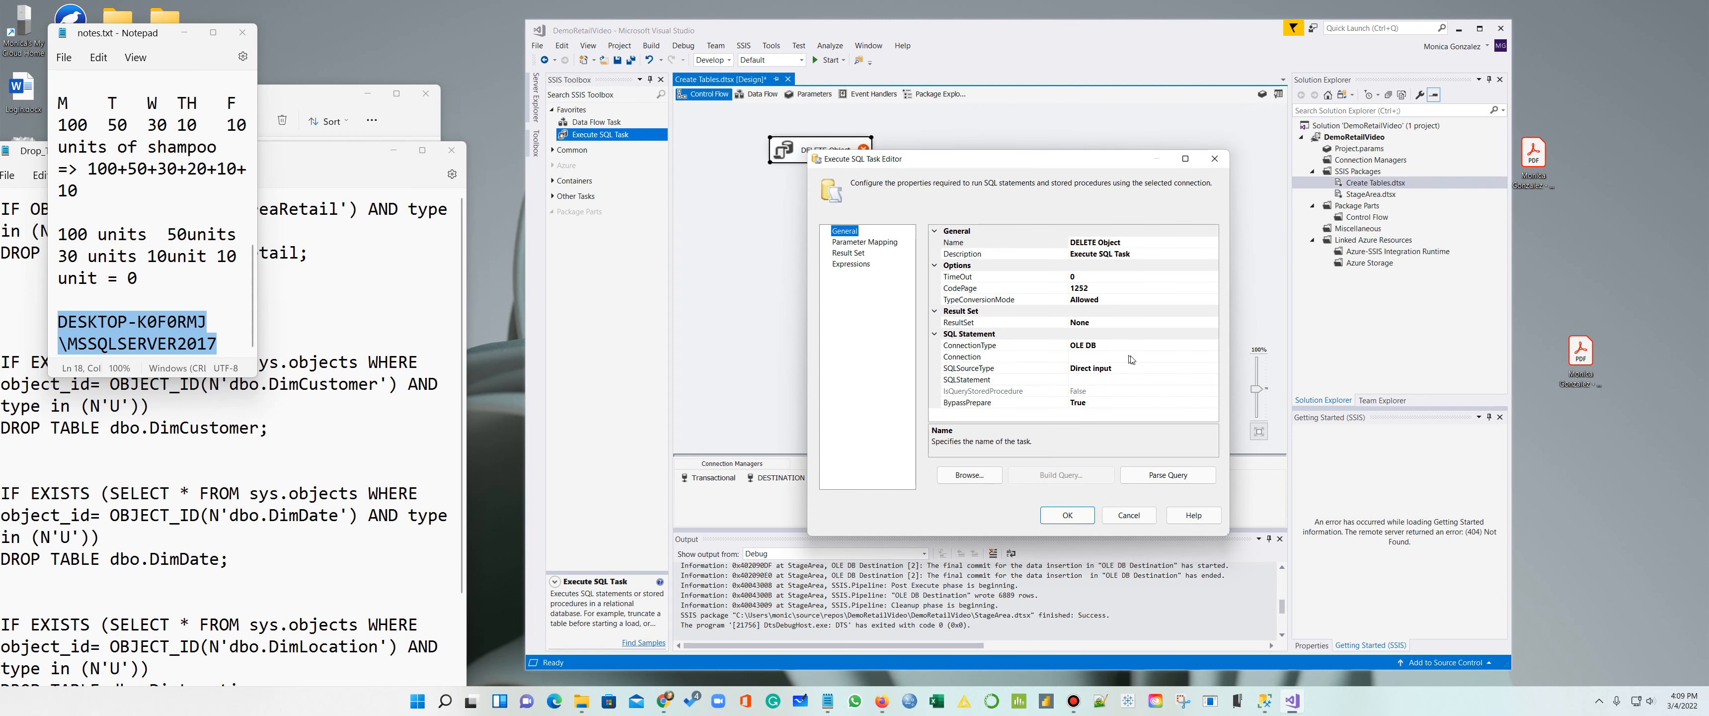
left_click_drag(1058, 164, 815, 29)
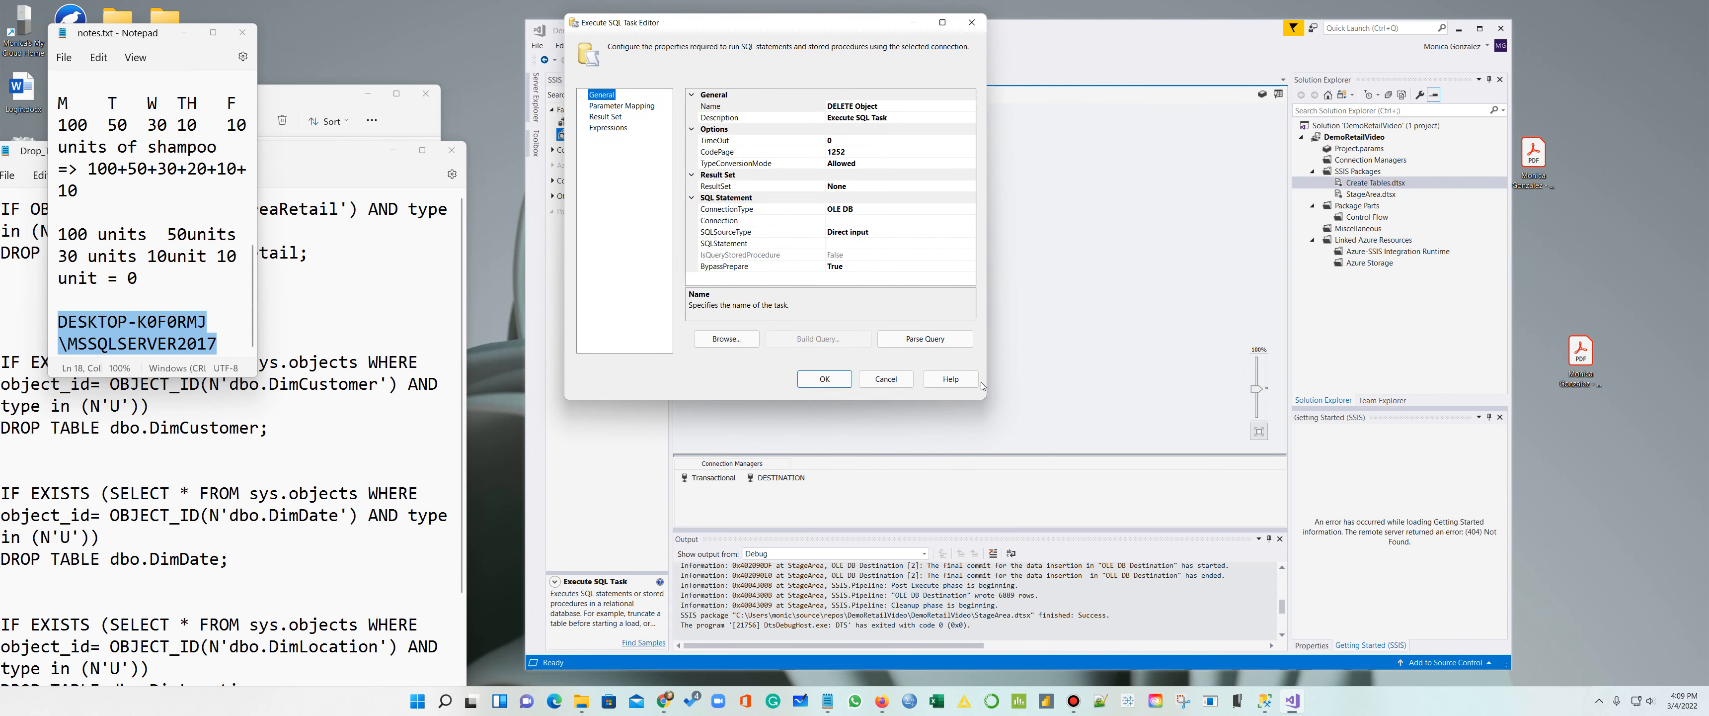
left_click_drag(981, 399, 1330, 539)
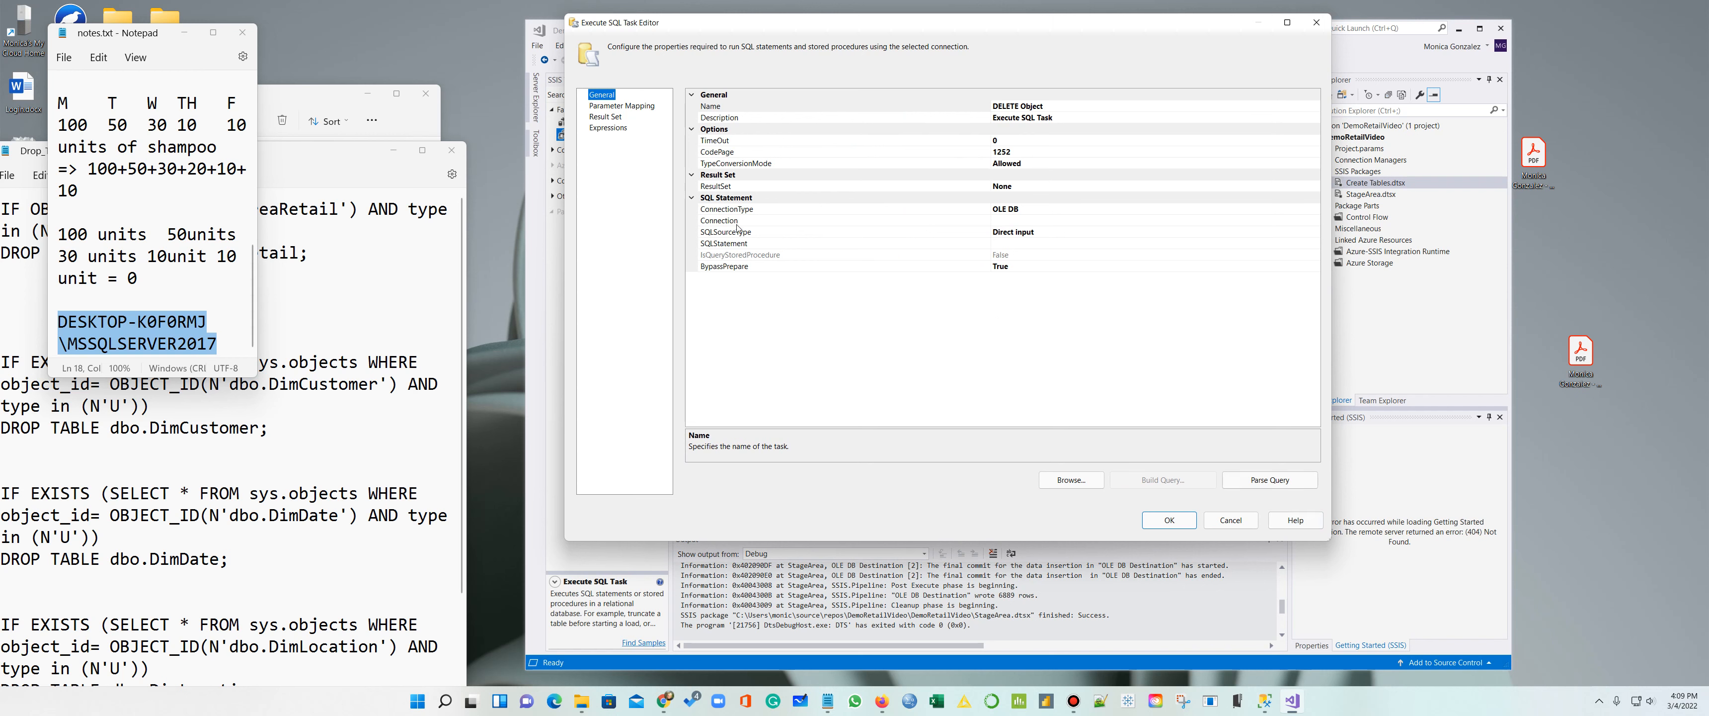
left_click(1044, 221)
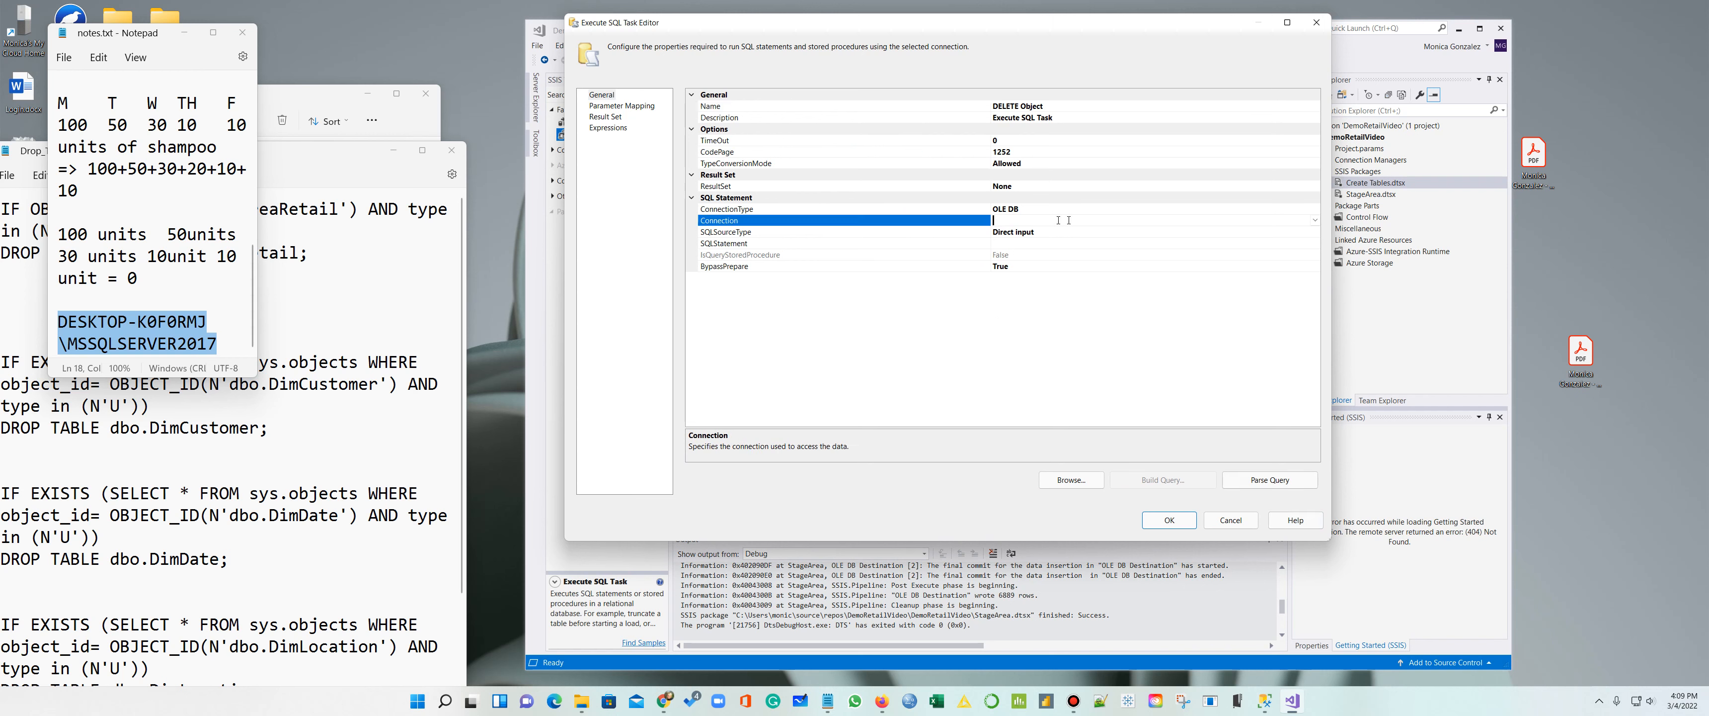
left_click(1314, 220)
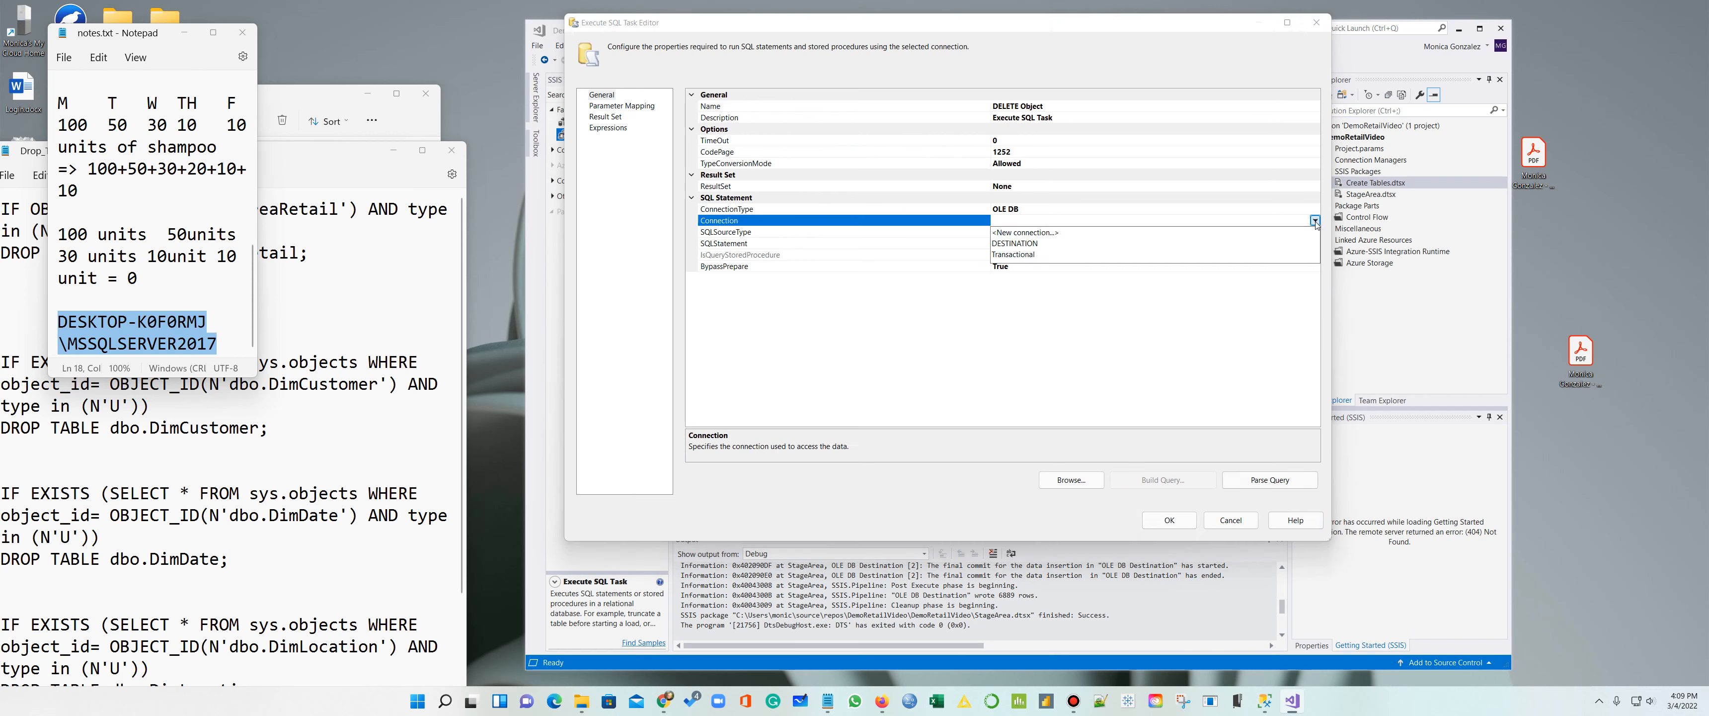
left_click(1047, 253)
Step: Open the task's SQL statement for editing and copy the DimCustomer through FactSales drop queries from Drop_Tables_Queries.txt in Notepad
left_click(1014, 243)
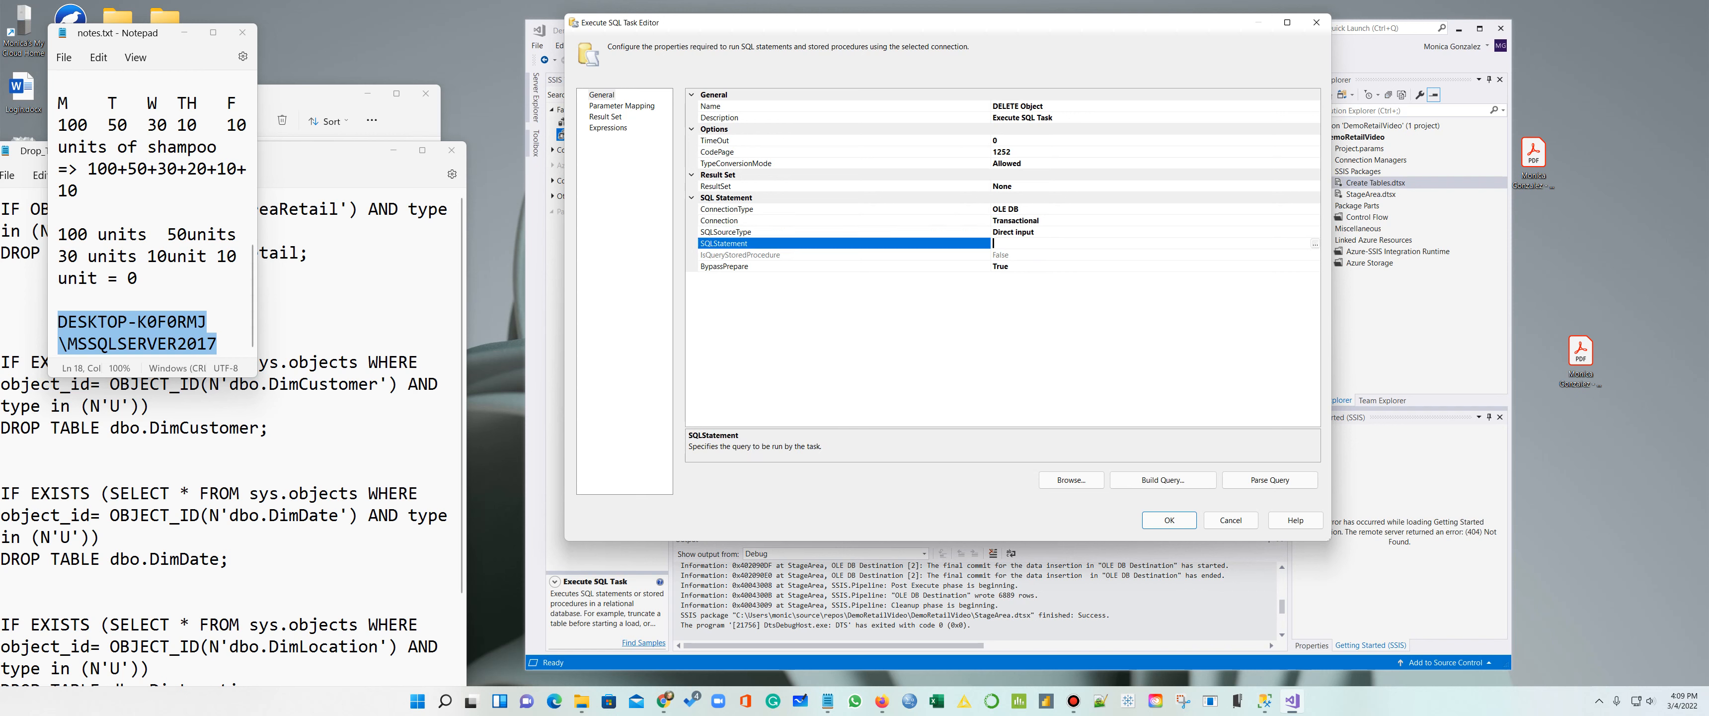
left_click(1315, 243)
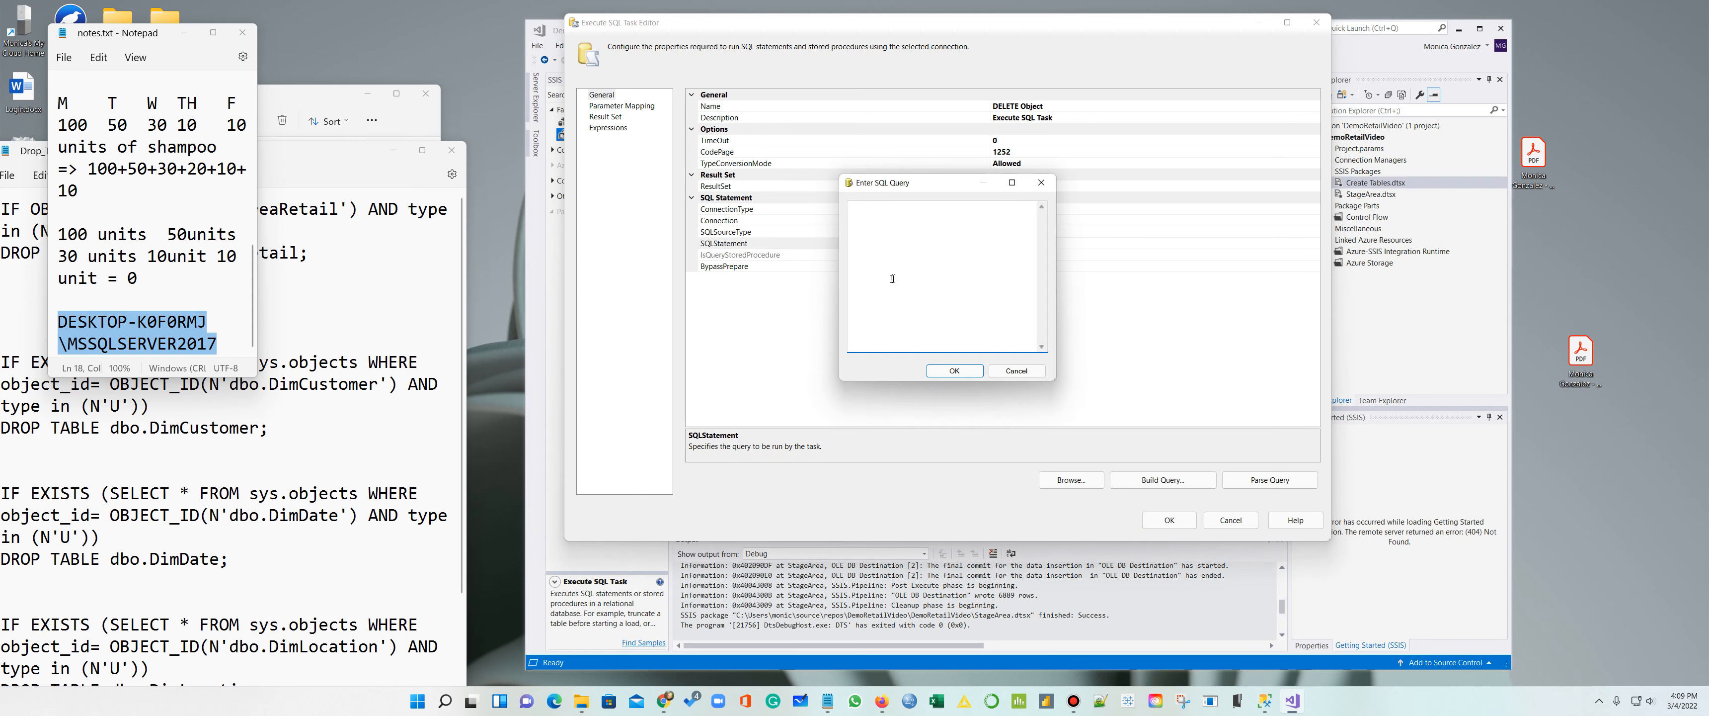
left_click(364, 169)
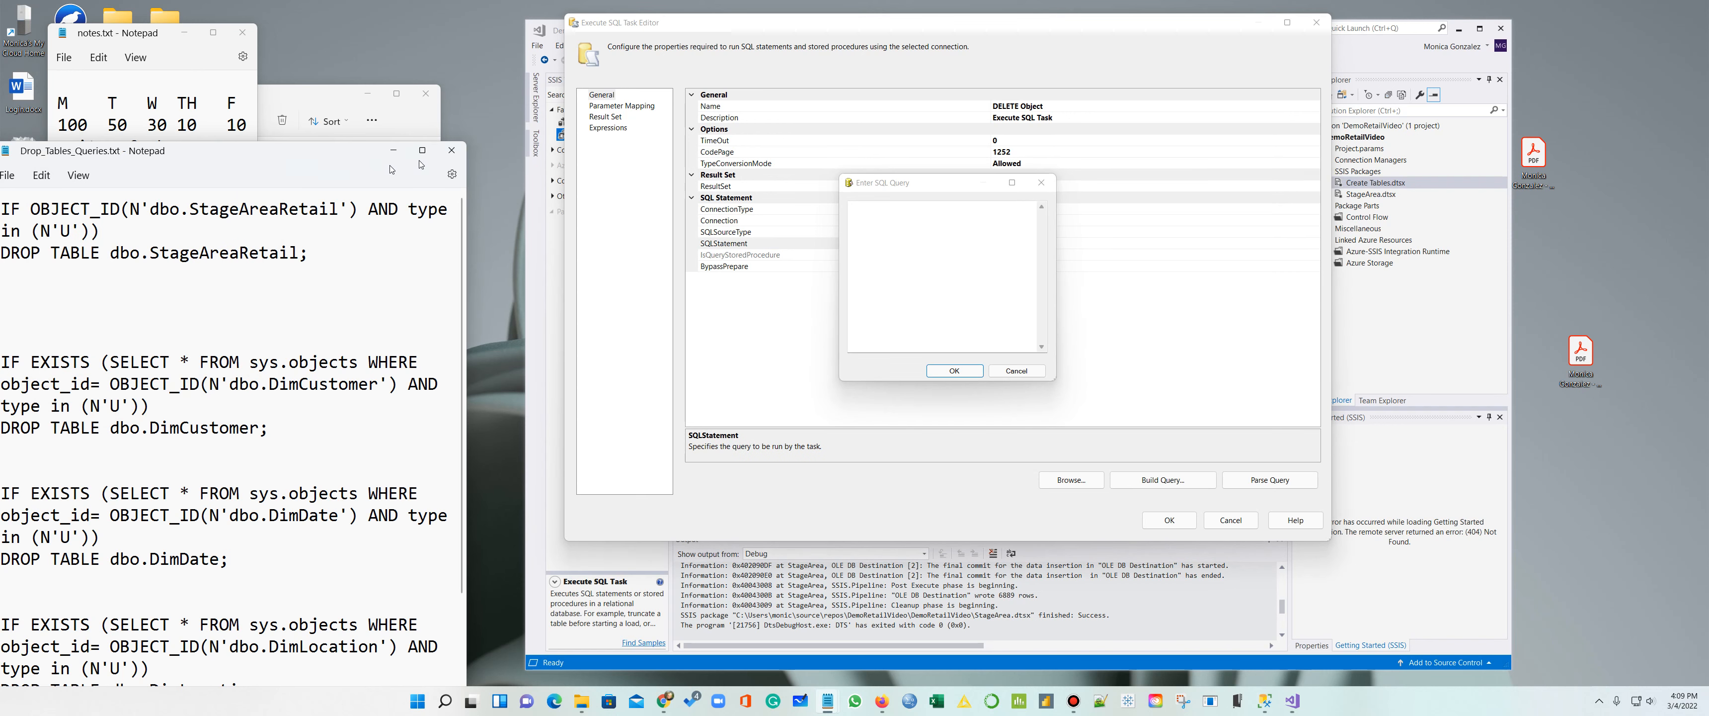
left_click_drag(268, 156, 469, 46)
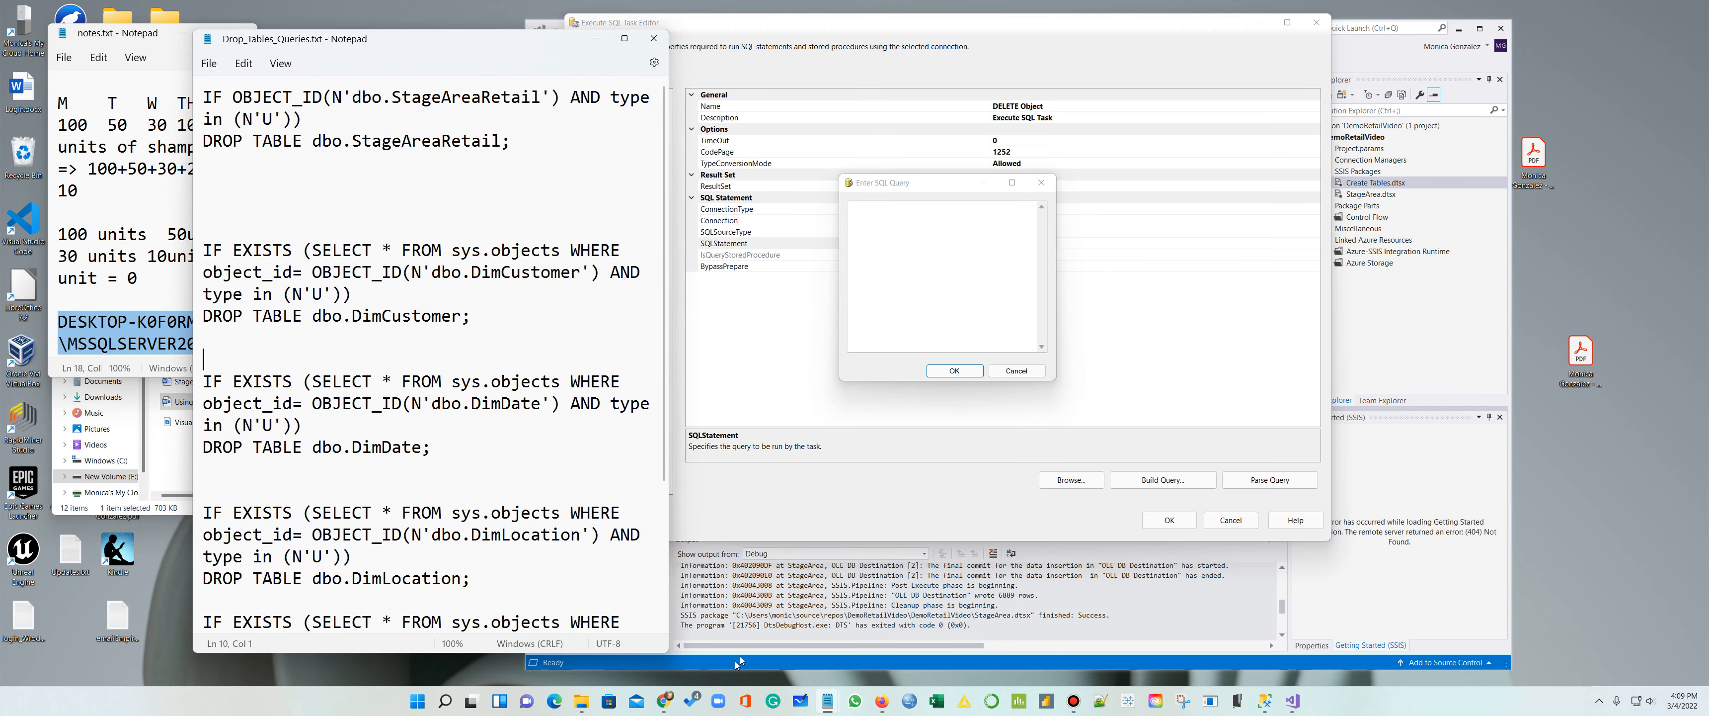
left_click_drag(664, 648, 1126, 672)
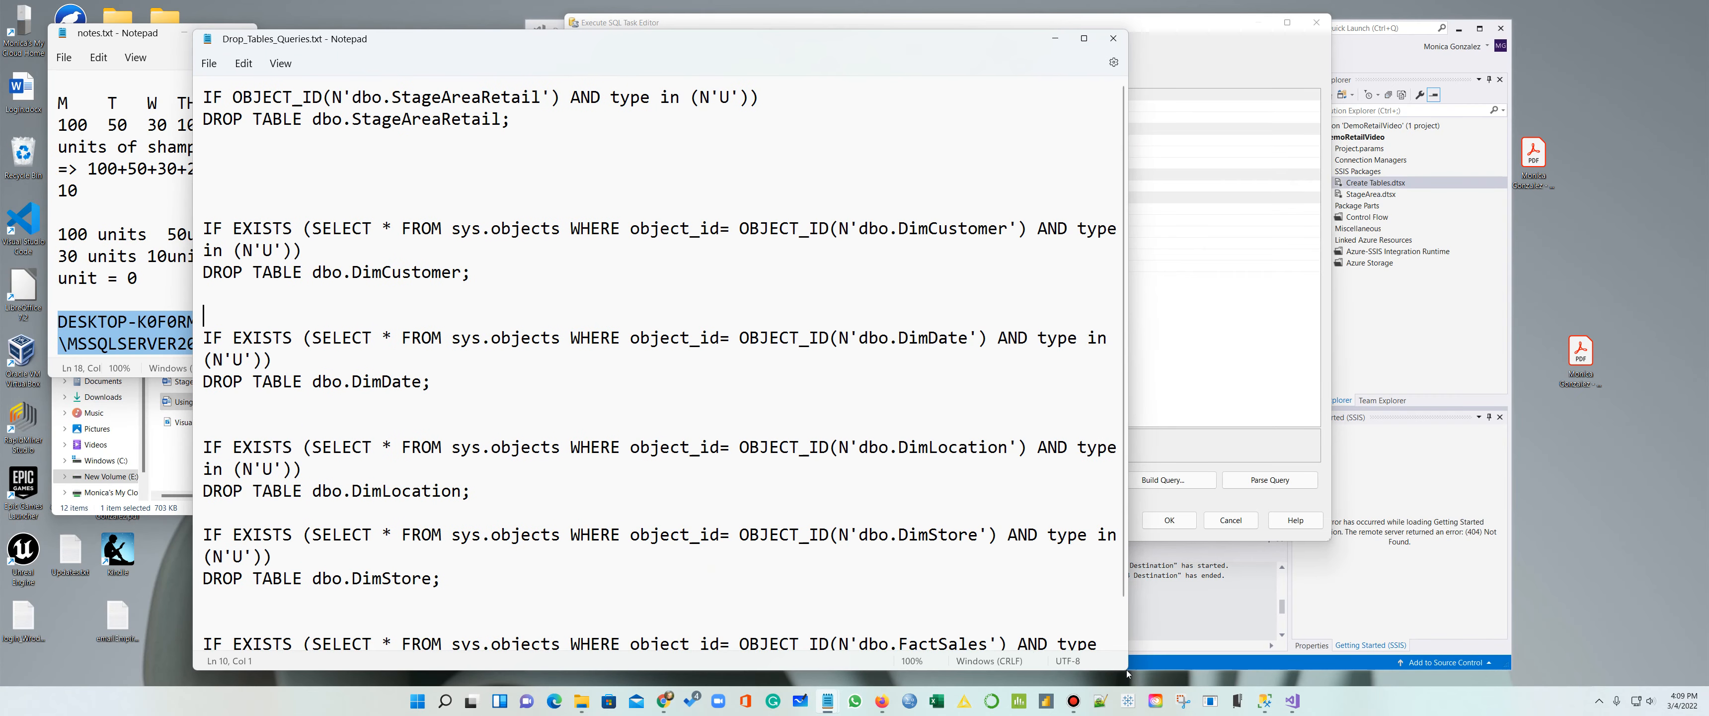
left_click(198, 229)
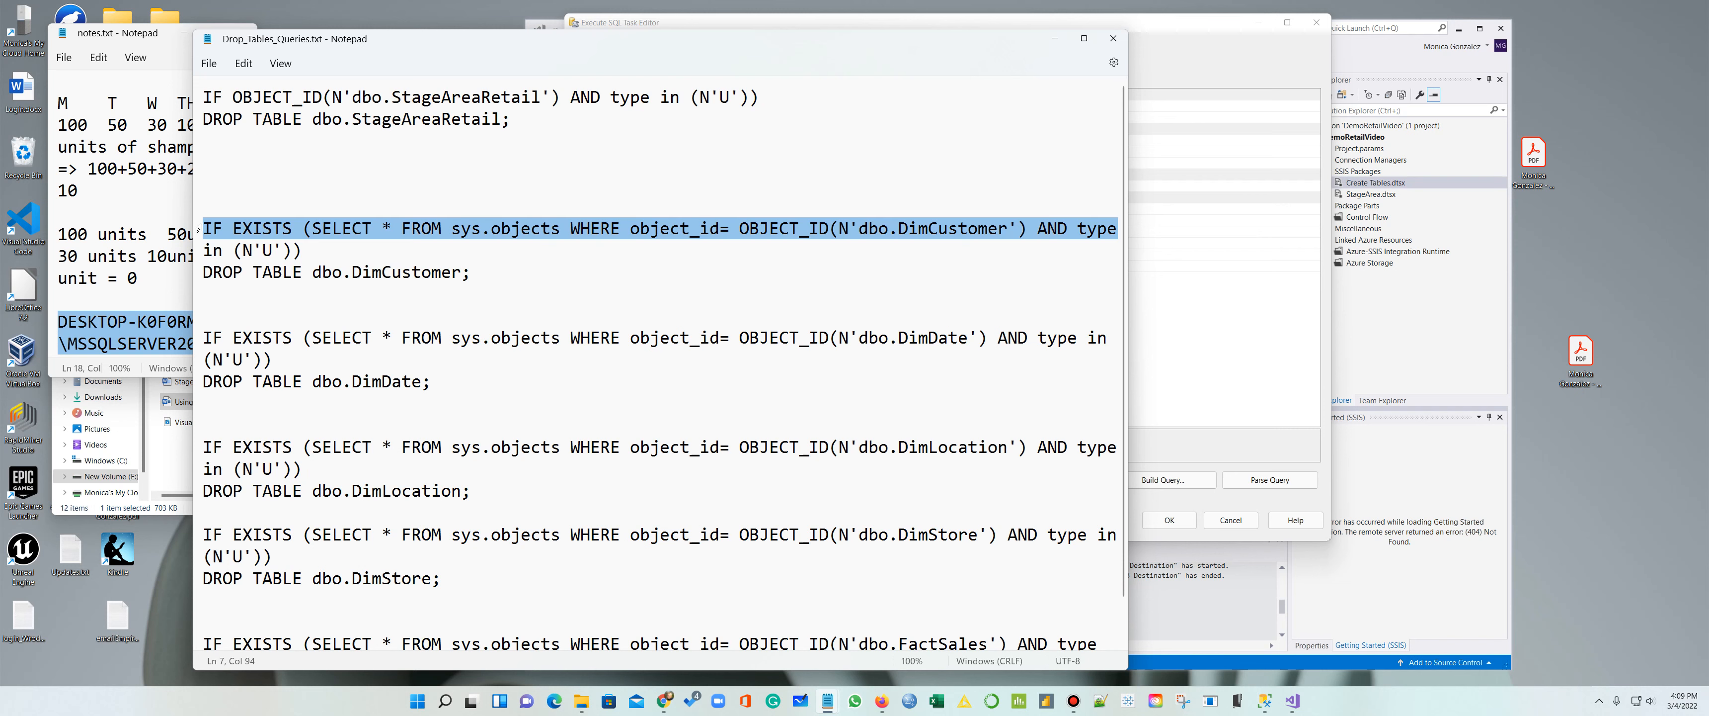
left_click_drag(222, 231, 943, 695)
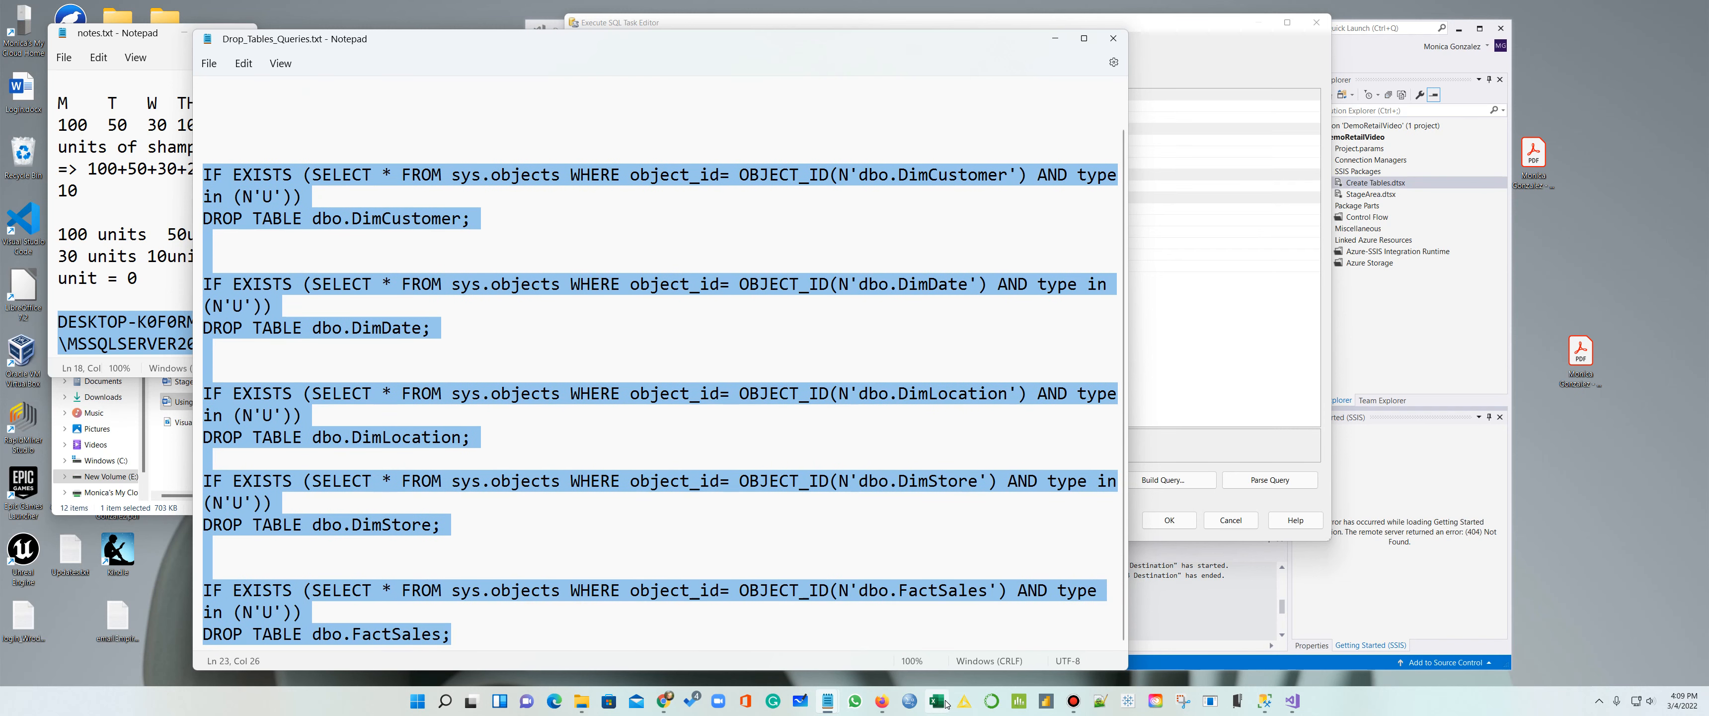
Step: Back in Visual Studio, paste the copied IF EXISTS and DROP TABLE queries as DELETE Object's SQL statement and save the task settings
left_click(1246, 338)
type("IF EXISTS (SELECT * FROM sys.objects WHERE object_id = OBJECT_ID(N'dbo.DimCustomer') AND type in (N'U')) DROP TABLE dbo.DimCustomer;   IF EXISTS (SELECT * FROM sys.objects WHERE object_id = OBJECT_ID(N'dbo.DimDate') AND type in (N'U')) DROP TABLE dbo.DimDate;   IF EXISTS (SELECT * FROM sys.objects WHERE object_id = OBJECT_ID(N'dbo.DimLocation') AND type in (N'U')) DROP TABLE dbo.DimLocation;  IF EXISTS (SELECT * FROM sys.objects WHERE object_id = OBJECT_ID(N'dbo.DimStore') AND type in (N'U')) DROP TABLE dbo.DimStore;   IF EXISTS (SELECT * FROM sys.objects WHERE object_id = OBJECT_ID(N'dbo.FactSales') AND type in (N'U')) DROP TABLE dbo.FactSales;")
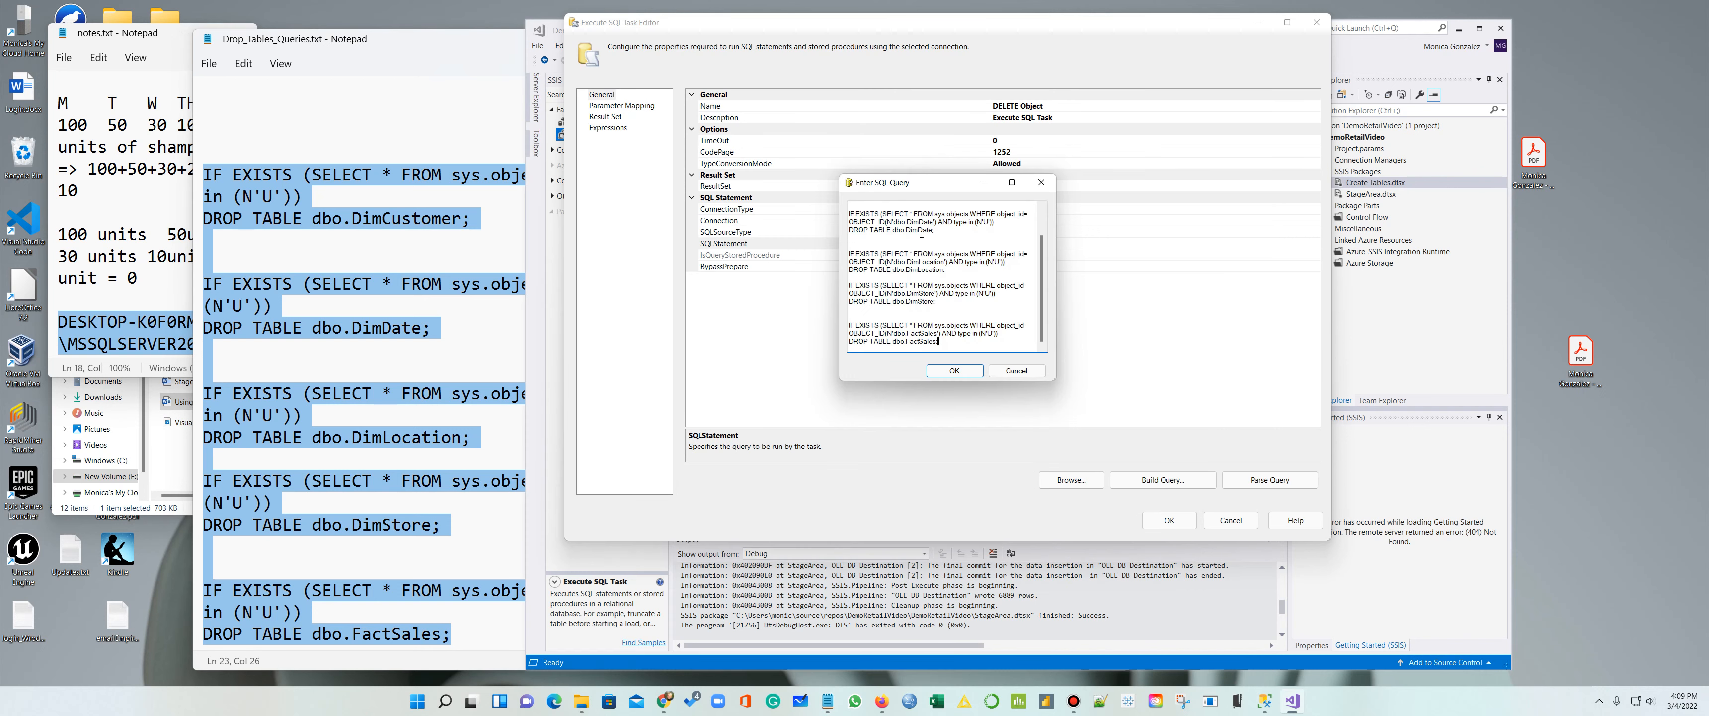
left_click(953, 370)
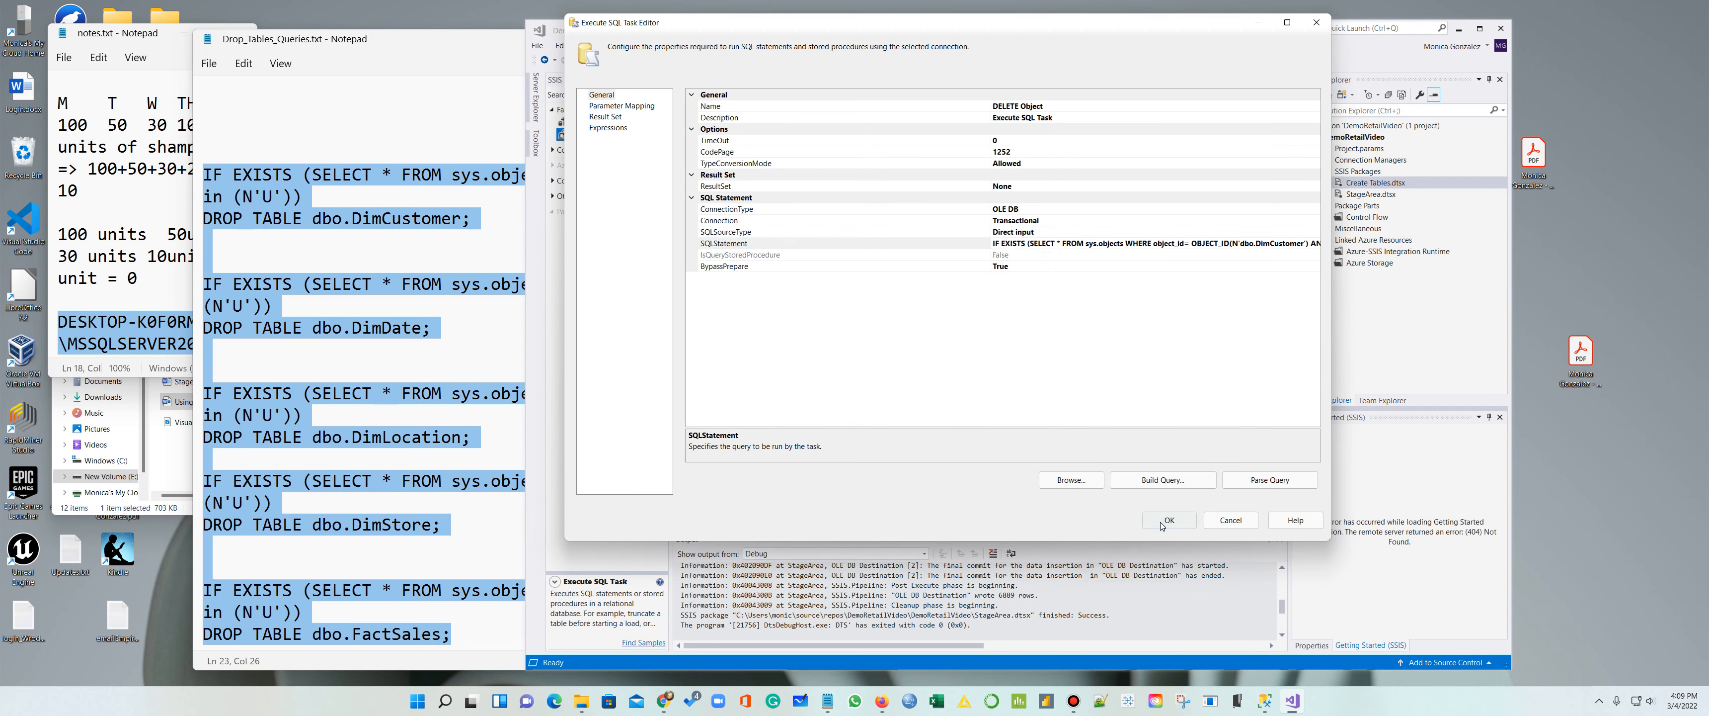
left_click(1162, 521)
left_click(871, 251)
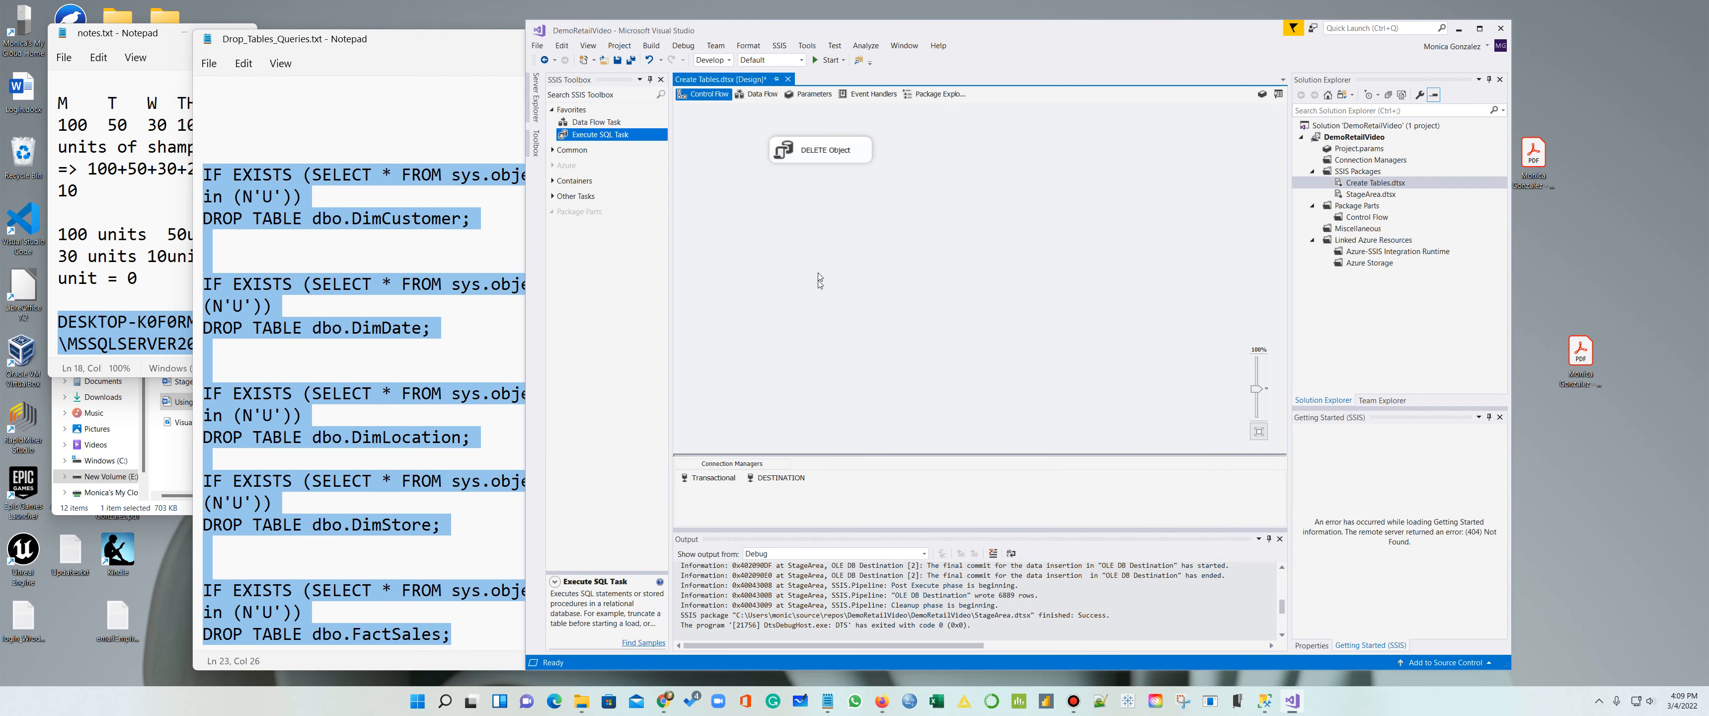
Step: Close Drop_Tables_Queries.txt and open RetailSalesDW_Queries.txt from the FinalRetailProject folder inside Retail
left_click(418, 51)
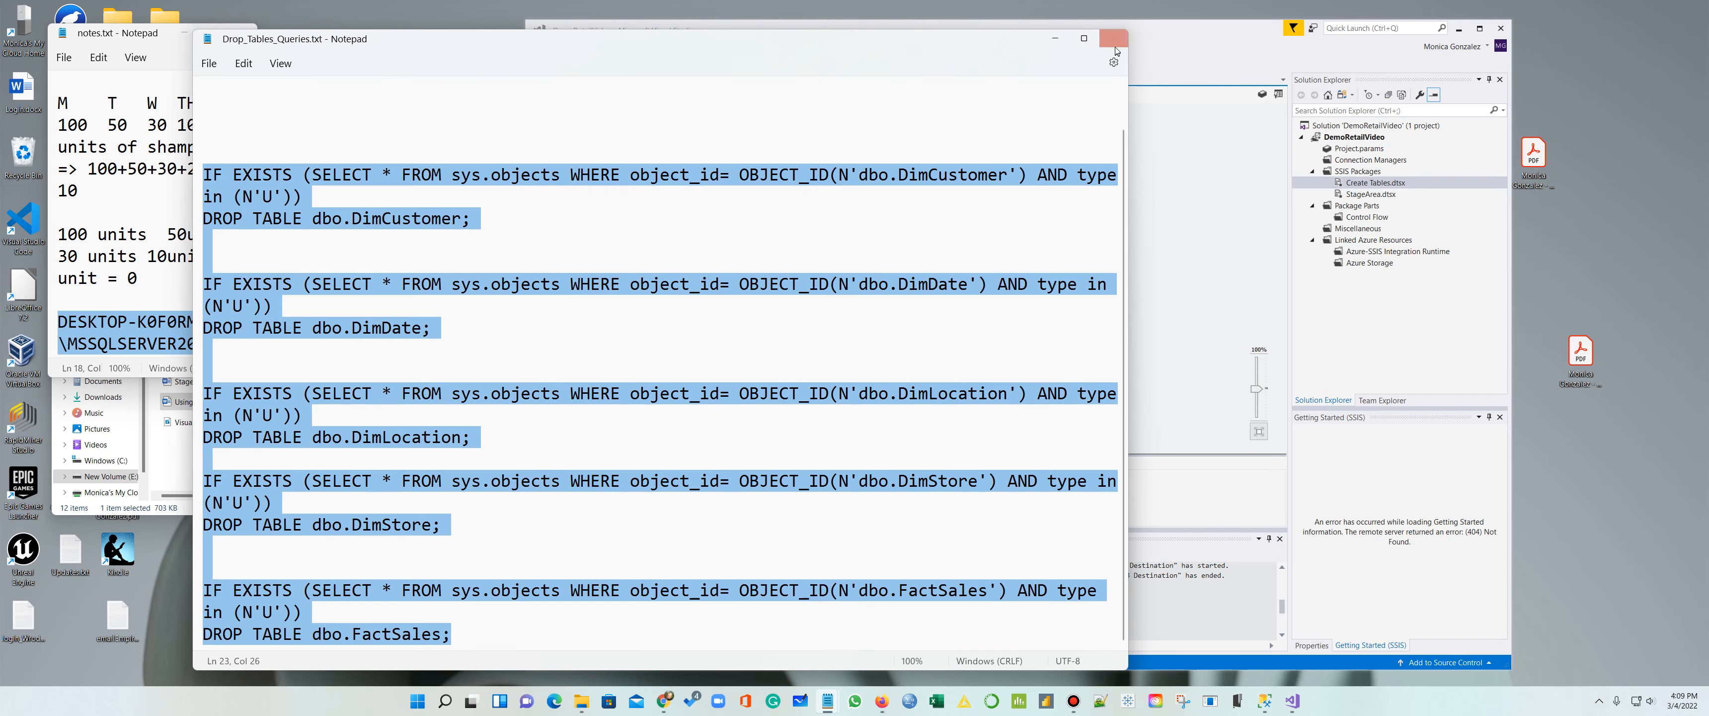
left_click(1128, 38)
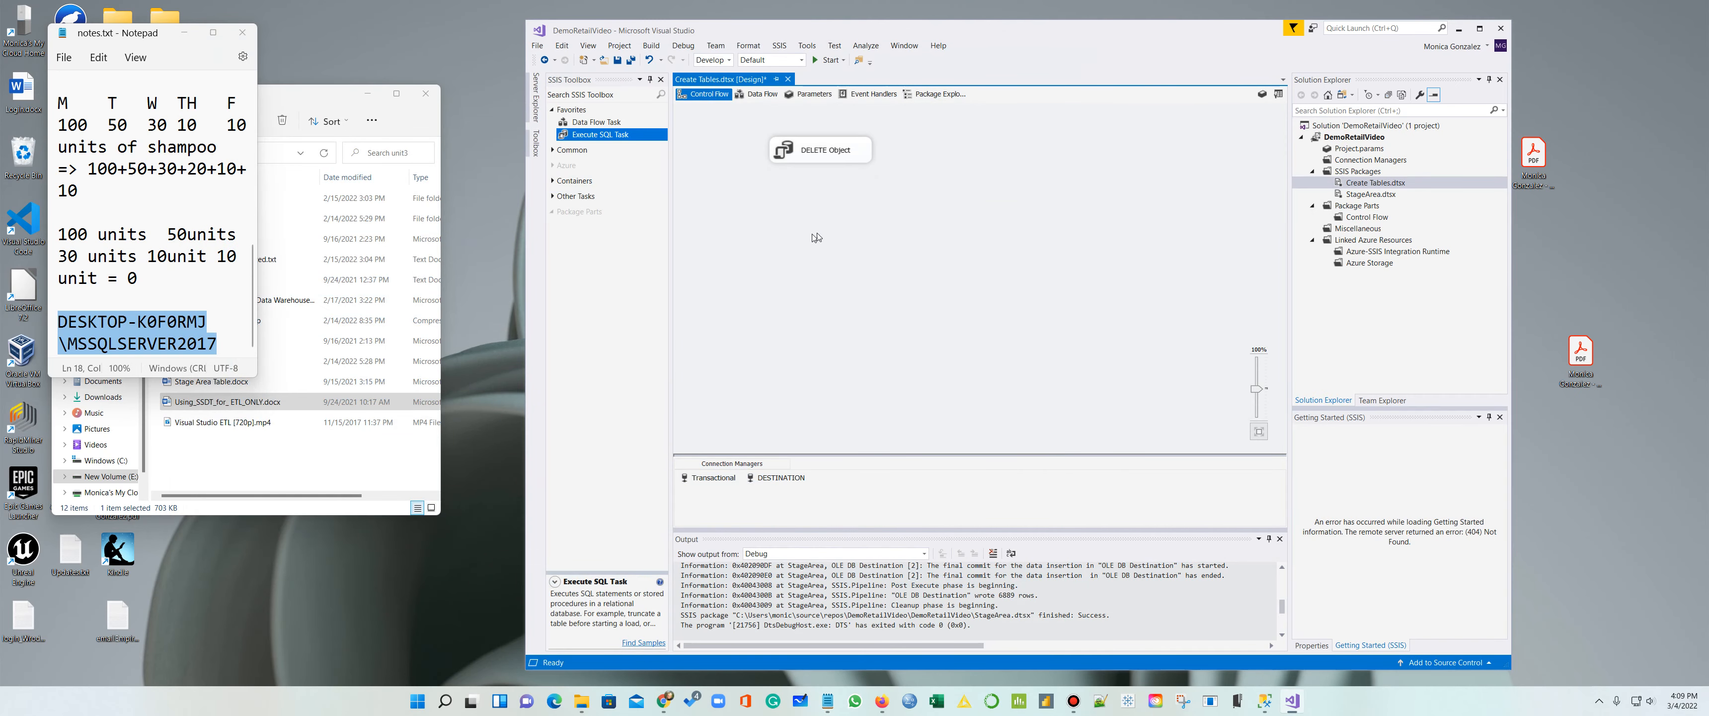
left_click(359, 130)
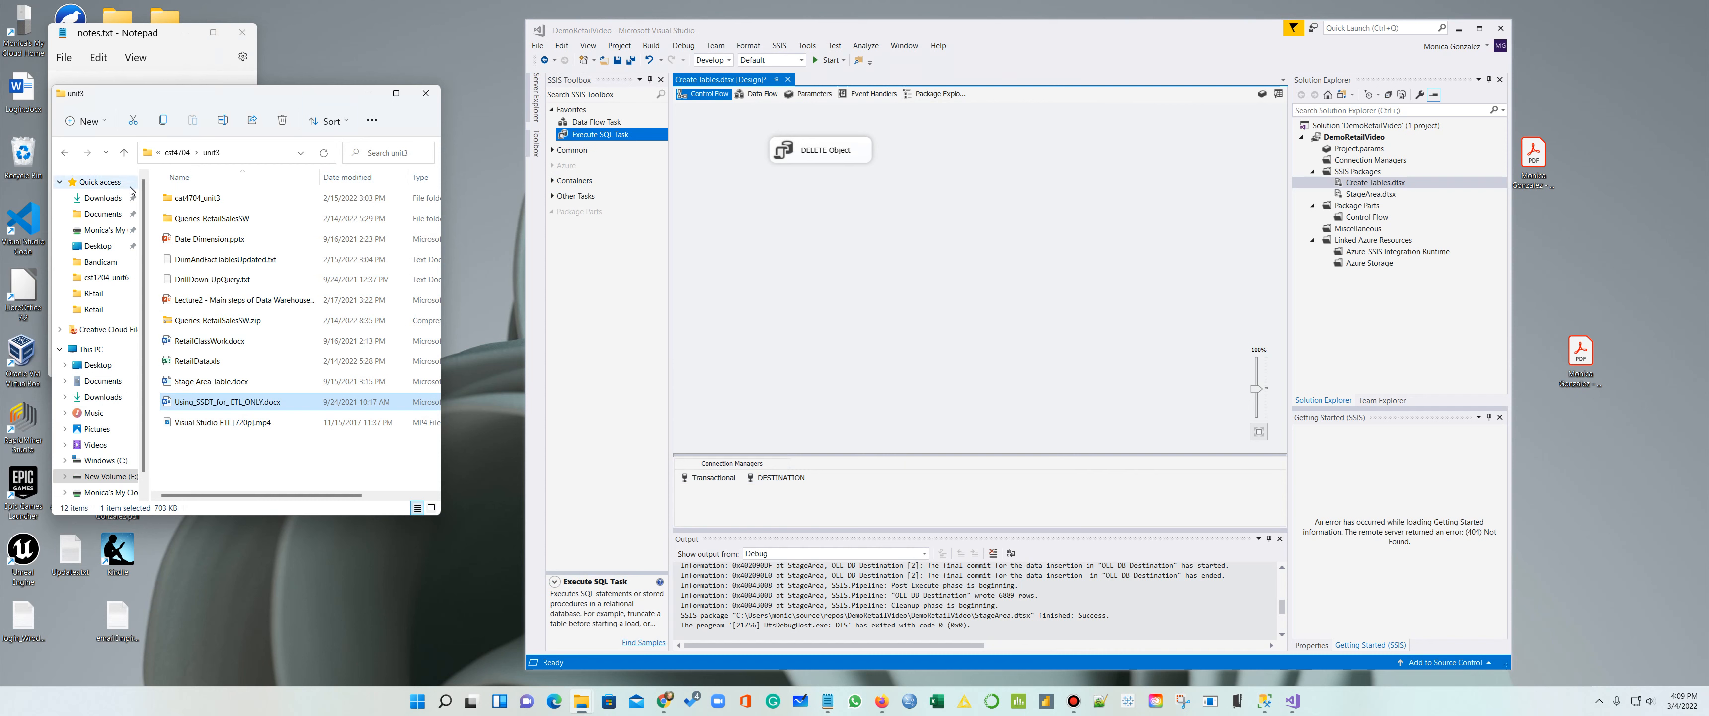
left_click(104, 307)
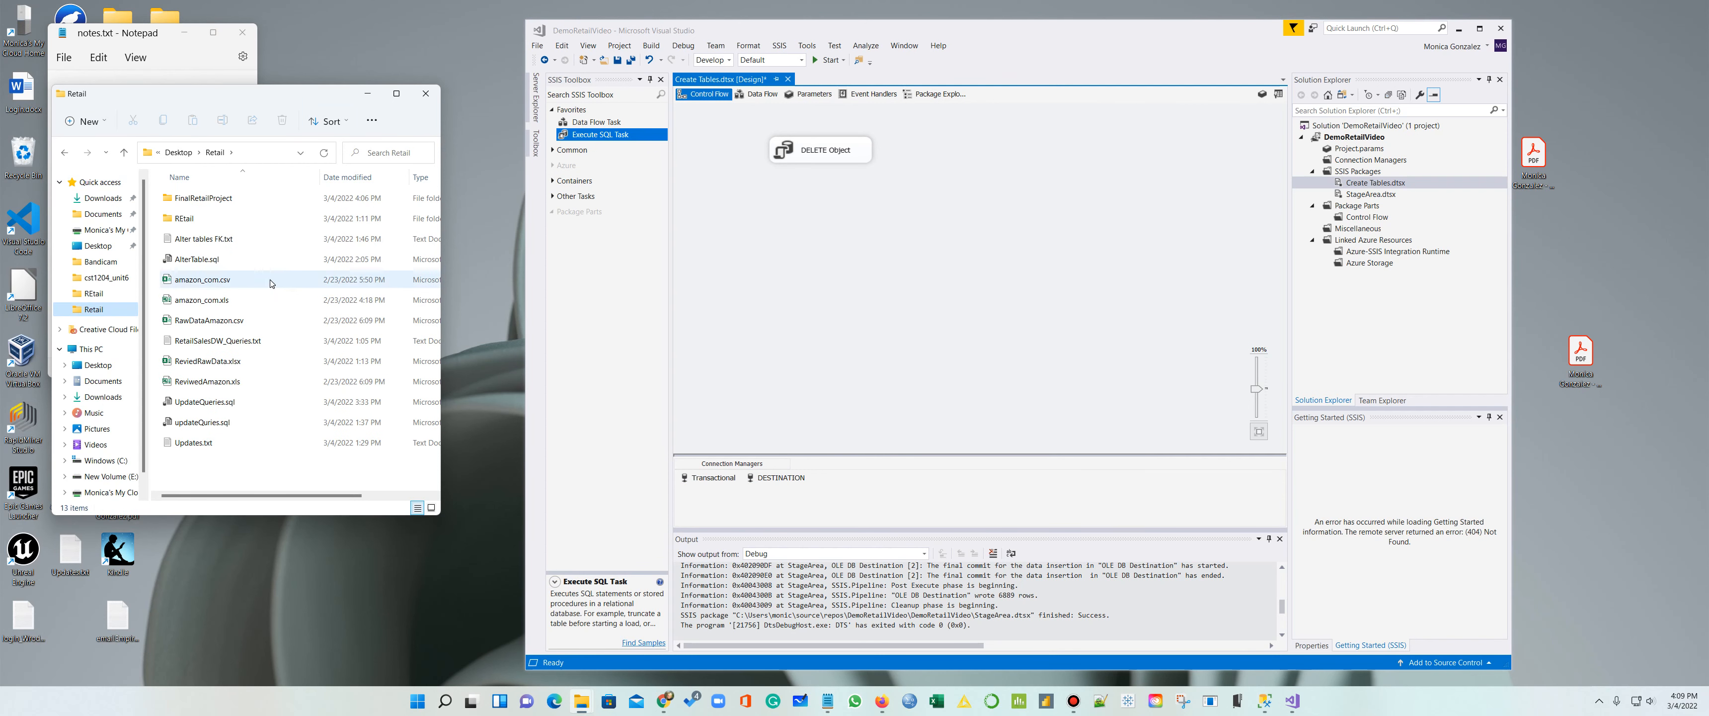
double_click(237, 199)
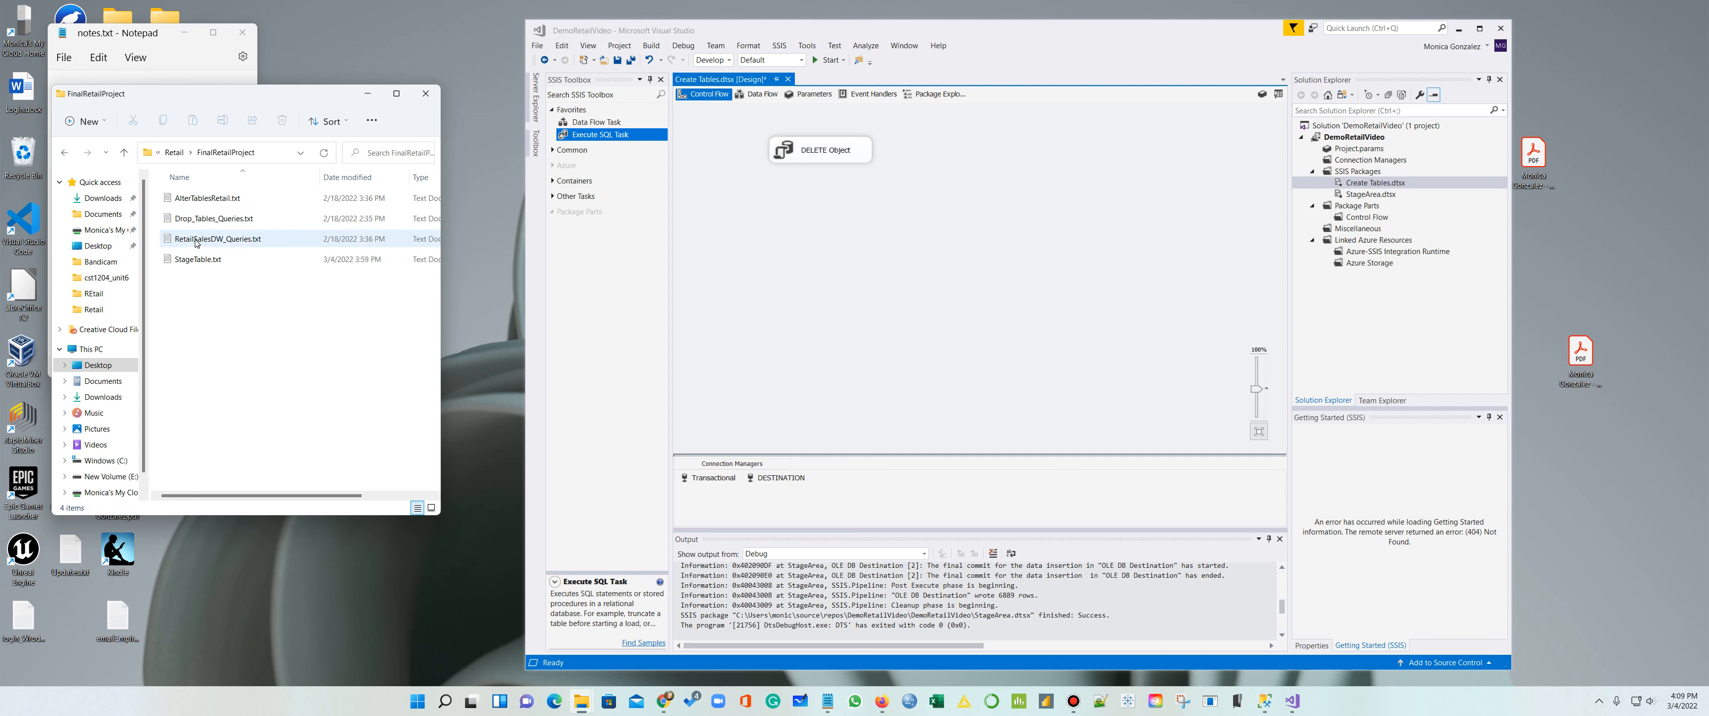
left_click(196, 241)
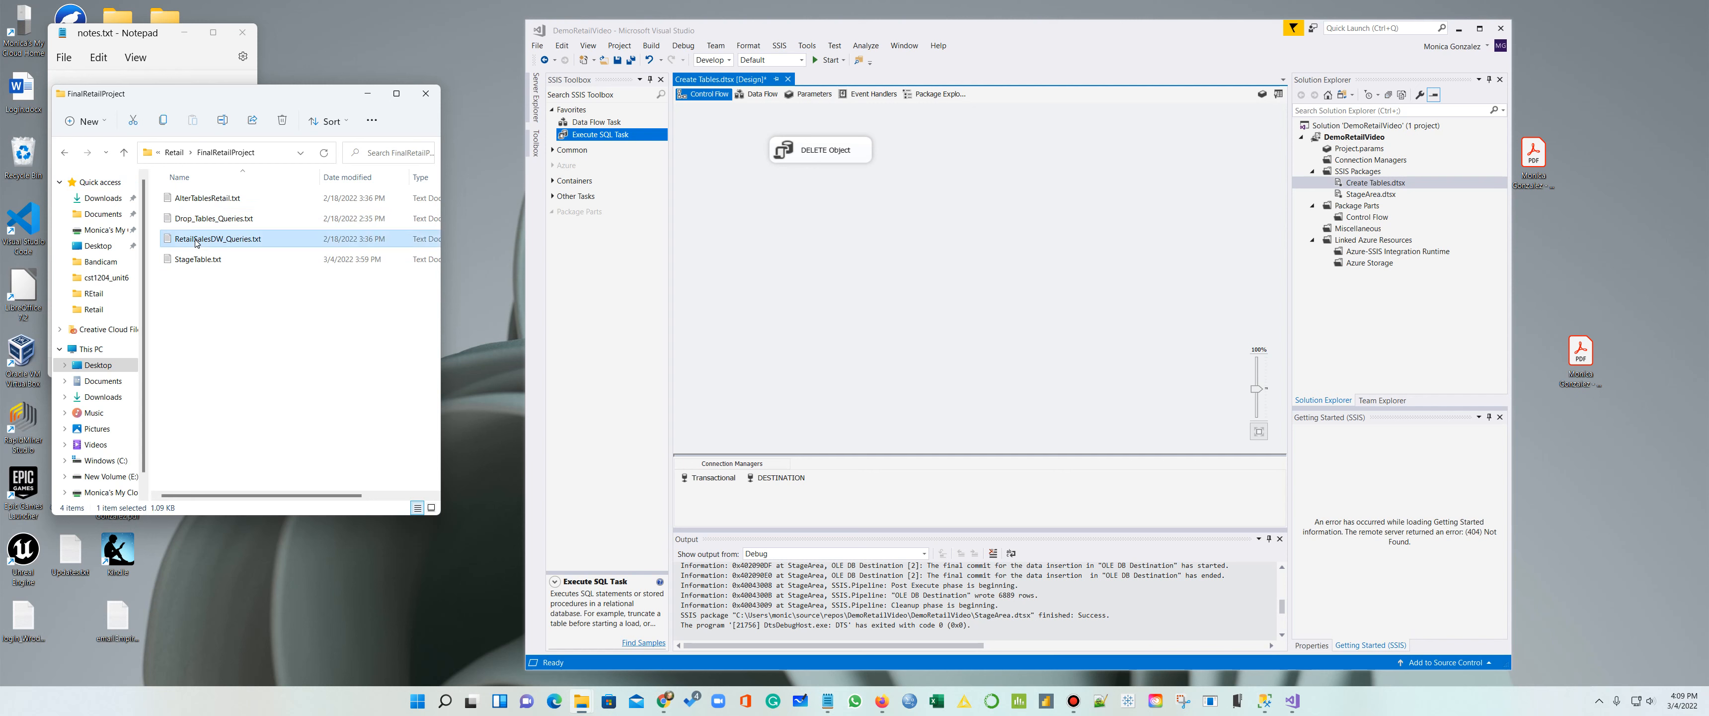
left_click(245, 242)
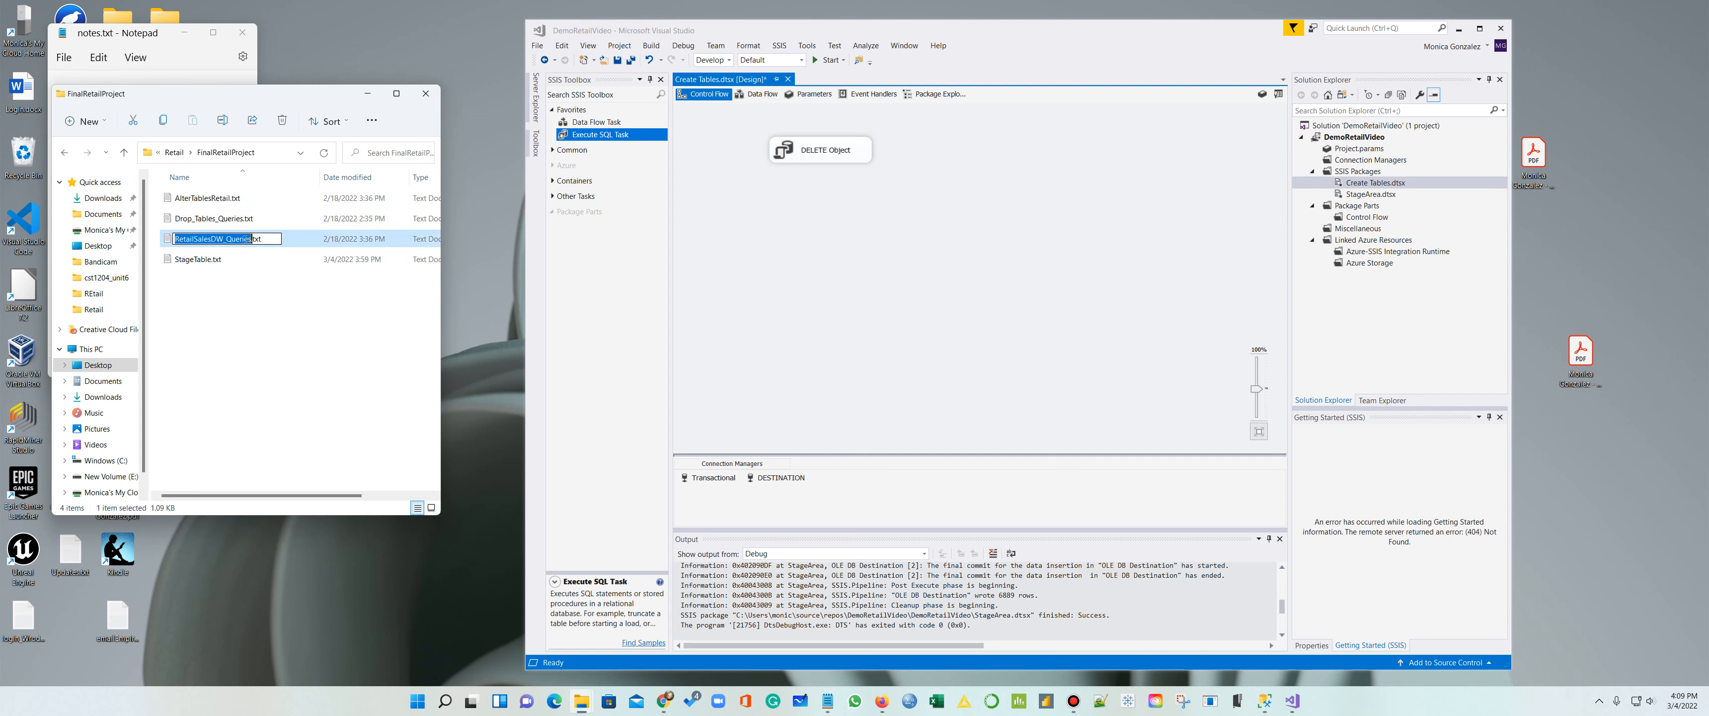
double_click(166, 240)
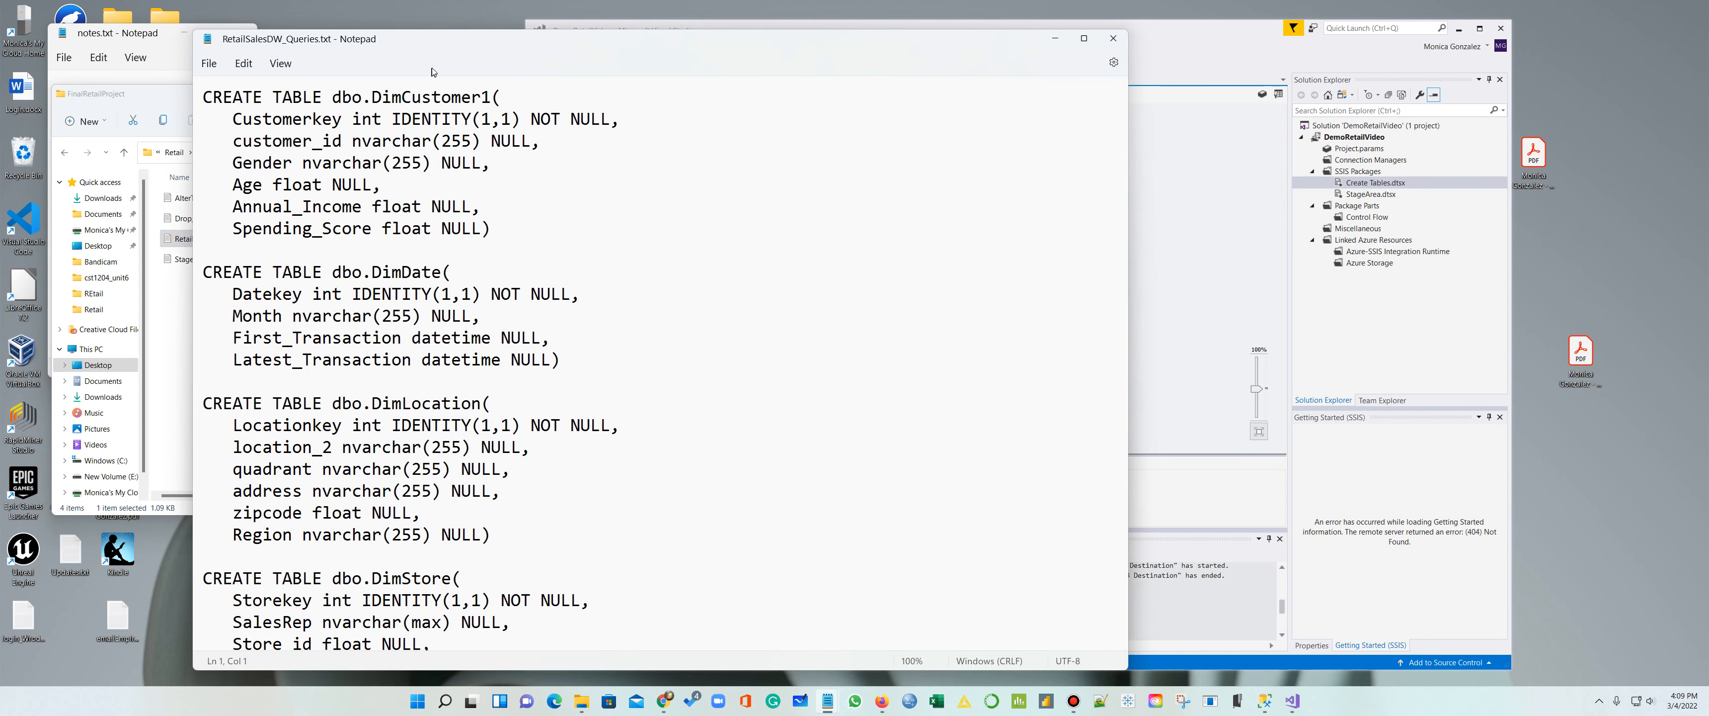
Step: Rename the table in the first CREATE TABLE statement to dbo.DimCustomer
left_click_drag(456, 49, 720, 160)
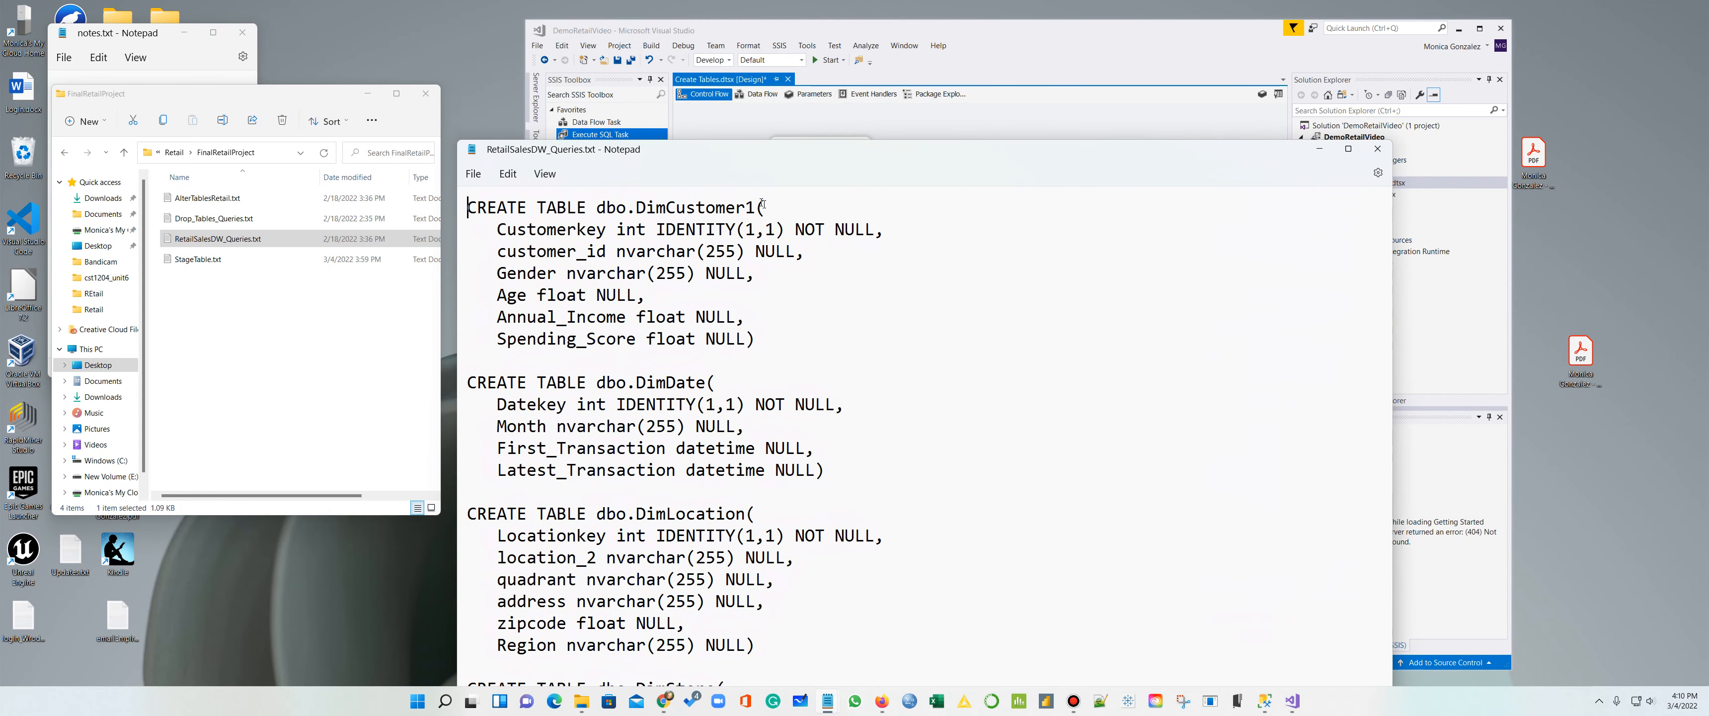
left_click(756, 208)
key("BackSpace")
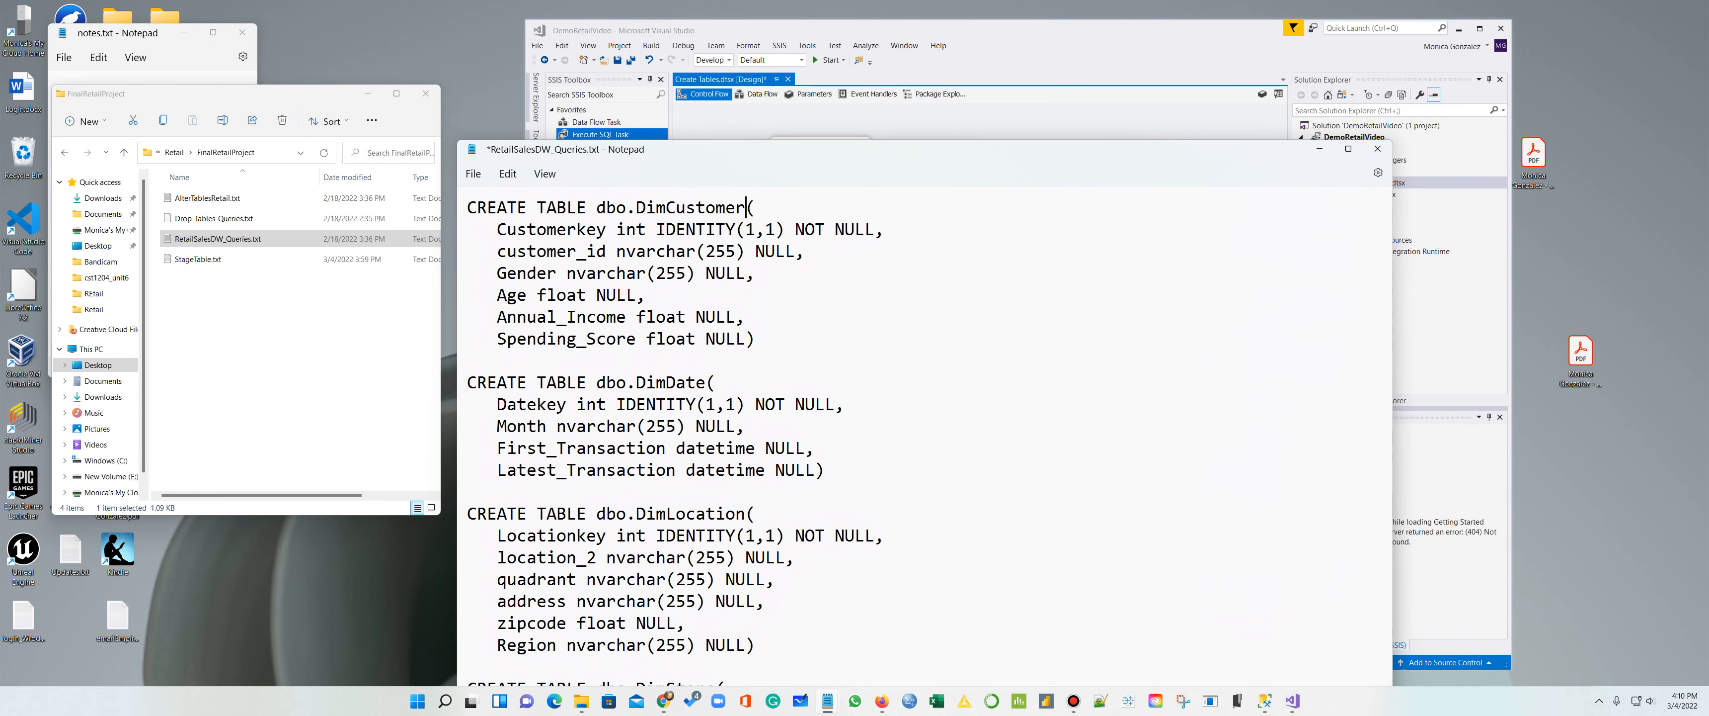
Step: Make the Datekey, Locationkey and Customerkey columns of dbo.FactSales nullable by removing NOT from their definitions
scroll(791, 376, "down", 5)
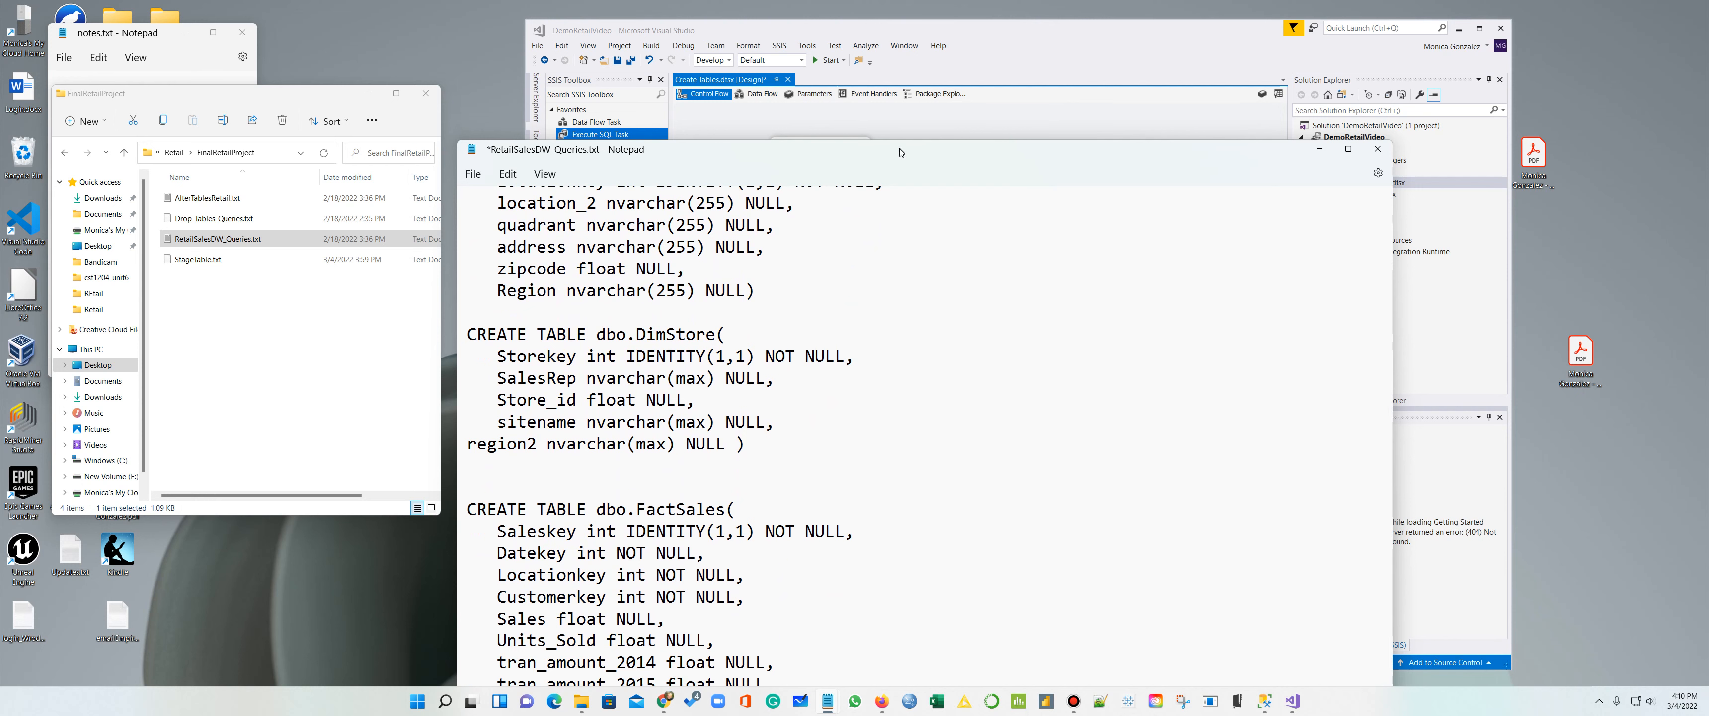
left_click_drag(899, 152, 952, 35)
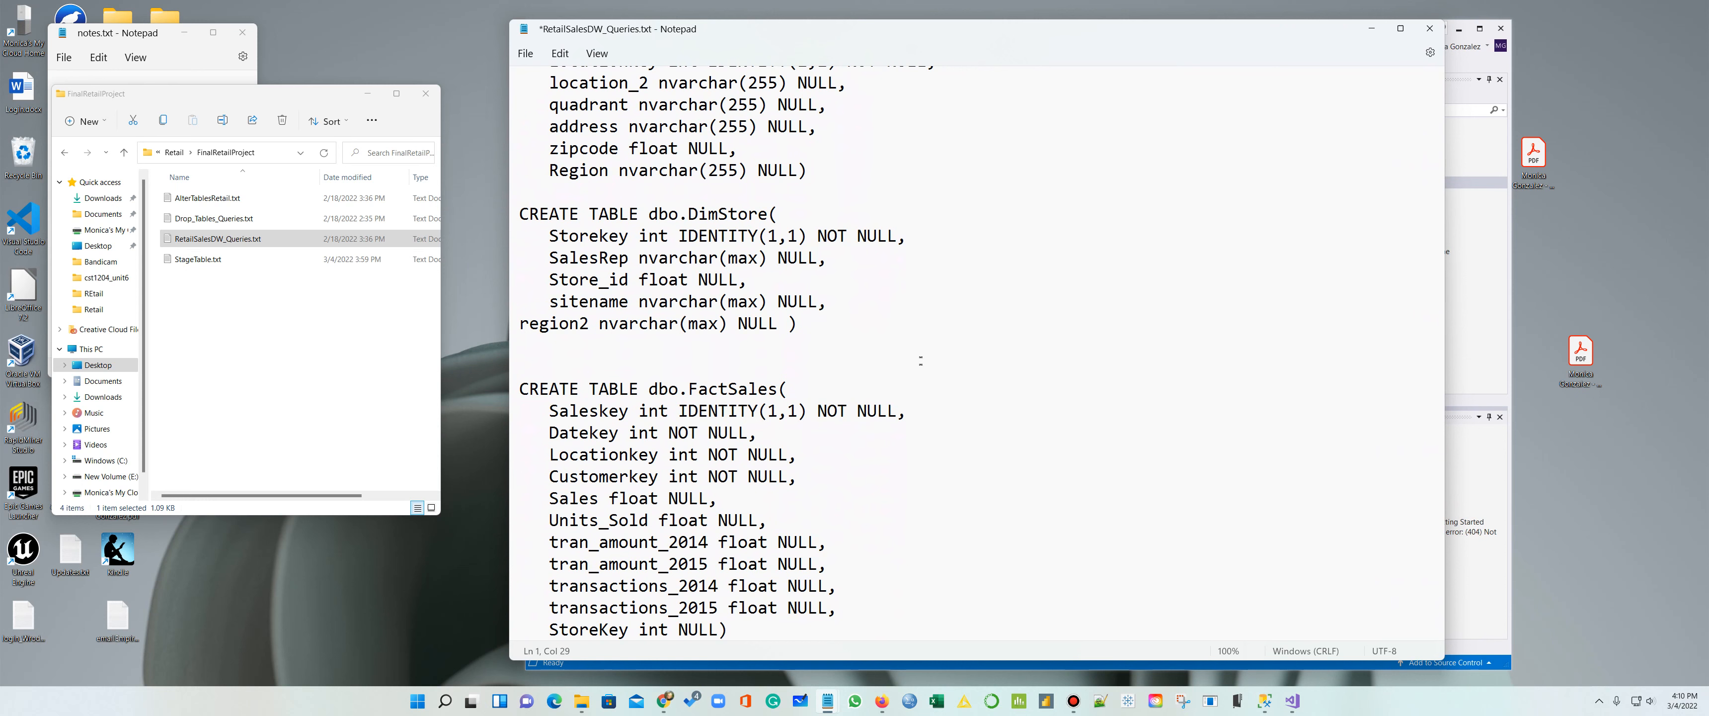
left_click(750, 455)
key("BackSpace")
key("BackSpace")
key("BackSpace")
key("BackSpace")
left_click_drag(708, 433, 667, 433)
key("BackSpace")
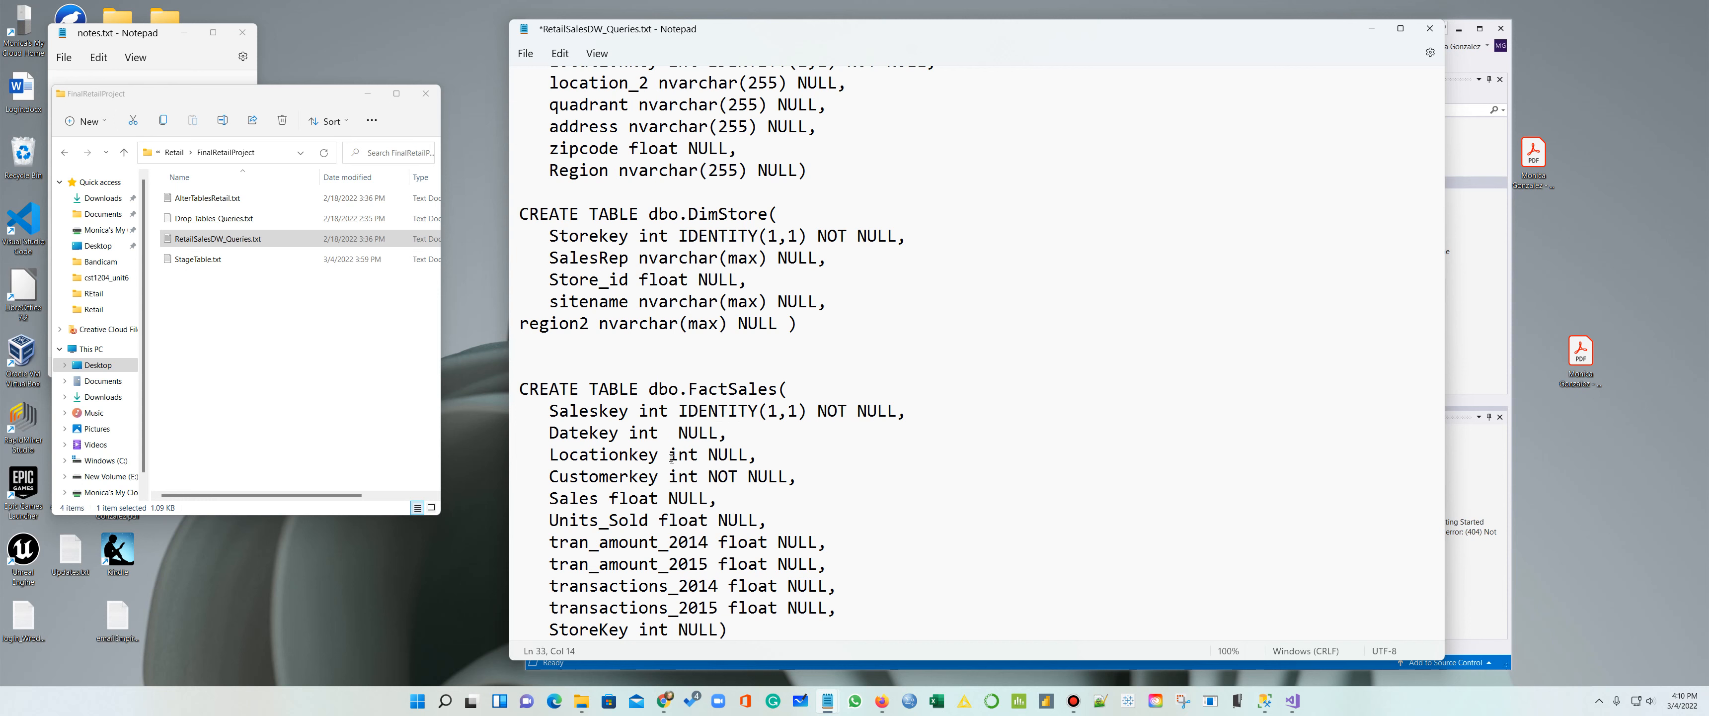
left_click_drag(738, 476, 708, 476)
key("BackSpace")
Step: Move the StoreKey int NULL column in dbo.FactSales directly below Customerkey, ending the column list after transactions_2015 float NULL
left_click_drag(720, 628, 533, 636)
key("ctrl+c")
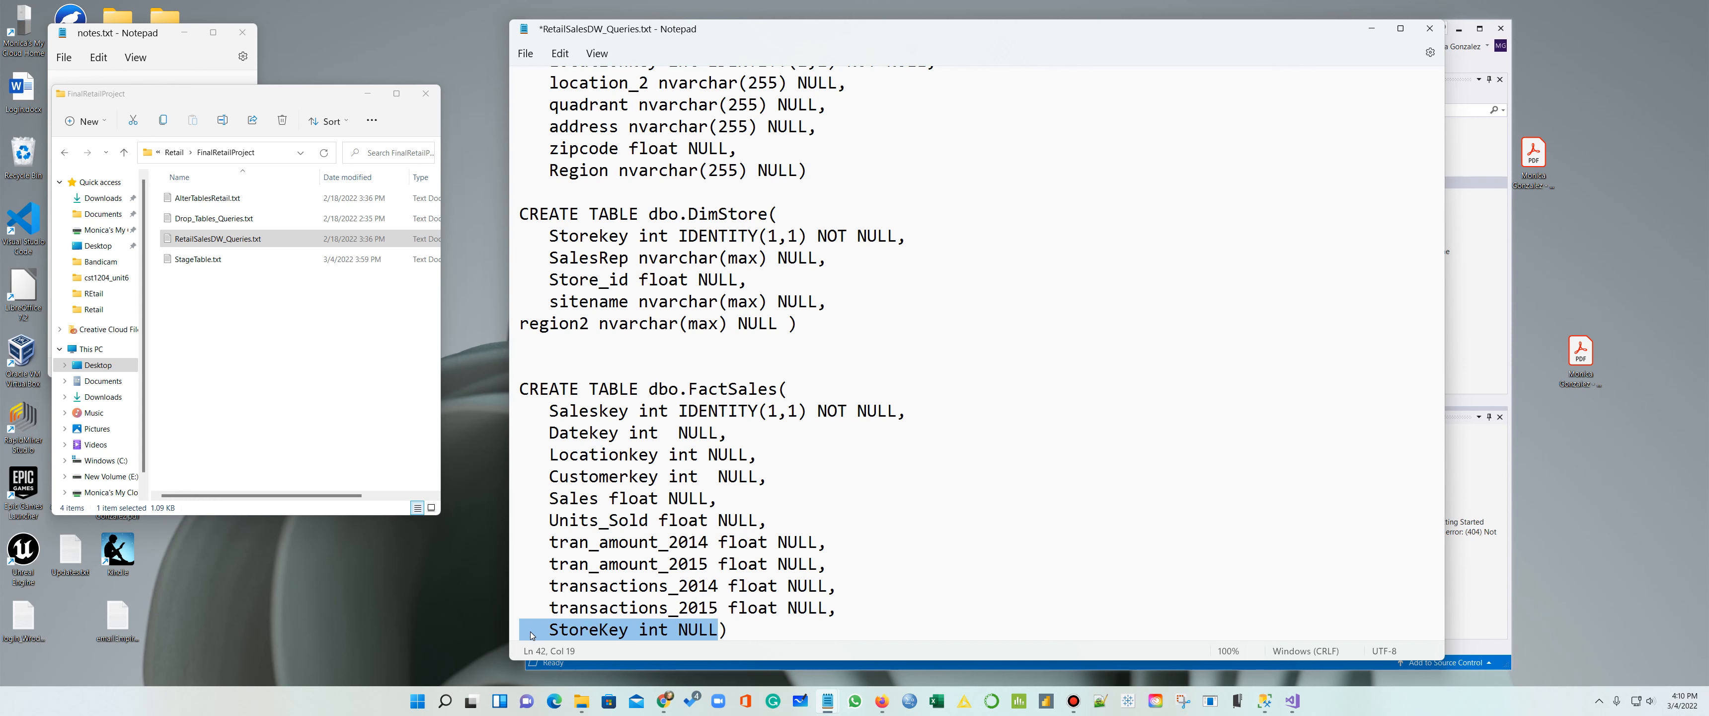
left_click(769, 485)
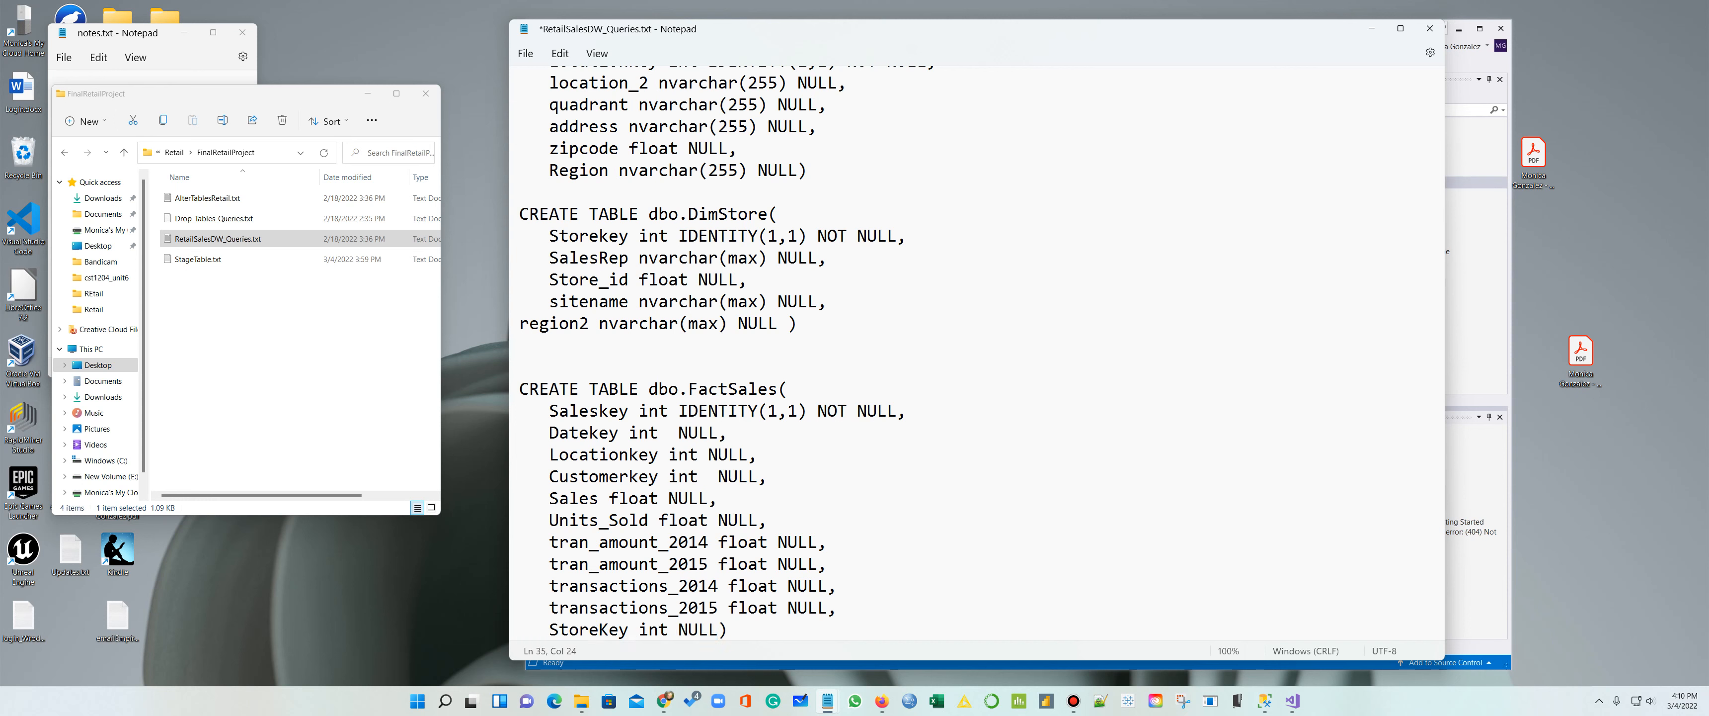
key("Return")
key("ctrl+v")
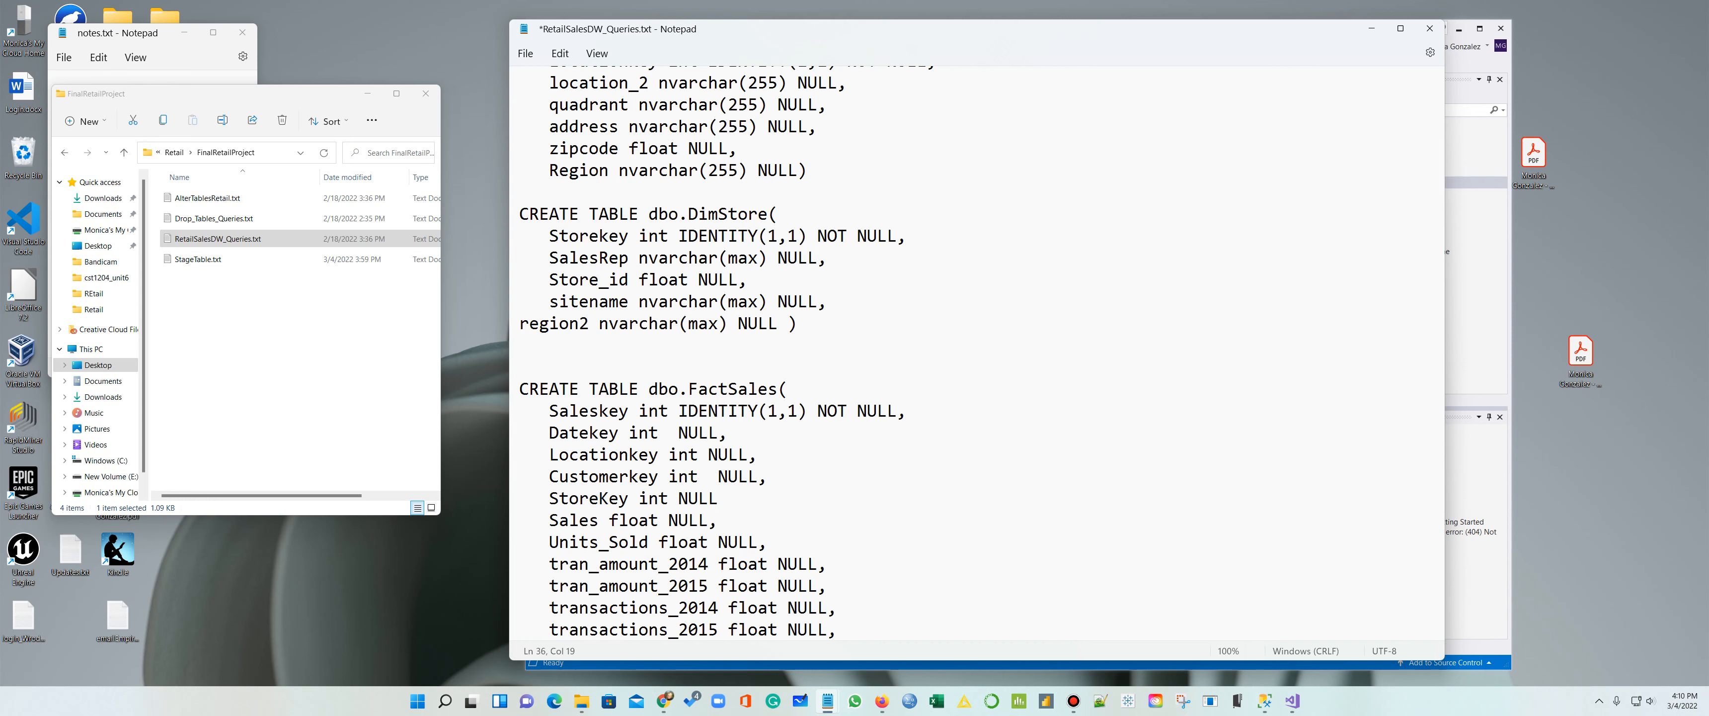
scroll(980, 352, "down", 1)
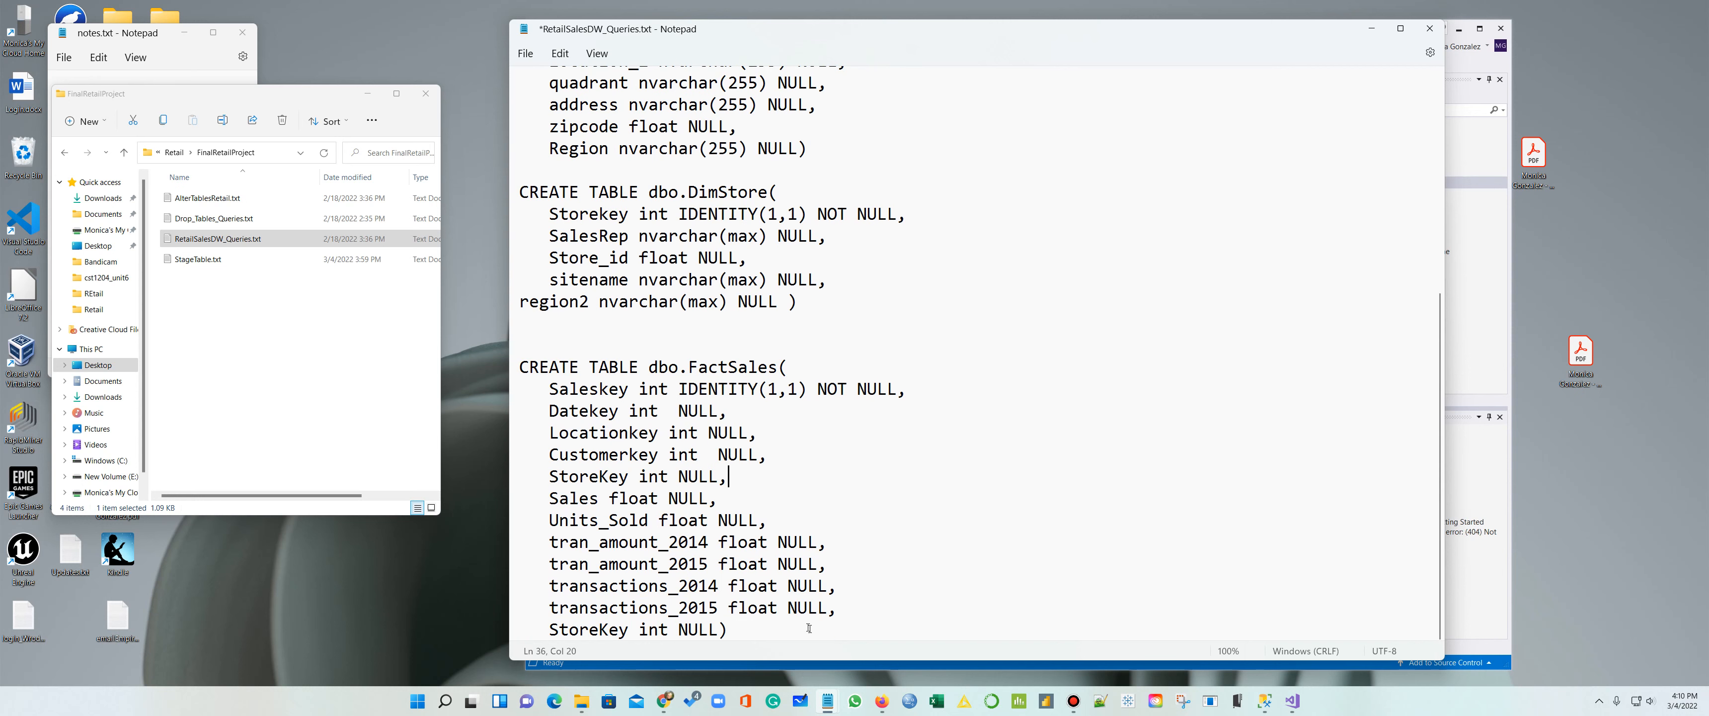
left_click_drag(719, 629, 519, 629)
key("BackSpace")
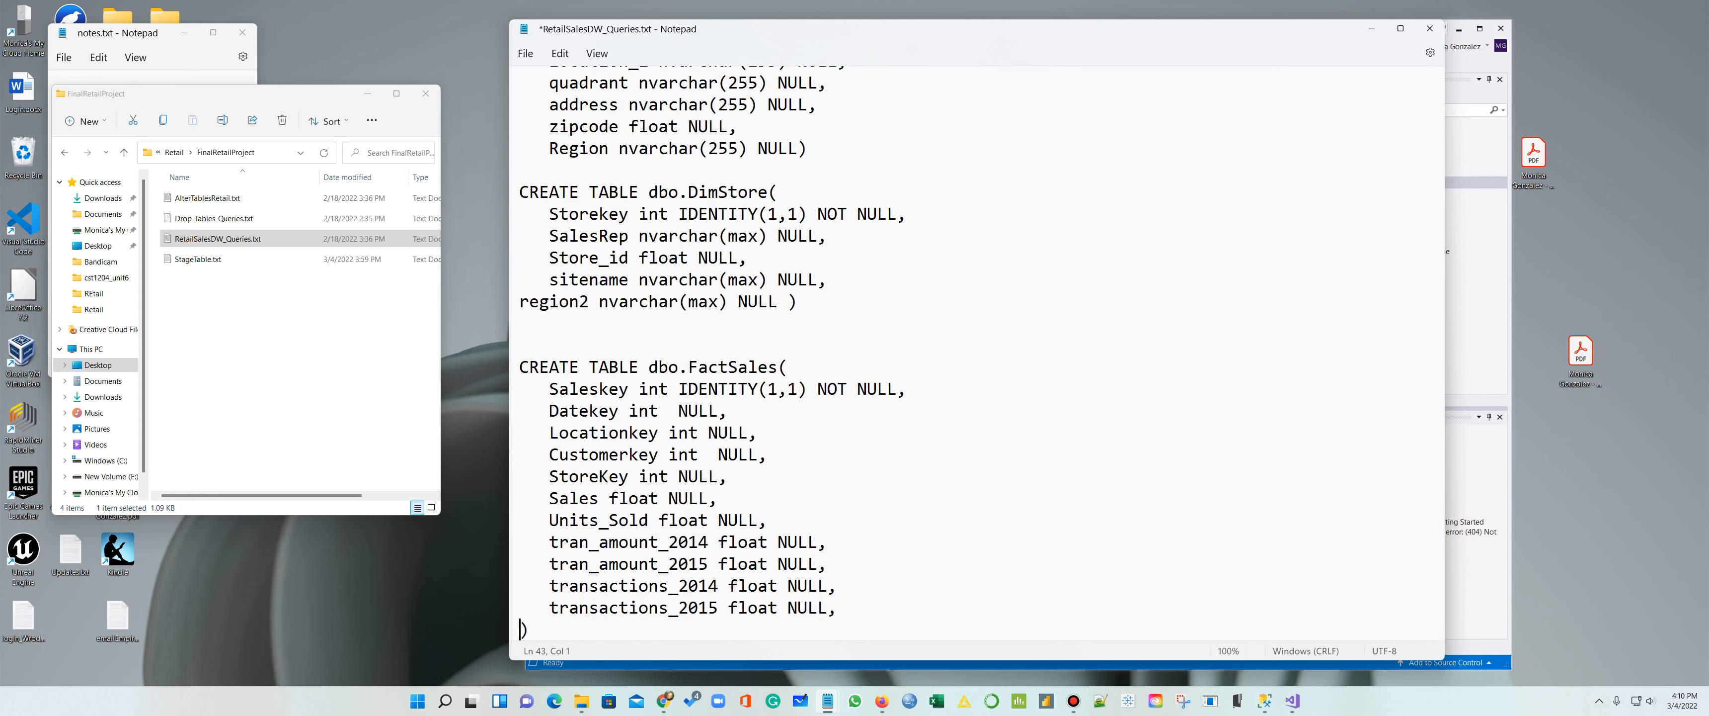
key("BackSpace")
key("BackSpace")
Step: Replace every 255 in the query file with max
scroll(773, 404, "up", 6)
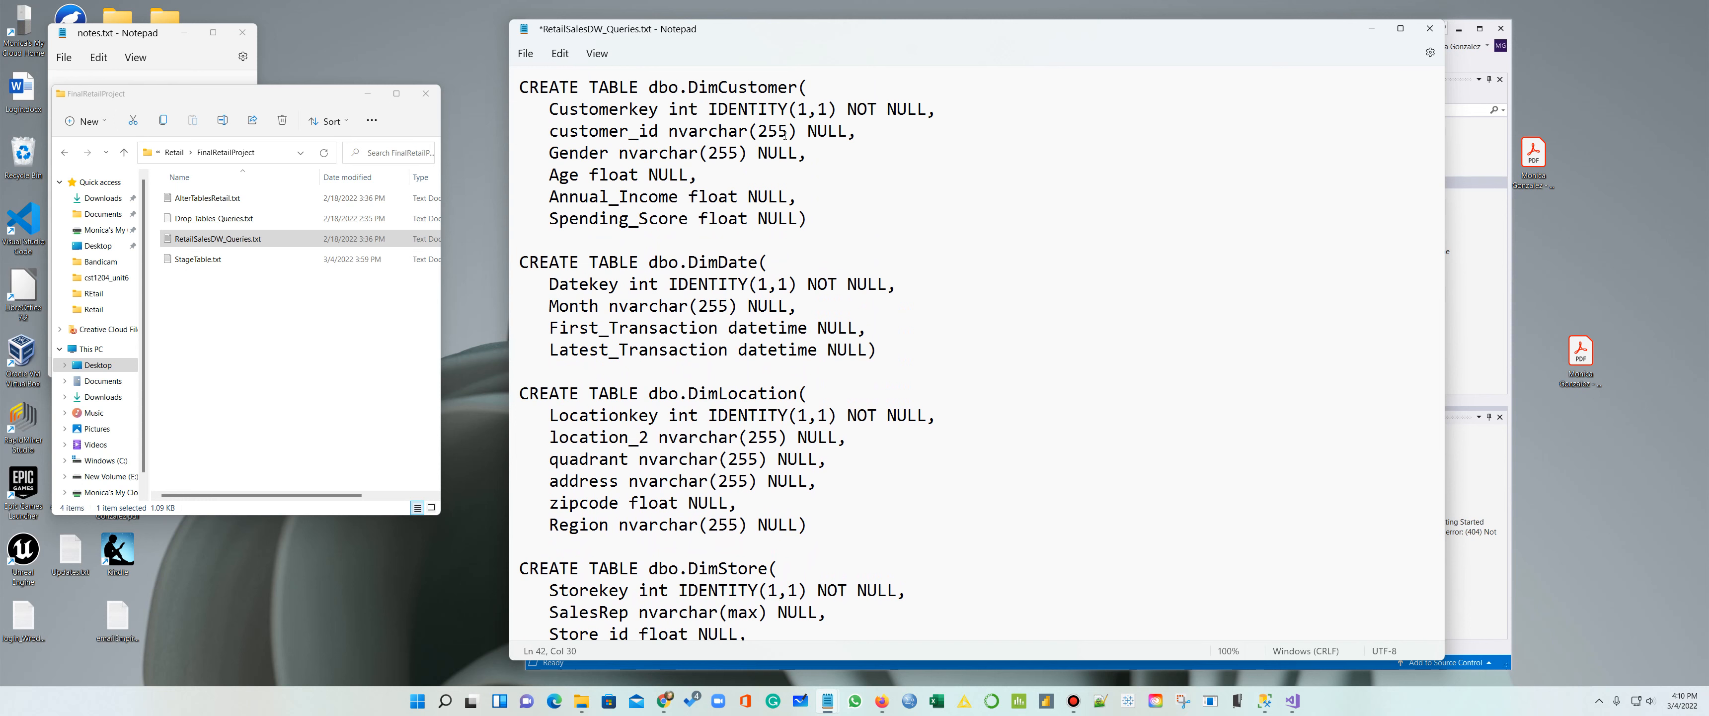
left_click_drag(788, 131, 758, 131)
left_click(560, 53)
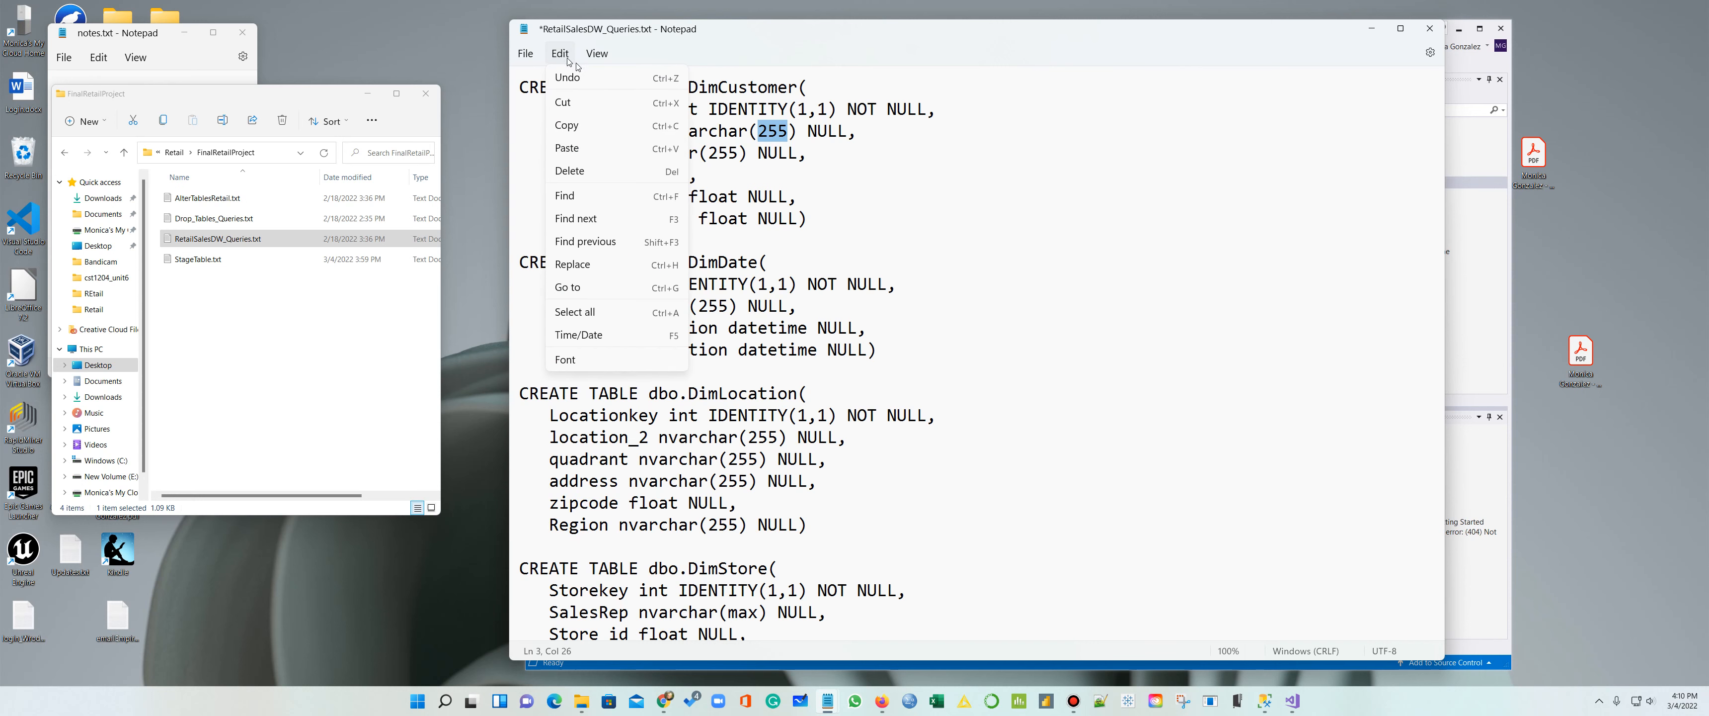
left_click(584, 263)
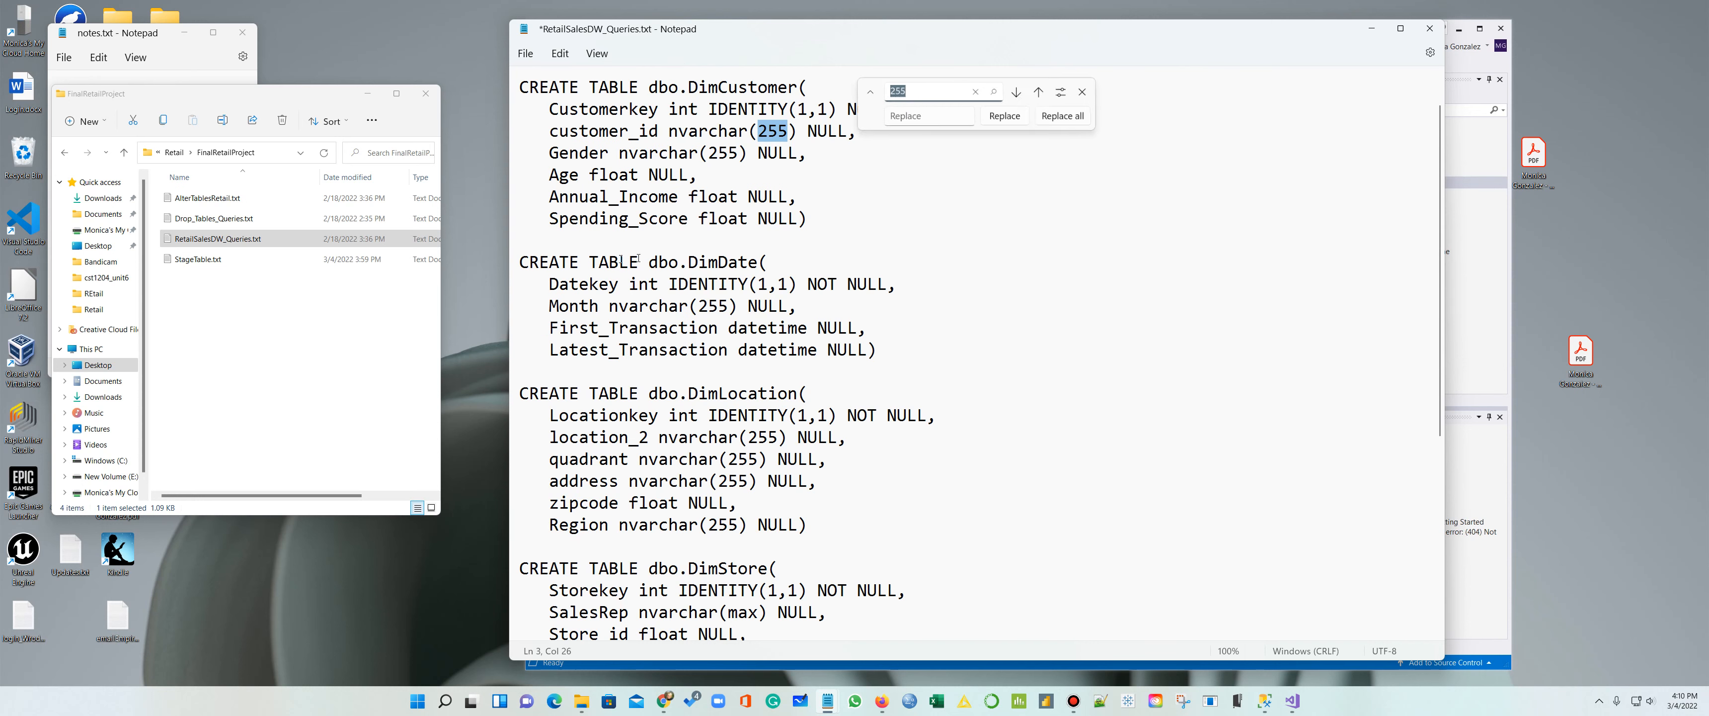
left_click(910, 117)
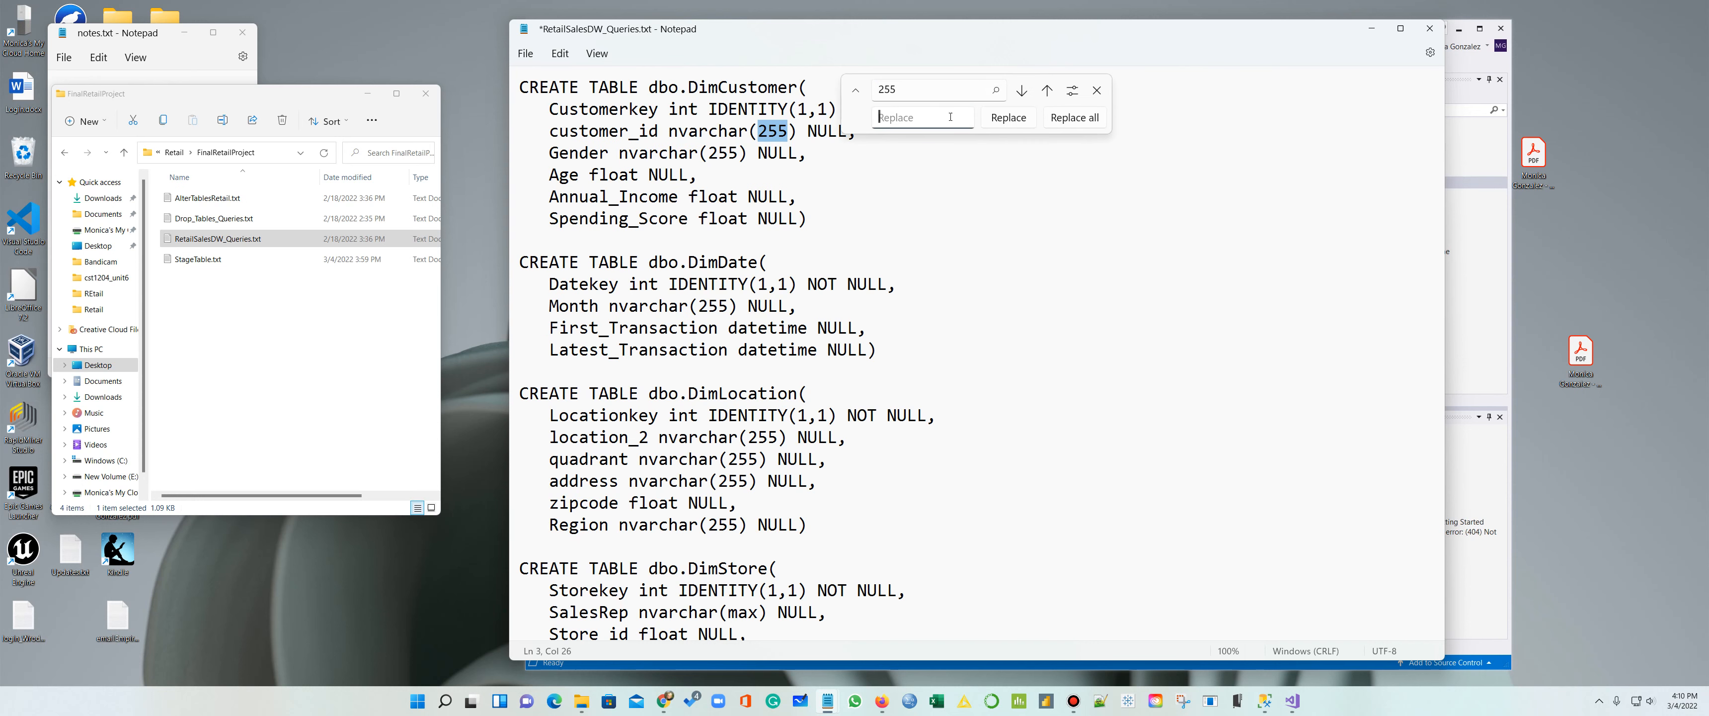
type("max")
left_click(1073, 118)
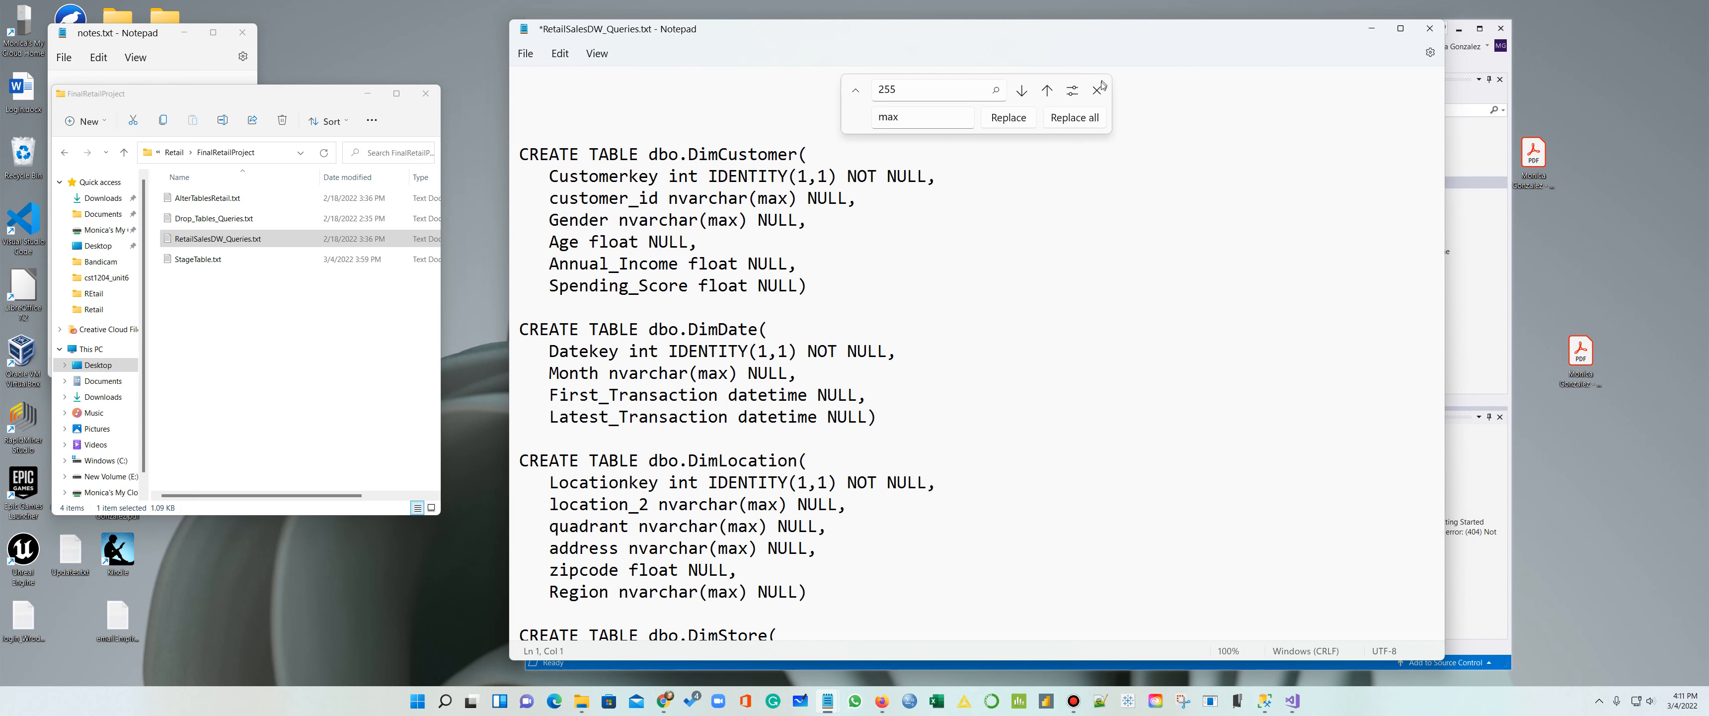
key("Escape")
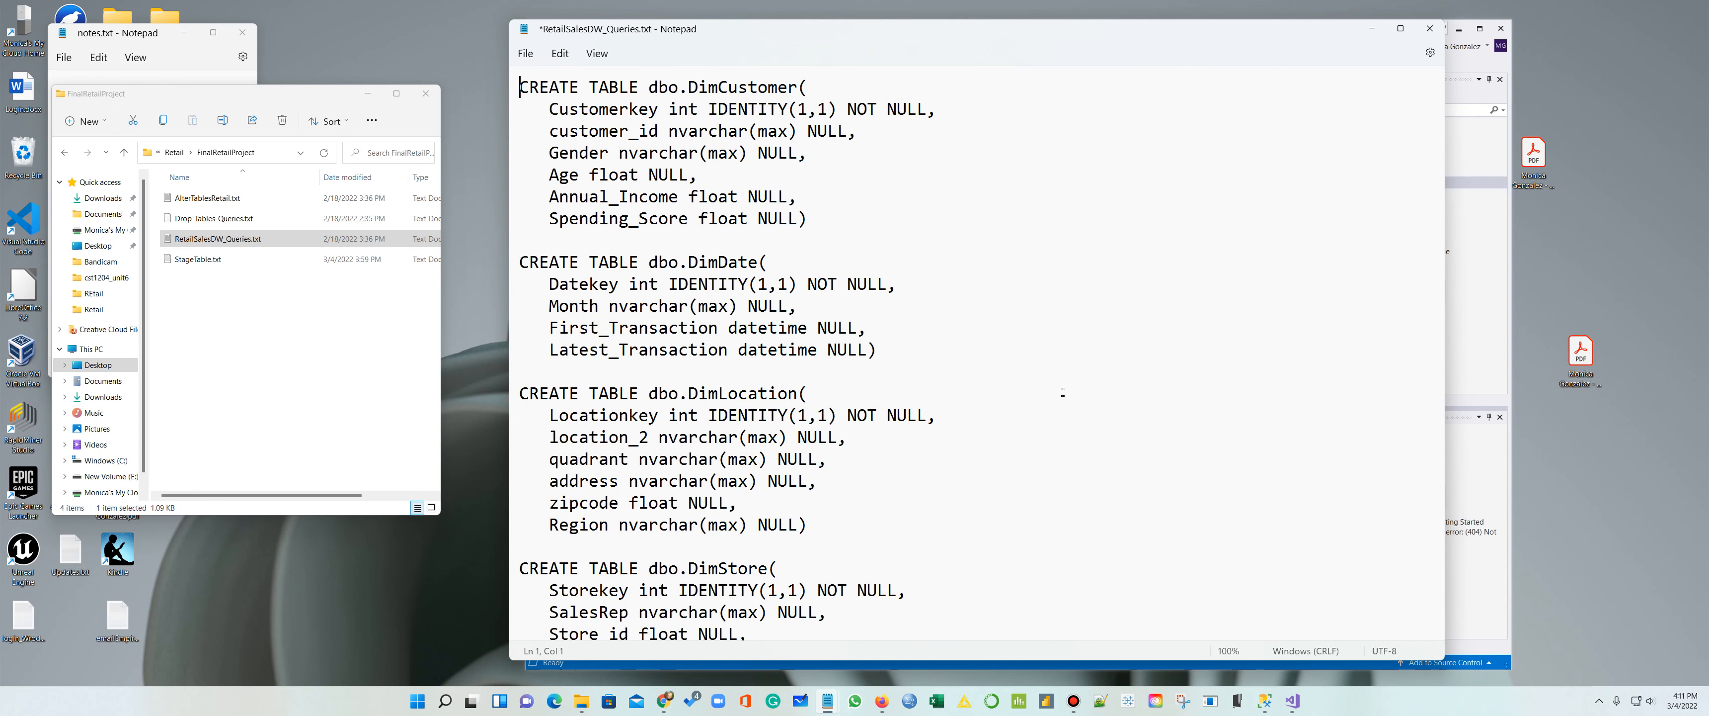
Step: Change the data type of First_Transaction and Latest_Transaction in dbo.DimDate to date
scroll(1062, 392, "down", 1)
mouse_move(777, 252)
left_mouse_down()
mouse_move(807, 253)
mouse_move(768, 252)
left_mouse_up()
key("BackSpace")
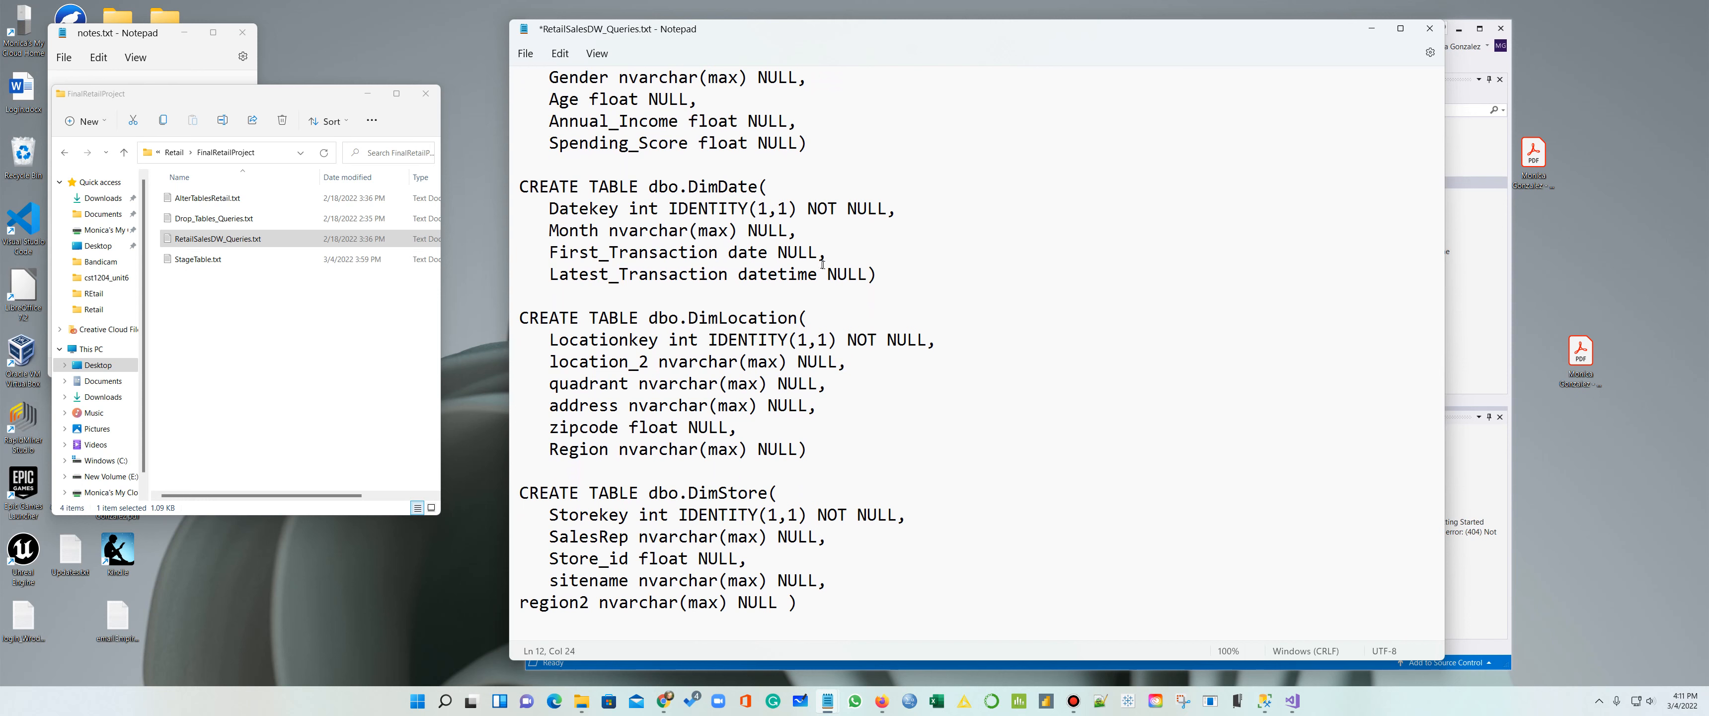
left_click_drag(817, 273, 778, 273)
key("BackSpace")
Step: Select the whole CREATE TABLE dbo.DimCustomer statement and move the query window aside to uncover Visual Studio
scroll(975, 352, "down", 4)
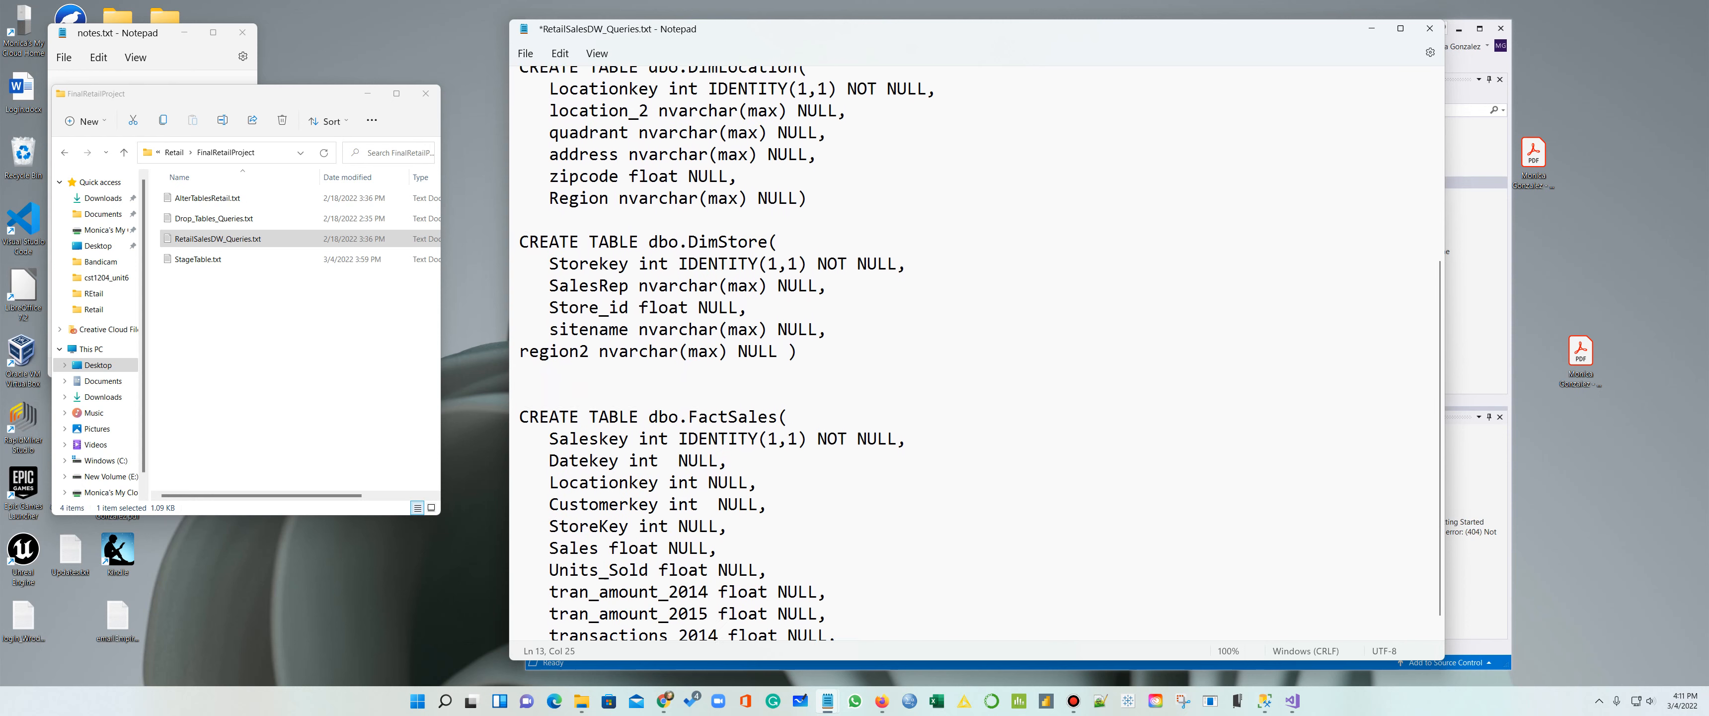
scroll(829, 225, "up", 5)
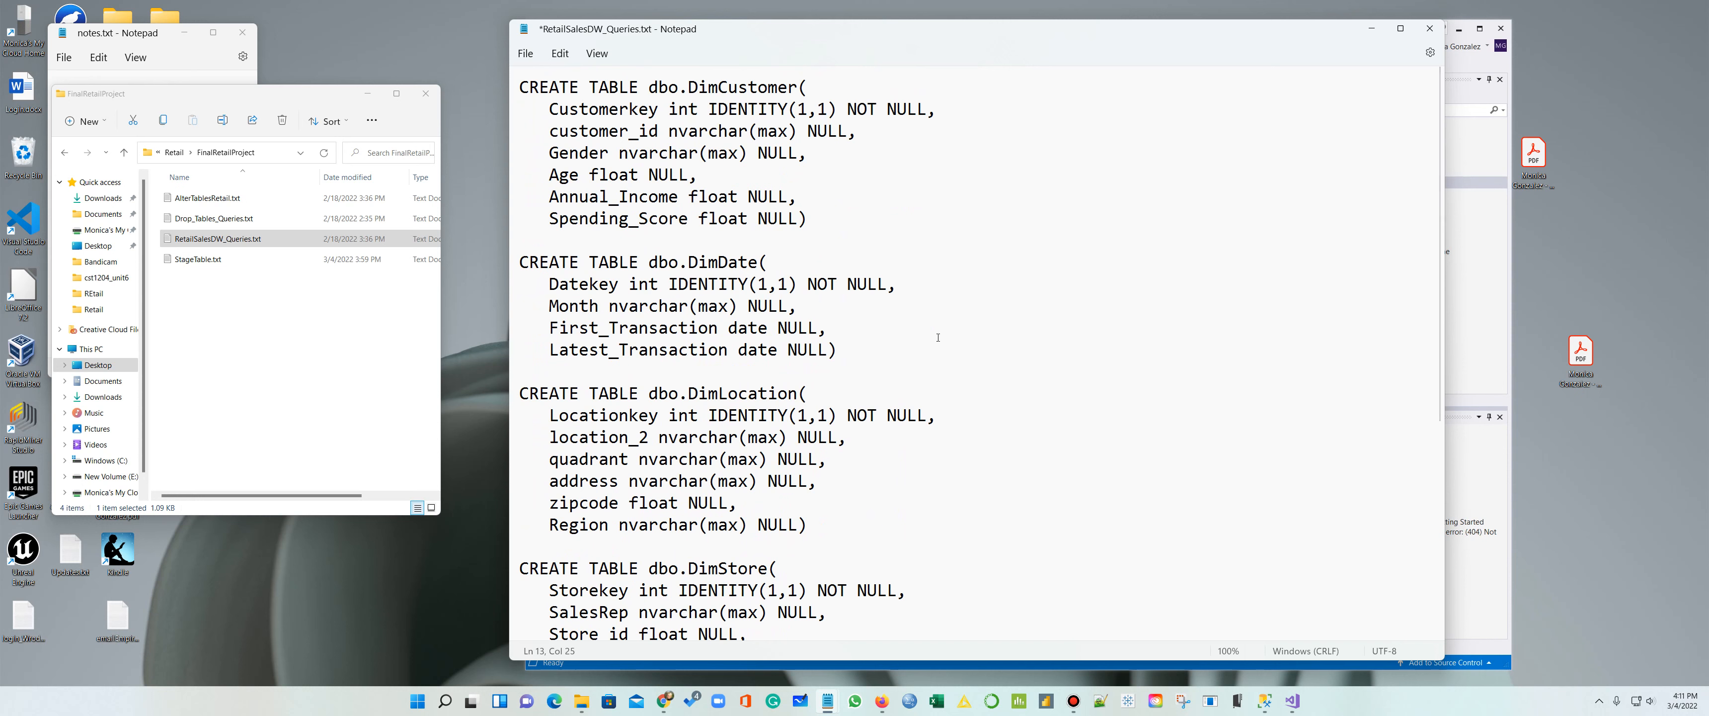
left_click_drag(829, 225, 500, 76)
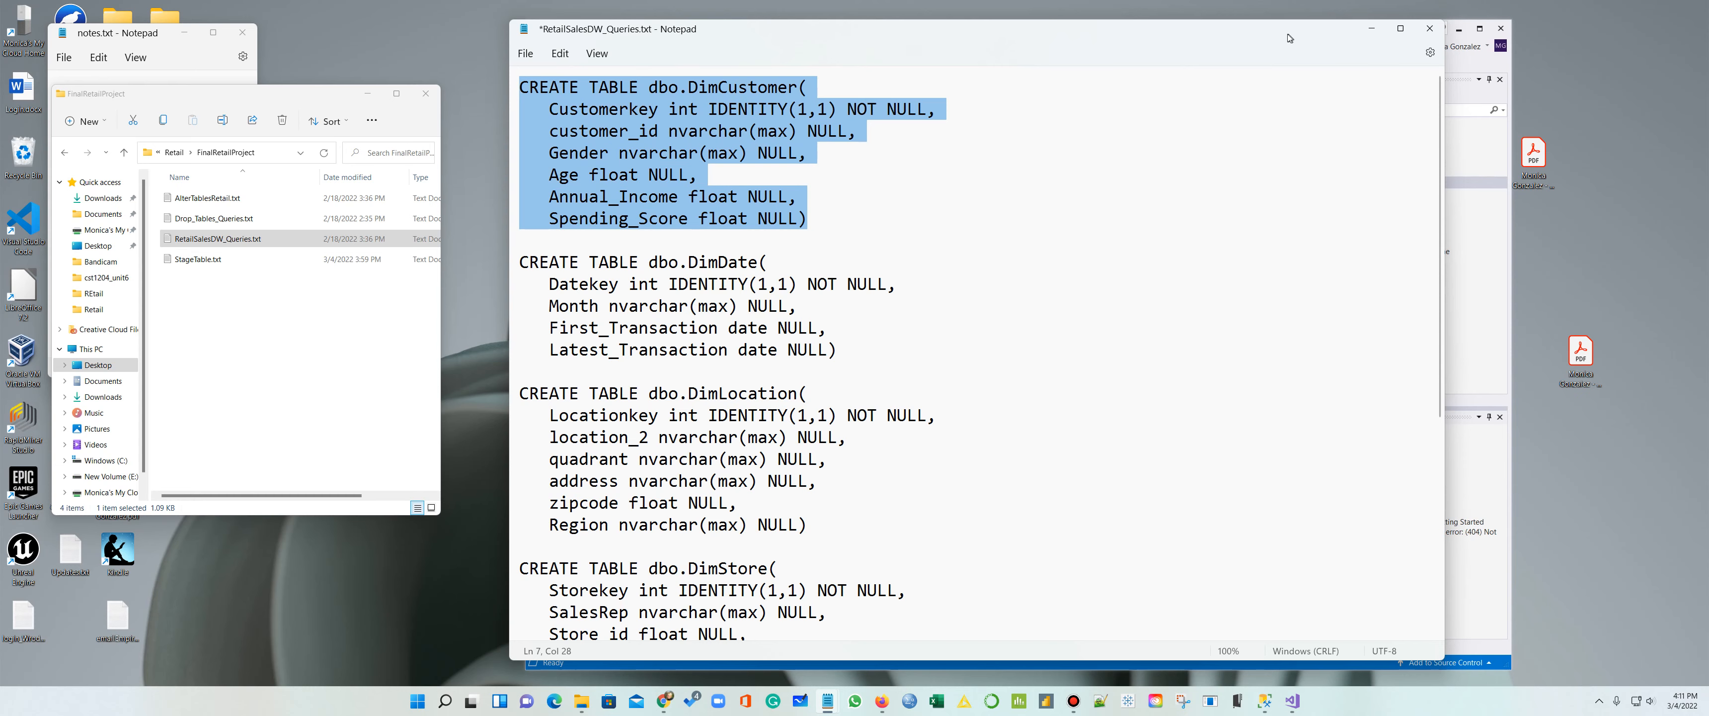
left_click_drag(1289, 38, 801, 33)
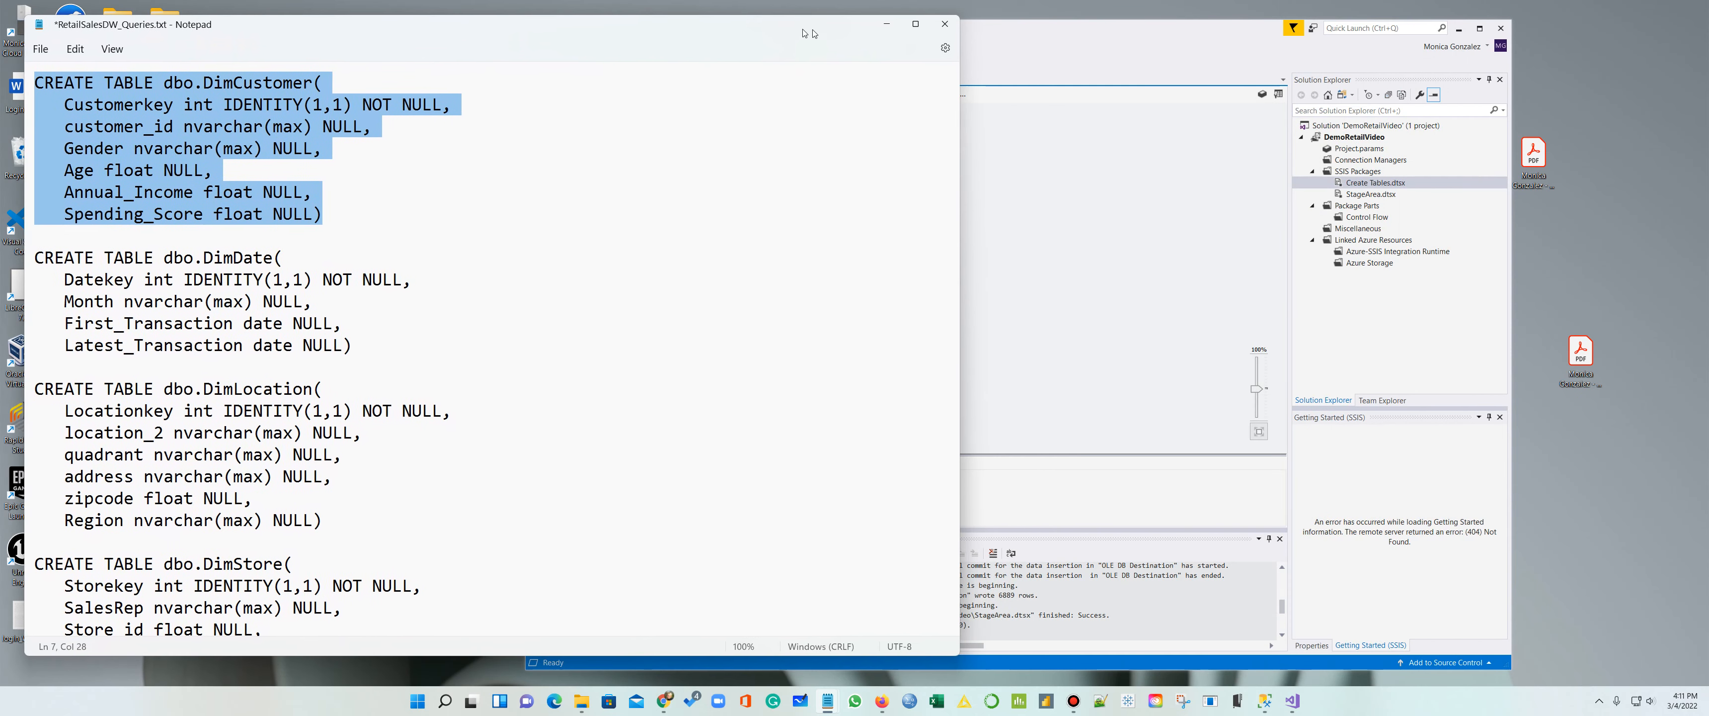
Step: Switch to Visual Studio and add an Execute SQL Task named DimCustomer to the Create Tables.dtsx control flow, below DELETE Object
left_click(962, 131)
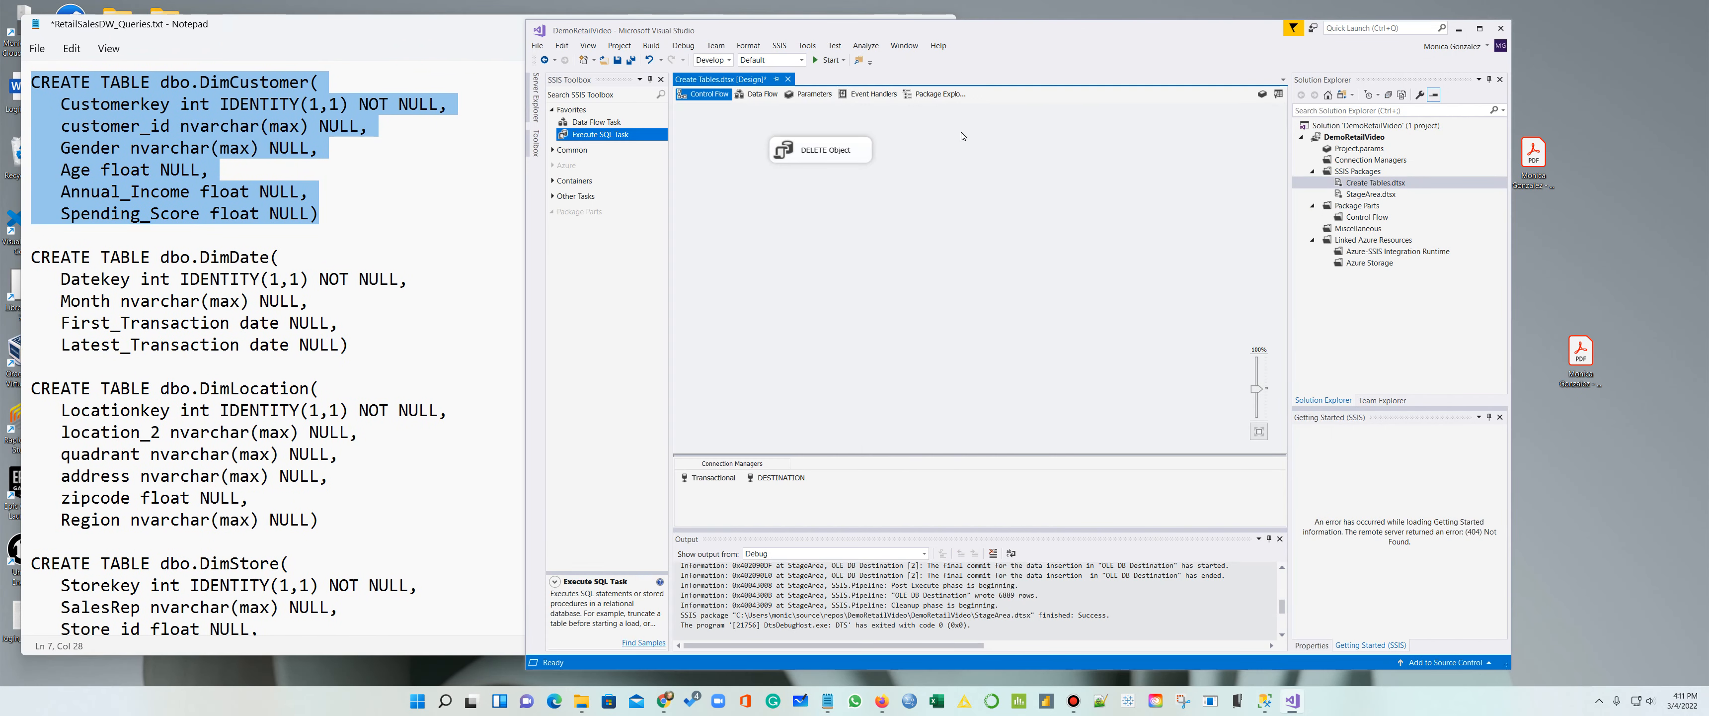
left_click_drag(601, 136, 811, 220)
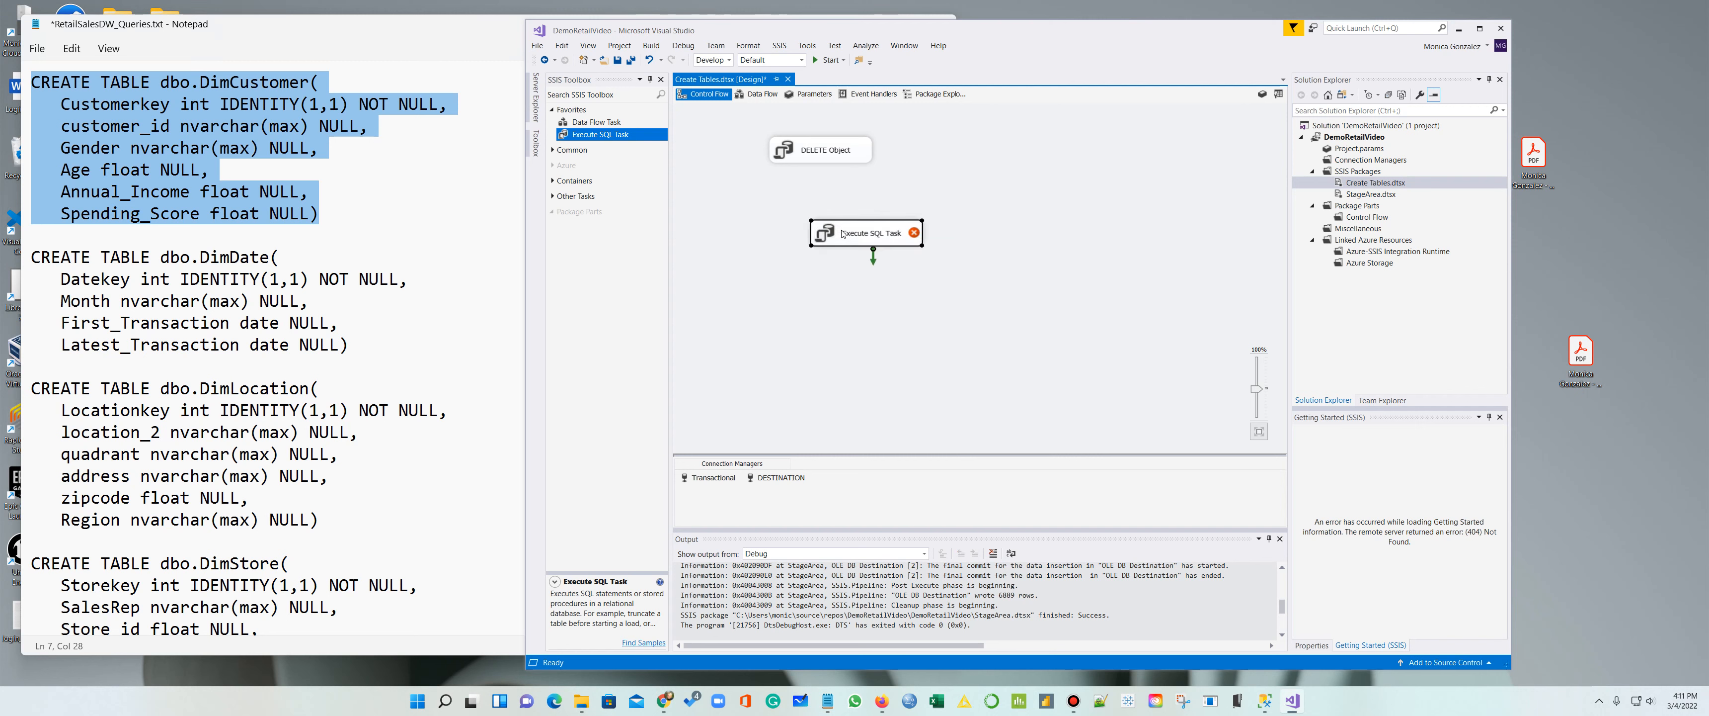
left_click(868, 237)
type("DimC")
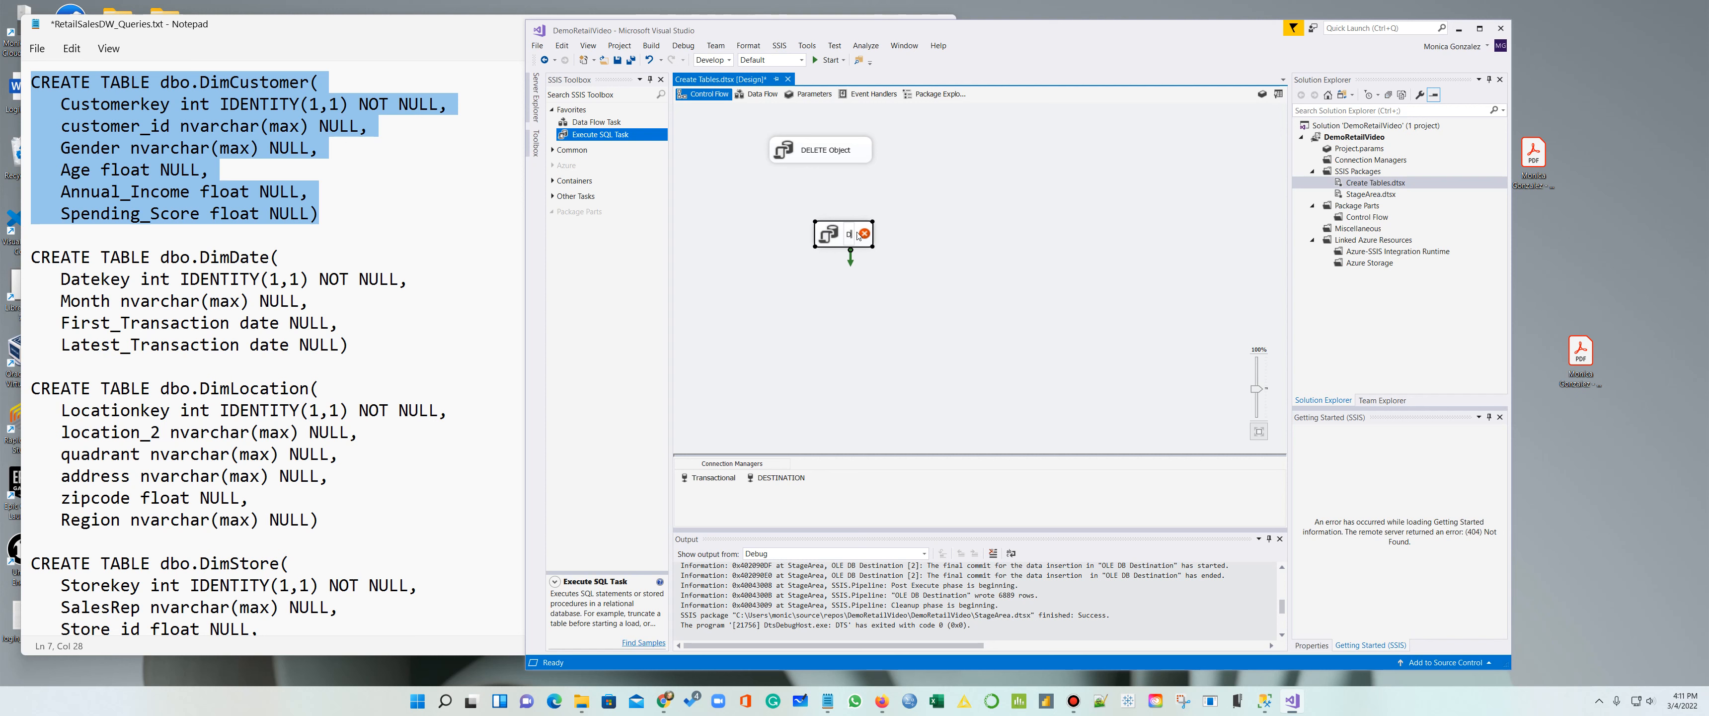
type("ustomer")
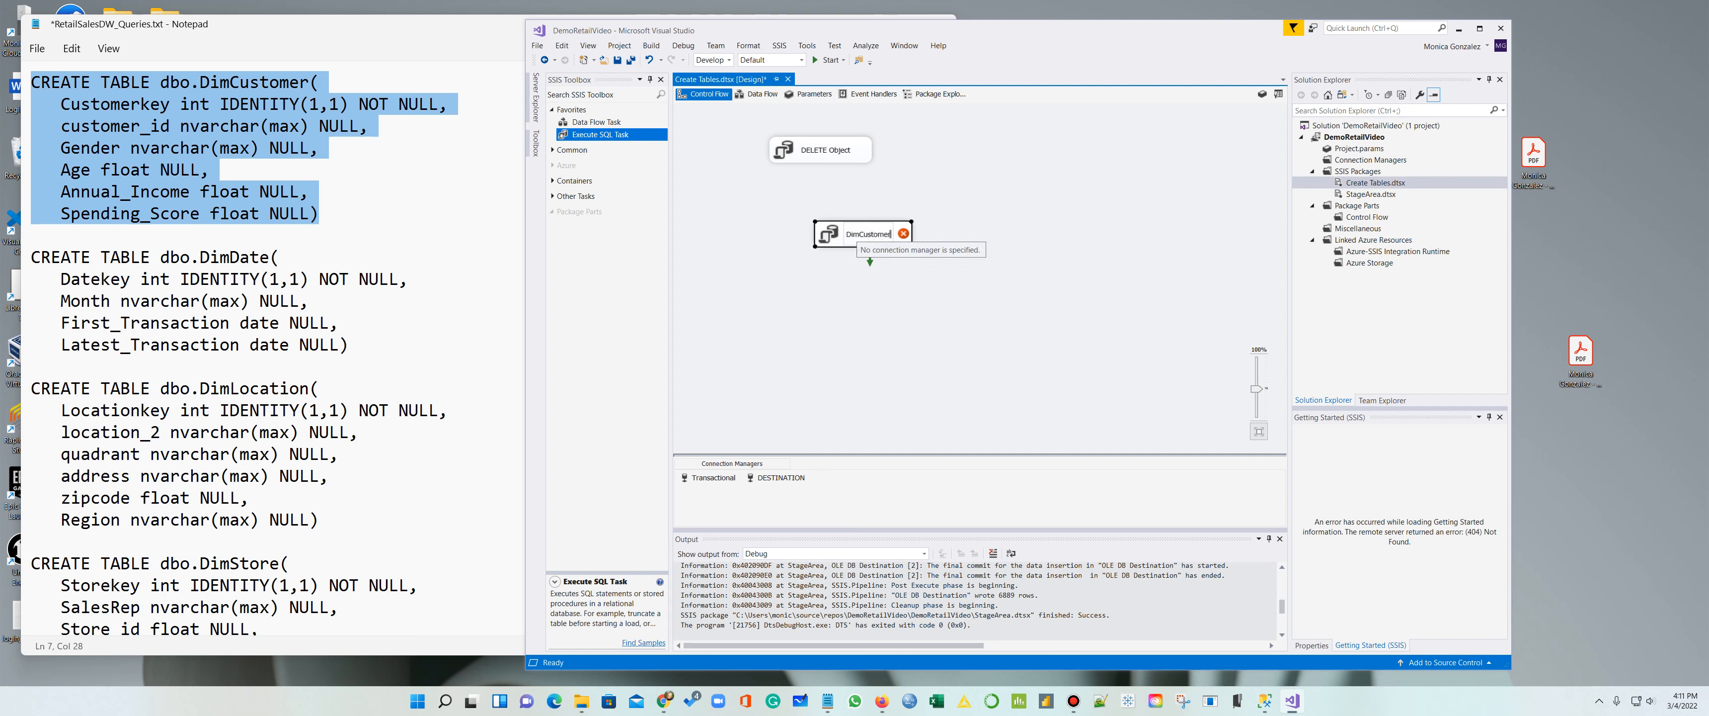
key("Return")
Step: Open the DimCustomer task for editing and set its connection to Transactional
right_click(897, 227)
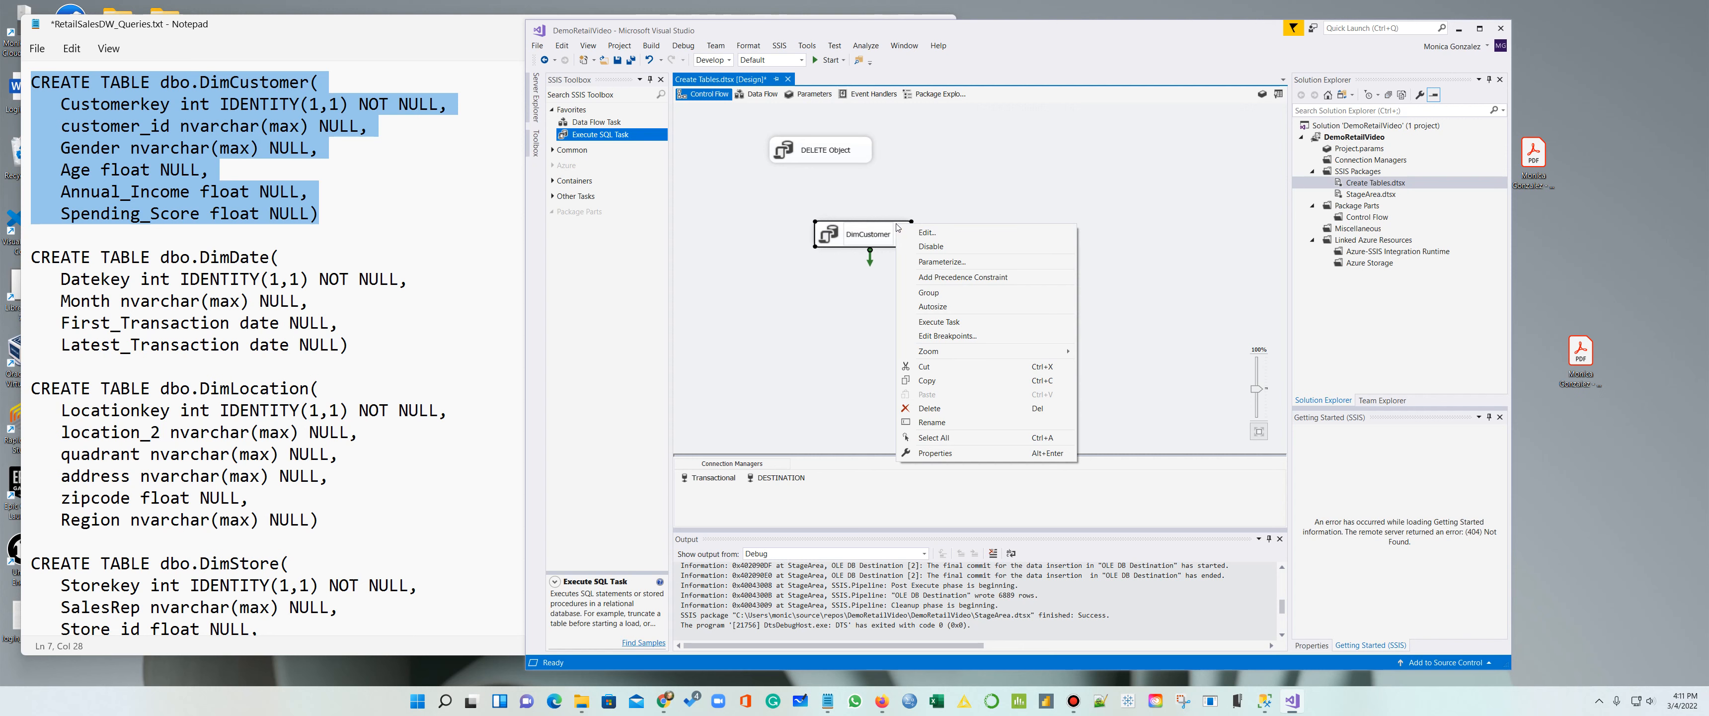
left_click(927, 233)
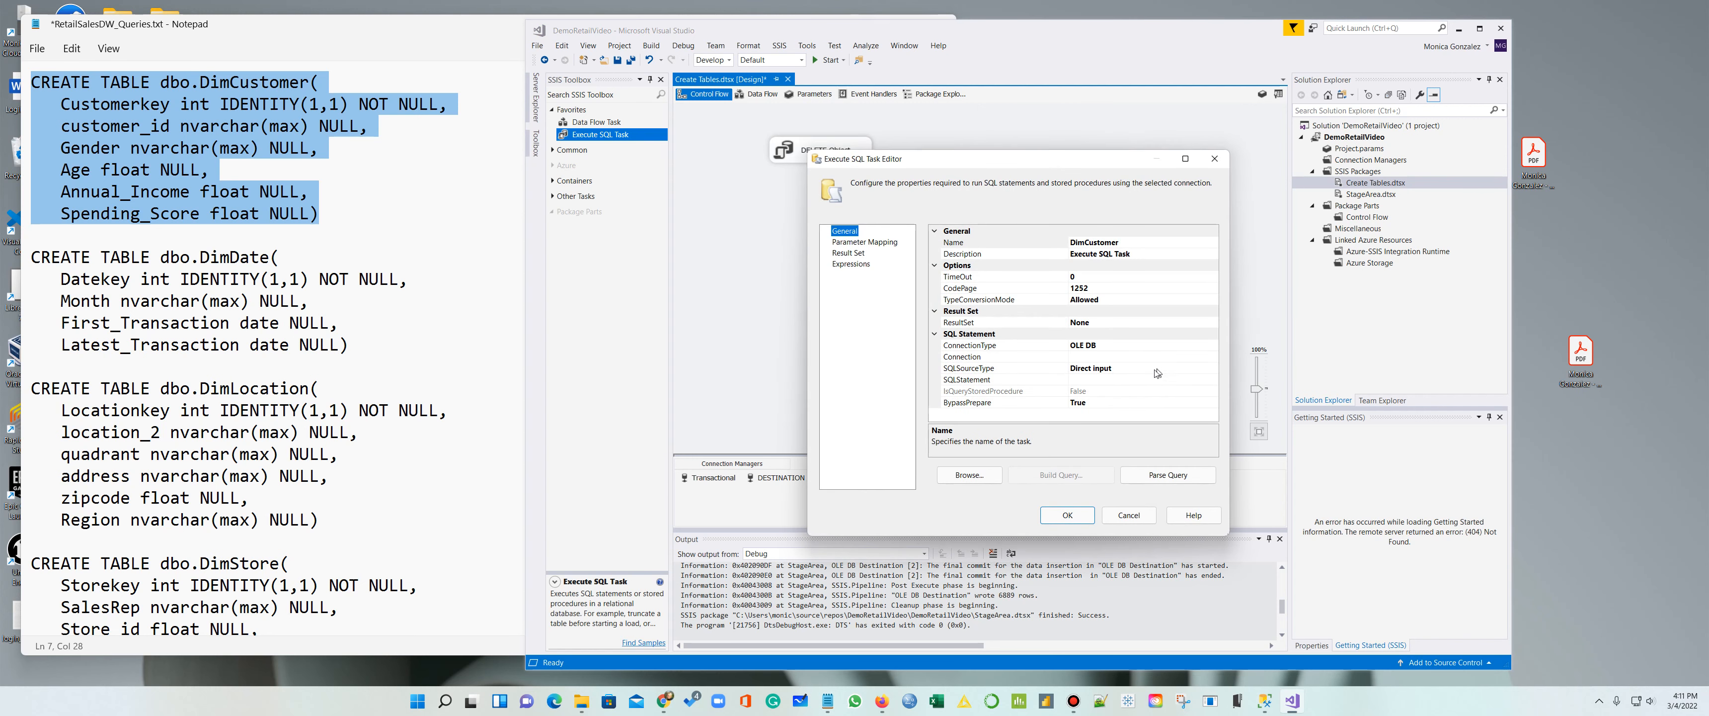
left_click(1146, 356)
left_click(1213, 356)
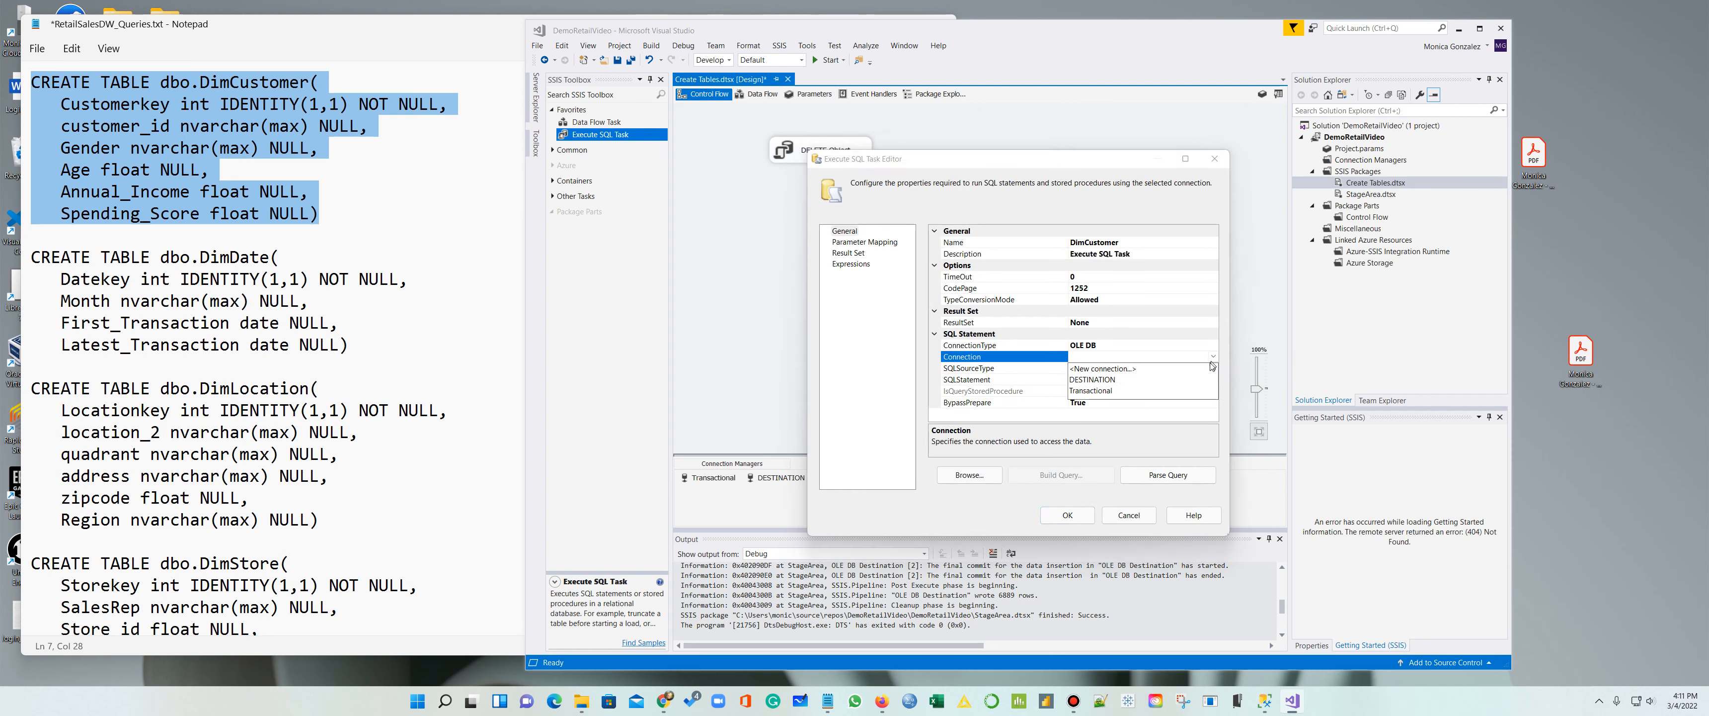
left_click(1098, 391)
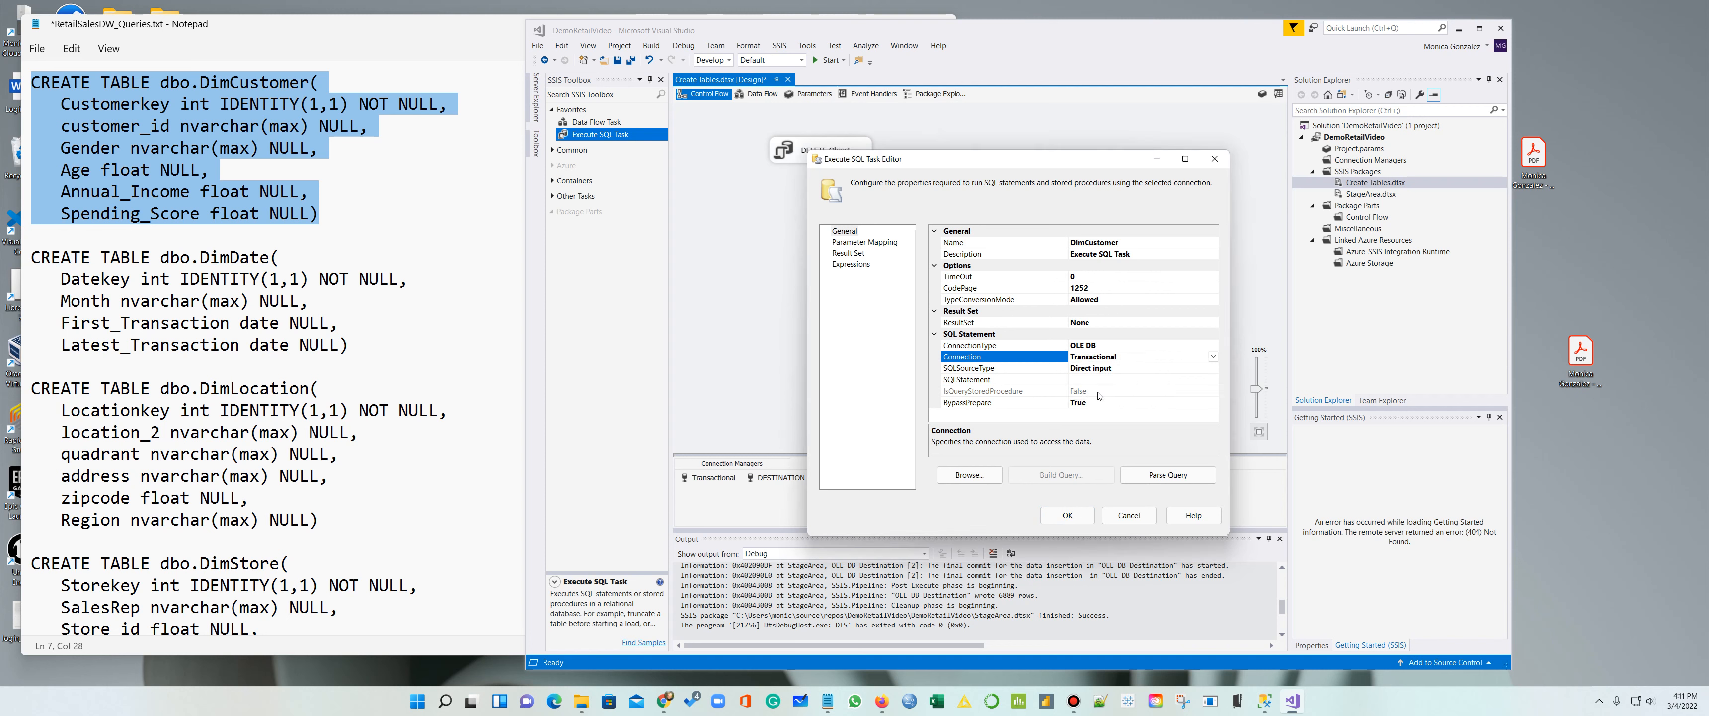
Step: Paste the copied CREATE TABLE dbo.DimCustomer query as the task's SQL statement and accept the task settings
left_click(1121, 380)
left_click(1213, 379)
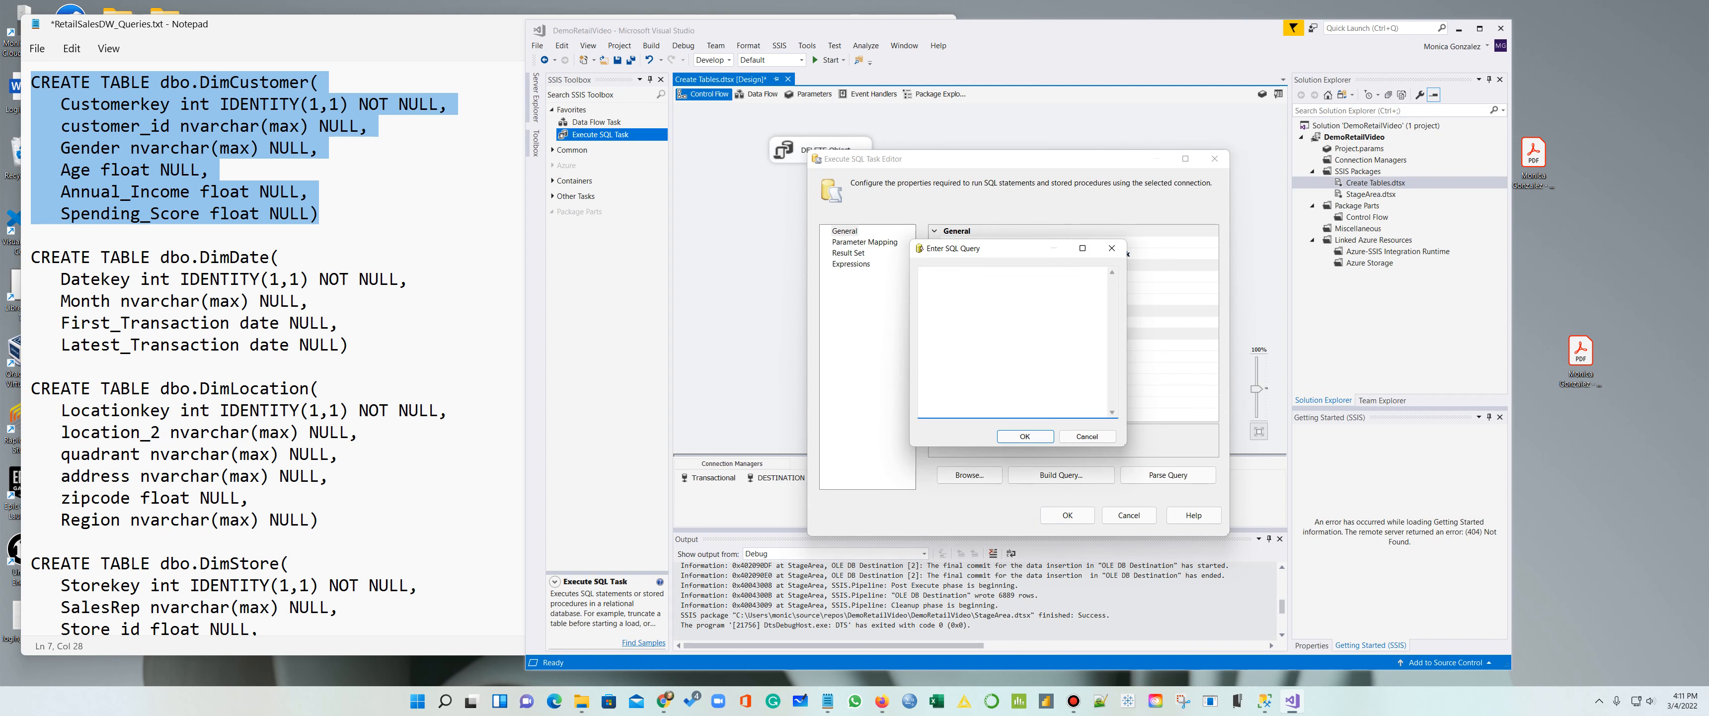
type("CREATE TABLE dbo.DimCustomer( \tCustomerkey int IDENTITY(1,1) NOT NULL, \tcustomer_id nvarchar(max) NULL, \tGender nvarchar(max) NULL, \tAge float NULL, \tAnnual_Income float NULL, \tSpending_Score float NULL)")
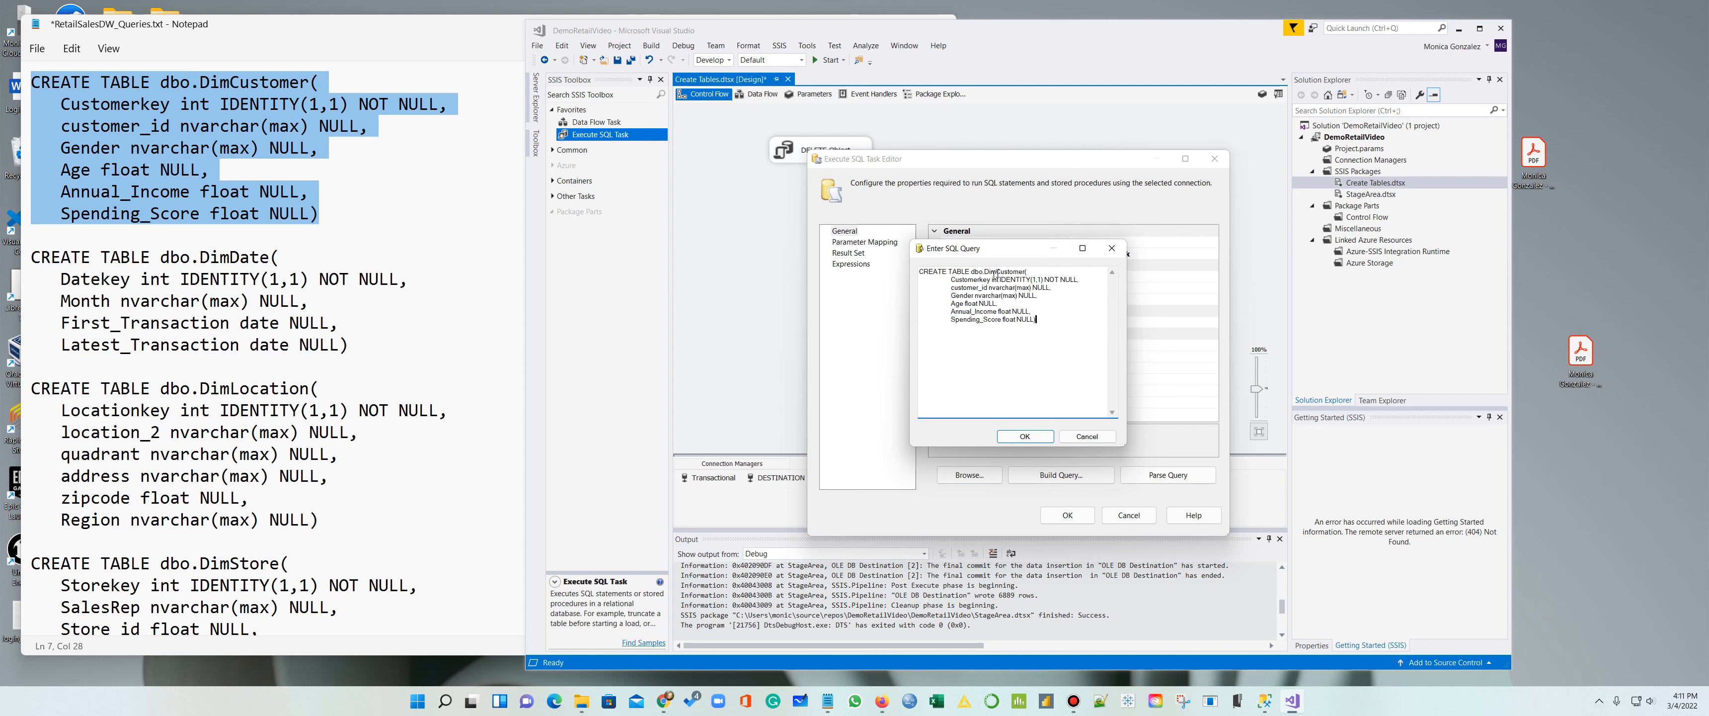
left_click(1026, 436)
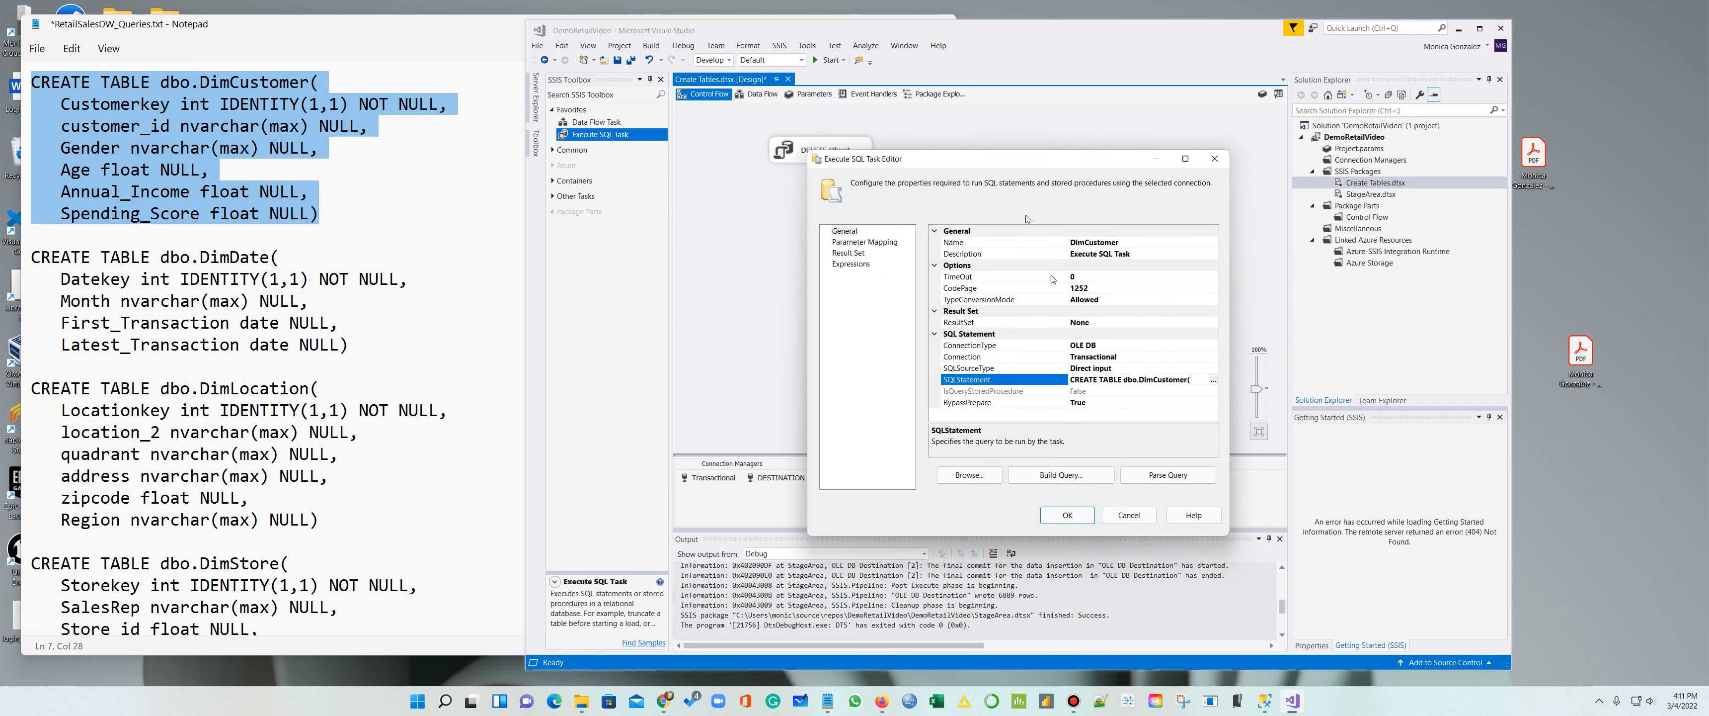
left_click(1068, 516)
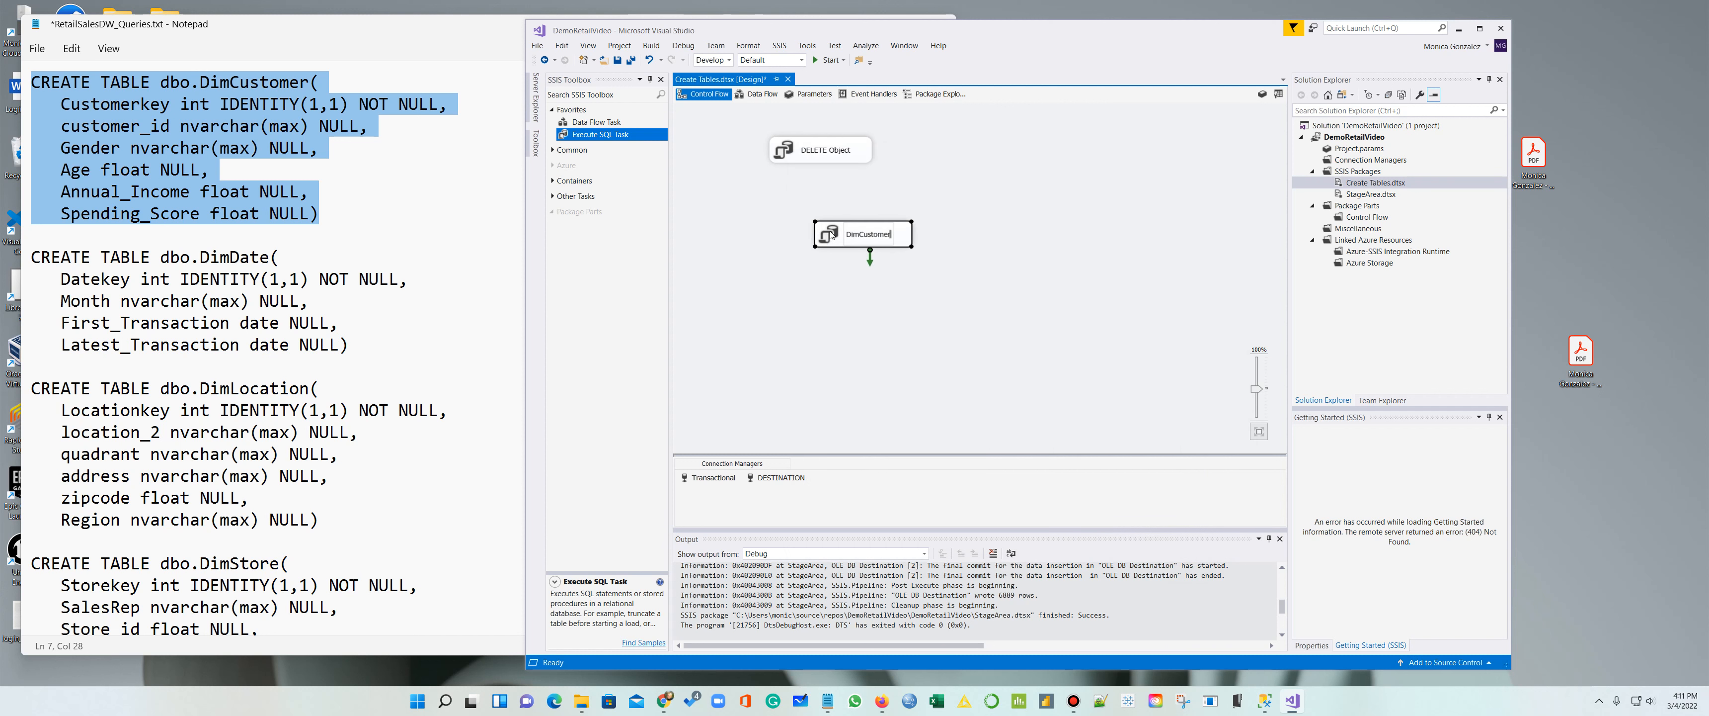
Step: Align the DimCustomer task directly beneath DELETE Object and link DELETE Object to DimCustomer with a precedence constraint
left_click_drag(860, 231, 817, 225)
left_click(819, 161)
left_click_drag(821, 171, 827, 225)
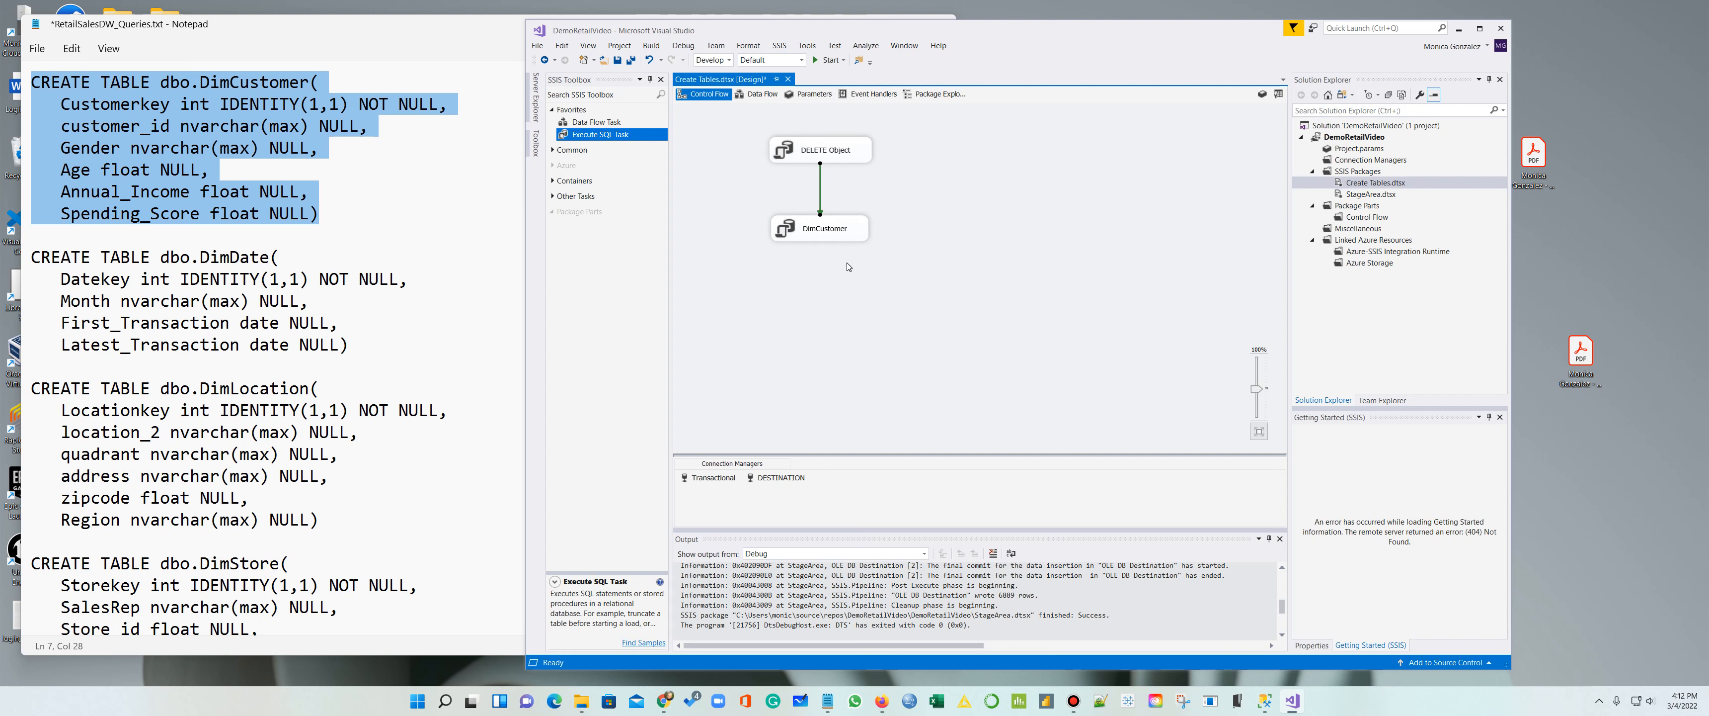
Step: Add an Execute SQL Task named DimDate to the control flow, below DimCustomer
left_click_drag(600, 136, 809, 282)
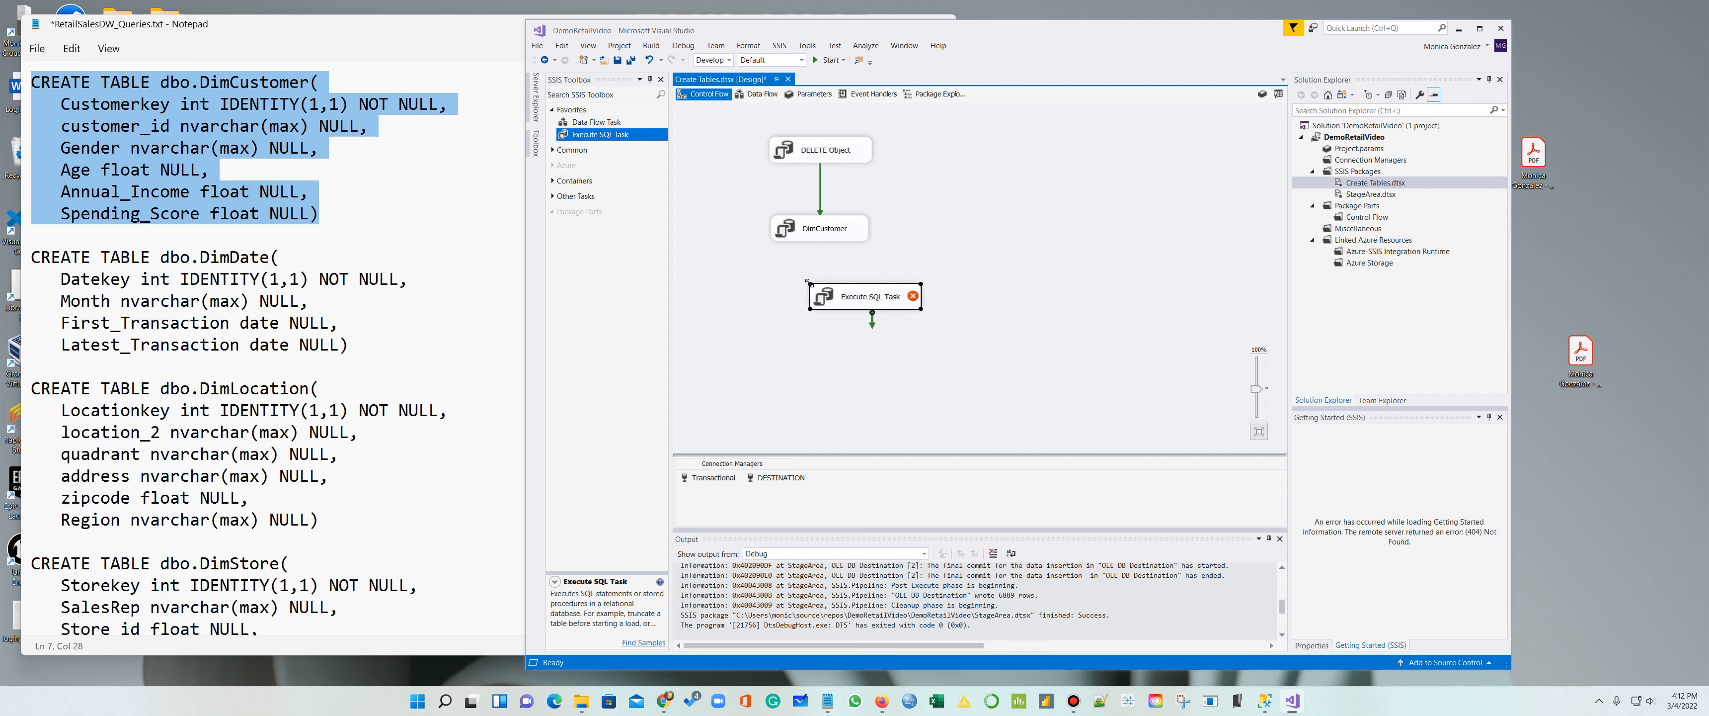
left_click(867, 299)
type("Dim")
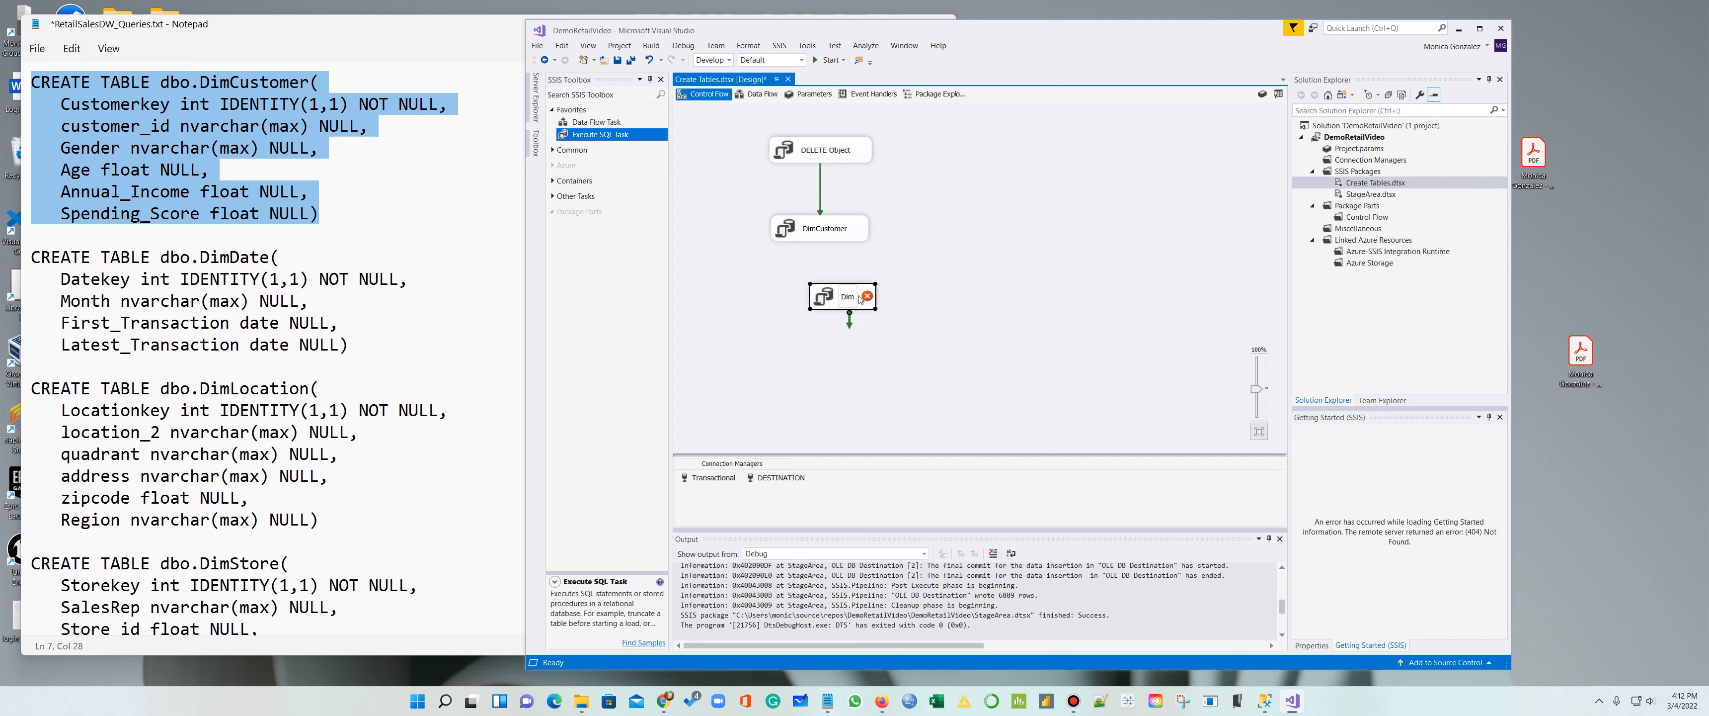
type("Date")
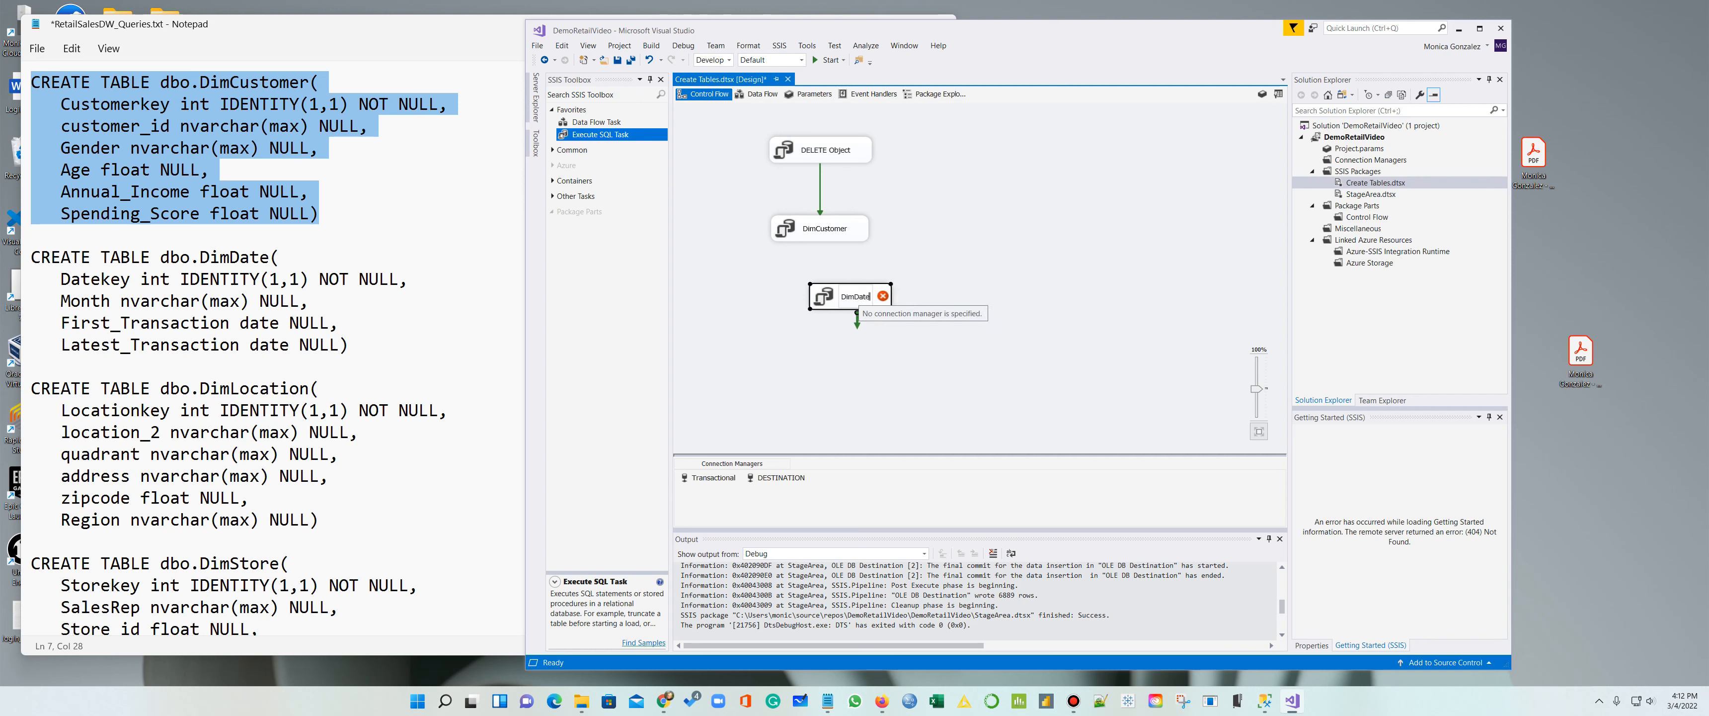
Step: Open the DimDate task for editing and set its connection to Transactional
right_click(870, 293)
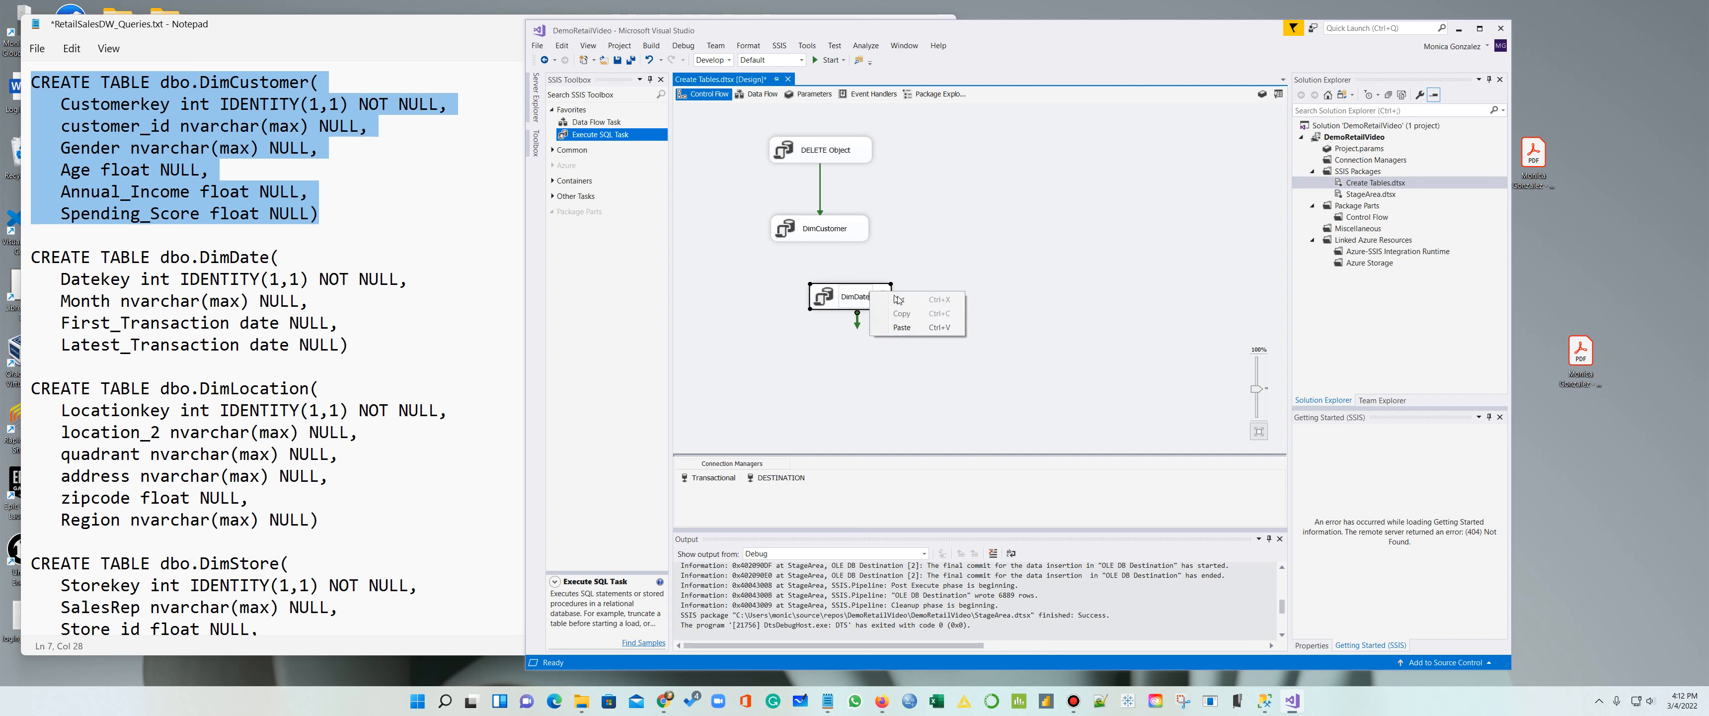
left_click(947, 386)
right_click(869, 293)
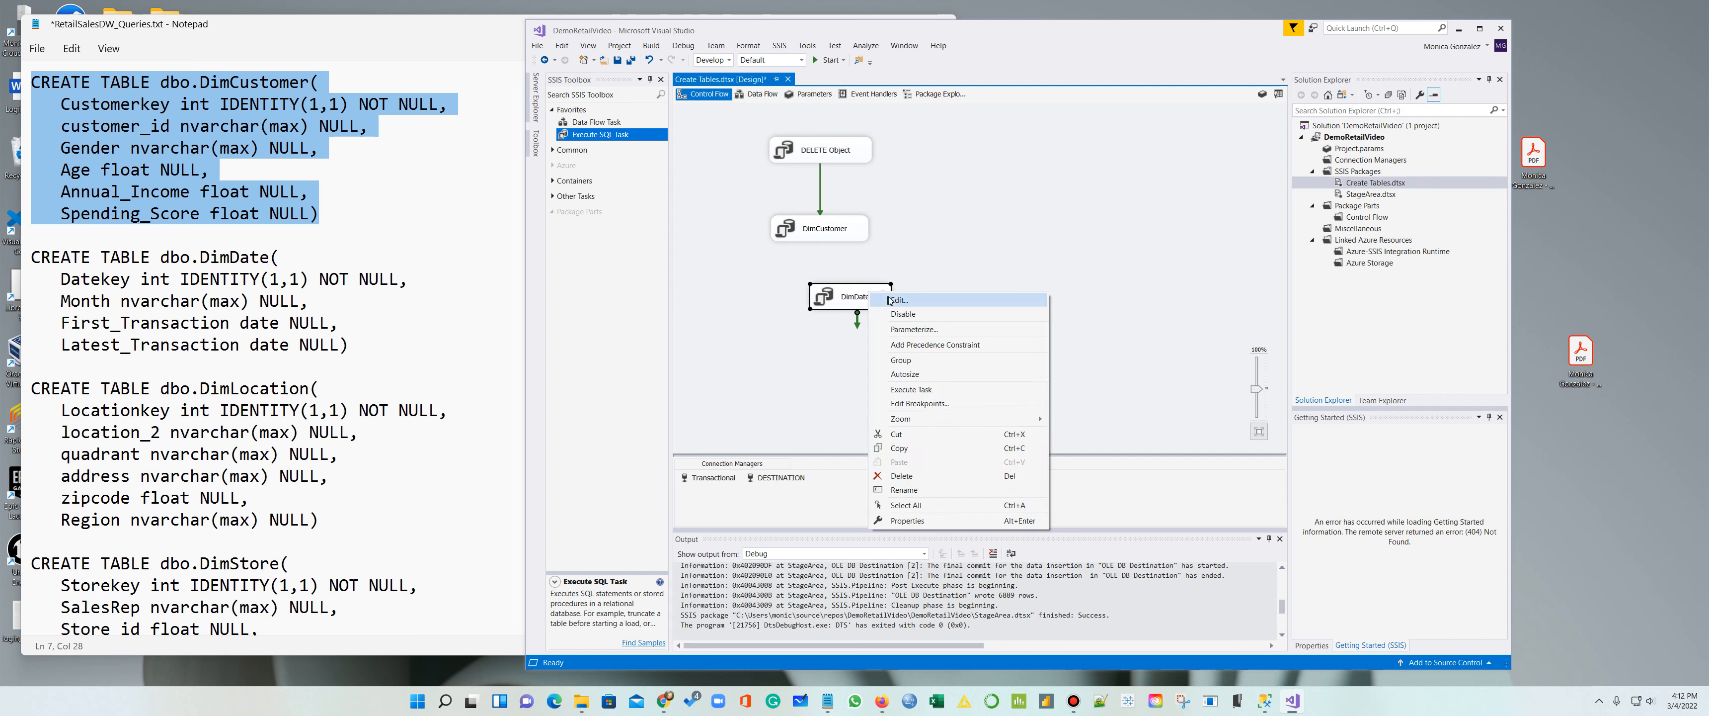
left_click(902, 305)
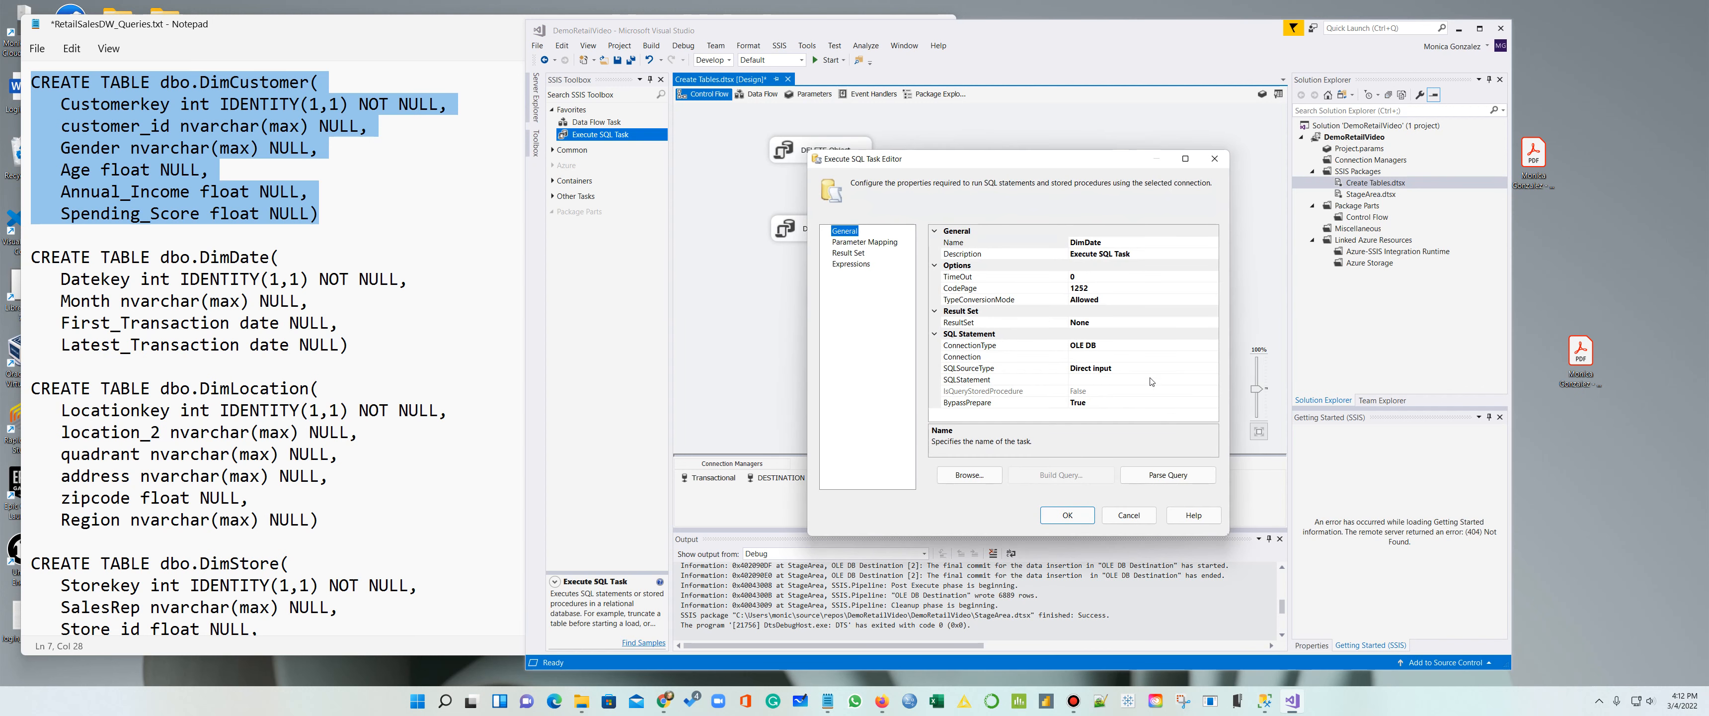
left_click(1154, 380)
left_click(1181, 358)
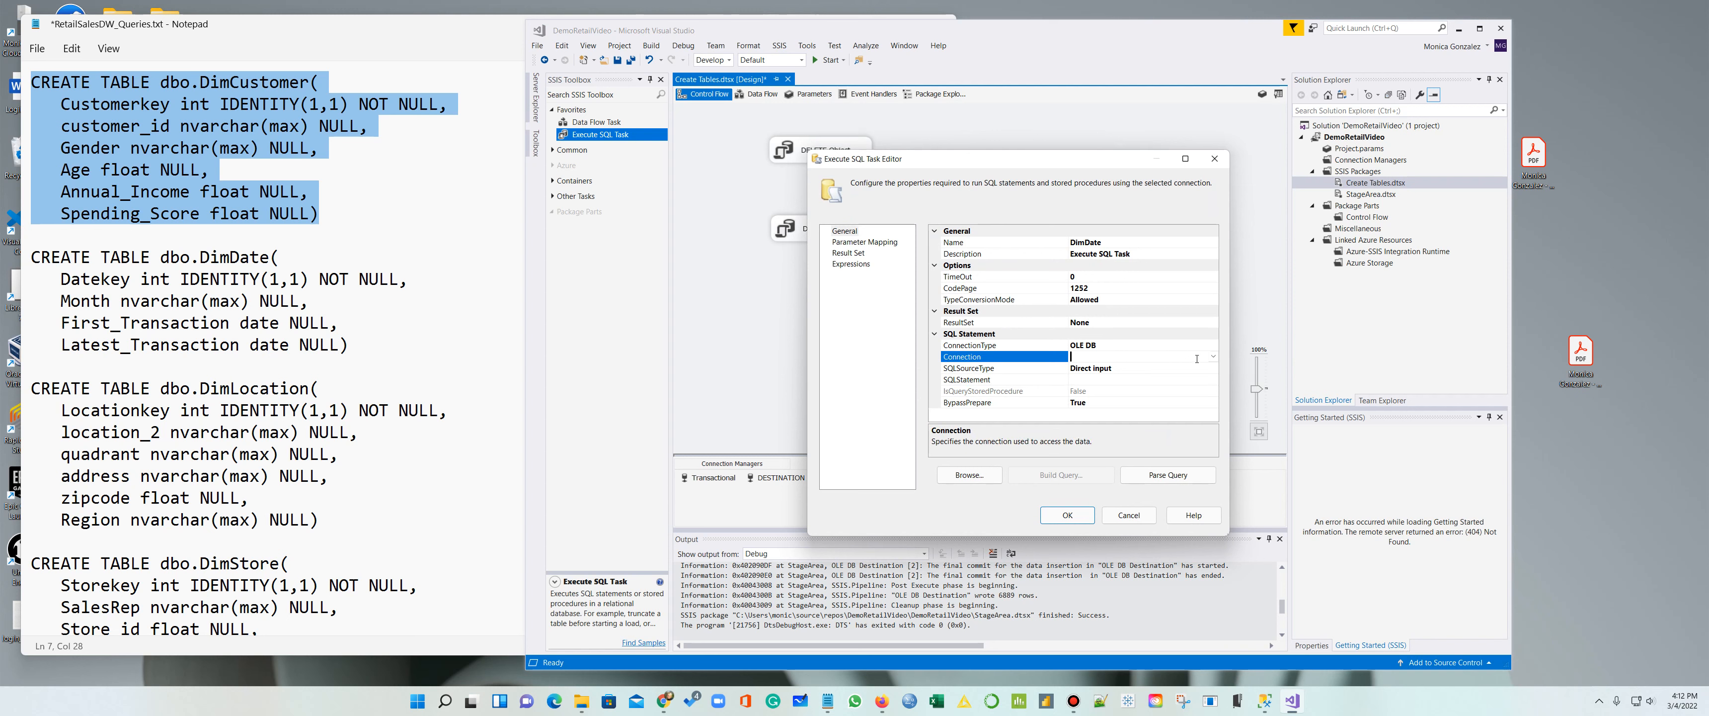
left_click(1213, 357)
left_click(1112, 392)
Step: Copy the CREATE TABLE dbo.DimDate query from Notepad into the DimDate task's SQL statement, and link DimCustomer to DimDate
left_click(1213, 382)
left_click(1213, 383)
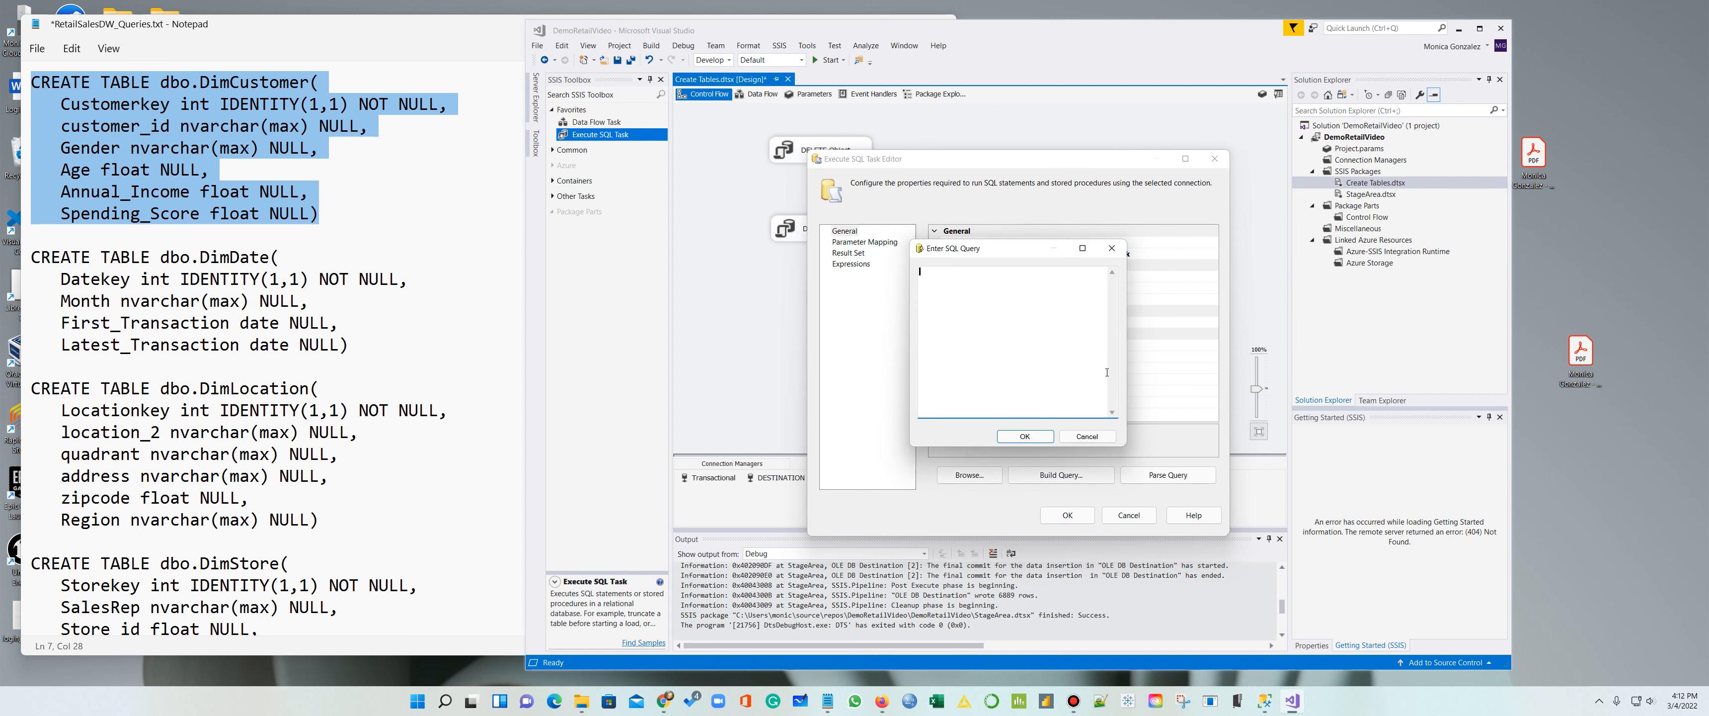
left_click_drag(351, 345, 4, 257)
key("ctrl+c")
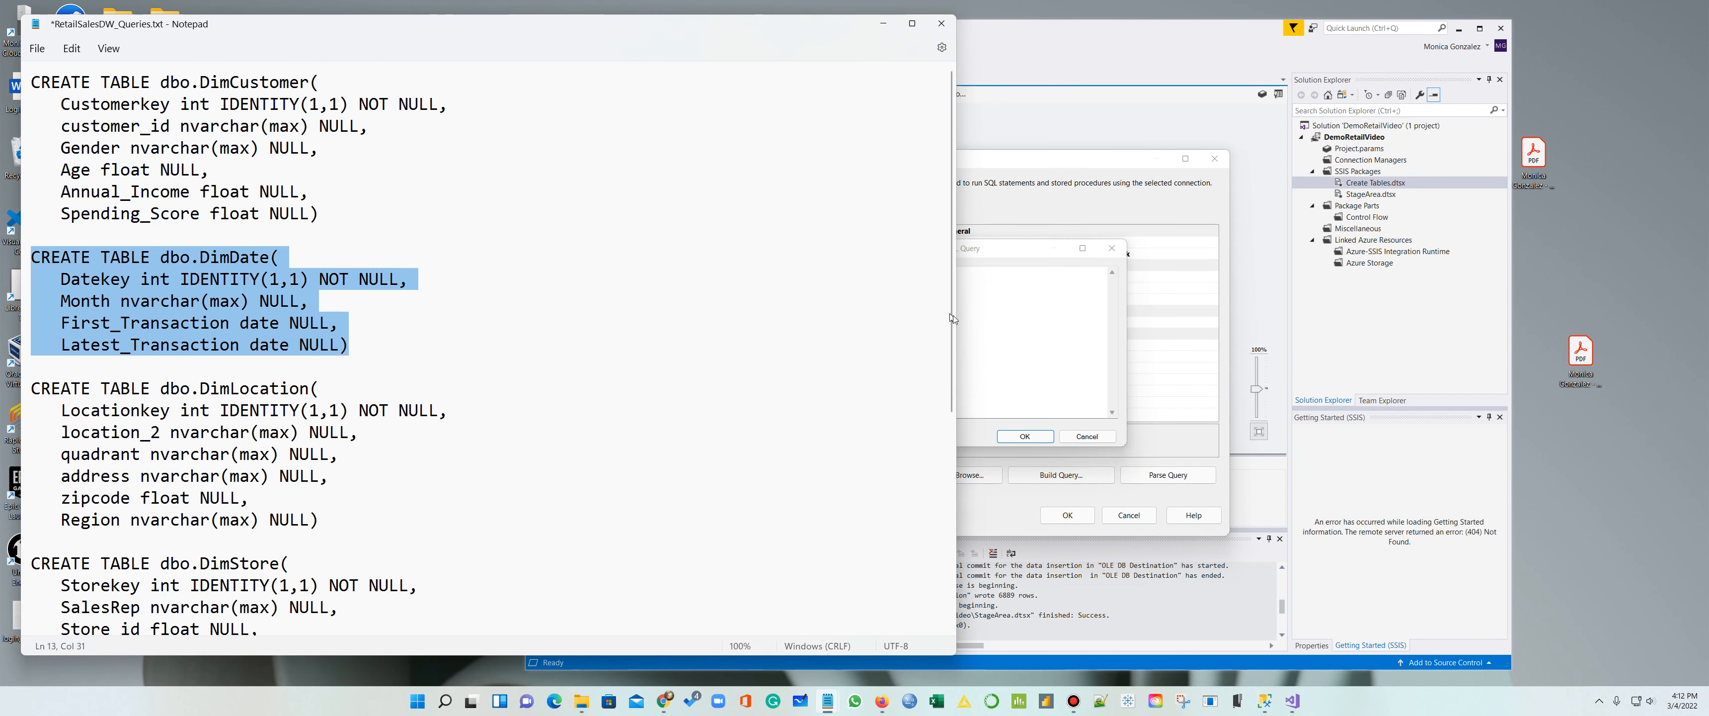
left_click(1102, 378)
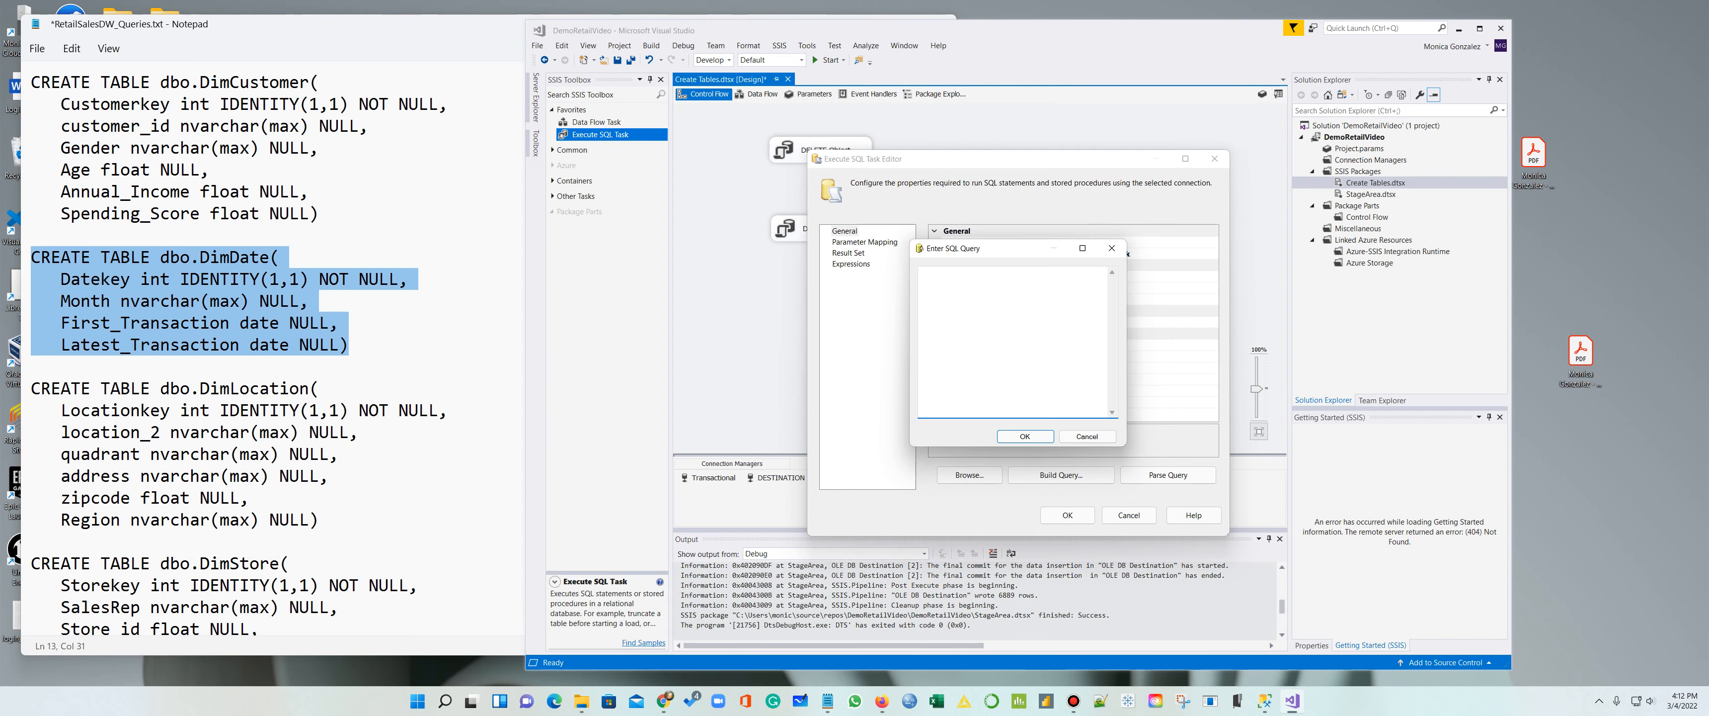
key("ctrl+v")
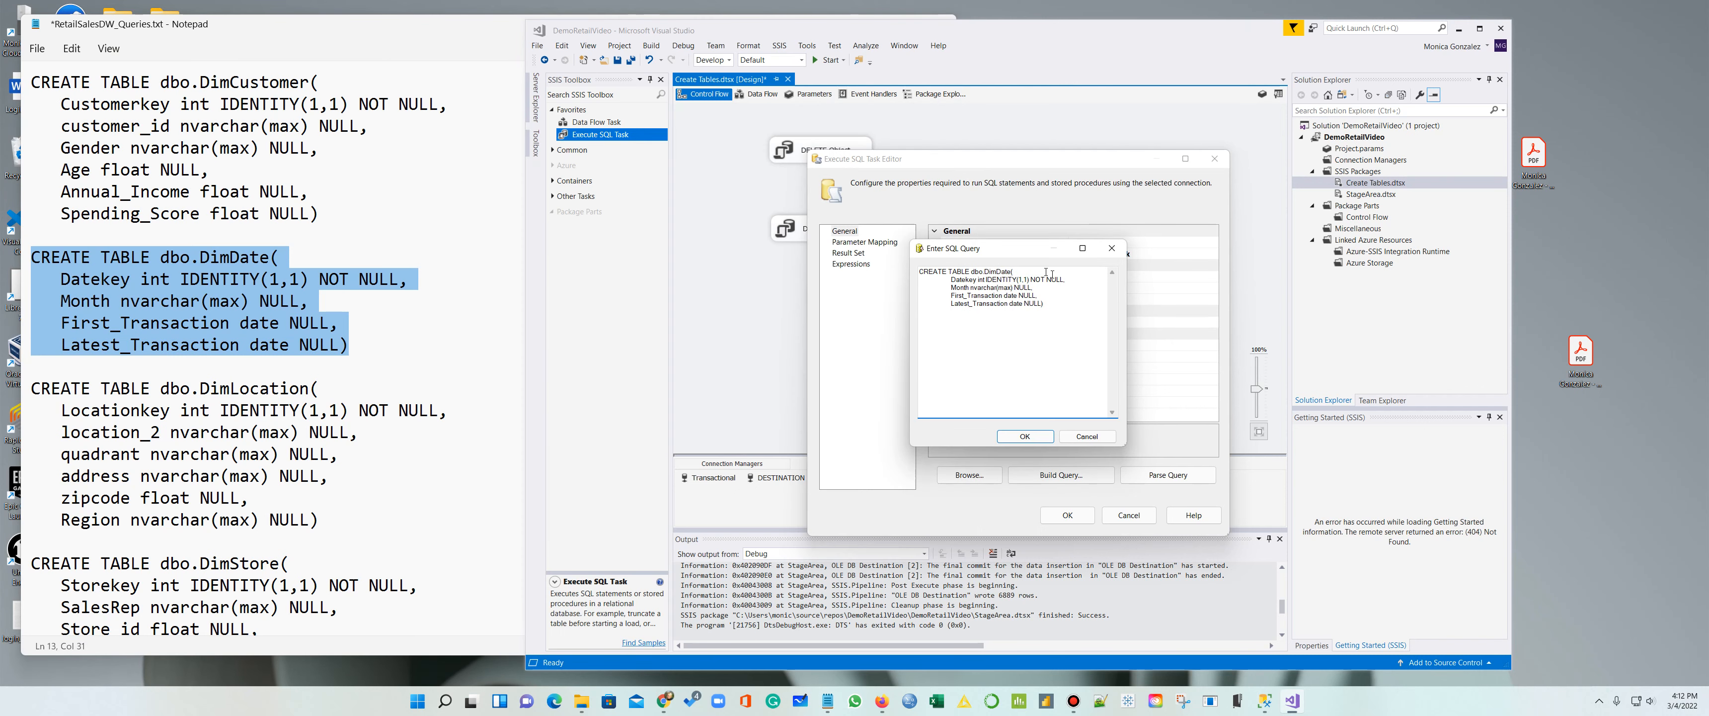
left_click(1025, 436)
left_click(1068, 514)
left_click(820, 233)
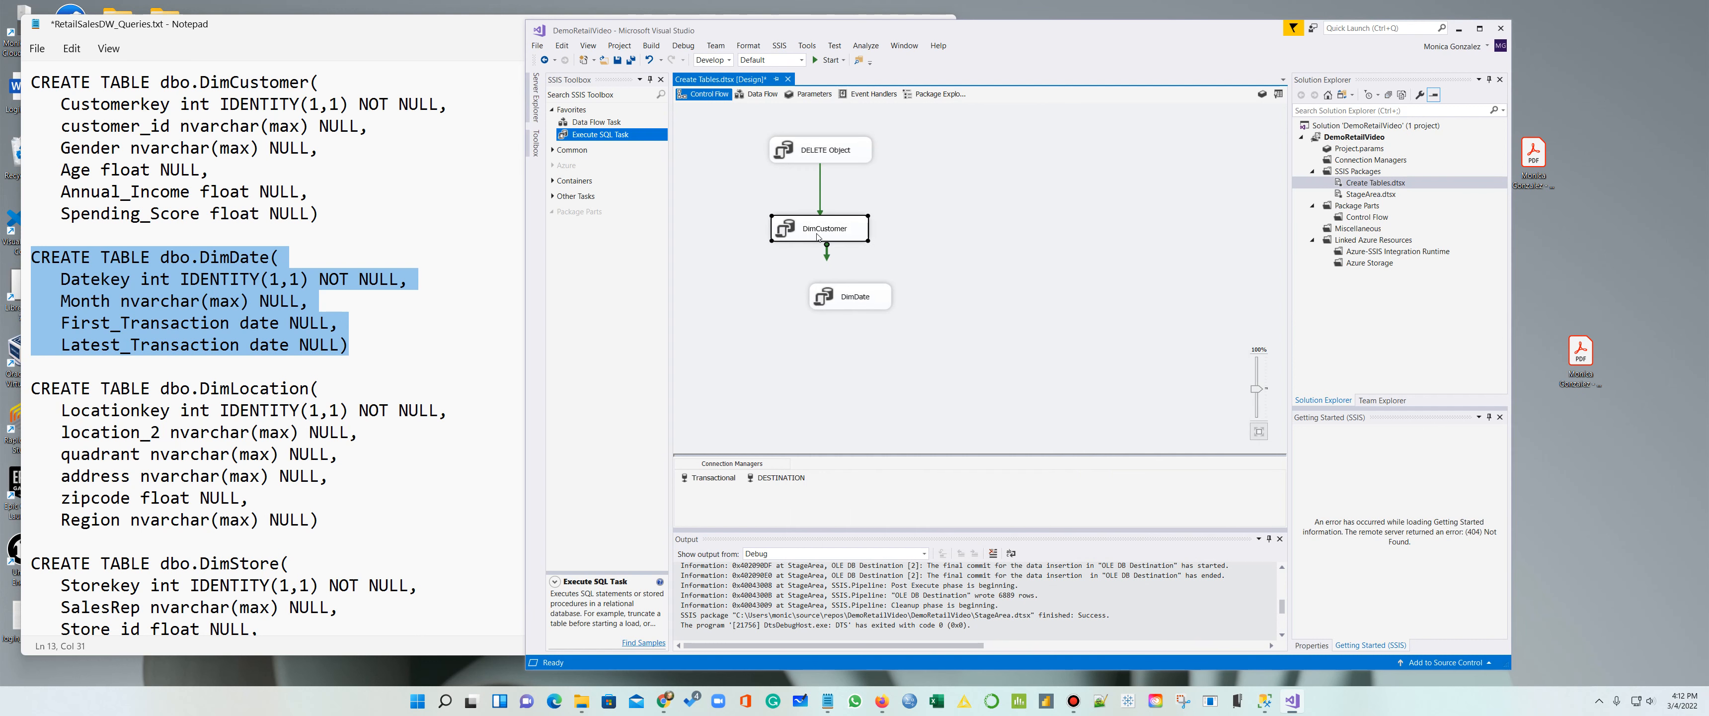
left_click_drag(827, 246, 839, 297)
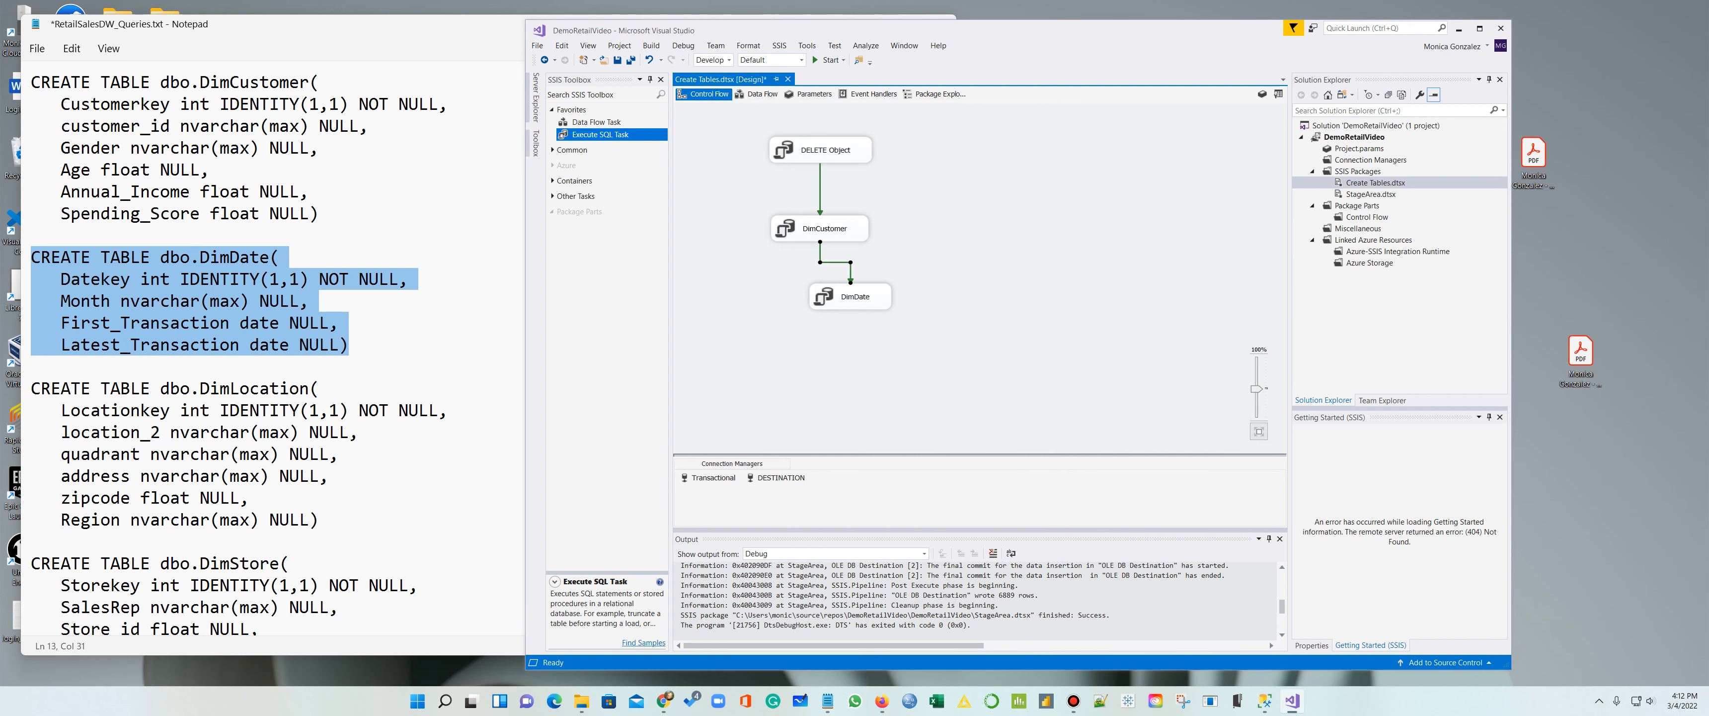
Step: Copy the CREATE TABLE dbo.DimLocation query in Notepad, and add an Execute SQL Task named DimLocation below DimDate in Visual Studio
left_click_drag(337, 522, 30, 388)
key("ctrl+c")
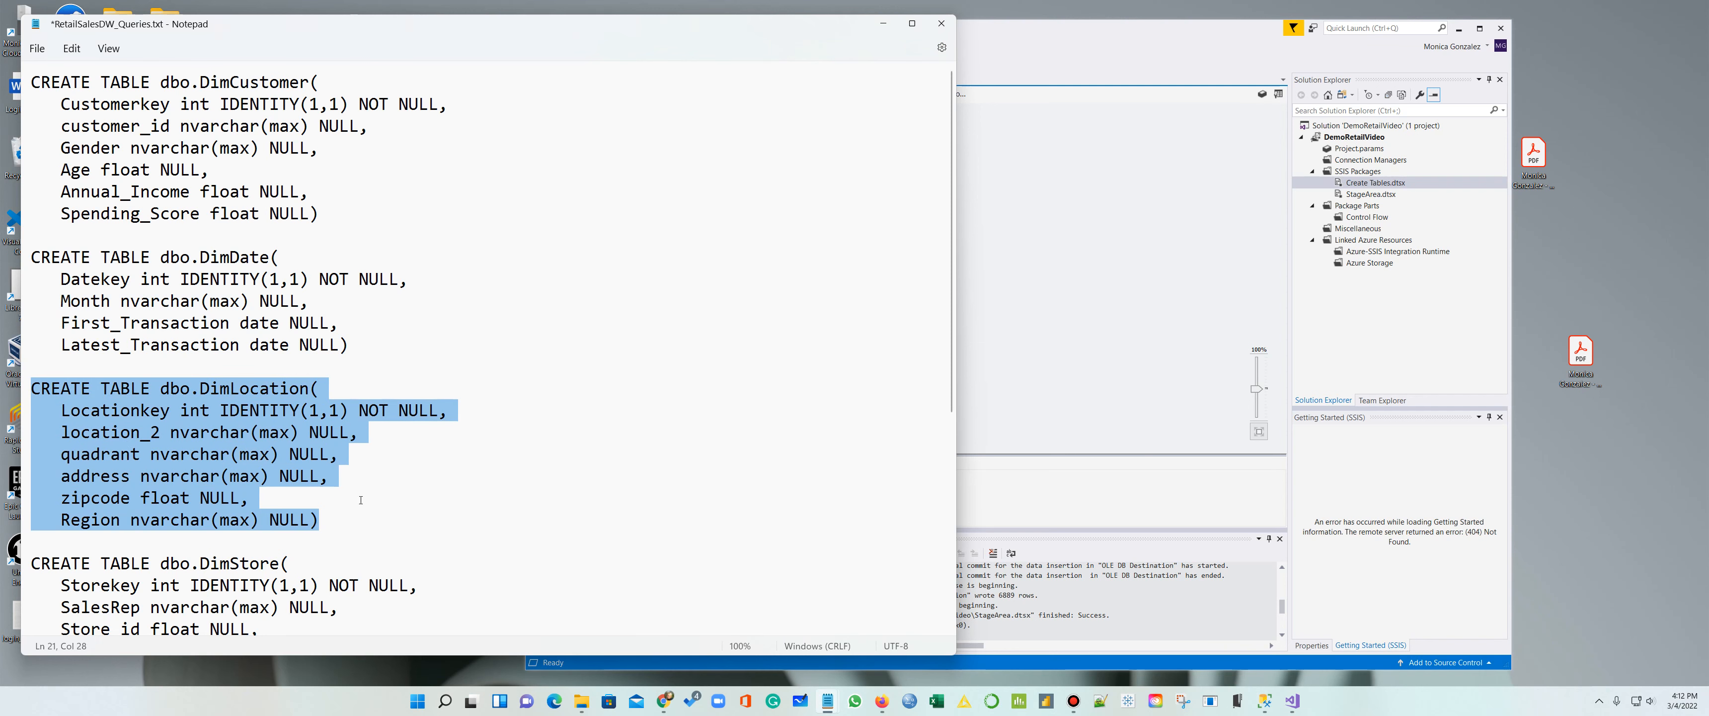
left_click(1113, 336)
left_click_drag(603, 139, 863, 372)
left_click(887, 378)
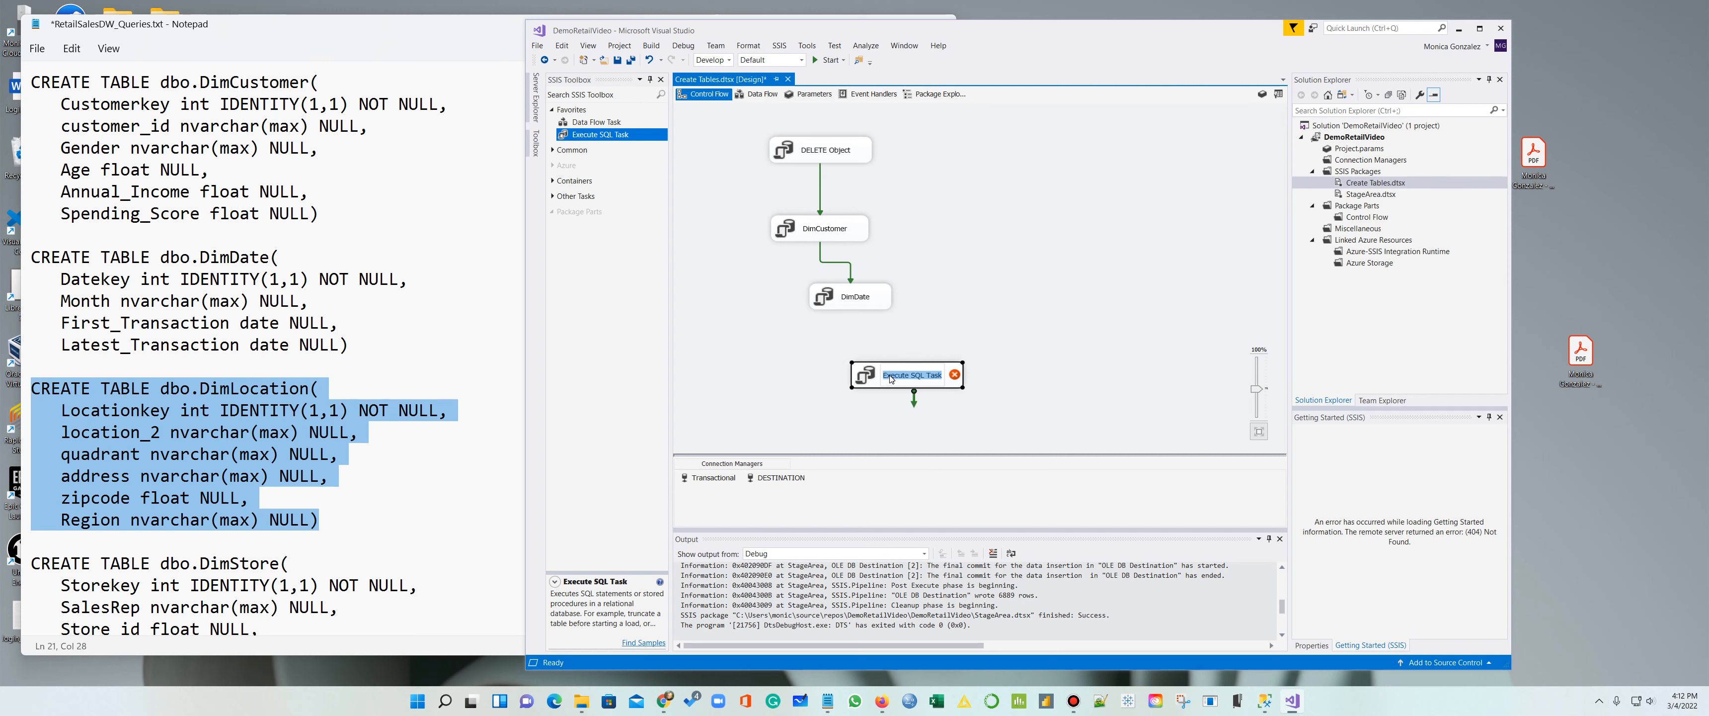
type("Dim")
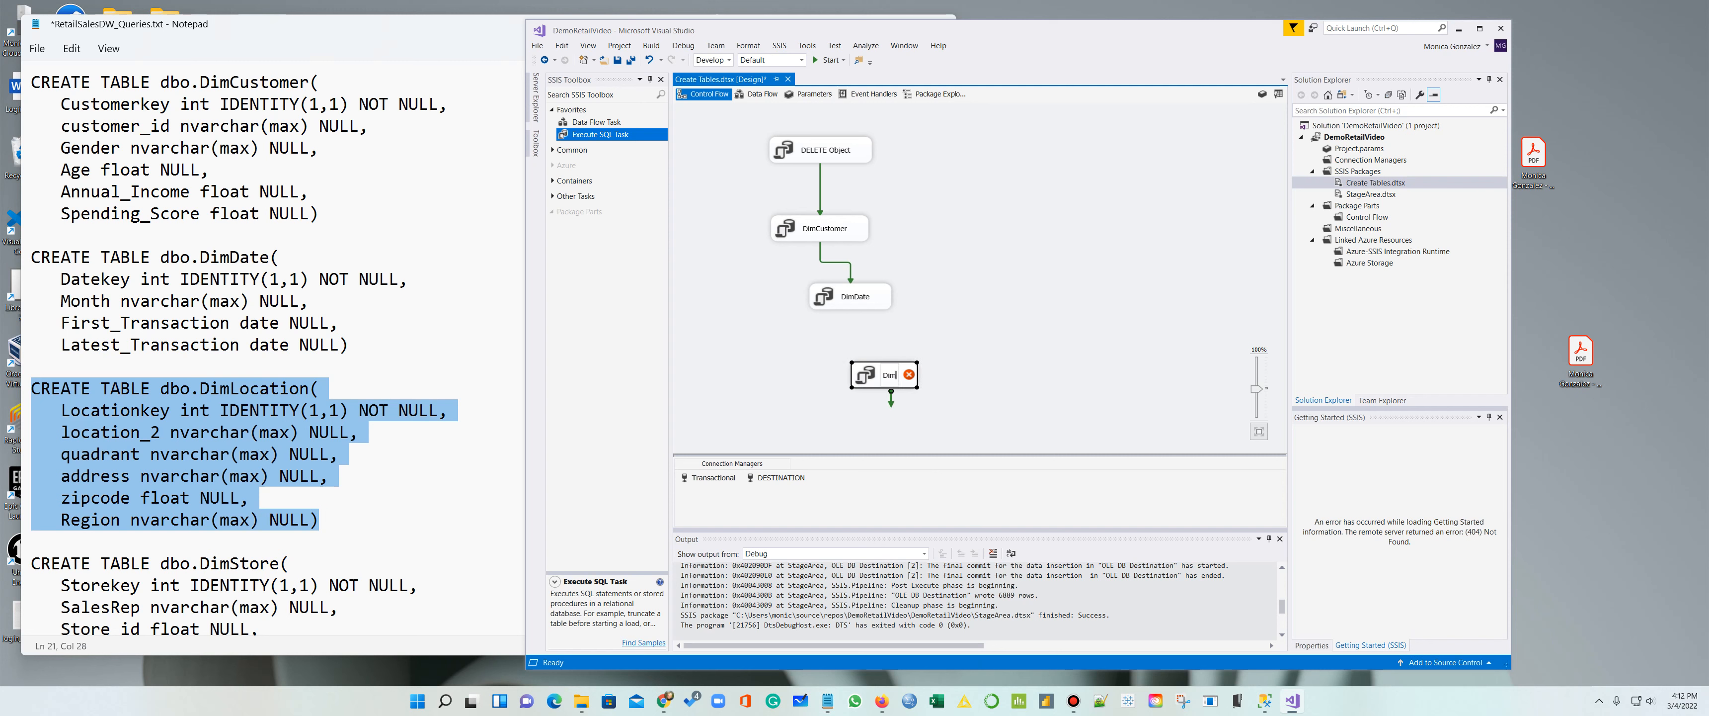
type("Location")
Step: Open the DimLocation task for editing and set its connection to Transactional
double_click(929, 382)
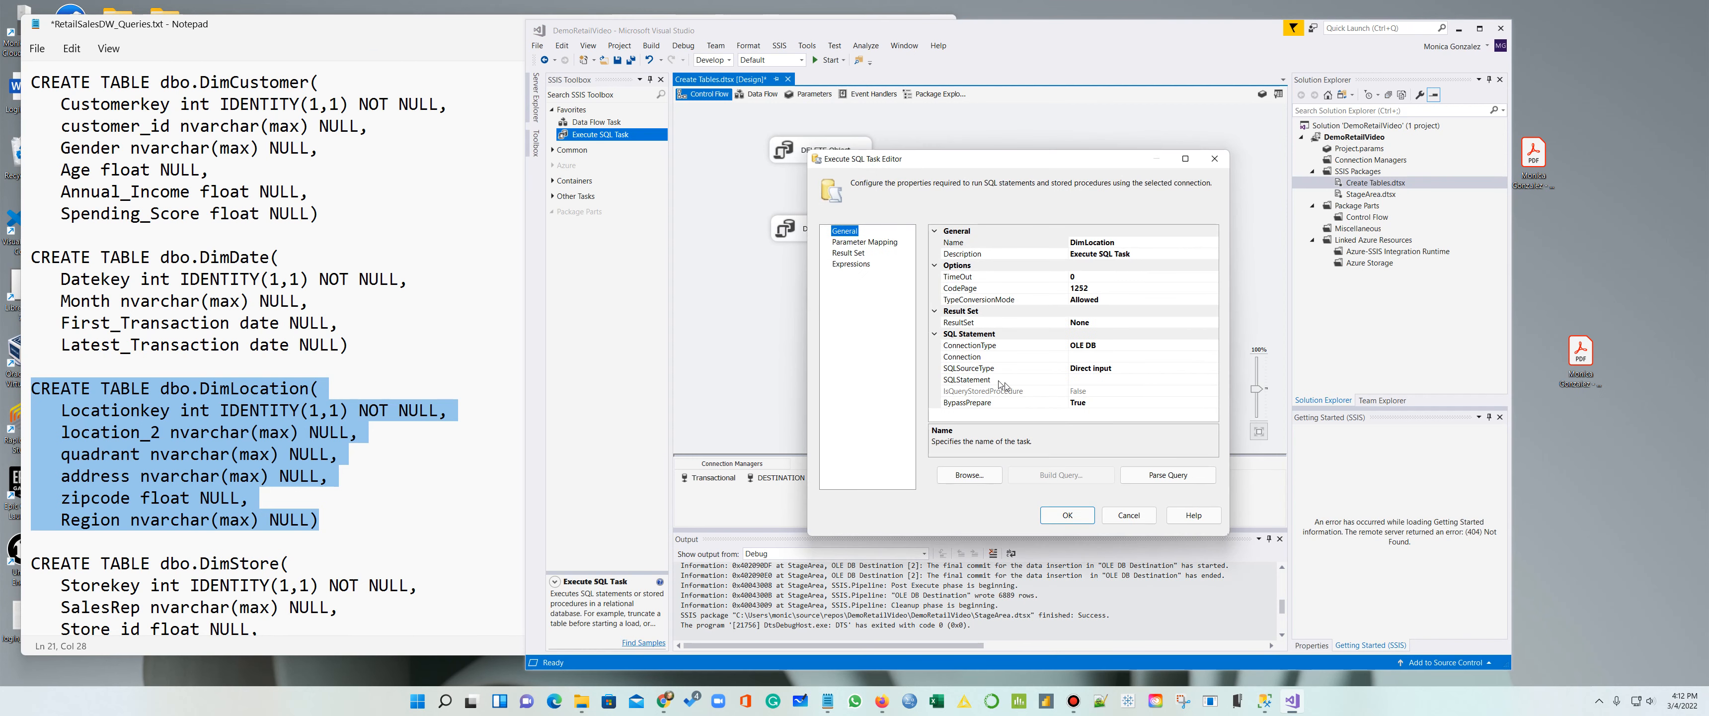
left_click(1143, 359)
left_click(1213, 358)
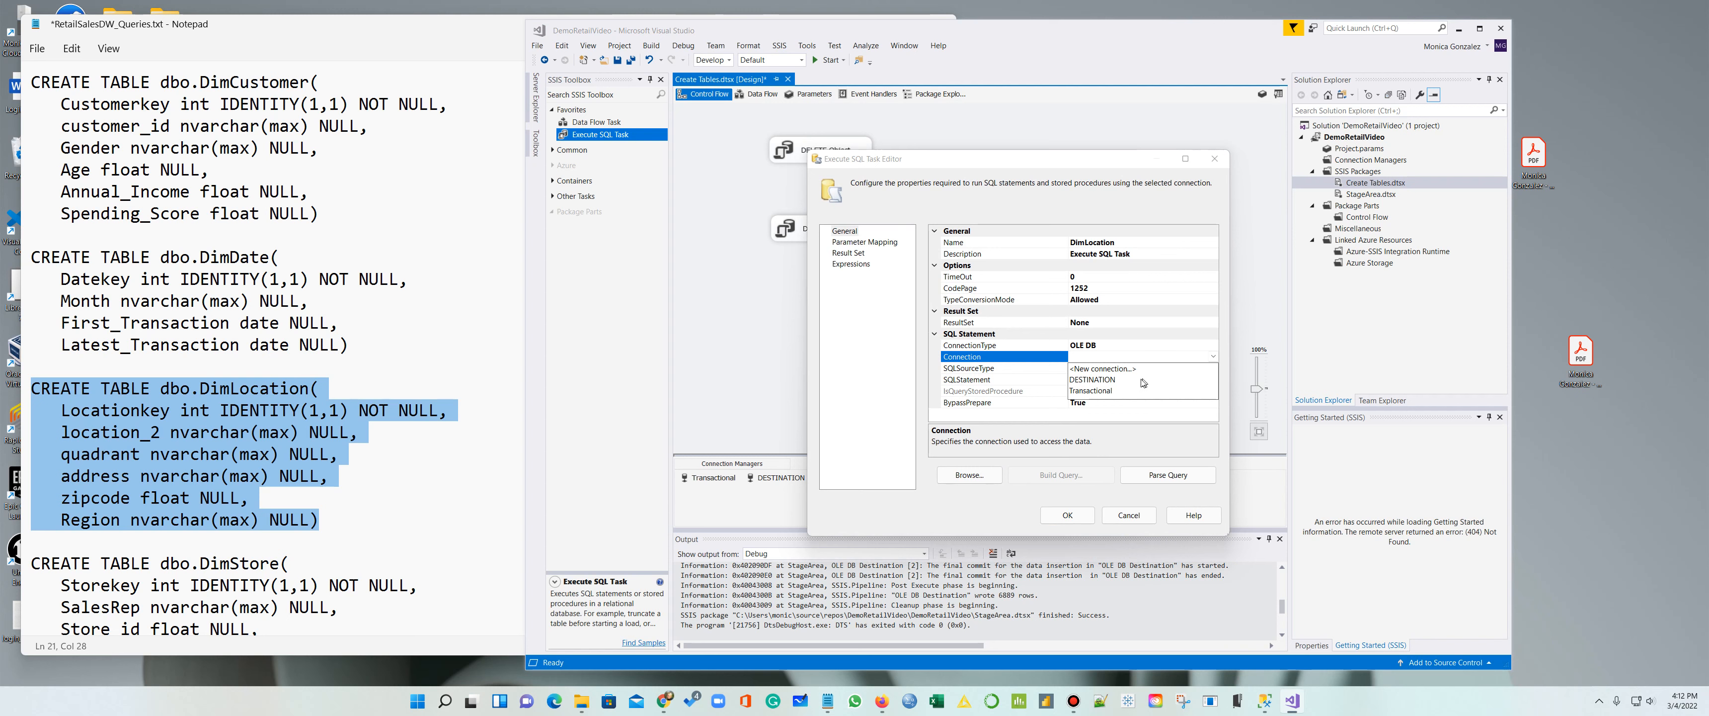
left_click(1105, 390)
Step: Paste the copied CREATE TABLE dbo.DimLocation query as the task's SQL statement and accept the task settings
left_click(1108, 381)
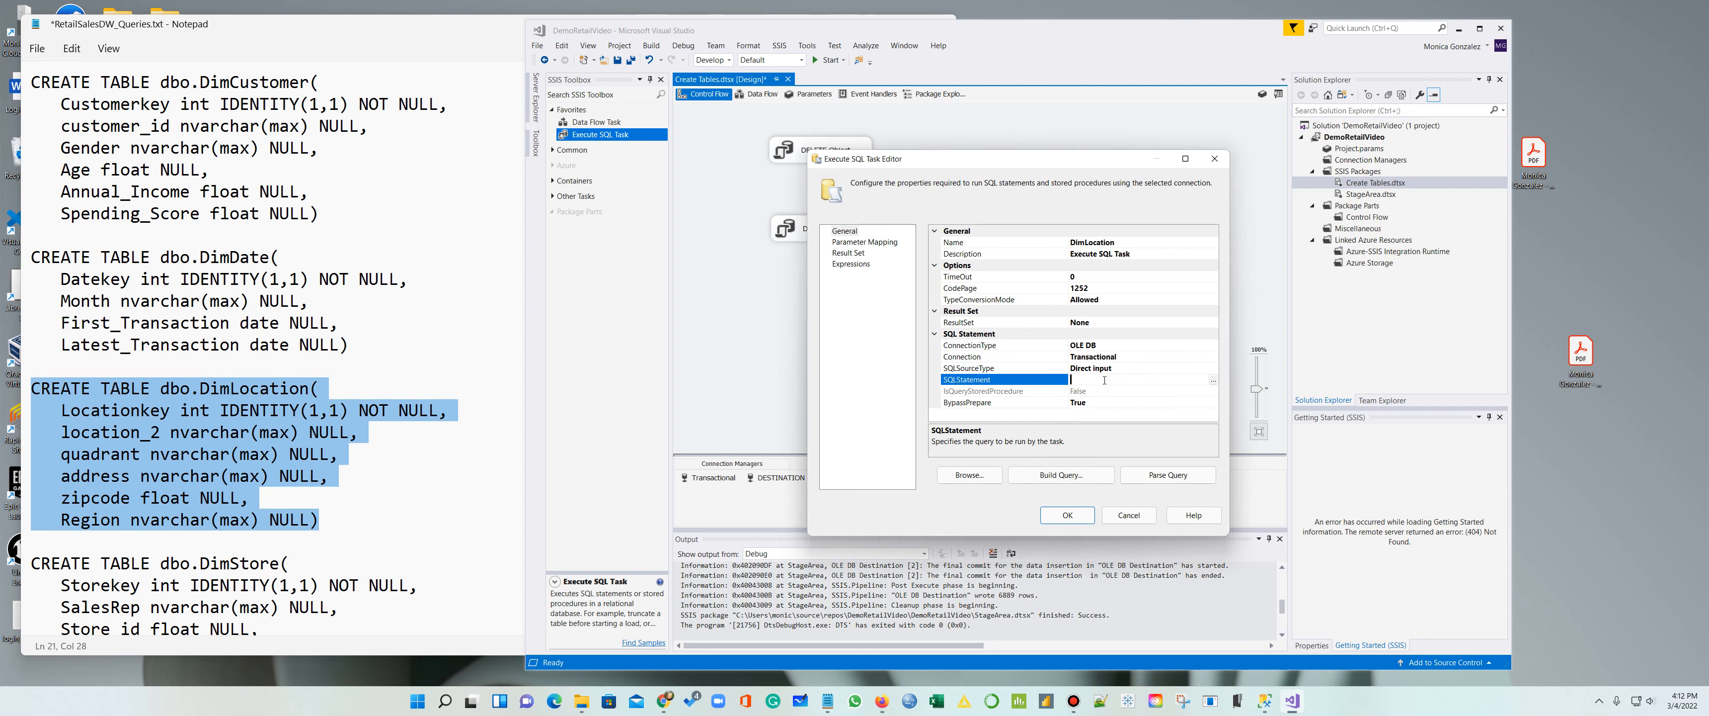
left_click(1213, 380)
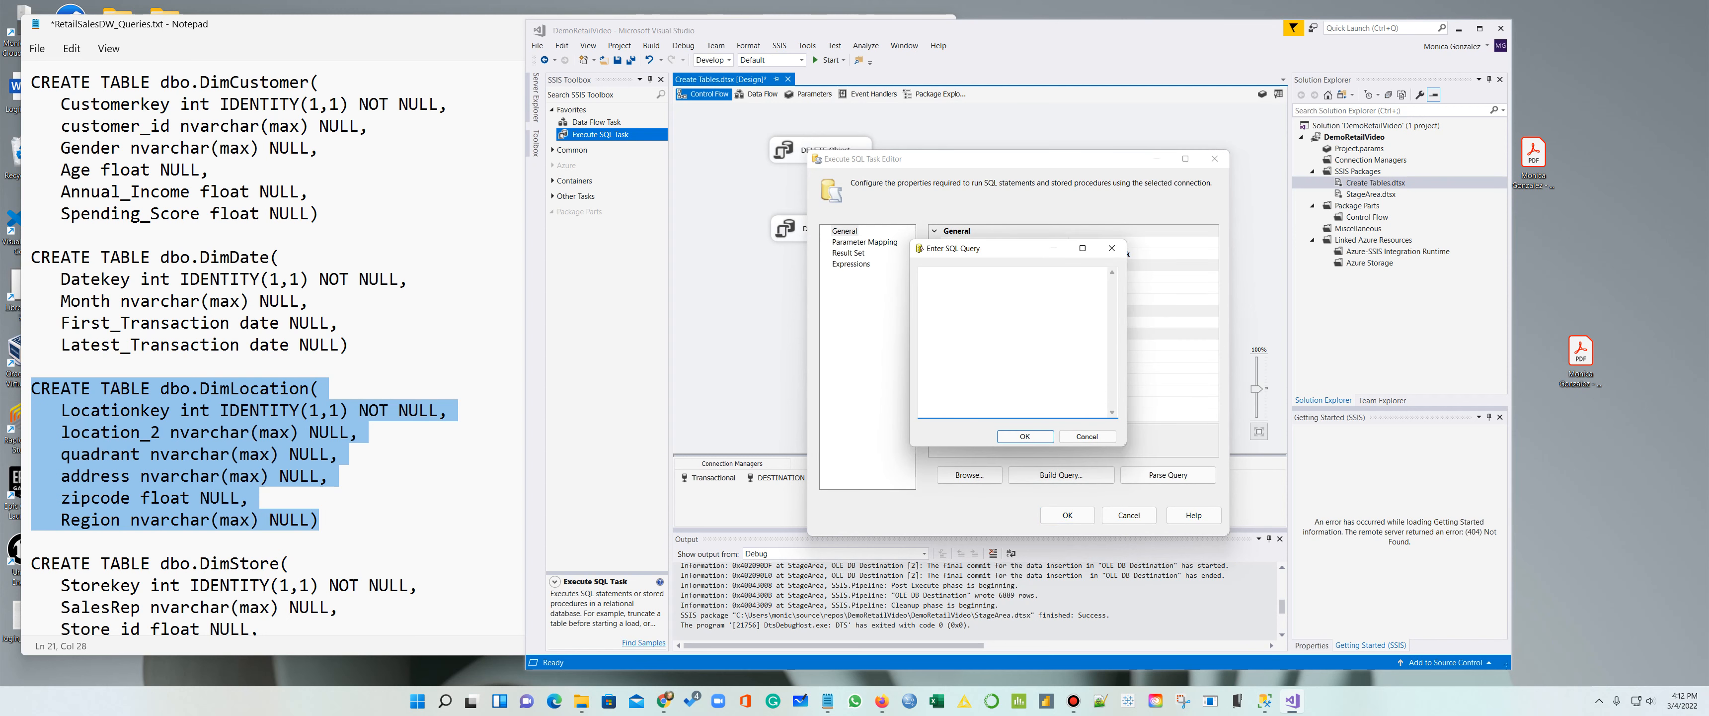
key("ctrl+v")
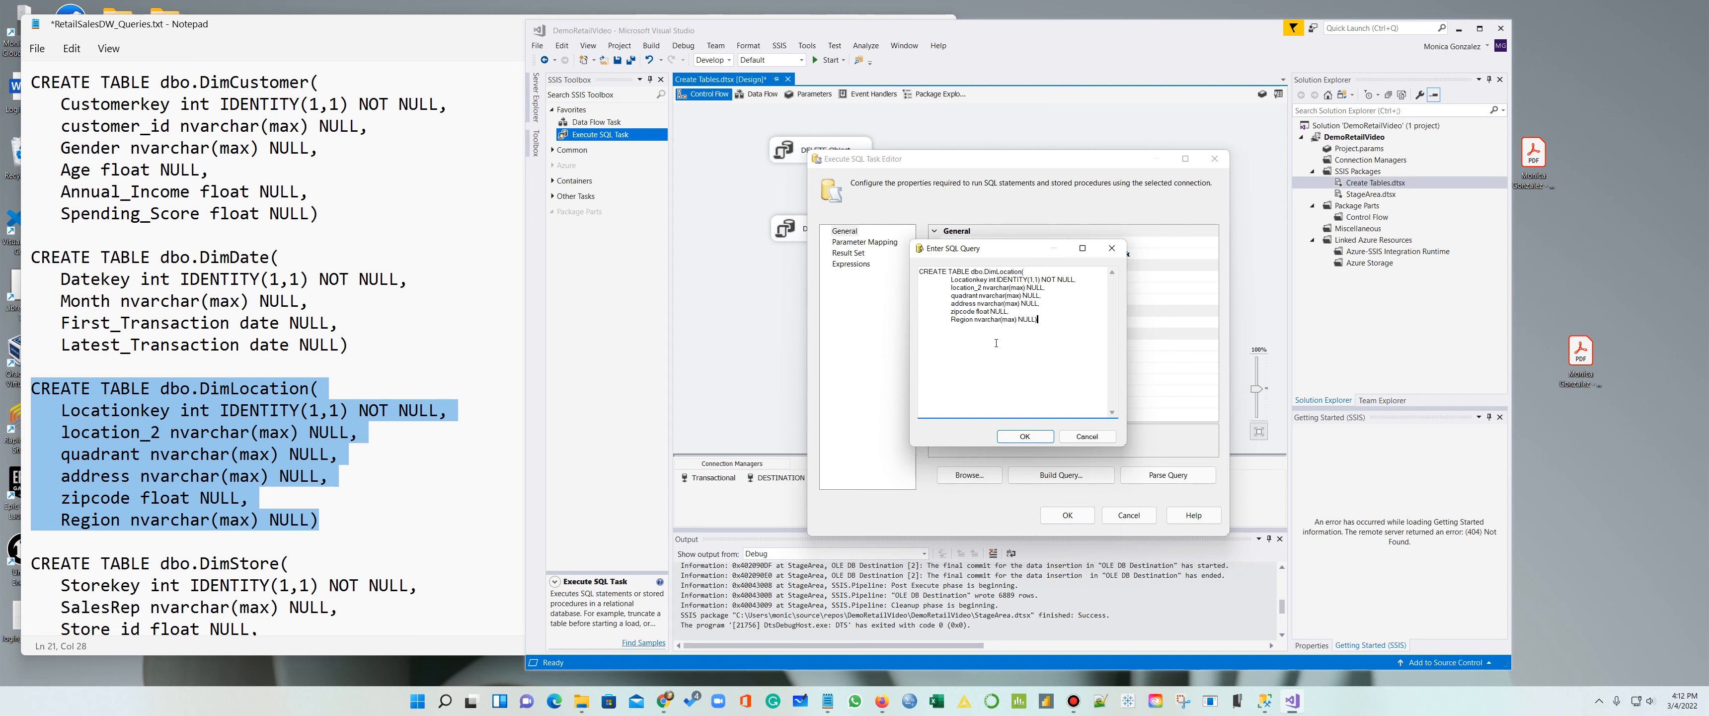
left_click(1026, 437)
left_click(1067, 515)
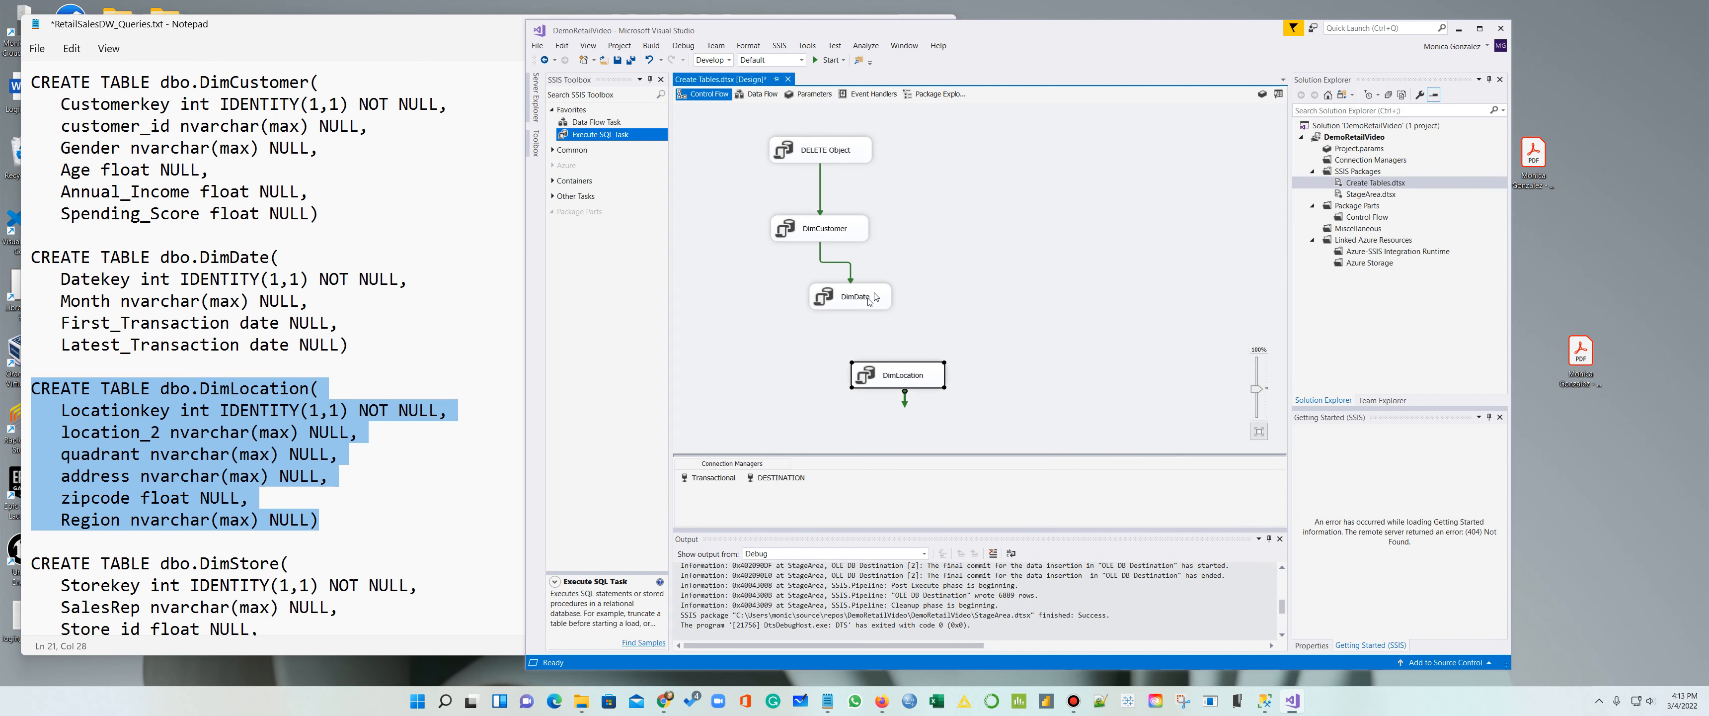
Step: Link DimDate to DimLocation with a precedence constraint and move the DimLocation task beneath DimDate
left_click(867, 304)
left_click_drag(858, 322, 803, 378)
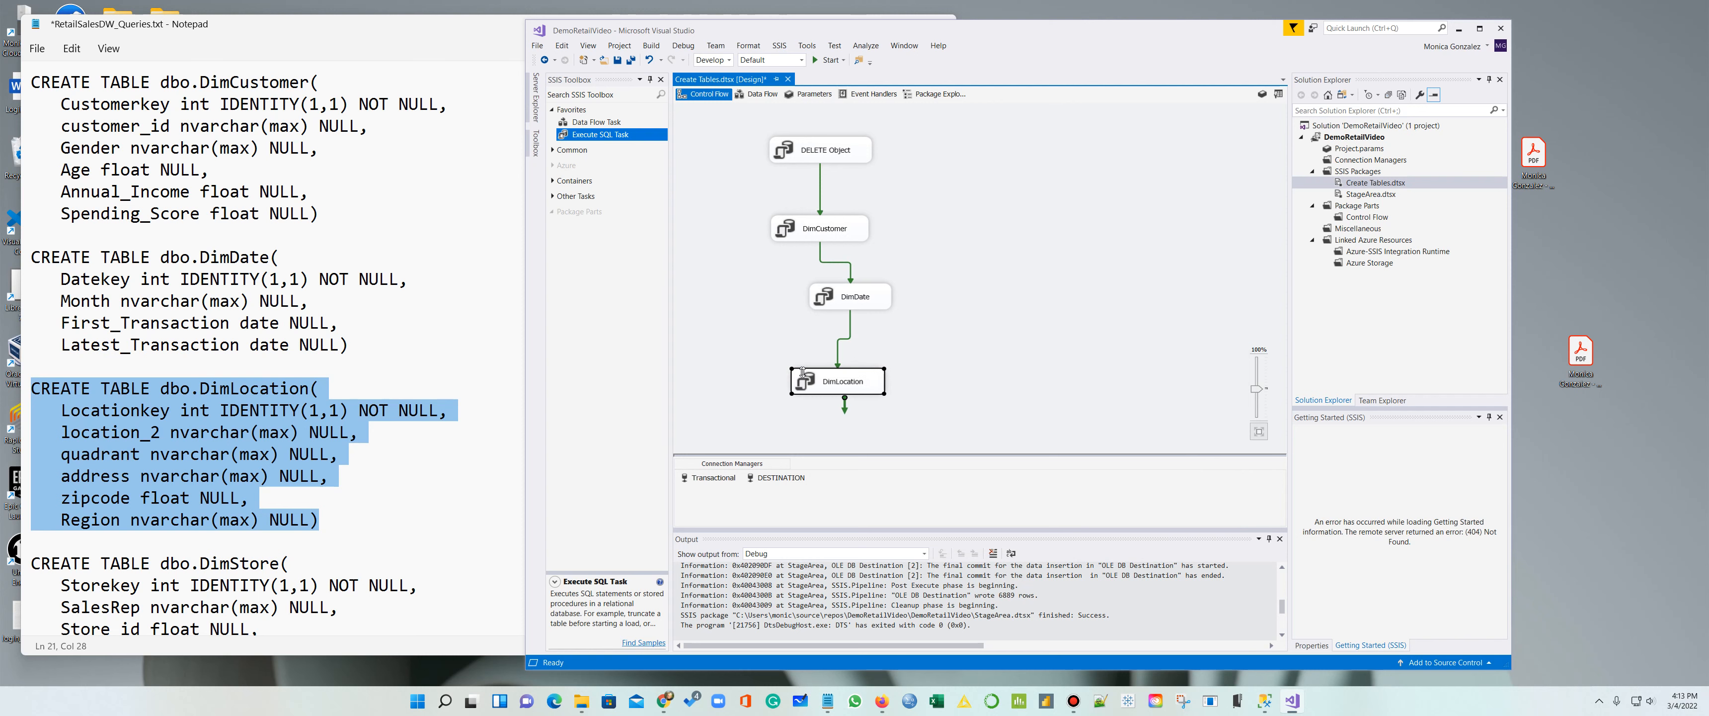
Step: Switch to Notepad and select the whole CREATE TABLE dbo.DimStore statement
scroll(425, 436, "down", 5)
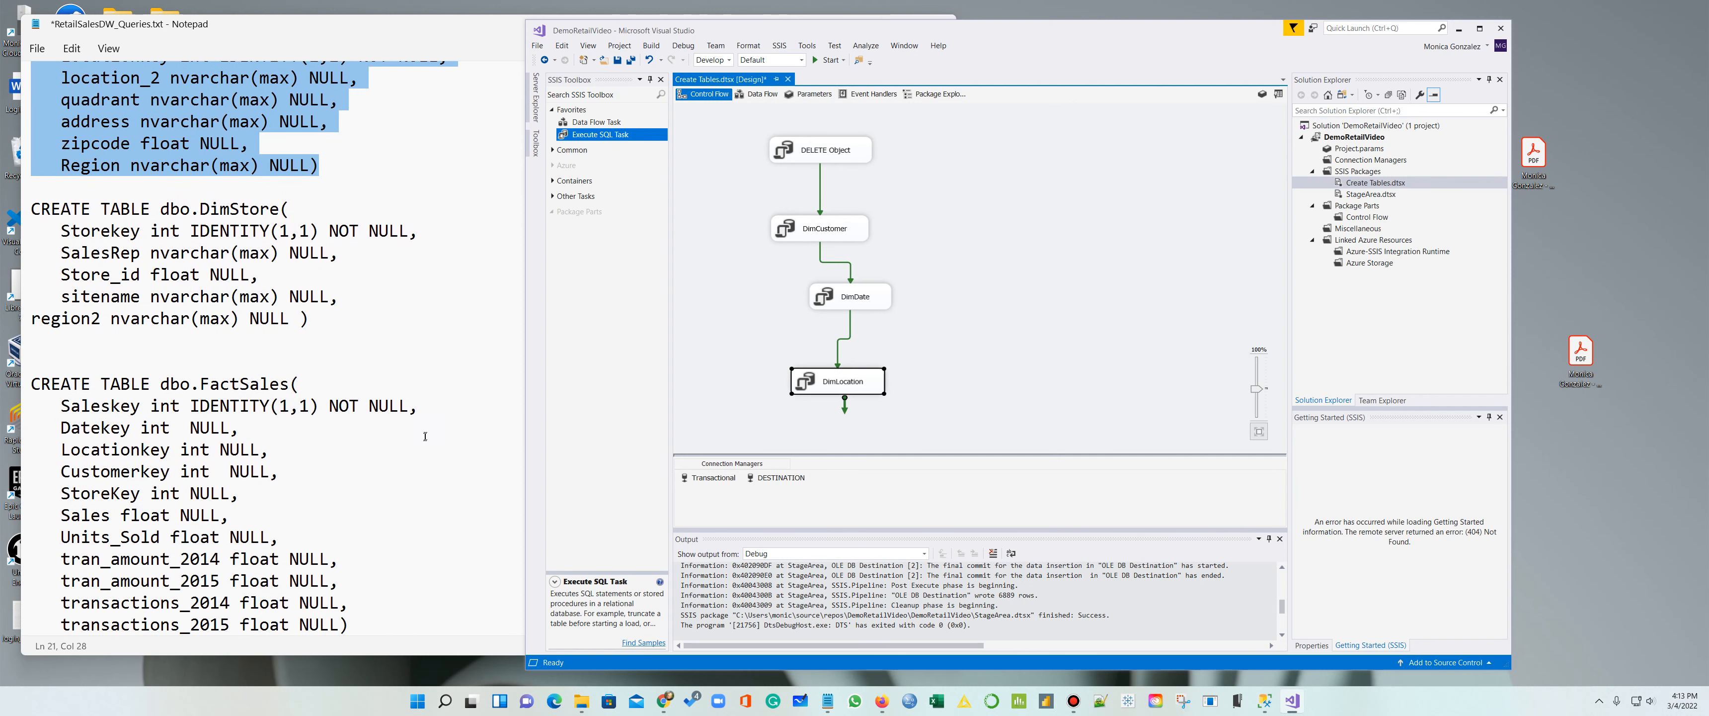
left_click(310, 328)
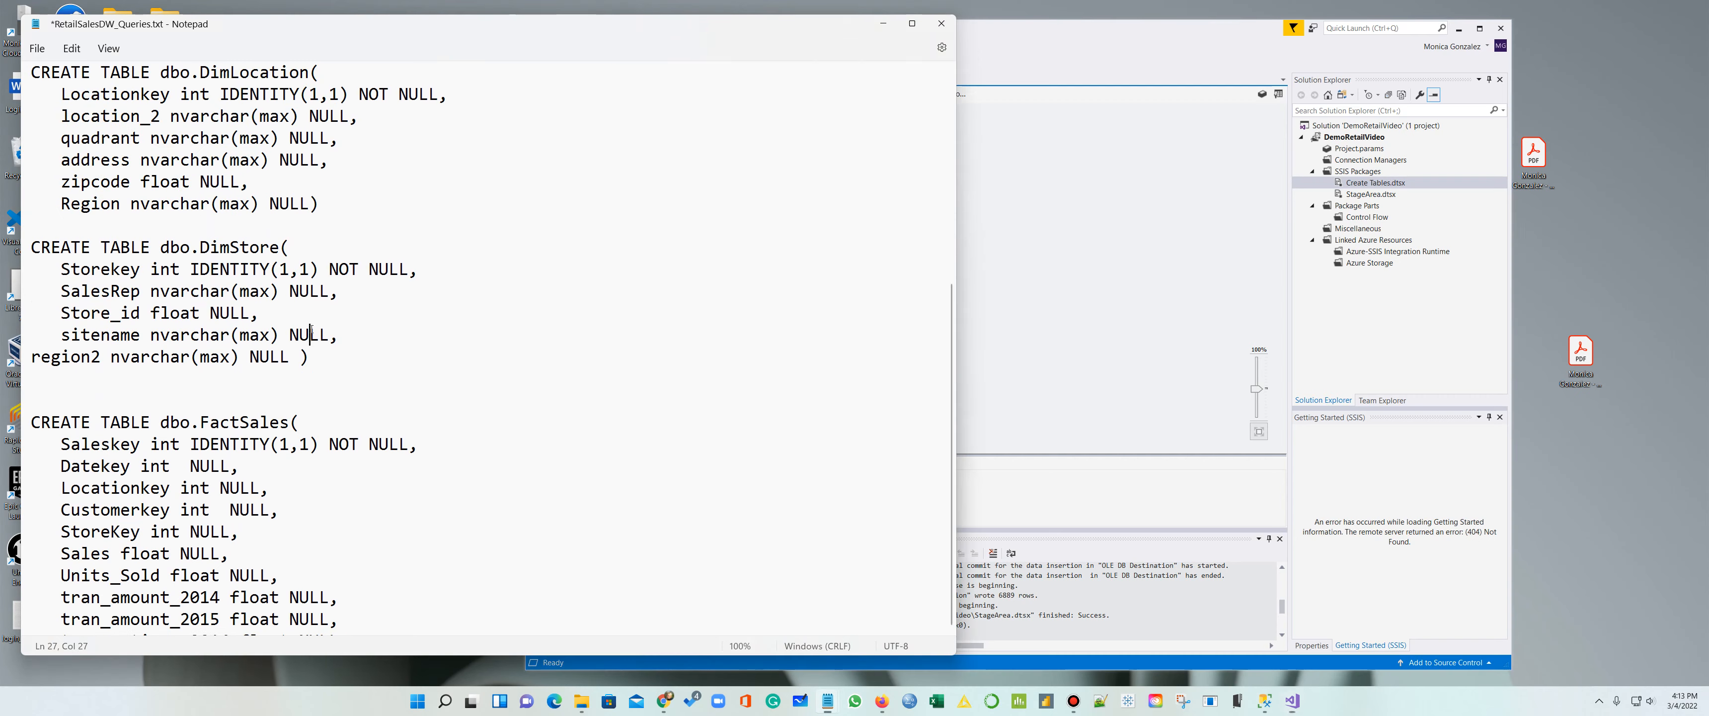
left_click_drag(310, 335, 70, 247)
left_click_drag(331, 358, 31, 247)
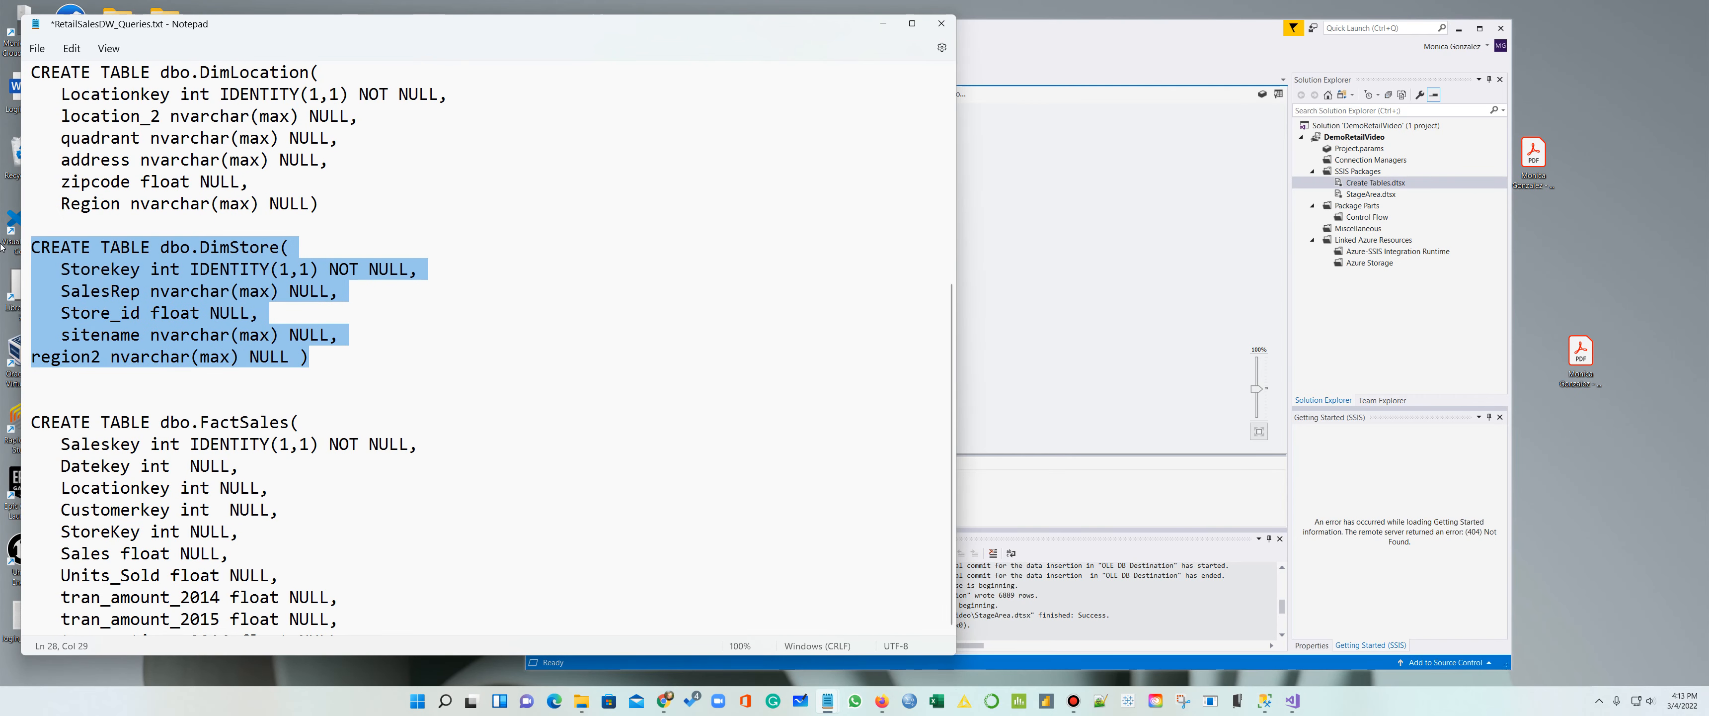
Step: Switch to Visual Studio, add an Execute SQL Task to the control flow and name it DimStore
left_click(957, 229)
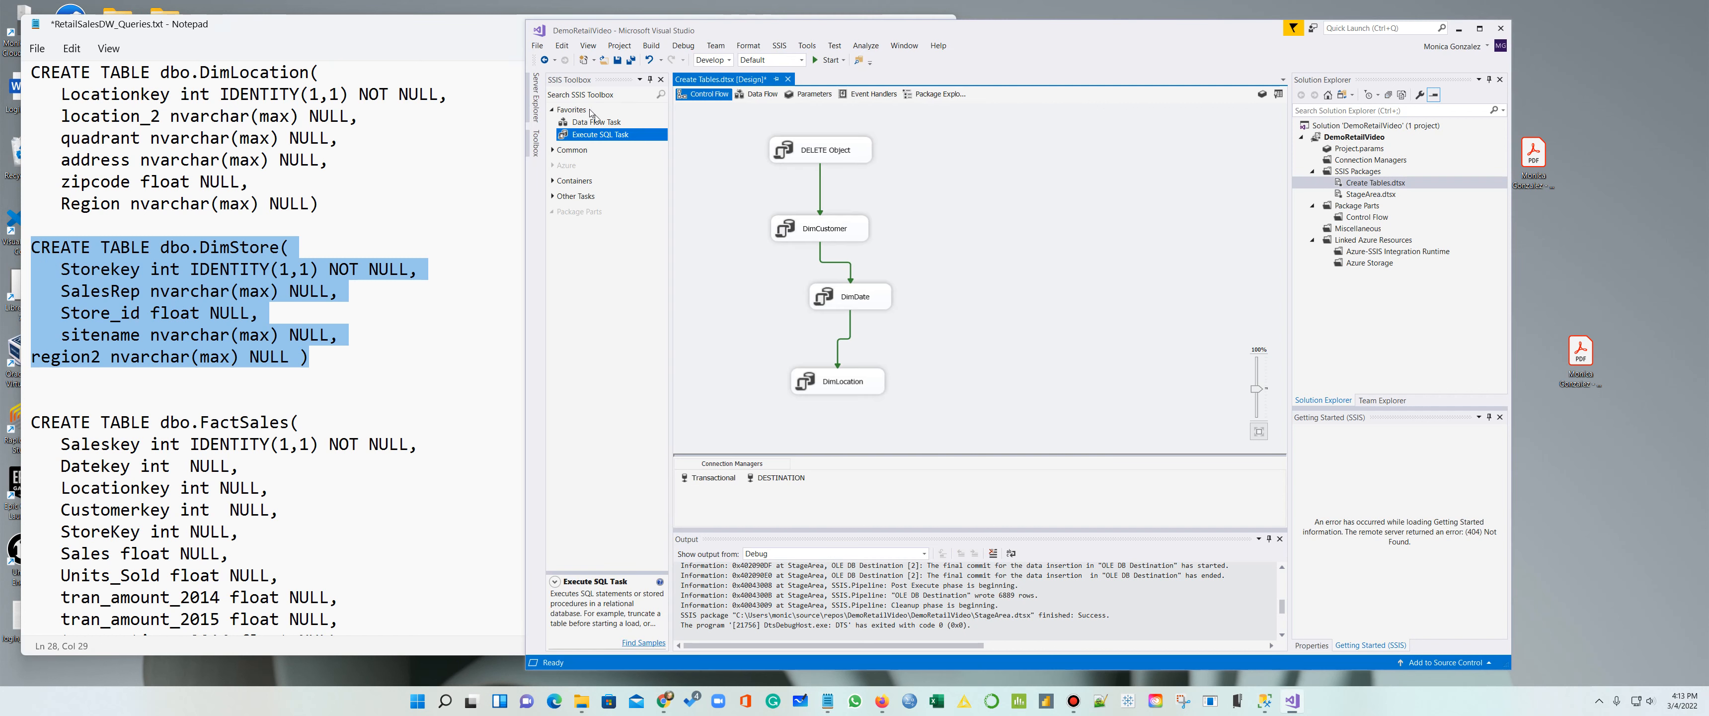
left_click_drag(585, 136, 965, 215)
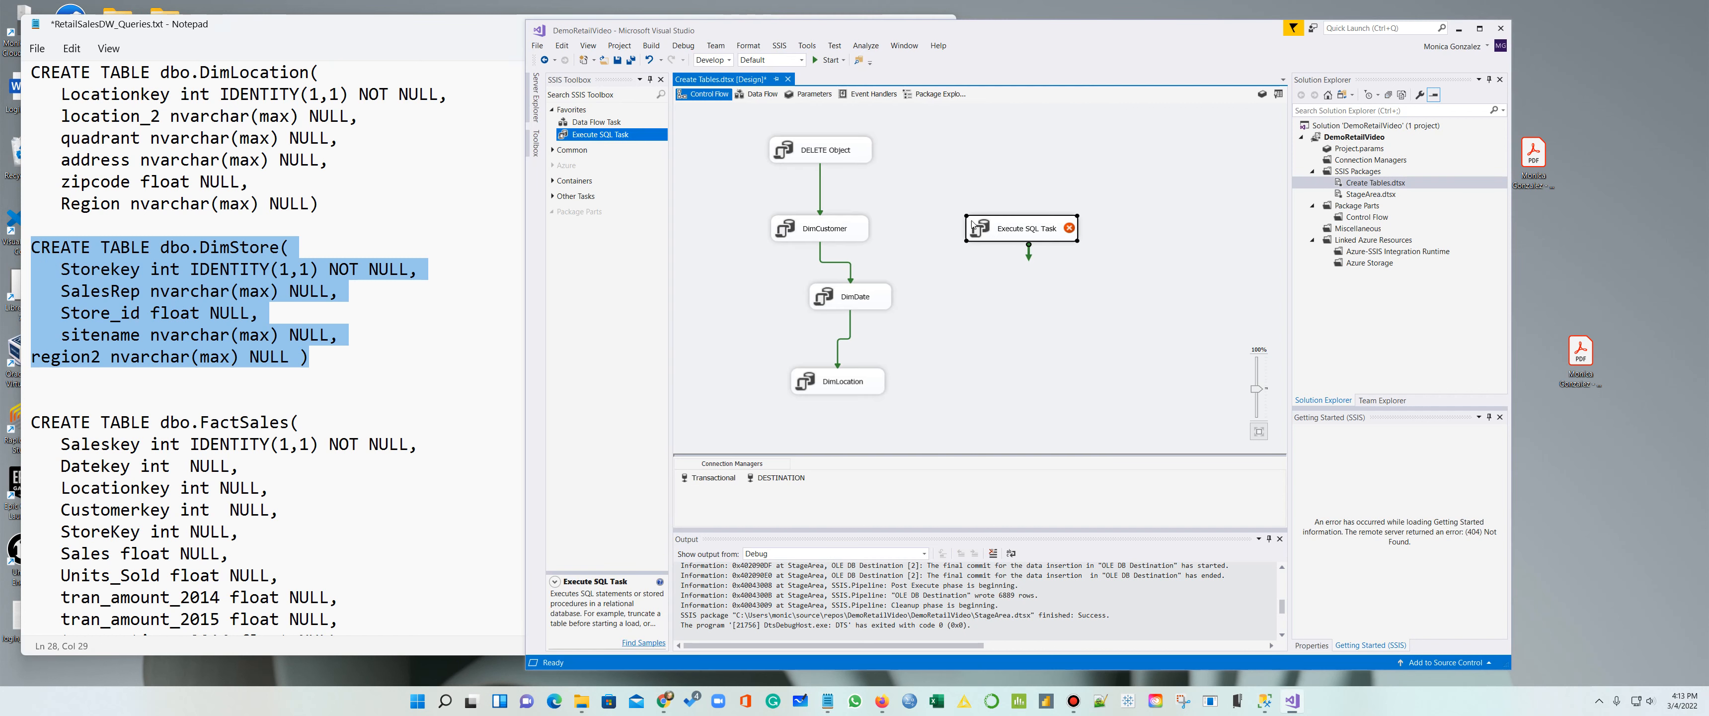
left_click(1006, 231)
type("DimS")
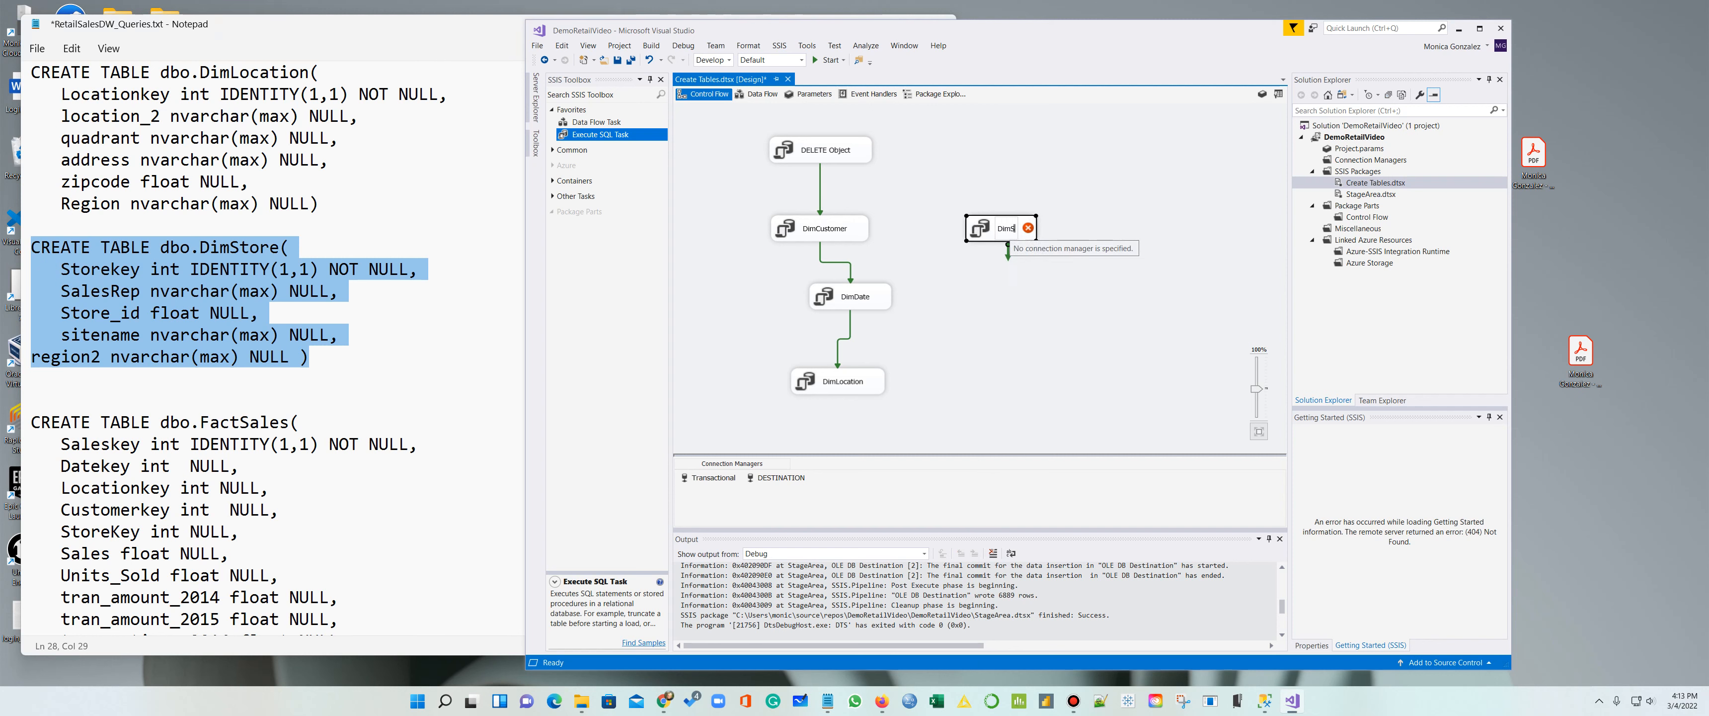
type("tore")
key("Return")
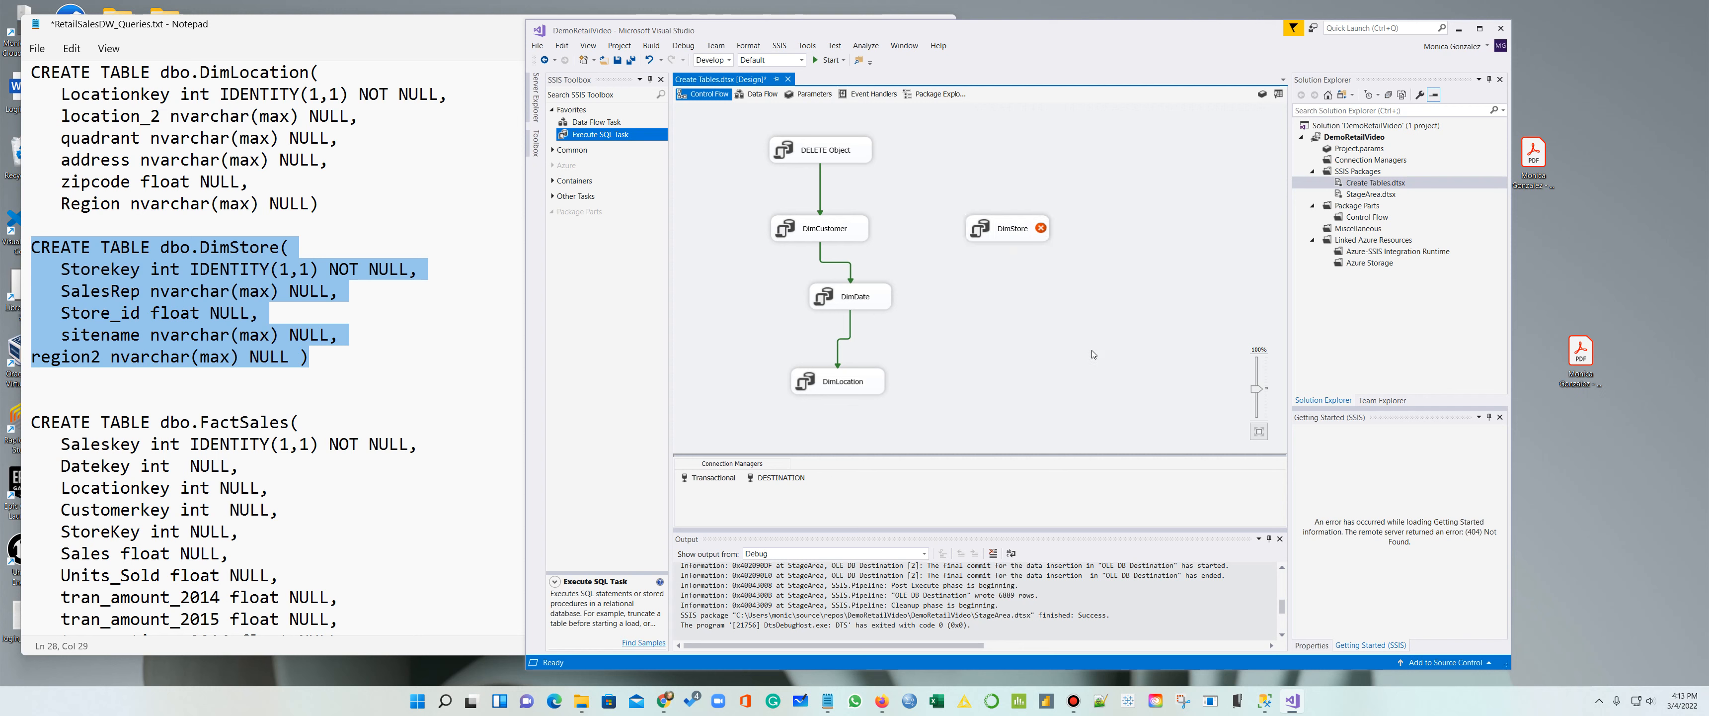
Step: Open the DimStore task for editing and set its connection to Transactional
right_click(1021, 236)
left_click(1051, 242)
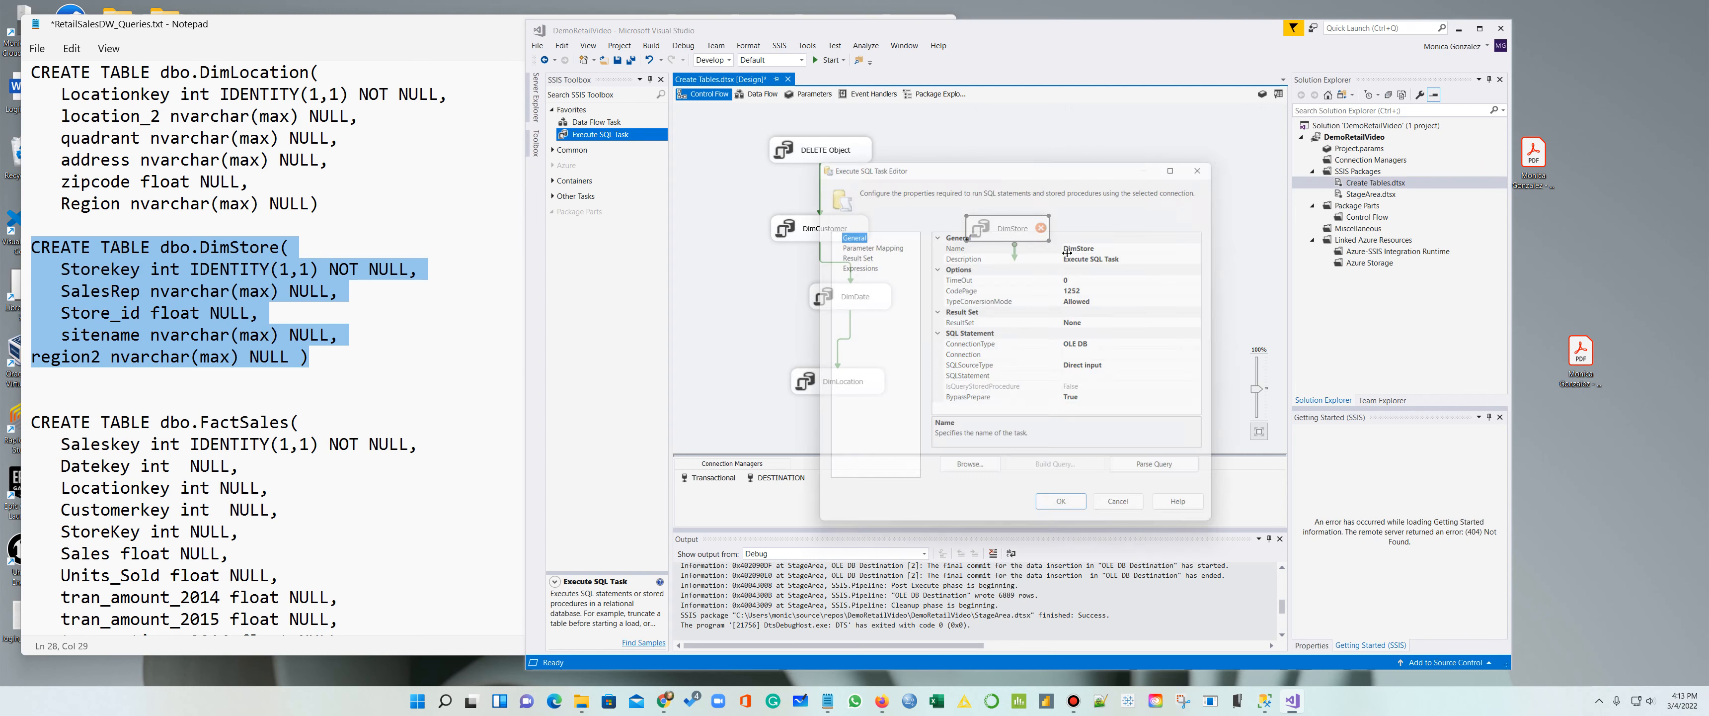
left_click(1142, 357)
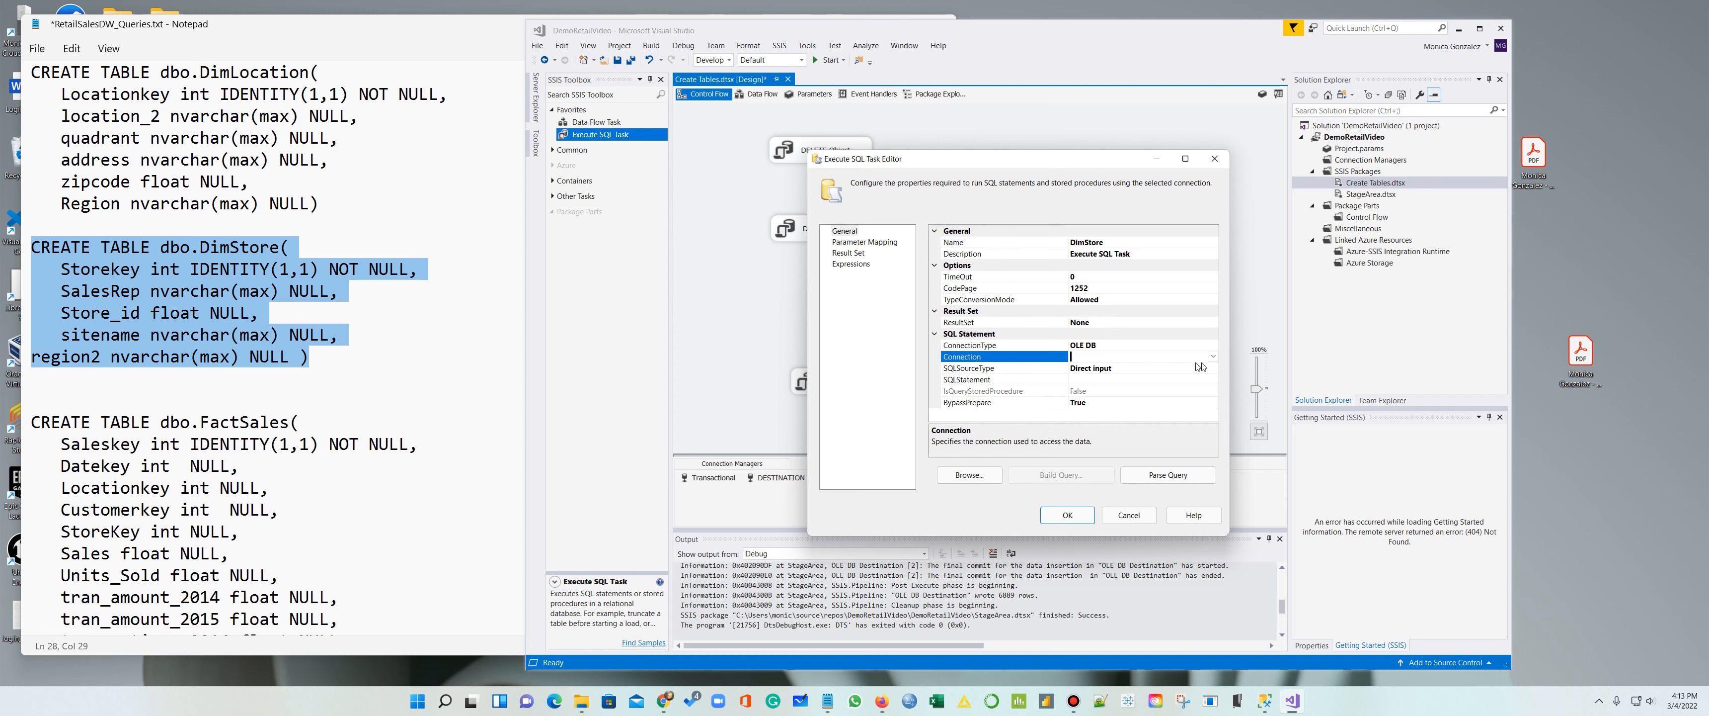
left_click(1213, 356)
left_click(1093, 391)
Step: Paste the copied CREATE TABLE dbo.DimStore query as the task's SQL statement and accept the task settings
left_click(1104, 380)
left_click(1214, 380)
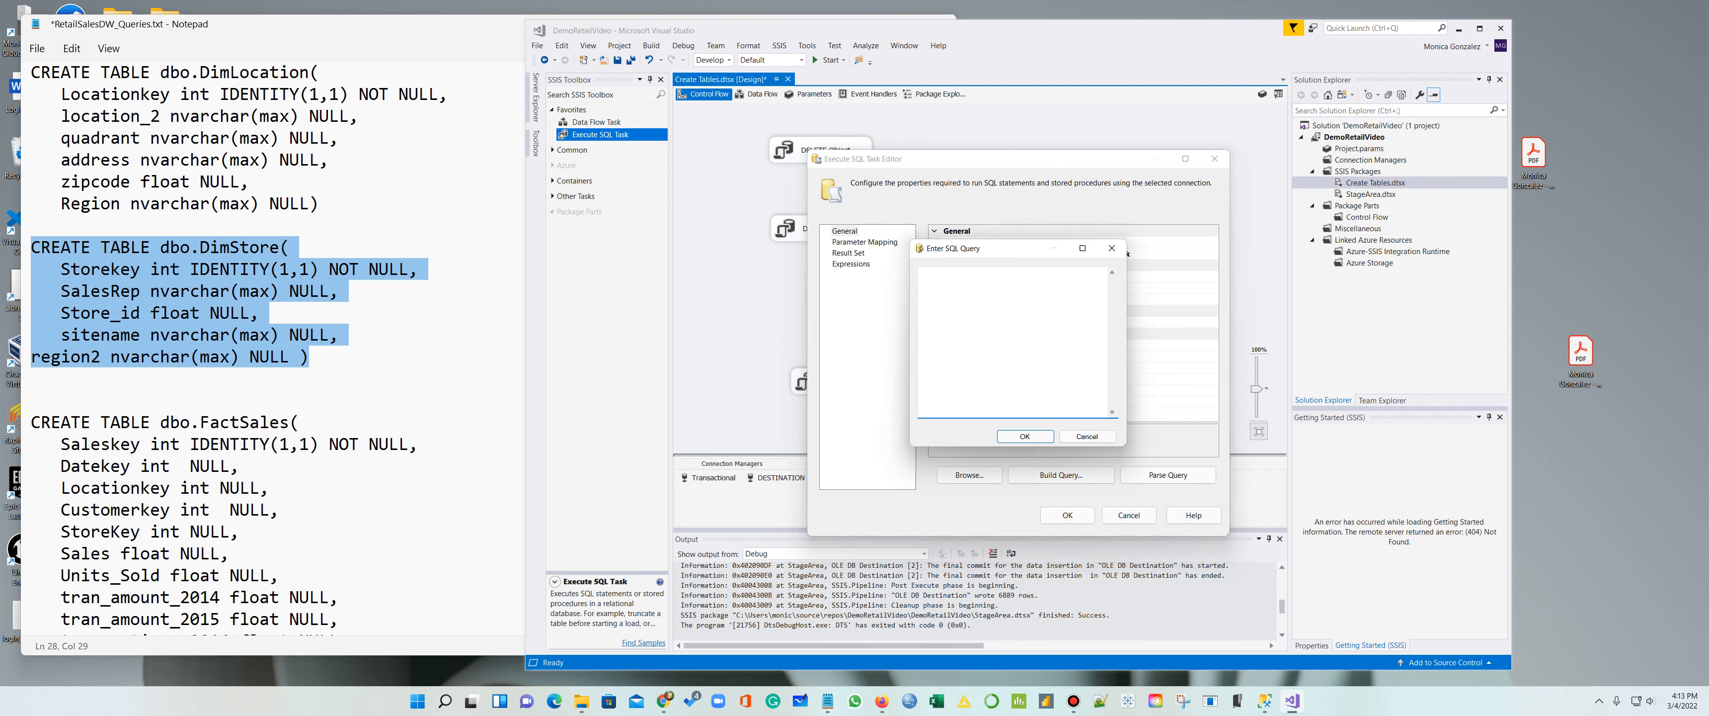
type("CREATE TABLE dbo.DimStore( \tStorekey int IDENTITY(1,1) NOT NULL, \tSalesRep nvarchar(max) NULL, \tStore_id float NULL, \tsitename nvarchar(max) NULL, region2 nvarchar(max) NULL )")
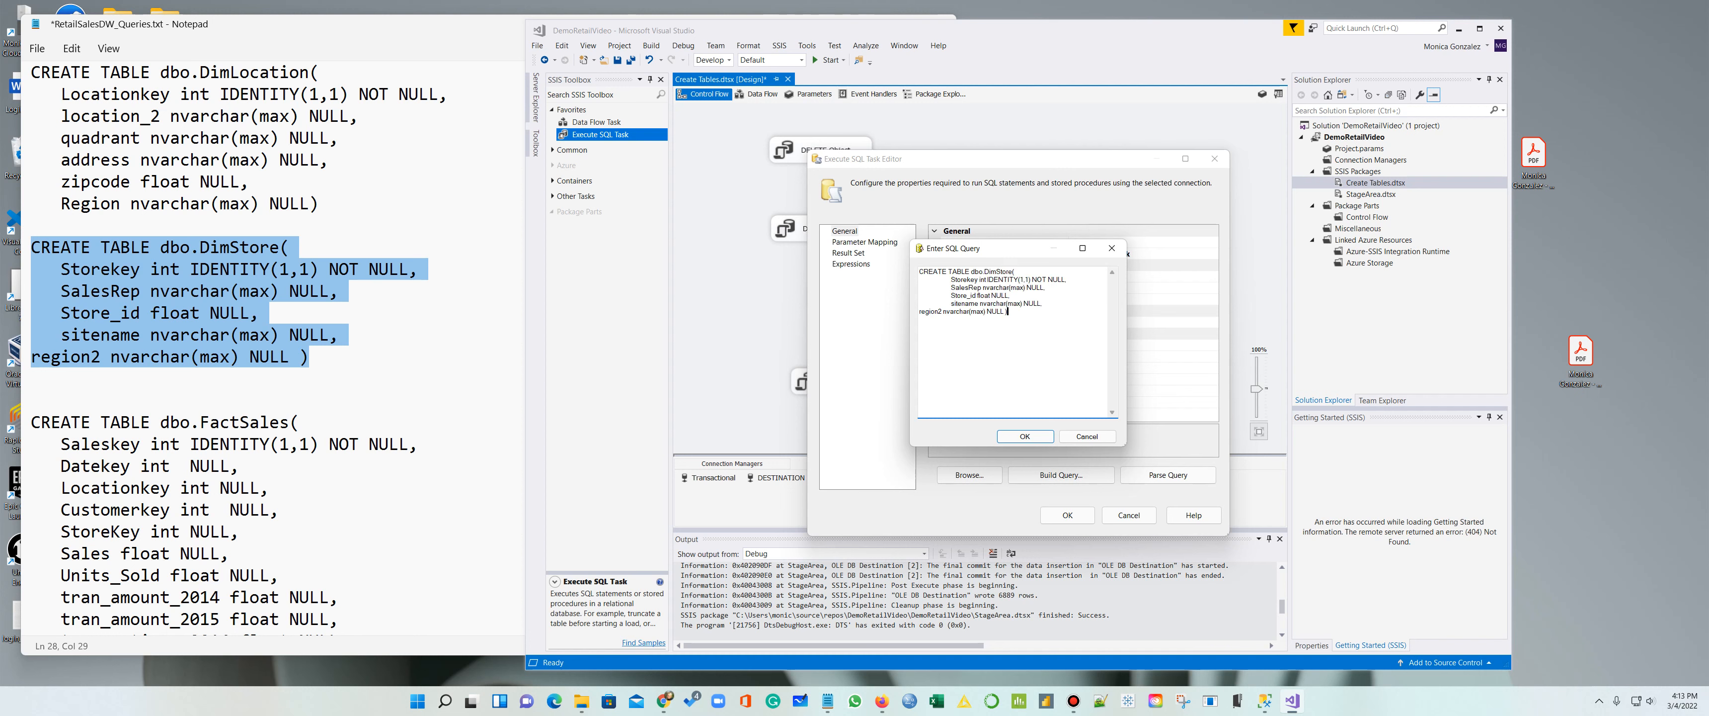
left_click(1028, 436)
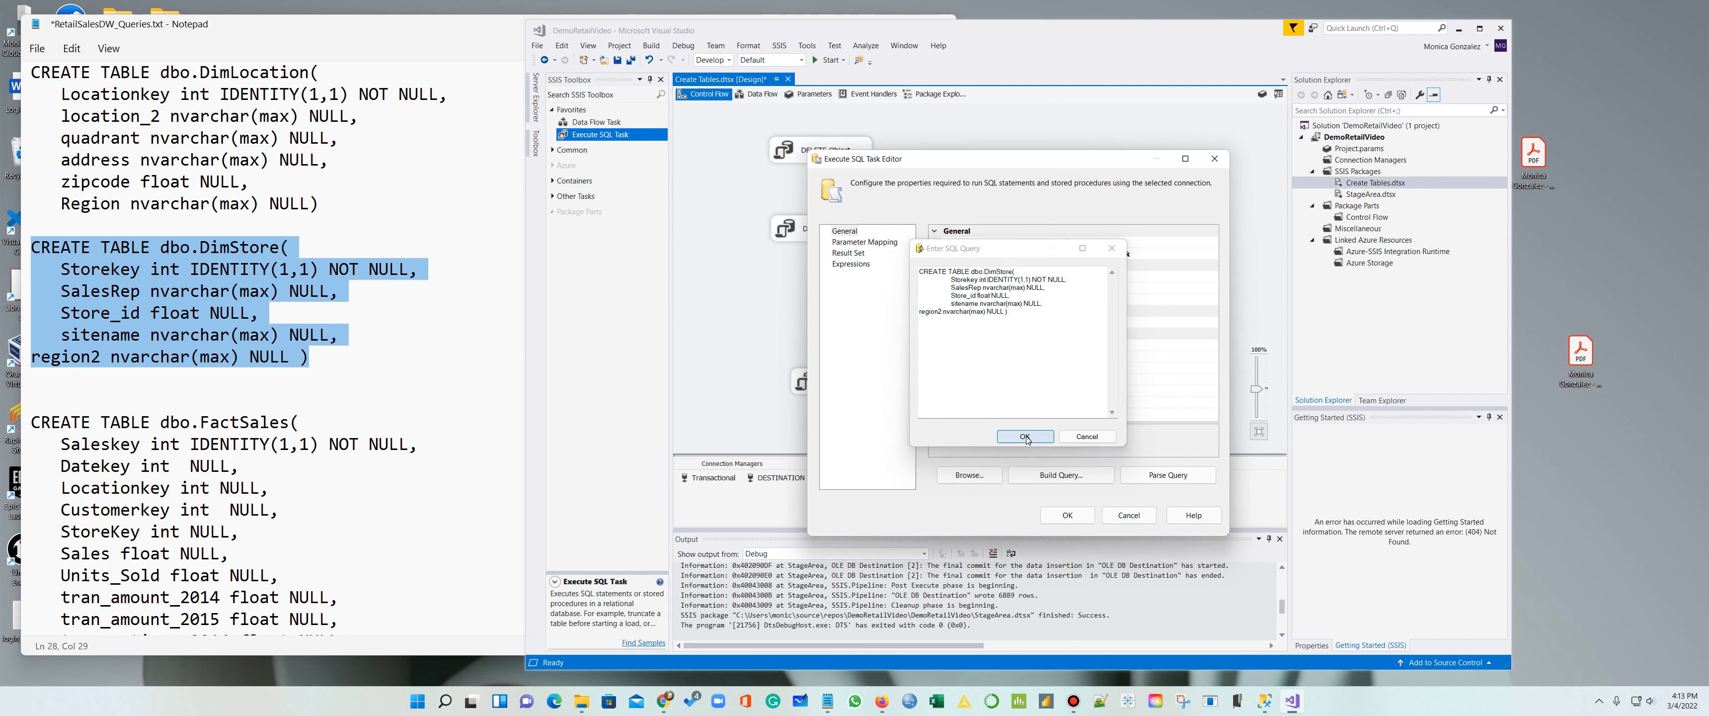
left_click(1067, 515)
Step: Link DimLocation to DimStore with a precedence constraint and place the DimStore task beside DimLocation
left_click(862, 390)
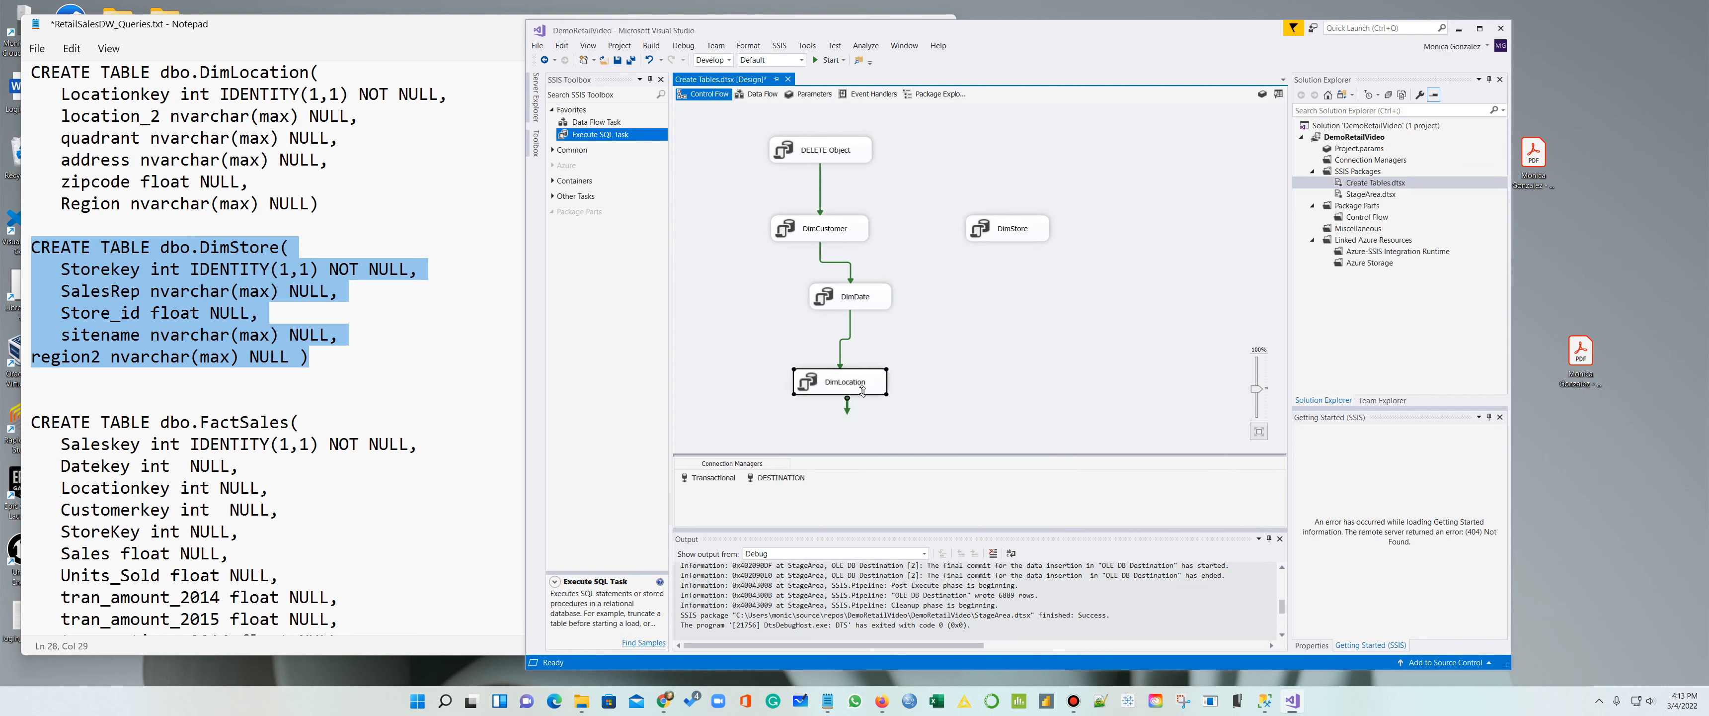
left_click_drag(848, 408, 1016, 382)
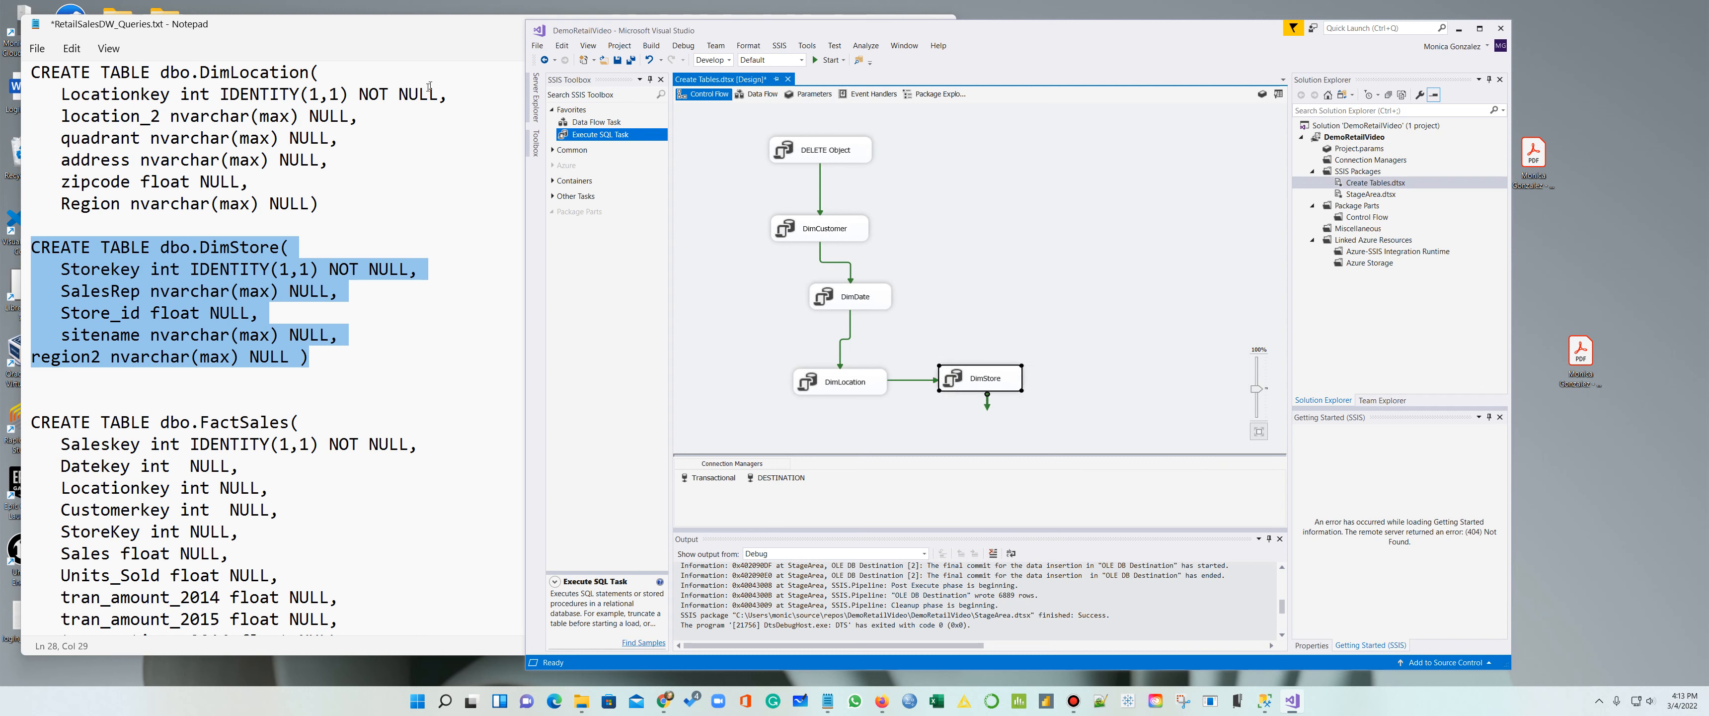
Step: Add another Execute SQL Task beside DimStore and name it FactSales
left_click_drag(572, 139, 1141, 384)
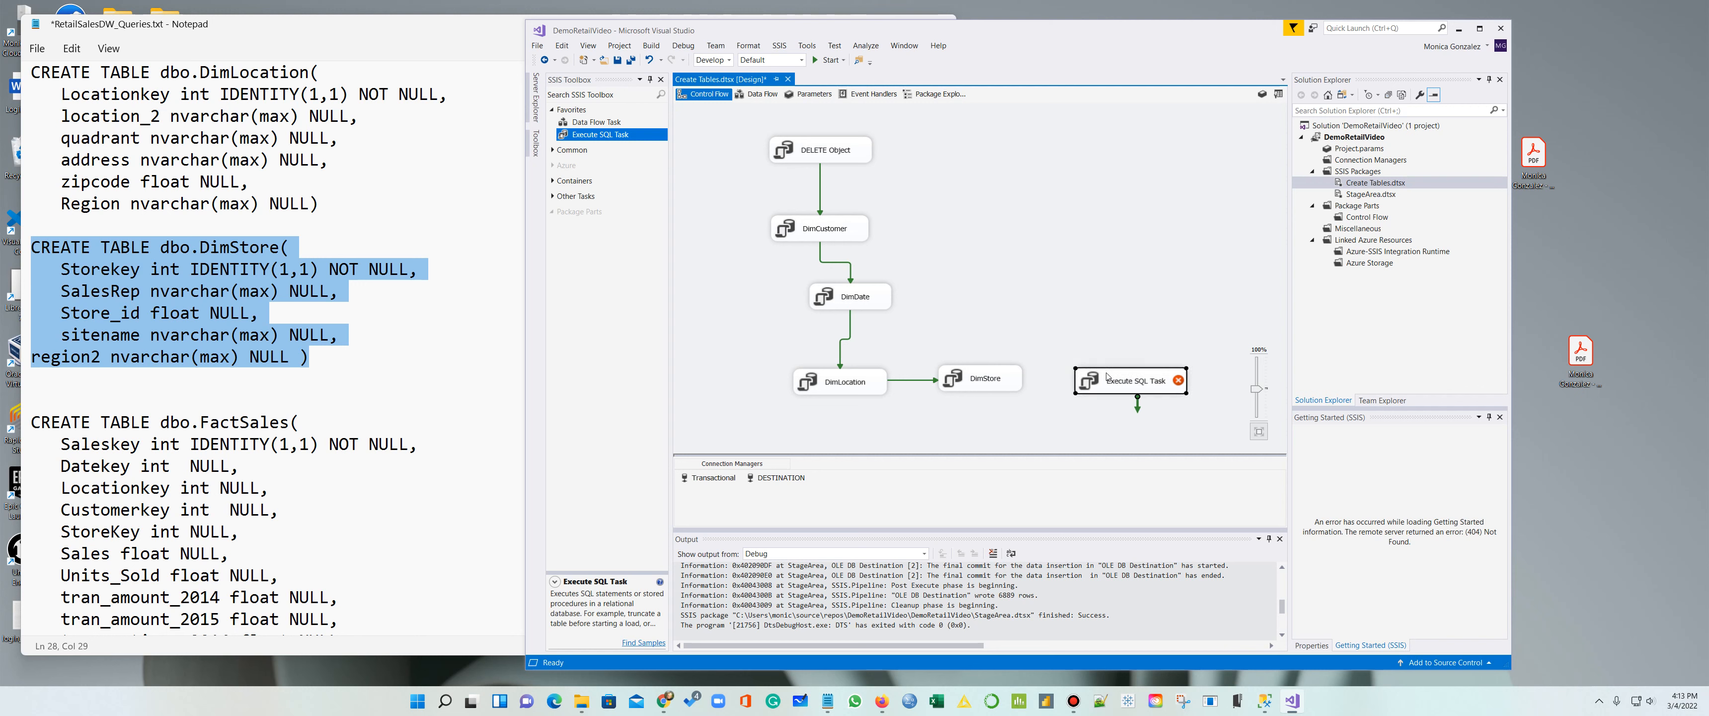
left_click(1139, 384)
type("FactSal")
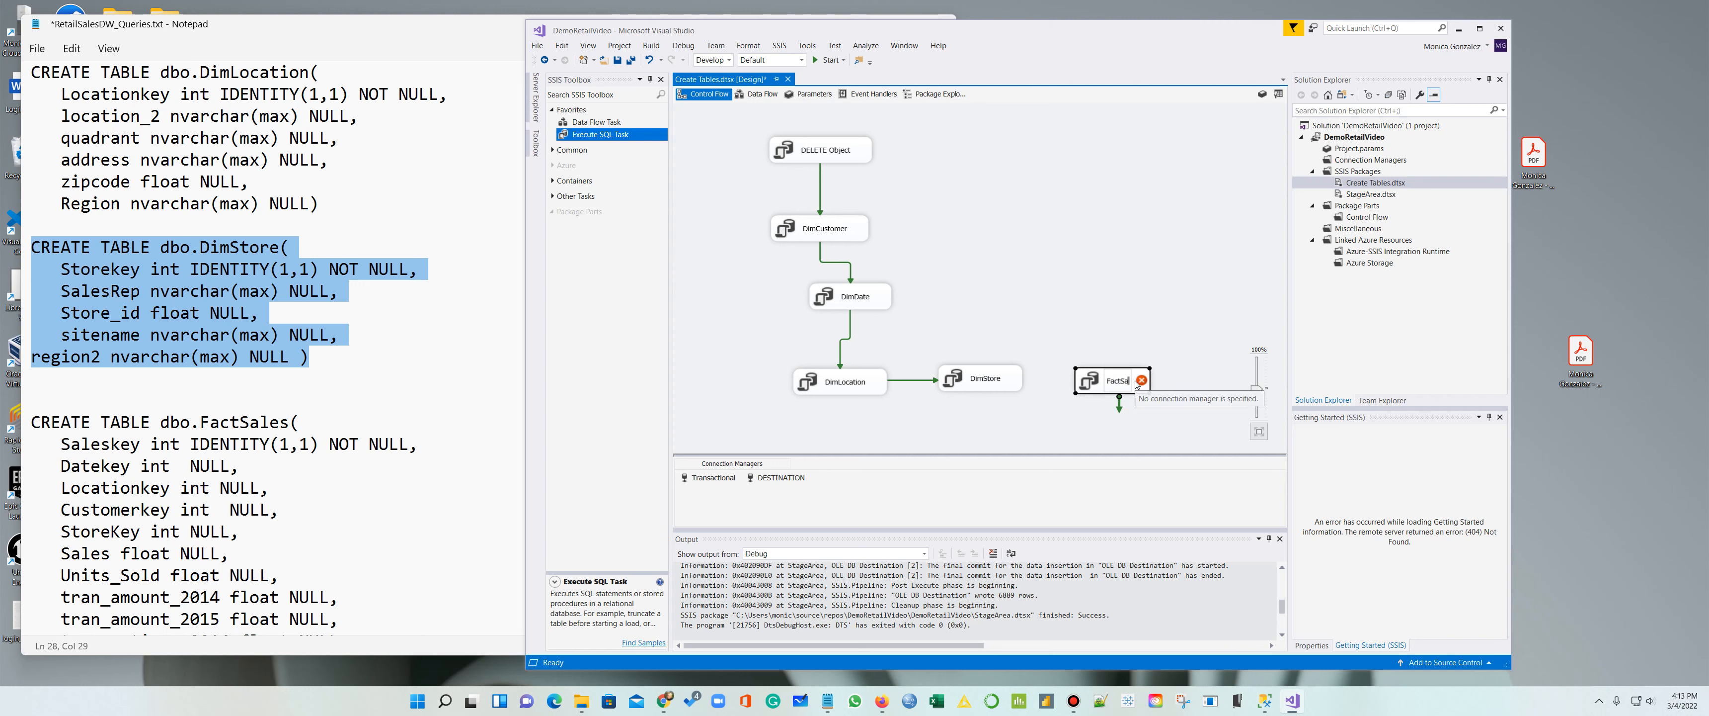
type("es")
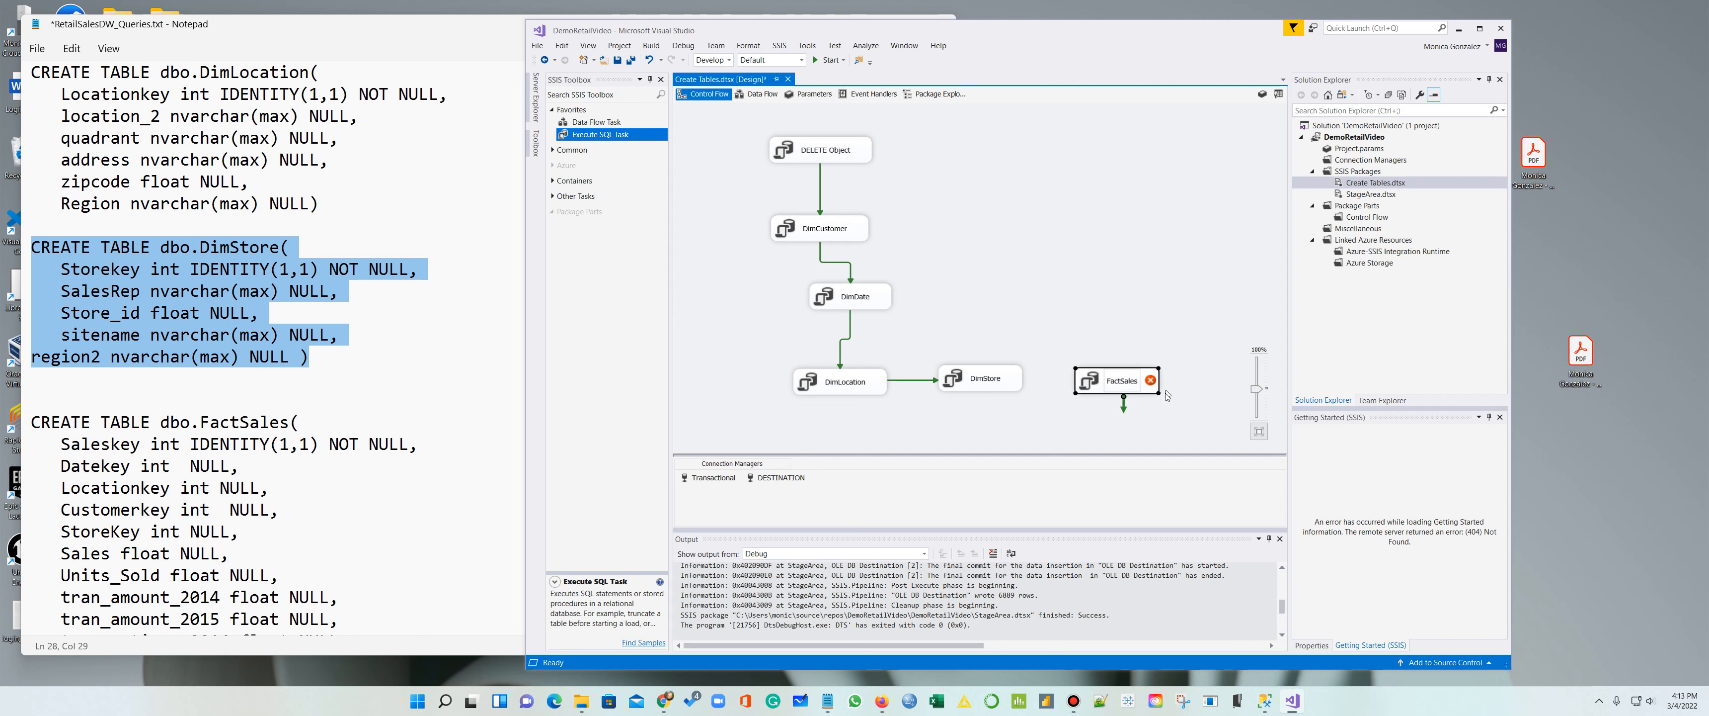
left_click(1149, 408)
Step: Open the FactSales task for editing and set its connection to Transactional
right_click(1126, 389)
left_click(1146, 397)
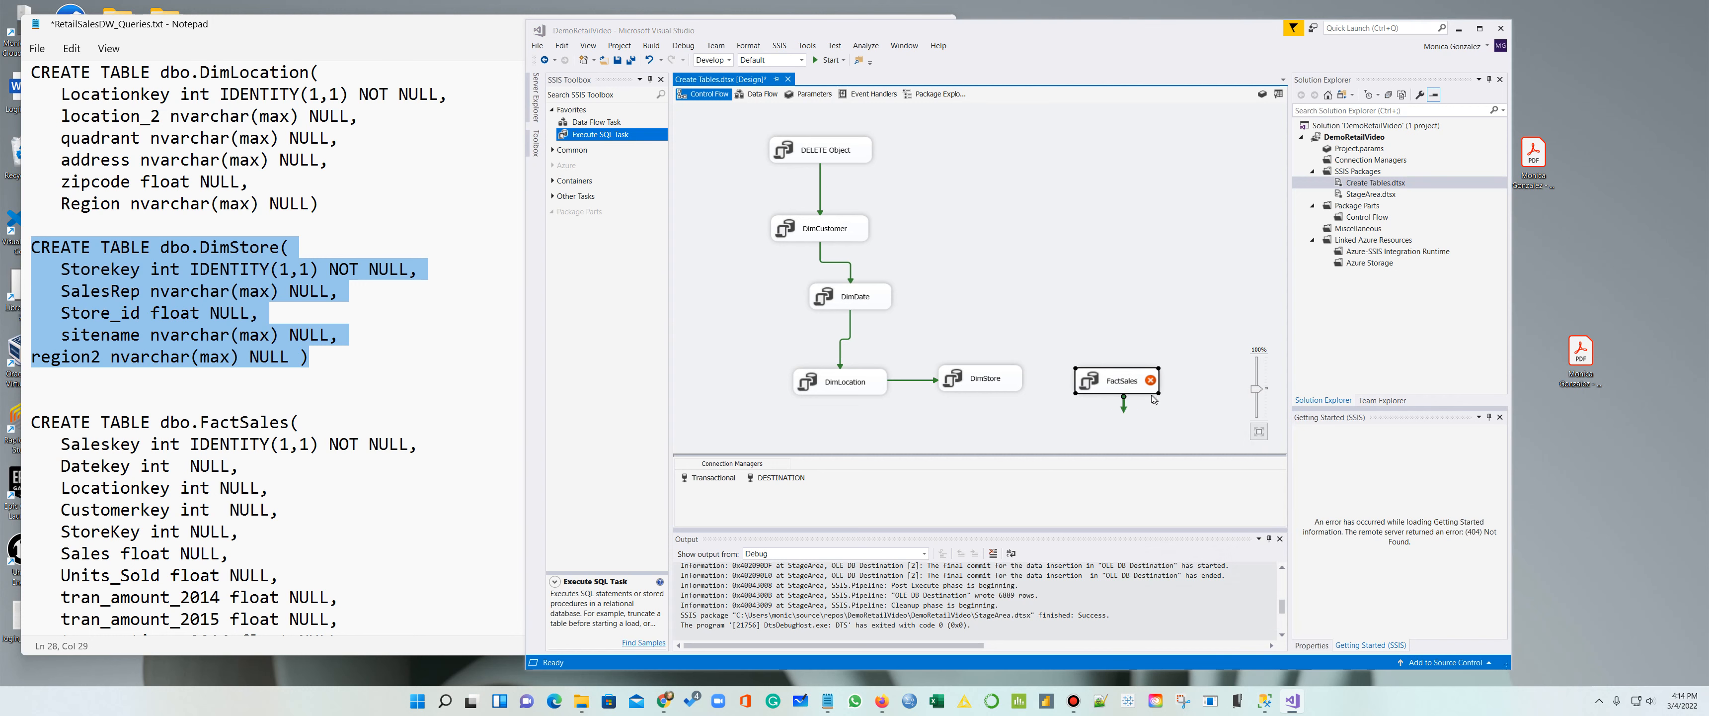
left_click(1150, 356)
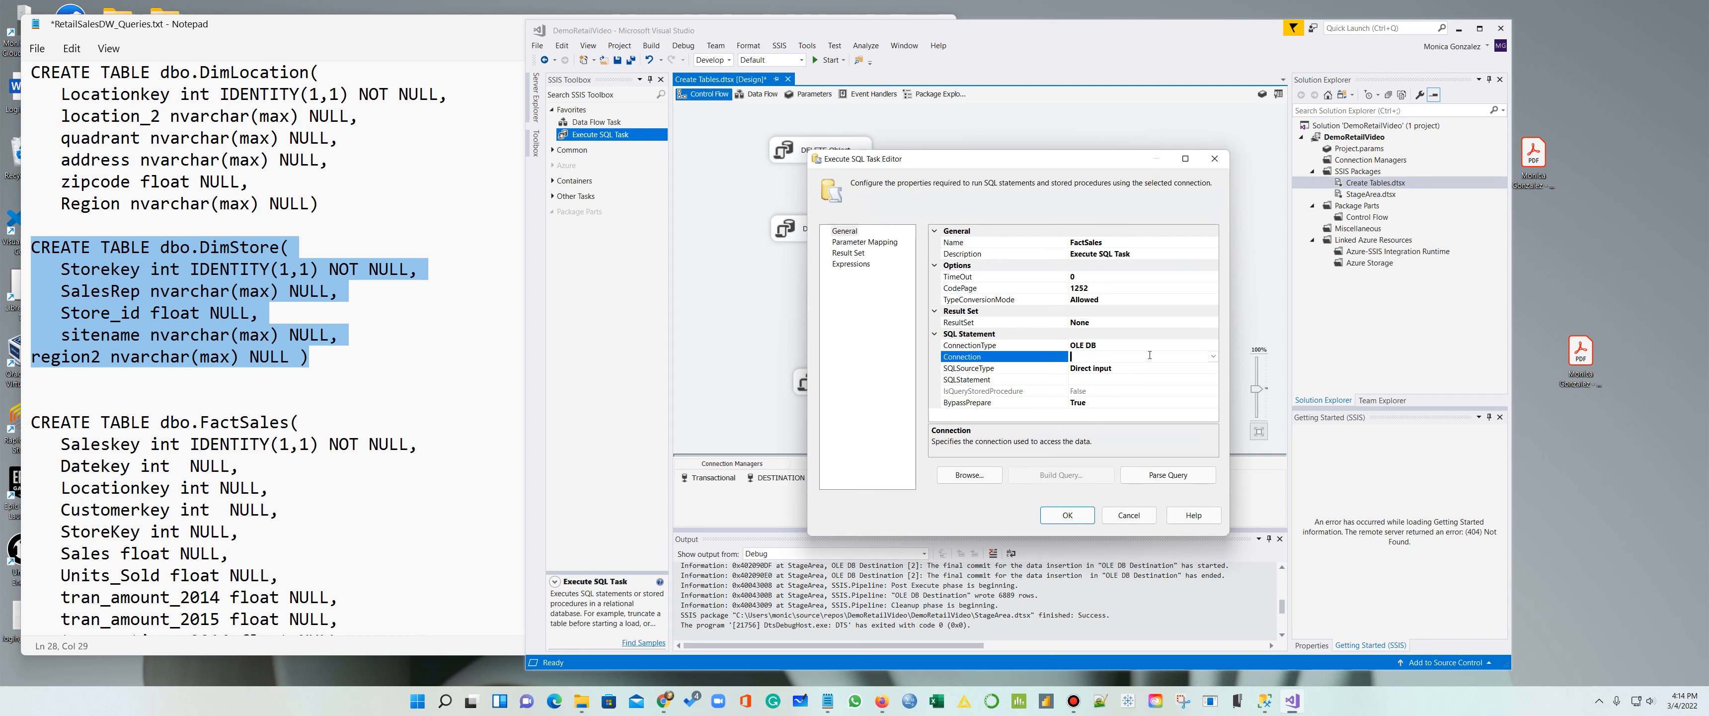
left_click(1214, 357)
left_click(1086, 391)
Step: Open the FactSales SQL statement for entry and copy the whole CREATE TABLE dbo.FactSales statement from Notepad
left_click(1103, 379)
left_click(1213, 380)
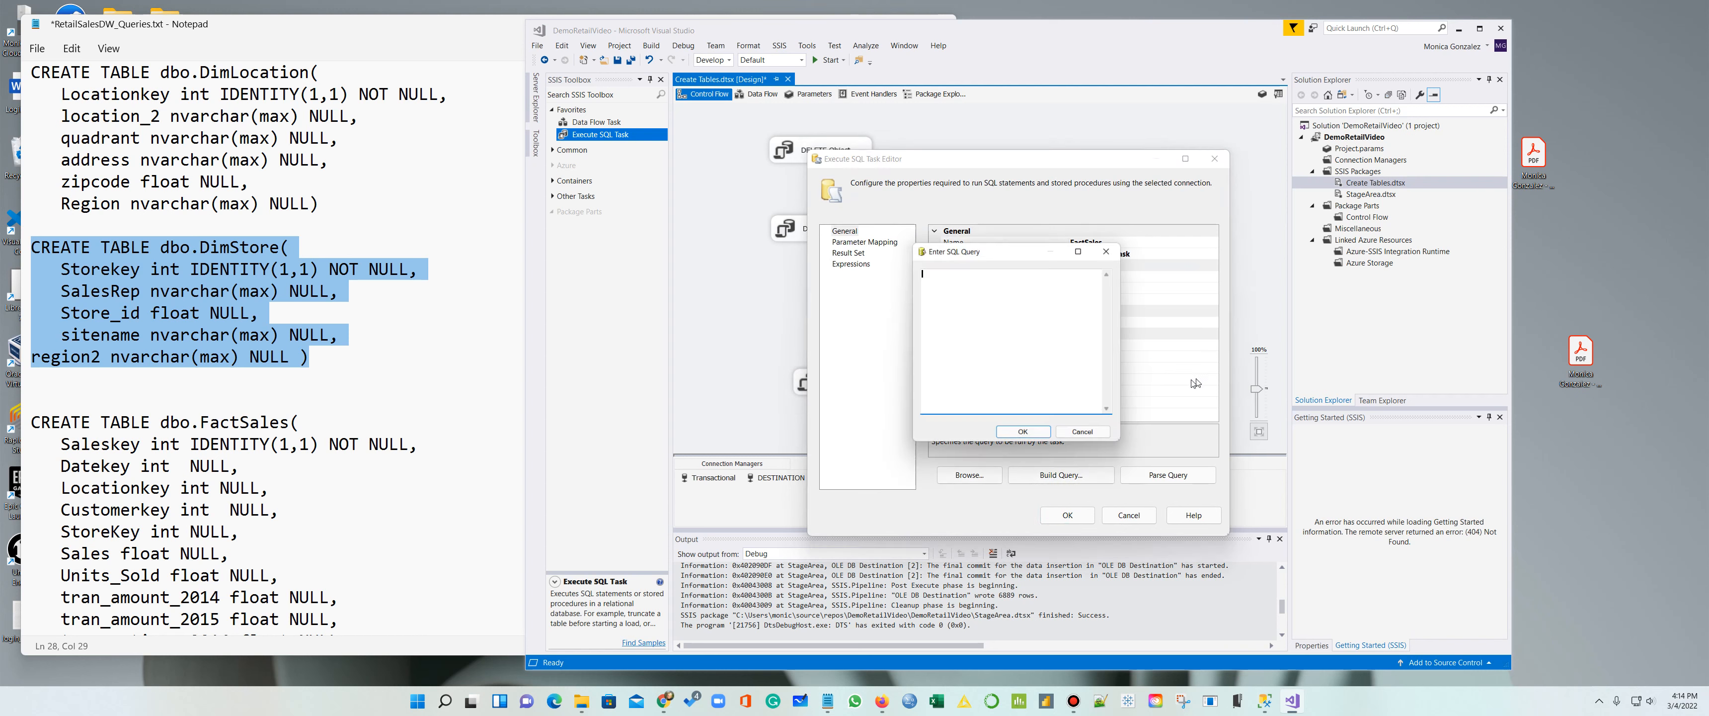
scroll(238, 345, "down", 1)
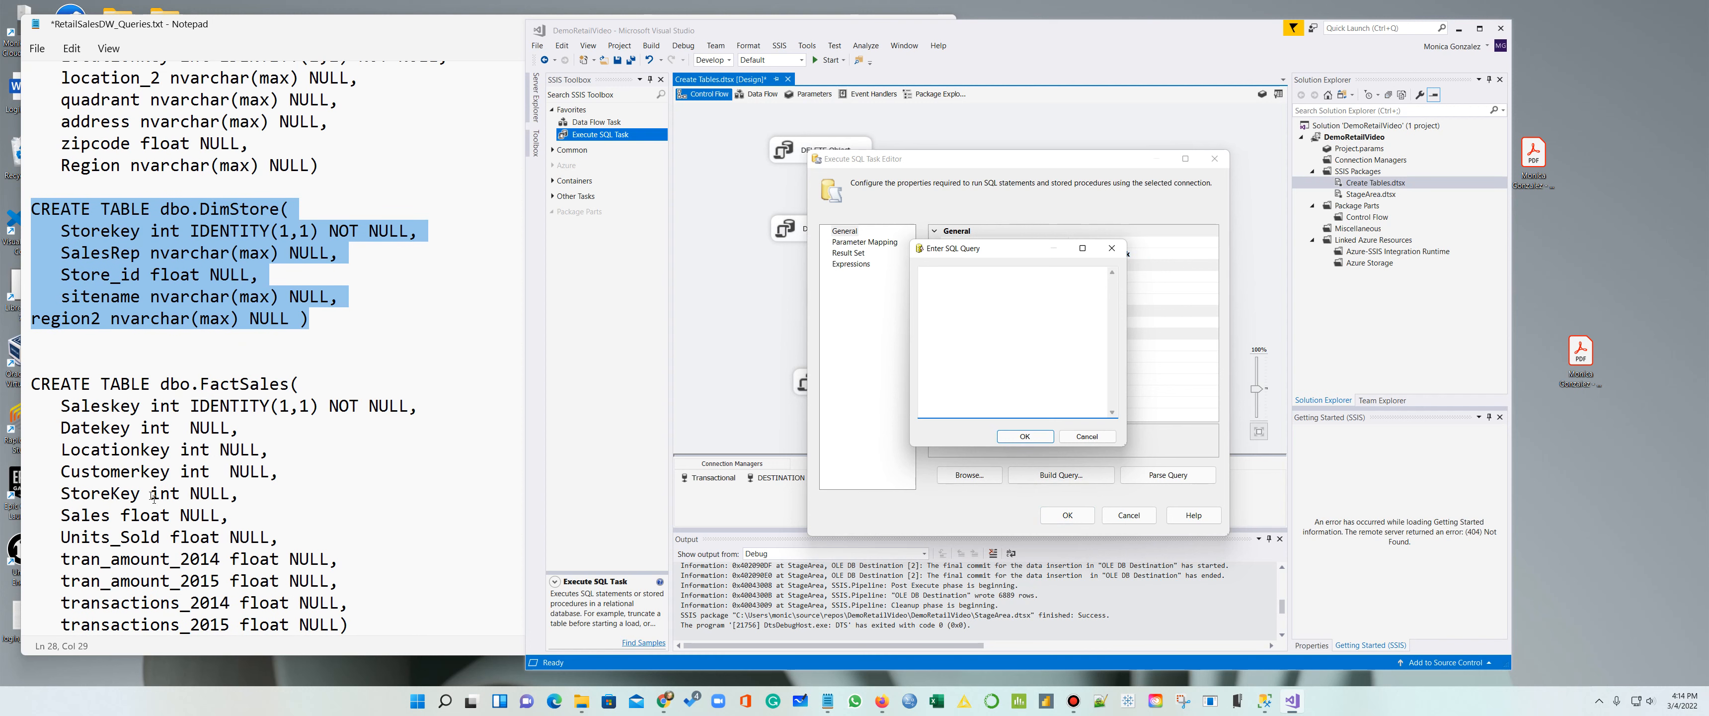
key("alt+Tab")
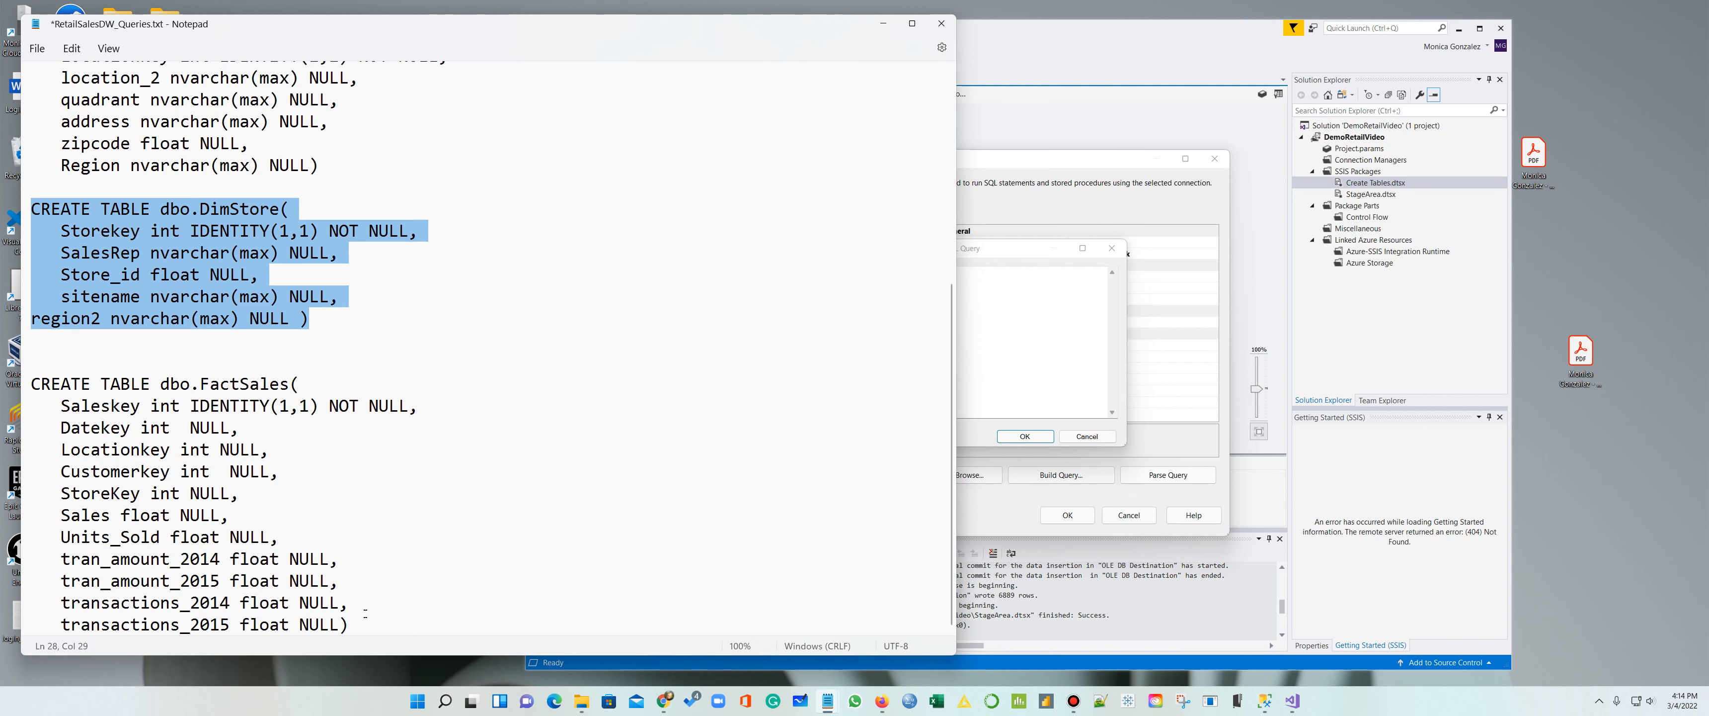
left_click_drag(365, 612, 2, 374)
key("ctrl+c")
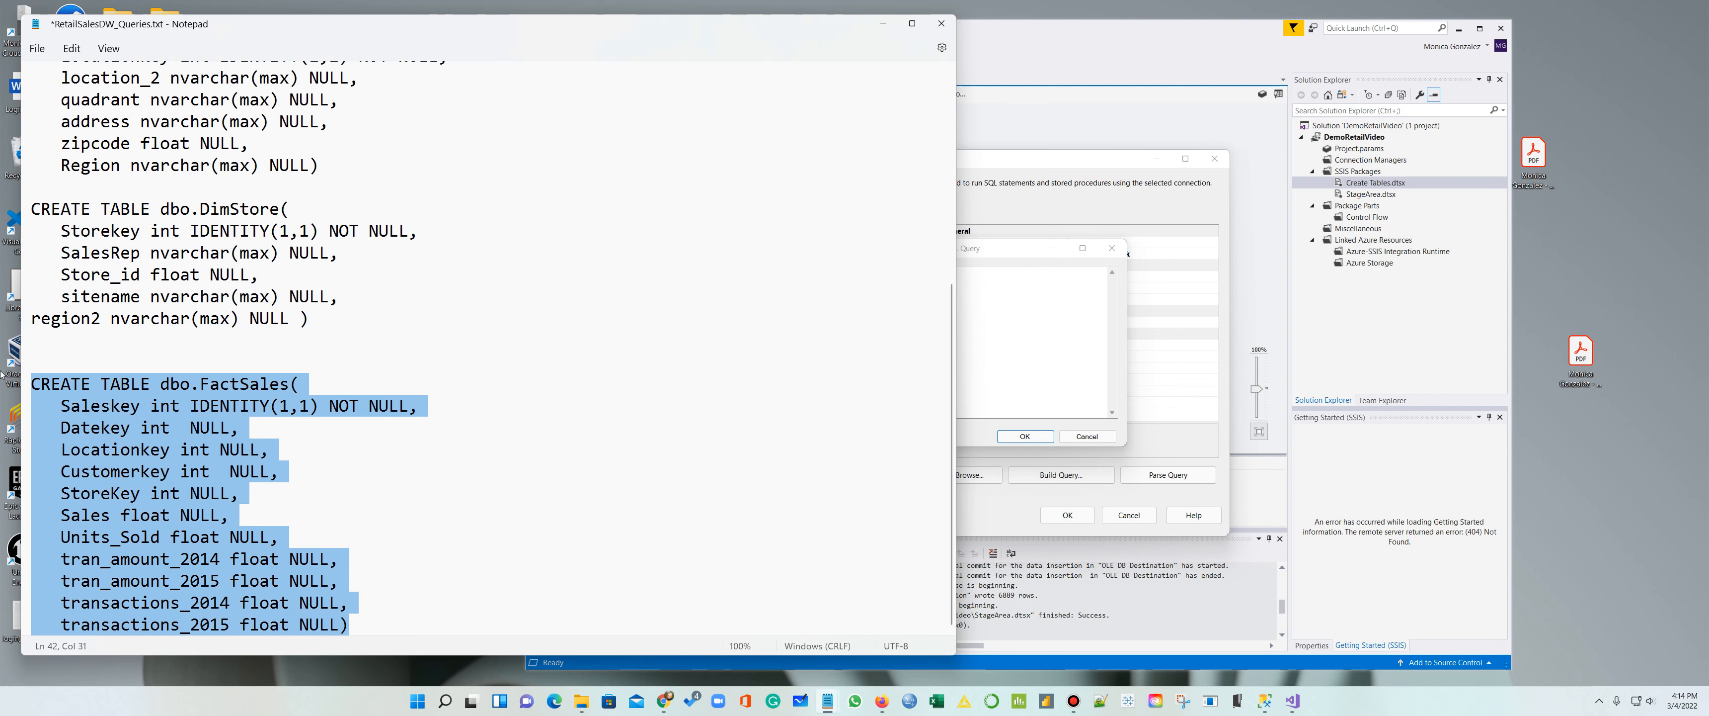
Step: Paste the copied CREATE TABLE dbo.FactSales query as the task's SQL statement and accept the task settings
left_click(1020, 315)
key("ctrl+v")
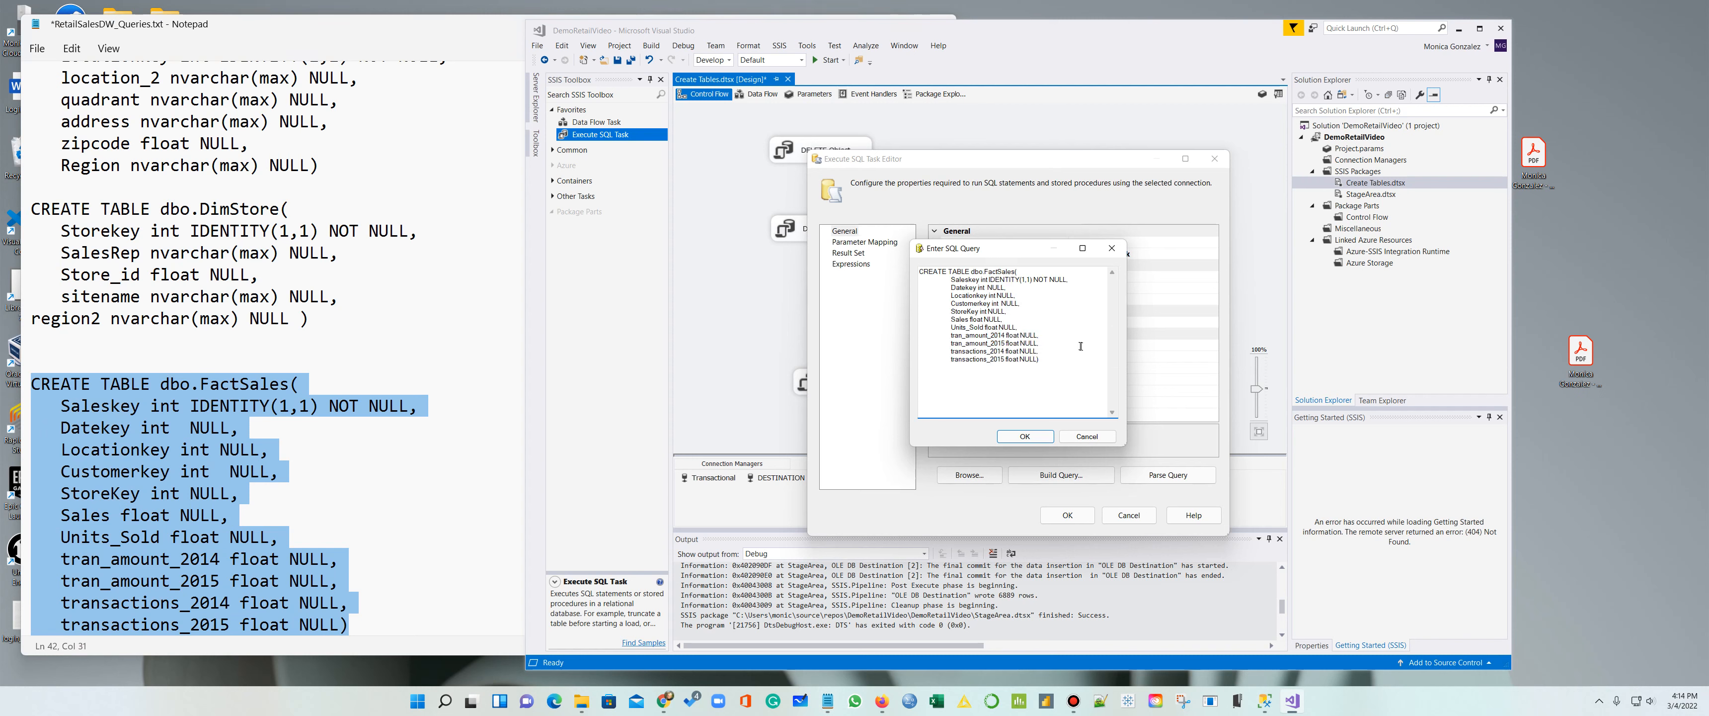
left_click(1025, 436)
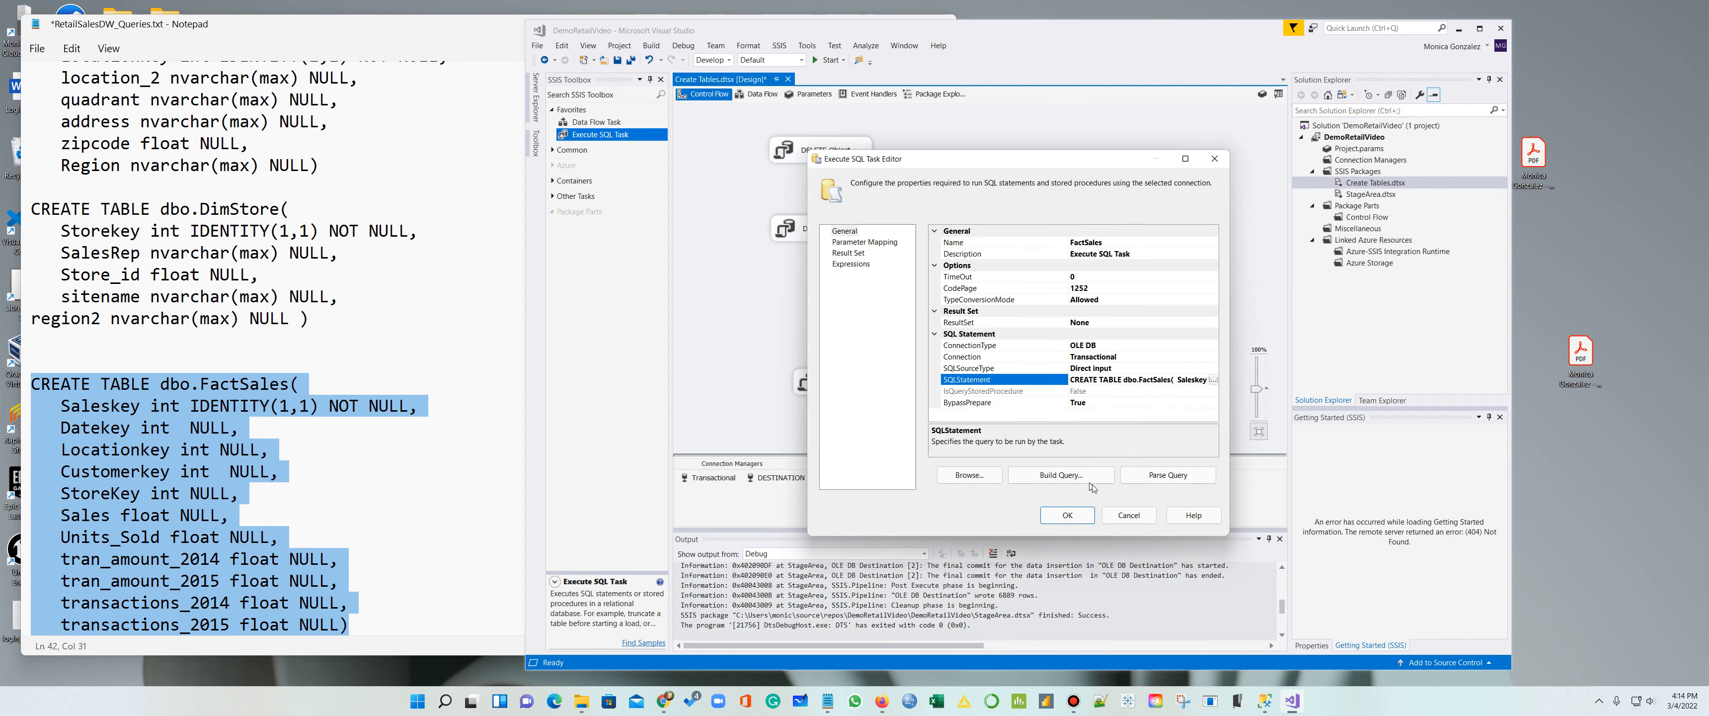
left_click(1067, 515)
Step: Link DimStore to FactSales with a precedence constraint
left_click(1021, 388)
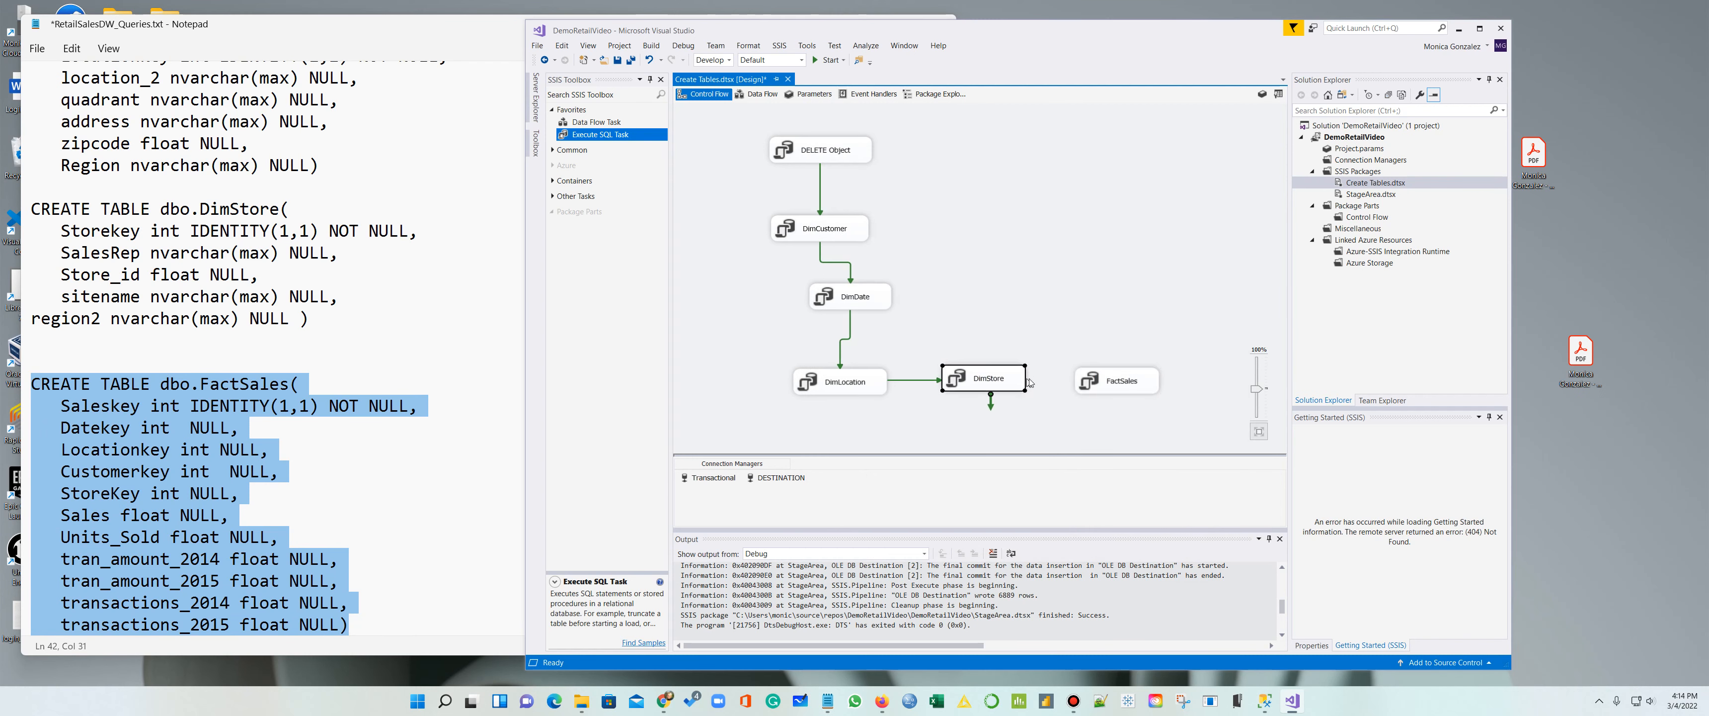
left_click_drag(990, 402, 1079, 381)
right_click(969, 204)
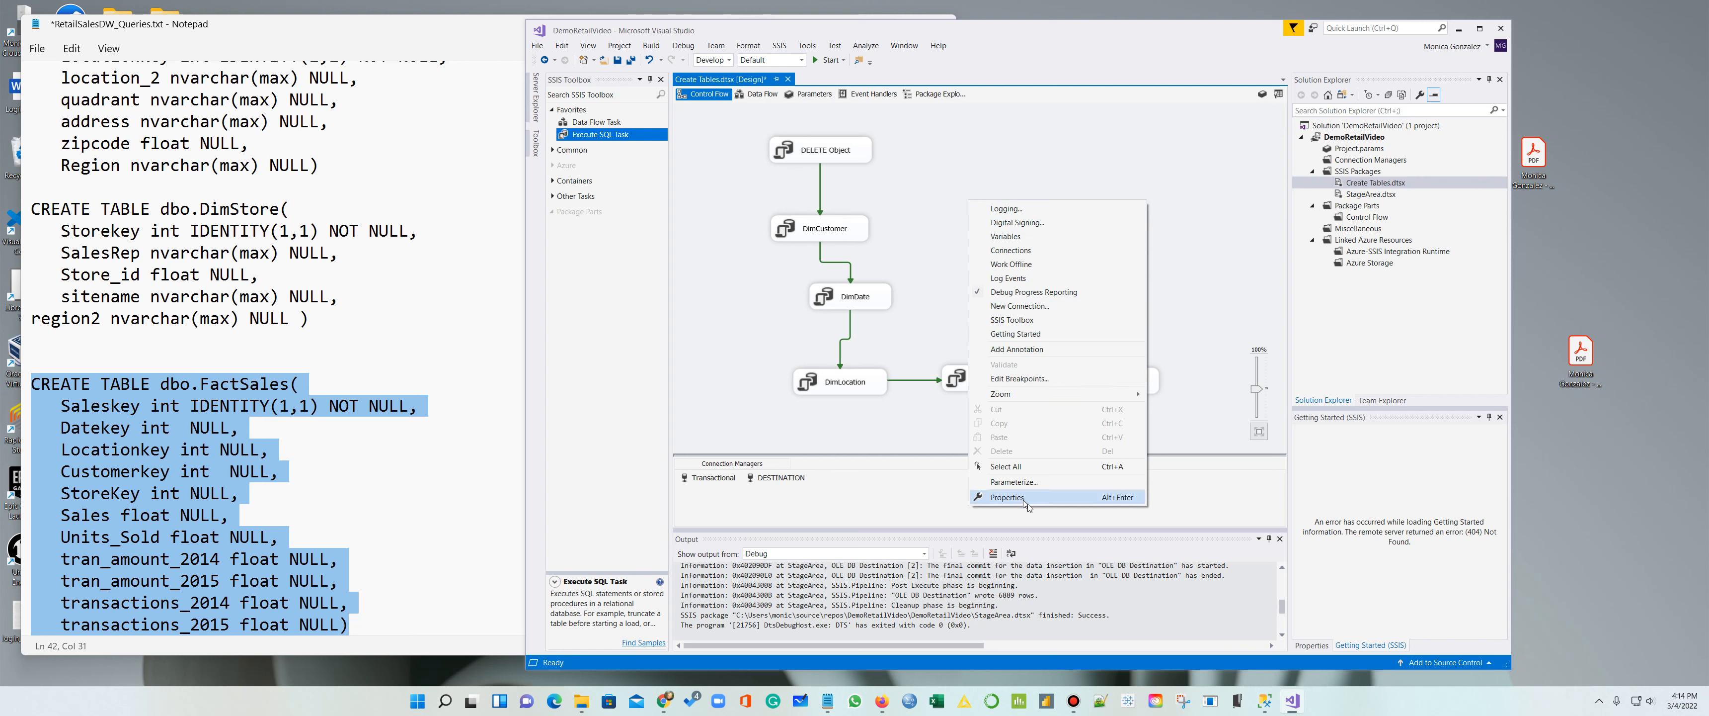
left_click(934, 189)
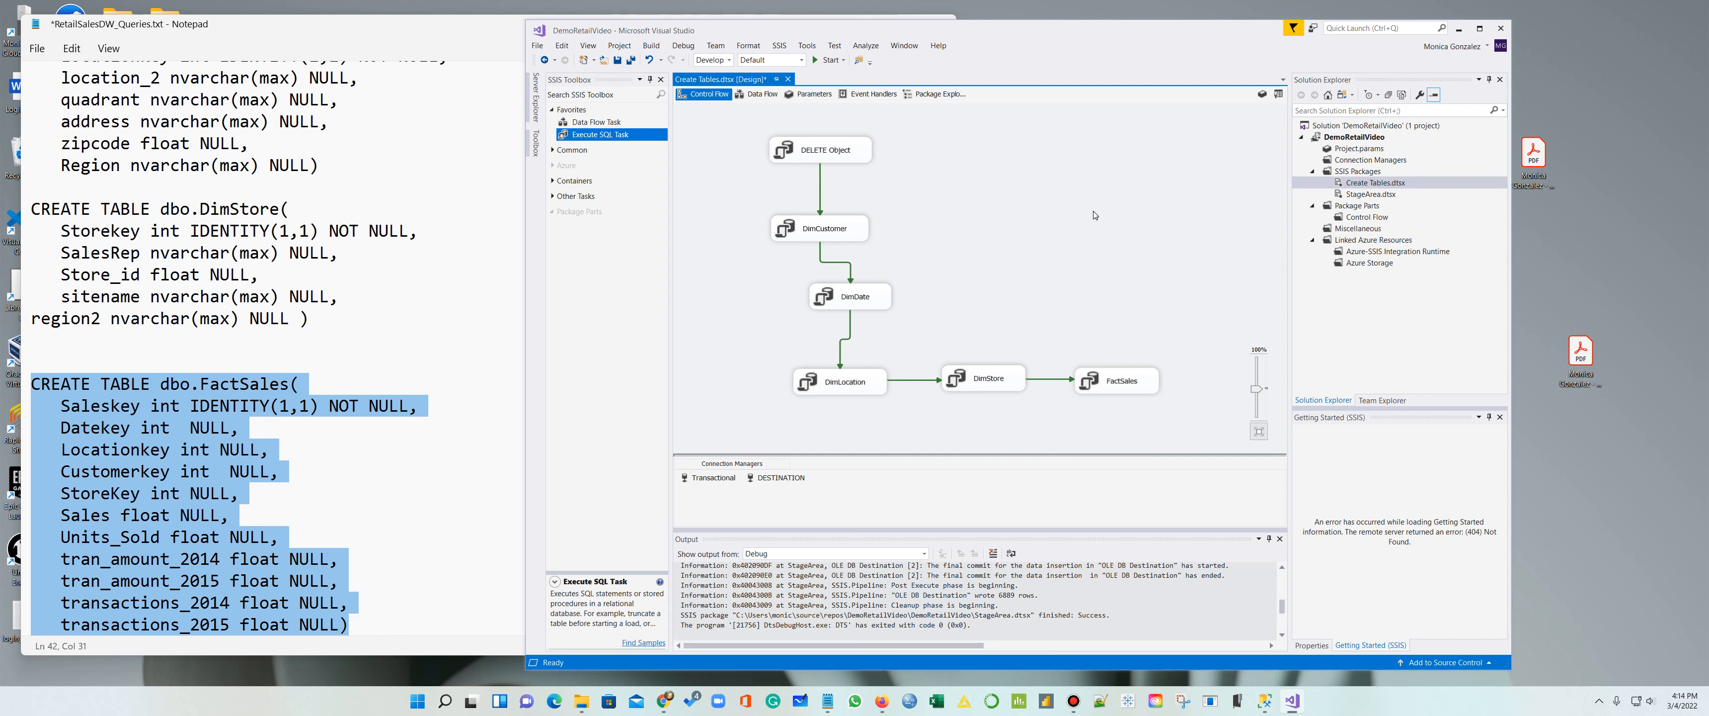
right_click(1021, 182)
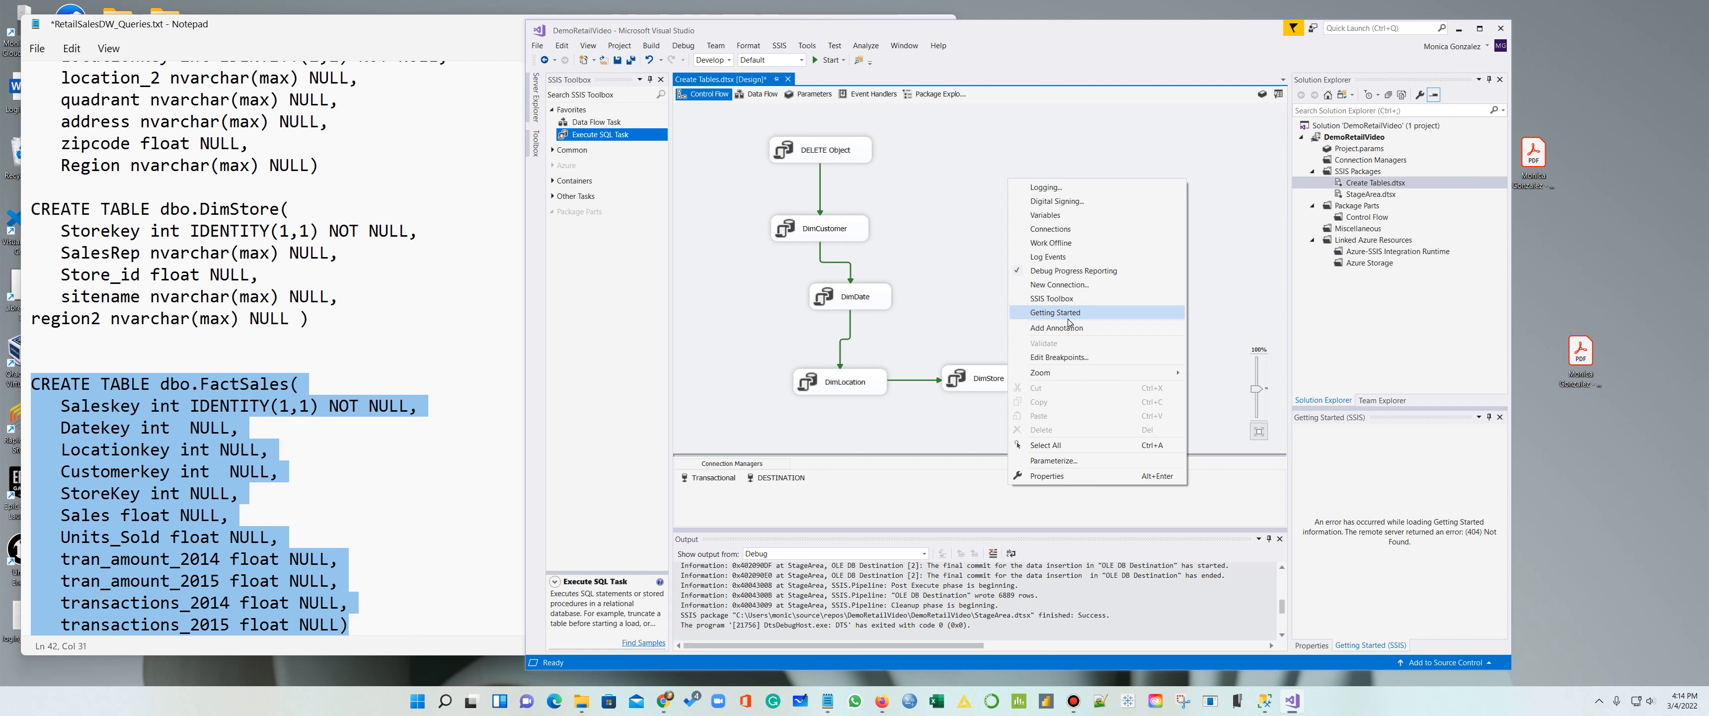
left_click(965, 261)
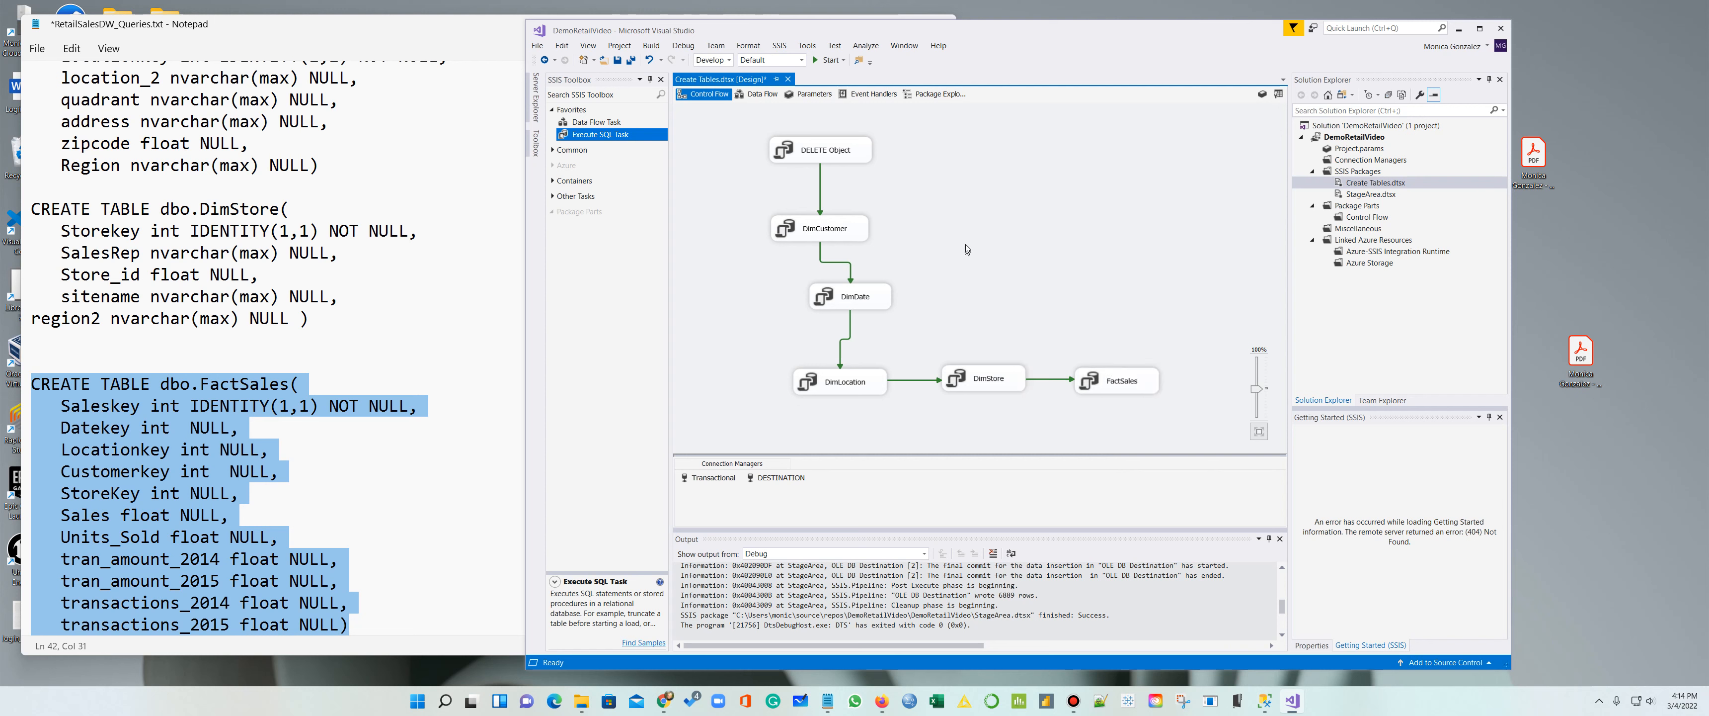
Step: Run the Create Tables.dtsx package until all tasks complete, and close the package after stopping debugging
left_click(827, 60)
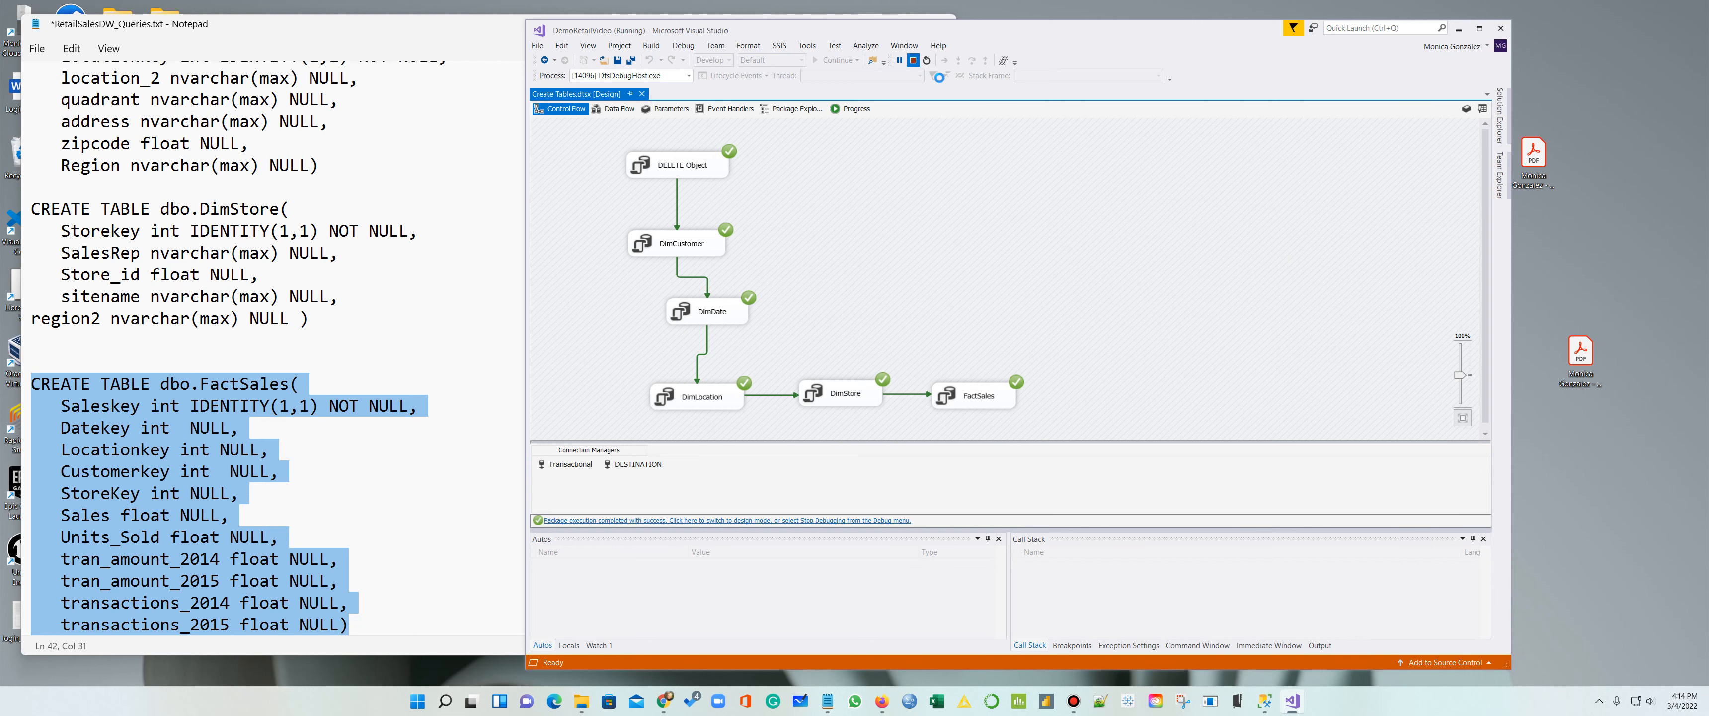
left_click(914, 60)
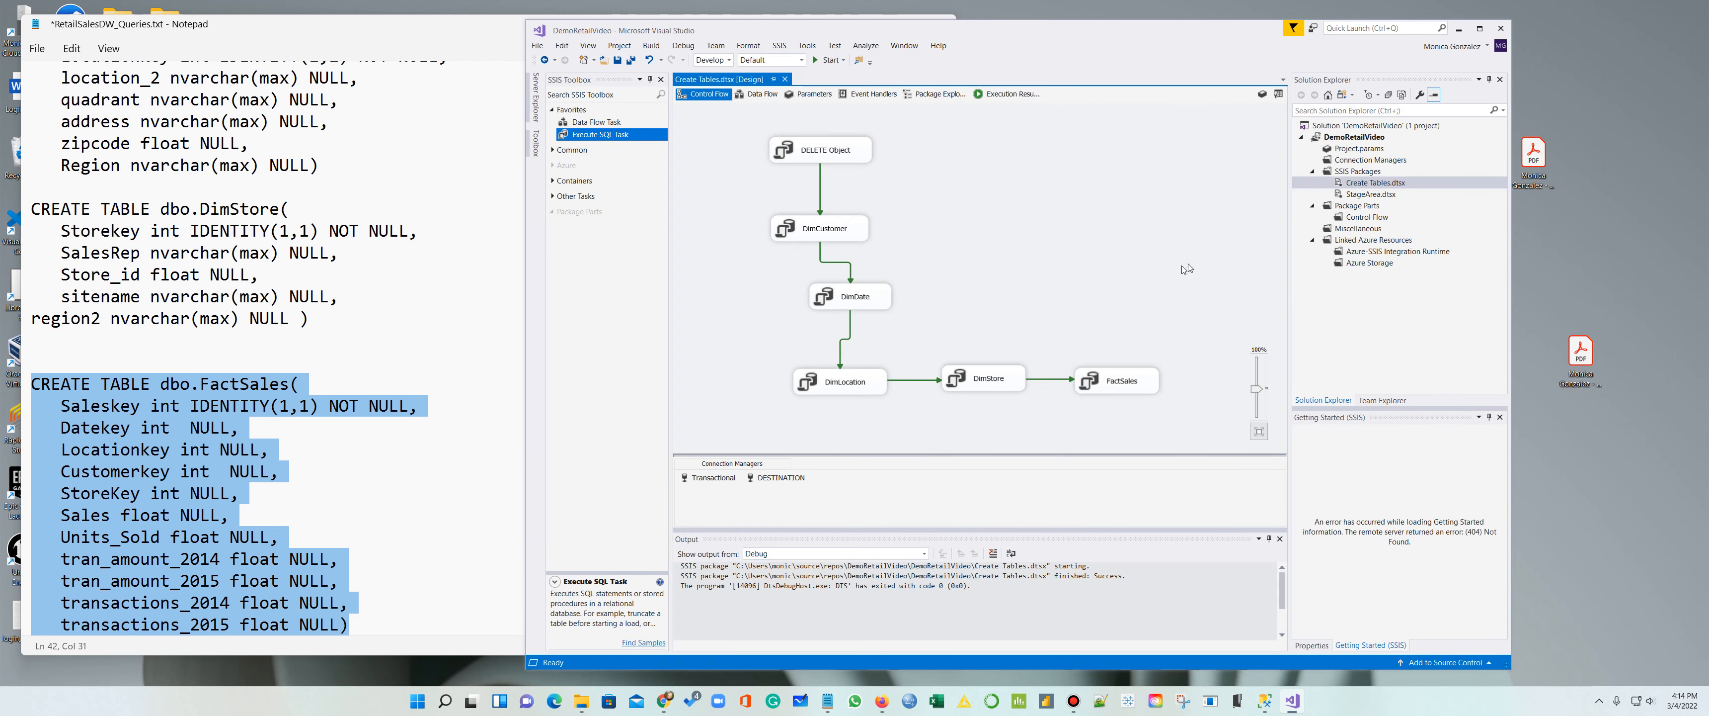
left_click(786, 80)
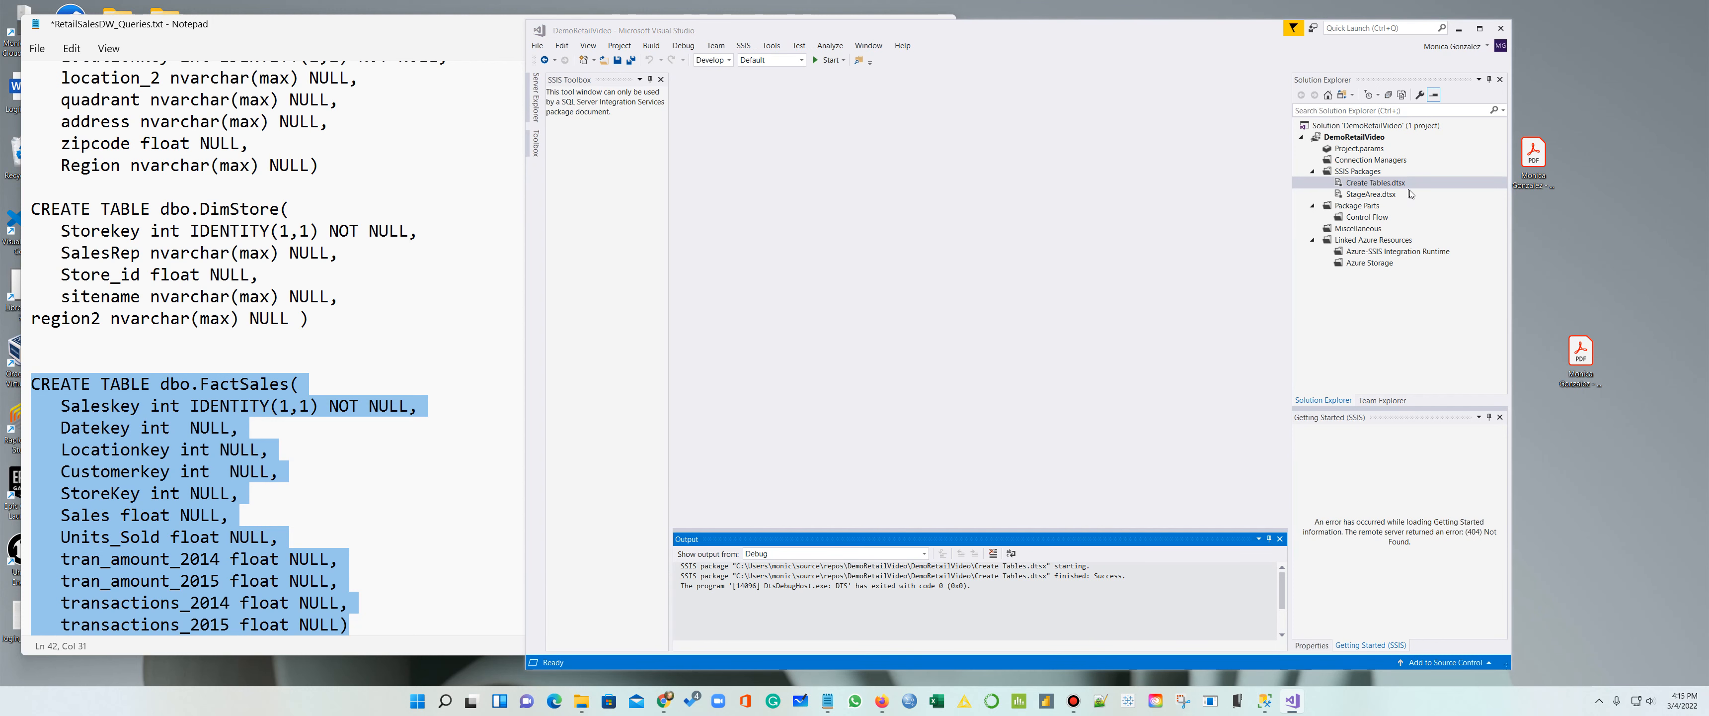
Step: Save RetailSalesDW_Queries.txt in Notepad and close the file
left_click(428, 140)
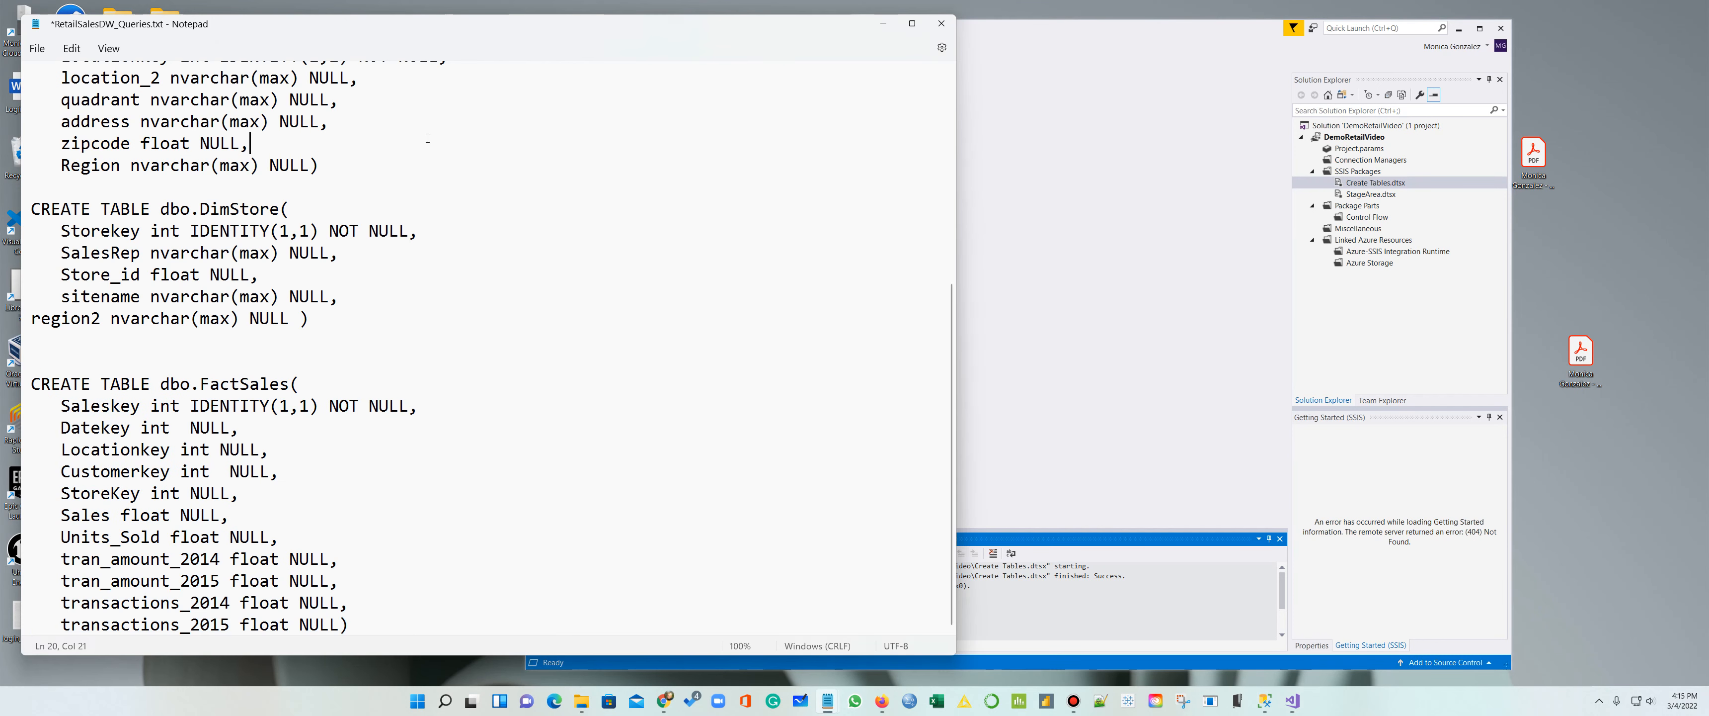
key("ctrl+s")
left_click(942, 24)
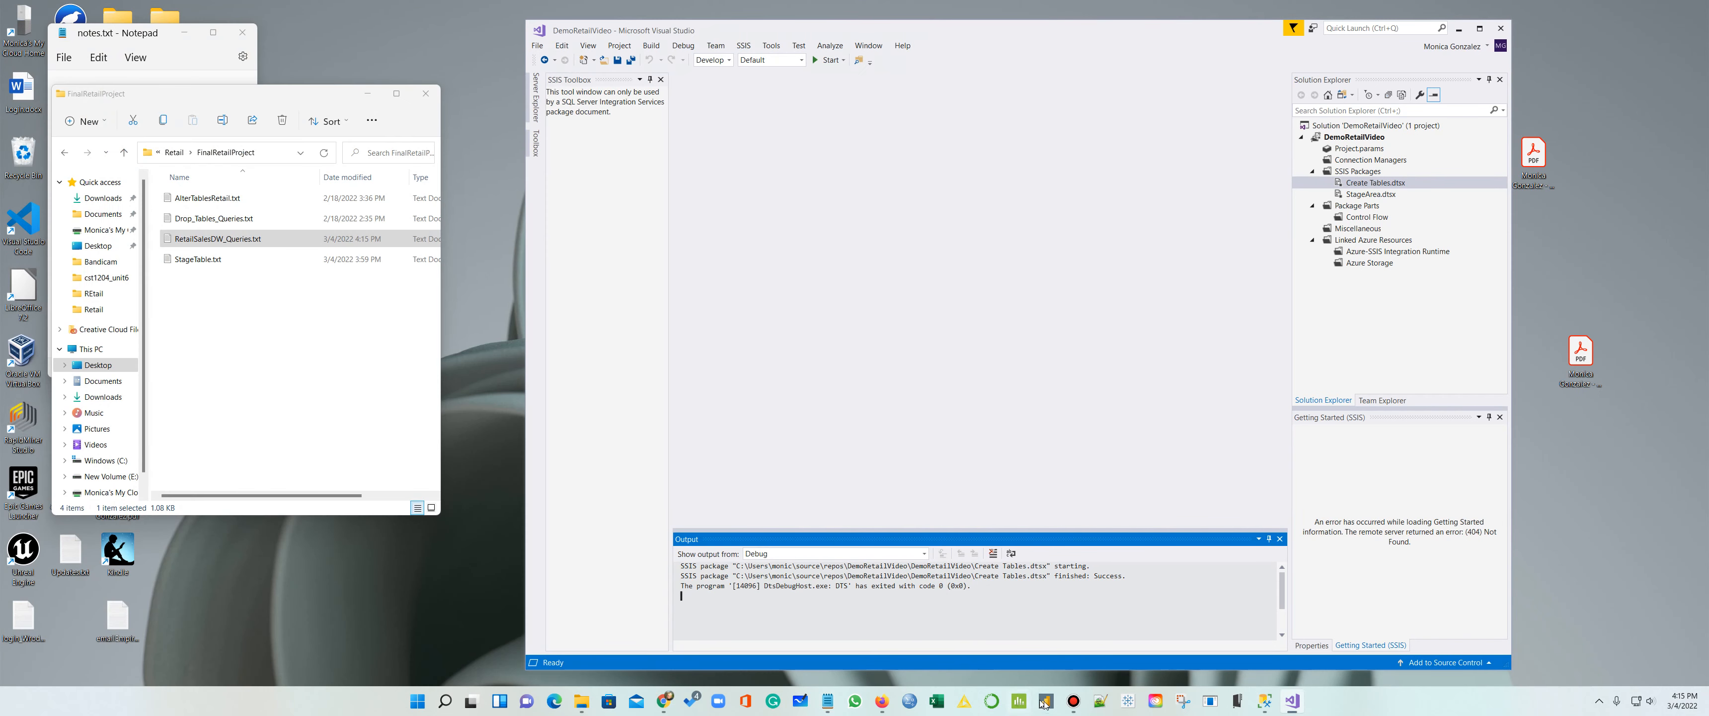
Step: Switch to SQL Server Management Studio, refresh the DemoRetailDW database and expand its contents
left_click(1265, 703)
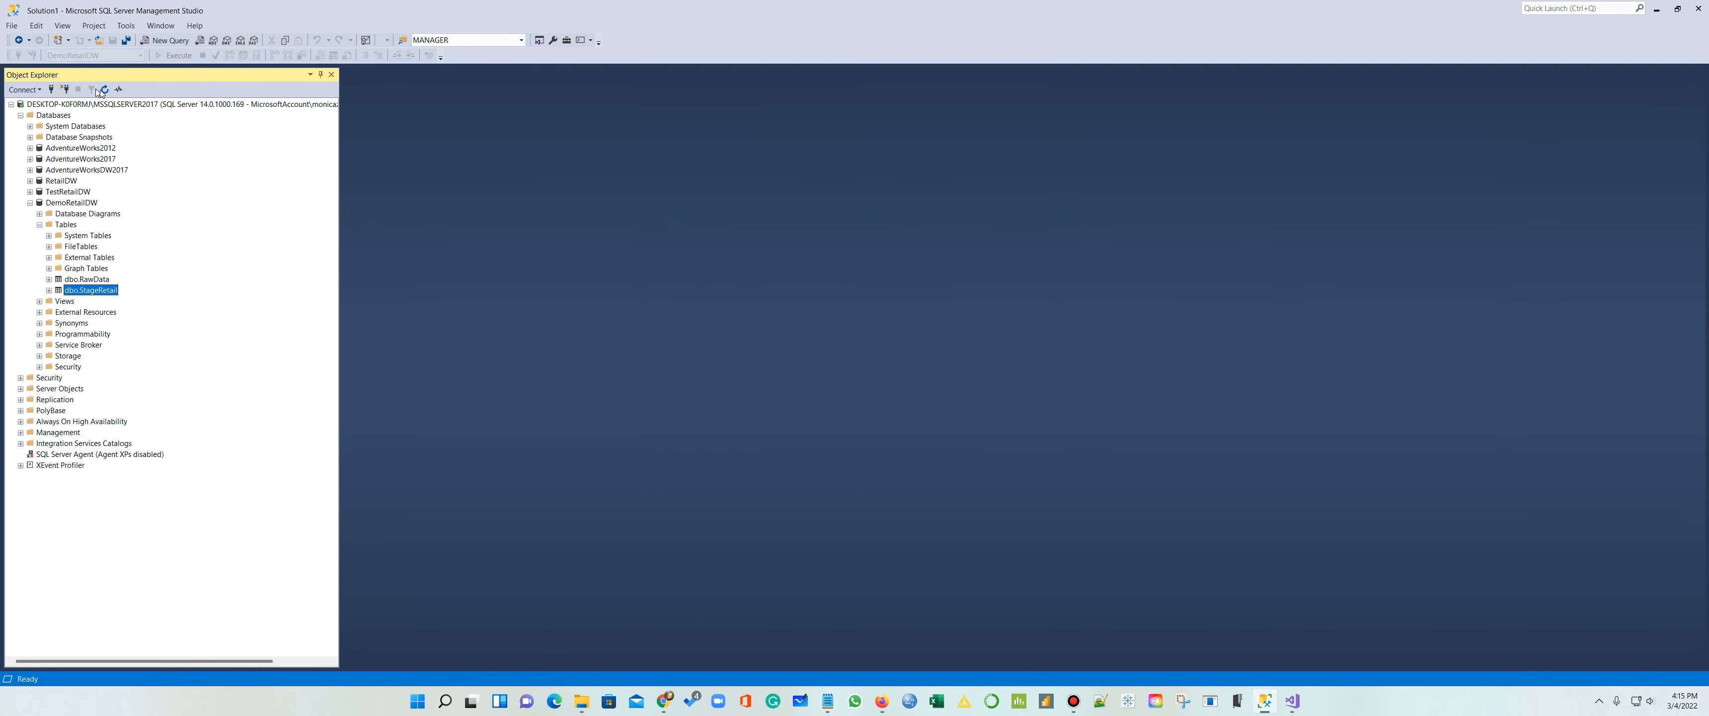
left_click(30, 202)
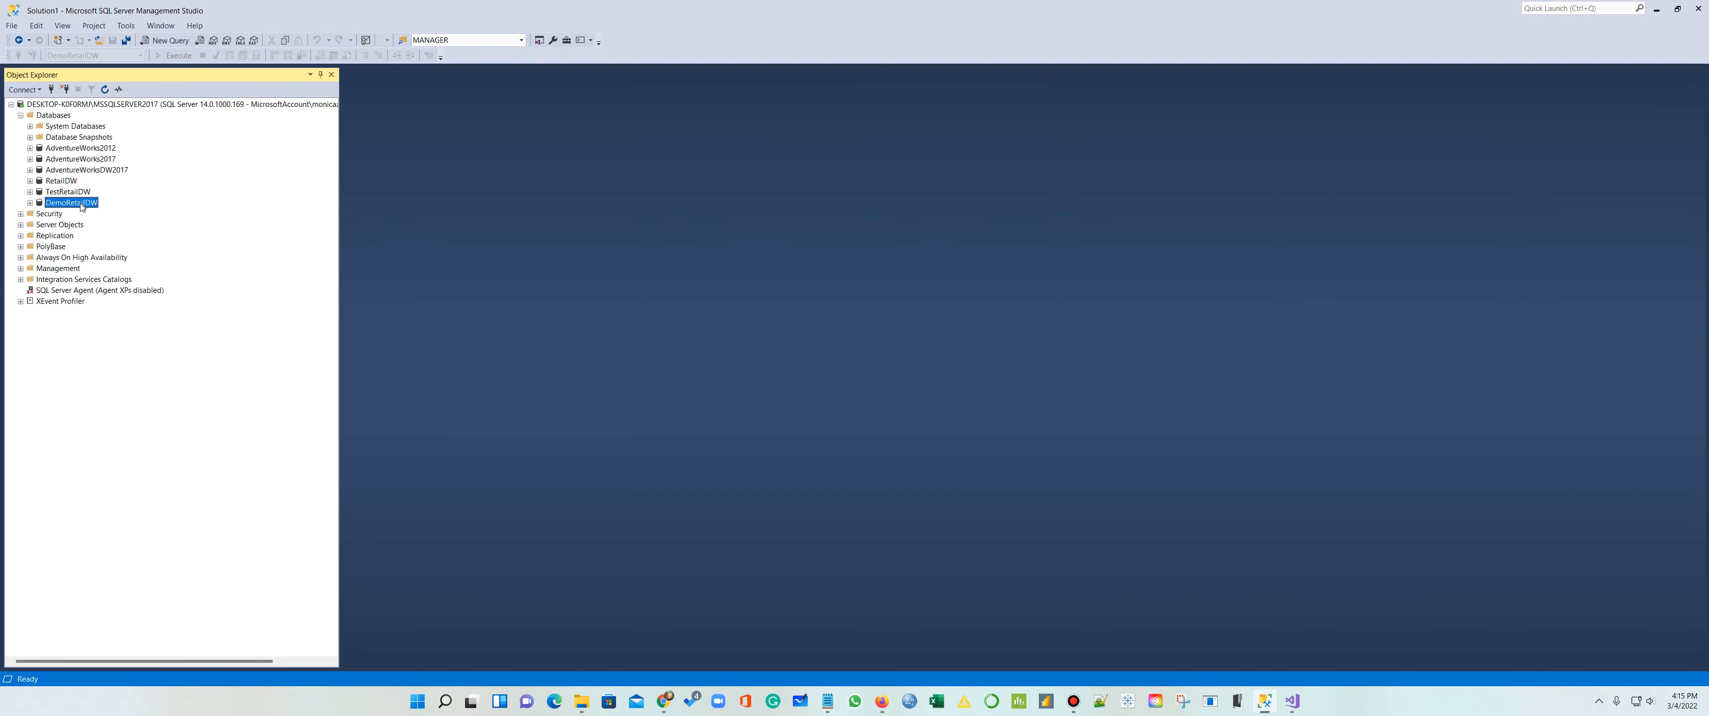
right_click(80, 202)
left_click(111, 358)
left_click(30, 203)
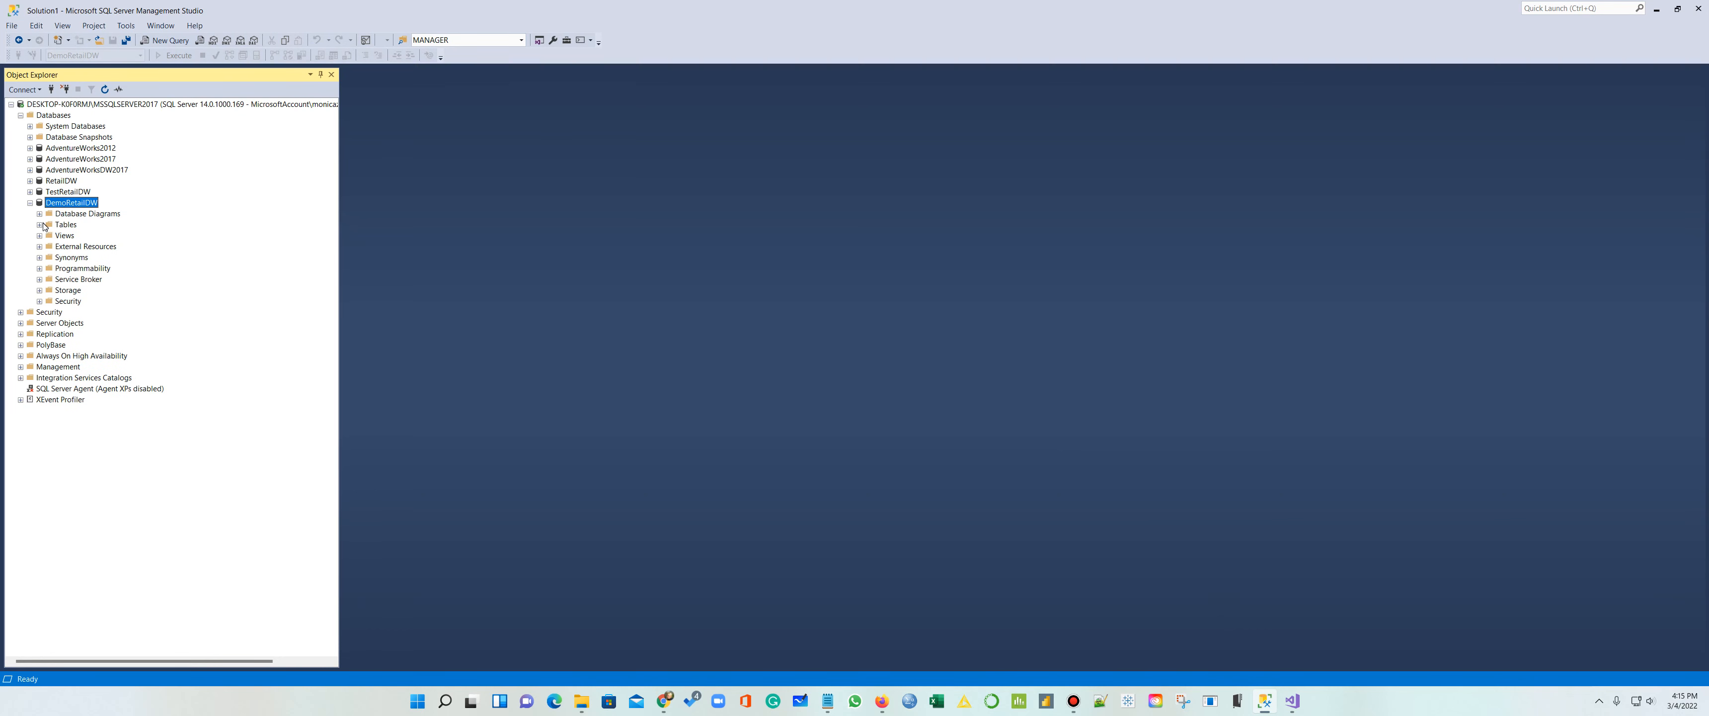
Step: List the tables in the DemoRetailDW database, and switch back to the DemoRetailVideo project in Visual Studio
left_click(39, 224)
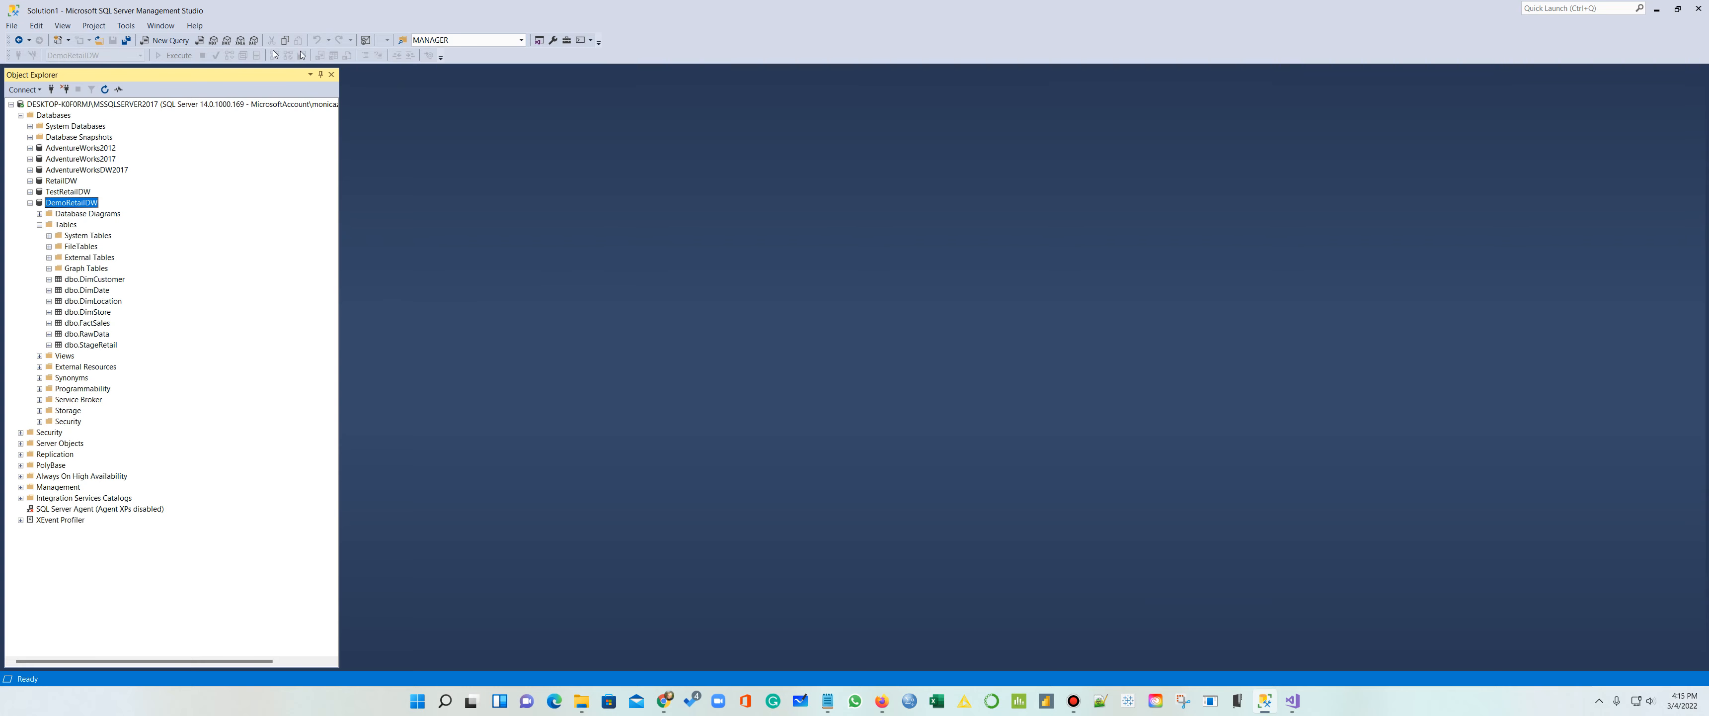
left_click(1678, 8)
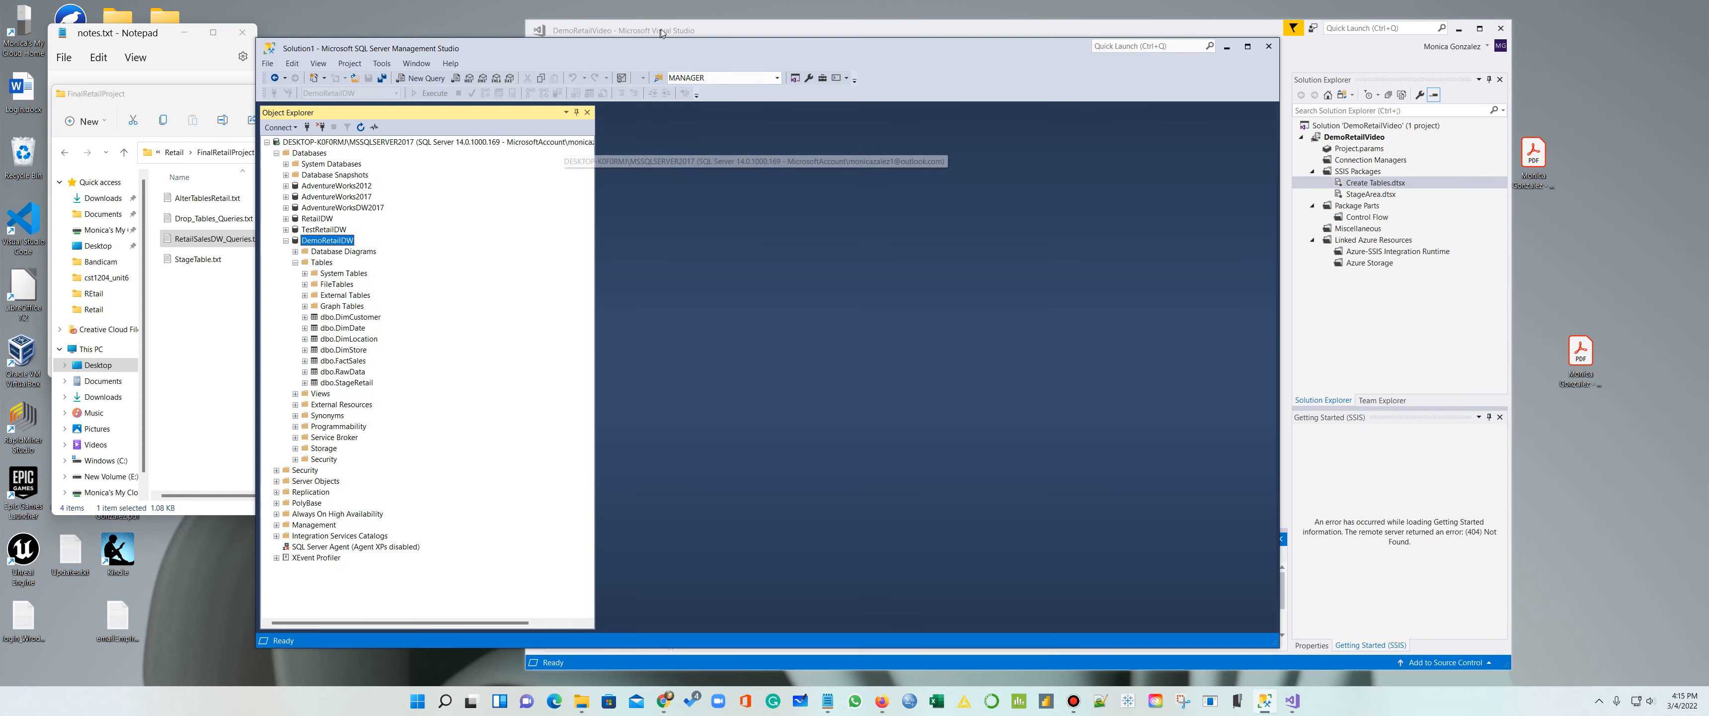
left_click_drag(658, 51, 803, 22)
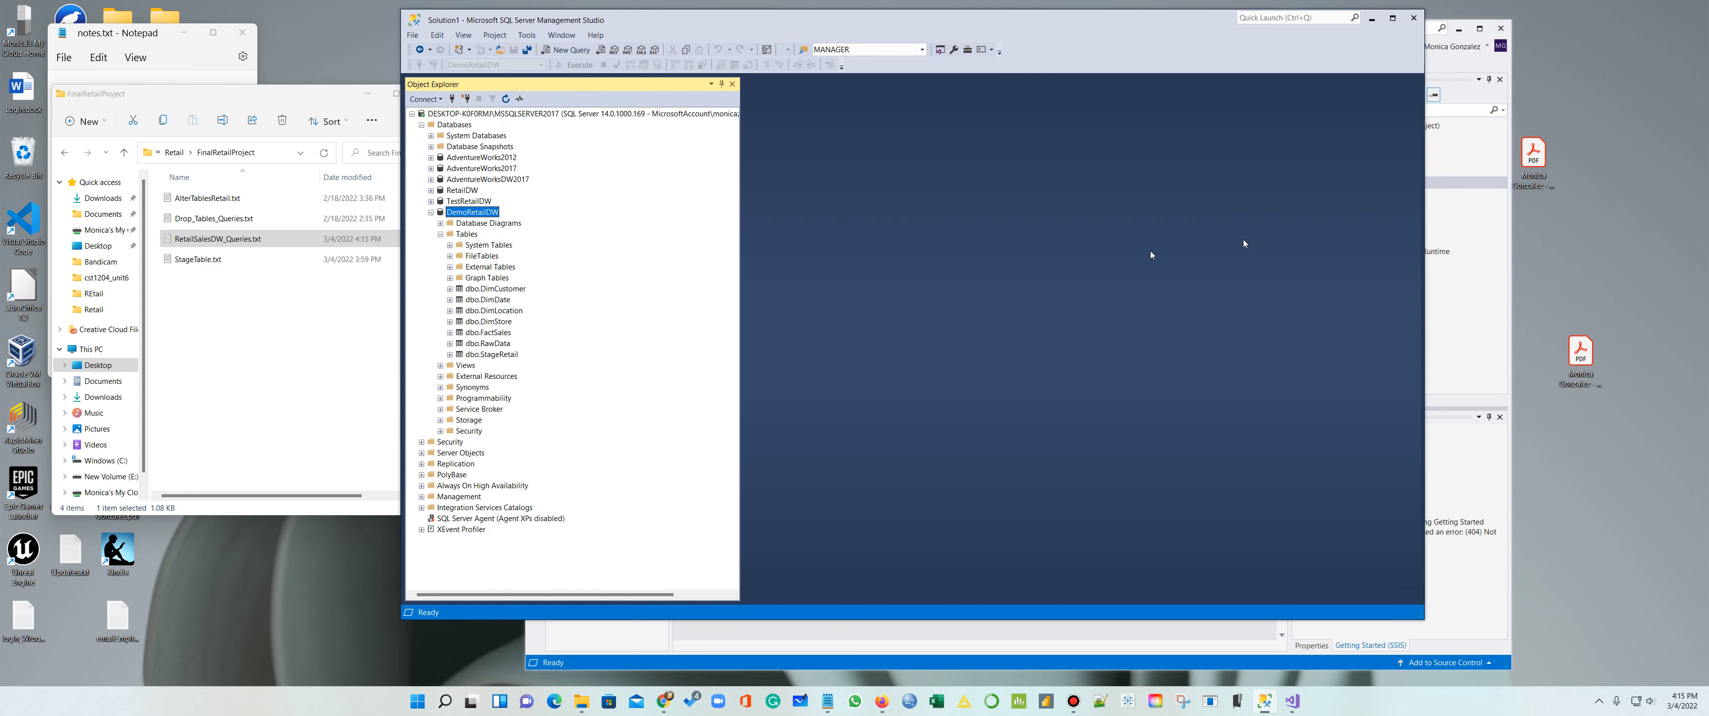
left_click(1473, 472)
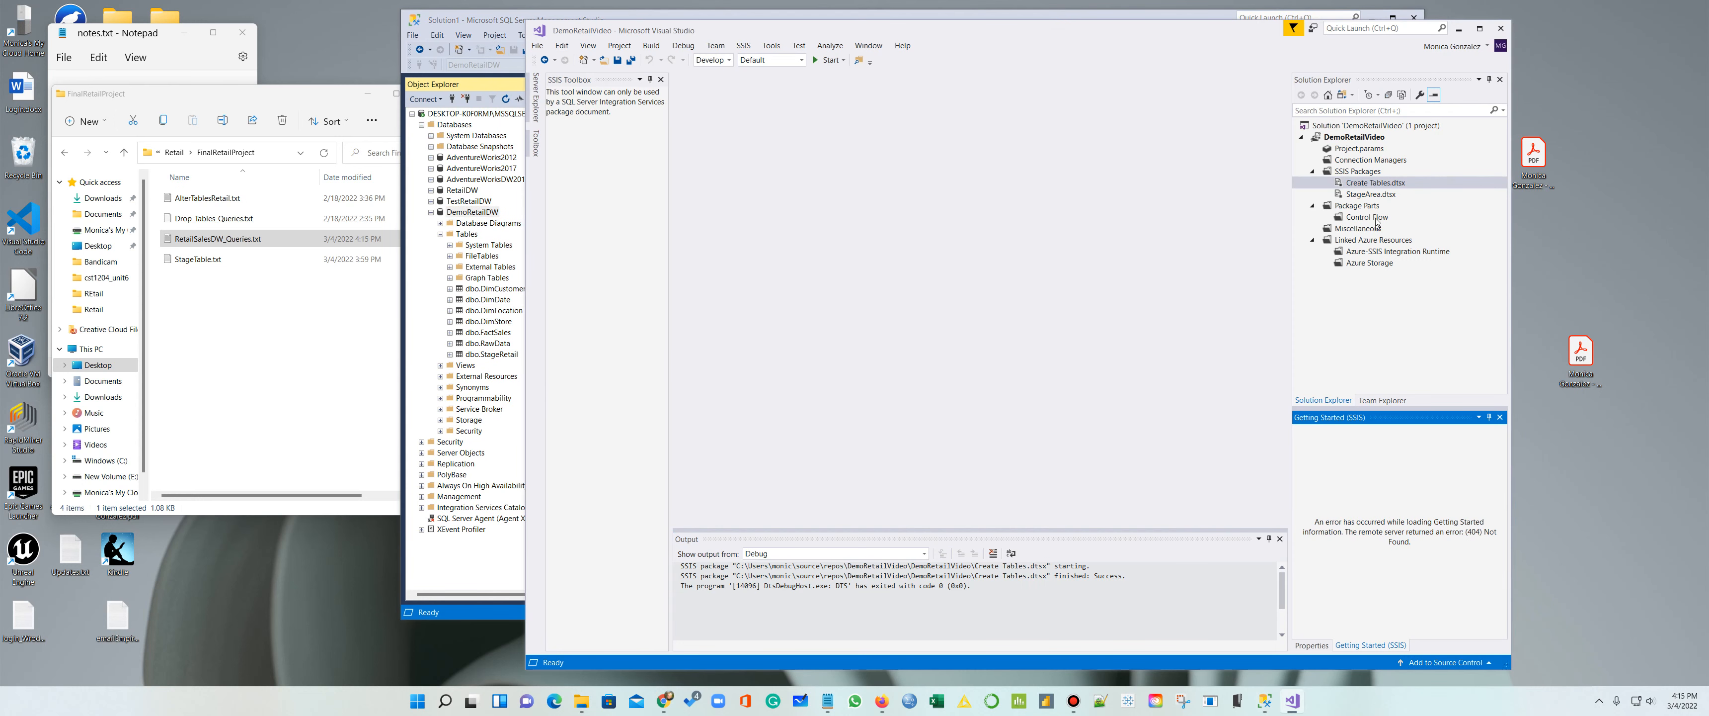
Step: Add a new SSIS package to the DemoRetailVideo project and rename it DimCustomer
left_click(1371, 172)
right_click(1369, 172)
key("Escape")
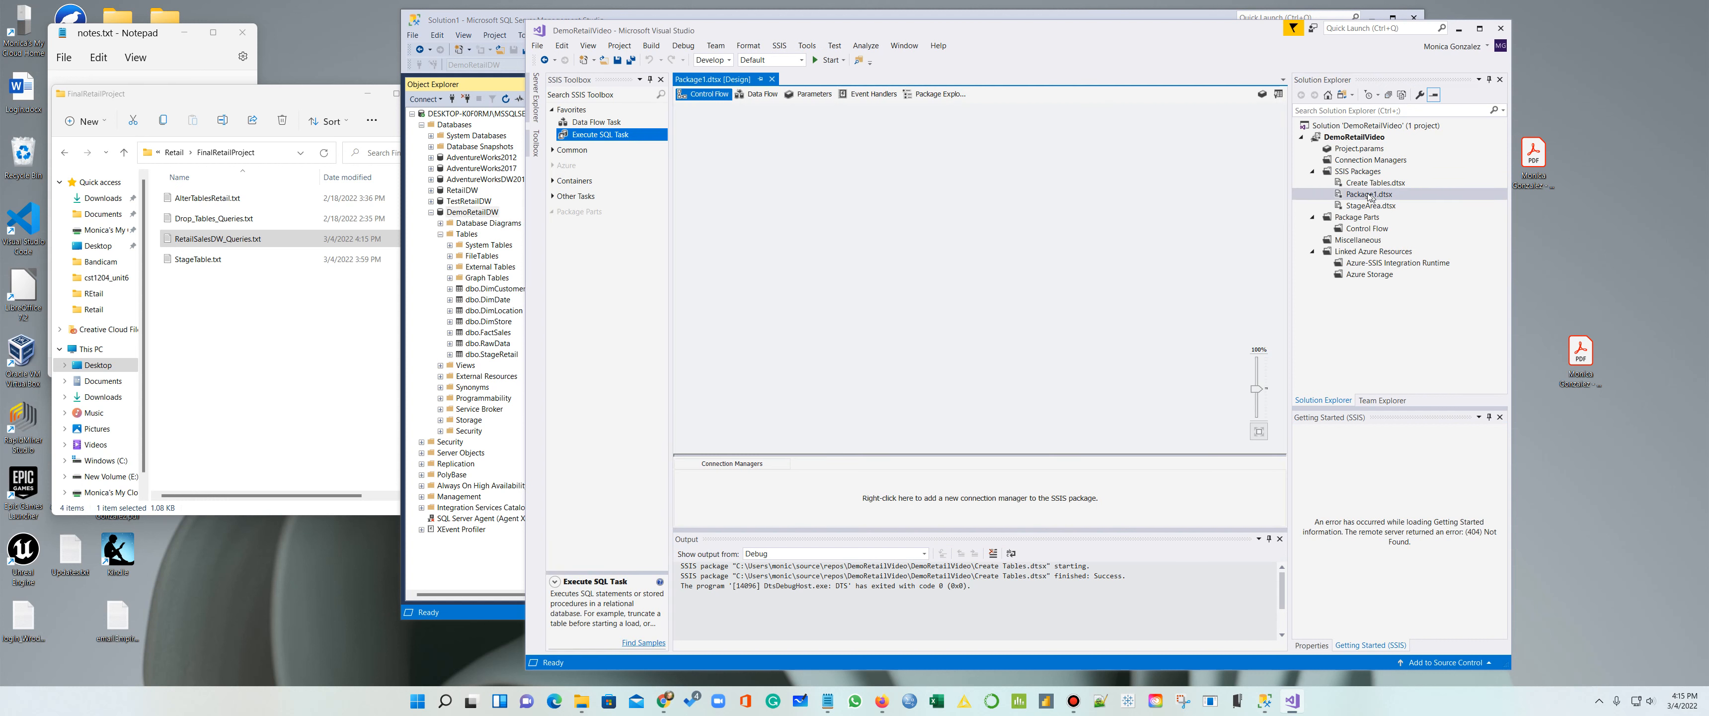
right_click(1373, 195)
left_click(1392, 417)
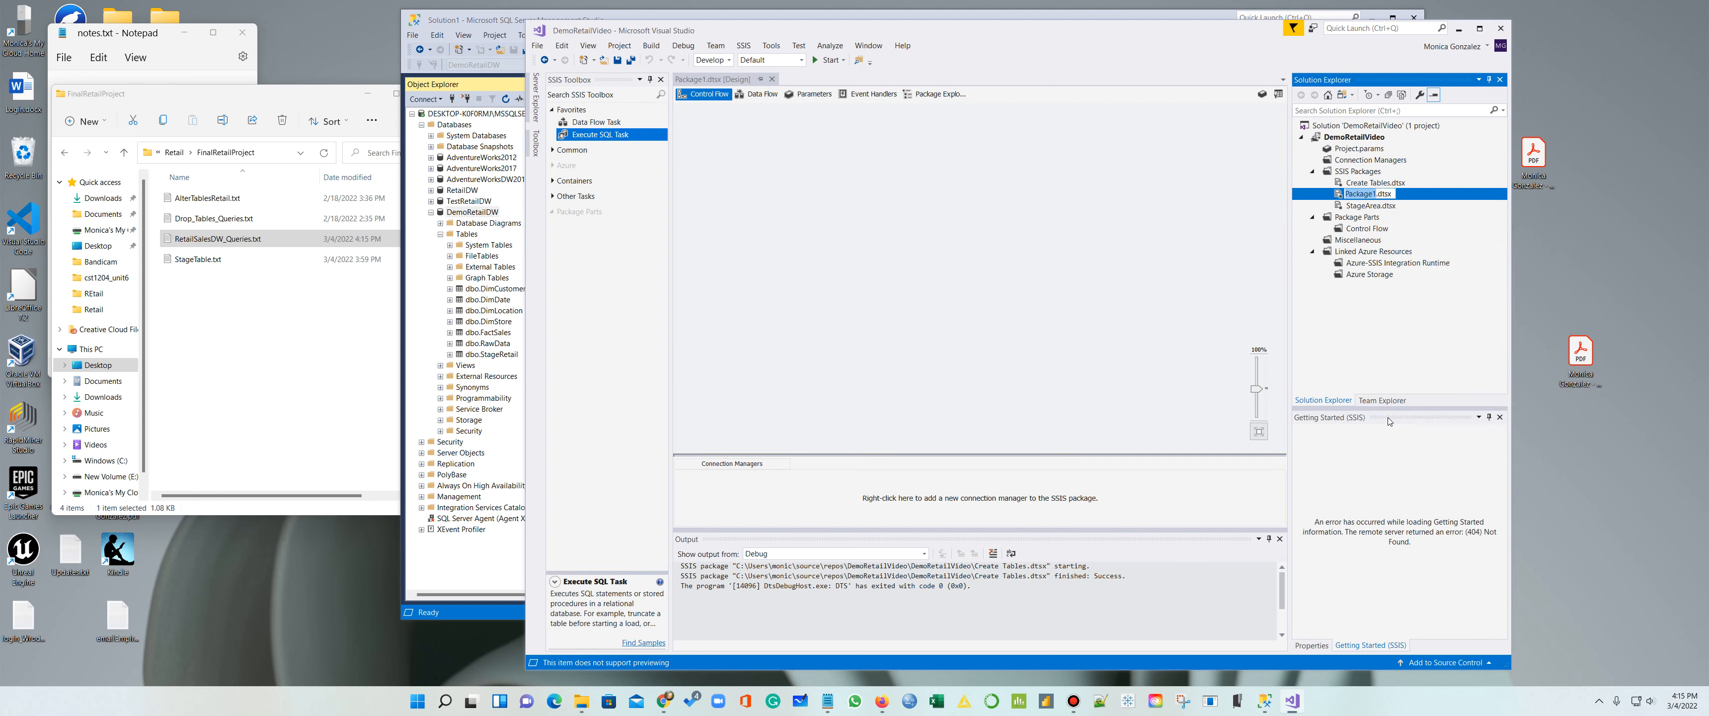
type("DimCustomer")
left_click(1024, 283)
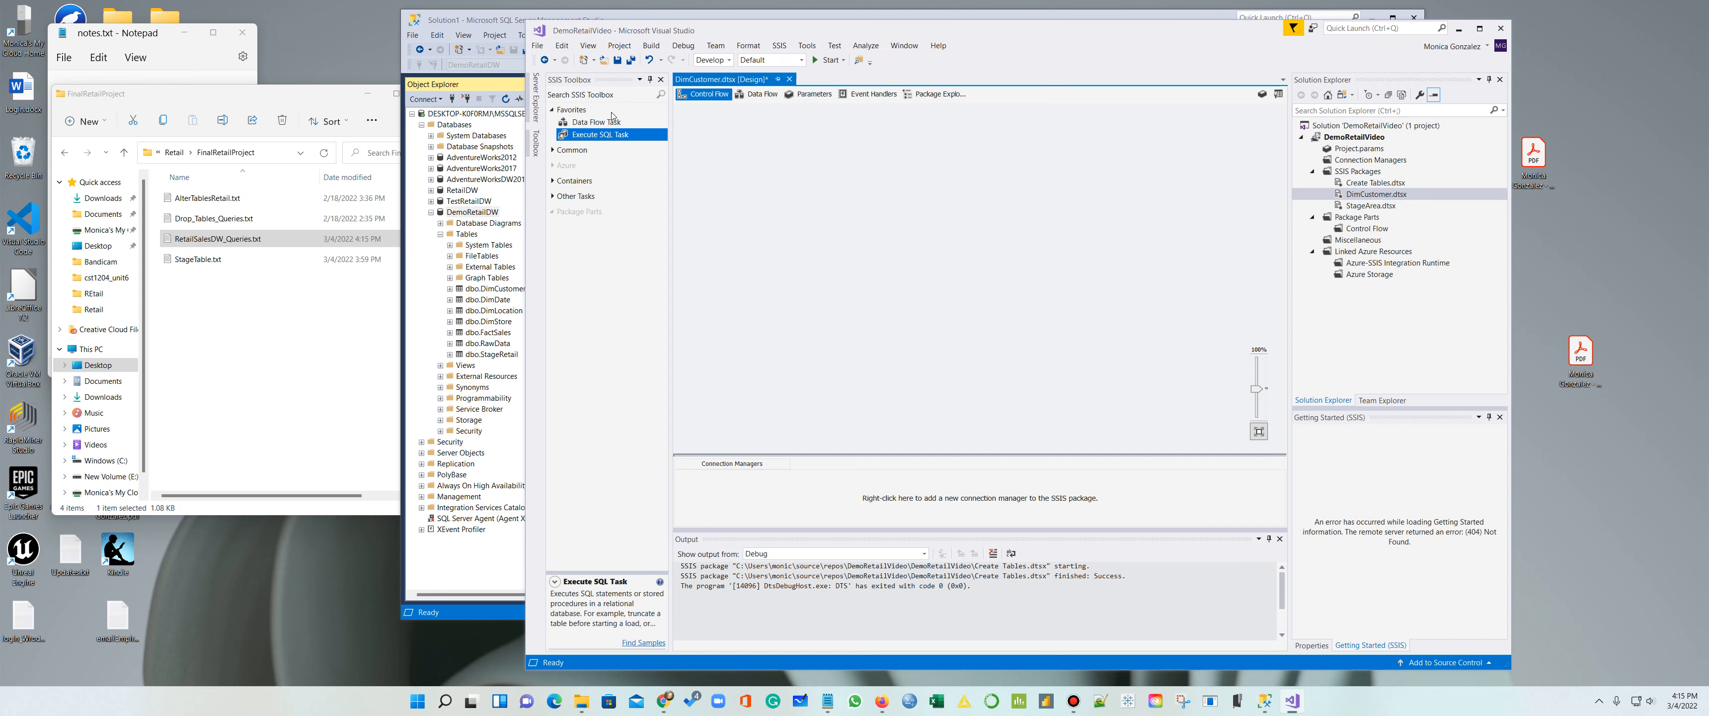
Step: Add a Data Flow Task to the package's control flow and name it DimCustomer
left_click_drag(596, 121, 853, 179)
left_click(853, 180)
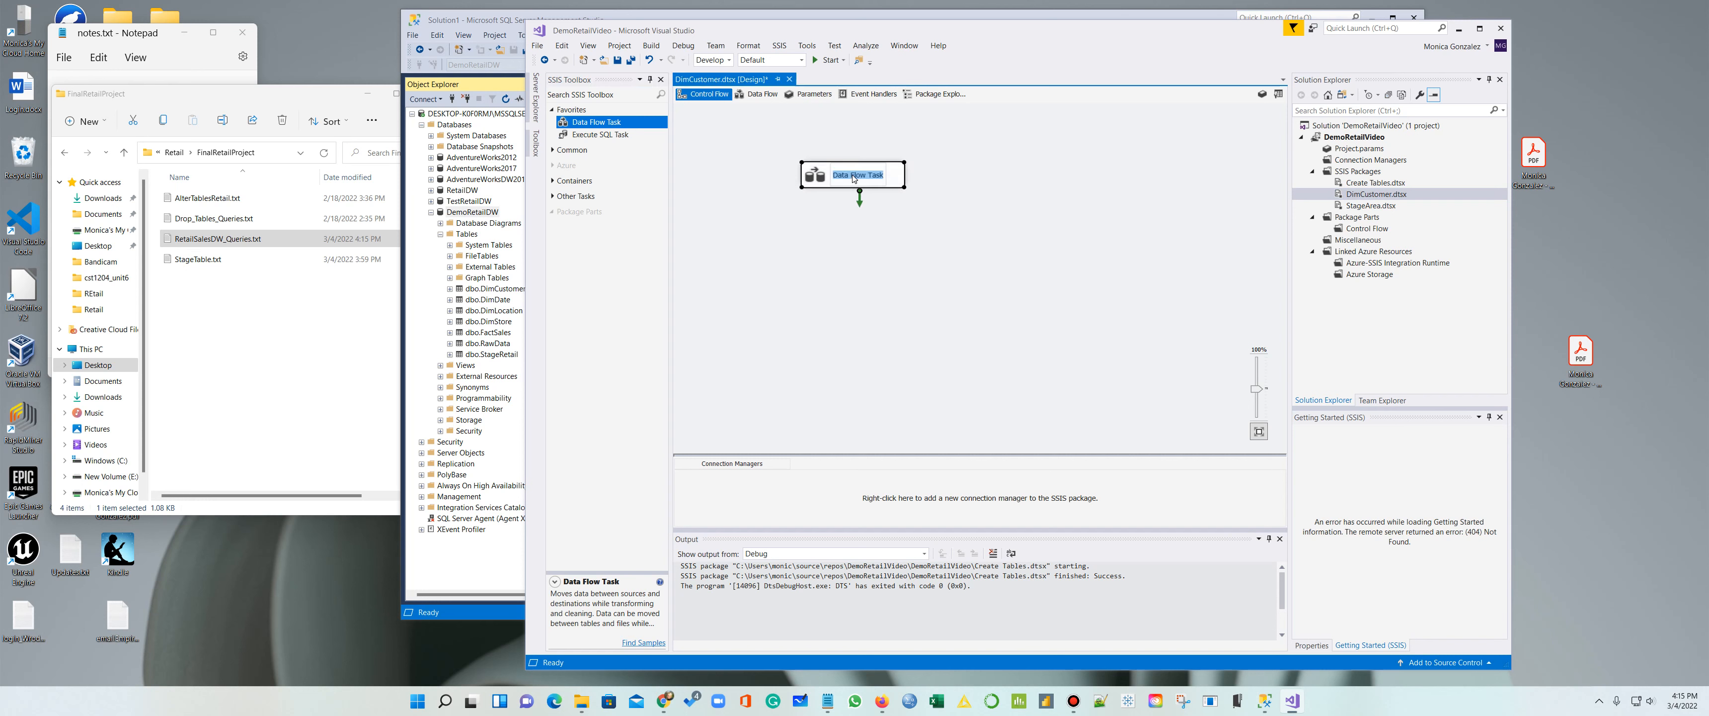
type("DimCu")
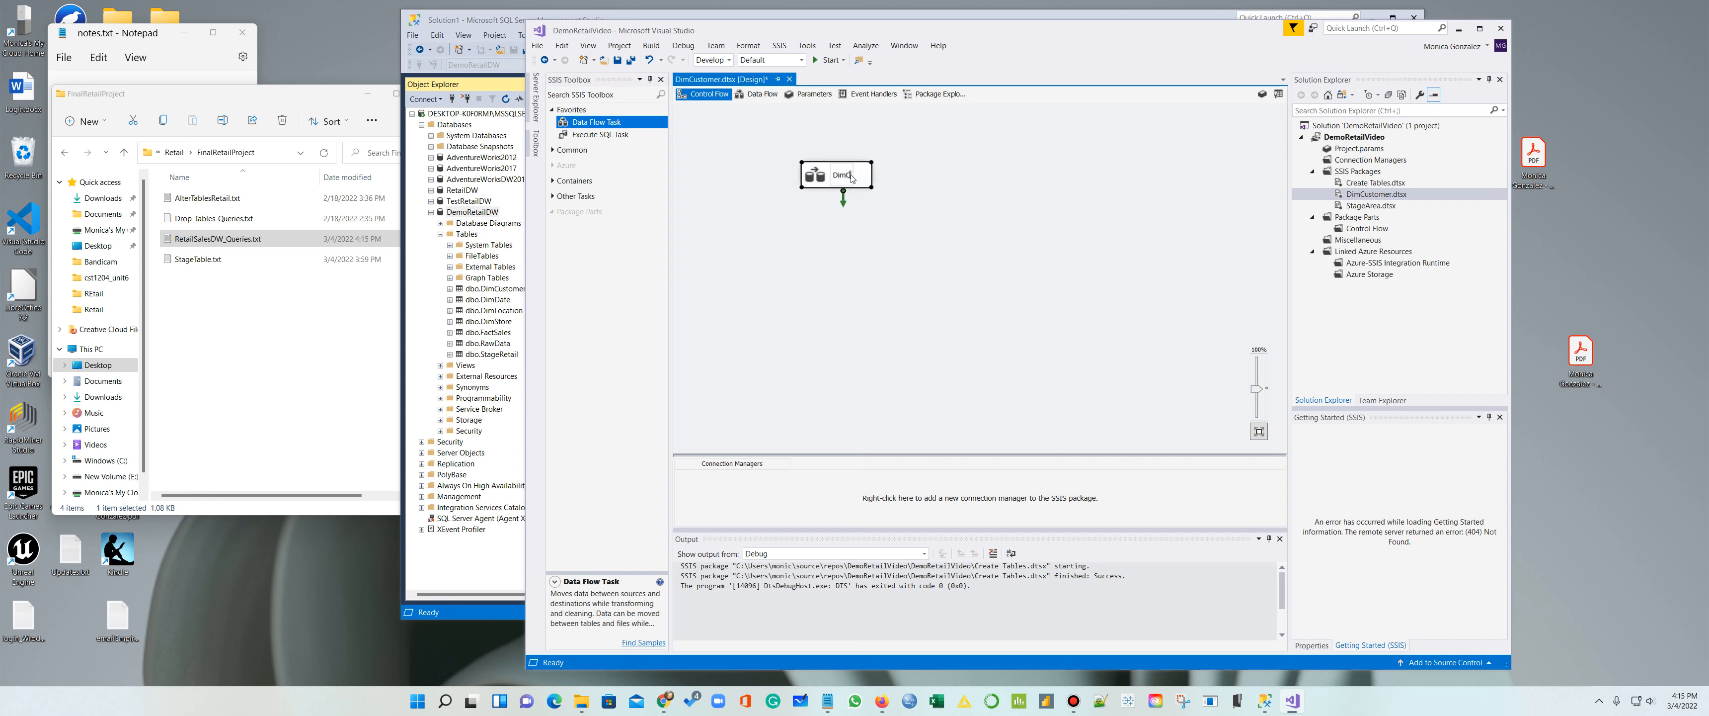
type("stomer")
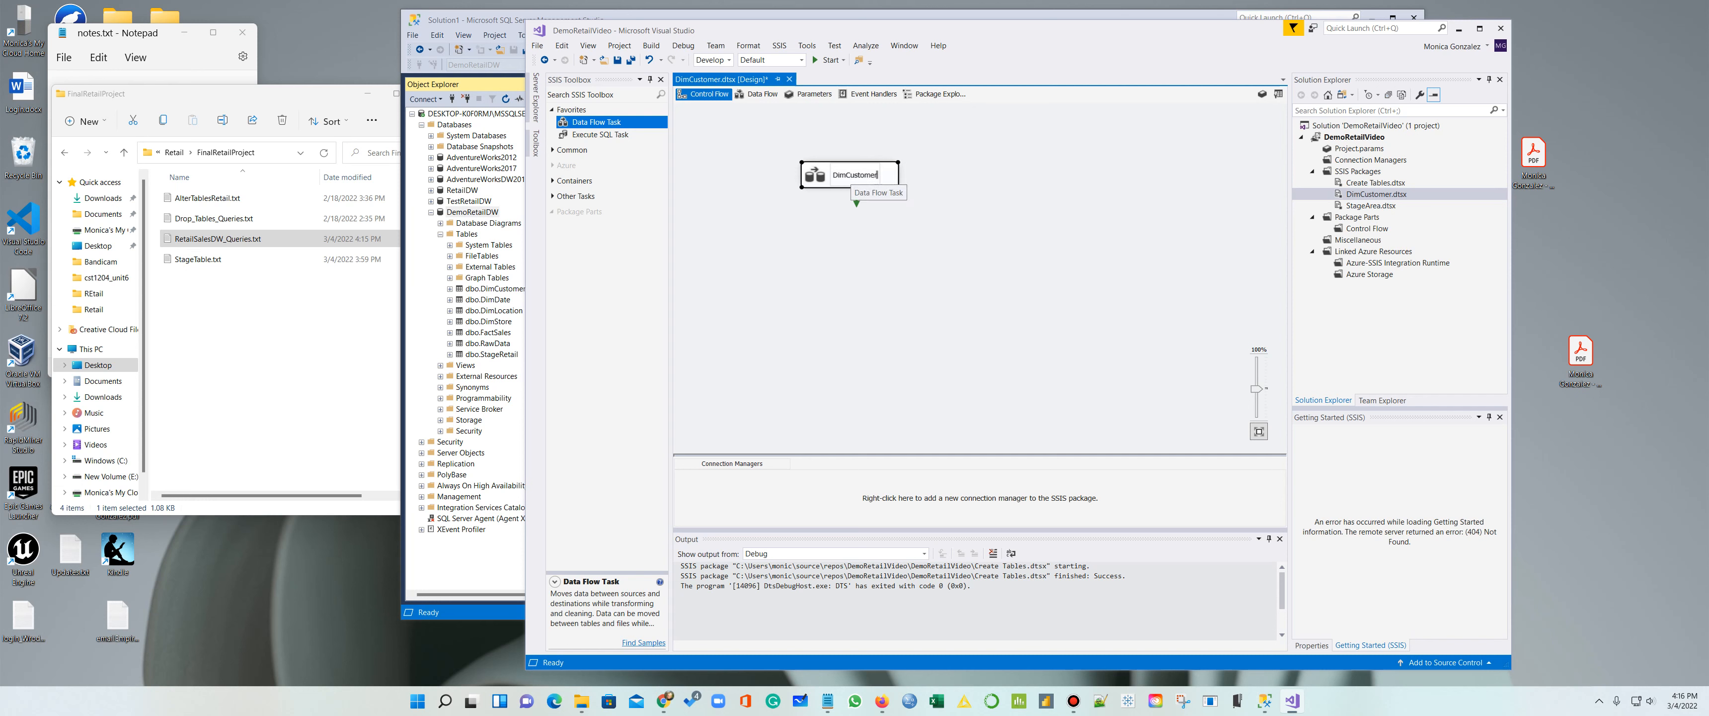
left_click(995, 278)
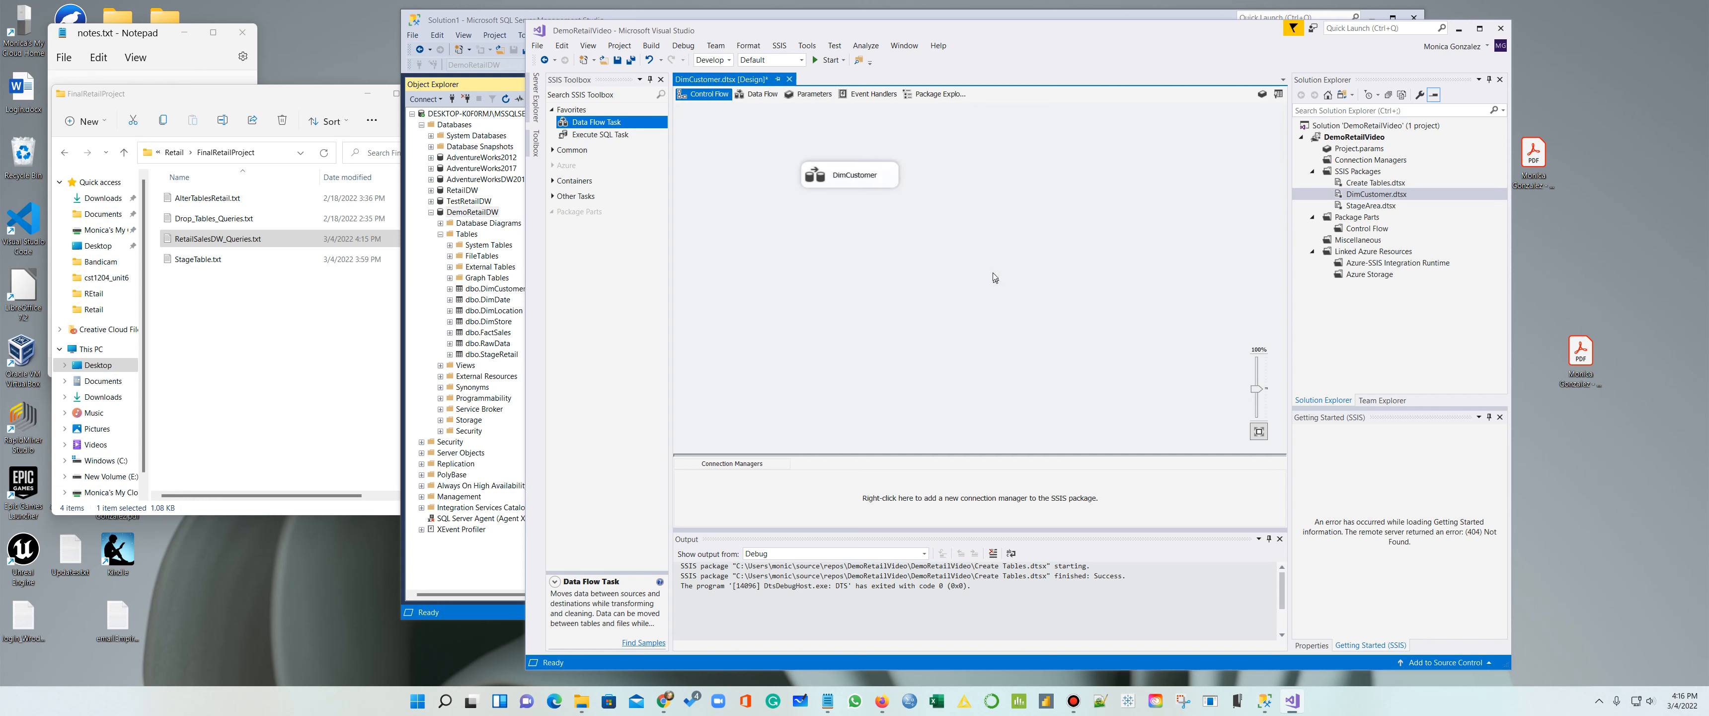
Step: In the DimCustomer data flow, add a SQL Server source with a new connection using the SQL Server Native Client 11.0 provider
double_click(889, 175)
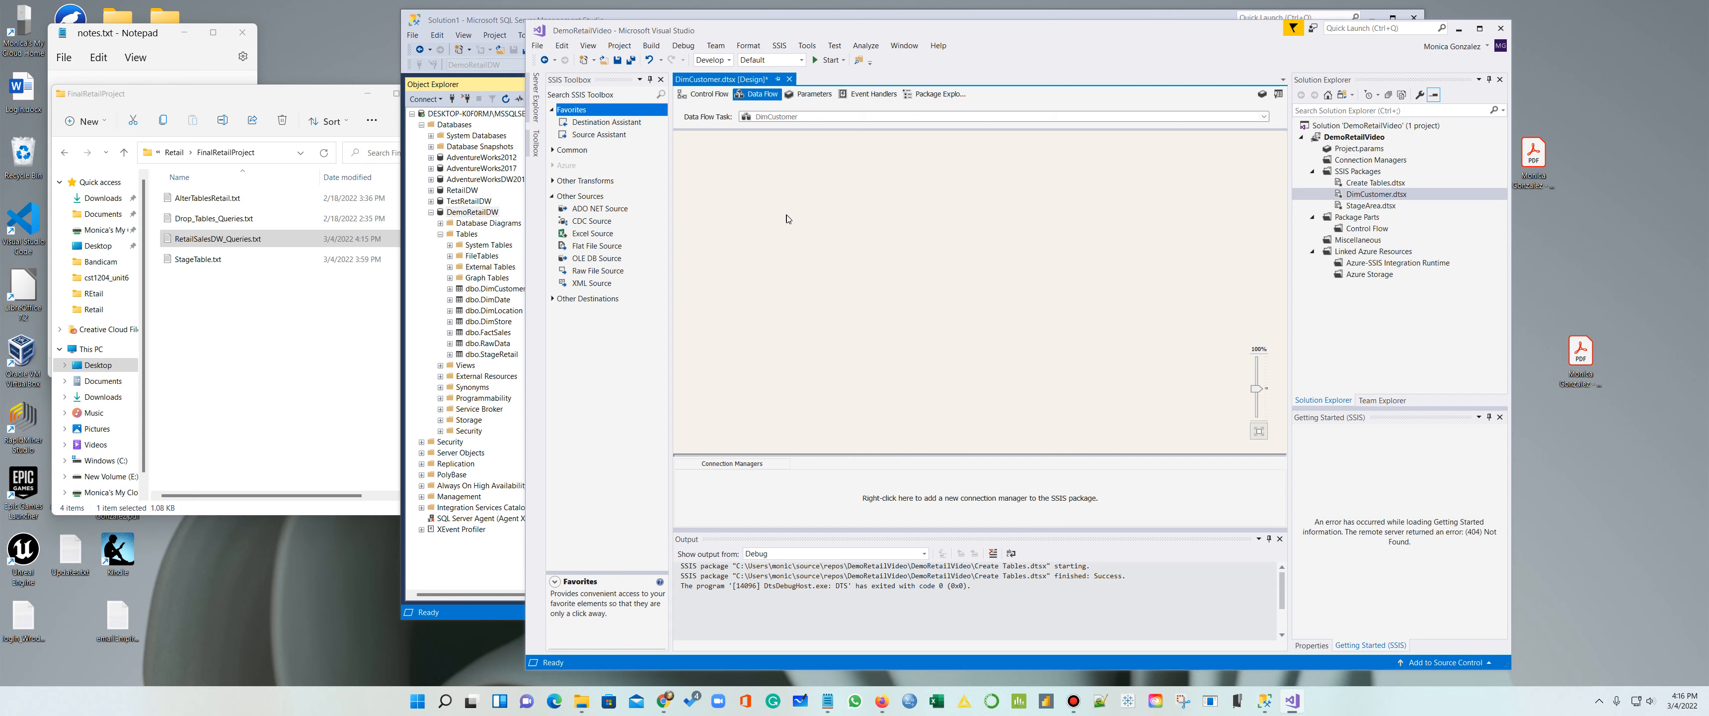
left_click_drag(590, 134, 781, 175)
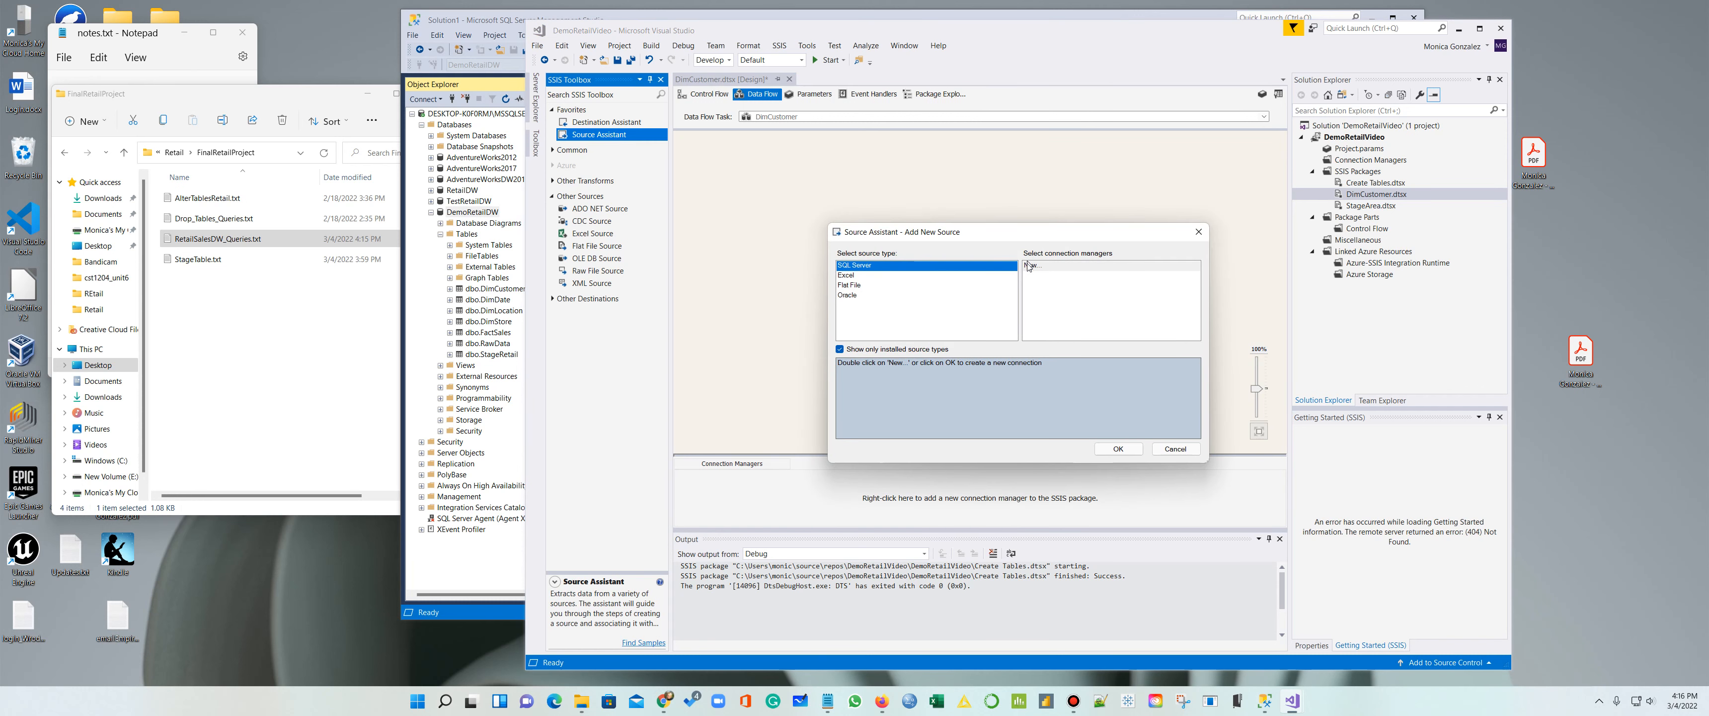
left_click(1118, 448)
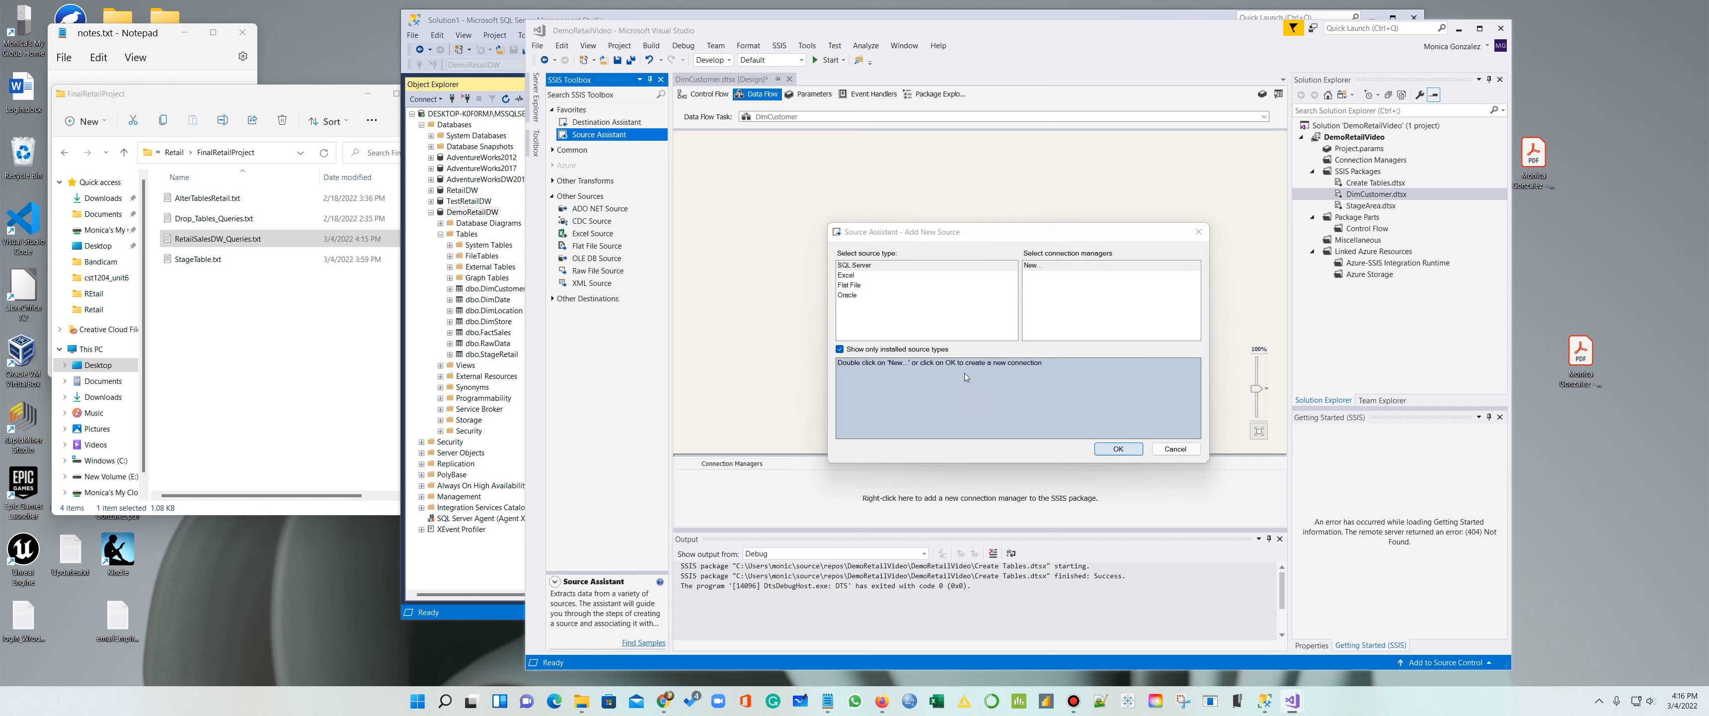
left_click(936, 210)
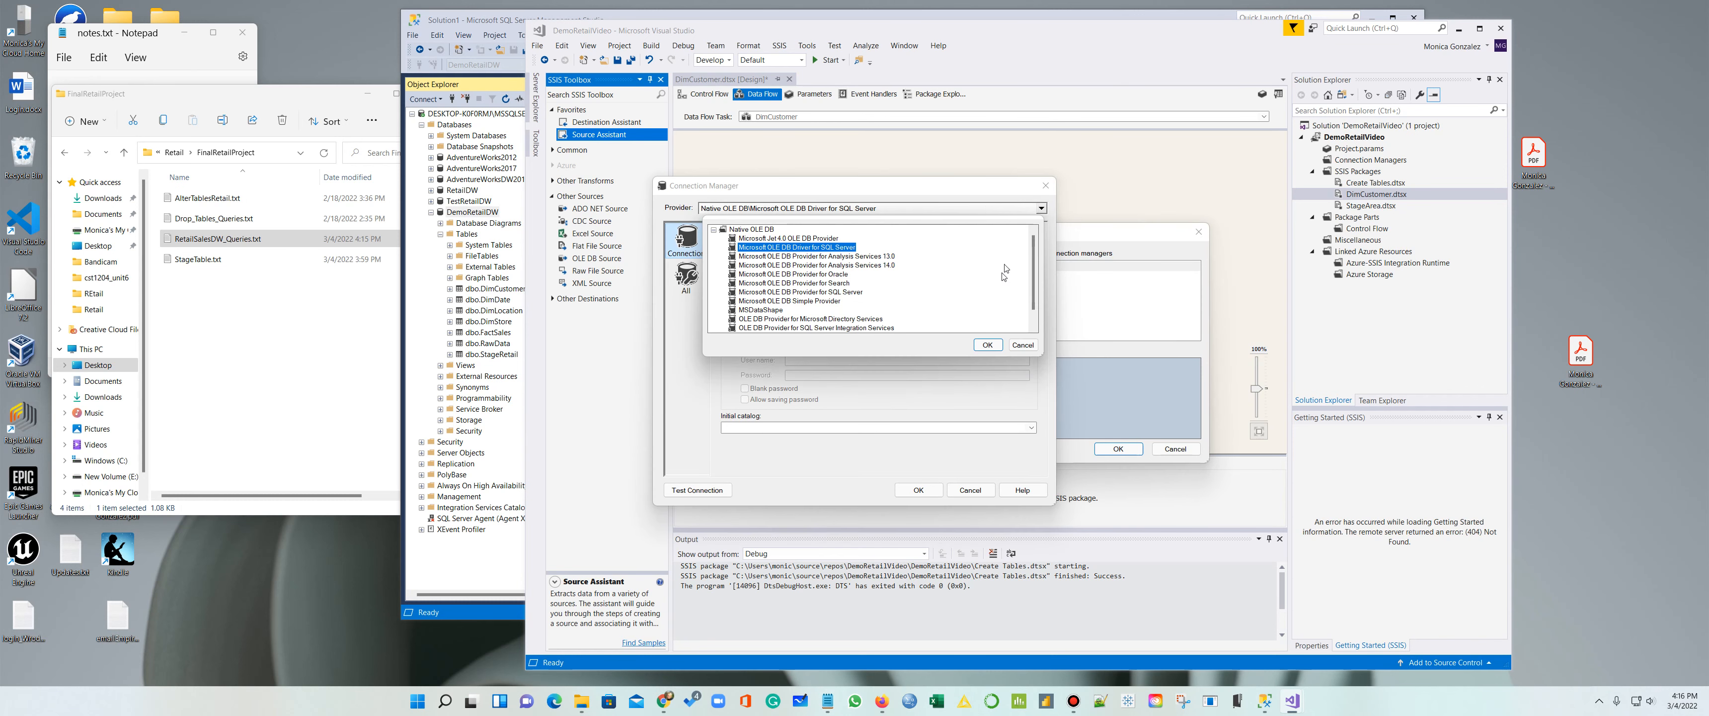
scroll(1031, 286, "down", 1)
left_click(782, 327)
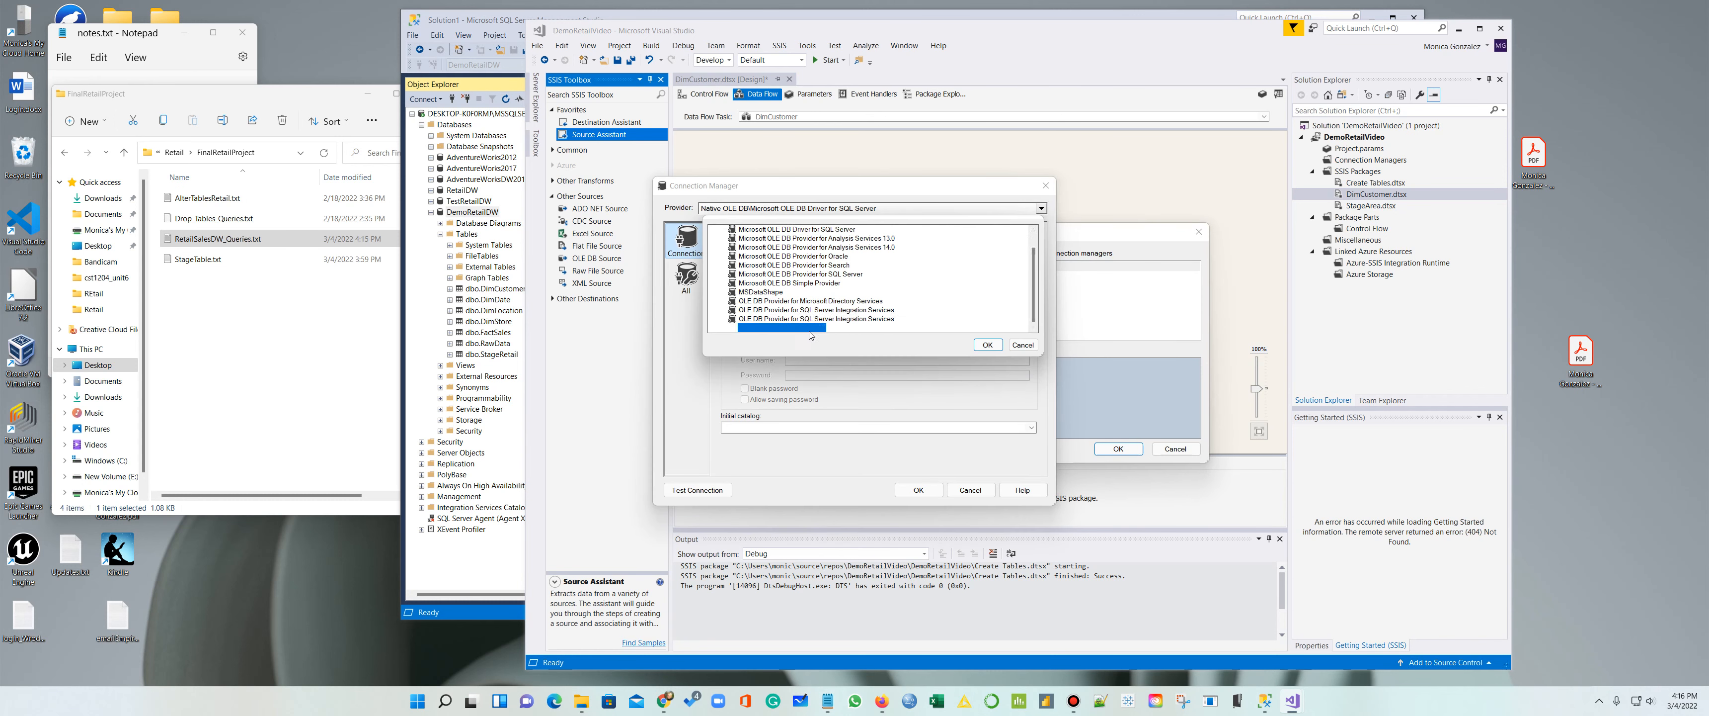
left_click(986, 345)
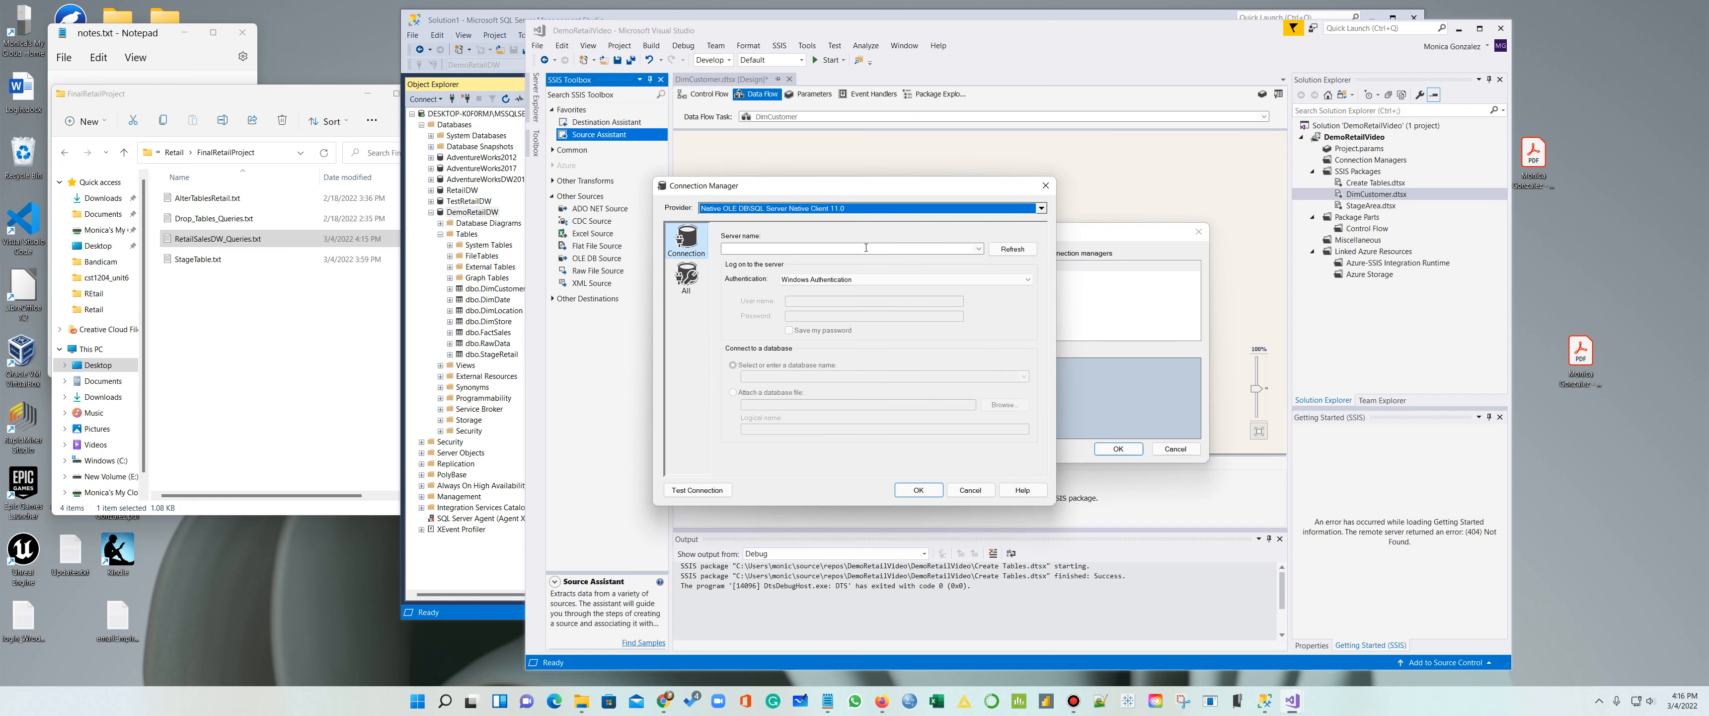
Step: Point the source connection at server DESKTOP-K0F0RMJ\MSSQLSERVER2017, copied from notes.txt, and the DemoRetailDW database, and create the source
left_click(866, 248)
left_click(192, 71)
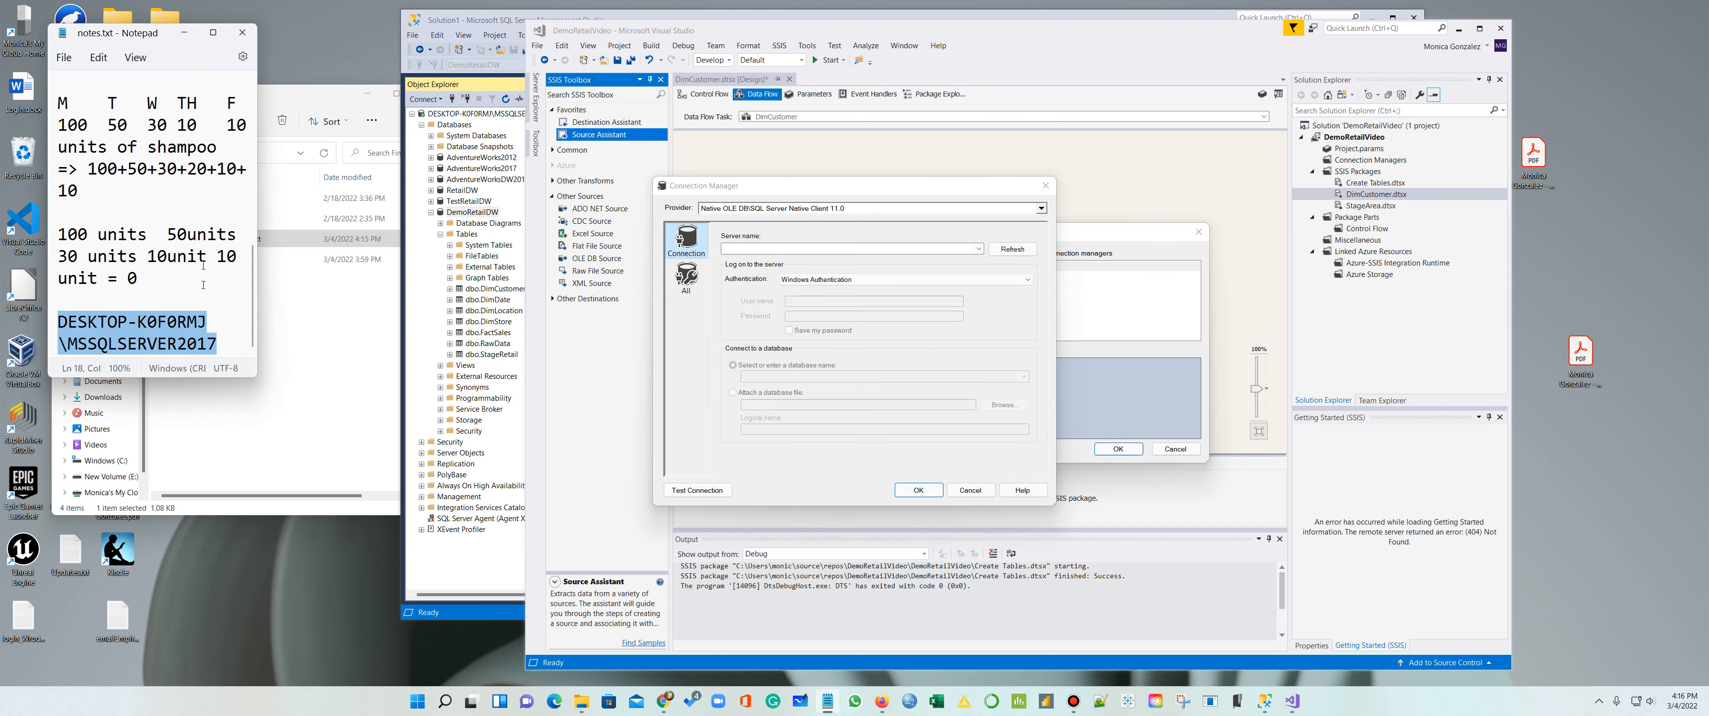
left_click_drag(219, 344, 22, 322)
key("ctrl+c")
left_click(835, 247)
key("ctrl+v")
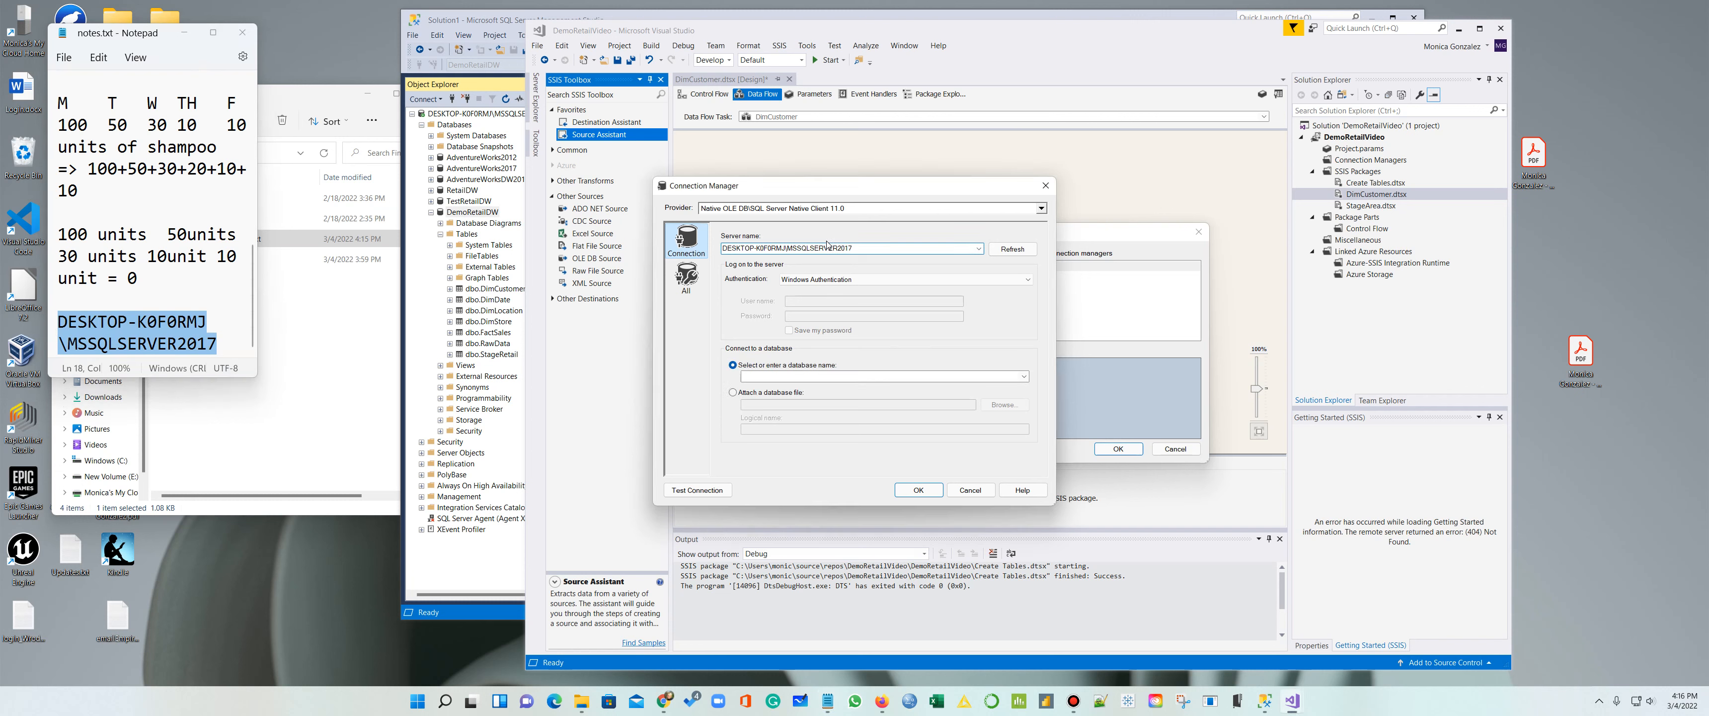
left_click(1025, 376)
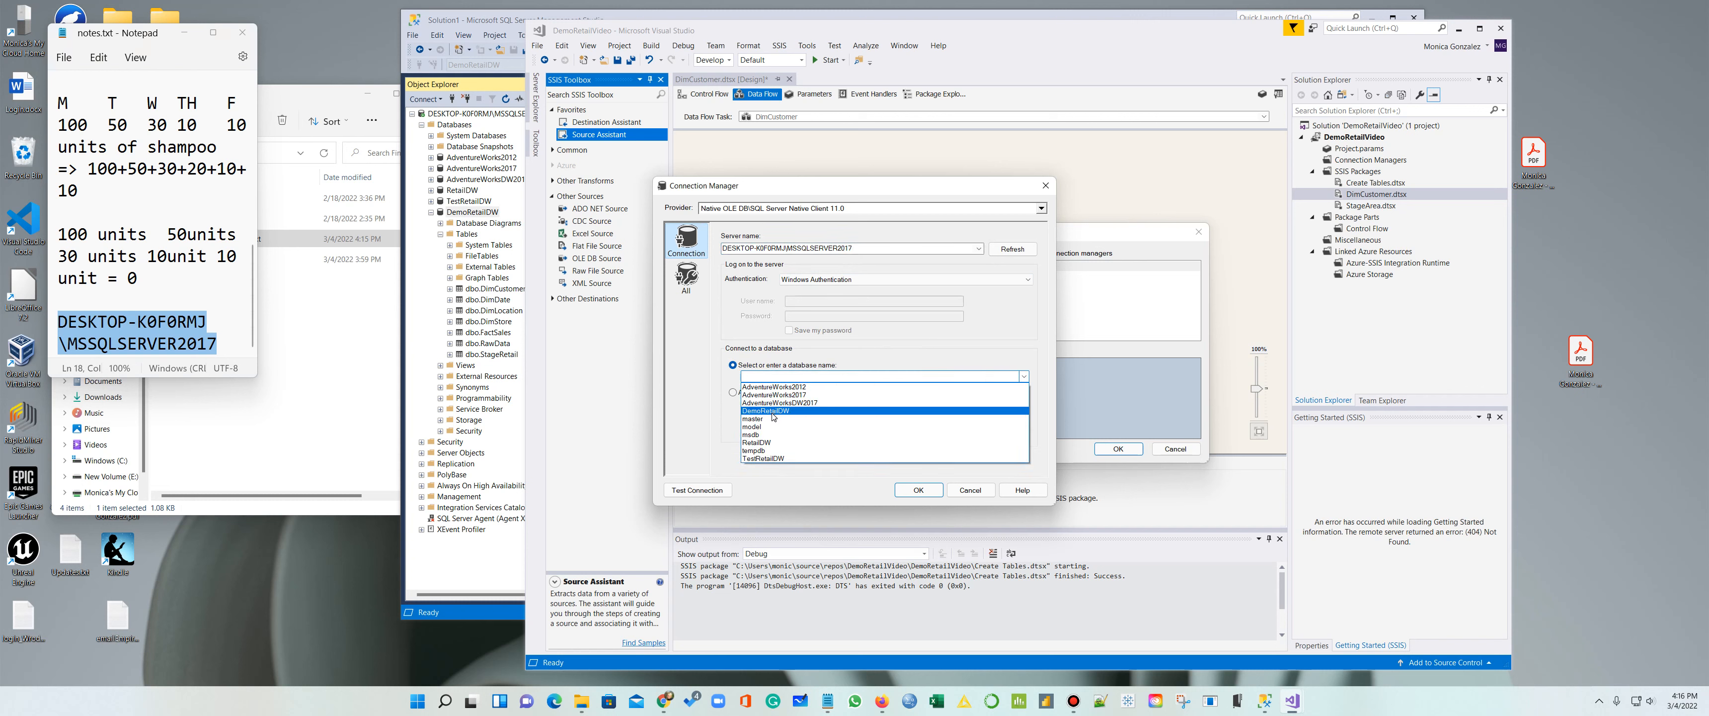
left_click(830, 411)
left_click(917, 490)
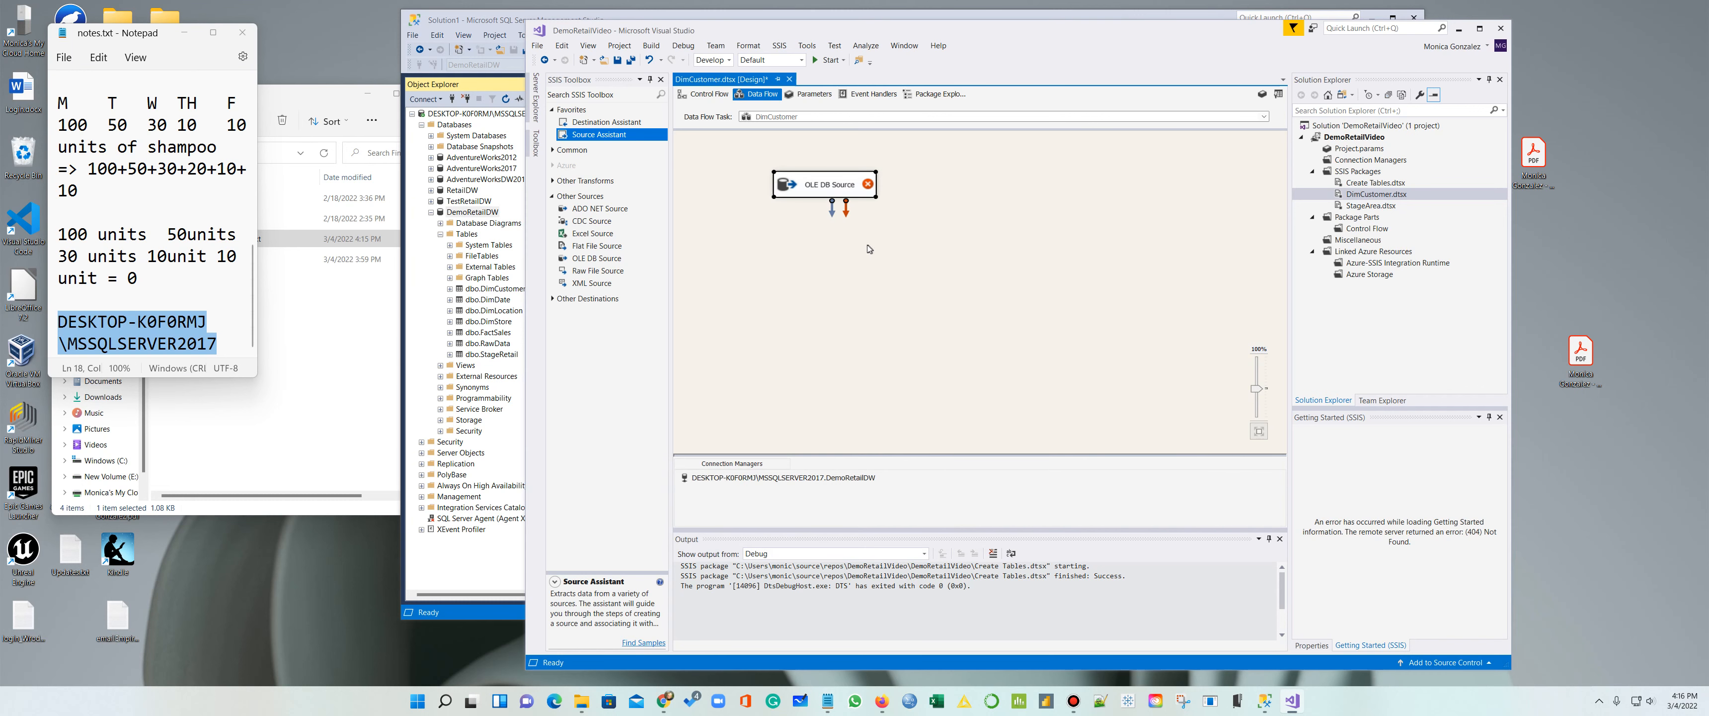
Step: Add a SQL Server destination to the data flow with a new connection using the SQL Server Native Client 11.0 provider
left_click_drag(601, 125, 854, 277)
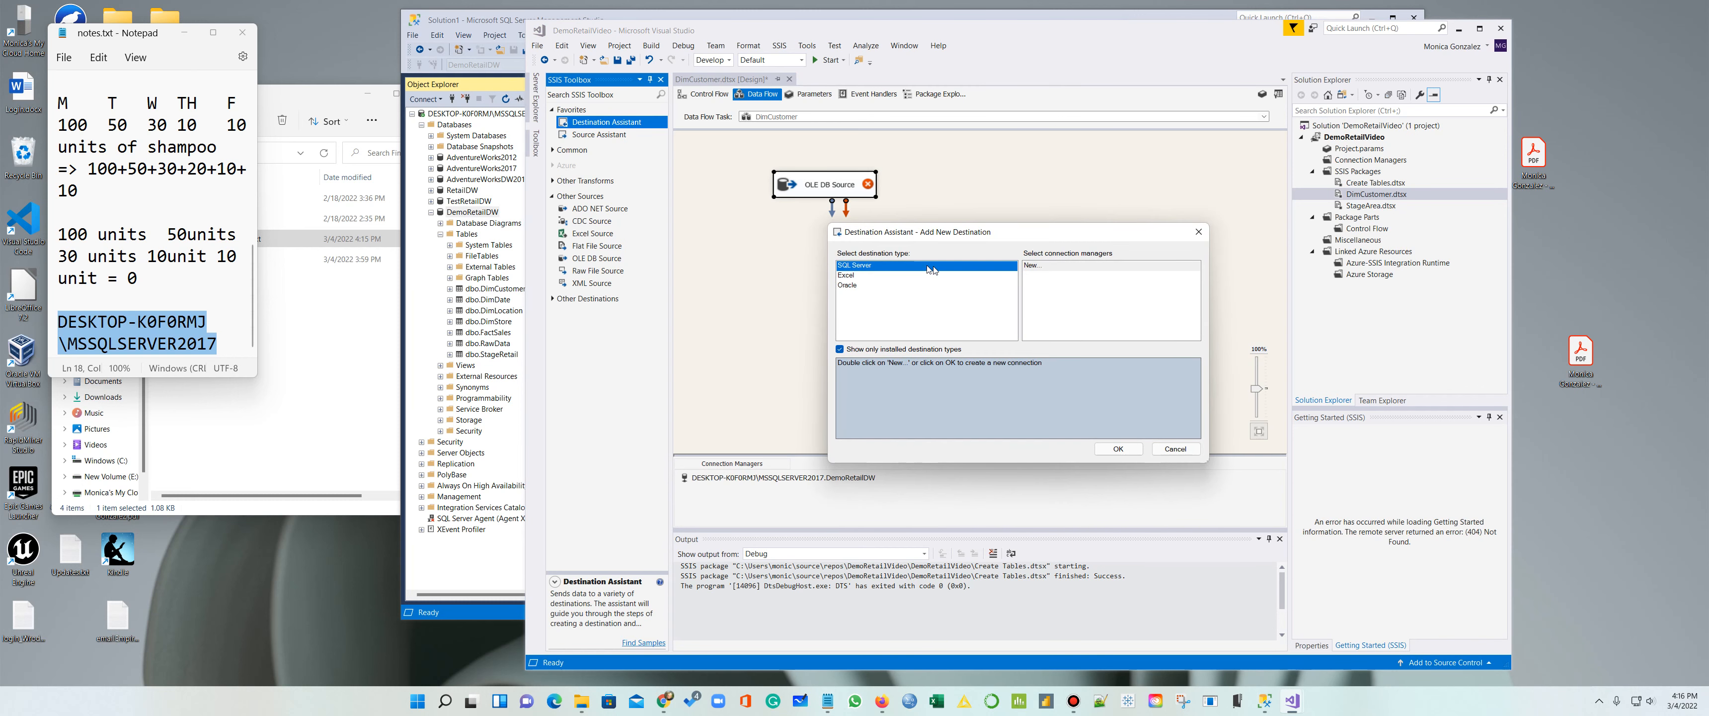
left_click(1032, 267)
left_click(1120, 447)
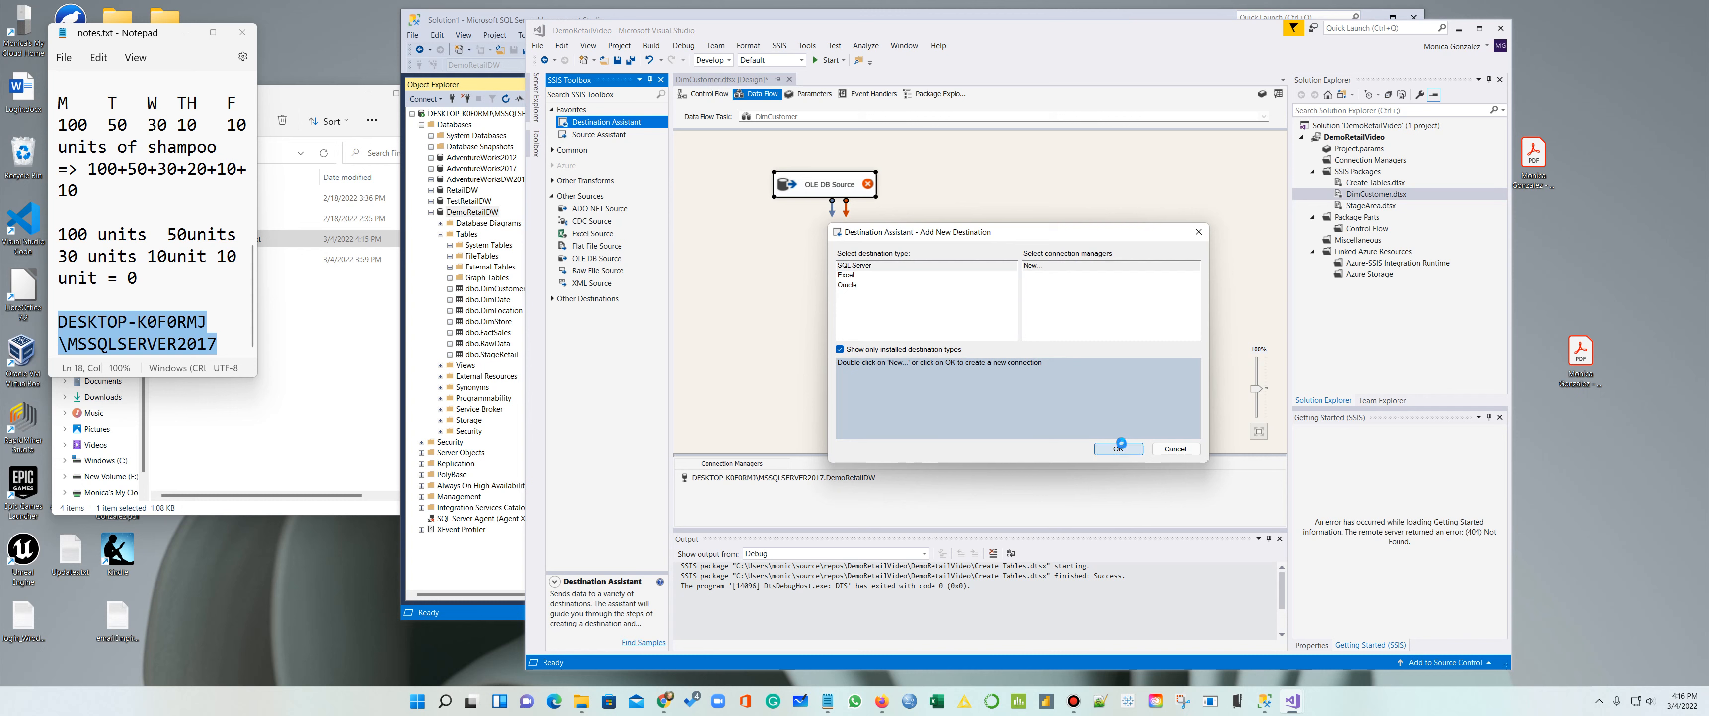
left_click(901, 211)
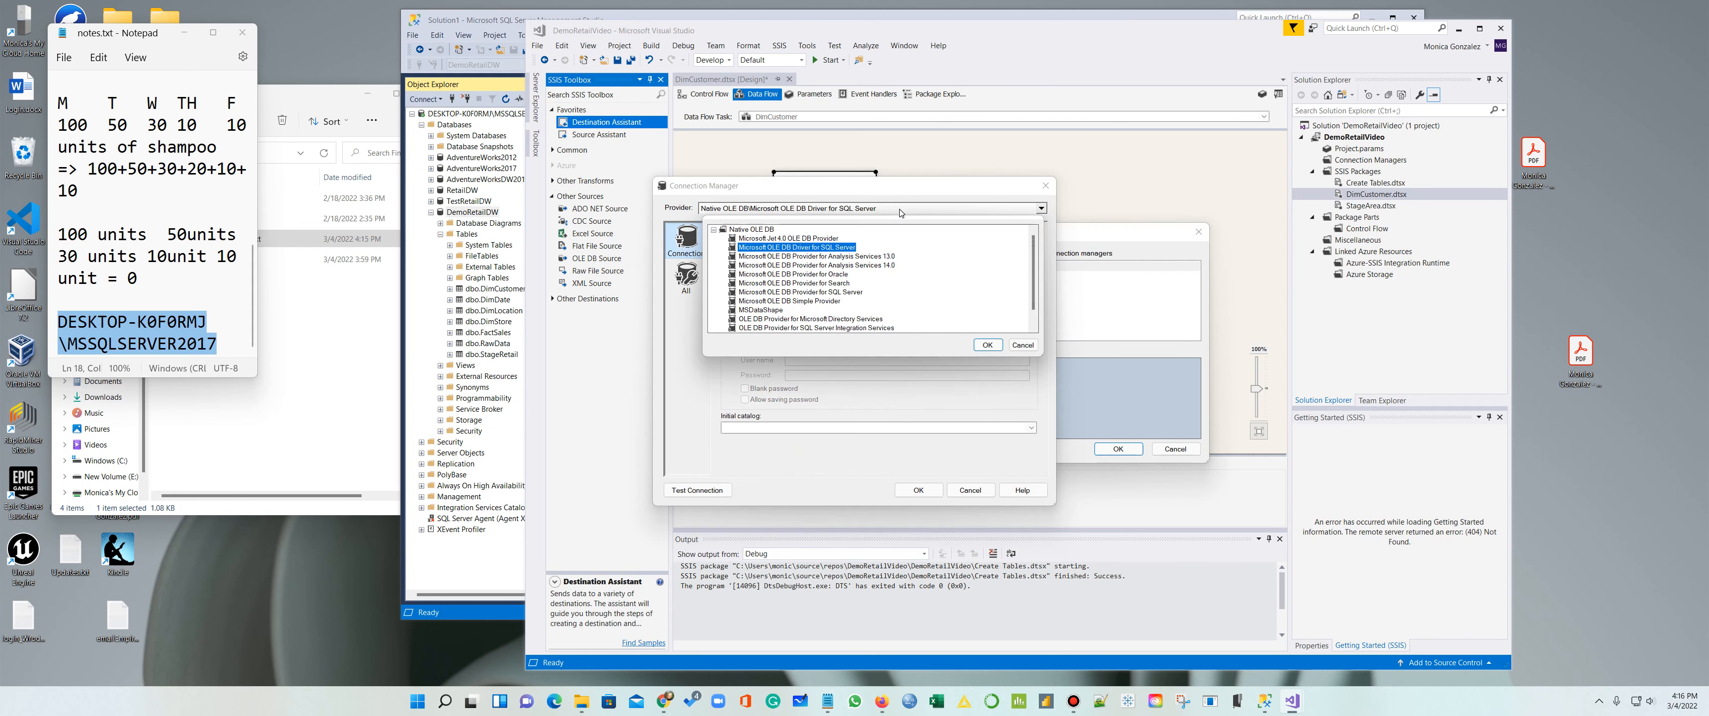
scroll(894, 292, "down", 3)
left_click(825, 329)
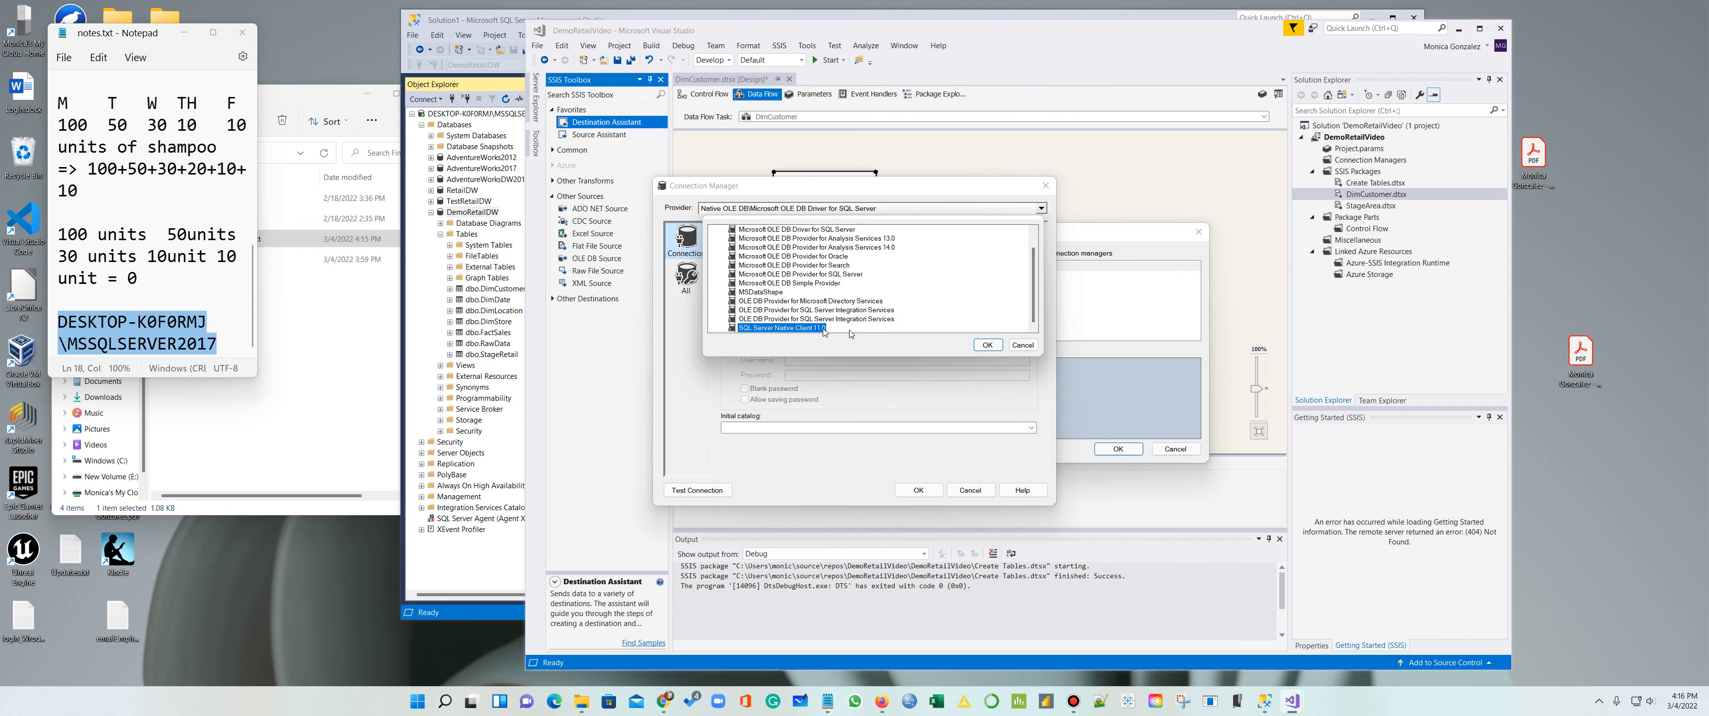
left_click(987, 344)
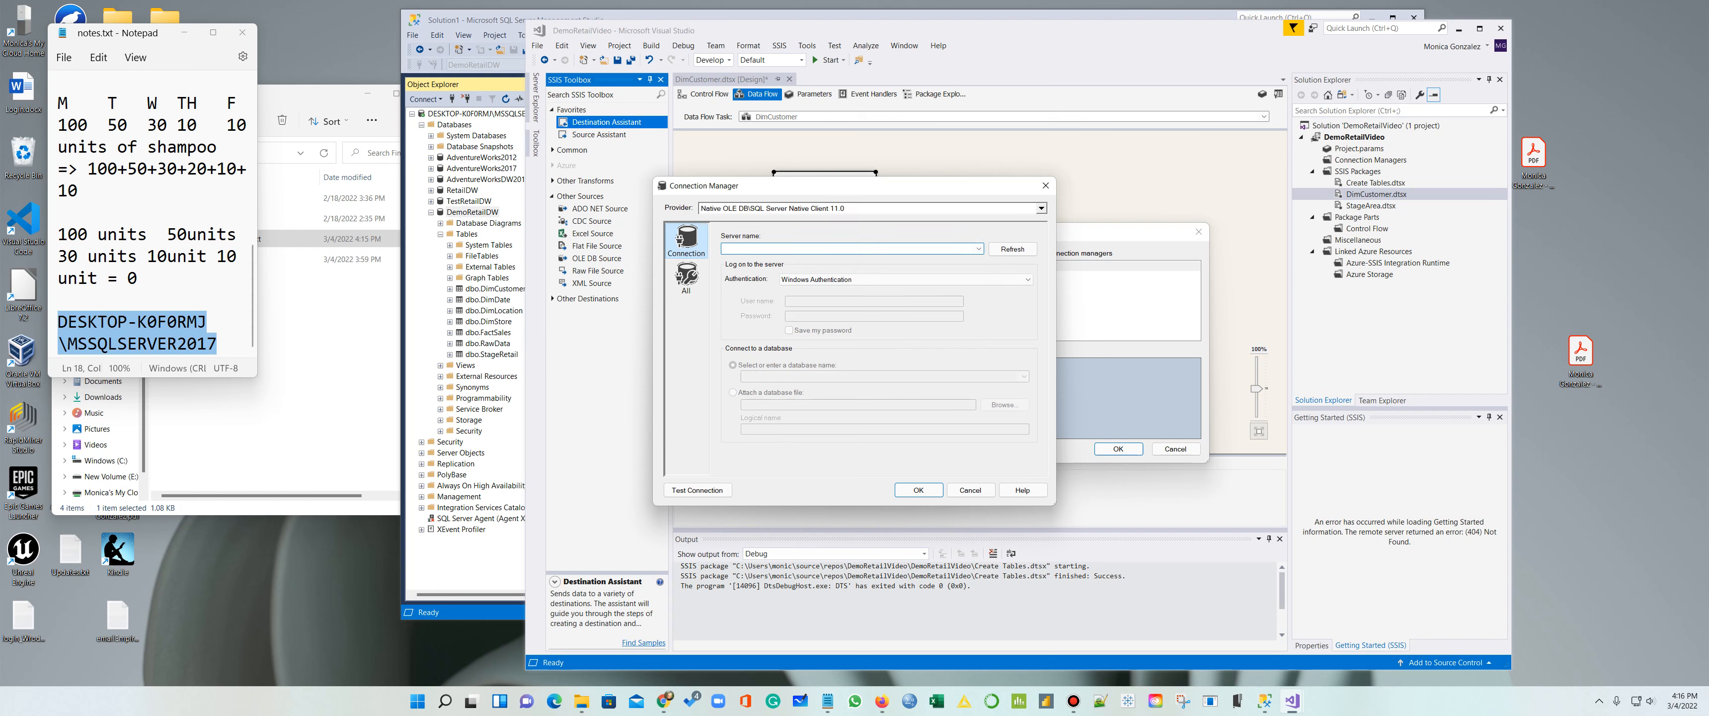
Step: Set the destination connection to server DESKTOP-K0F0RMJ\MSSQLSERVER2017 and database DemoRetailDW, and create the destination
left_click(877, 249)
key("ctrl+v")
left_click(1024, 376)
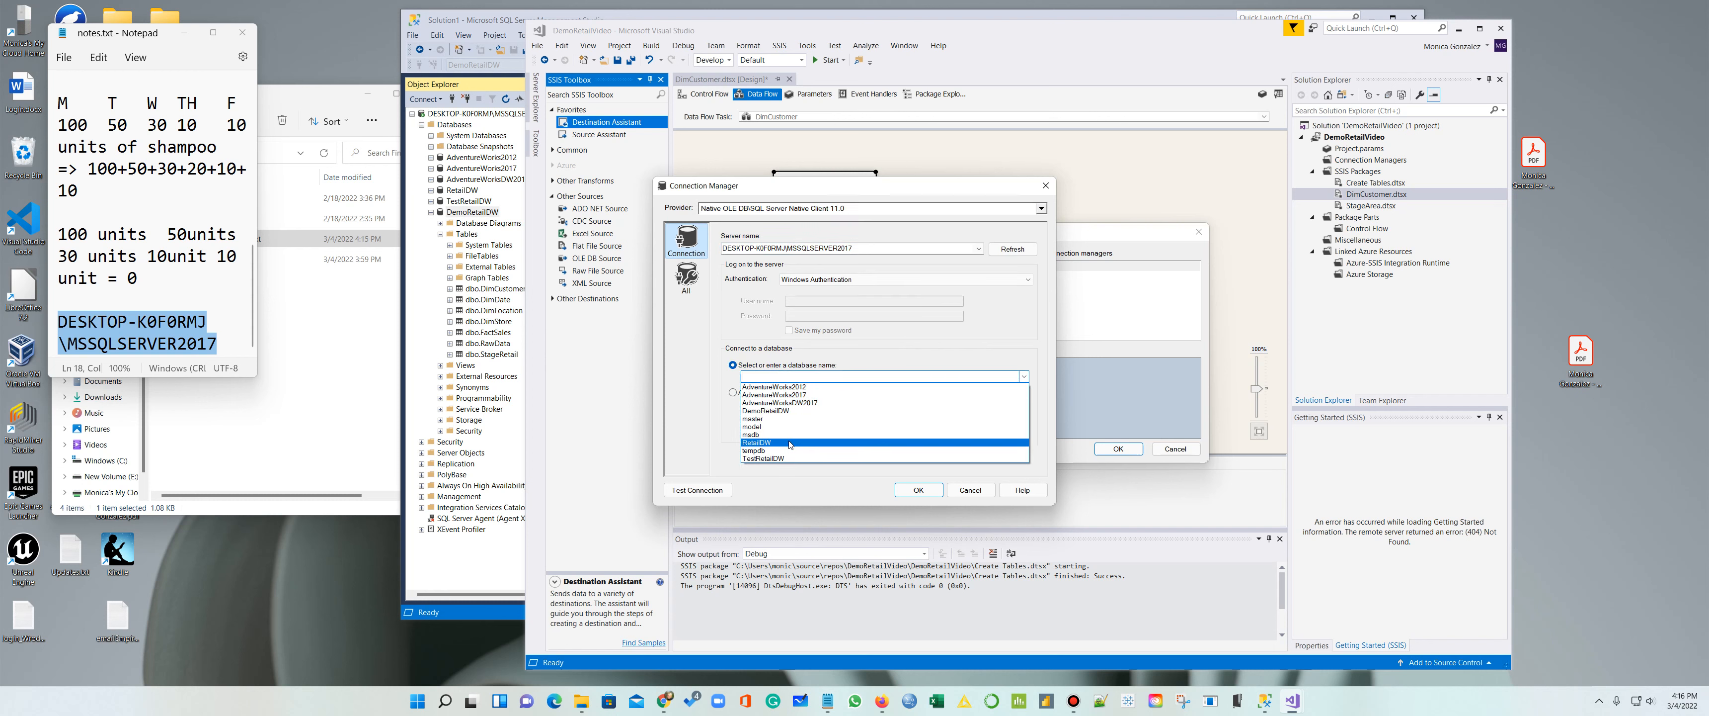
left_click(796, 411)
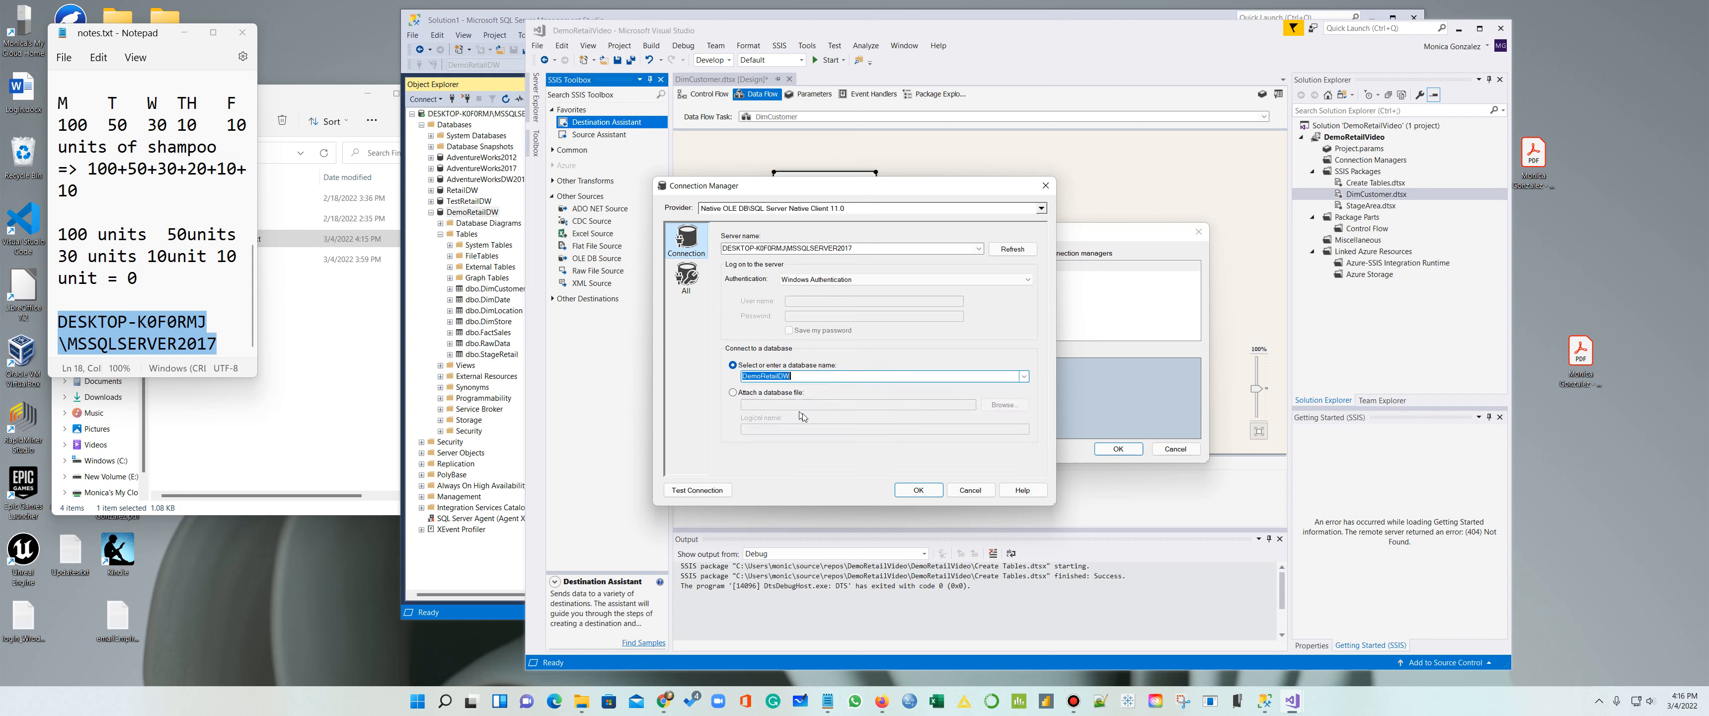
left_click(910, 489)
Step: Place the OLE DB Destination below the OLE DB Source and connect the source's data output to it
left_click_drag(902, 290, 821, 305)
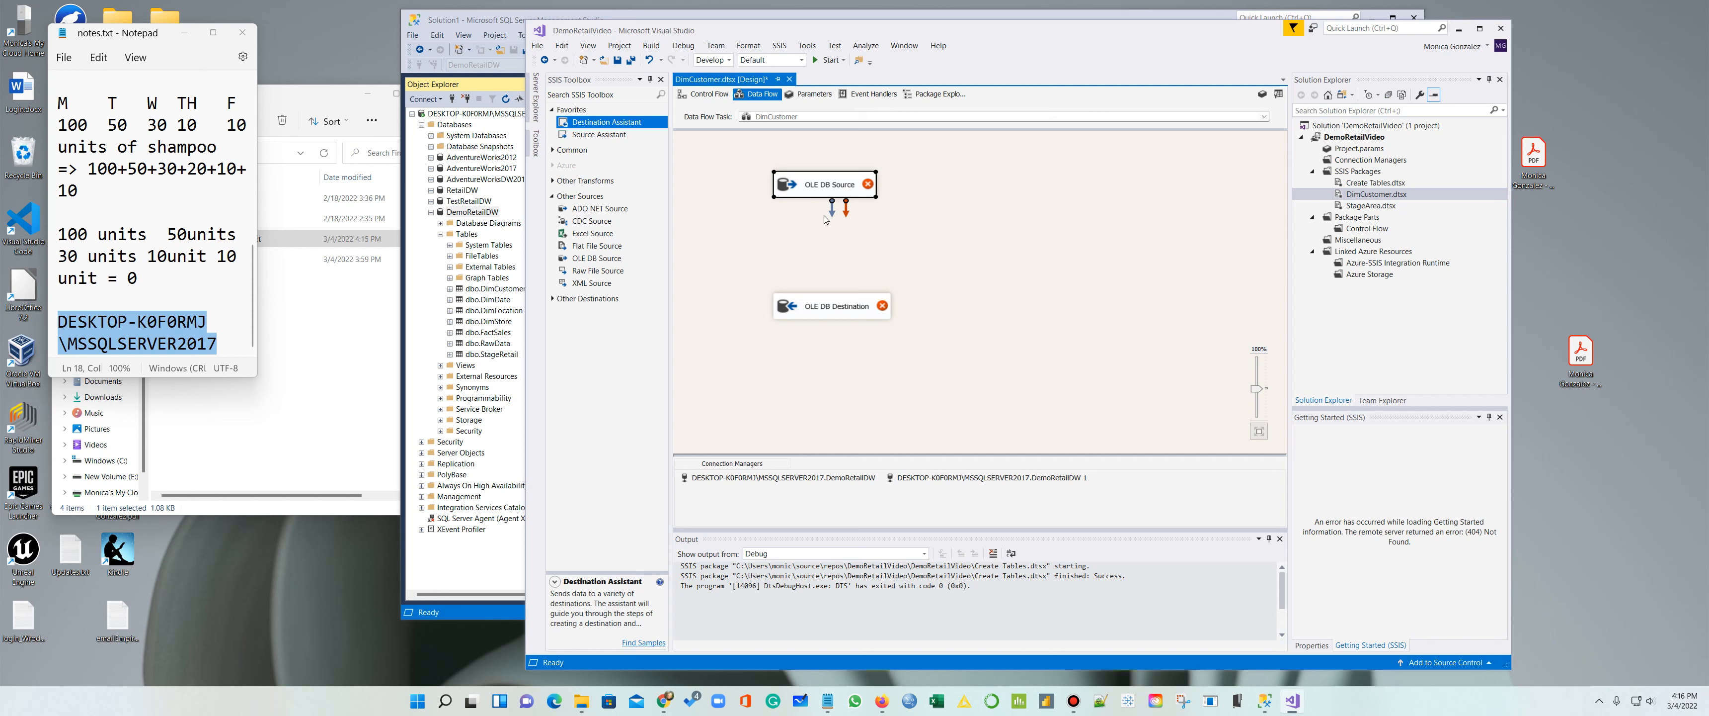
left_click_drag(834, 217, 833, 302)
Step: Rename the first DemoRetailDW connection manager as Data Source
left_click(788, 476)
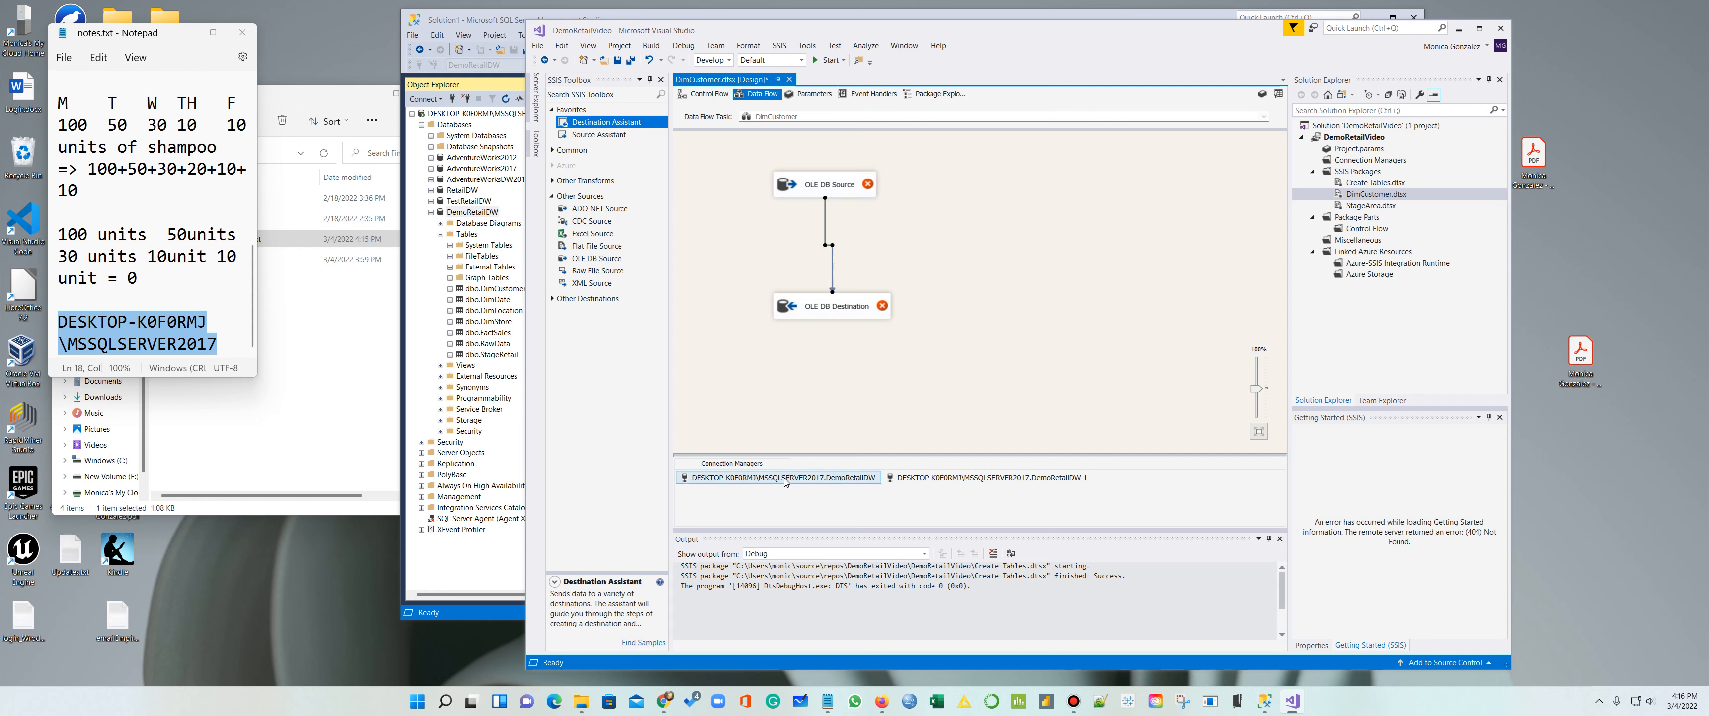
right_click(784, 485)
left_click(817, 454)
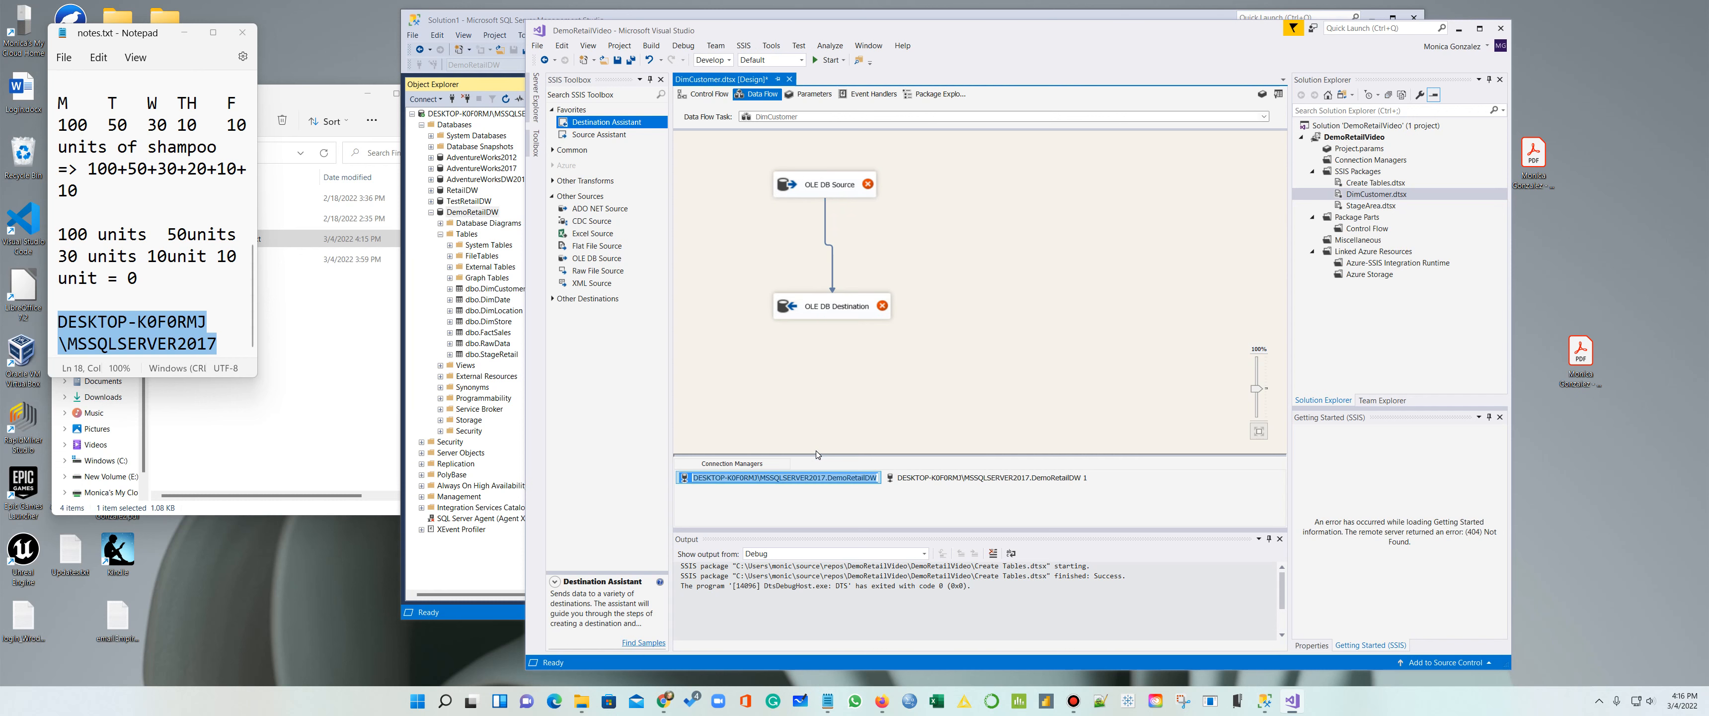
type("D")
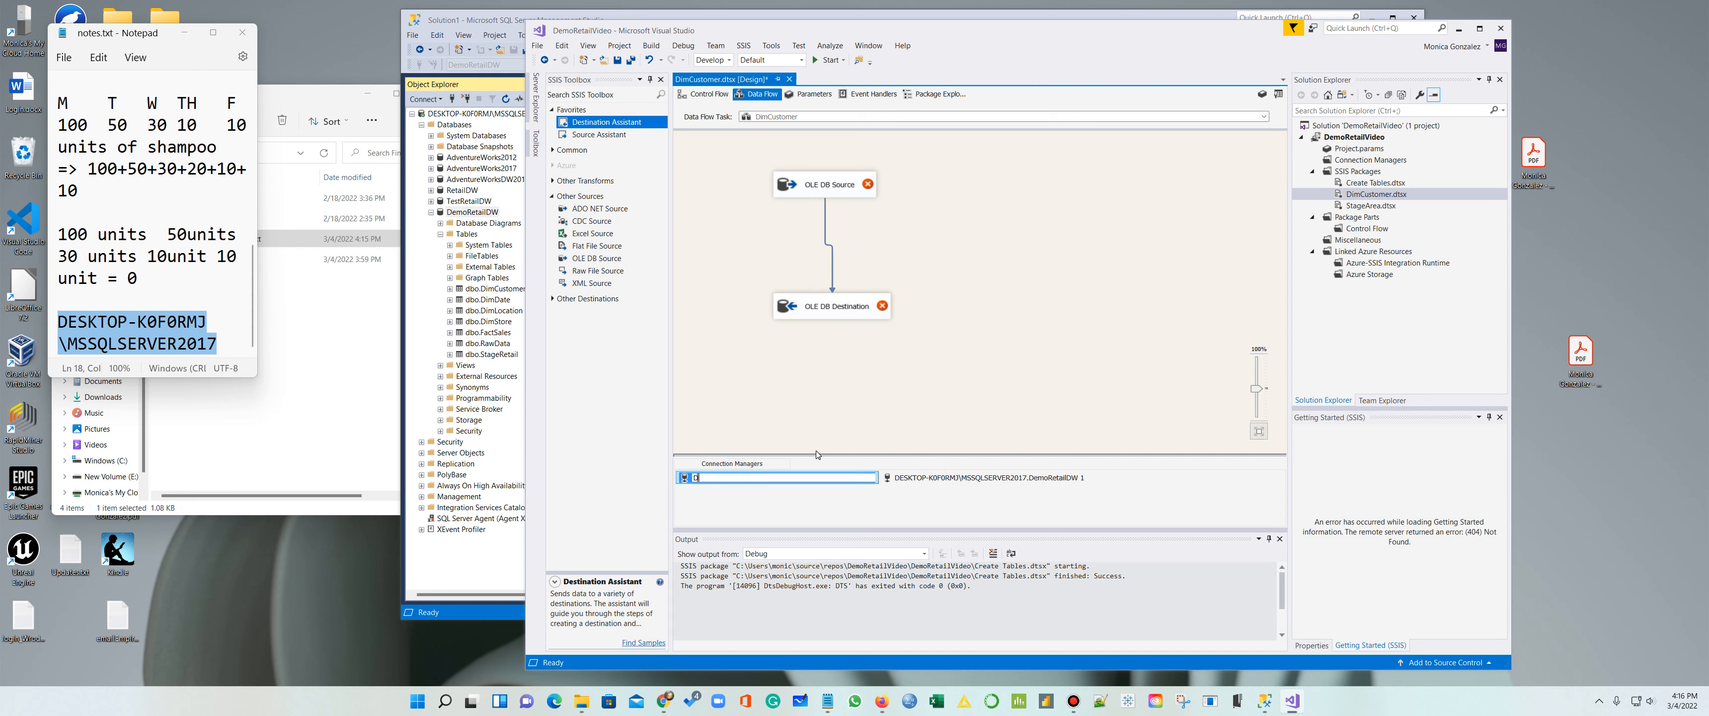
type("ata Source")
Step: Rename the second DemoRetailDW connection manager as Destination
left_click(955, 478)
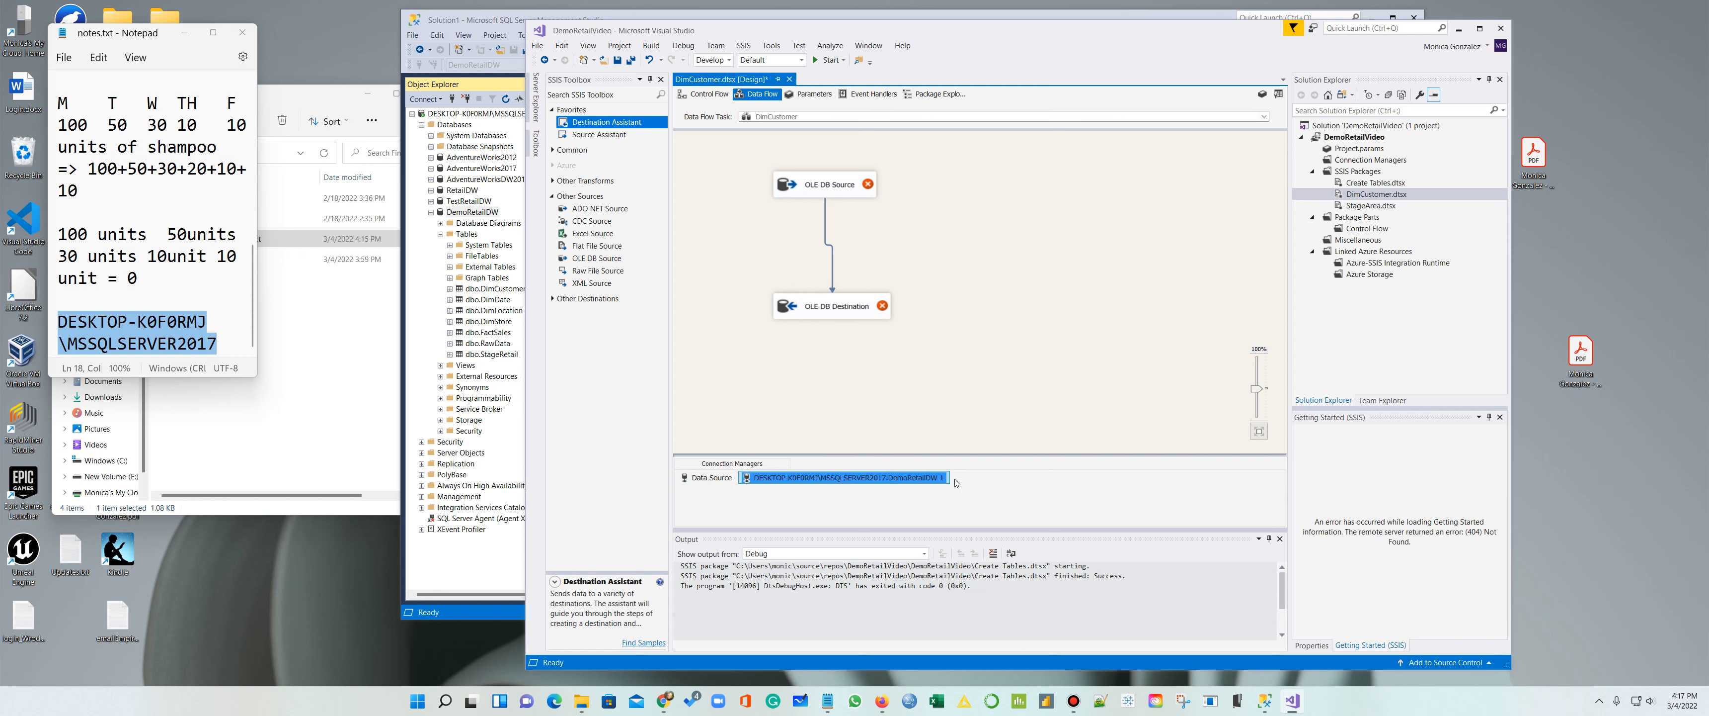
right_click(876, 475)
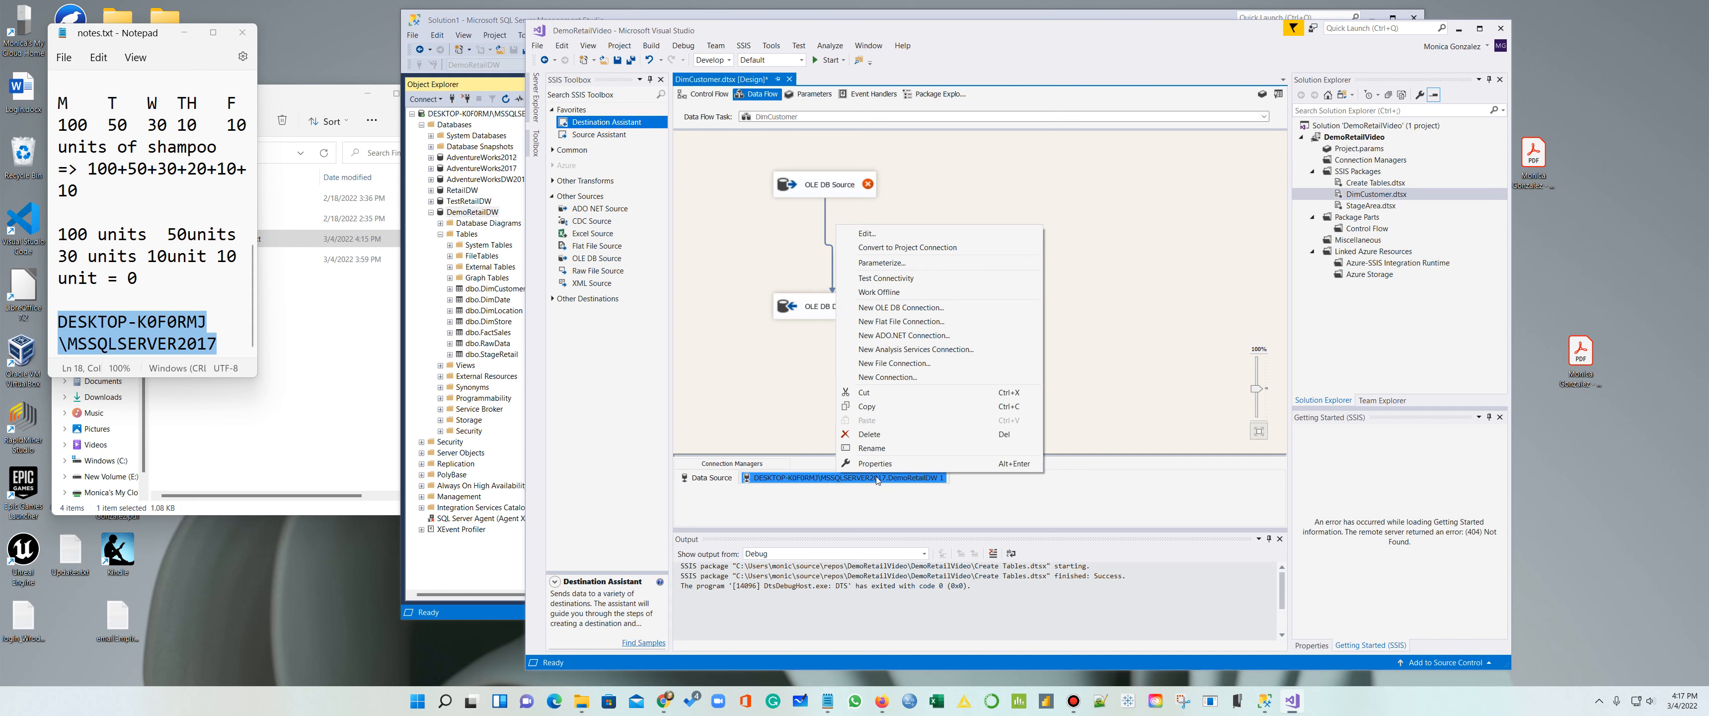
left_click(891, 450)
type("Desti")
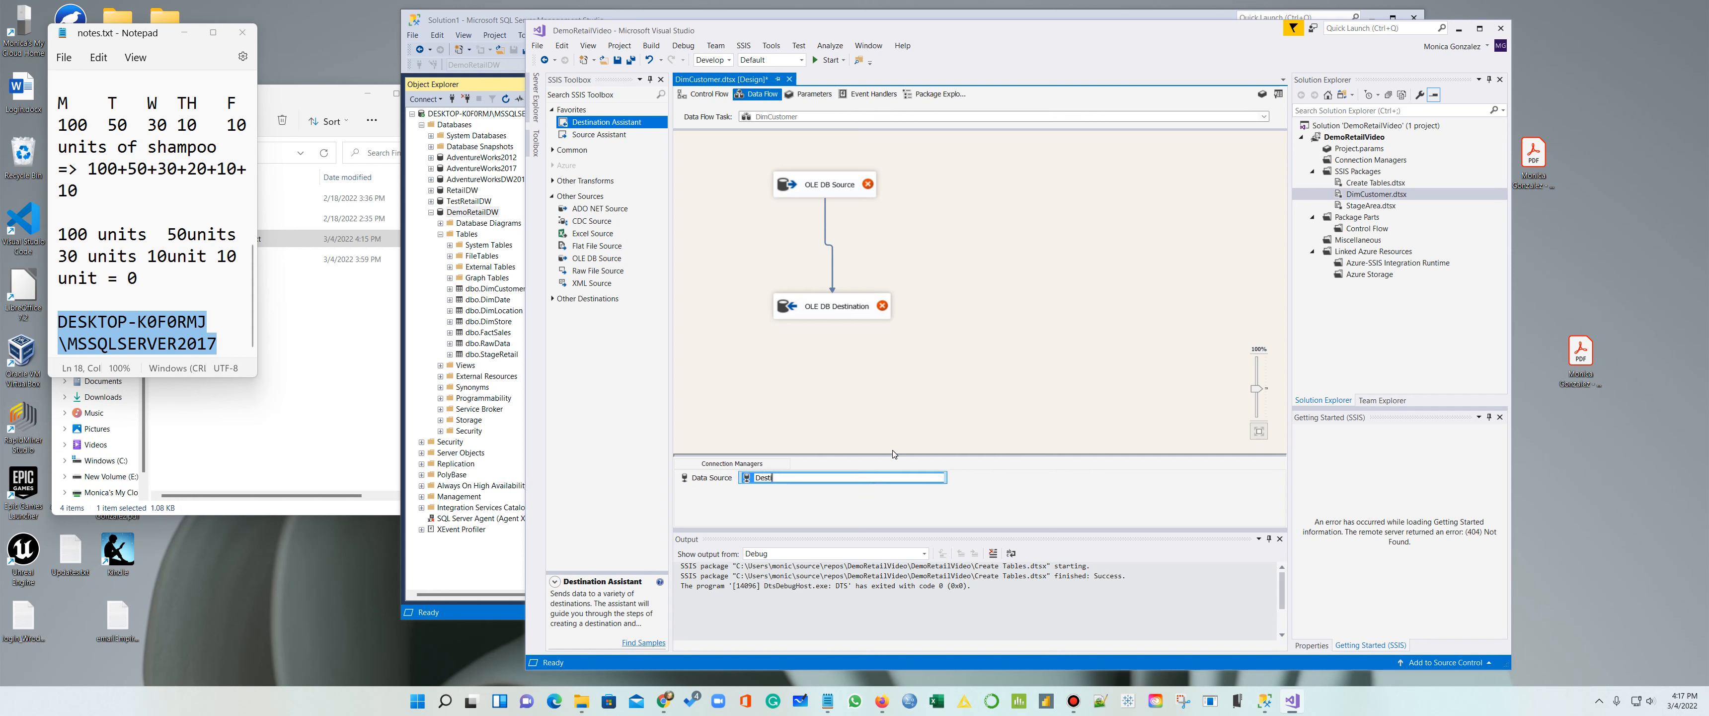
type("nation")
key("Return")
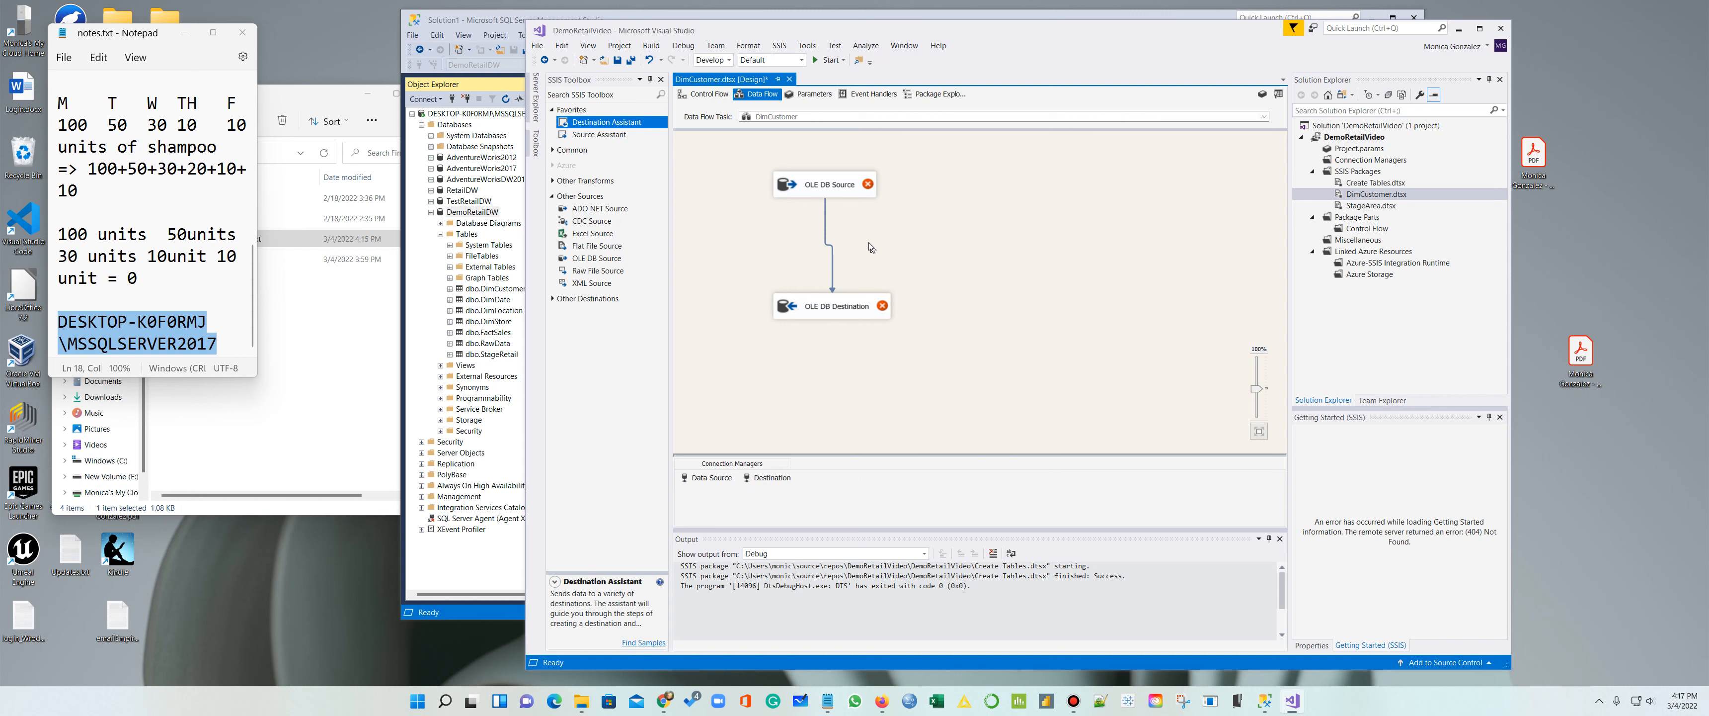
Step: Set the OLE DB Source to read from the [dbo].[StageRetail] table through the Data Source connection
right_click(829, 192)
left_click(869, 202)
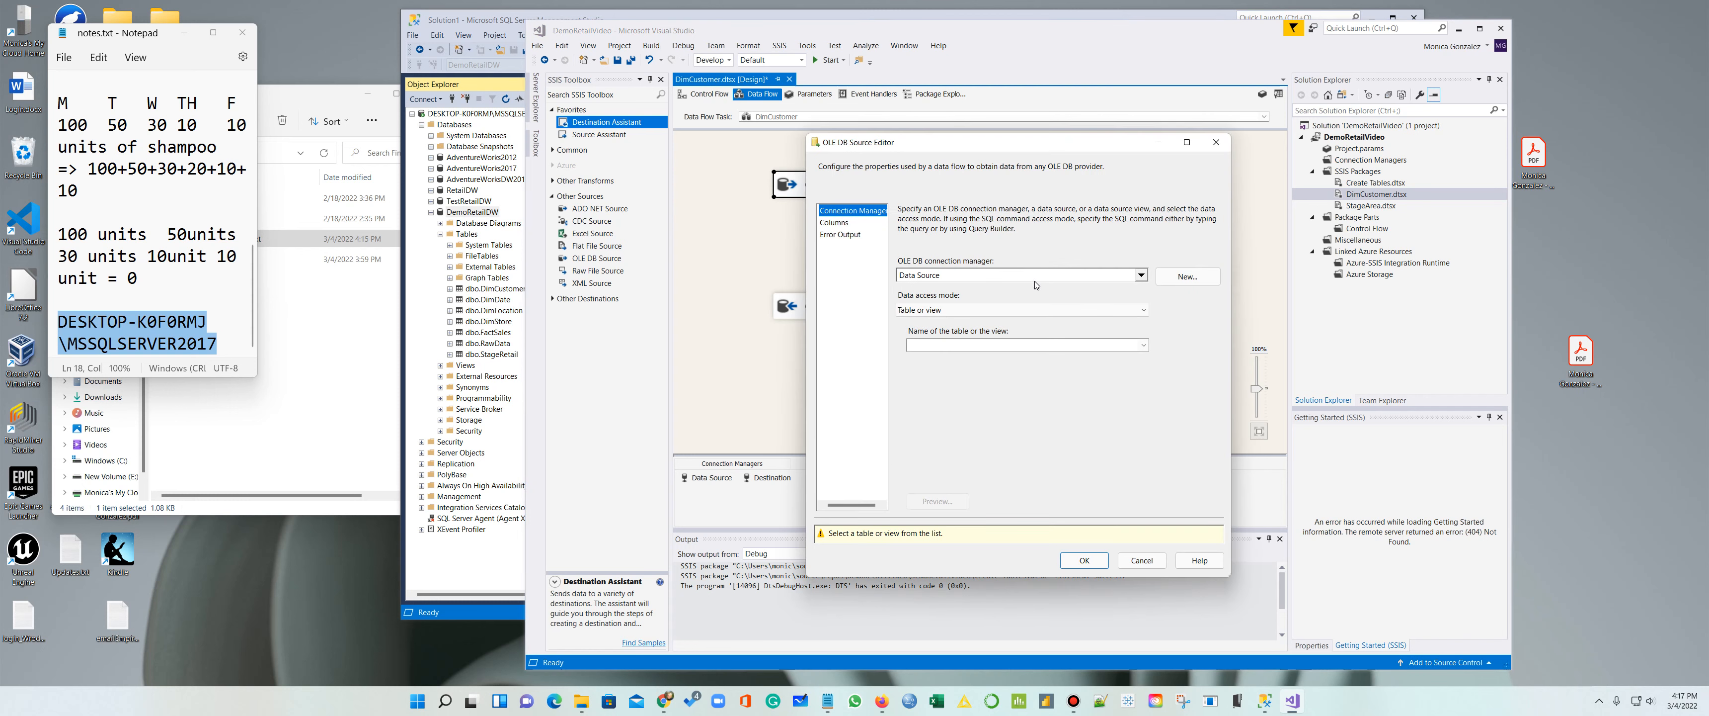
left_click(1143, 345)
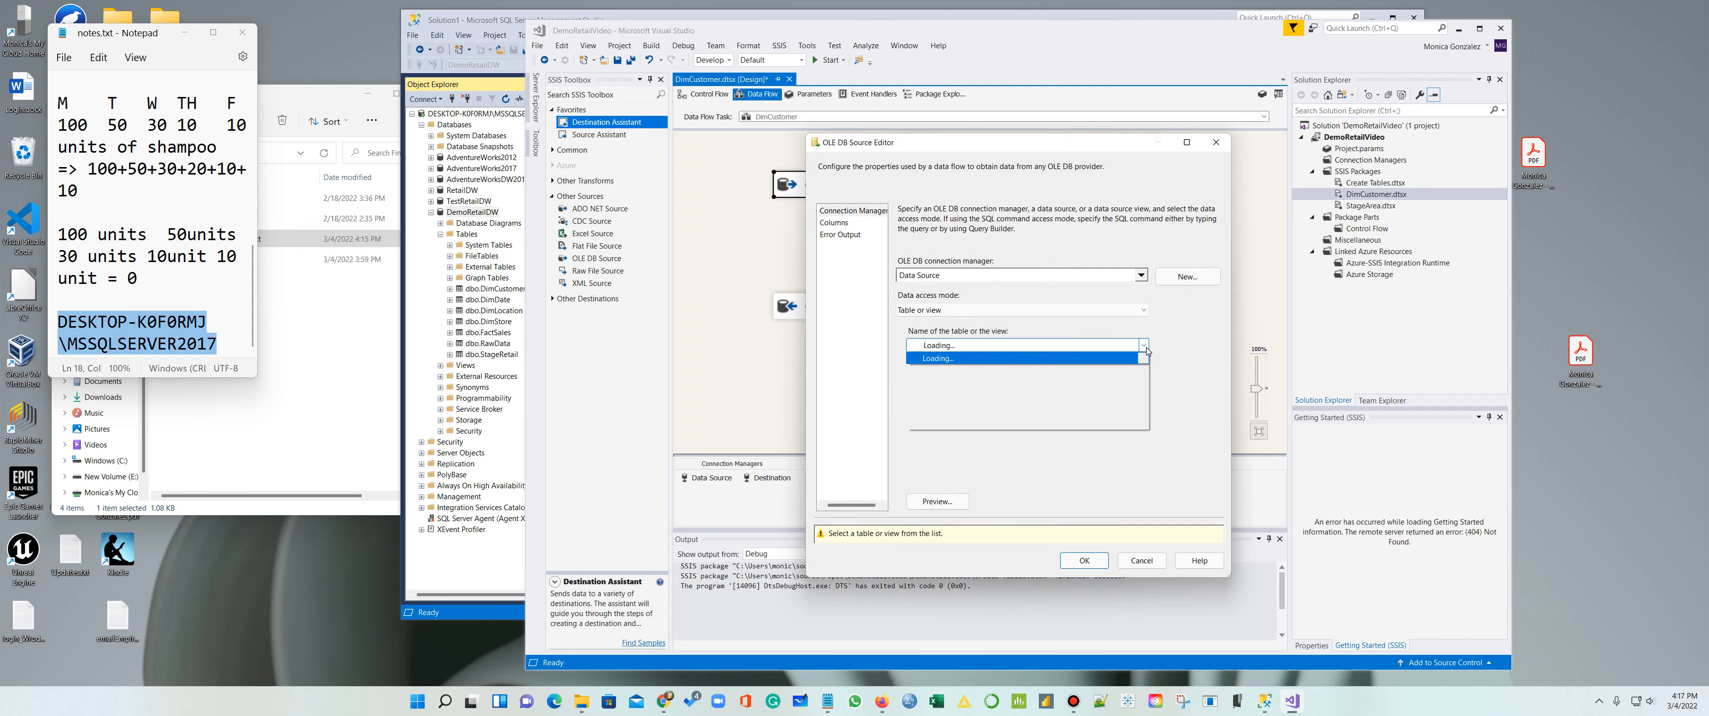
left_click(978, 424)
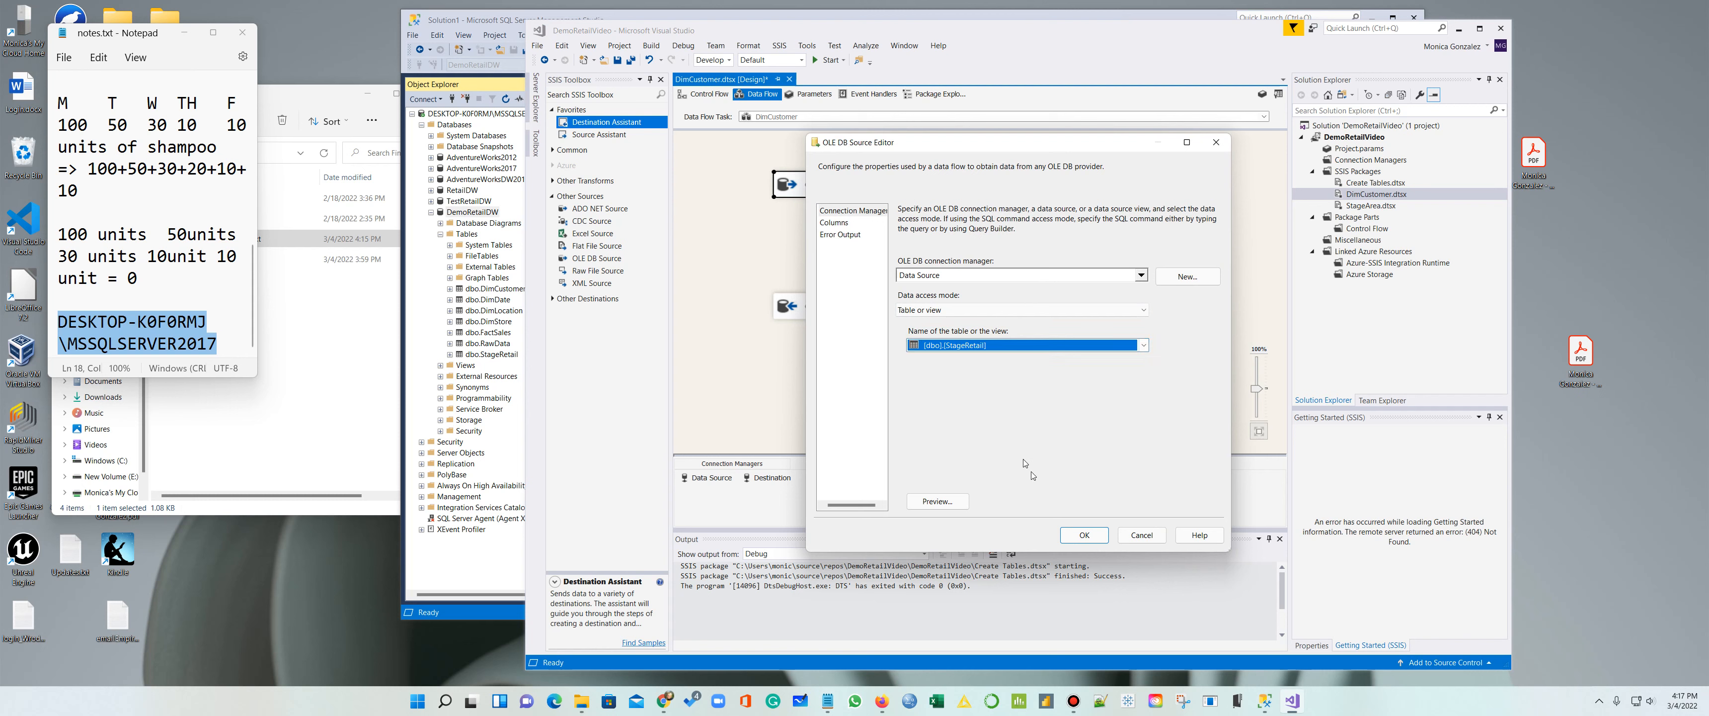
left_click(1084, 534)
Step: Set the OLE DB Destination to load into the [dbo].[DimCustomer] table through the Destination connection
right_click(868, 318)
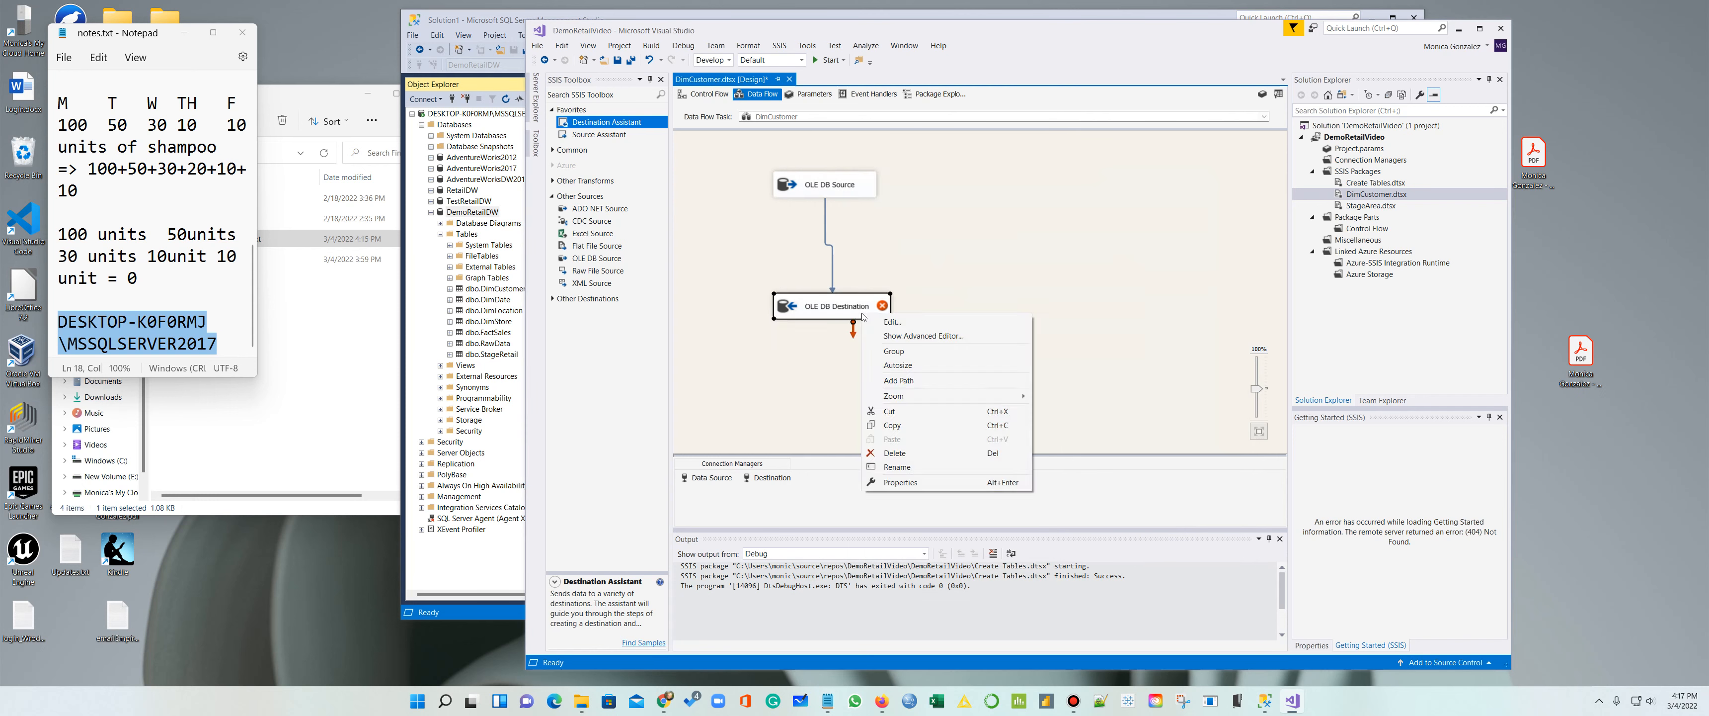
left_click(886, 324)
left_click(1143, 346)
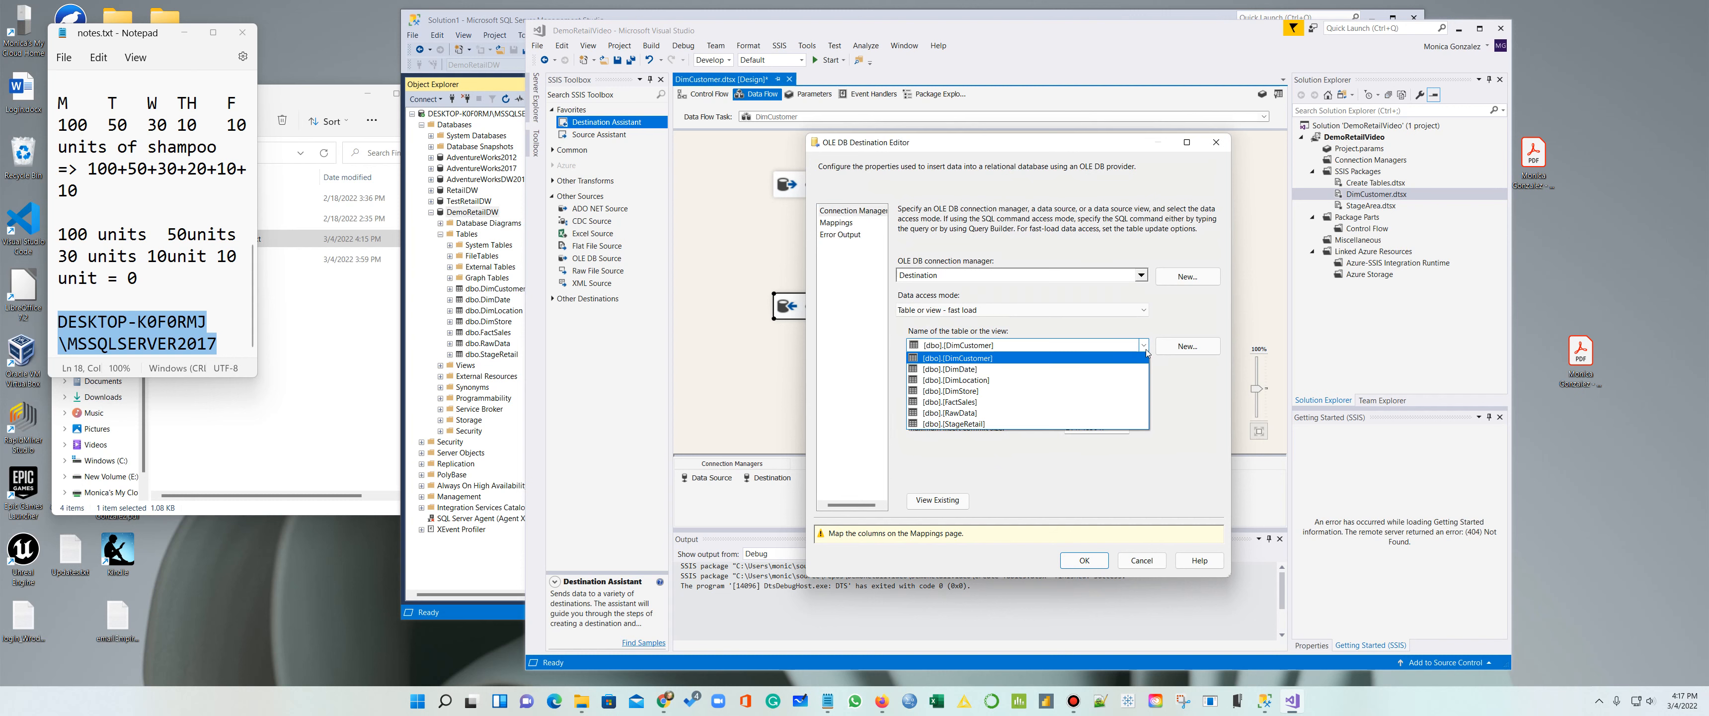
left_click(1022, 362)
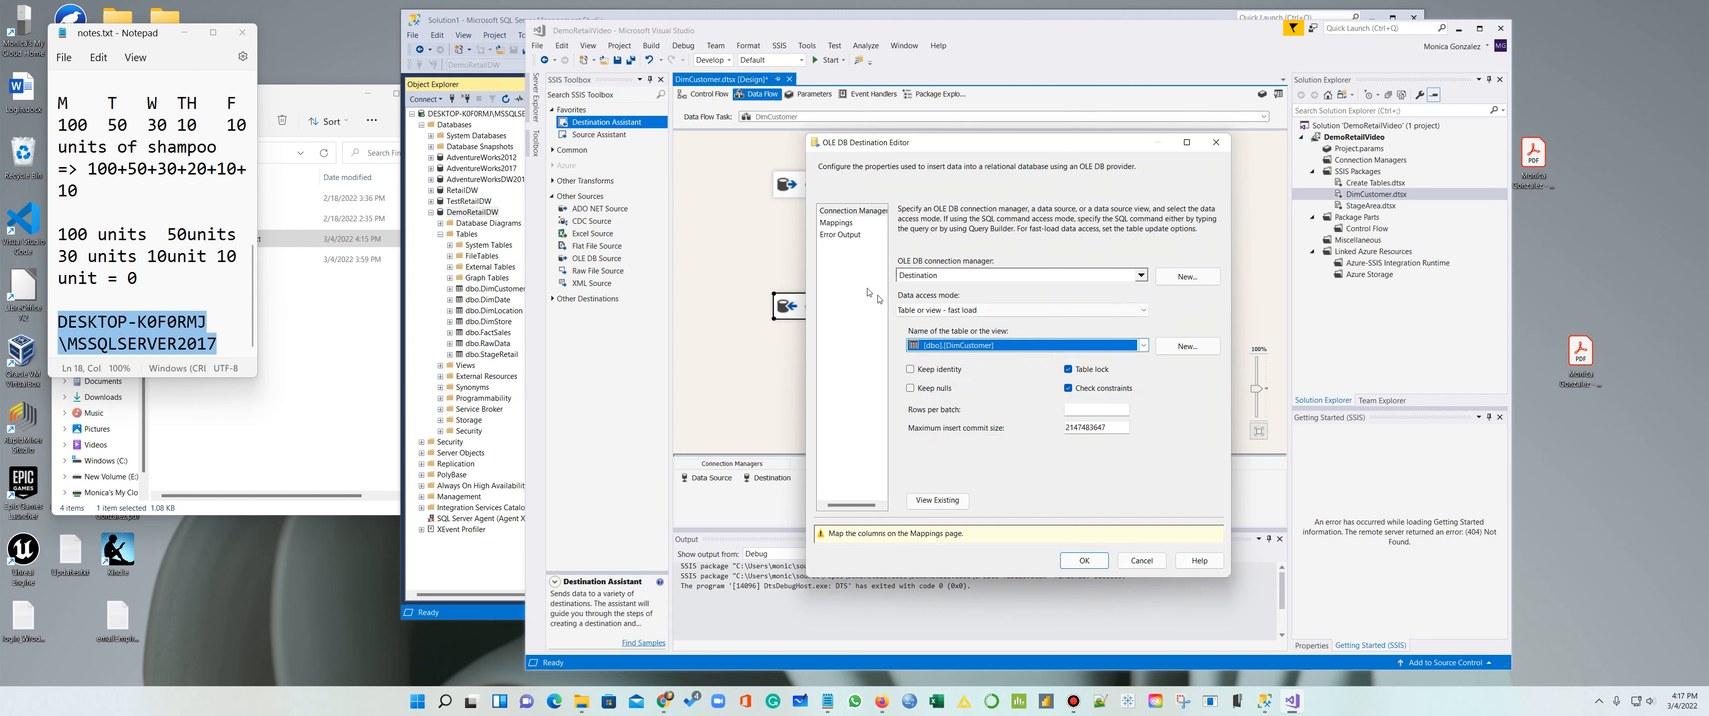
Step: In the destination's column mappings, set the input for Customerkey to ignore and apply the settings
left_click(825, 221)
left_click_drag(925, 142, 745, 40)
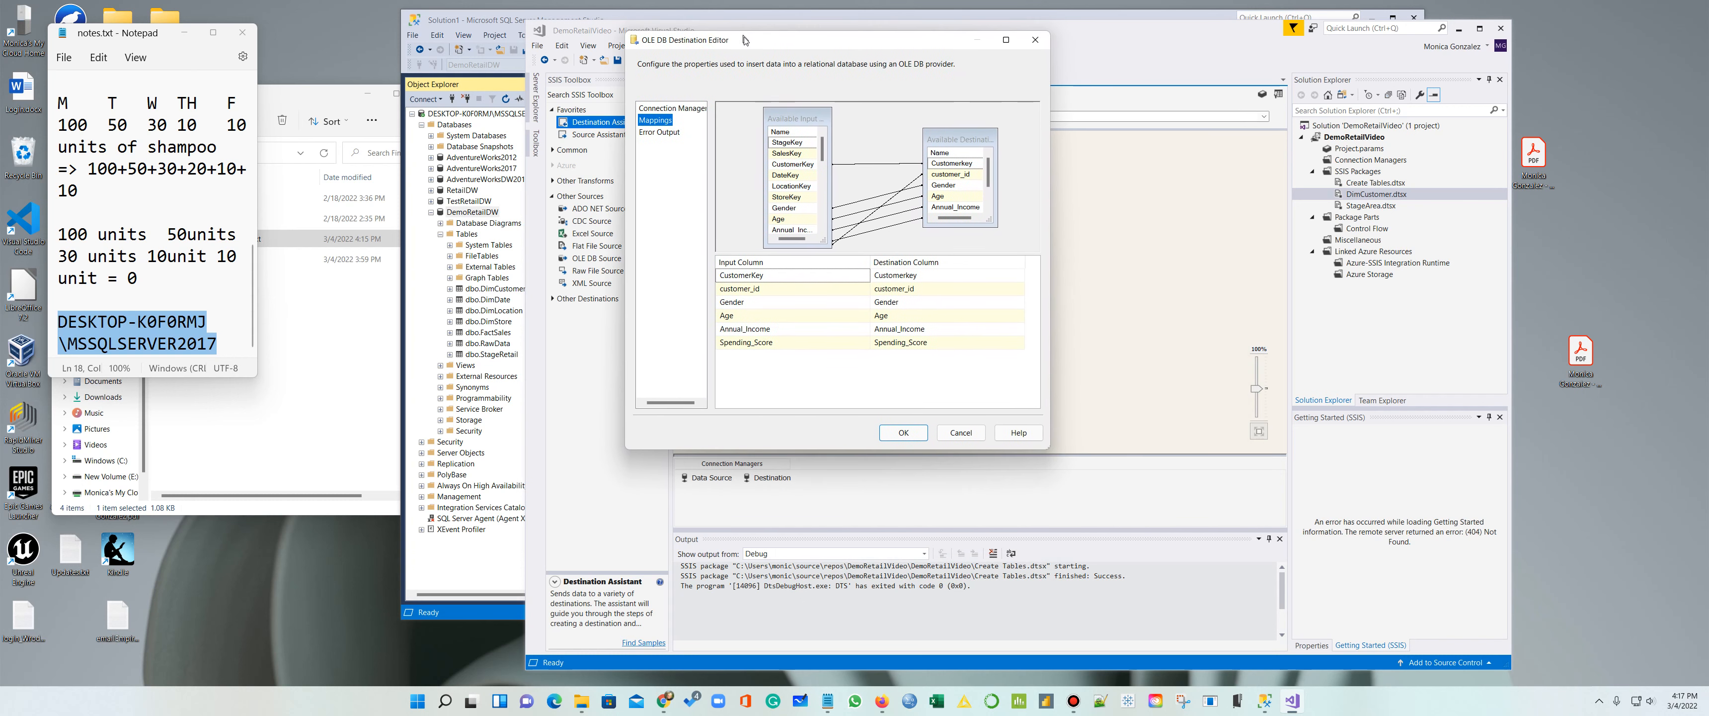
left_click_drag(1042, 447, 1259, 563)
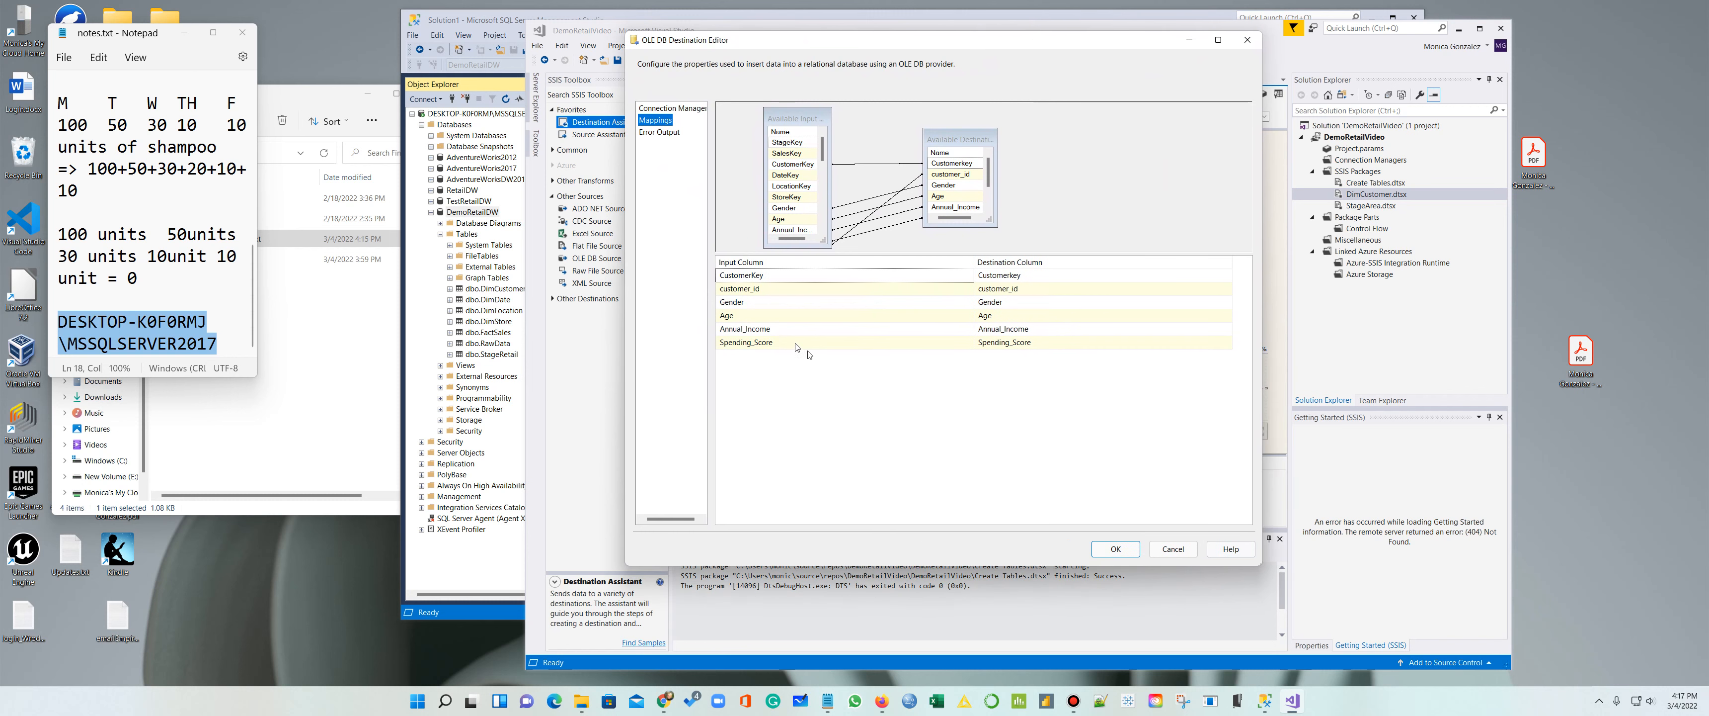
left_click(866, 275)
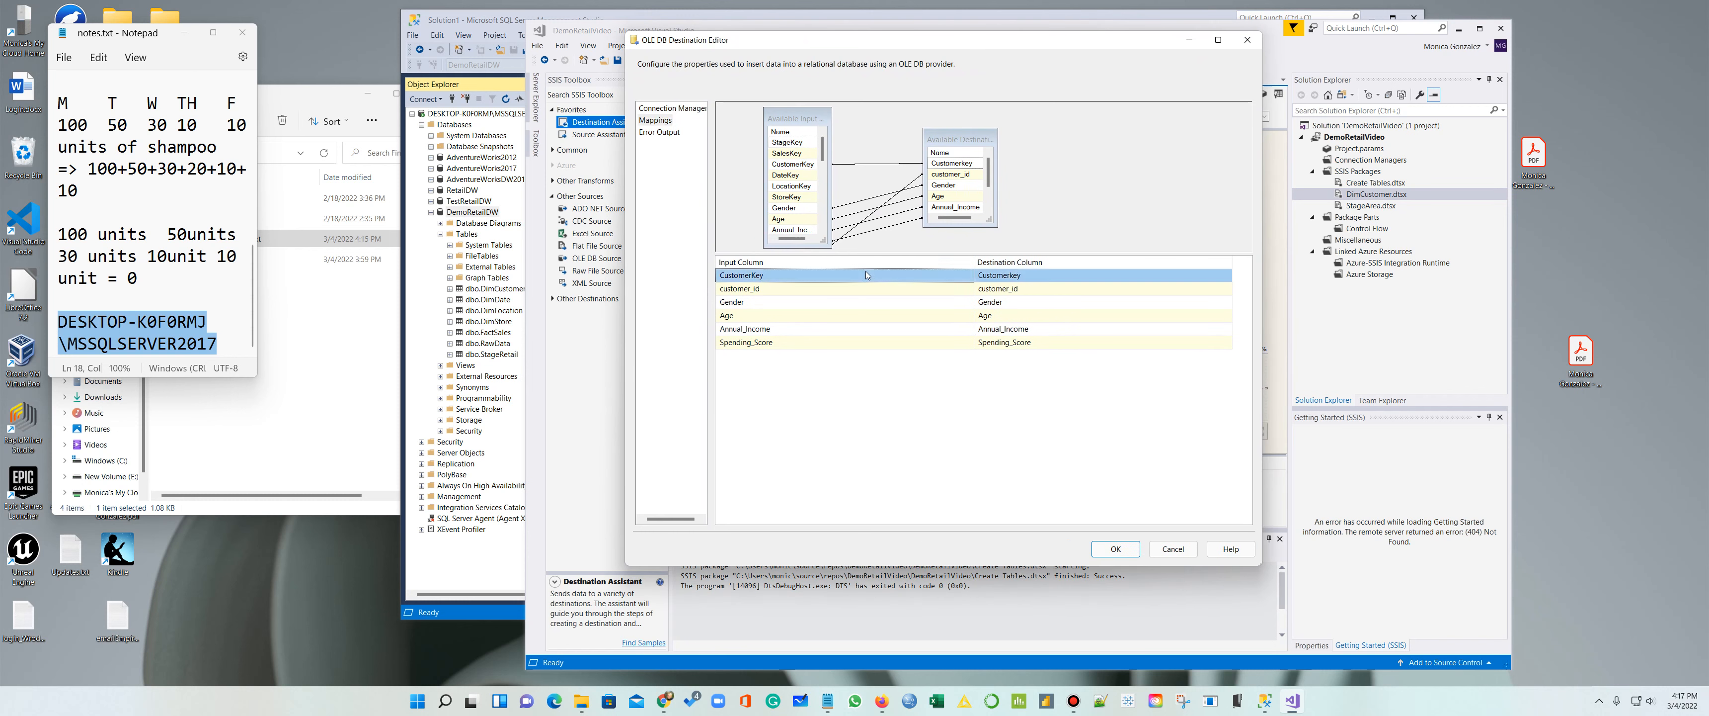
left_click(967, 276)
scroll(951, 278, "up", 5)
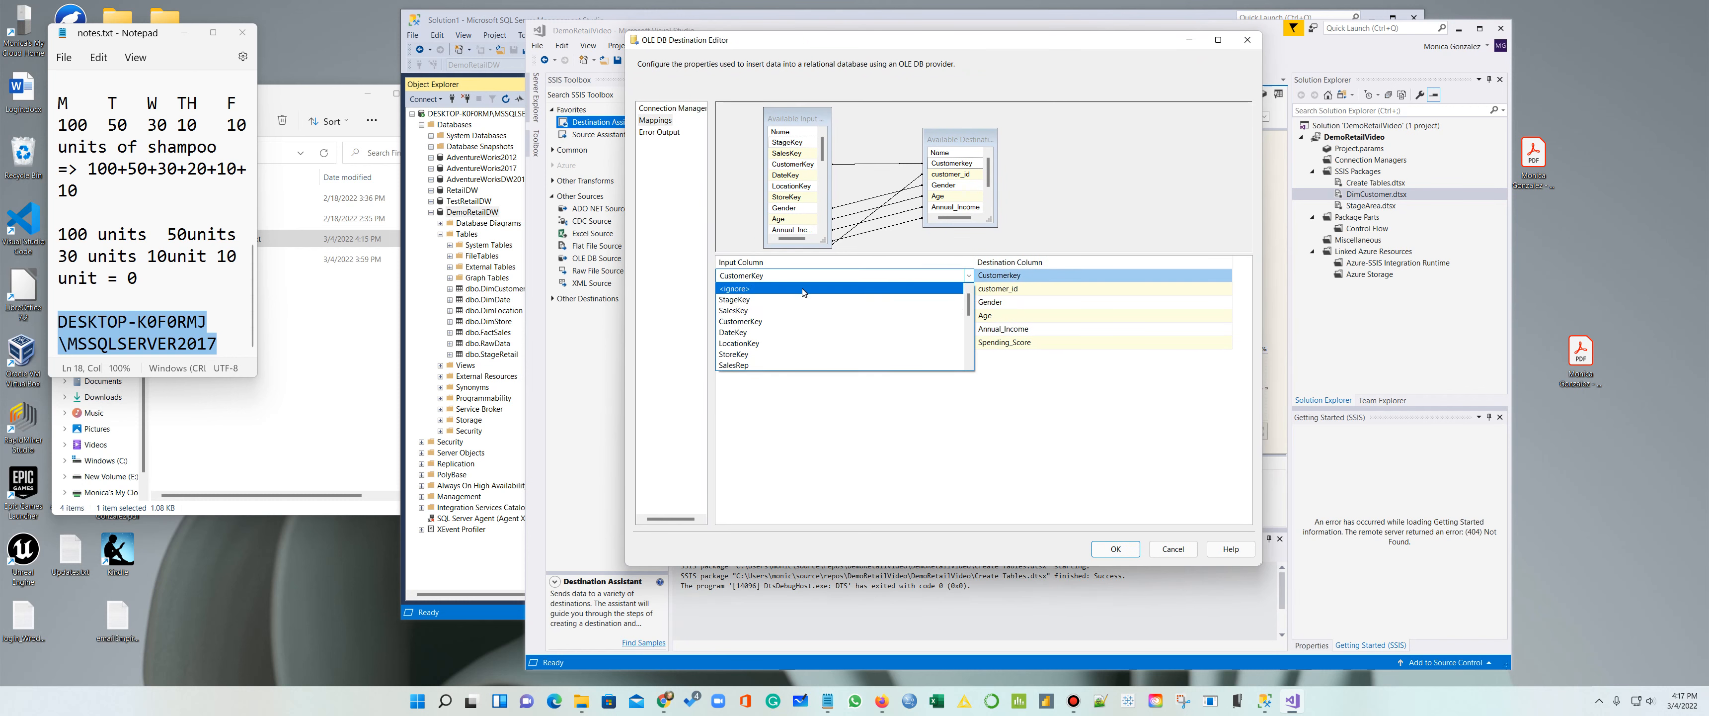
left_click(799, 287)
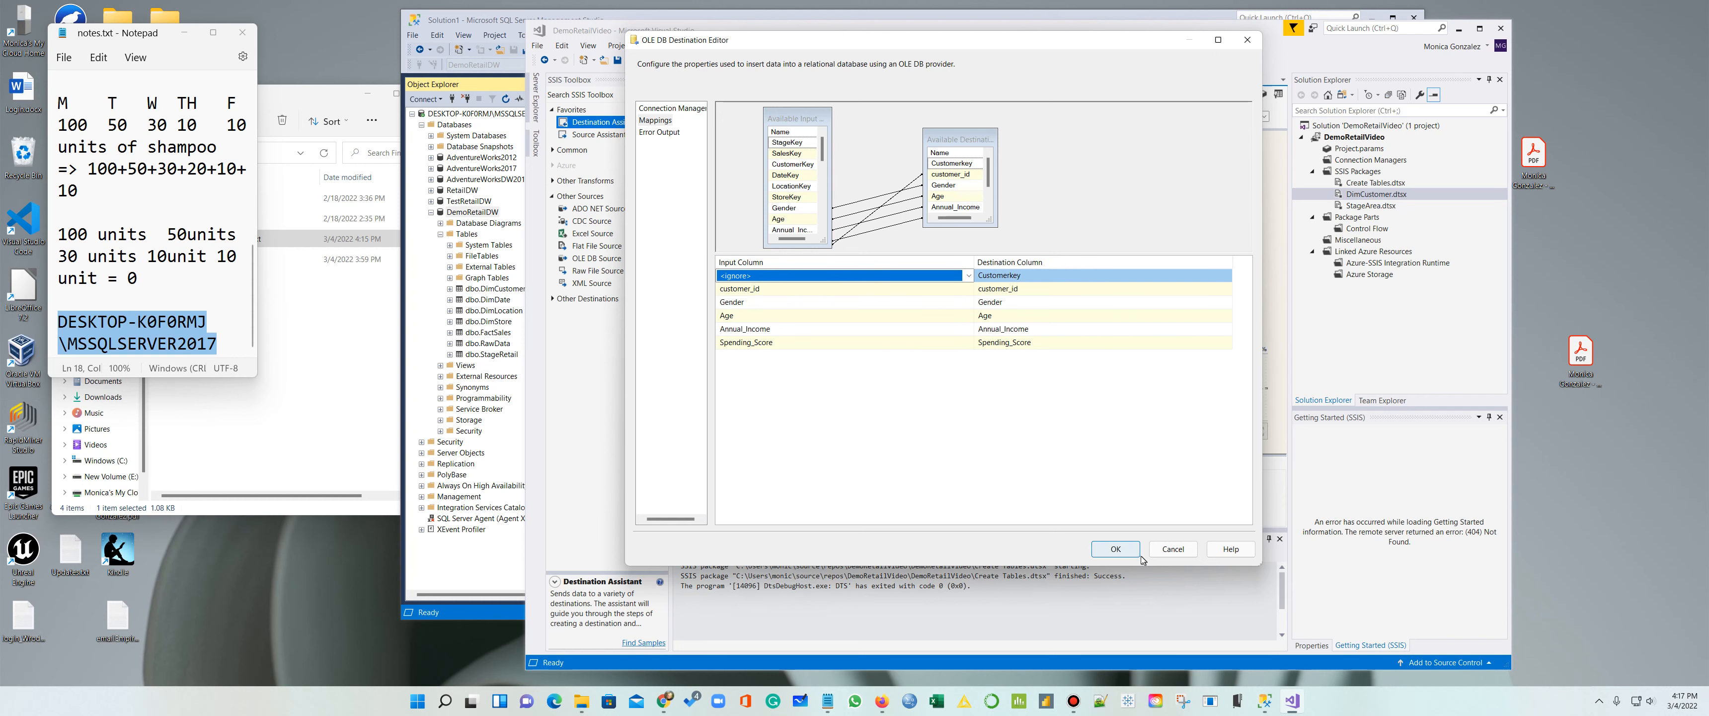
left_click(1116, 549)
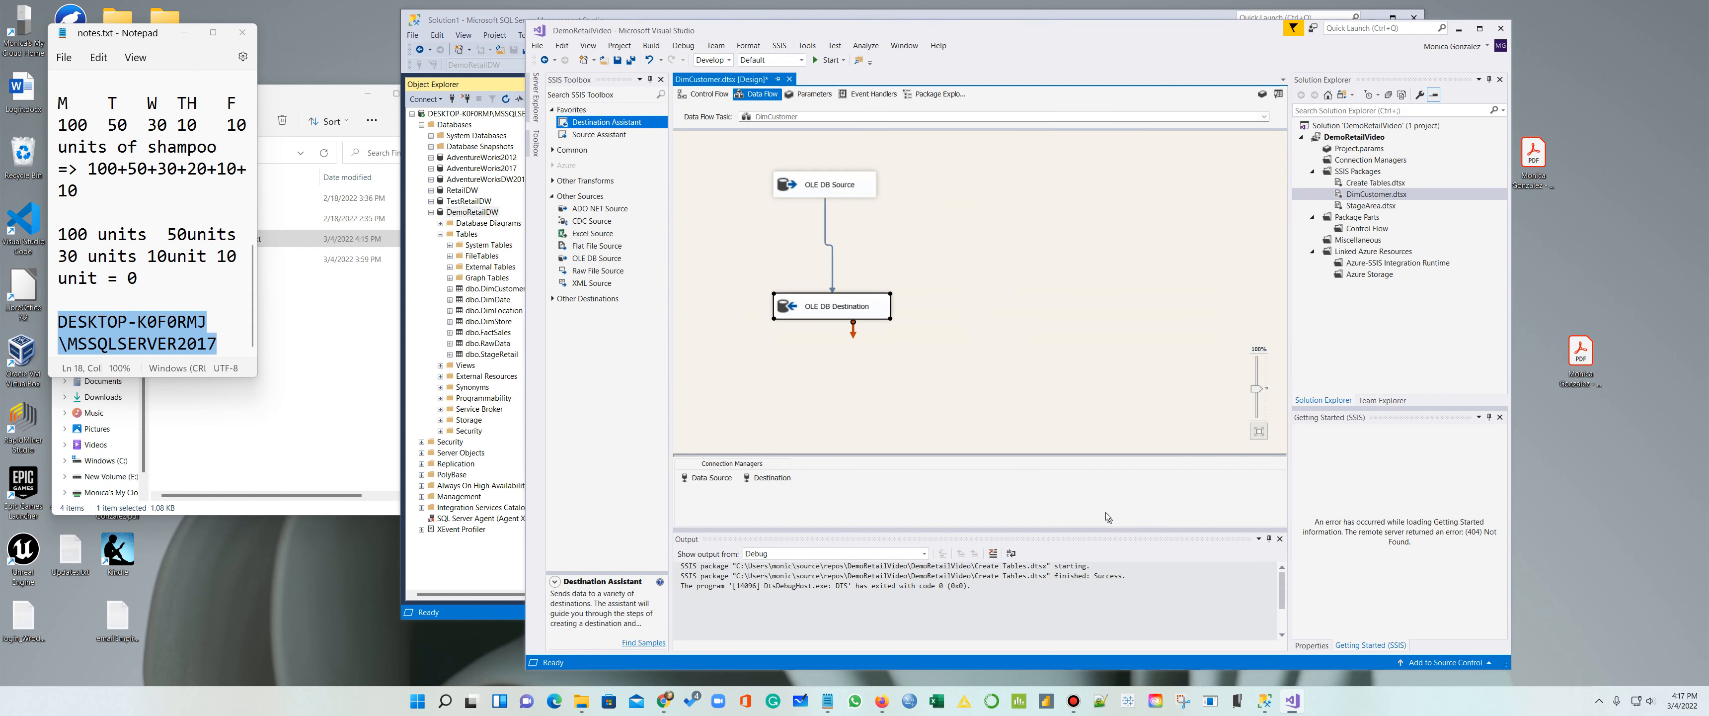
Step: Execute the DimCustomer data flow task, and stop debugging once it completes
right_click(915, 222)
left_click(973, 286)
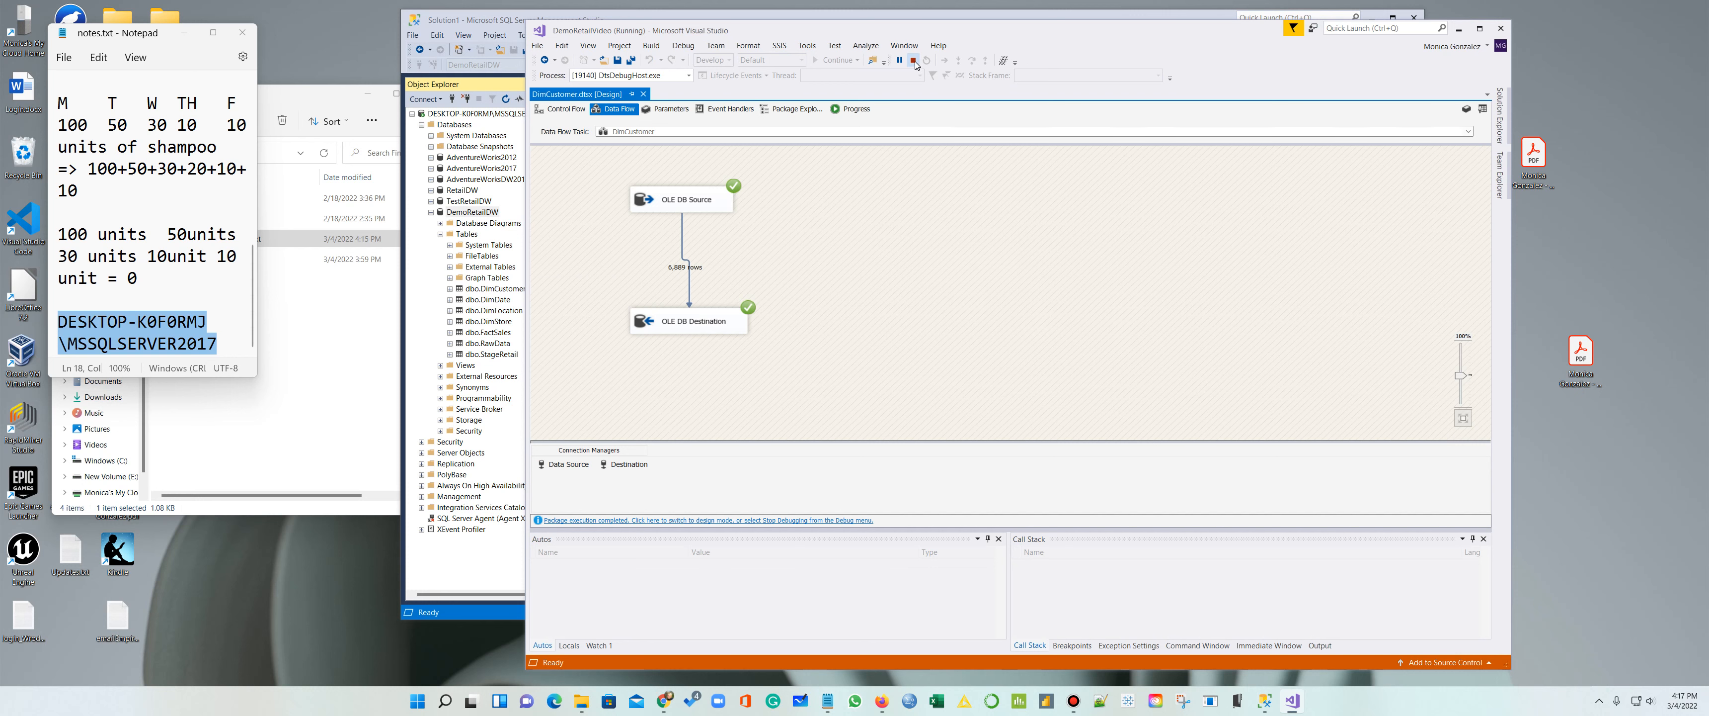
left_click(914, 61)
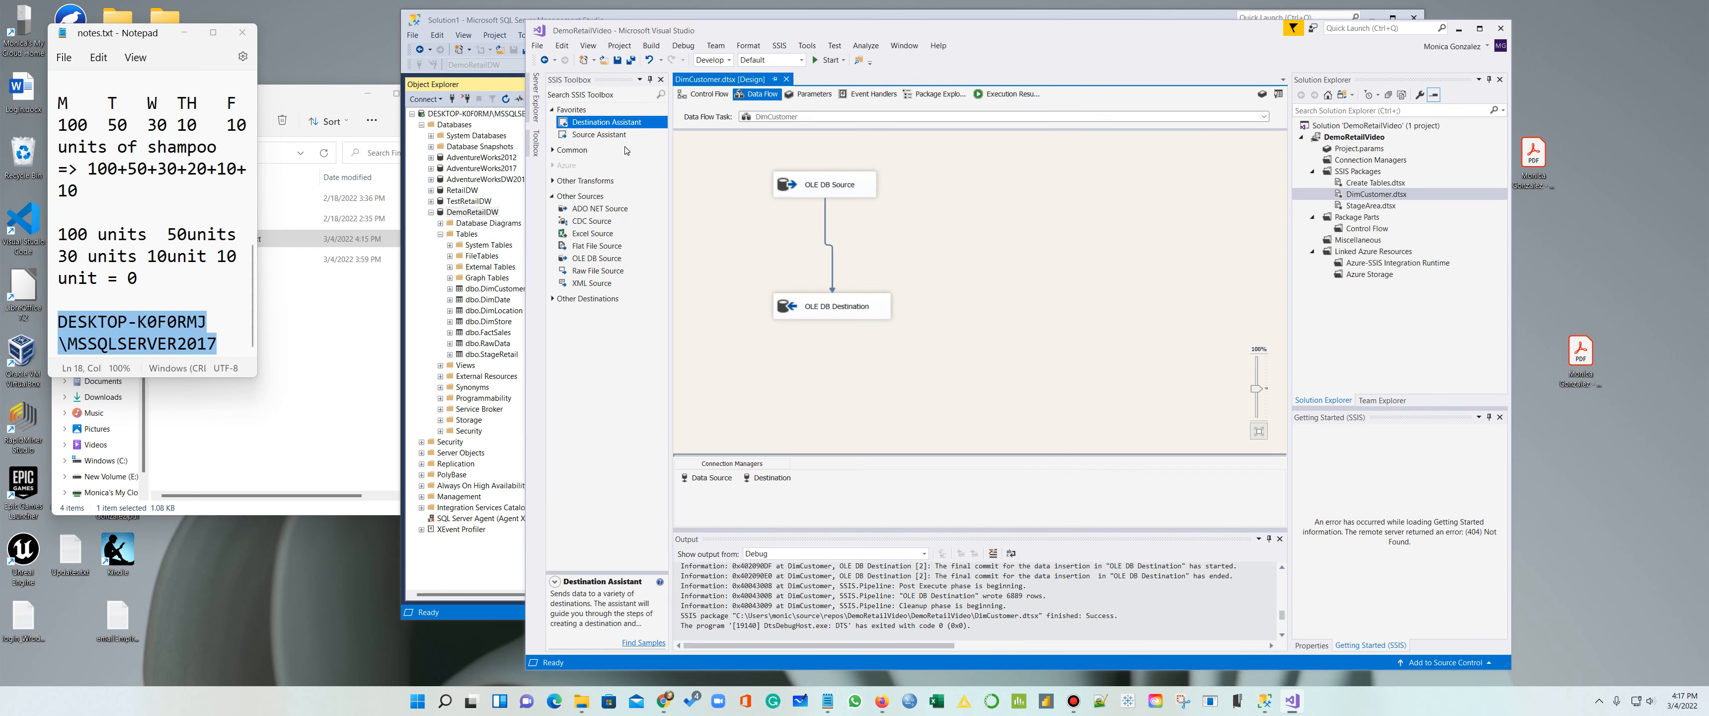
left_click(593, 136)
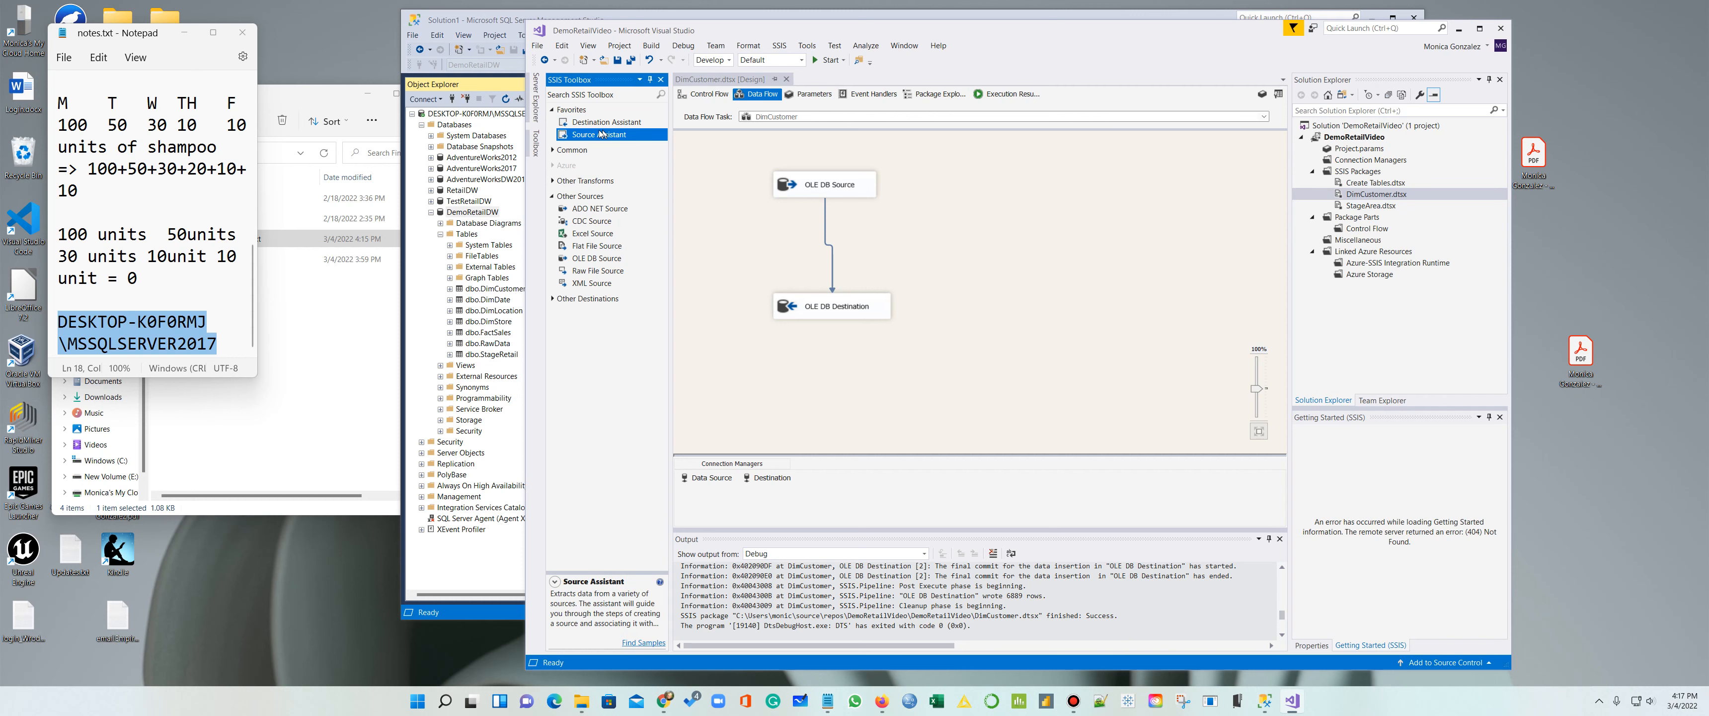
left_click_drag(592, 138, 1006, 188)
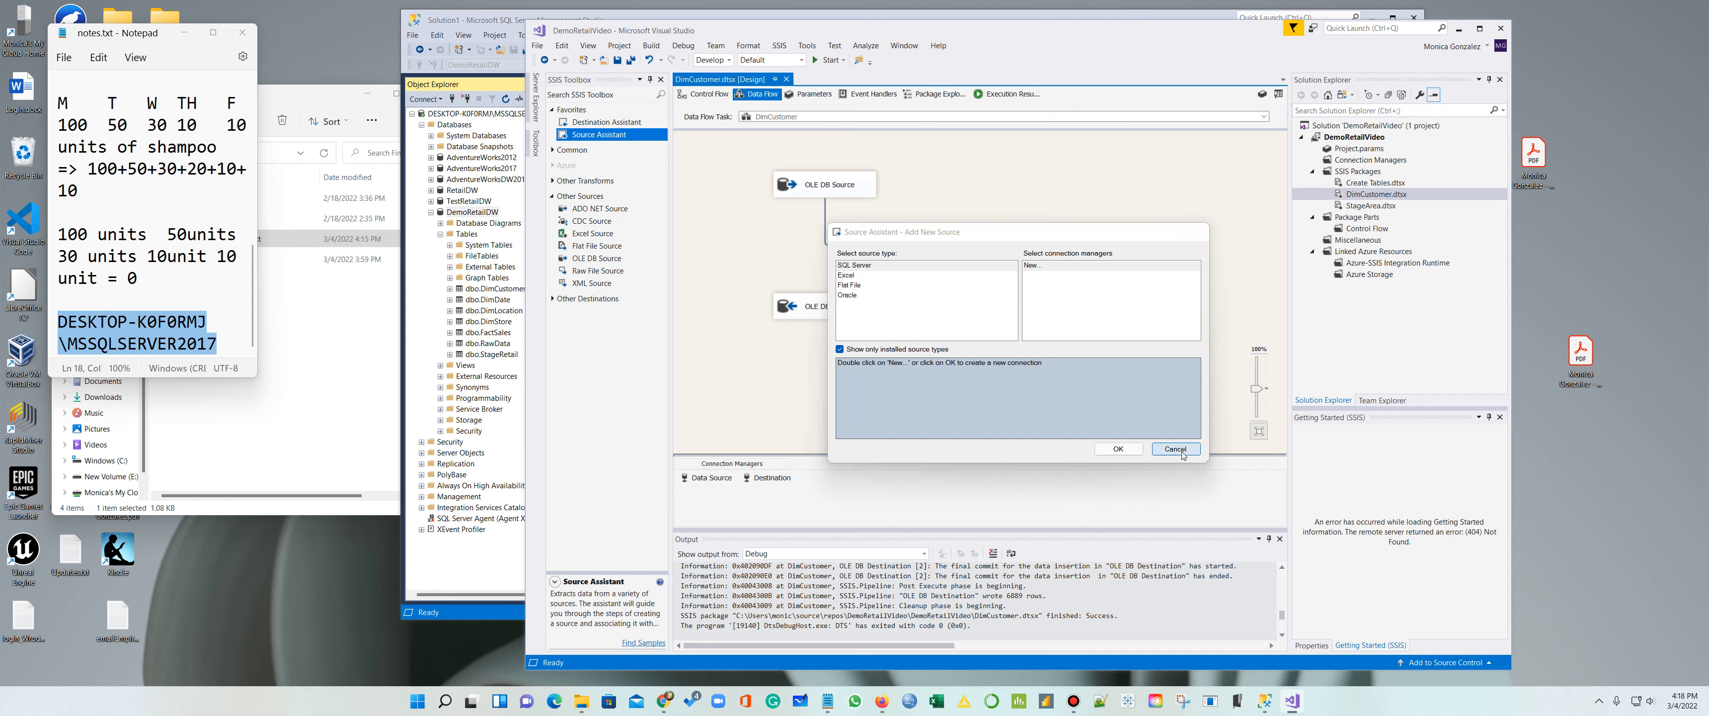
left_click(1175, 449)
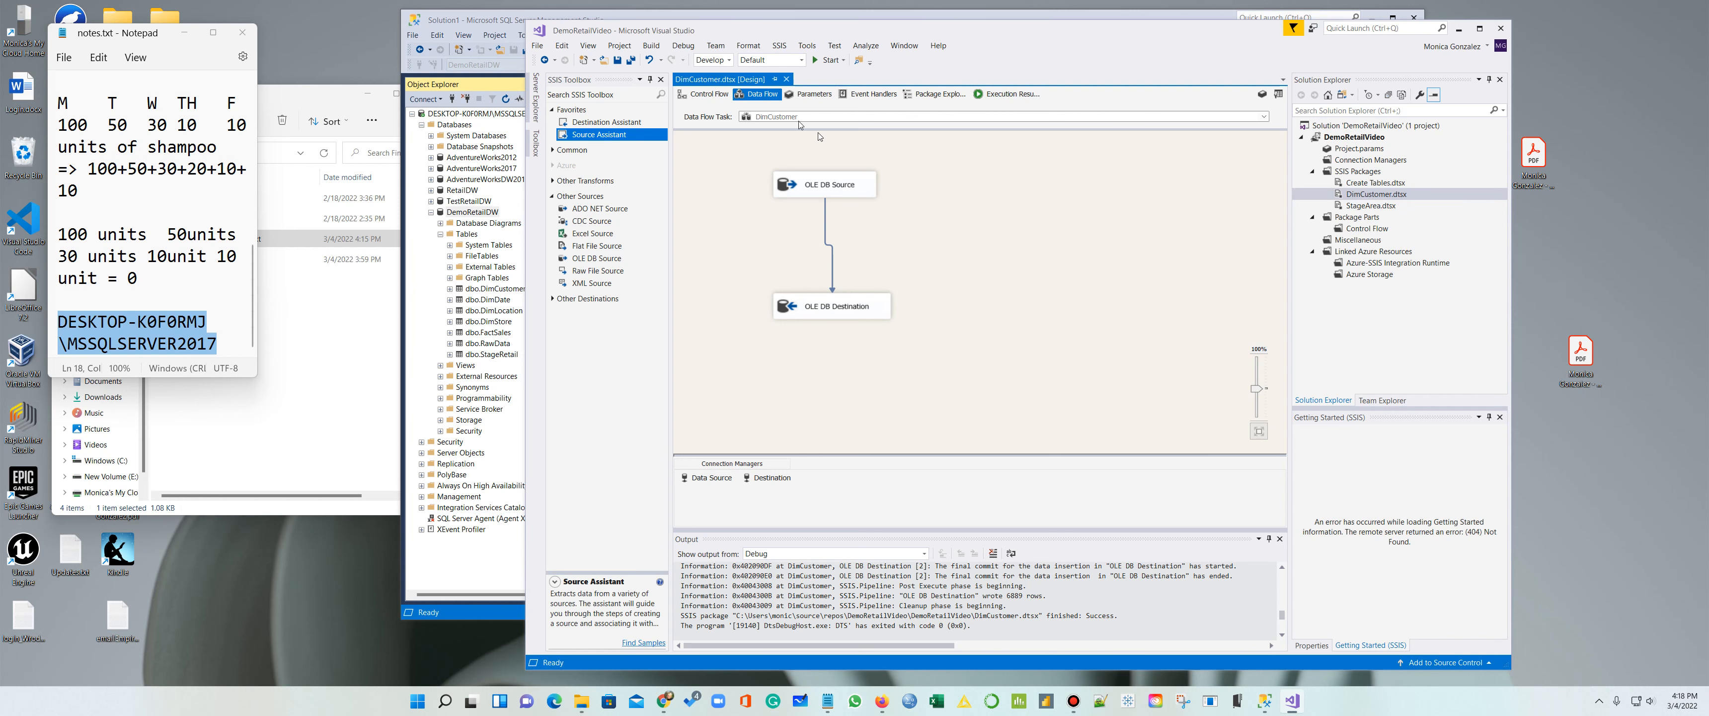
Step: Close the DimCustomer package and add a new SSIS package named DimDate to the project
left_click(786, 79)
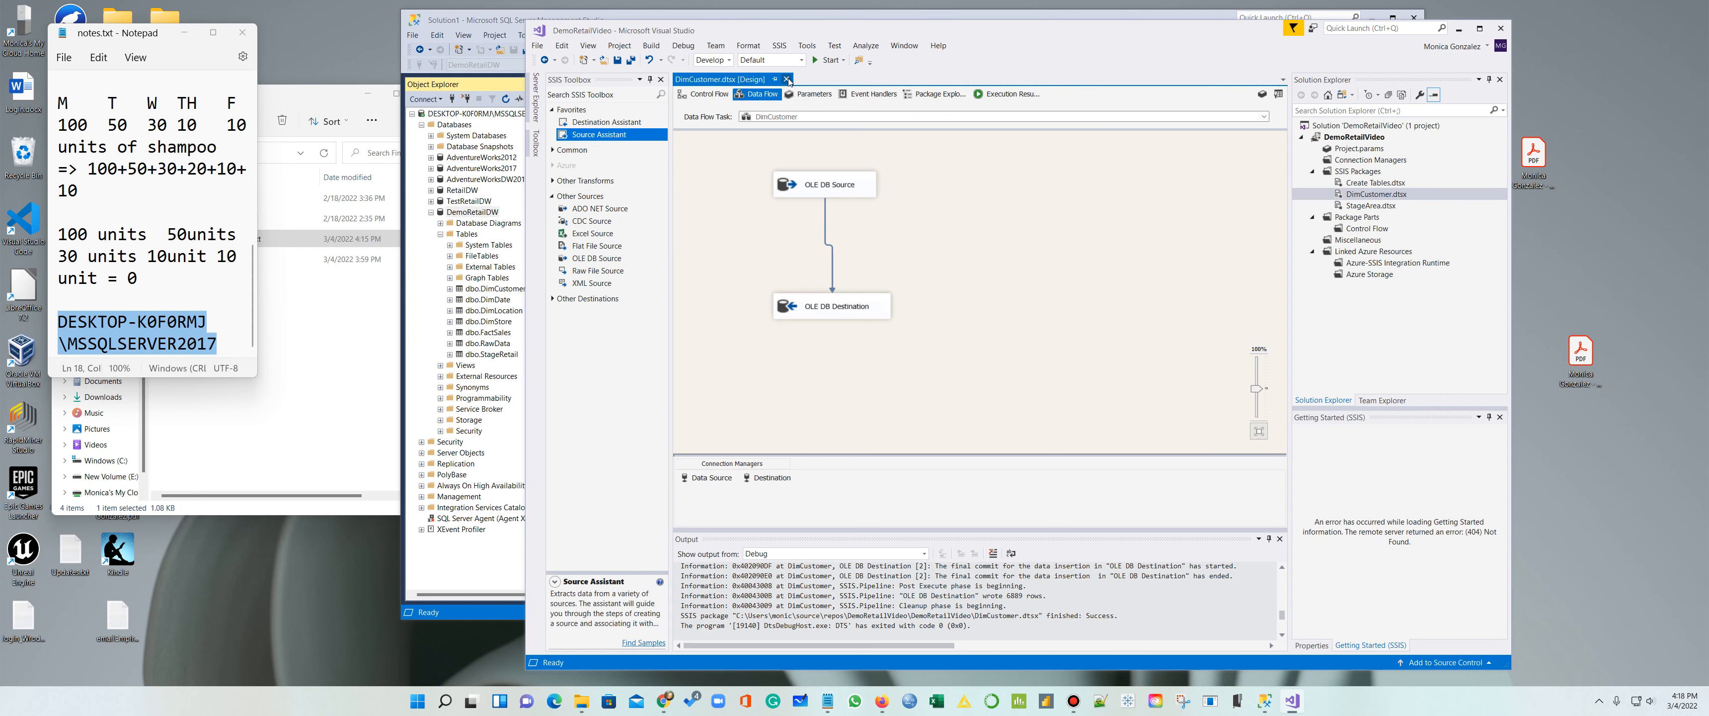
left_click(1373, 174)
right_click(1373, 174)
left_click(1407, 191)
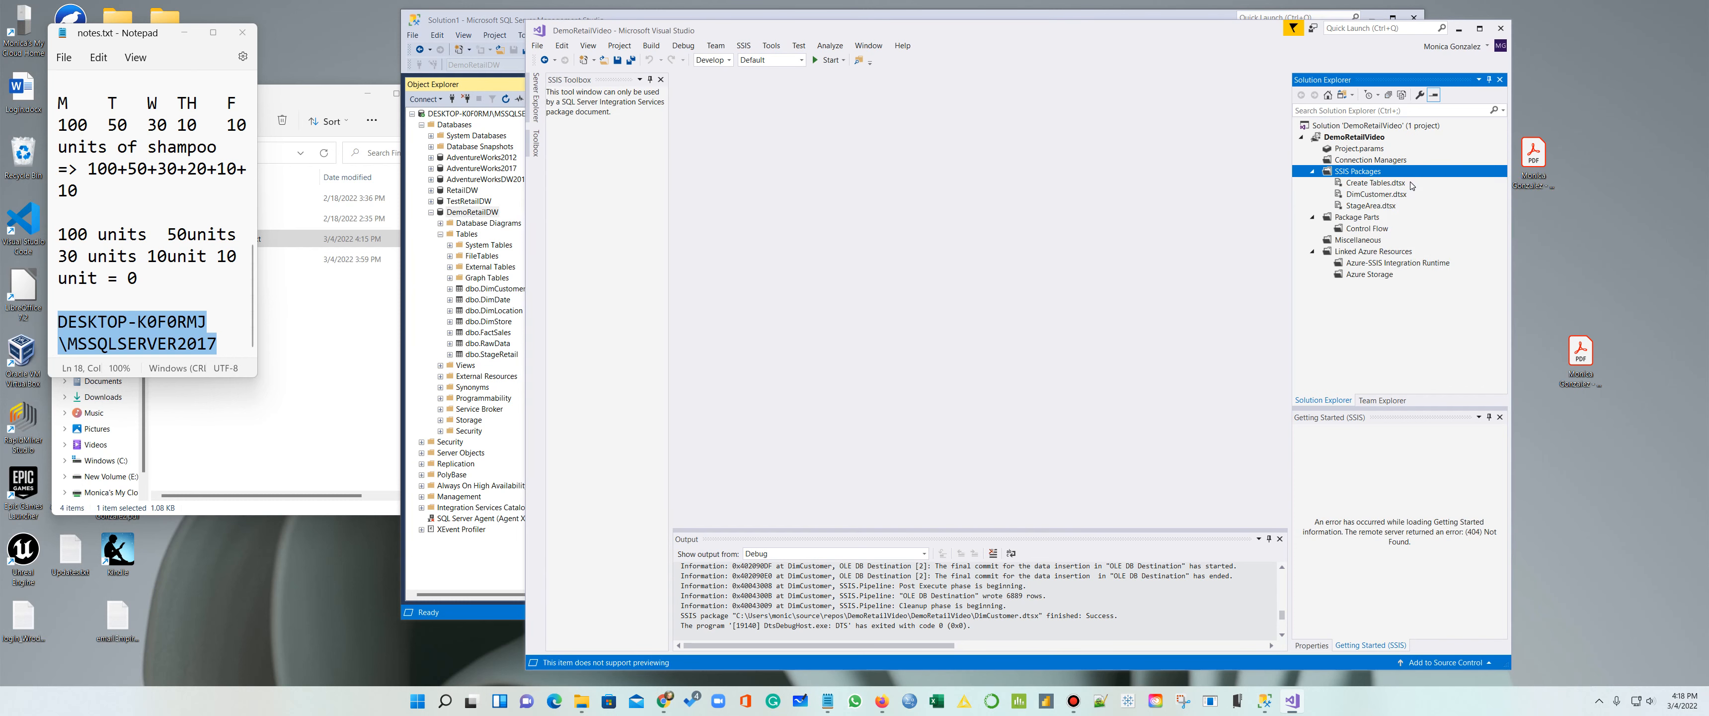
right_click(1364, 206)
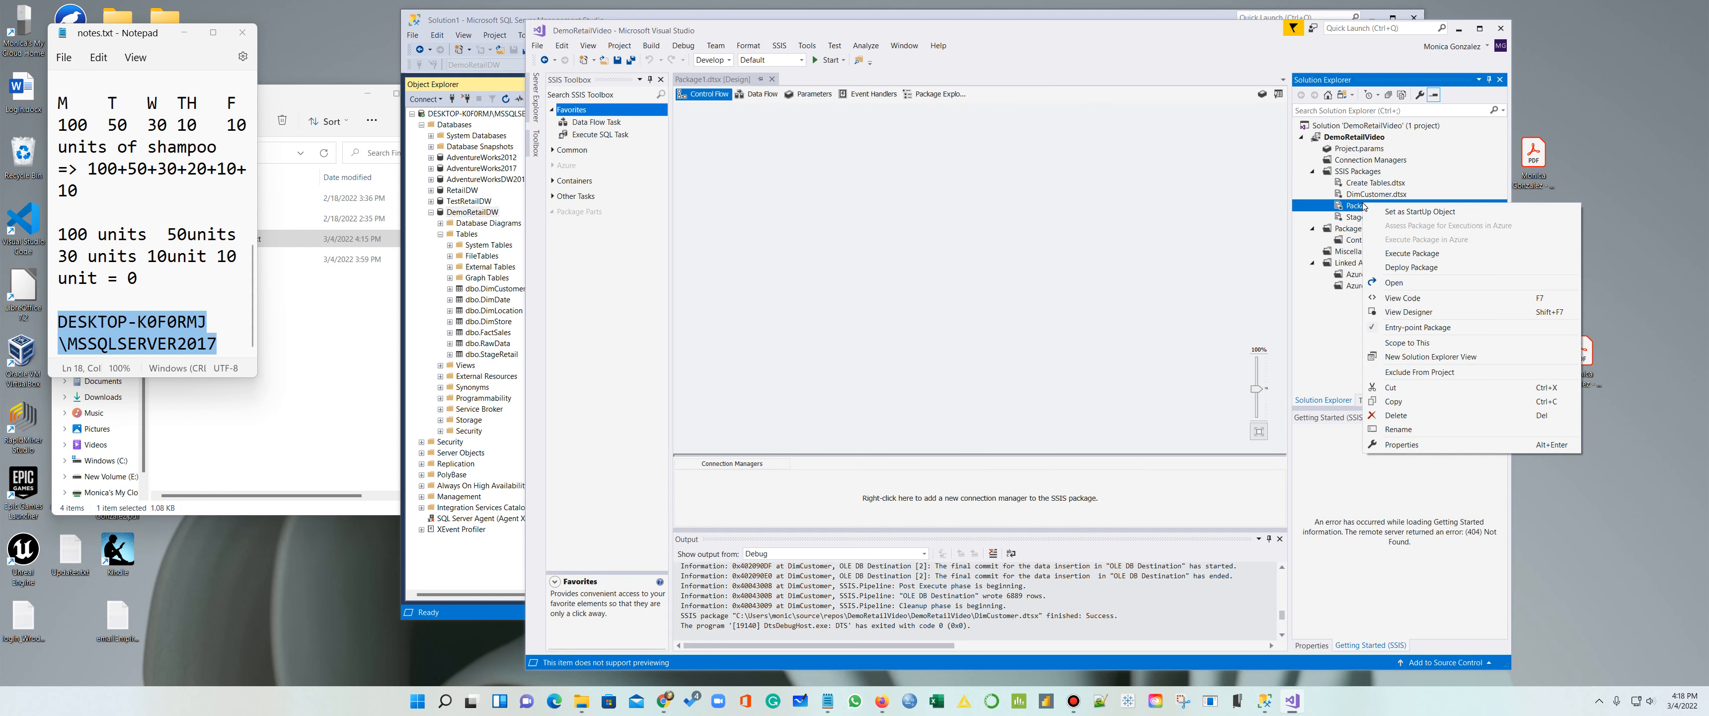
left_click(1398, 429)
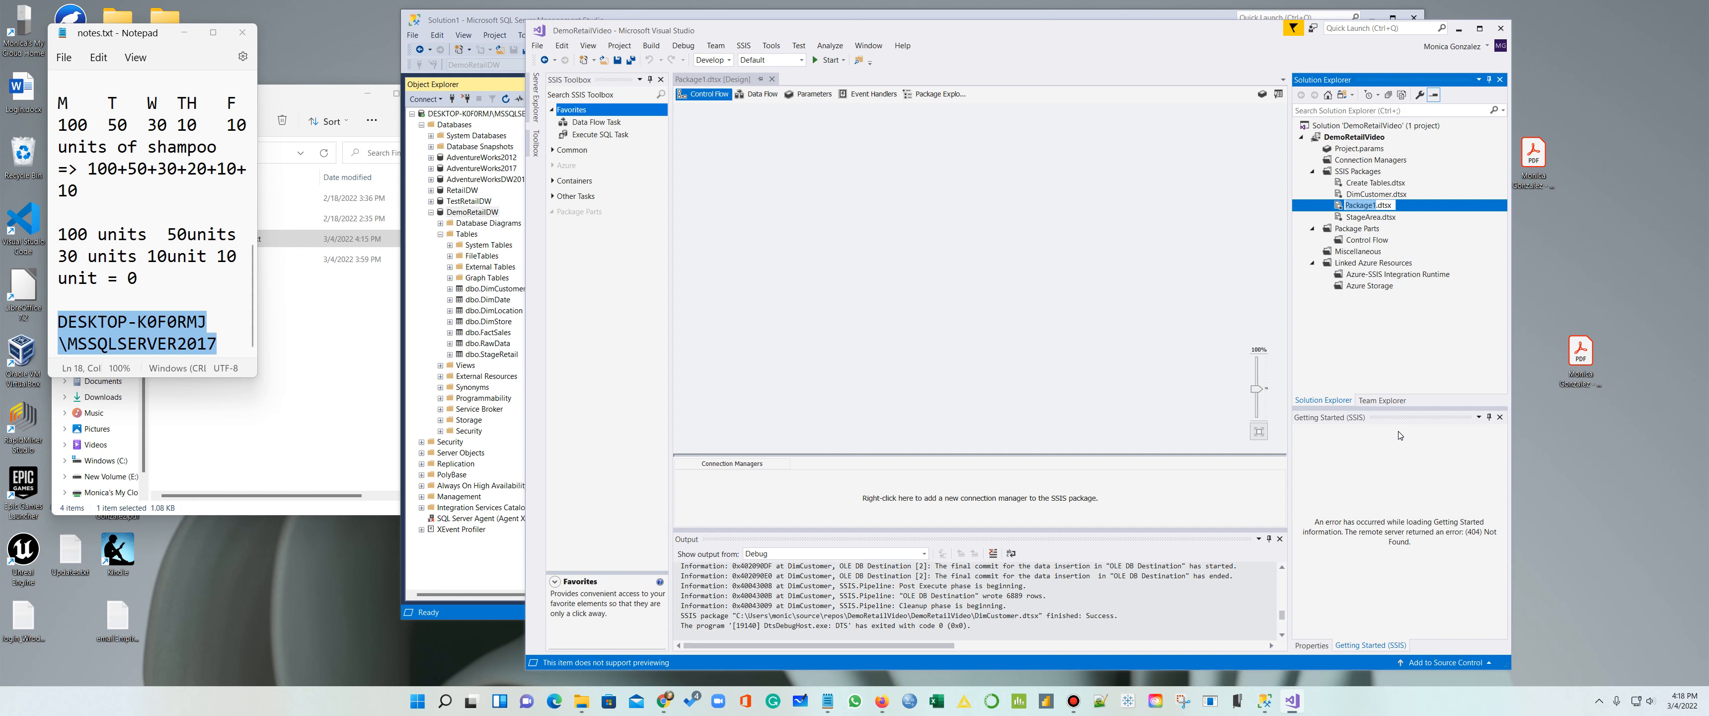
type("DimDate")
left_click(983, 283)
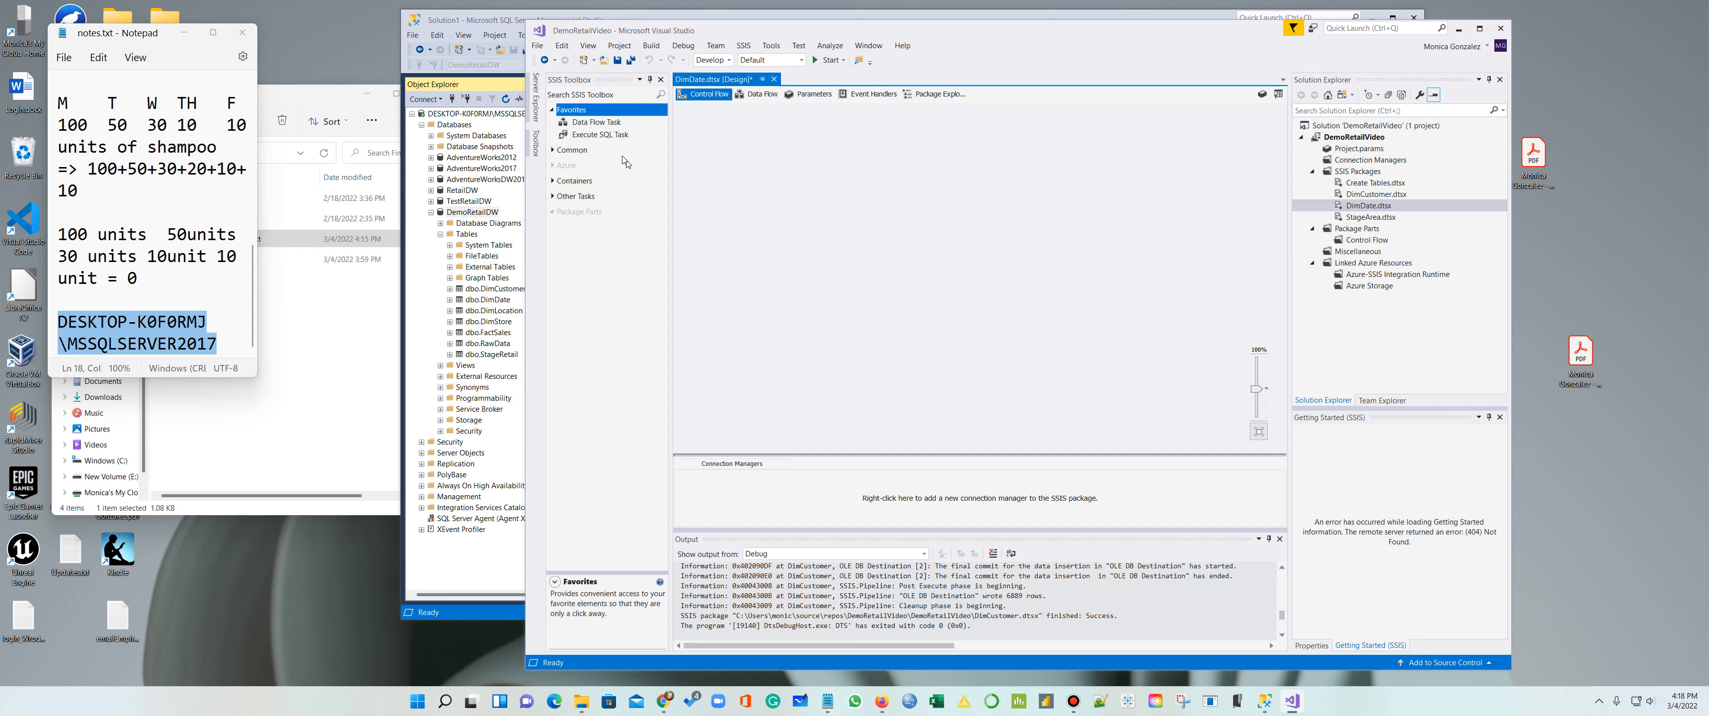
Step: Add a Data Flow Task to the DimDate control flow and start a SQL Server source with a new connection inside it
left_click_drag(597, 122, 818, 162)
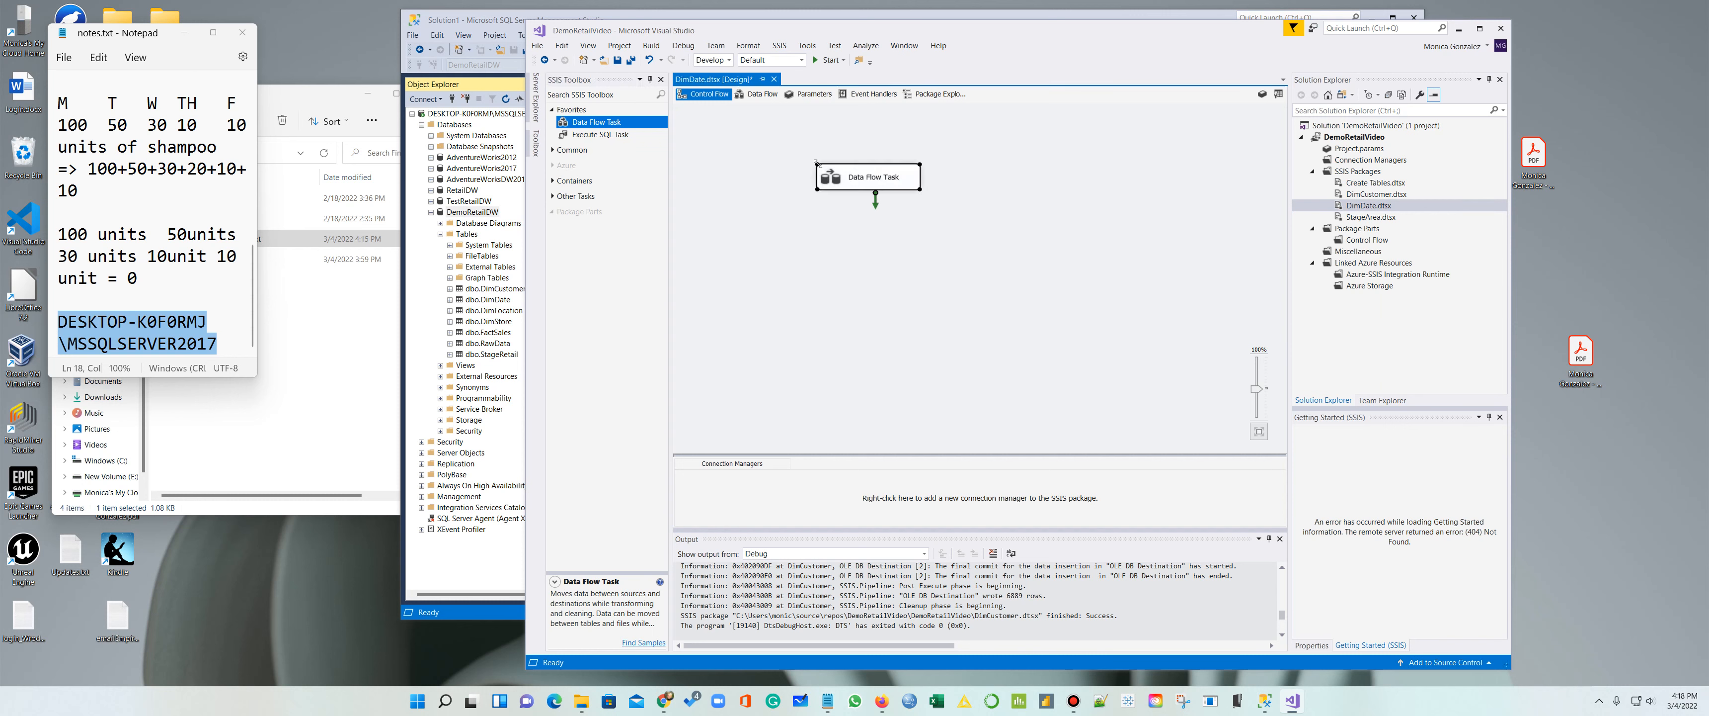
double_click(883, 180)
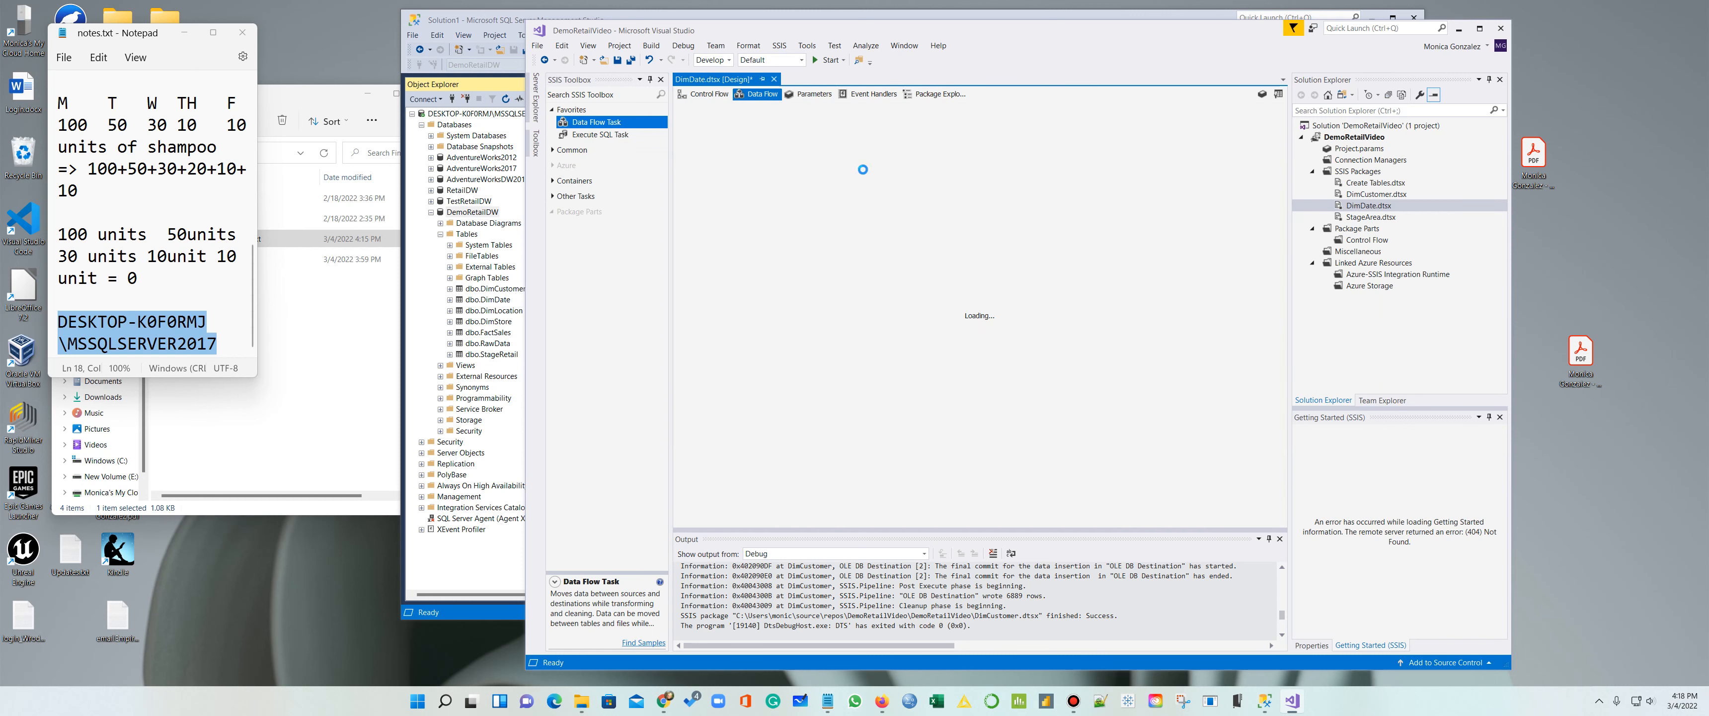
left_click_drag(594, 135, 768, 157)
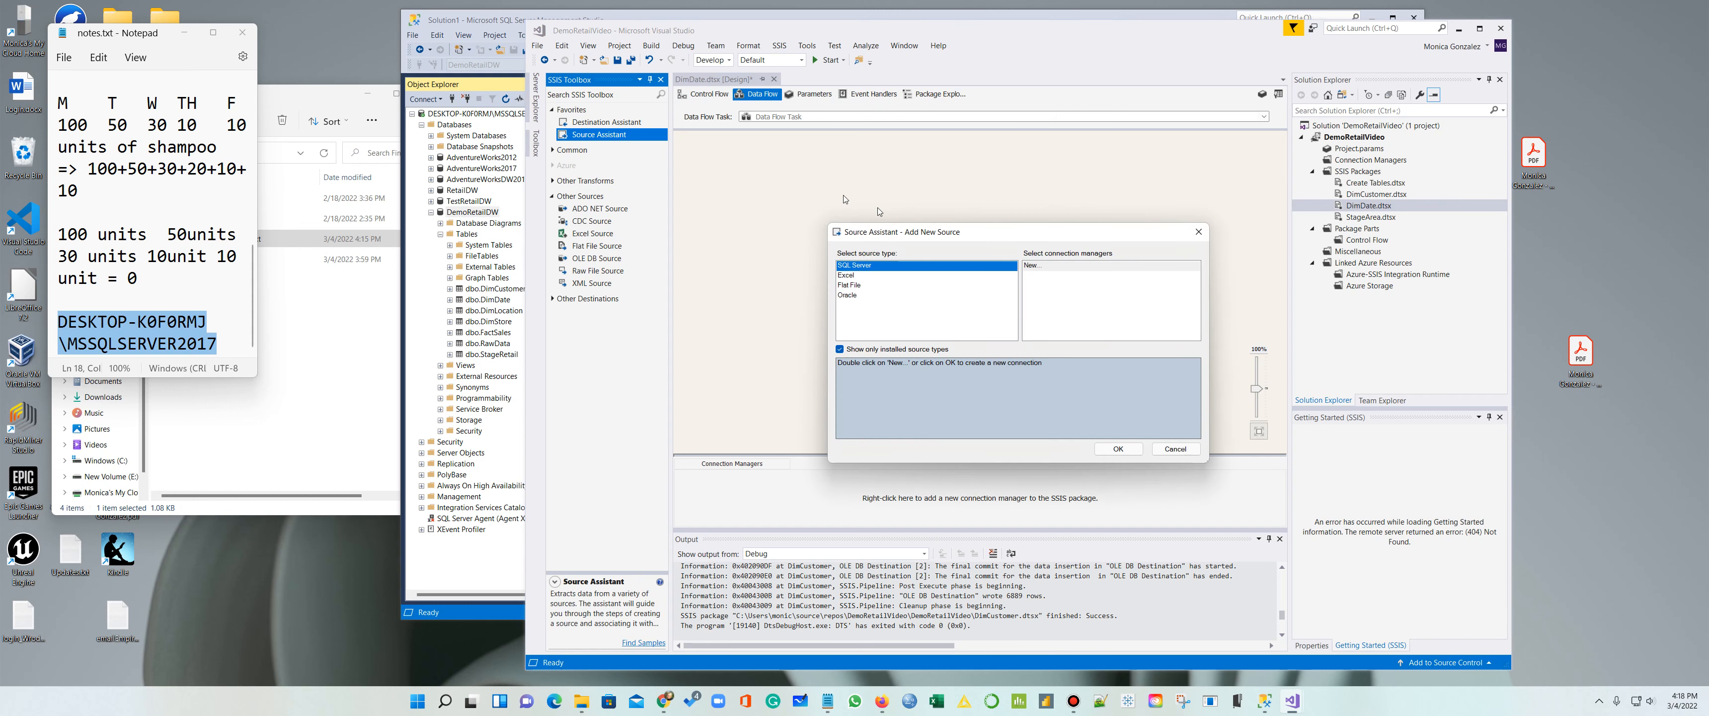
left_click(1032, 265)
left_click(1125, 449)
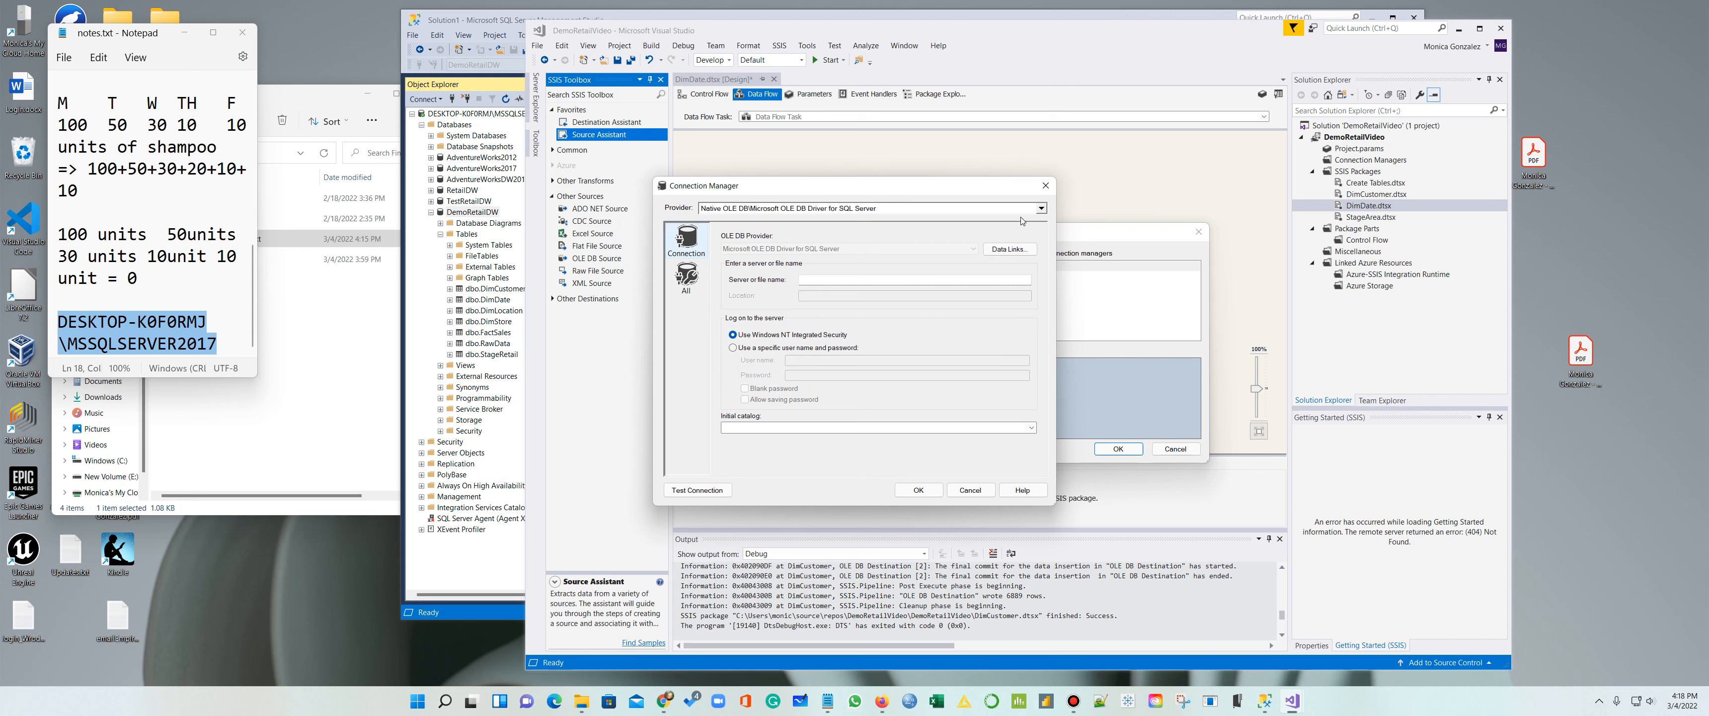
Step: Create the source's connection with SQL Server Native Client 11.0, server DESKTOP-K0F0RMJ\MSSQLSERVER2017 and database DemoRetailDW
left_click(1040, 208)
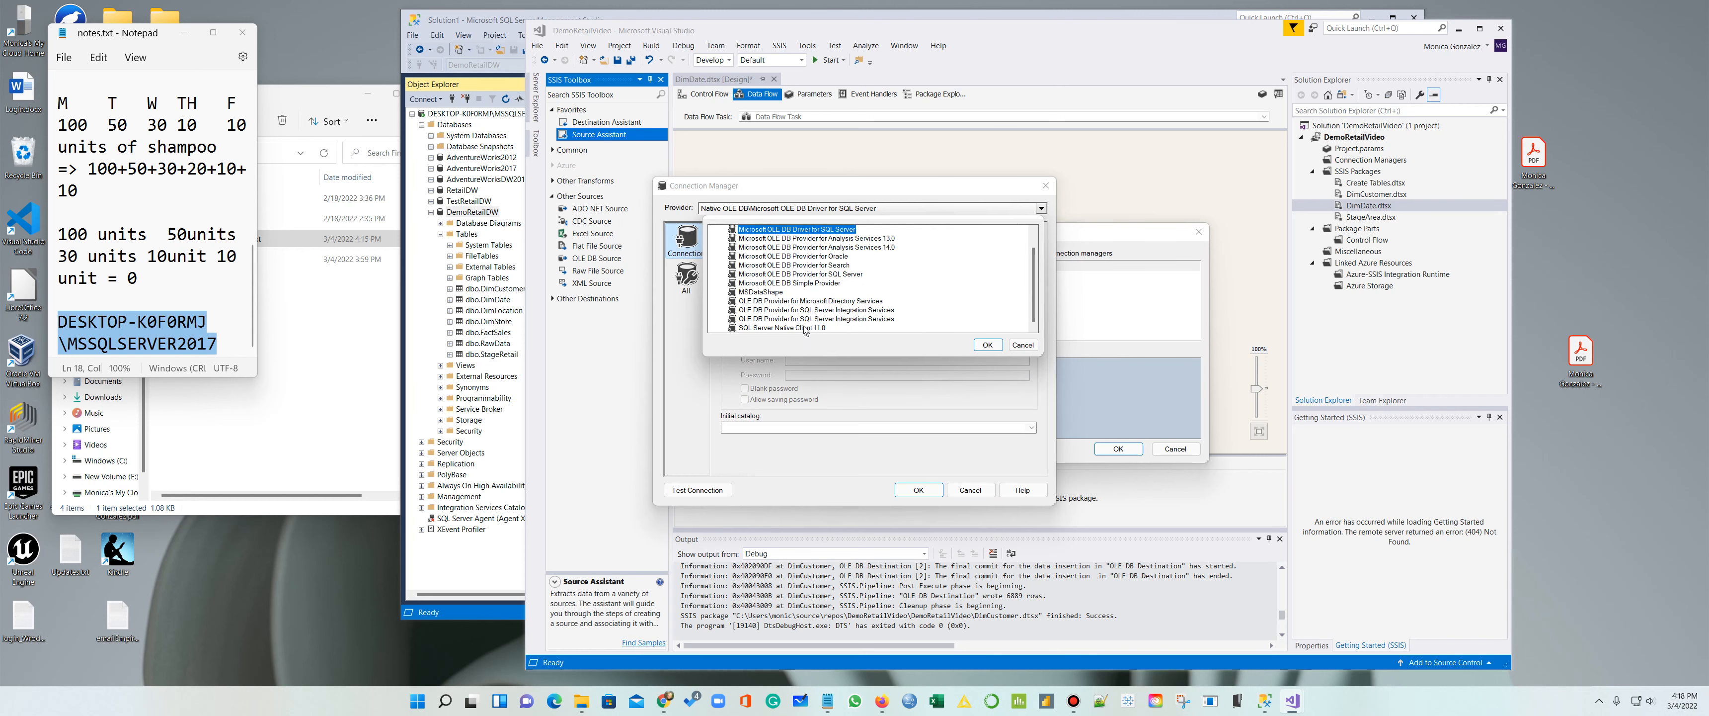
left_click(805, 328)
left_click(987, 345)
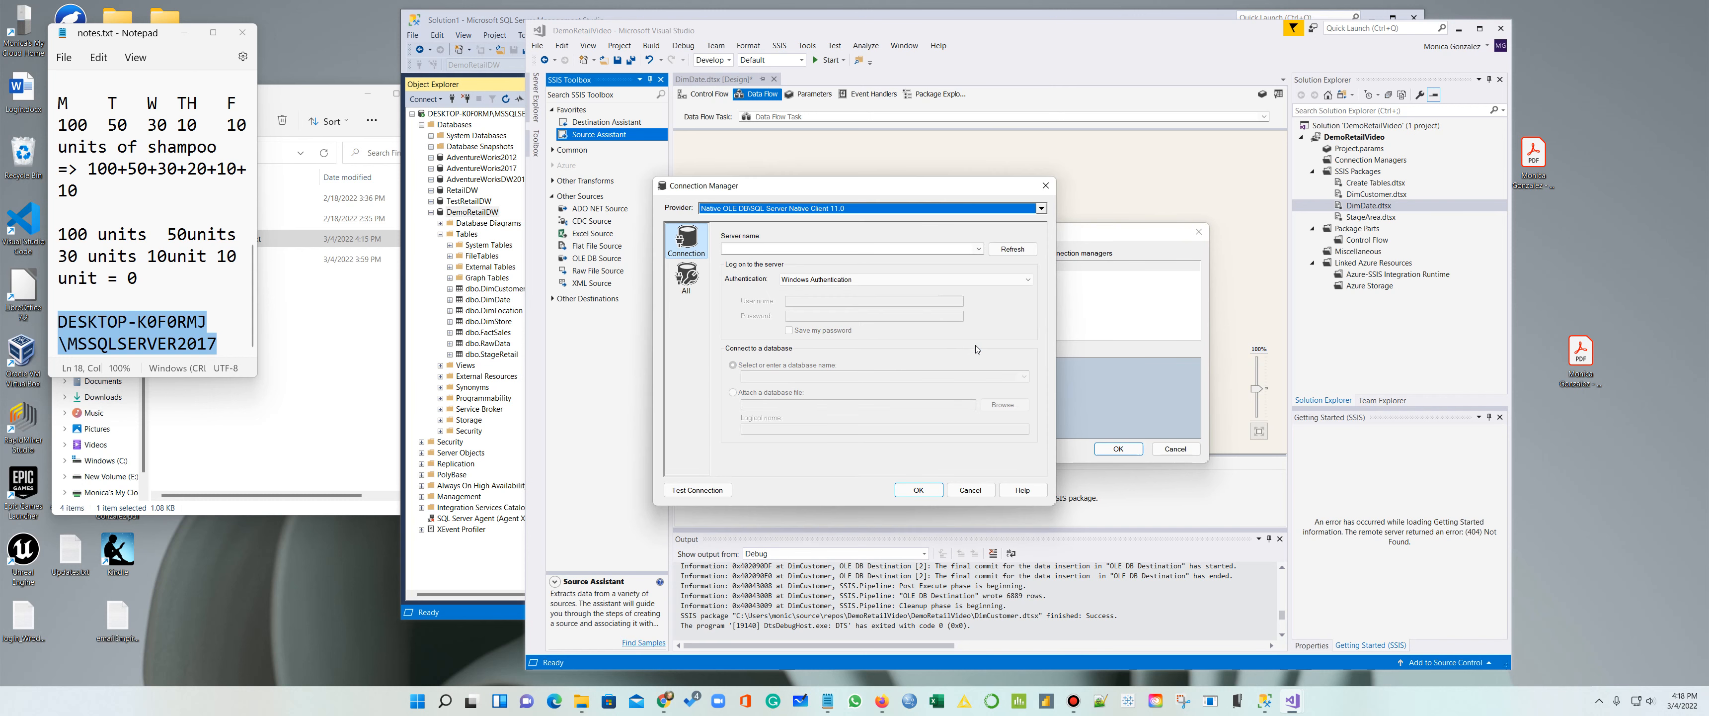
left_click(928, 248)
type("DESKTOP-K0F0RMJ\\MSSQLSERVER2017")
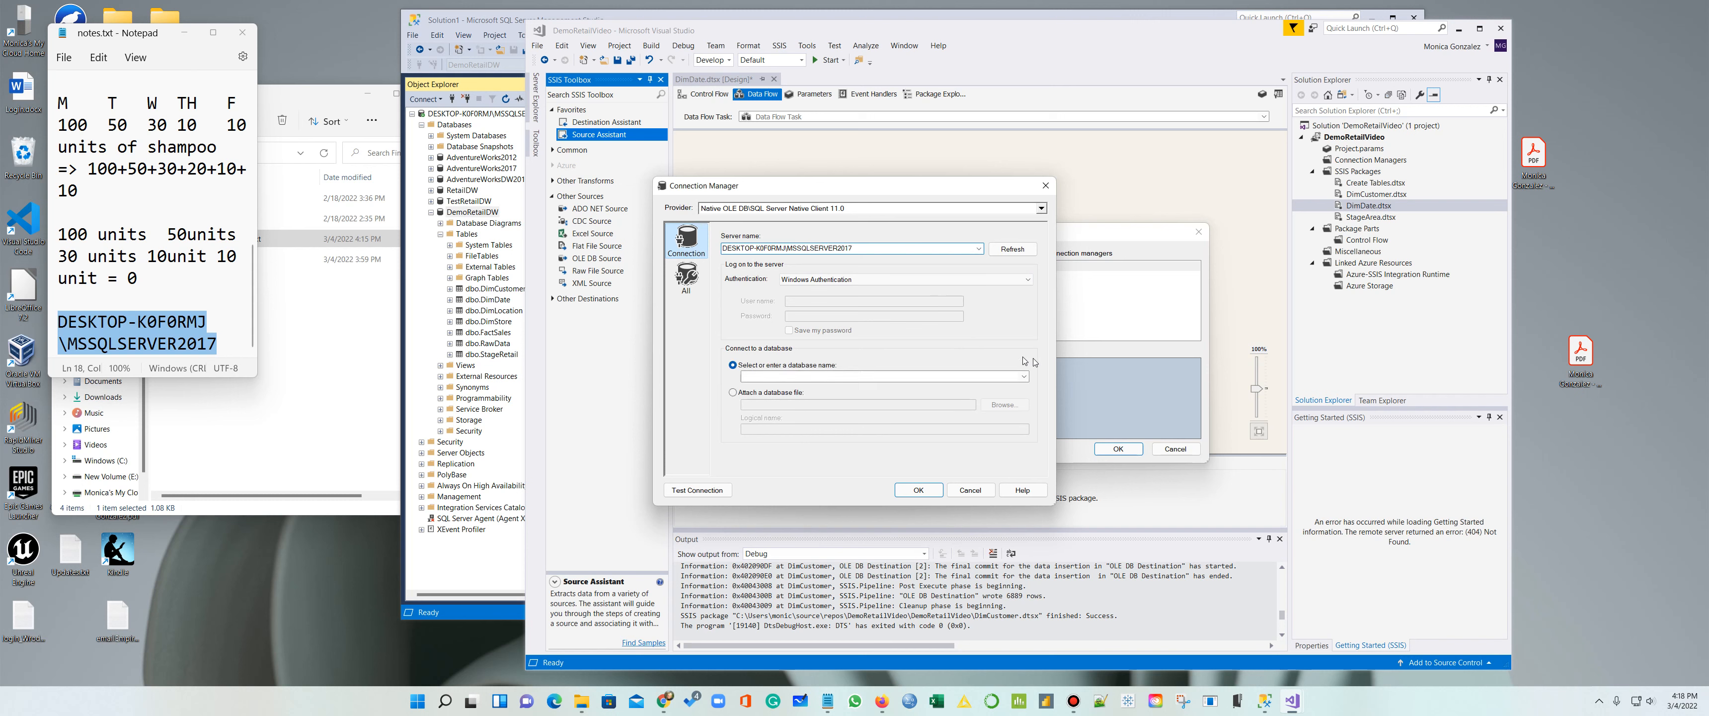
left_click(1027, 378)
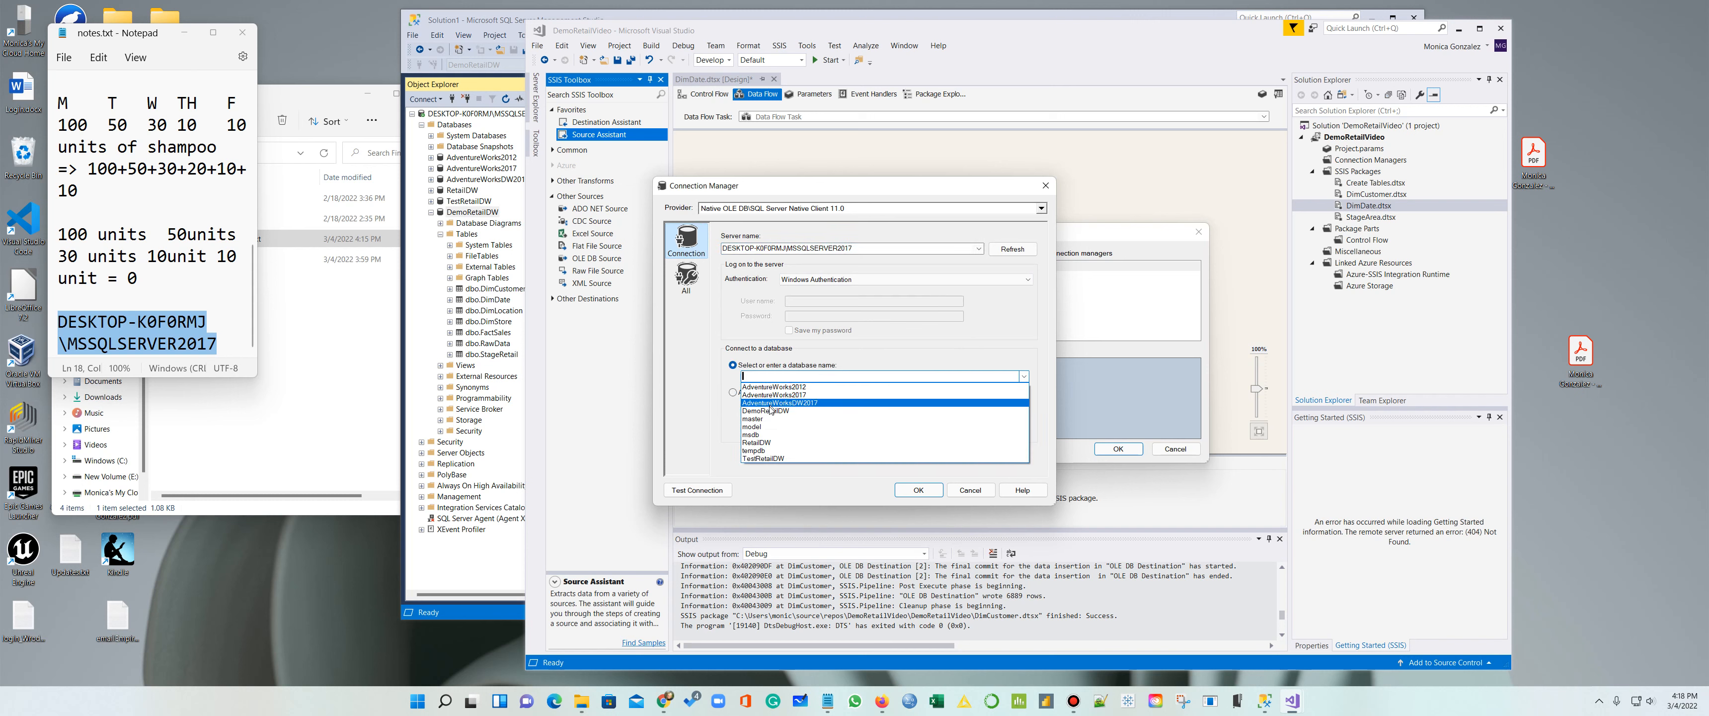
left_click(770, 411)
left_click(919, 489)
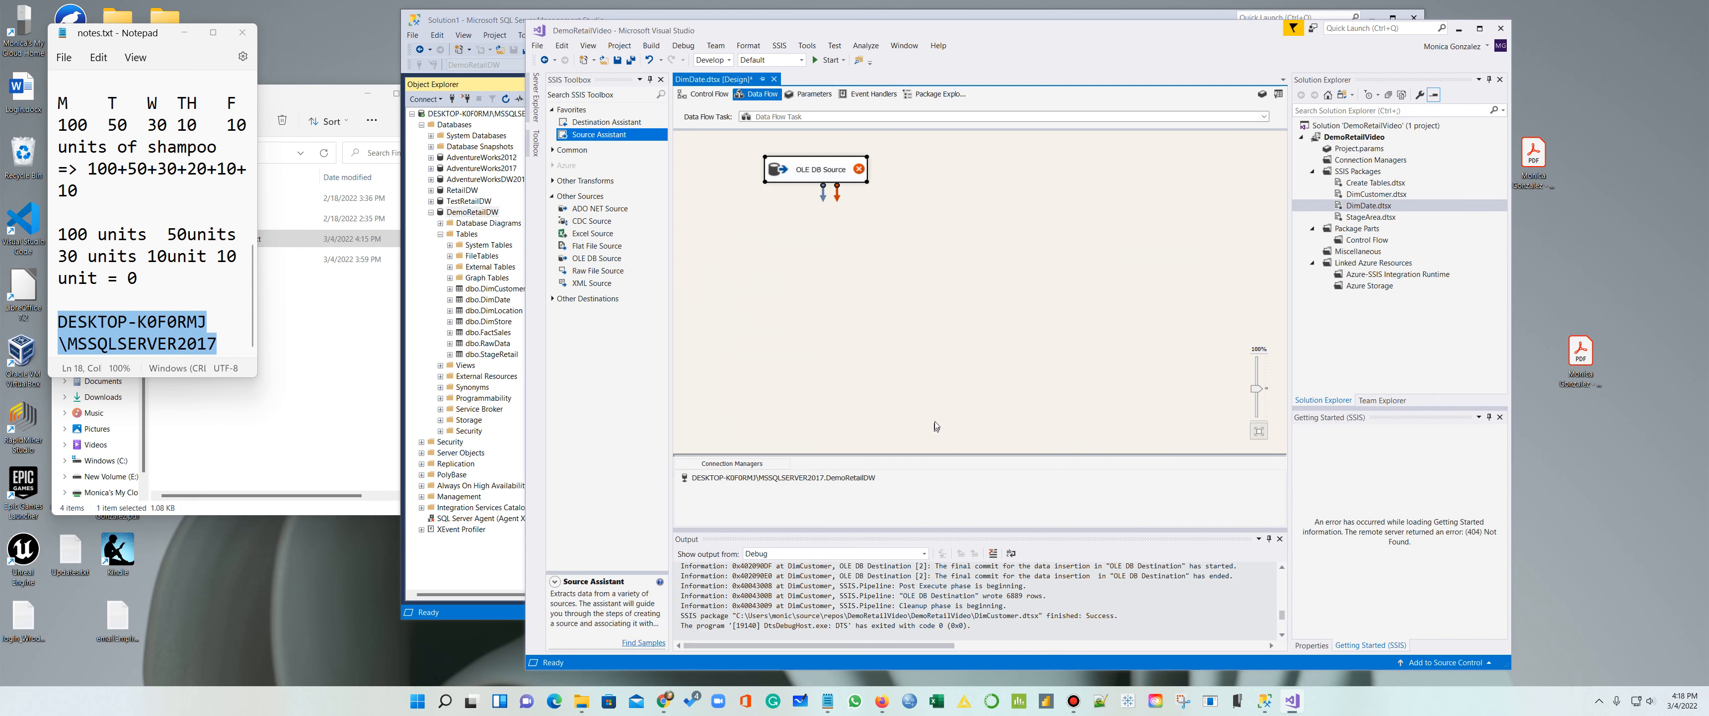
Step: Start a new destination below the OLE DB source in the DimDate data flow
left_click_drag(585, 121, 805, 283)
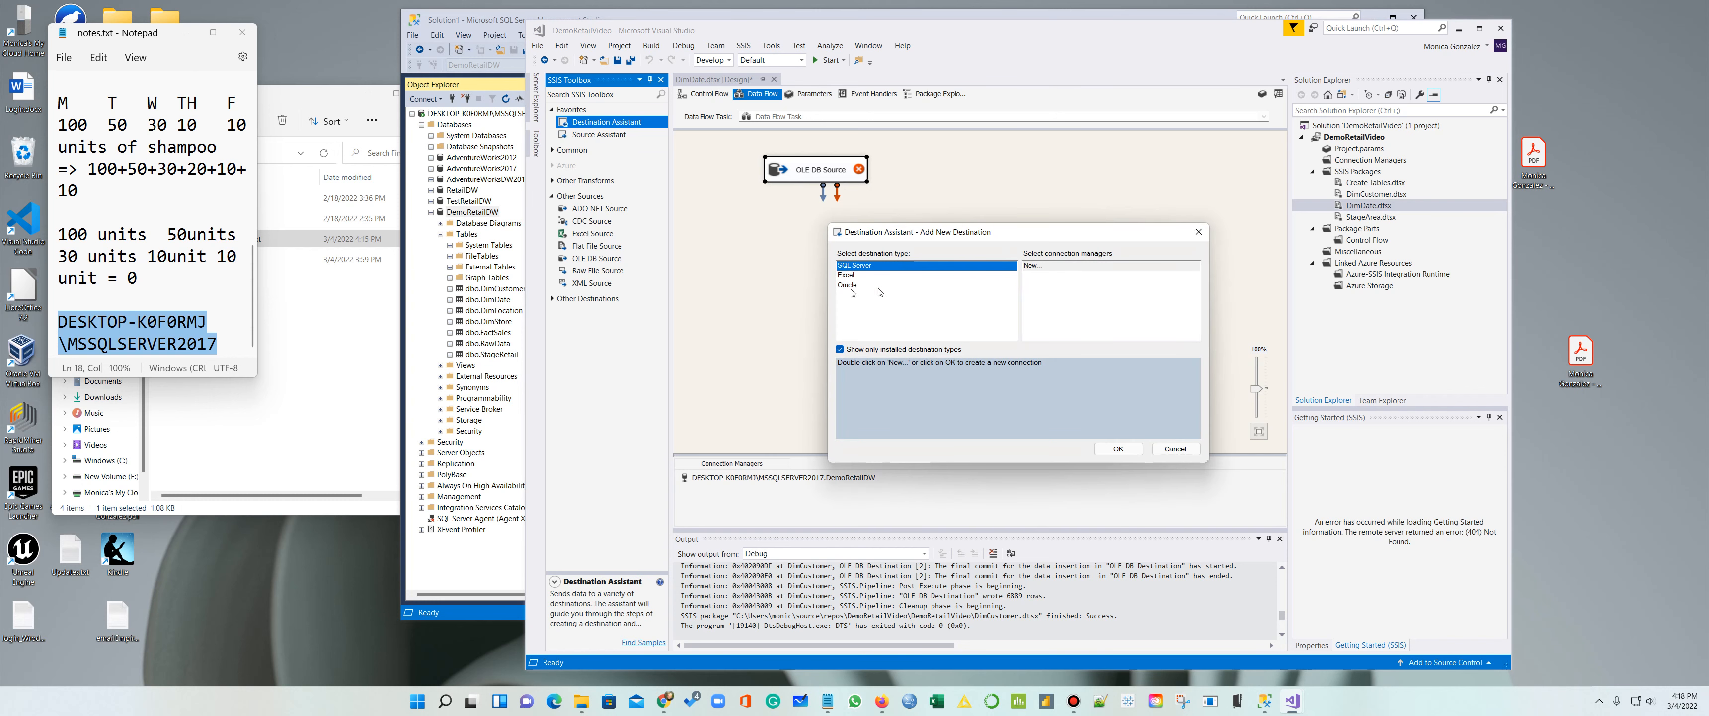
left_click(1068, 266)
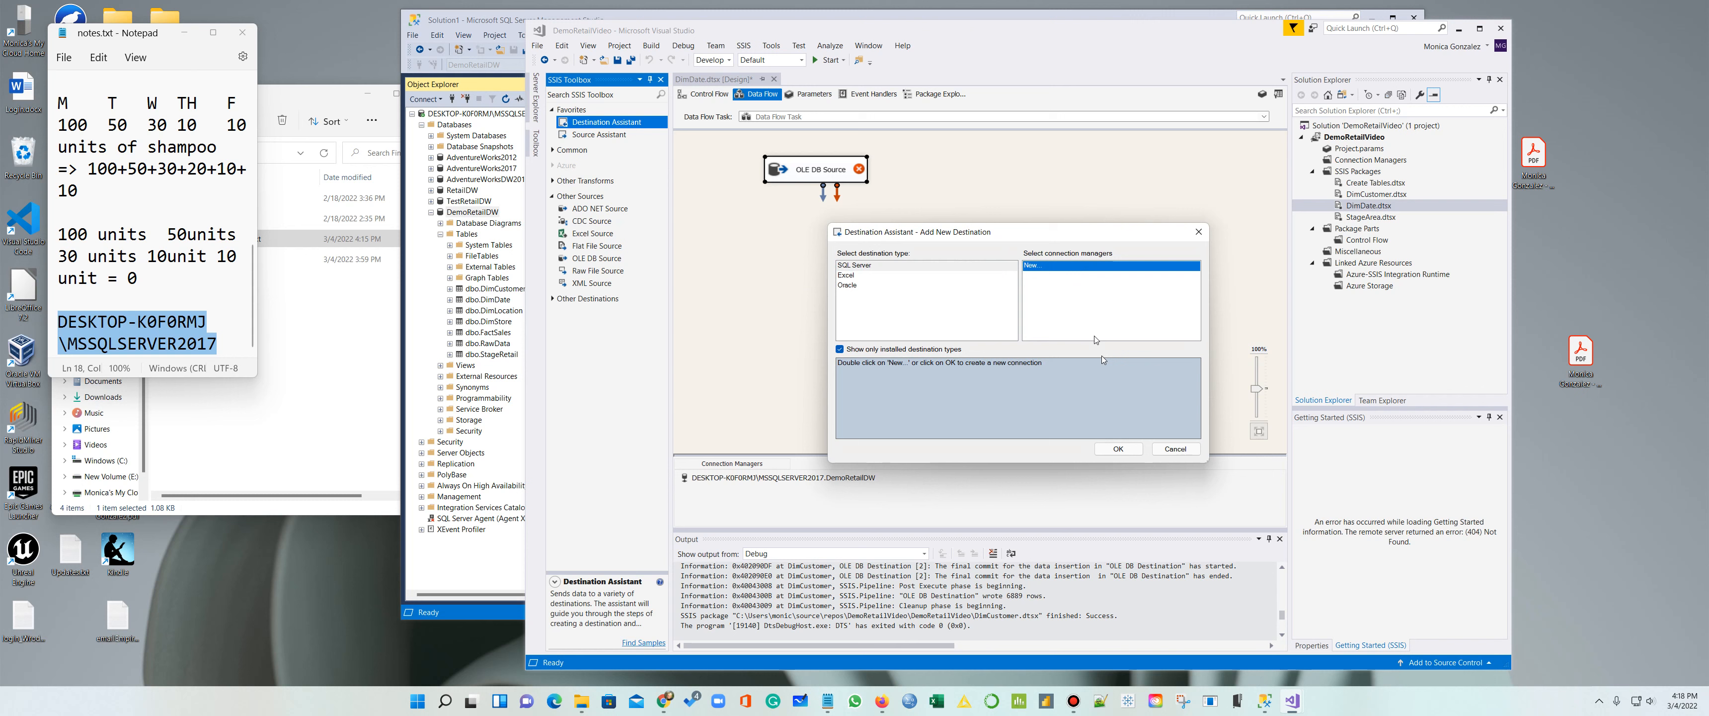
left_click(1119, 448)
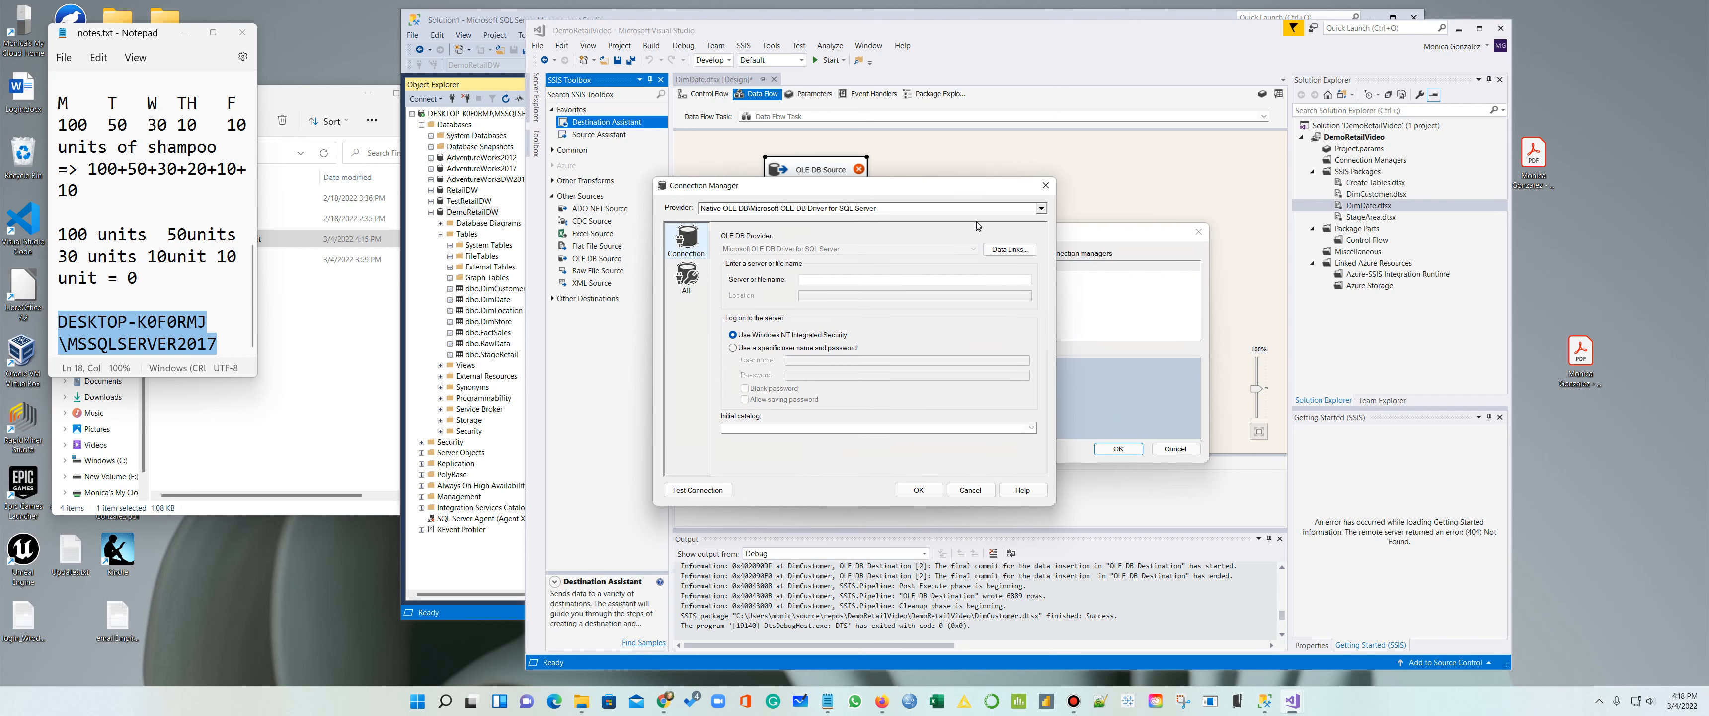
left_click(986, 213)
scroll(980, 229, "down", 3)
left_click(814, 328)
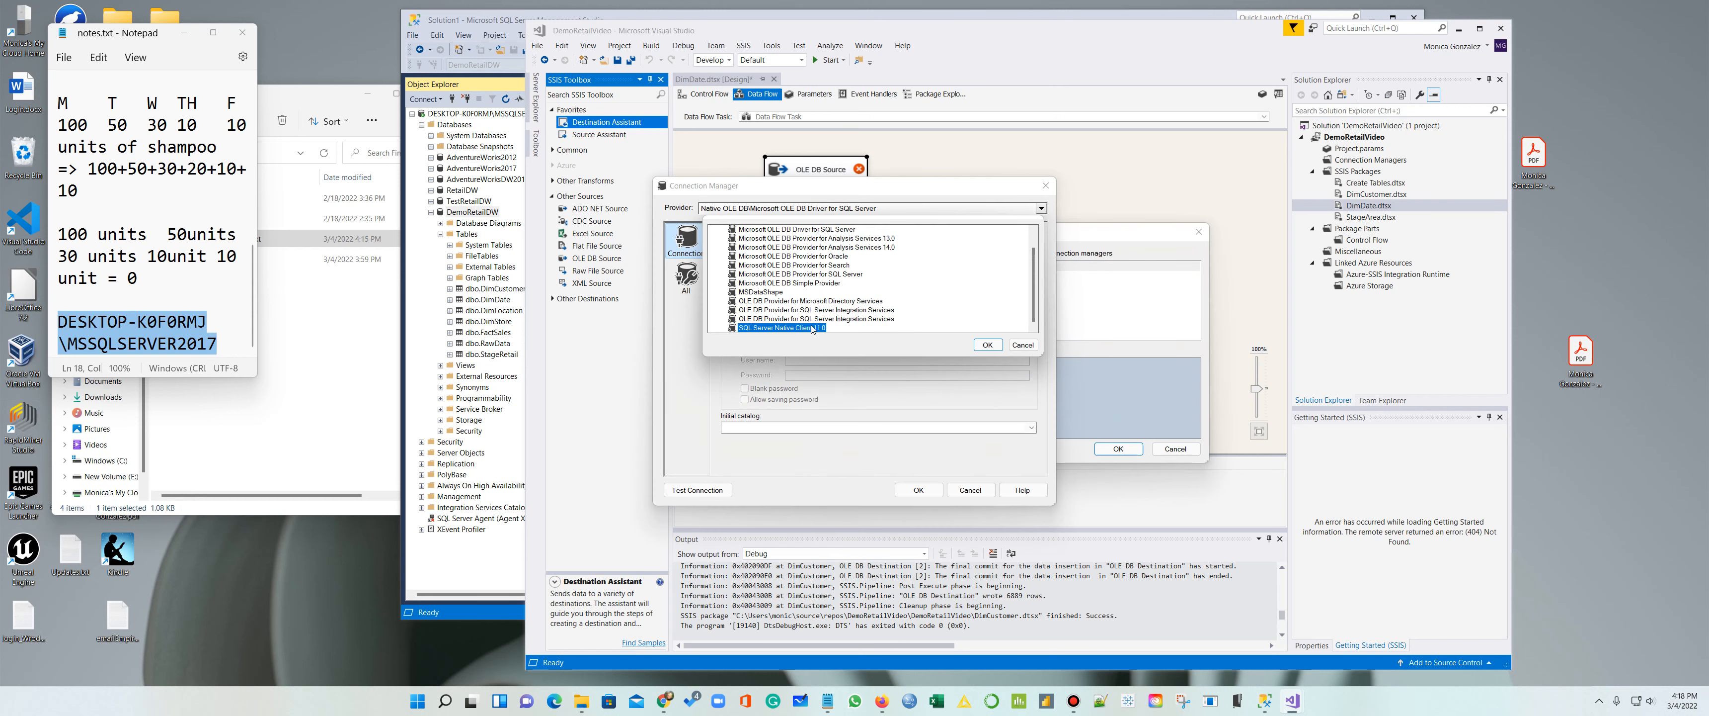
left_click(988, 345)
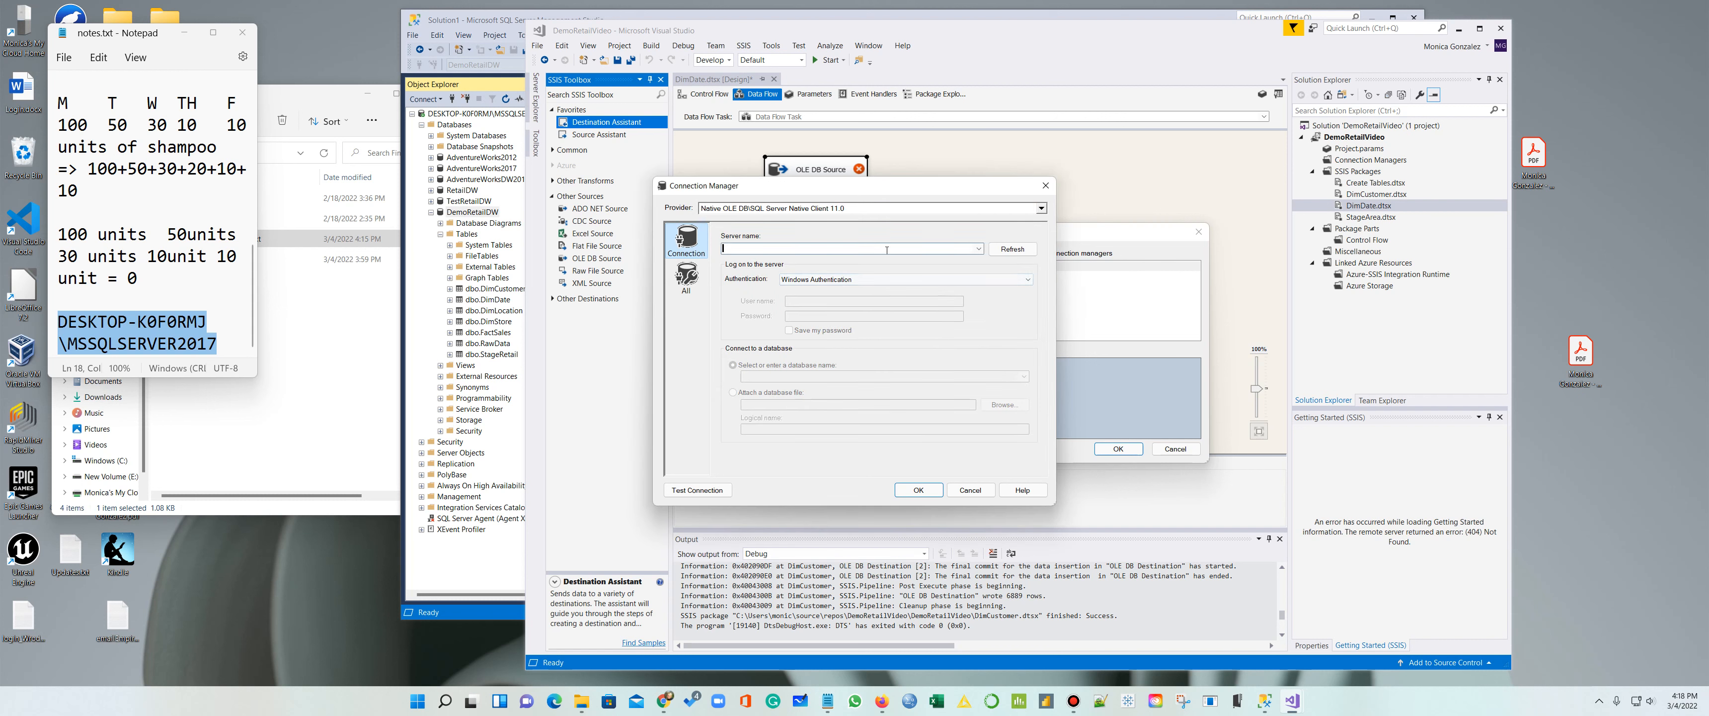
type("DESKTOP-K0F0RMJ\\MSSQLSERVER2017")
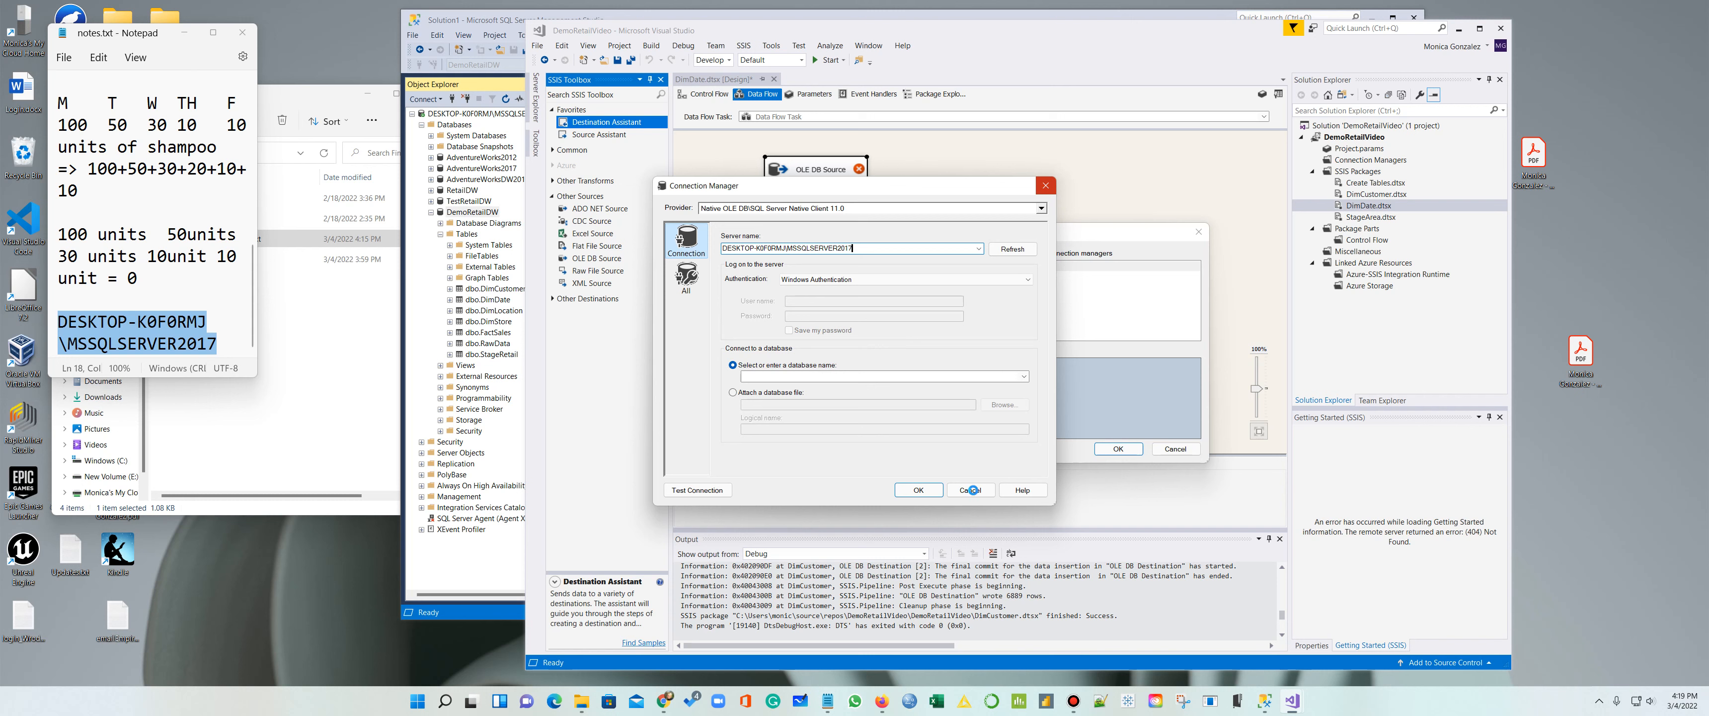
left_click(1047, 184)
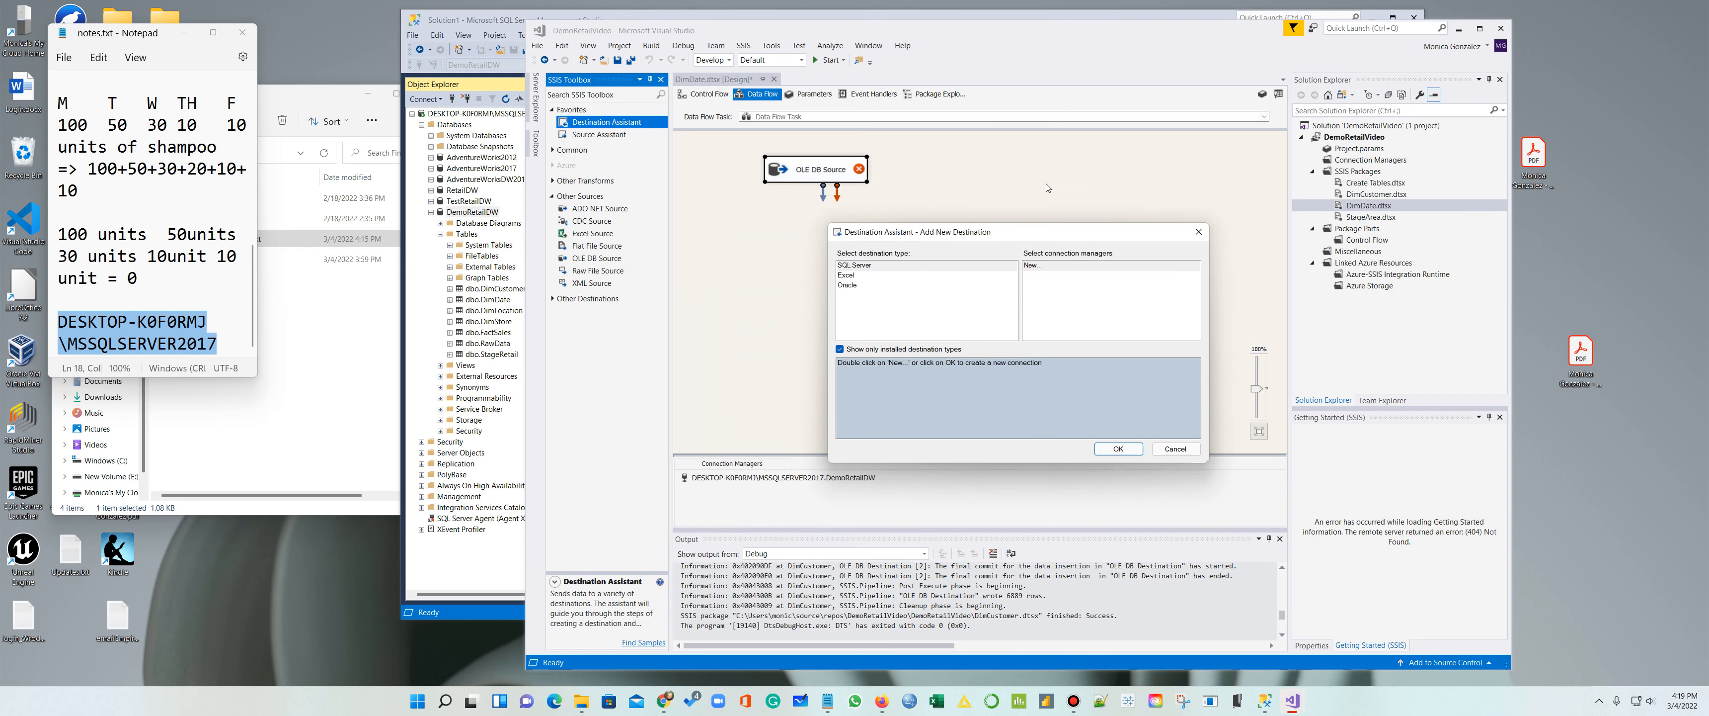
Step: Create the SQL Server destination's new connection with SQL Server Native Client 11.0, server DESKTOP-K0F0RMJ\MSSQLSERVER2017 and database DemoRetailDW
left_click(1067, 267)
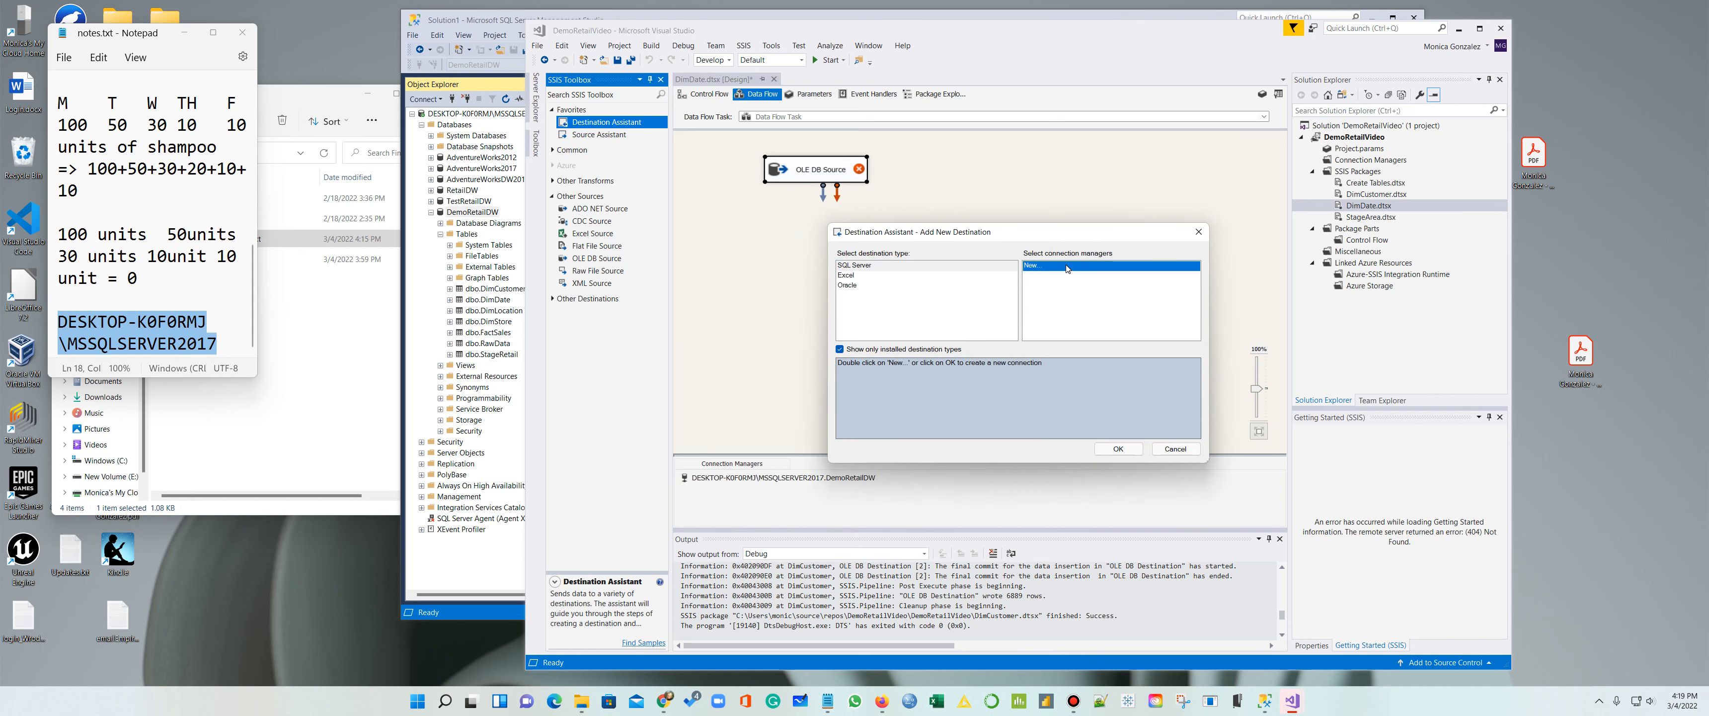
left_click(1106, 450)
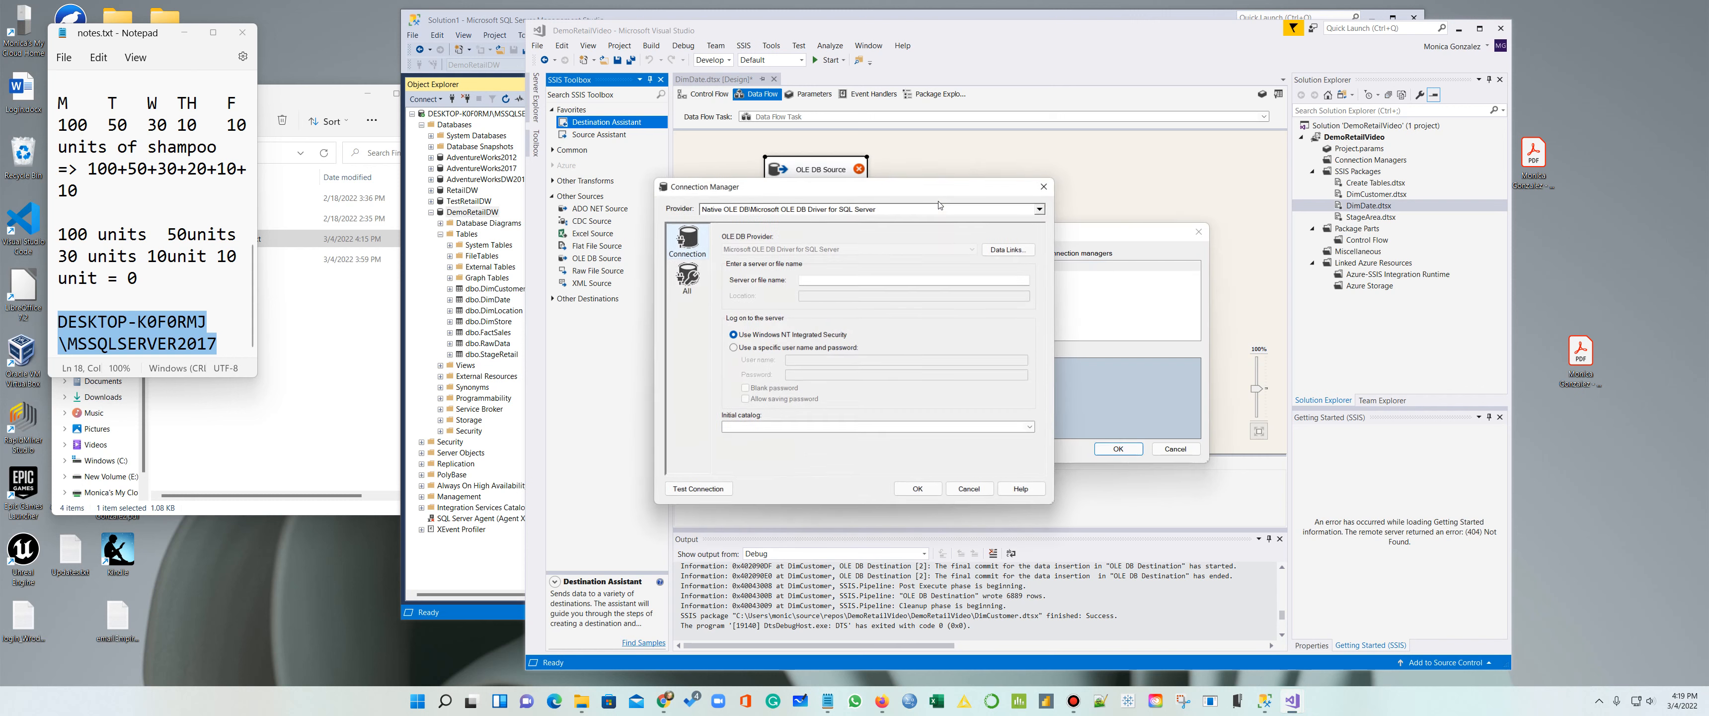
left_click(909, 210)
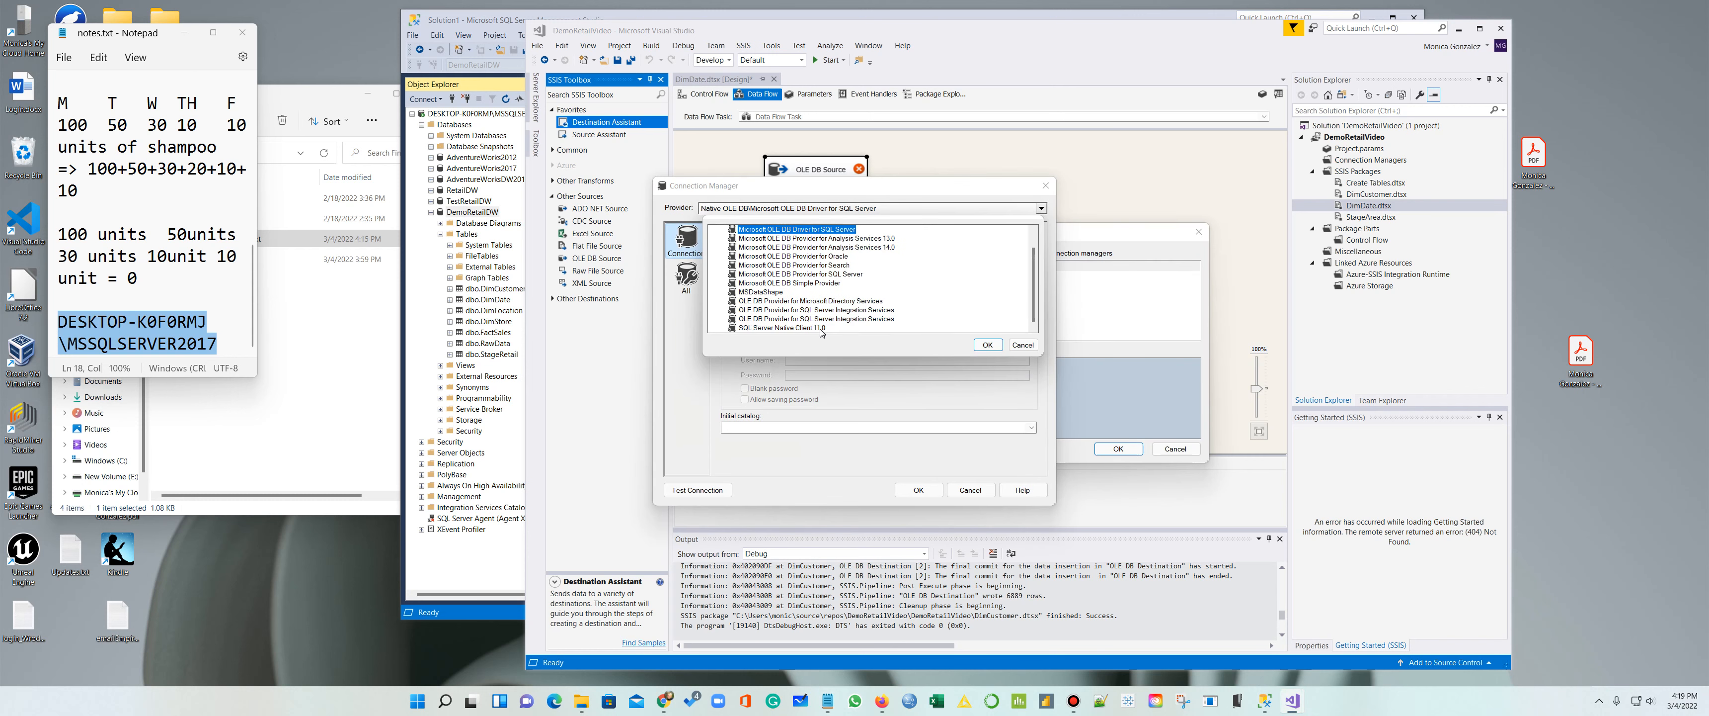
left_click(815, 327)
left_click(987, 345)
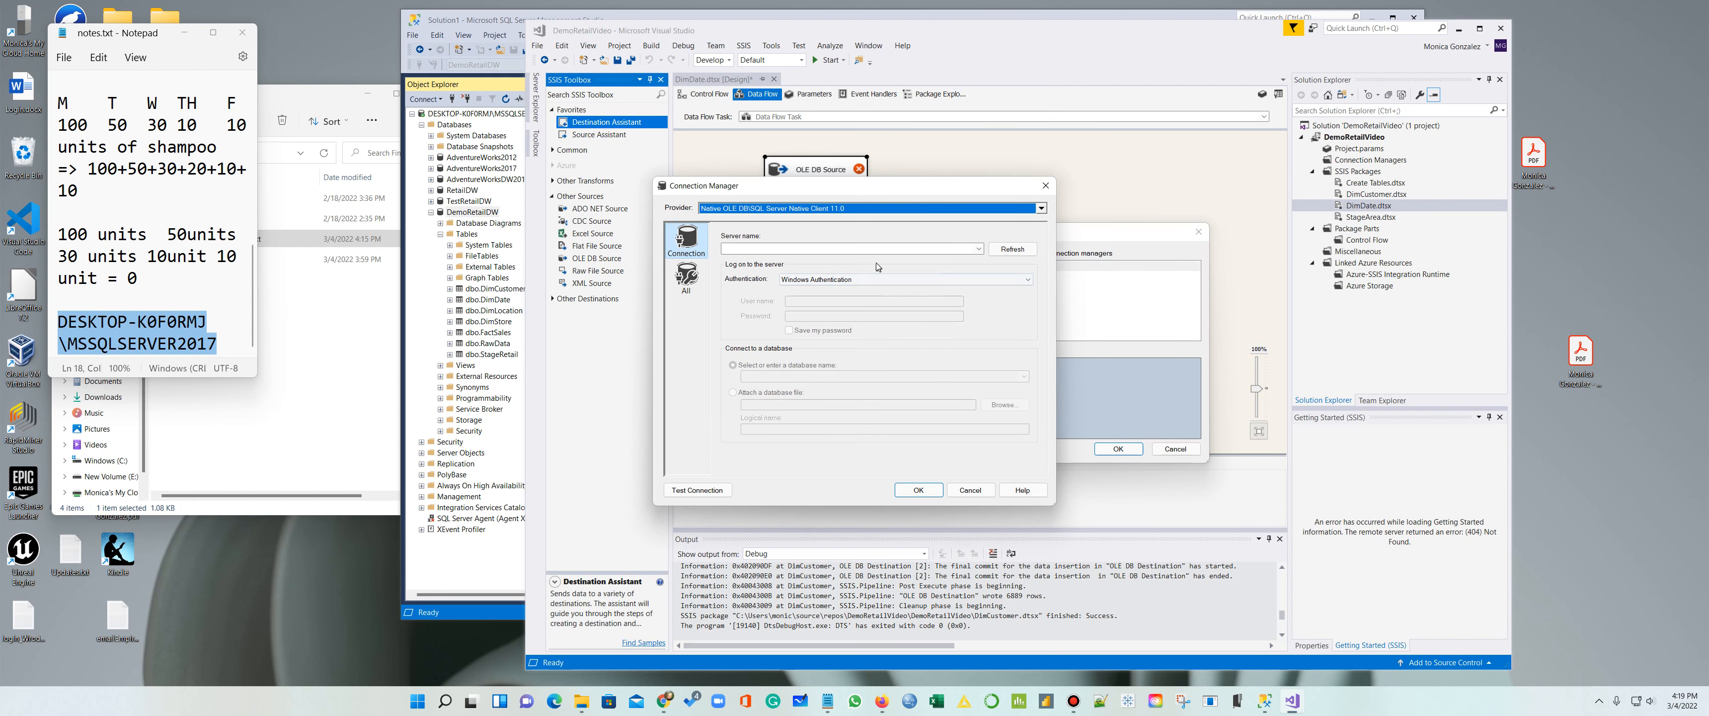
left_click(871, 248)
type("DESKTOP-K0F0RMJ\\MSSQLSERVER2017")
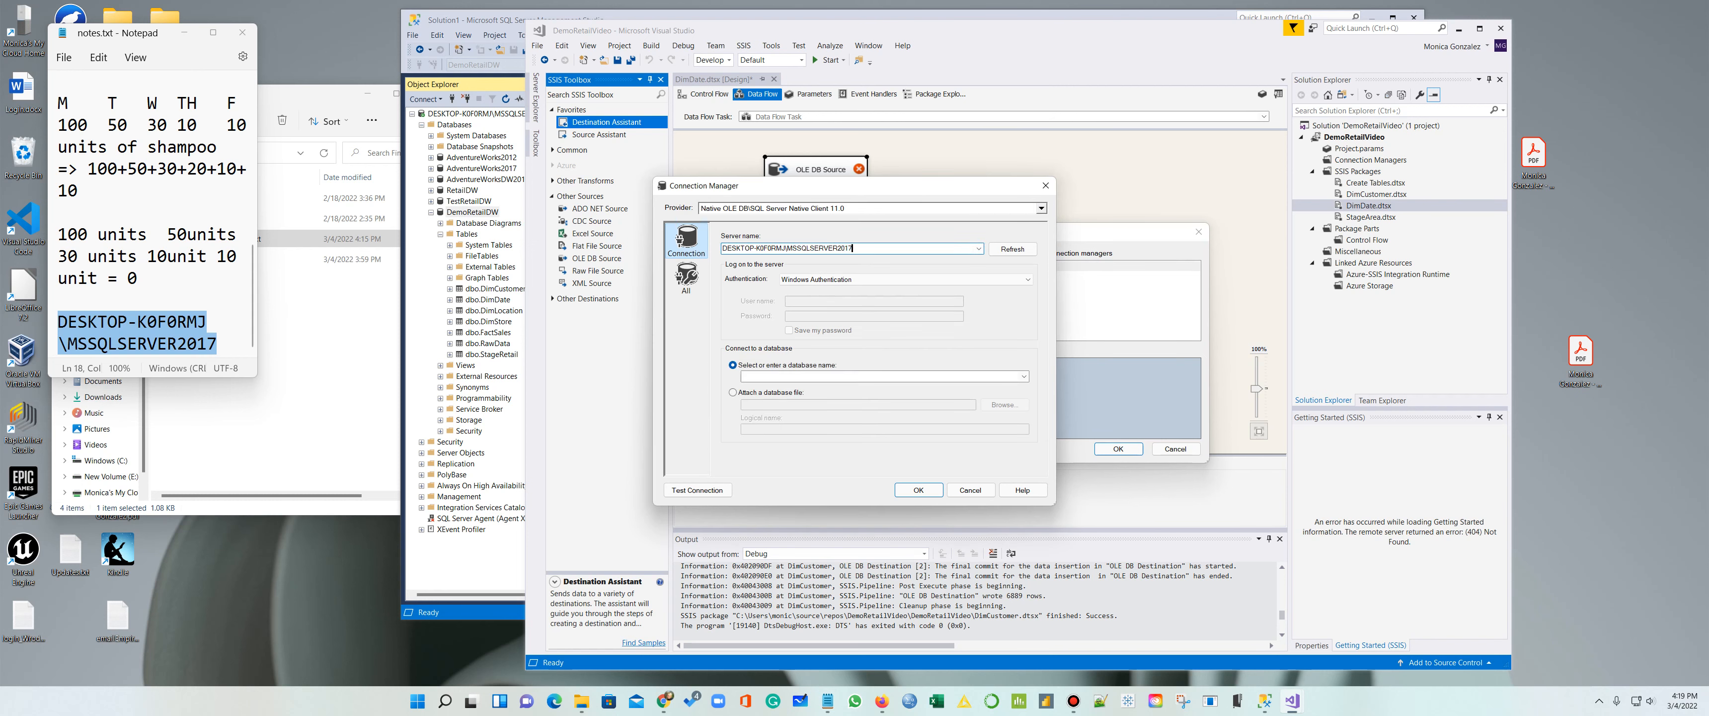
left_click(1024, 376)
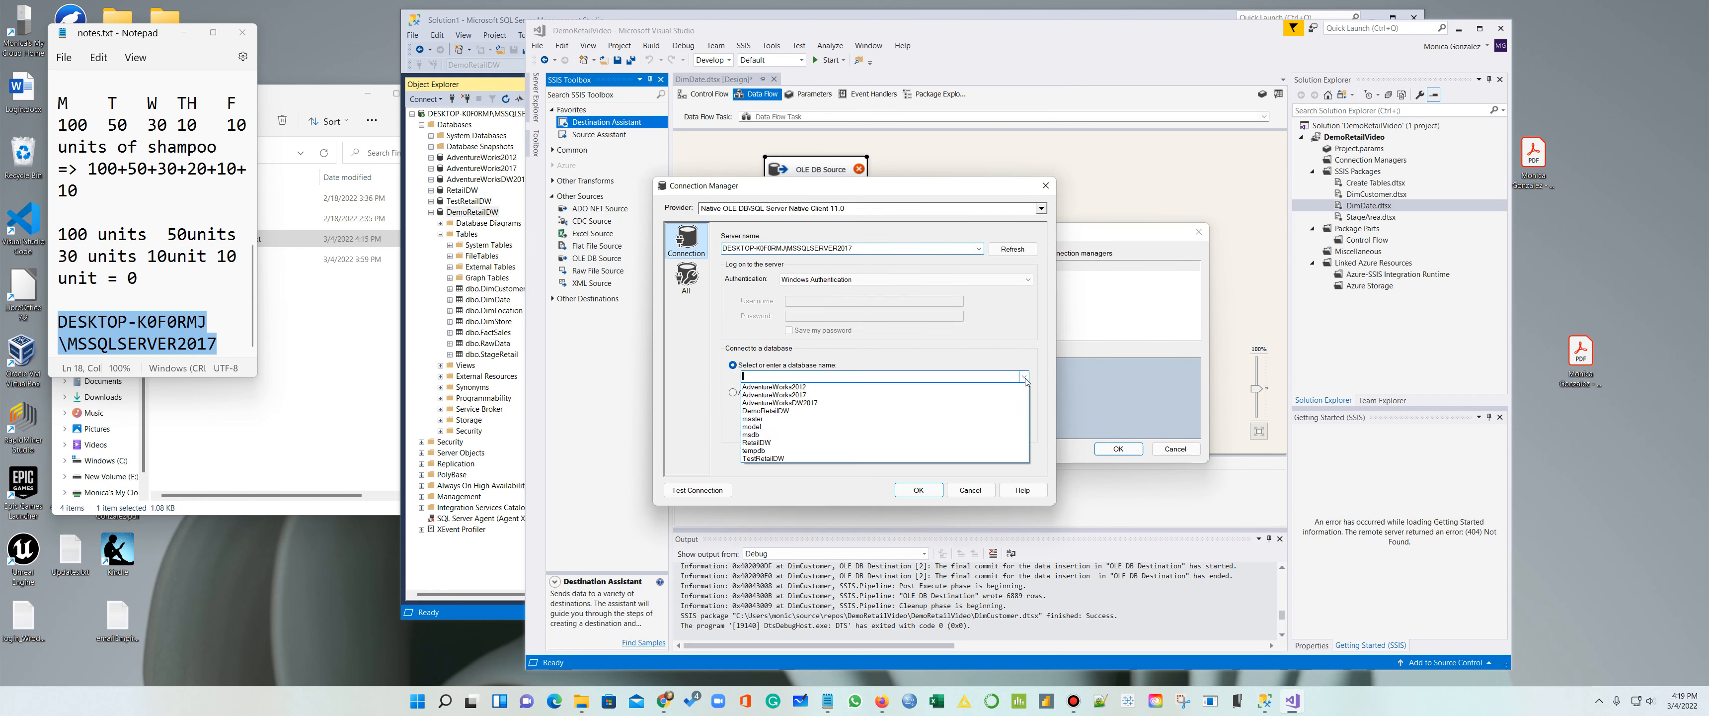
left_click(859, 411)
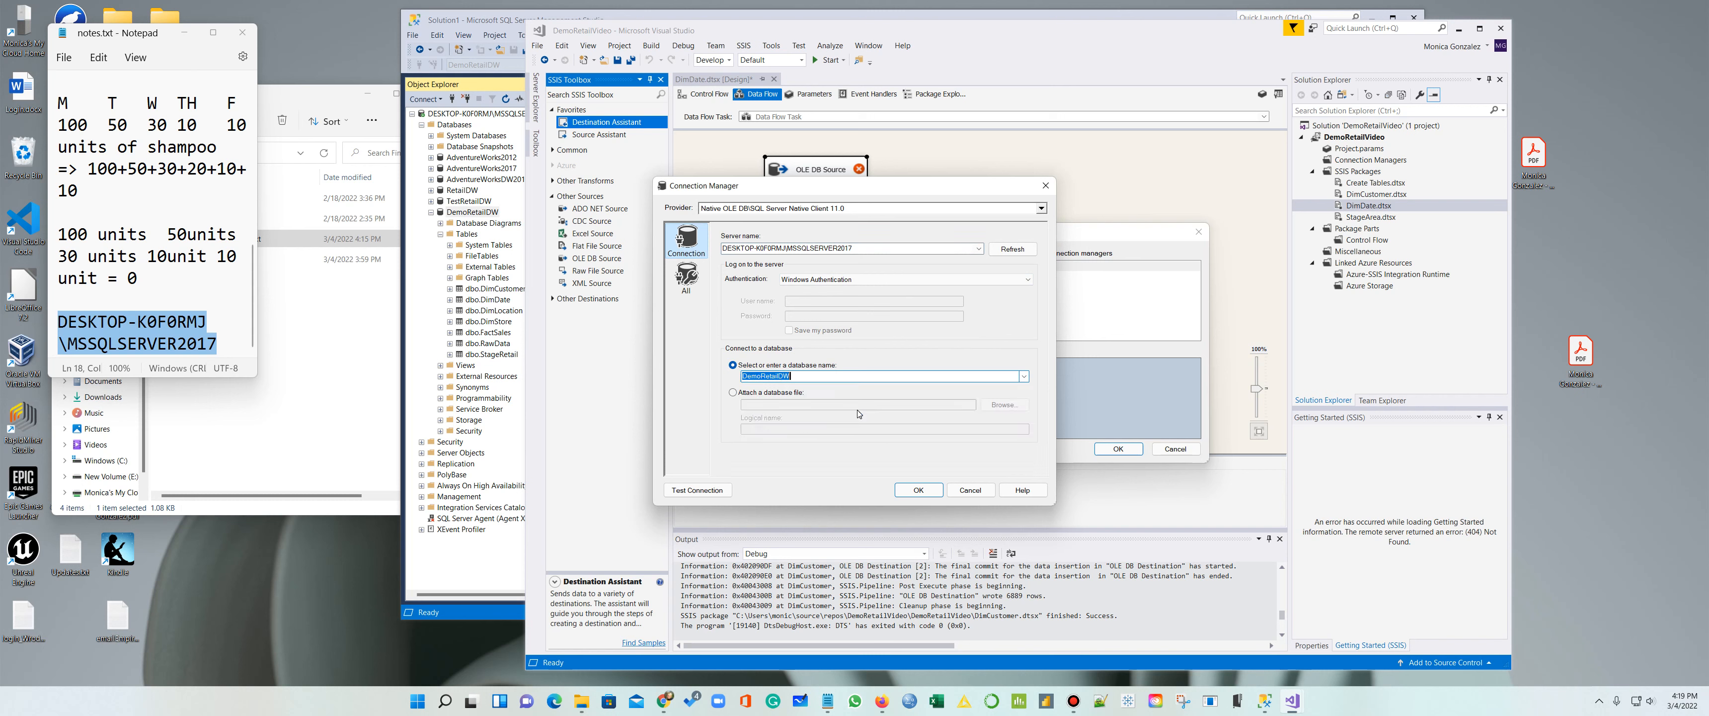
left_click(922, 493)
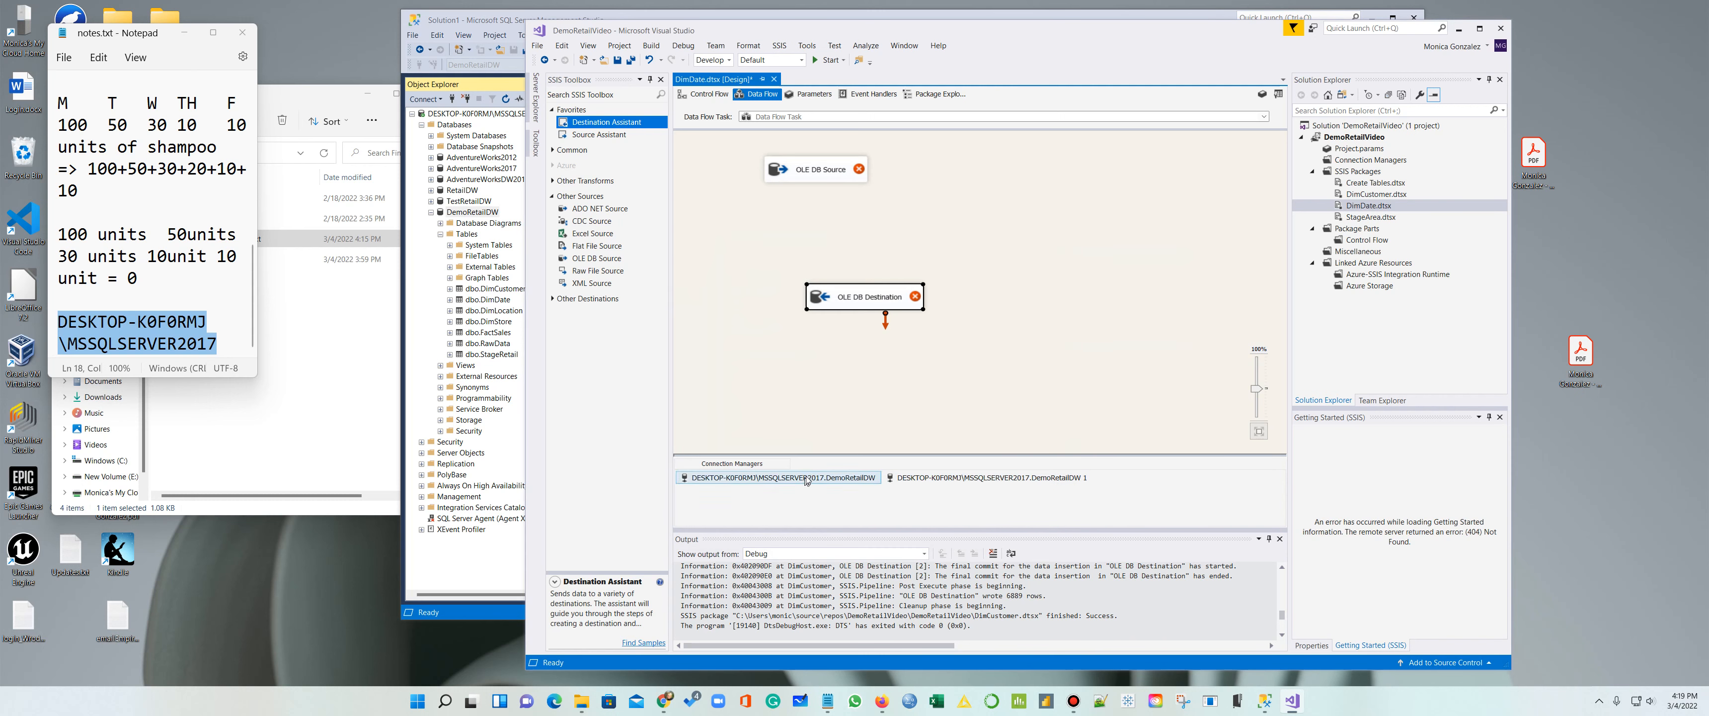
Step: Align the OLE DB destination beneath the OLE DB source and connect the source's data output to it
left_click_drag(851, 293, 811, 279)
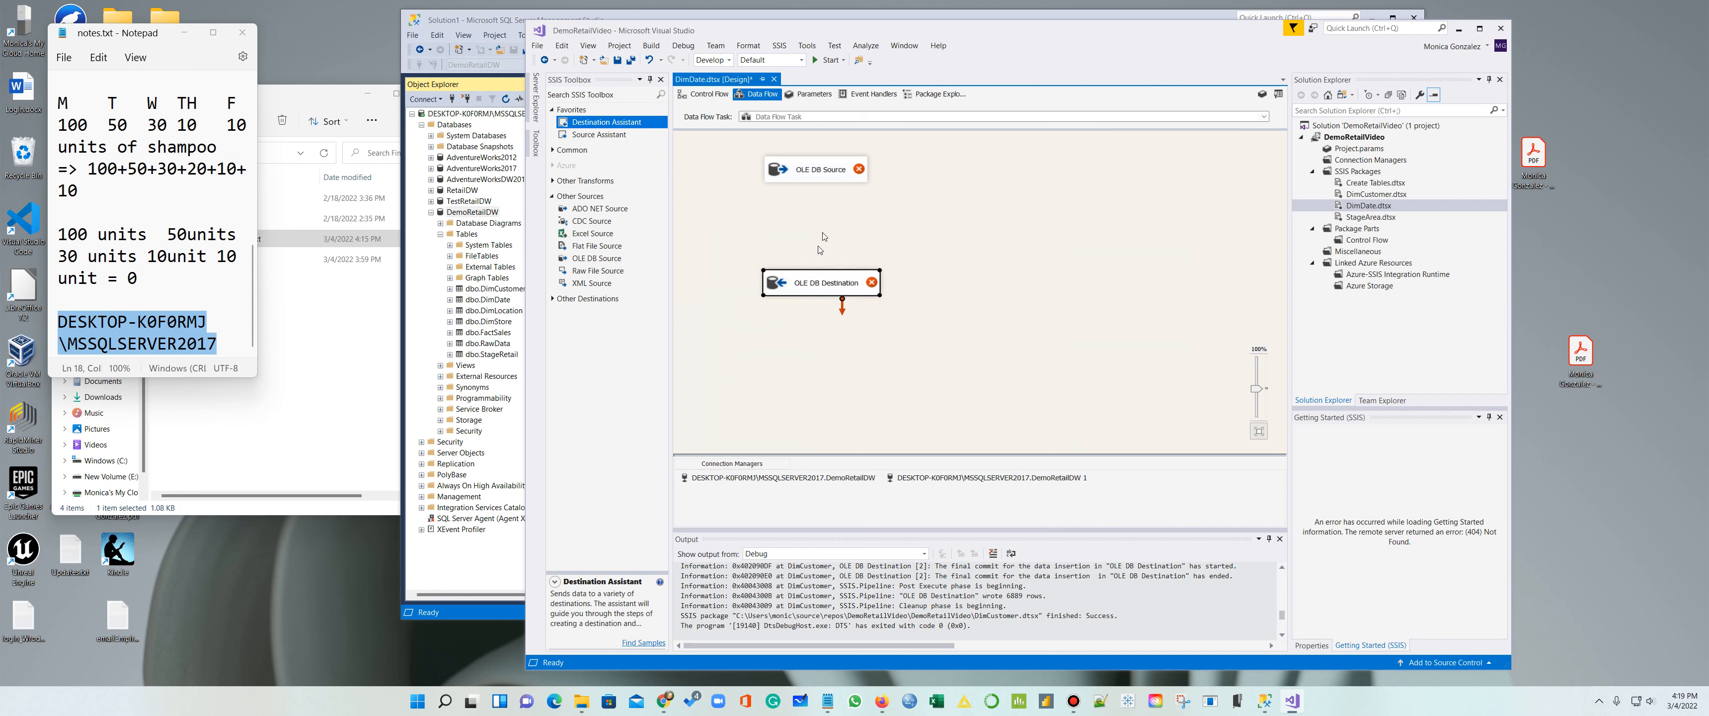
left_click(819, 178)
left_click_drag(821, 199, 832, 272)
Step: Set the OLE DB source to read from the table [dbo].[StageRetail]
right_click(846, 176)
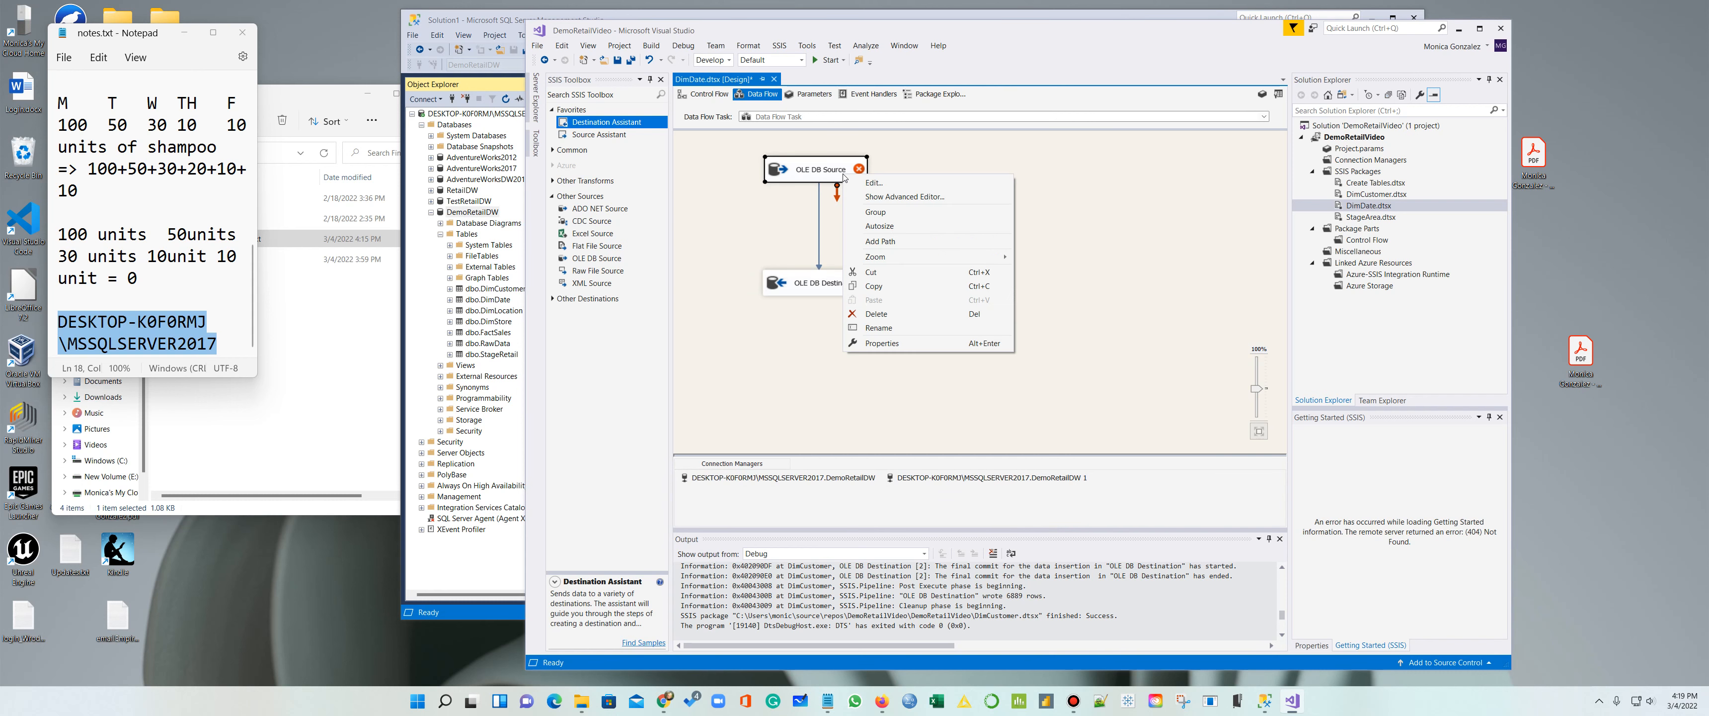
left_click(884, 187)
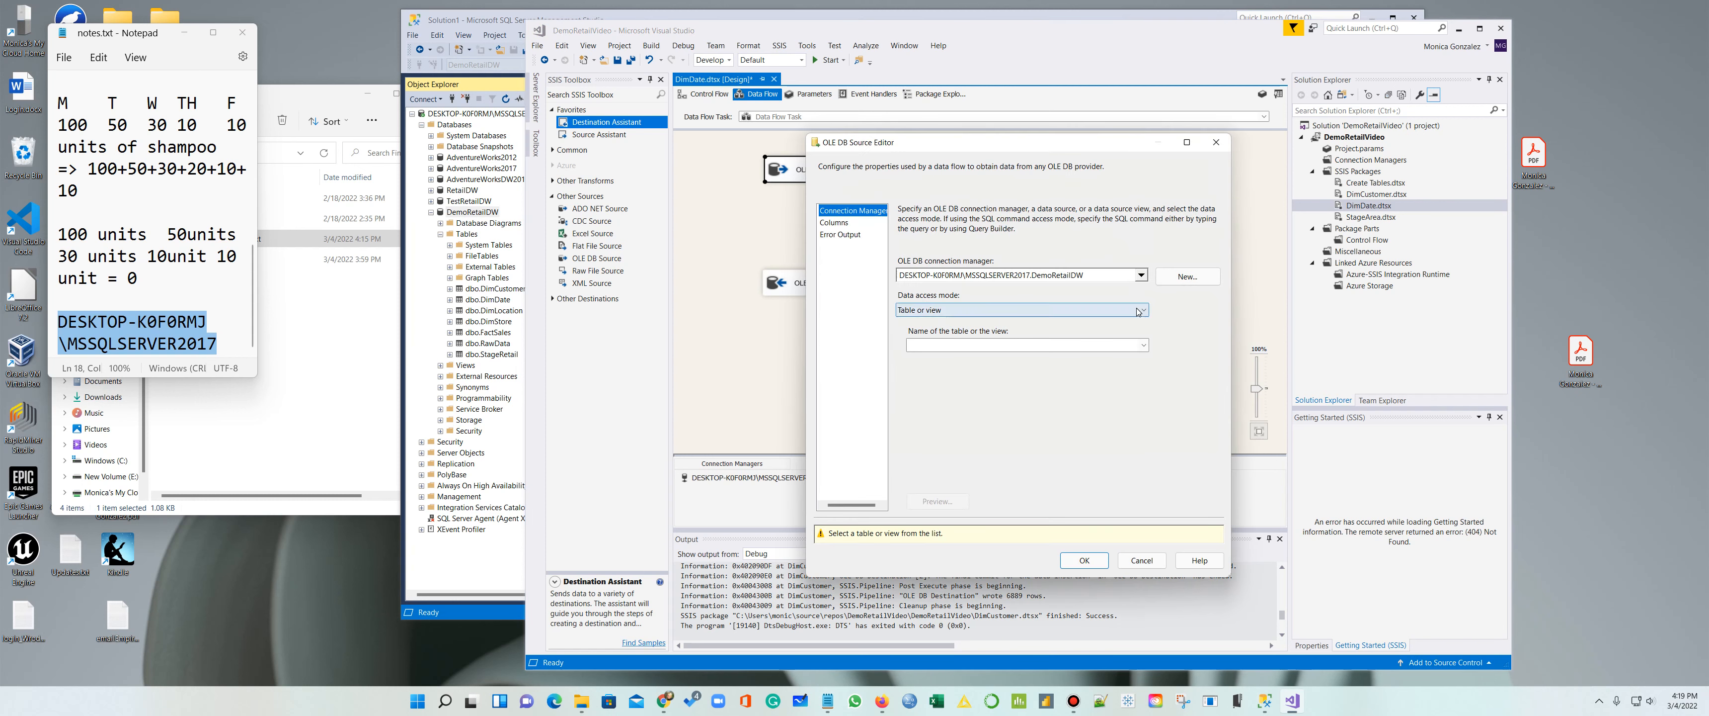
left_click(1144, 346)
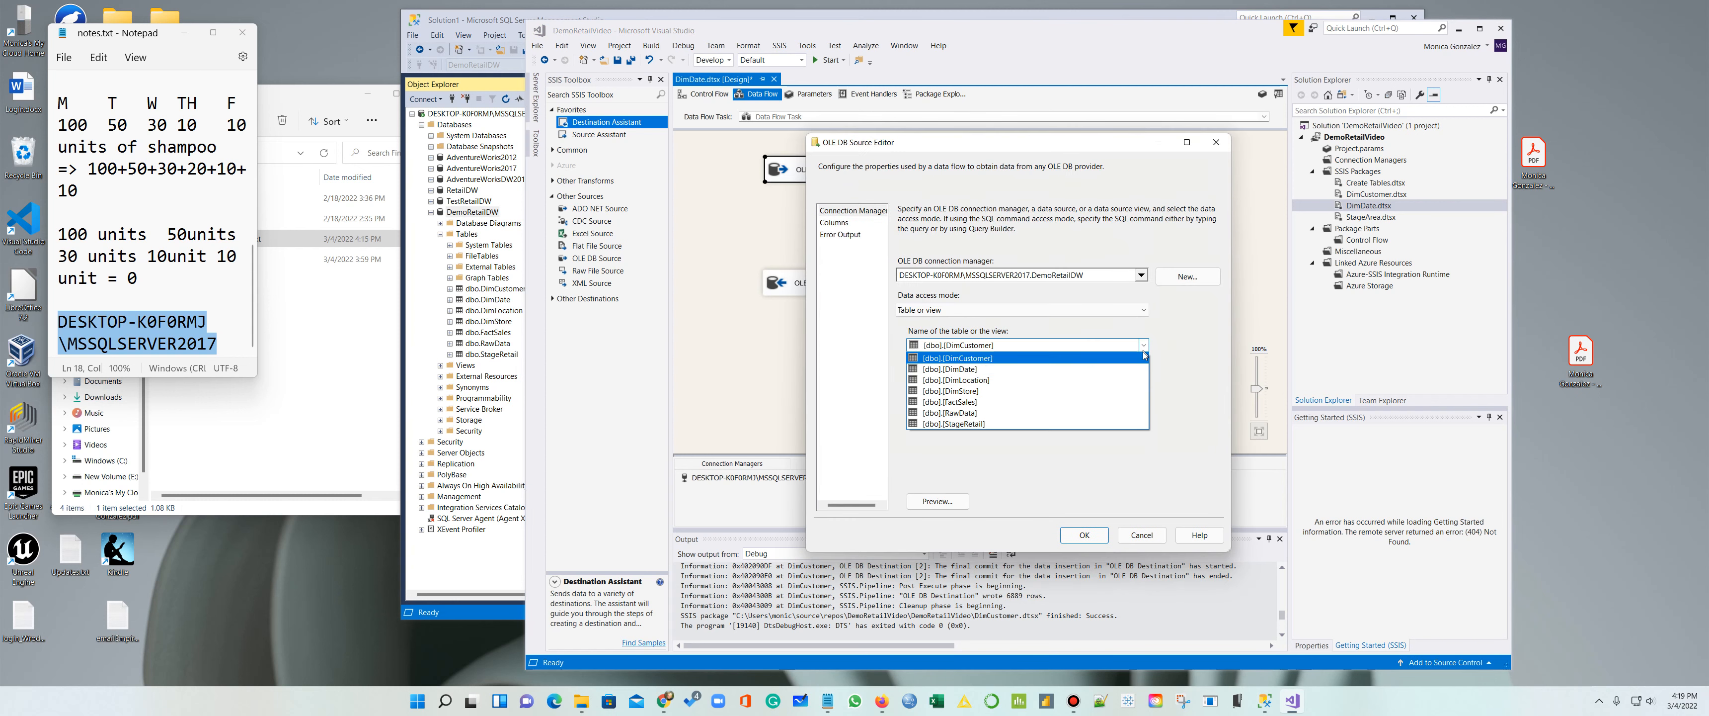
left_click(1016, 422)
left_click(1098, 537)
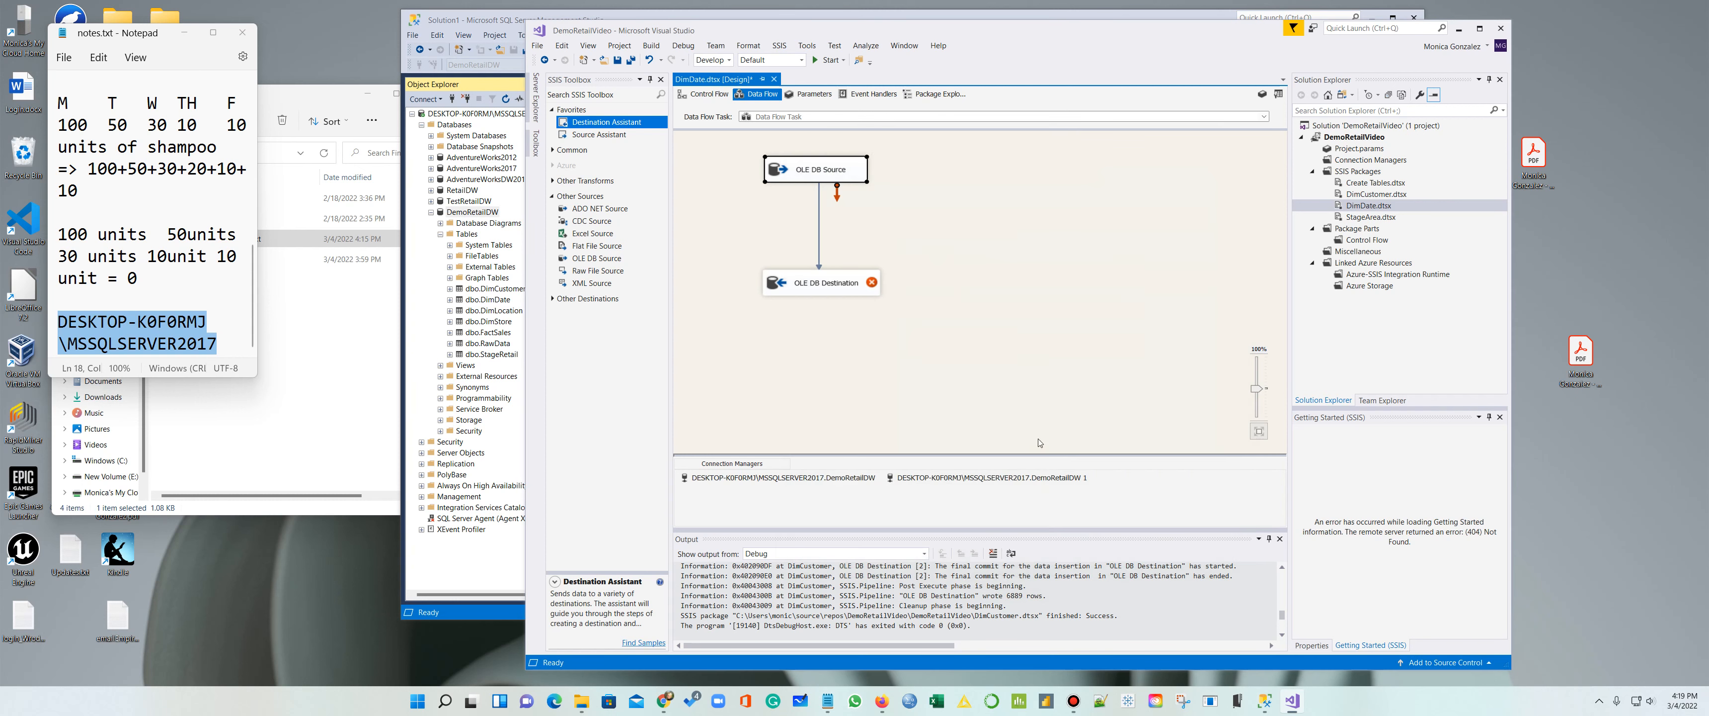
Step: Set the OLE DB destination's table to [dbo].[DimDate] and map its Datekey column to <ignore>
right_click(851, 292)
left_click(901, 300)
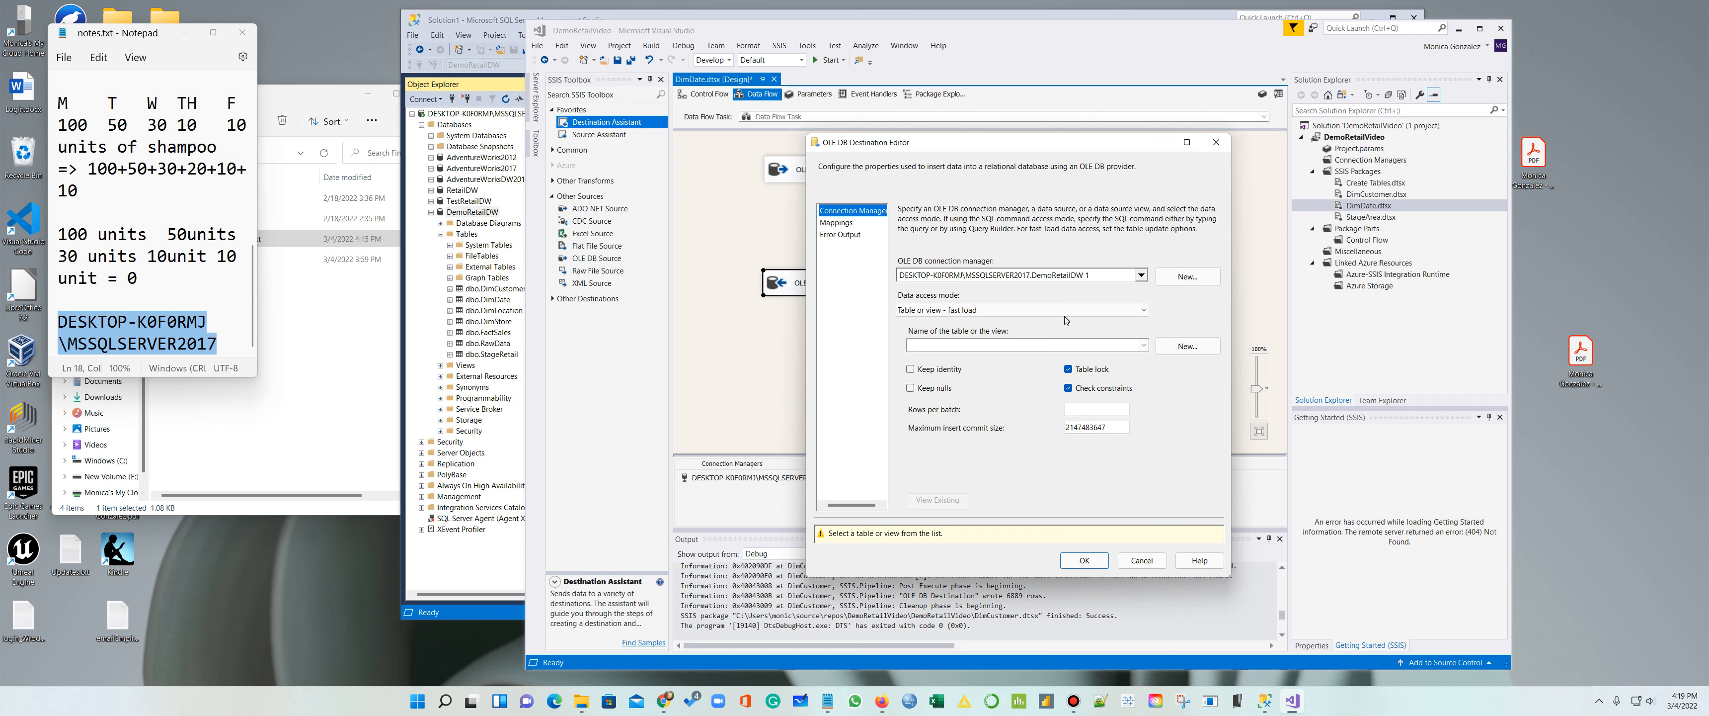
left_click(1146, 345)
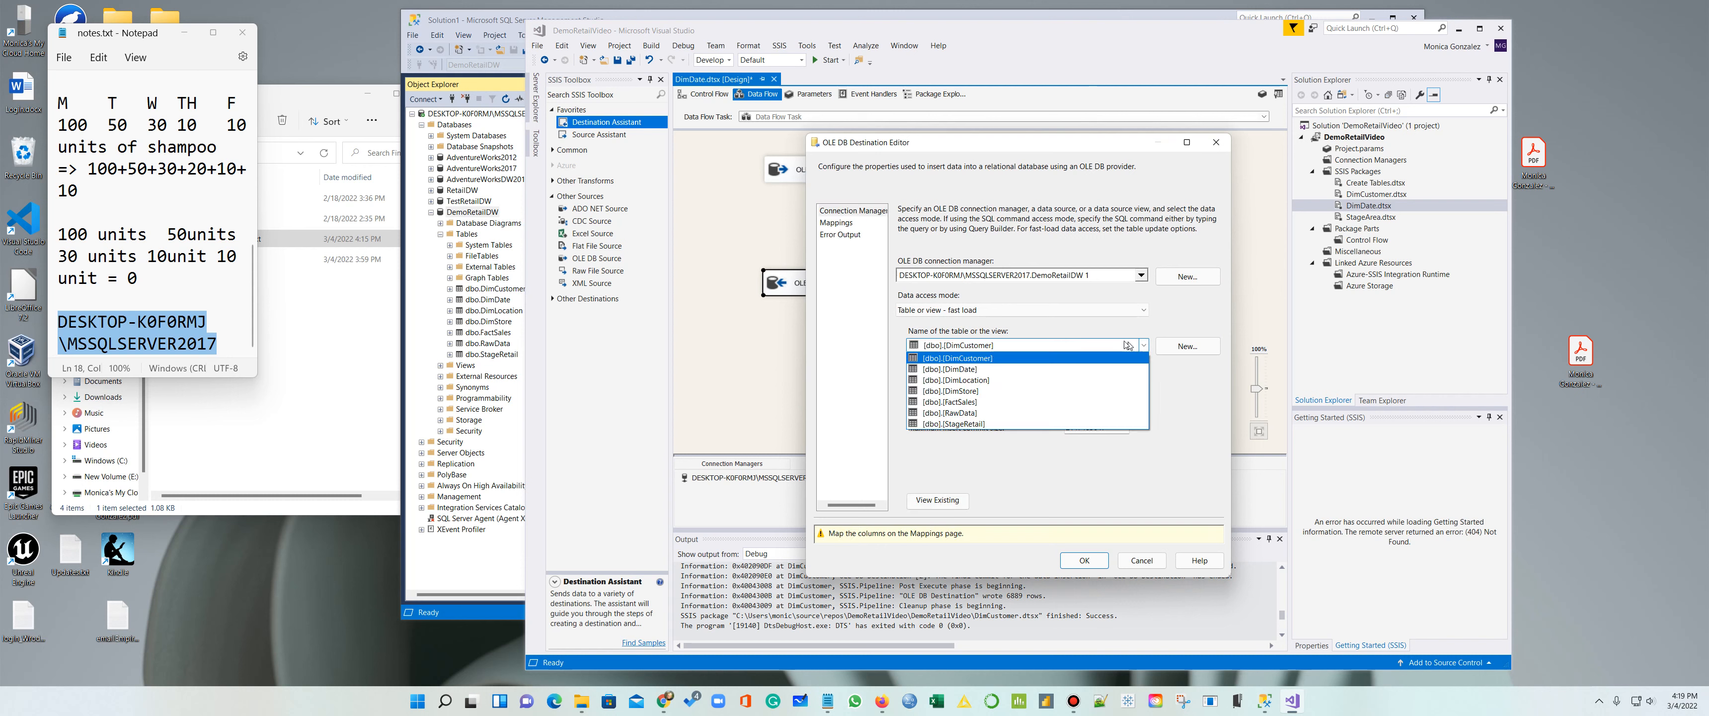
left_click(1029, 370)
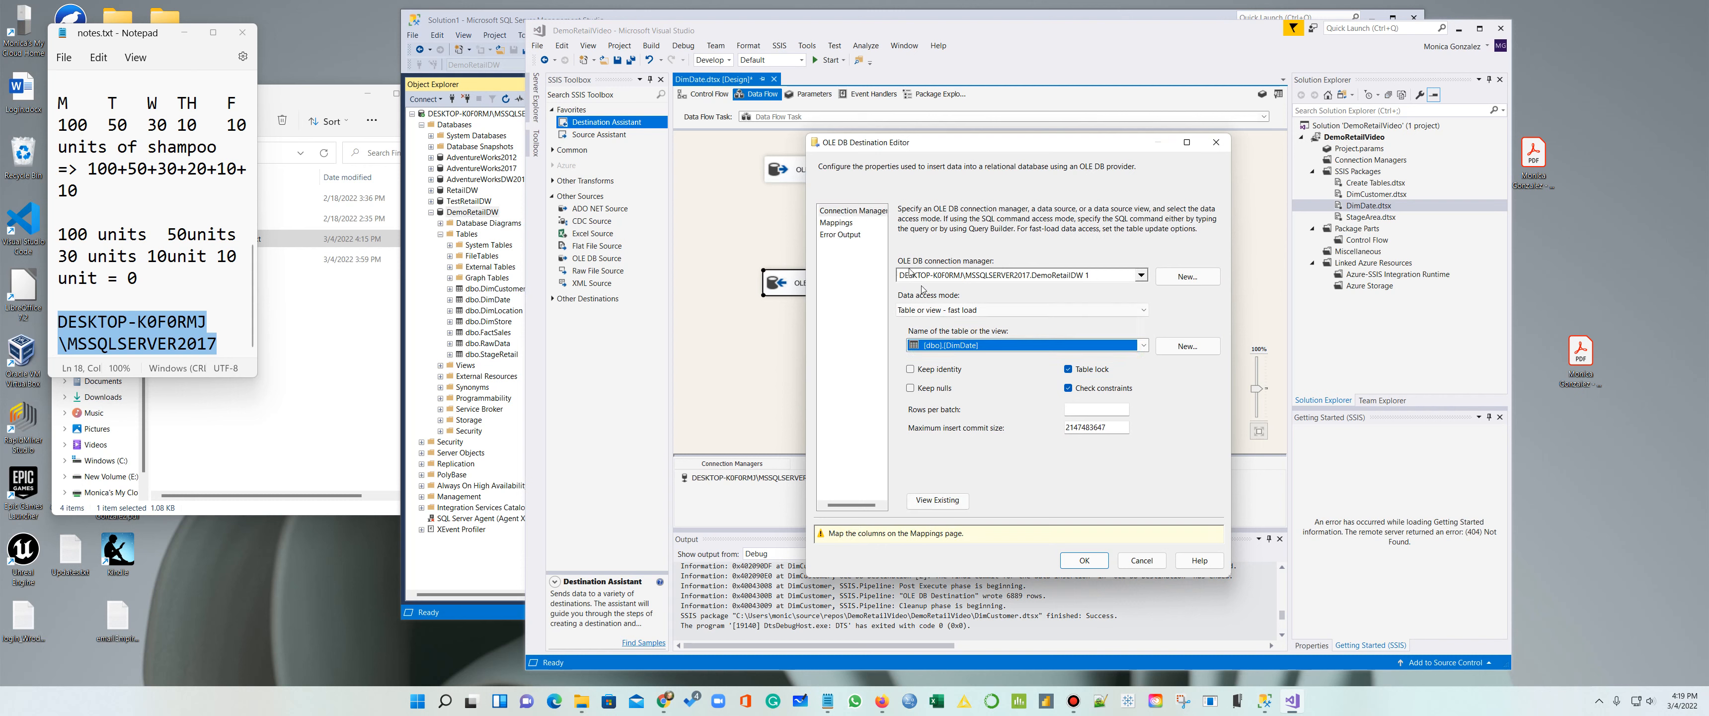
left_click(843, 226)
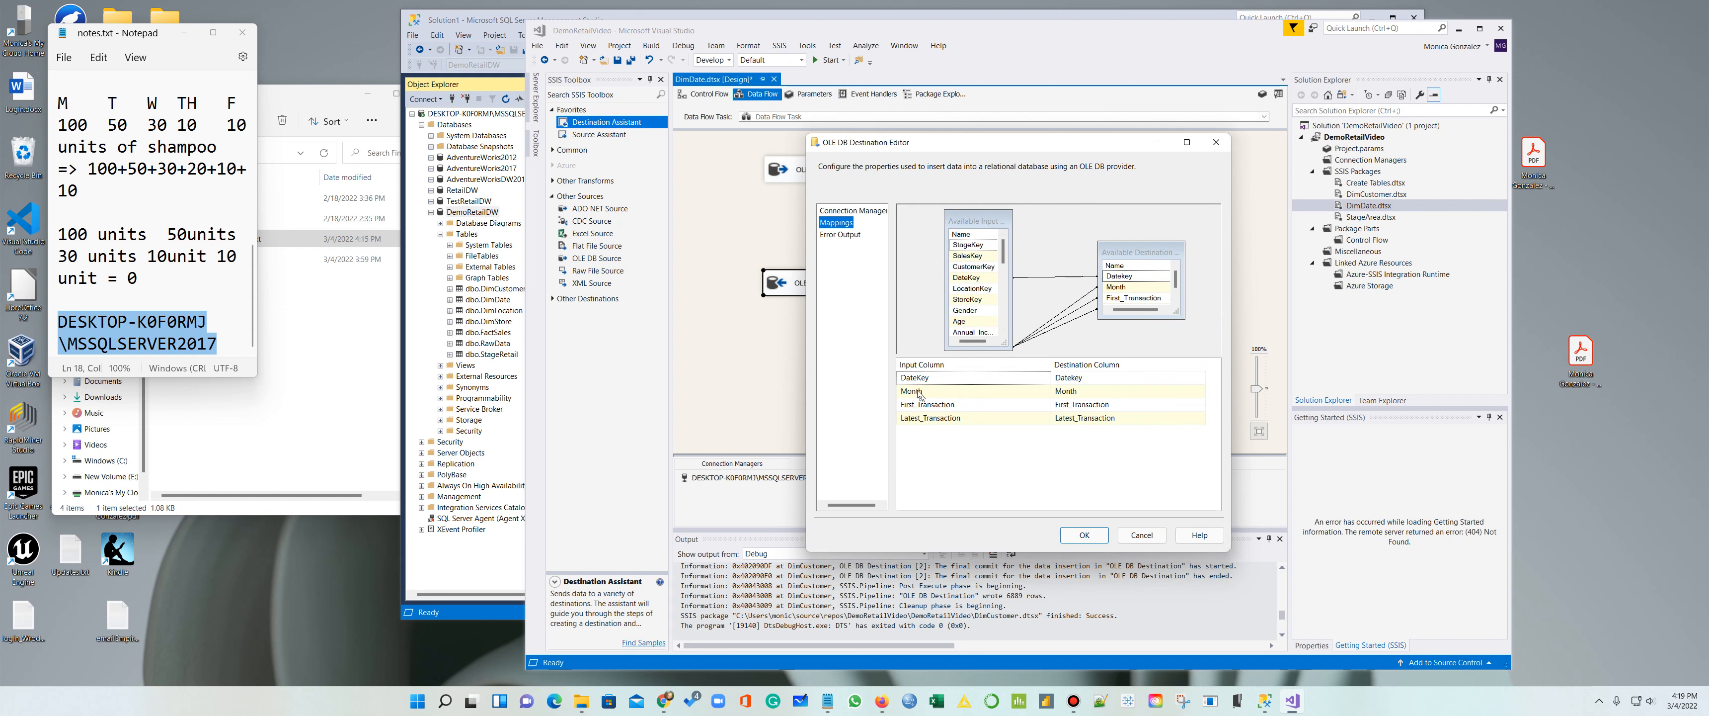
left_click(991, 378)
left_click(1047, 378)
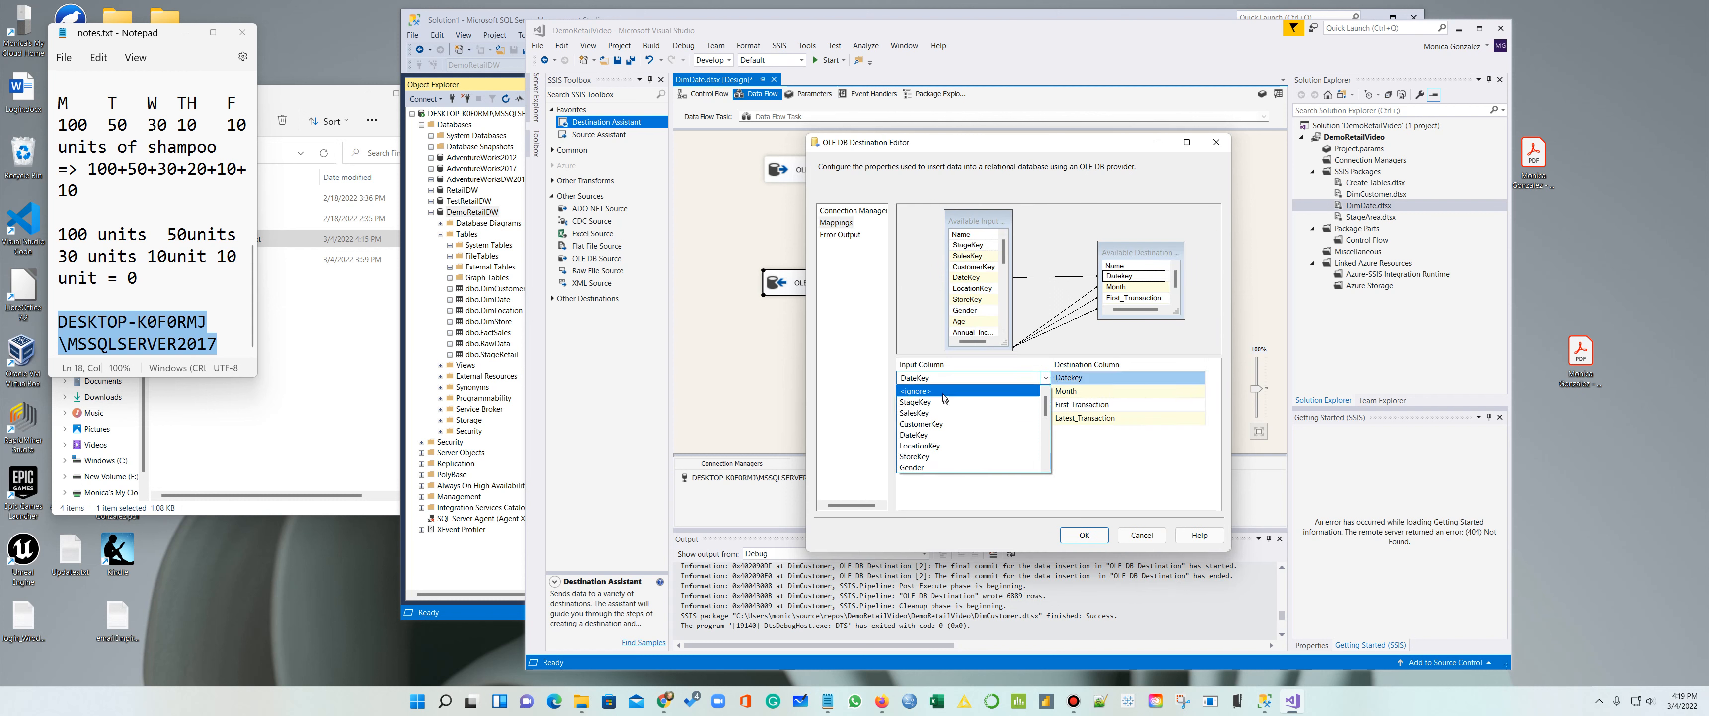
left_click(942, 391)
left_click(1096, 531)
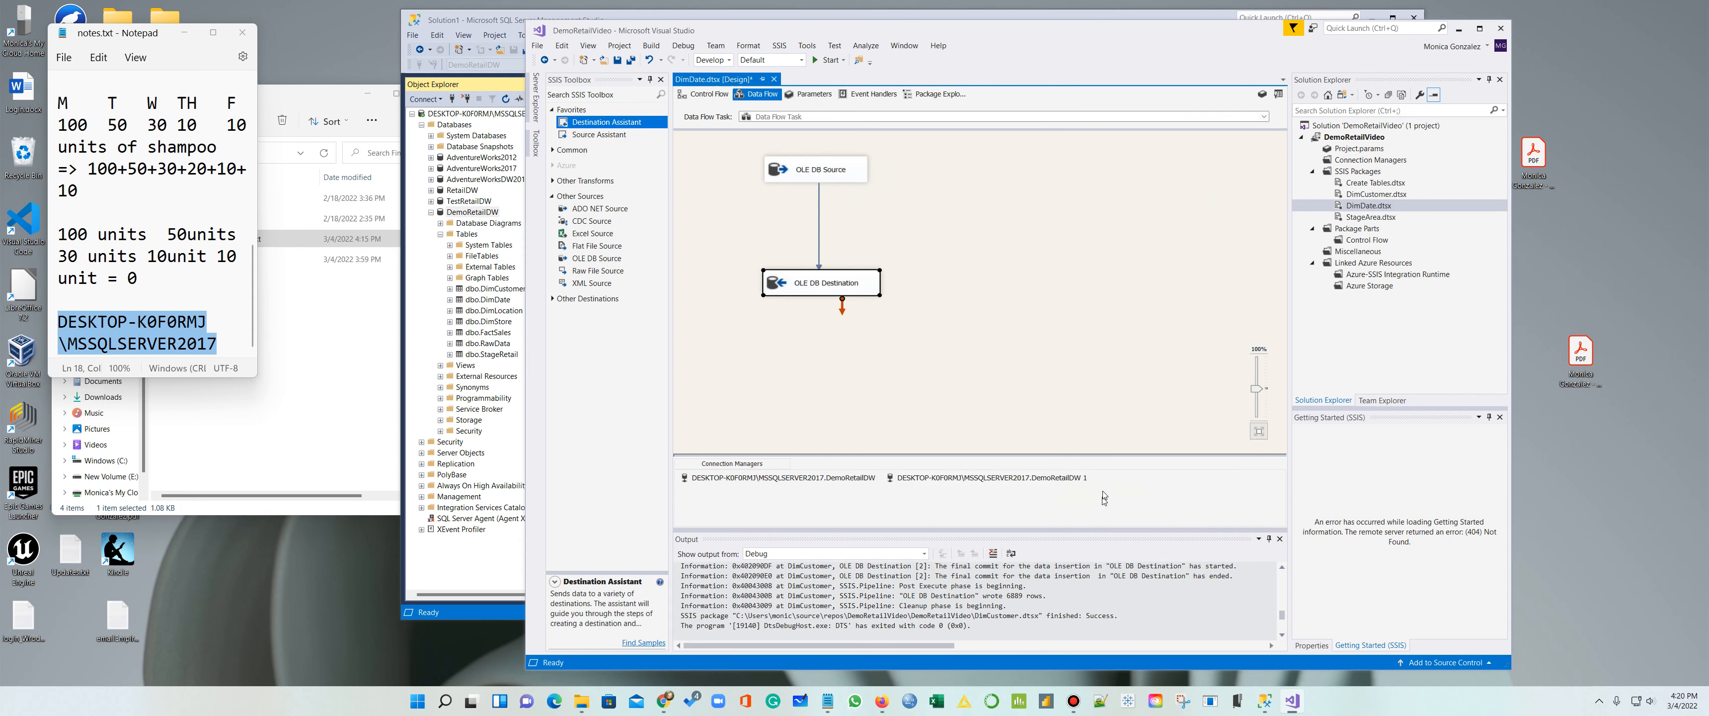
Step: Execute the DimDate data flow task, and stop debugging once it completes
left_click(999, 350)
right_click(971, 229)
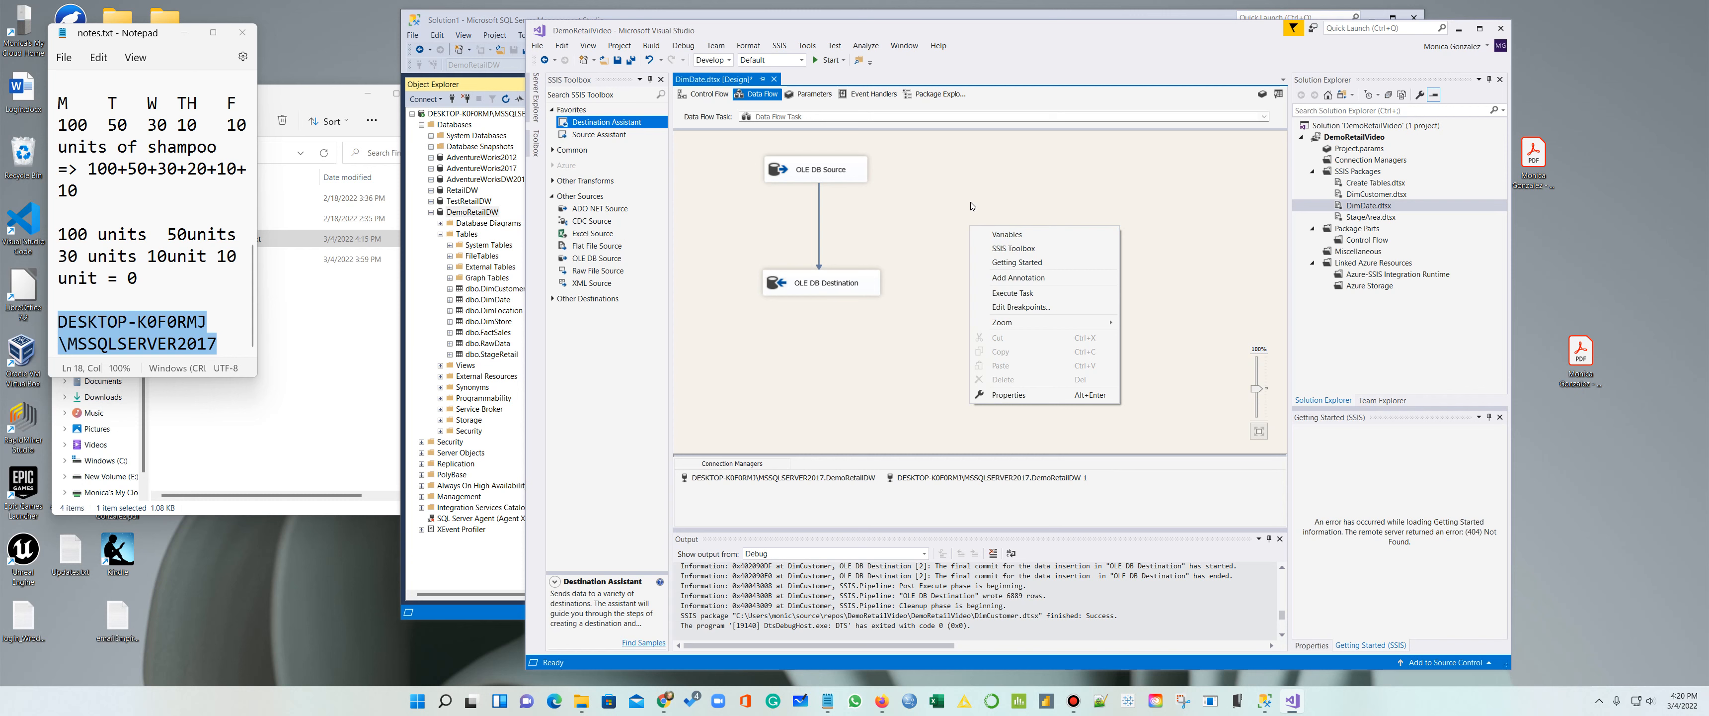
left_click(1003, 293)
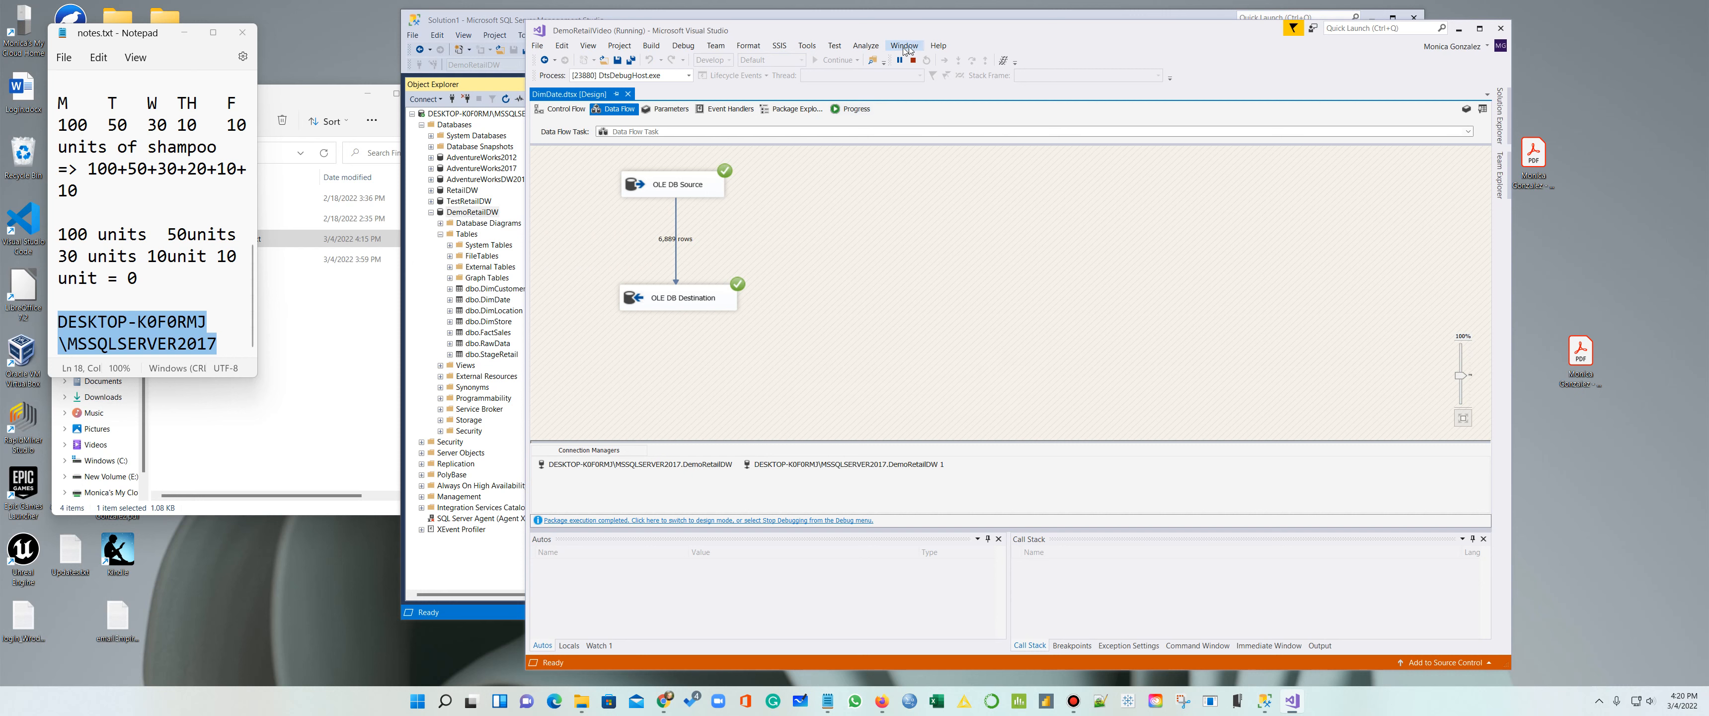
left_click(913, 59)
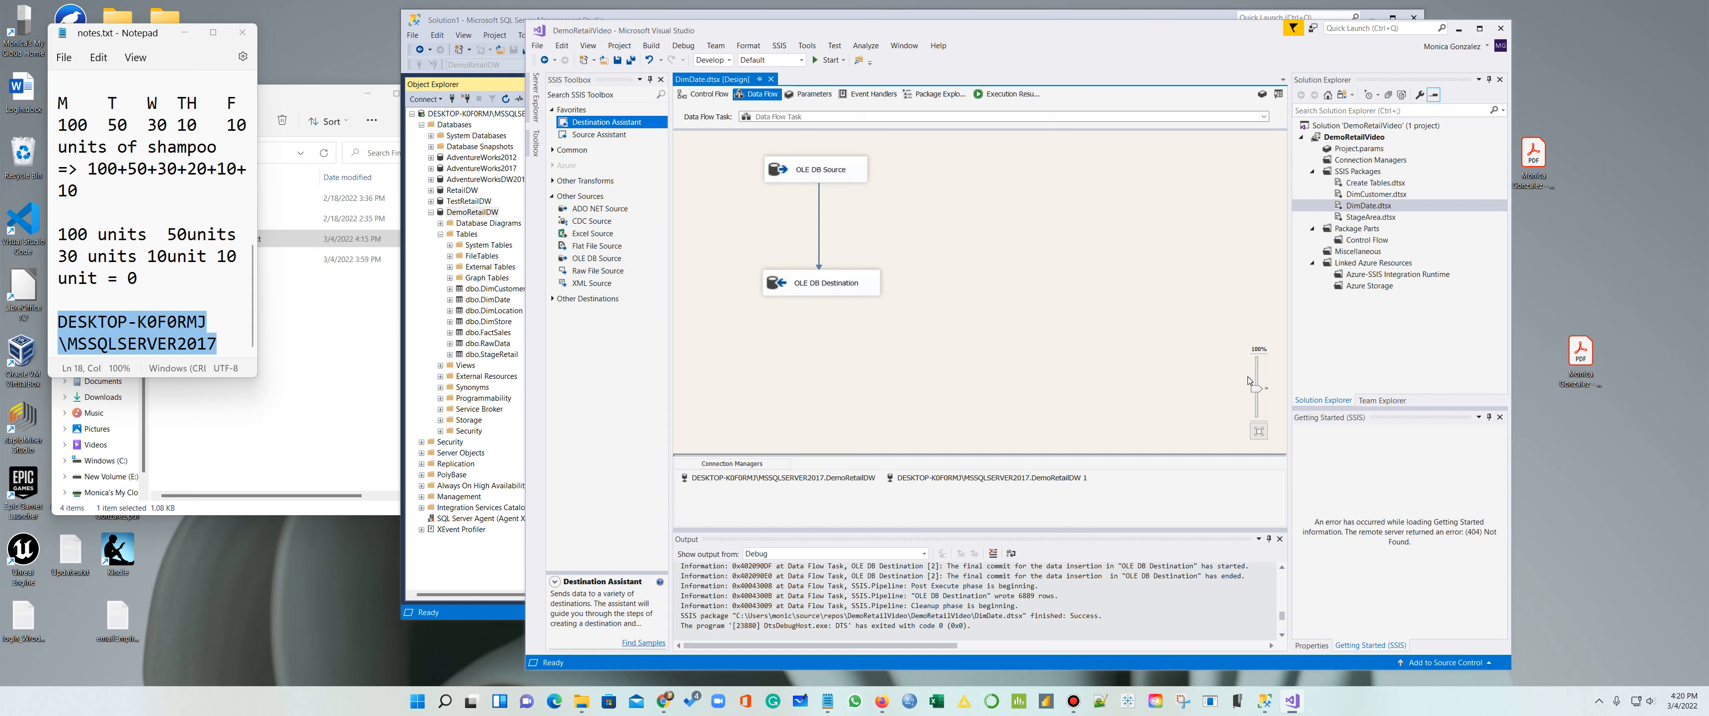
left_click(1259, 431)
Step: Add a new SSIS package to the project and rename it DimLocation.dtsx
left_click(1373, 174)
right_click(1373, 173)
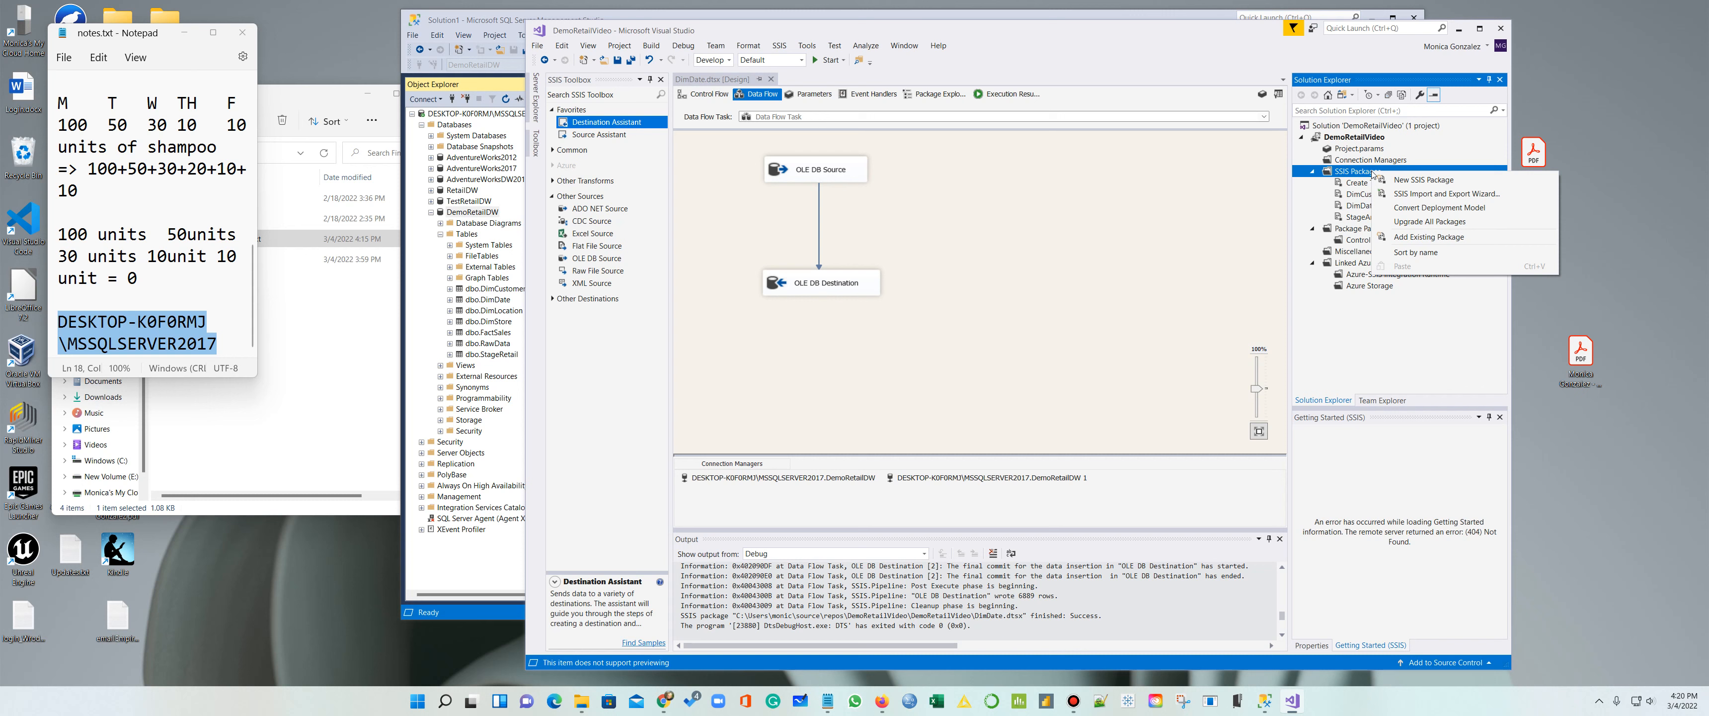
left_click(1413, 180)
right_click(1361, 216)
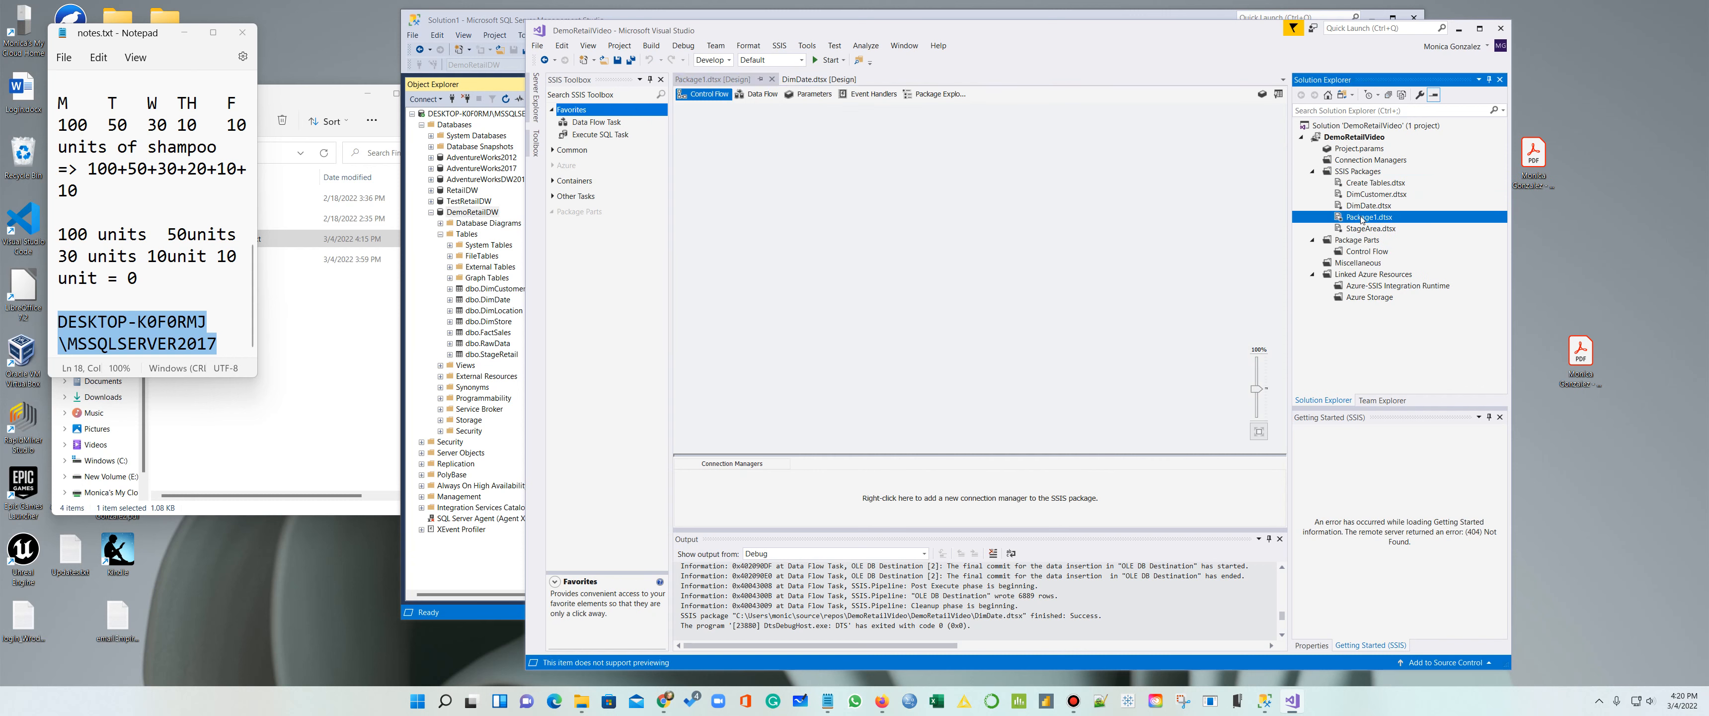
left_click(1415, 443)
type("DimLocation.dtsx")
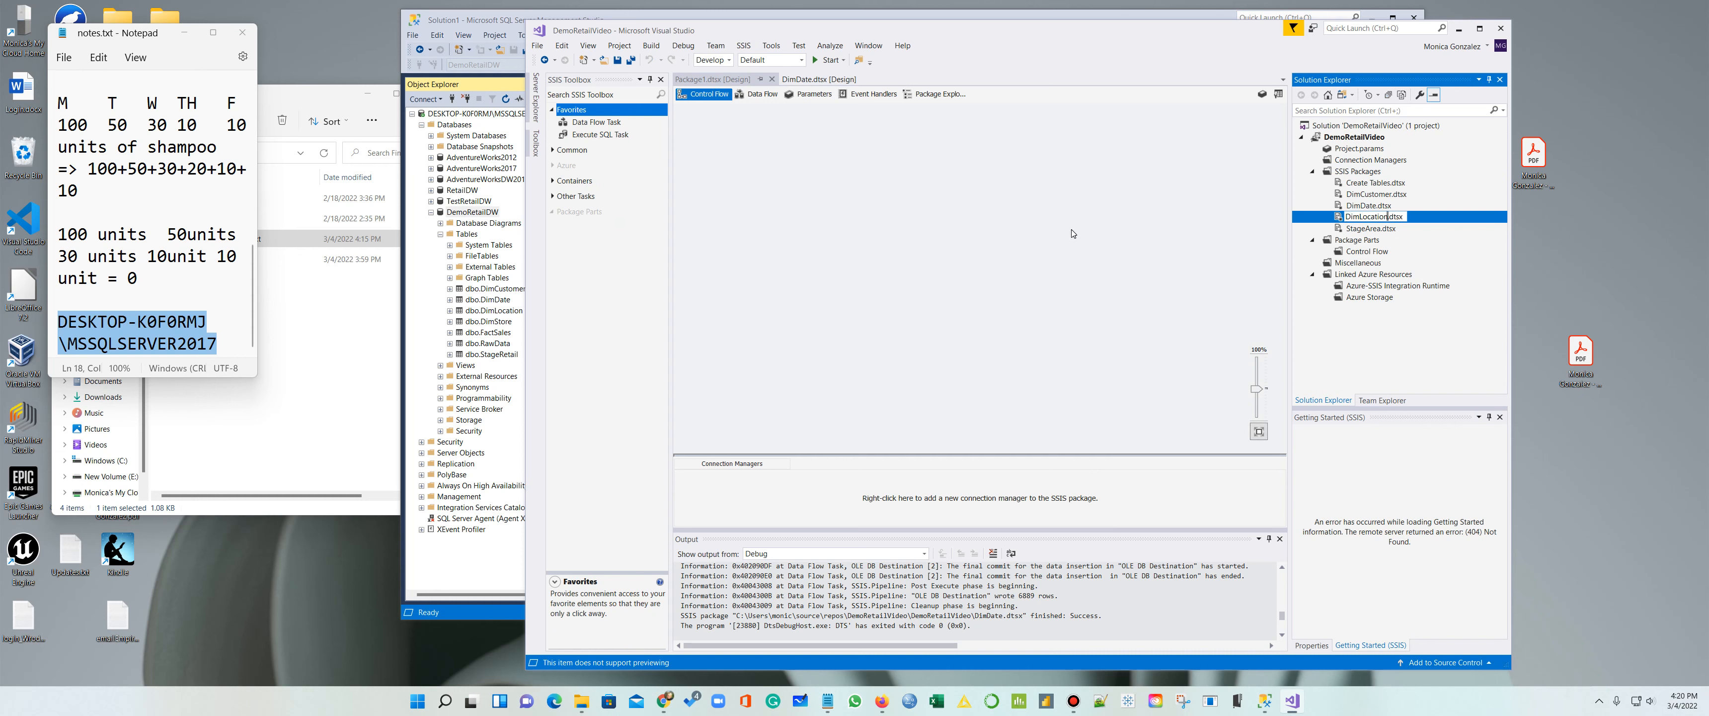
left_click(918, 174)
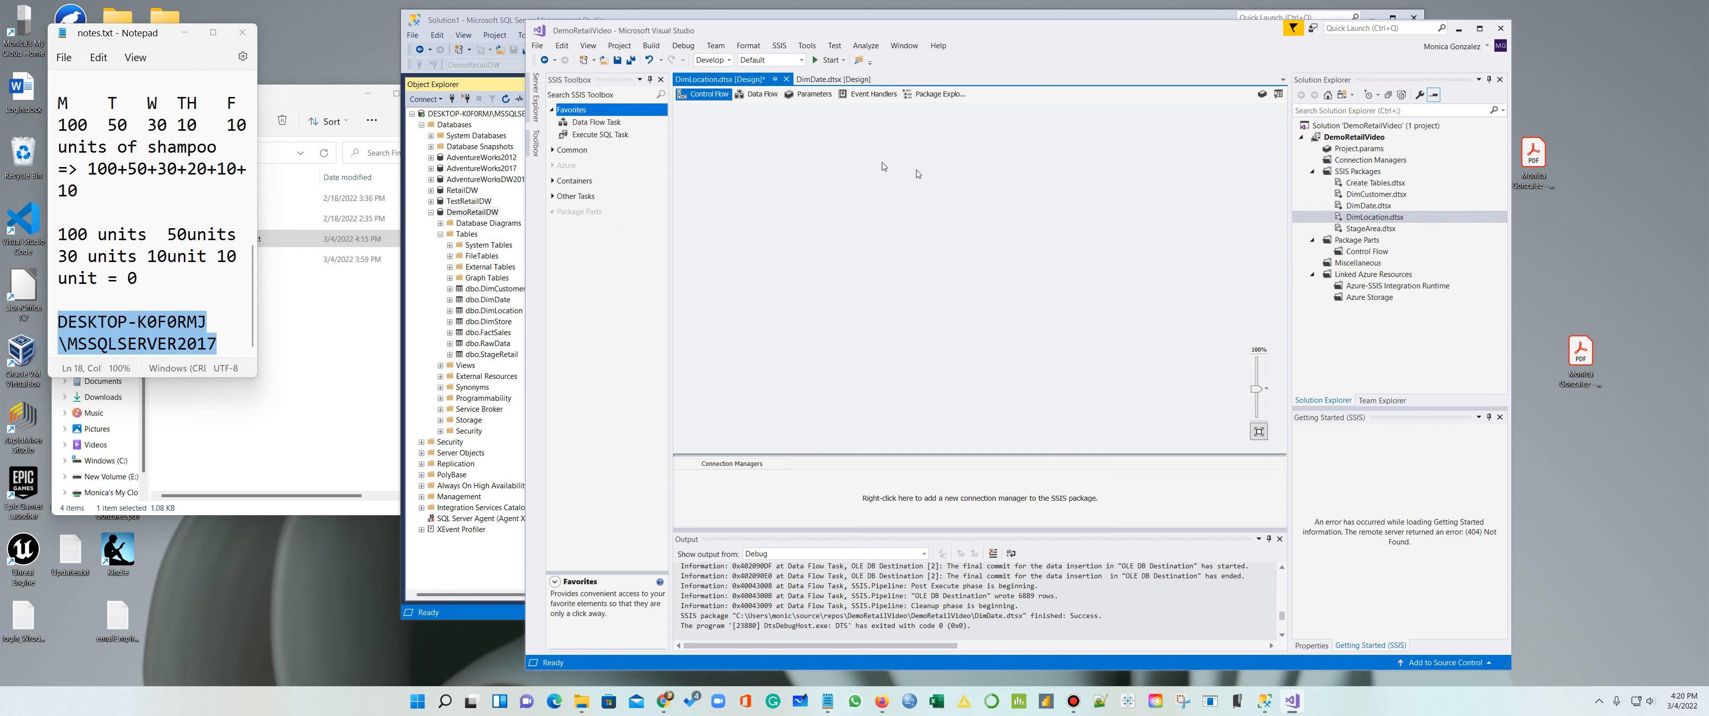
Step: Add a Data Flow Task to the DimLocation control flow and open its data flow
left_click_drag(593, 122, 768, 160)
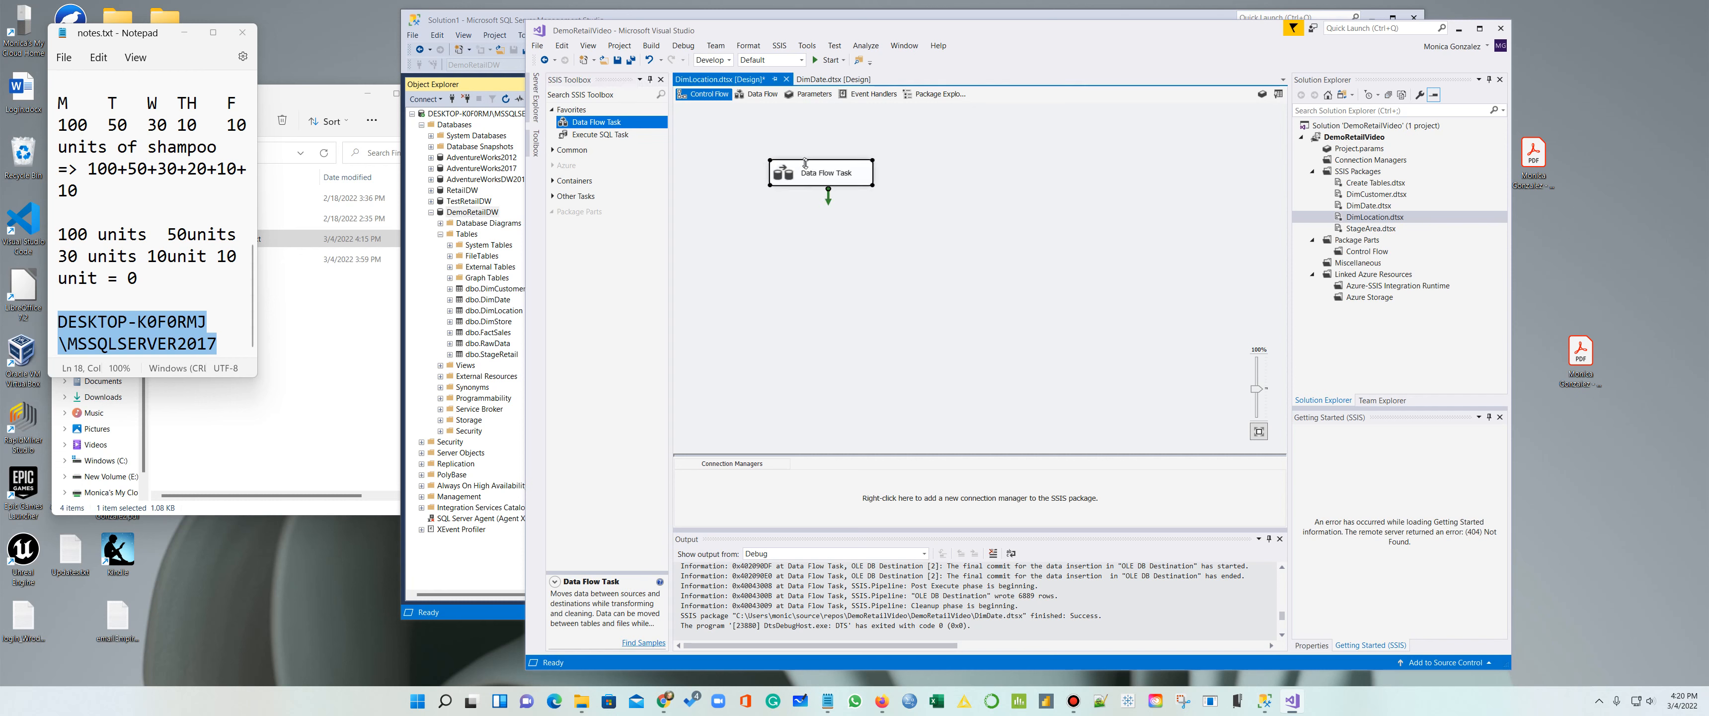
double_click(823, 174)
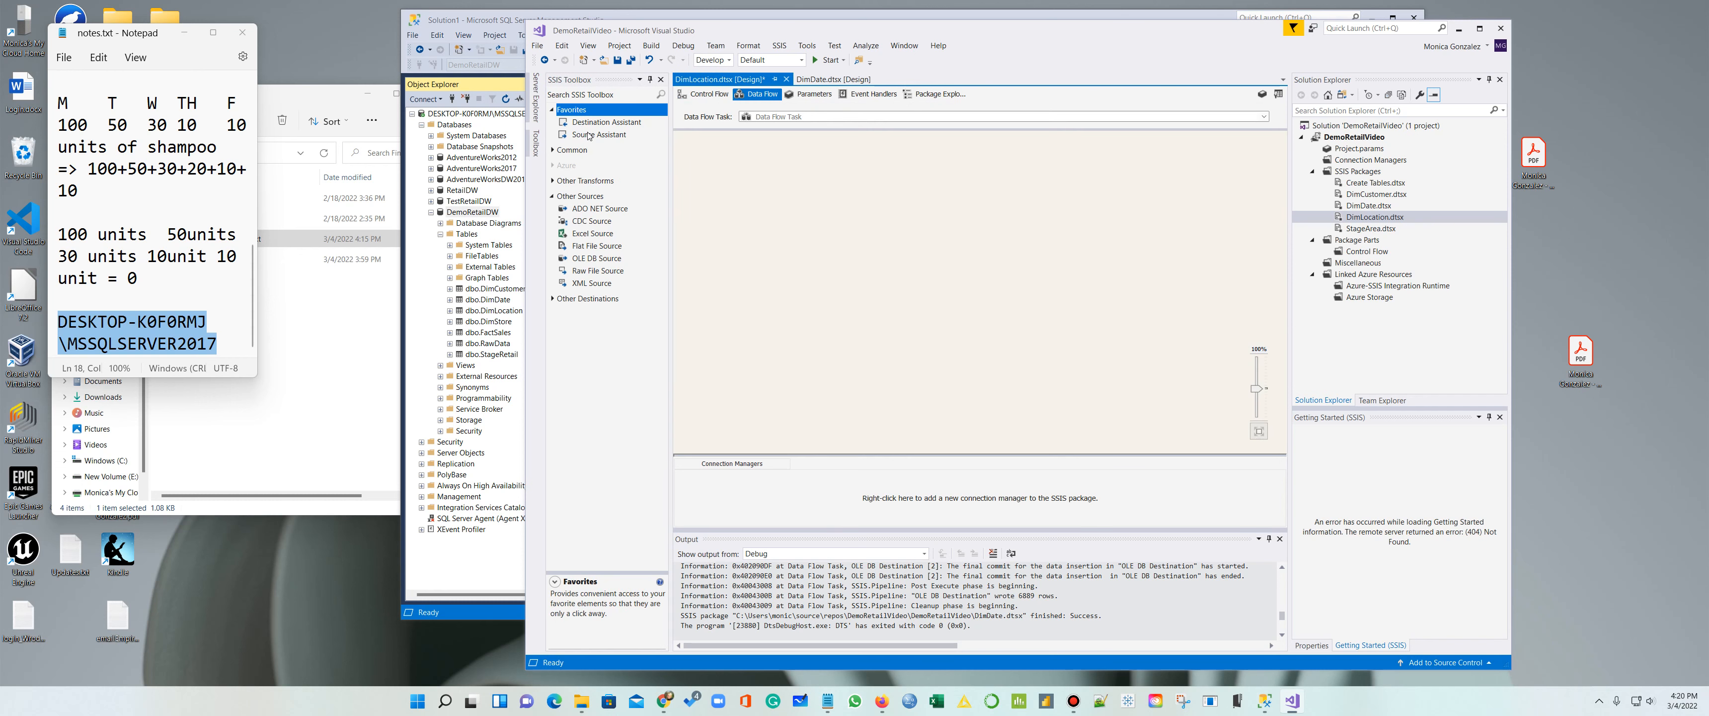
Step: Add a SQL Server source to the data flow with a new connection using the SQL Server Native Client 11.0 provider
left_click_drag(590, 136, 778, 176)
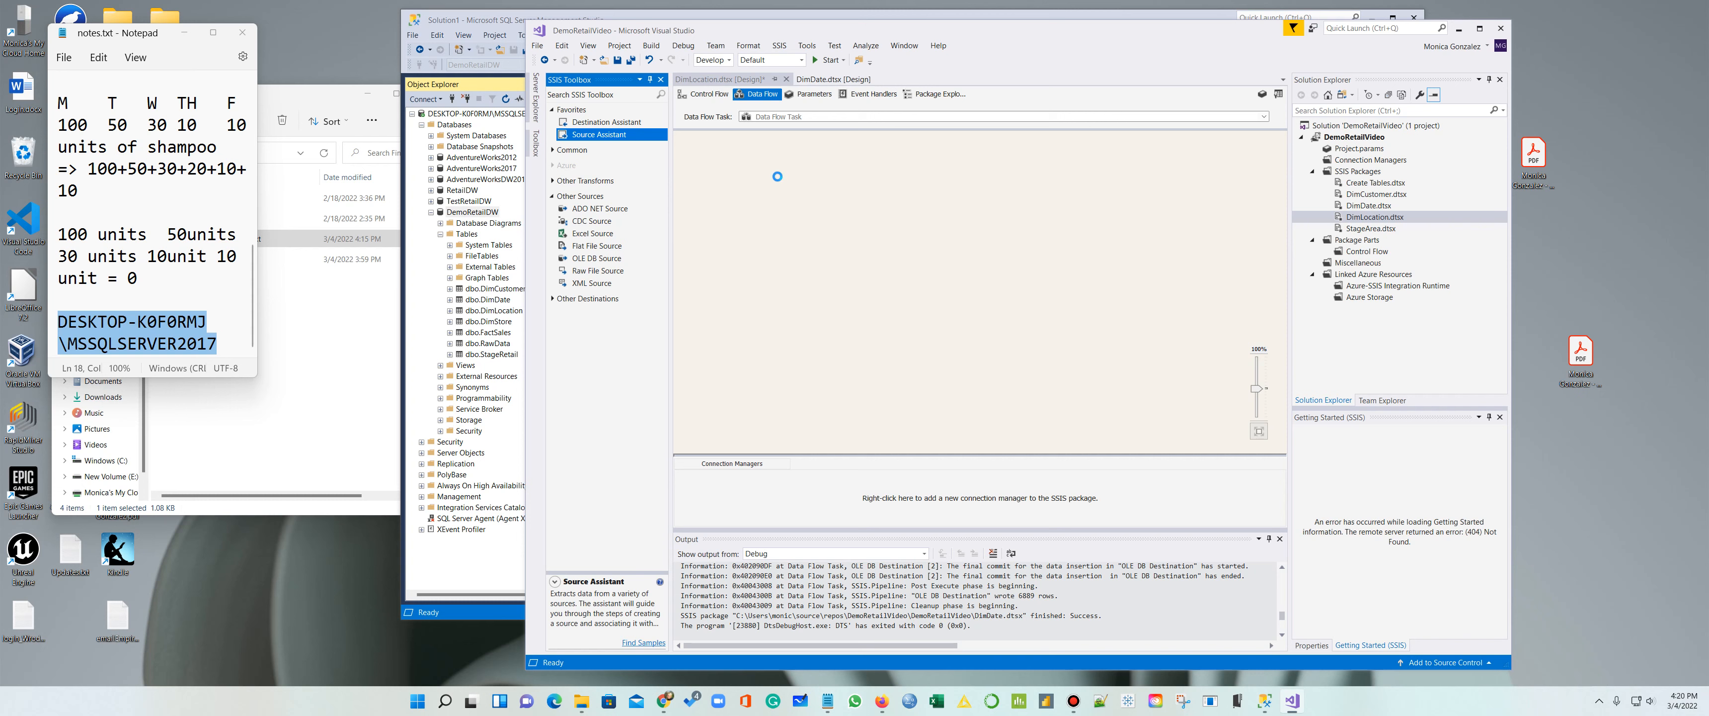
left_click(1068, 268)
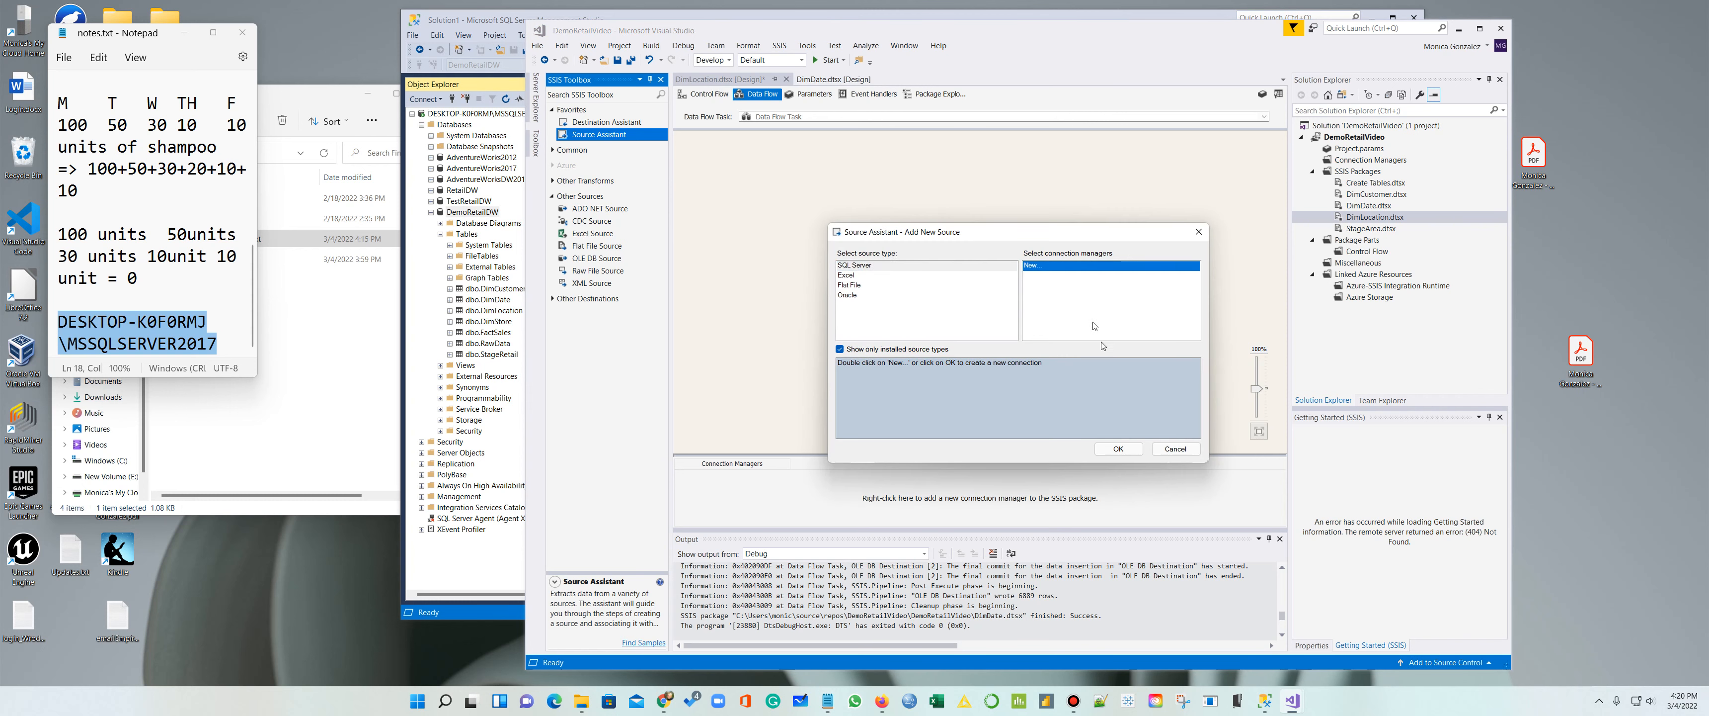
left_click(1114, 451)
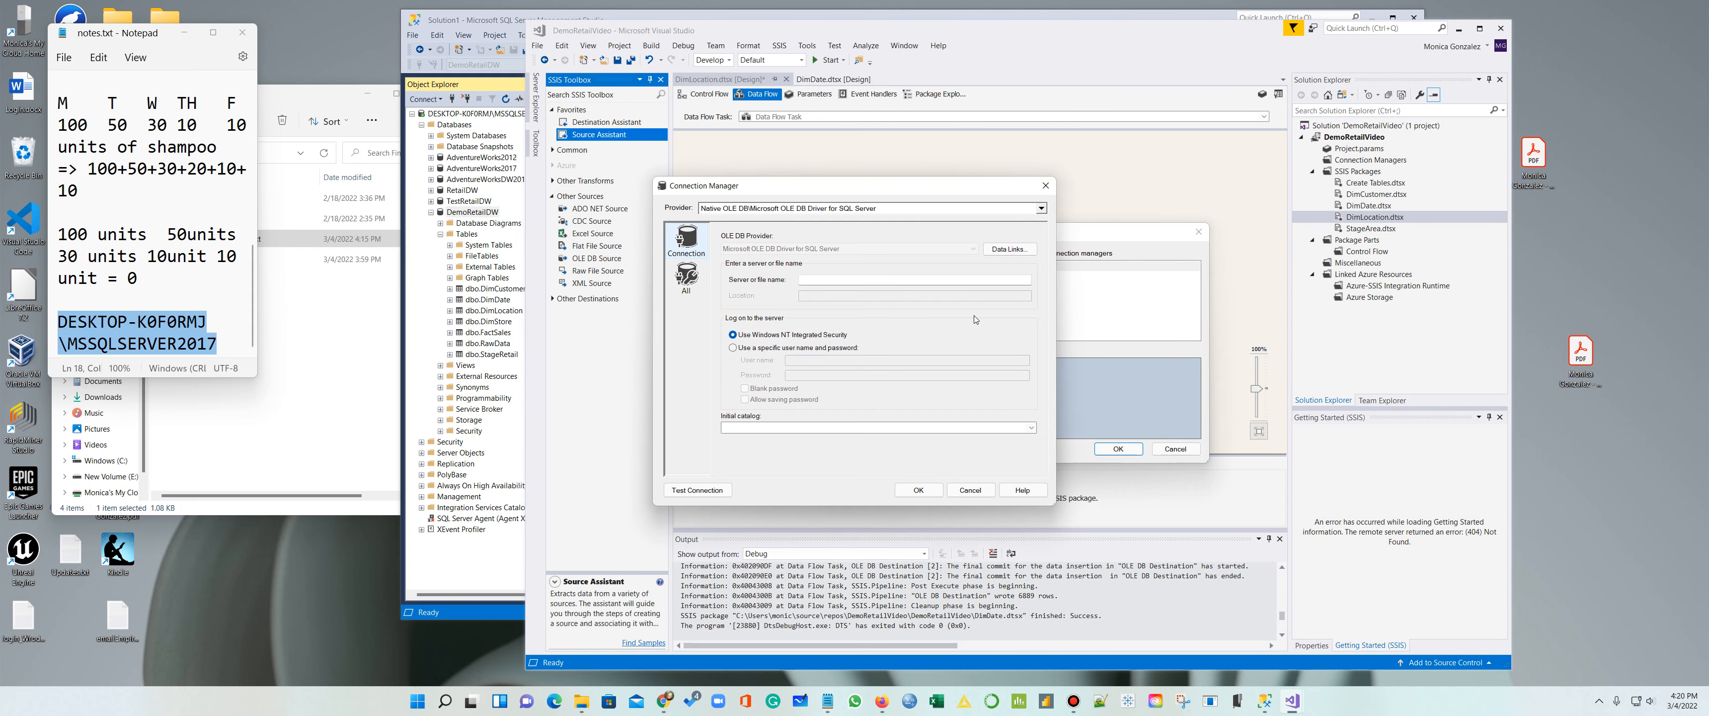
left_click(954, 209)
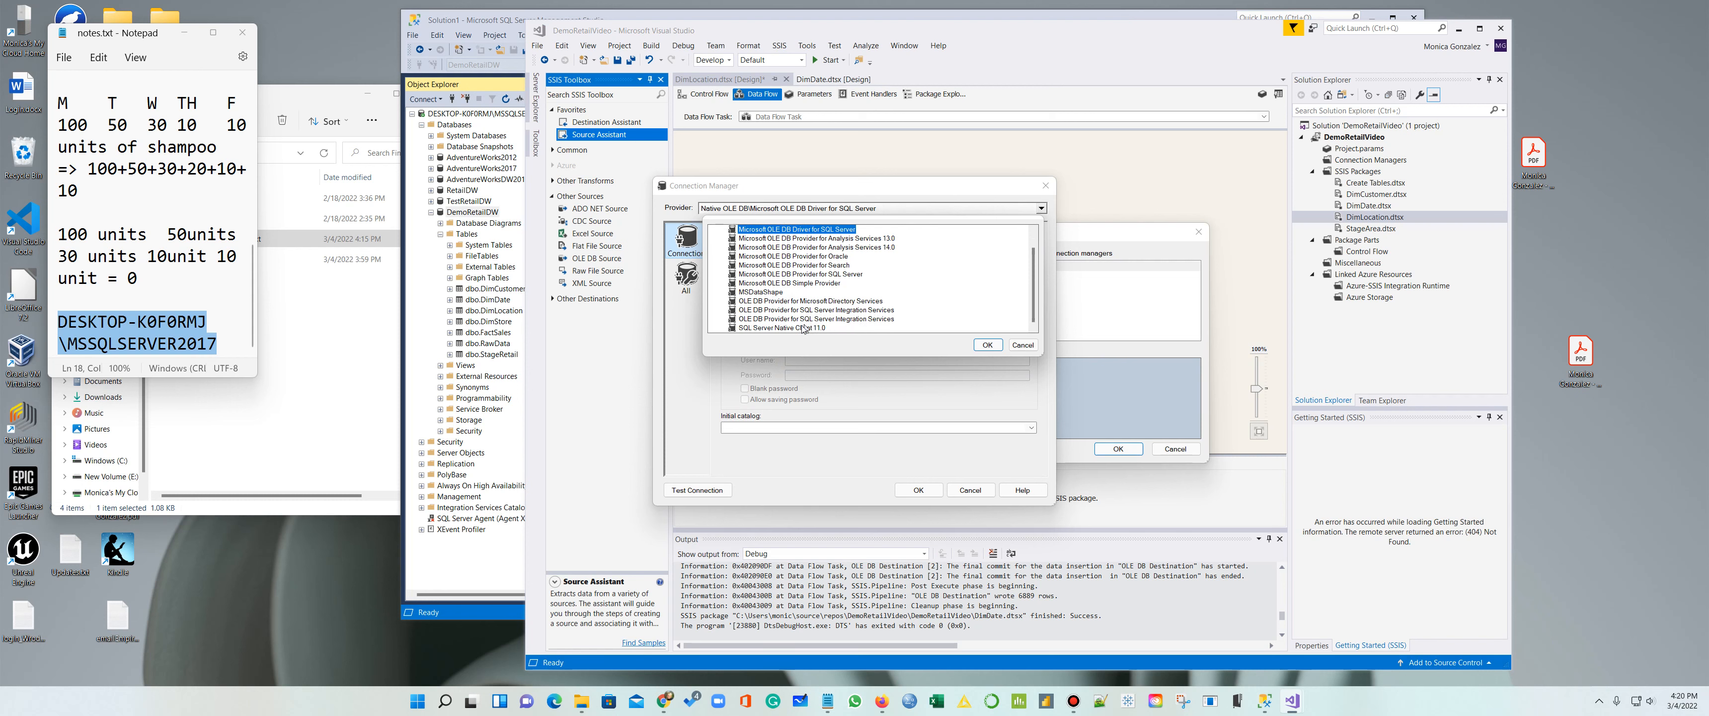
left_click(803, 328)
left_click(987, 344)
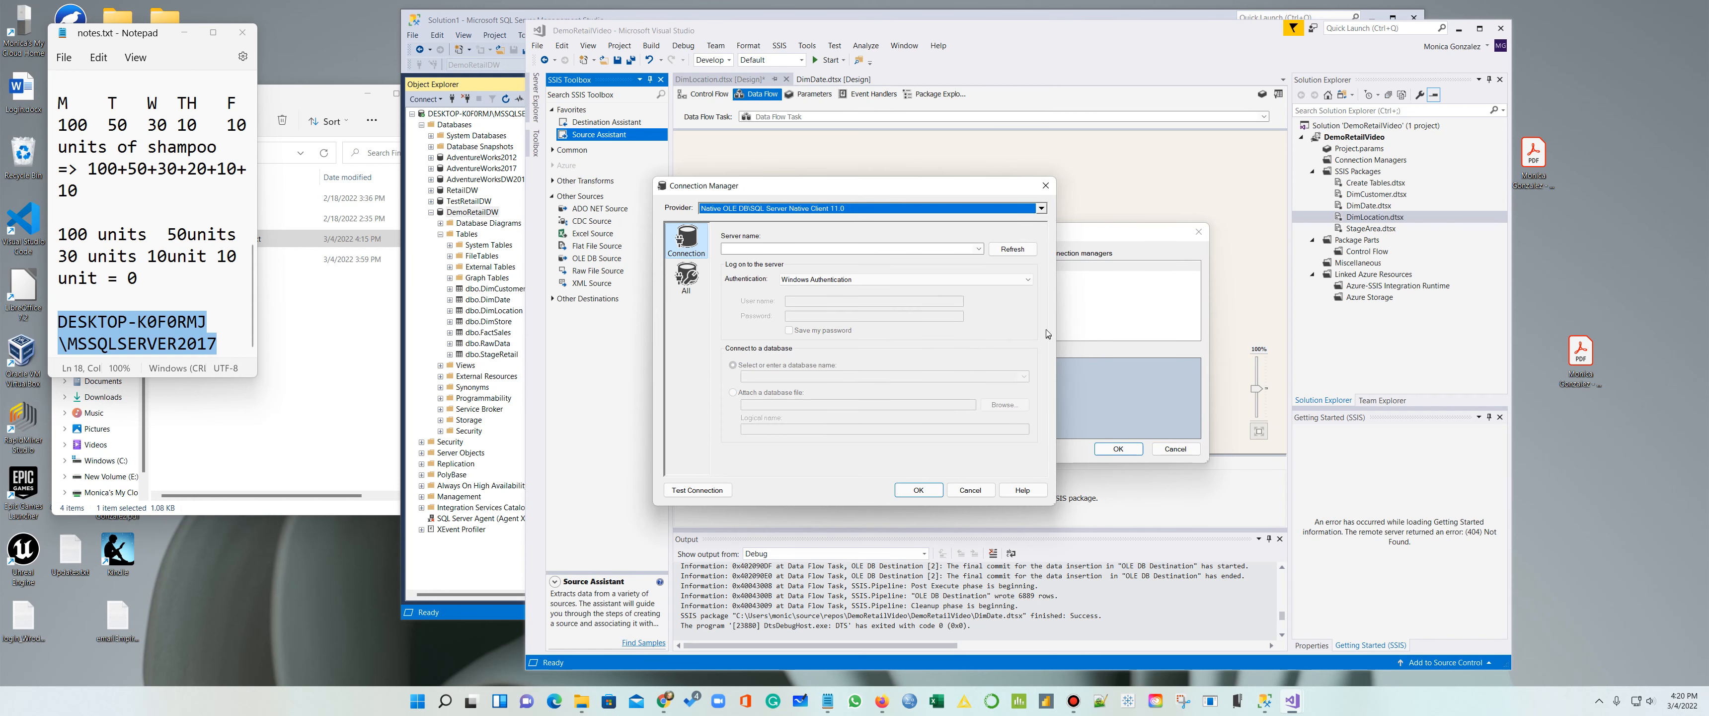
Step: Point the source connection to server DESKTOP-K0F0RMJ\MSSQLSERVER2017 and database DemoRetailDW
left_click(891, 247)
type("DESKTOP-K0F0RMJ\\MSSQLSERVER2017")
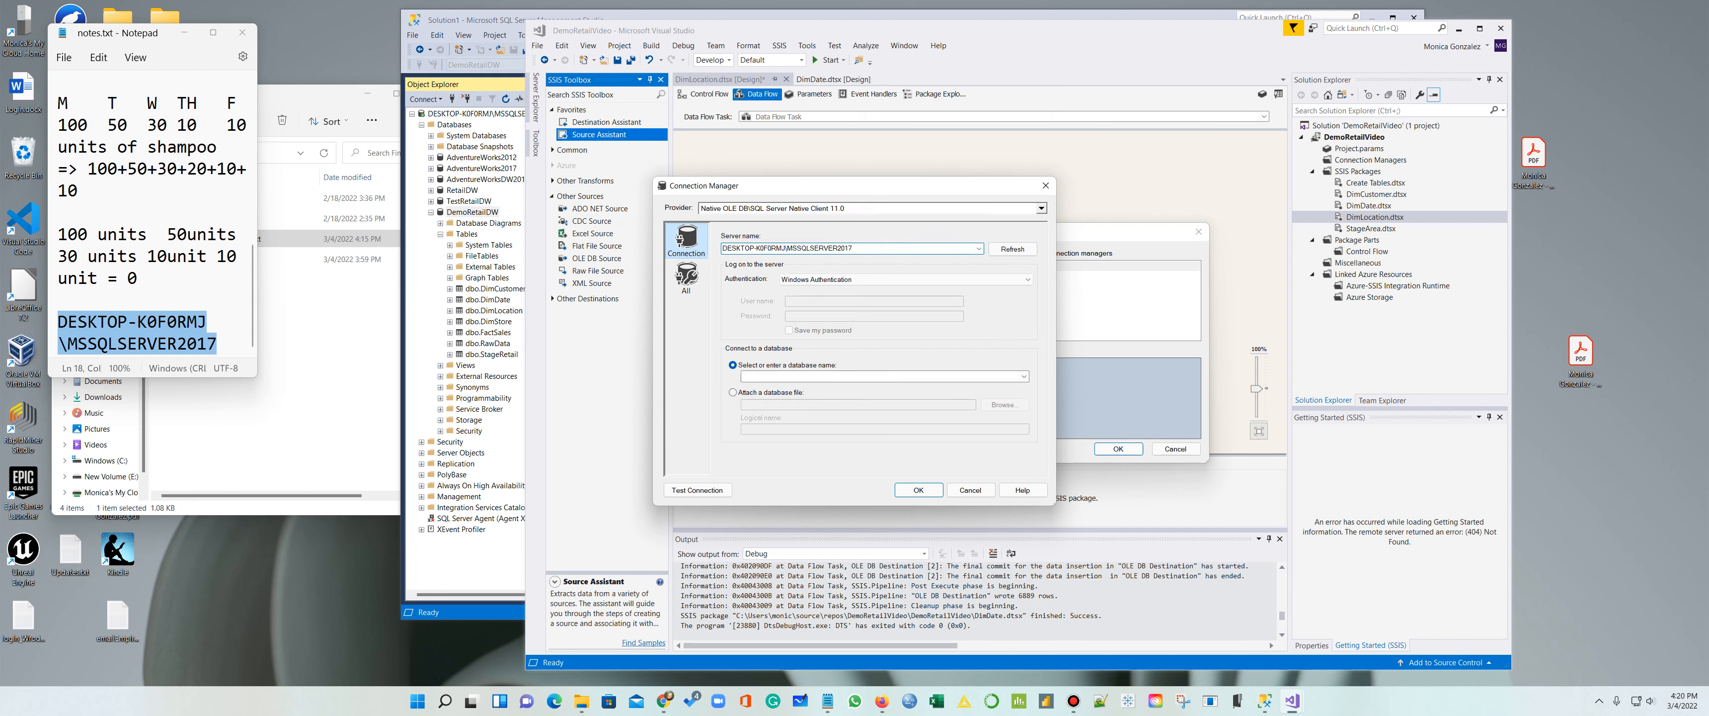
left_click(1024, 376)
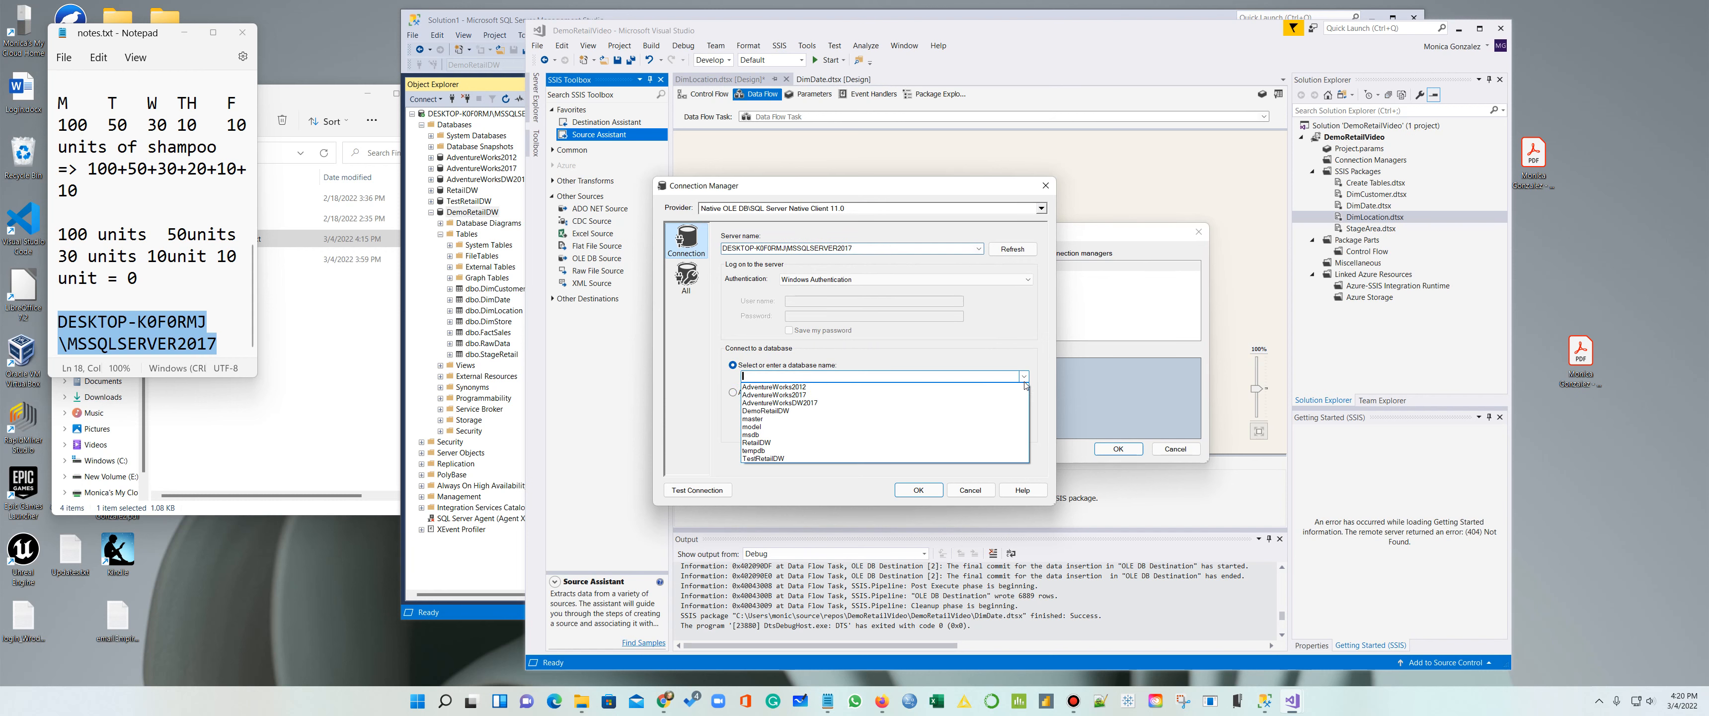
left_click(785, 411)
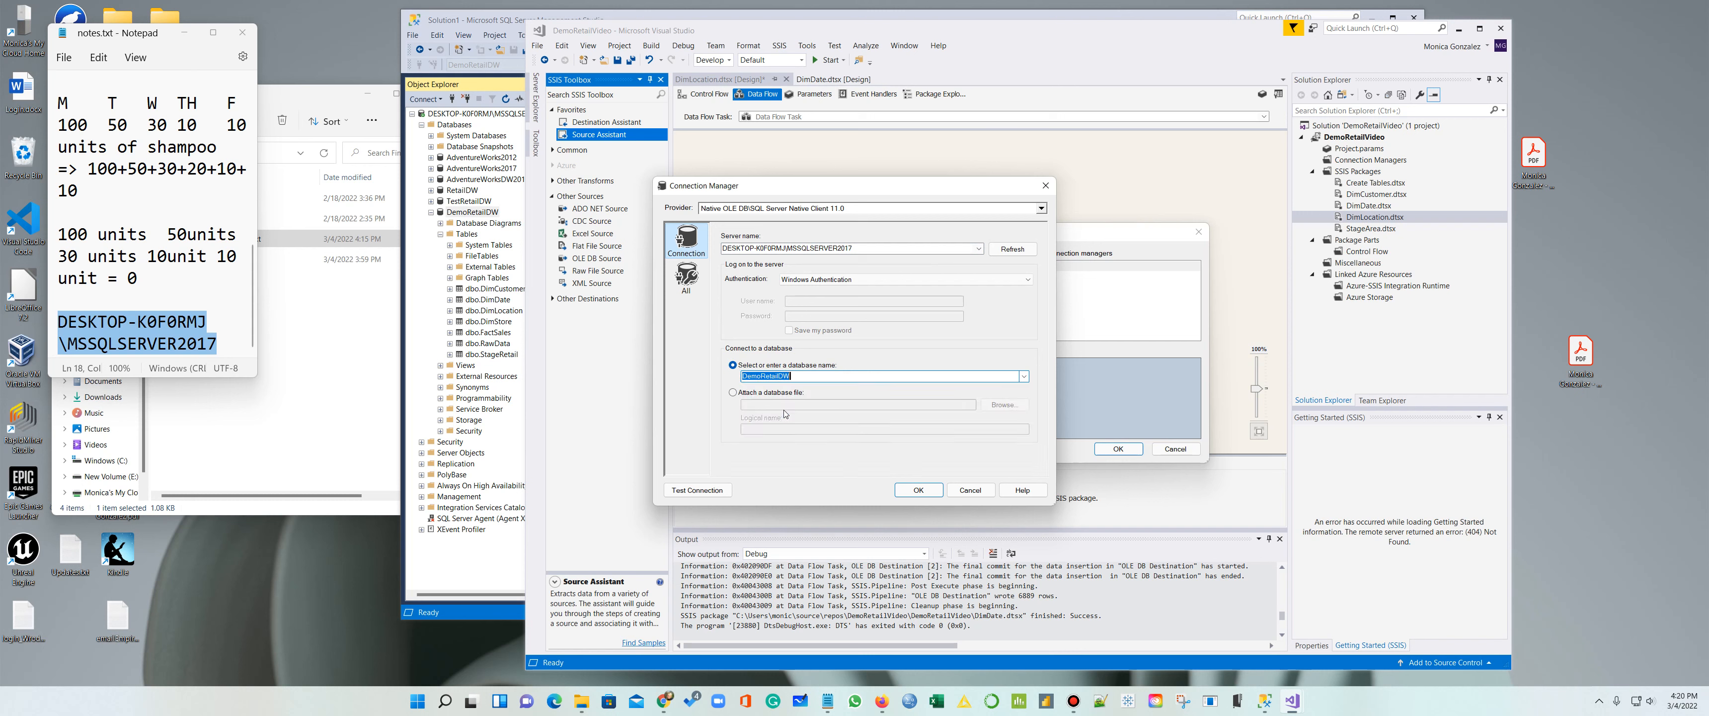
left_click(932, 492)
Step: Add a SQL Server destination below the source with a new connection using the SQL Server Native Client 11.0 provider
left_click_drag(605, 122, 819, 275)
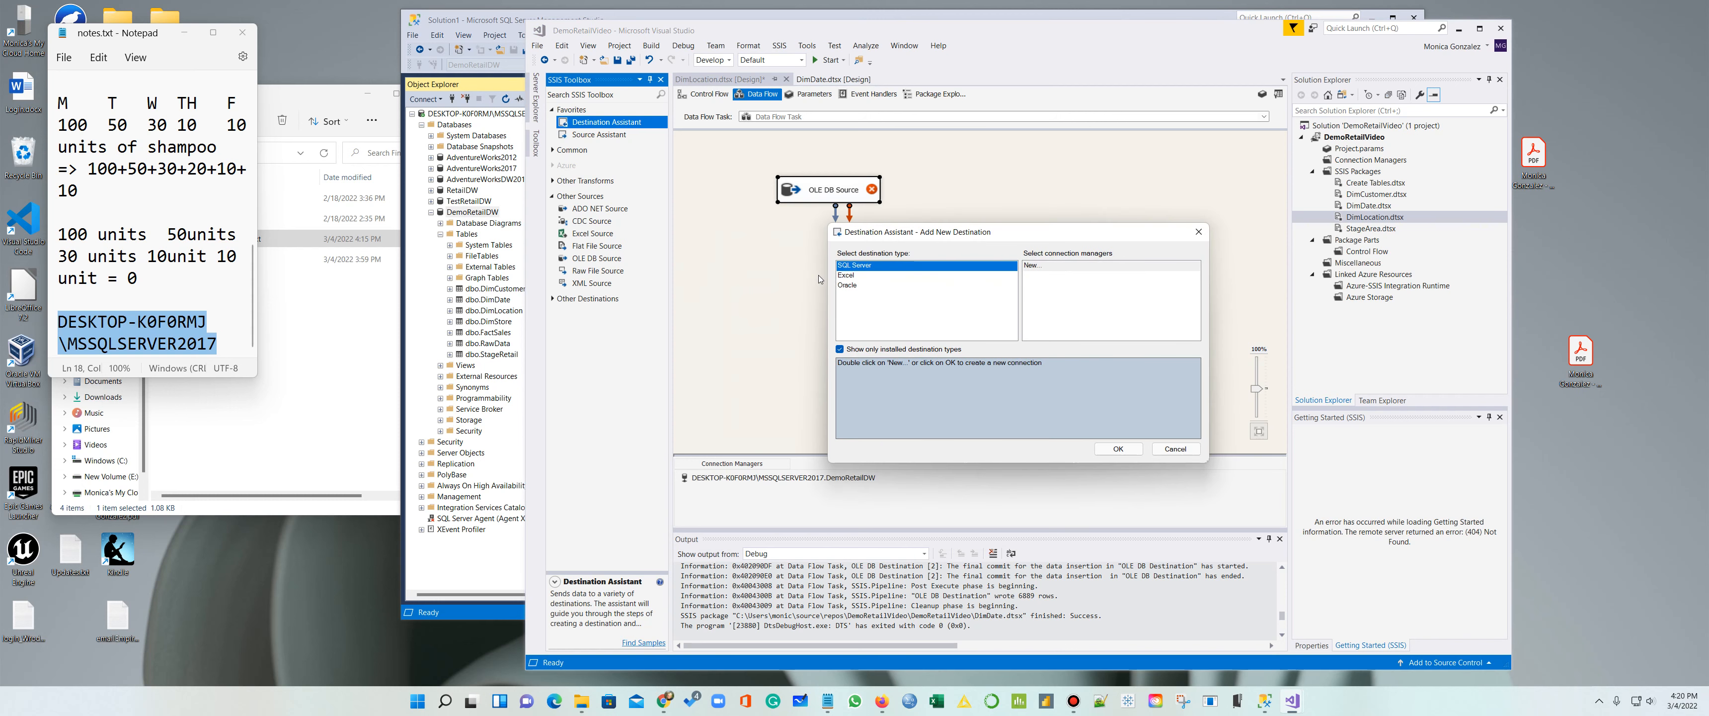
left_click(1055, 265)
left_click(1118, 449)
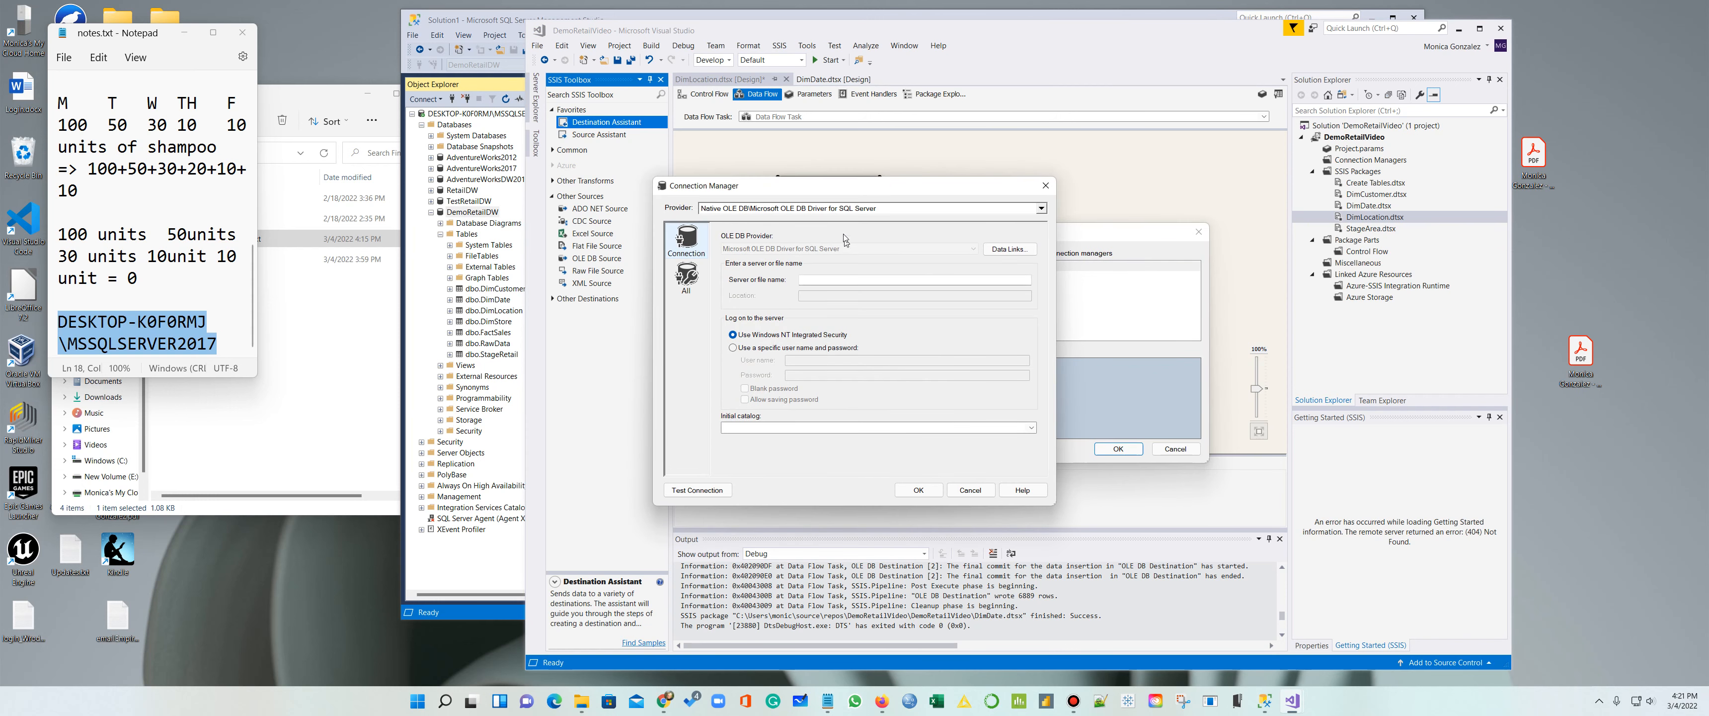
left_click(980, 208)
left_click(792, 328)
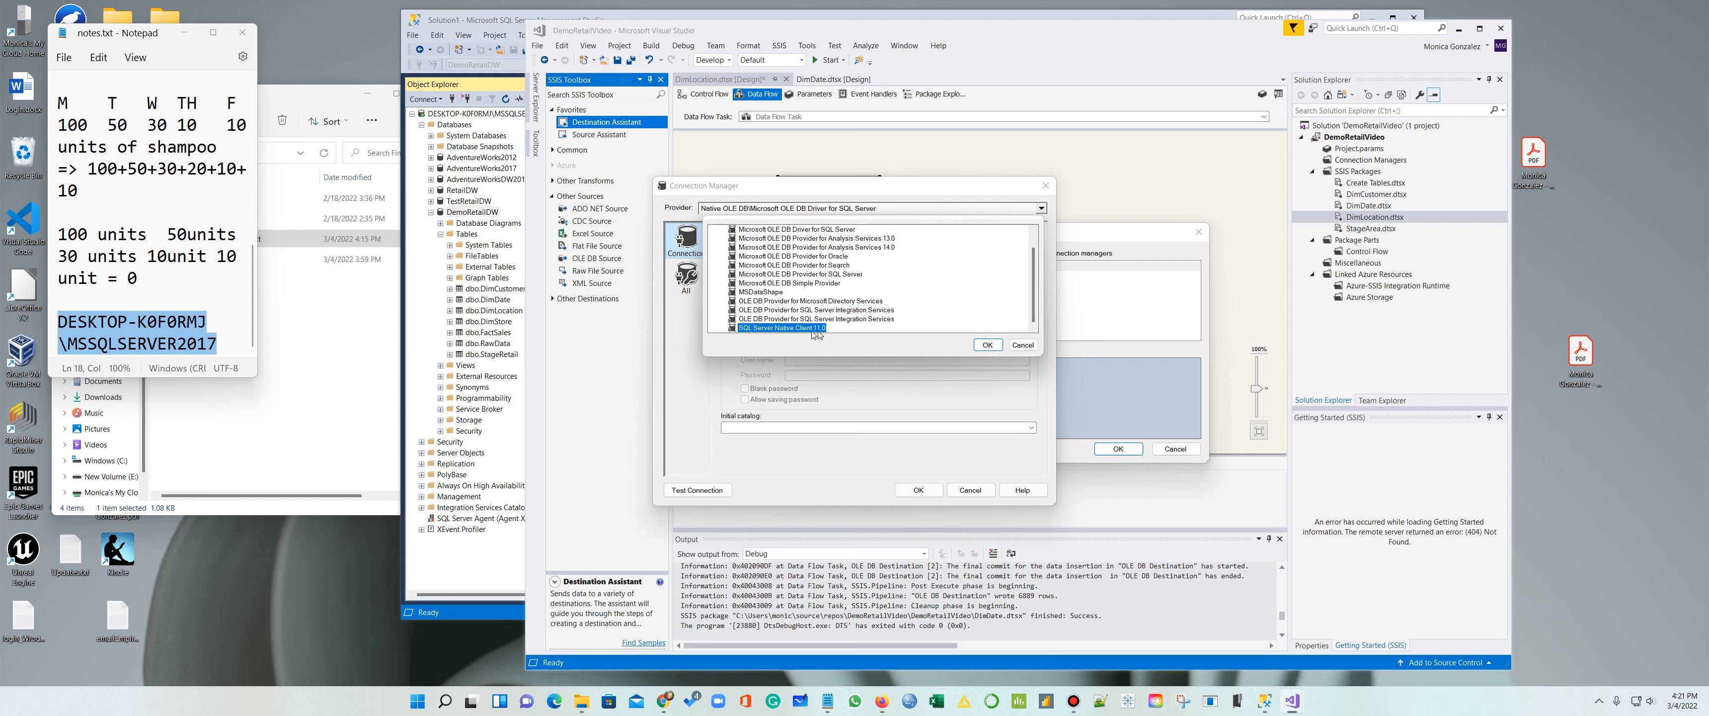
left_click(991, 346)
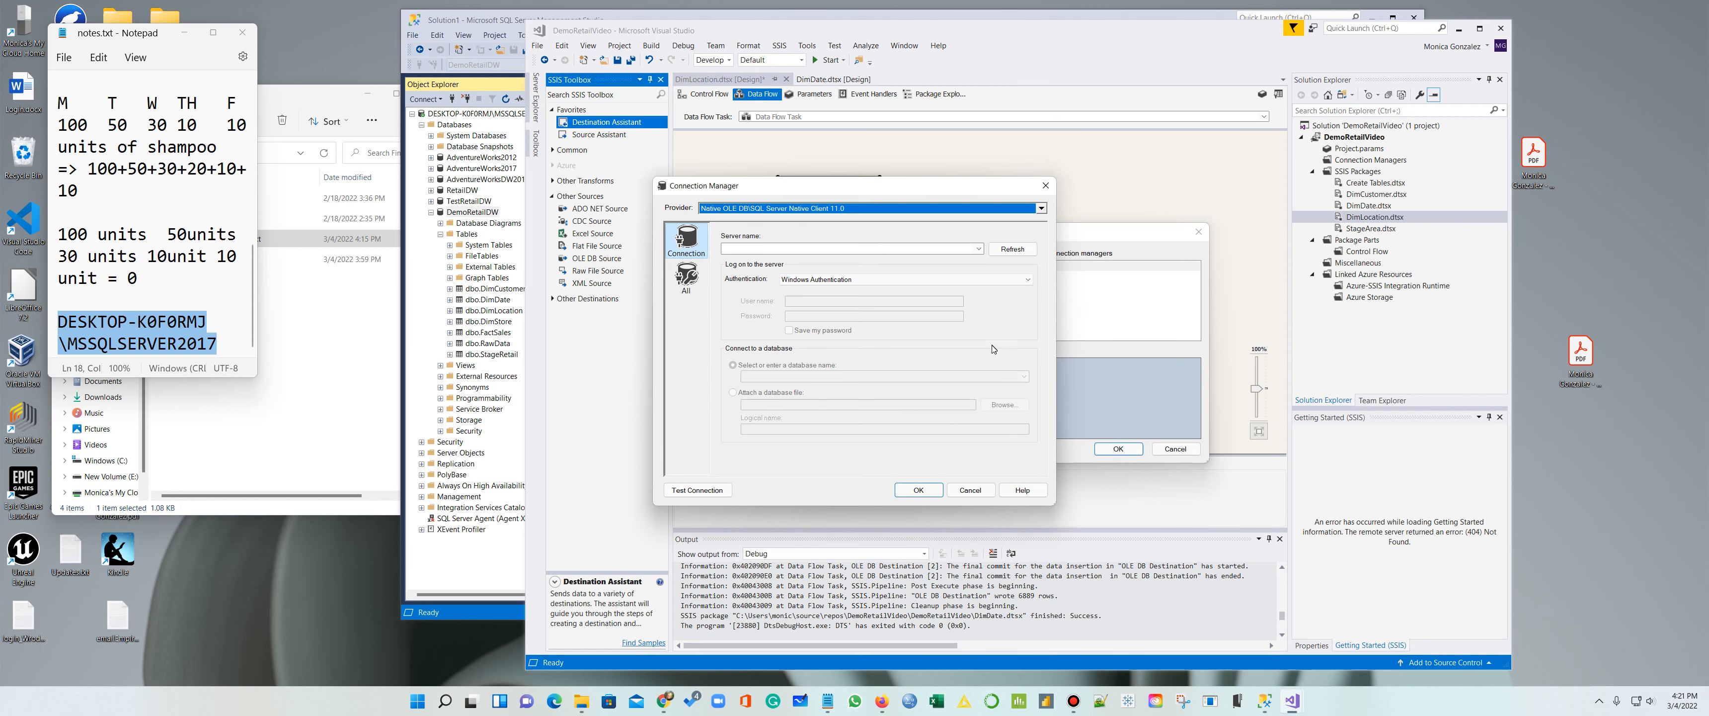
Step: Point the destination connection to server DESKTOP-K0F0RMJ\MSSQLSERVER2017 and database DemoRetailDW
left_click(978, 249)
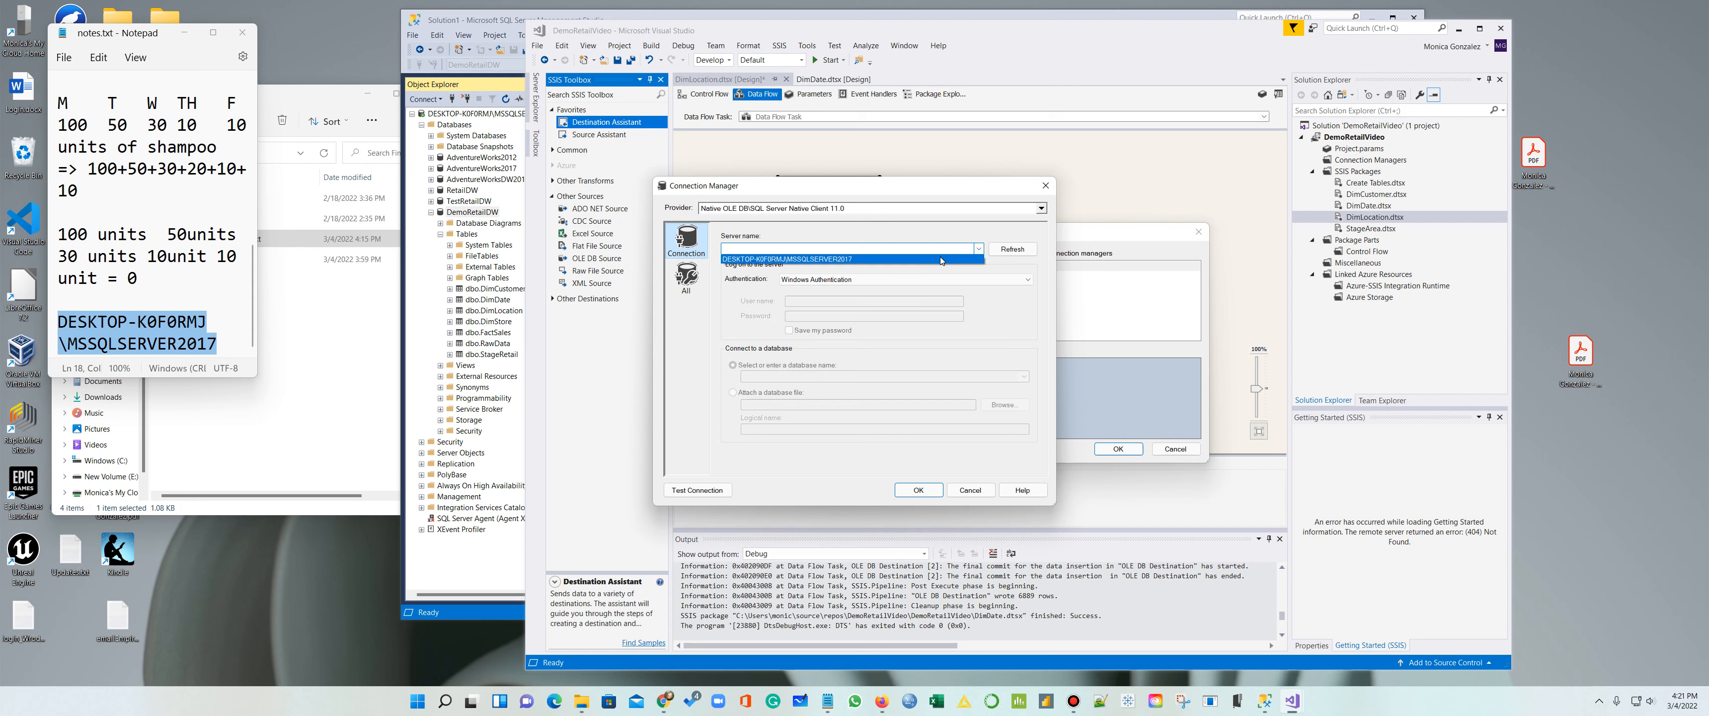
left_click(940, 258)
left_click(1024, 376)
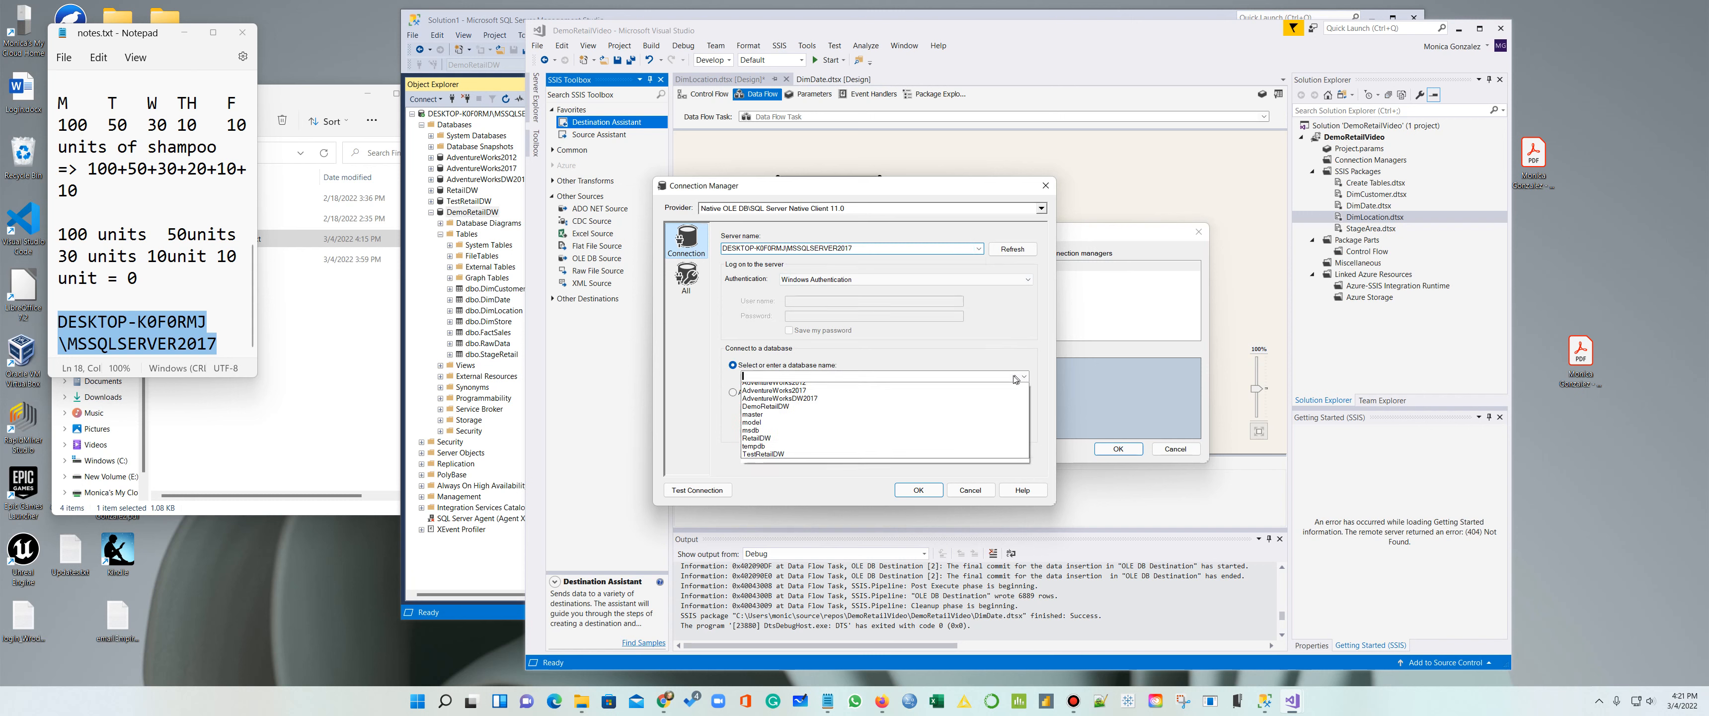
left_click(786, 410)
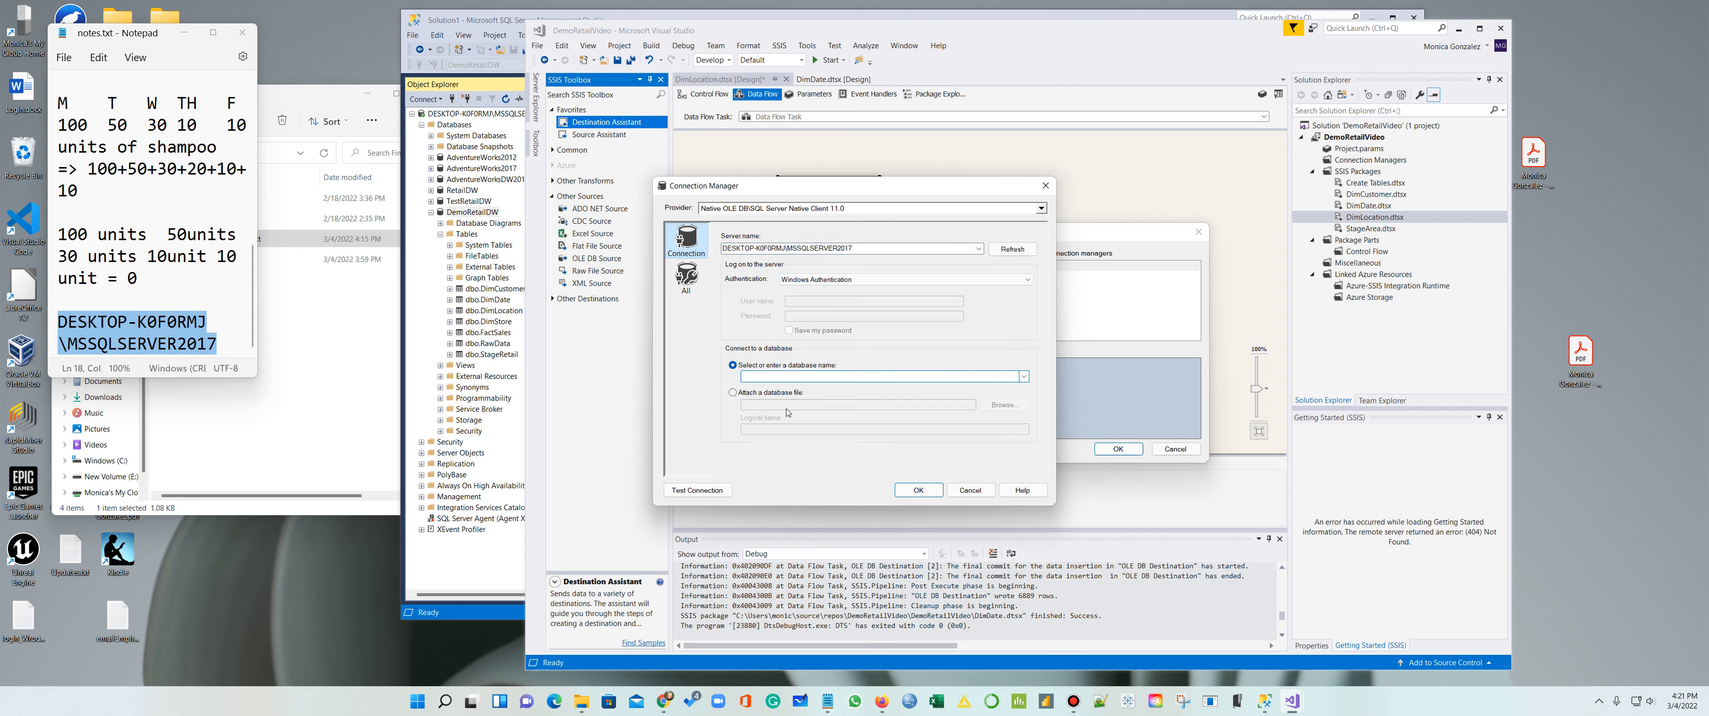
left_click(916, 490)
Step: Connect the OLE DB source to the OLE DB destination and set the source's table to [dbo].[StageRetail]
left_click(842, 201)
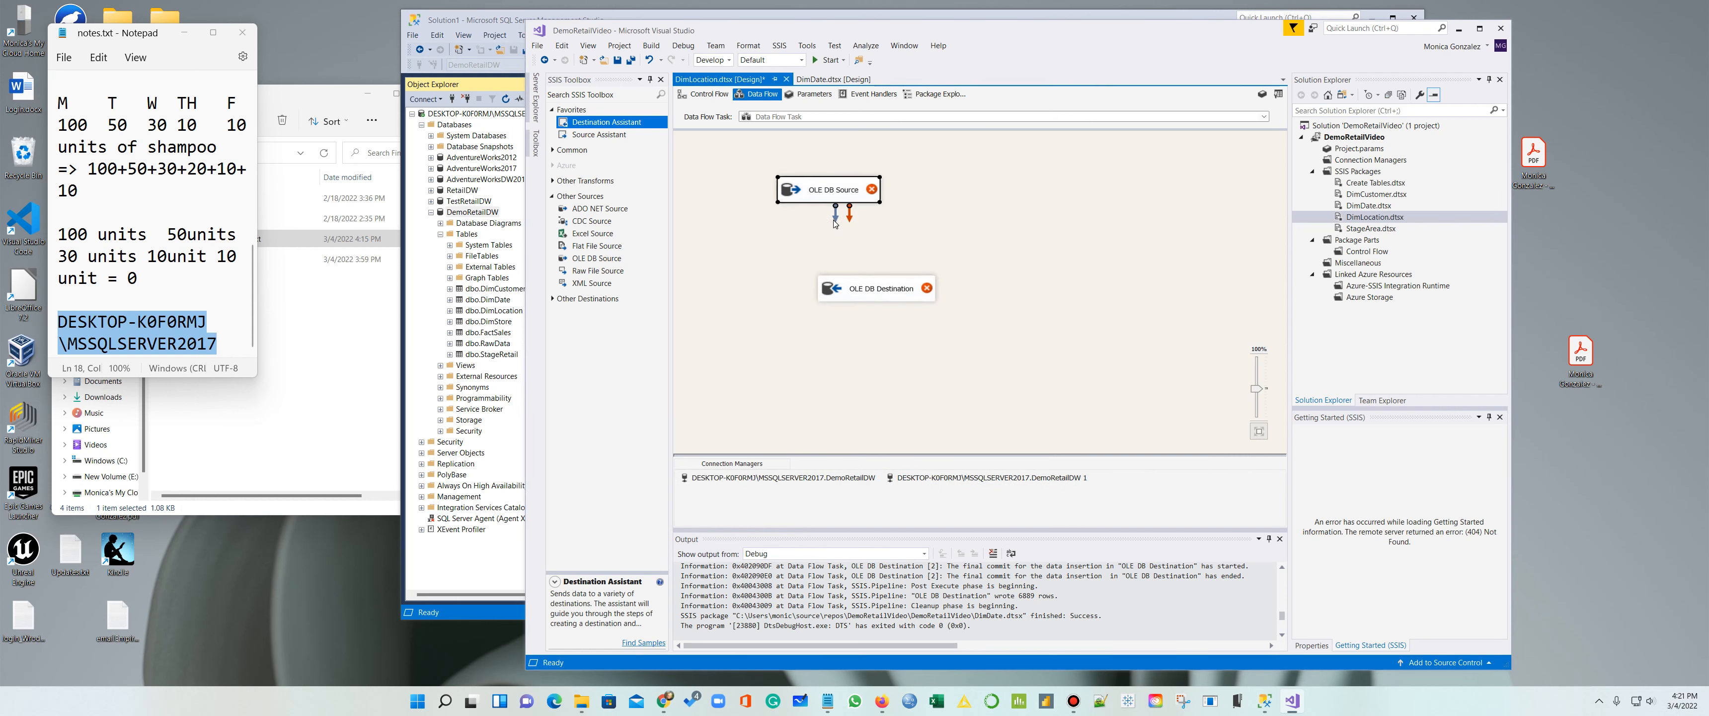
left_click_drag(828, 208, 863, 284)
right_click(853, 191)
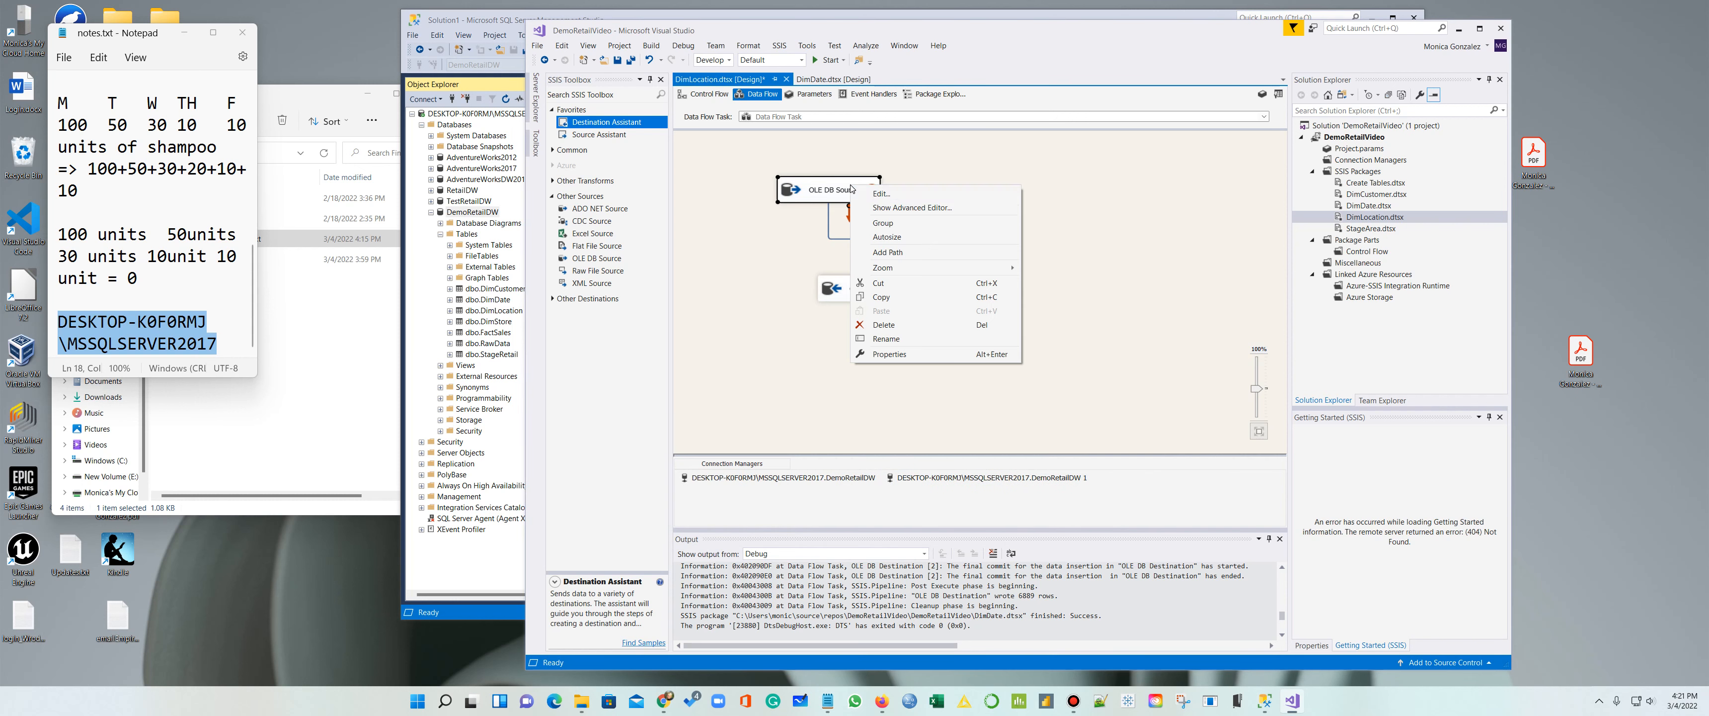
left_click(882, 194)
left_click(1057, 345)
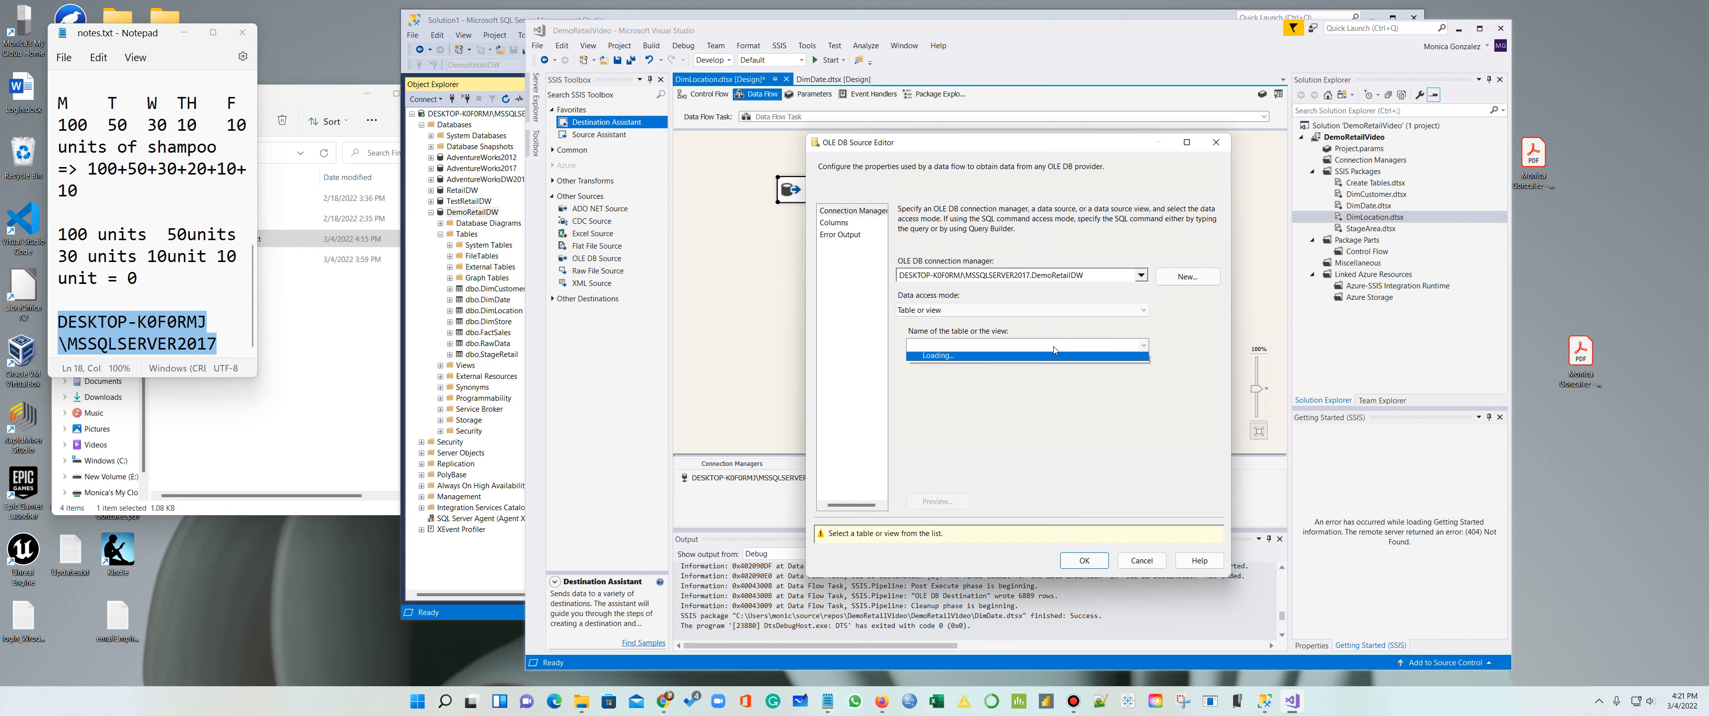
left_click(974, 427)
left_click(1083, 534)
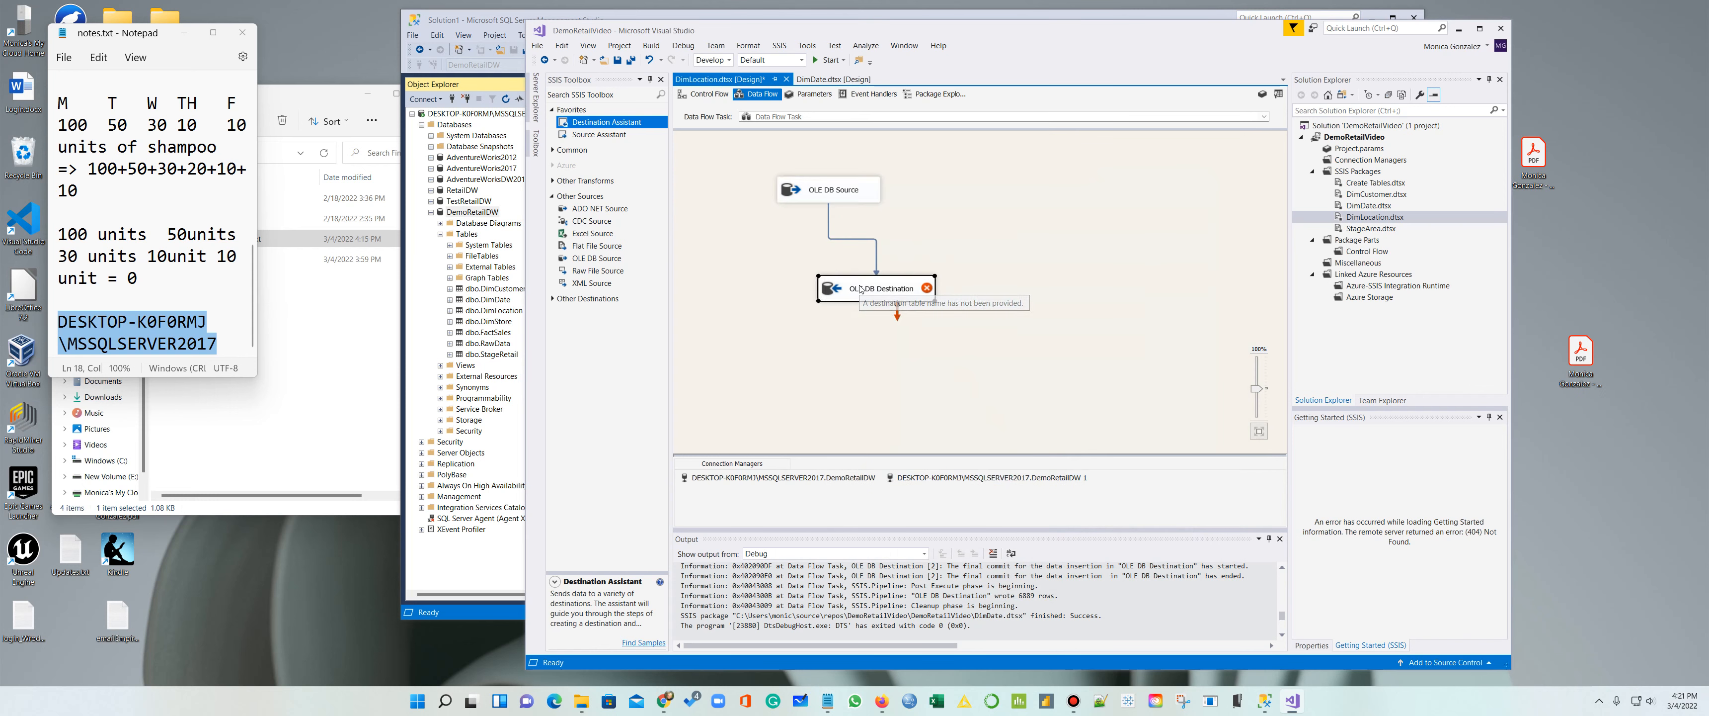
Step: Set the OLE DB destination's table to [dbo].[DimLocation]
right_click(860, 289)
left_click(998, 308)
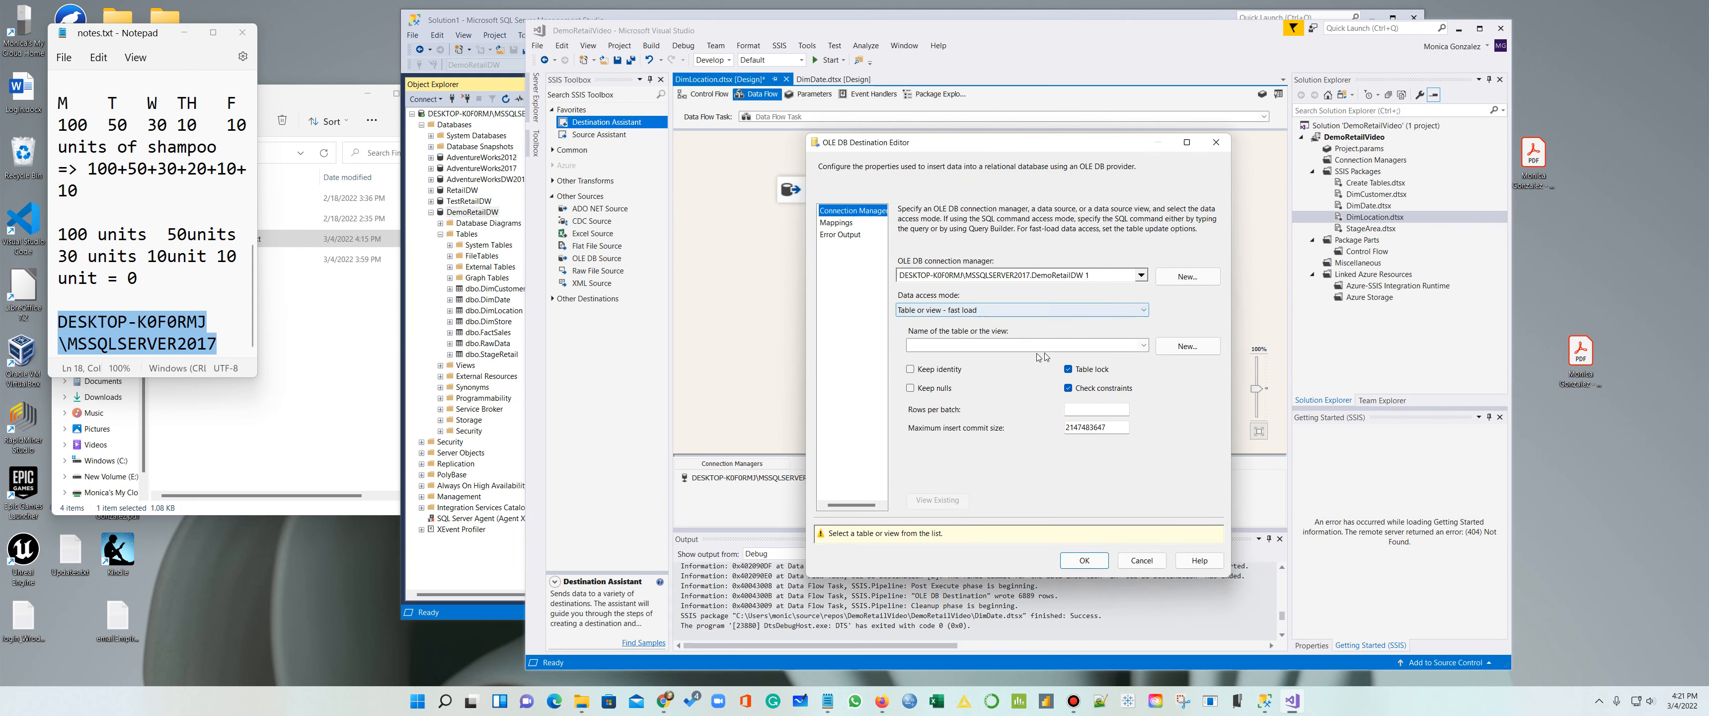
left_click(1144, 346)
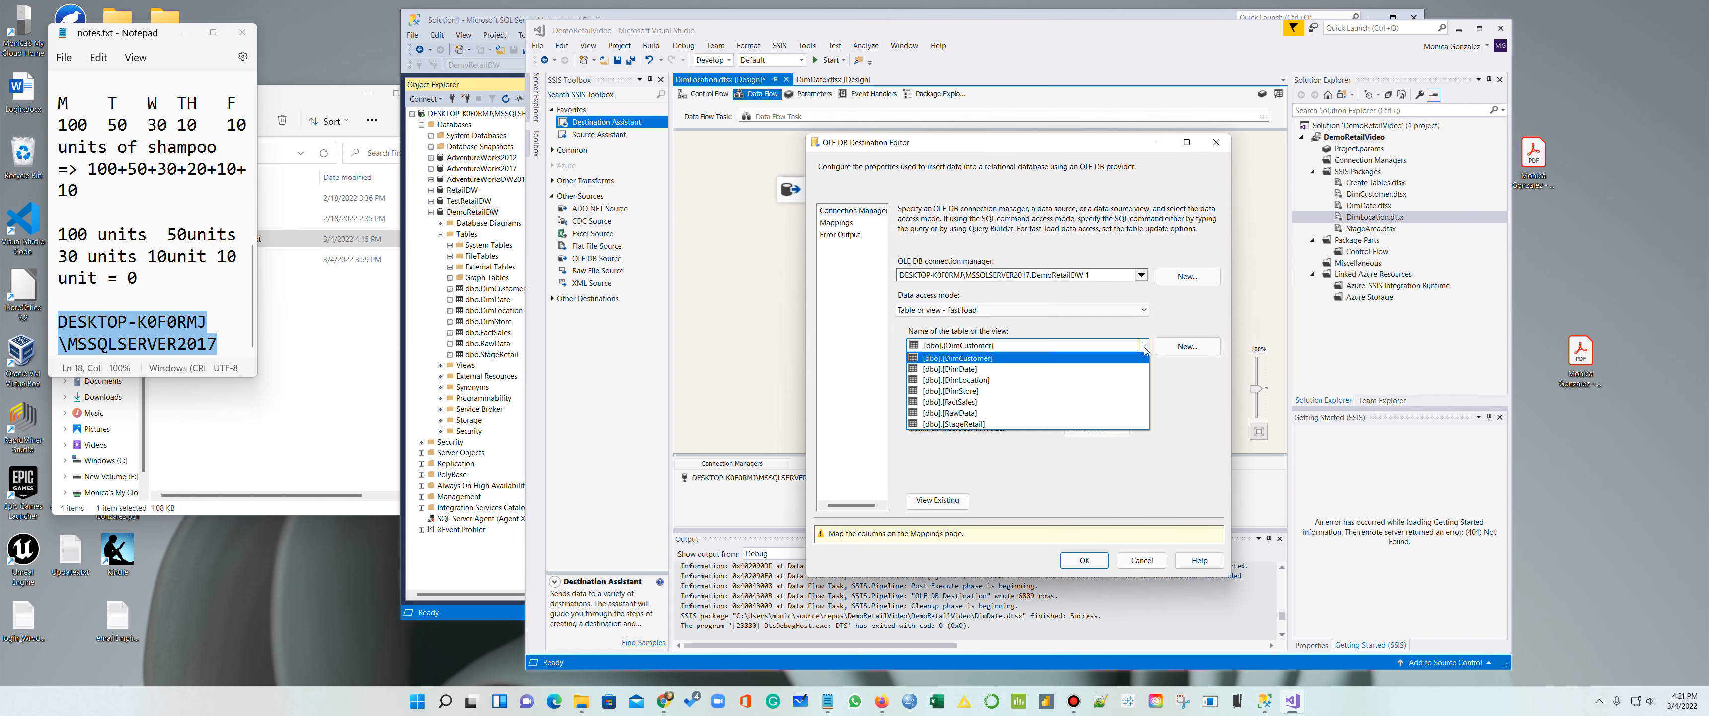
left_click(1012, 380)
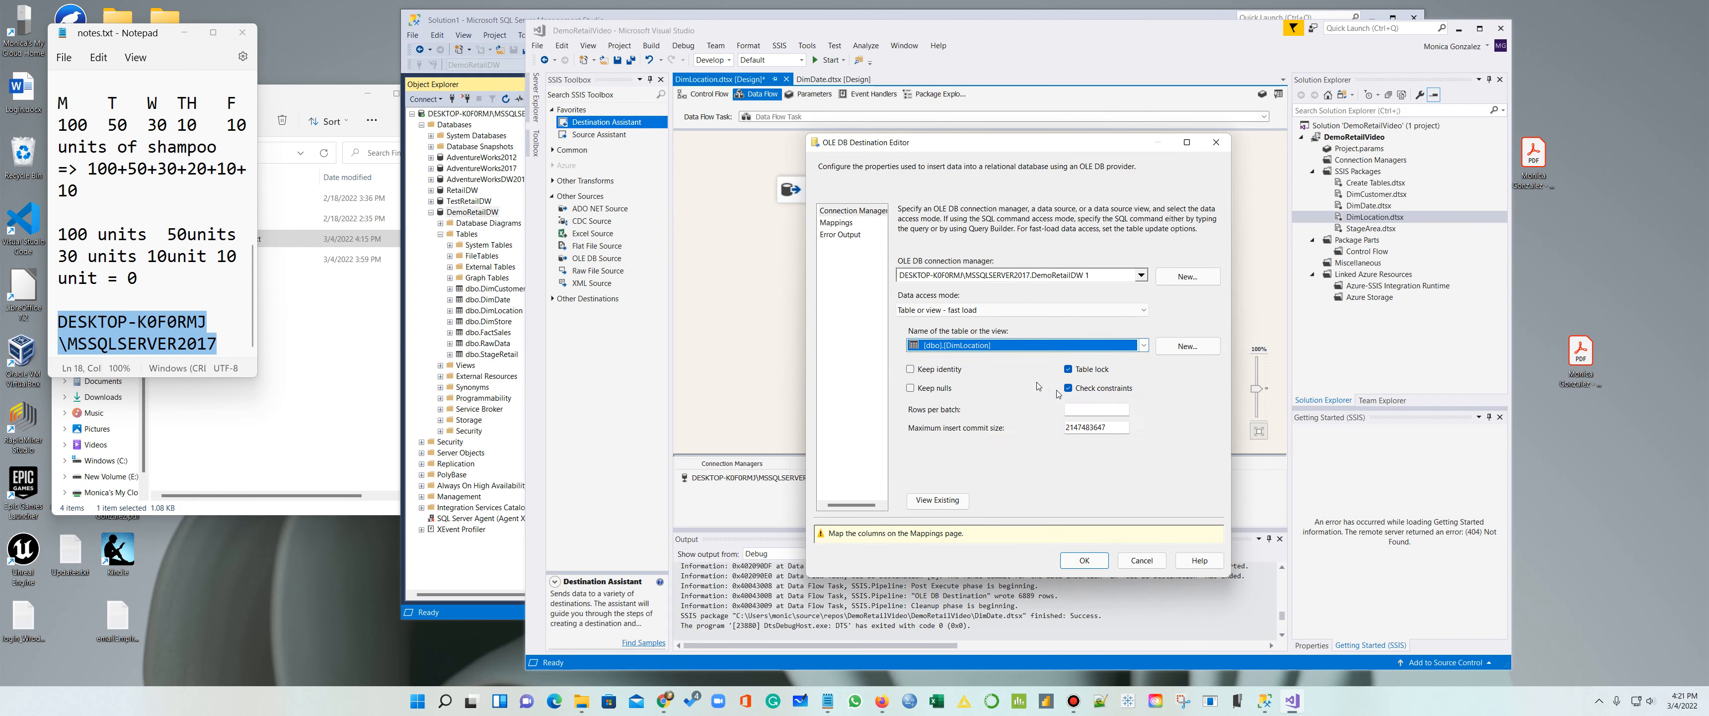
left_click(1083, 560)
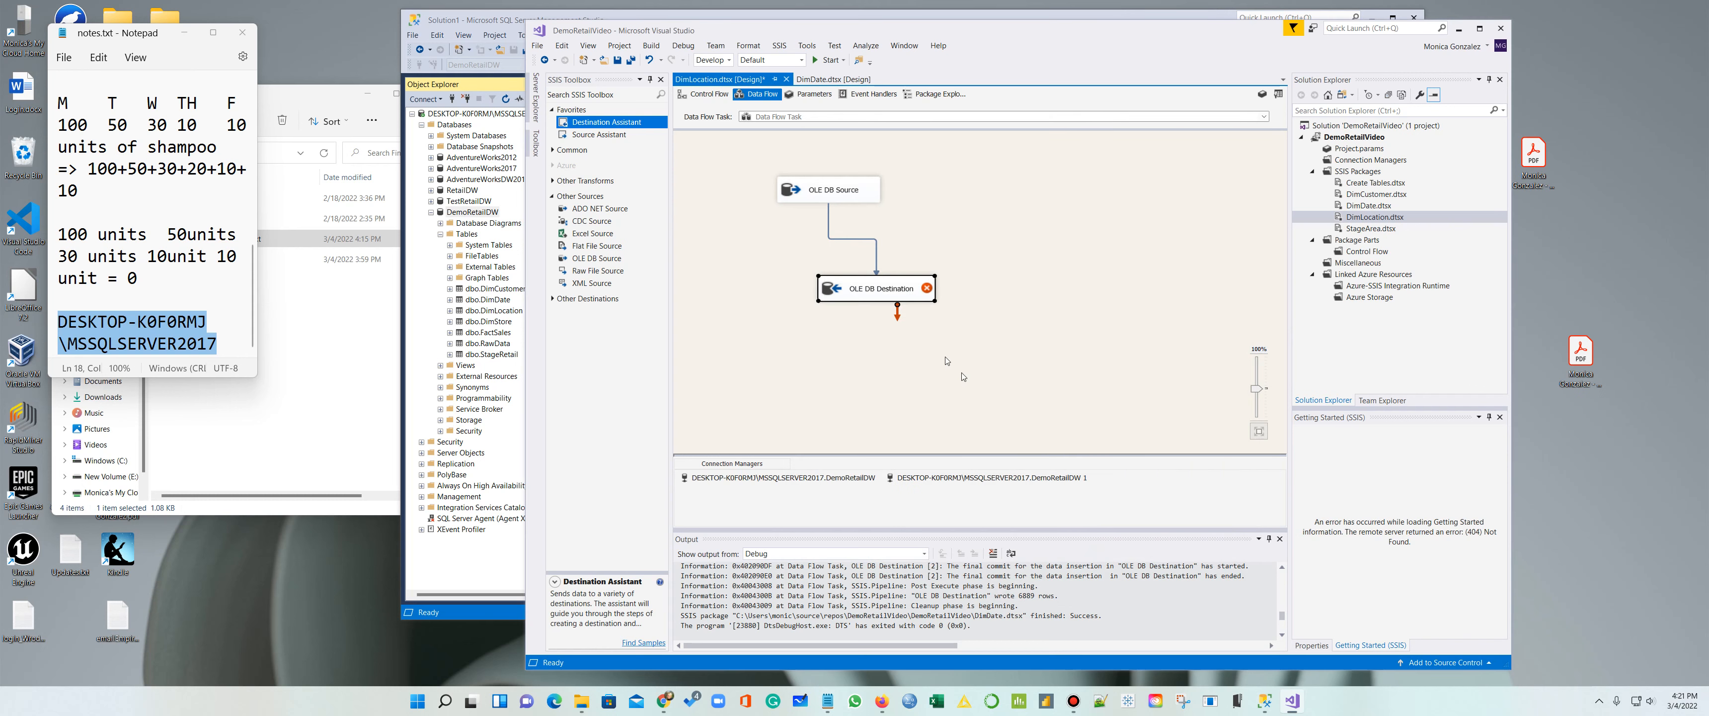
Step: In the OLE DB destination's mappings, set the input for the Locationkey column to <ignore>
right_click(910, 299)
left_click(926, 304)
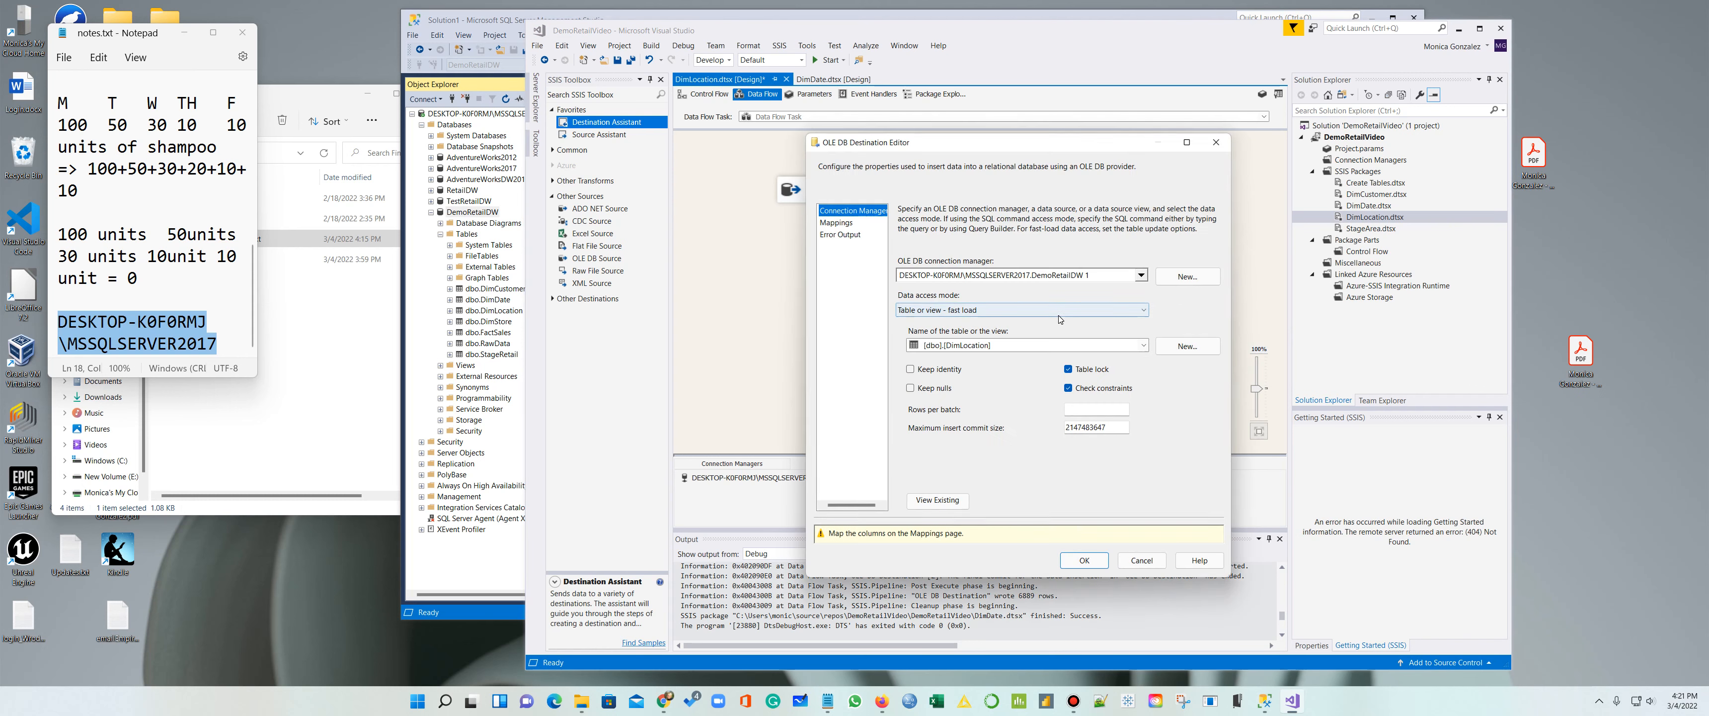
left_click(837, 222)
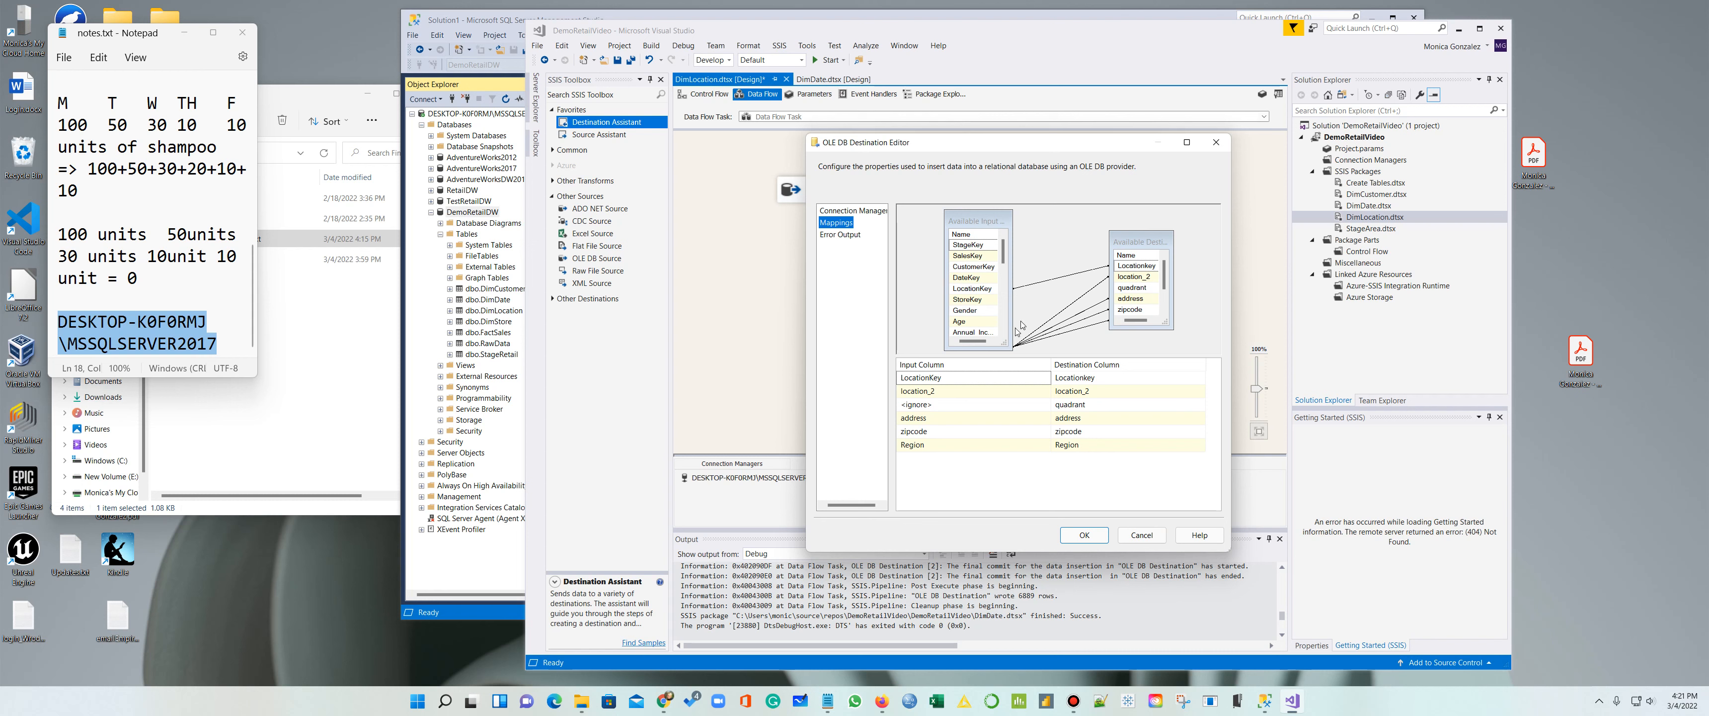
left_click(1022, 384)
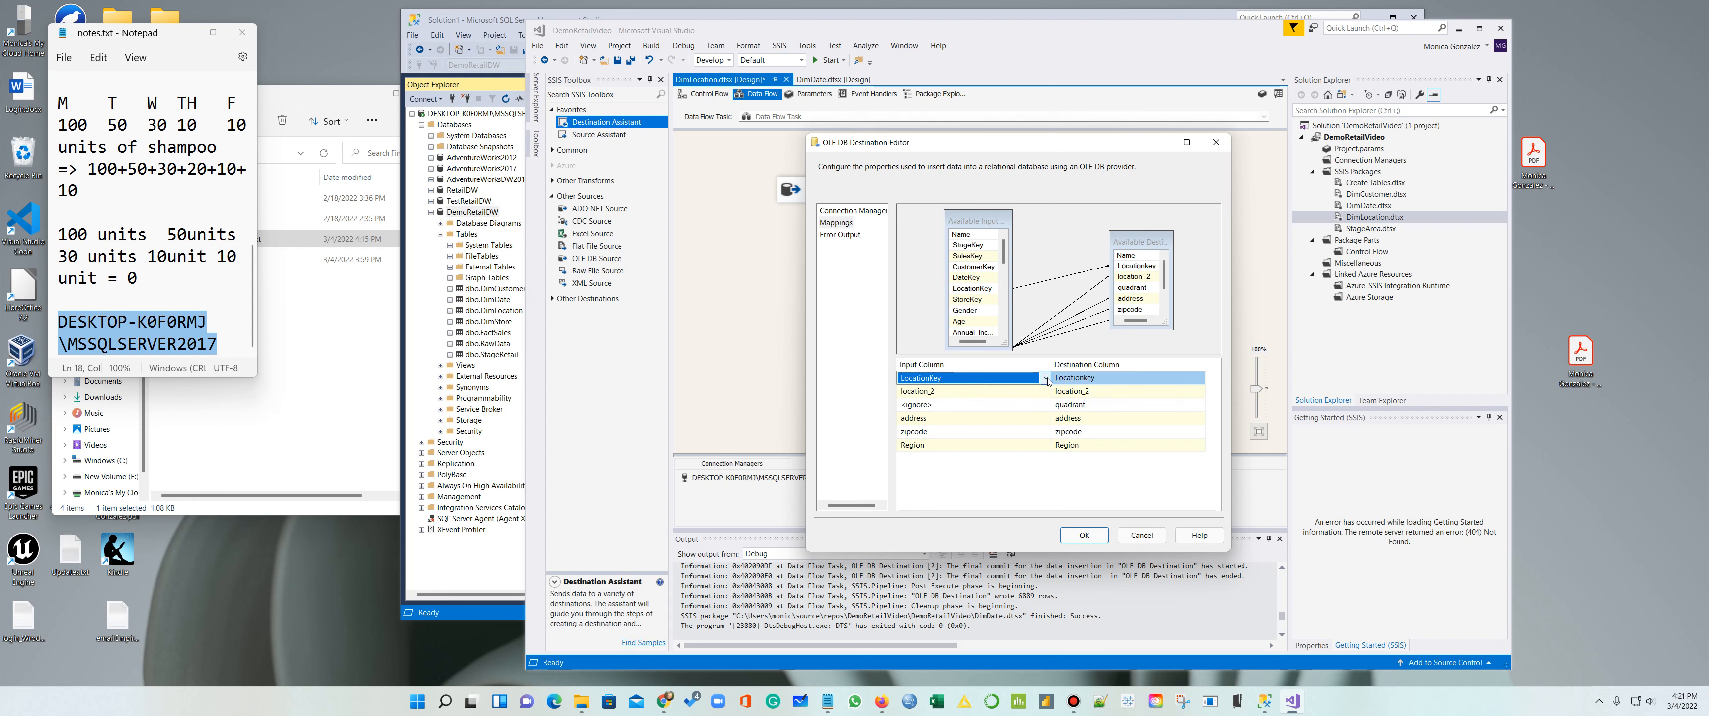
left_click(1032, 380)
scroll(969, 418, "up", 2)
left_click(936, 391)
Step: Map the input column region2 to the destination column quadrant and accept the mappings
left_click(981, 407)
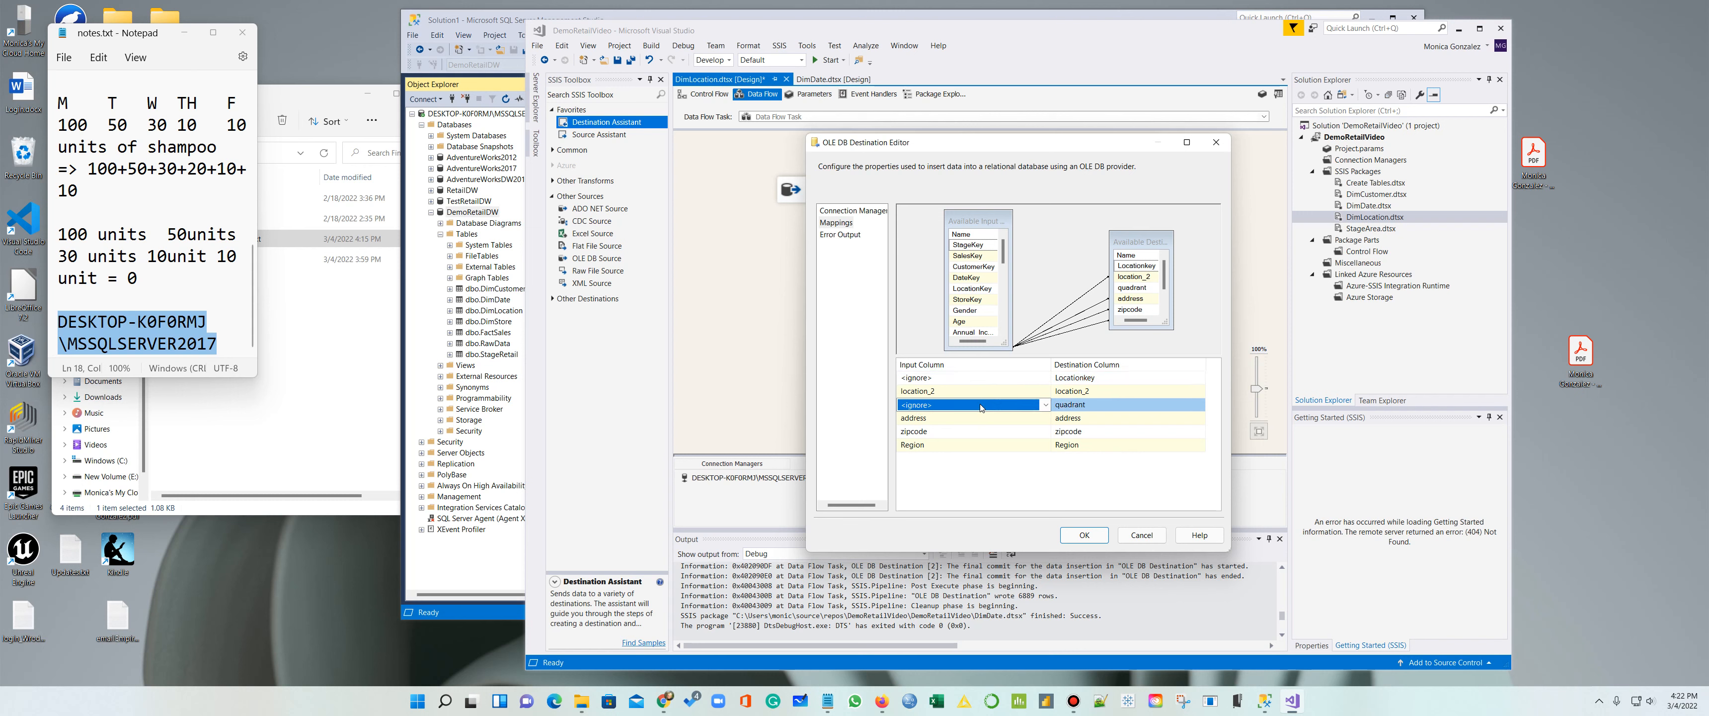
left_click(1047, 405)
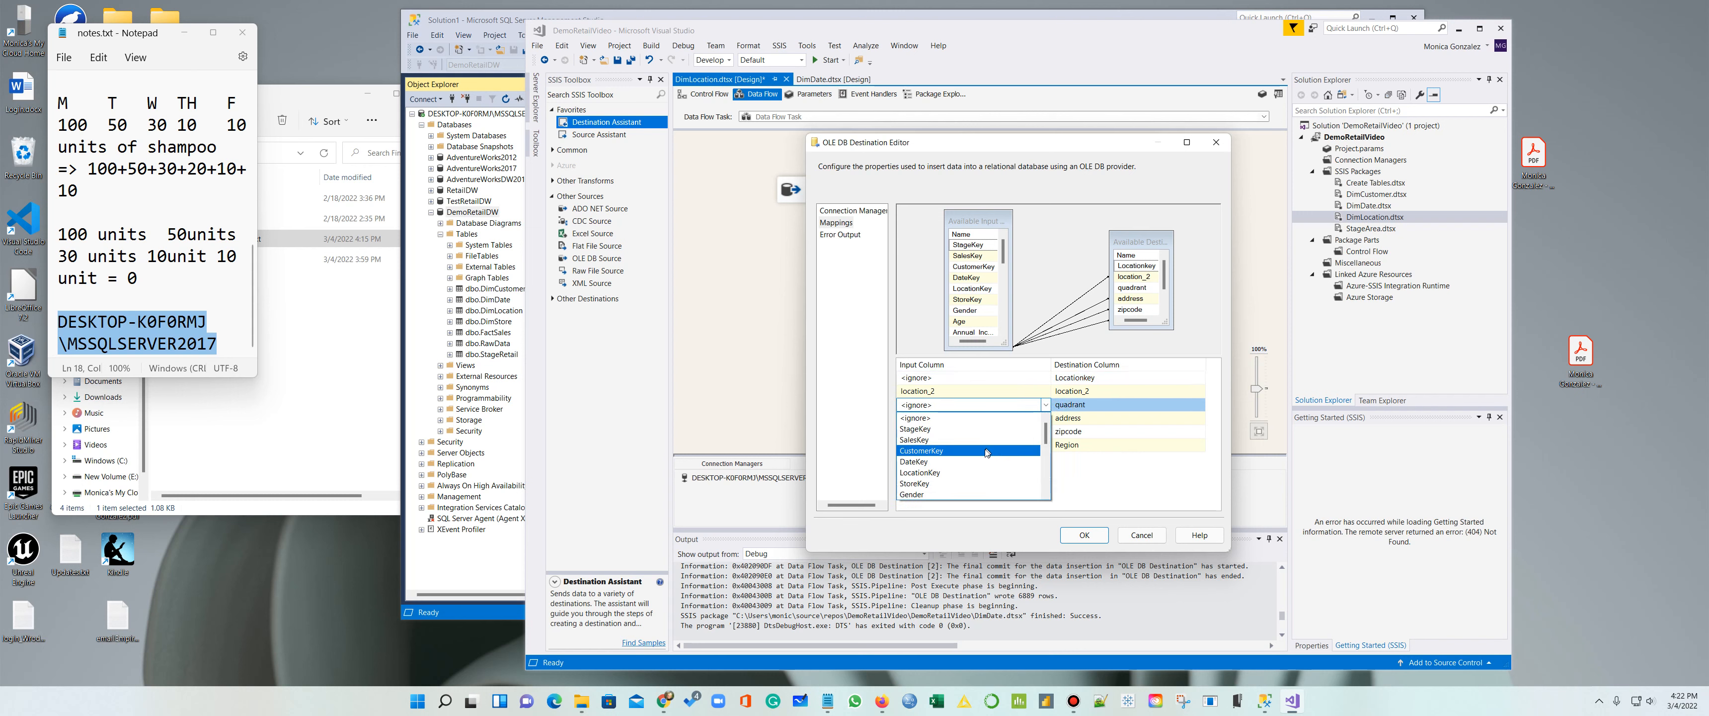
scroll(973, 452, "down", 6)
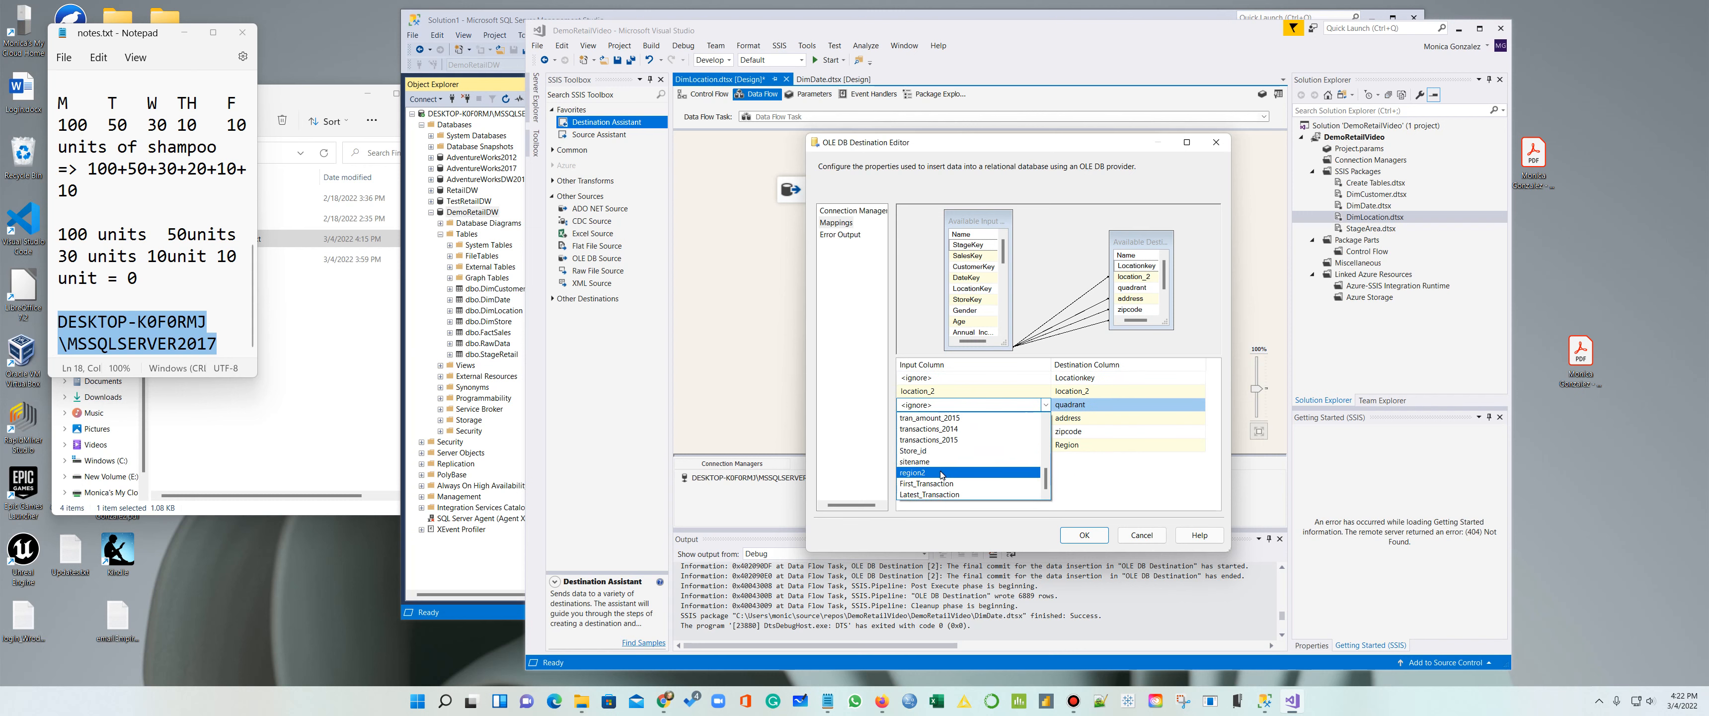
left_click(941, 473)
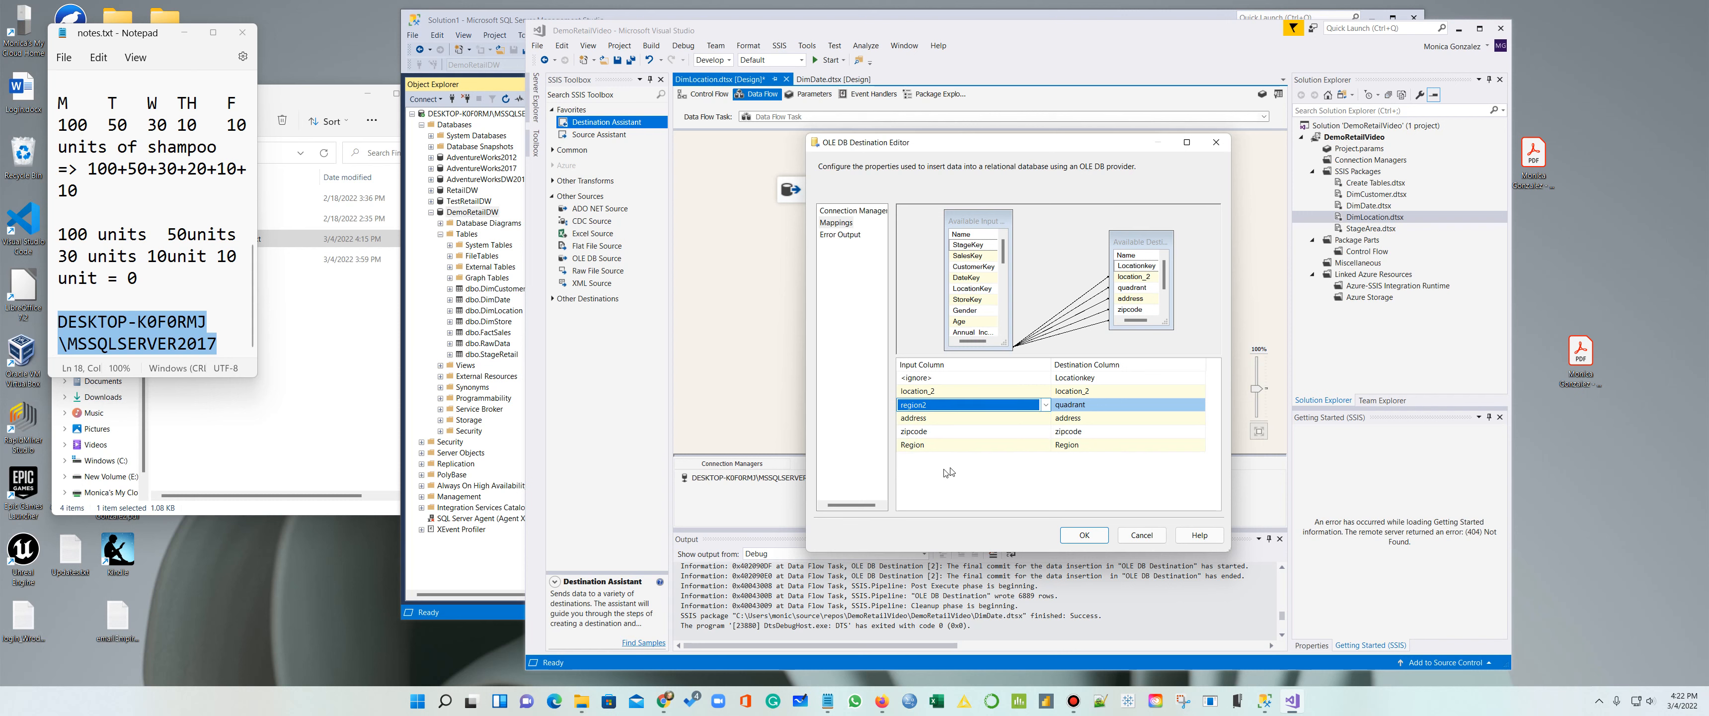
left_click(1084, 535)
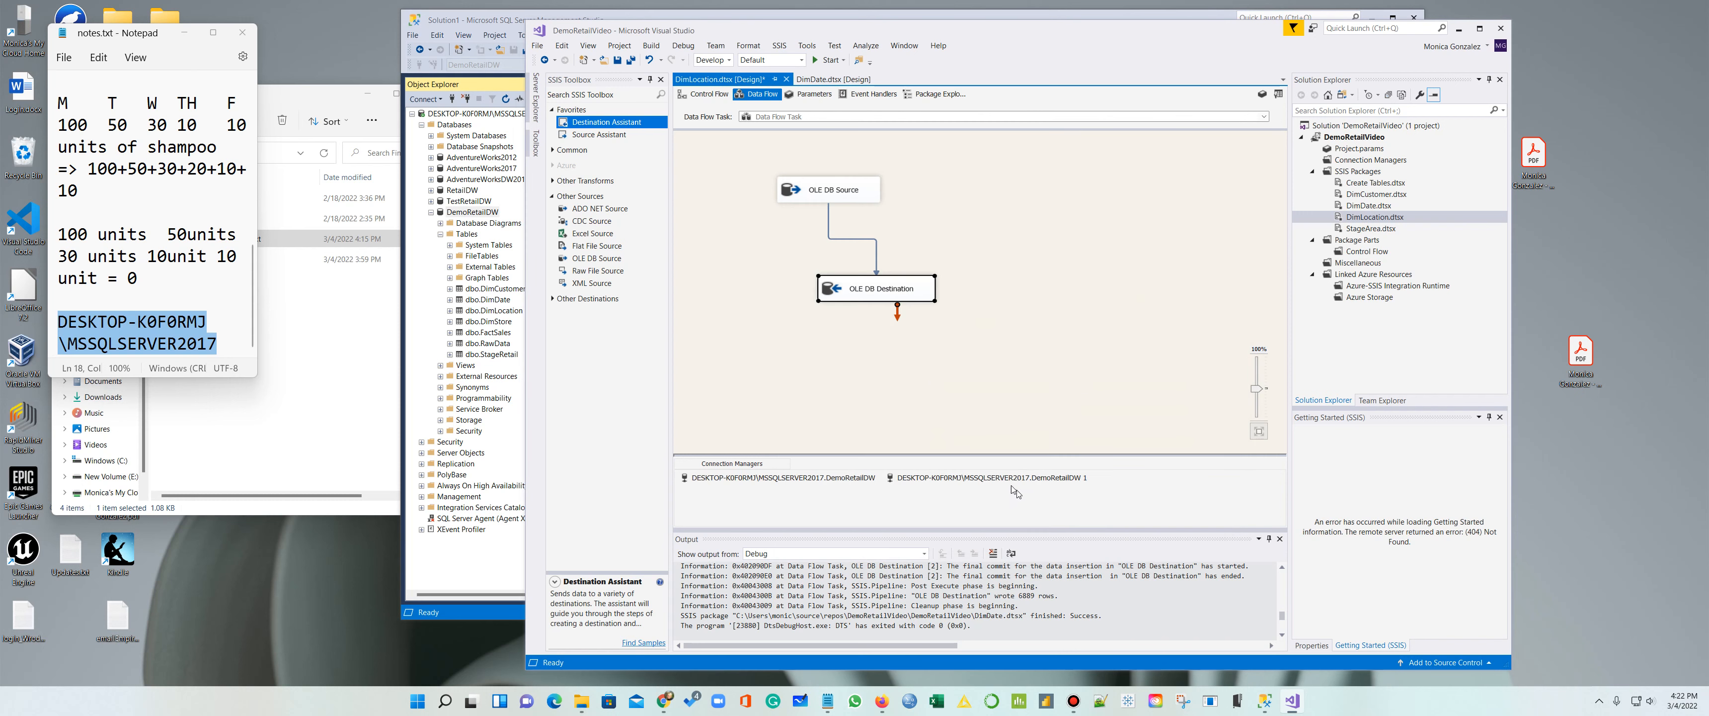
Step: Execute the DimLocation data flow task, and stop debugging once it completes
right_click(1009, 226)
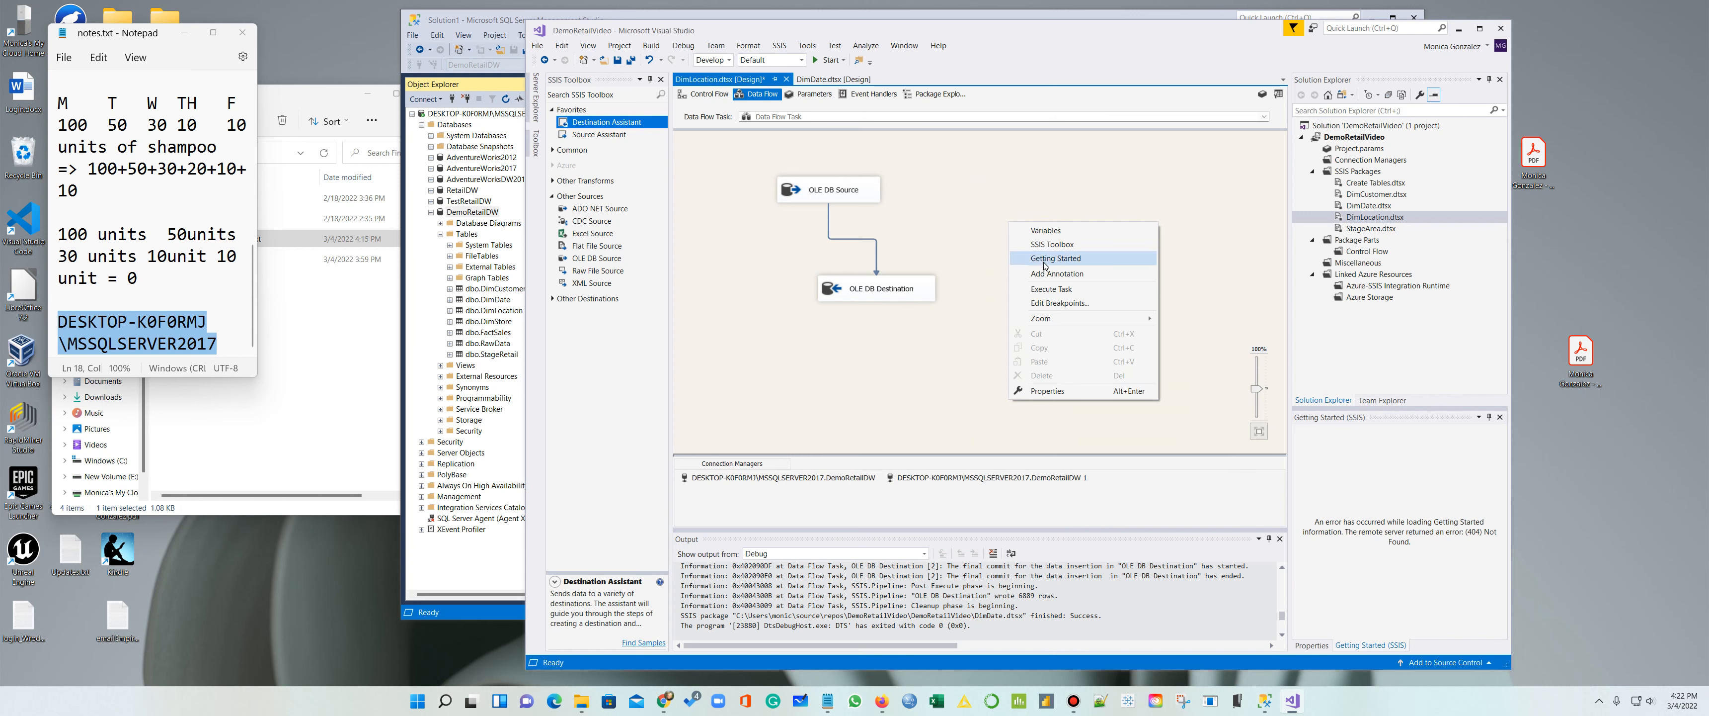
left_click(1057, 288)
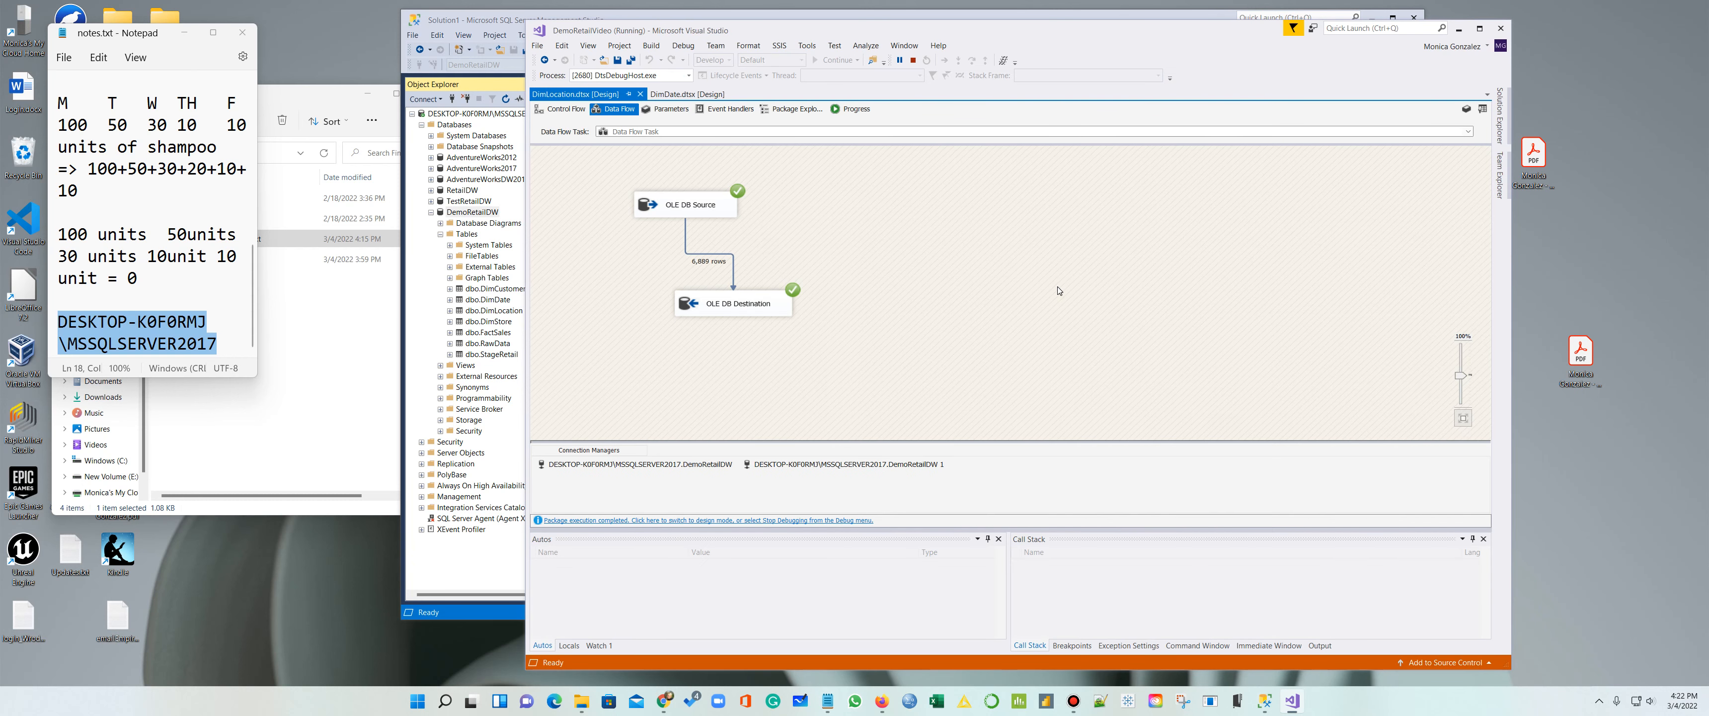
left_click(913, 59)
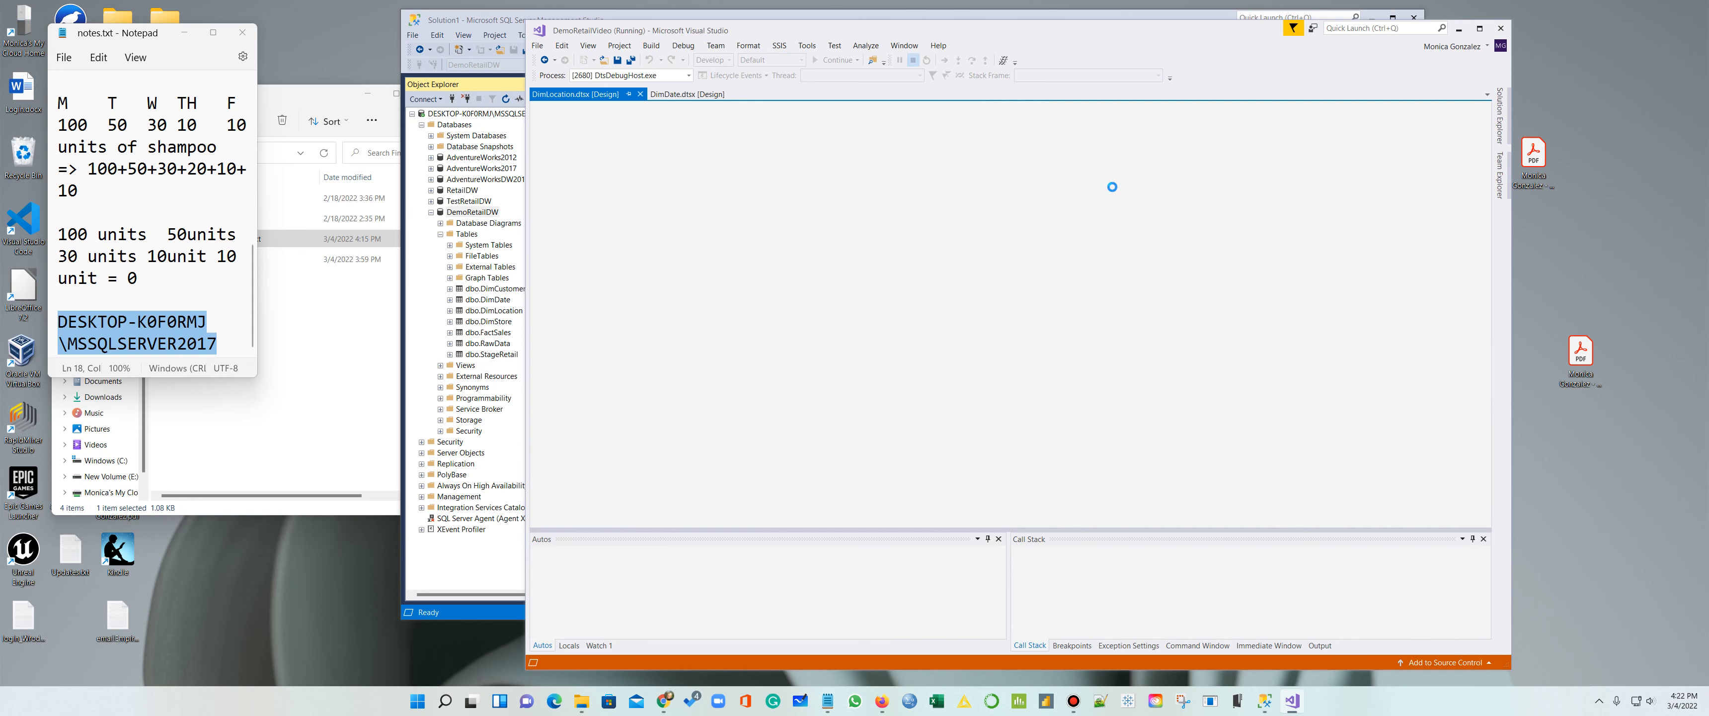
Step: Create a new SSIS package named DimStore, add a Data Flow Task to it and open the task
right_click(1358, 173)
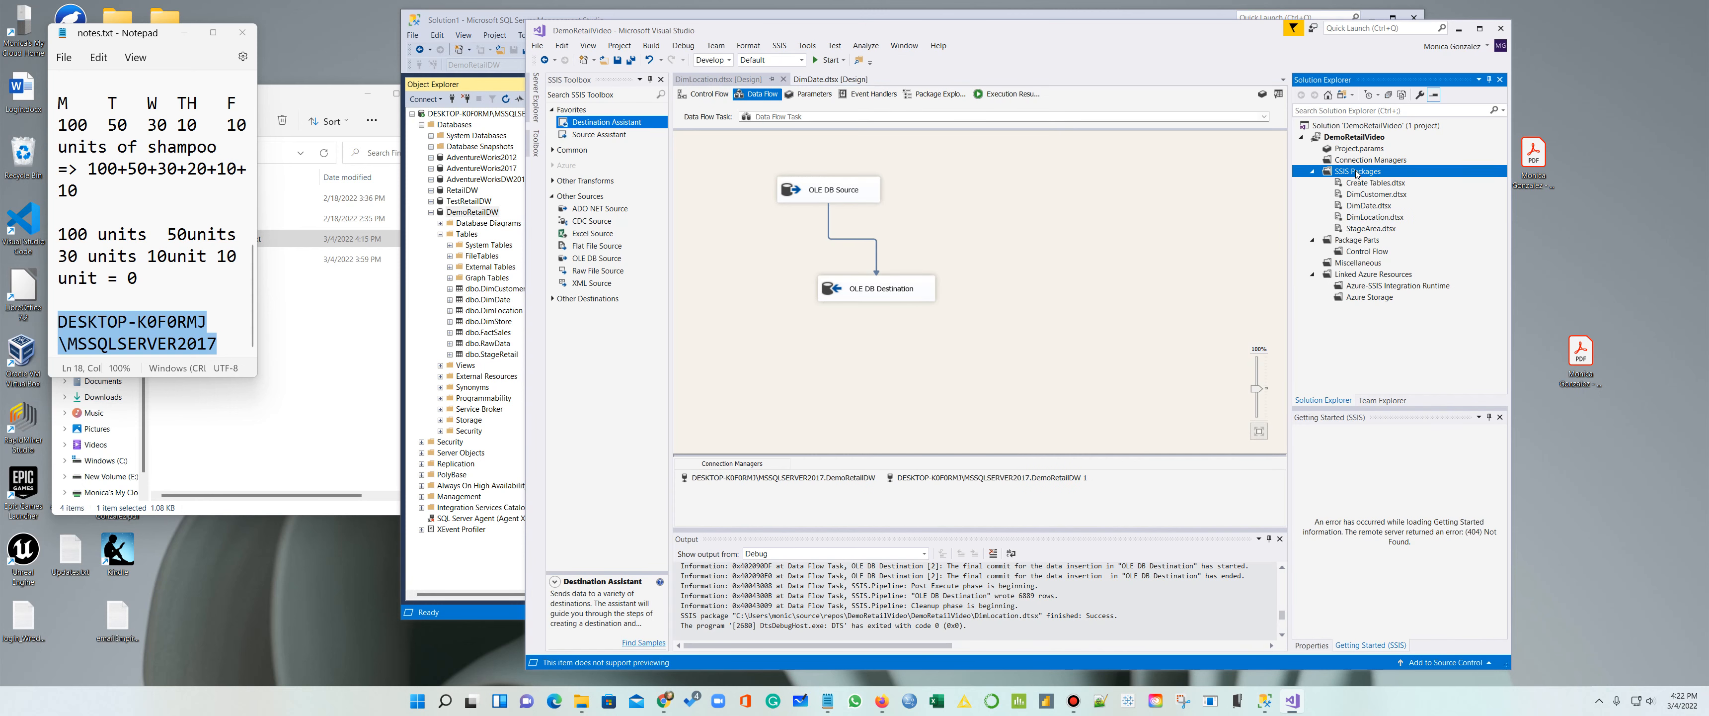
left_click(1400, 179)
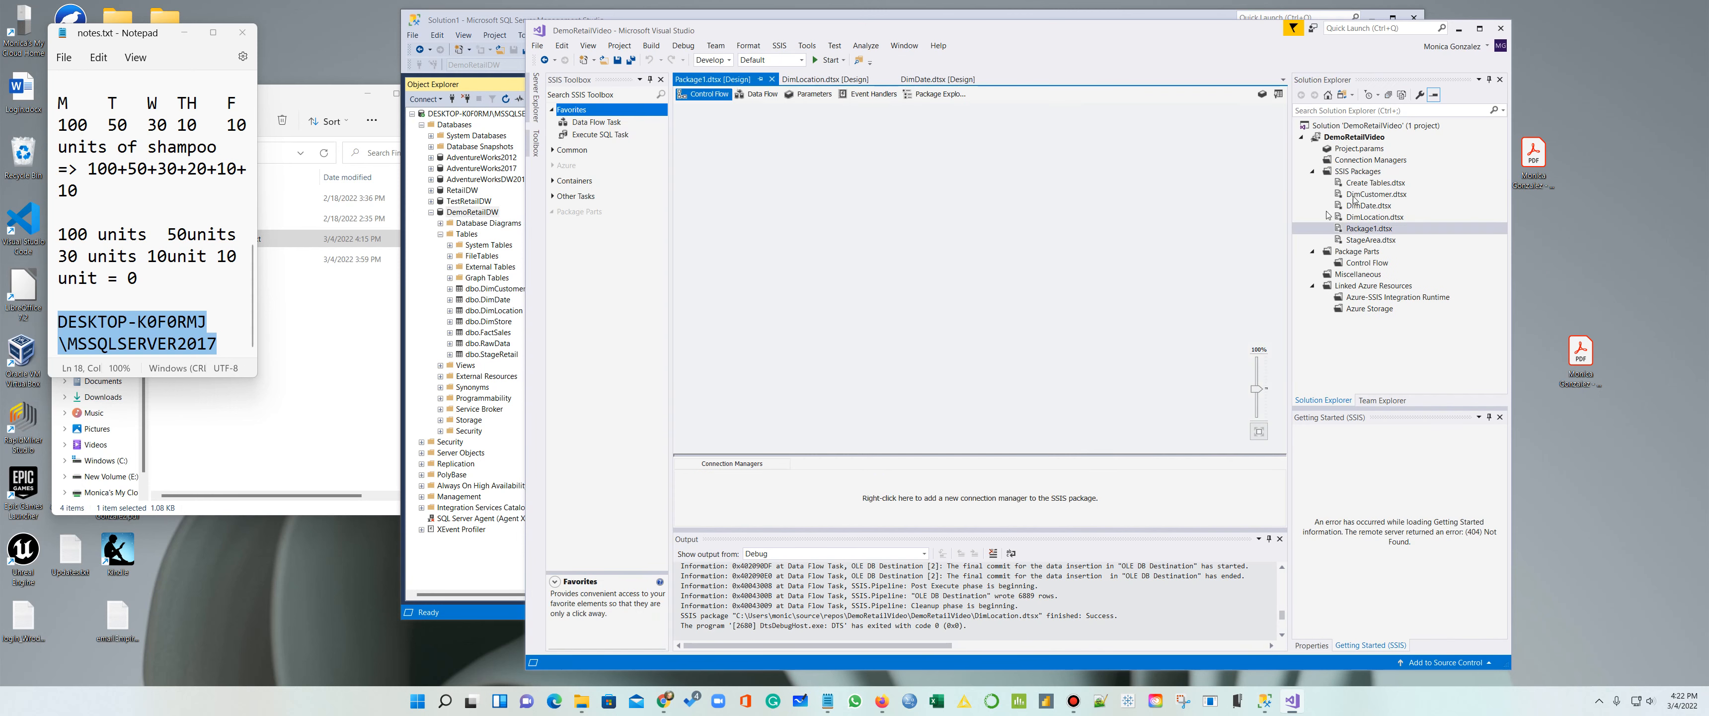
right_click(1366, 230)
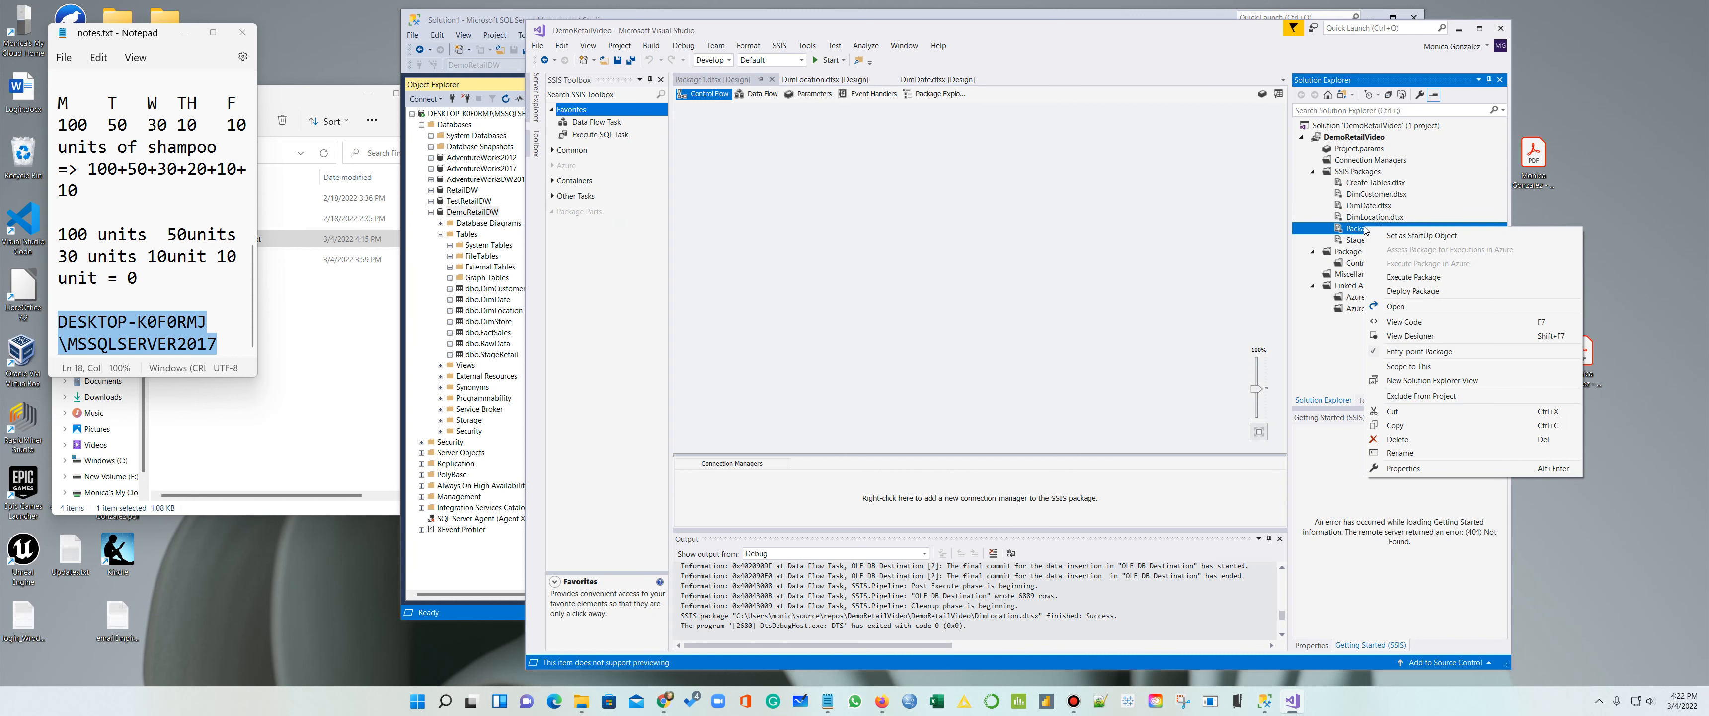
left_click(1401, 453)
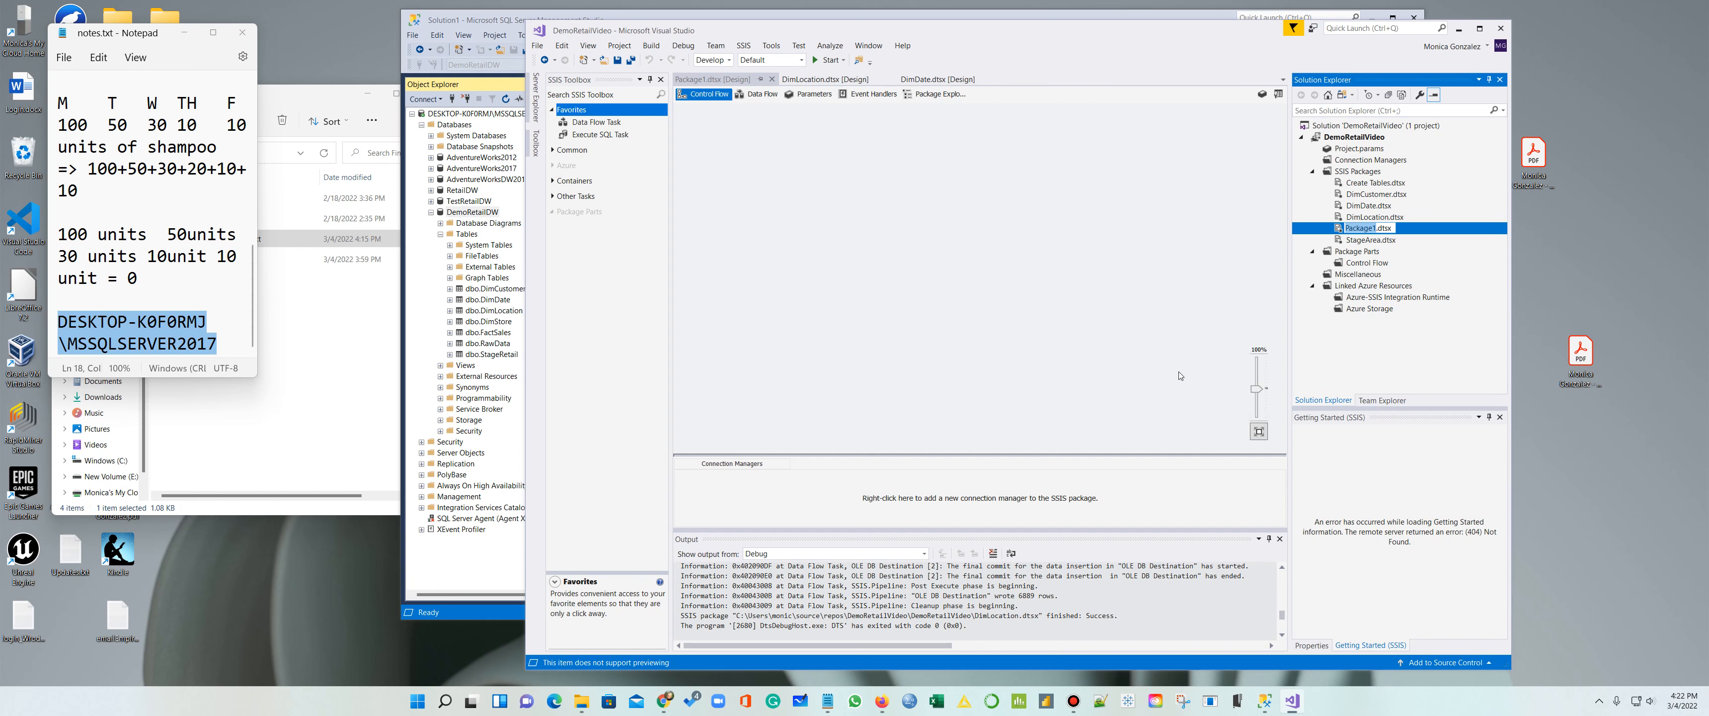
type("DimStore")
left_click(1150, 358)
left_click_drag(597, 121, 774, 155)
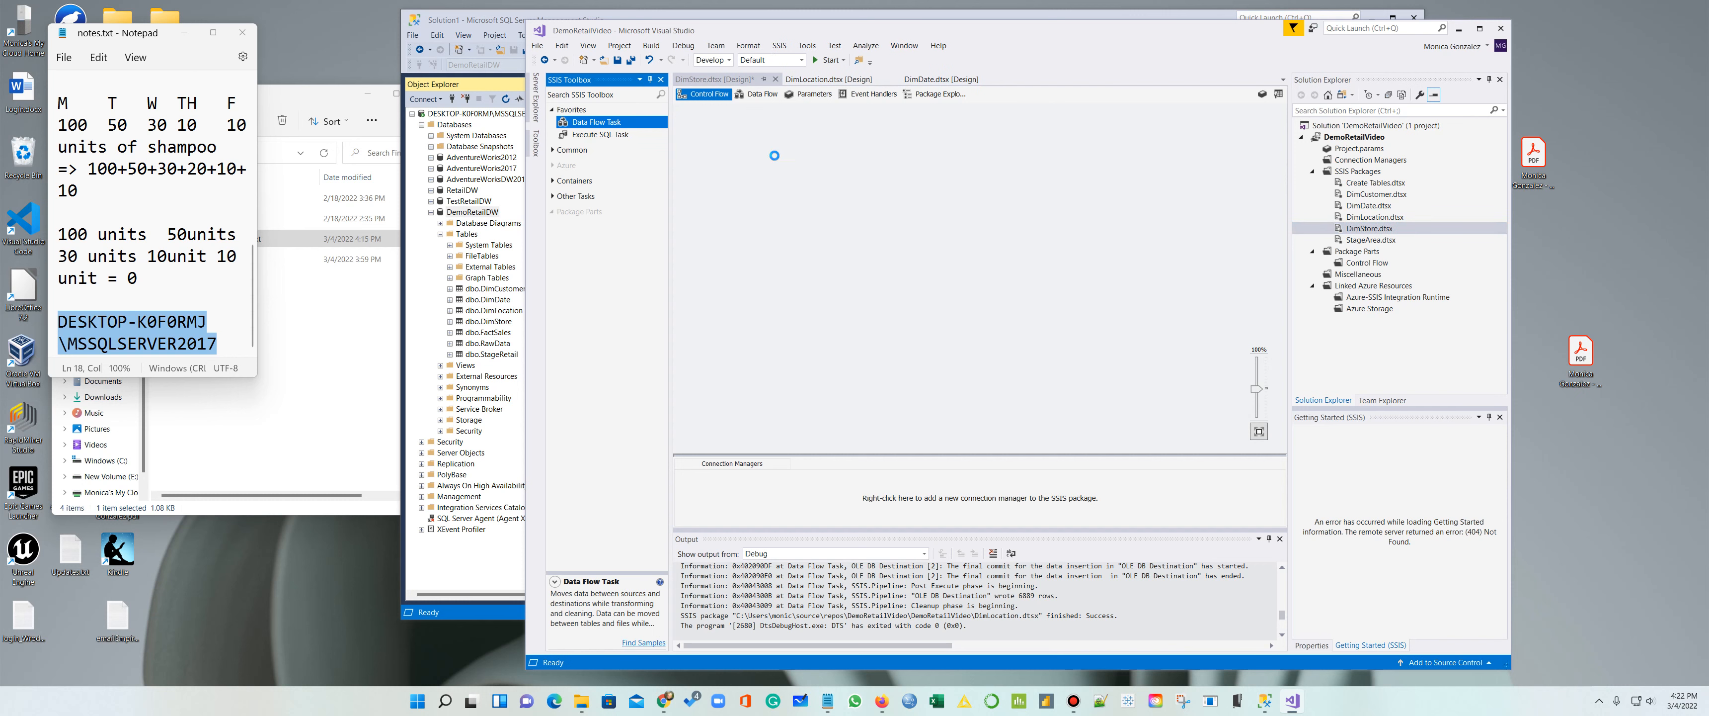
double_click(876, 164)
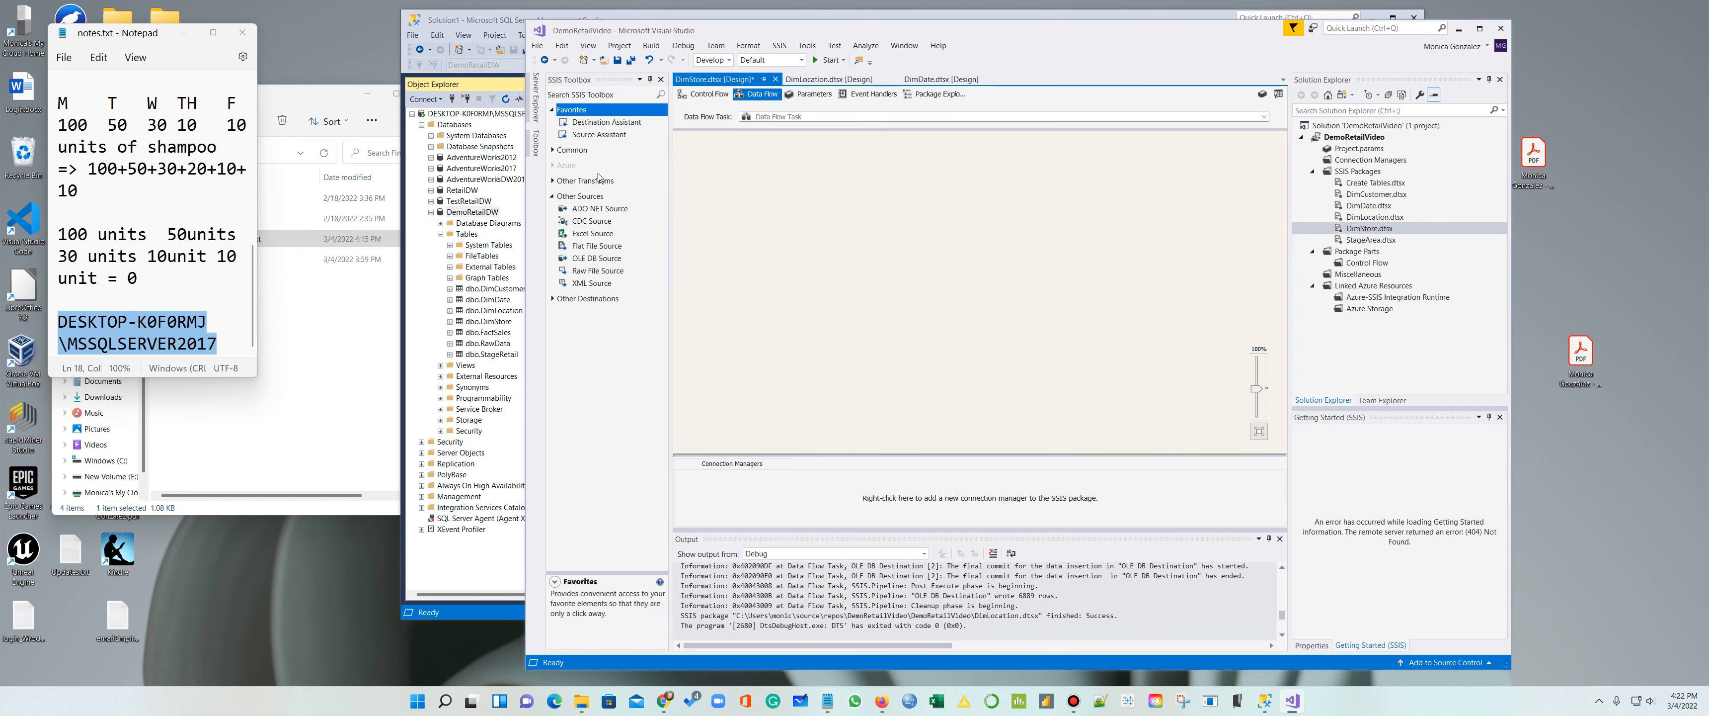
Step: Add a SQL Server source with a new SQL Server Native Client 11.0 connection to DemoRetailDW on DESKTOP-K0F0RMJ\MSSQLSERVER2017
left_click_drag(587, 134, 762, 170)
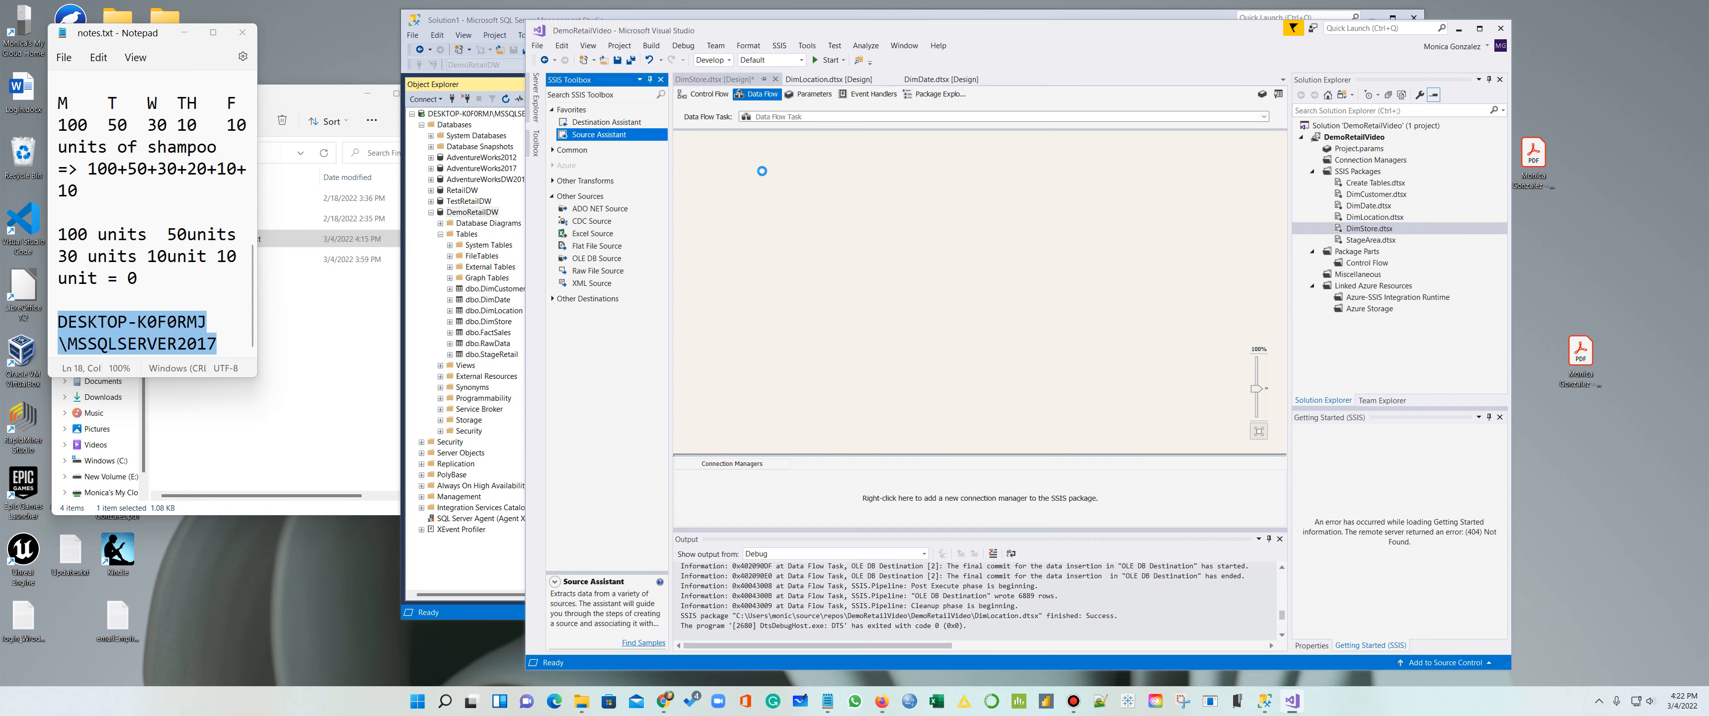
left_click(1045, 268)
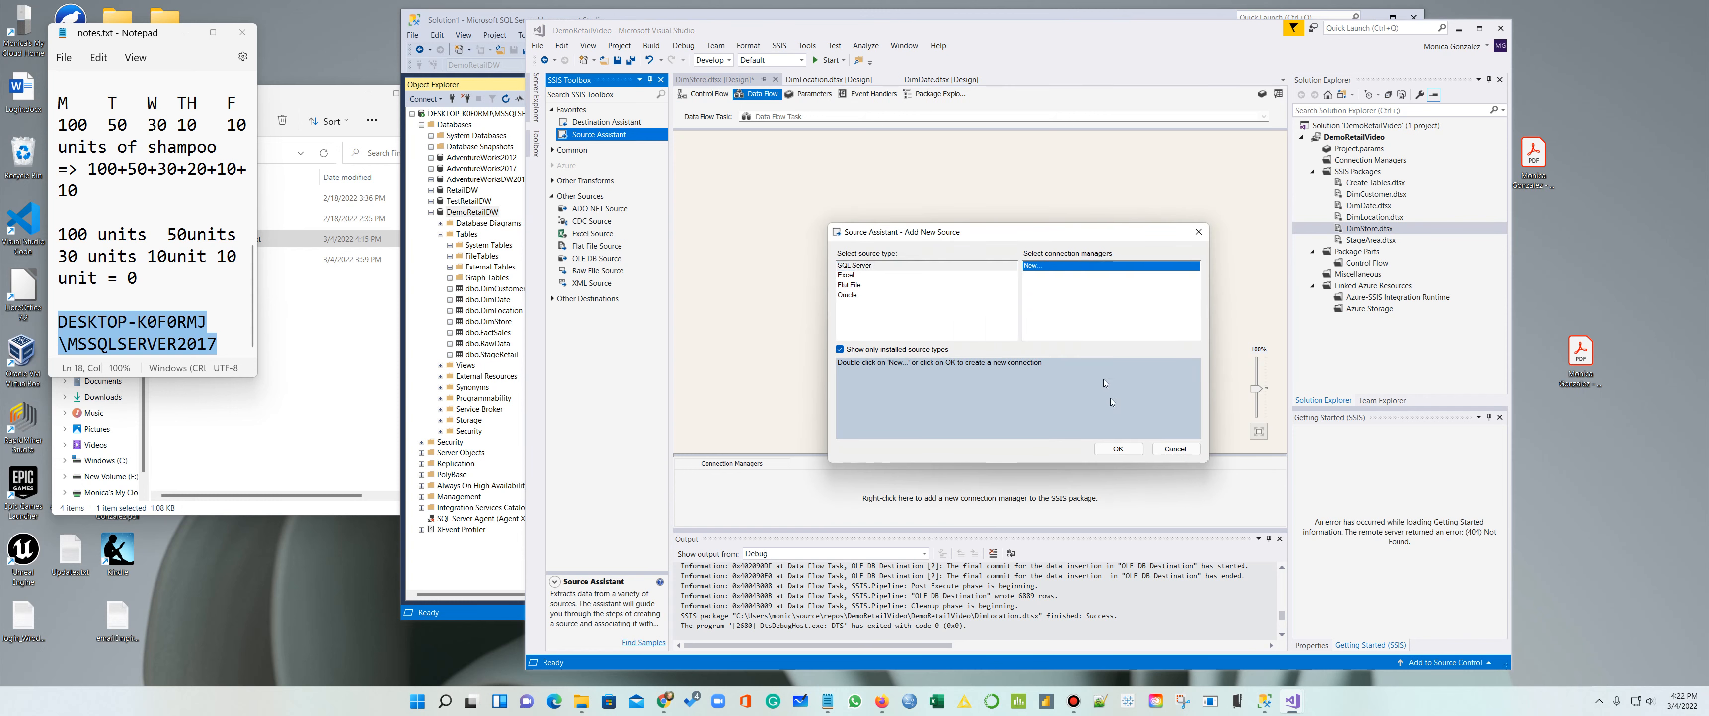
left_click(1128, 449)
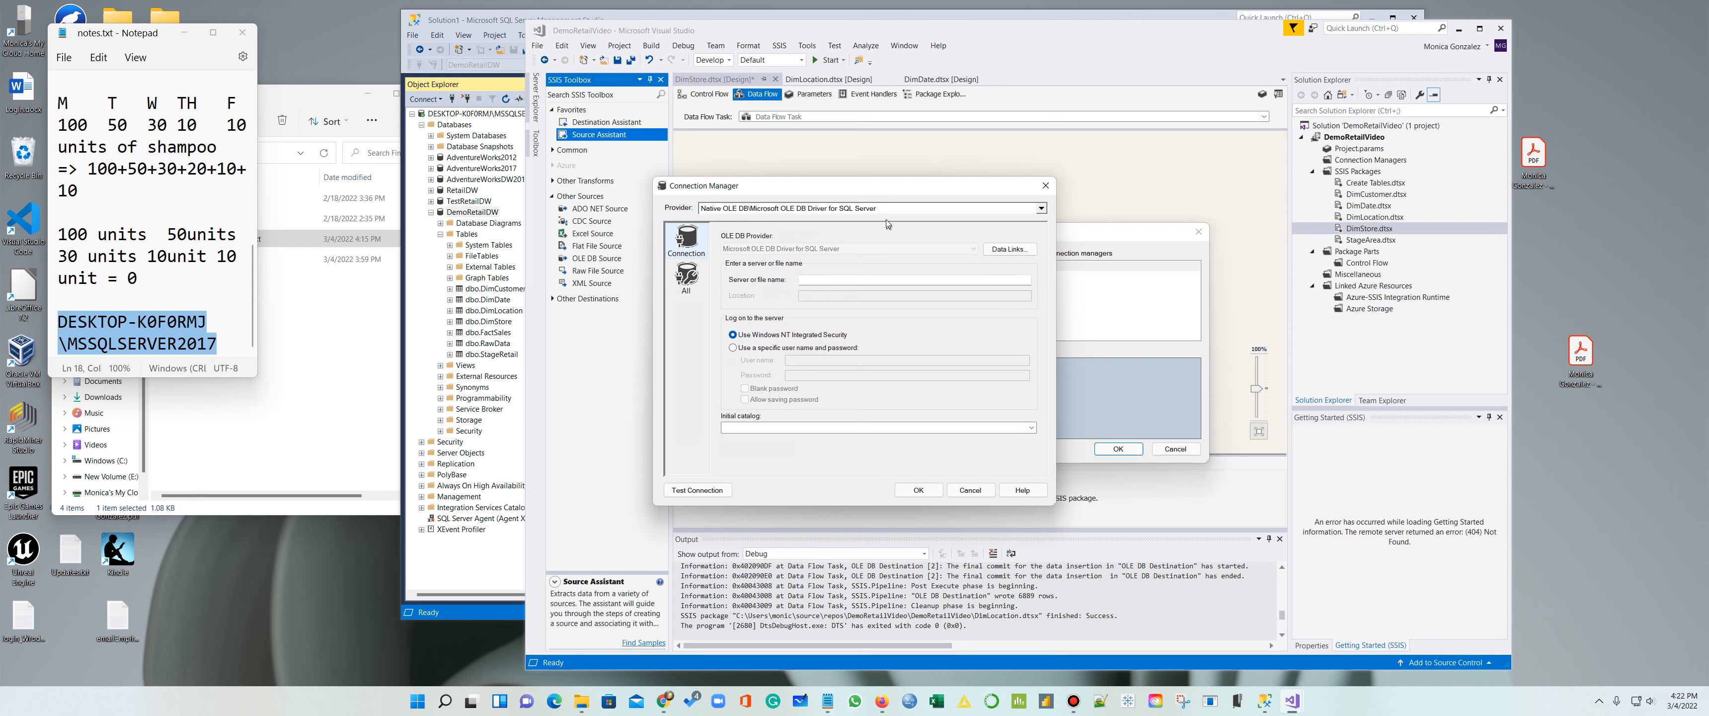
left_click(883, 208)
left_click(796, 327)
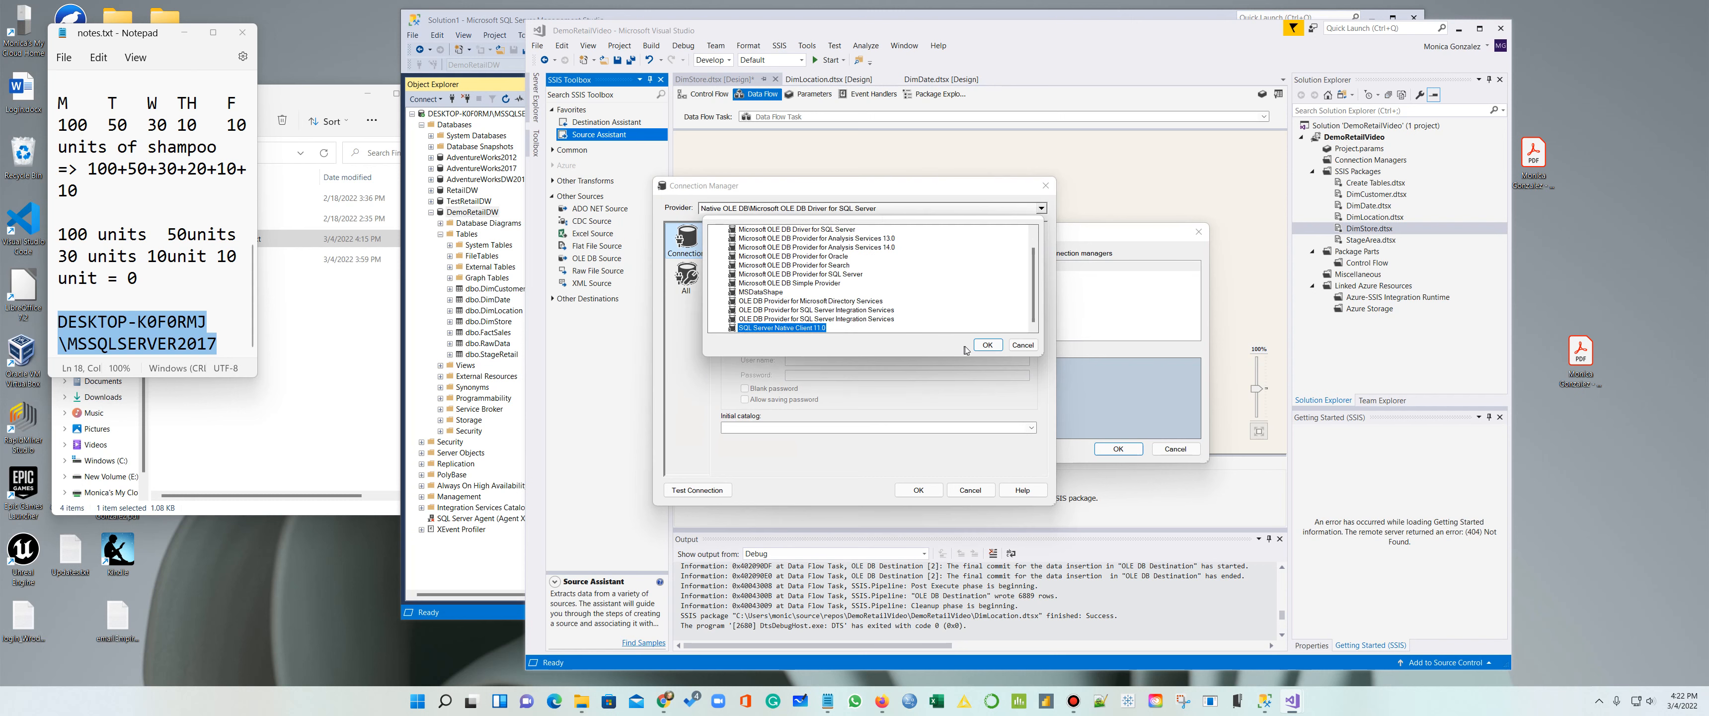
left_click(987, 344)
left_click(880, 248)
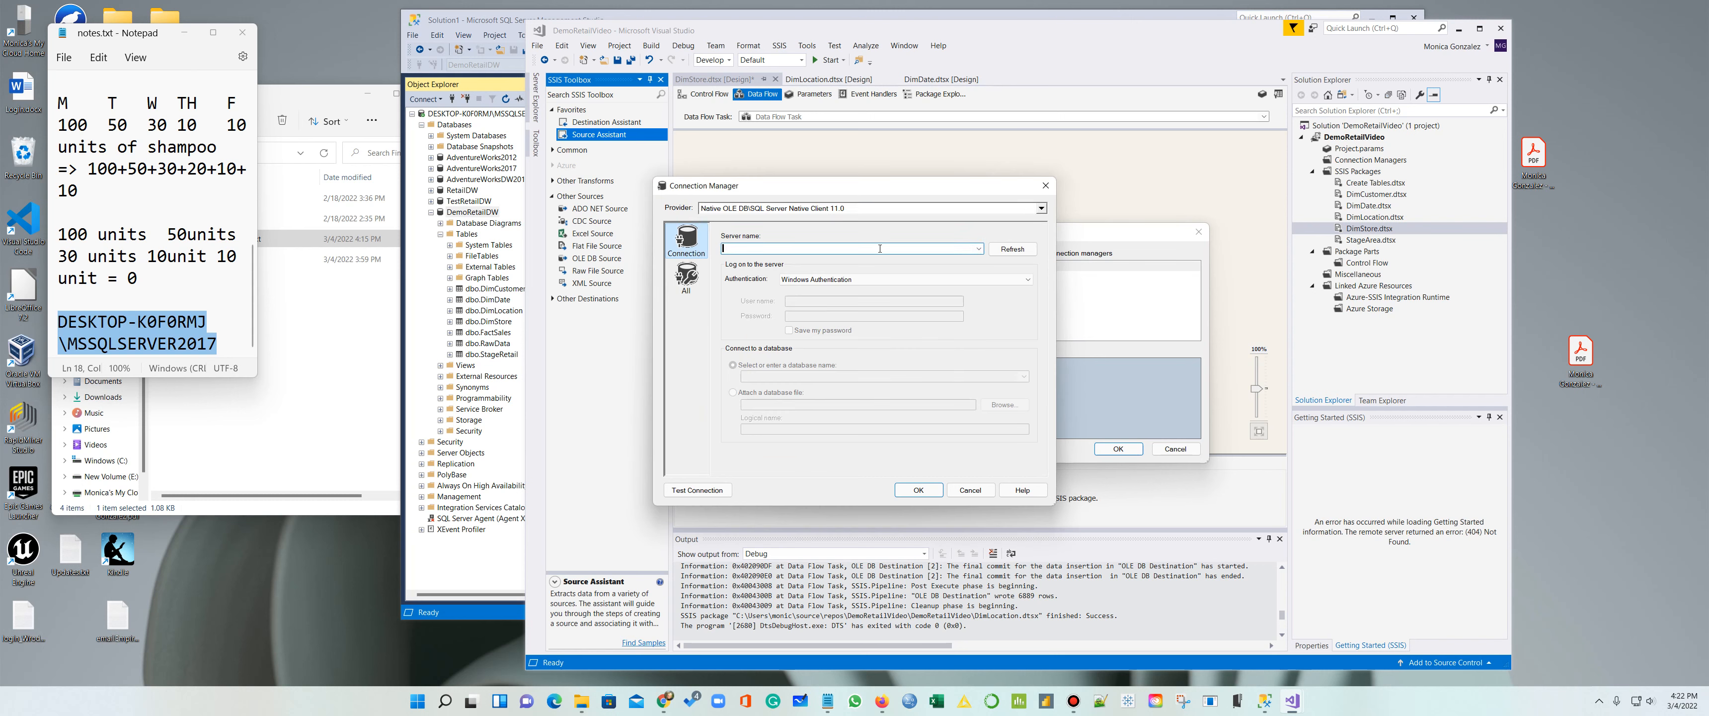
type("DESKTOP-K0F0RMJ\\MSSQLSERVER2017")
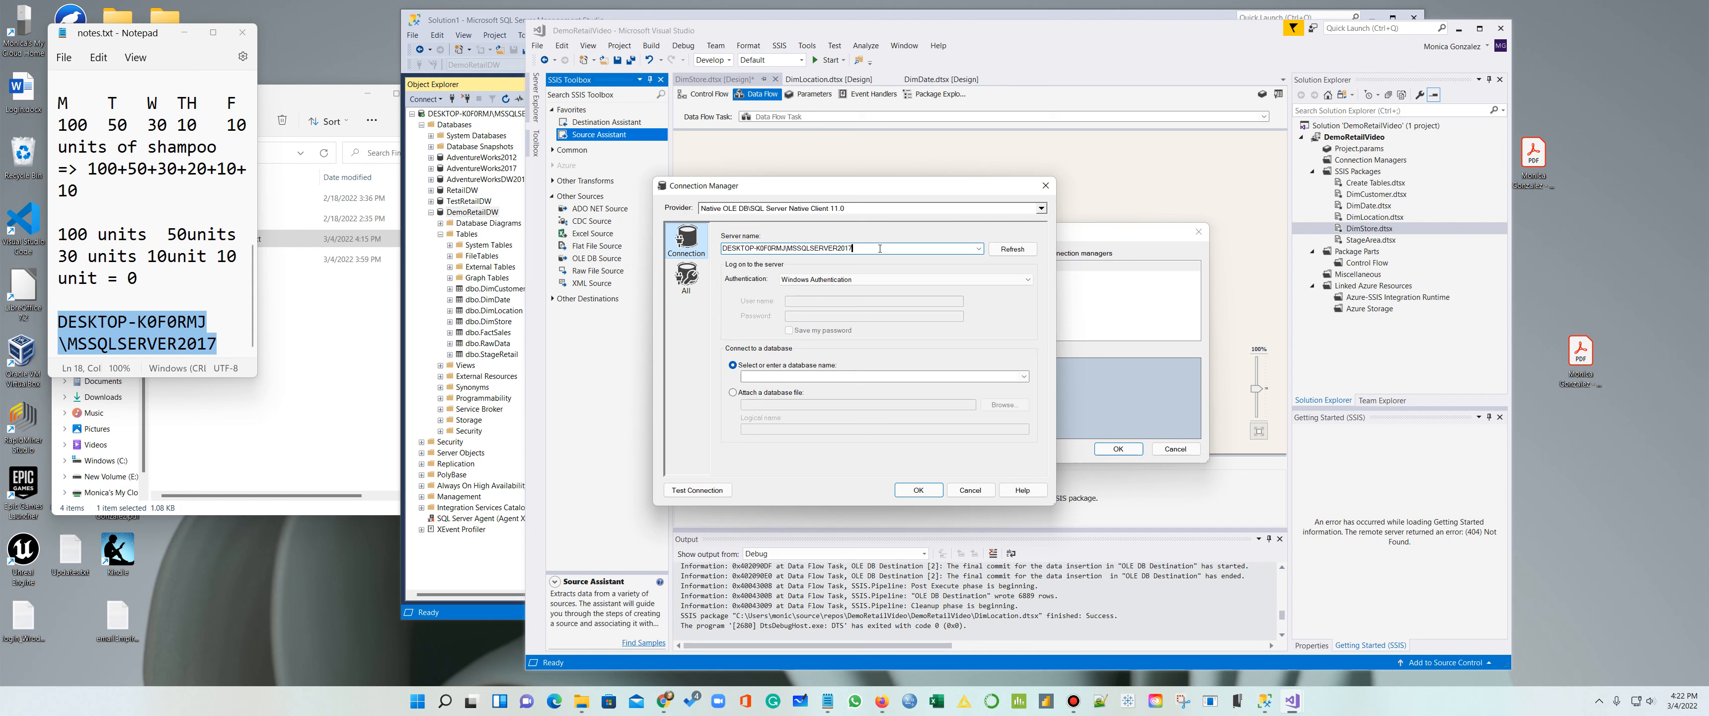
left_click(1024, 377)
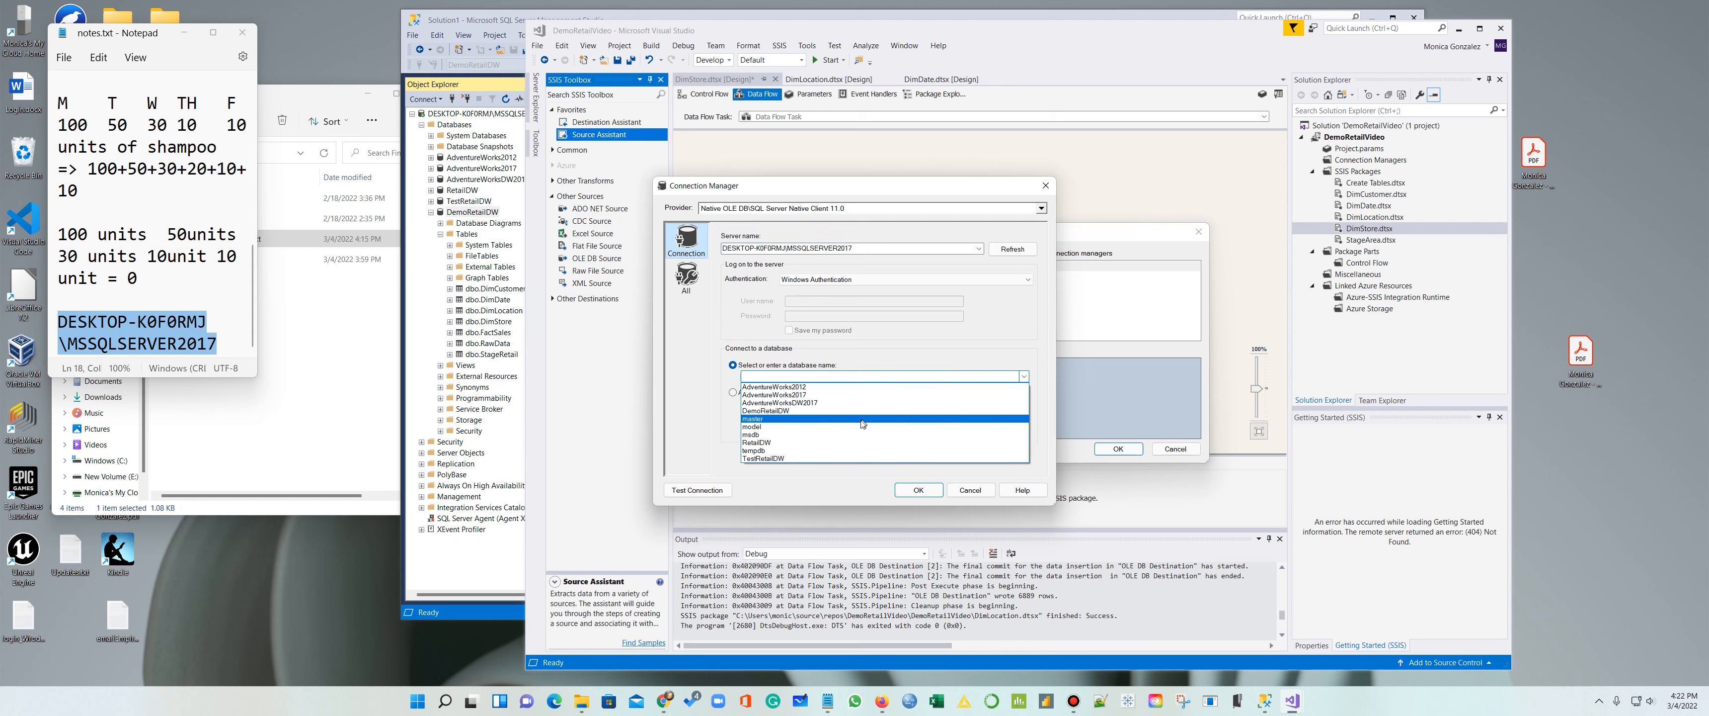
left_click(825, 411)
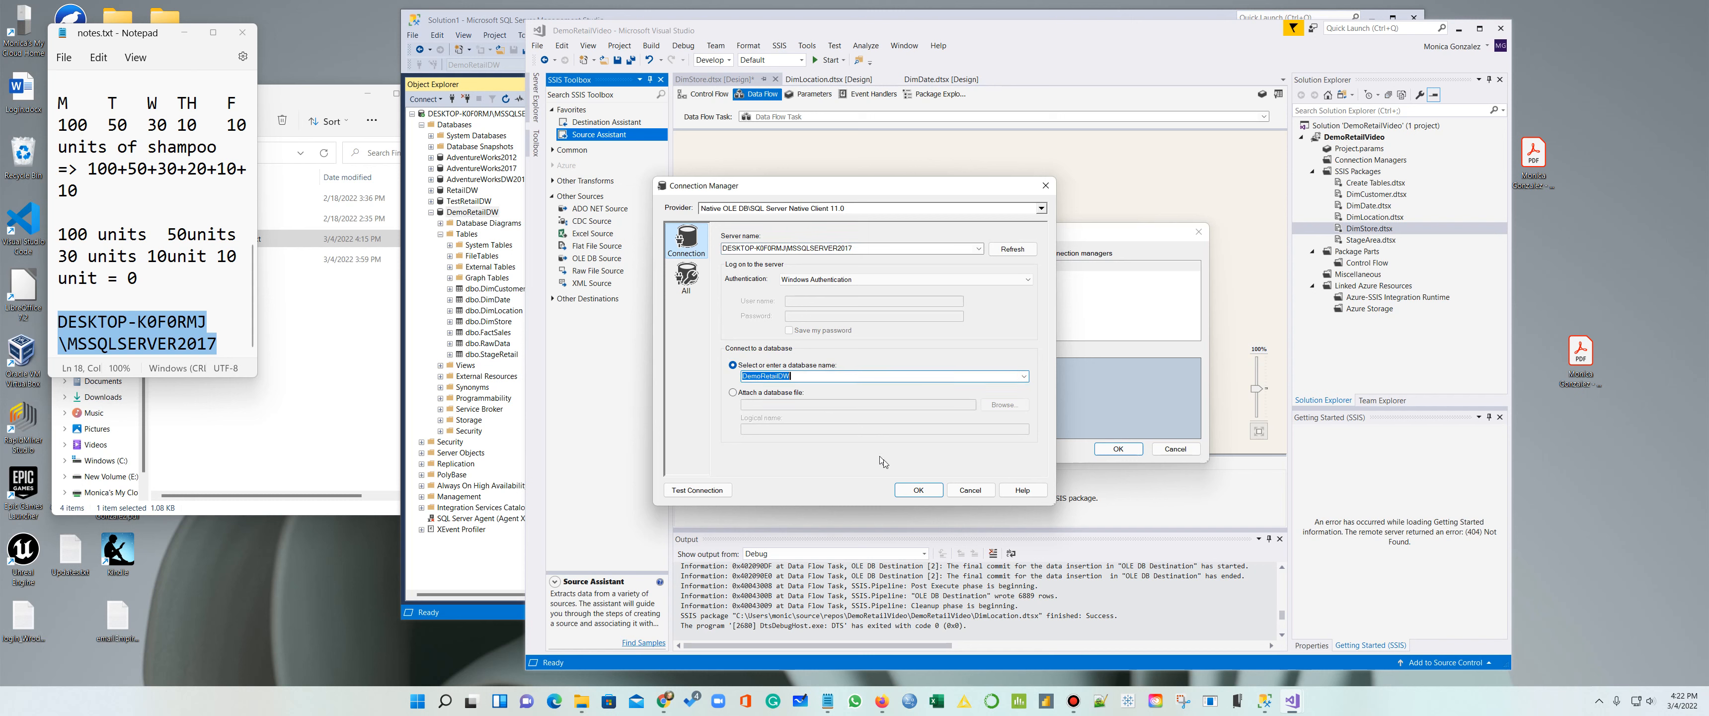
left_click(919, 489)
Step: Add a SQL Server destination with a new SQL Server Native Client 11.0 connection to DemoRetailDW on DESKTOP-K0F0RMJ\MSSQLSERVER2017
left_click_drag(583, 123, 778, 297)
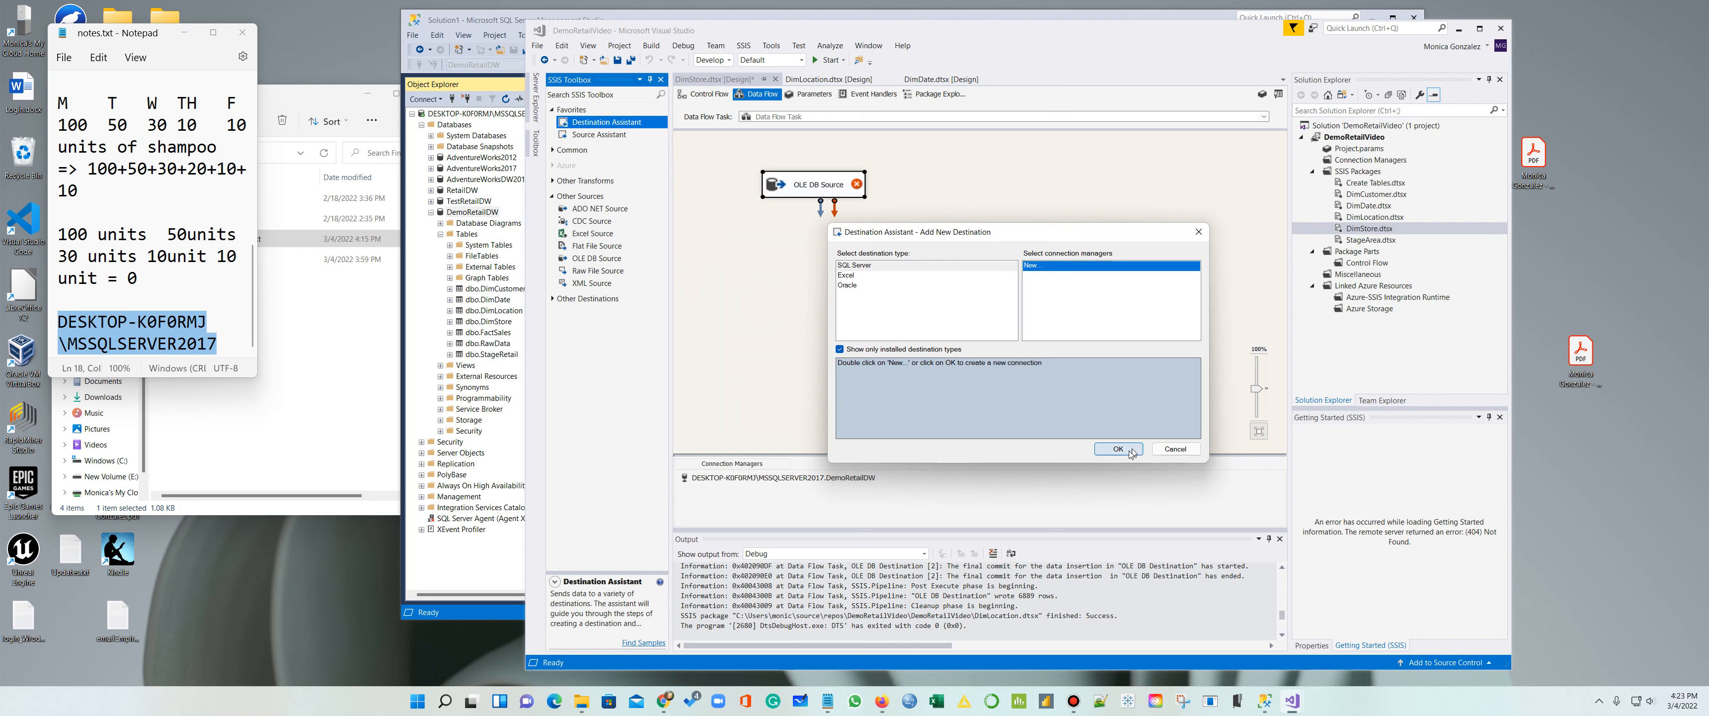
left_click(1131, 451)
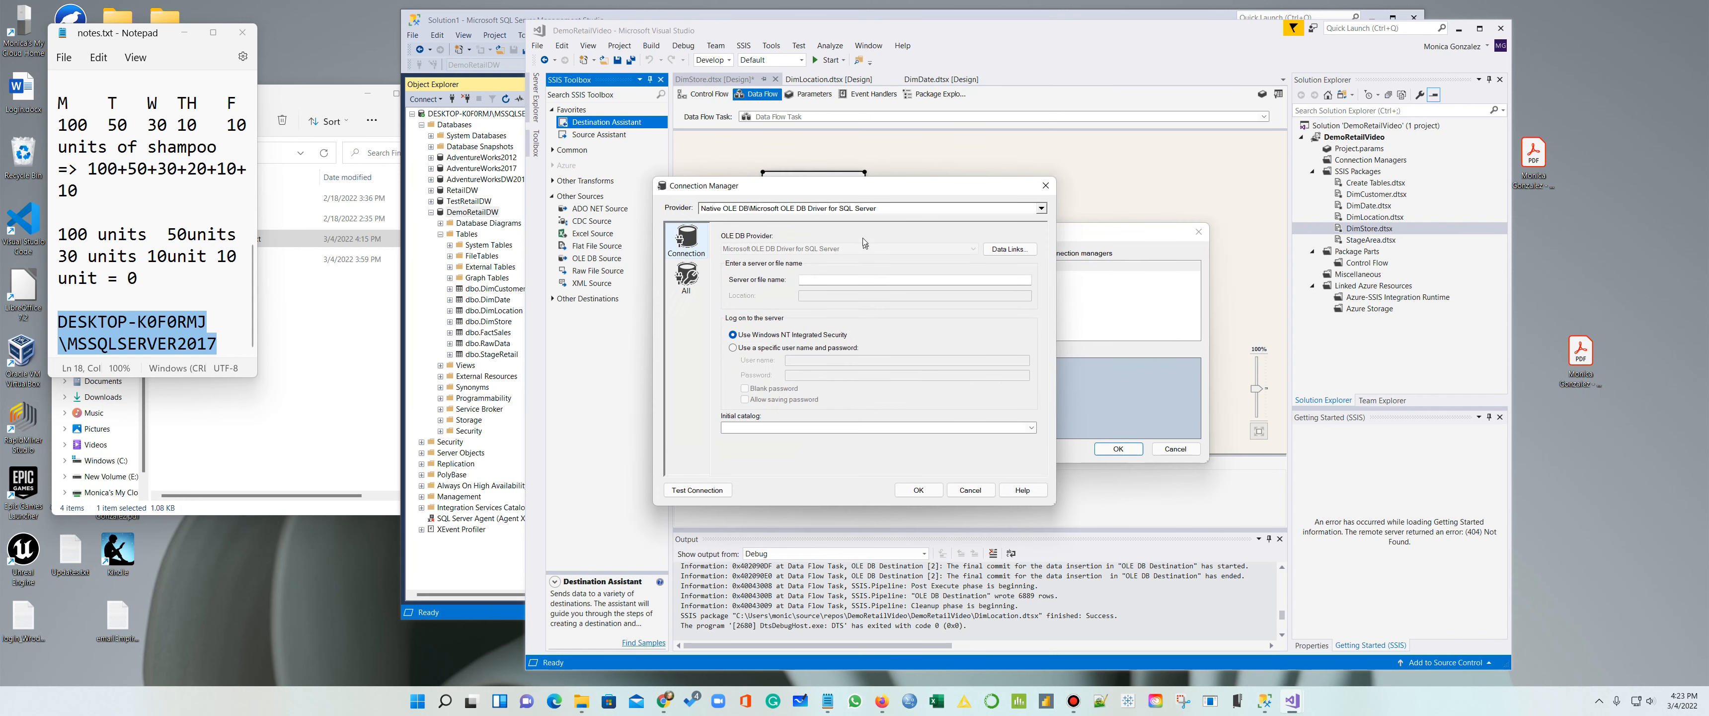
left_click(862, 209)
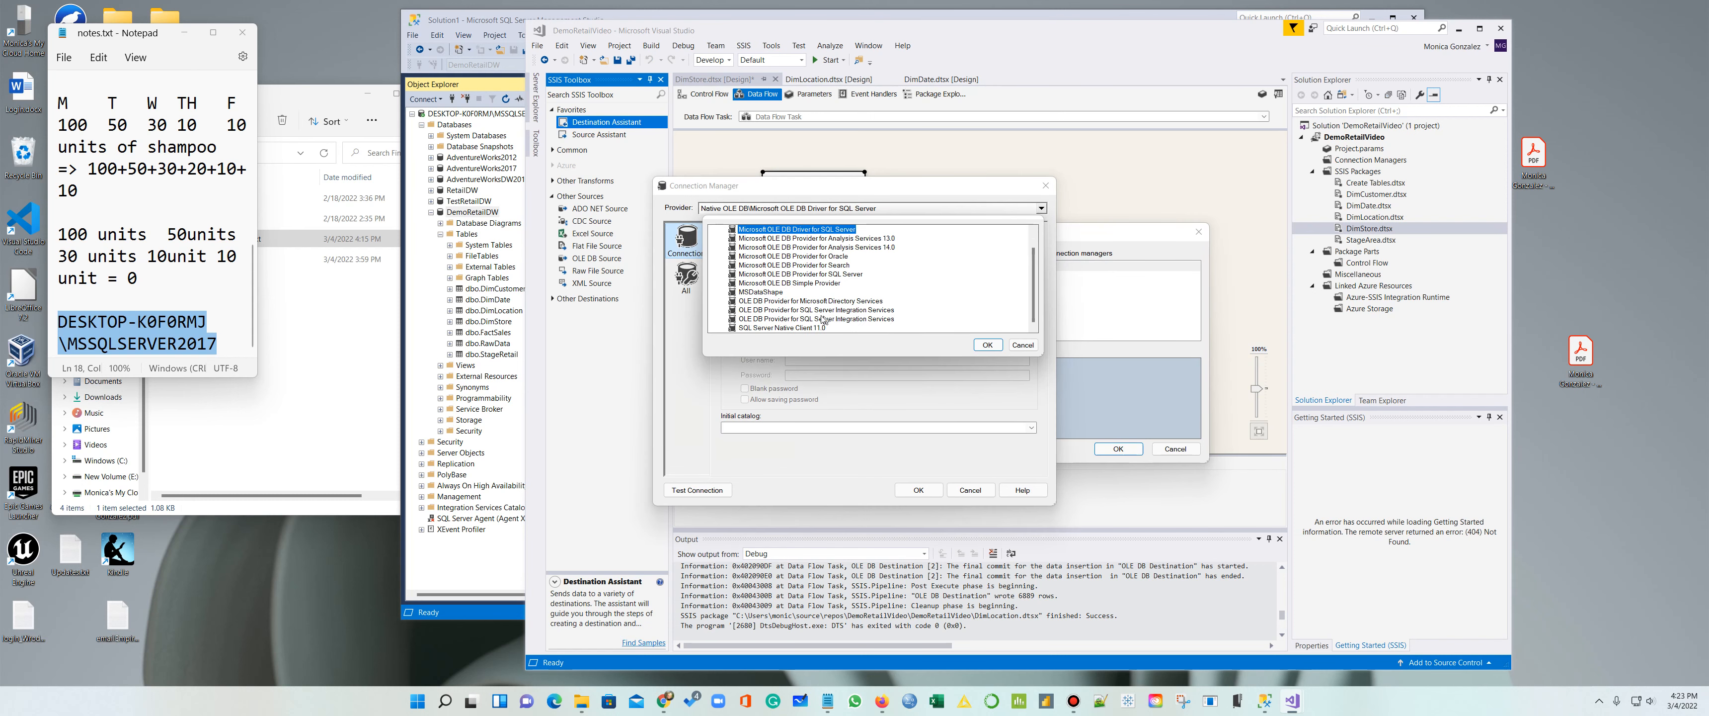
left_click(793, 328)
left_click(987, 345)
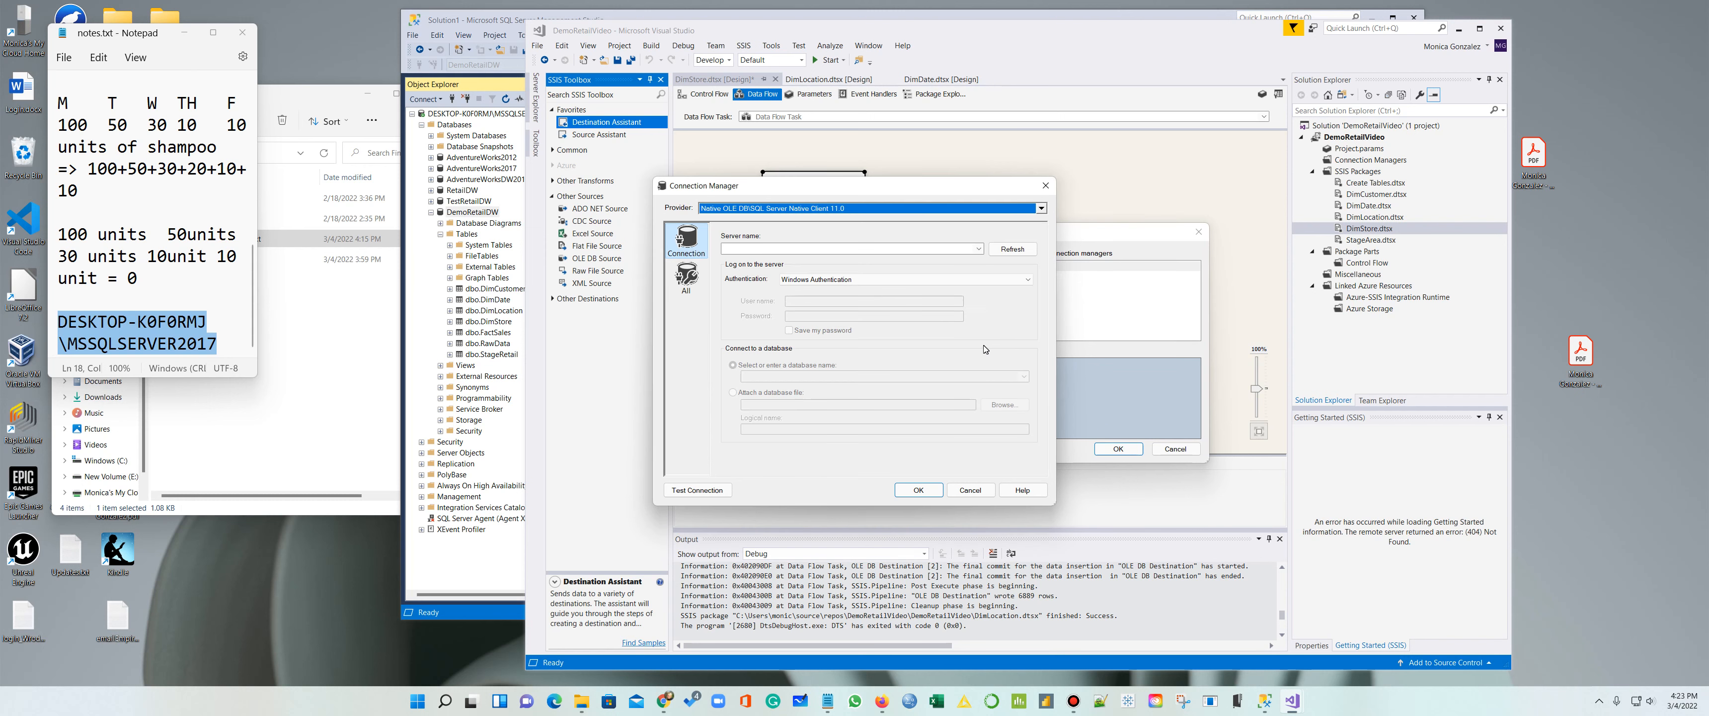
left_click(902, 249)
type("DESKTOP-K0F0RMJ\\MSSQLSERVER2017")
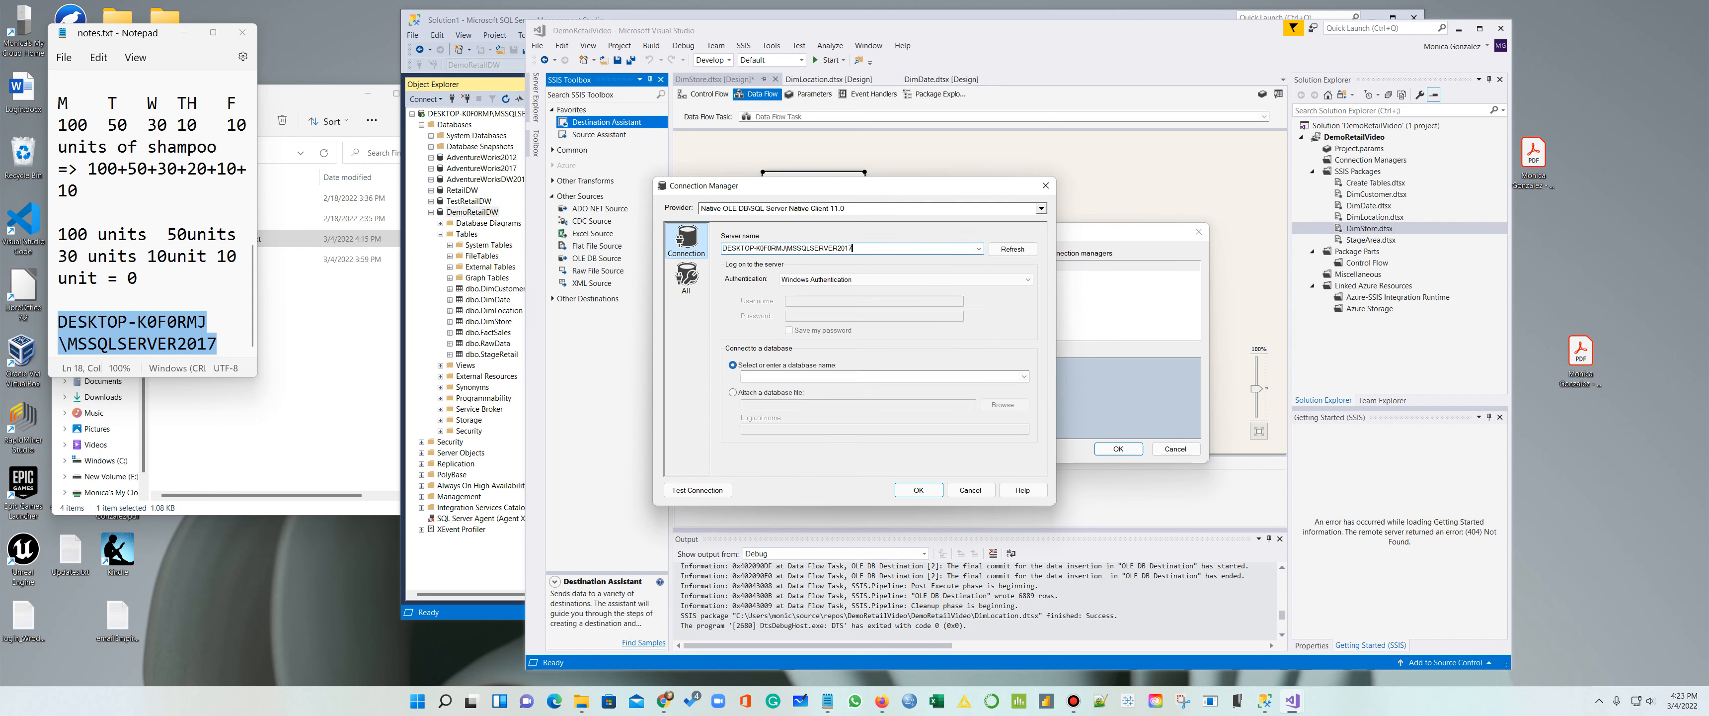
left_click(1024, 376)
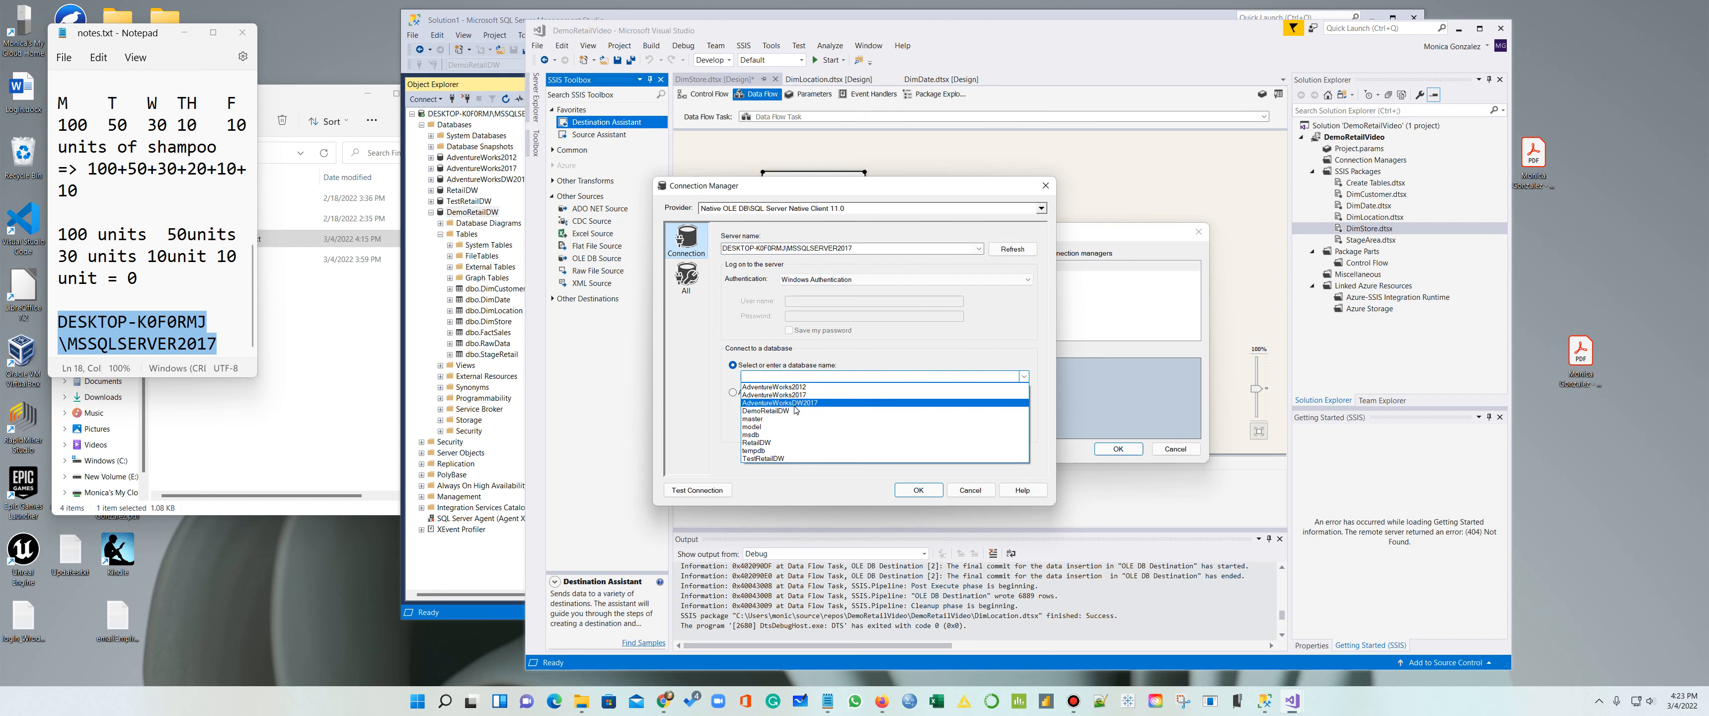
left_click(790, 410)
left_click(932, 492)
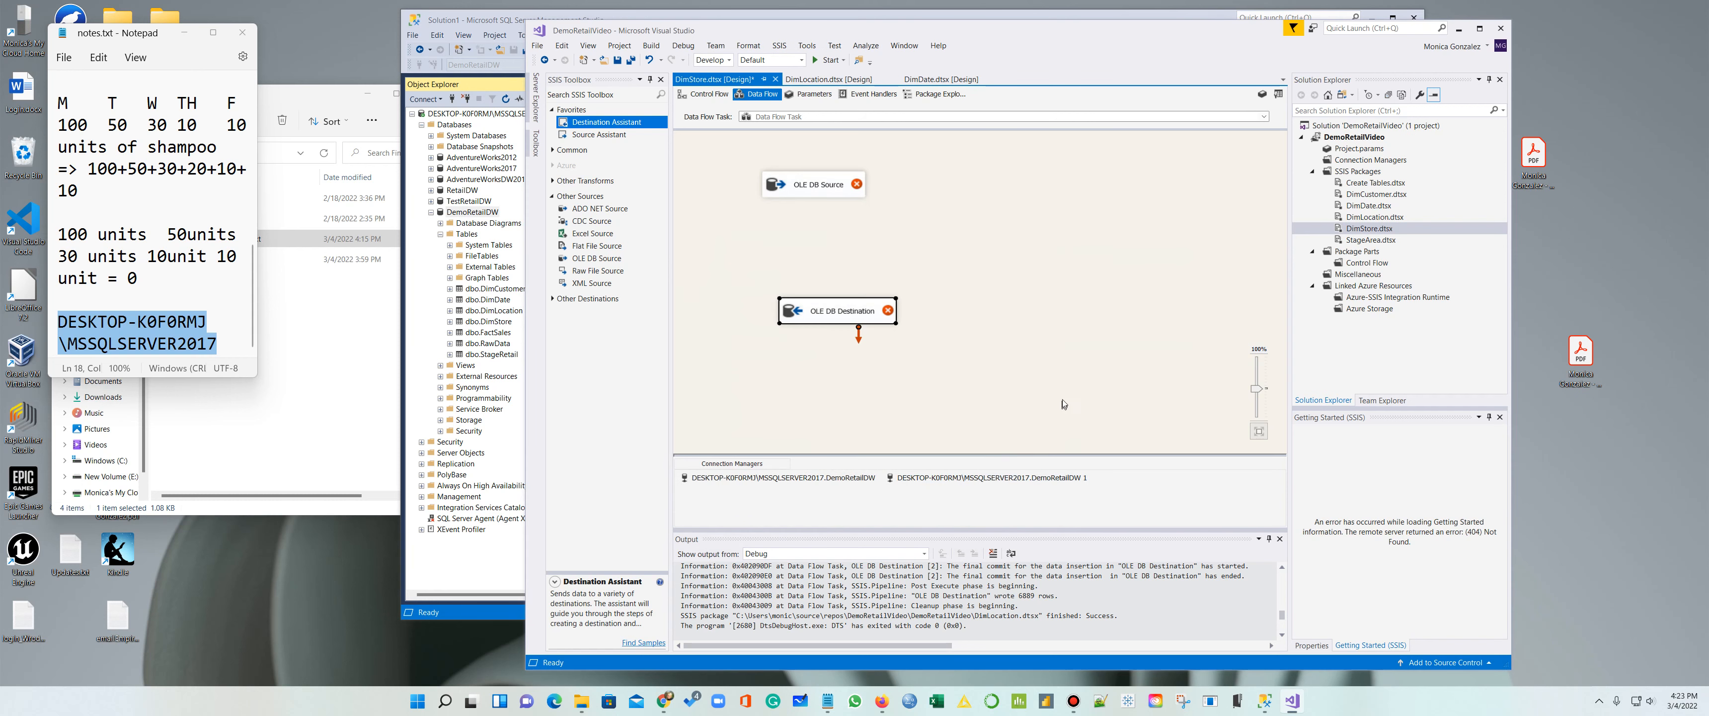
Step: Connect the OLE DB source to the OLE DB destination and set the source's table to [dbo].[StageRetail]
left_click(833, 197)
left_click_drag(813, 201, 837, 304)
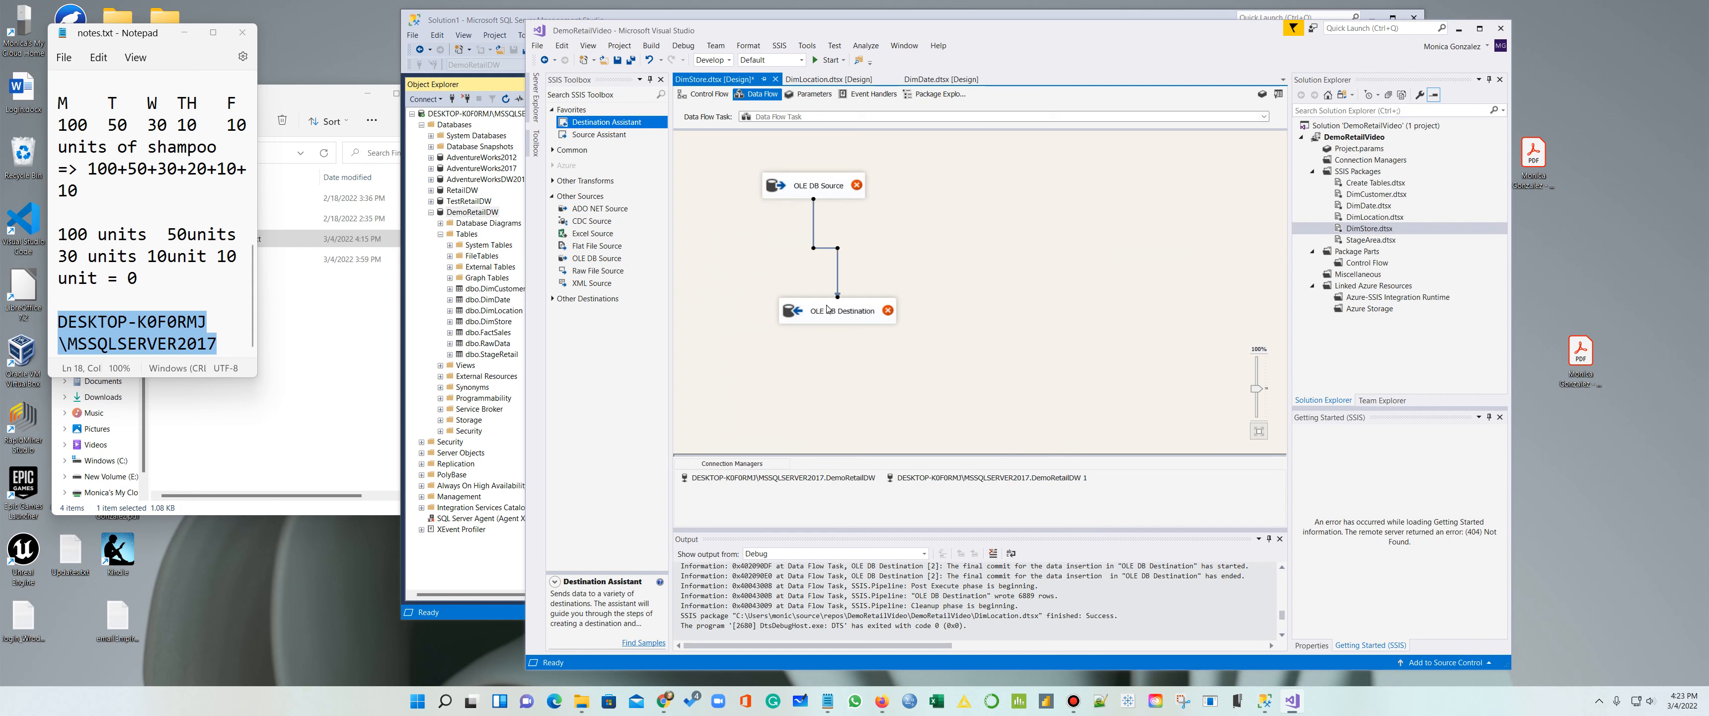
right_click(830, 192)
left_click(859, 198)
left_click(1003, 344)
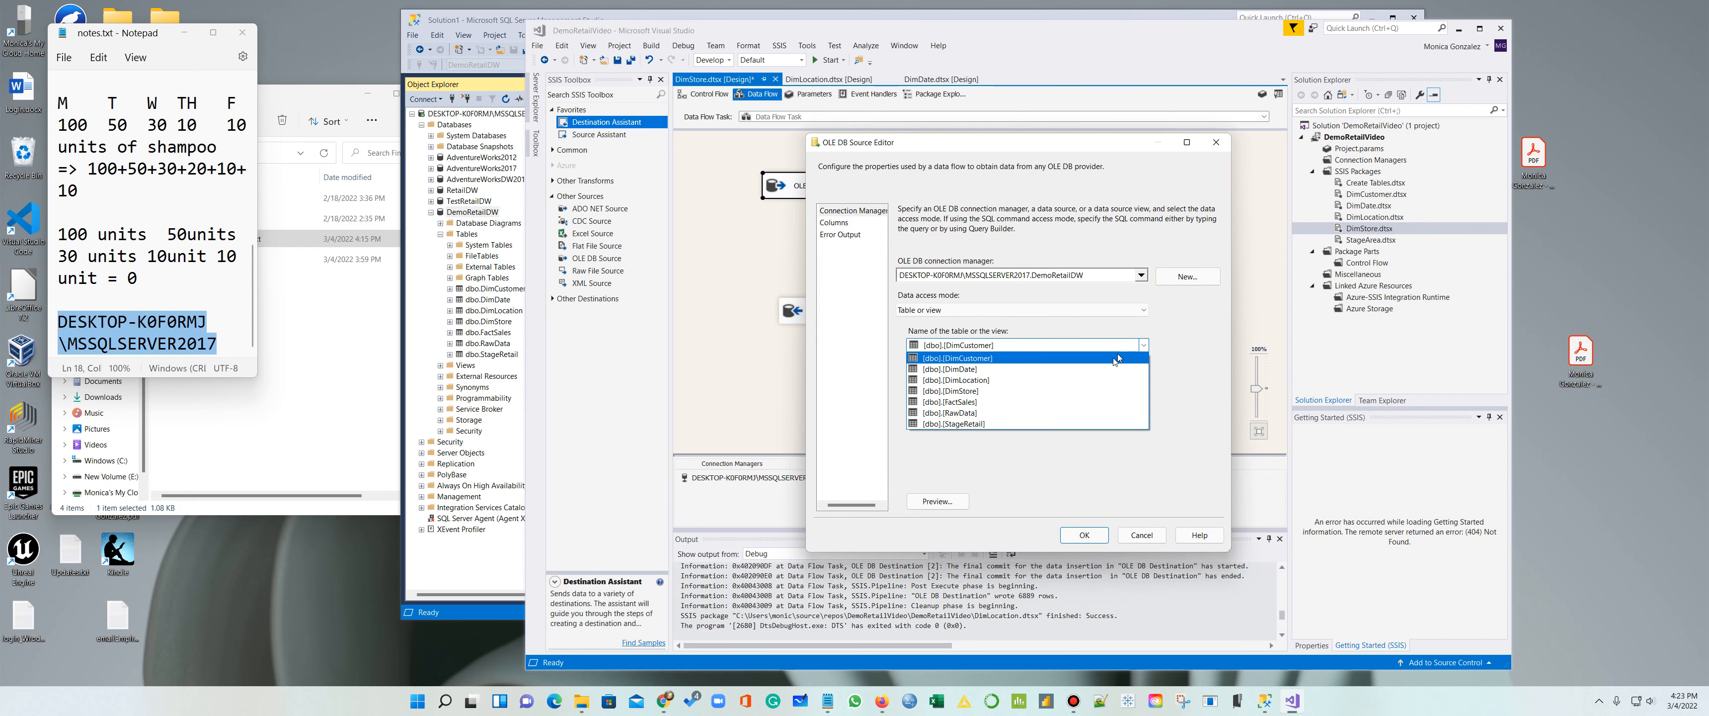
left_click(1009, 424)
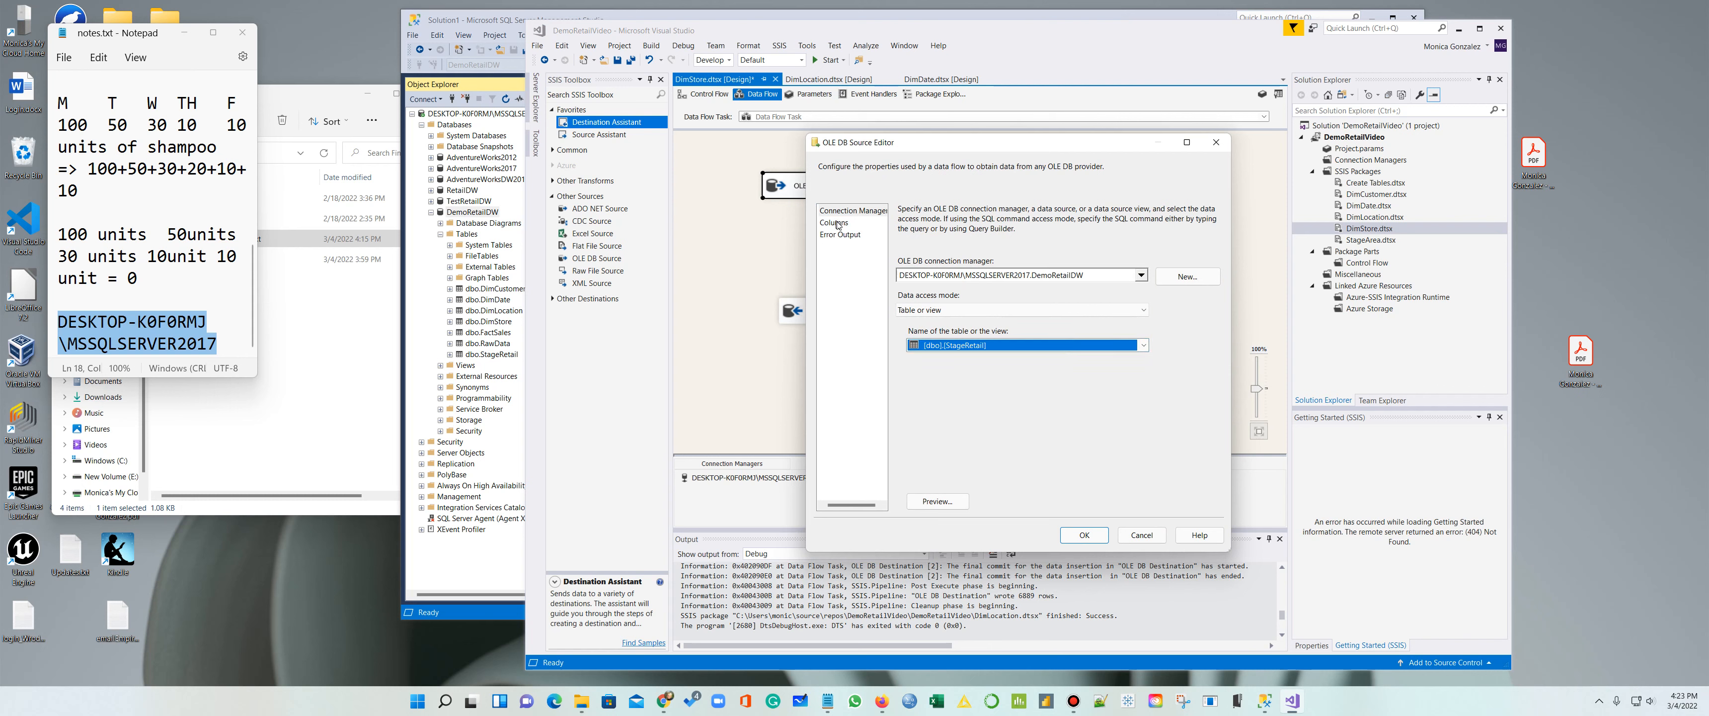
left_click(1106, 537)
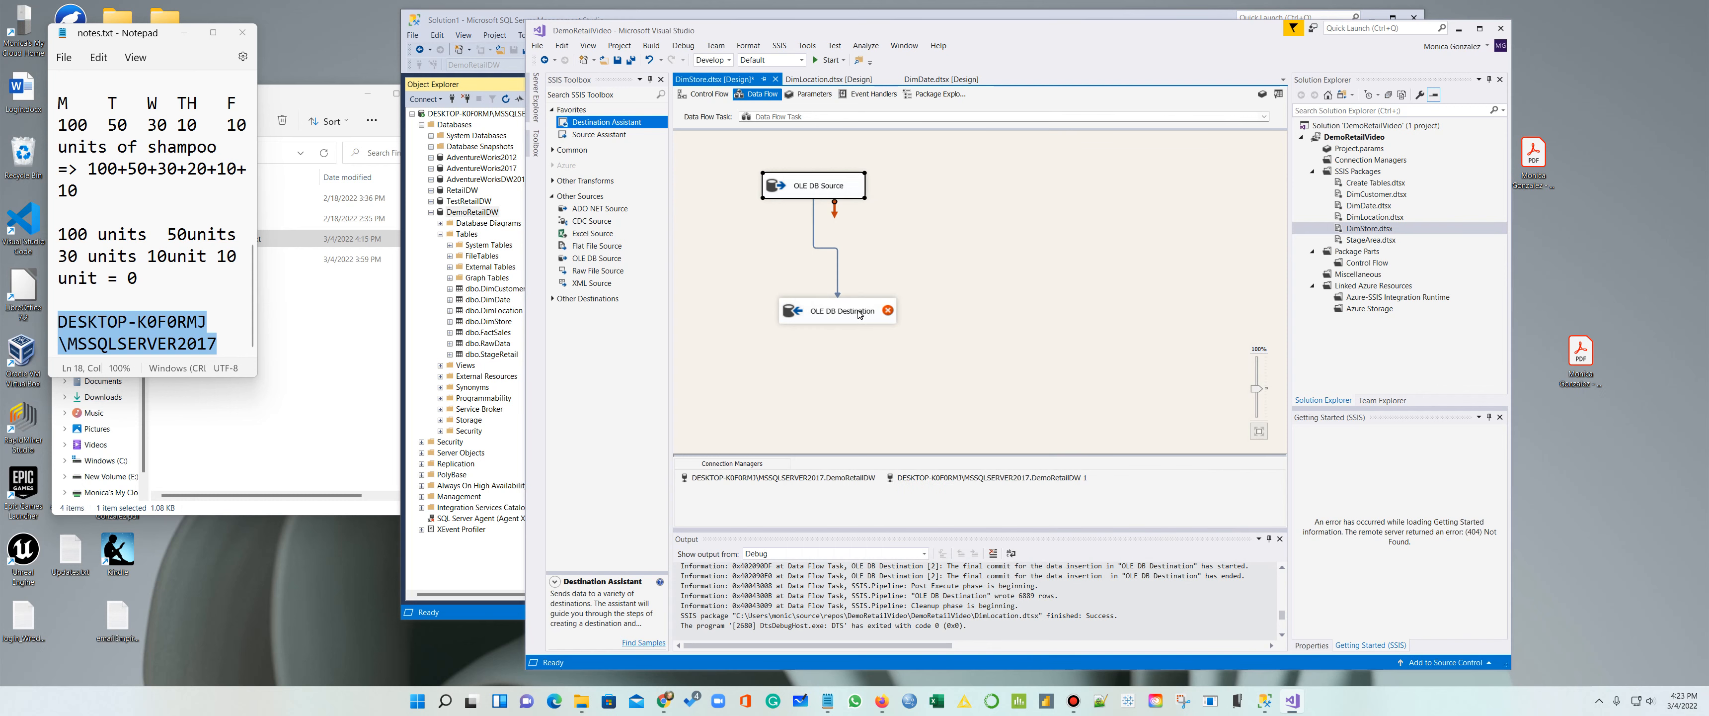
Step: Set the OLE DB destination's table to [dbo].[DimStore]
right_click(859, 314)
left_click(886, 322)
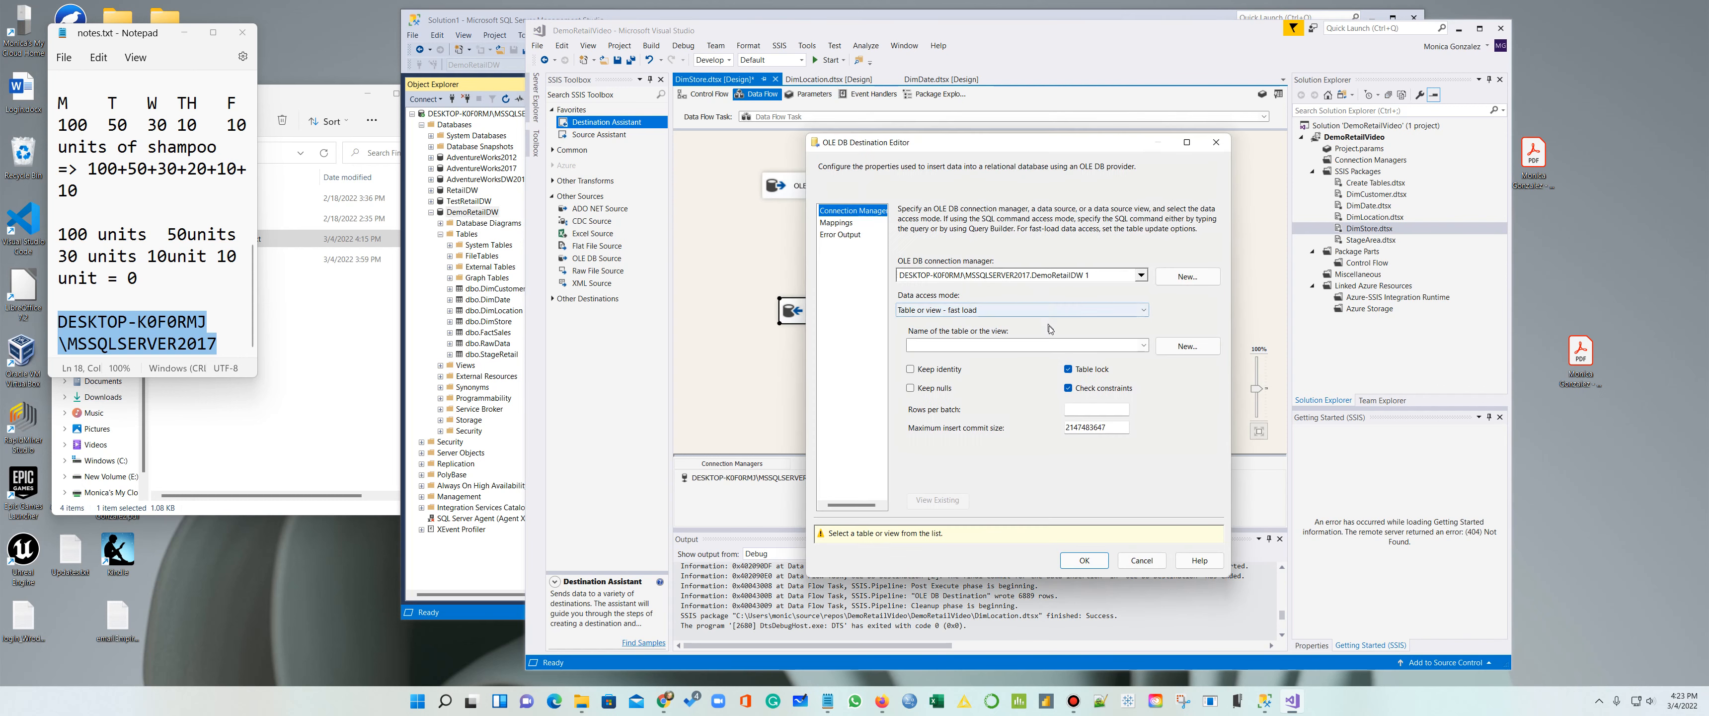
left_click(1144, 345)
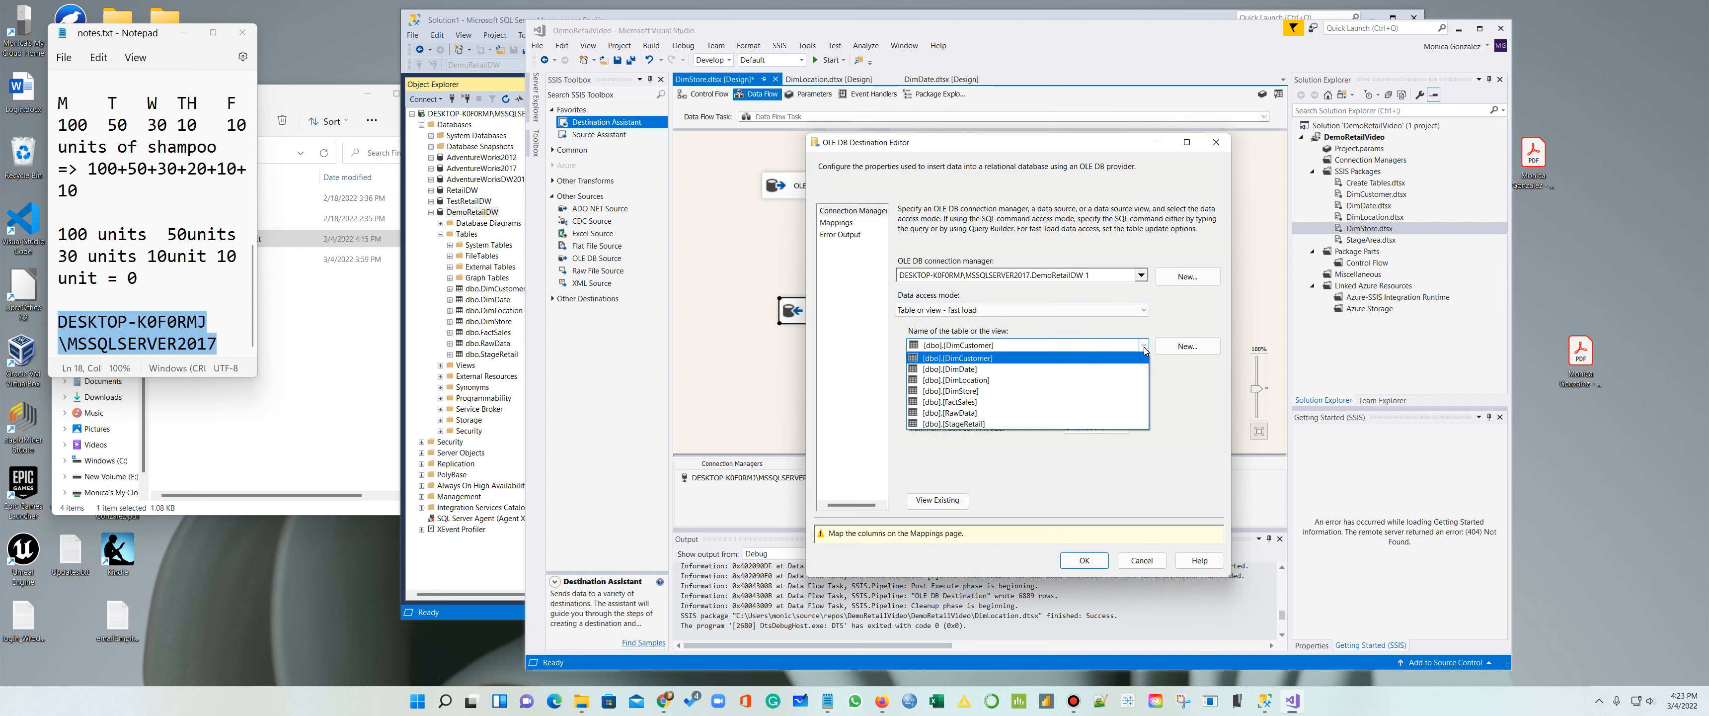
left_click(1035, 391)
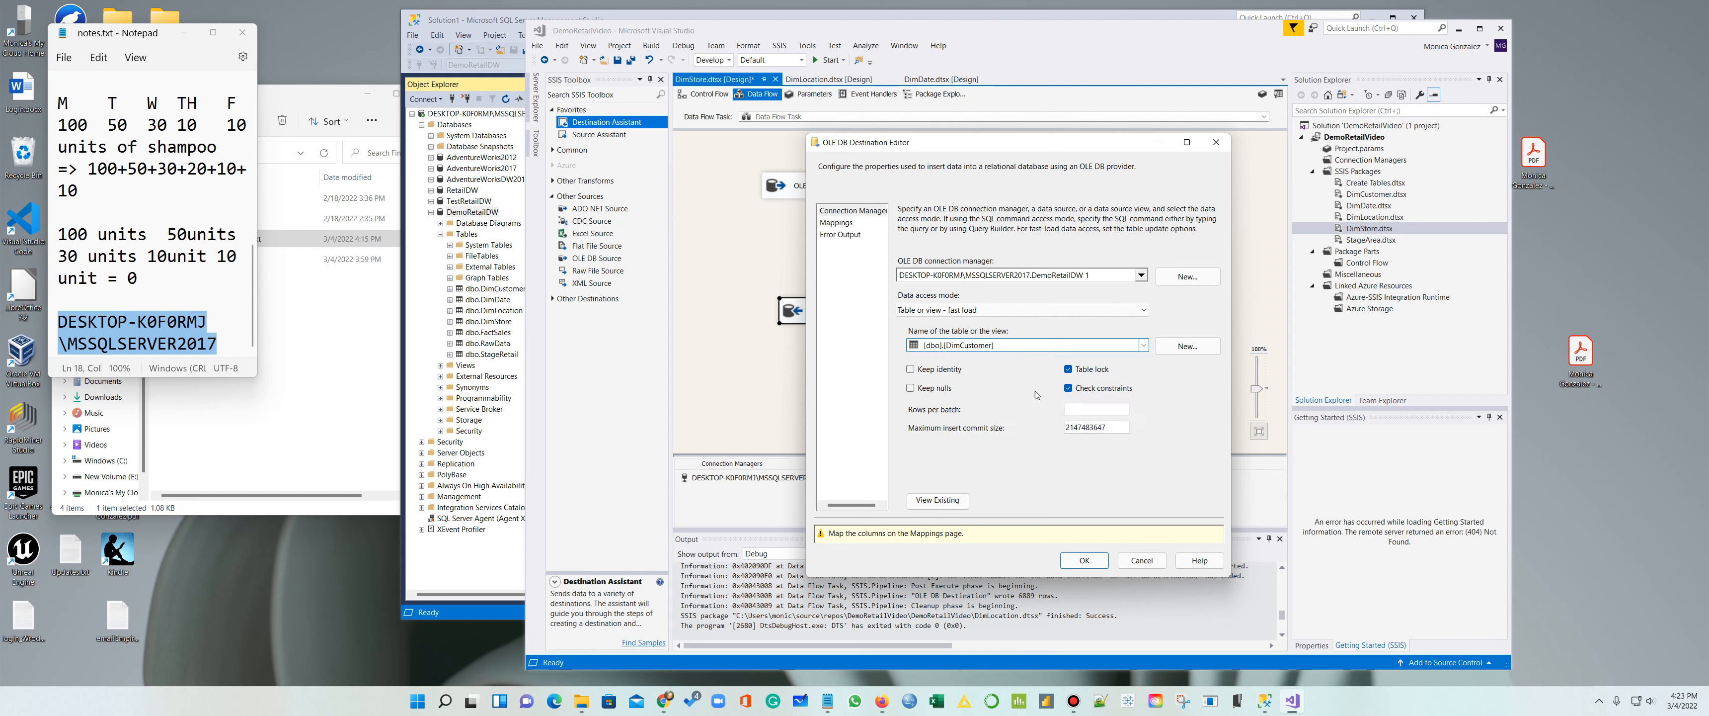
left_click(1084, 559)
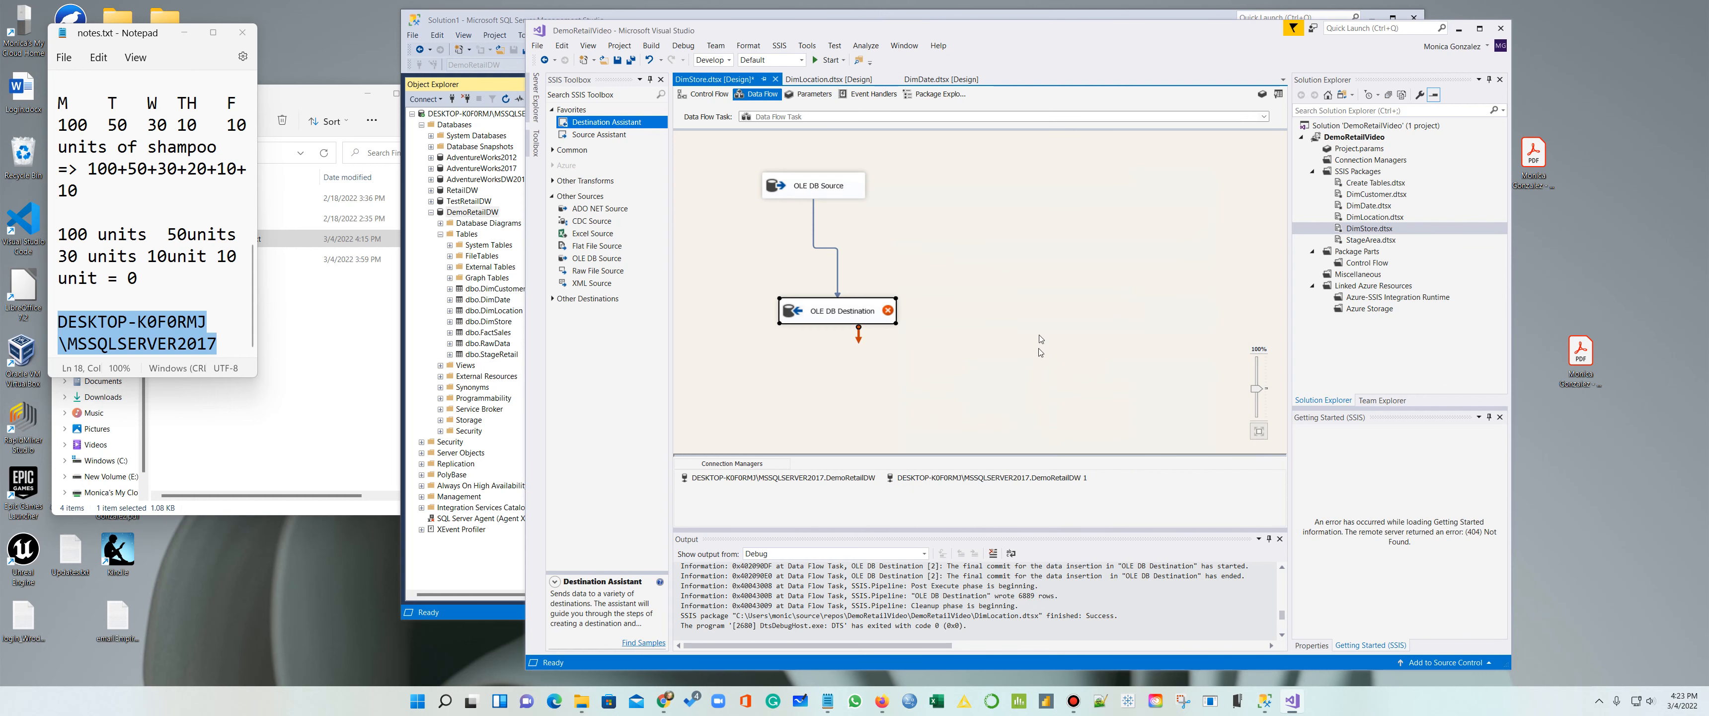
Step: Try to execute the DimStore data flow task
right_click(914, 214)
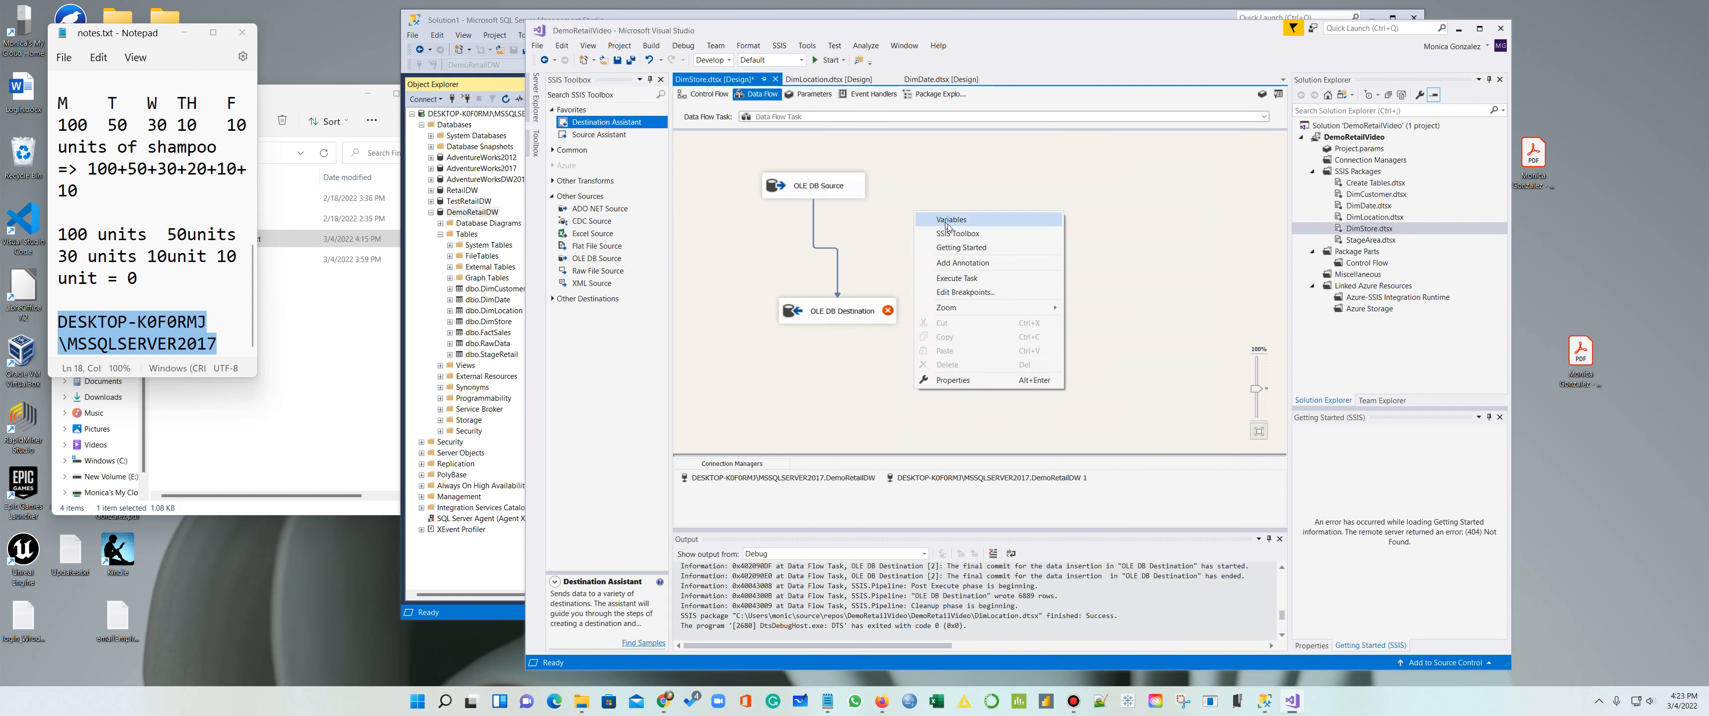
left_click(960, 278)
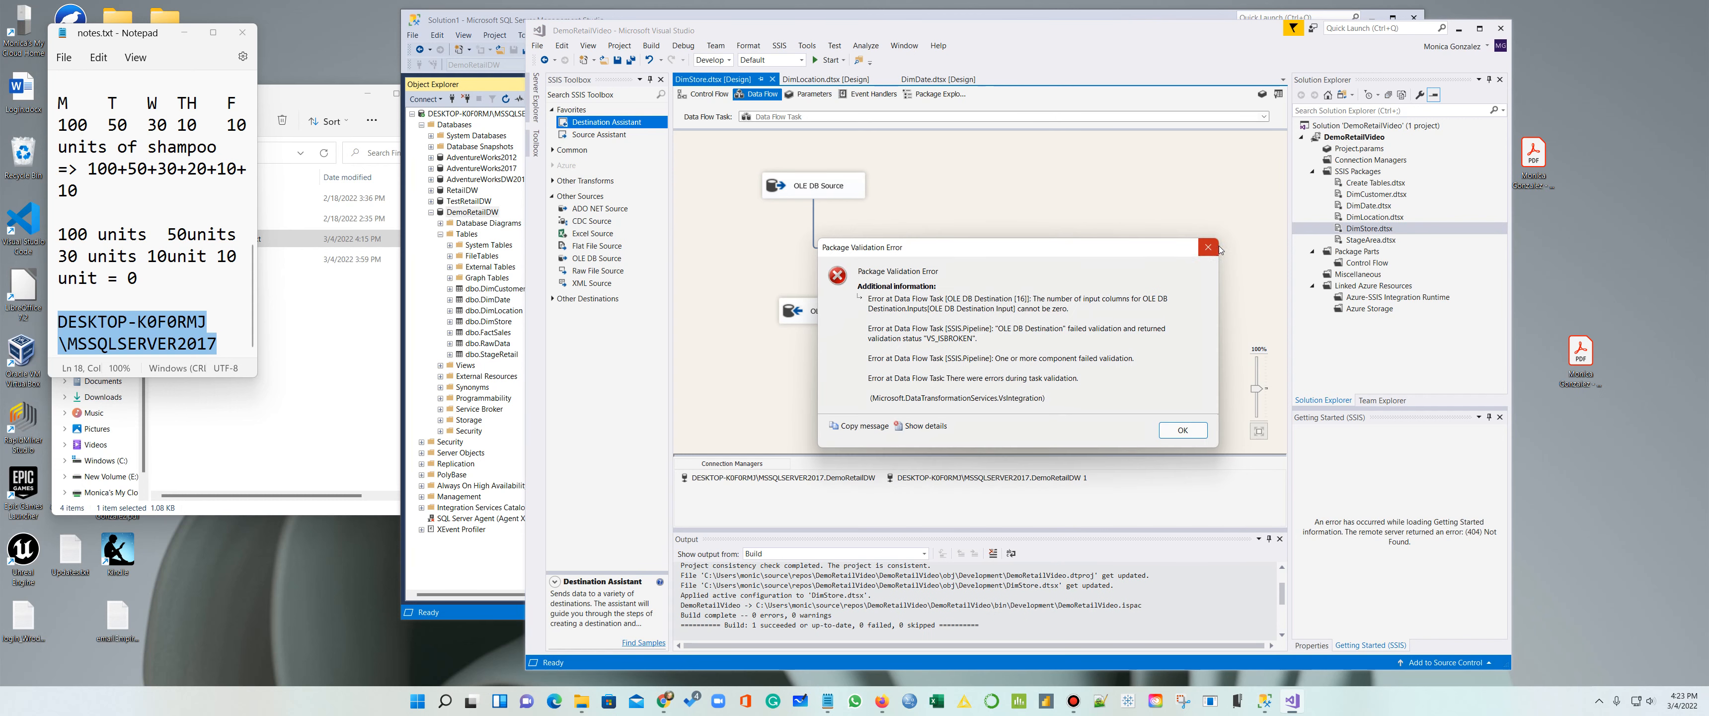
left_click(1209, 245)
Step: Map the OLE DB destination's columns, setting the input for Storekey to <ignore>
right_click(826, 313)
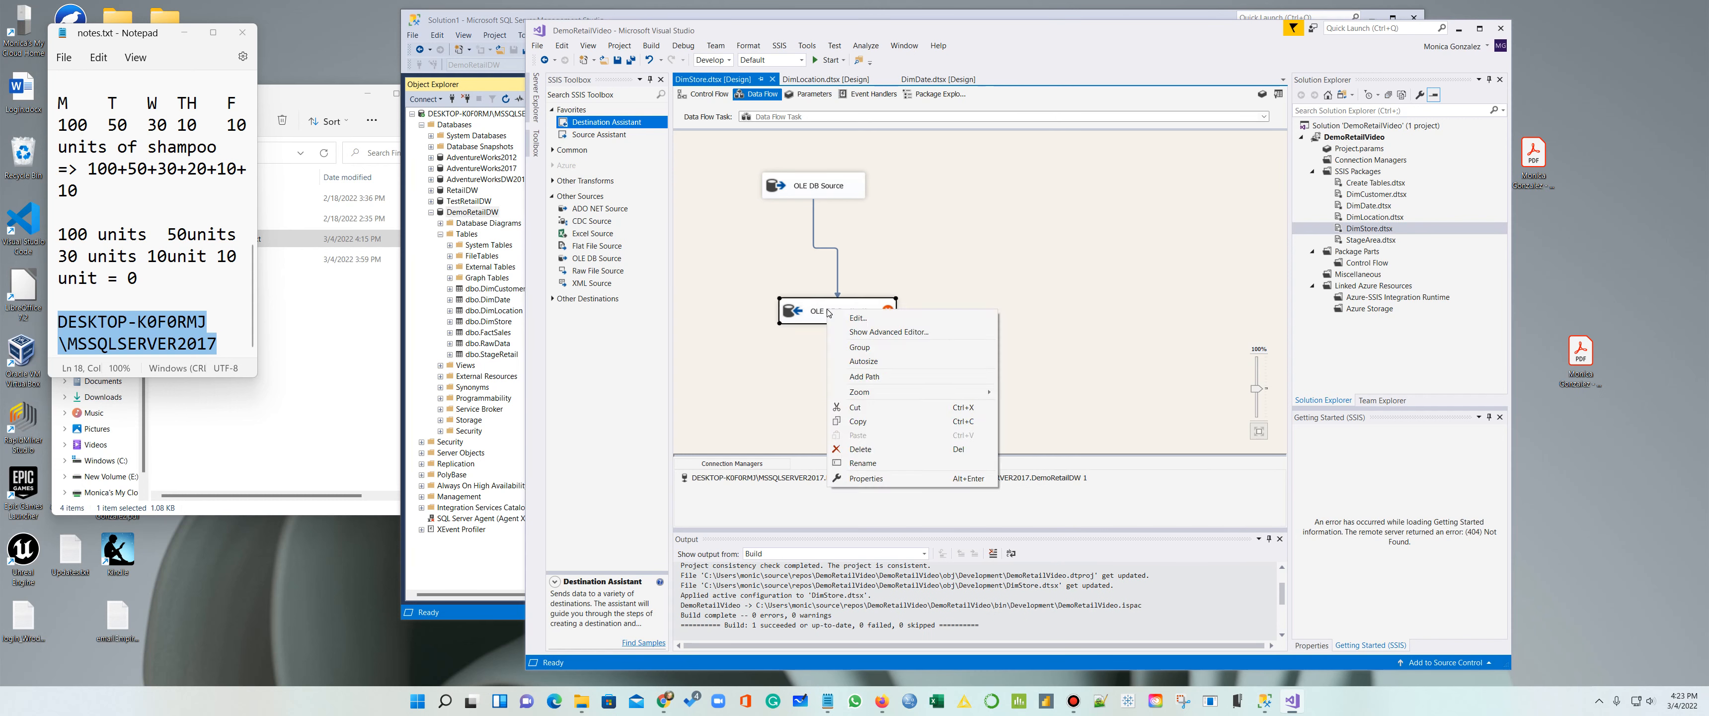
left_click(863, 320)
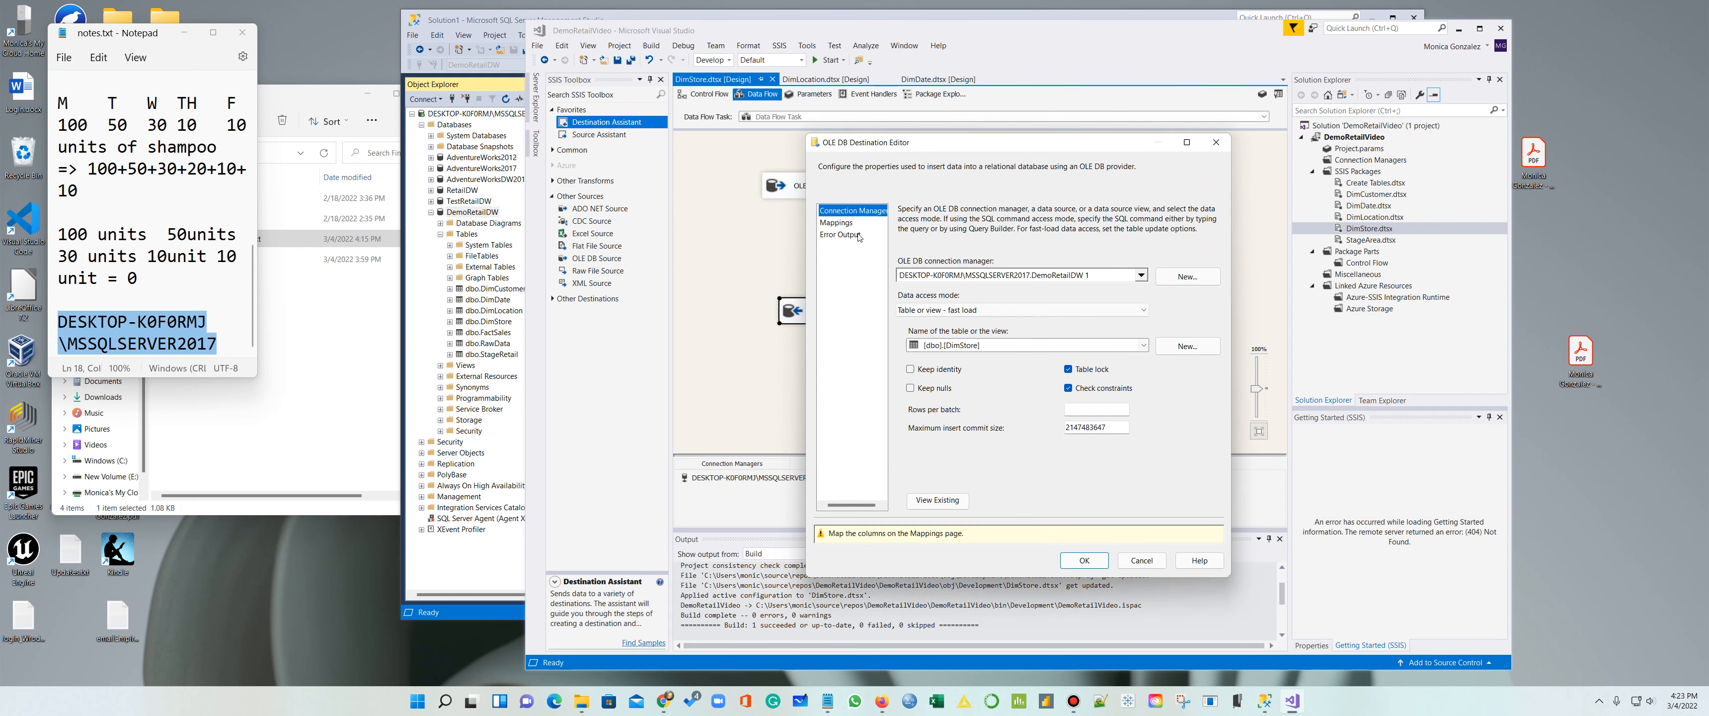
left_click(836, 222)
left_click(971, 378)
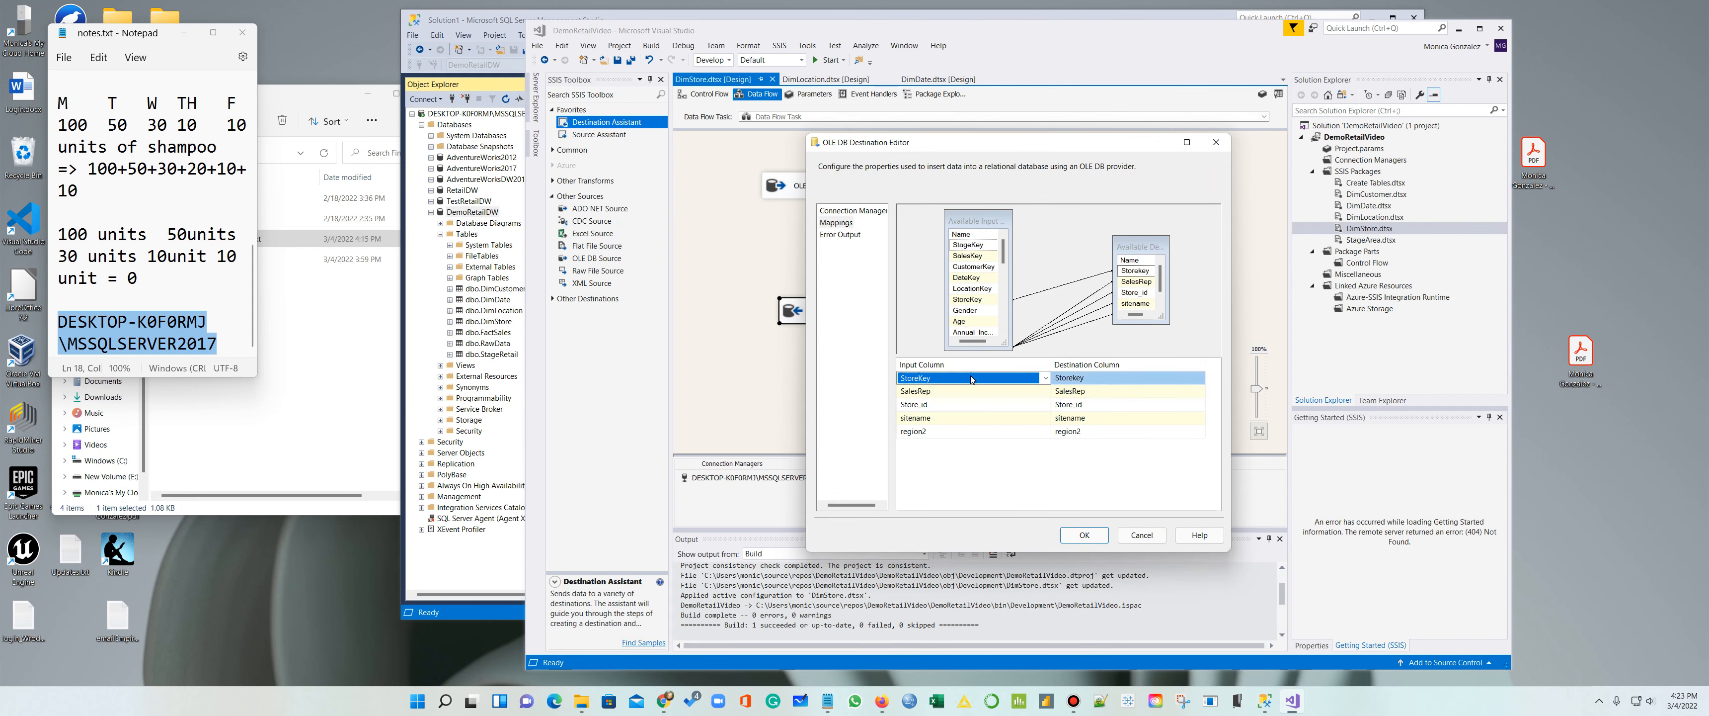
left_click(1044, 378)
scroll(972, 395, "up", 2)
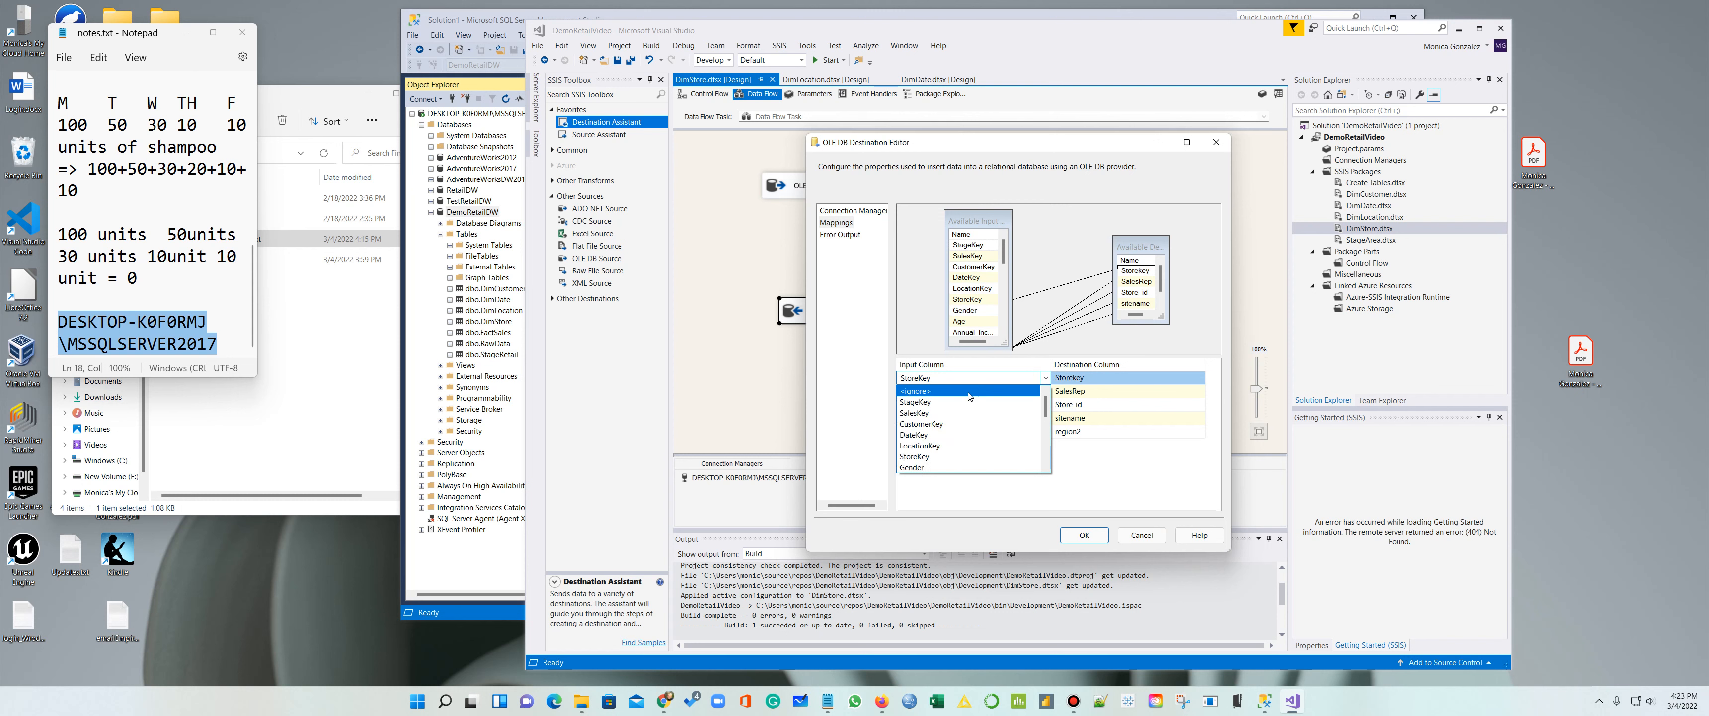
left_click(965, 391)
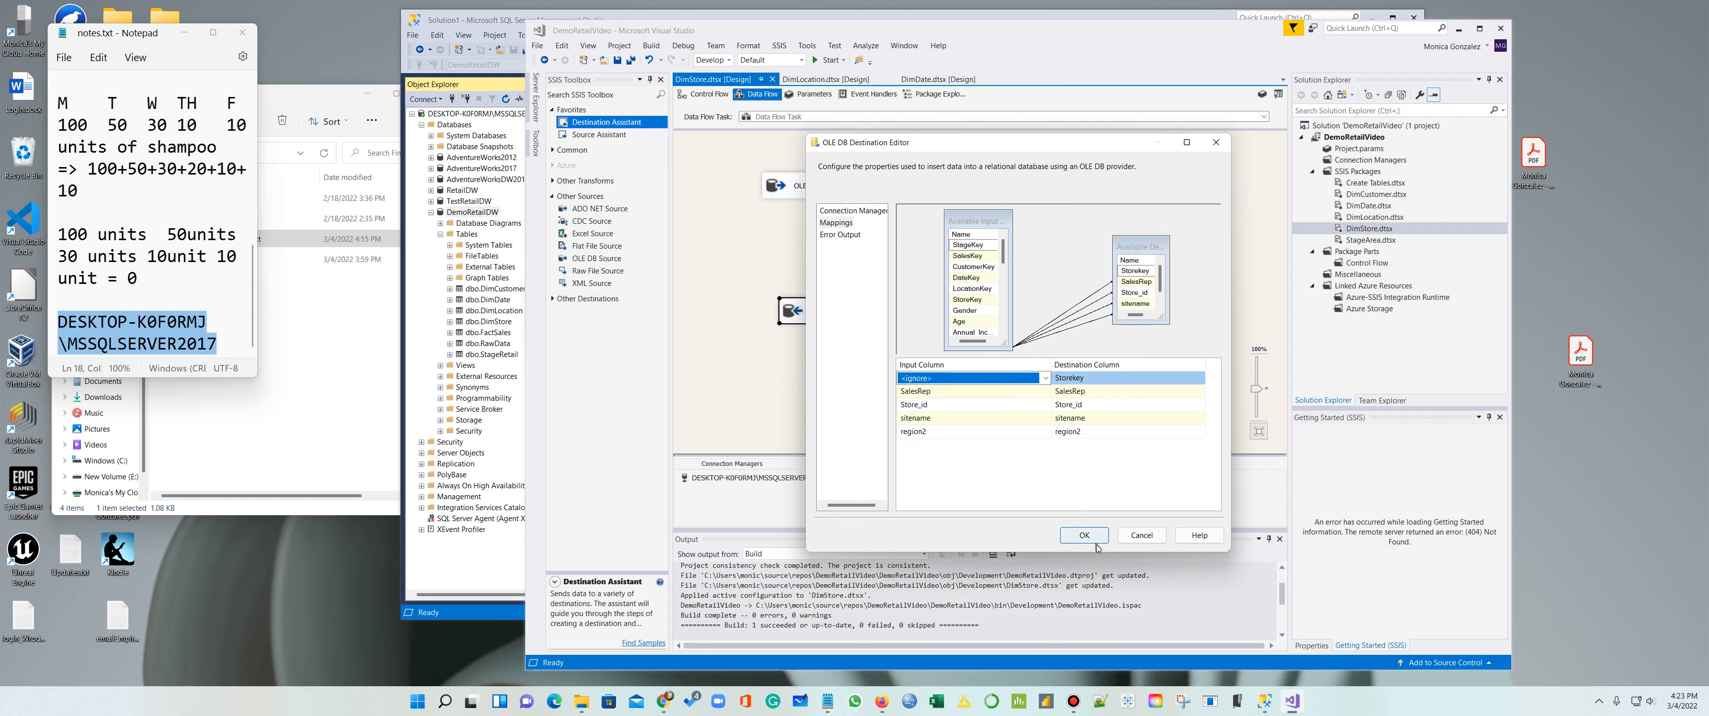
left_click(1084, 535)
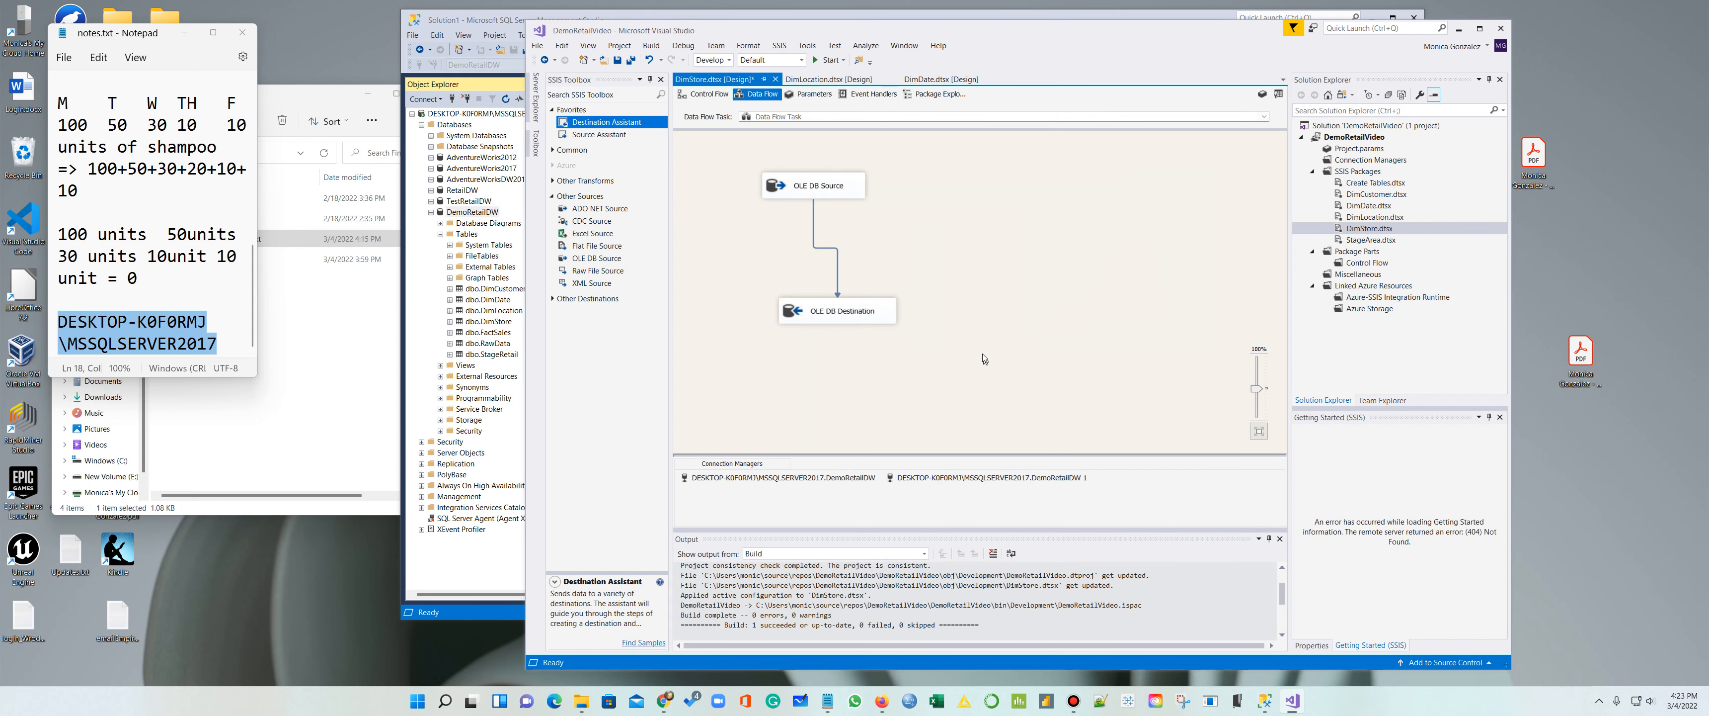
Step: Execute the DimStore data flow task and stop debugging once it completes
right_click(978, 239)
left_click(1017, 307)
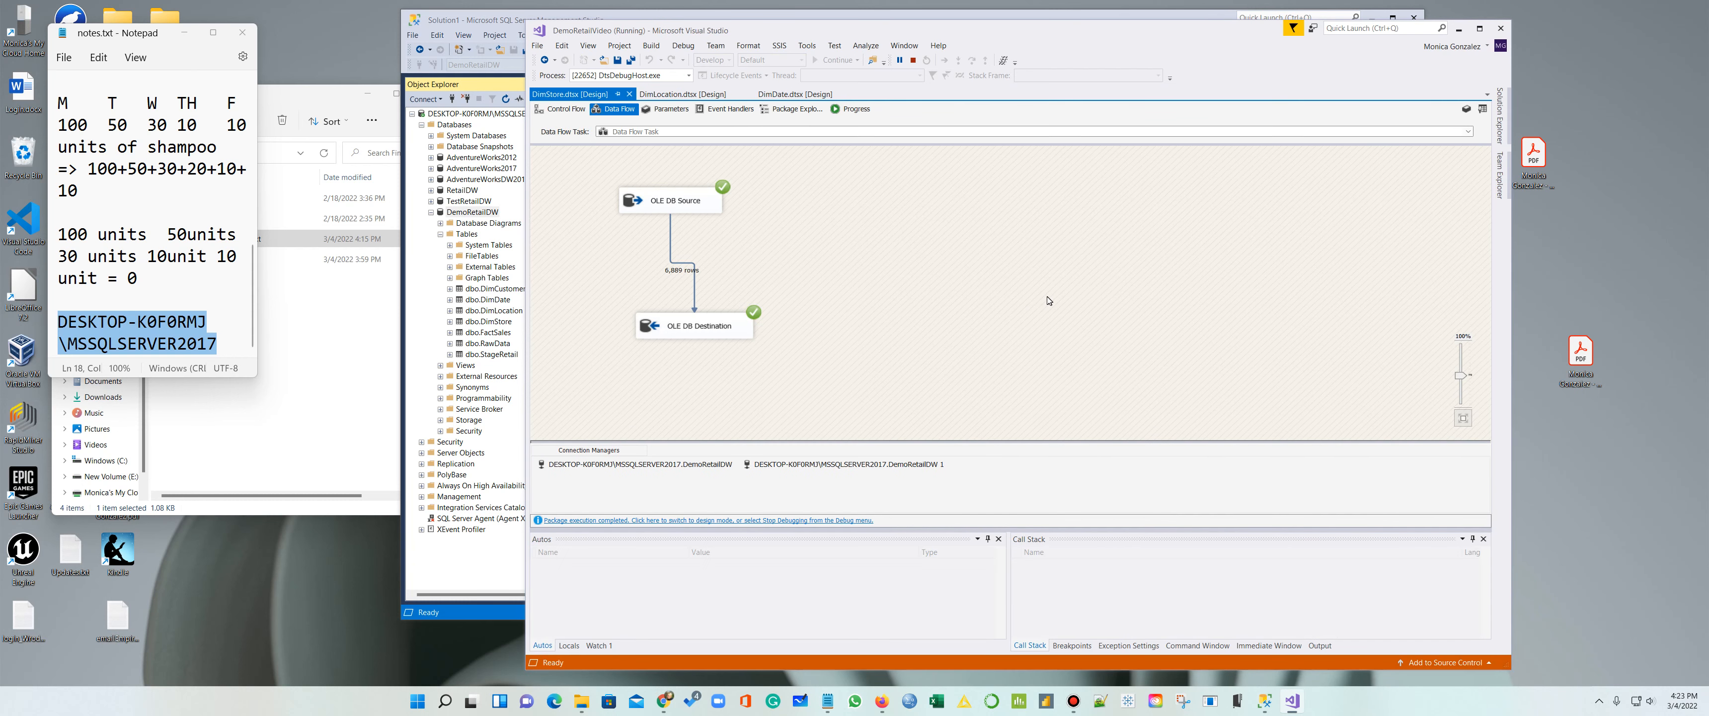
left_click(914, 60)
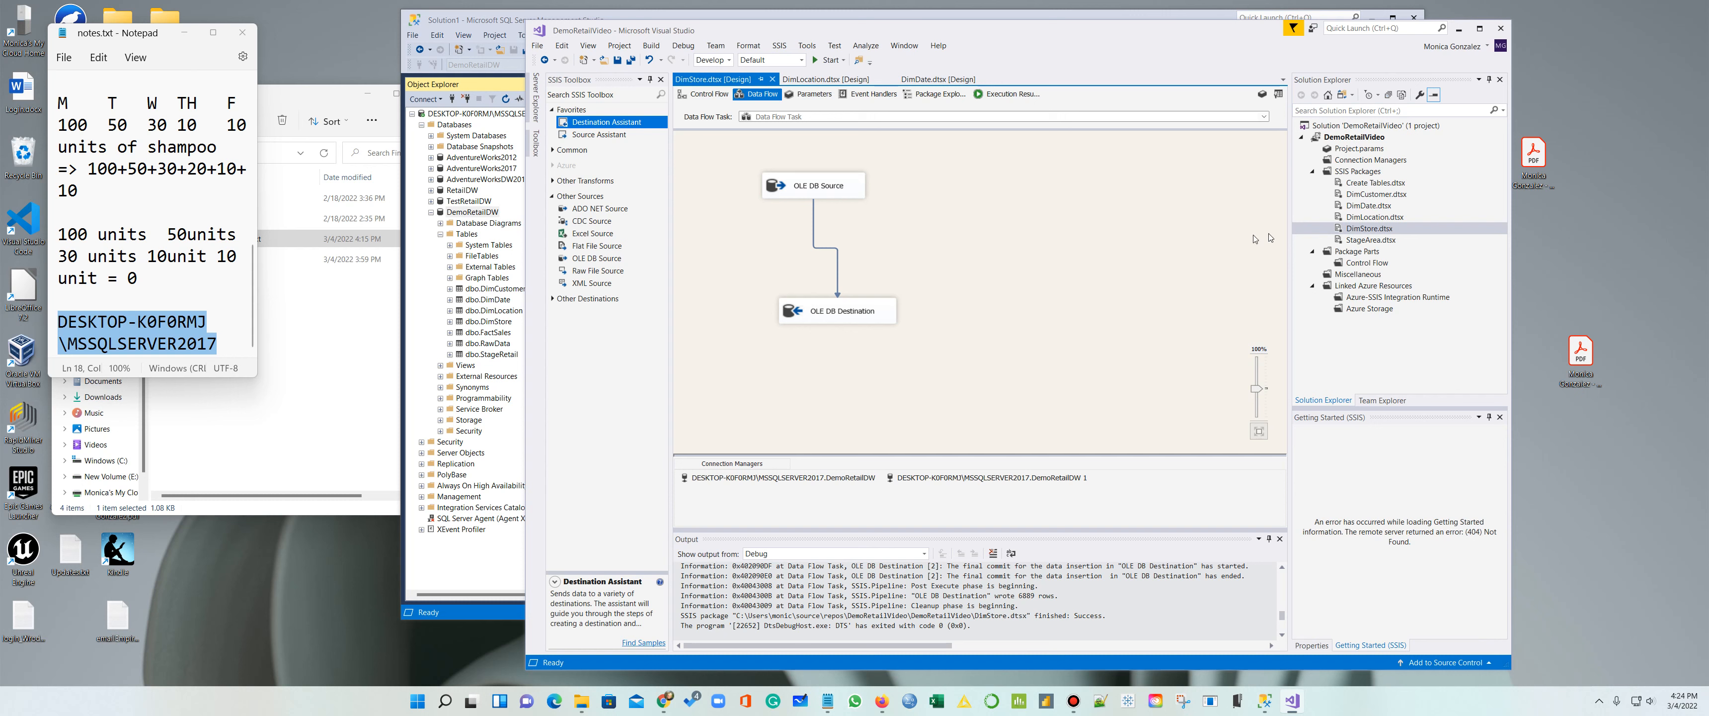
Step: Close the open DimStore, DimLocation and DimDate package designers
left_click(772, 79)
left_click(781, 79)
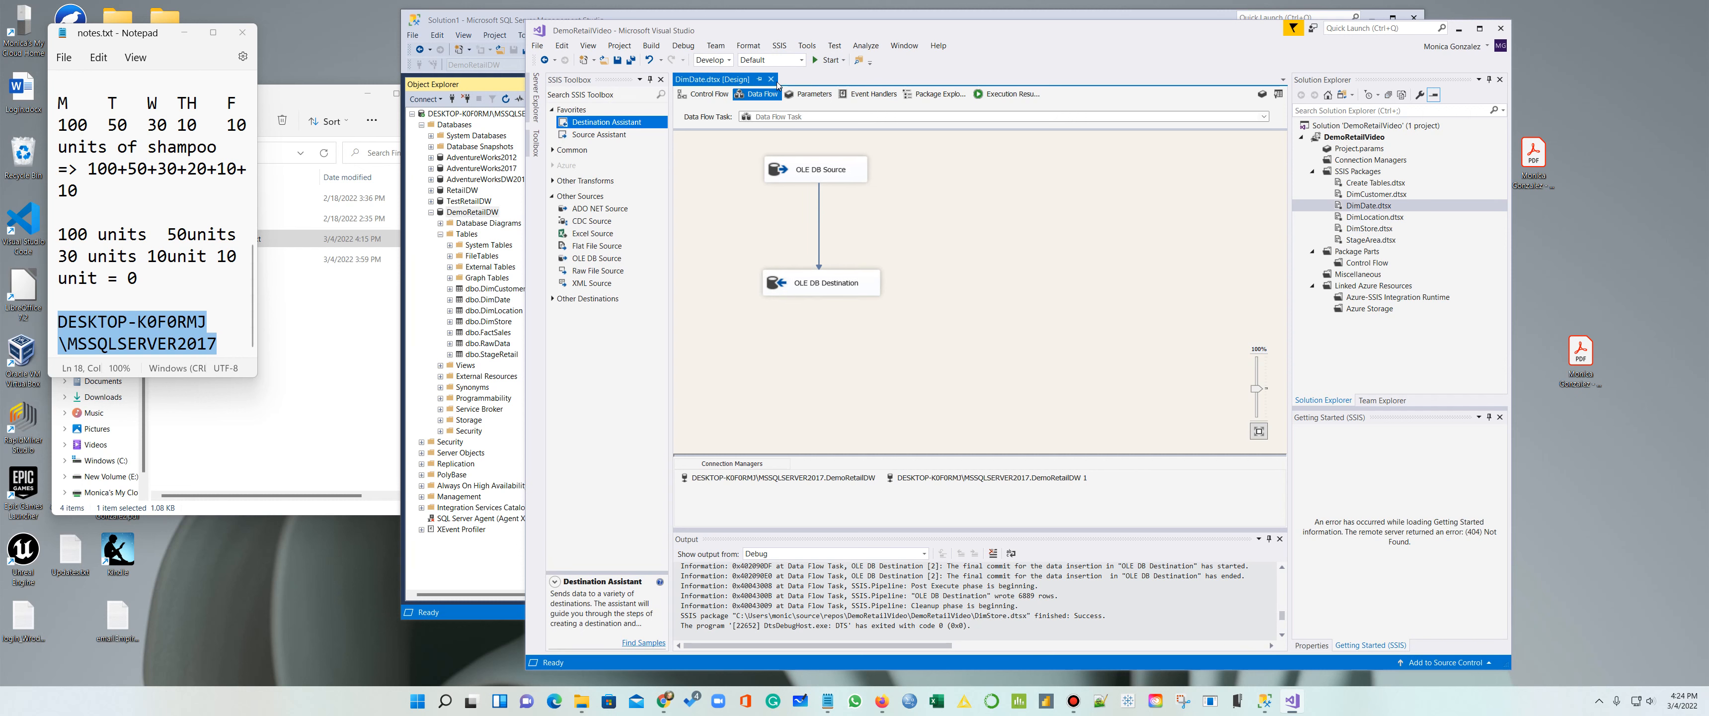
left_click(771, 79)
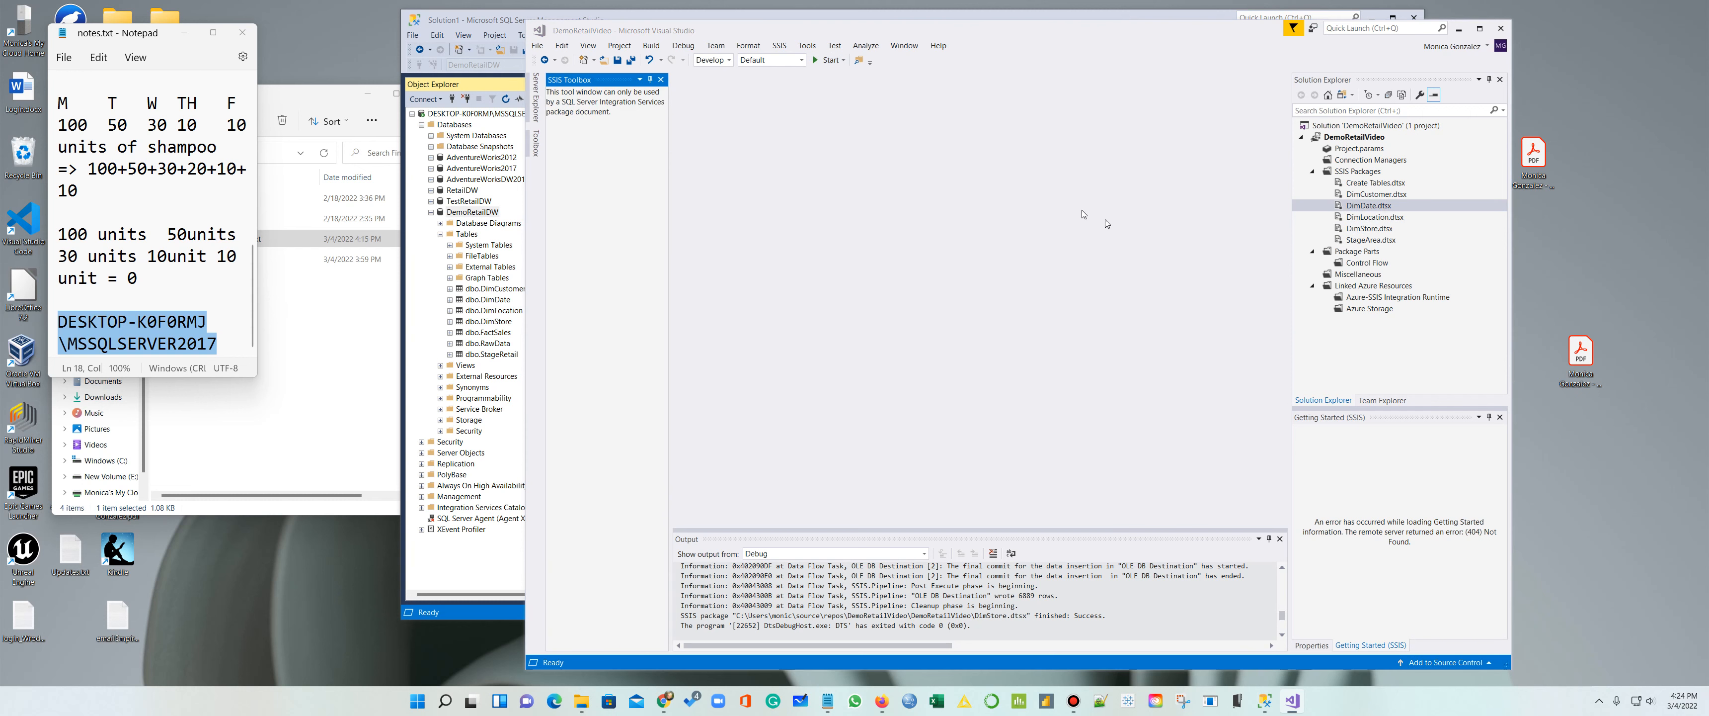
Step: Add a new SSIS package to the project and rename it FactSales.dtsx
left_click(1358, 171)
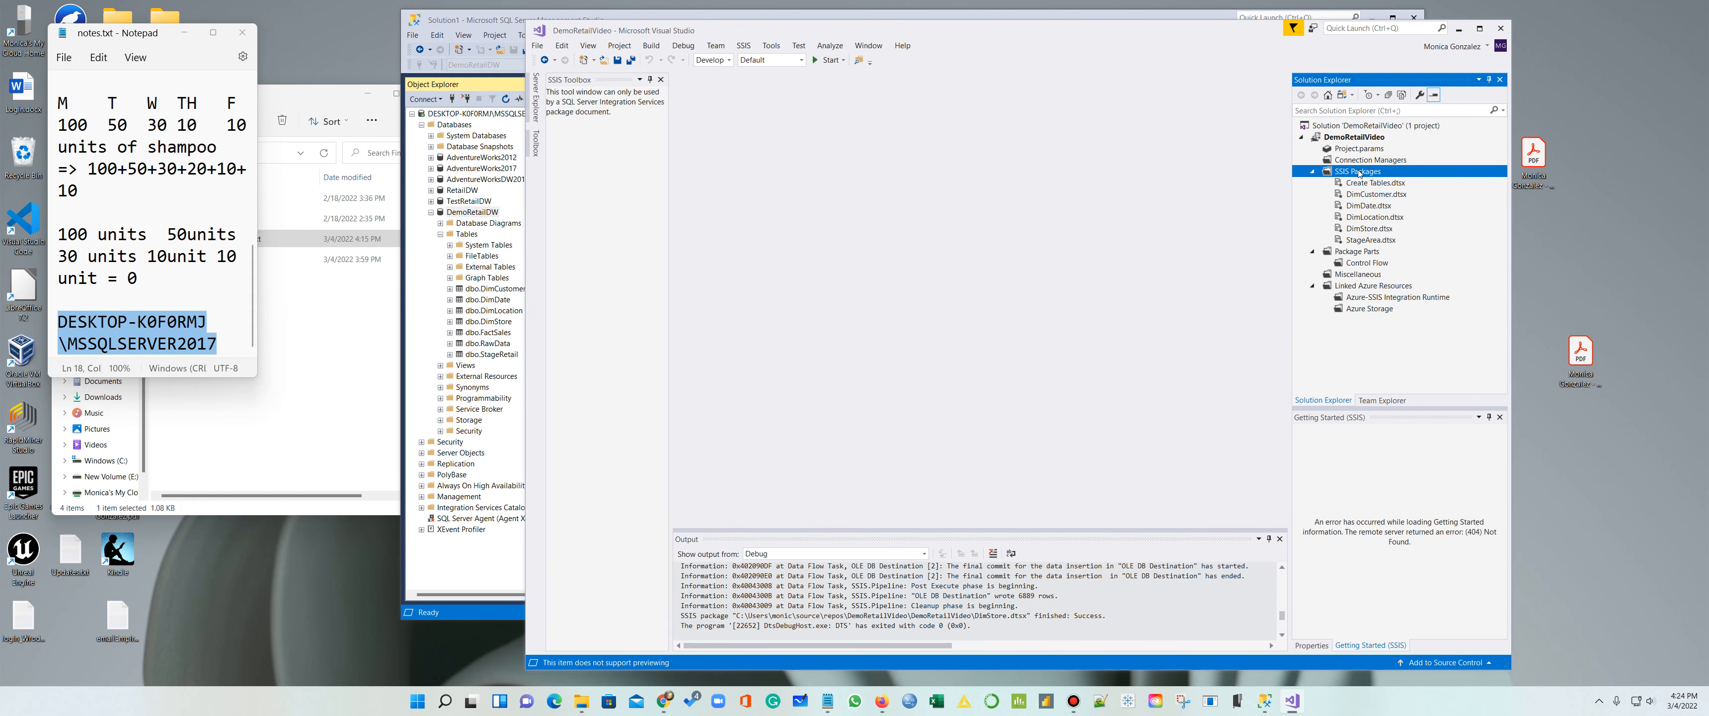
right_click(1358, 171)
left_click(1378, 181)
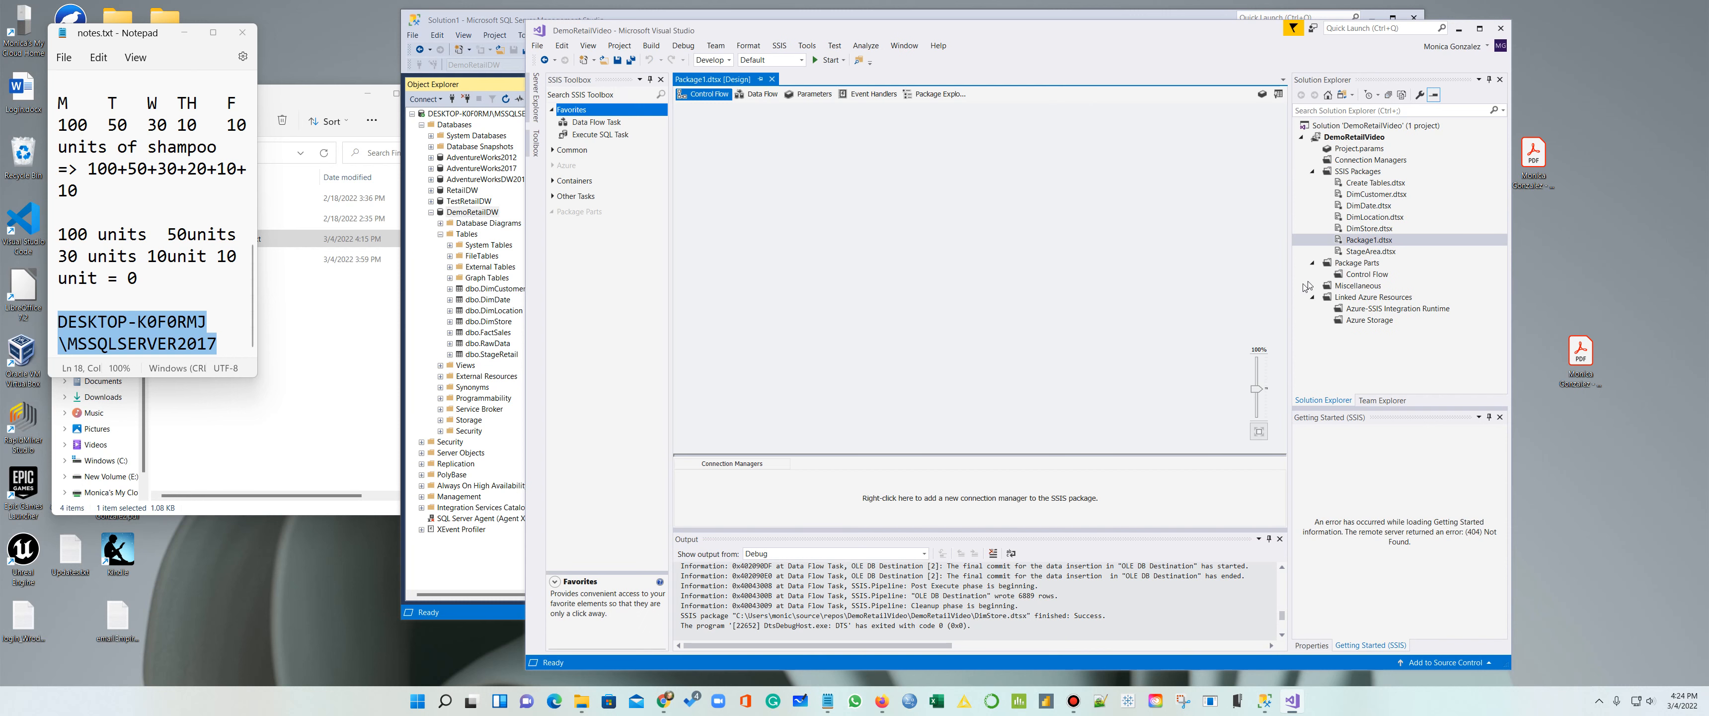
right_click(1361, 243)
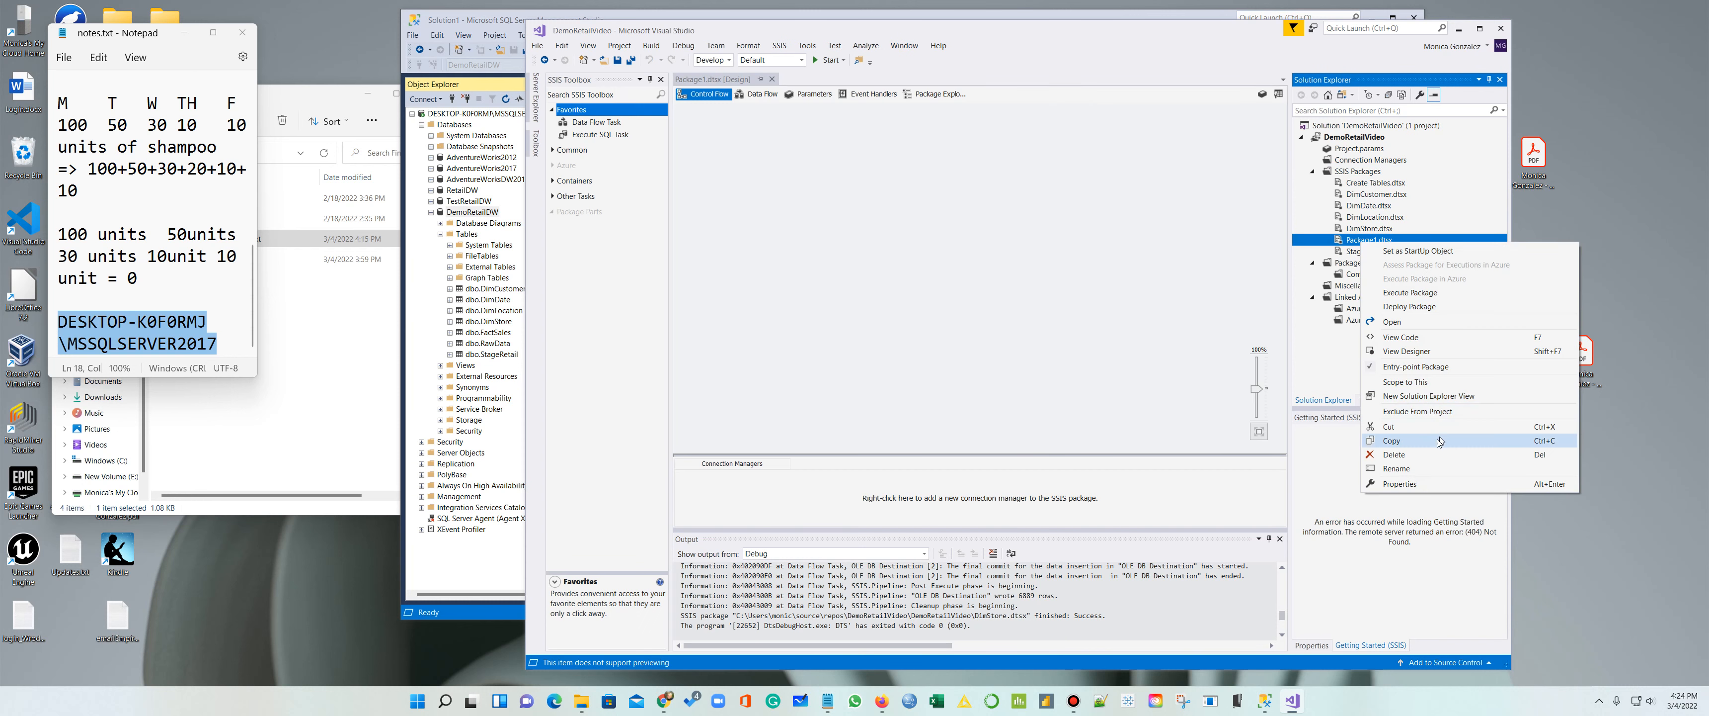
left_click(1395, 473)
type("FactSa")
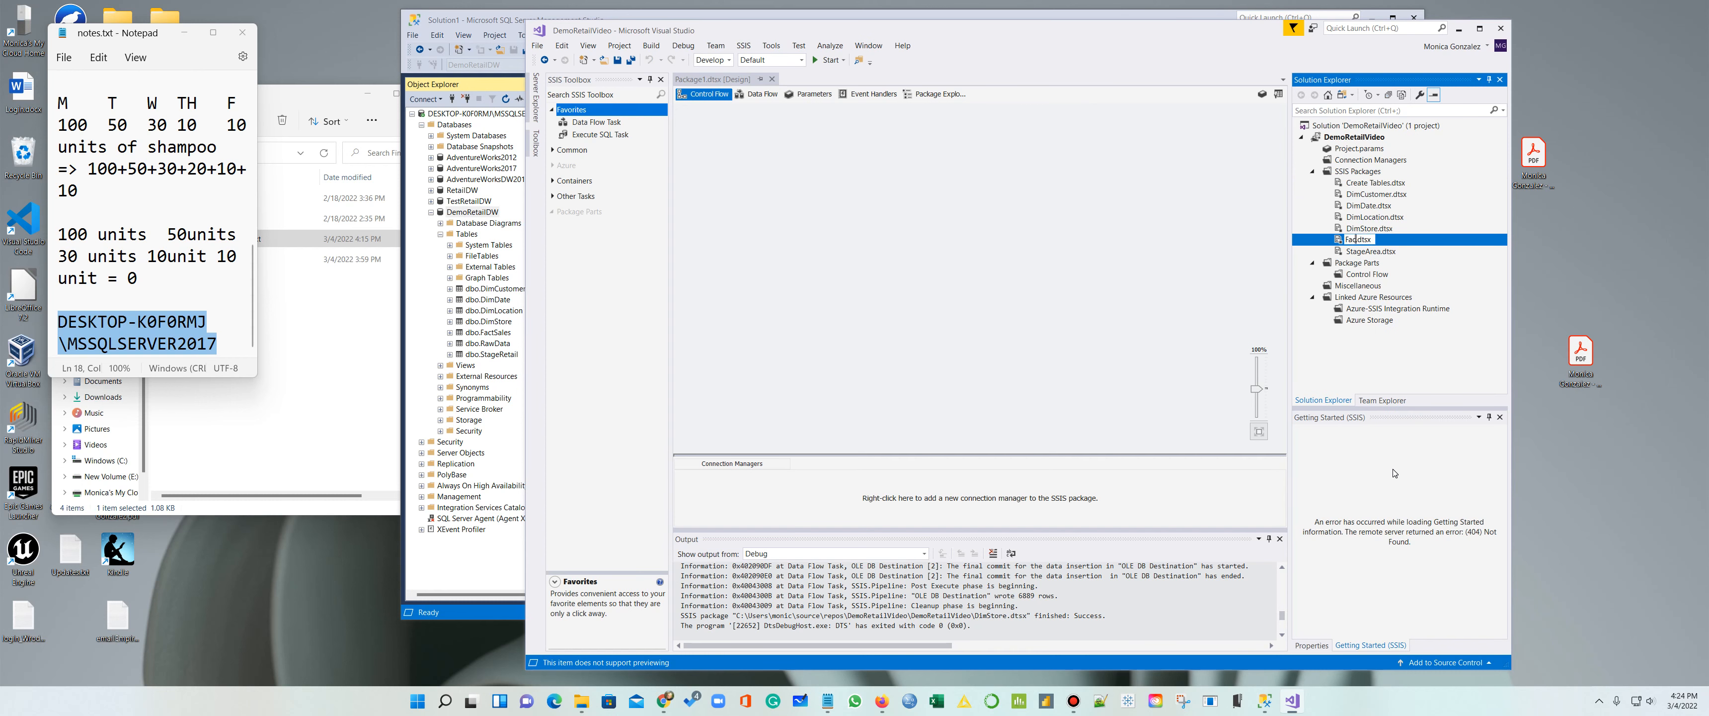
type("les")
left_click(1236, 289)
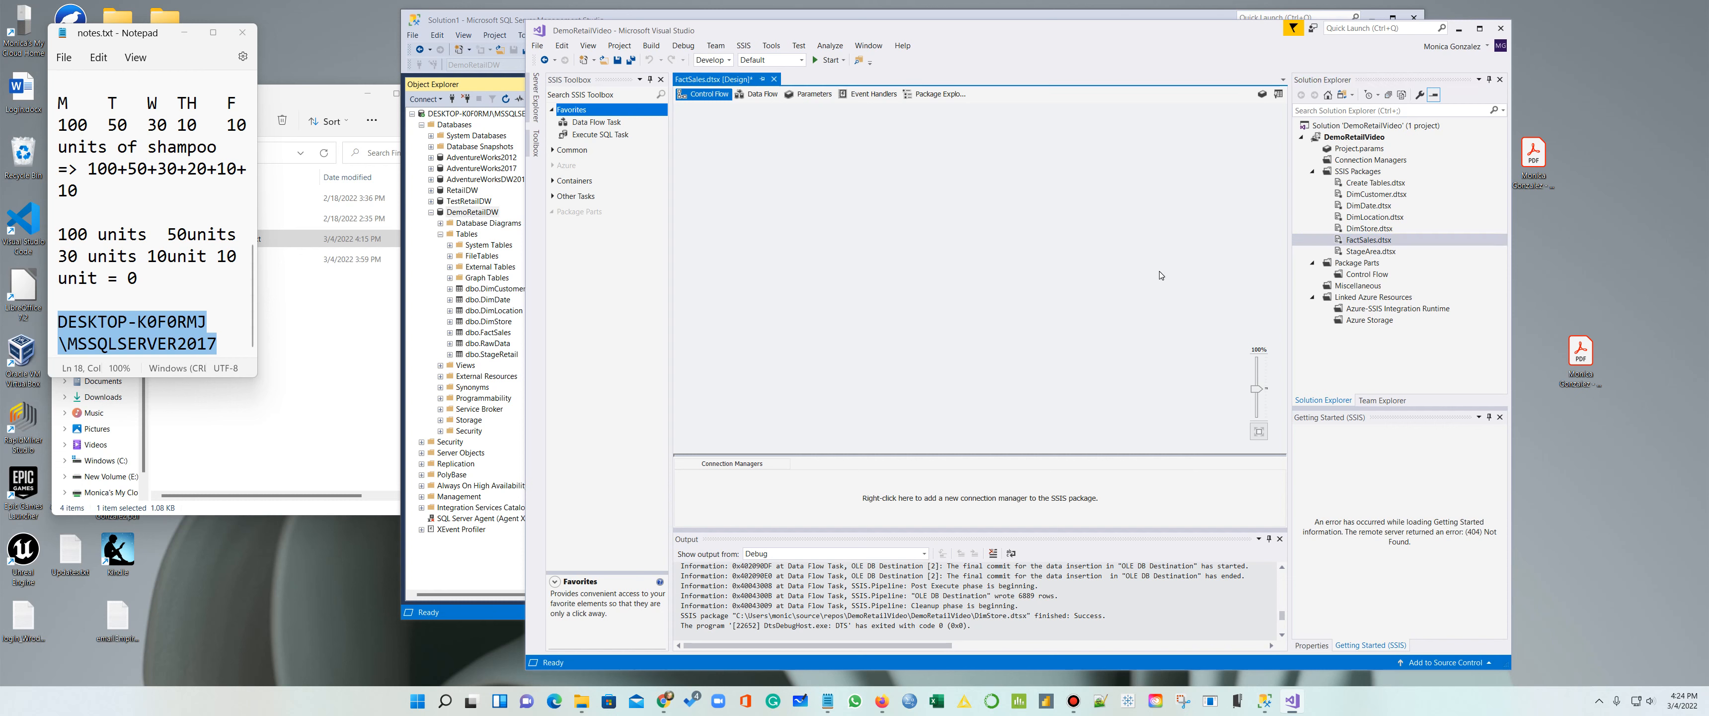
Step: Add a Data Flow Task to the FactSales control flow and open its data flow
left_click_drag(597, 121, 779, 158)
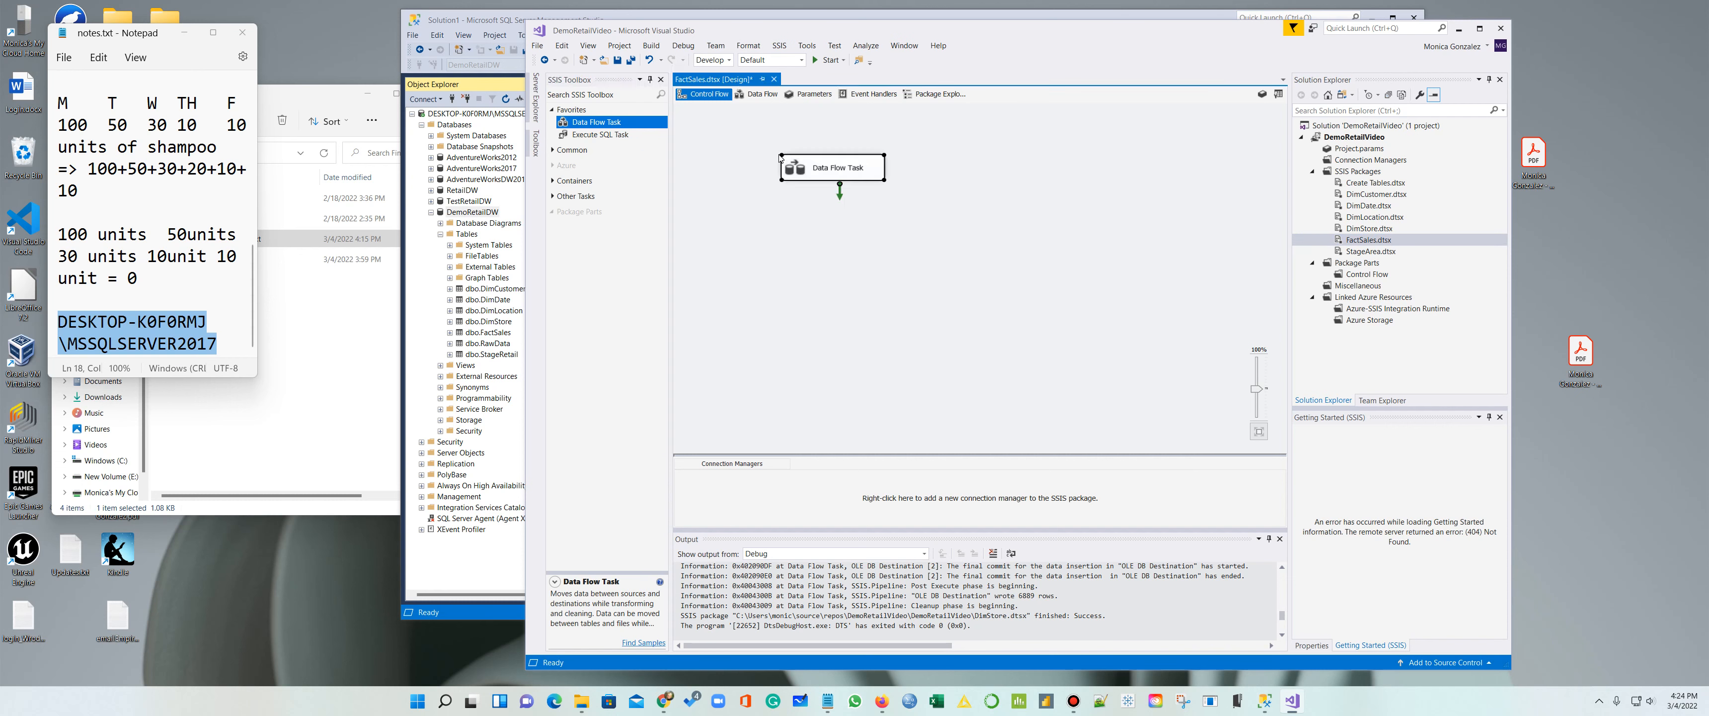
double_click(856, 170)
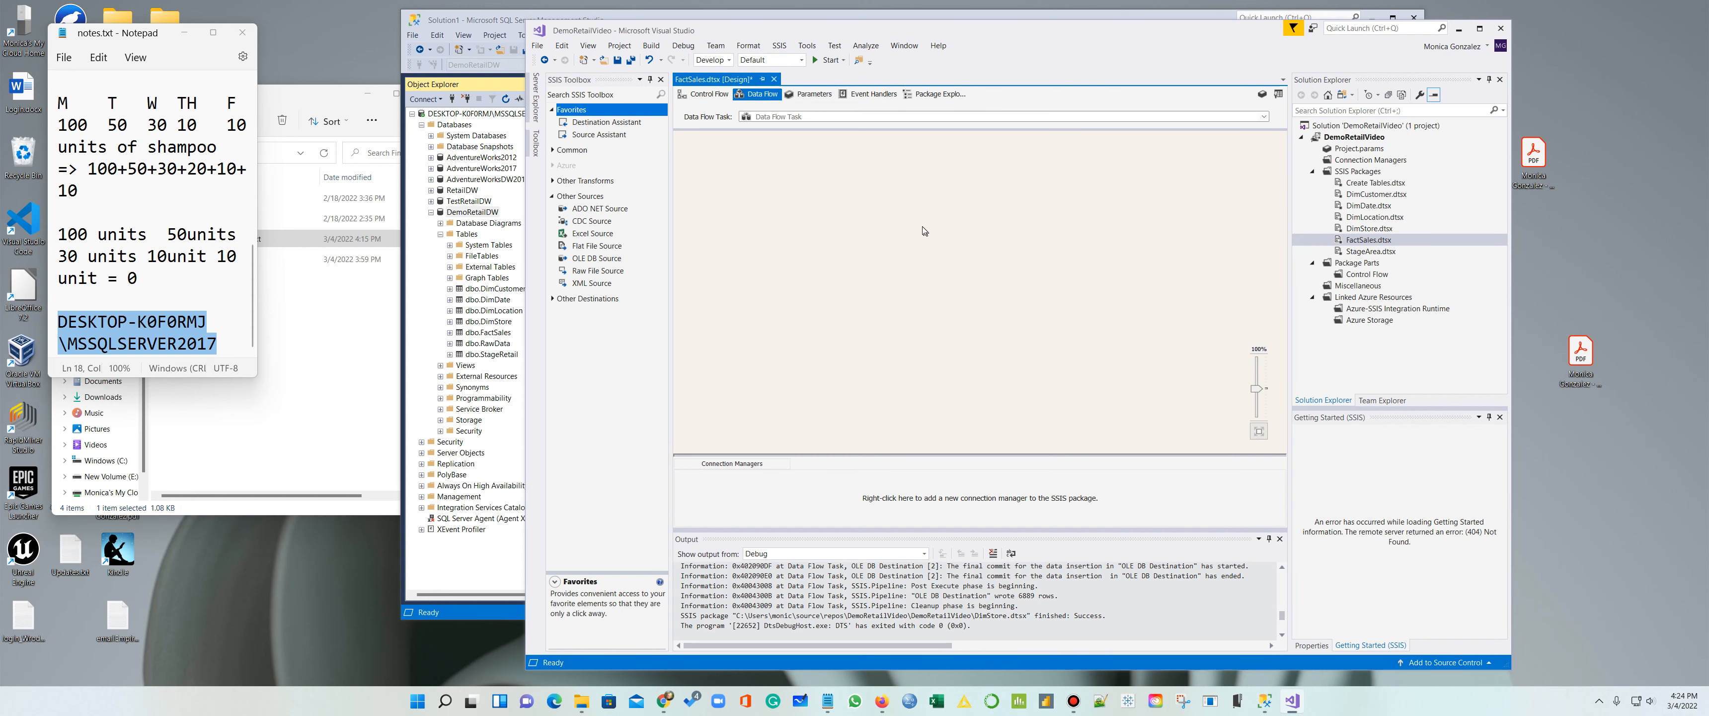
Step: Add a SQL Server source with a new SQL Server Native Client 11.0 connection to DemoRetailDW on DESKTOP-K0F0RMJ\MSSQLSERVER2017
left_click_drag(596, 136, 821, 164)
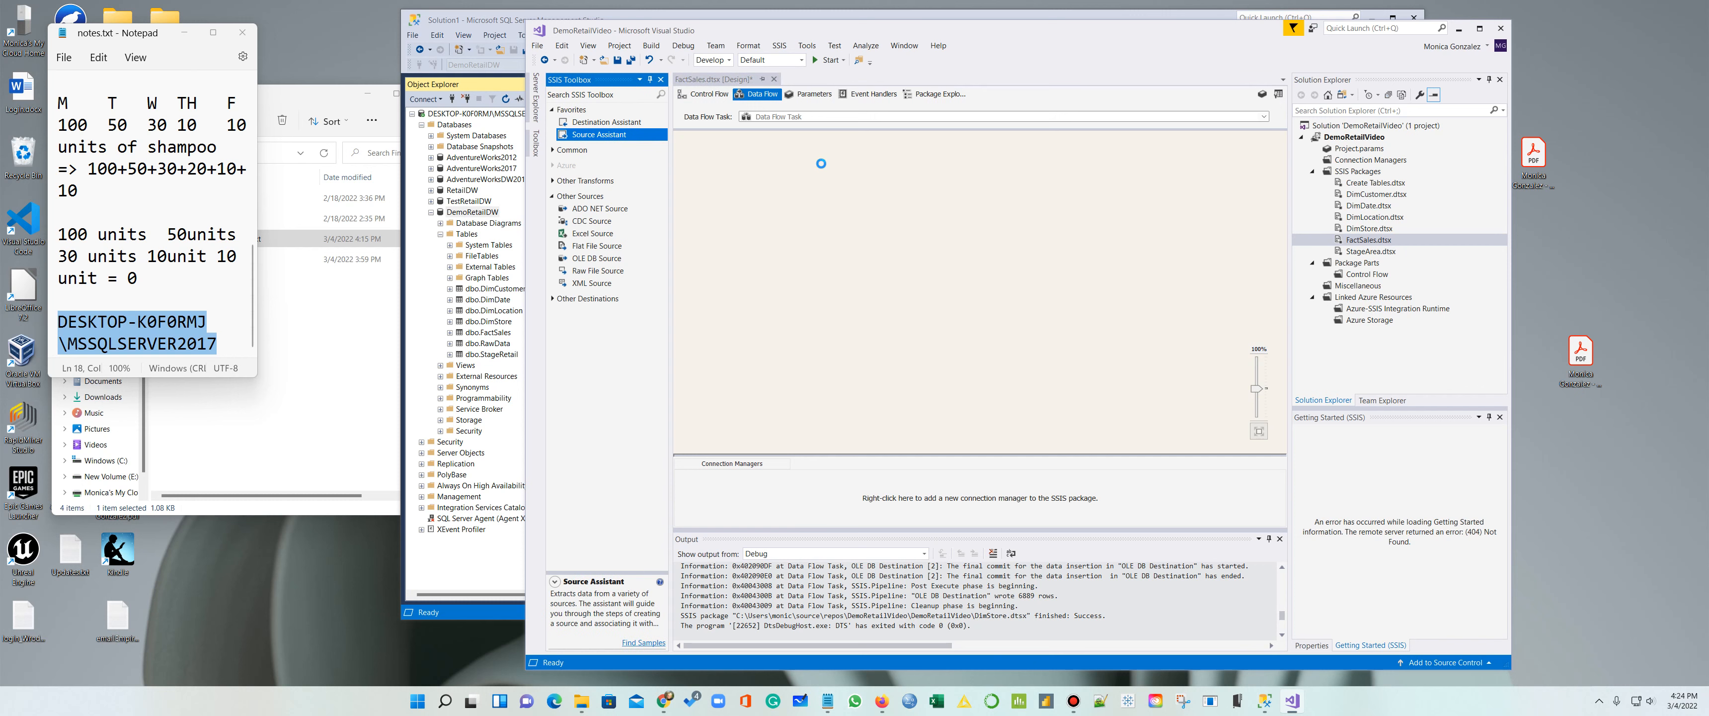
left_click(1034, 264)
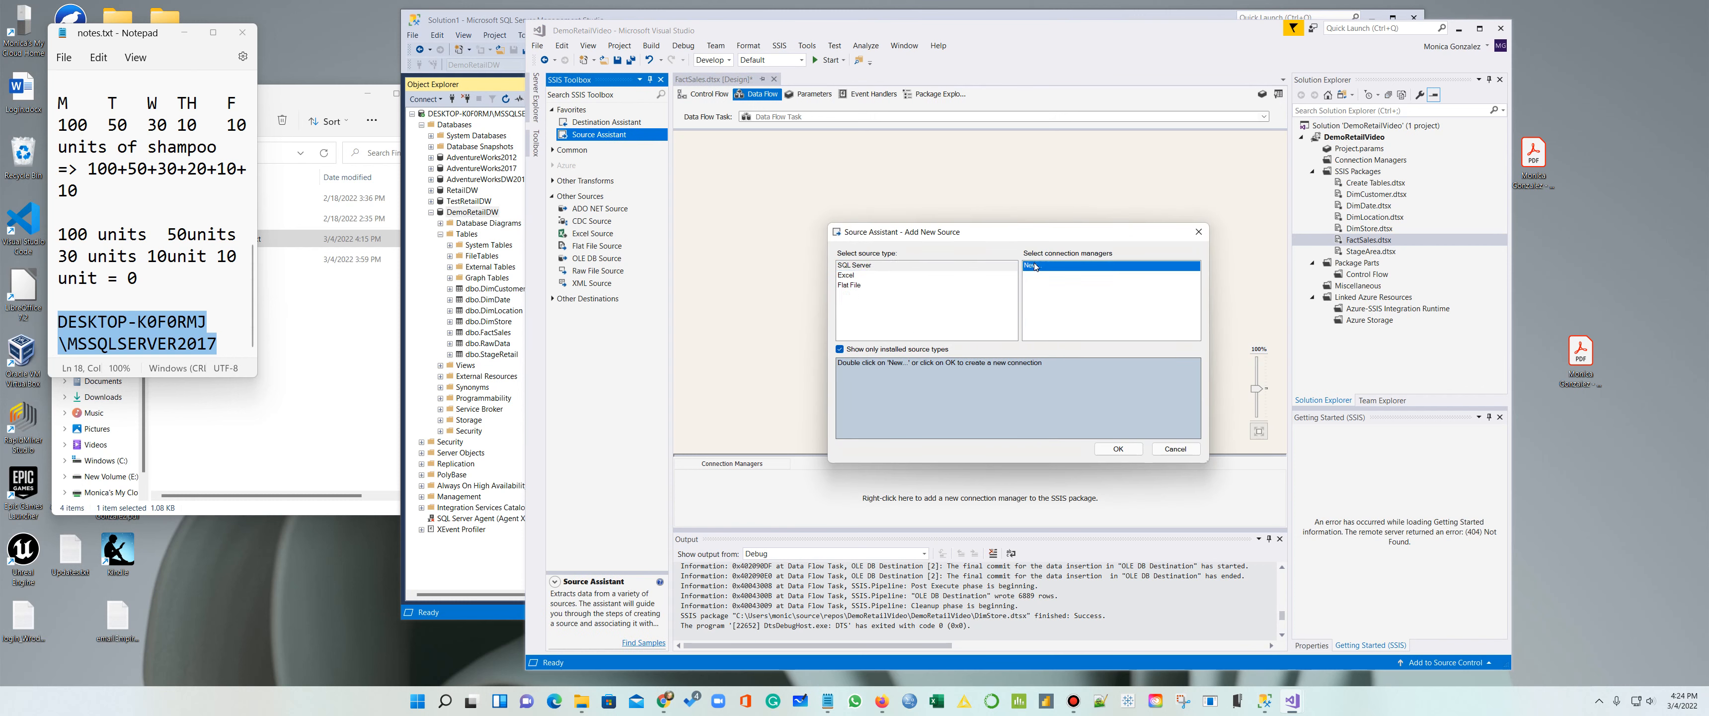
left_click(1118, 448)
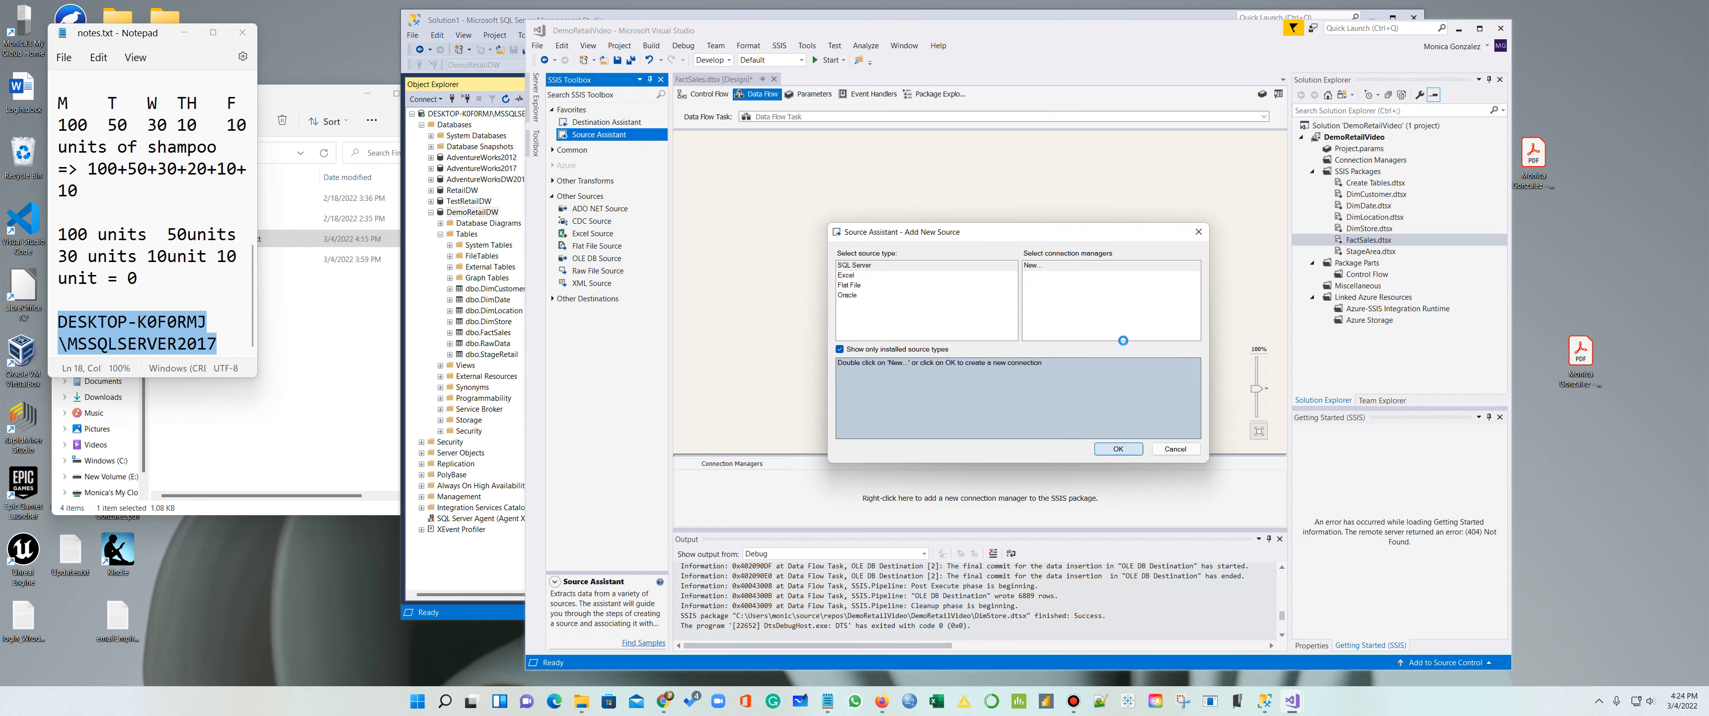
left_click(924, 209)
scroll(865, 304, "down", 2)
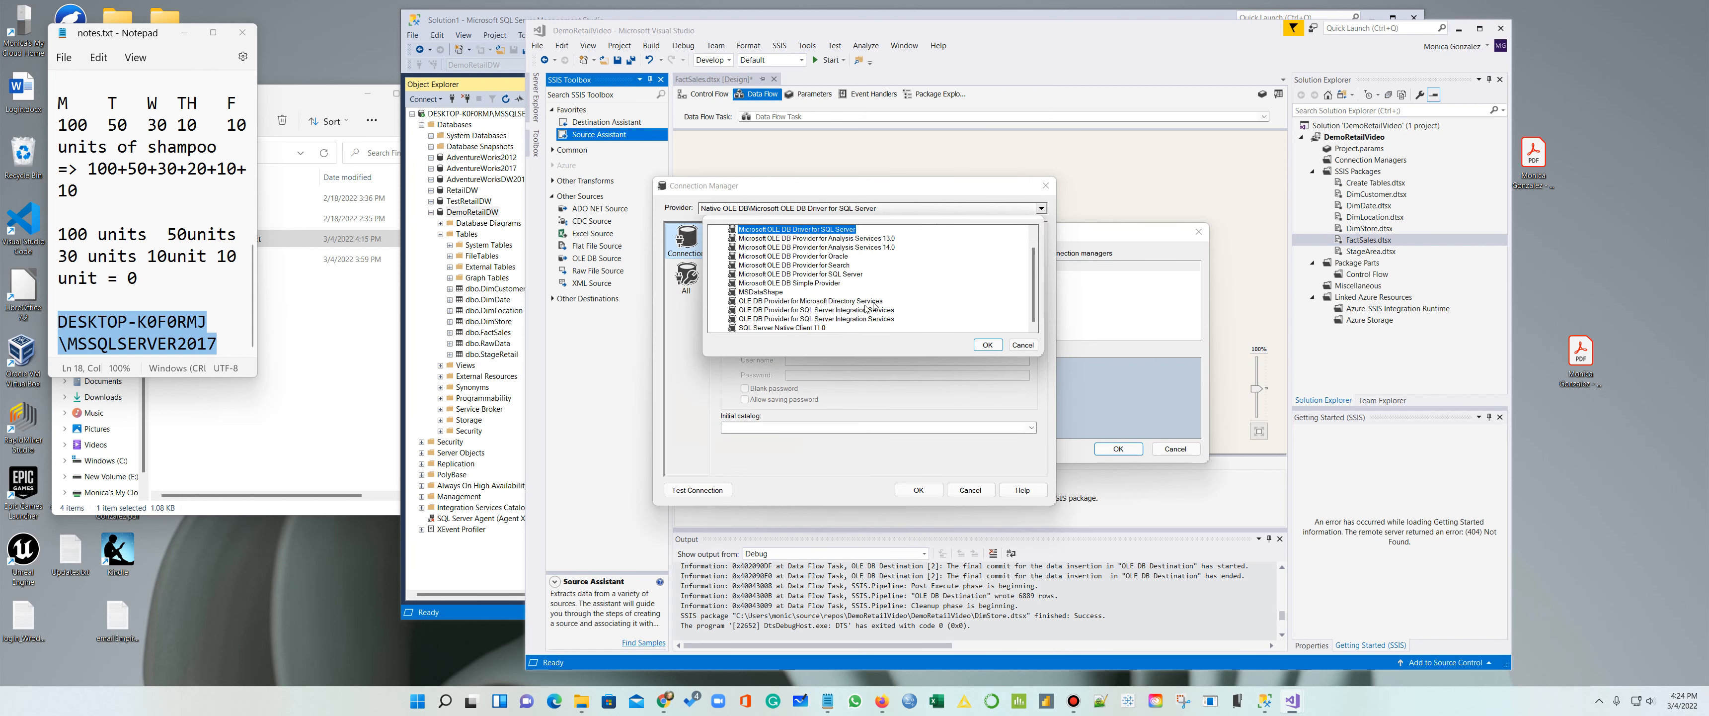
left_click(817, 328)
left_click(987, 345)
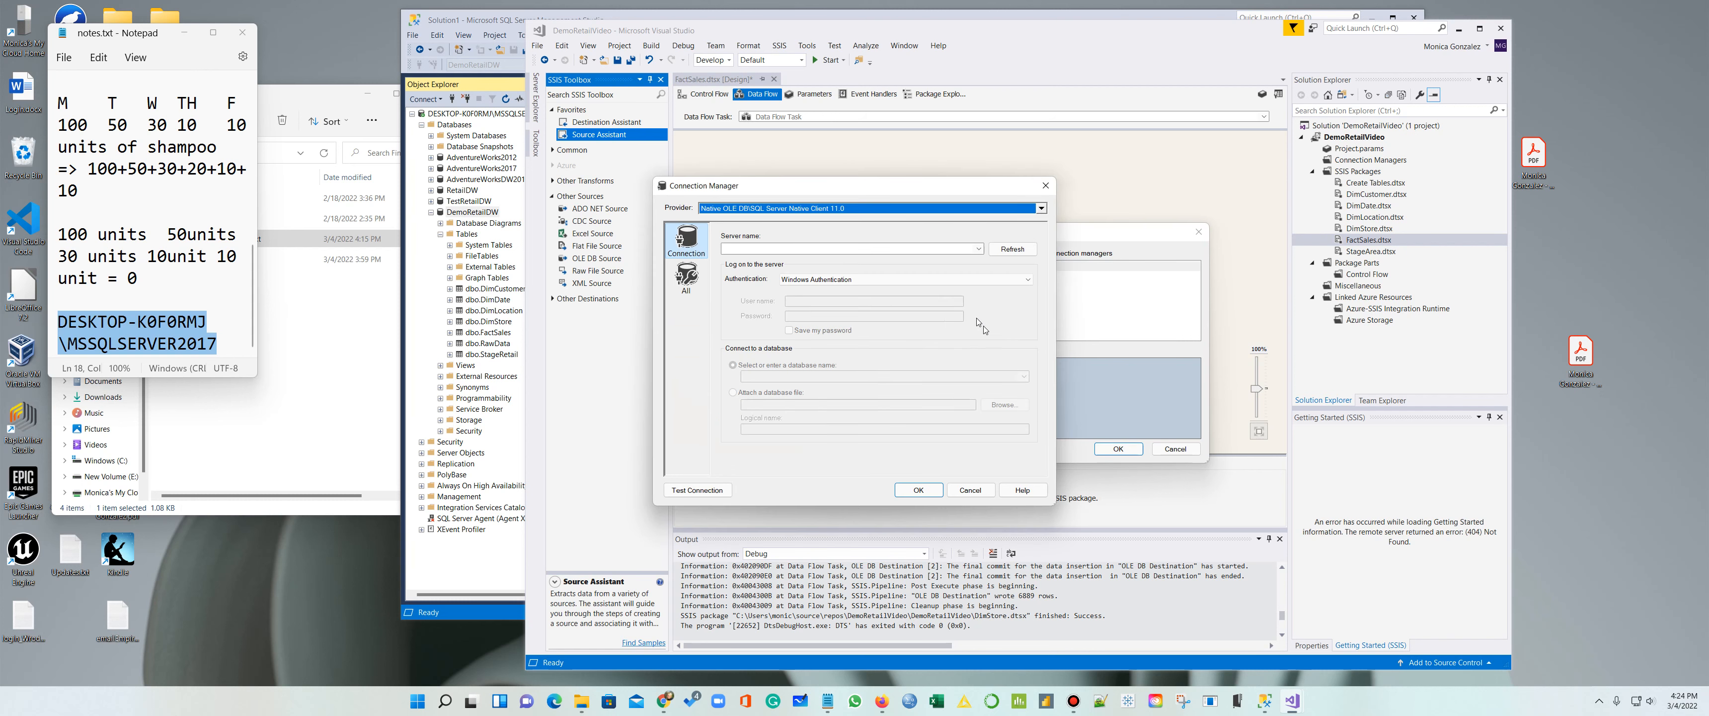
left_click(872, 247)
type("DESKTOP-K0F0RMJ\\MSSQLSERVER2017")
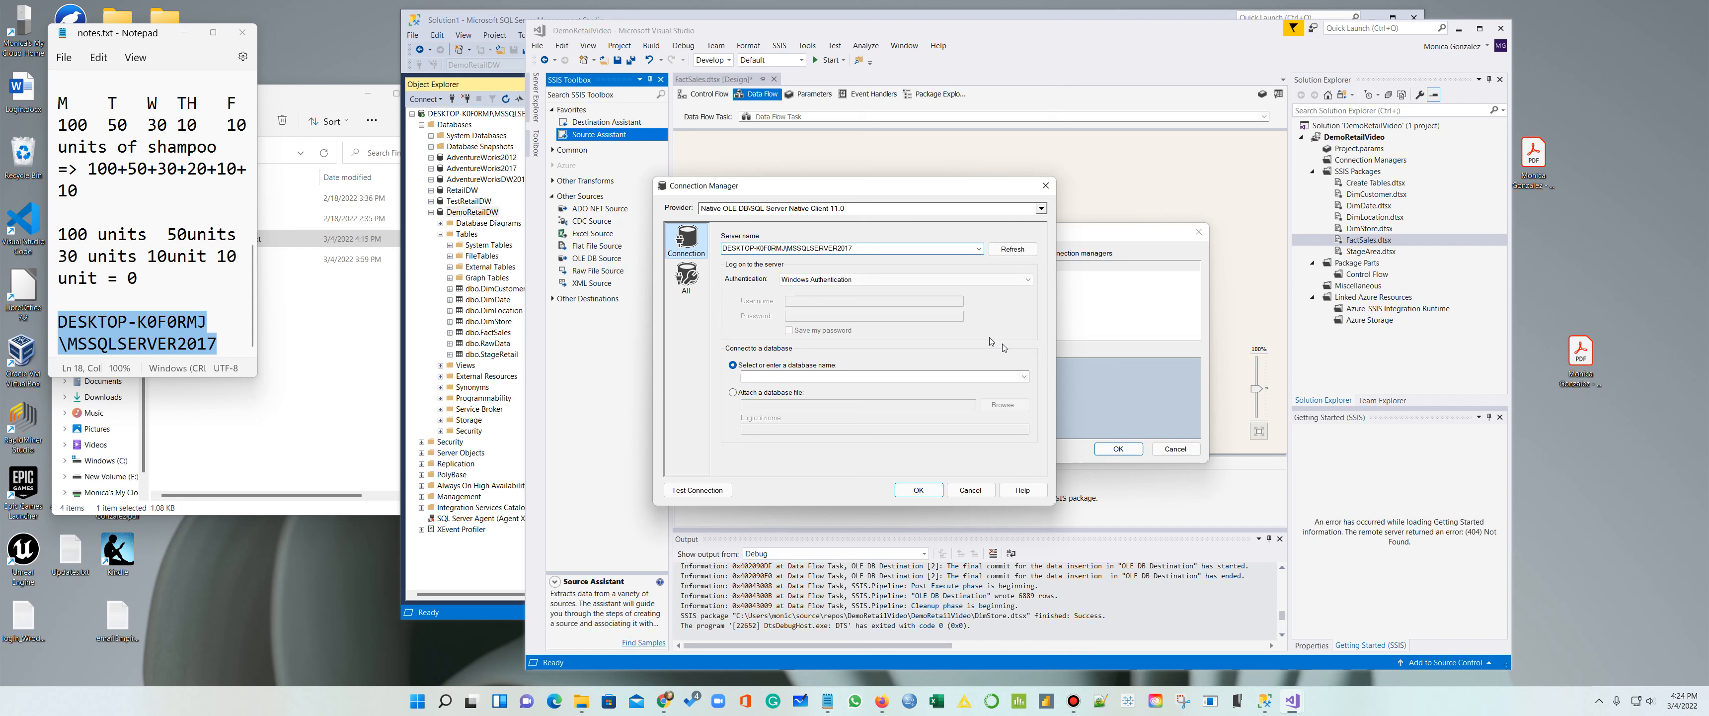
left_click(1024, 375)
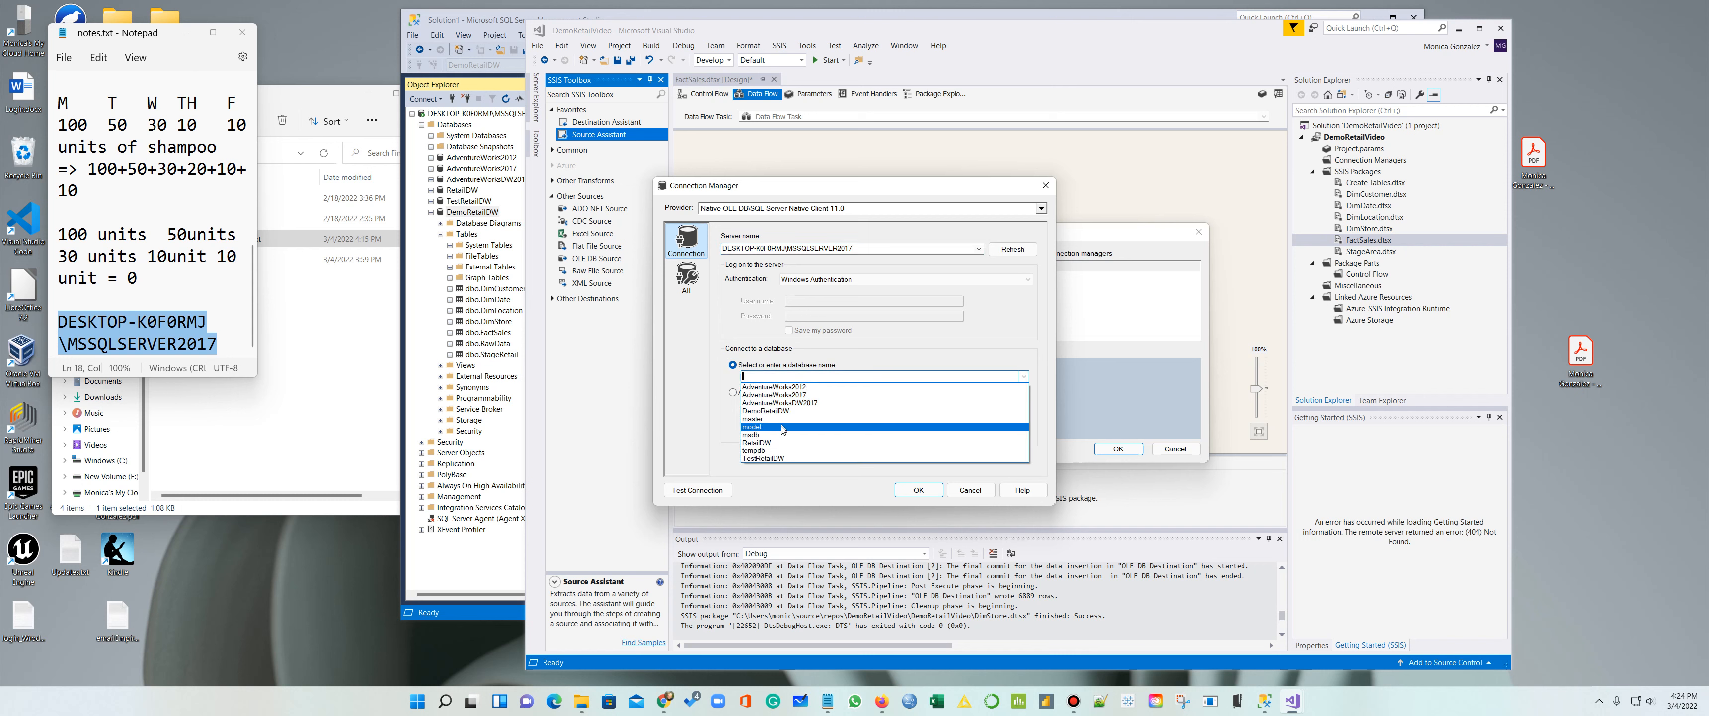
left_click(770, 410)
left_click(914, 490)
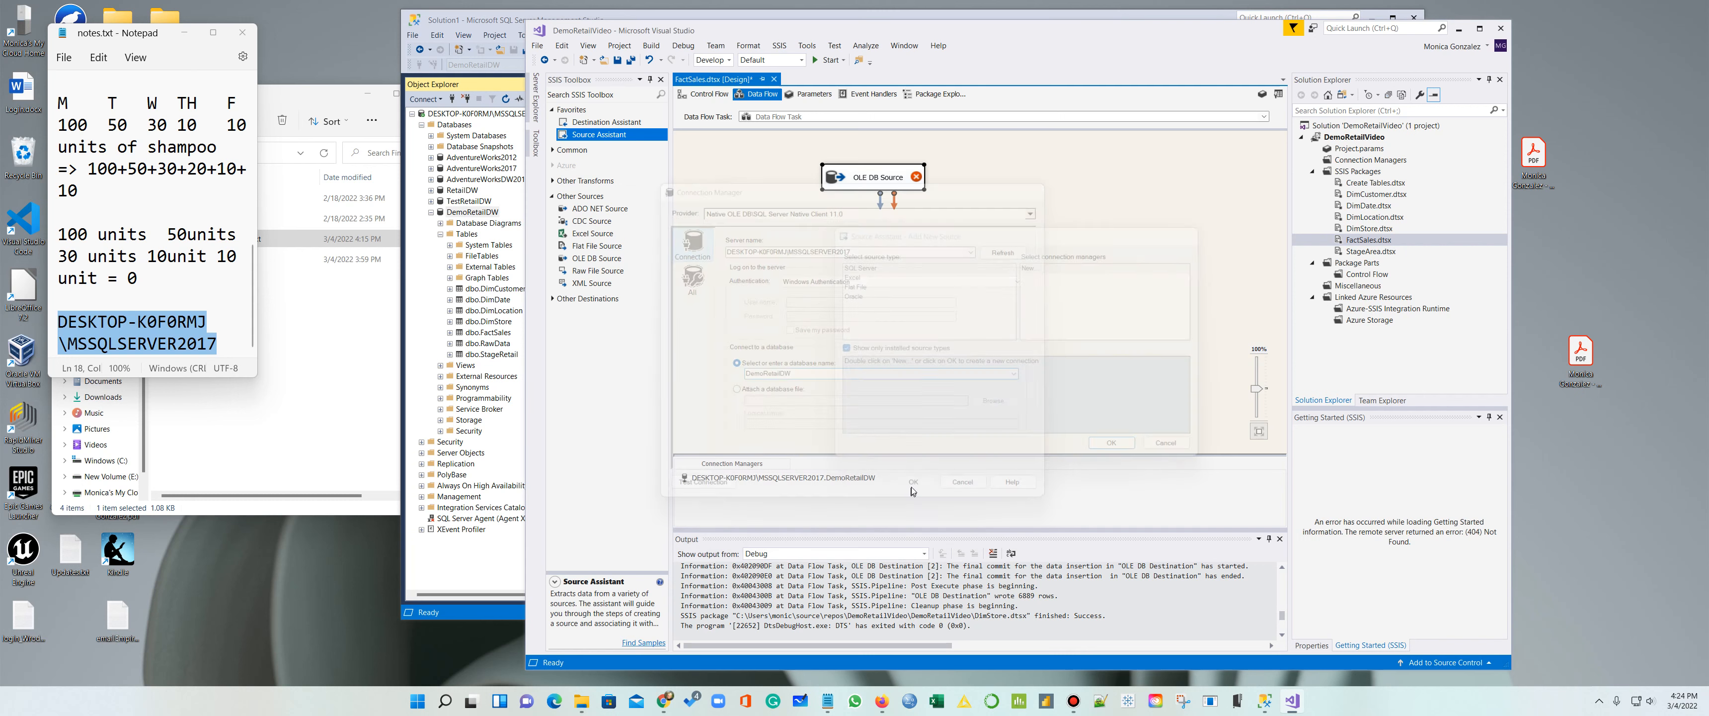
Step: Start adding a SQL Server destination with a new connection and open the connection's provider choices
left_click(604, 123)
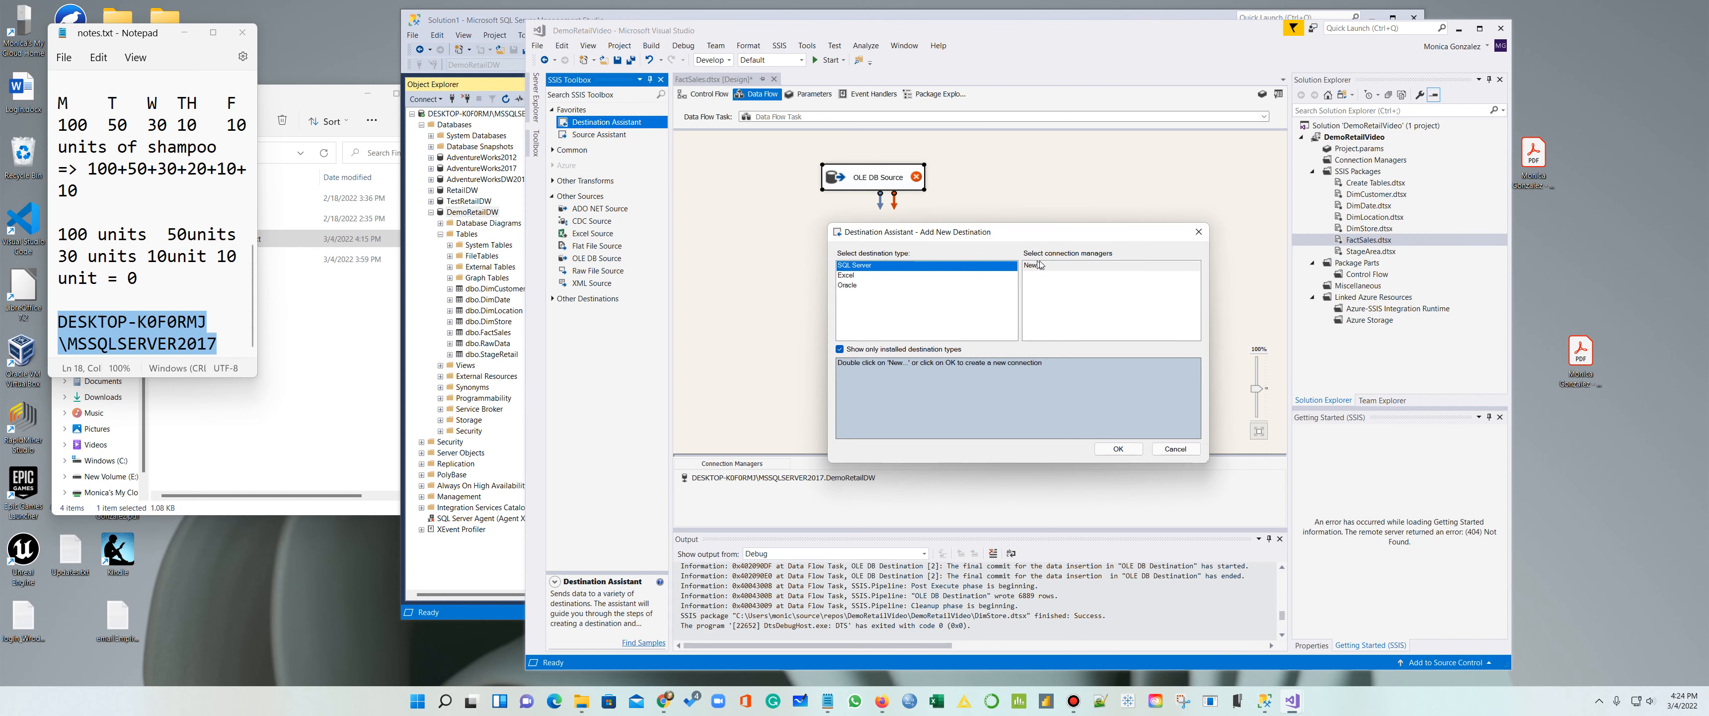
left_click(1051, 269)
left_click(1125, 449)
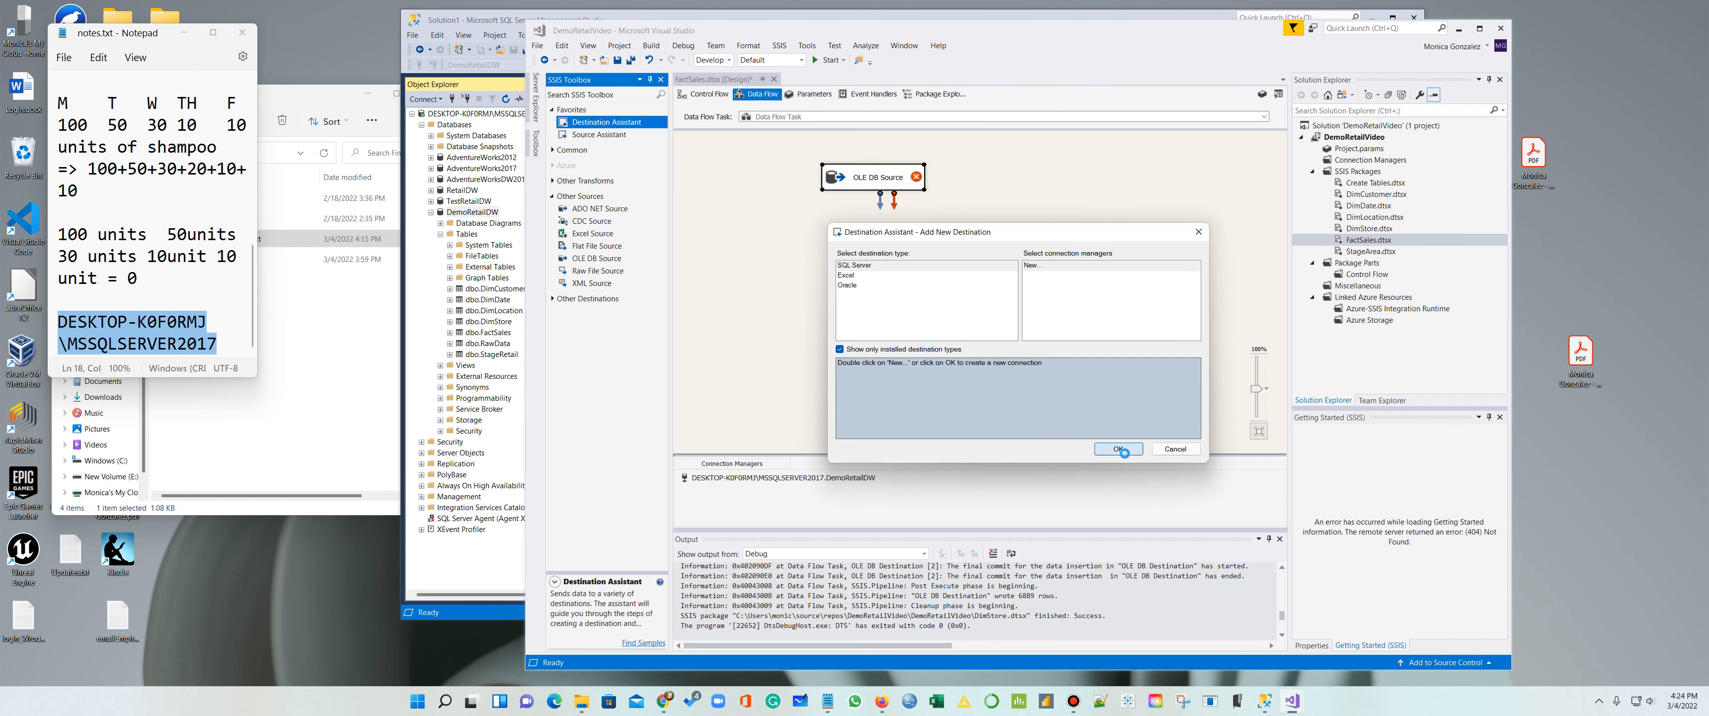
left_click(866, 211)
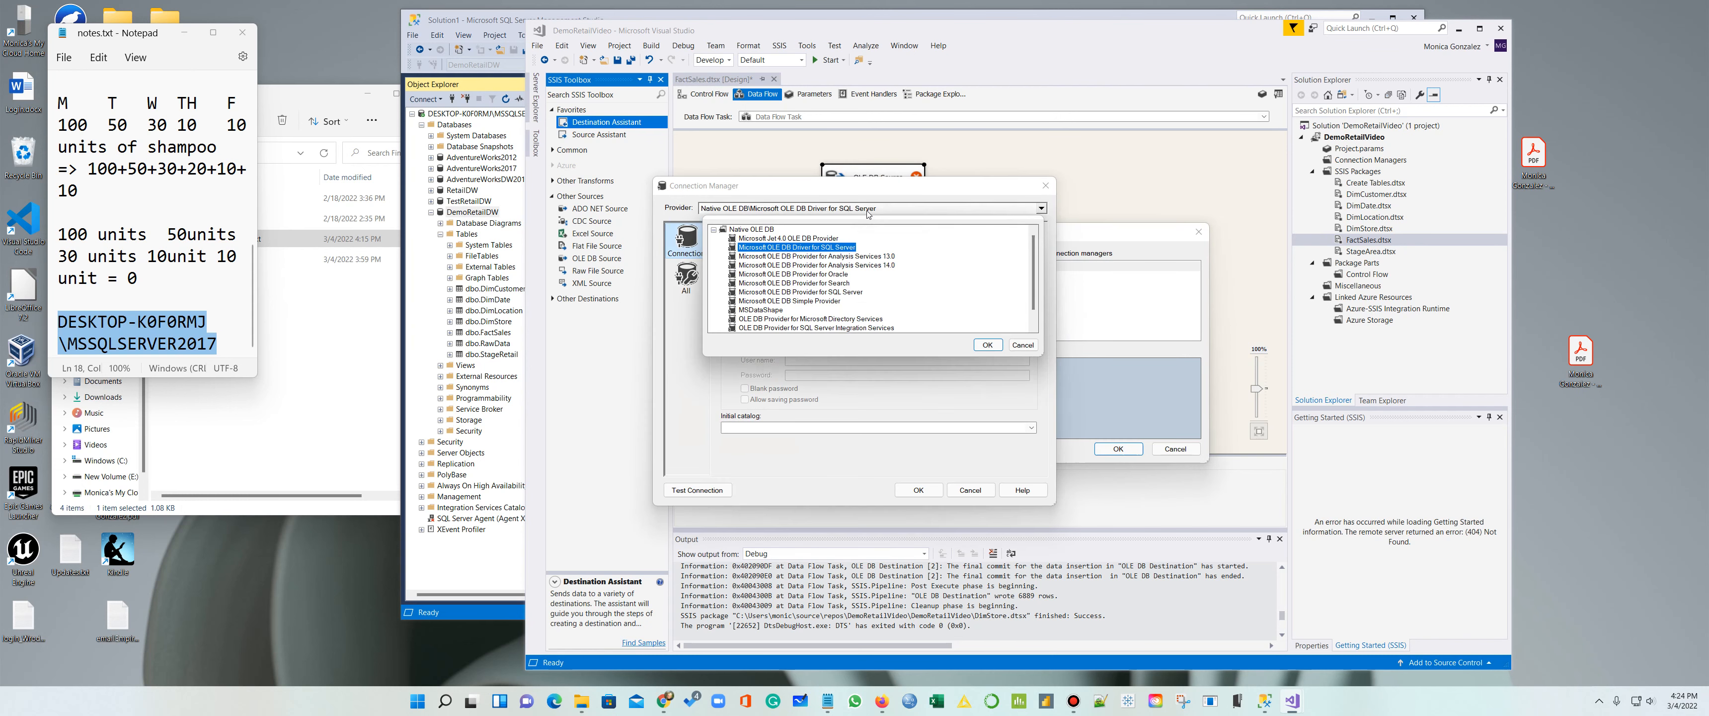
Step: Configure the destination connection with SQL Server Native Client 11.0, server DESKTOP-K0F0RMJ\MSSQLSERVER2017 and database DemoRetailDW
left_click(806, 328)
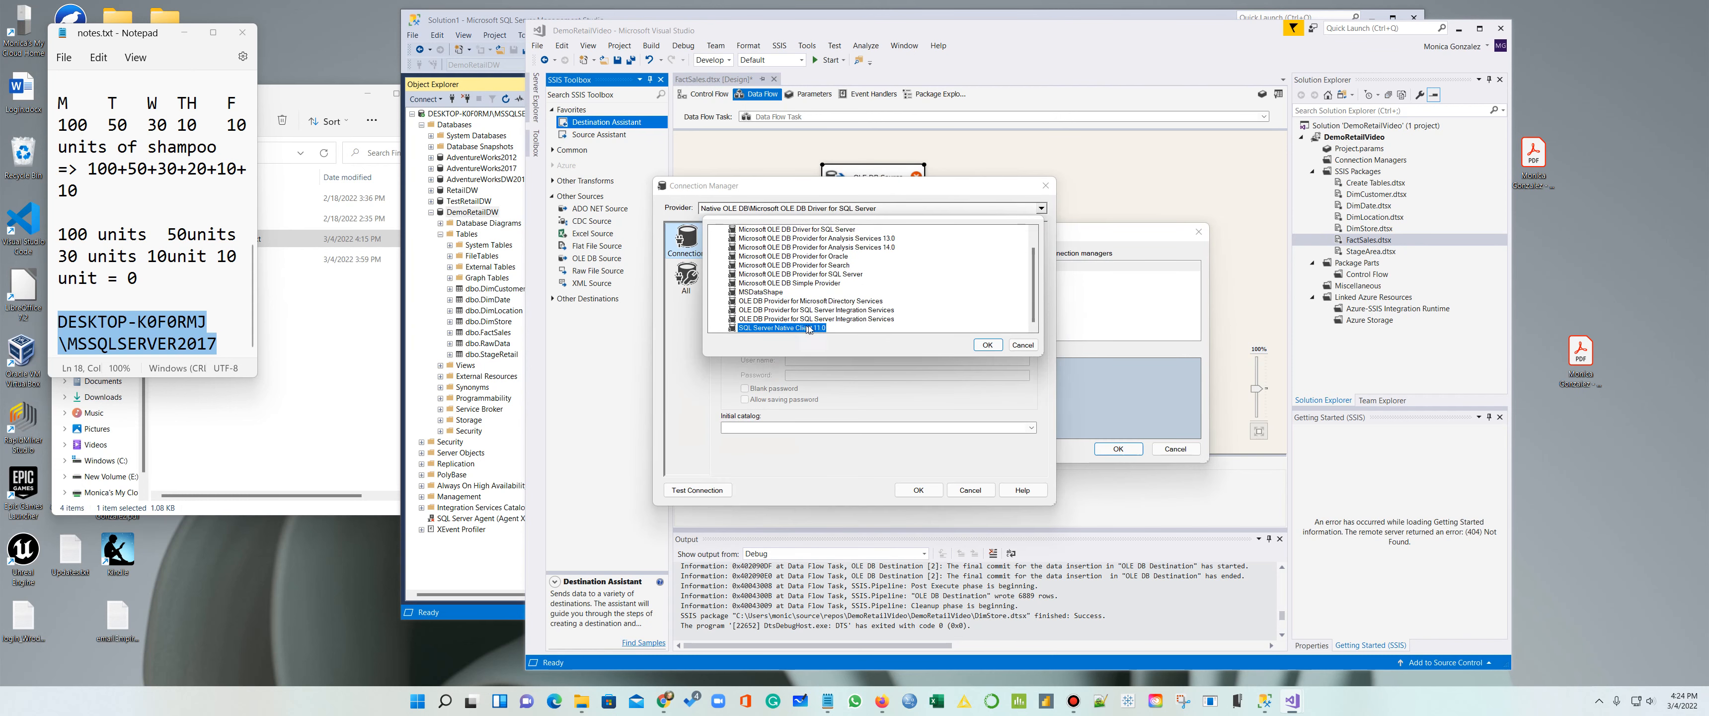
left_click(987, 344)
type("DESKTOP-K0F0RMJ\\MSSQLSERVER2017")
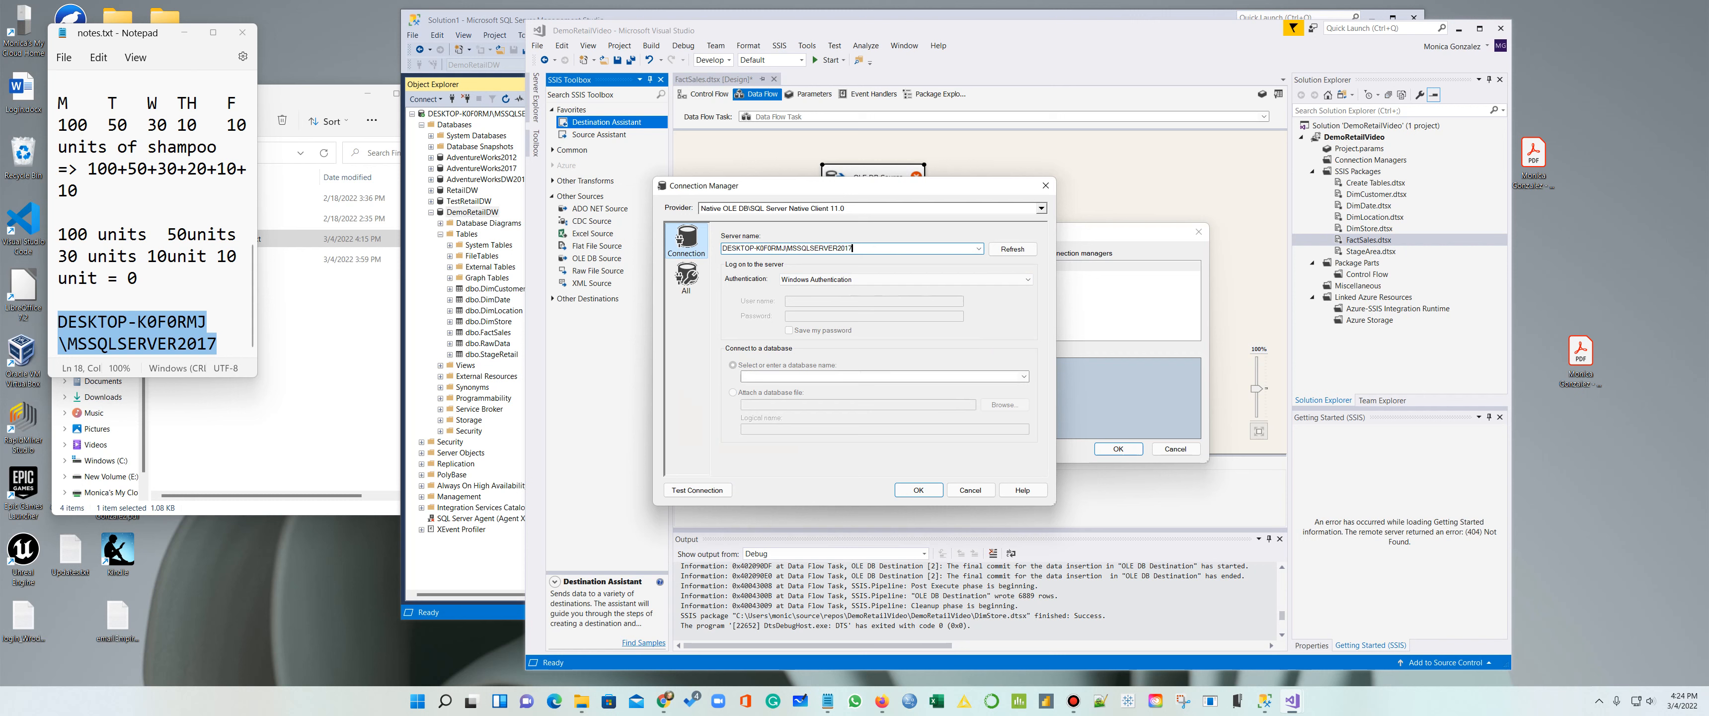
left_click(1024, 376)
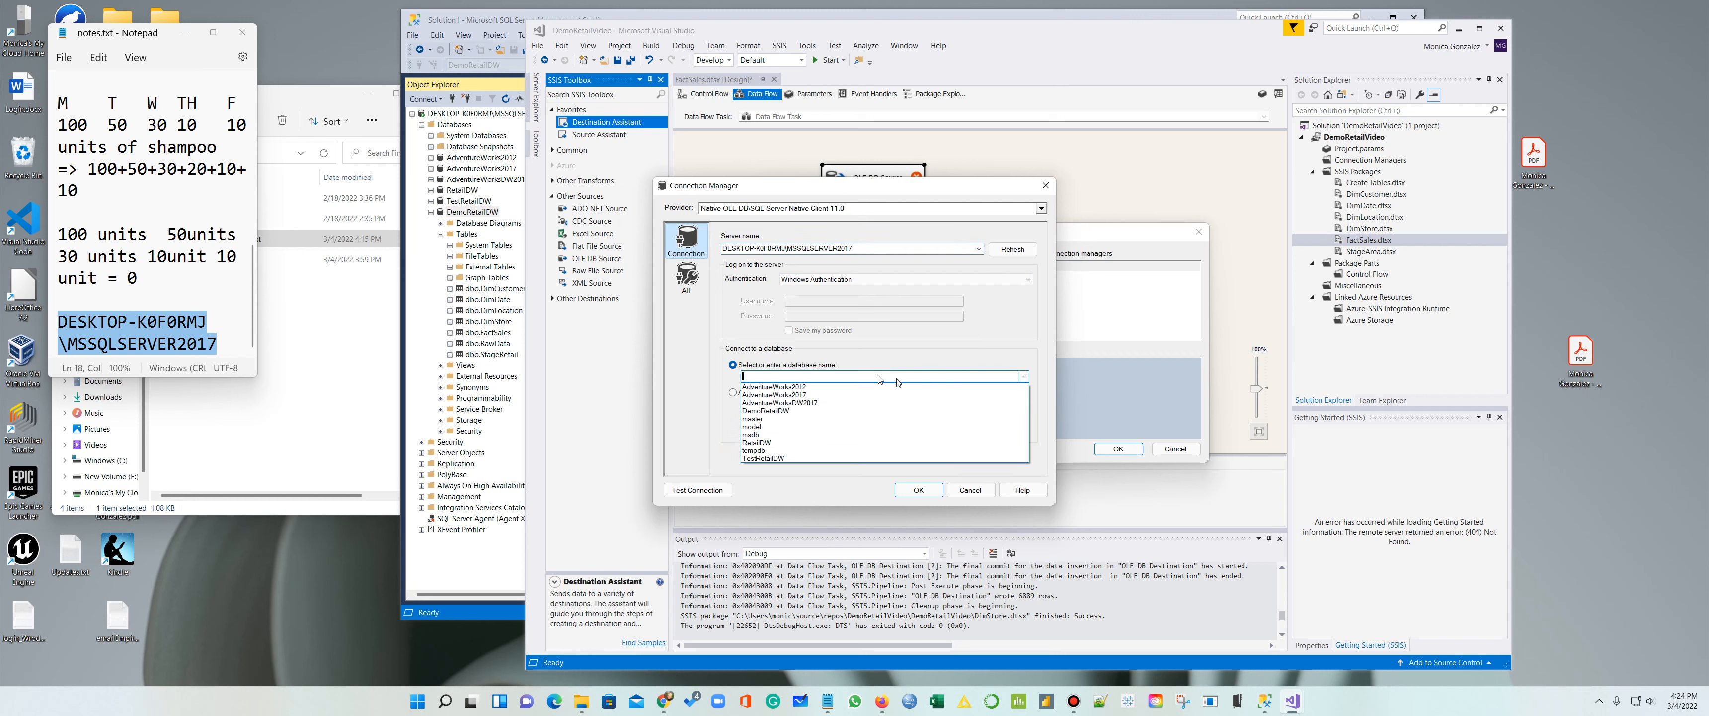
left_click(792, 407)
left_click(911, 489)
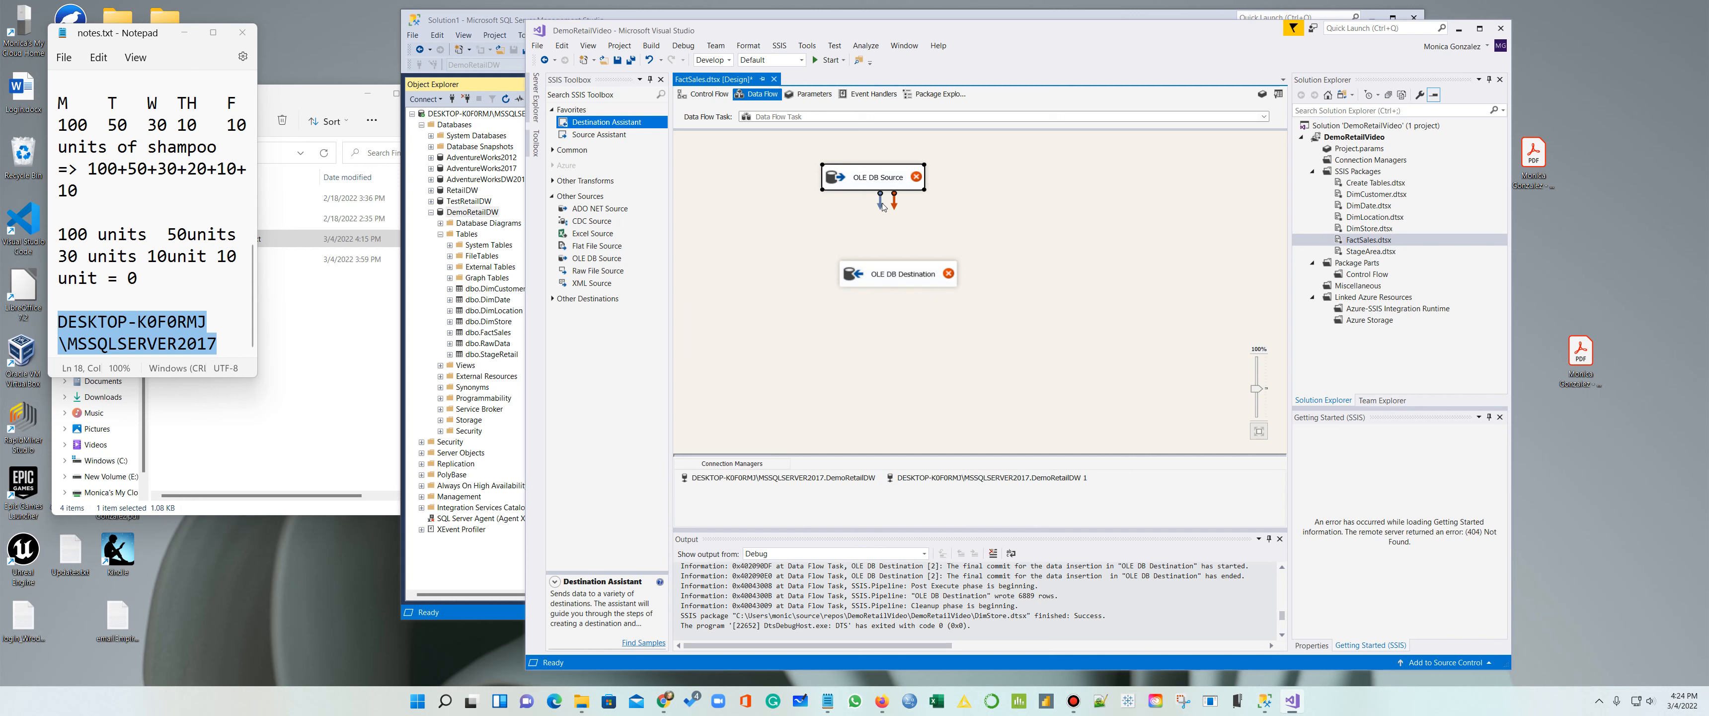
Step: Connect the OLE DB Source to the OLE DB Destination and set the source table to [dbo].[StageRetail]
left_click_drag(881, 210, 883, 273)
right_click(903, 184)
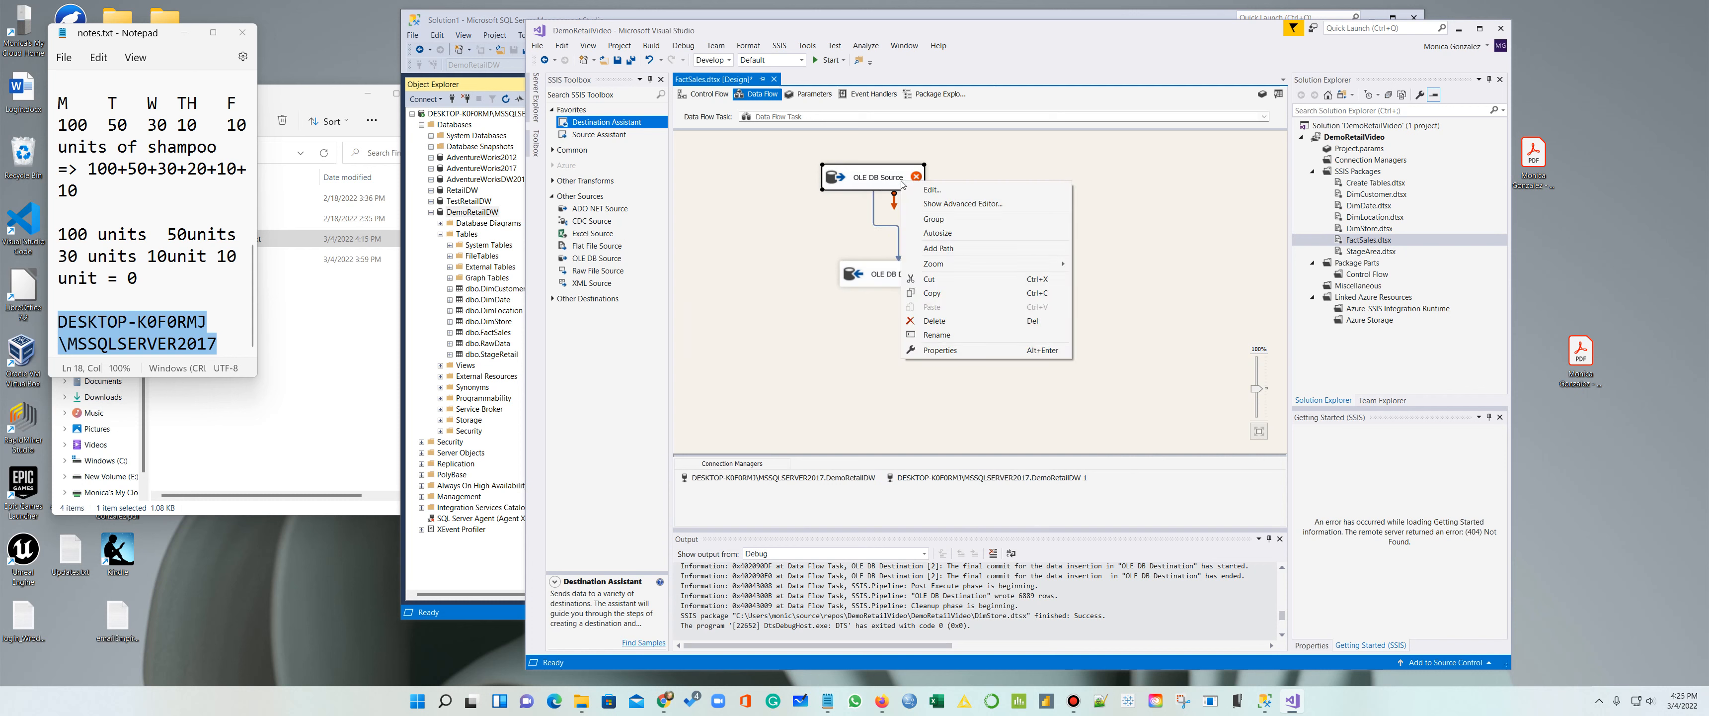
left_click(929, 188)
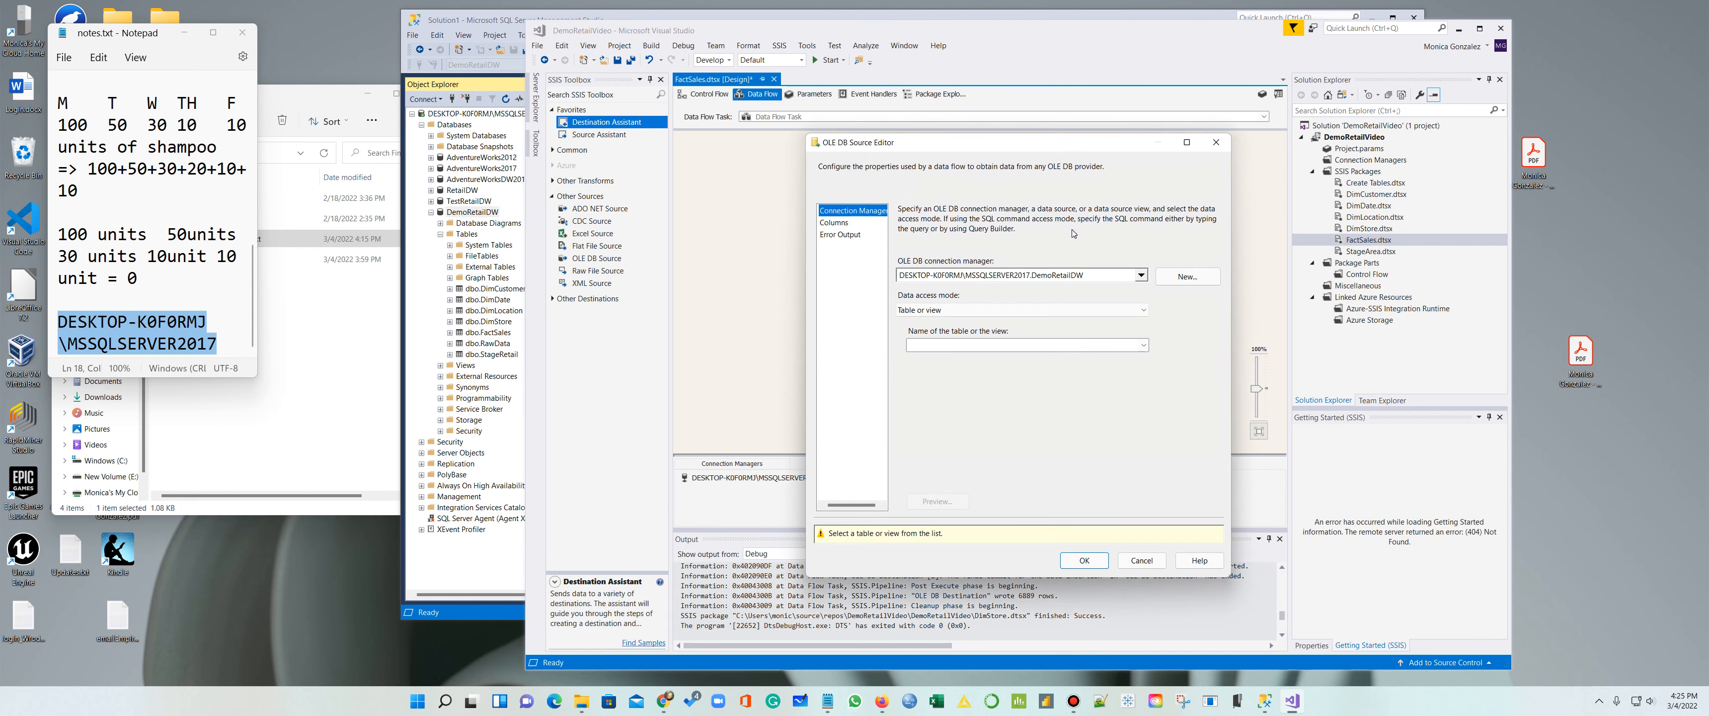
left_click(1071, 346)
left_click(971, 427)
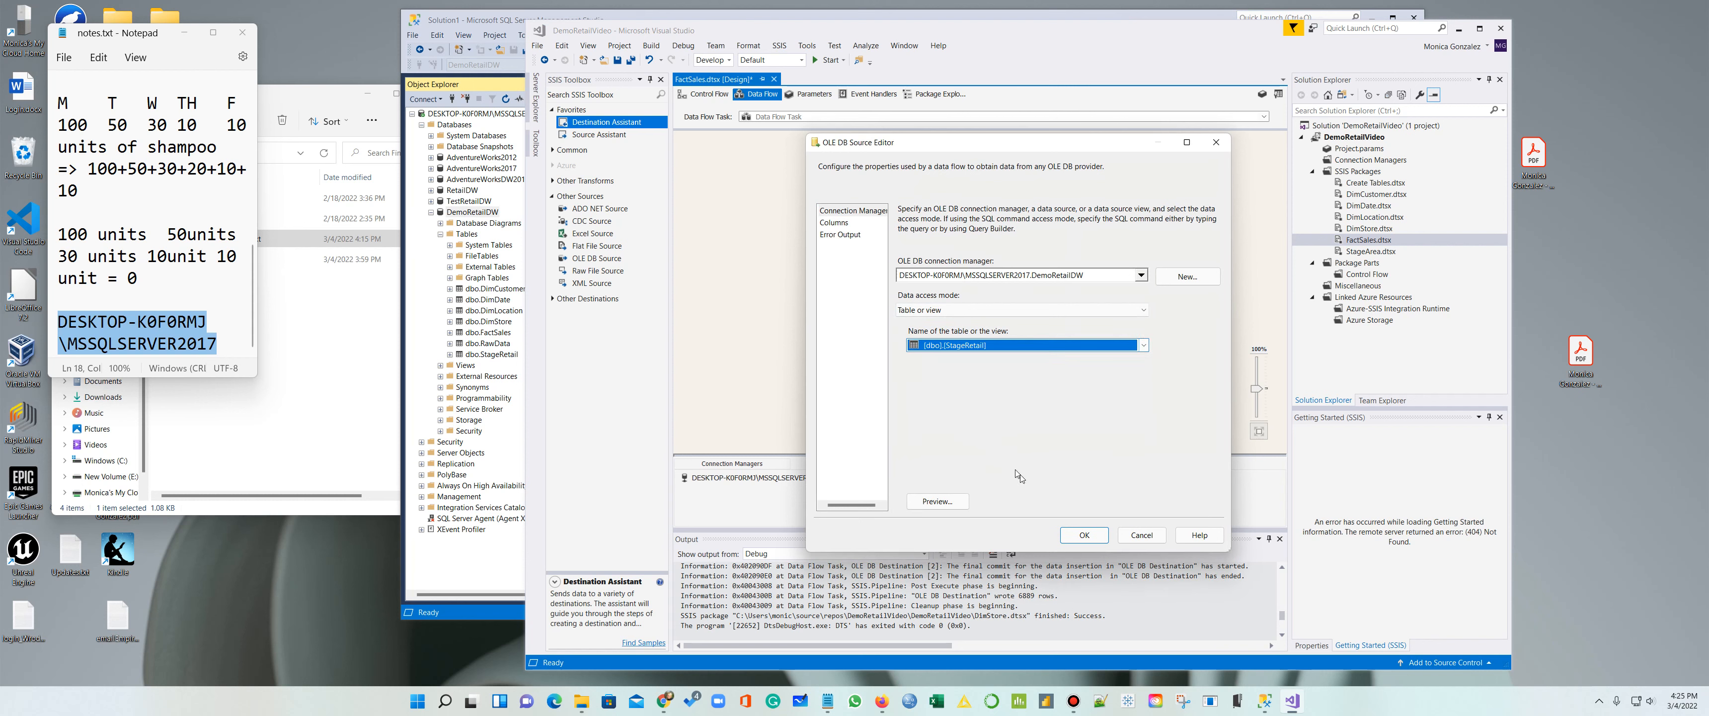
left_click(1085, 535)
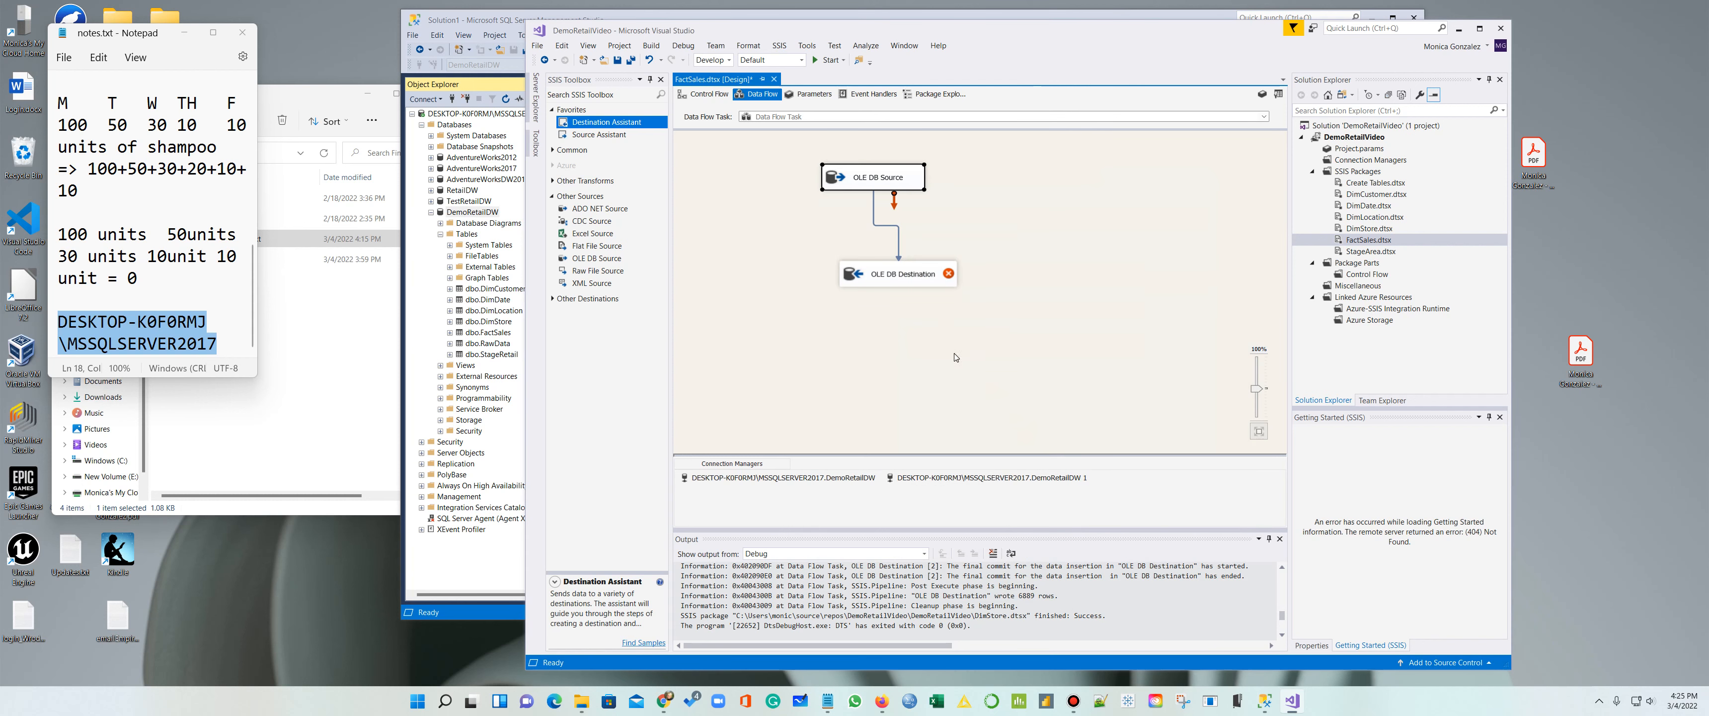
Step: Edit the OLE DB Destination and choose [dbo].[FactSales] as its target table
right_click(917, 288)
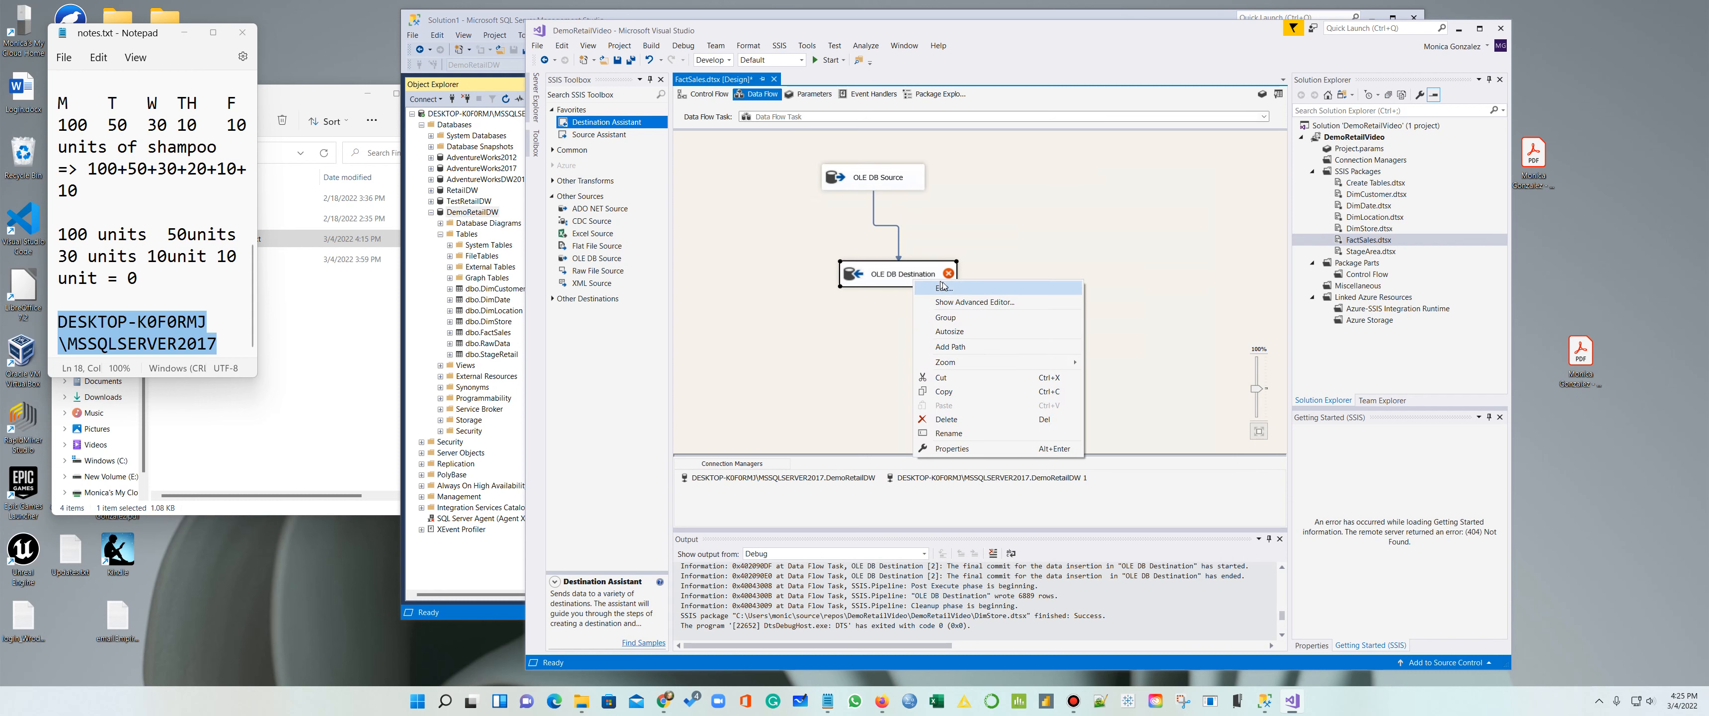
left_click(946, 295)
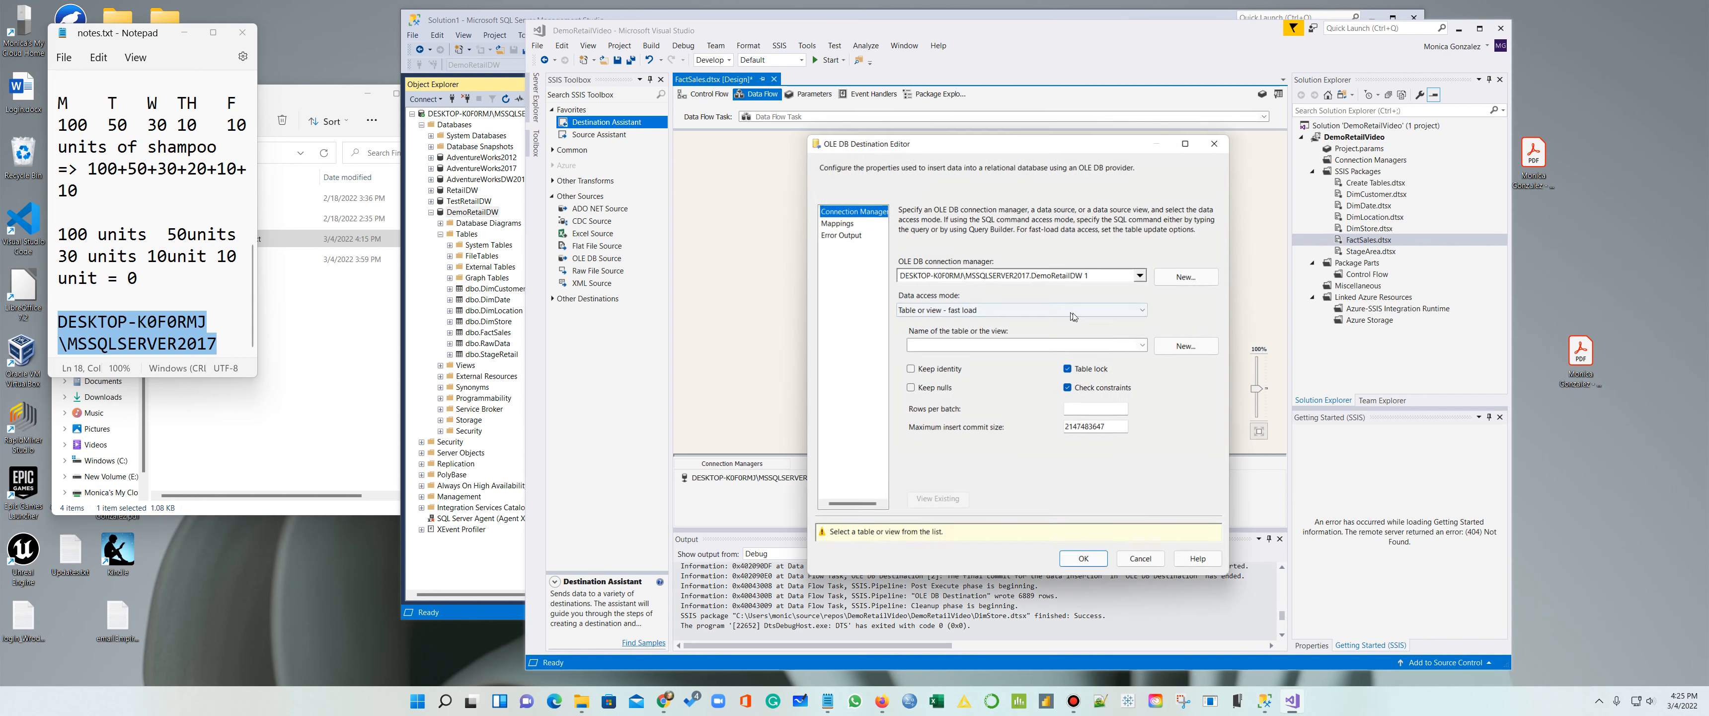
left_click(1142, 344)
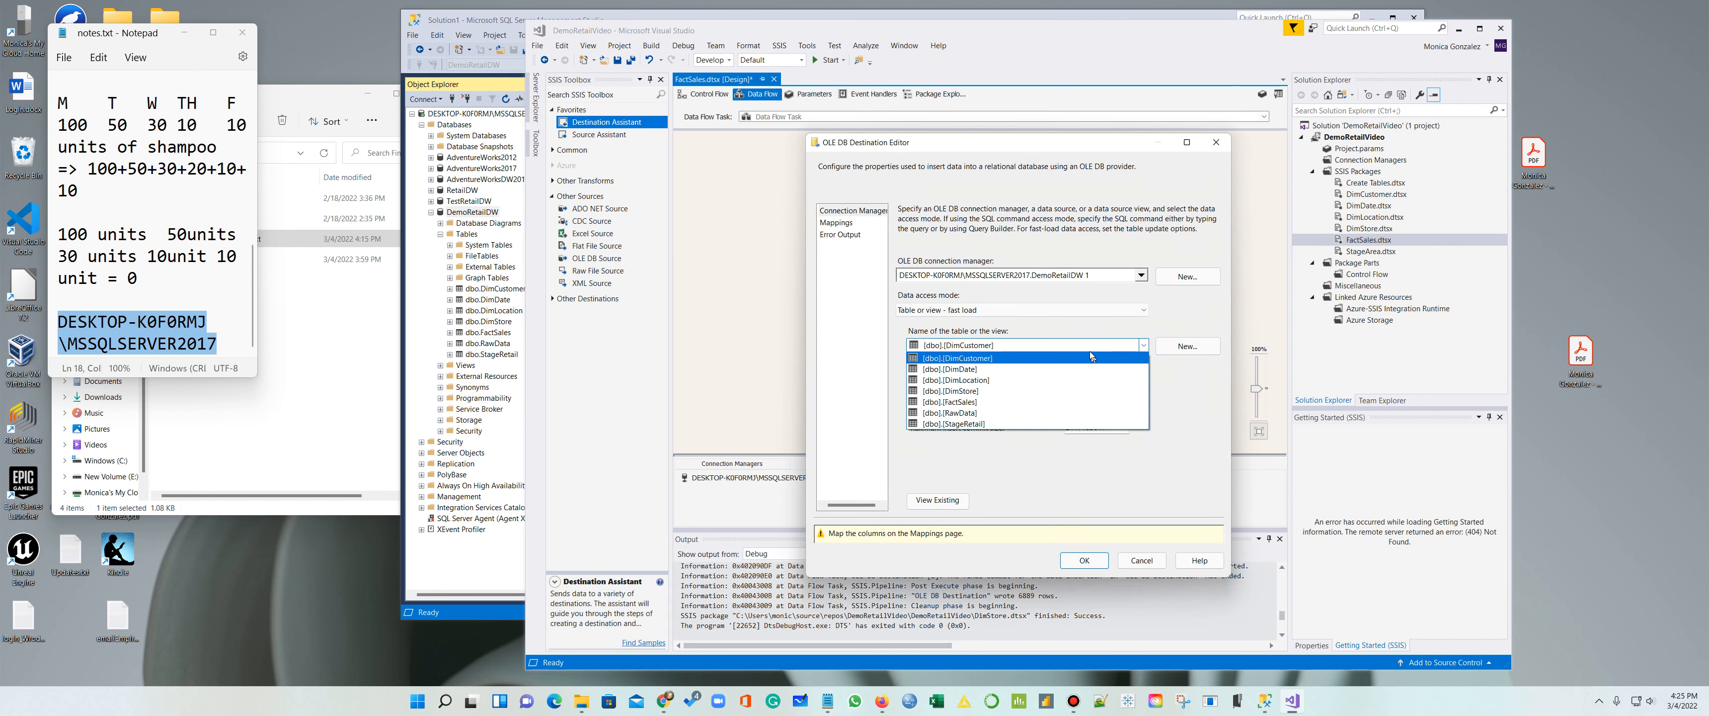
left_click(1015, 401)
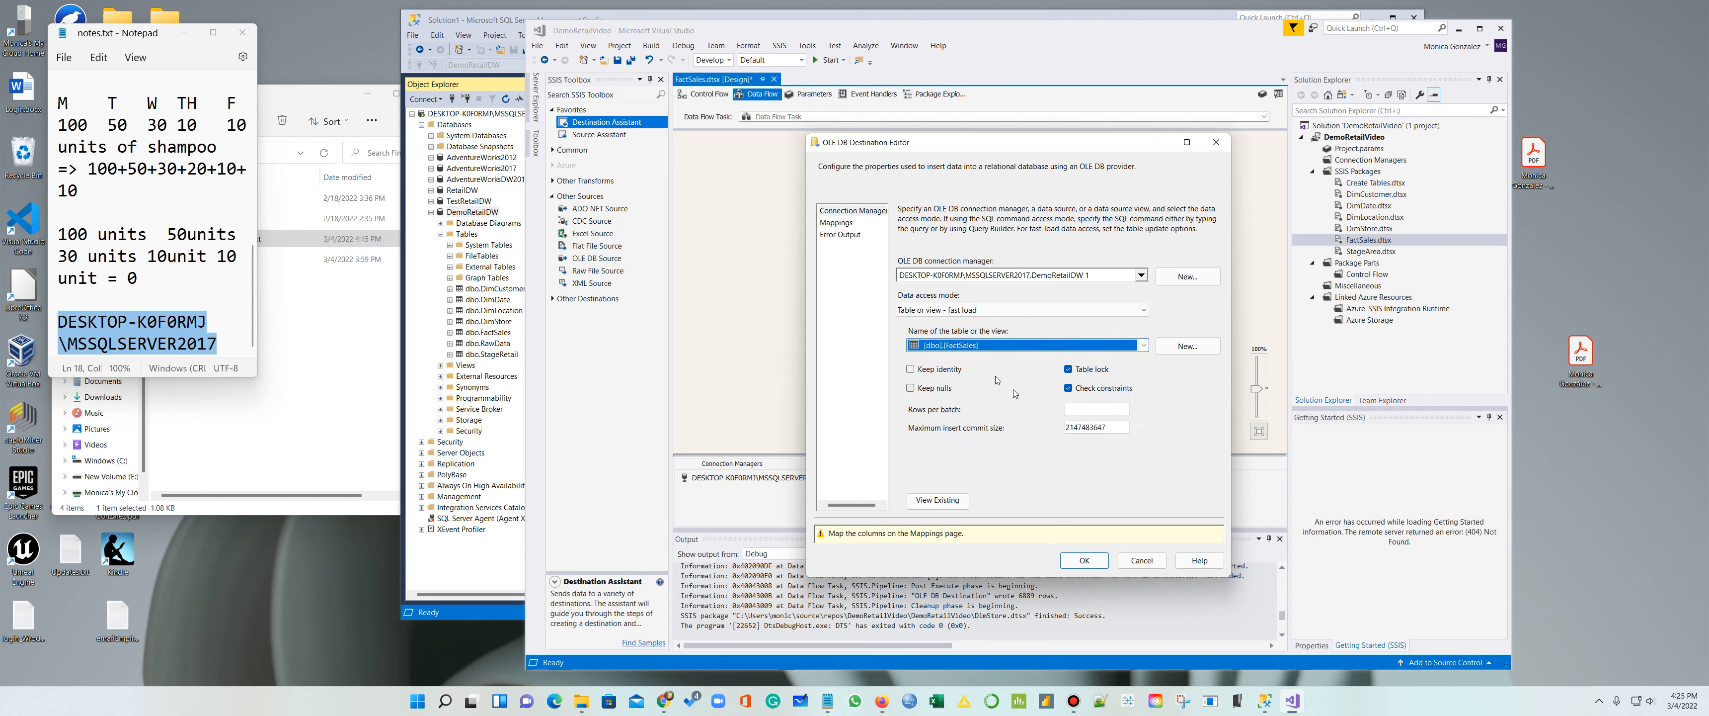
Step: In the destination's column mappings, set the inputs for Saleskey and Datekey to <ignore>
left_click(837, 224)
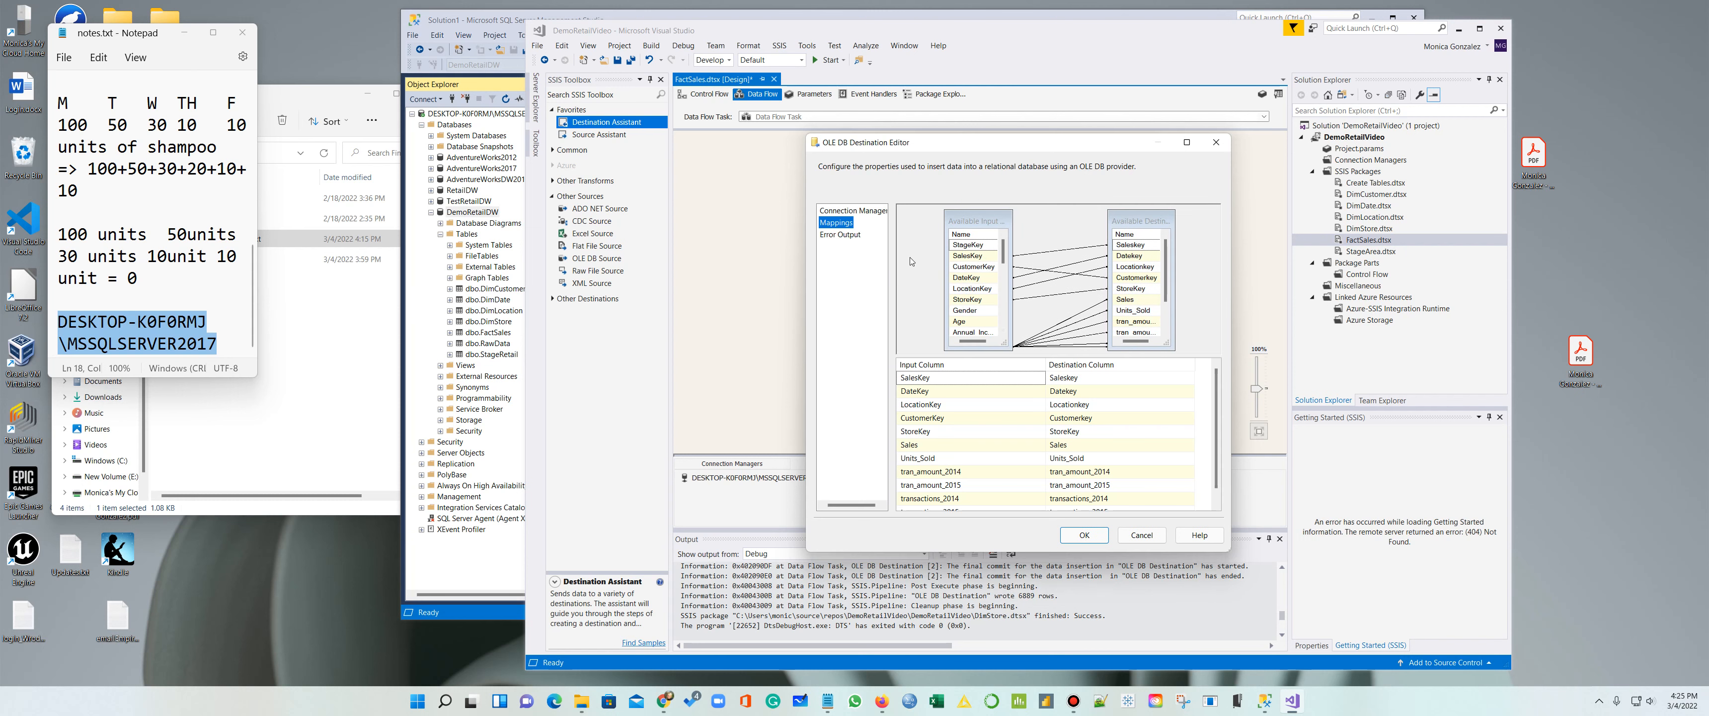
left_click(1028, 378)
left_click(1041, 378)
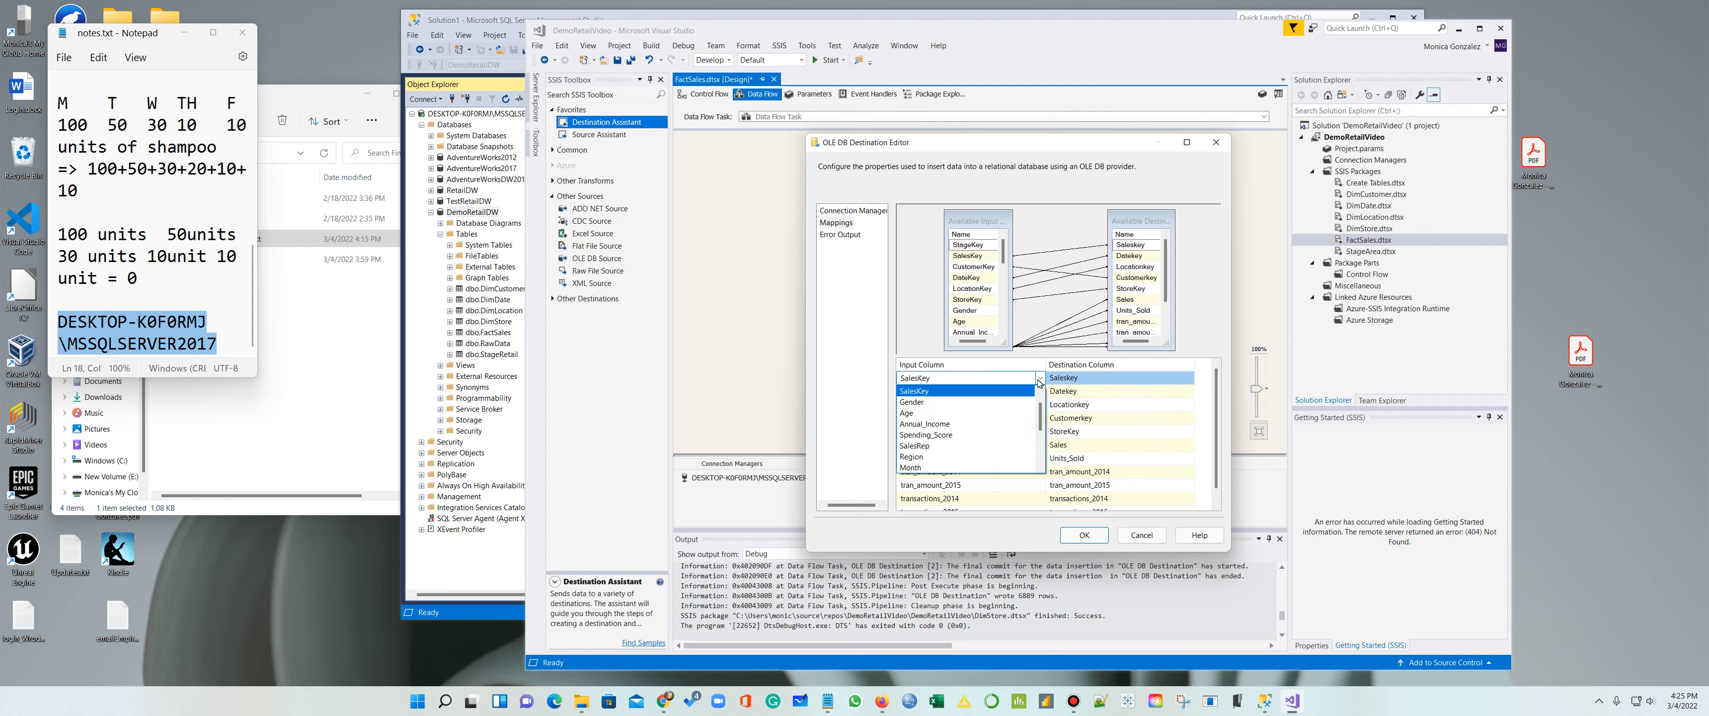
left_click(1016, 388)
left_click(1017, 390)
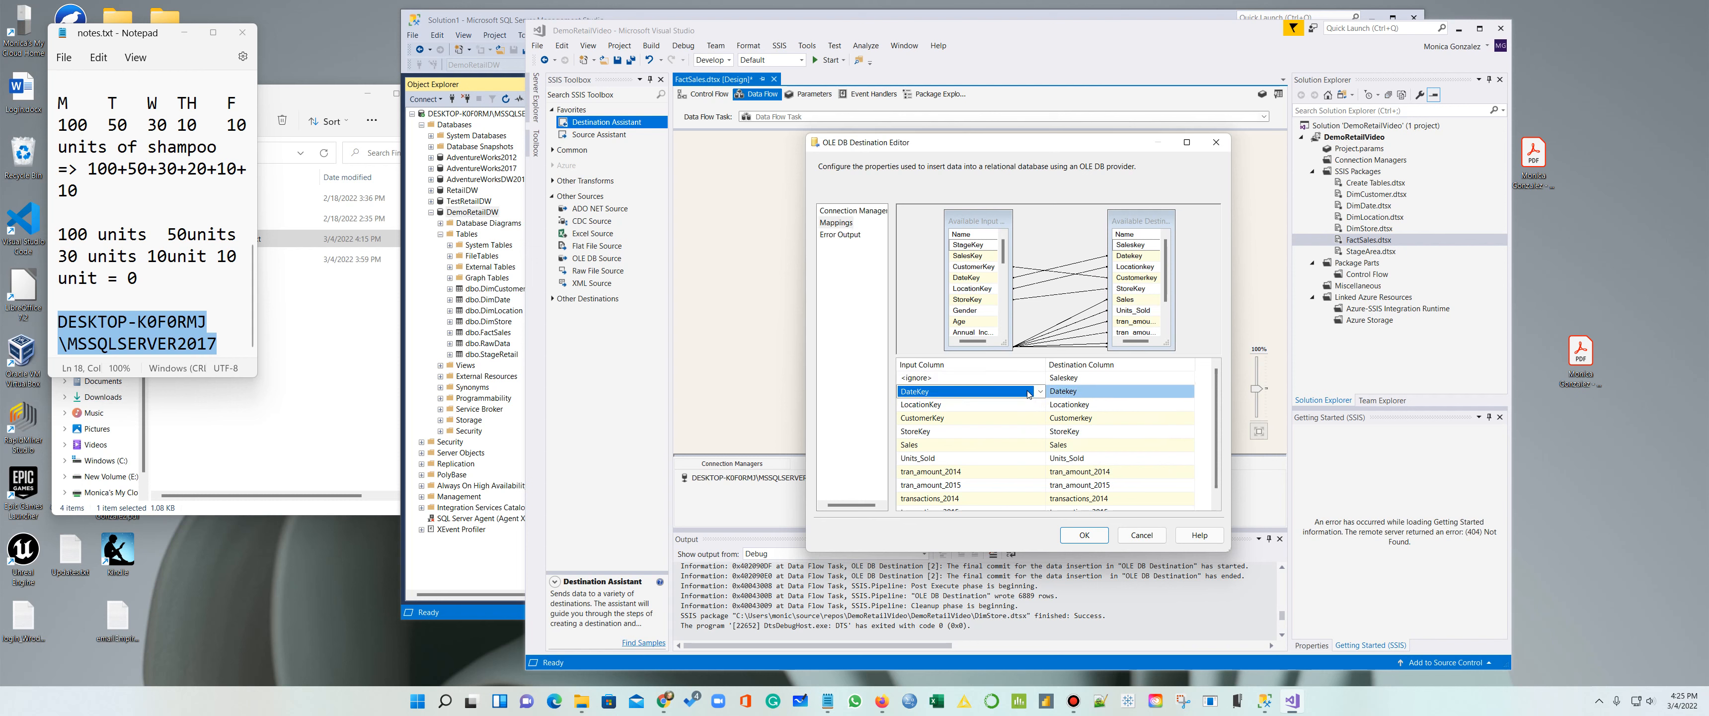
left_click(1041, 391)
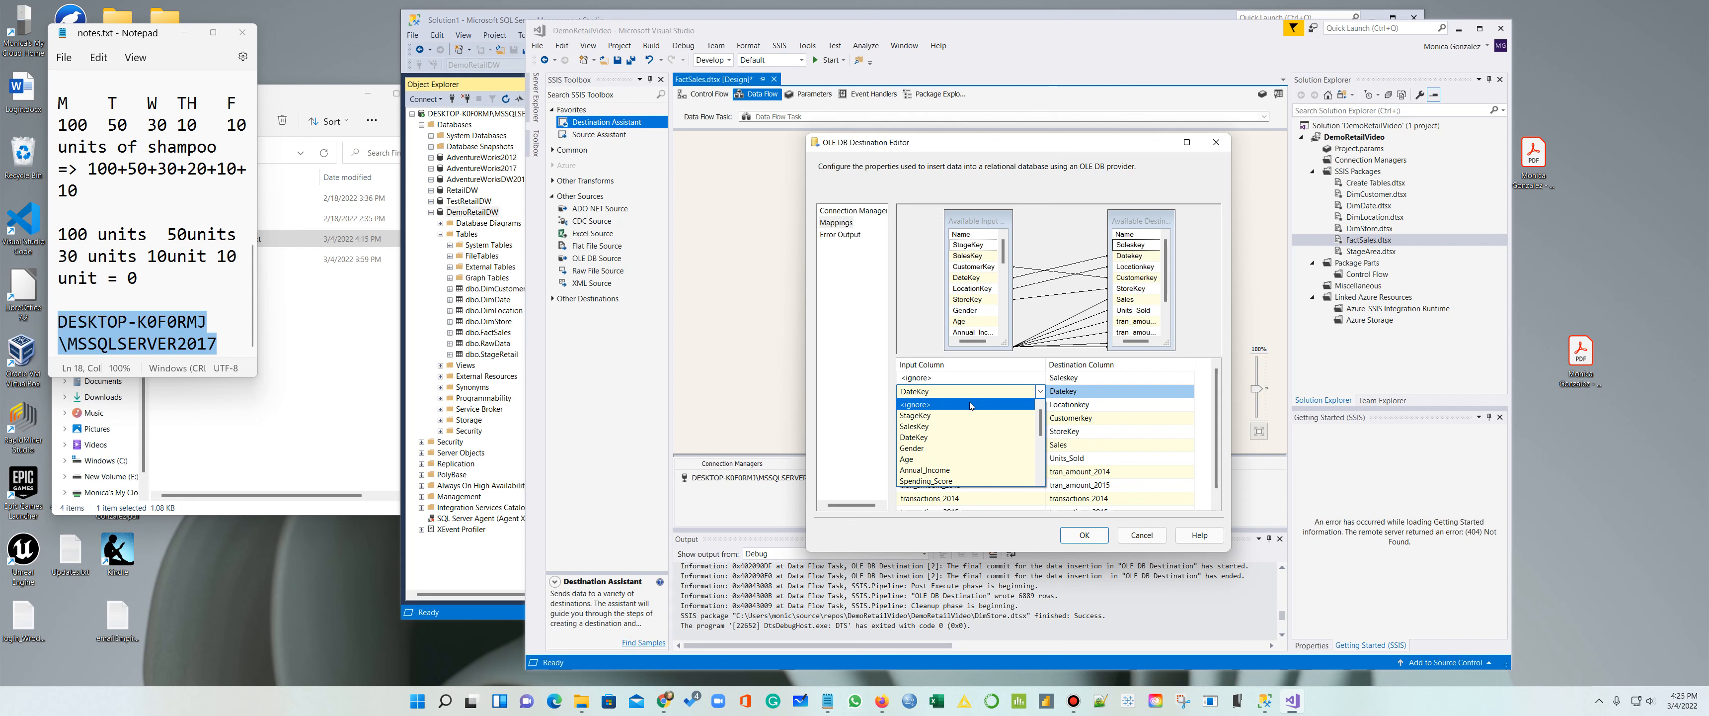
left_click(970, 404)
Step: Set the input columns for Locationkey, Customerkey and StoreKey to <ignore> in the destination mappings
left_click(970, 405)
left_click(1041, 404)
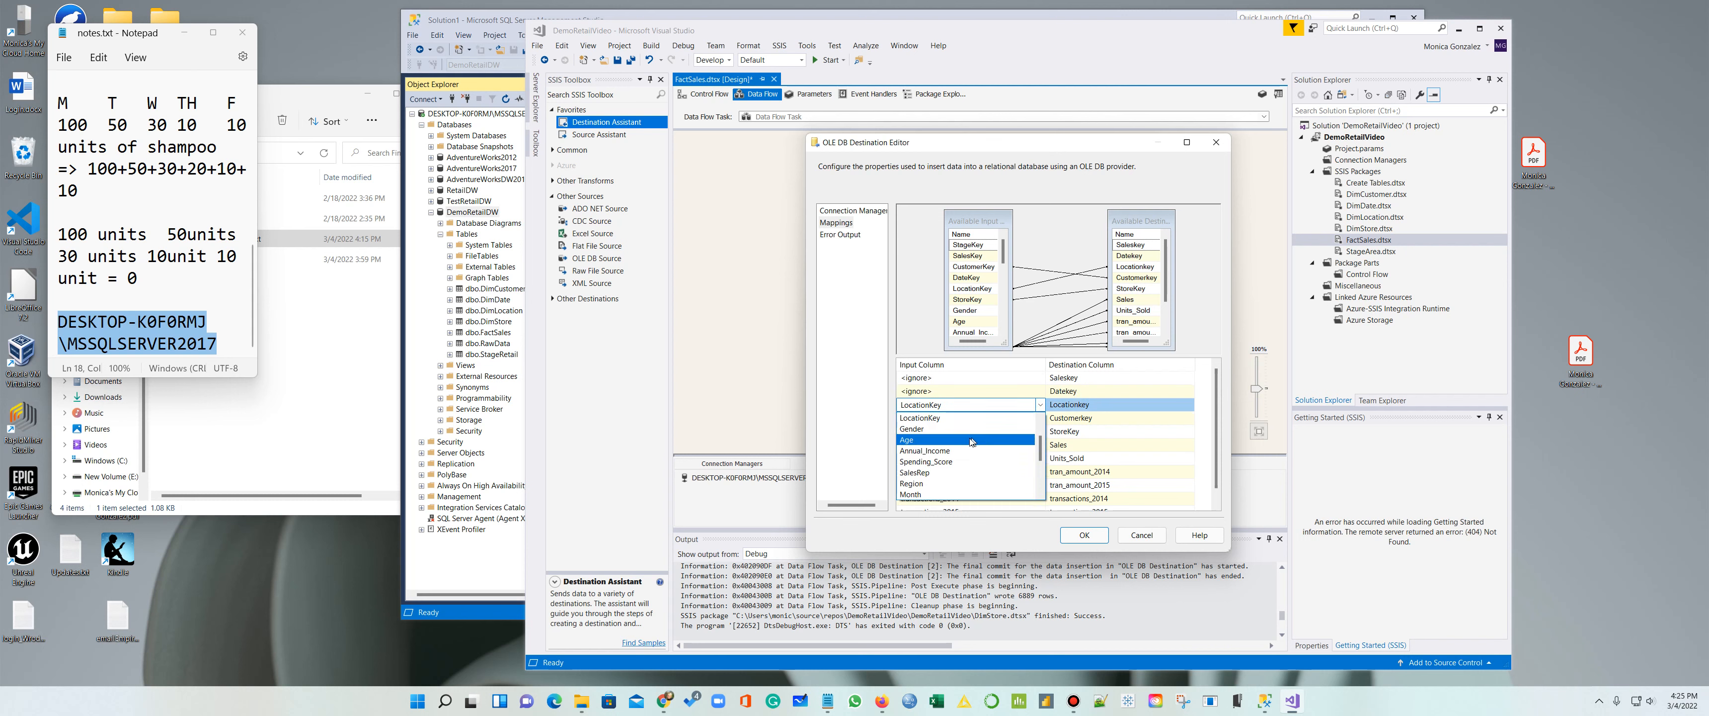
scroll(972, 442, "up", 3)
left_click(942, 418)
left_click(1040, 418)
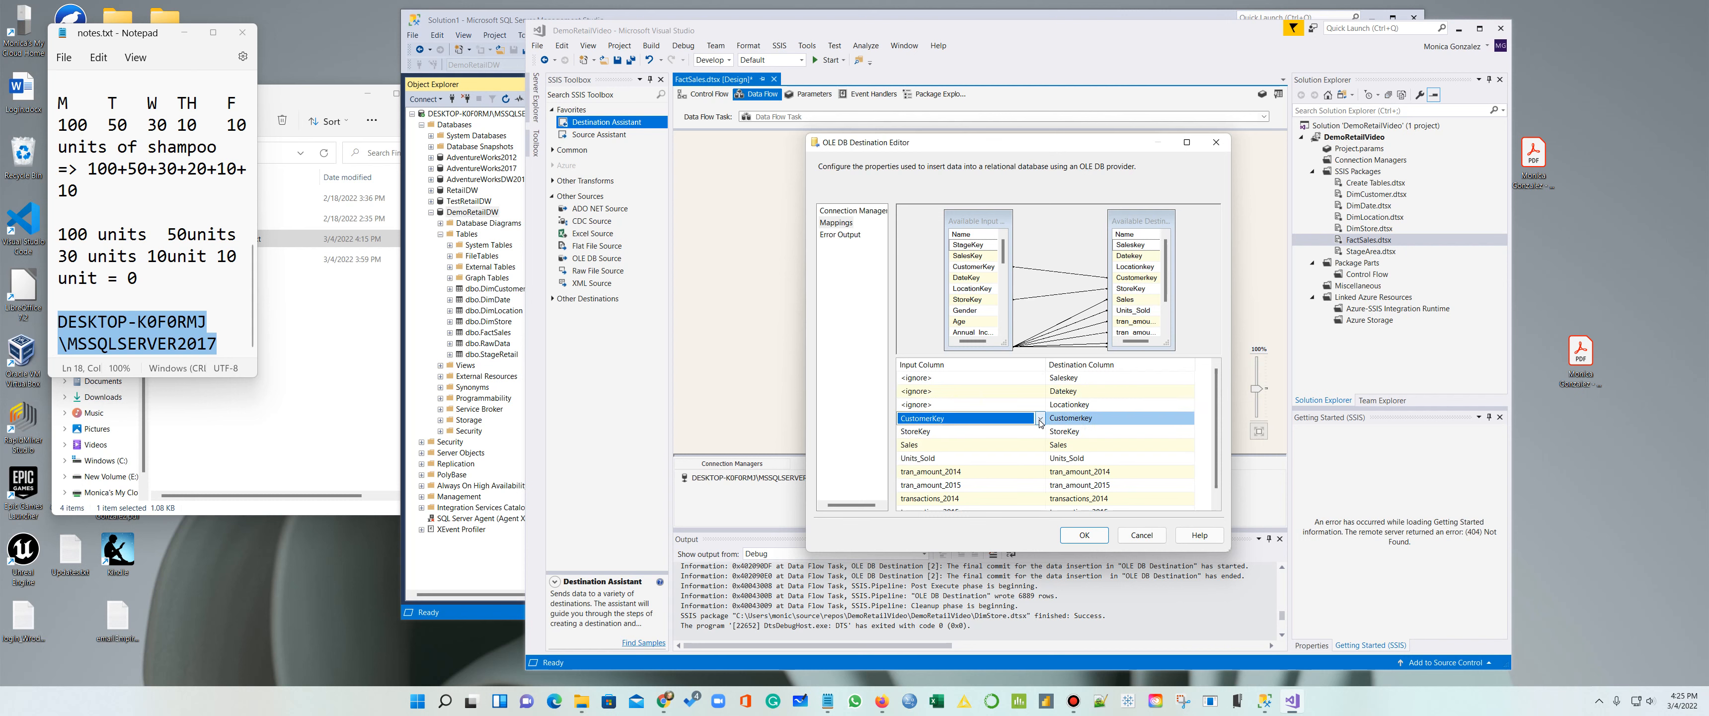
scroll(1040, 421, "up", 3)
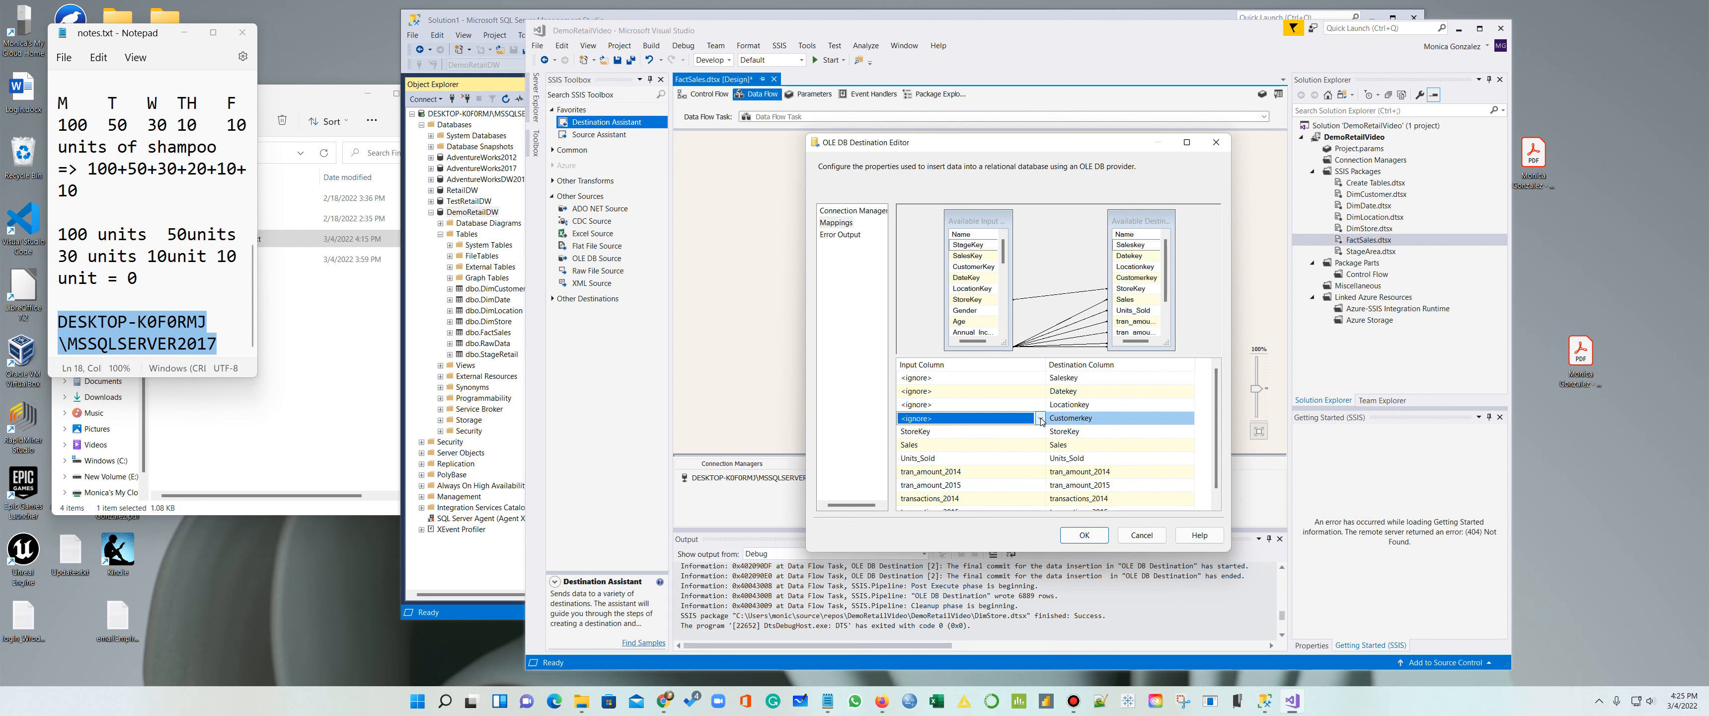
left_click(1021, 436)
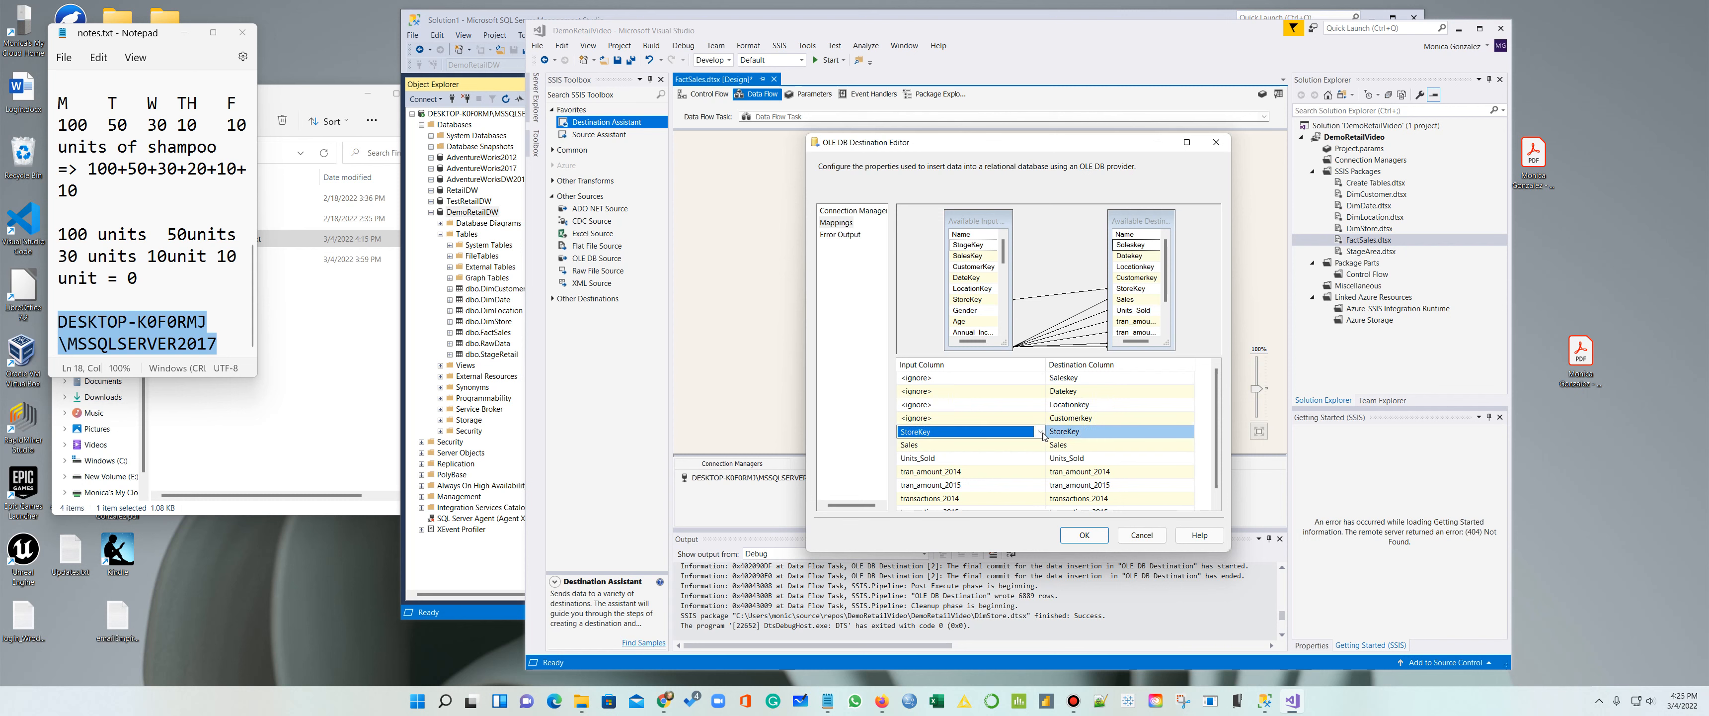
scroll(1043, 435, "up", 3)
scroll(1042, 435, "up", 3)
Step: Review the remaining sales and transaction column mappings, sort the list by input column and accept the destination settings
left_click(1217, 504)
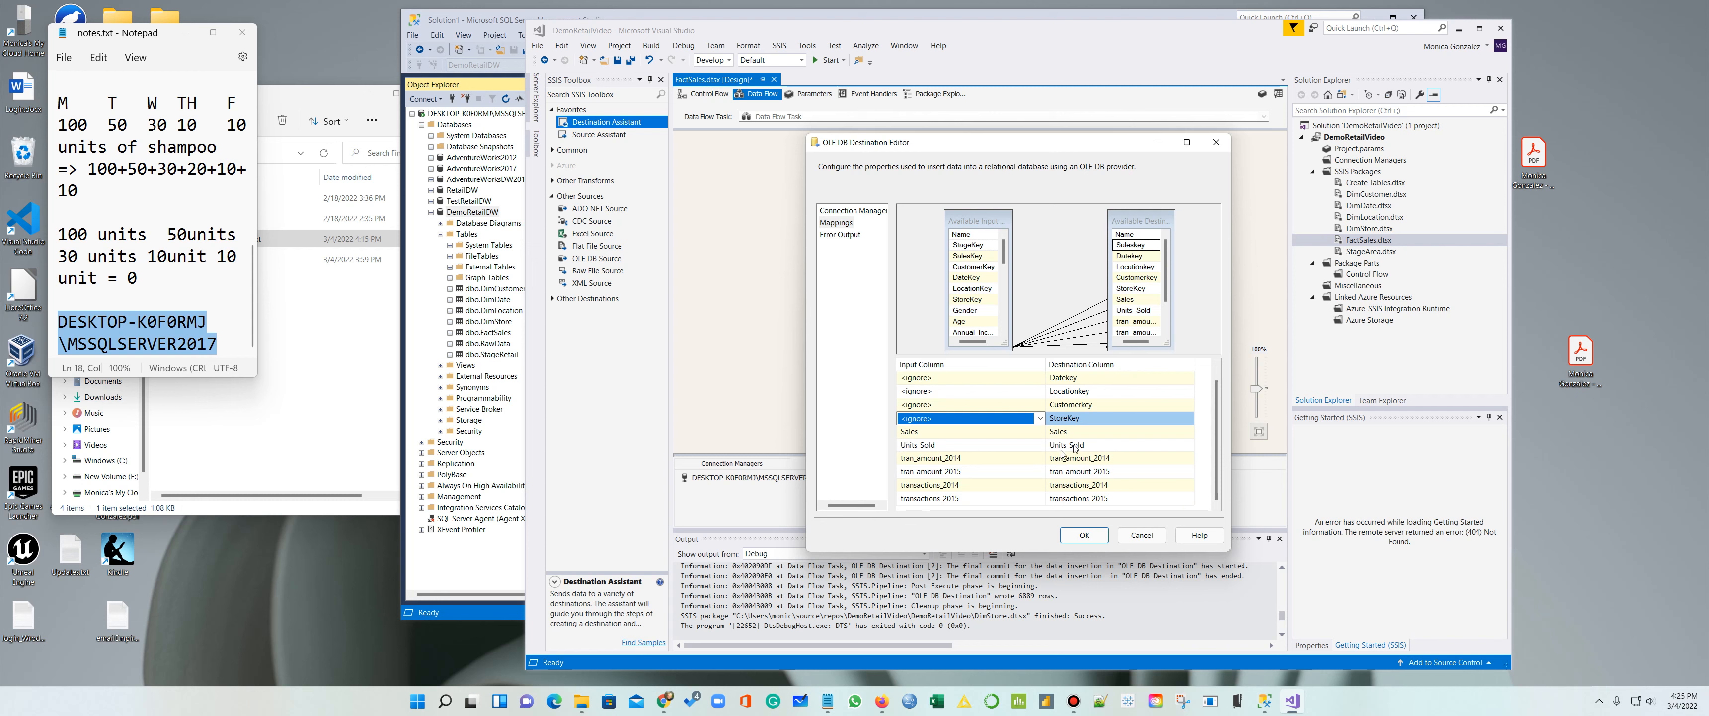
scroll(1125, 396, "up", 1)
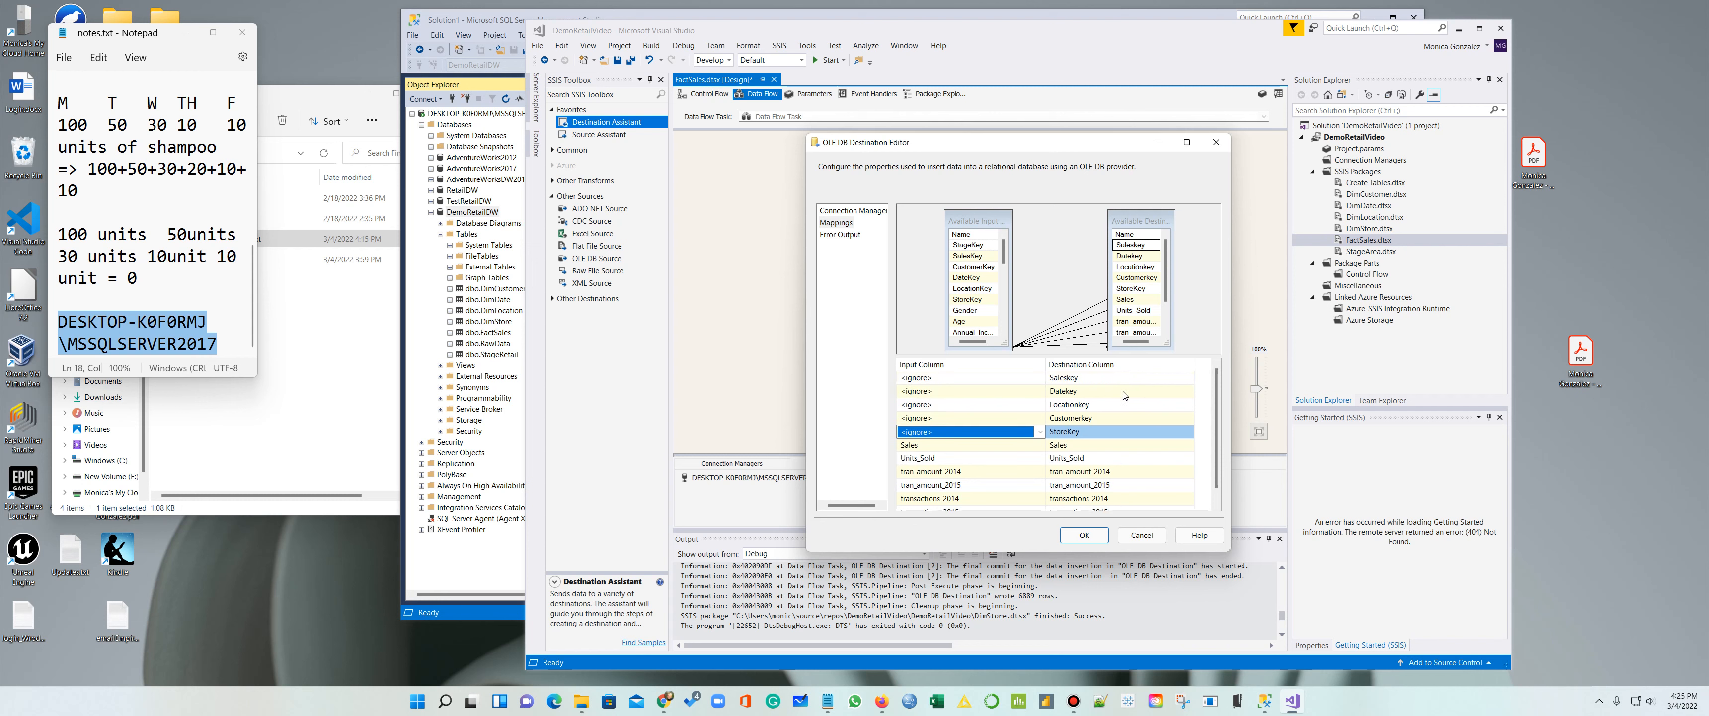
left_click(963, 366)
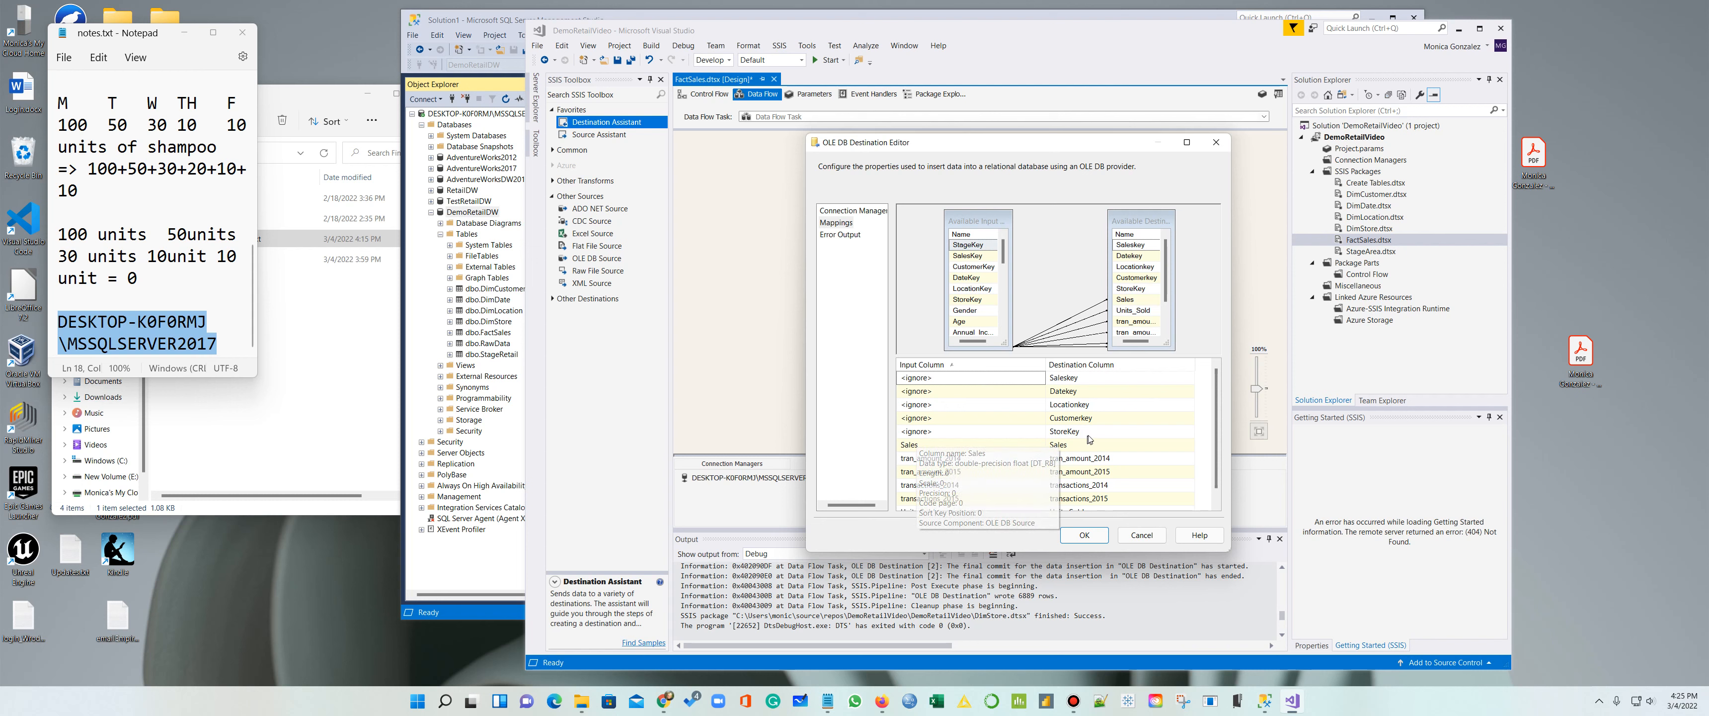
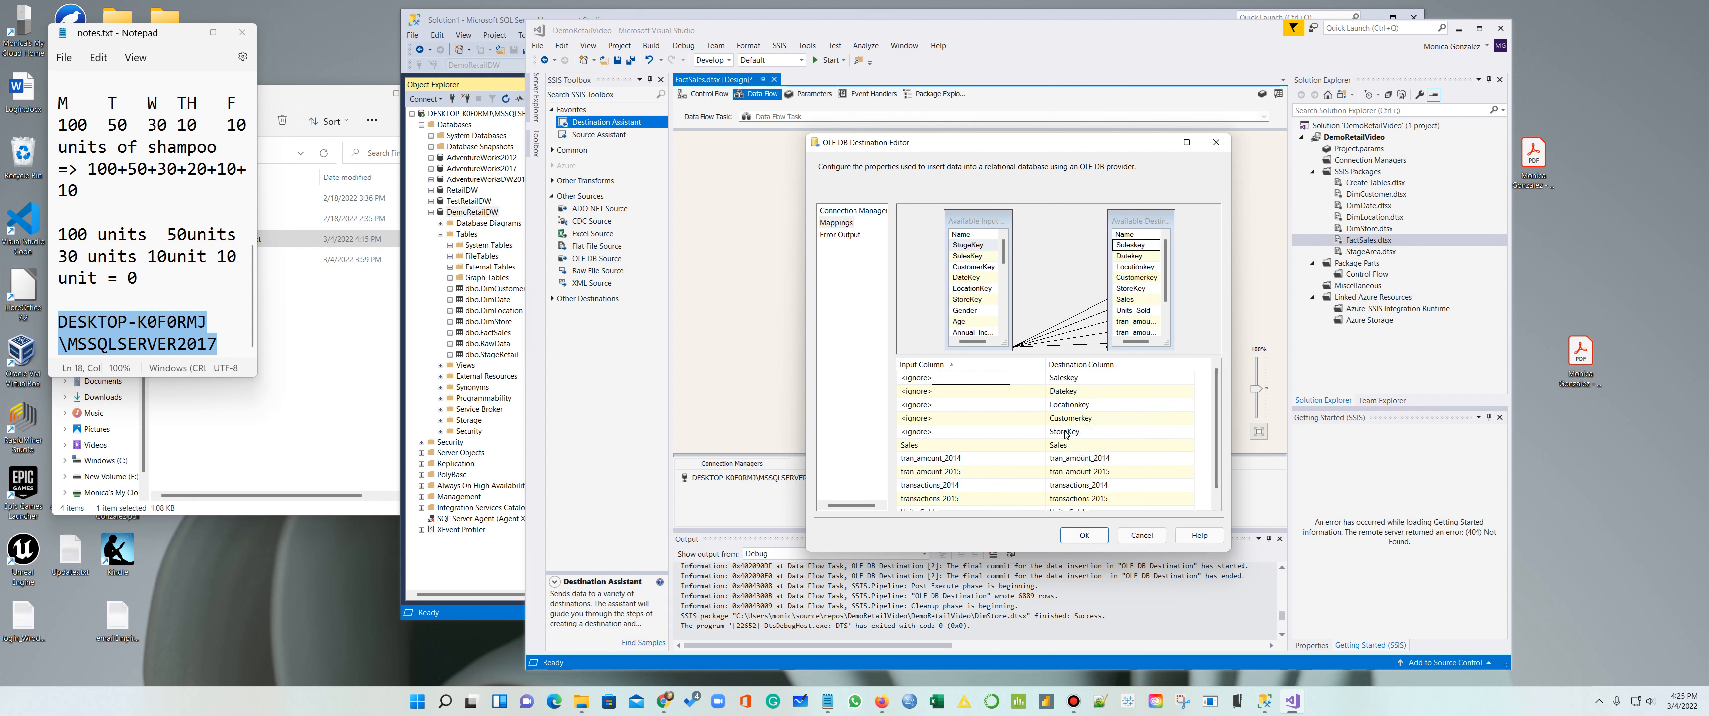
left_click(1085, 536)
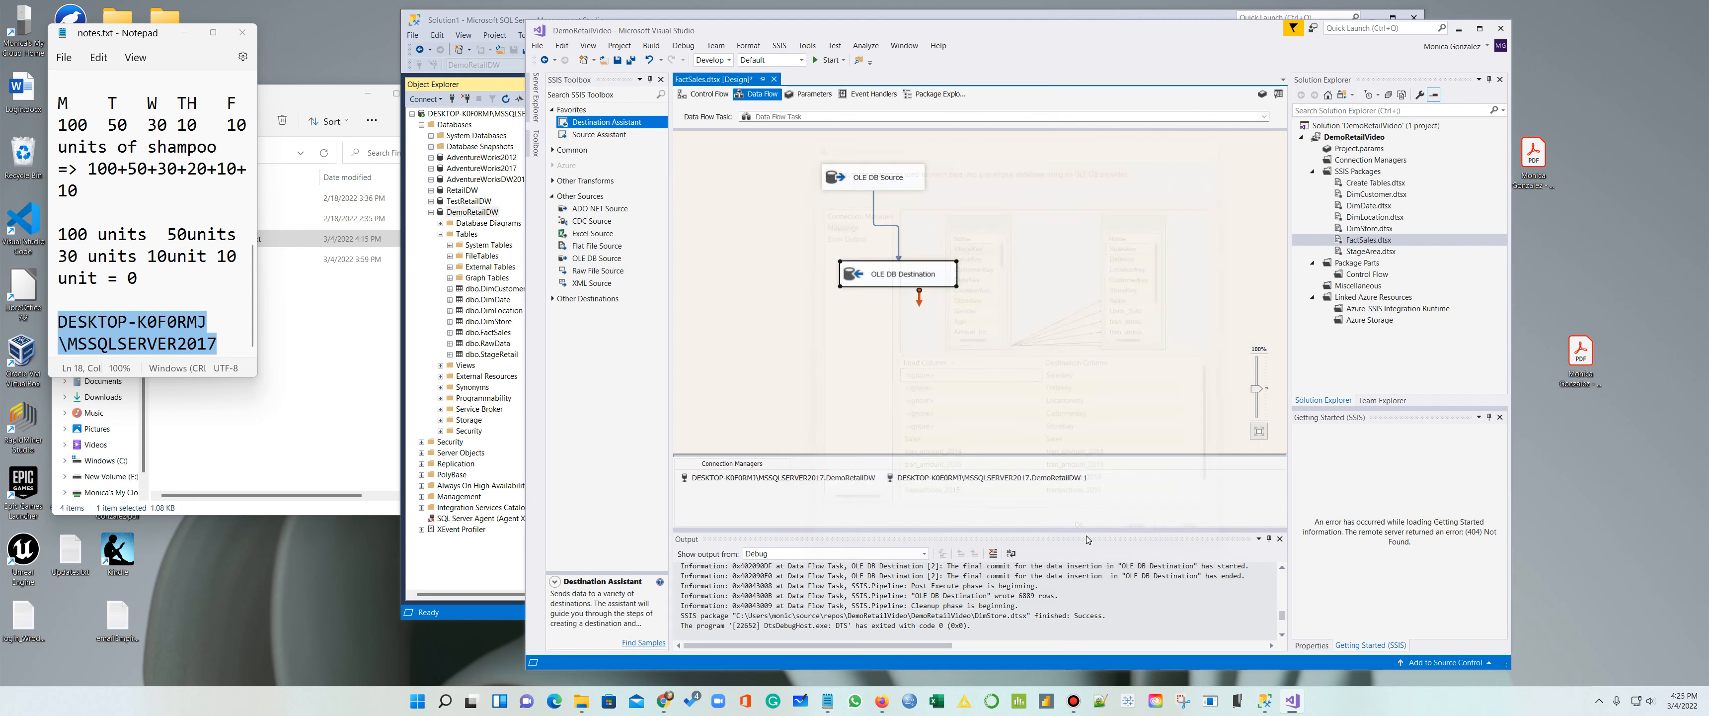
Step: Execute the FactSales data flow task and stop debugging once it completes
right_click(1027, 253)
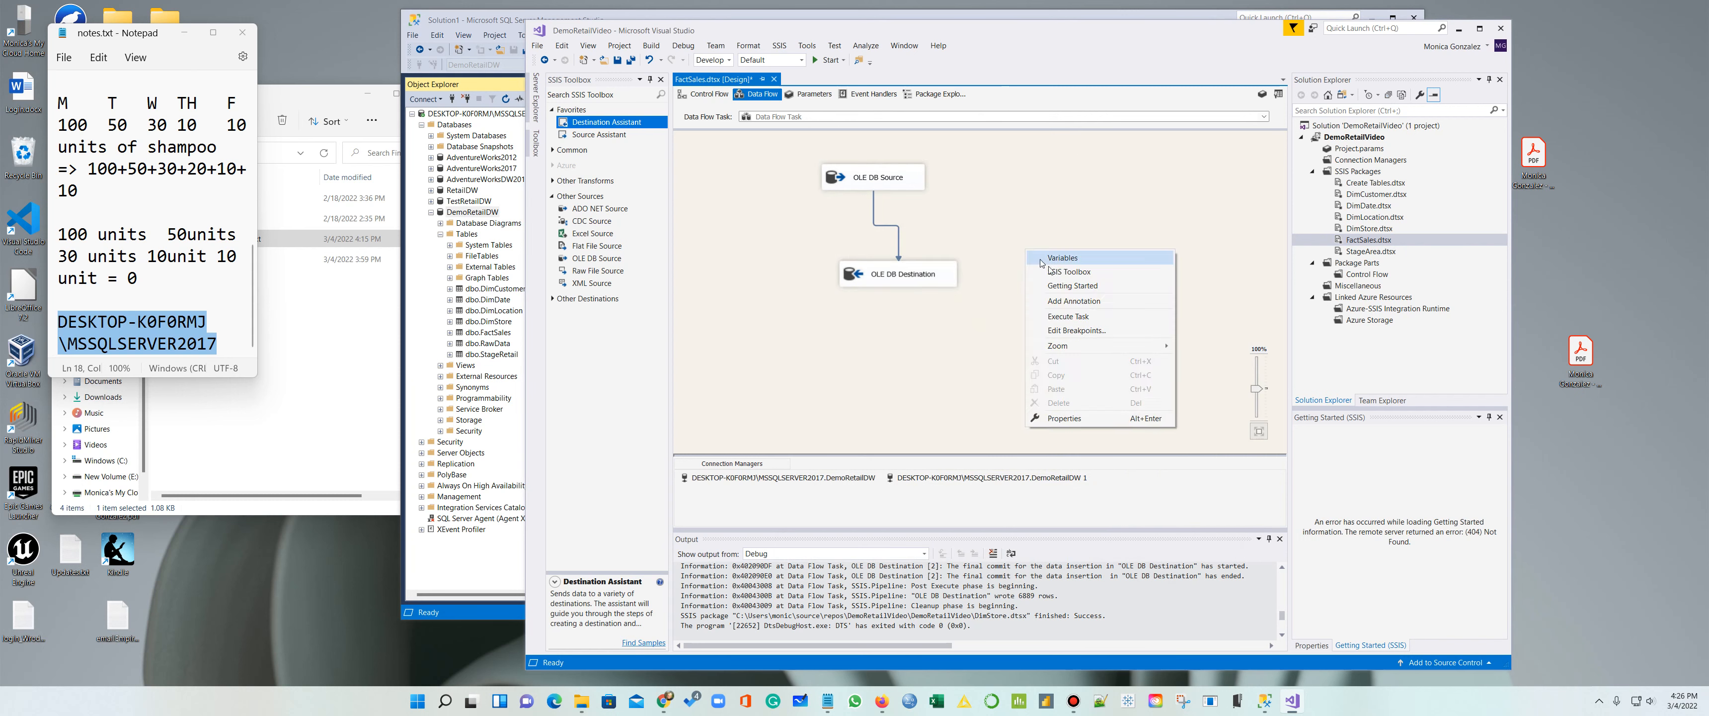
left_click(1079, 316)
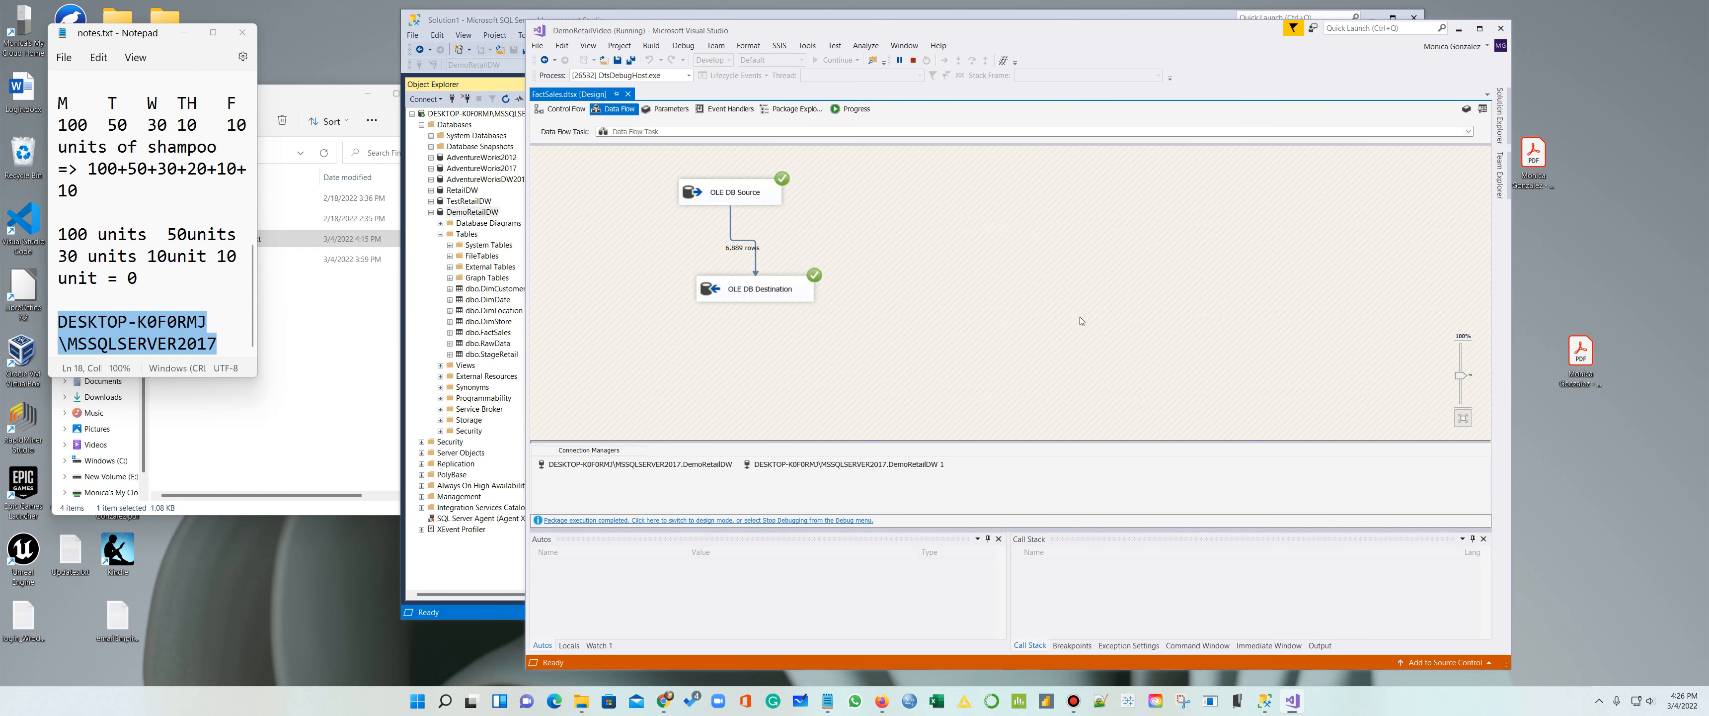
left_click(913, 60)
Step: Switch to SQL Server Management Studio and view the top 1000 rows of DemoRetailDW's dbo.DimCustomer table, closing the query when done
left_click(1460, 28)
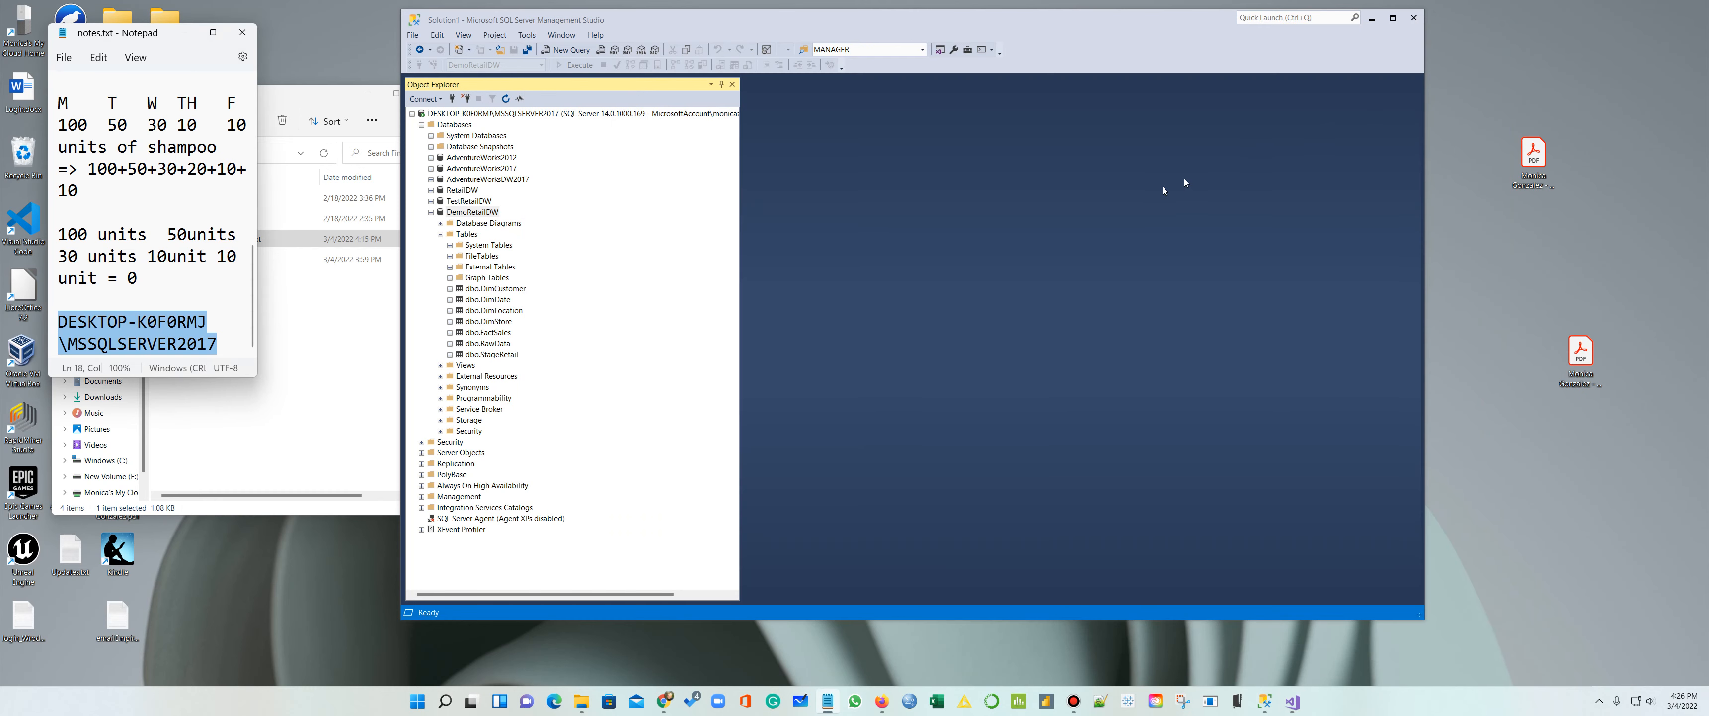
left_click(432, 212)
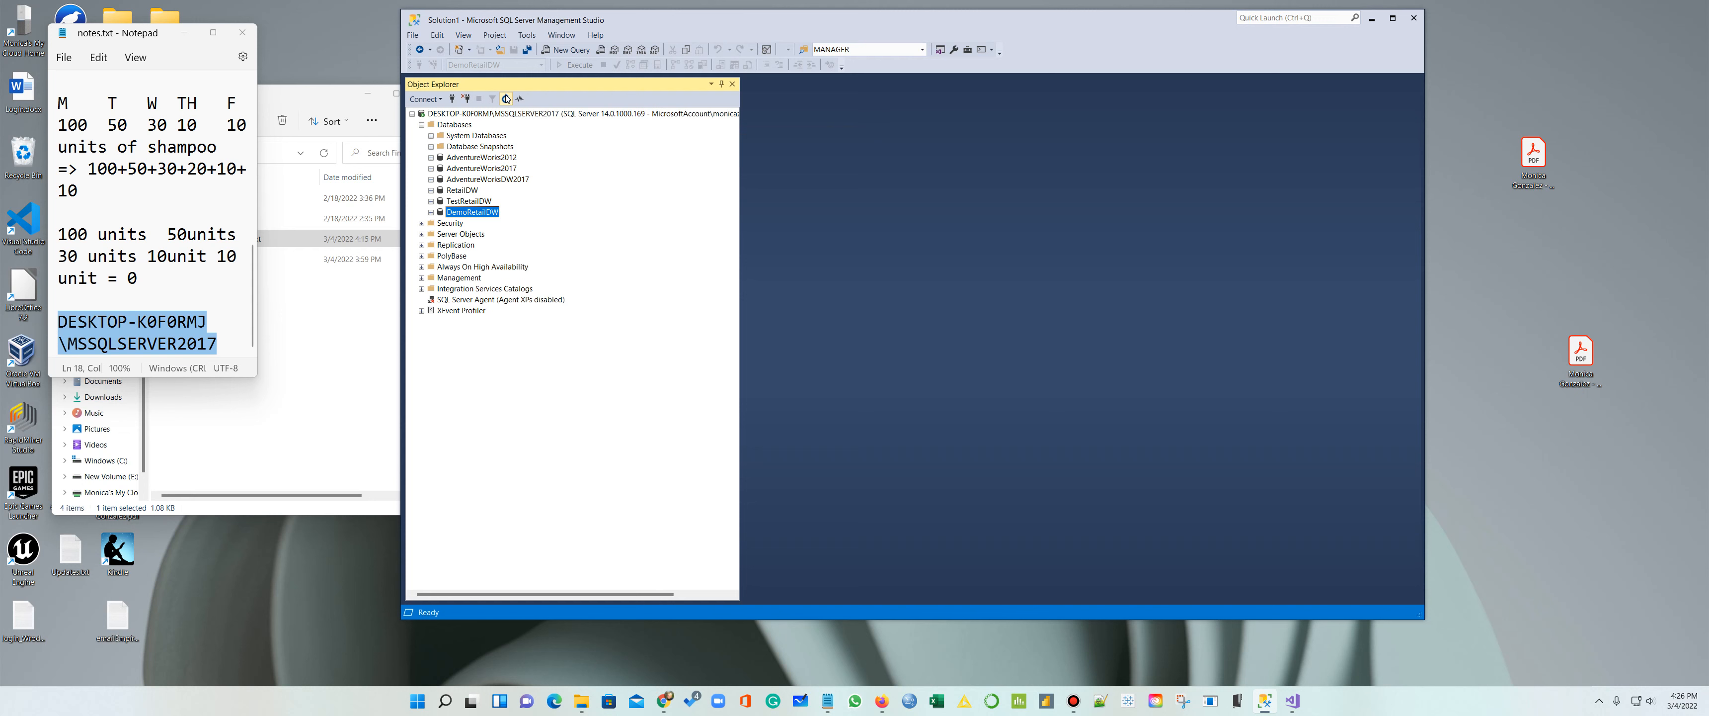
left_click(432, 212)
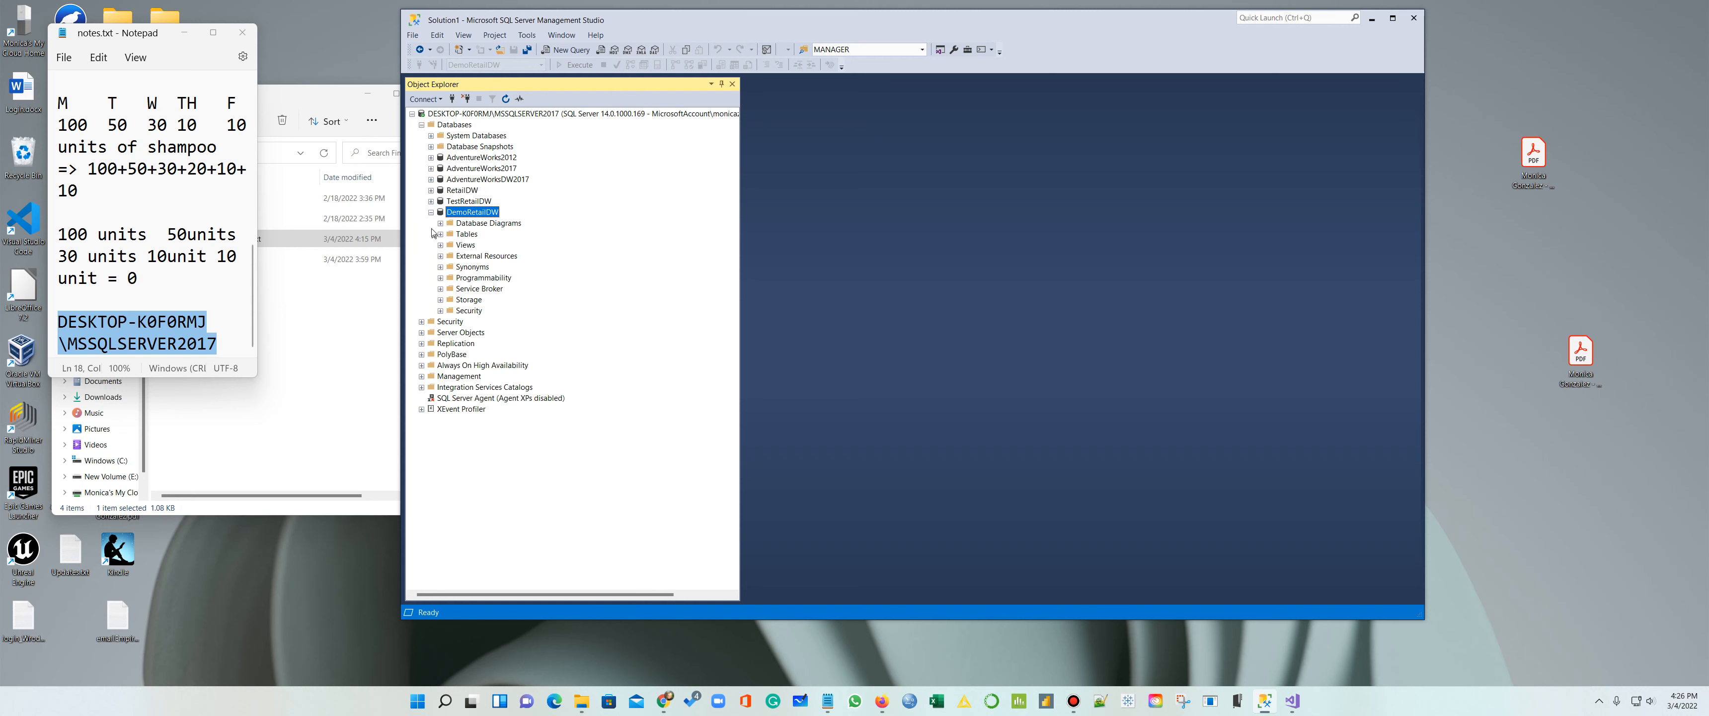
left_click(440, 234)
right_click(495, 289)
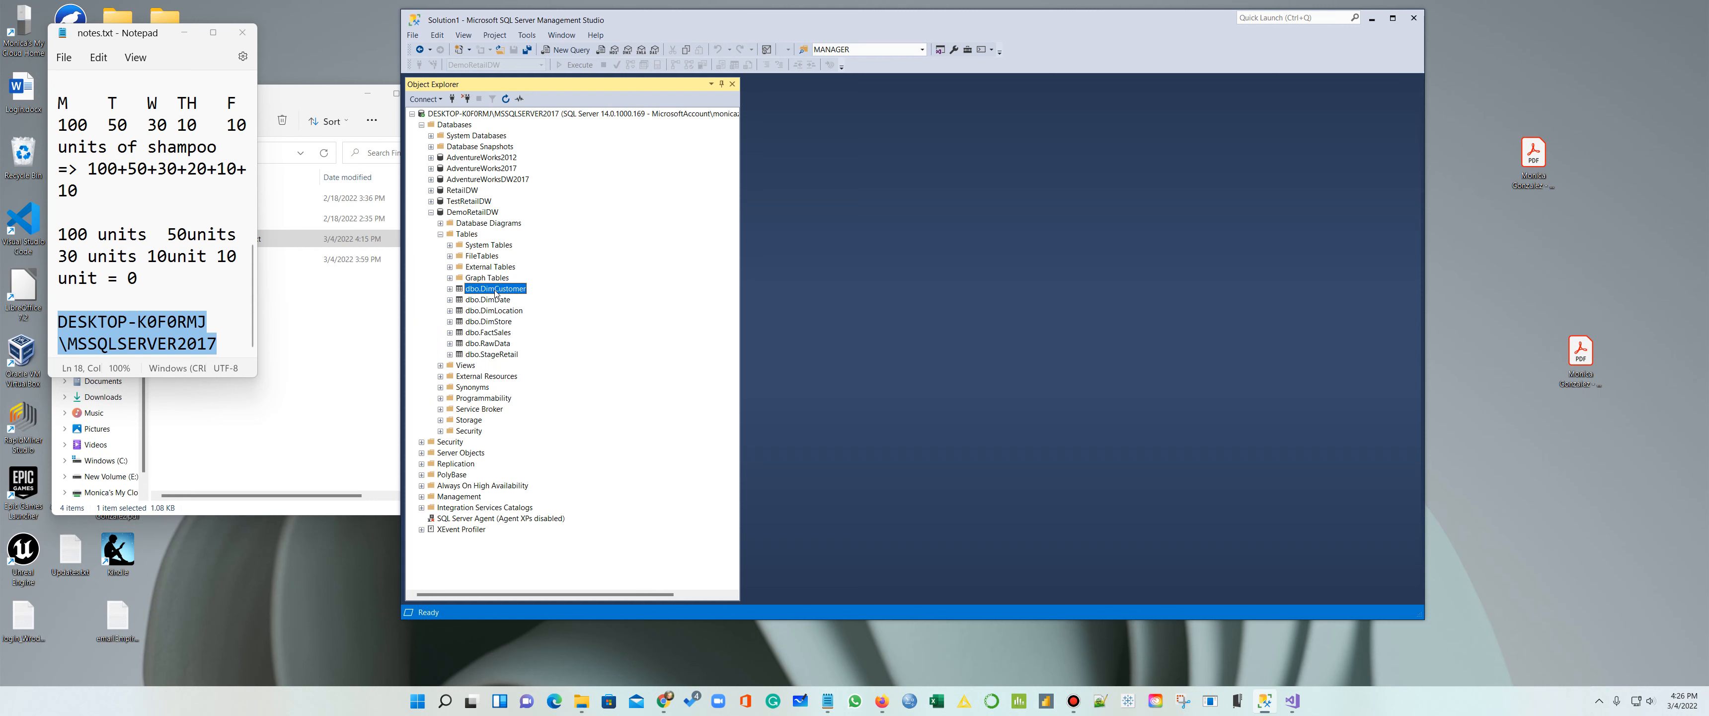
left_click(531, 336)
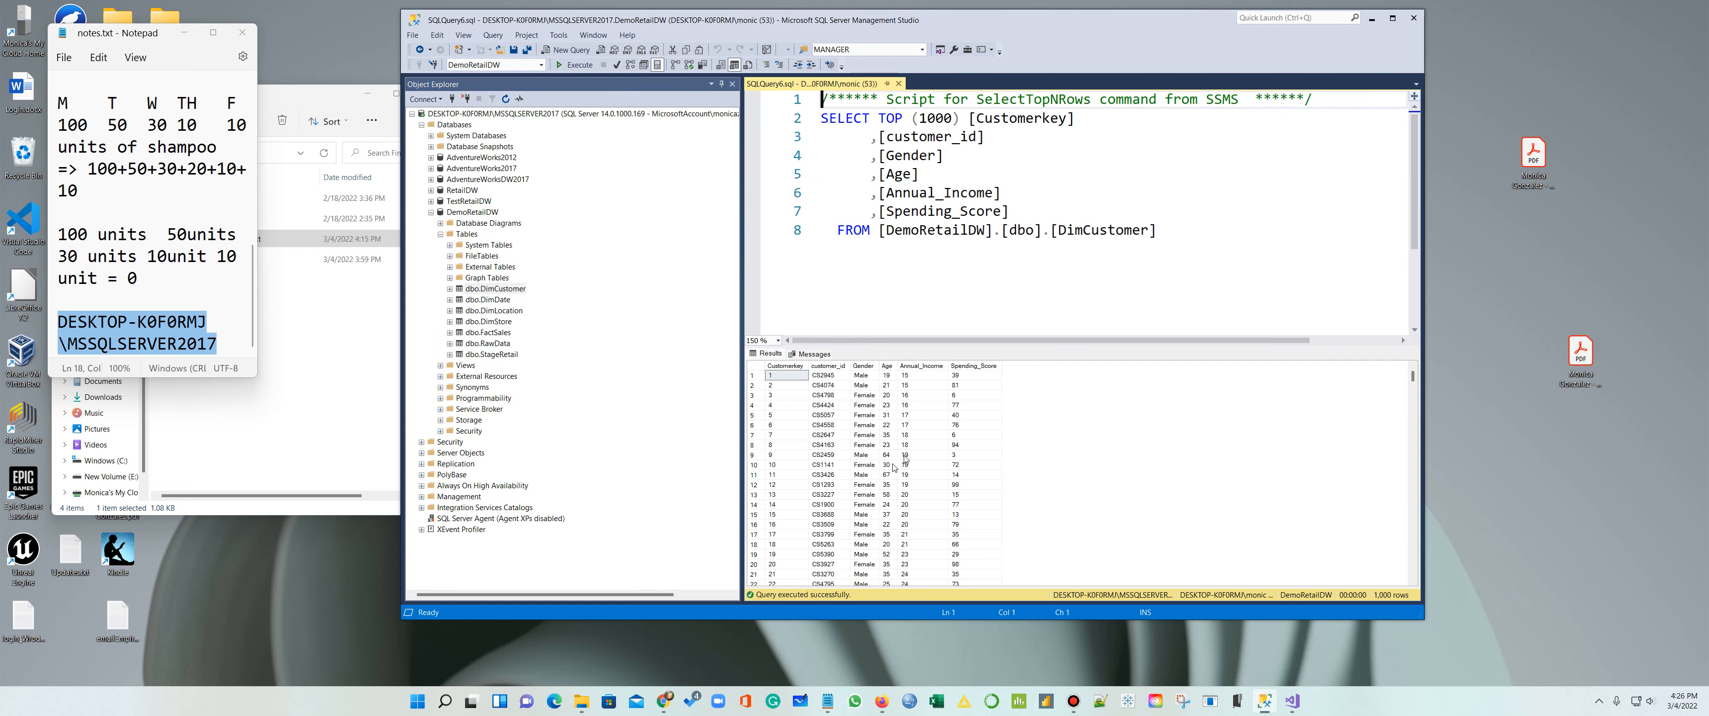
left_click(898, 83)
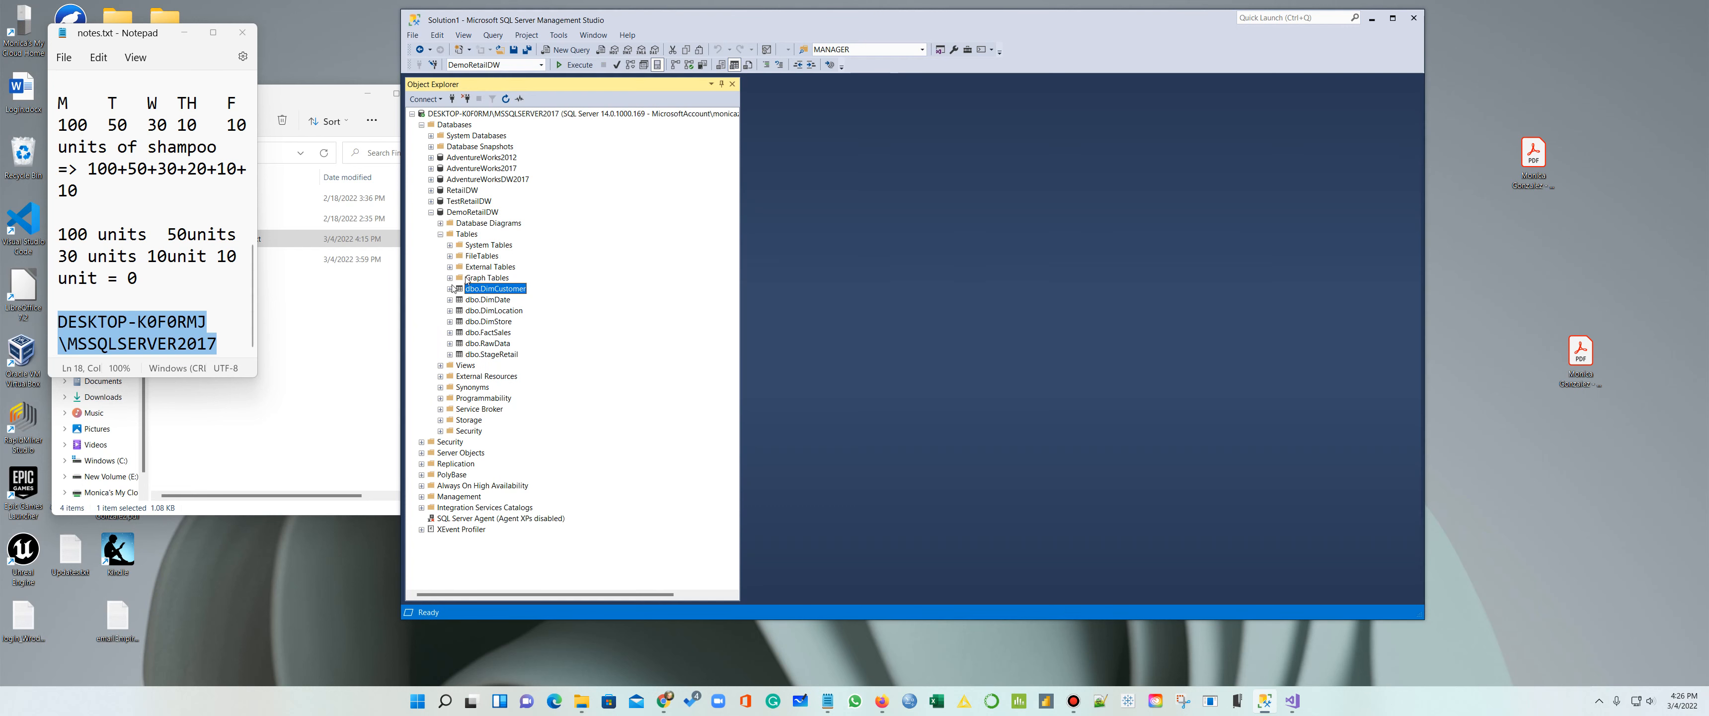
Step: Query the top 1000 rows of the dbo.DimDate table
right_click(492, 303)
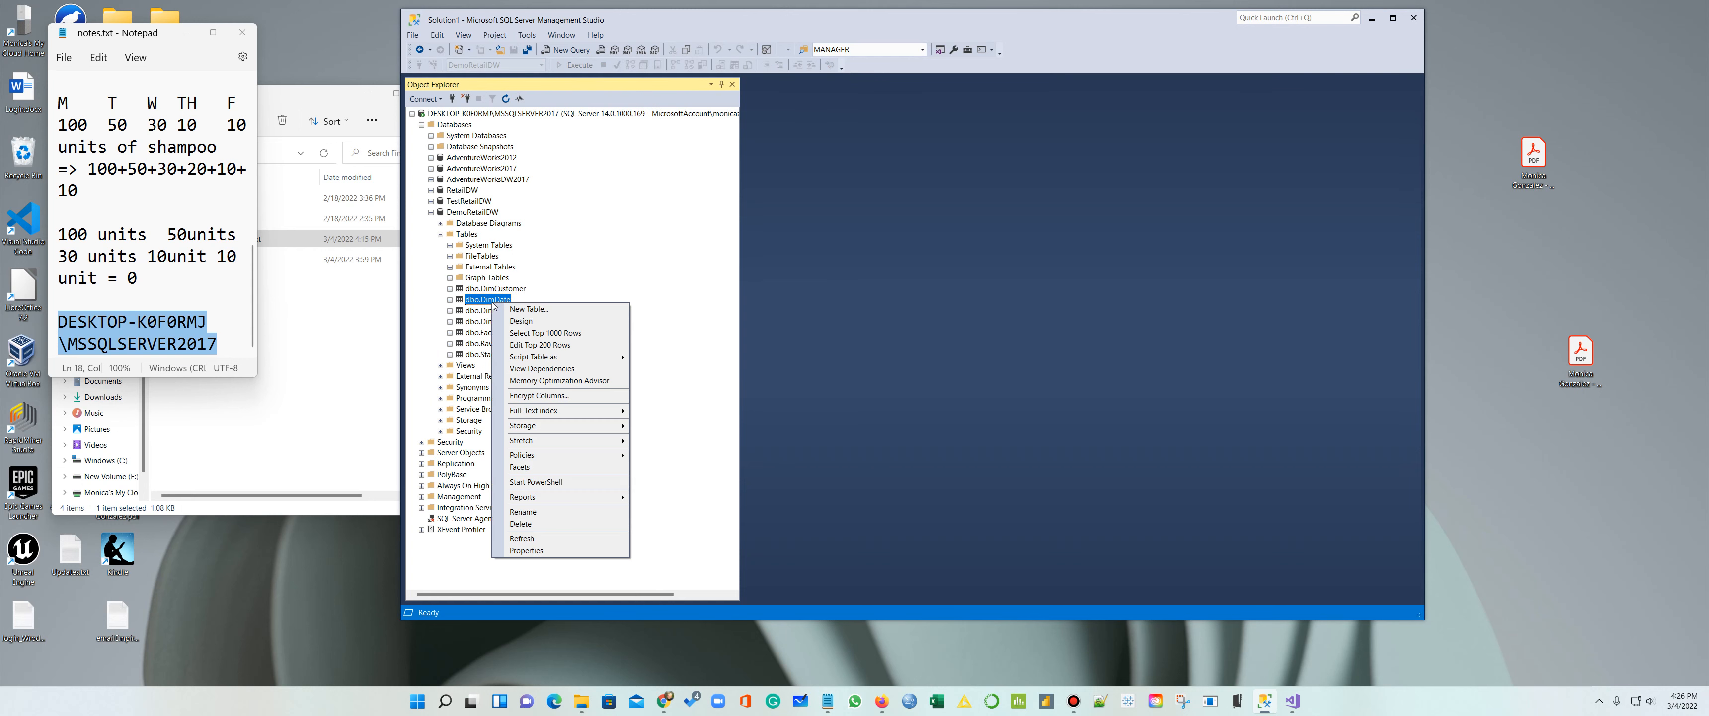
left_click(575, 334)
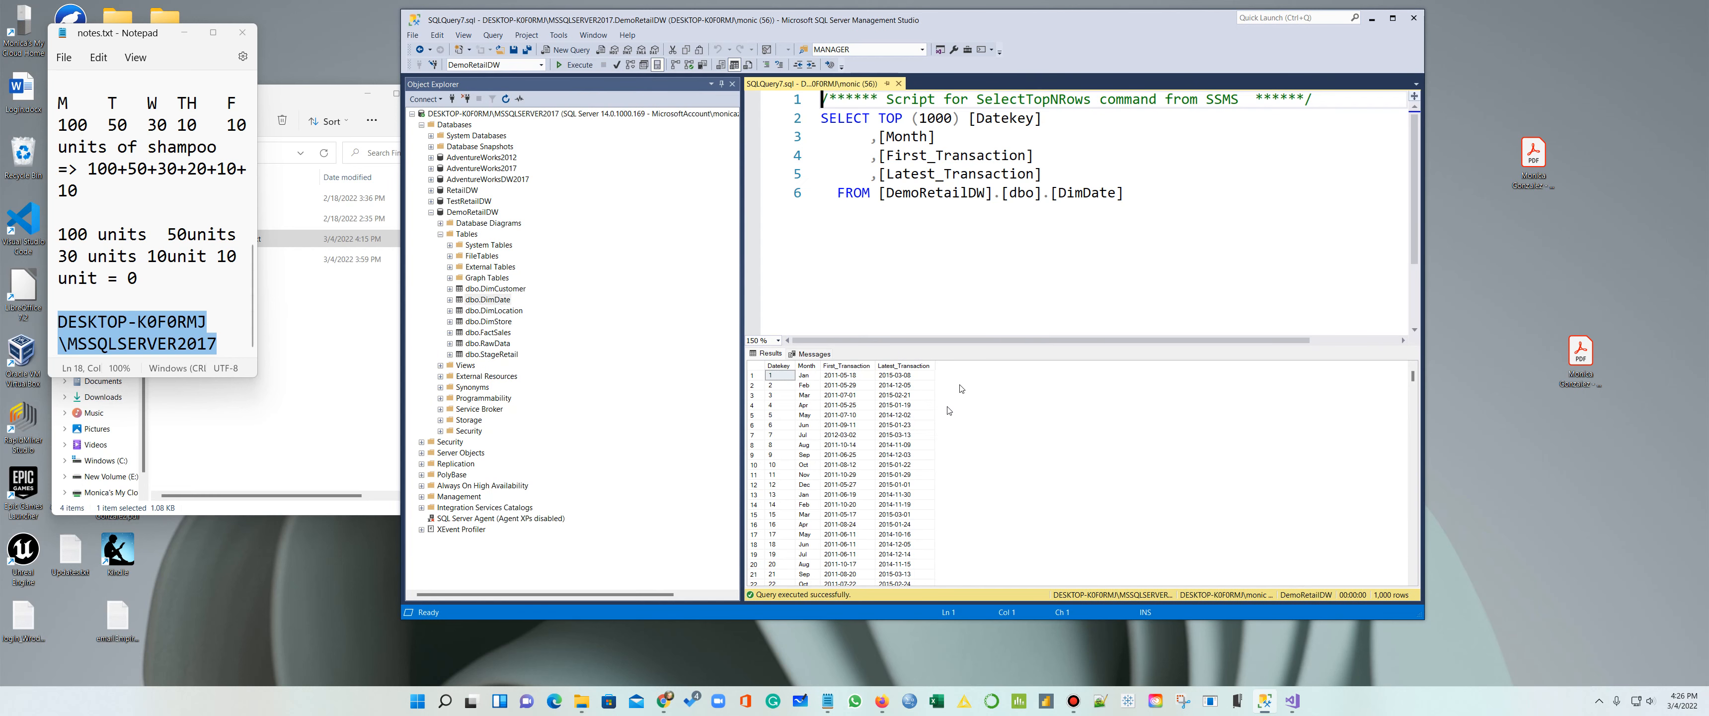
Step: Close the DimDate query and view the top 1000 rows of the dbo.DimLocation table
left_click(900, 83)
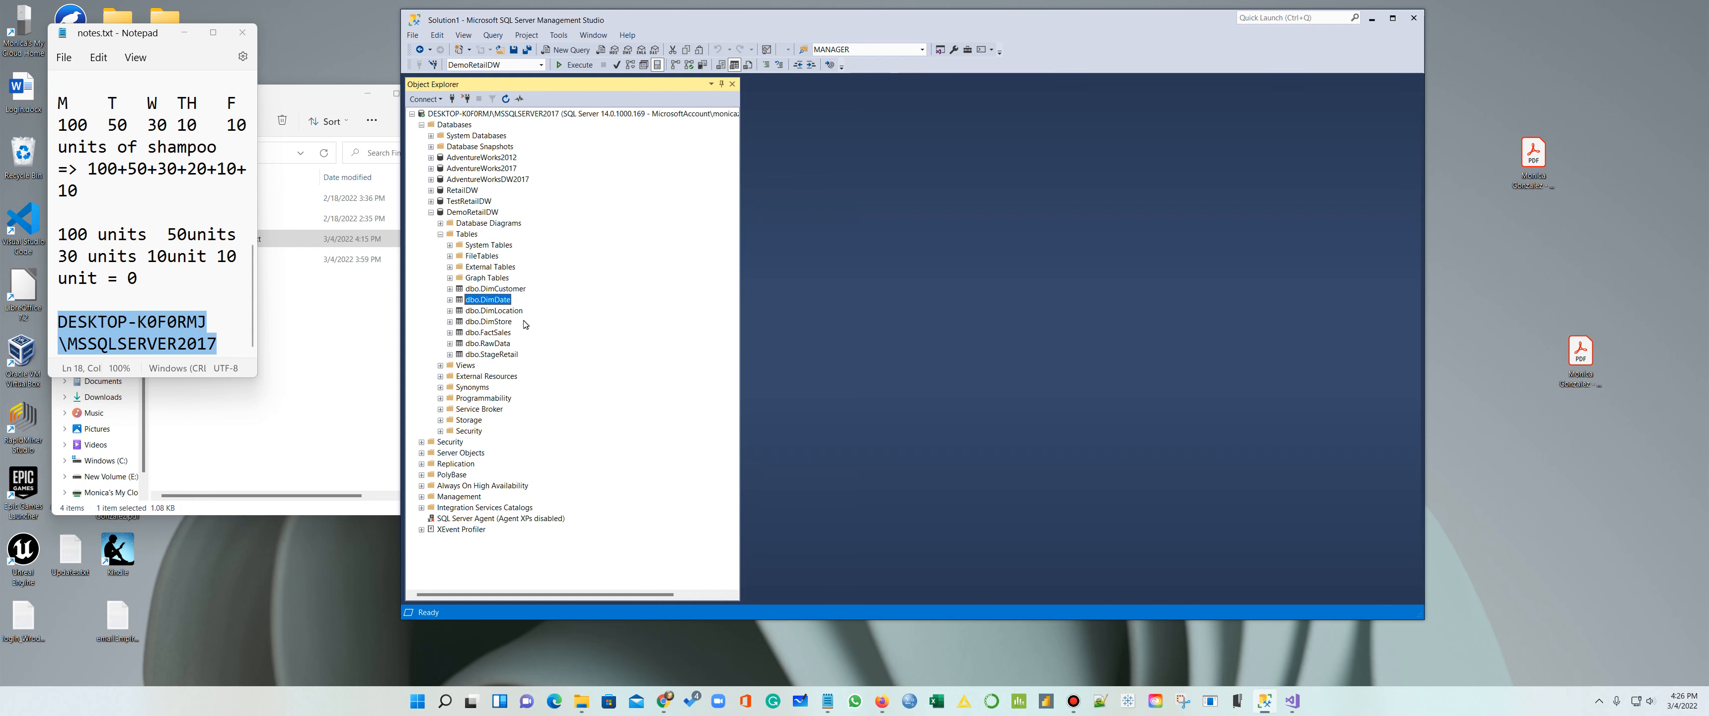
right_click(504, 310)
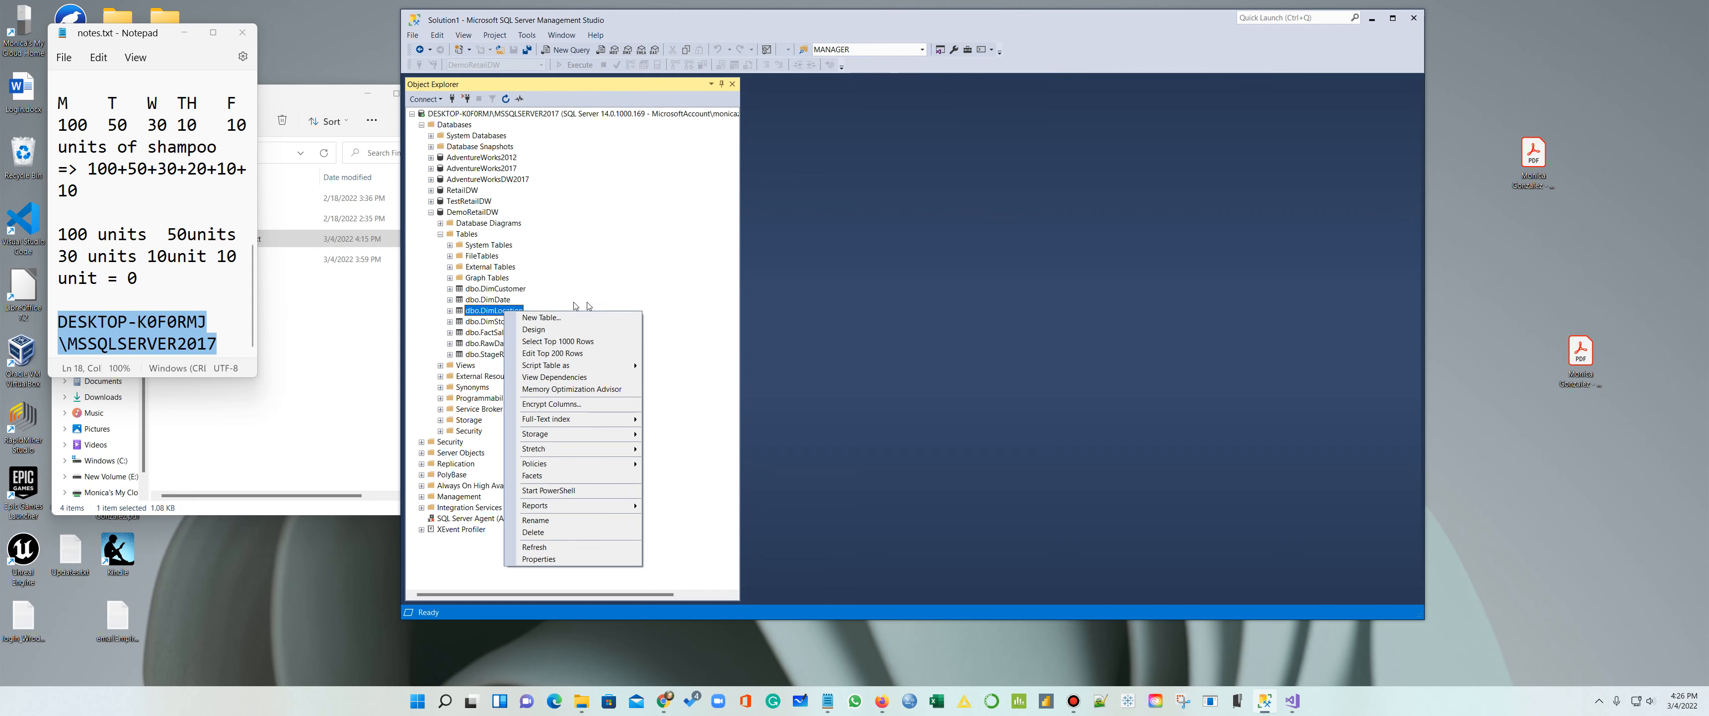
left_click(574, 342)
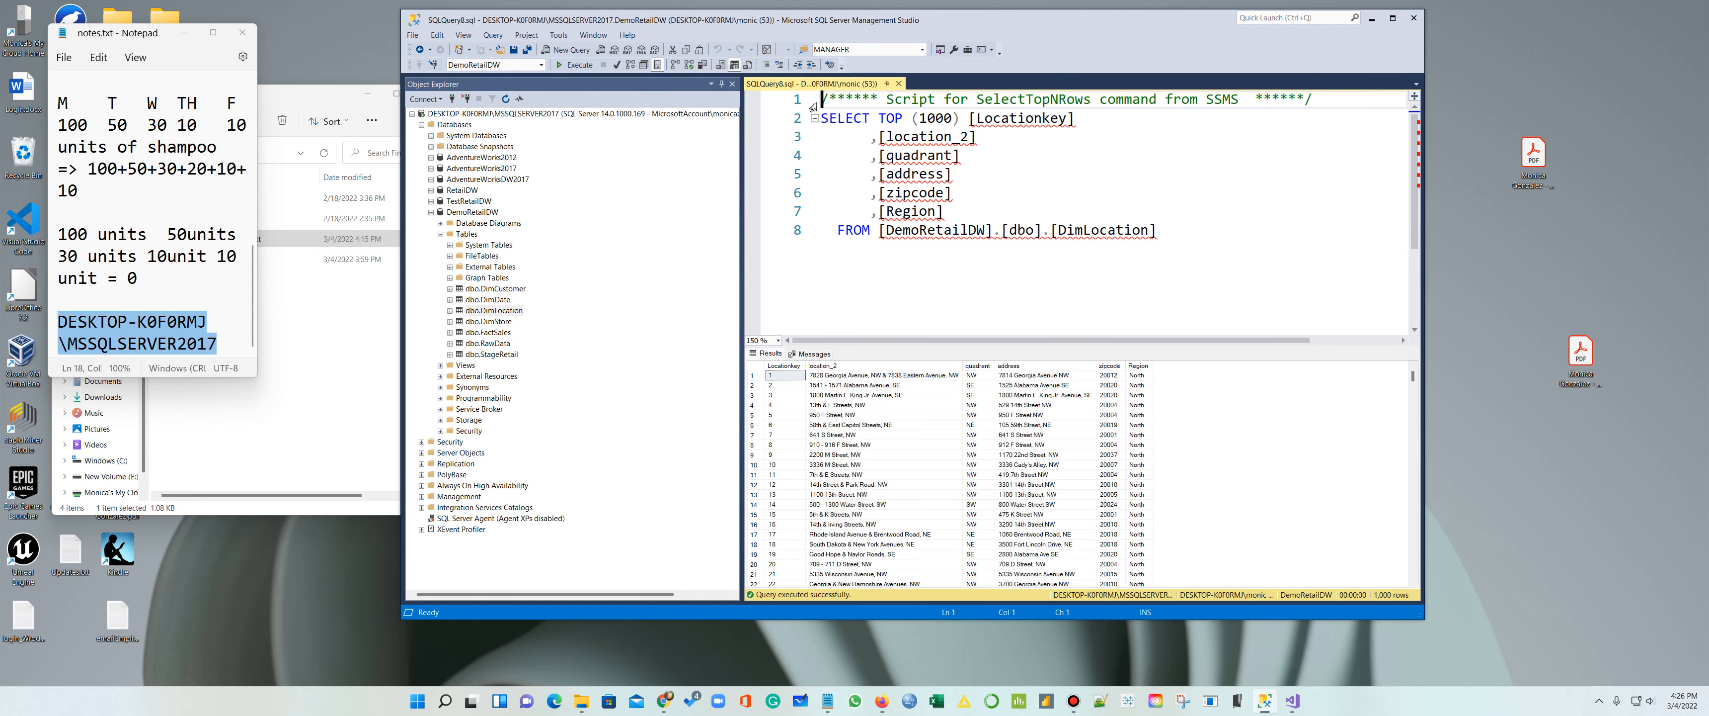
Step: Query the top 1000 rows of the dbo.DimStore table and close both the DimStore and DimLocation queries
left_click(489, 322)
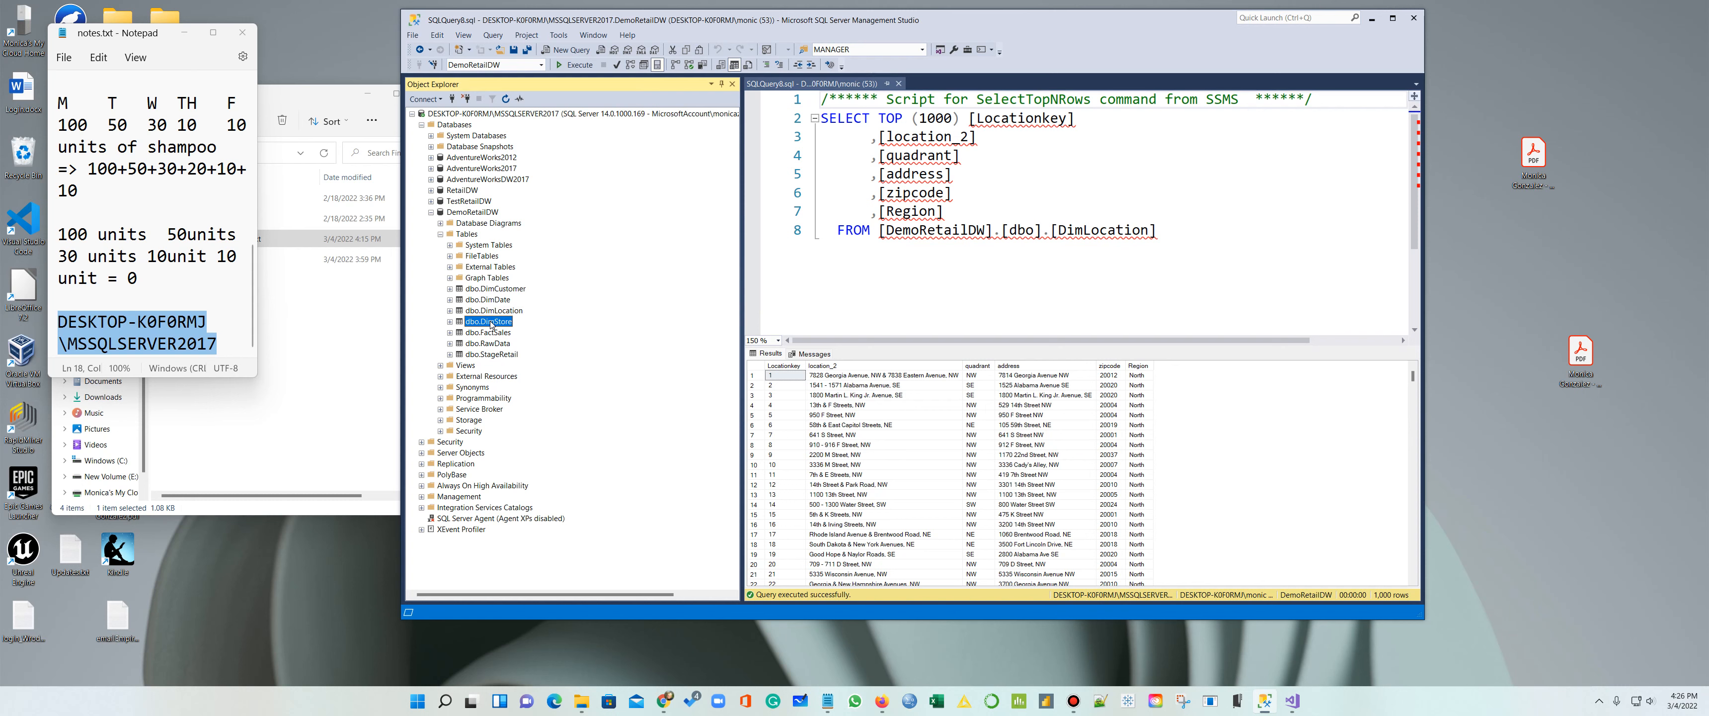
right_click(489, 322)
left_click(578, 352)
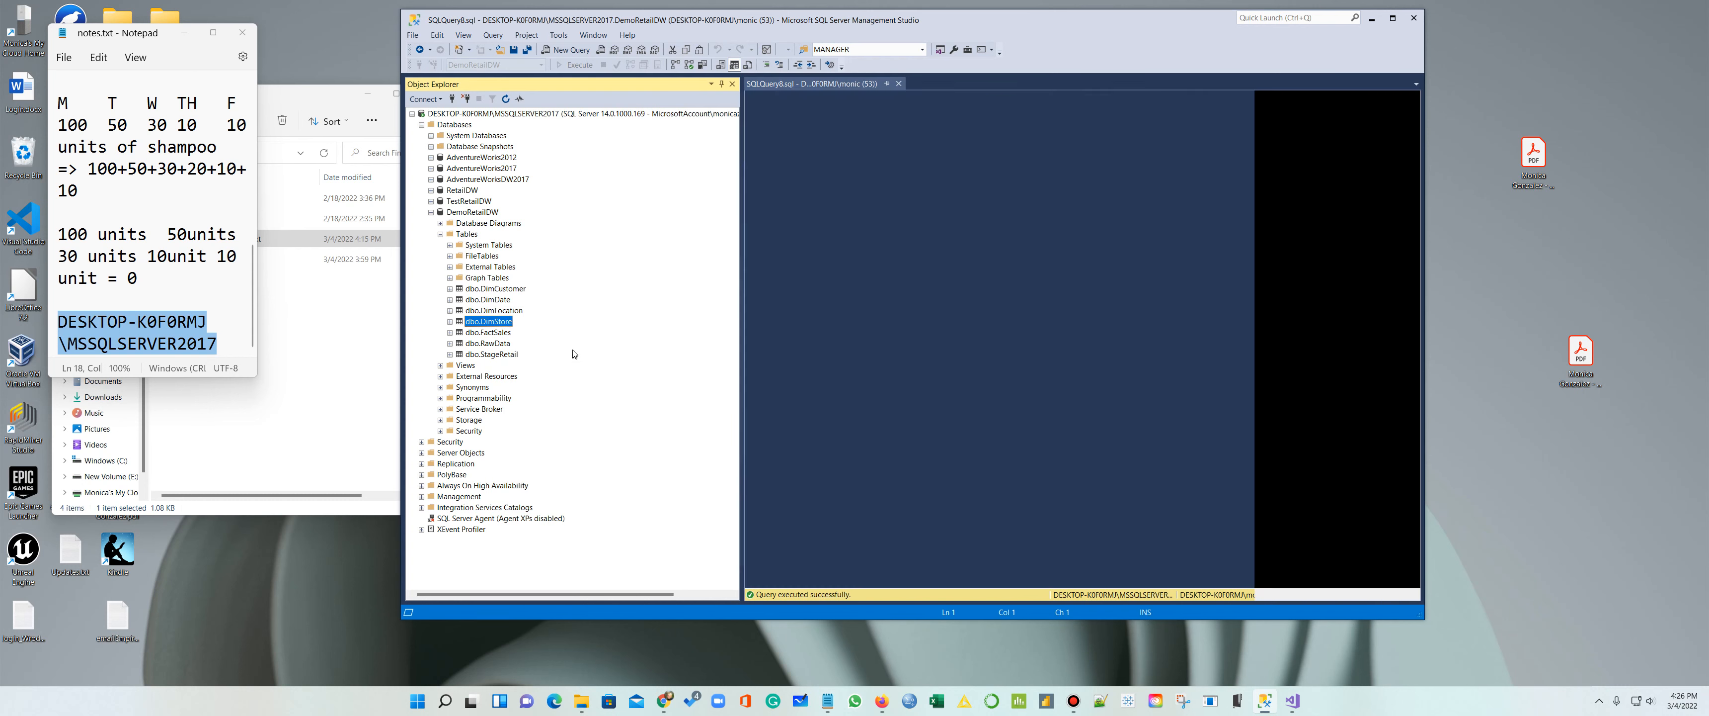
left_click(900, 83)
left_click(898, 84)
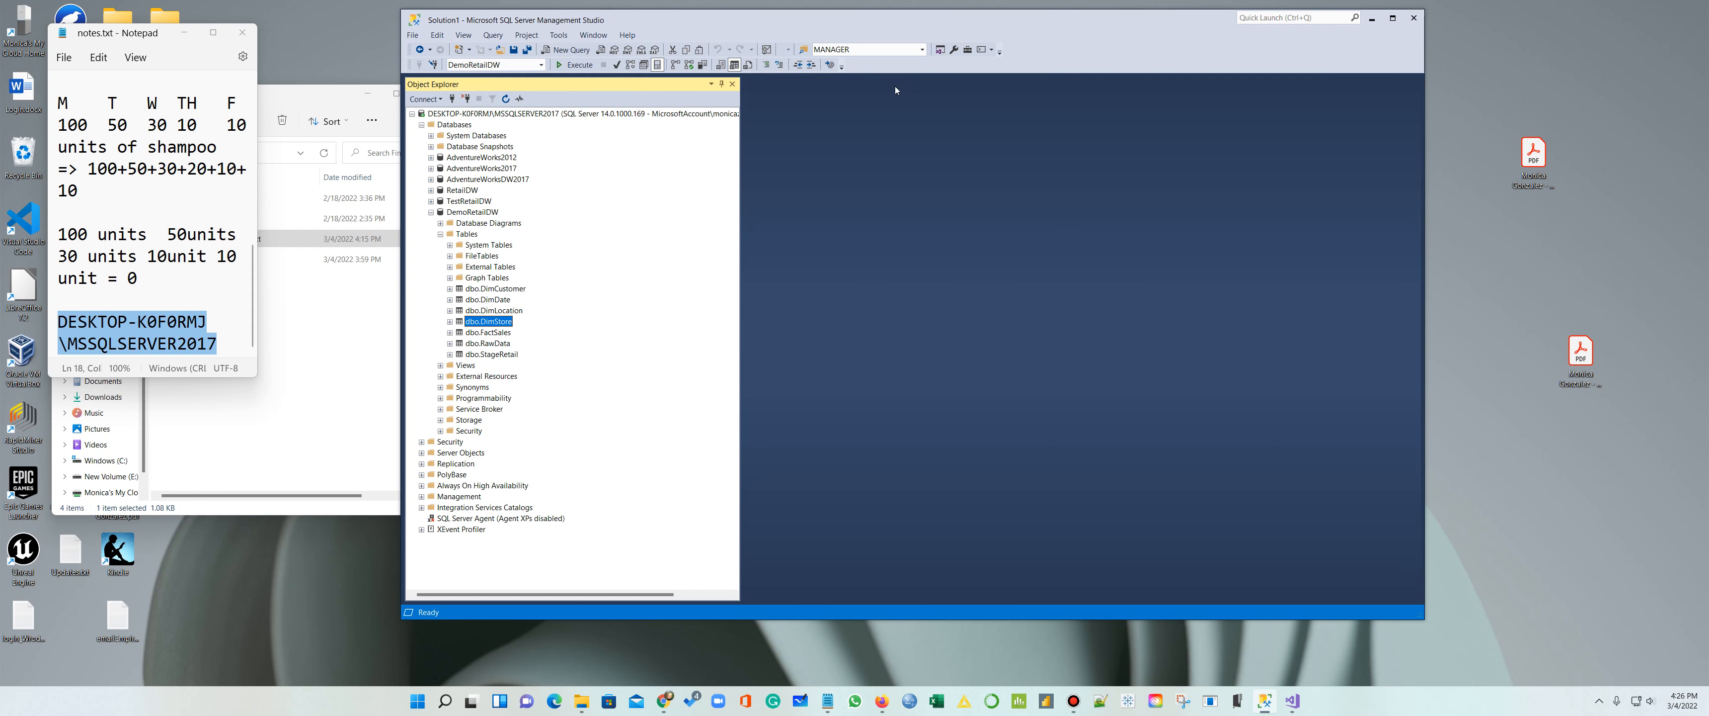
Step: View the top 1000 rows of the dbo.FactSales table and close the query
right_click(500, 333)
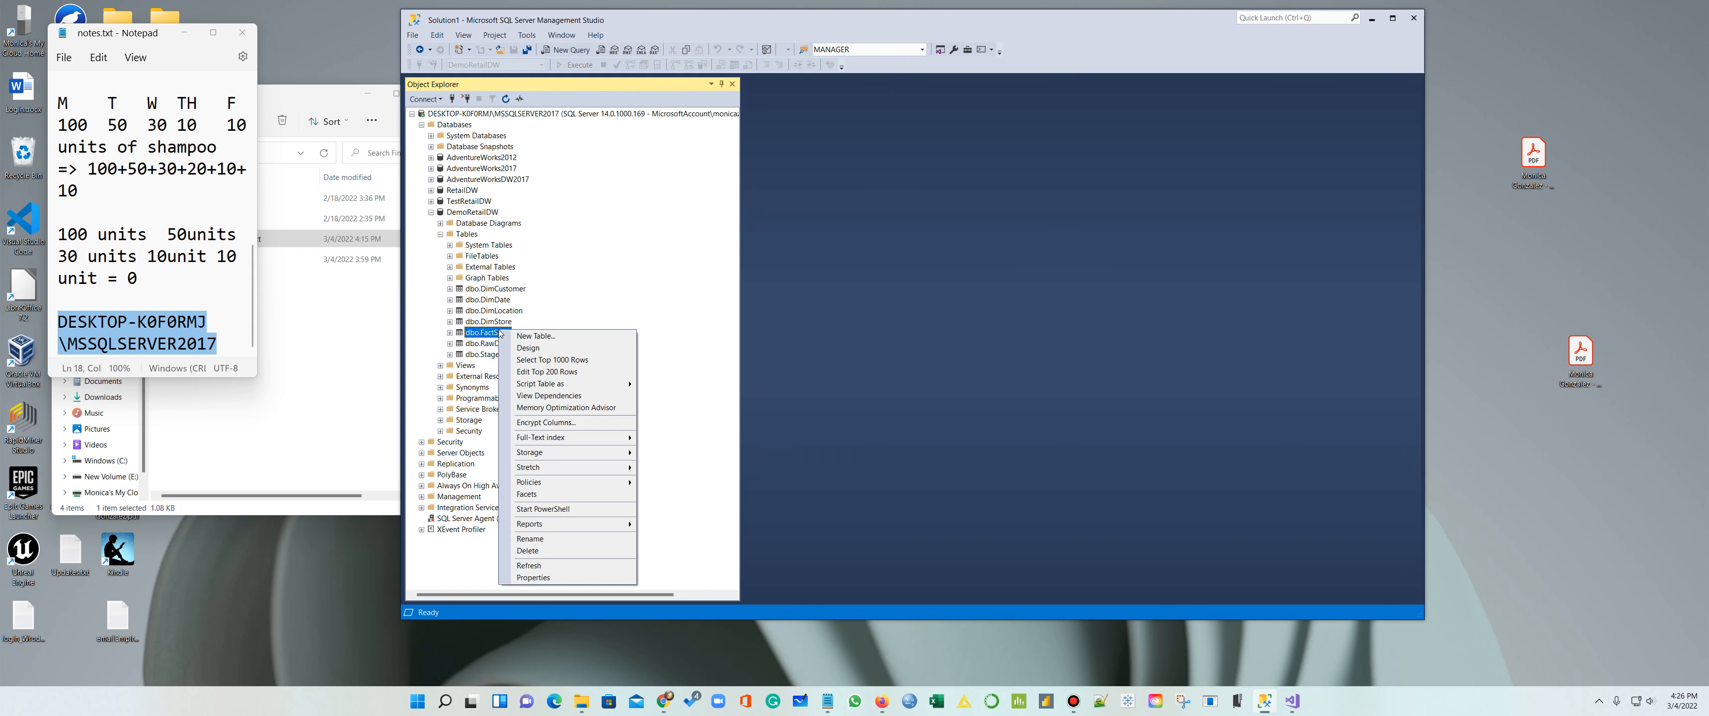
left_click(547, 360)
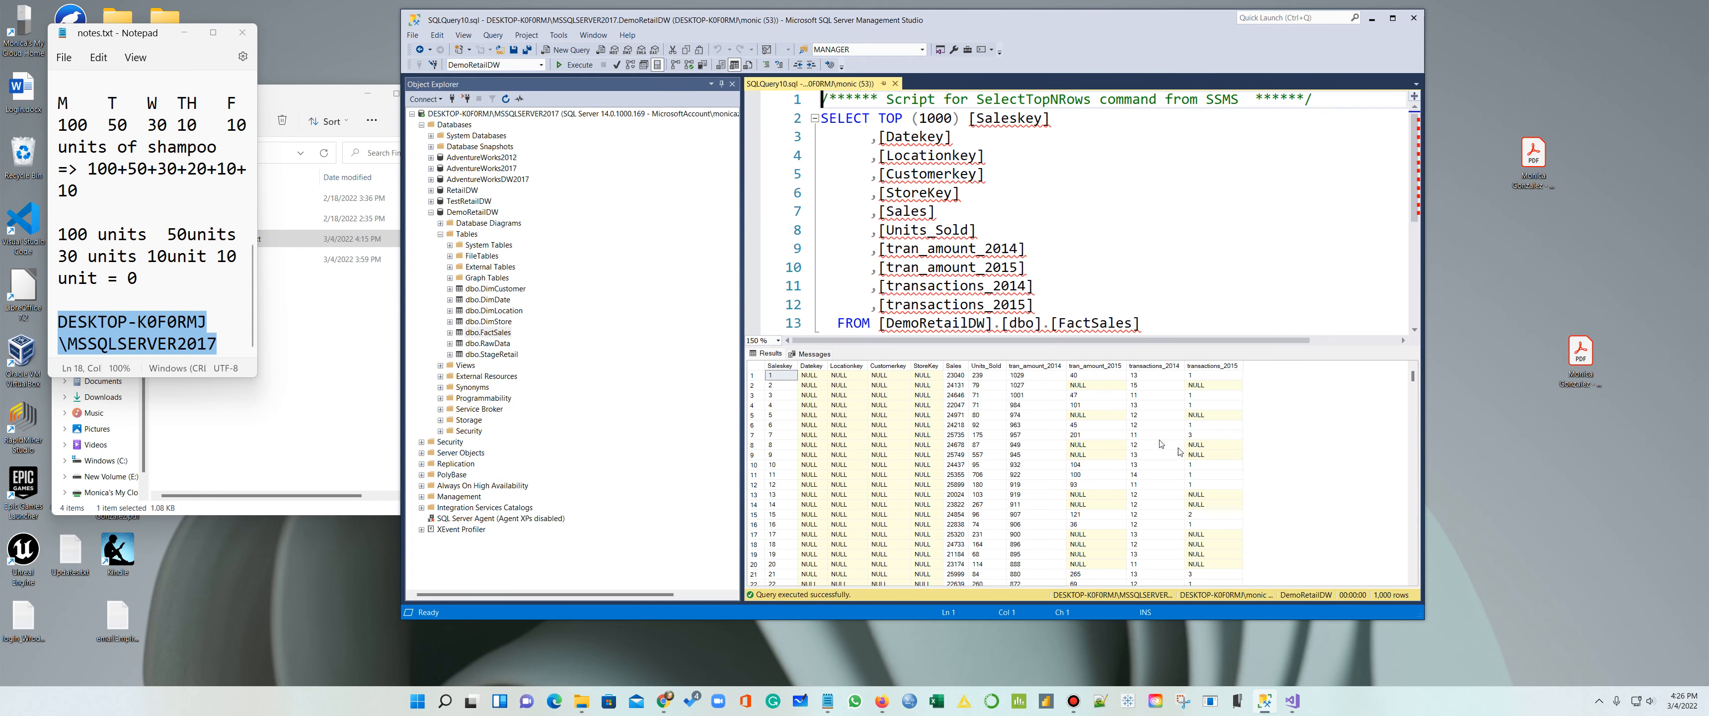
left_click(895, 84)
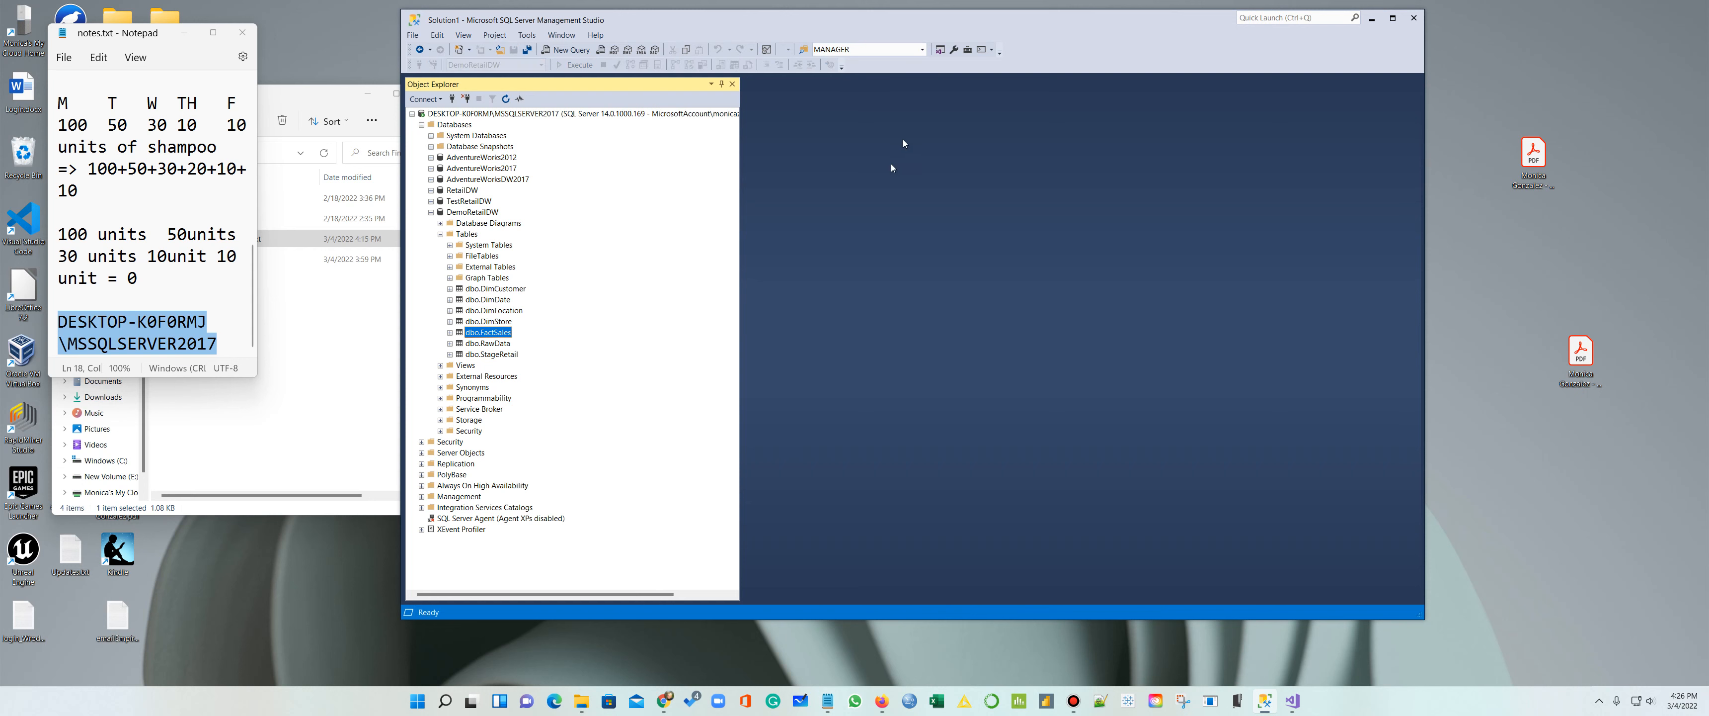
Step: Query the top 1000 rows of dbo.DimCustomer and dbo.StageRetail to compare their keys, and close both queries
right_click(511, 289)
left_click(568, 322)
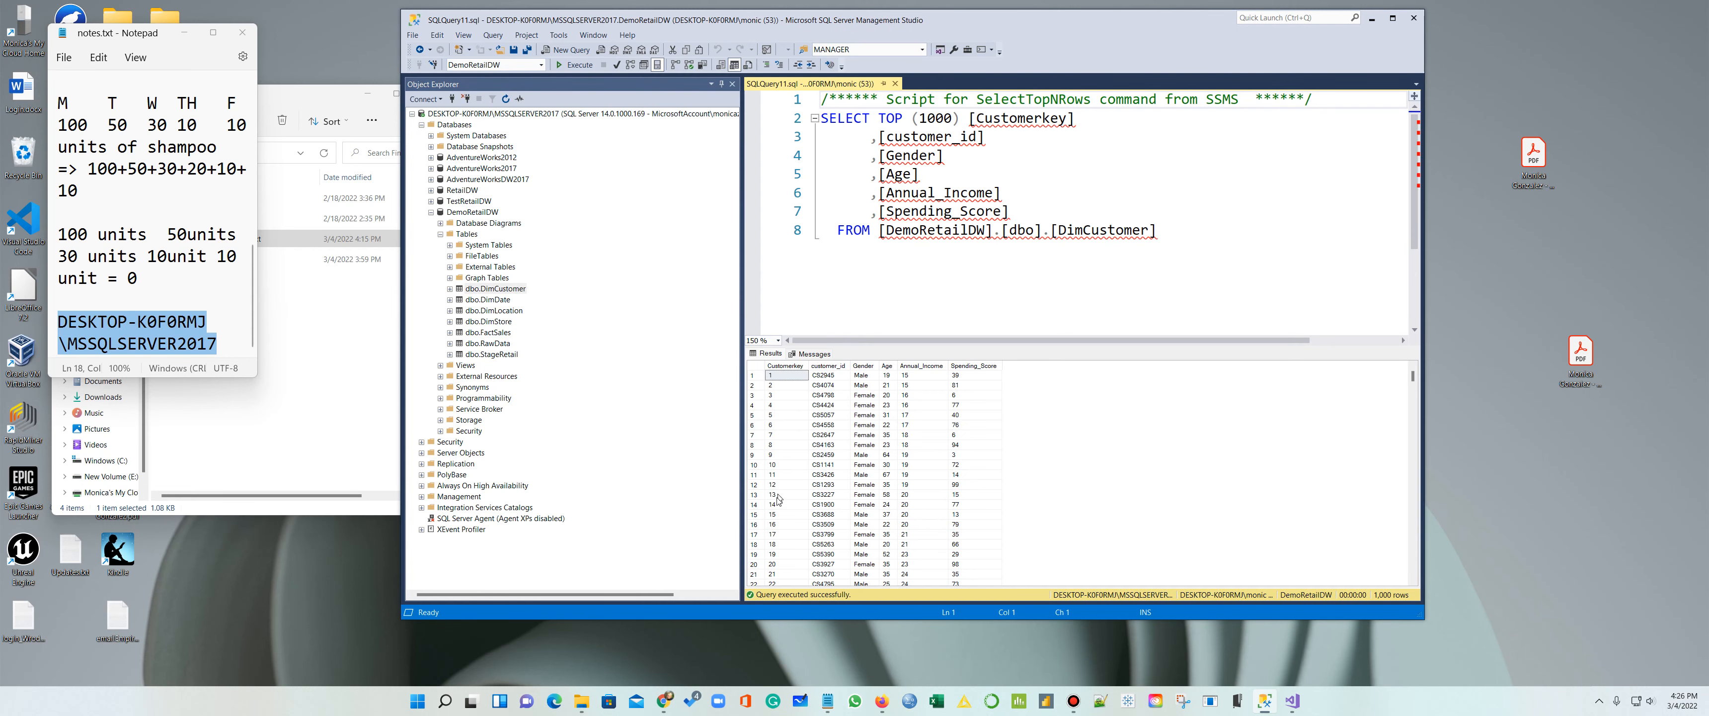
right_click(519, 359)
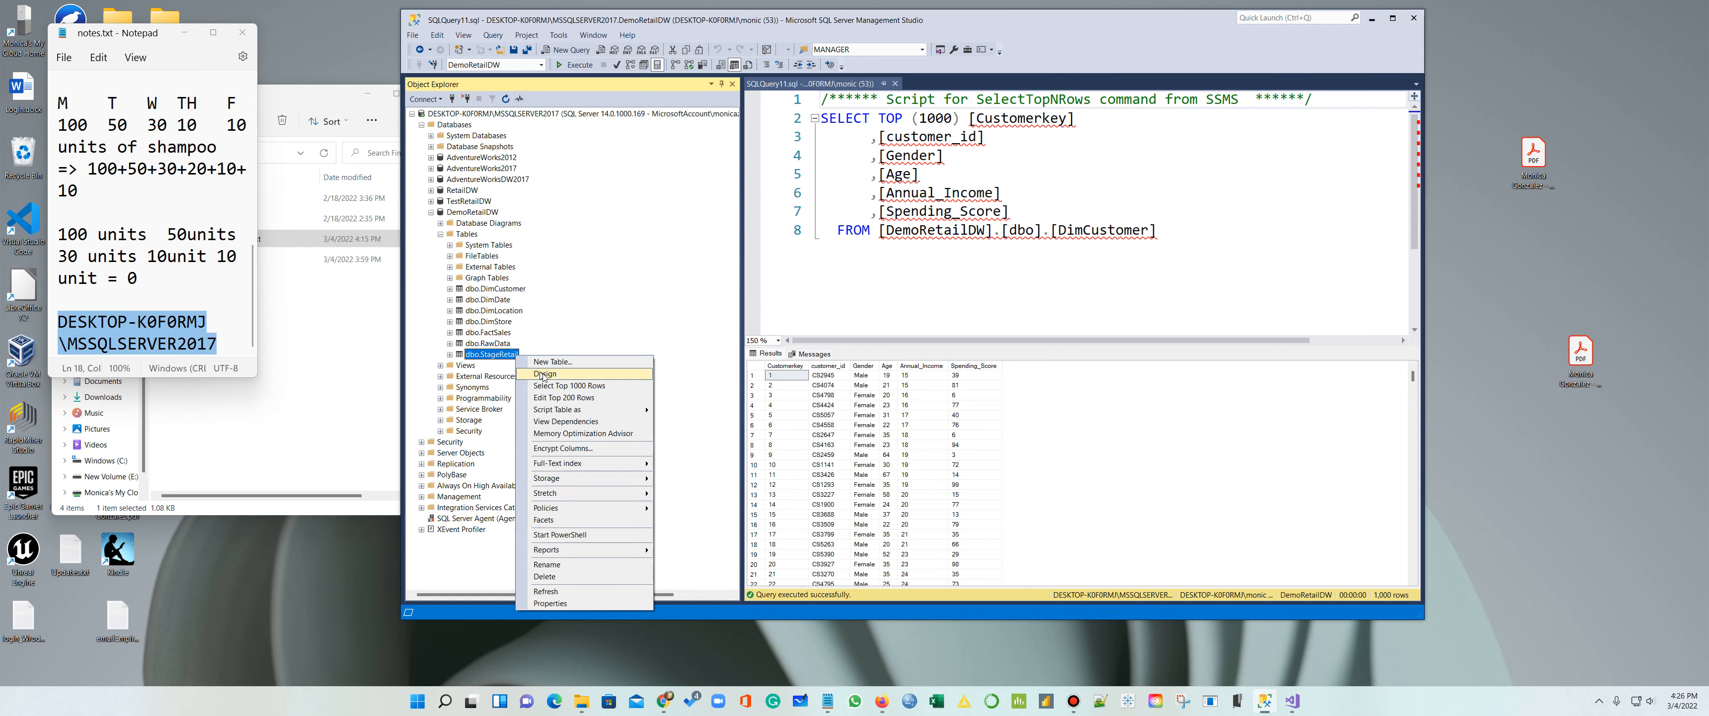
left_click(551, 387)
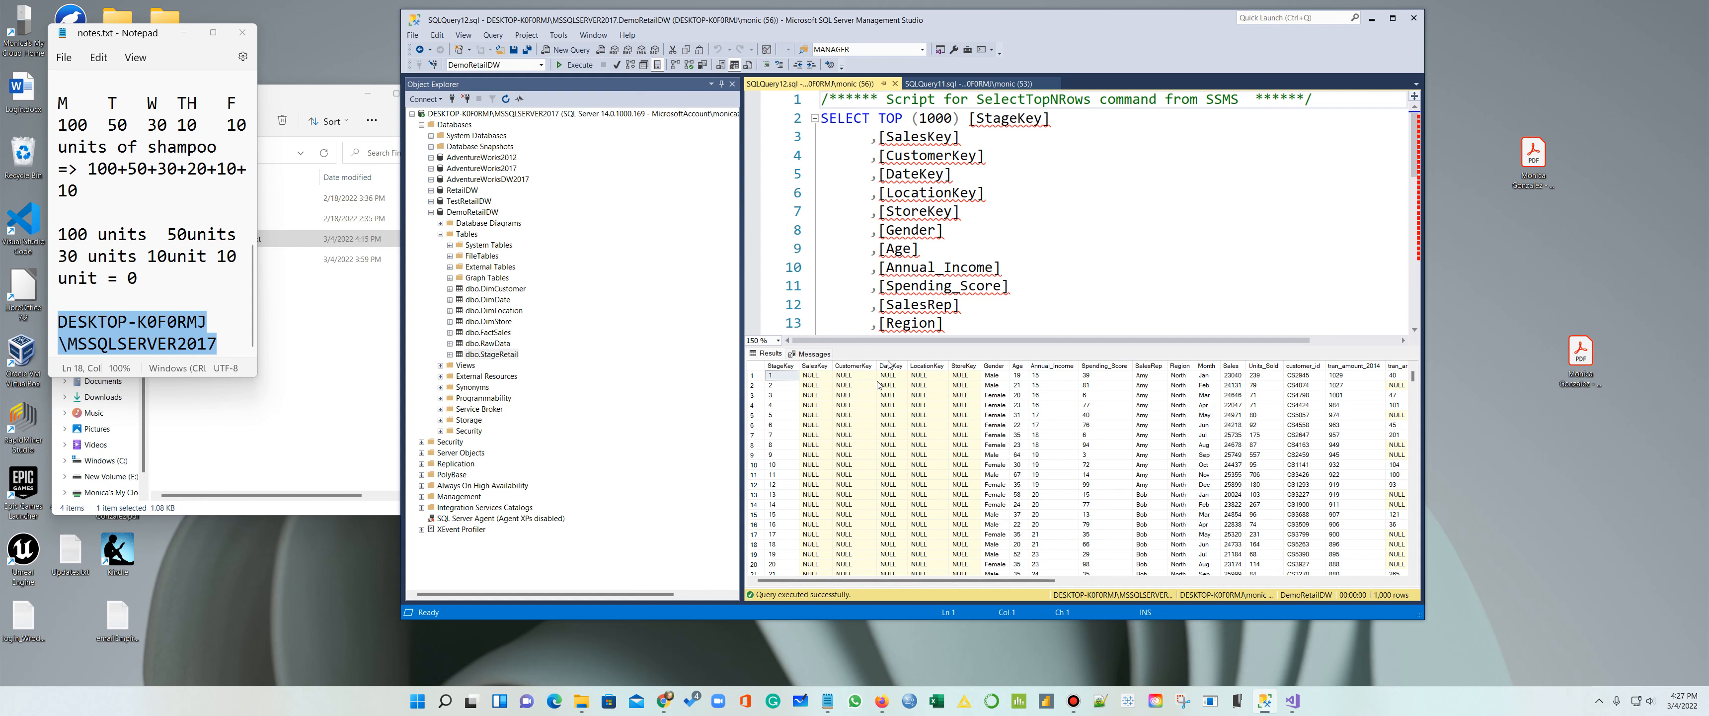
left_click(895, 83)
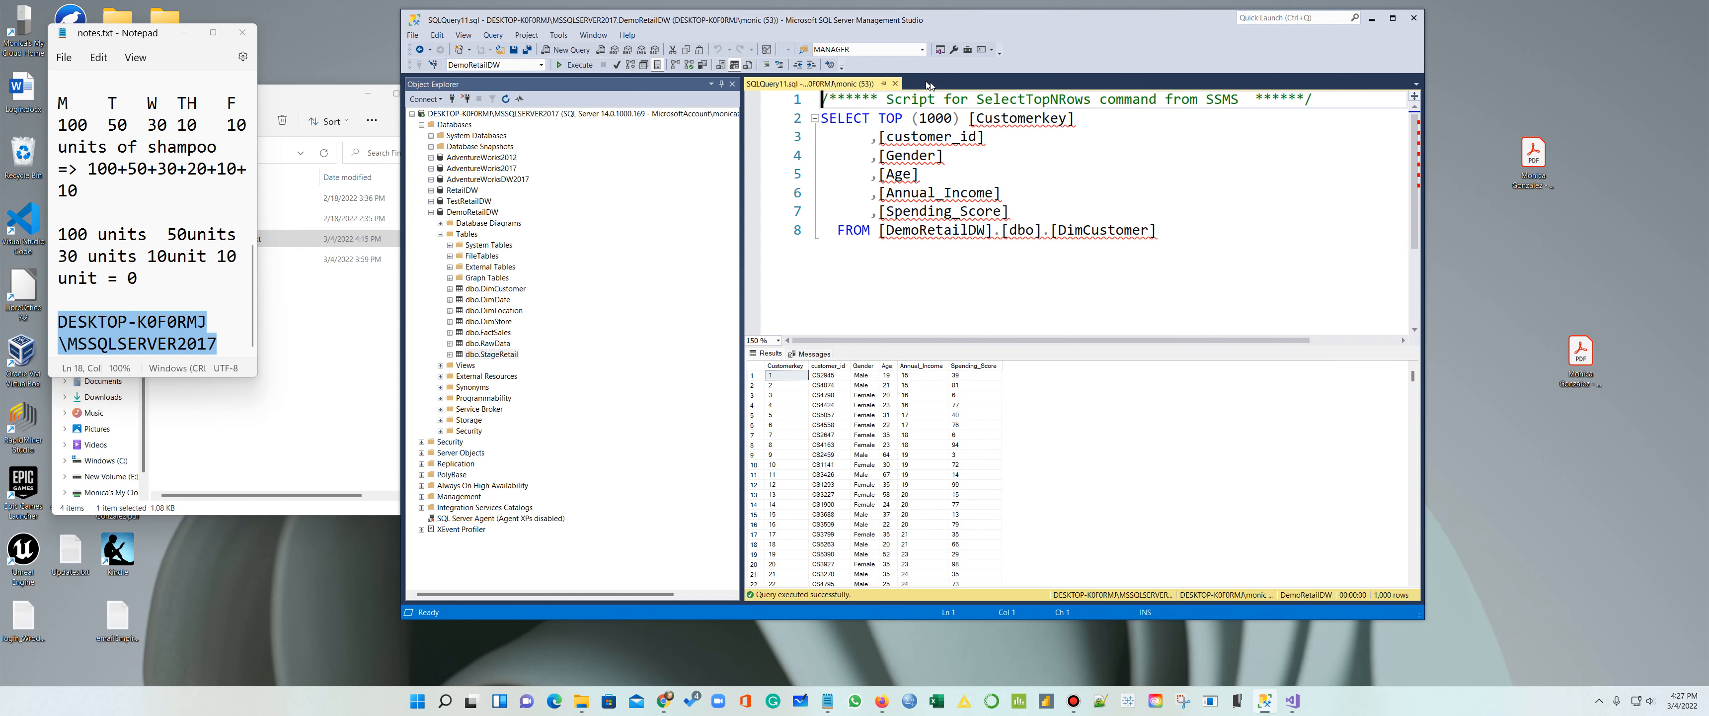
left_click(895, 83)
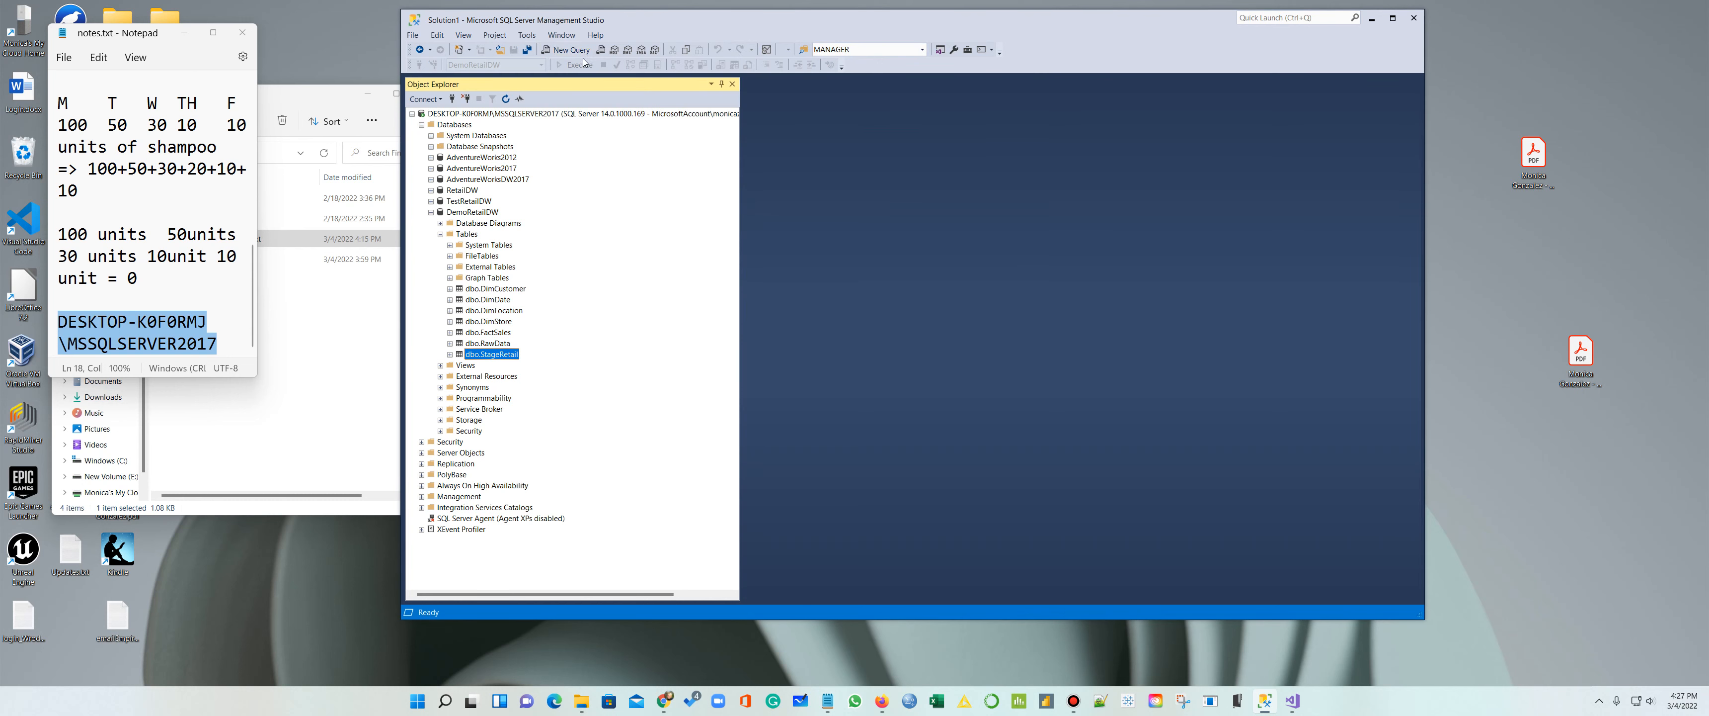
Step: Start a blank query, and check UpdateQueries.sql from the Retail folder in Notepad, closing the file when done
left_click(570, 51)
left_click(321, 93)
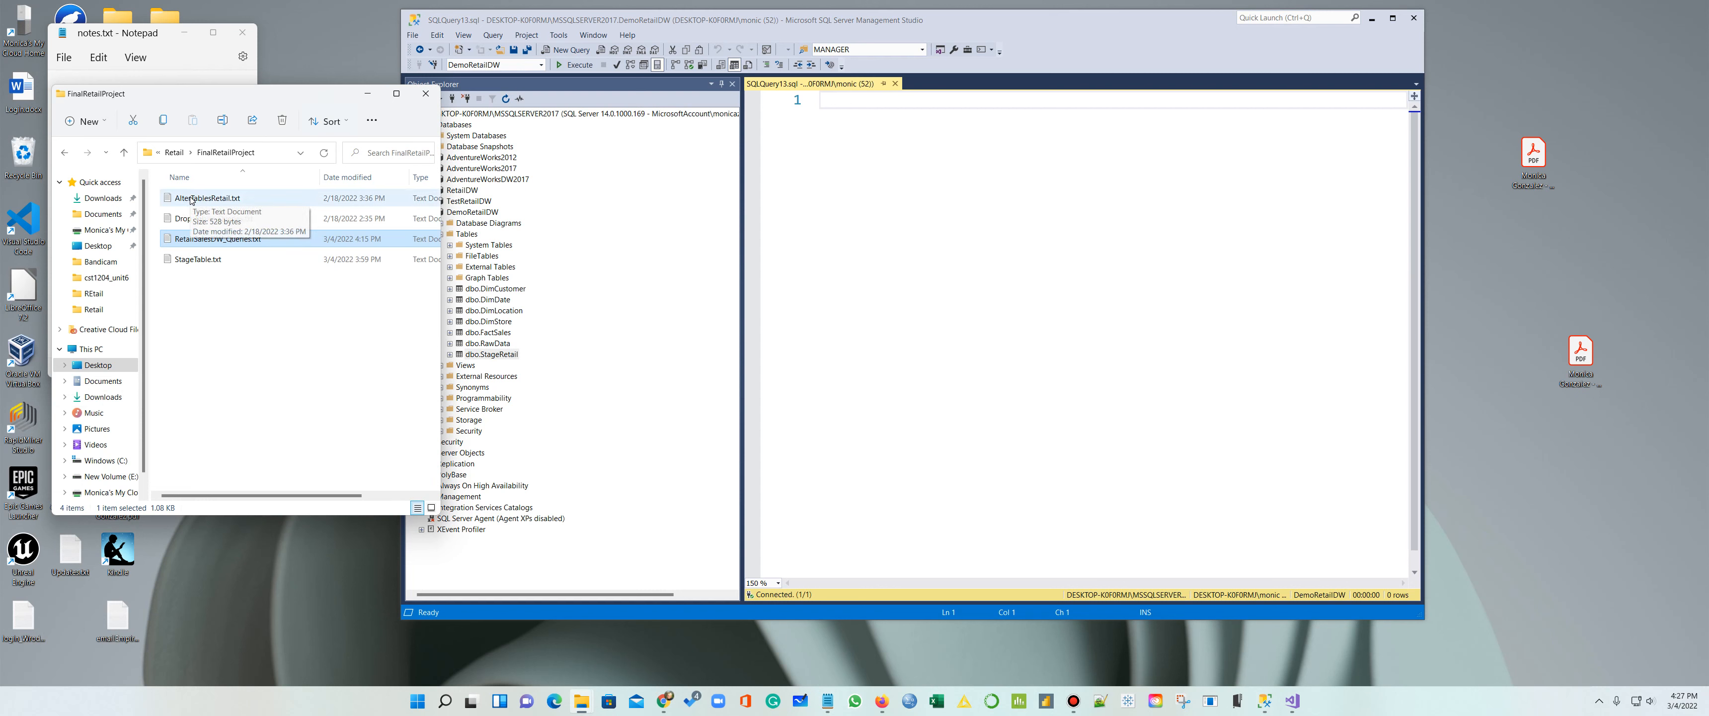
left_click(65, 152)
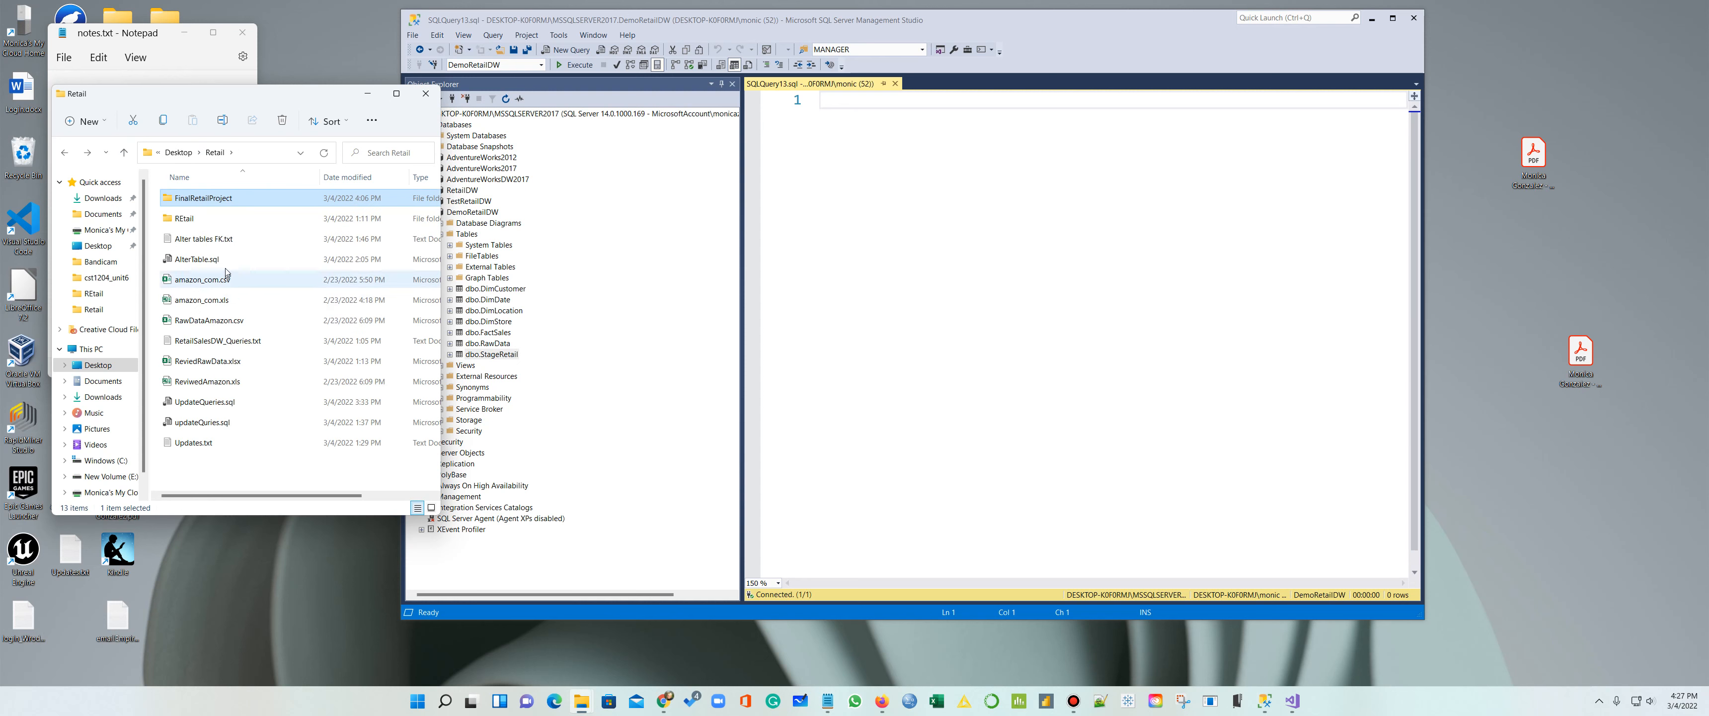
left_click(192, 404)
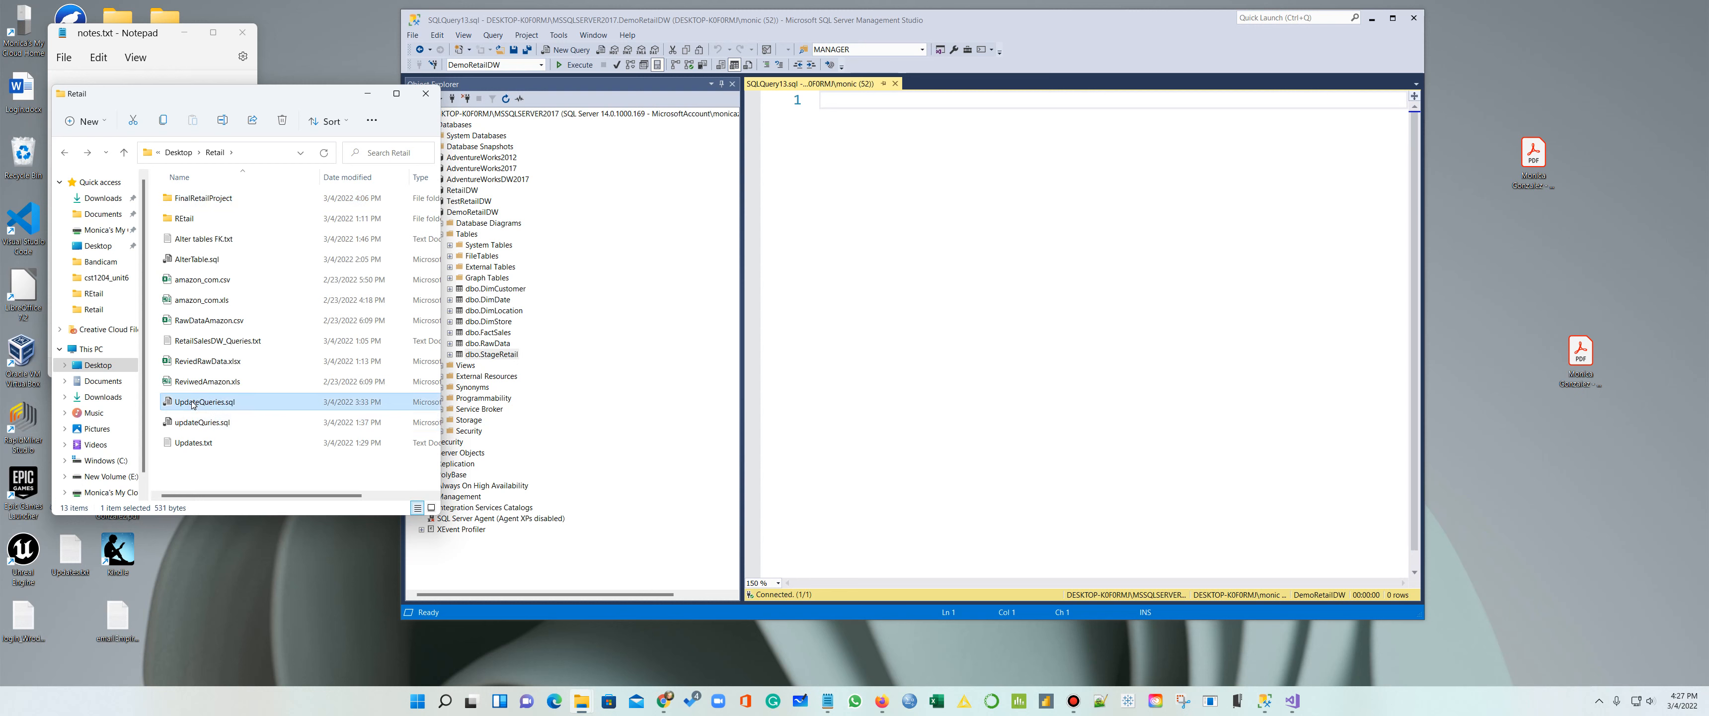
right_click(194, 402)
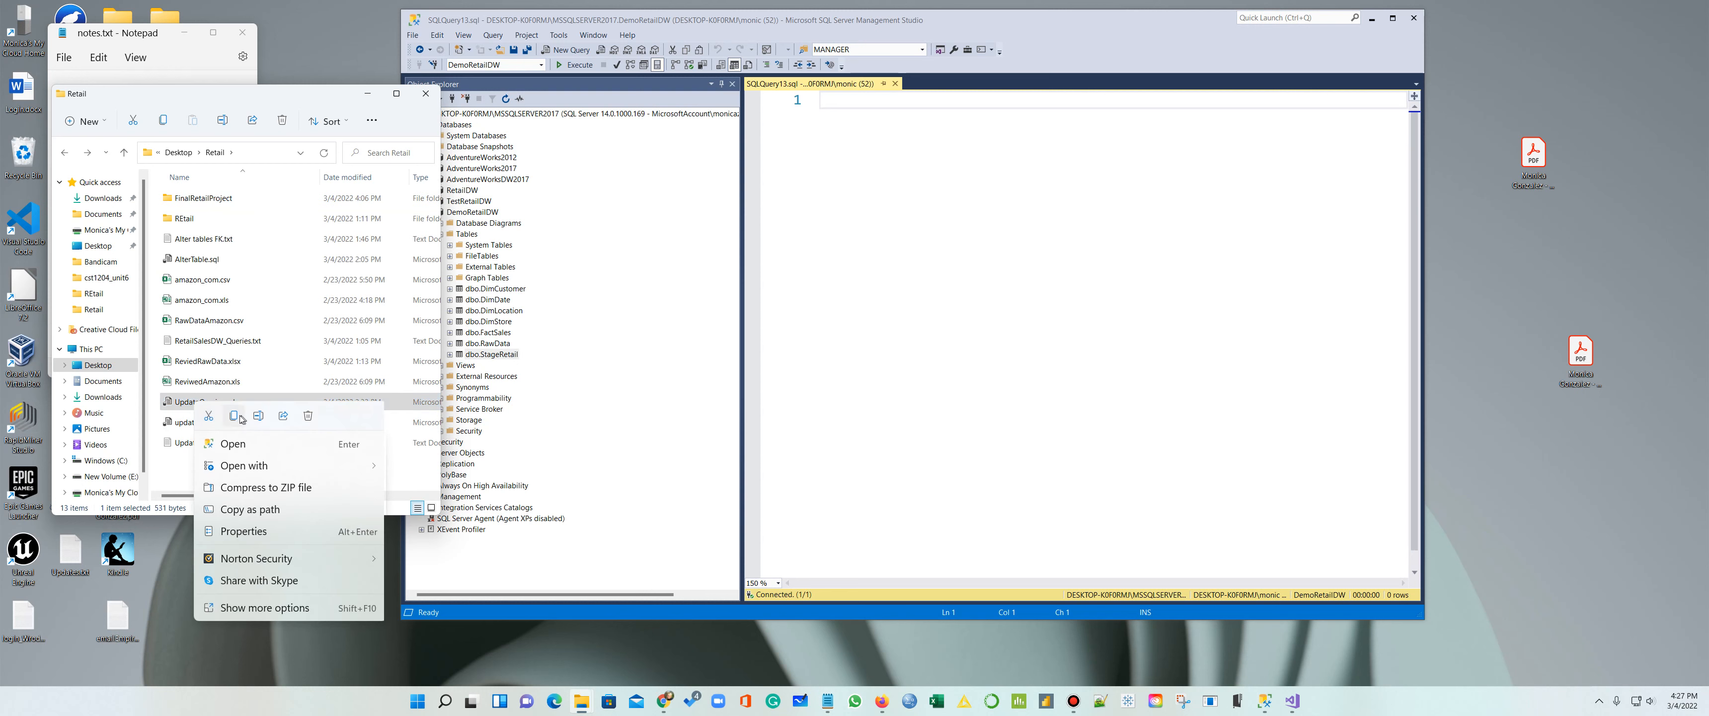
mouse_move(279, 466)
left_click(433, 492)
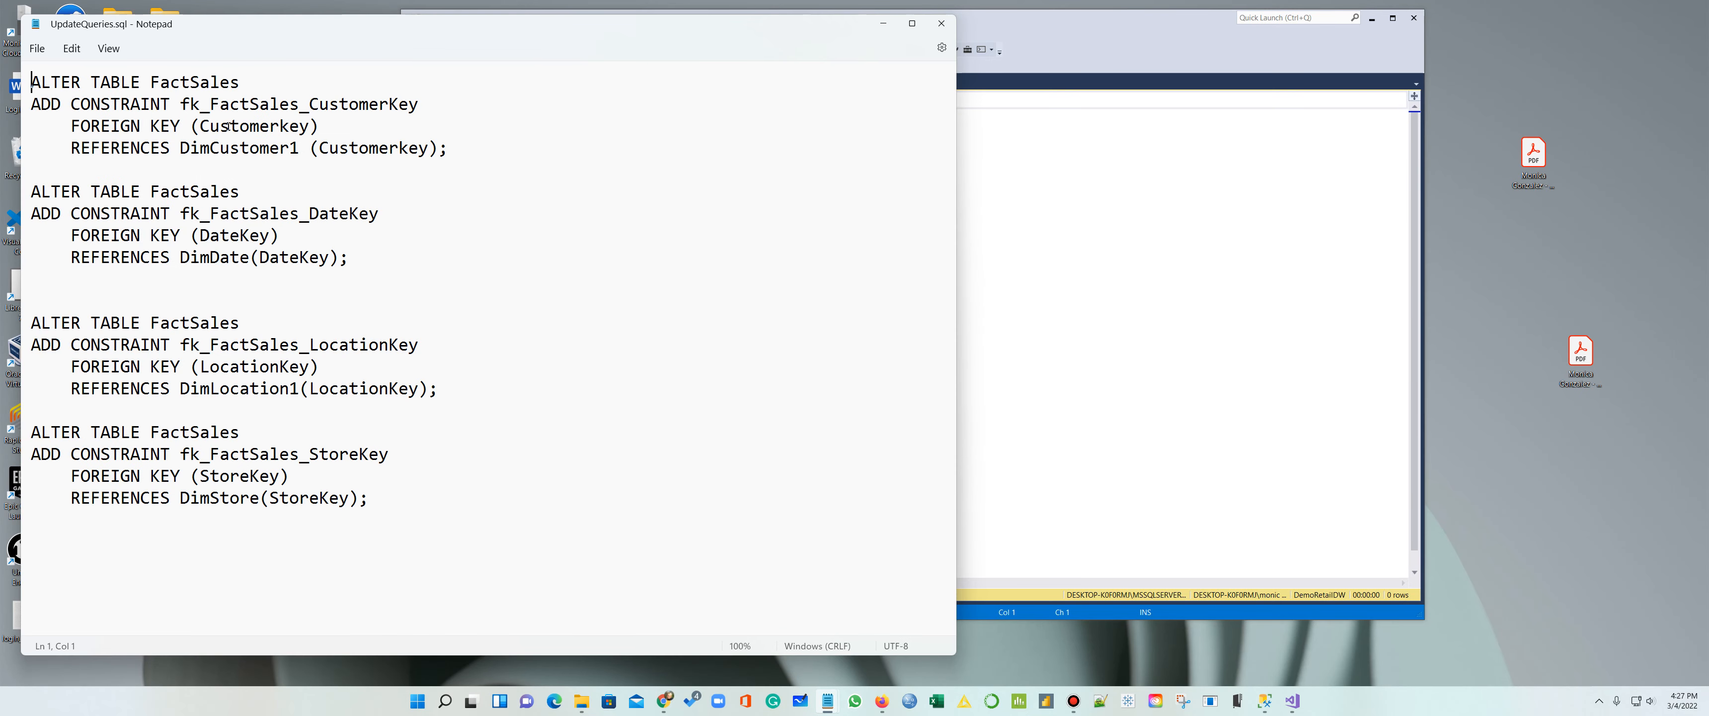
left_click(941, 23)
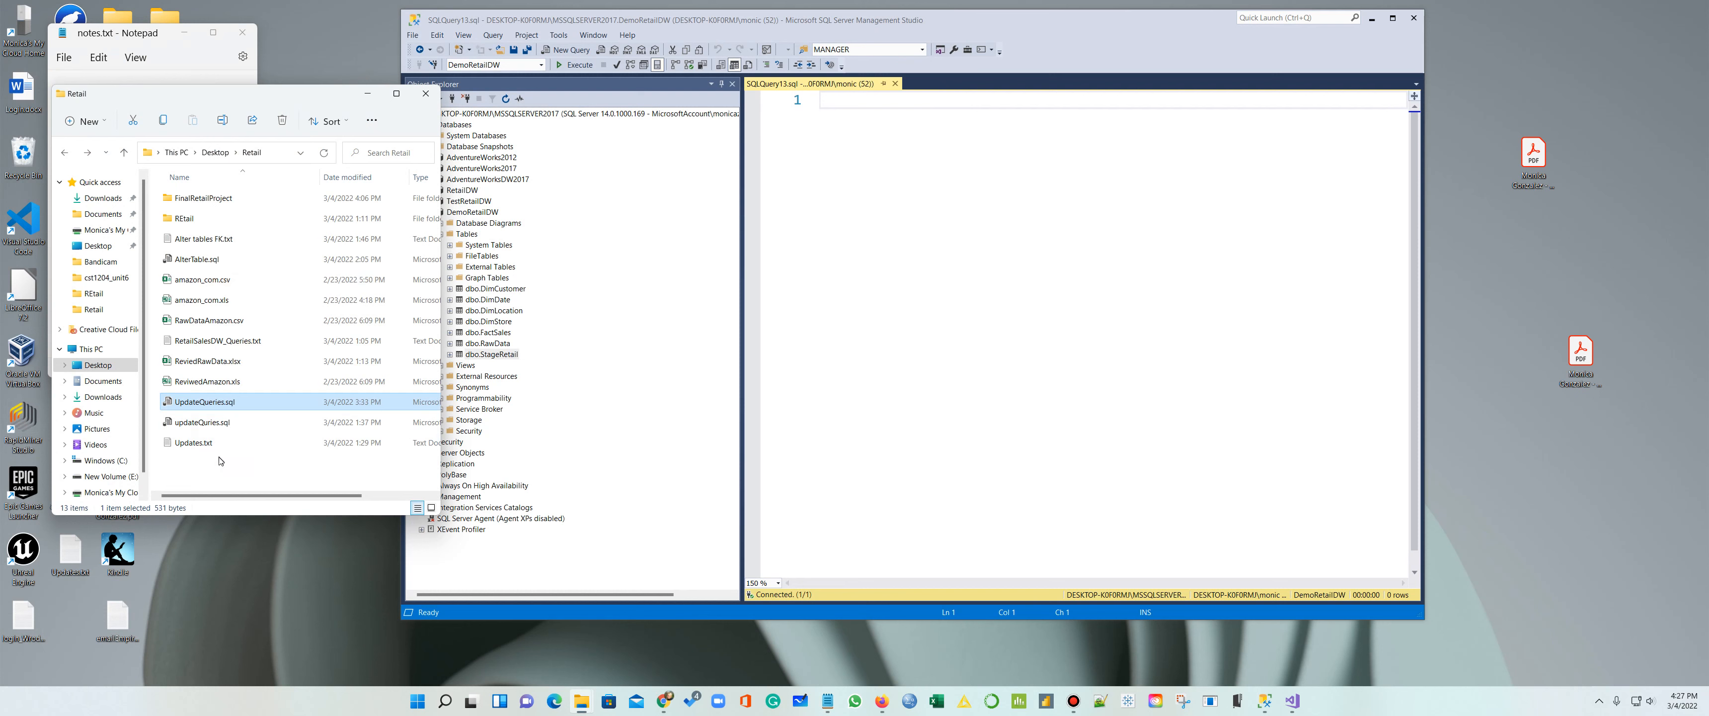
Step: Open updateQuries.sql from the Retail folder in Notepad and copy all four UPDATE statements
left_click(198, 424)
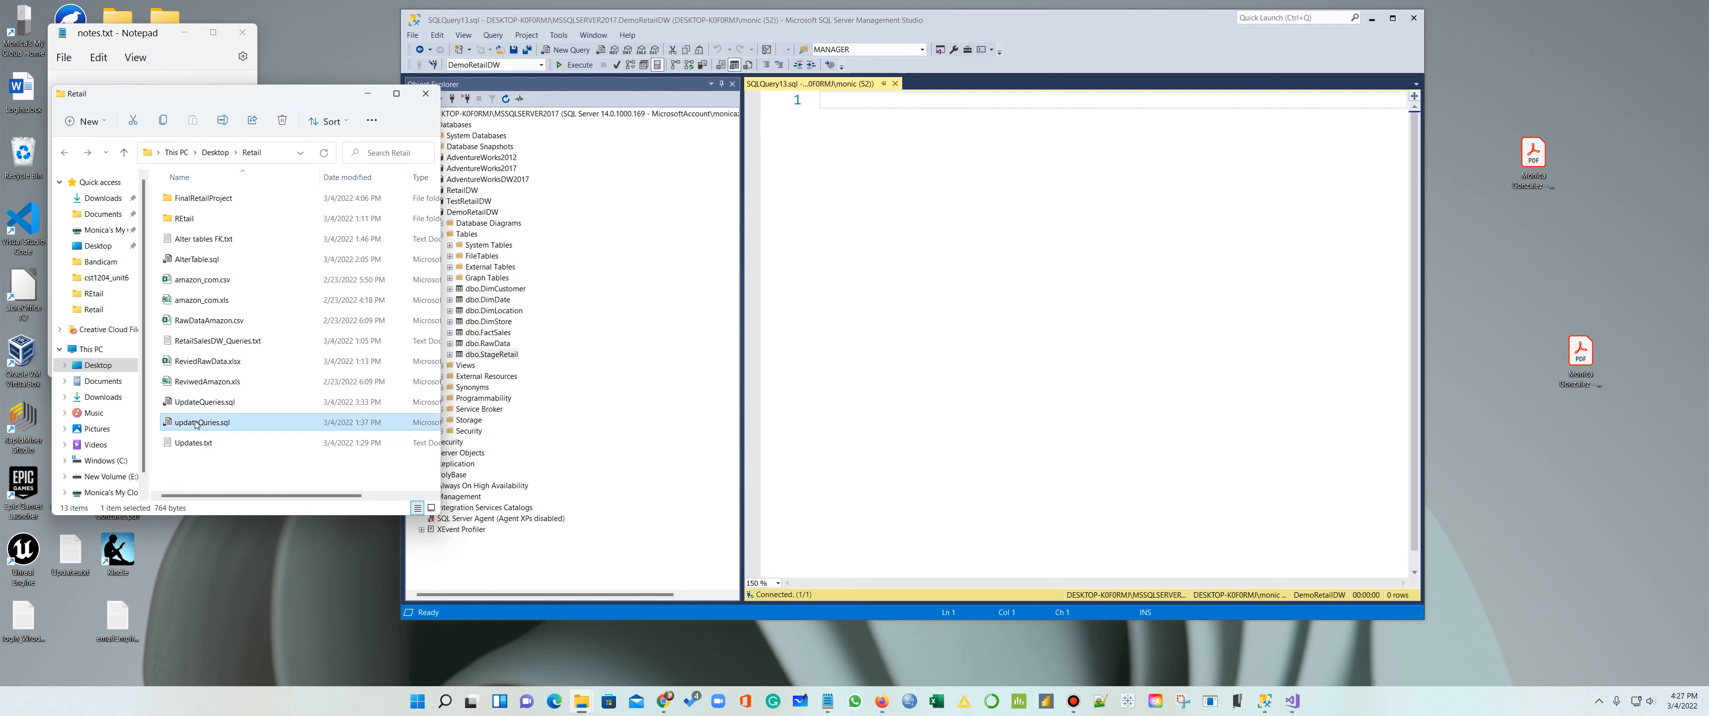
right_click(197, 424)
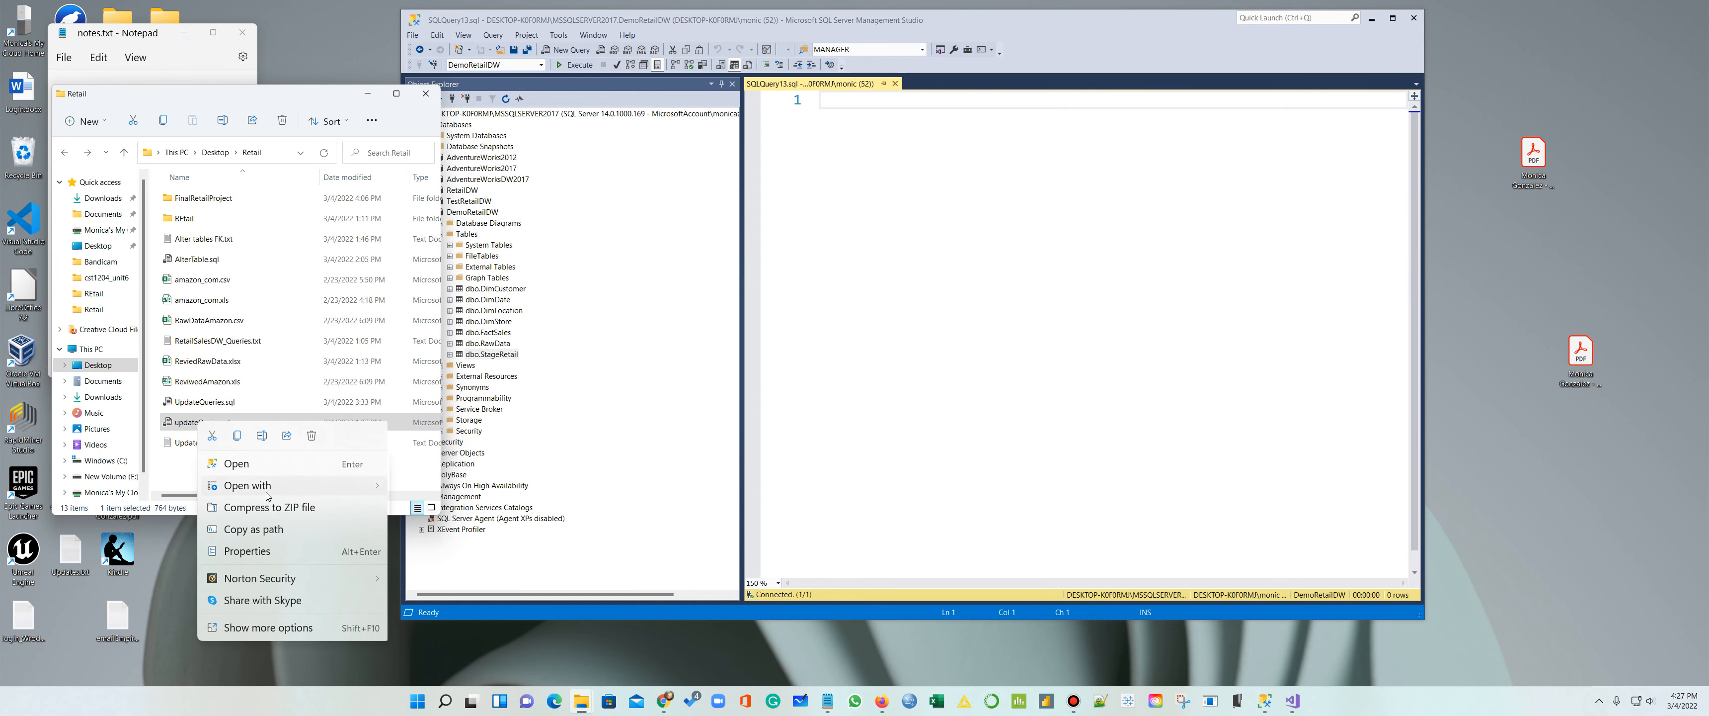
mouse_move(309, 495)
left_click(435, 508)
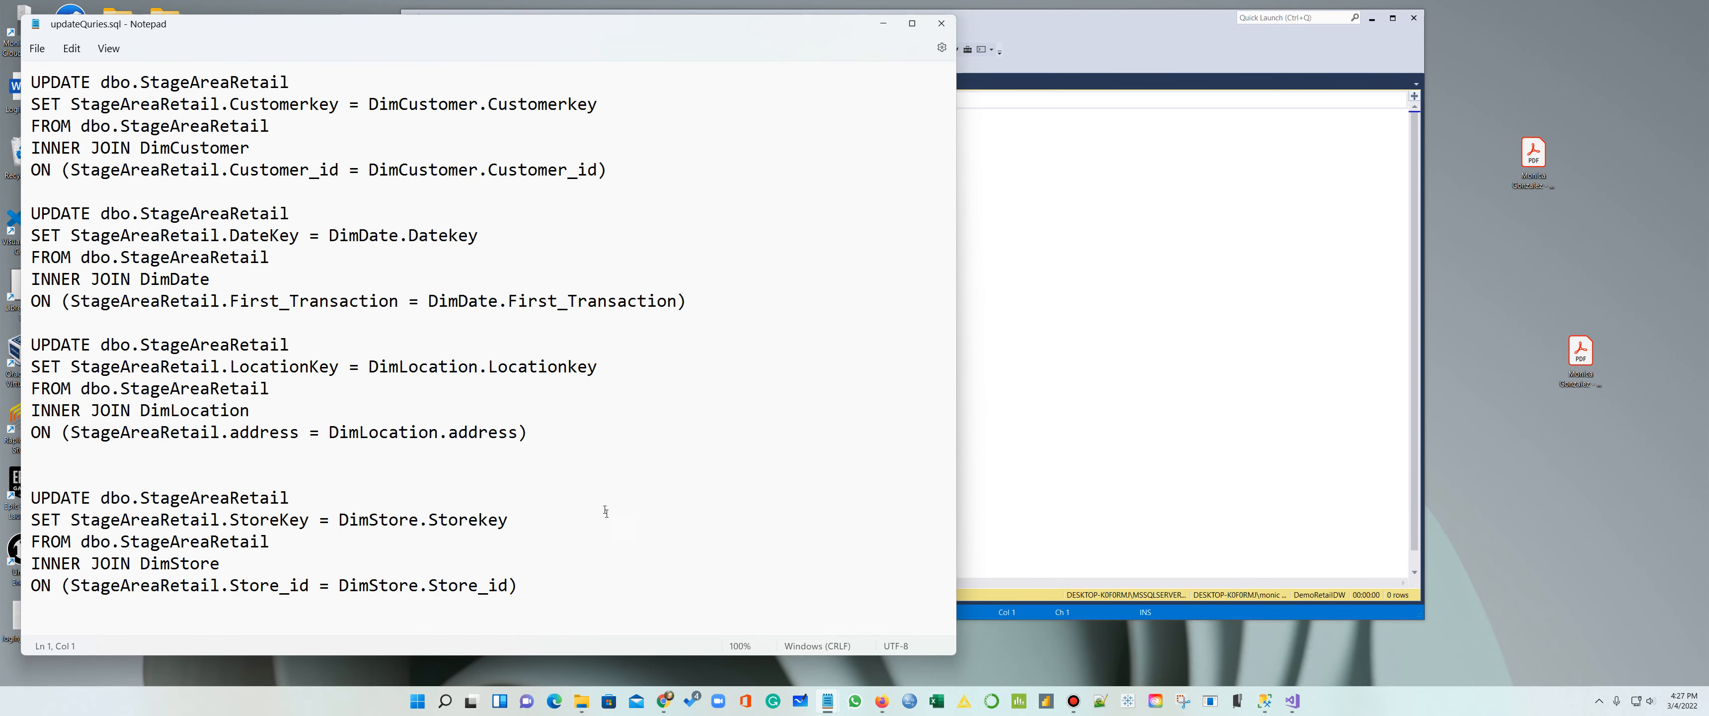
left_click_drag(520, 585, 30, 81)
key("ctrl+c")
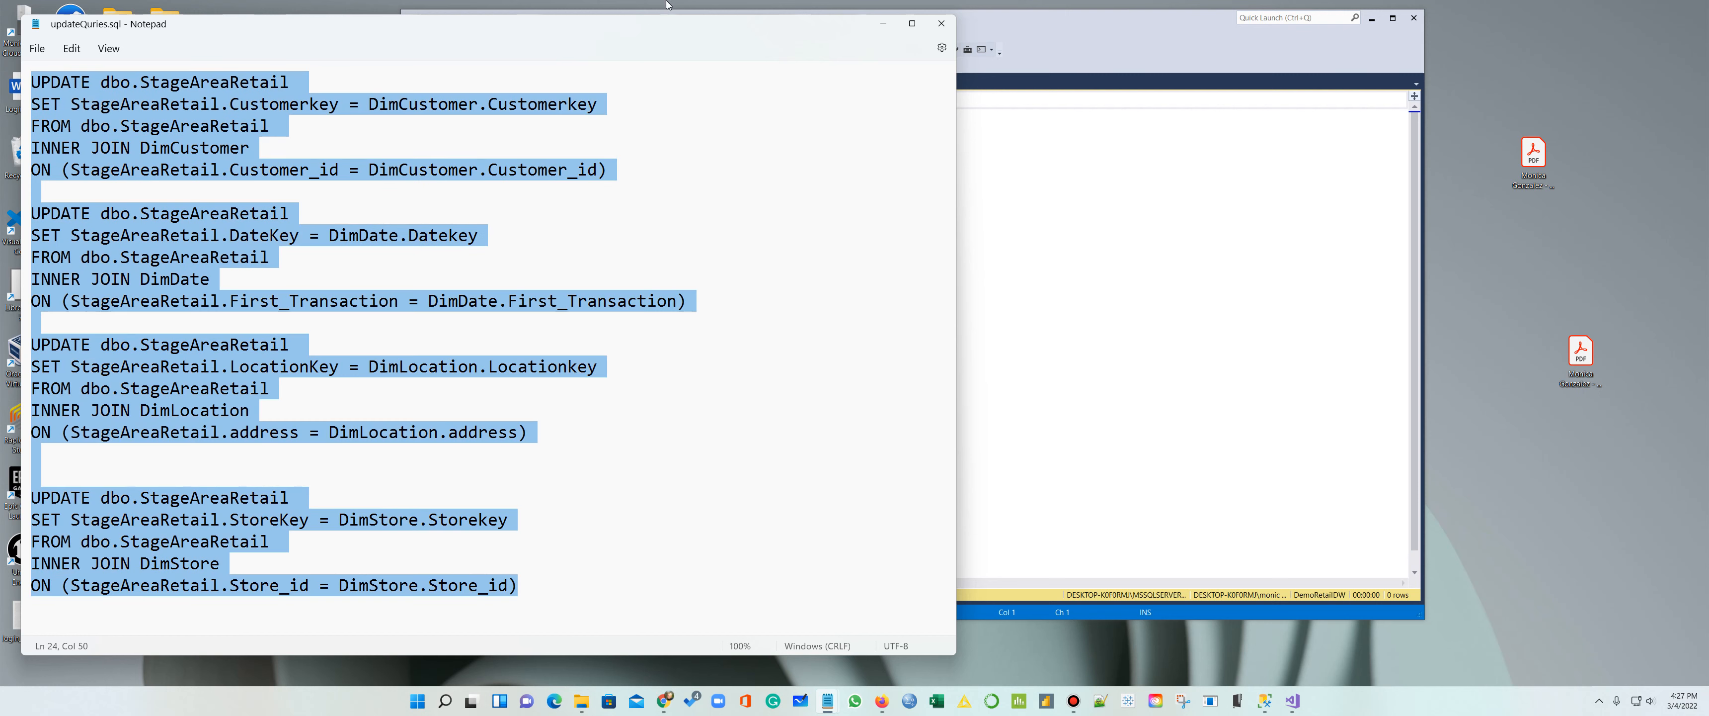
Step: Paste the copied UPDATE statements into the blank SSMS query and insert six empty lines above them
left_click(883, 24)
left_click(920, 164)
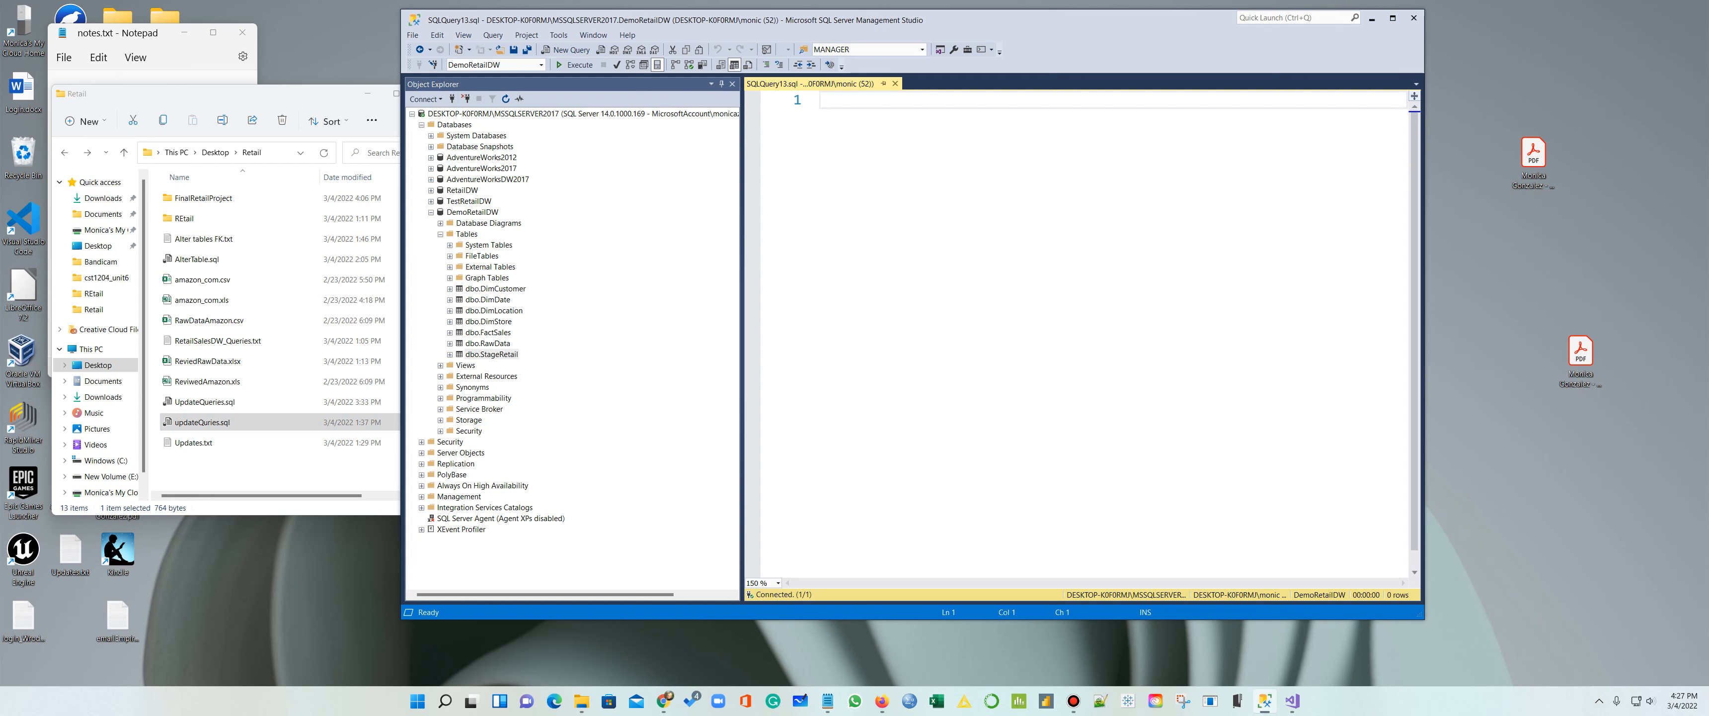
key("ctrl+v")
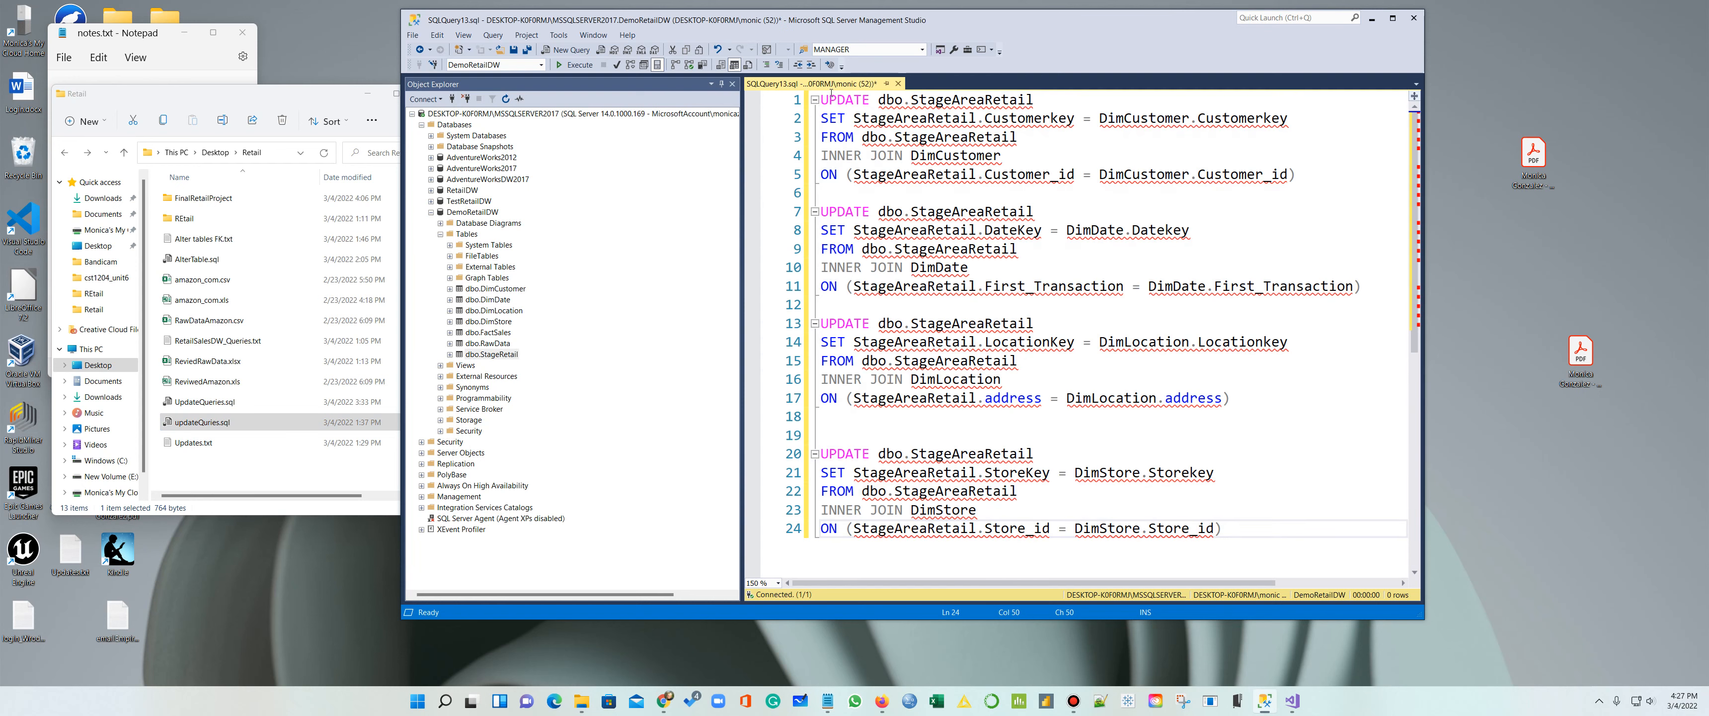
left_click(823, 99)
key("Return")
key("Return")
key("Return")
key("Return")
key("Return")
key("Return")
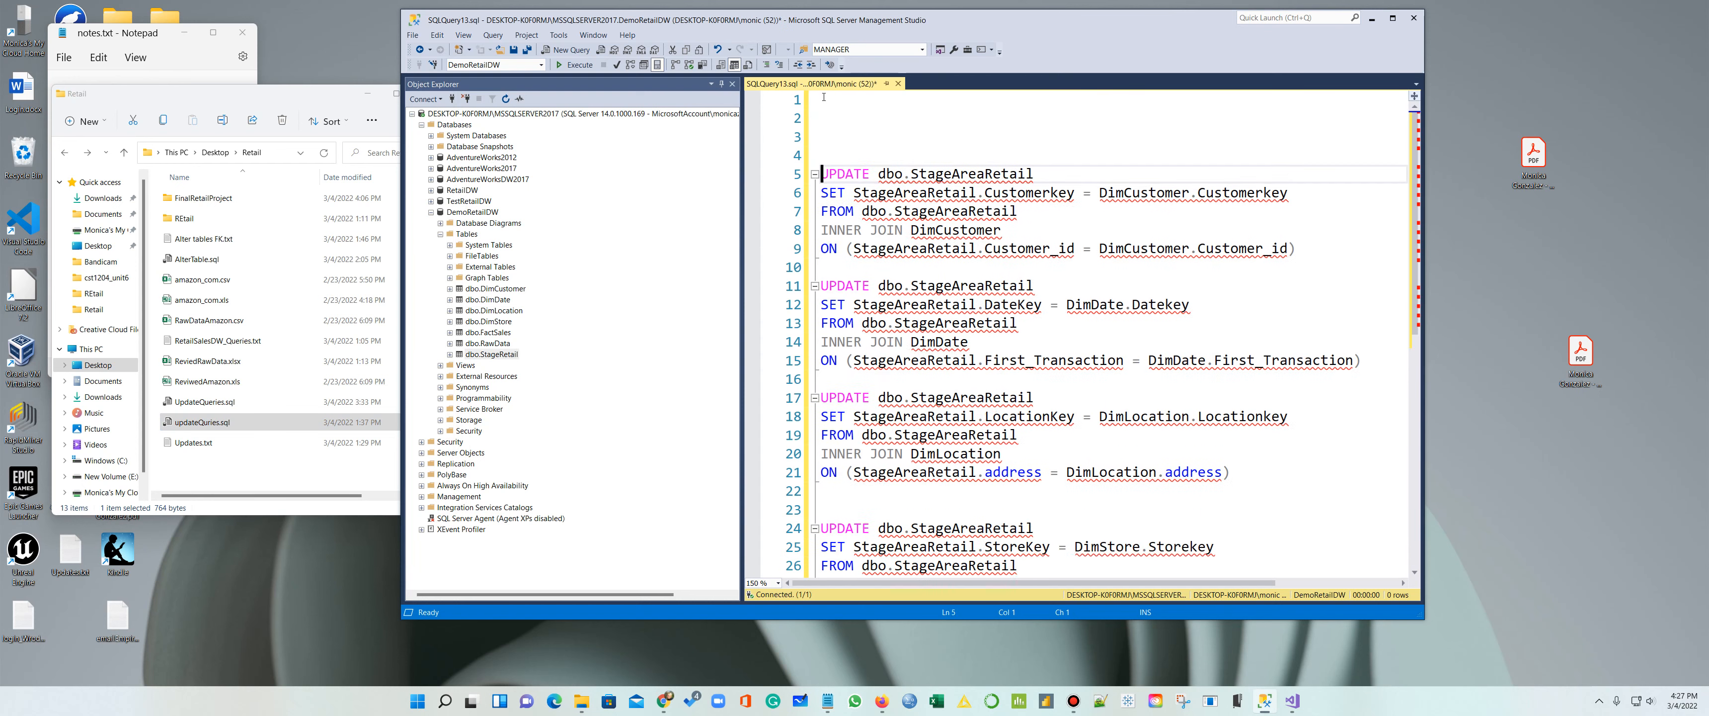
Step: Duplicate the UPDATE statement that joins DimCustomer onto the first line of the query
left_click_drag(1294, 286, 796, 211)
key("ctrl+c")
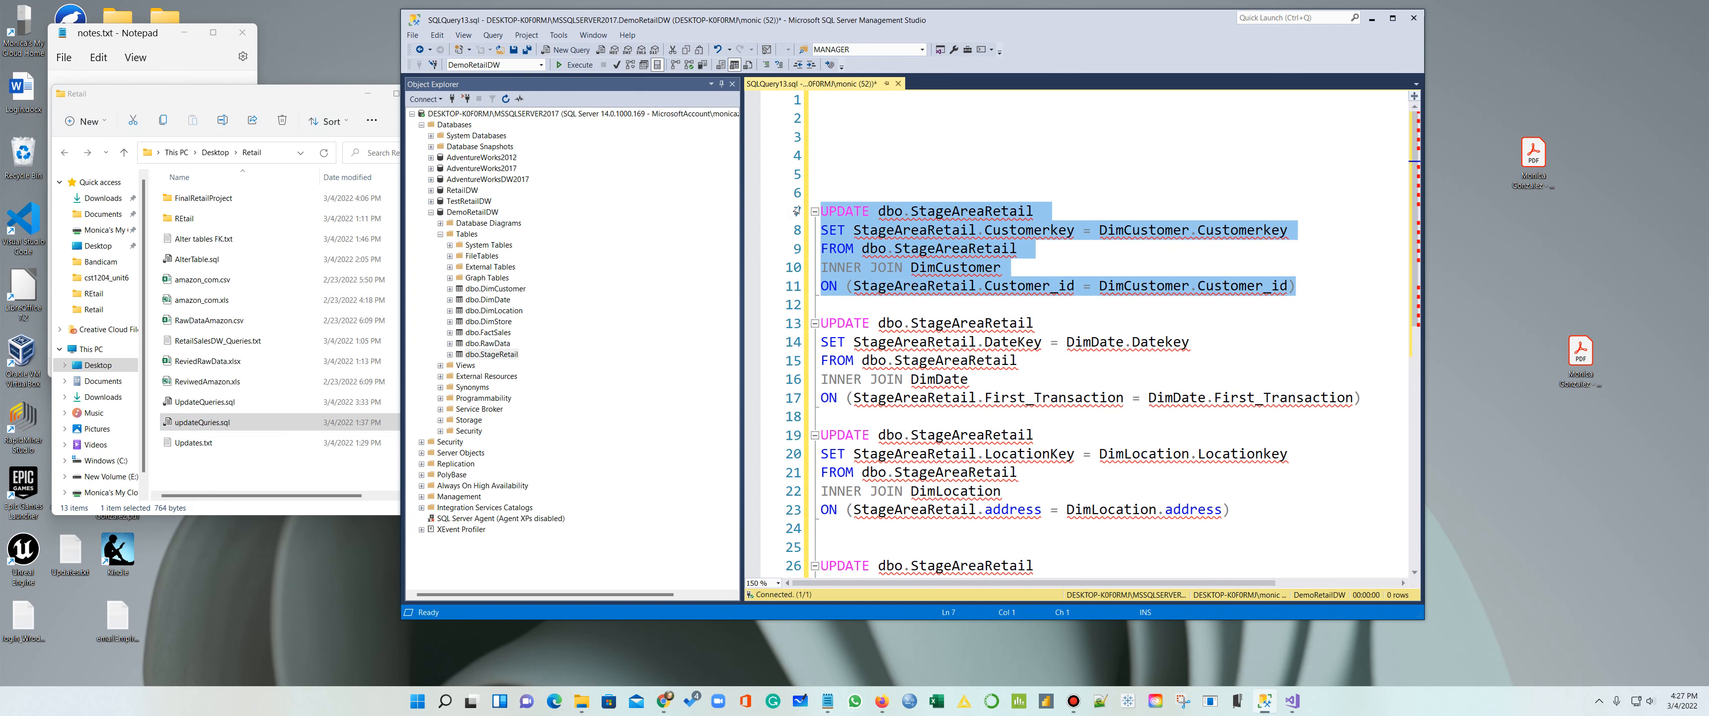
left_click(863, 94)
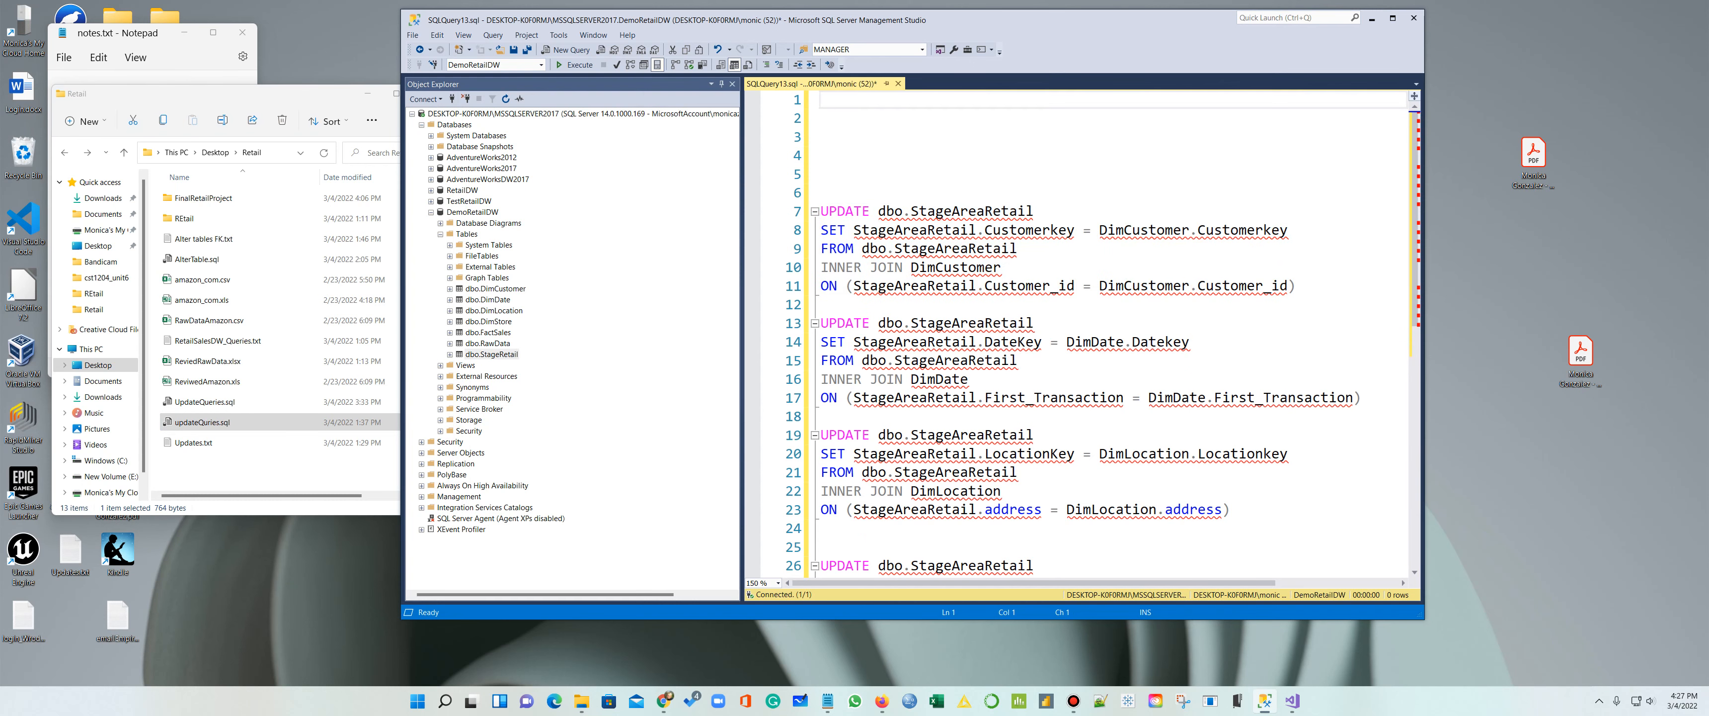
key("ctrl+v")
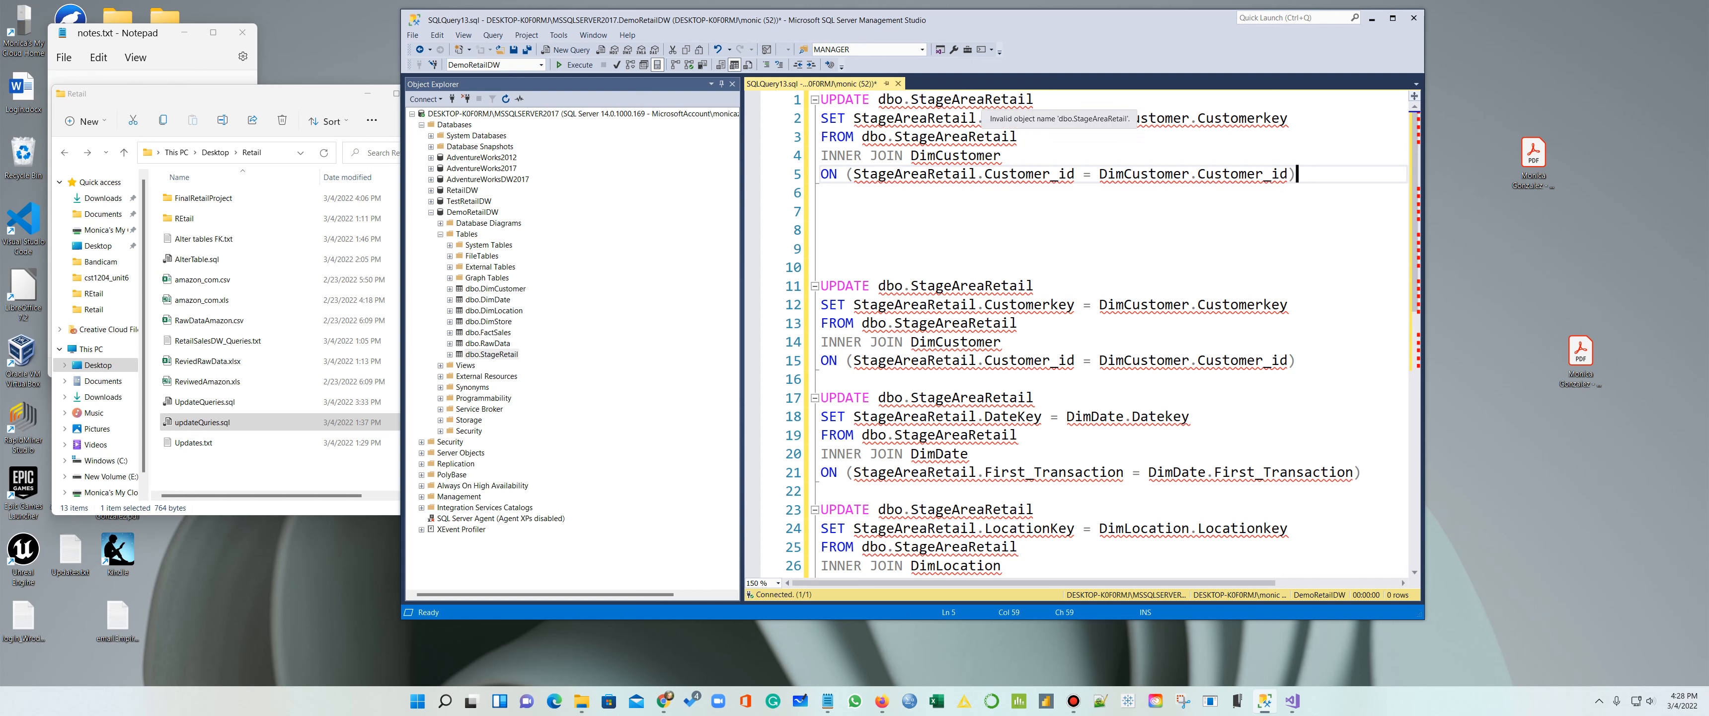
Step: Change the table name in the first line's UPDATE clause to dbo.StageRetail
left_click(985, 98)
key("BackSpace")
key("BackSpace")
key("BackSpace")
key("BackSpace")
key("BackSpace")
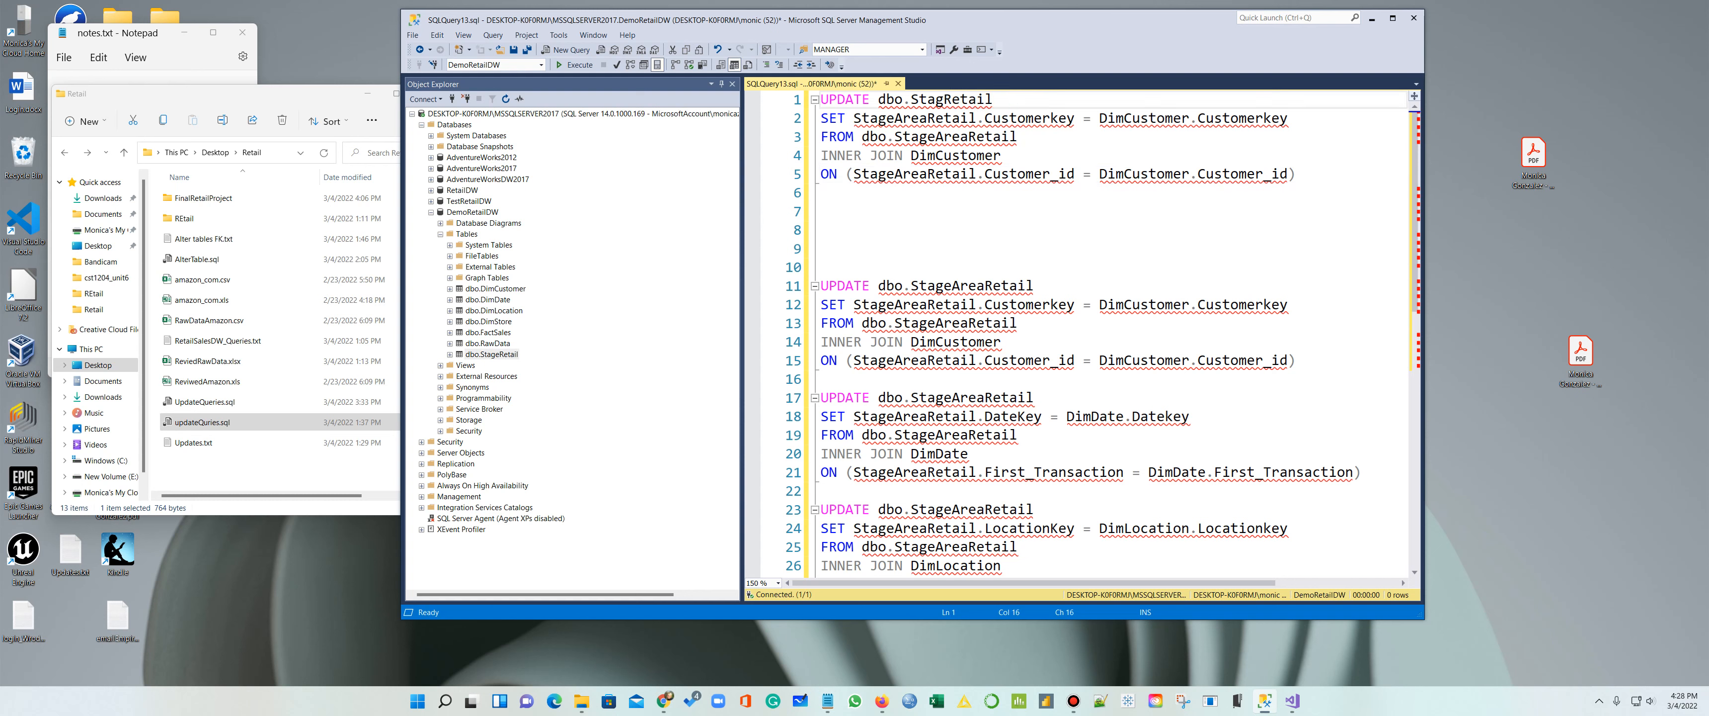
type("e")
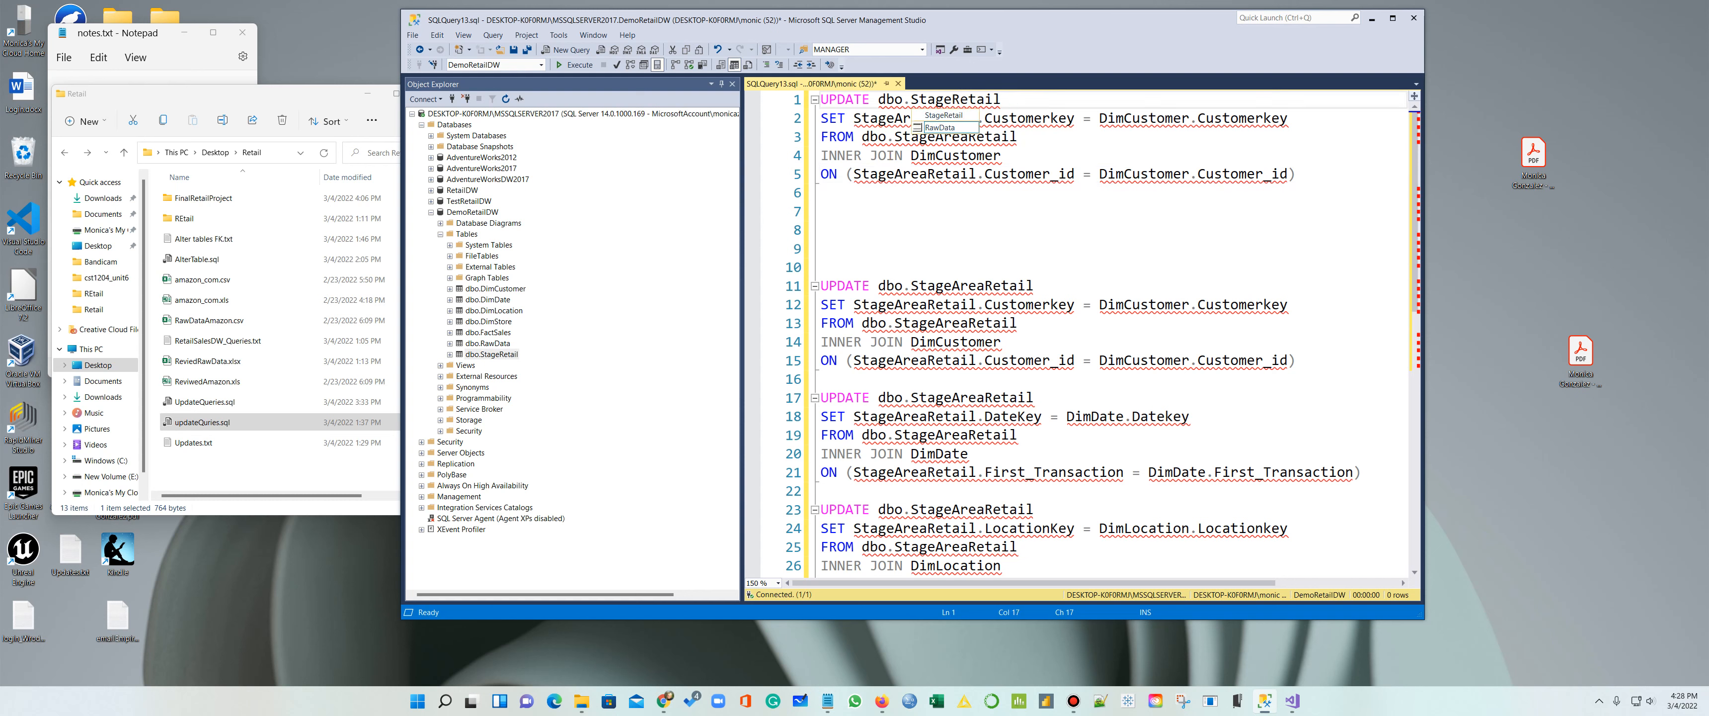
key("End")
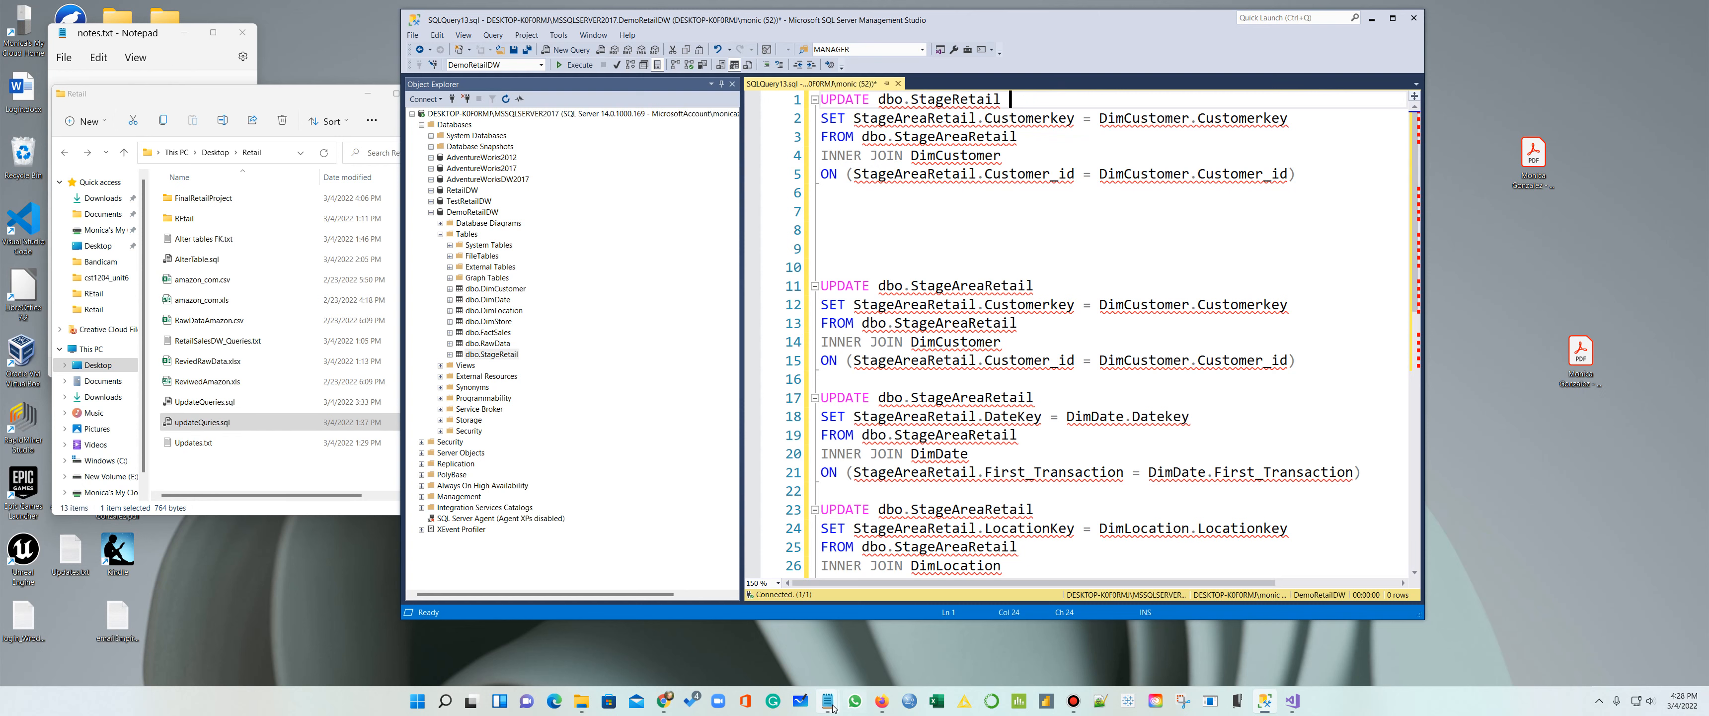
Step: Bring back the updateQuries.sql Notepad window and move it so the query's opening lines stay uncovered
mouse_move(827, 701)
left_click(859, 658)
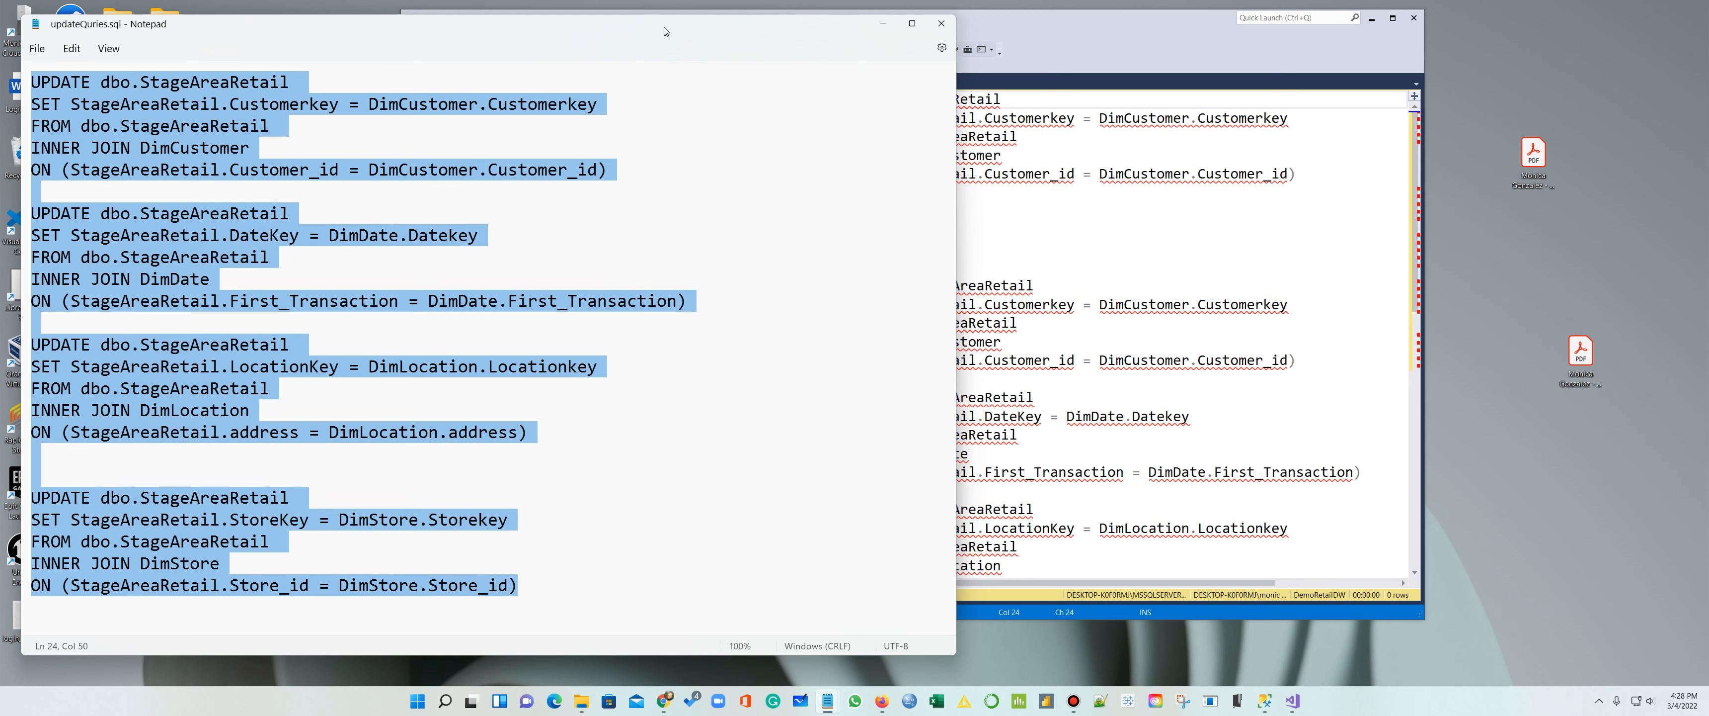
left_click_drag(663, 26, 1437, 179)
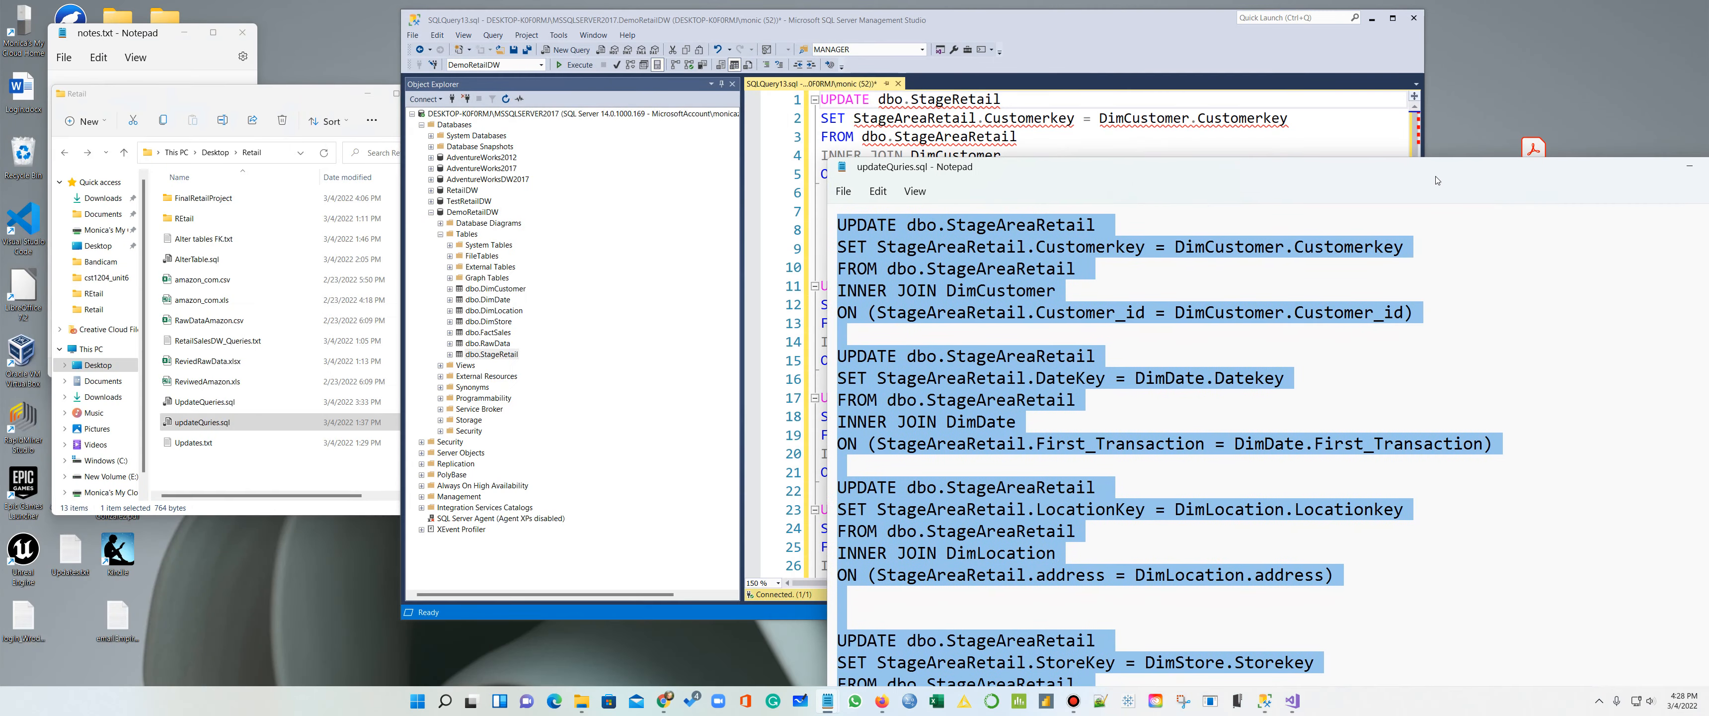
Step: Open Replace for updateQuries.sql and enter StageRetail, copied from the SSMS query's first line, as the replacement text
left_click(1381, 394)
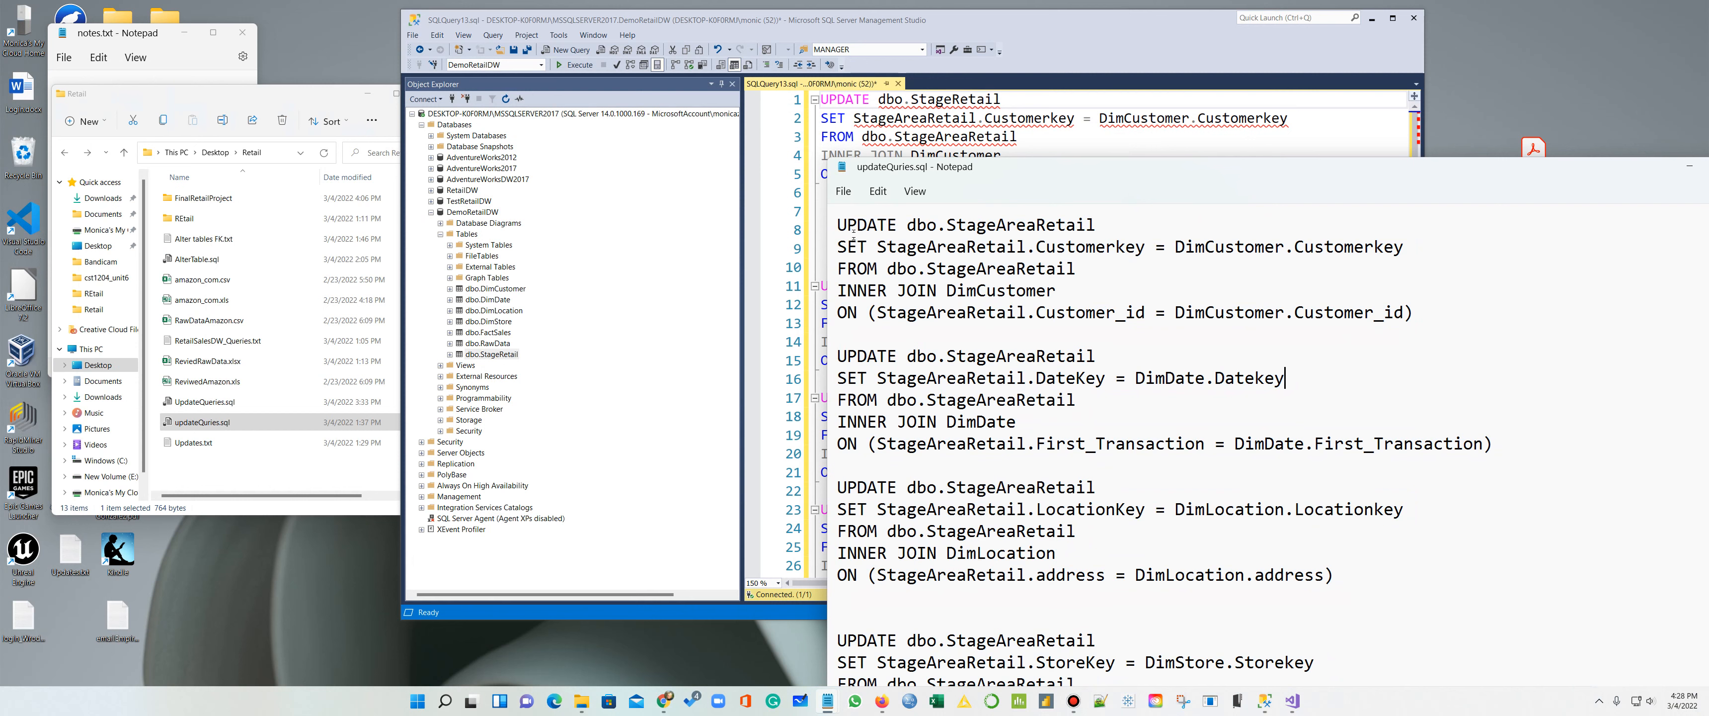
left_click(1001, 99)
left_click_drag(1001, 99, 912, 99)
key("ctrl+c")
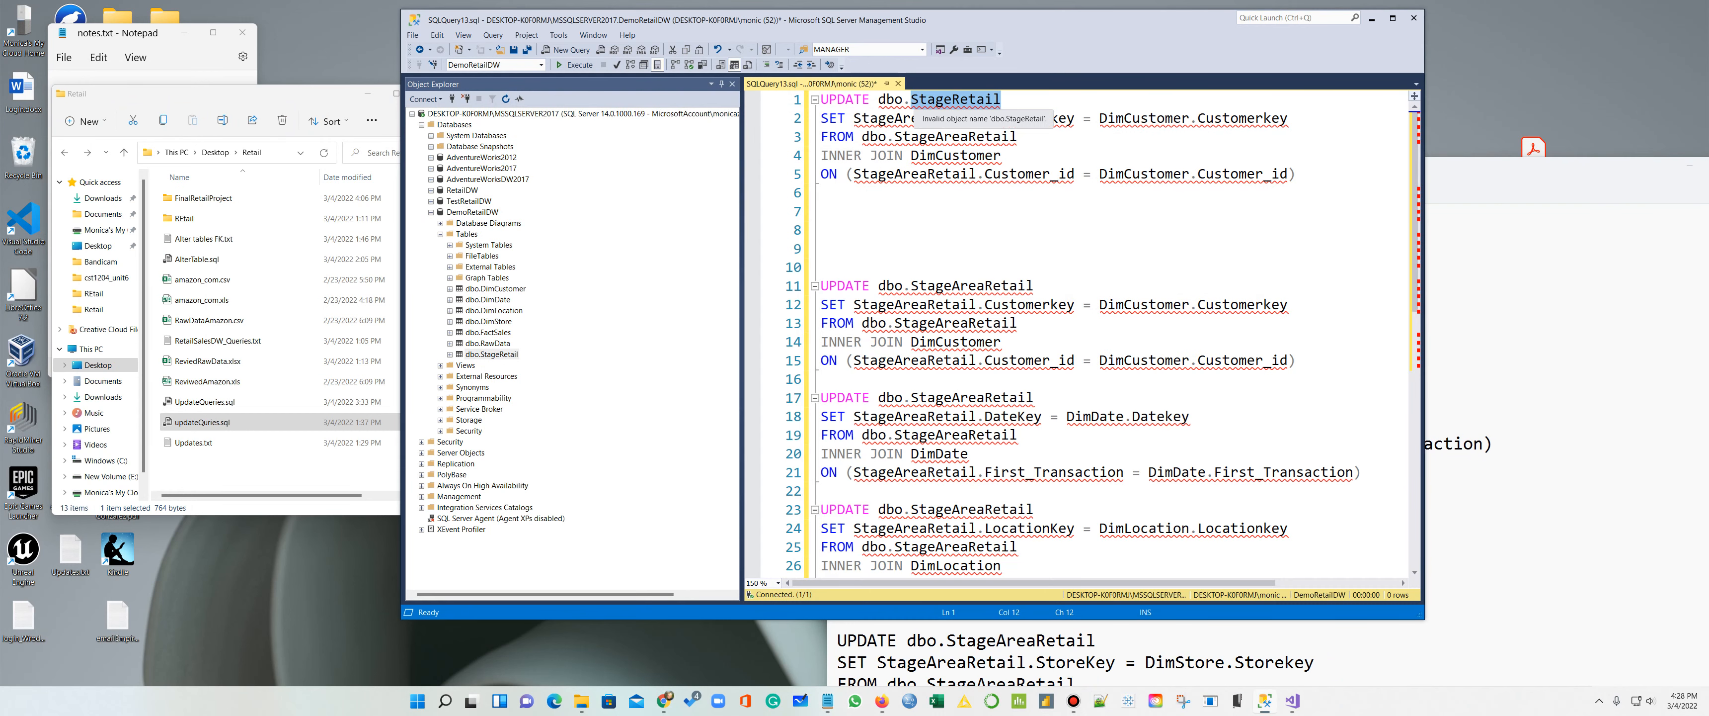
key("alt+Tab")
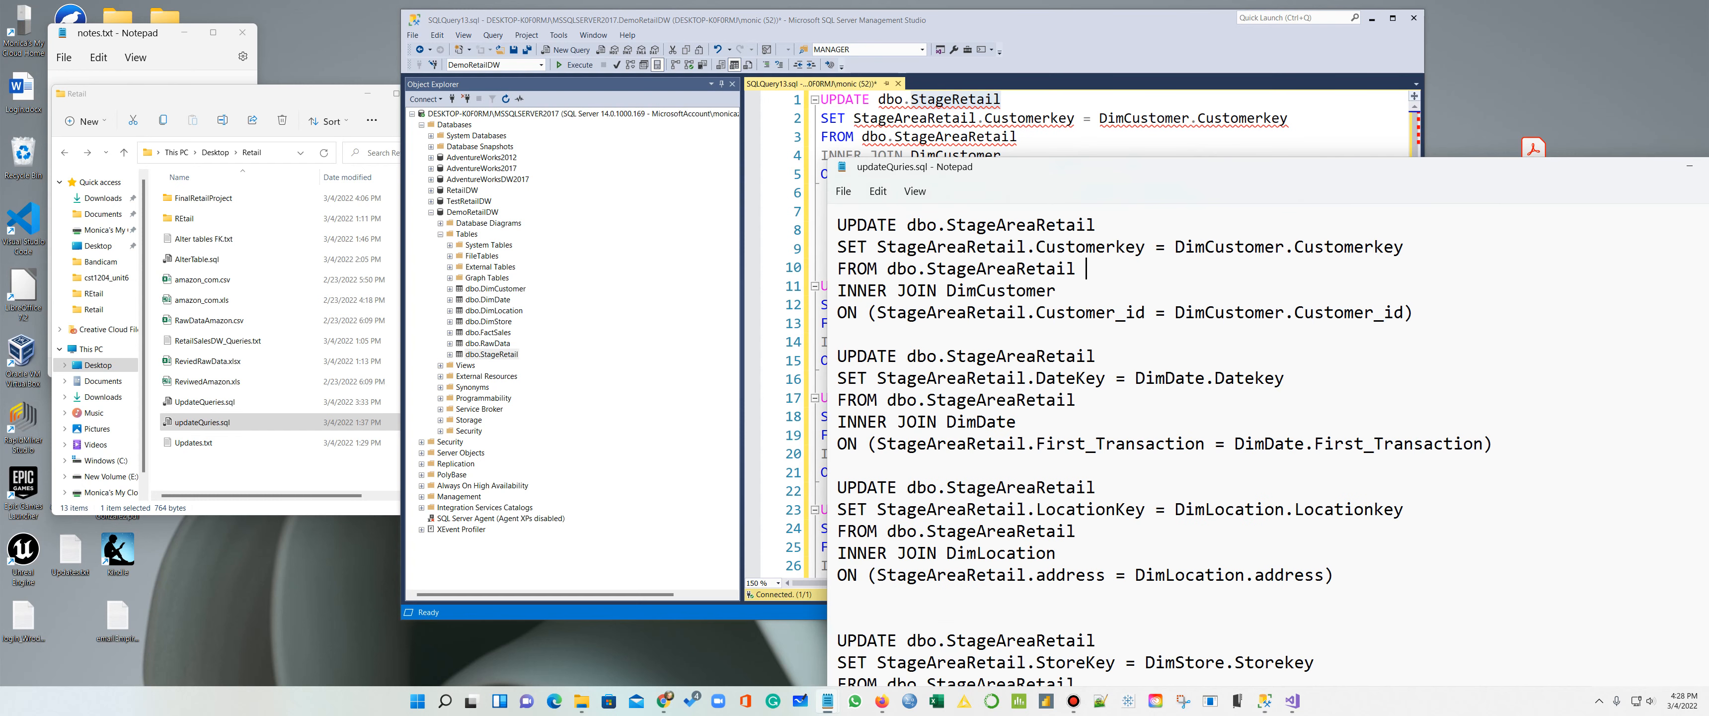
left_click(878, 191)
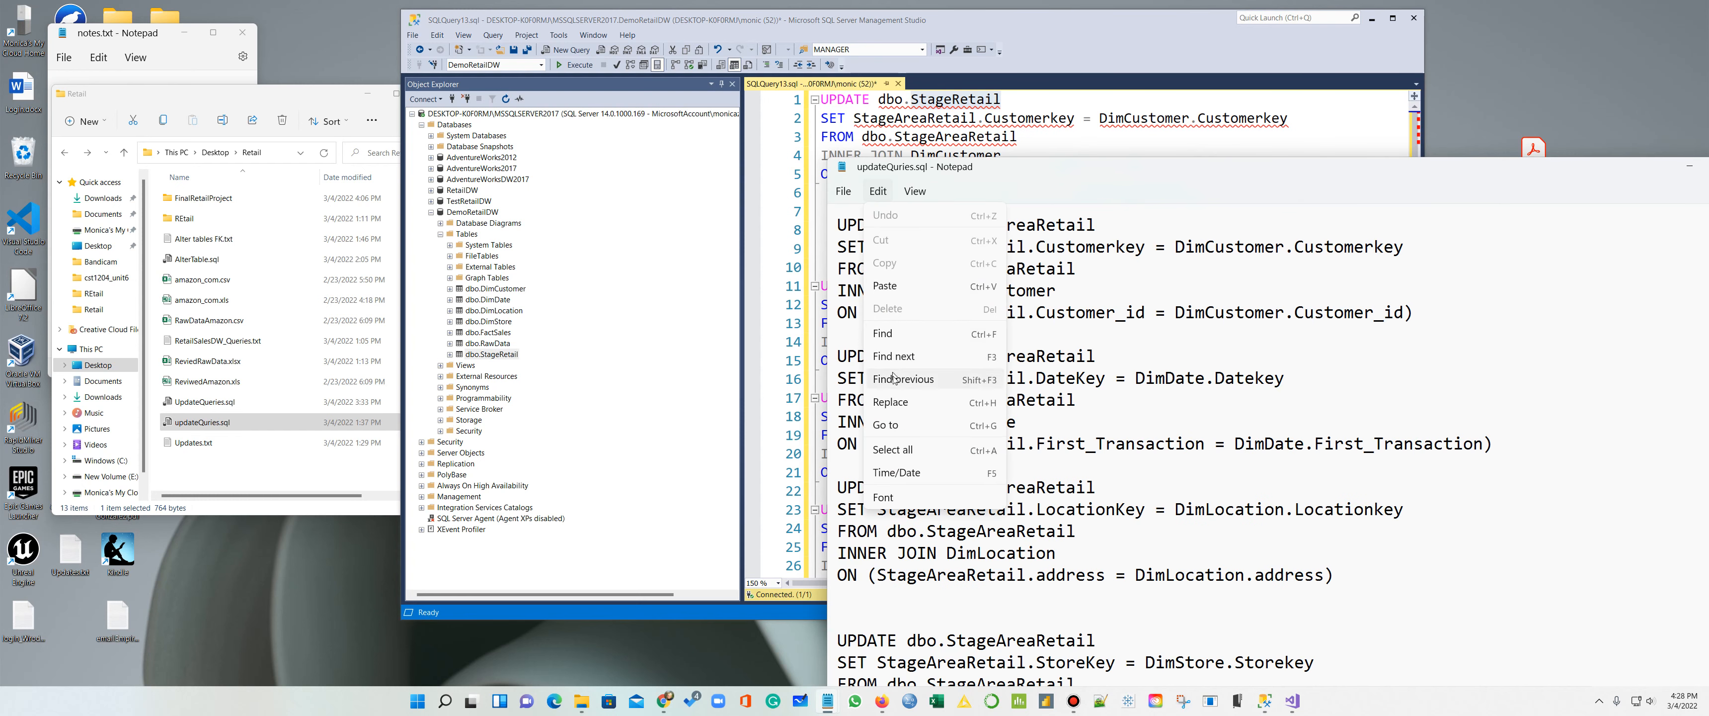
left_click(890, 402)
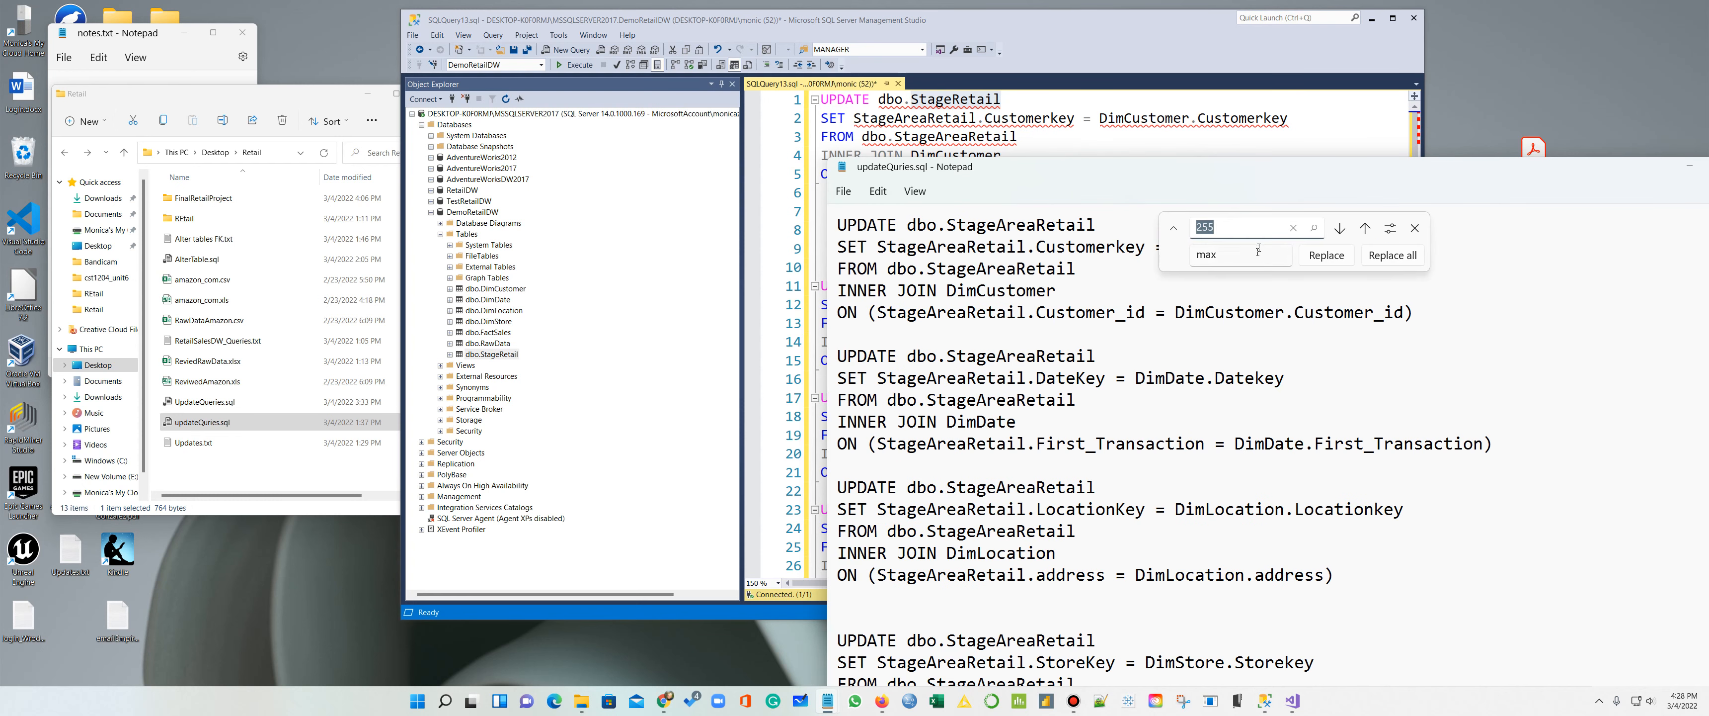
key("Tab")
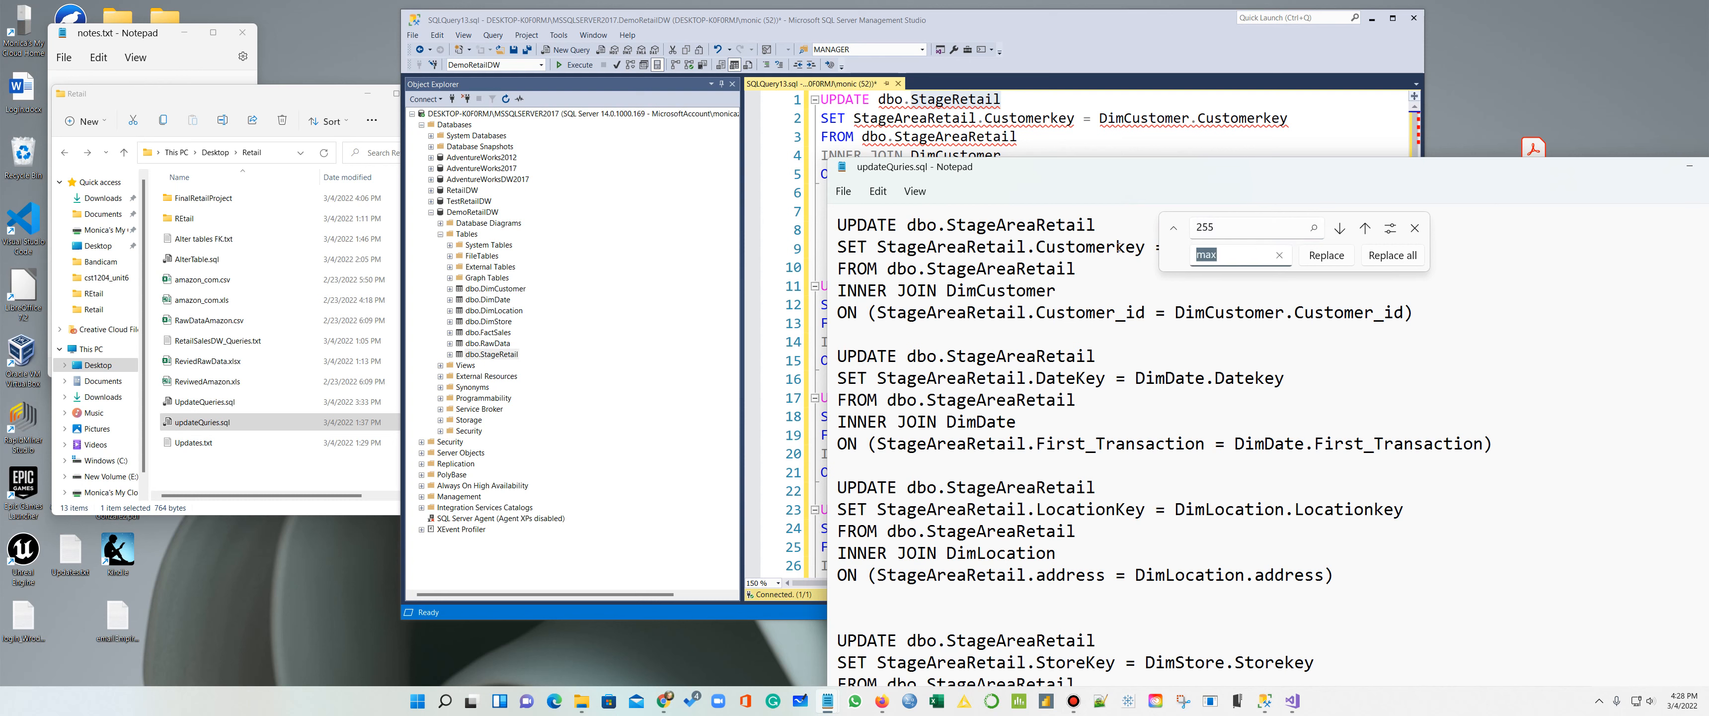
key("ctrl+v")
Step: Copy StageAreaRetail from the query's SET clause as the search text and replace all its occurrences in updateQuries.sql with StageRetail
left_click(977, 120)
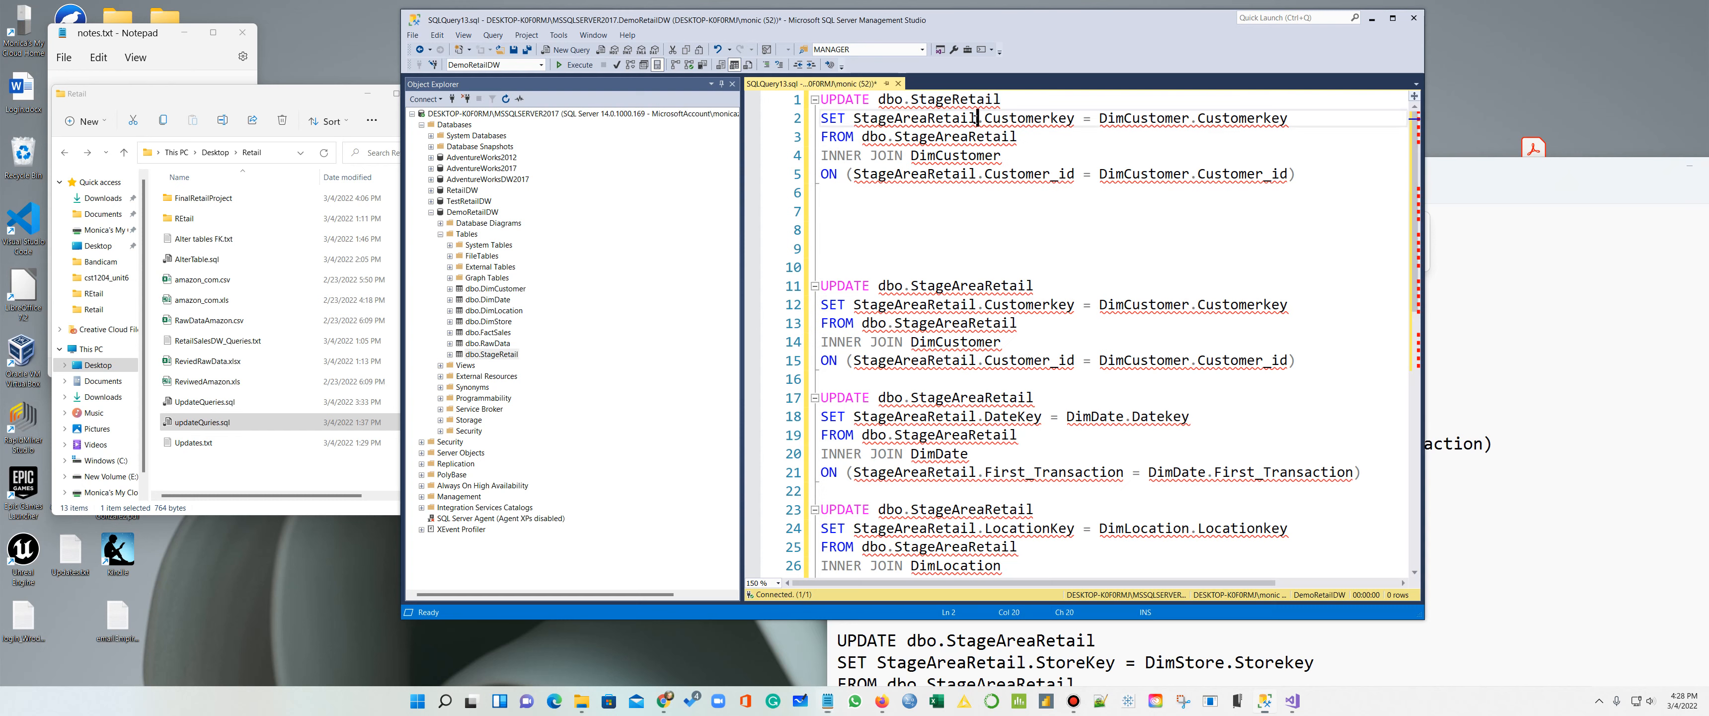
left_click_drag(977, 119, 852, 120)
key("ctrl+c")
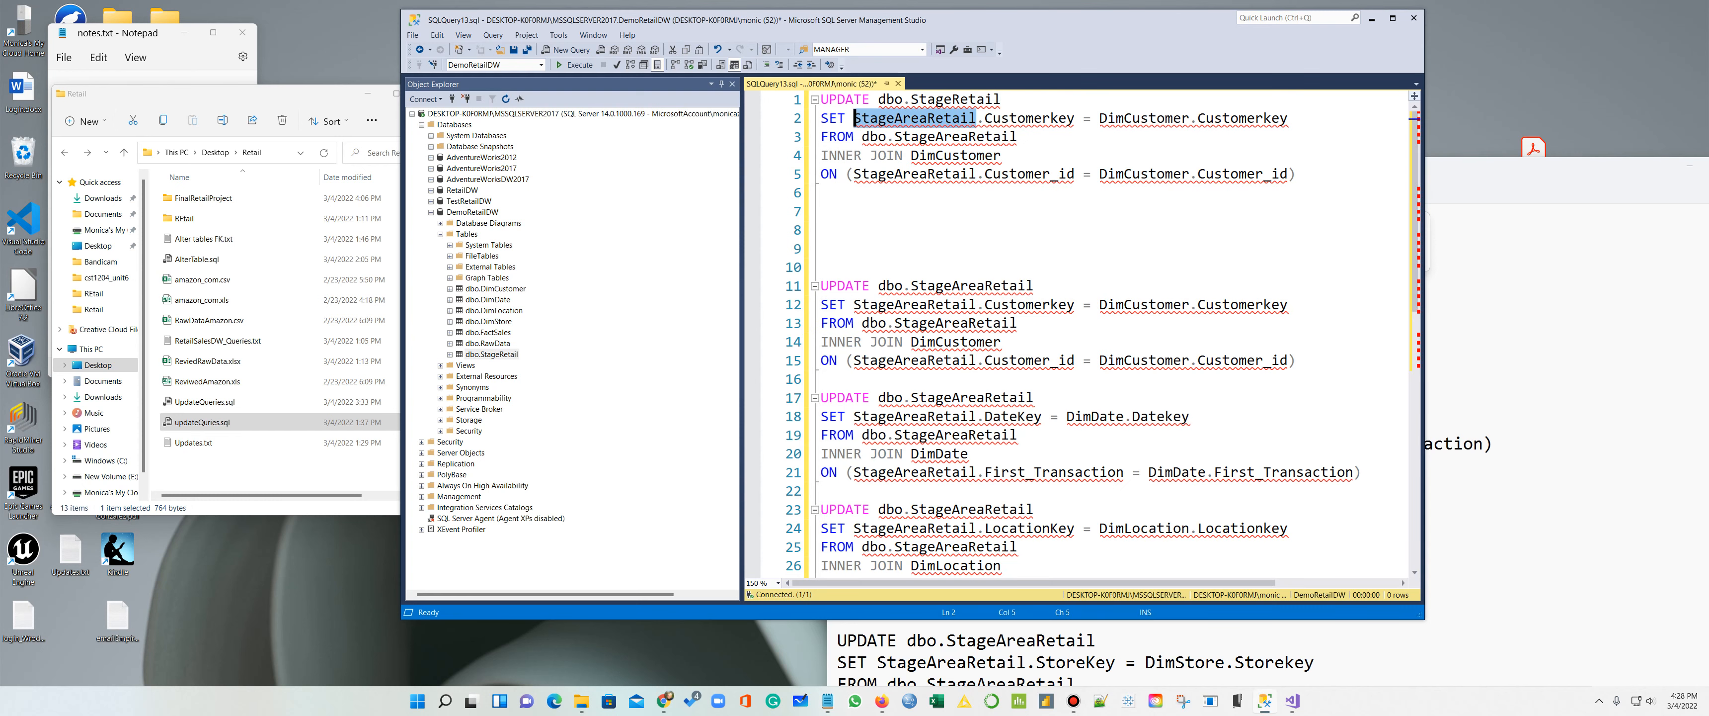
left_click(1577, 302)
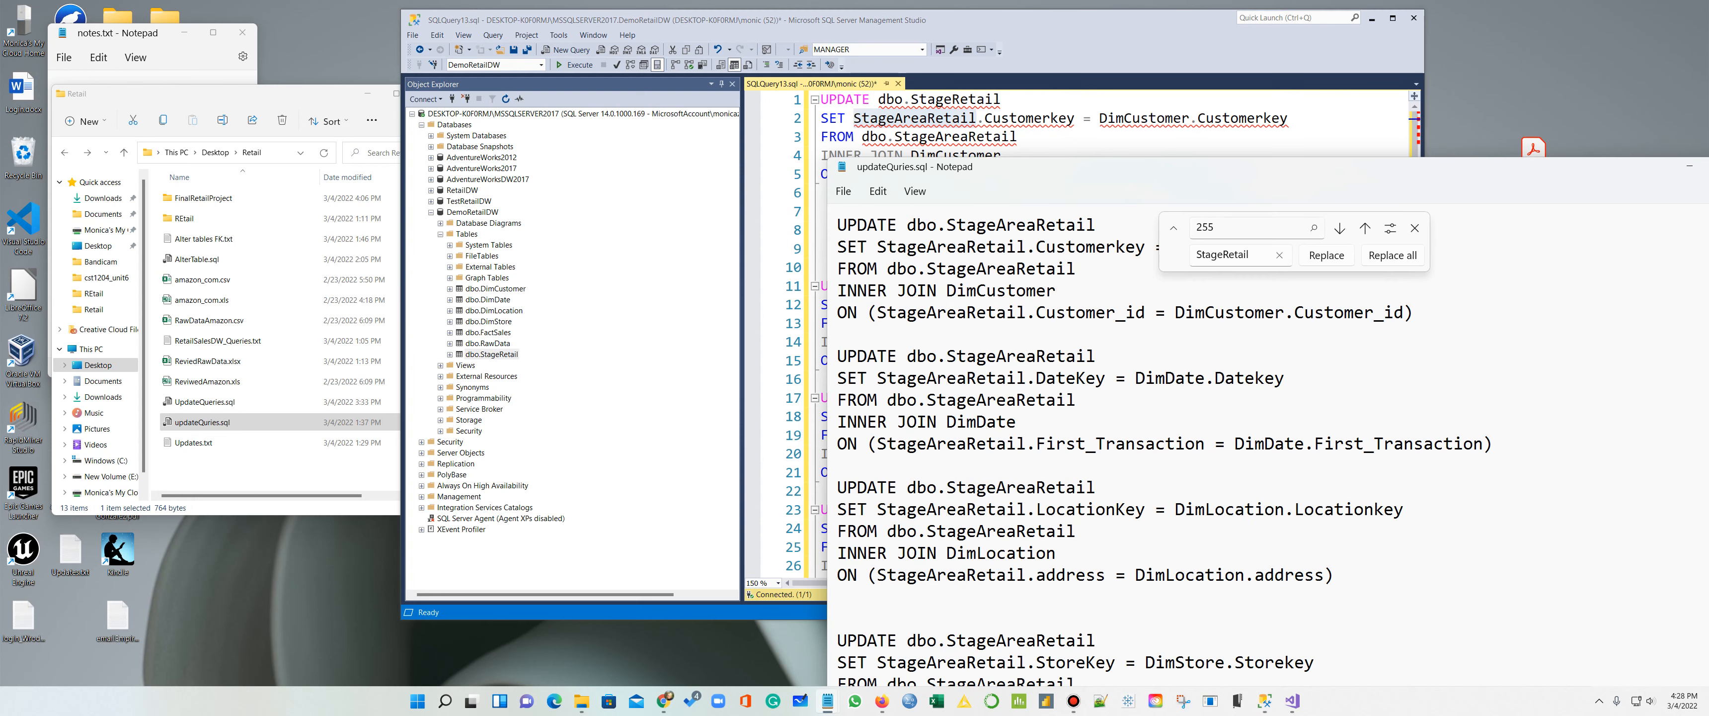
key("ctrl+v")
left_click(1385, 257)
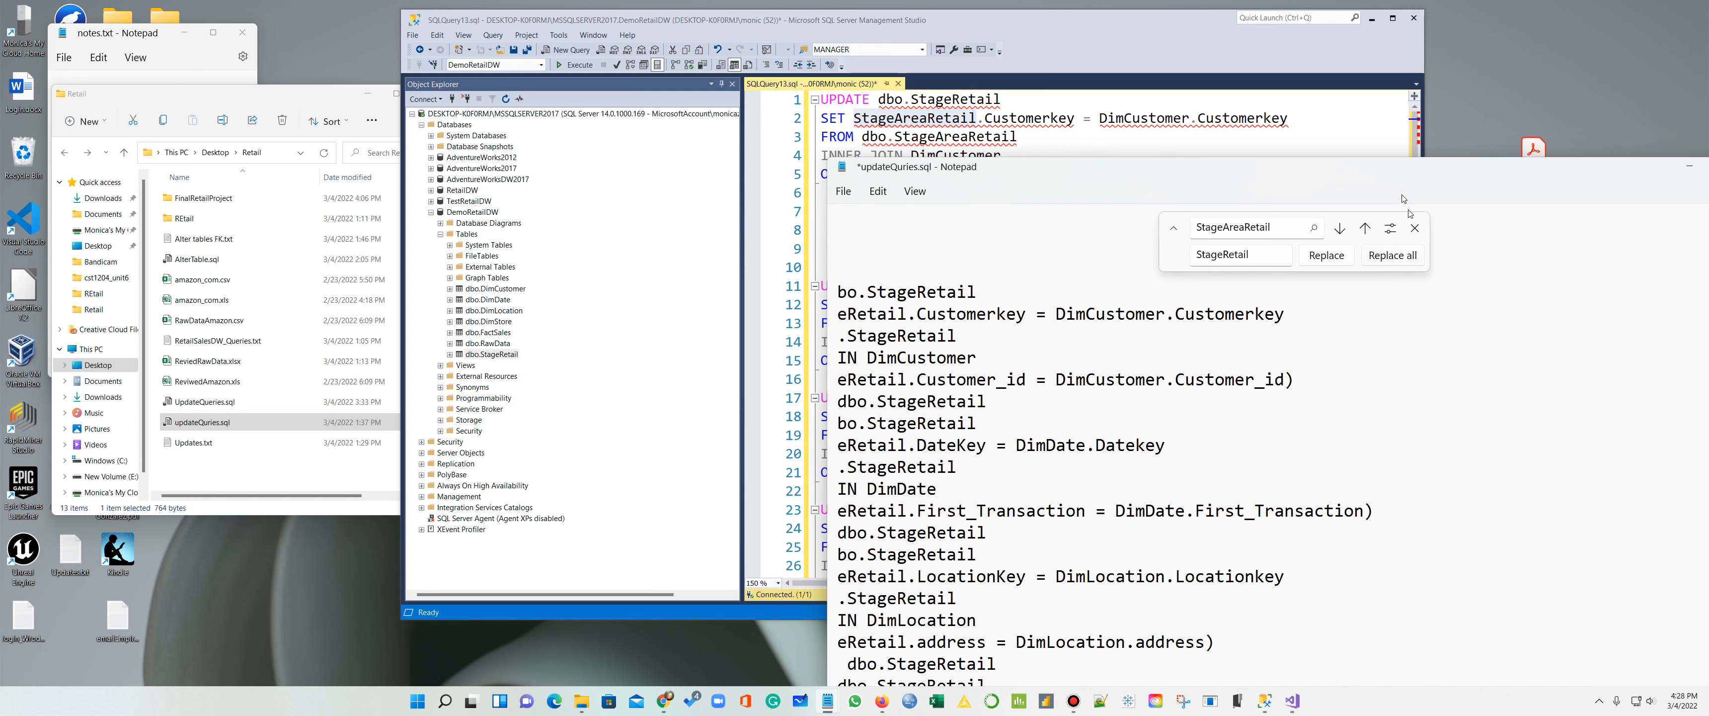
Step: Close the replace box, then move and widen the updateQuries.sql window so the UPDATE statements can be read in full
left_click(1415, 228)
left_click_drag(1327, 166, 1065, 33)
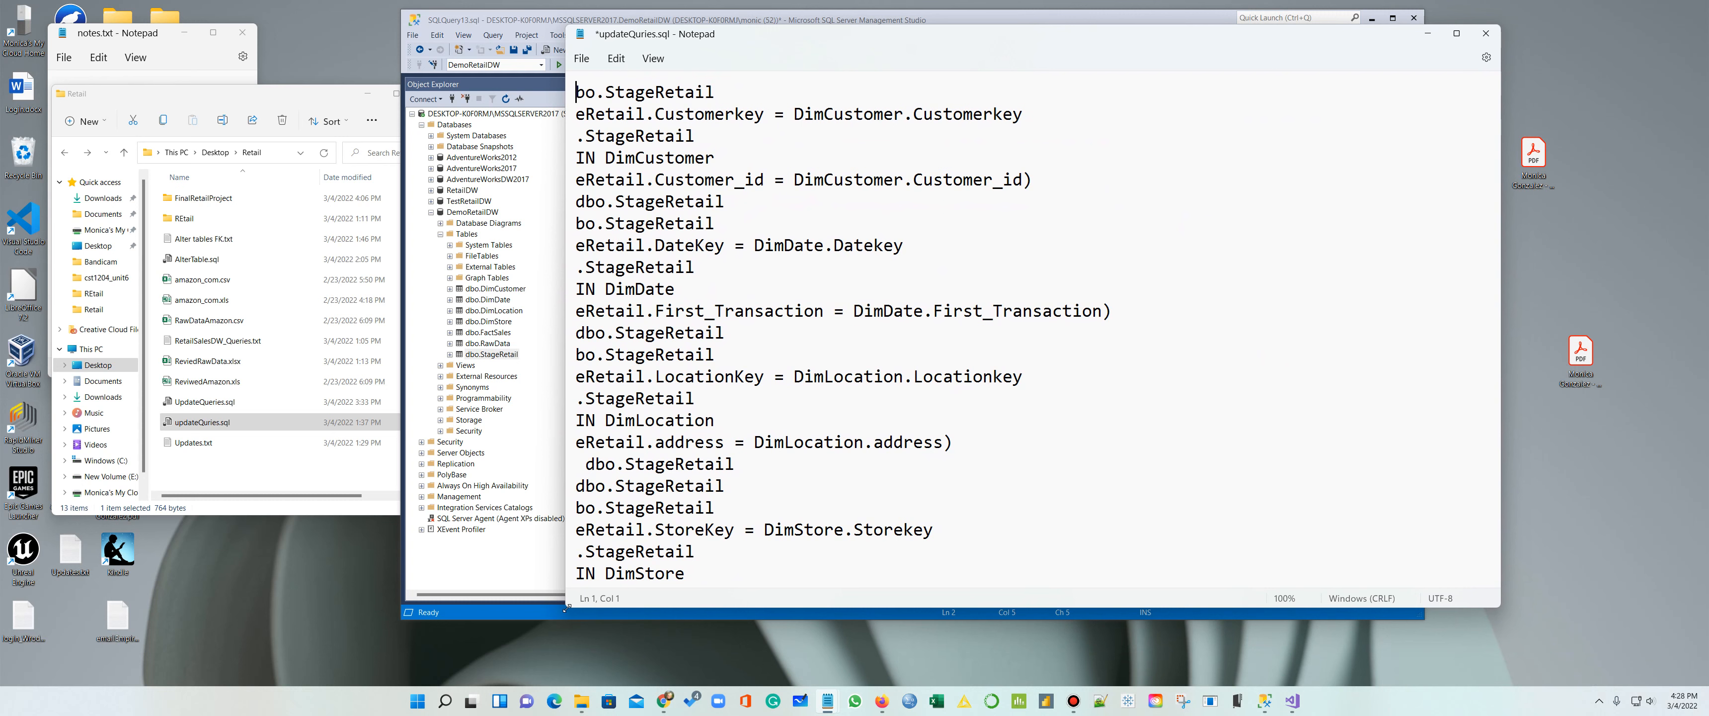
left_click_drag(566, 606, 451, 616)
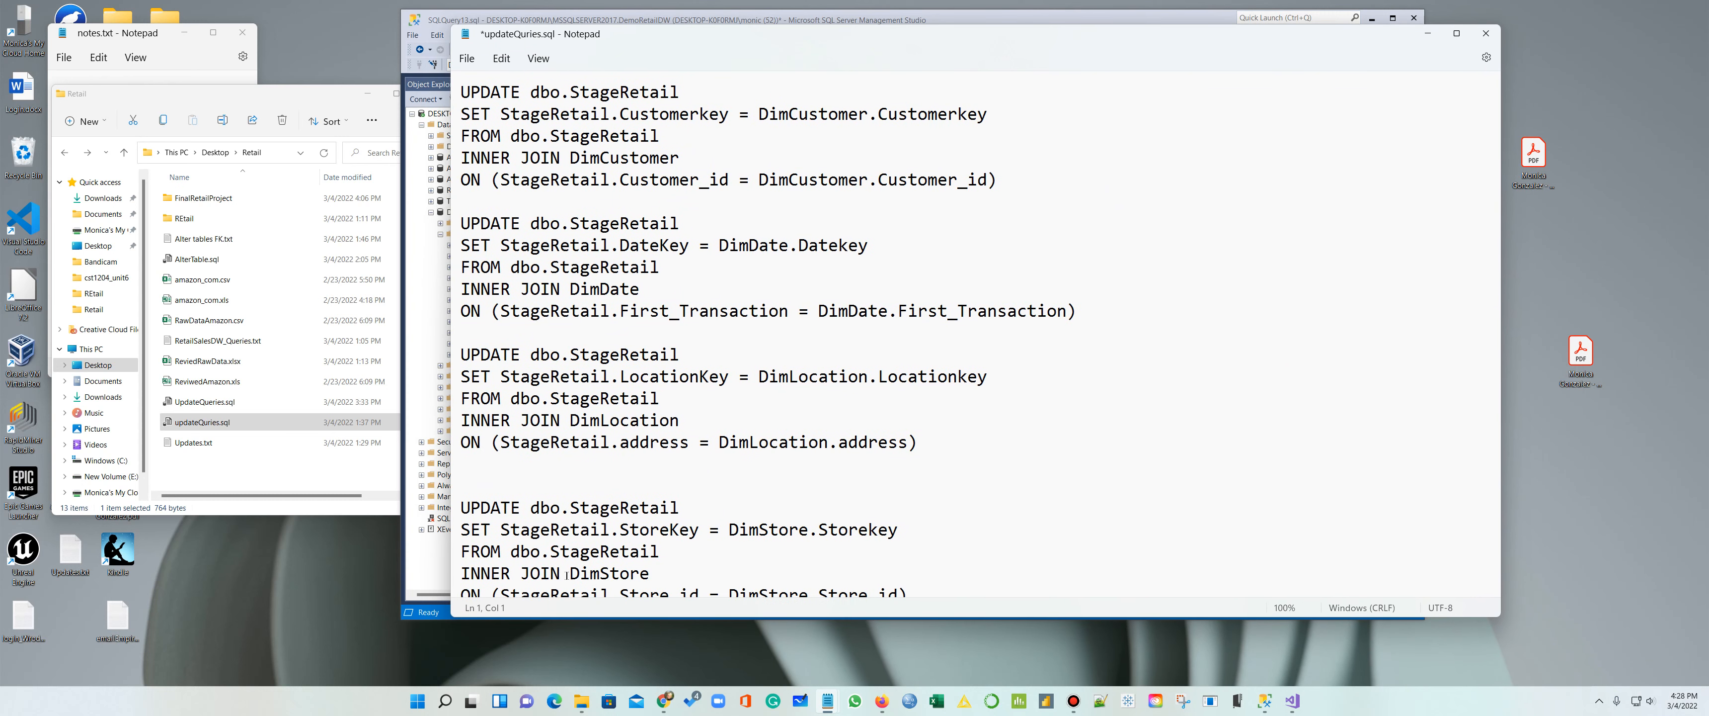
Step: Copy all statements in updateQuries.sql, save the file and minimize Notepad
key("ctrl+a")
key("ctrl+c")
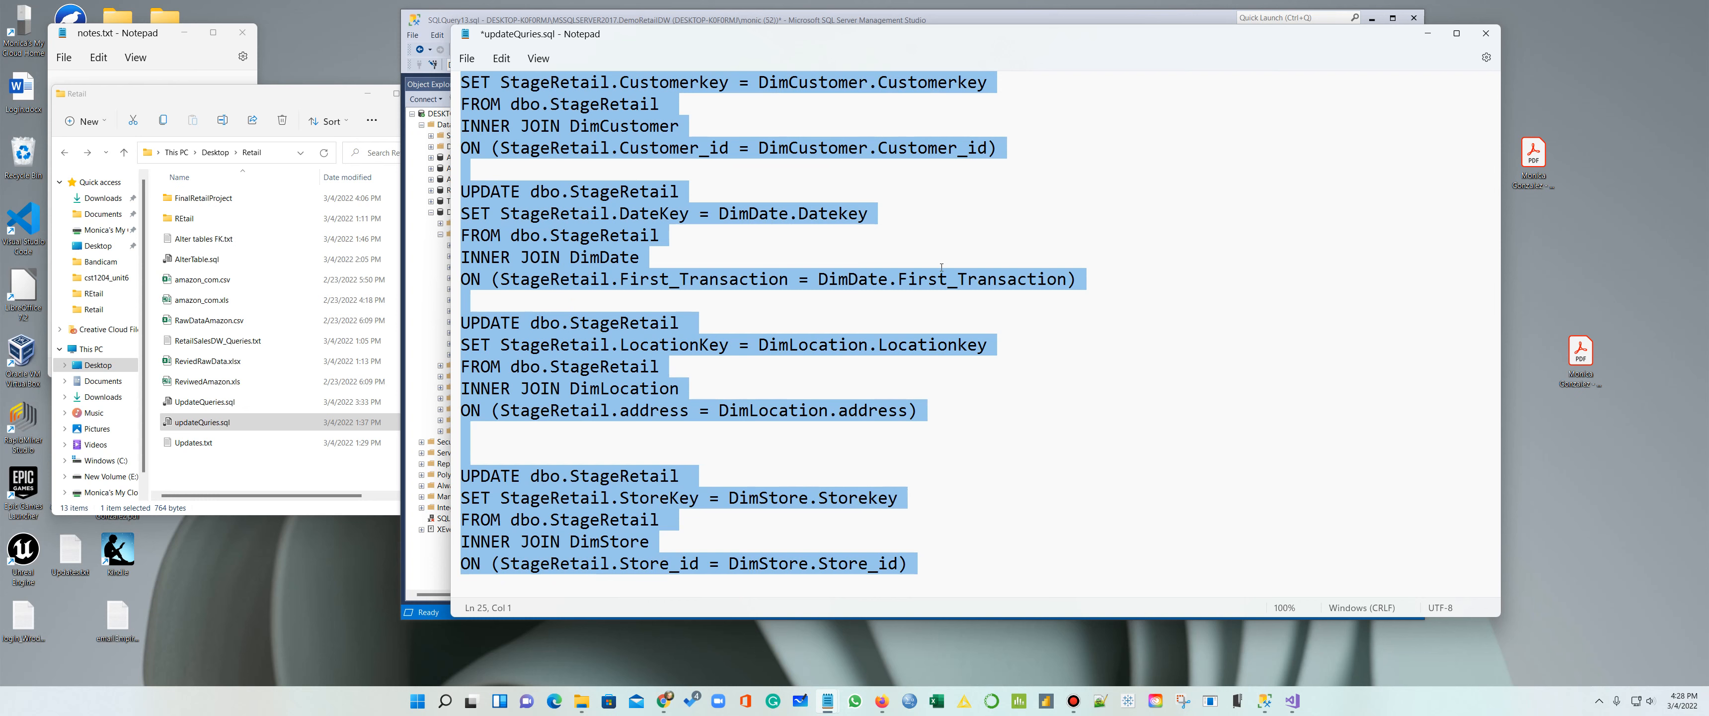
key("ctrl+s")
left_click(1427, 33)
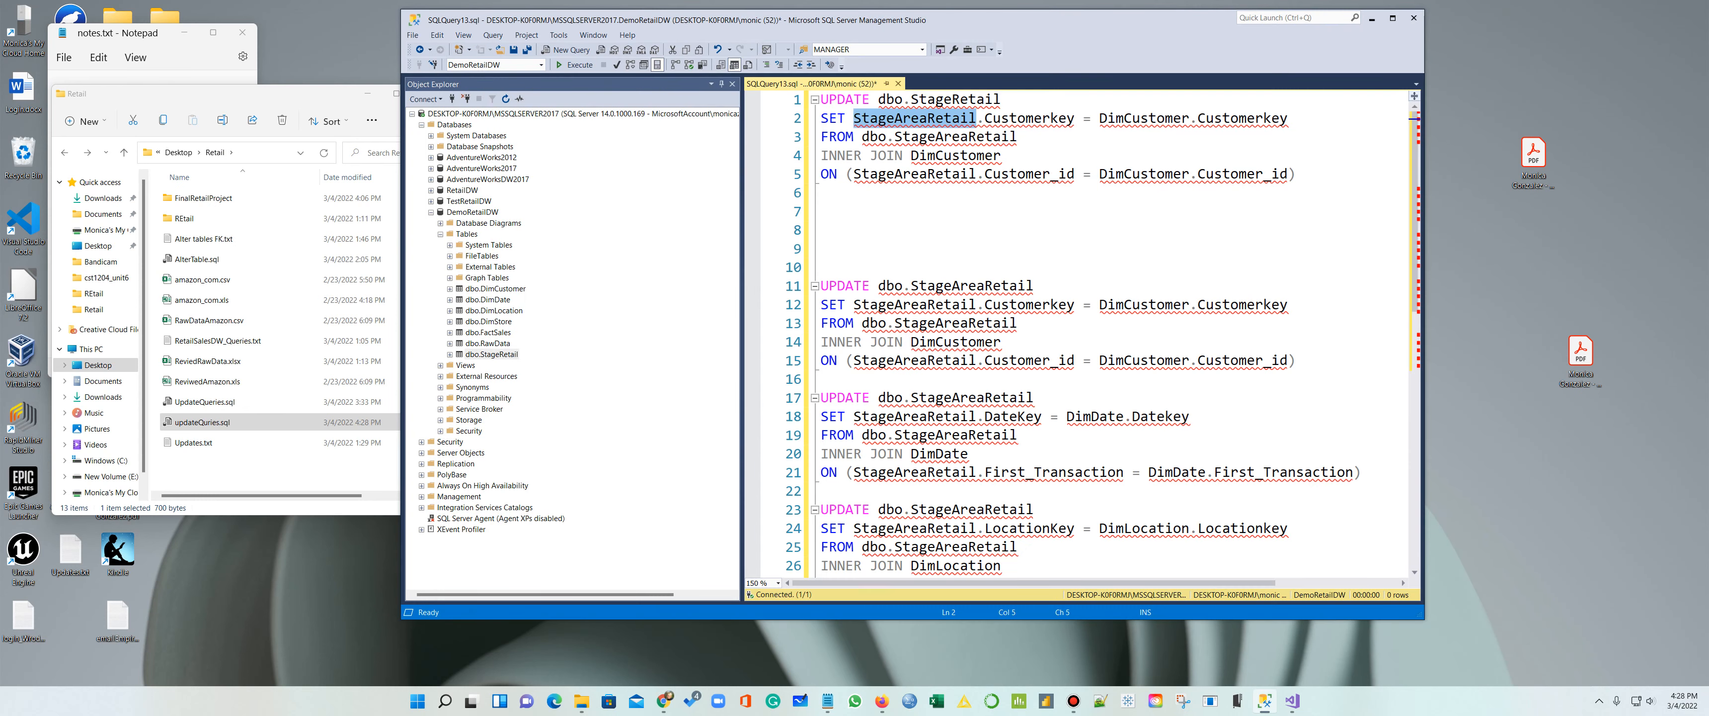
Step: Replace the entire contents of the SSMS query with the copied StageRetail UPDATE statements
key("ctrl+a")
key("Delete")
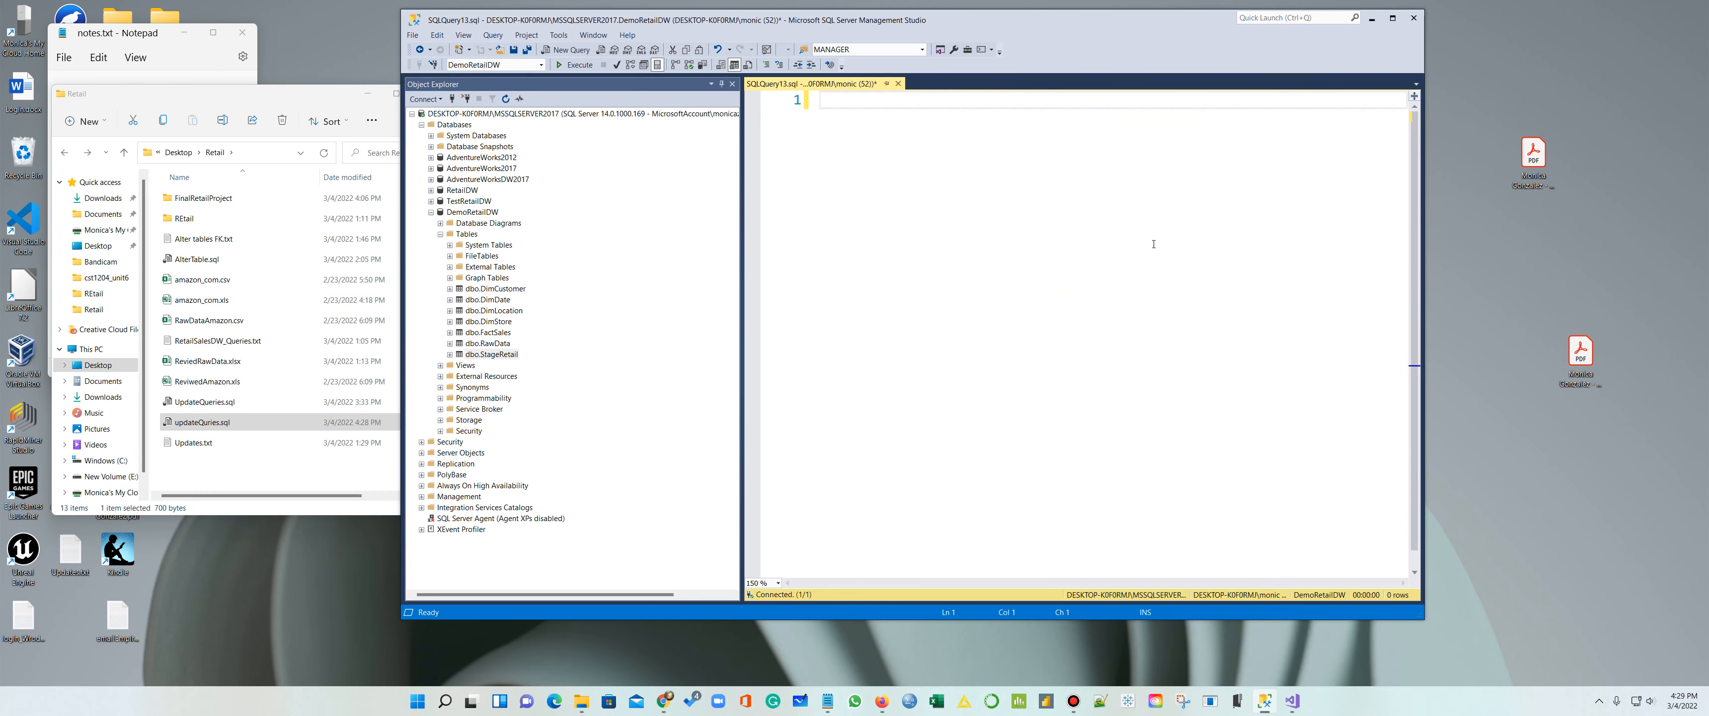
key("ctrl+v")
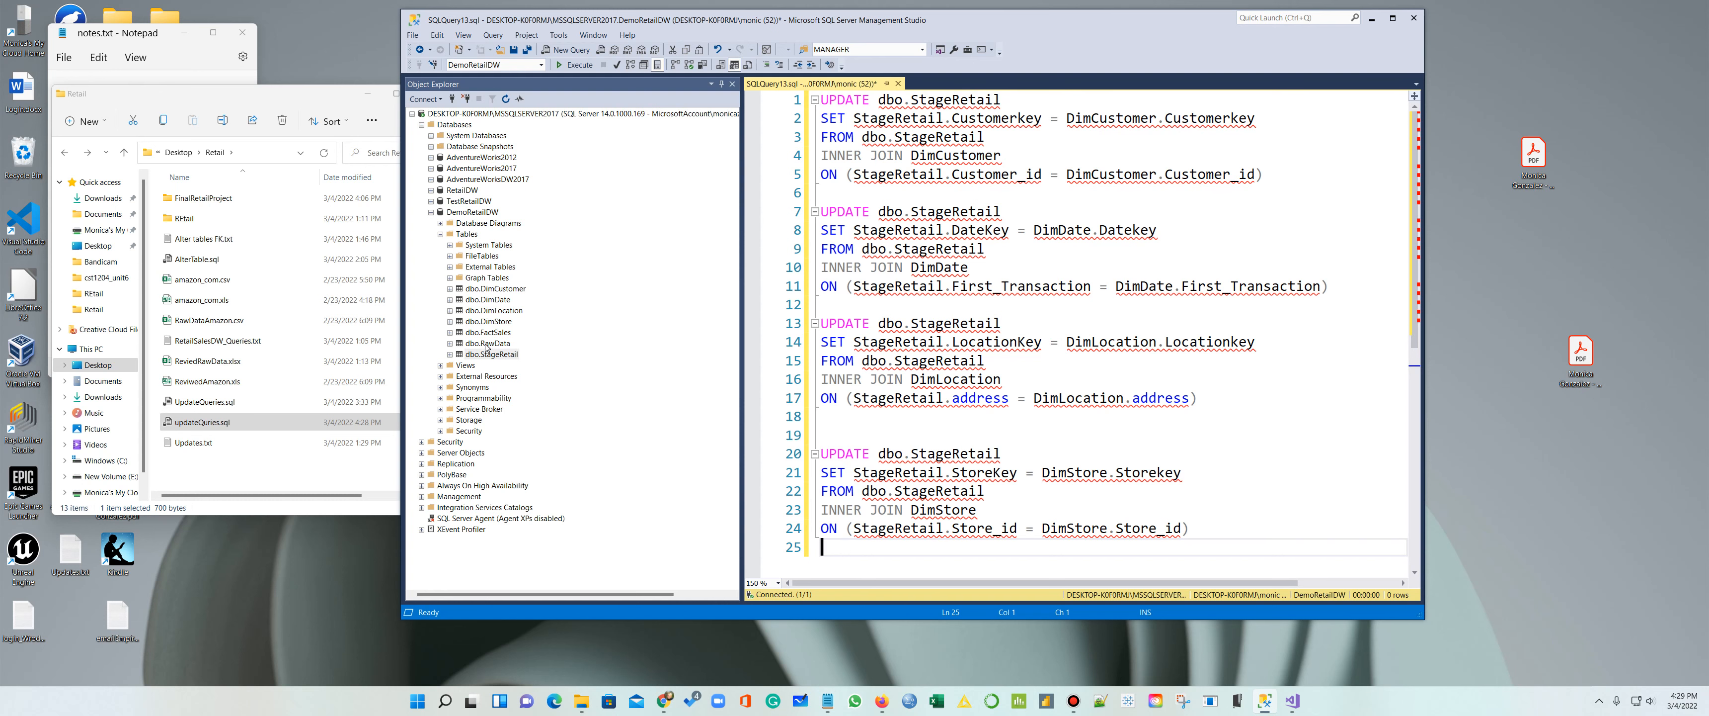
Step: Script the dbo.FactSales table as CREATE into a new query editor window
right_click(488, 333)
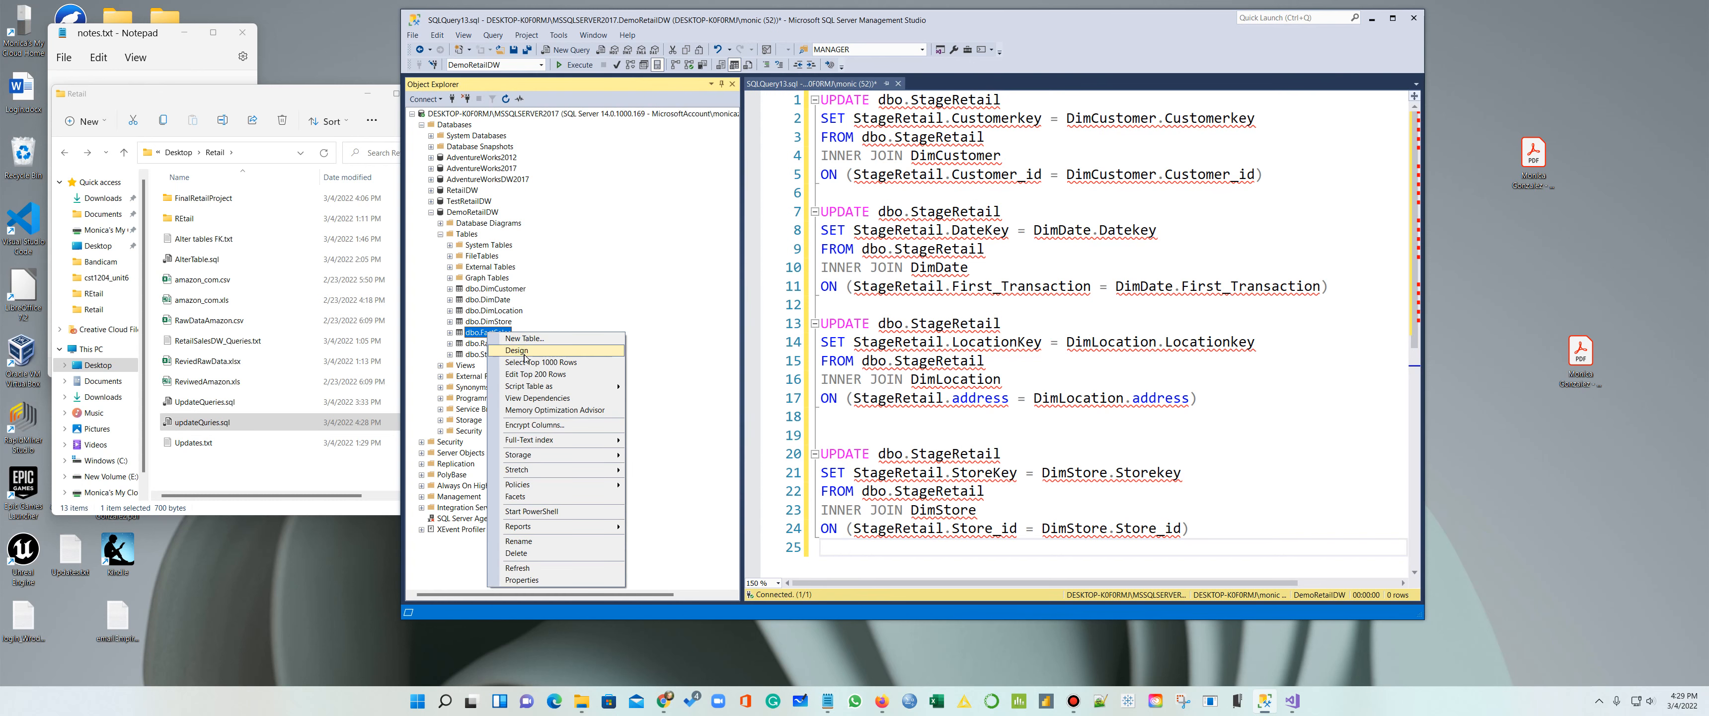
mouse_move(548, 387)
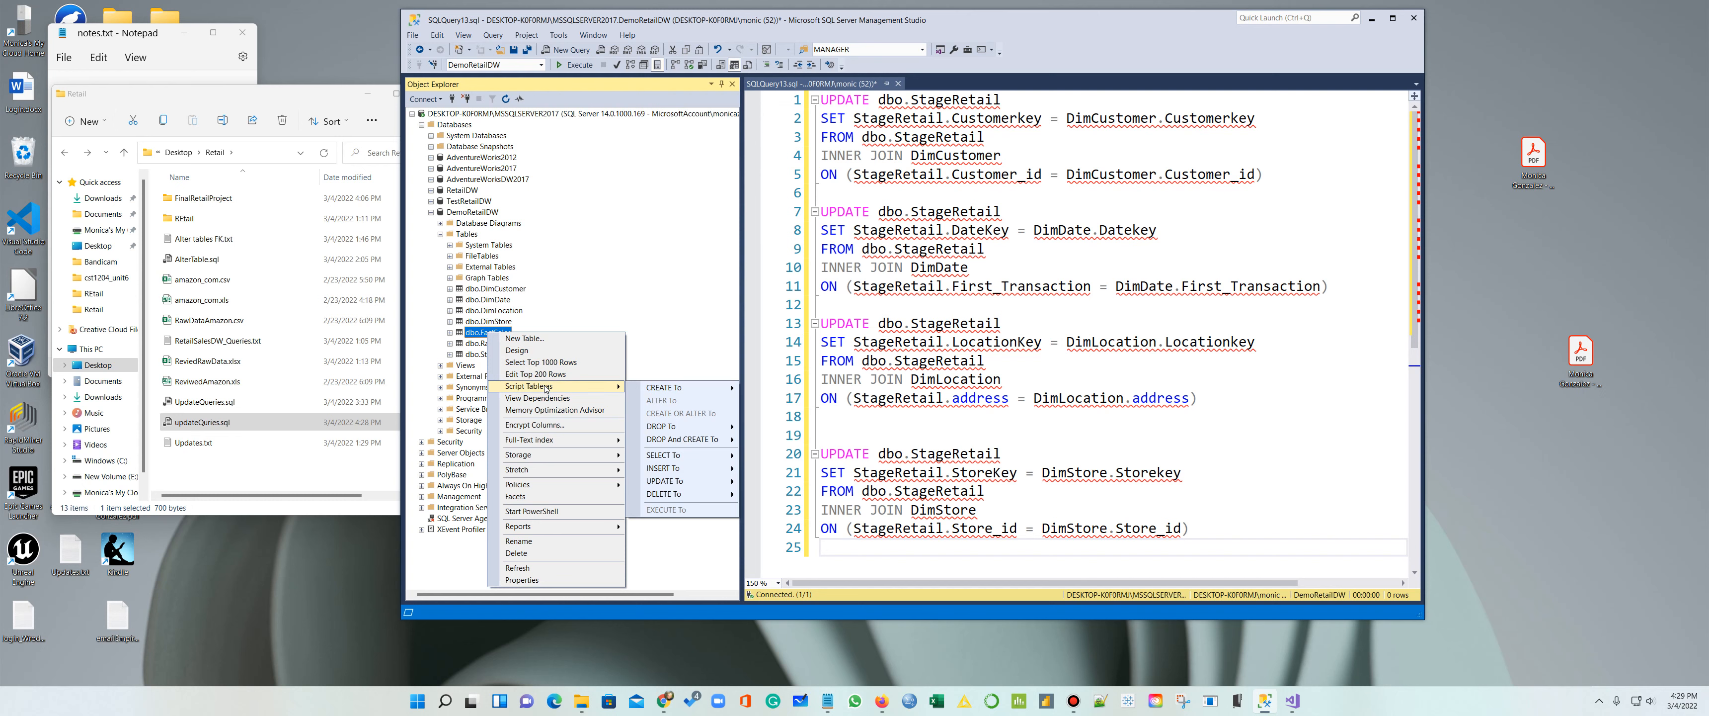
mouse_move(658, 388)
left_click(803, 394)
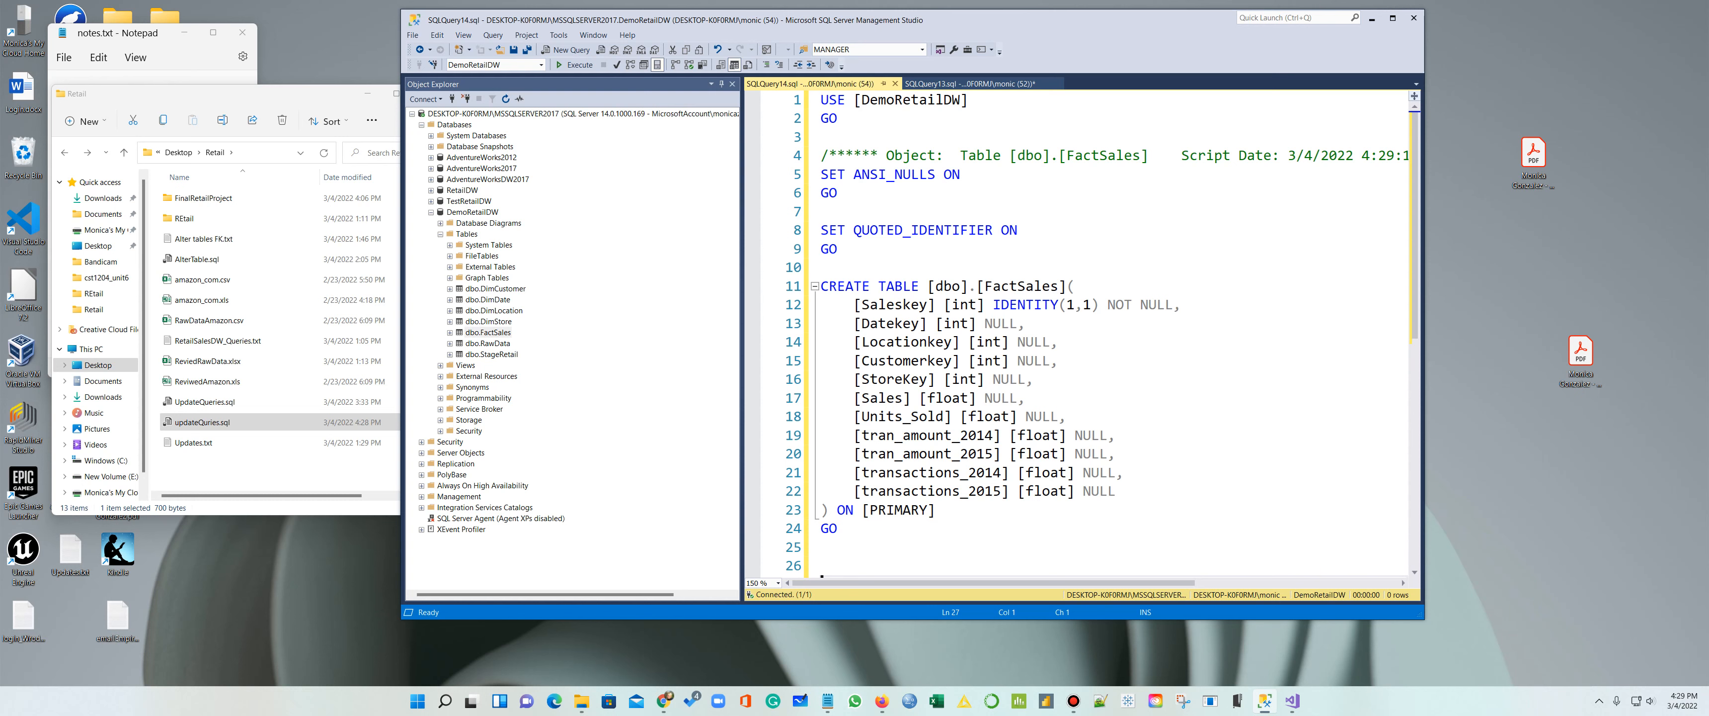
Step: Return to the UPDATE query and change the target column in the first statement's SET clause to SalesKey
left_click(962, 83)
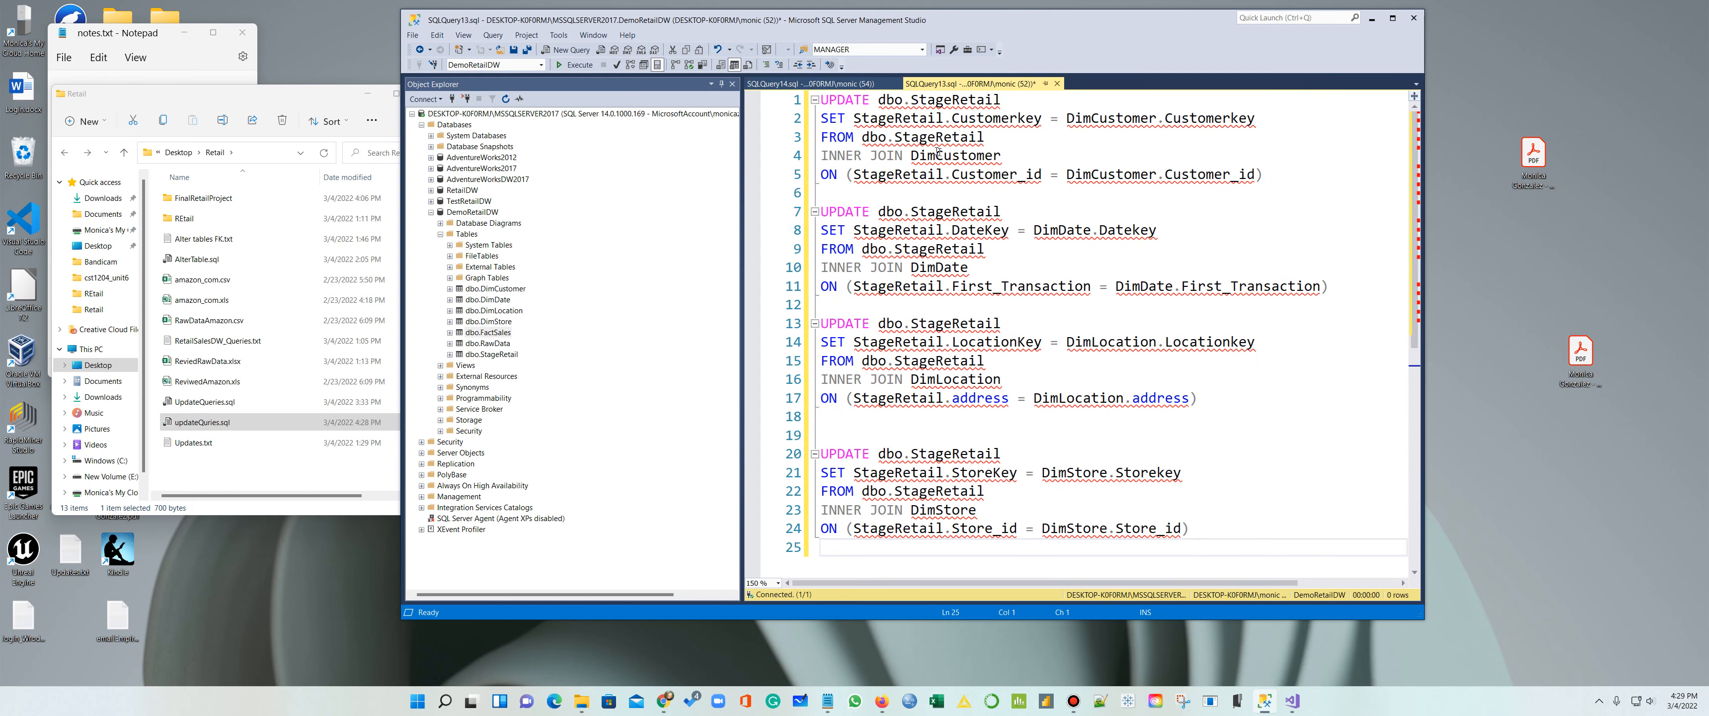
left_click_drag(1045, 118, 952, 118)
type("SalesKe")
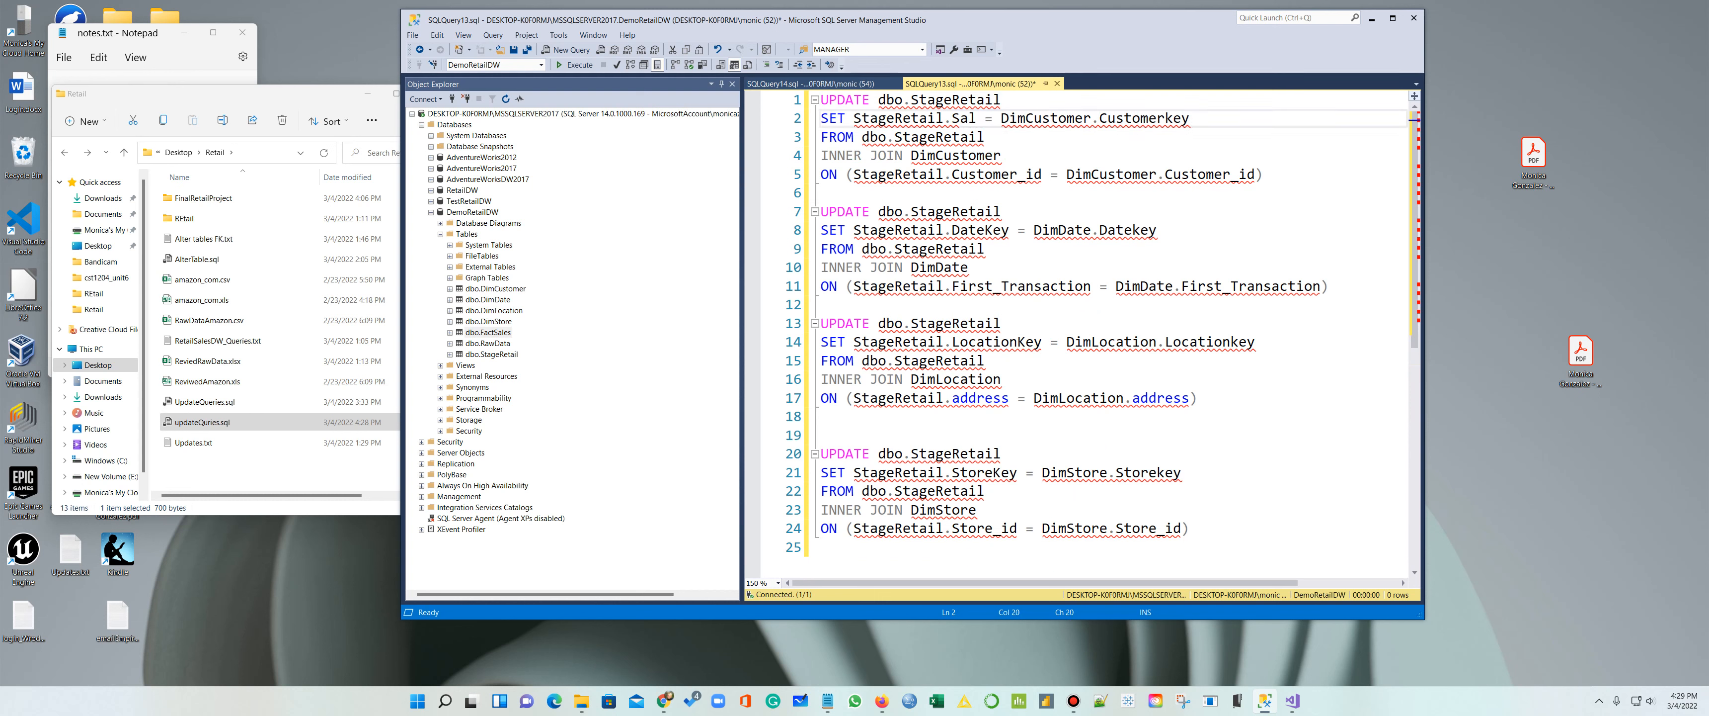
type("y")
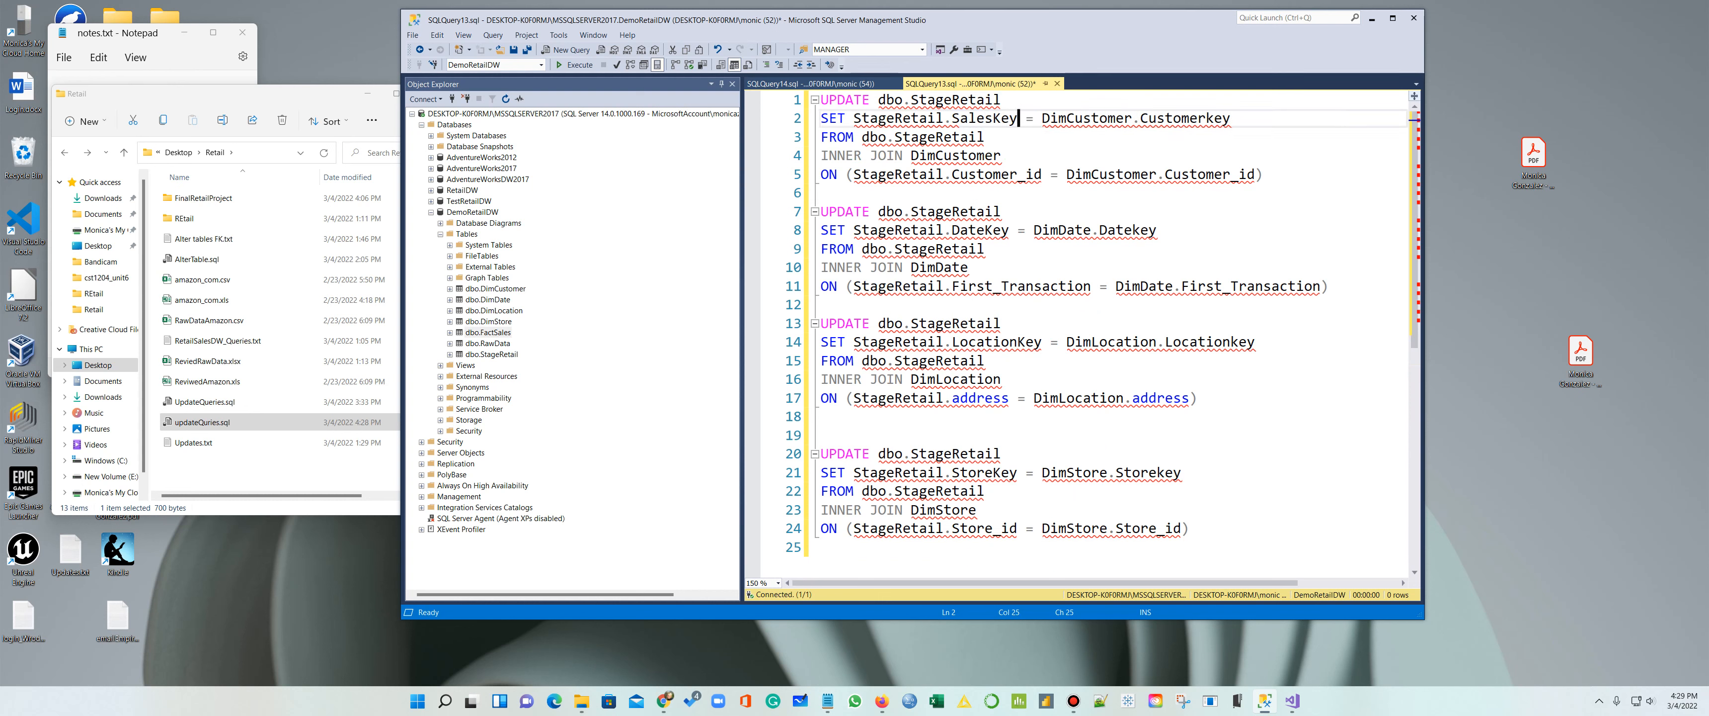
Step: Change the value assigned in the first statement's SET clause to FactSales.SalesKey
left_click_drag(1132, 118, 1043, 118)
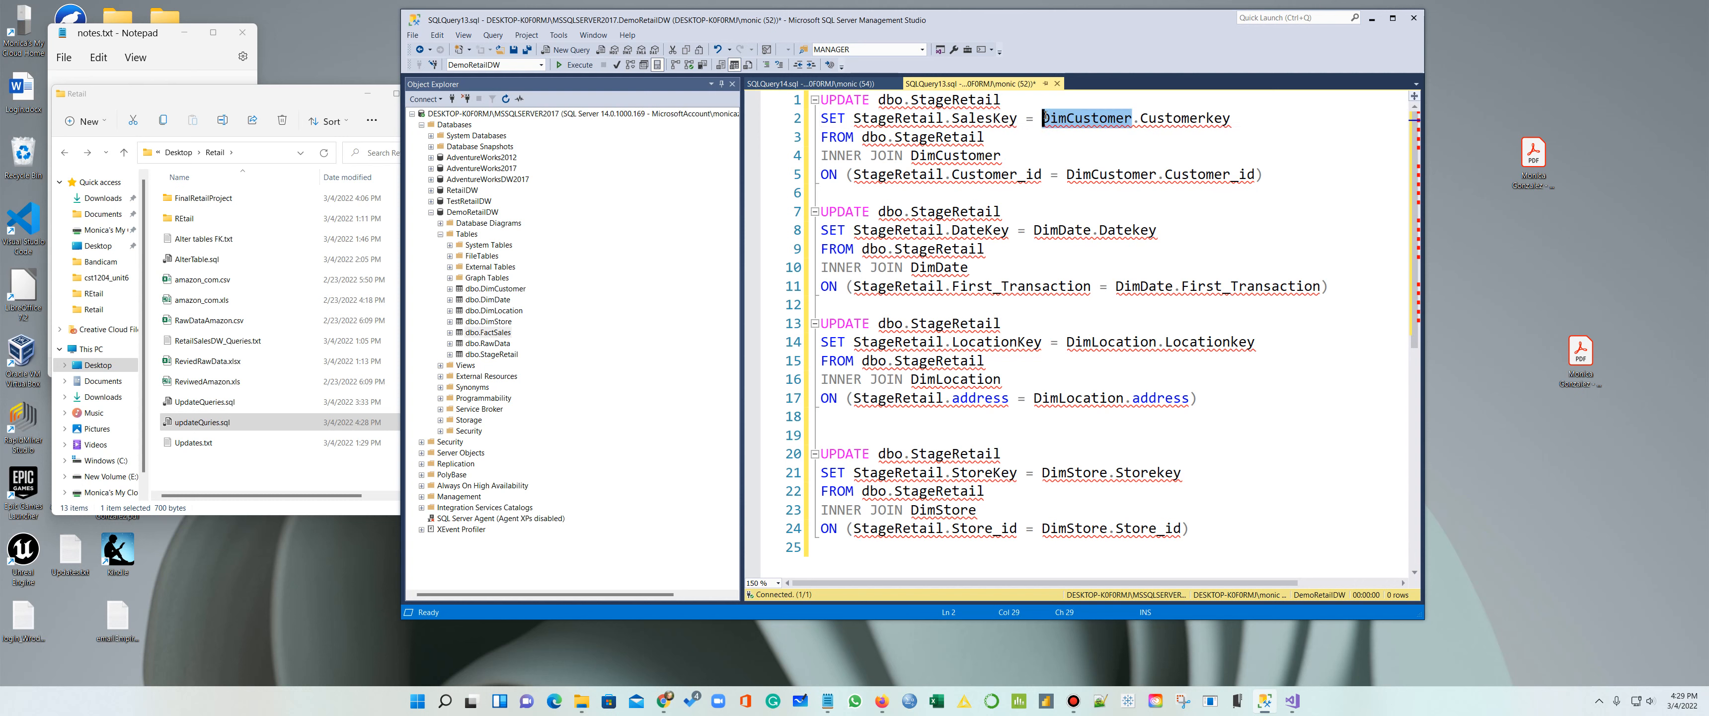
type("FactSa")
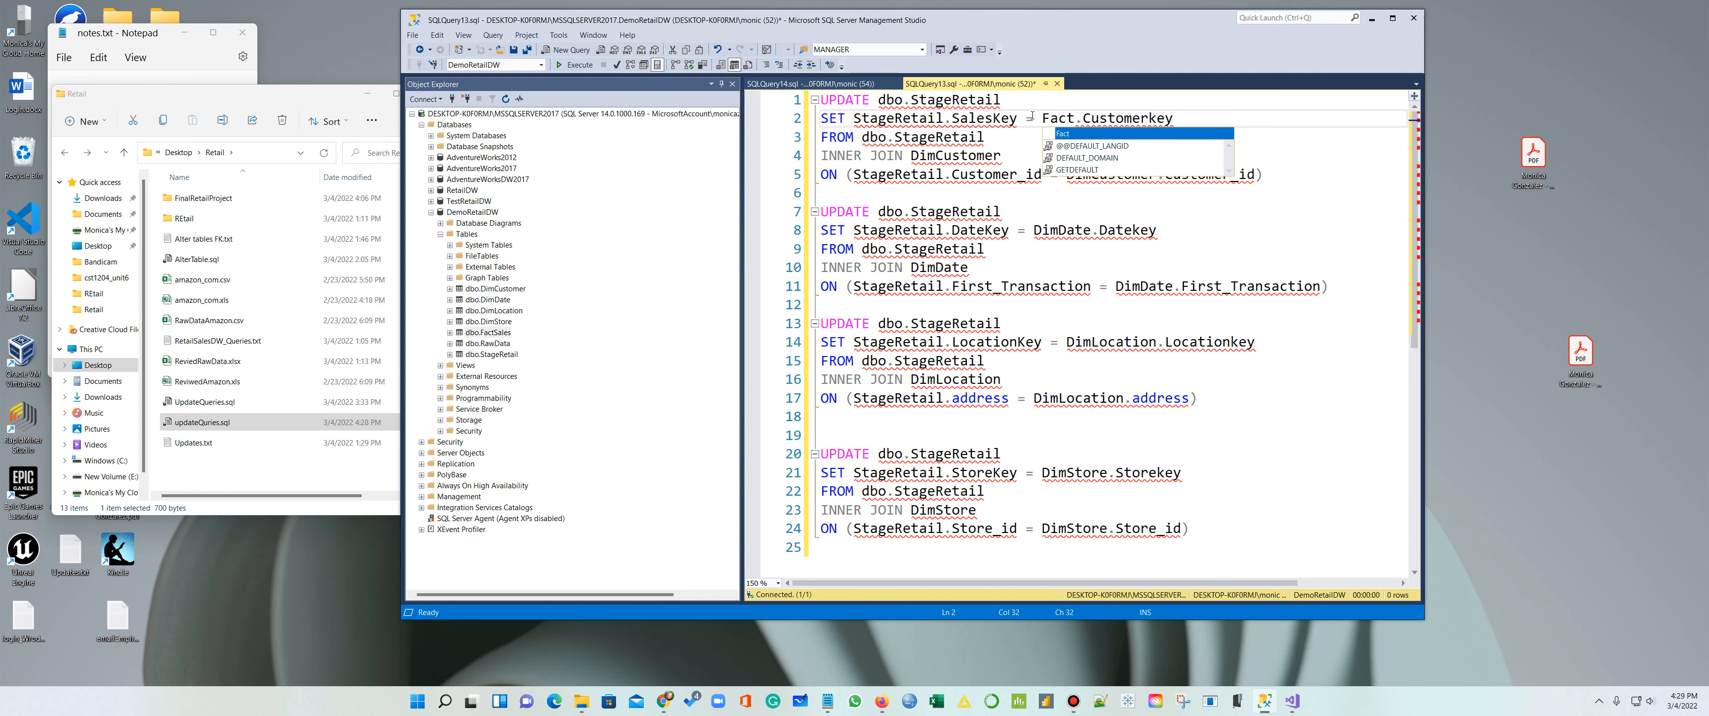
type("les")
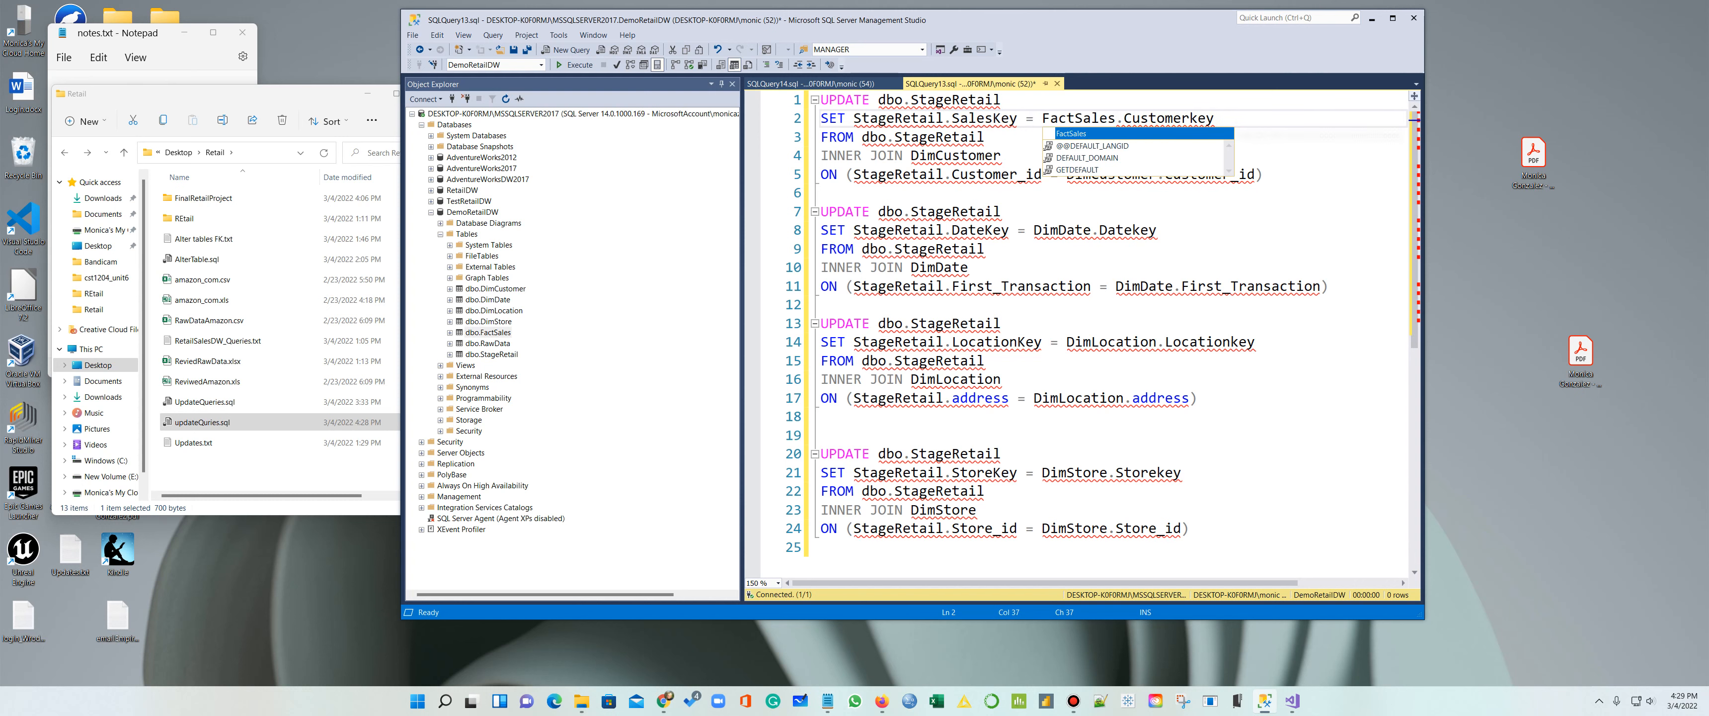
left_click(823, 193)
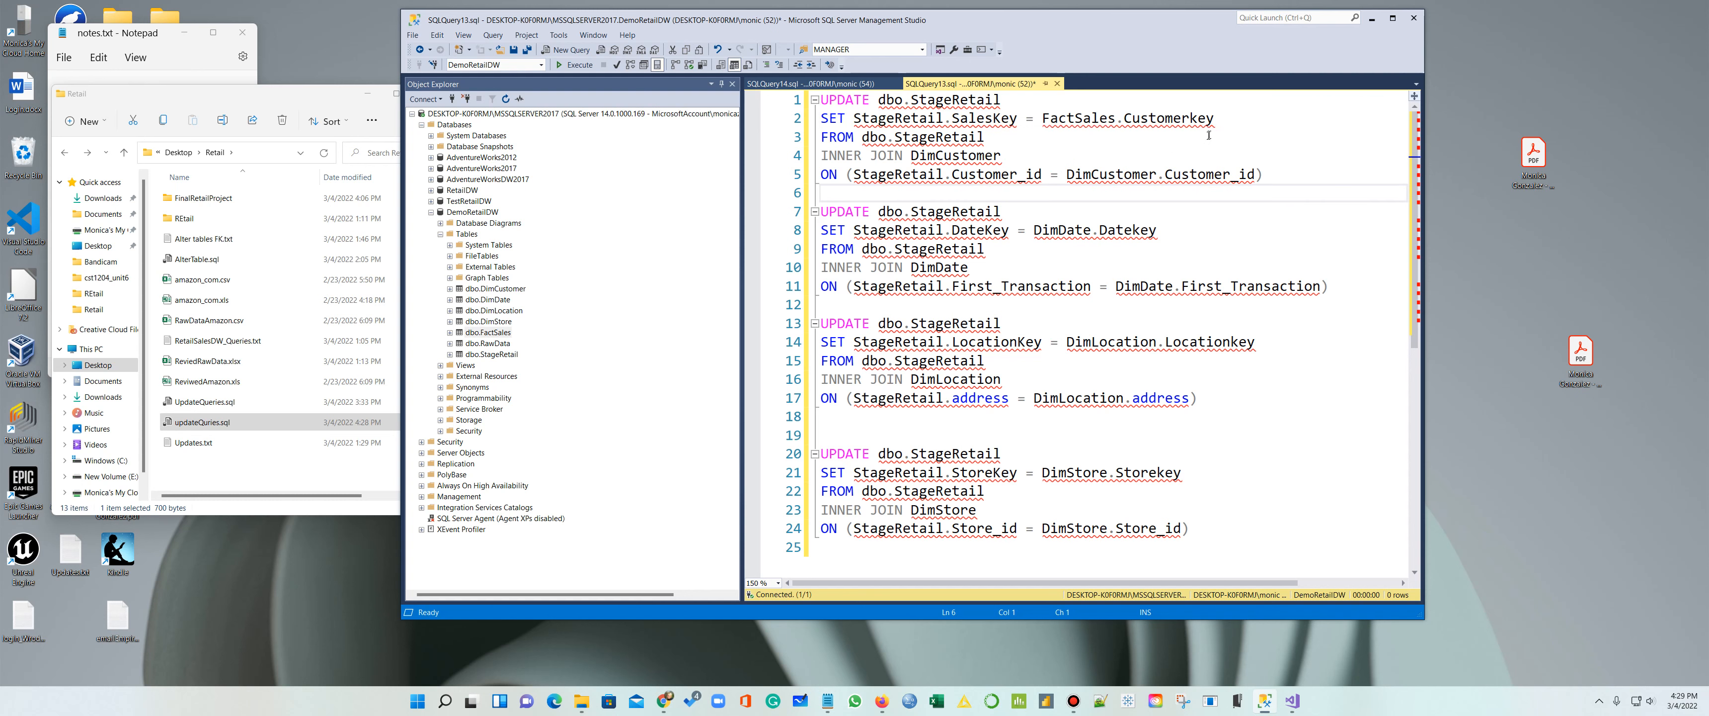
left_click_drag(1214, 119, 1124, 118)
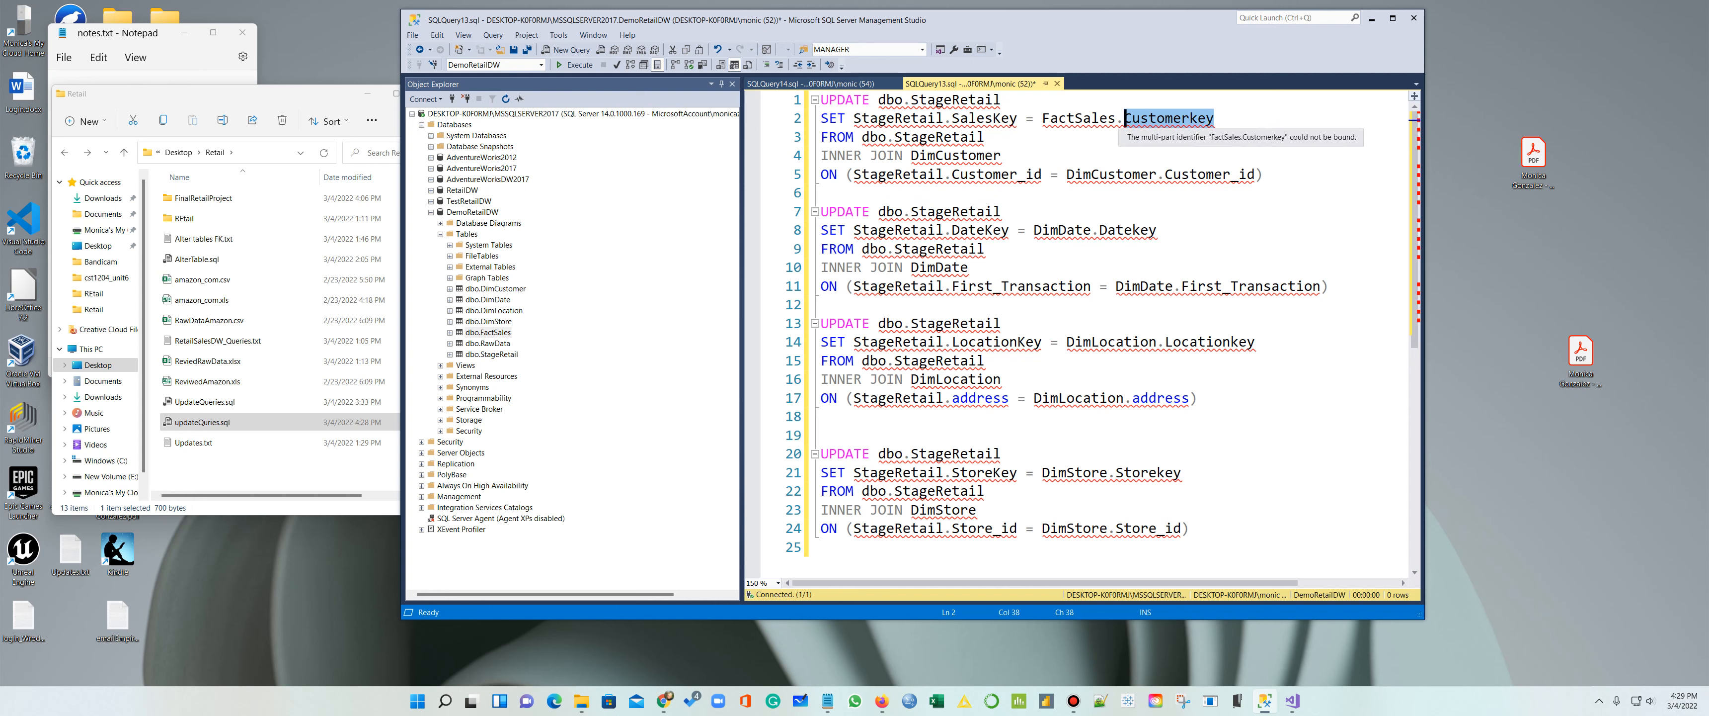
type("Sale")
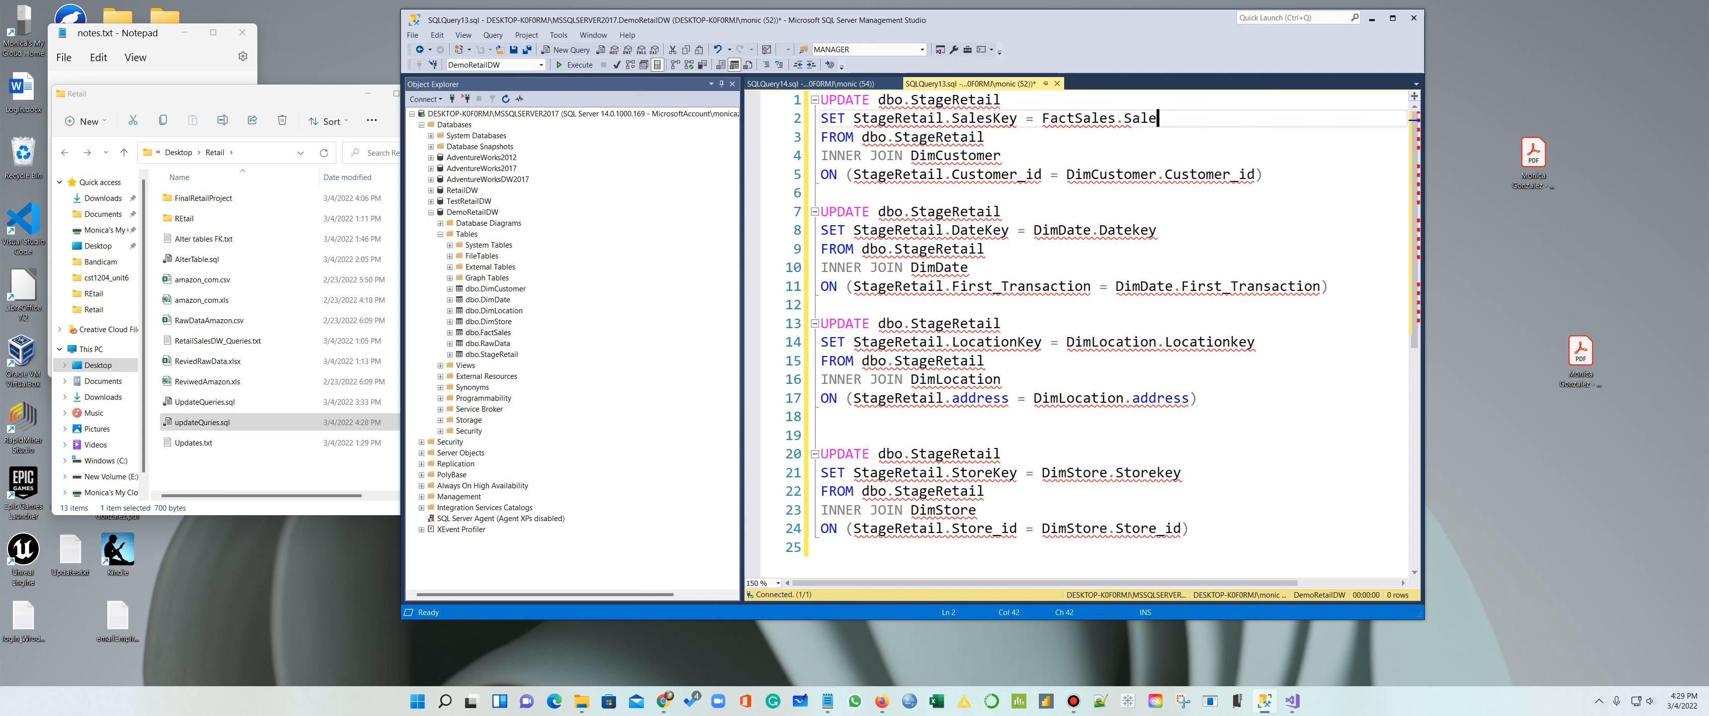
type("sKey")
Step: Check the key column's spelling in the FactSales script and change both SalesKey names in the first SET clause to Saleskey
left_click(837, 84)
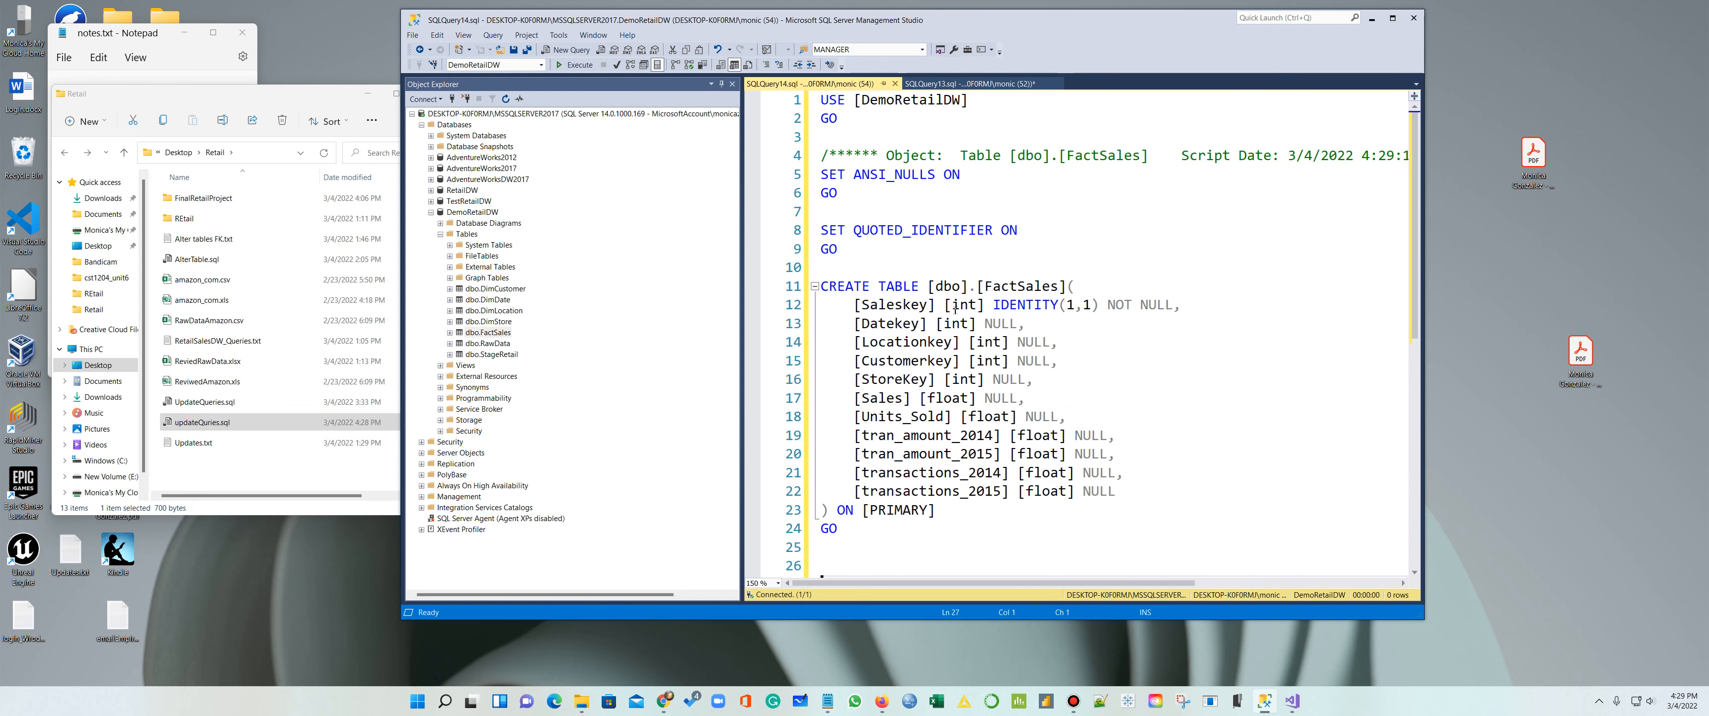
left_click(973, 84)
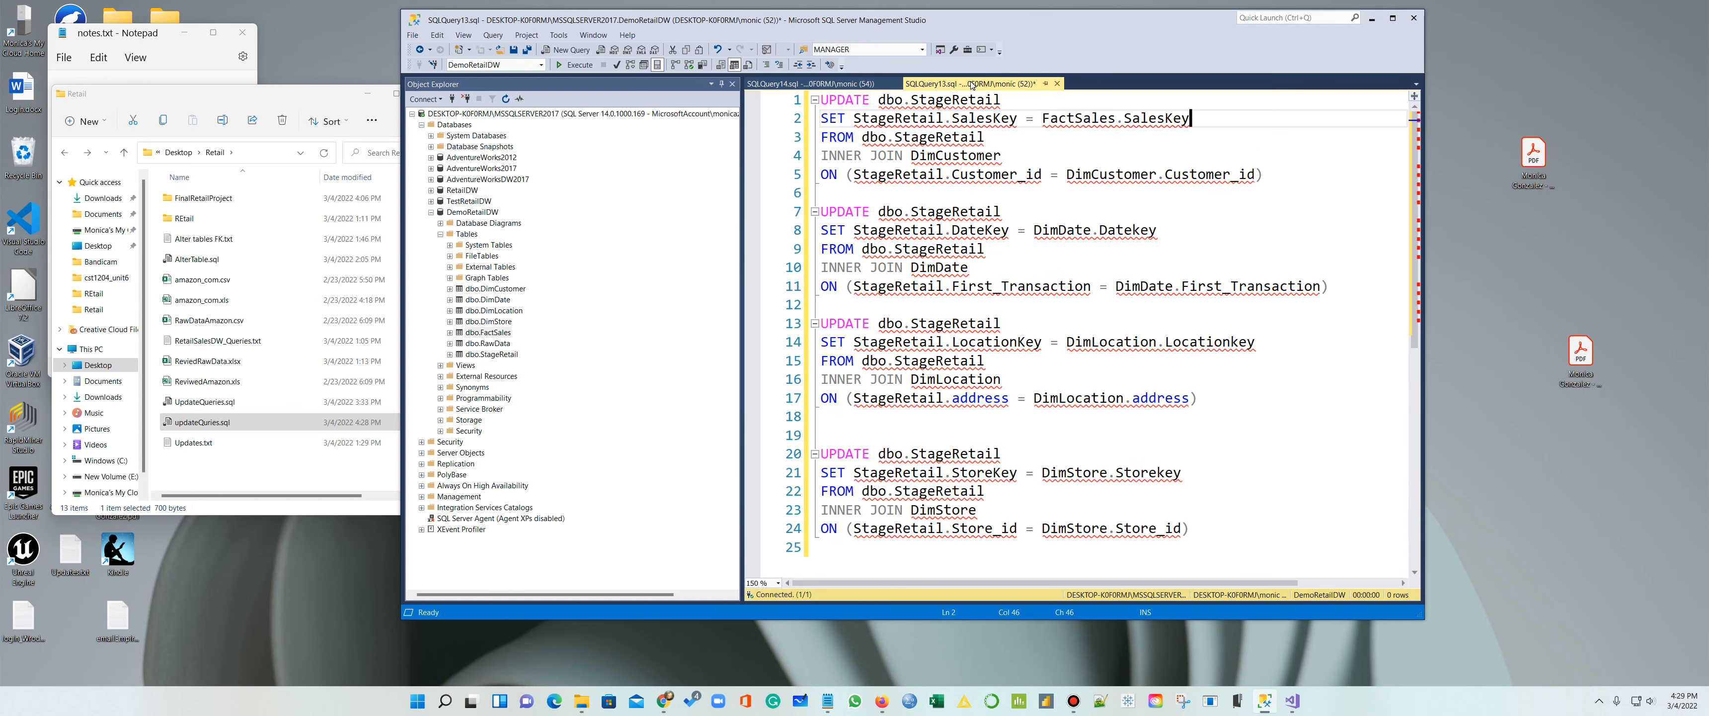
left_click(1175, 119)
key("BackSpace")
type("k")
left_click(1003, 118)
key("BackSpace")
type("k")
Step: Change the joined table in the first statement's INNER JOIN to FactSales
left_click_drag(1000, 157, 911, 156)
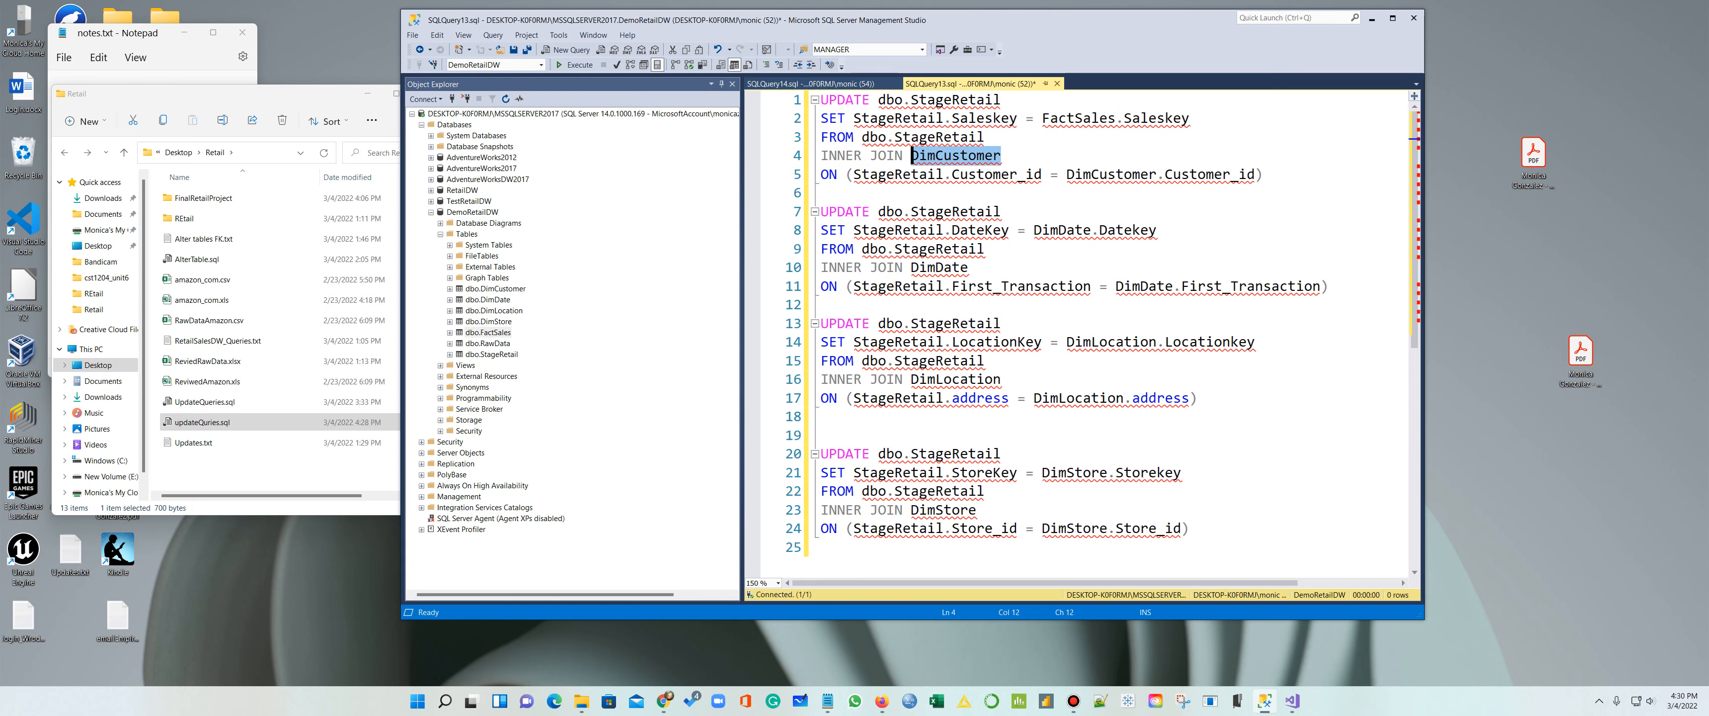
type("FactSa")
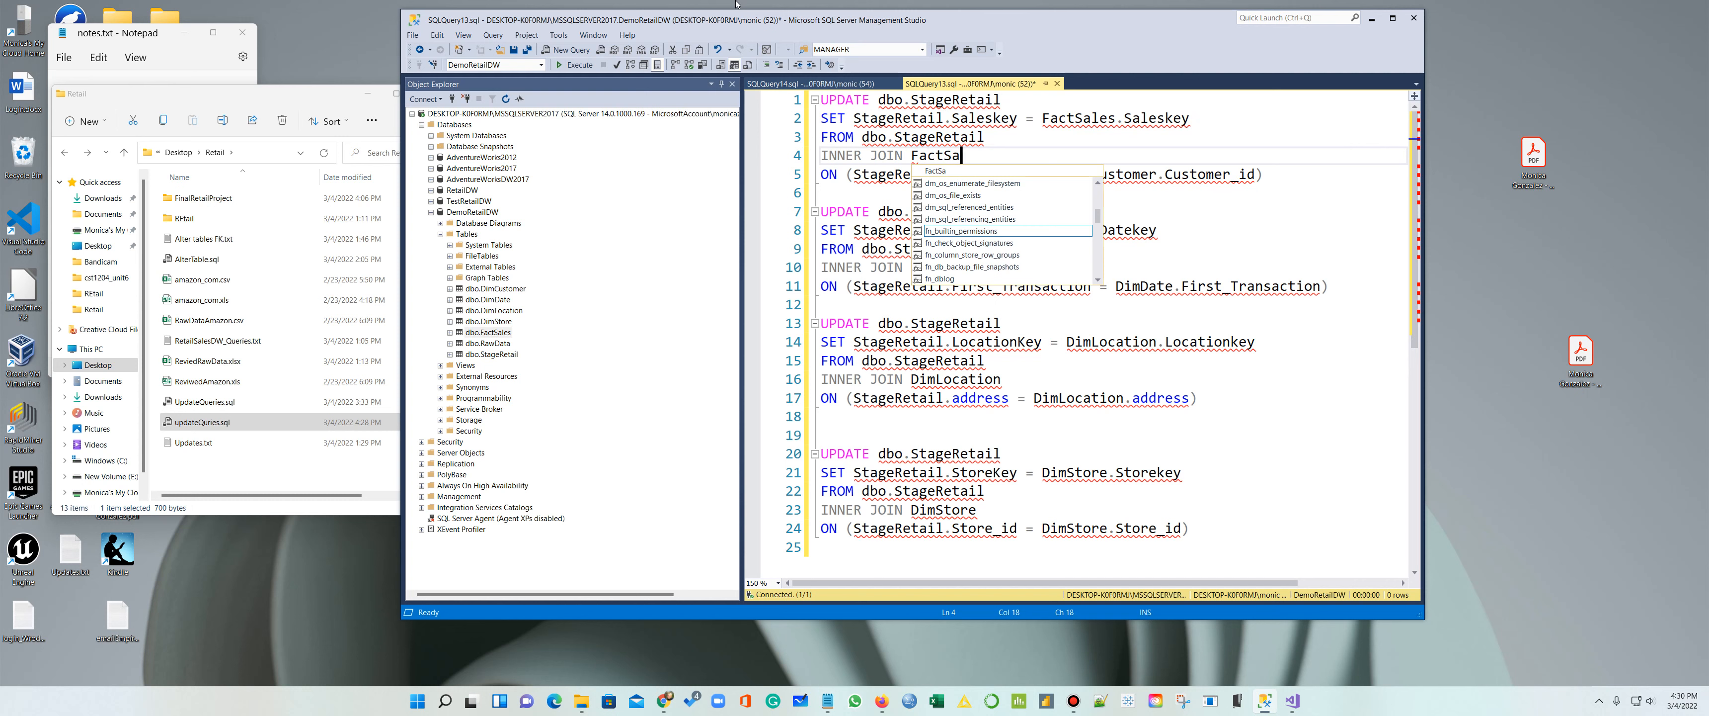
type("les")
key("Escape")
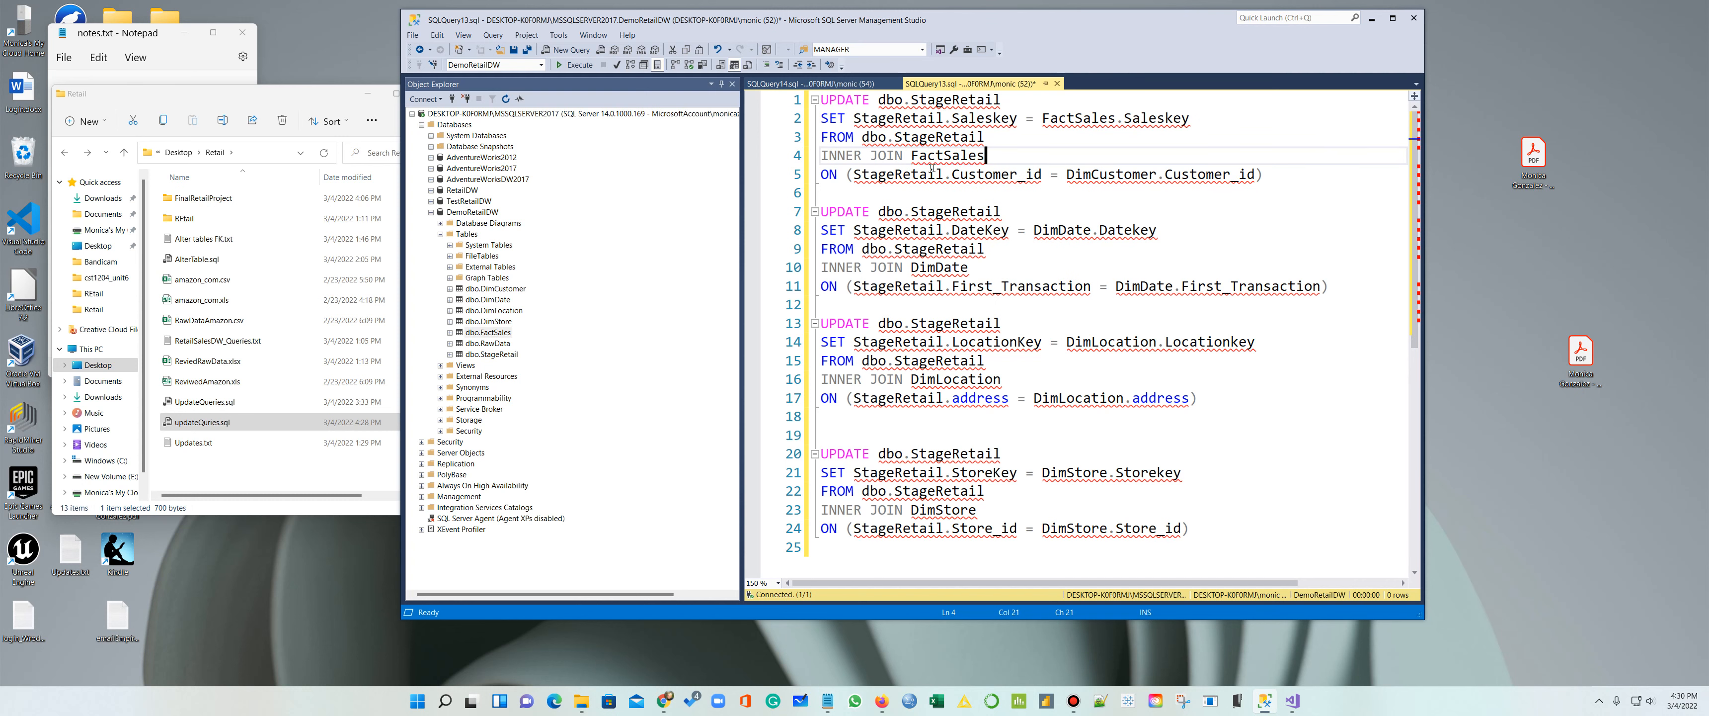
Step: Replace DimCustomer with FcatSales in the first statement's ON condition and check the FactSales table script
mouse_move(947, 173)
left_click_drag(1157, 174, 1060, 174)
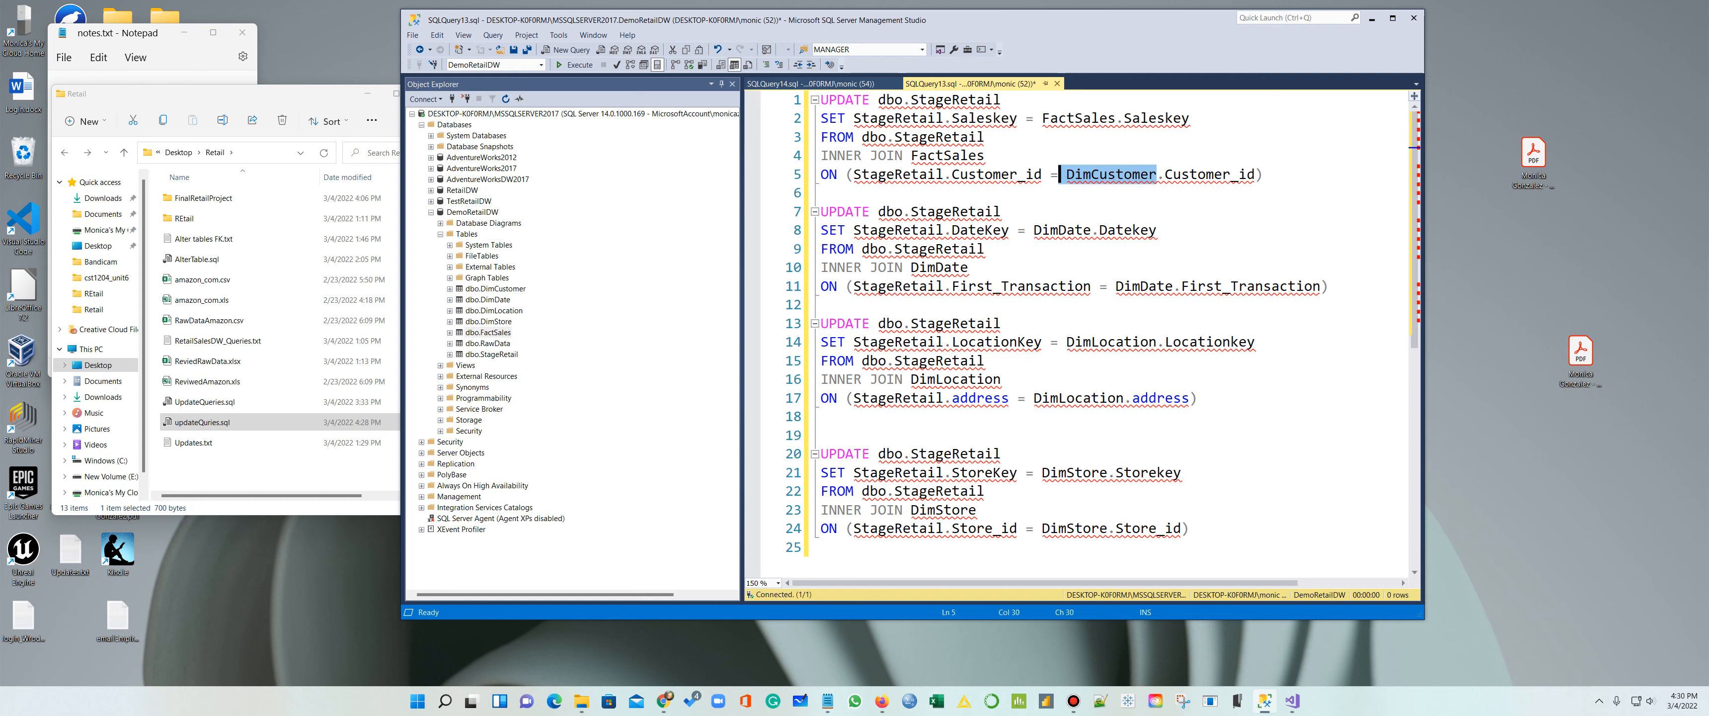
key("BackSpace")
type("Fcat")
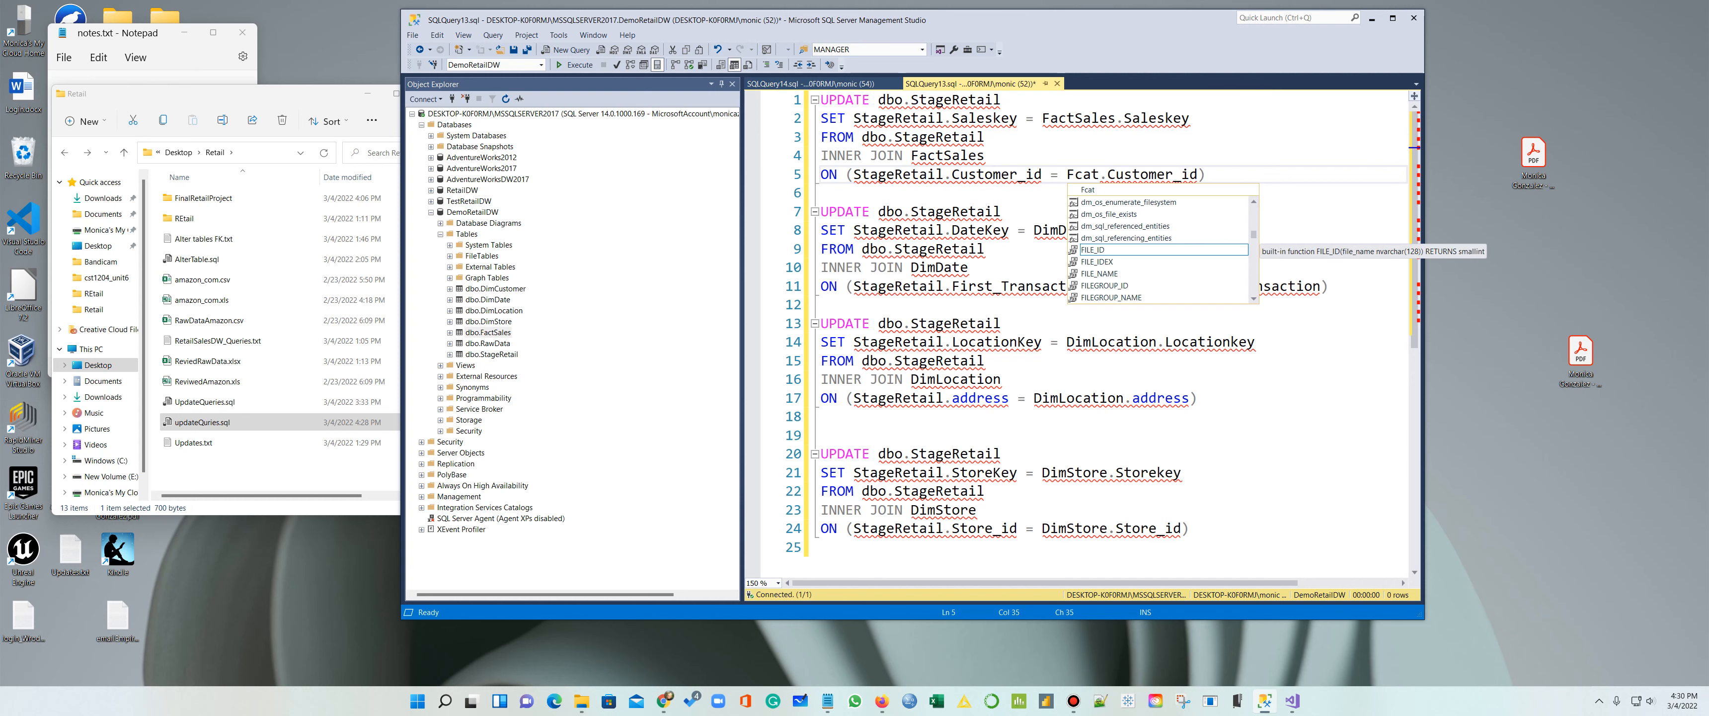
type("Sales")
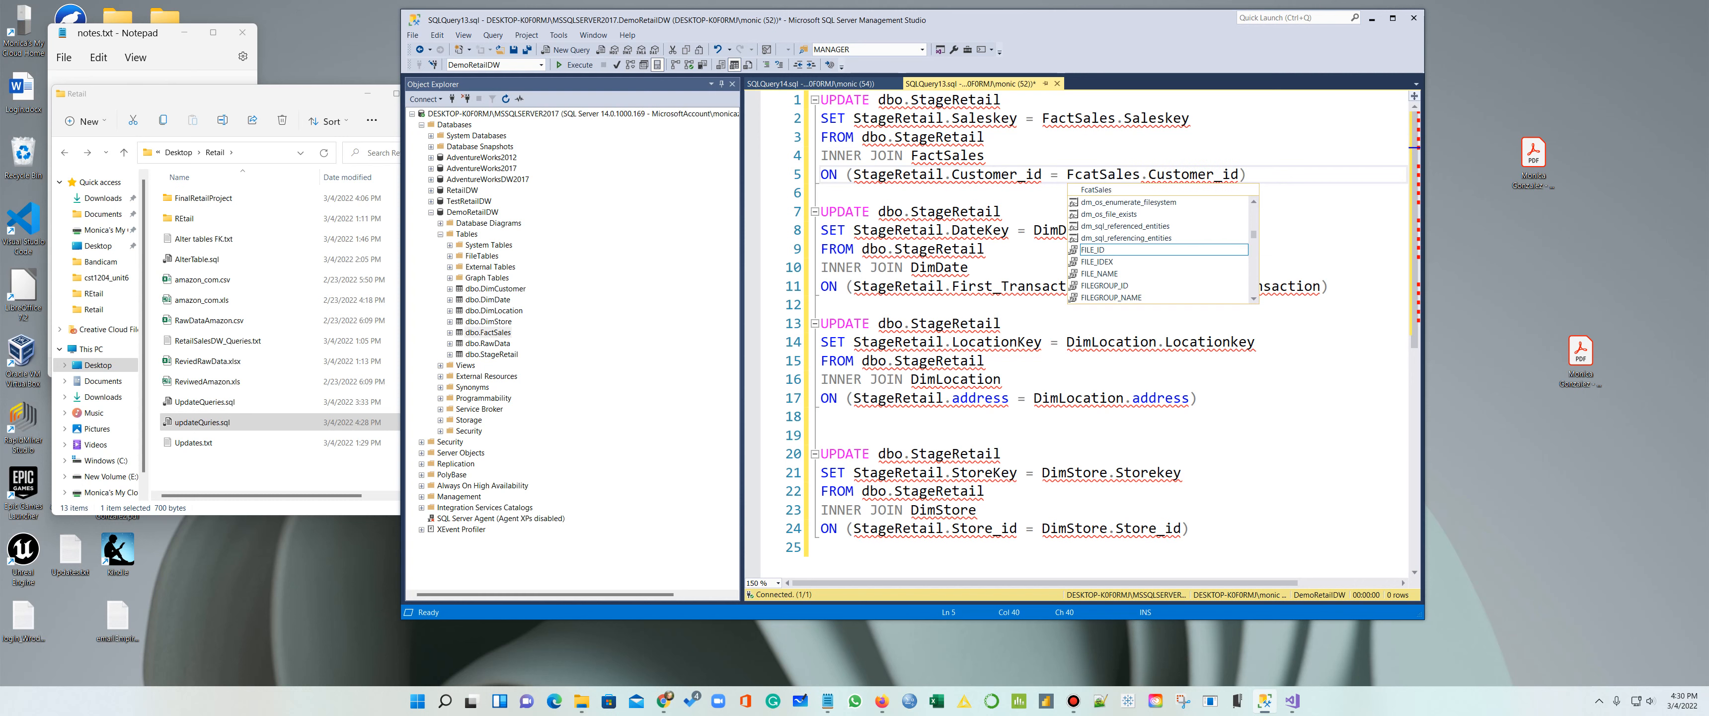
key("Escape")
left_click(853, 84)
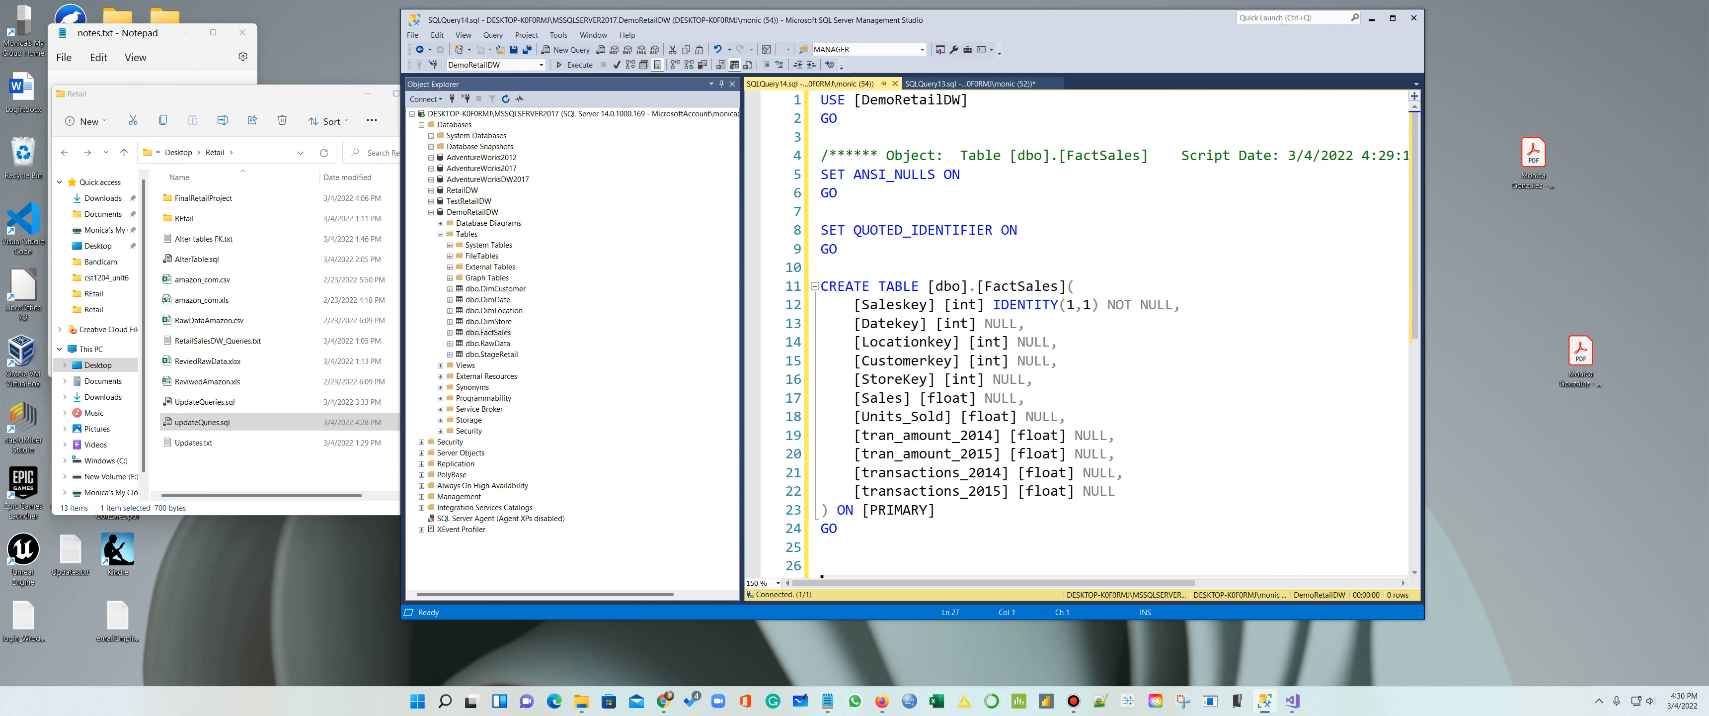
left_click(969, 83)
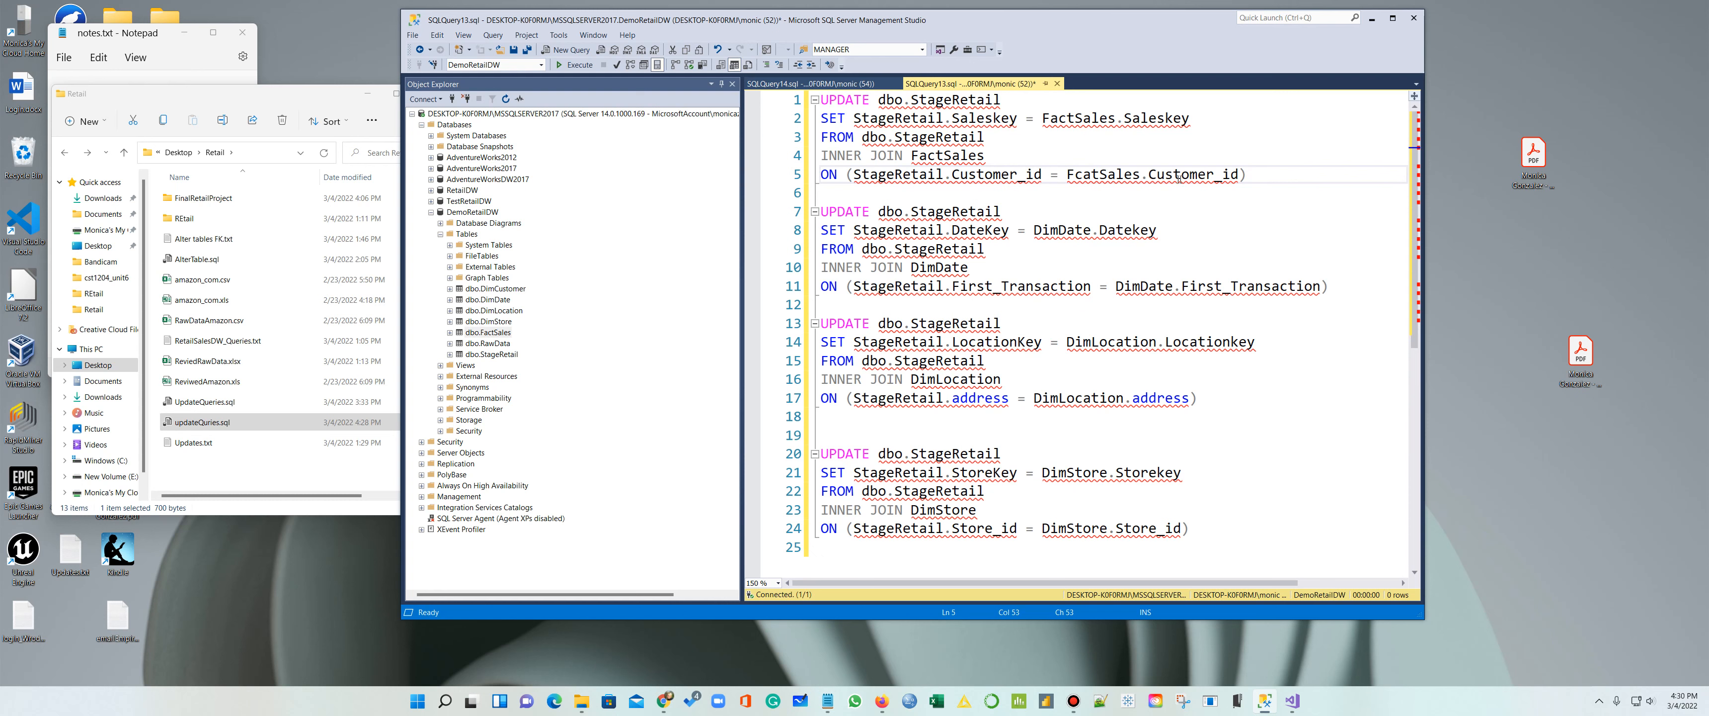
Step: Correct the misspelled table name in the first statement's ON condition to FactSales and review the columns in the FactSales script
left_click_drag(1087, 173, 1332, 174)
left_click(1084, 174)
key("Right")
key("BackSpace")
key("BackSpace")
type("ac")
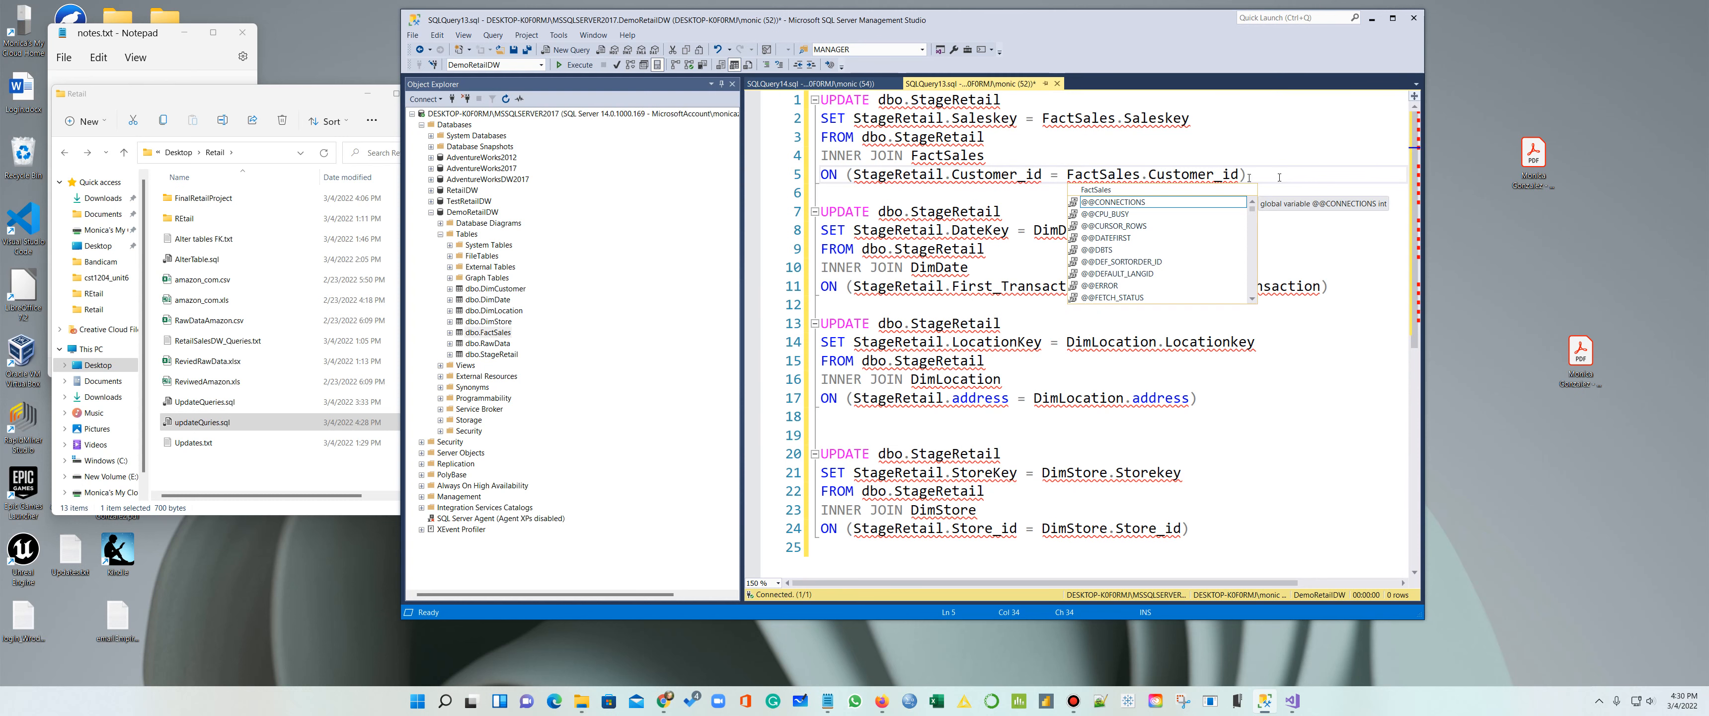
left_click(1308, 174)
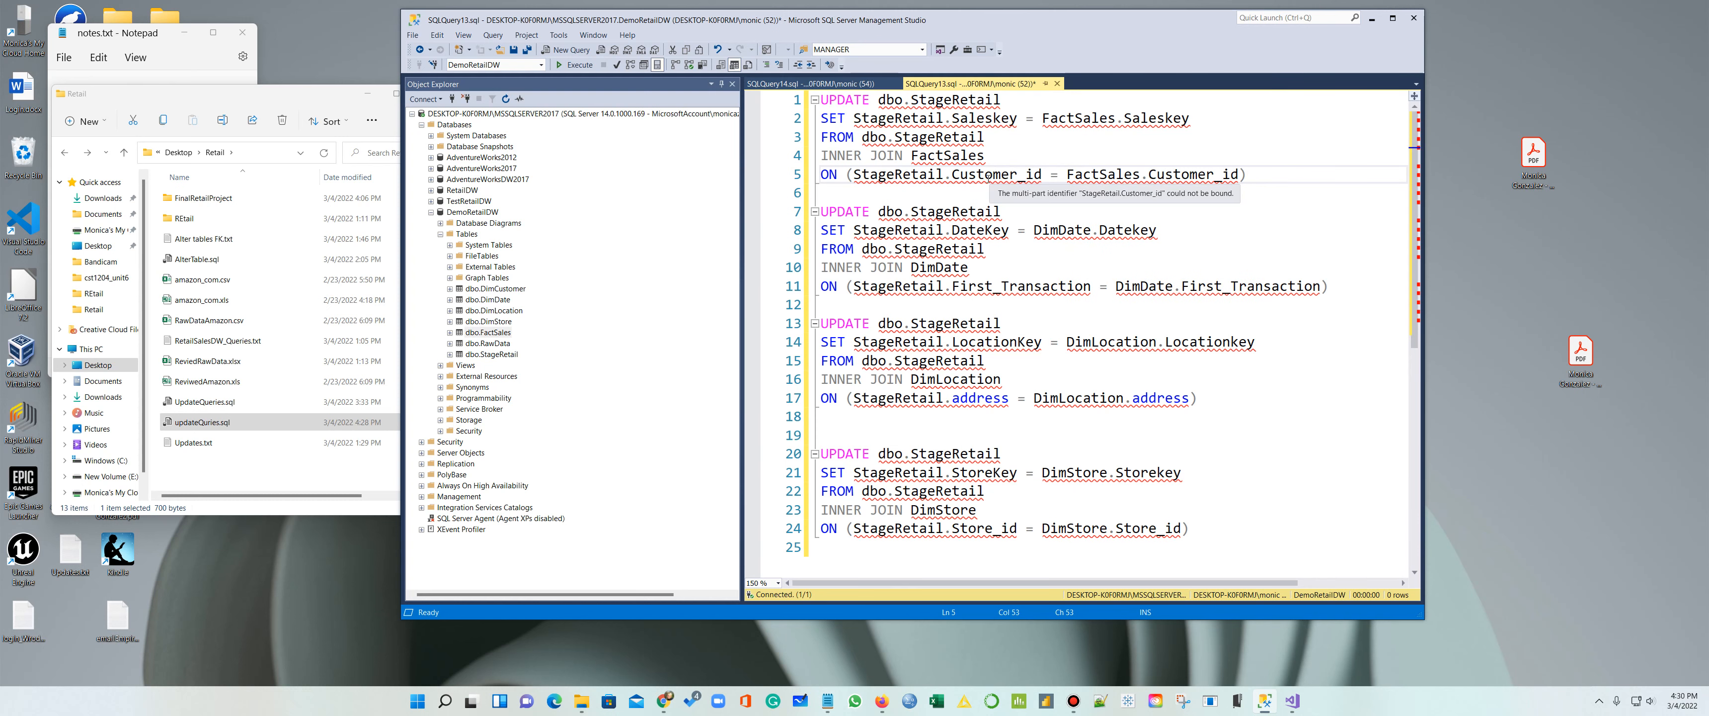
left_click(838, 83)
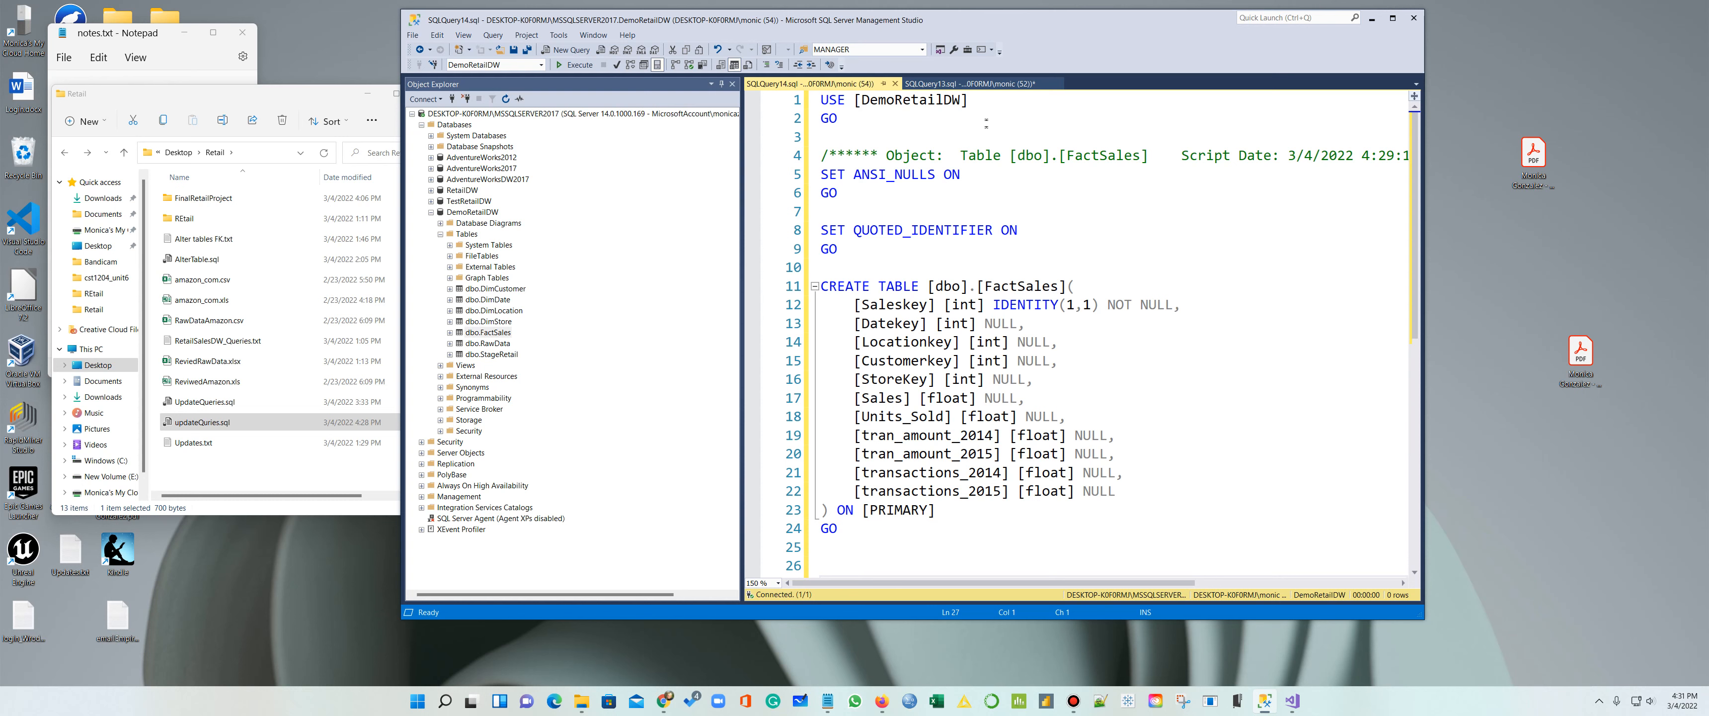
left_click(969, 84)
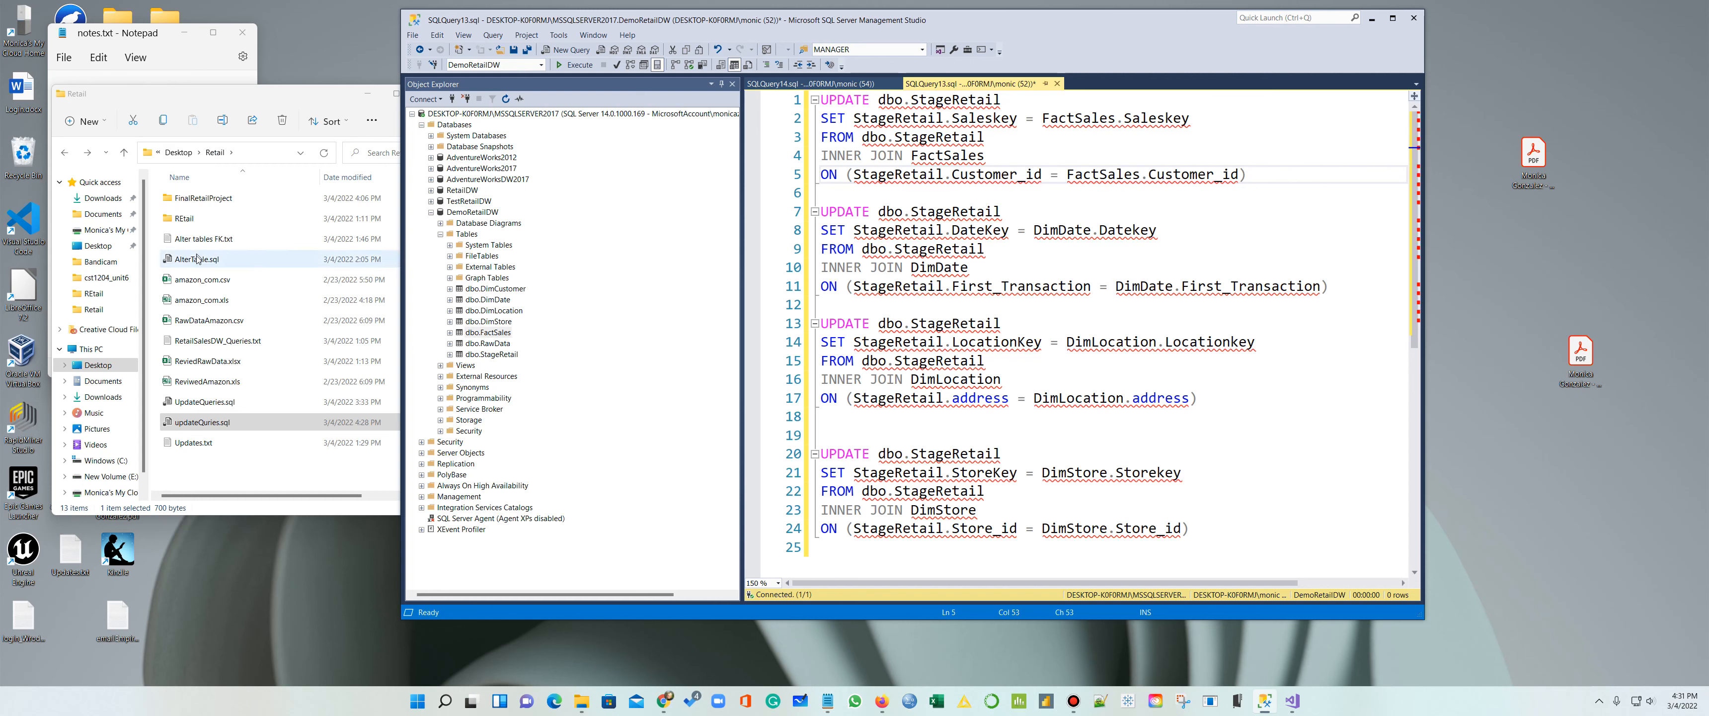
Step: Open updateQuries.sql in Notepad and copy the complete UPDATE statement that joins DimCustomer
left_click(196, 428)
right_click(198, 429)
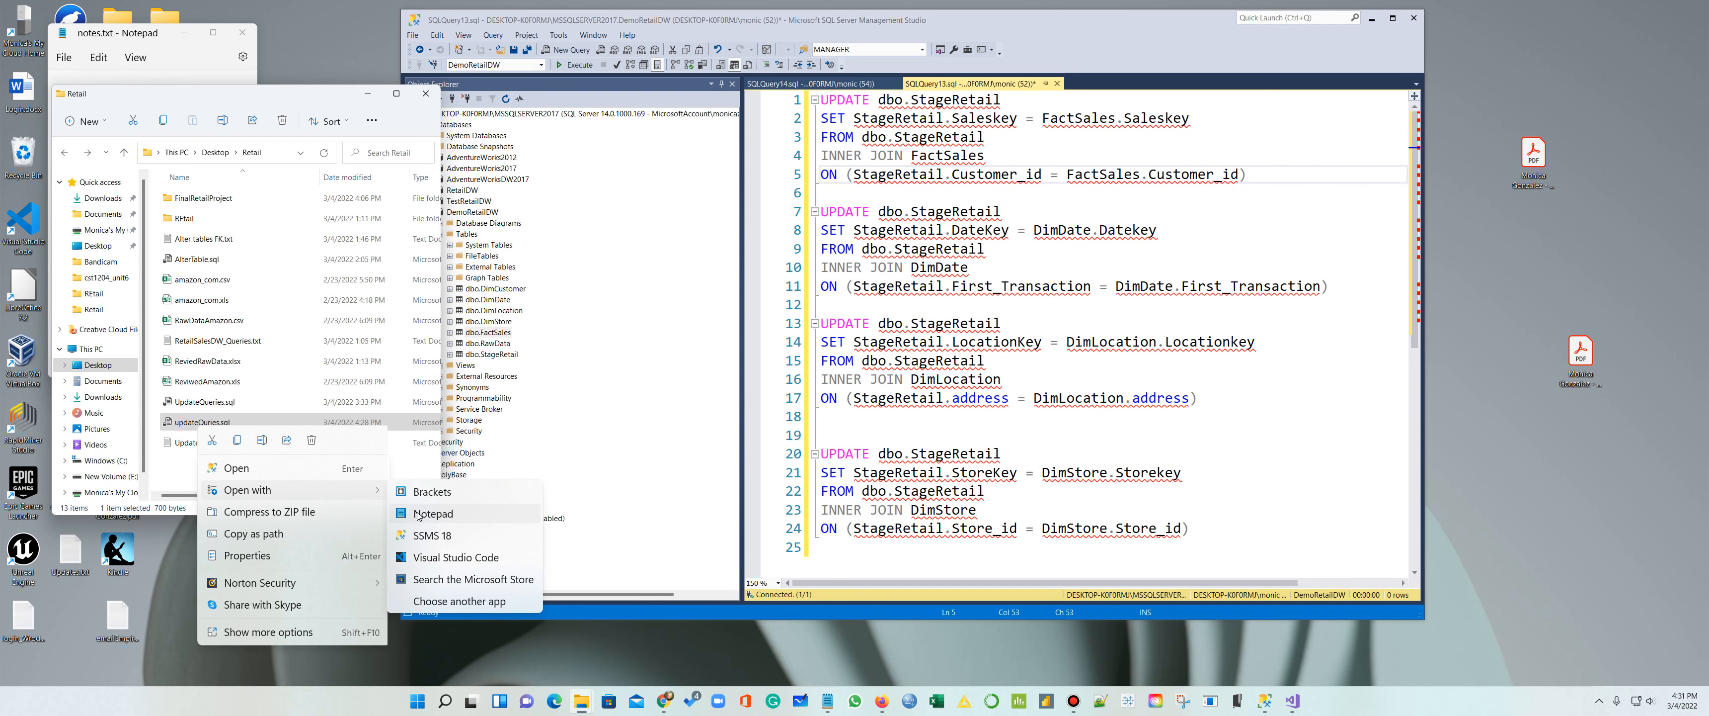
left_click(431, 506)
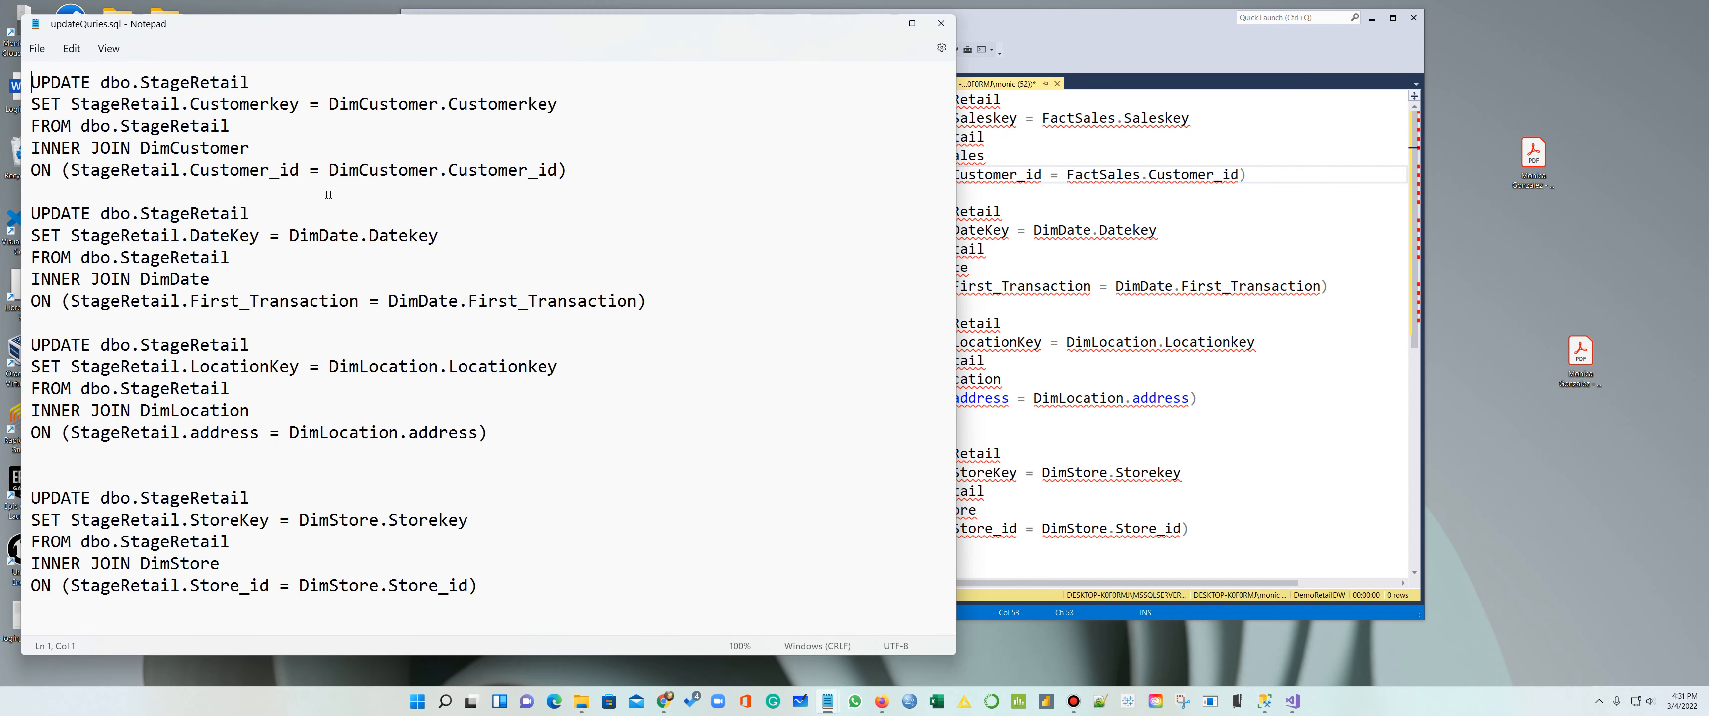
left_click_drag(570, 171, 30, 82)
key("ctrl+c")
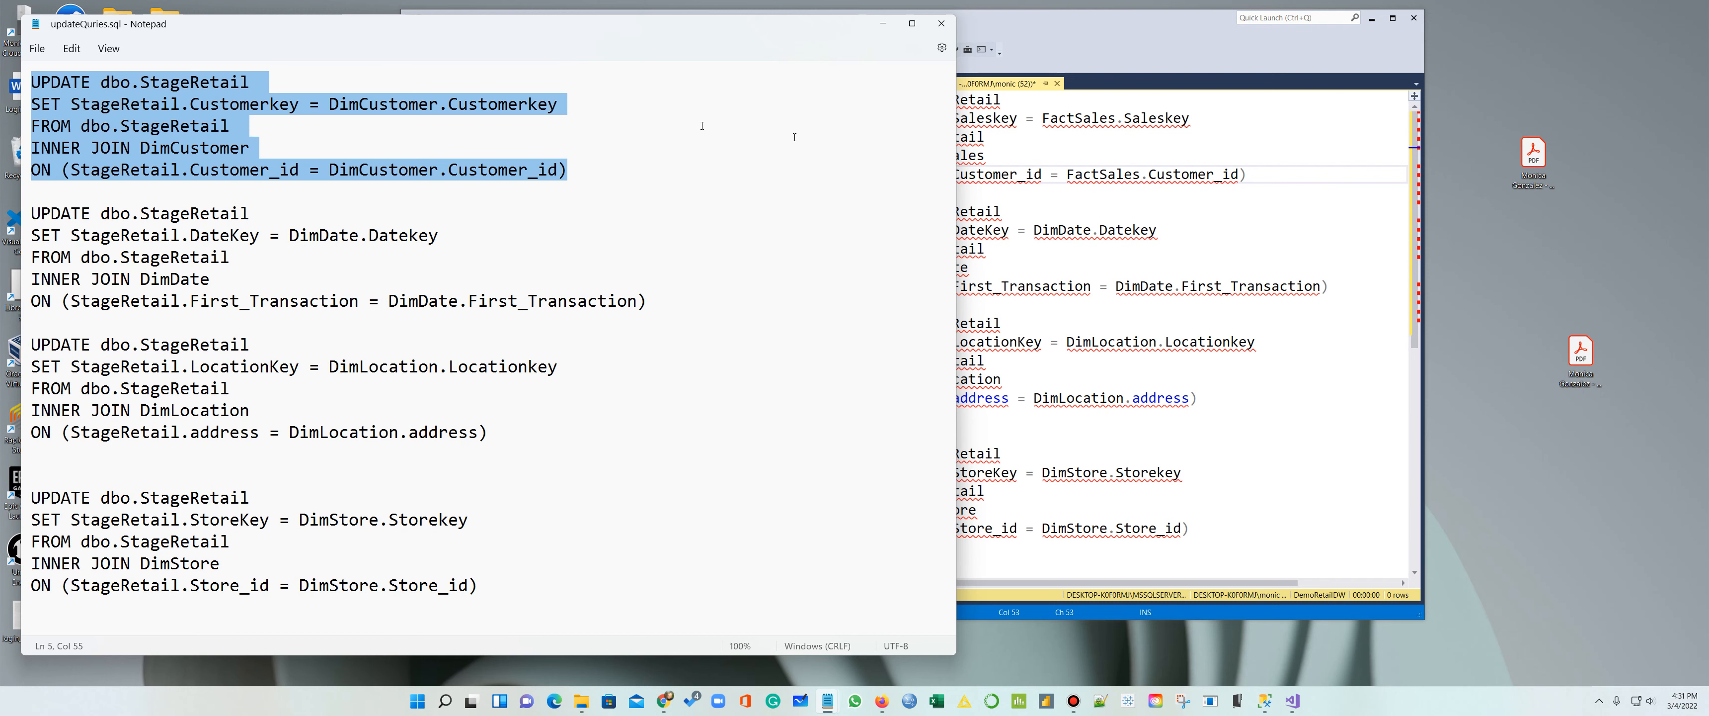
Step: Back in SSMS, paste the copied DimCustomer UPDATE statement between the FactSales and DimDate statements
left_click(1350, 205)
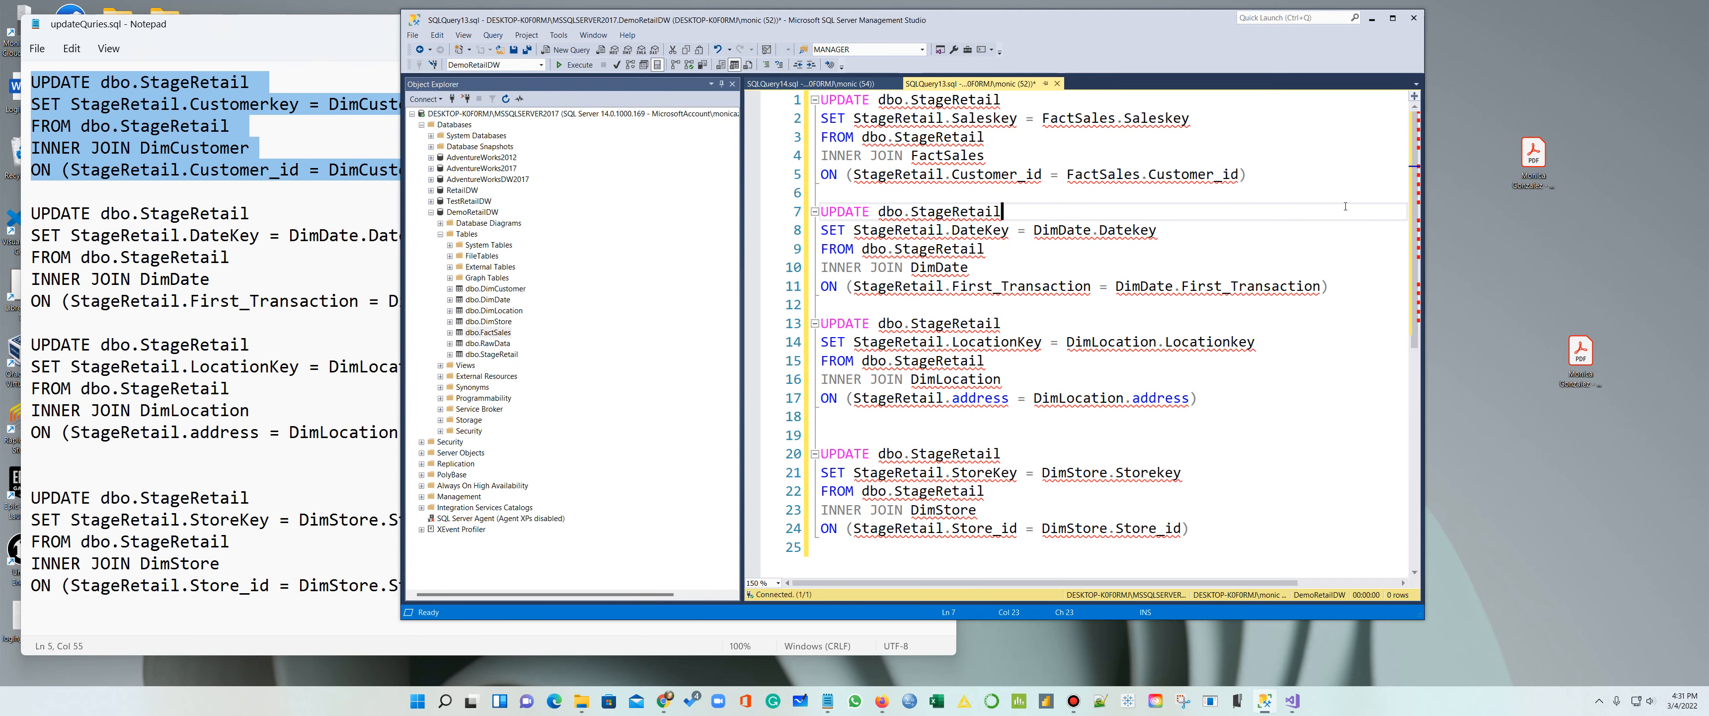
key("Return")
key("Return")
key("Return")
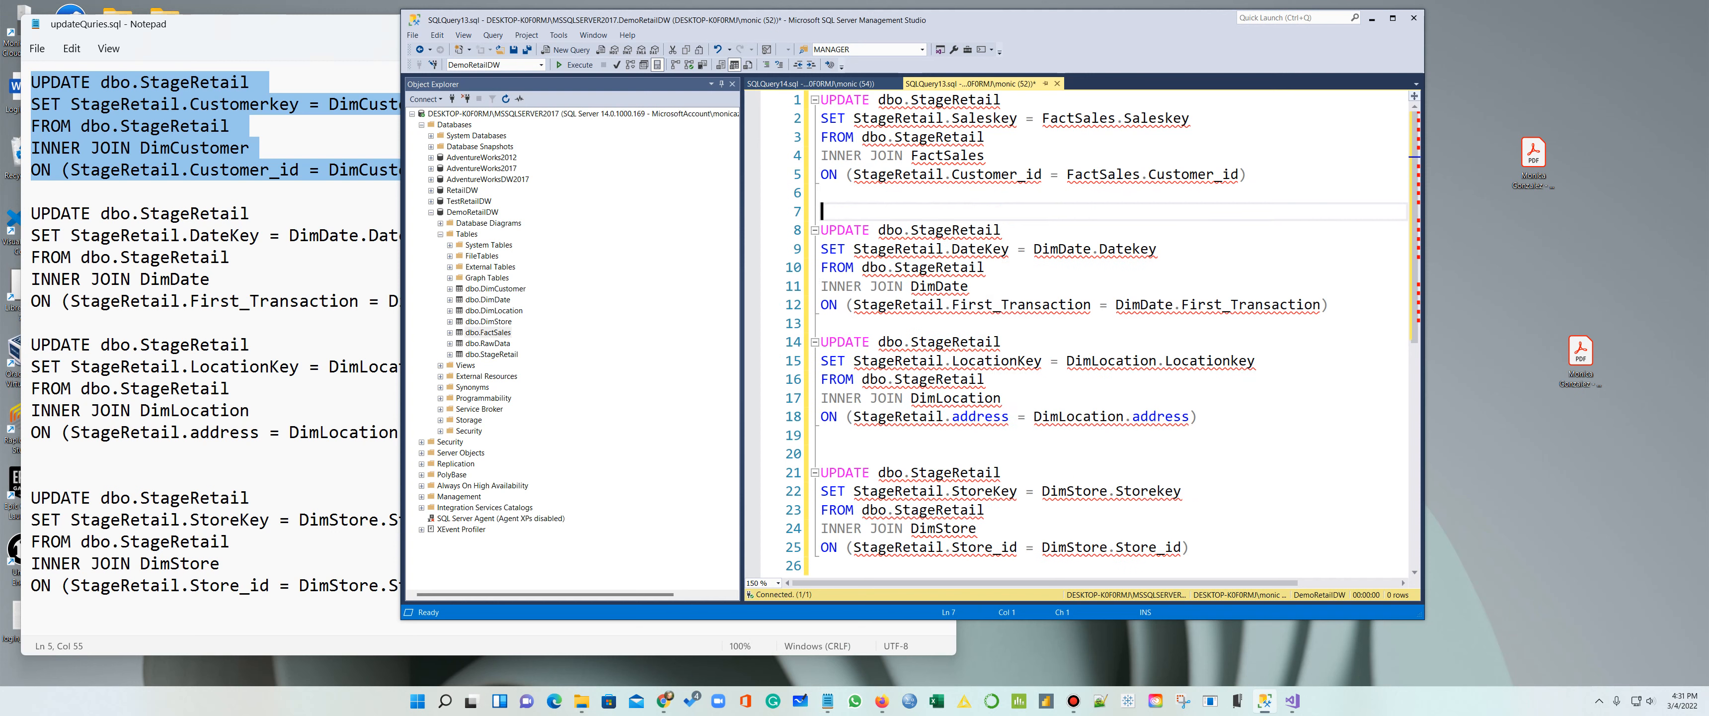
key("ctrl+v")
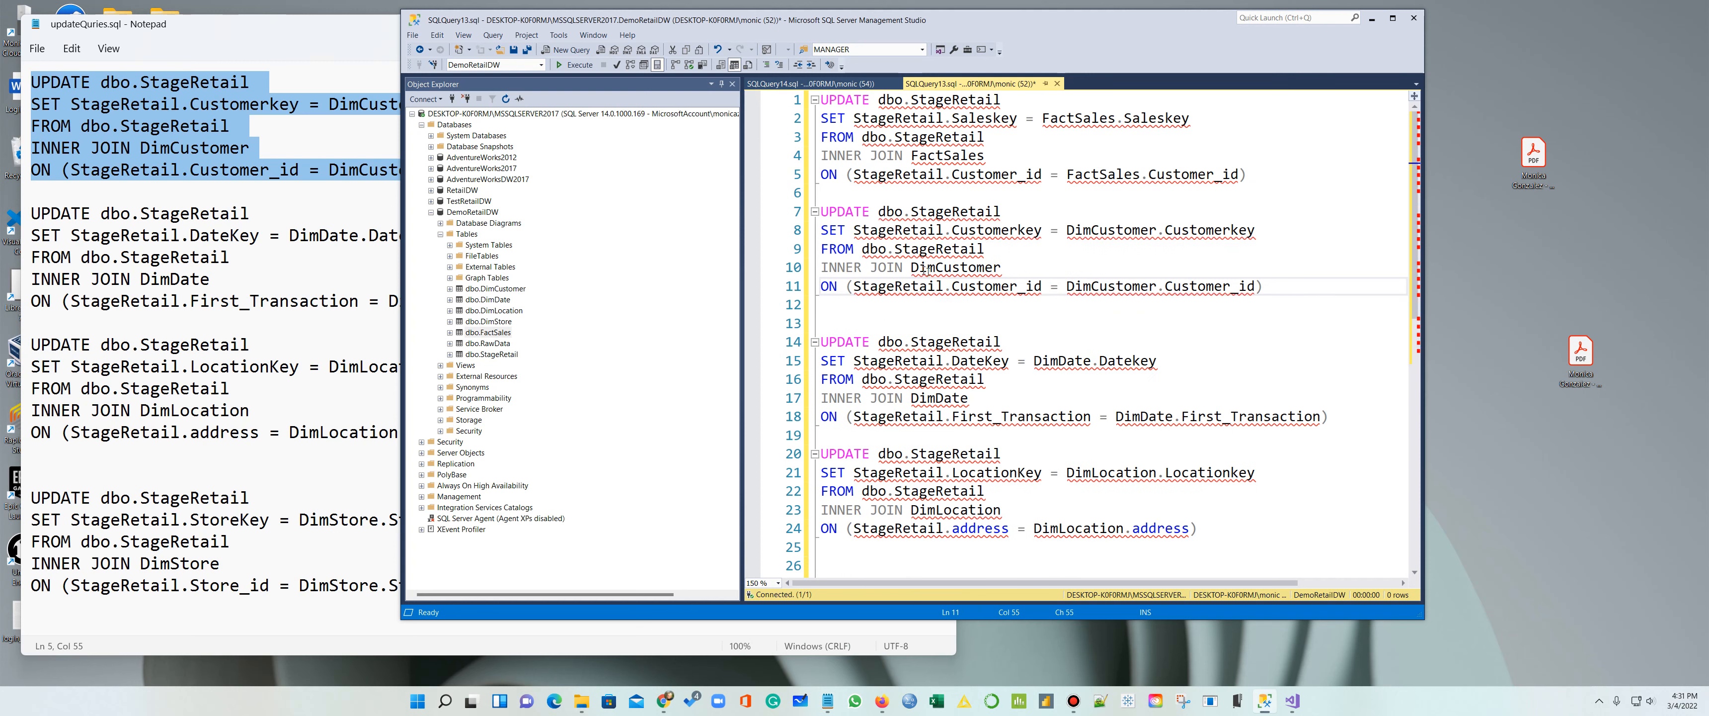
Step: Execute the Customerkey UPDATE statement and the DateKey UPDATE statement, each on its own
left_click_drag(1264, 286, 821, 212)
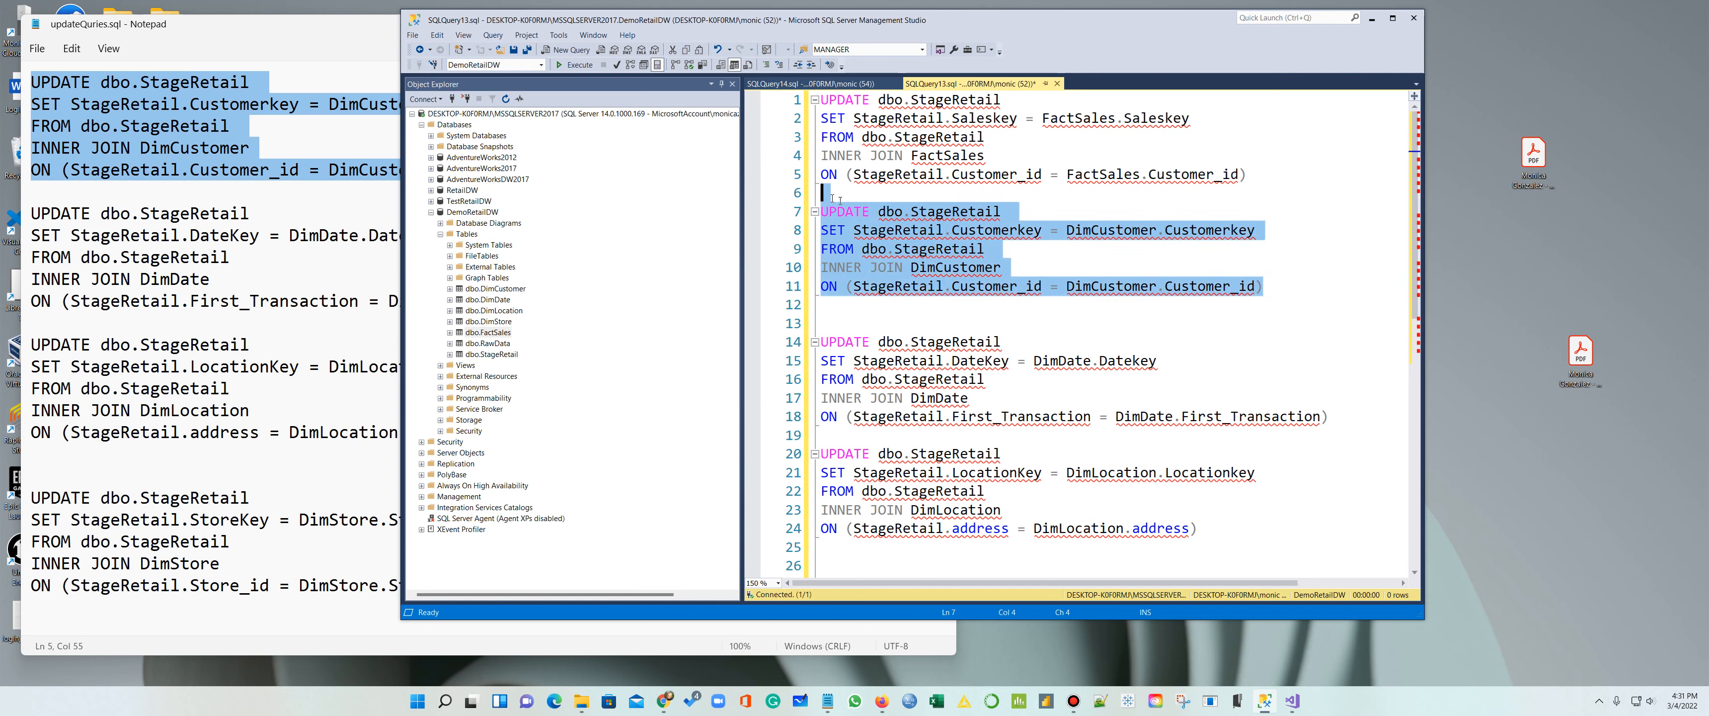
left_click(580, 65)
scroll(1103, 272, "down", 2)
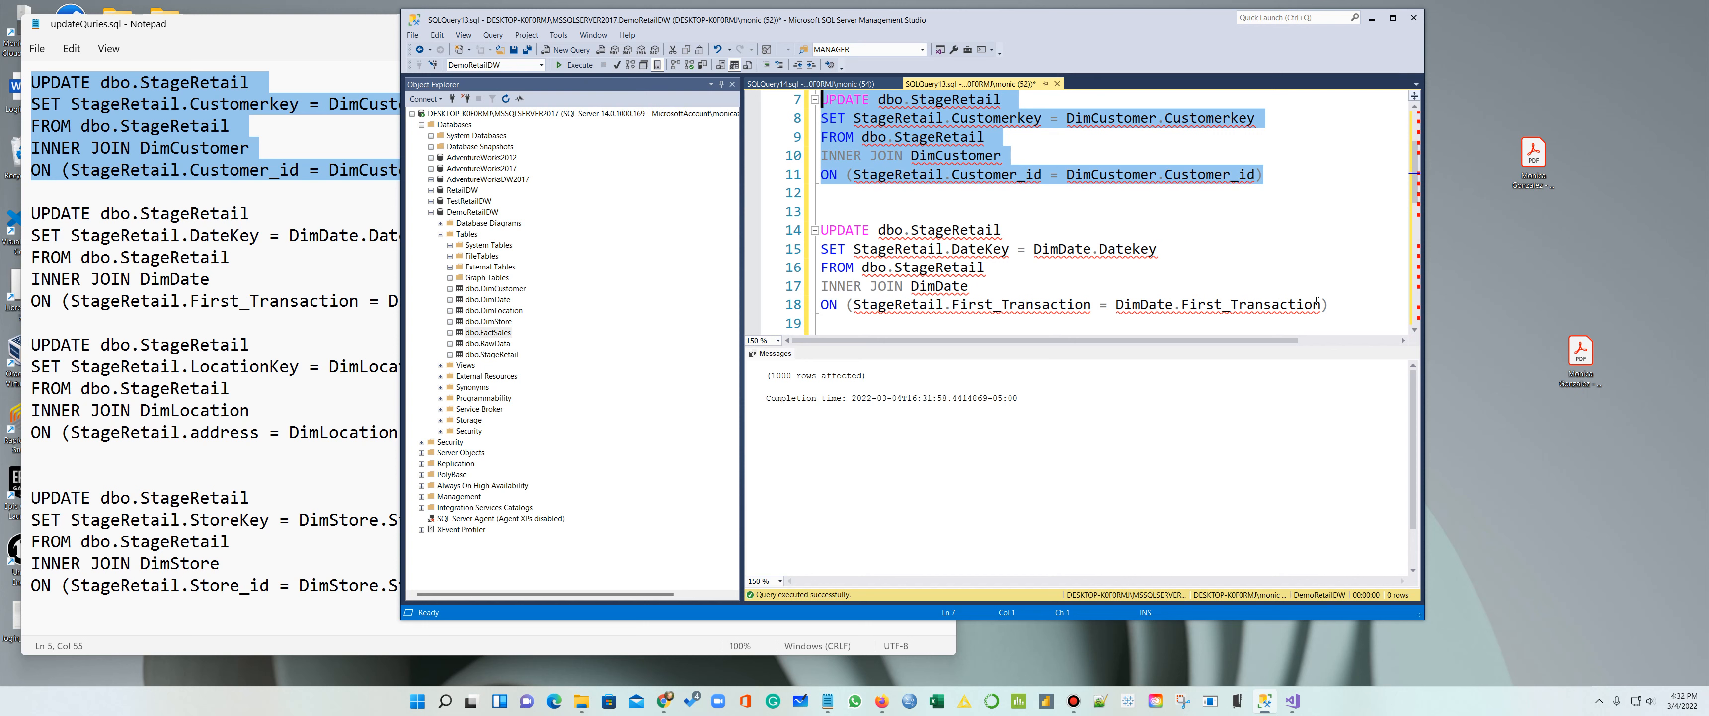
left_click_drag(1326, 304, 821, 229)
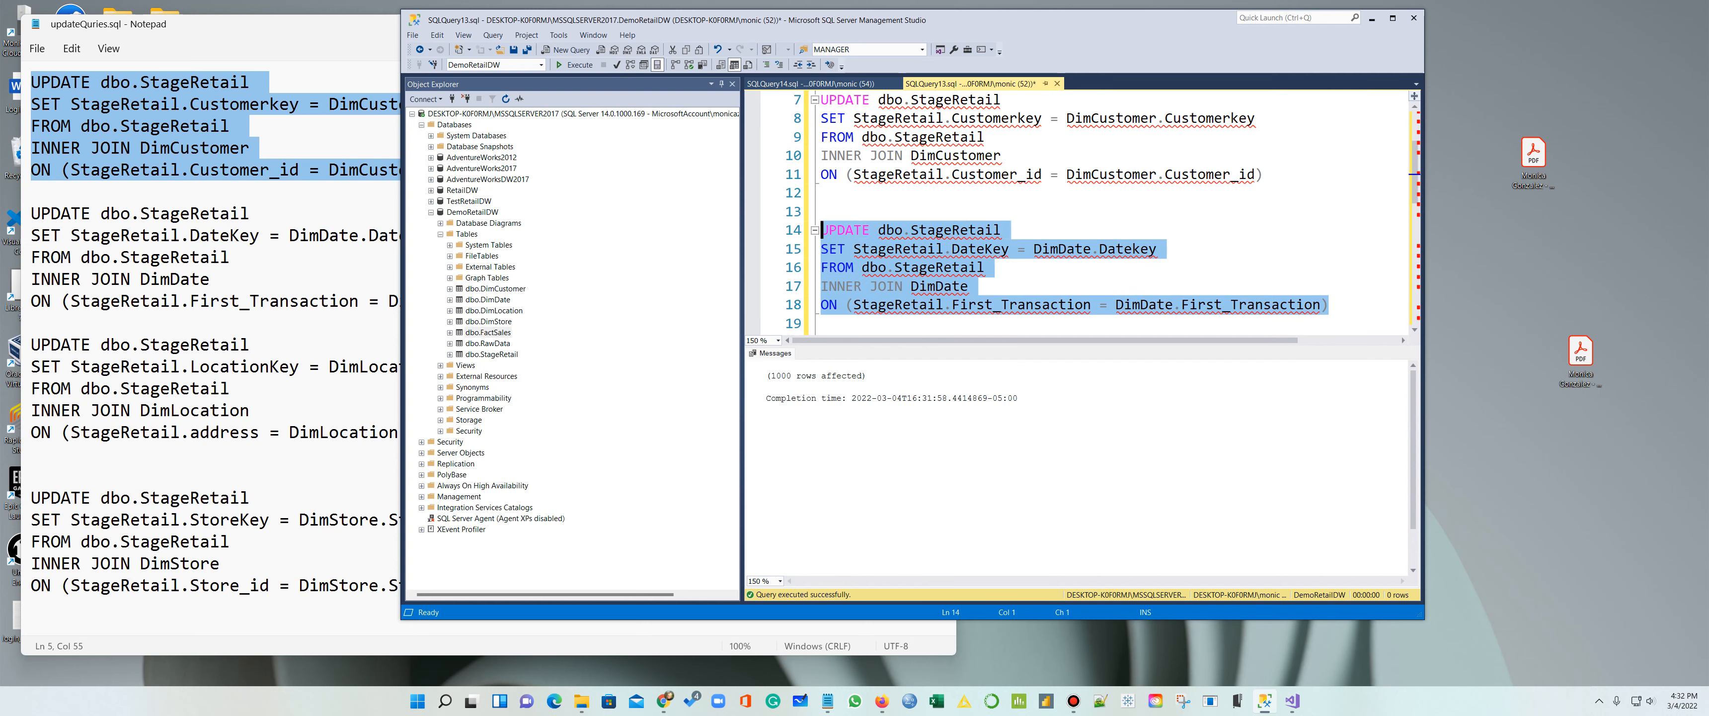
left_click(580, 65)
Step: Close the FactSales table script and return to the end of the LocationKey UPDATE statement
scroll(1221, 294, "down", 2)
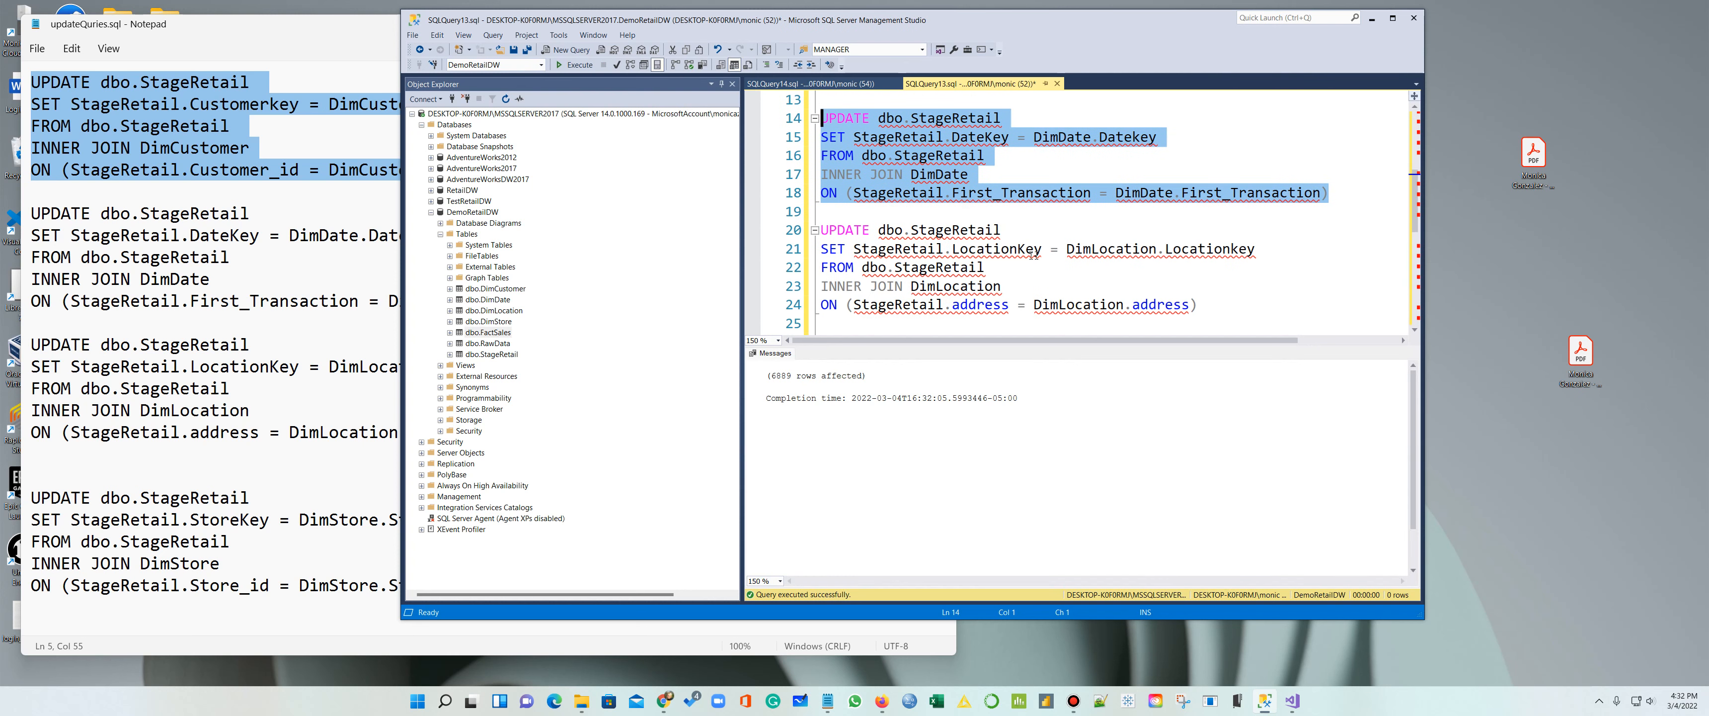
left_click_drag(1198, 305, 901, 294)
left_click(1122, 279)
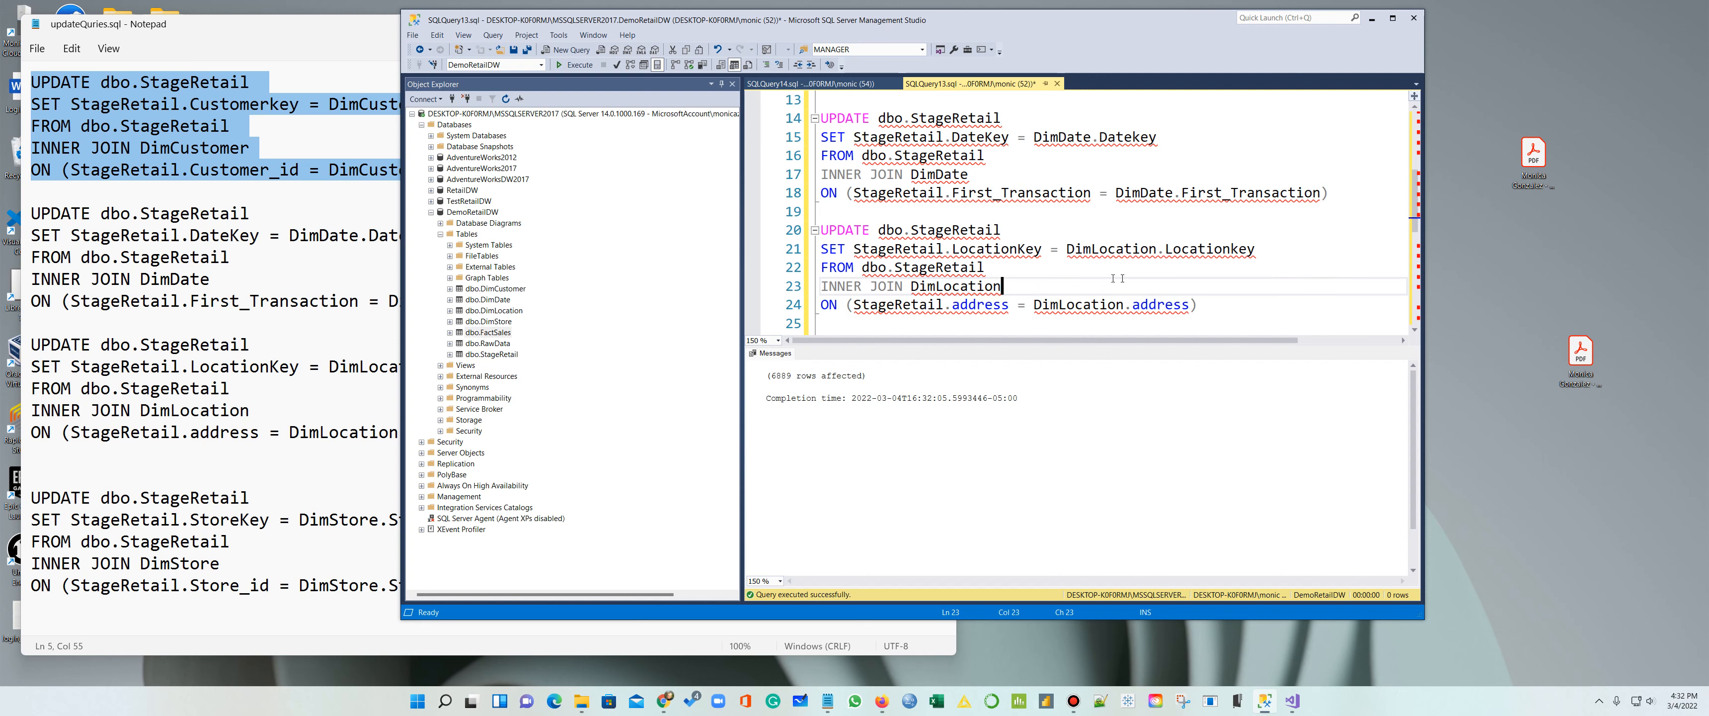
left_click(813, 86)
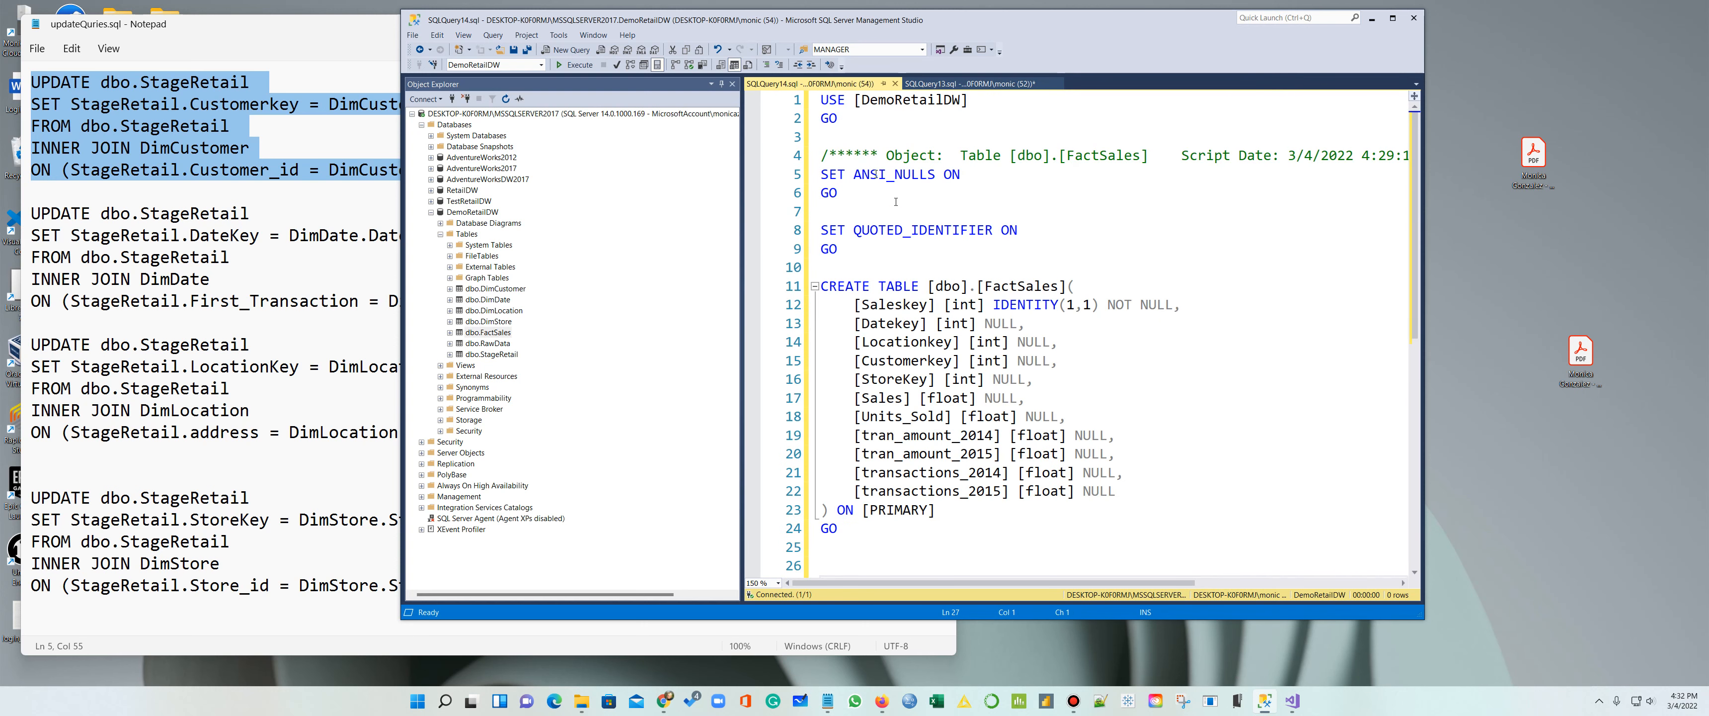
left_click(896, 83)
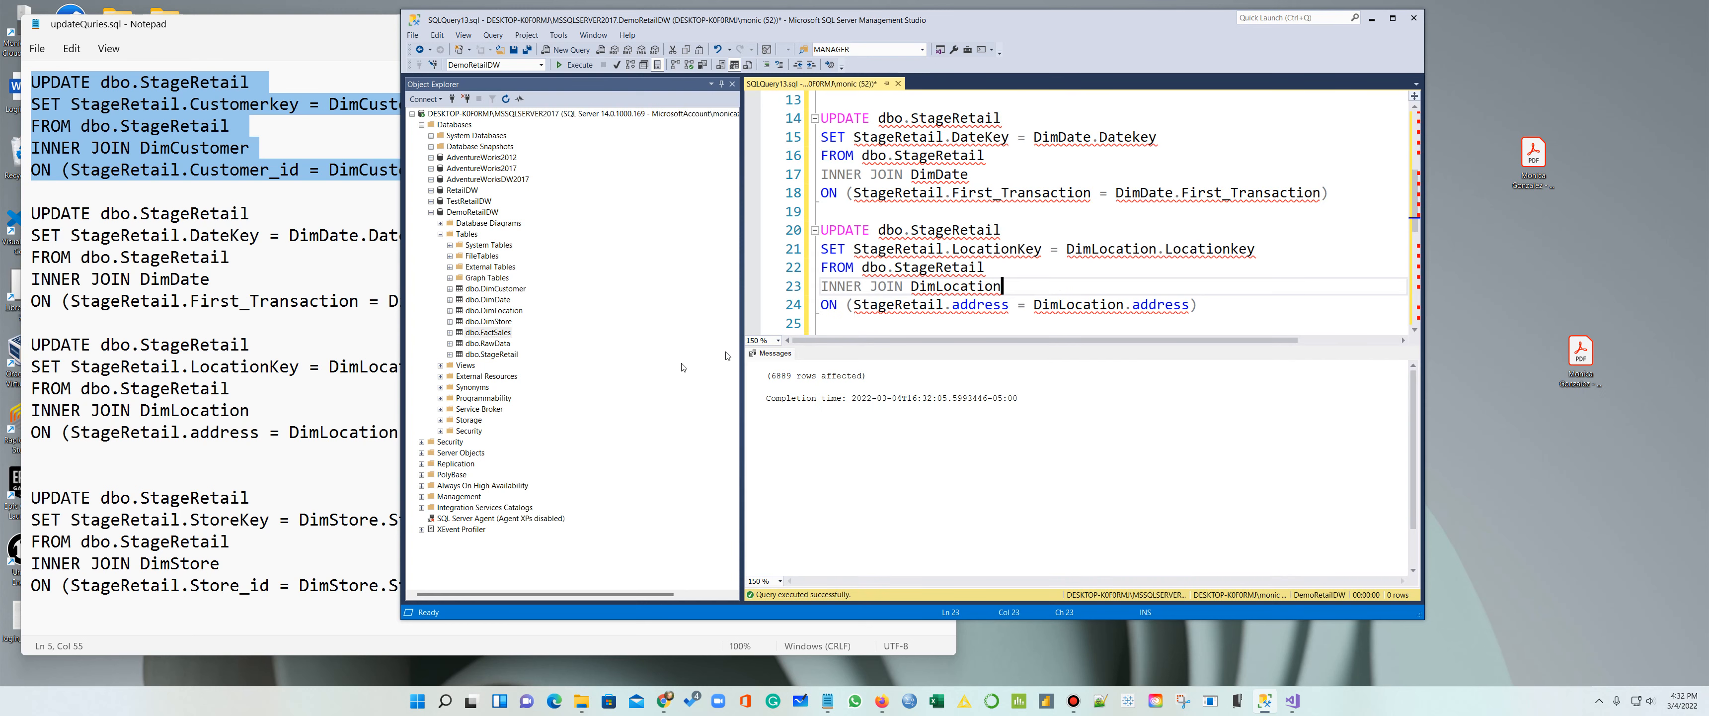
right_click(488, 354)
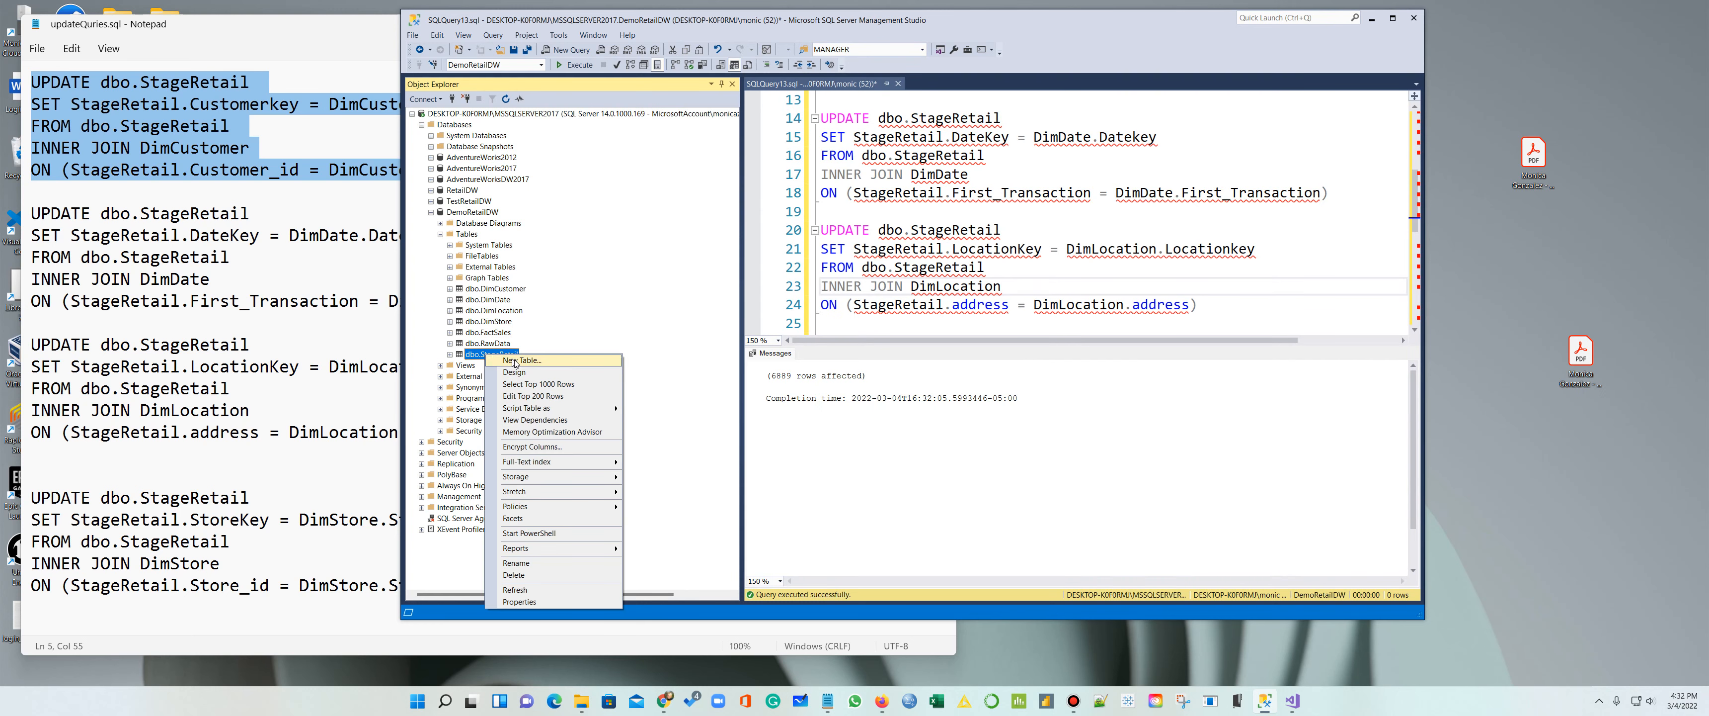
left_click(1208, 306)
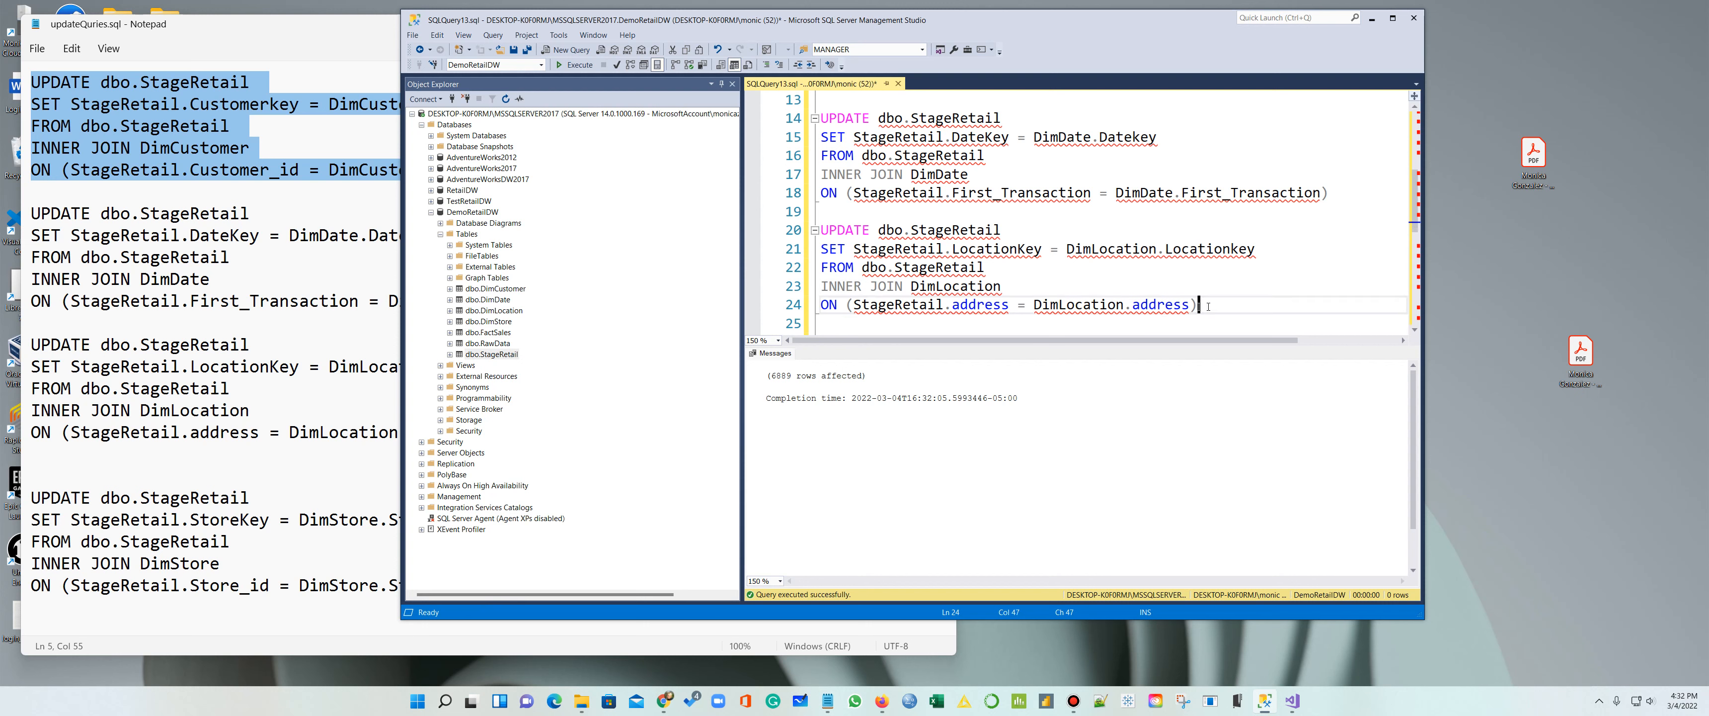
Step: Execute the LocationKey UPDATE statement and the StoreKey UPDATE statement, each on its own
left_click_drag(1208, 306, 815, 227)
key("F5")
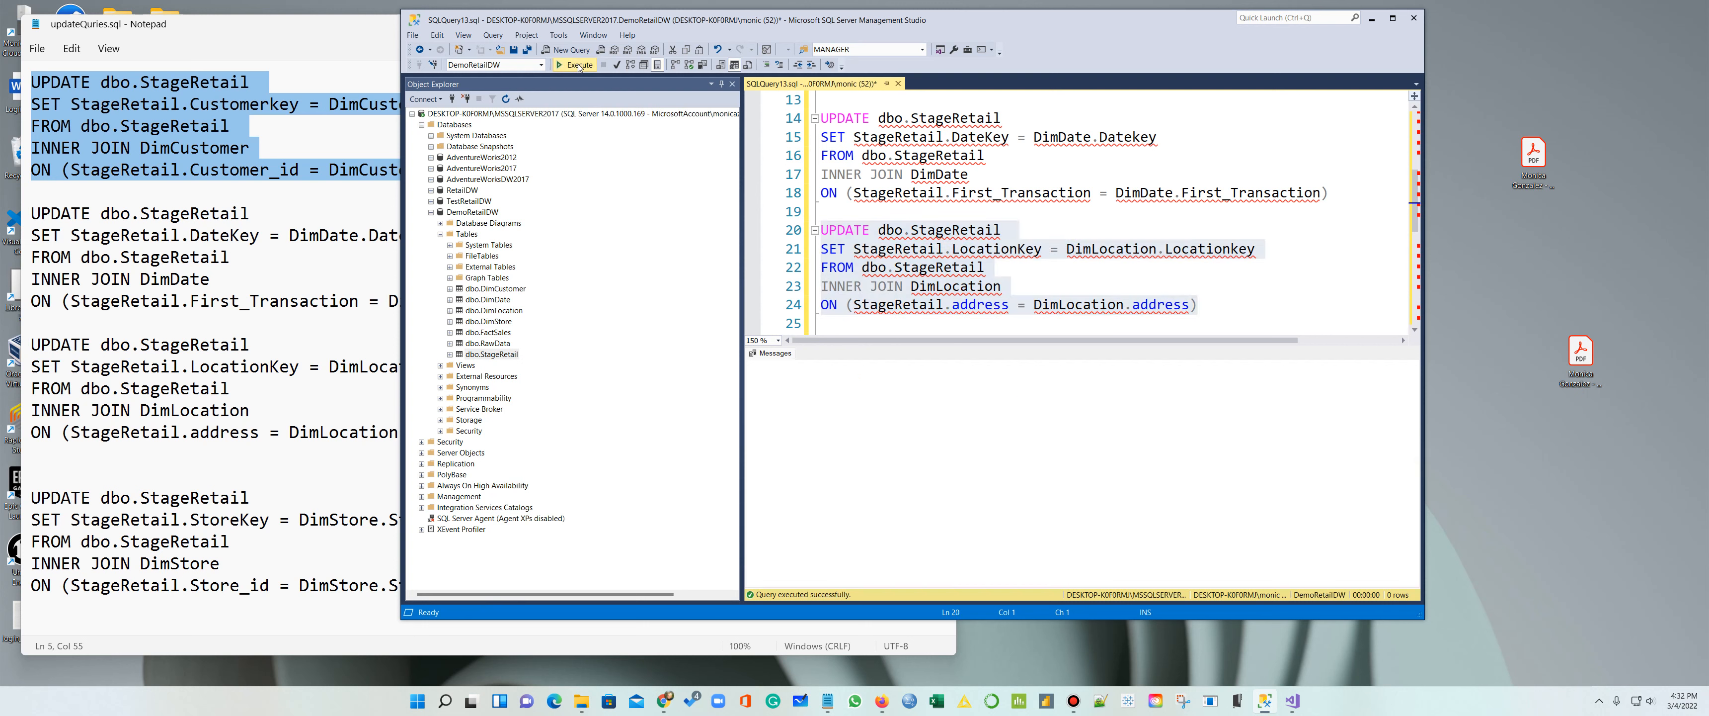
scroll(1156, 235, "down", 3)
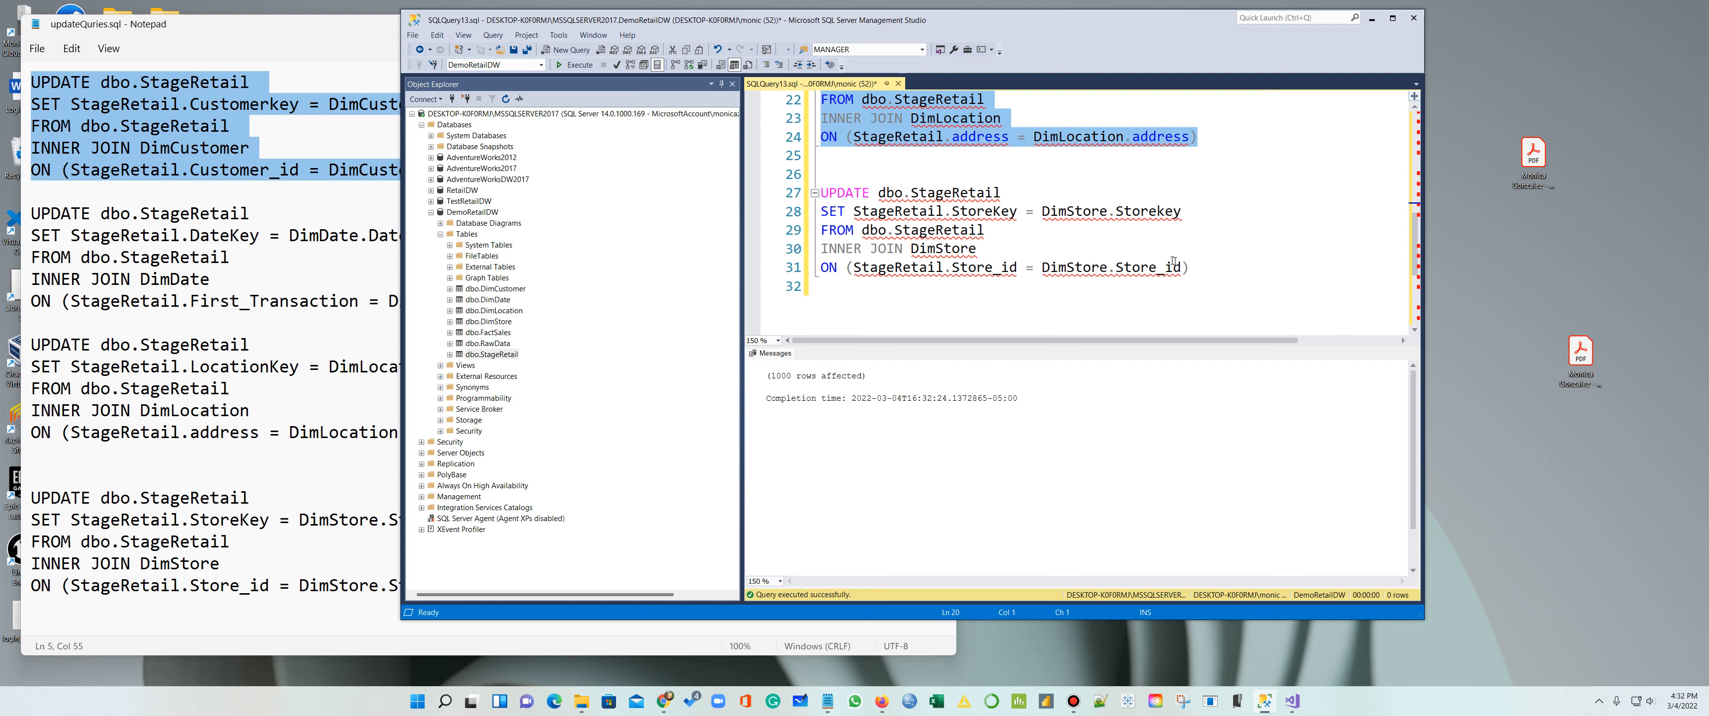
left_click_drag(1191, 267, 821, 192)
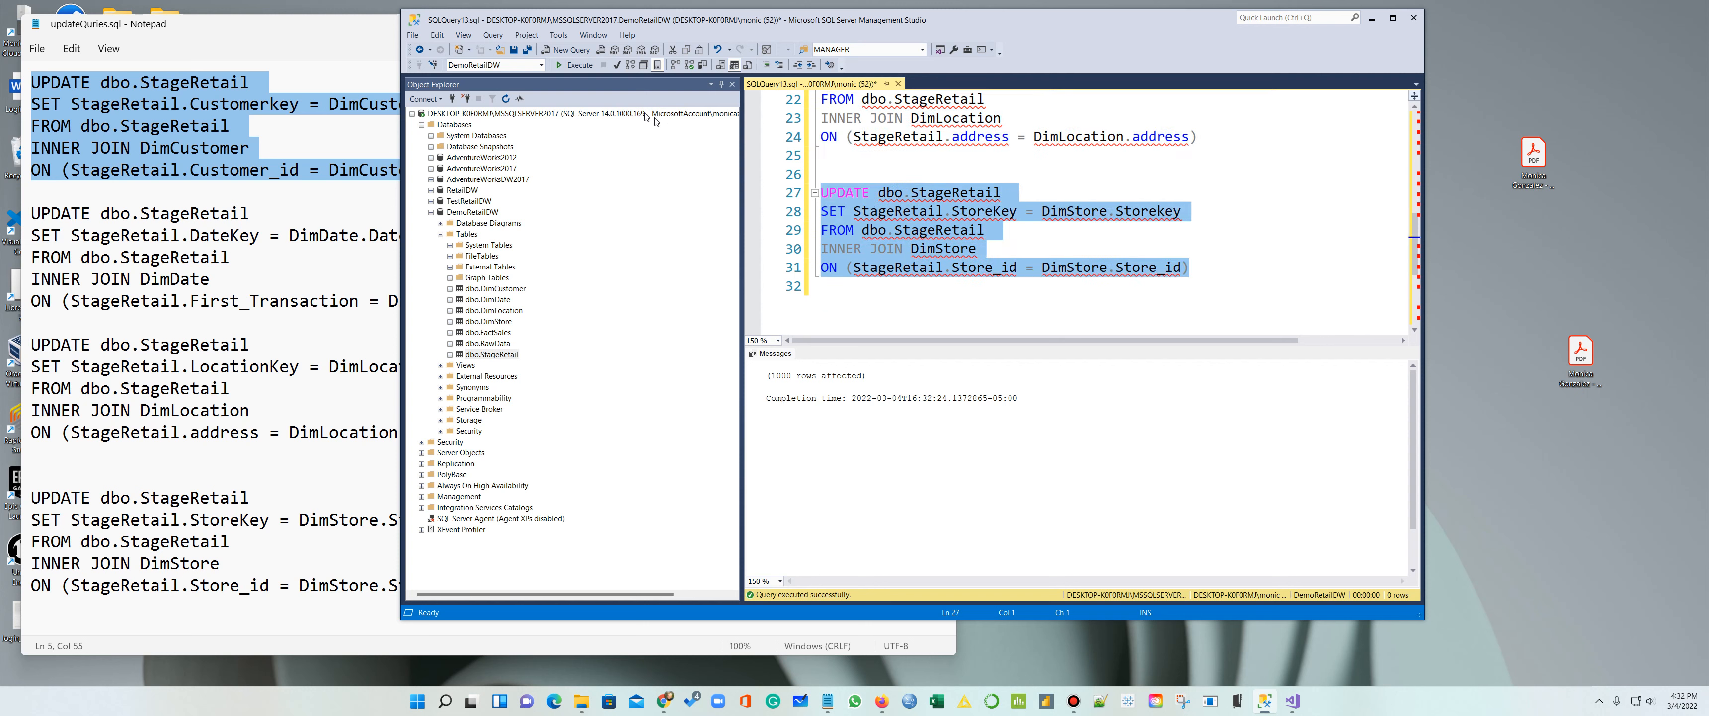
left_click(569, 65)
Step: Query the top 1000 rows of the dbo.StageRetail table
scroll(1108, 213, "up", 6)
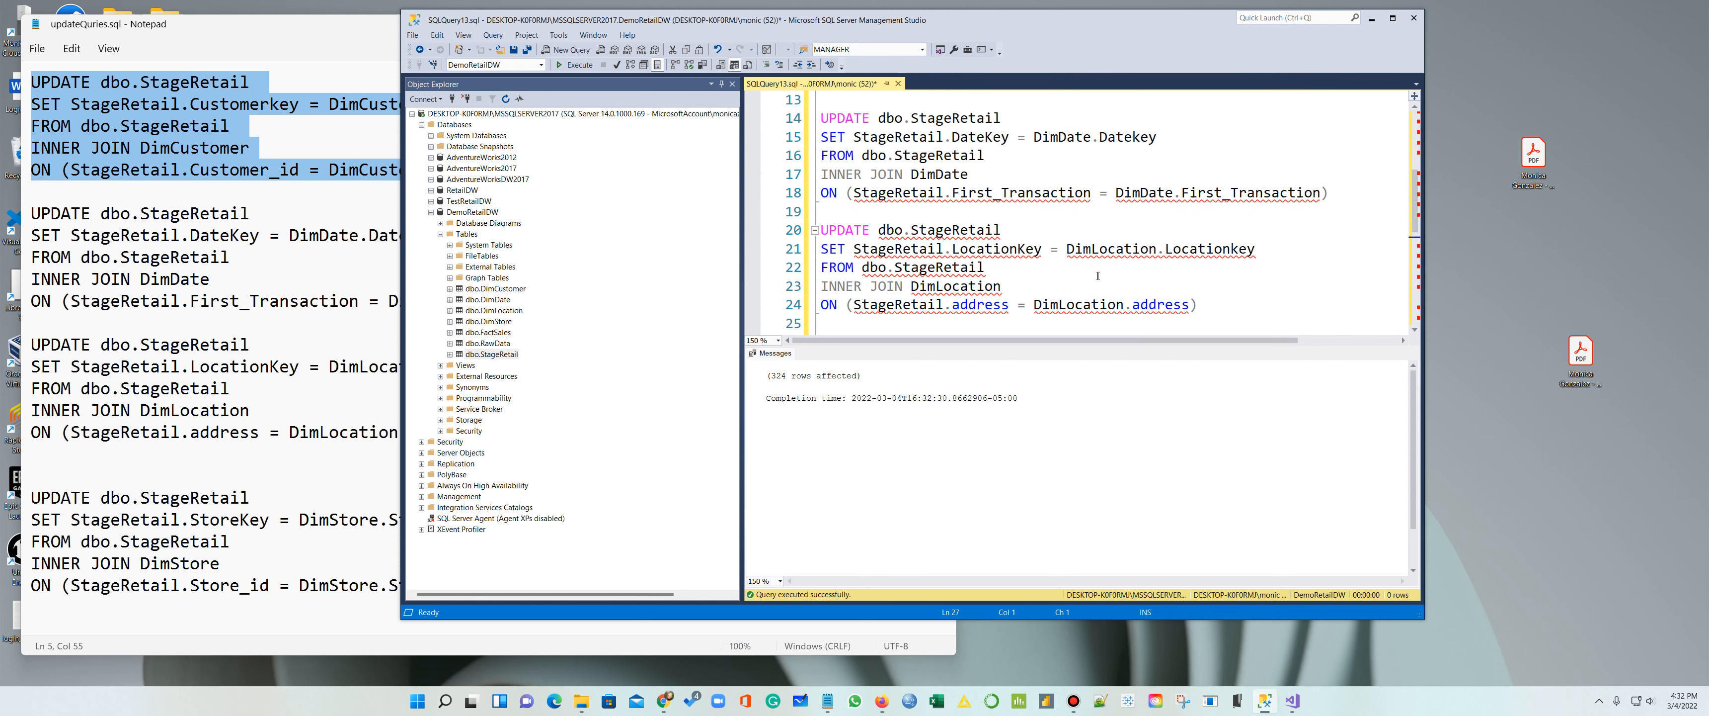
scroll(1108, 212, "up", 1)
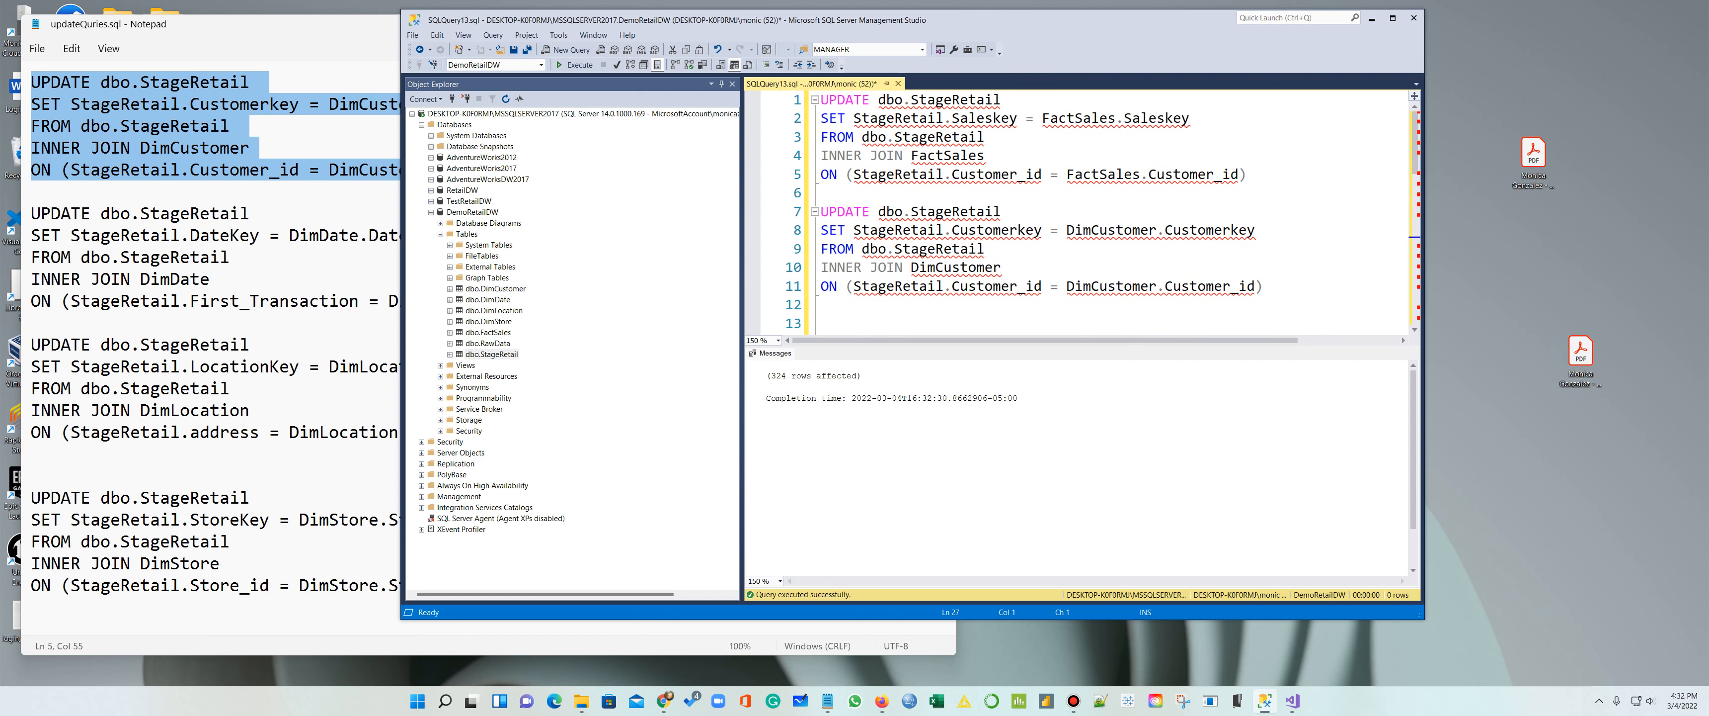
left_click(1282, 181)
right_click(491, 354)
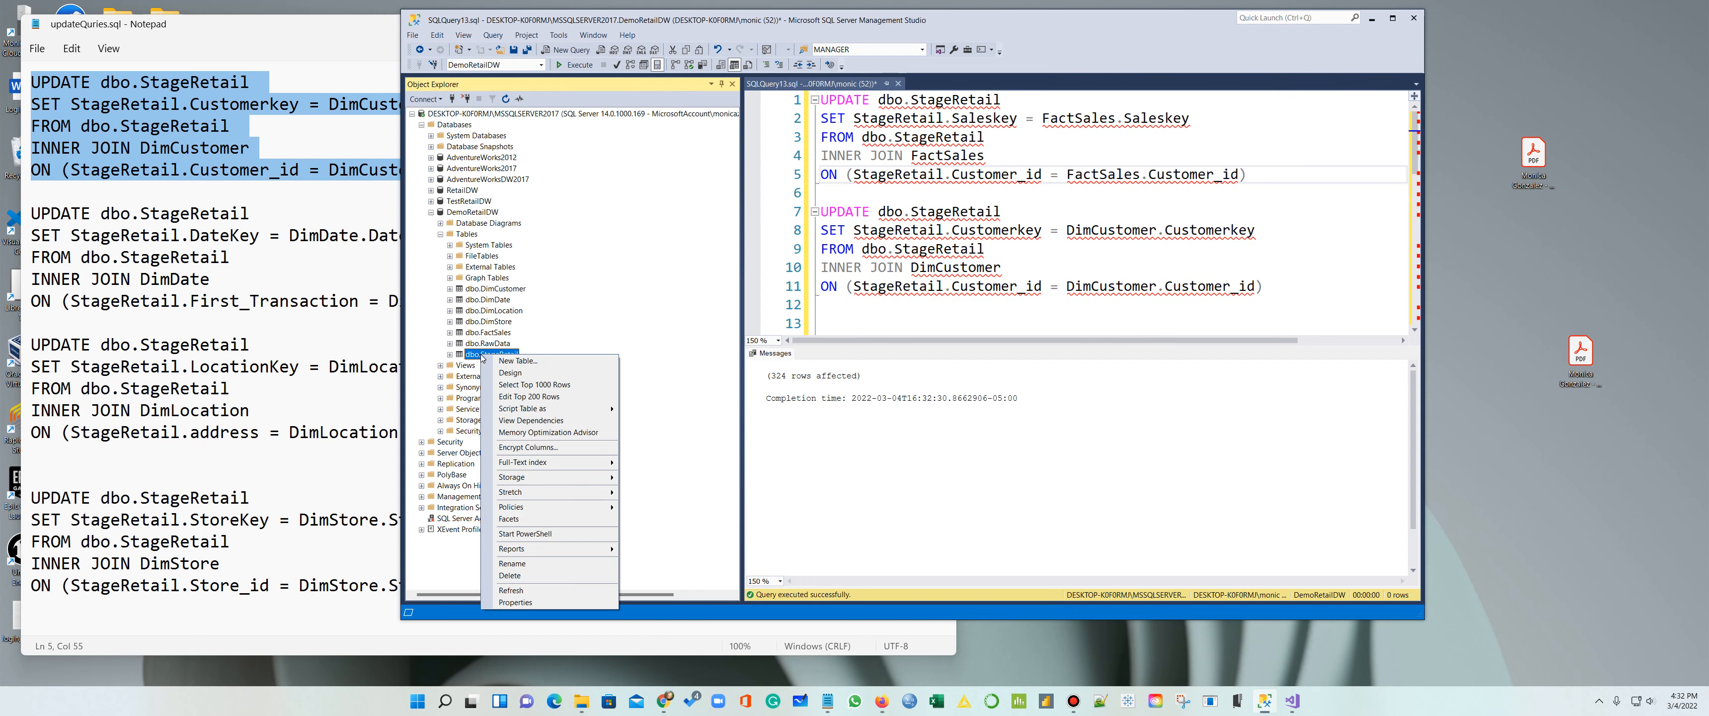
left_click(531, 384)
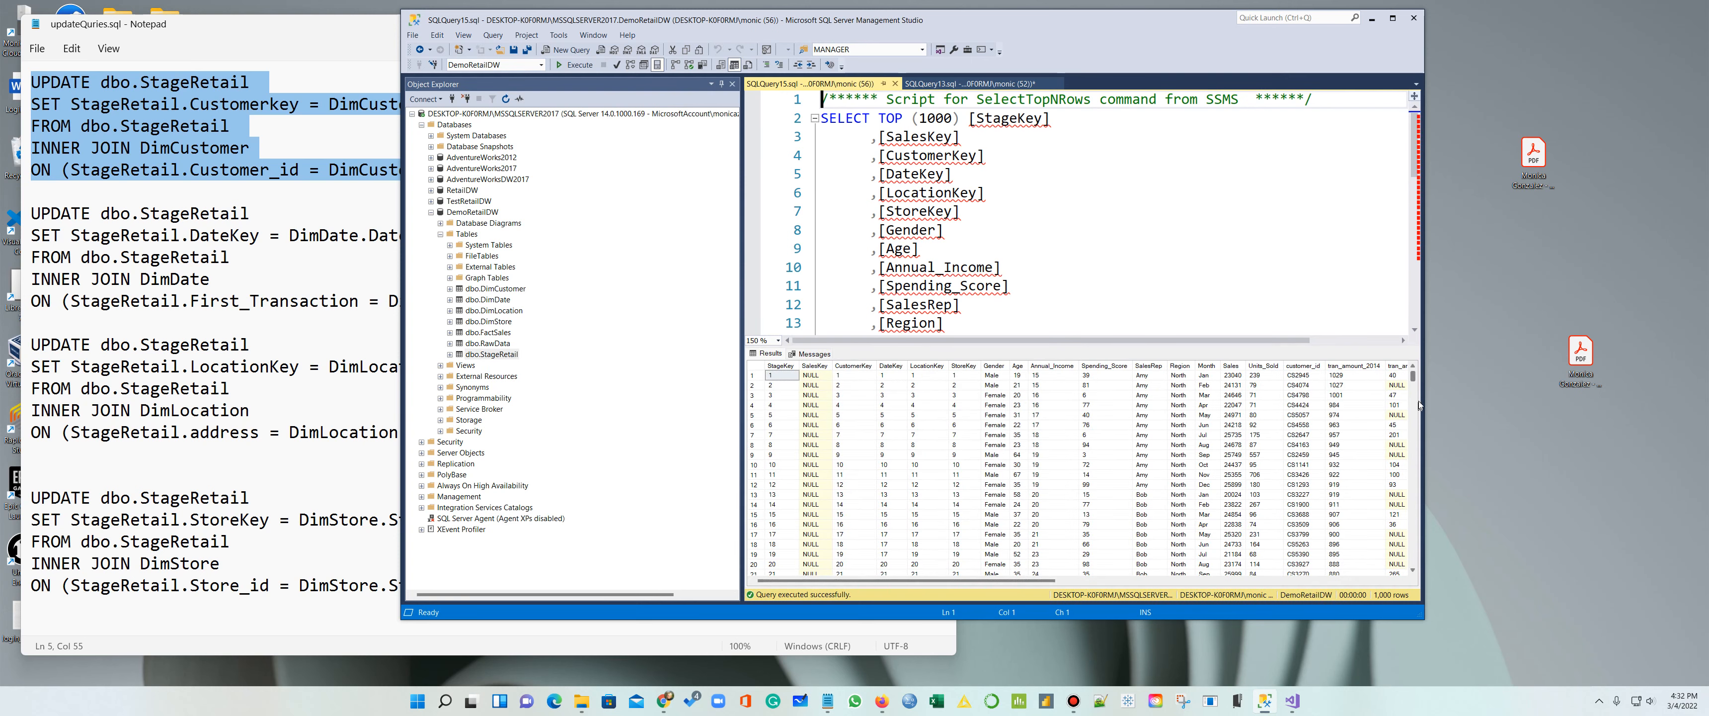
Step: Widen the SSMS window and examine the key and transaction columns in the StageRetail results
left_click_drag(1420, 405, 1679, 405)
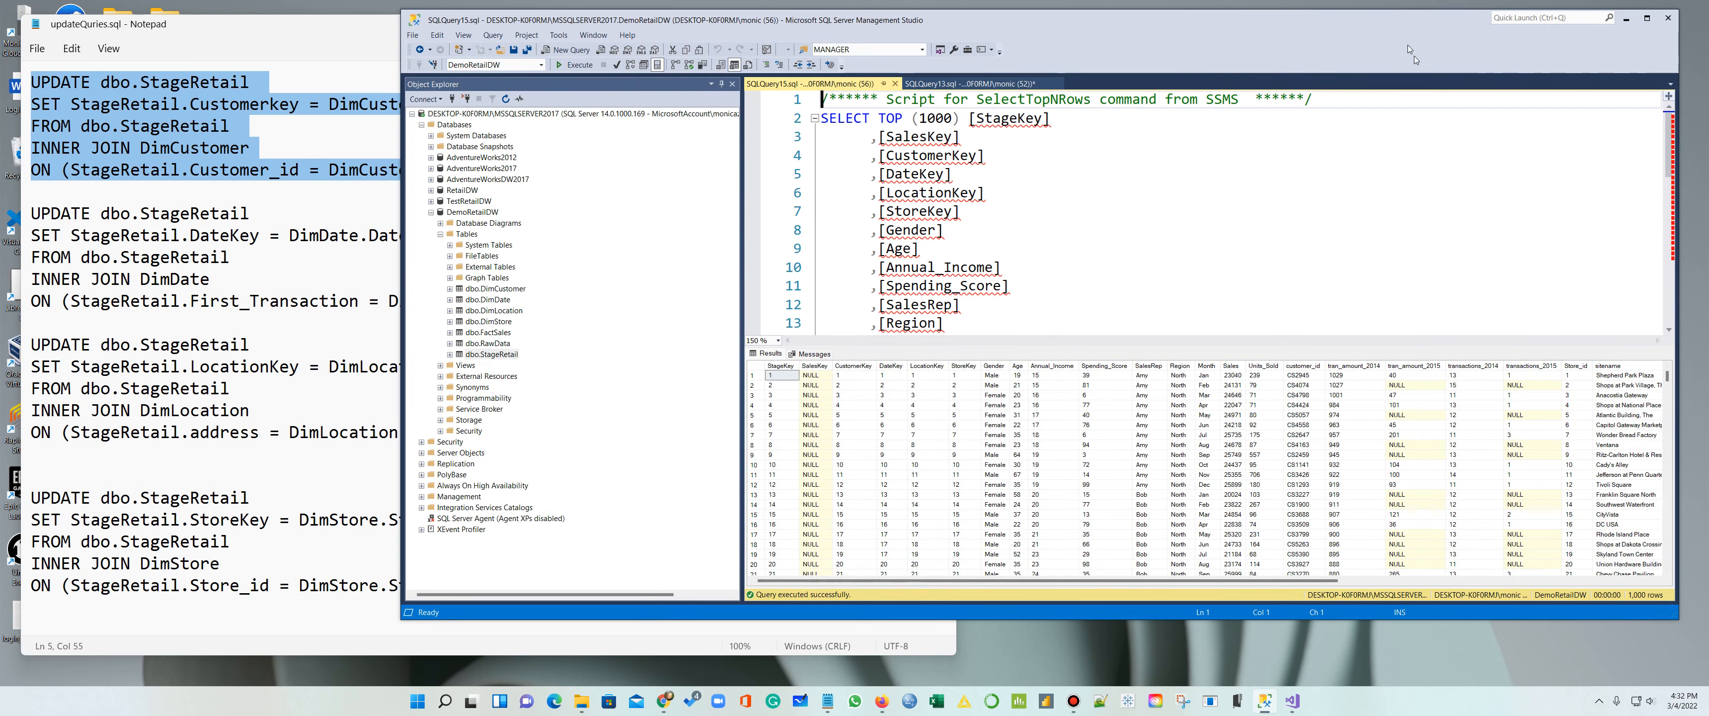
left_click_drag(1126, 21, 834, 35)
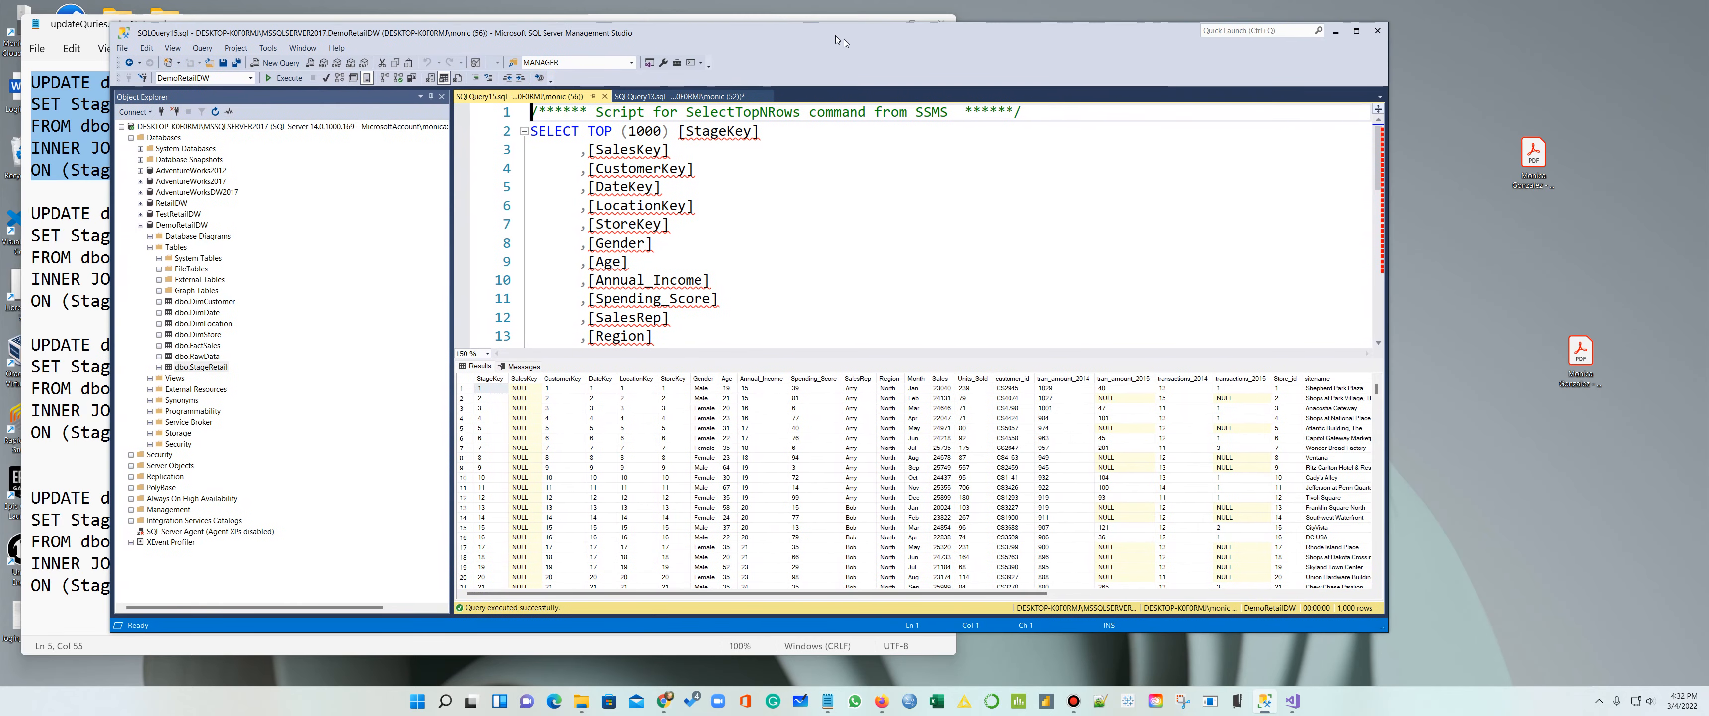
left_click_drag(1388, 295, 1583, 321)
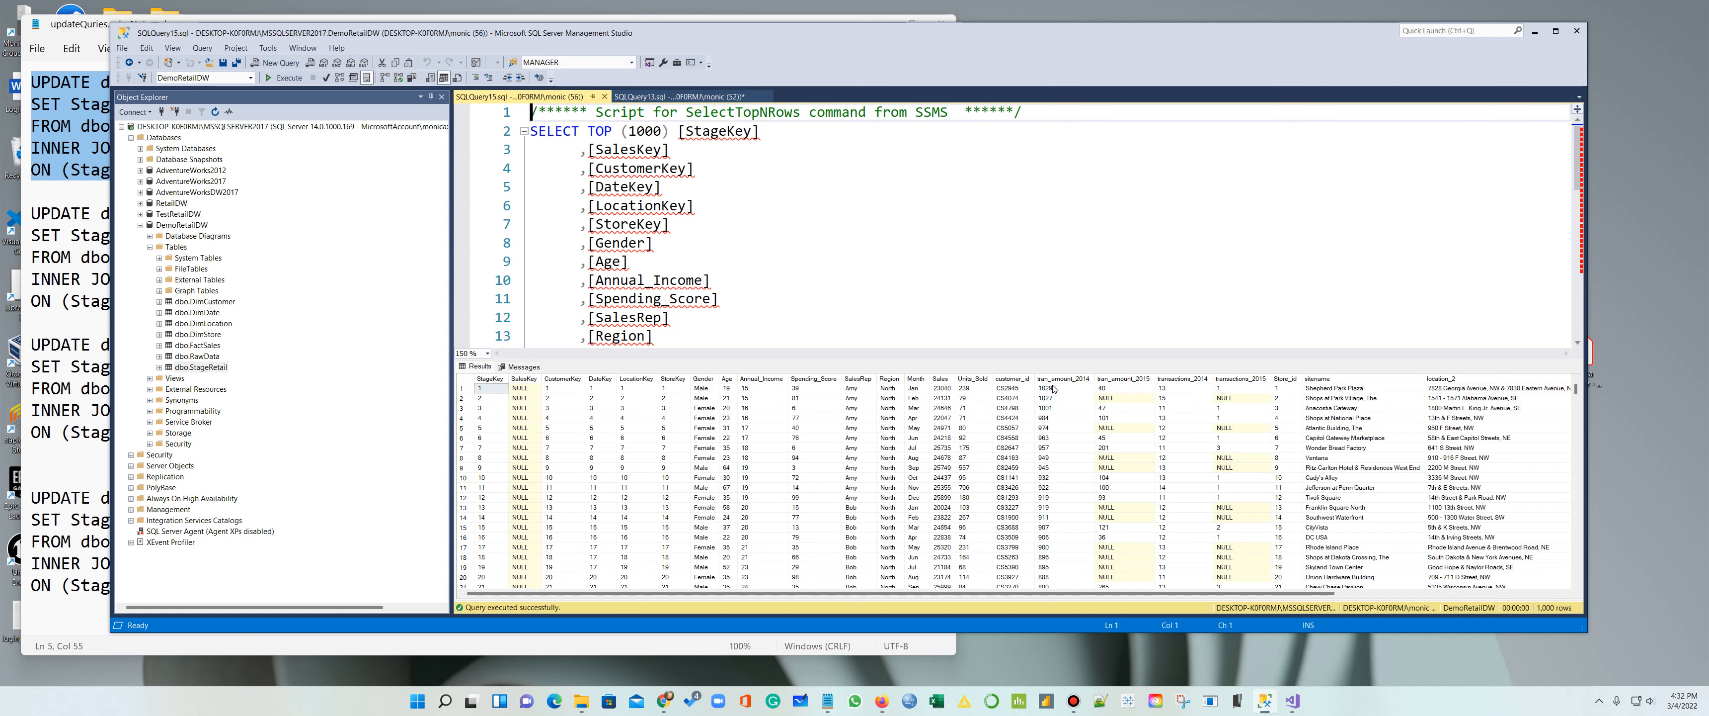
scroll(1078, 425, "down", 10)
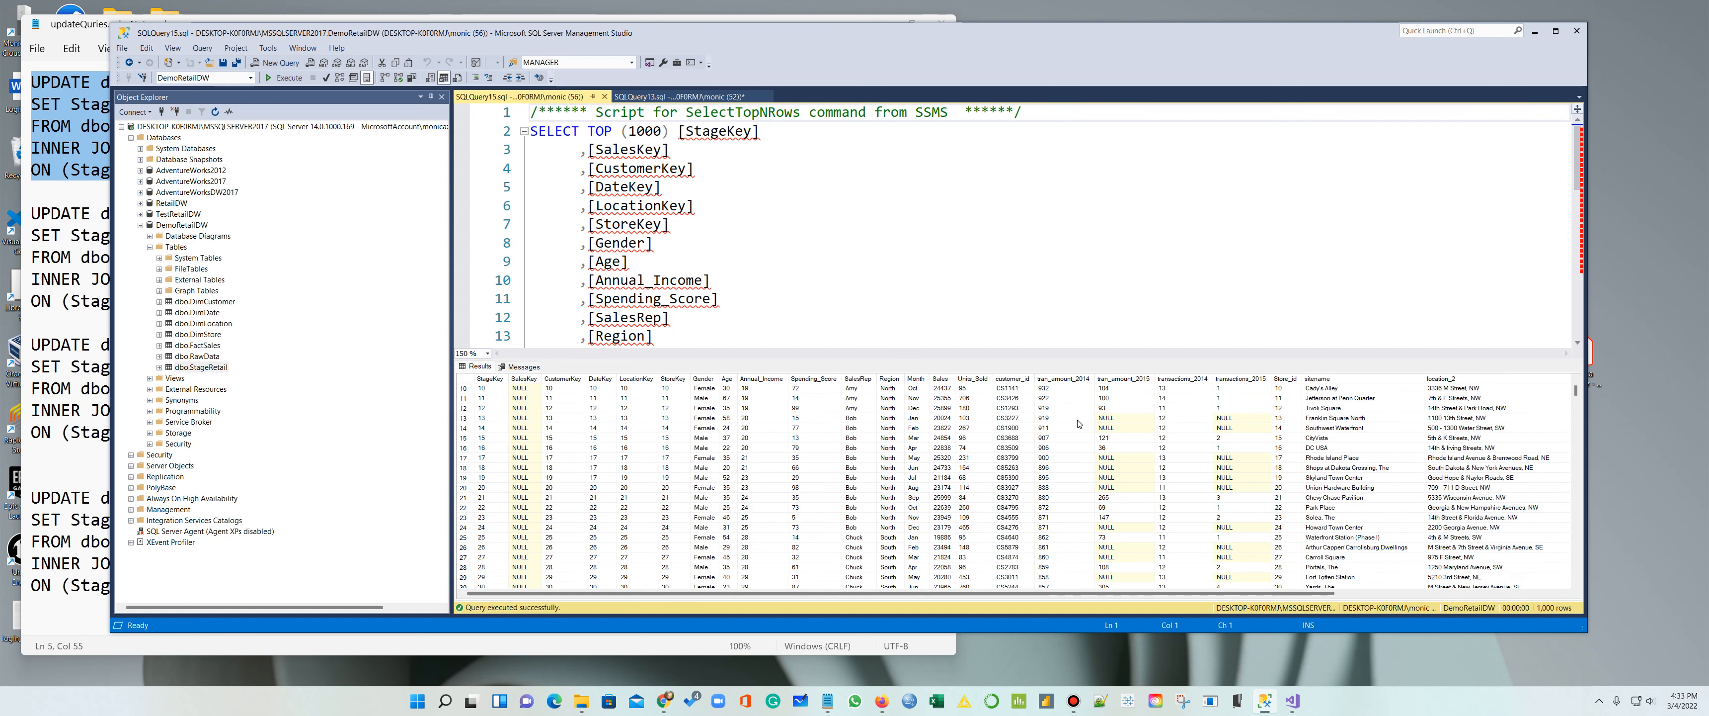
Step: Examine the key columns and NULL values through the rows of the StageRetail query results
scroll(1078, 431, "down", 13)
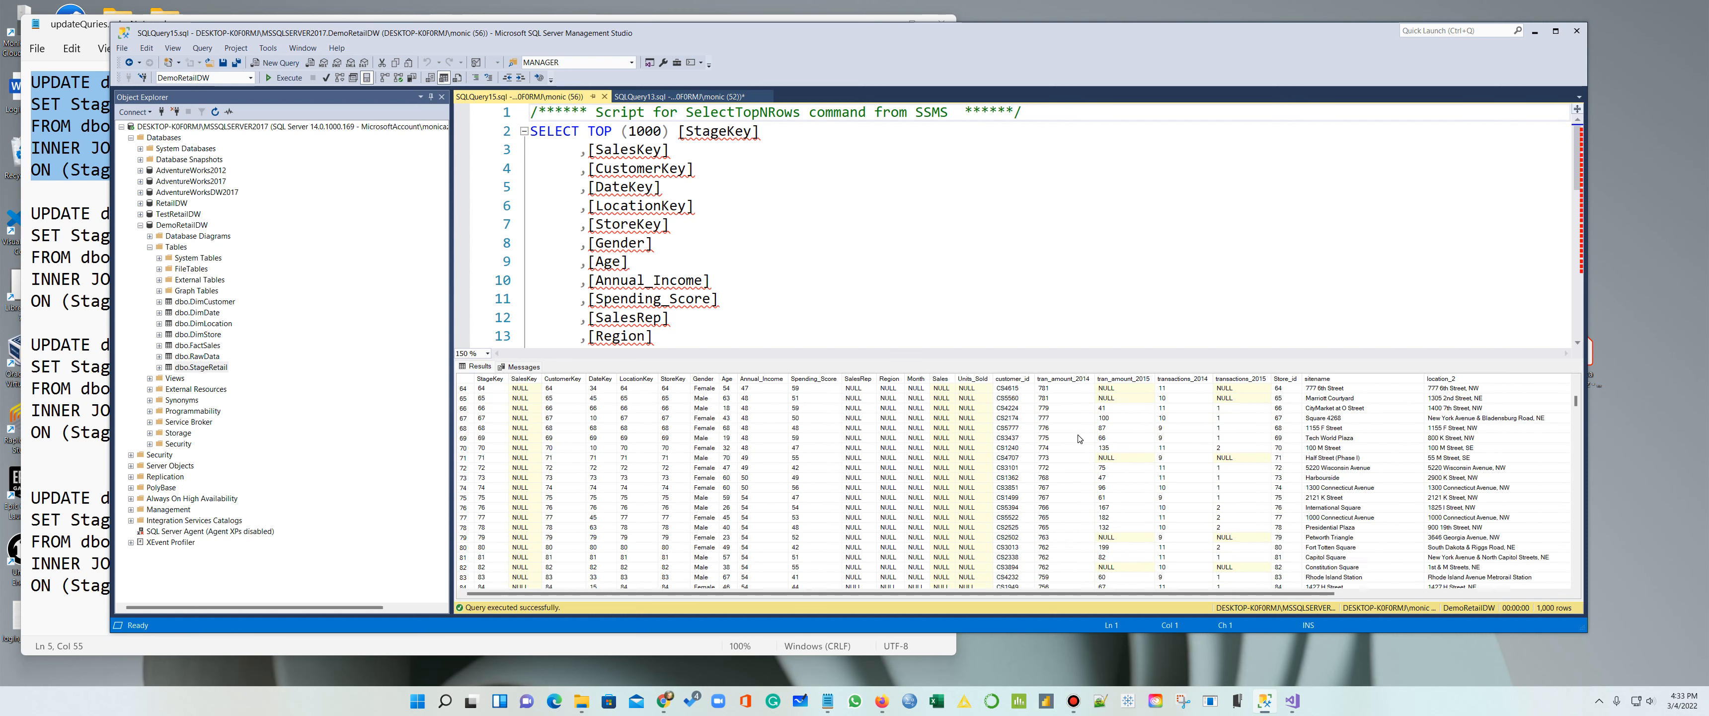
scroll(1079, 438, "up", 20)
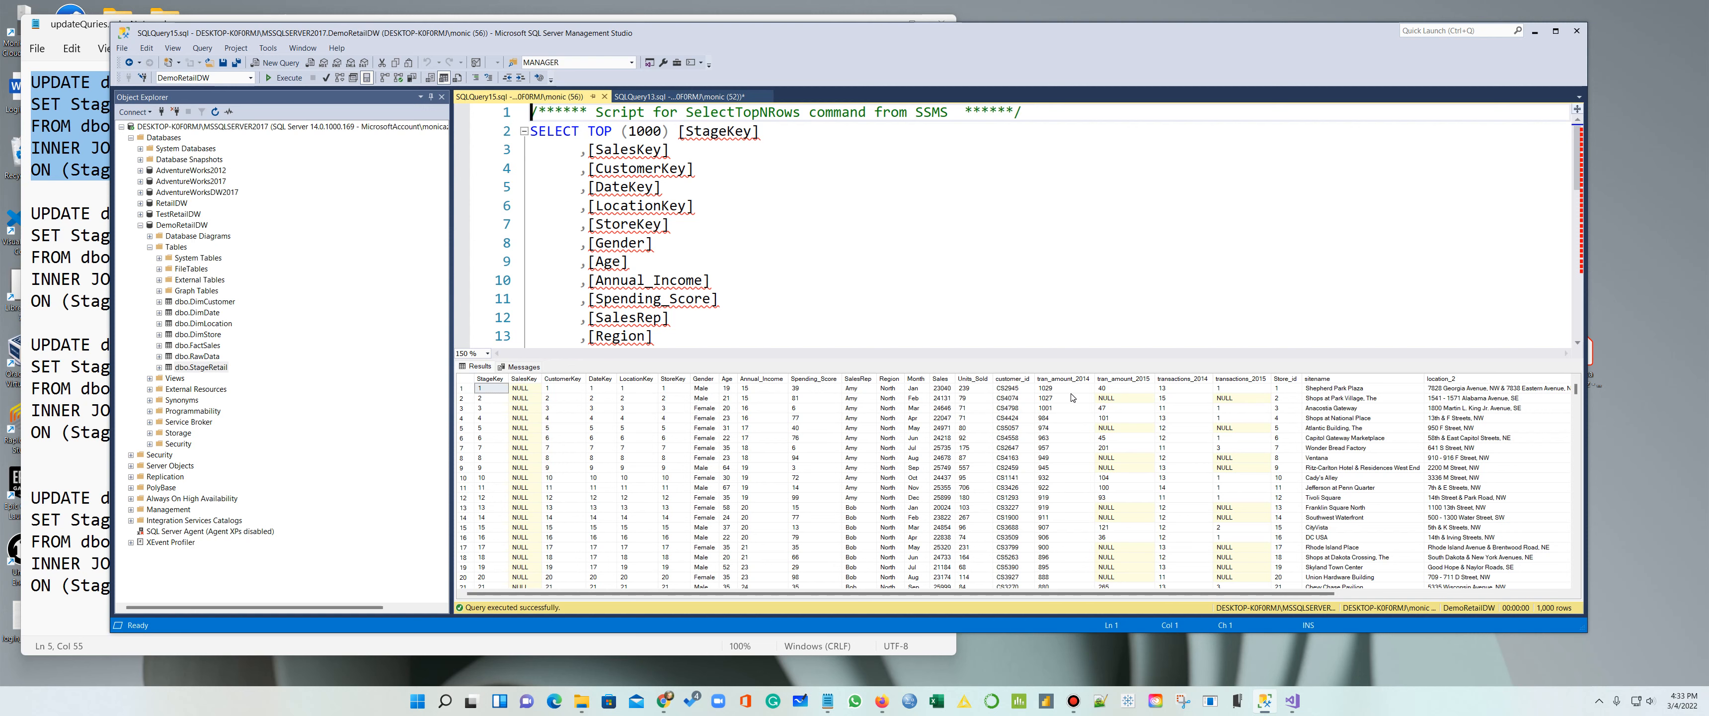
scroll(1035, 451, "down", 20)
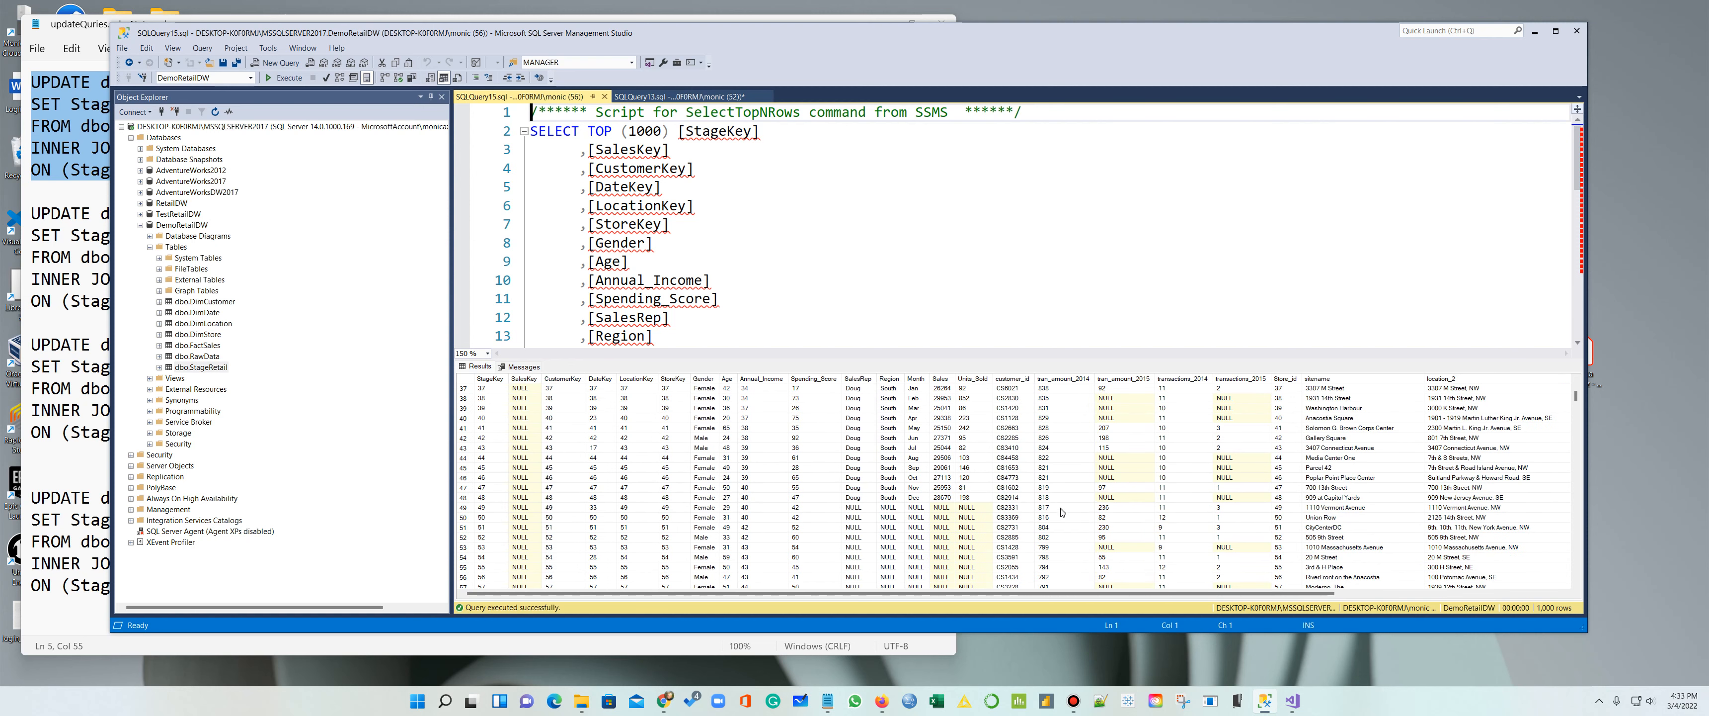
scroll(1056, 546, "down", 20)
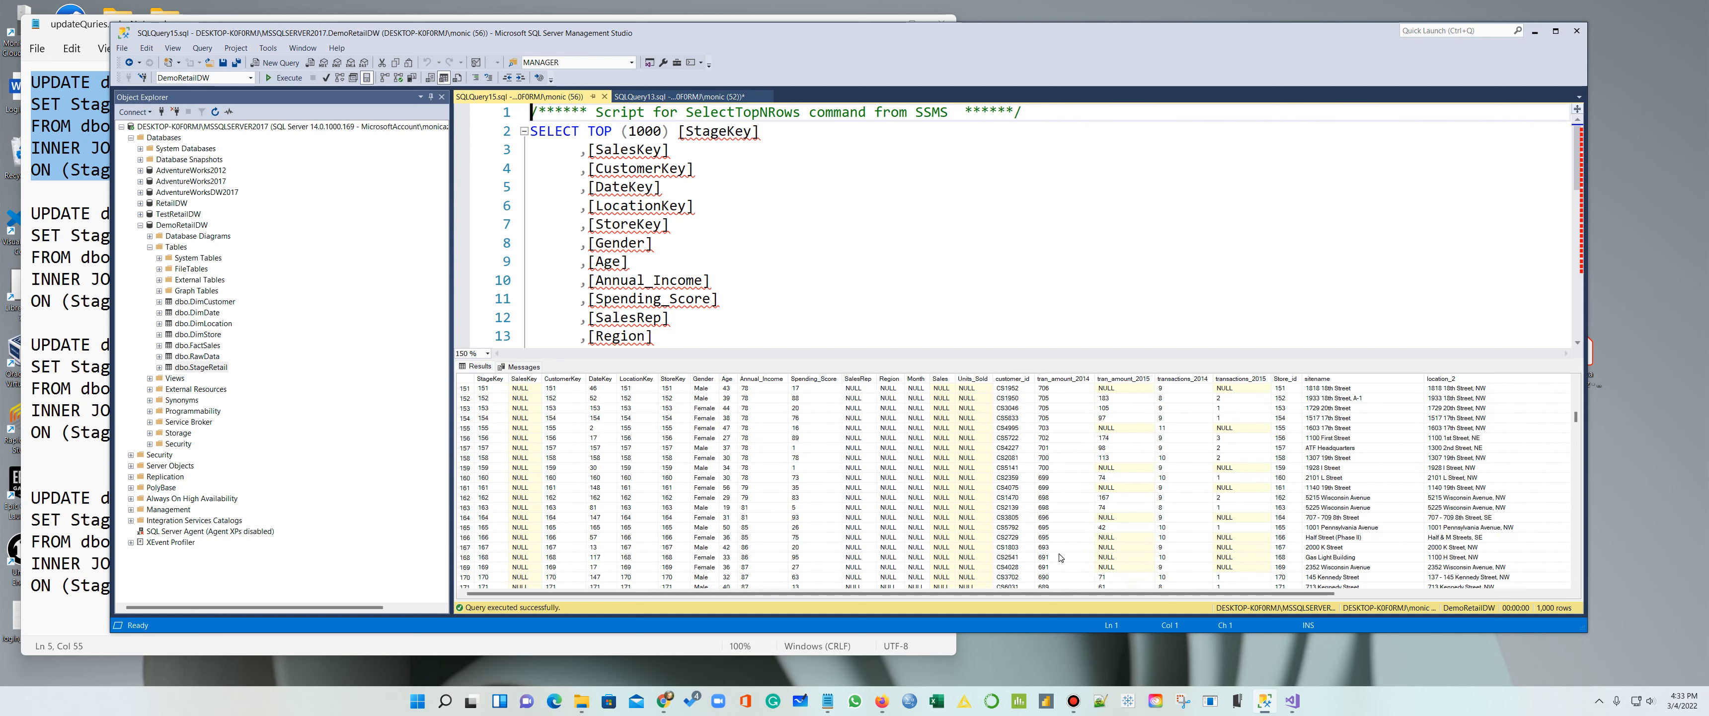
scroll(1064, 561, "down", 20)
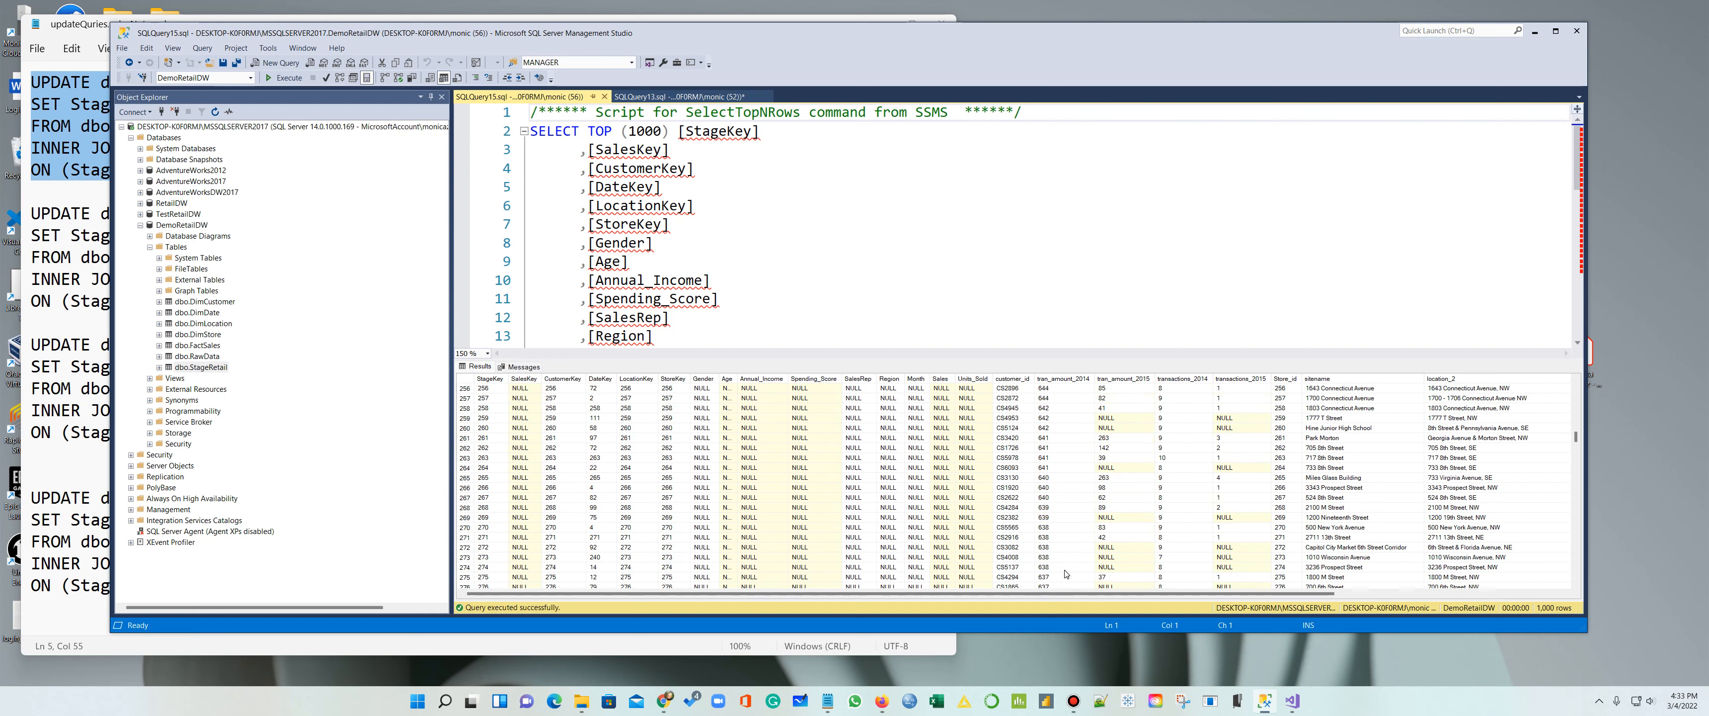
scroll(1072, 574, "down", 3)
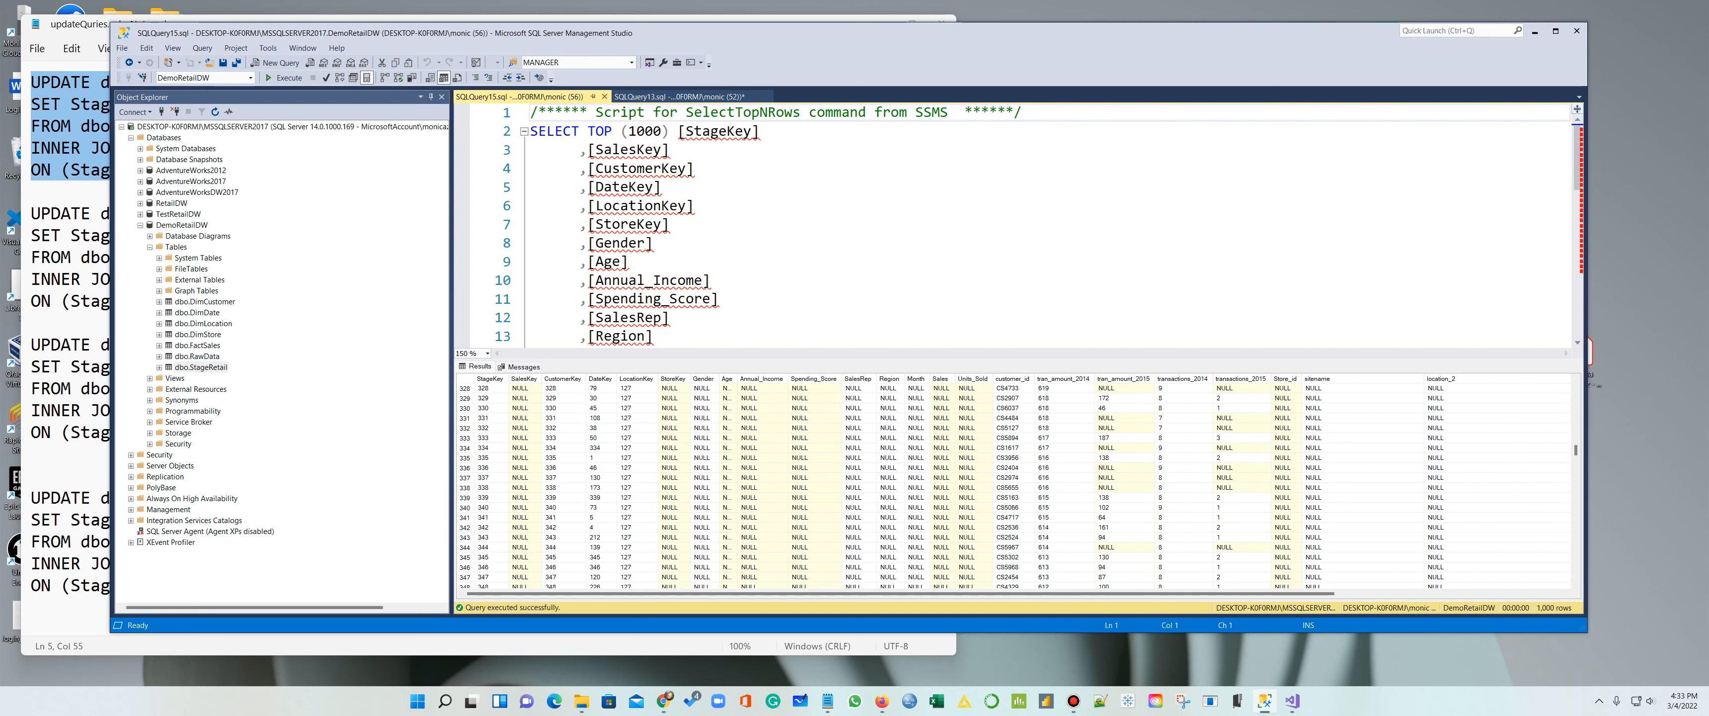
Step: Close the StageRetail results query and review the UPDATE statement that sets Saleskey from FactSales
left_click(605, 97)
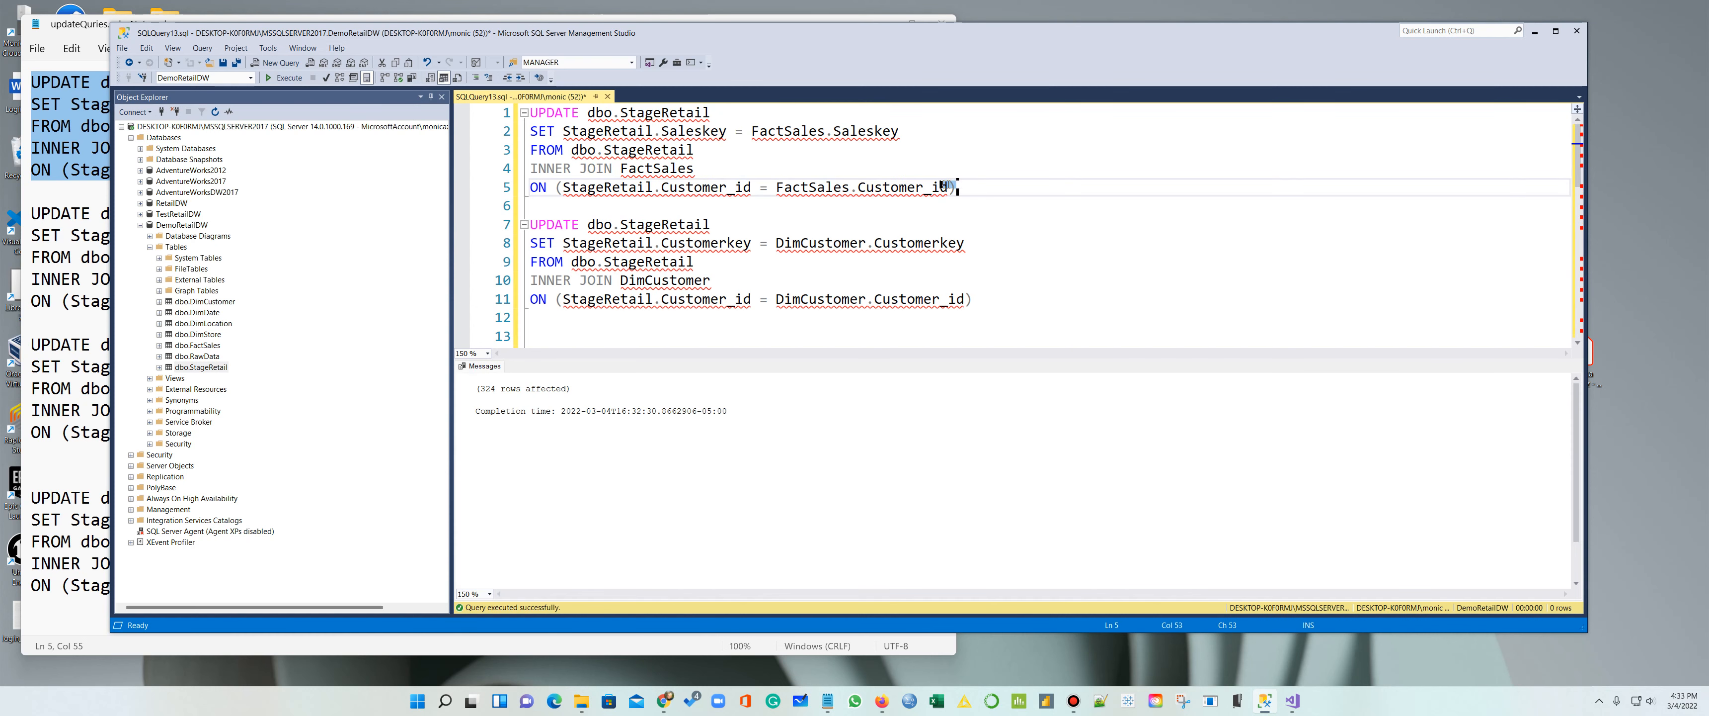
left_click_drag(956, 187, 532, 112)
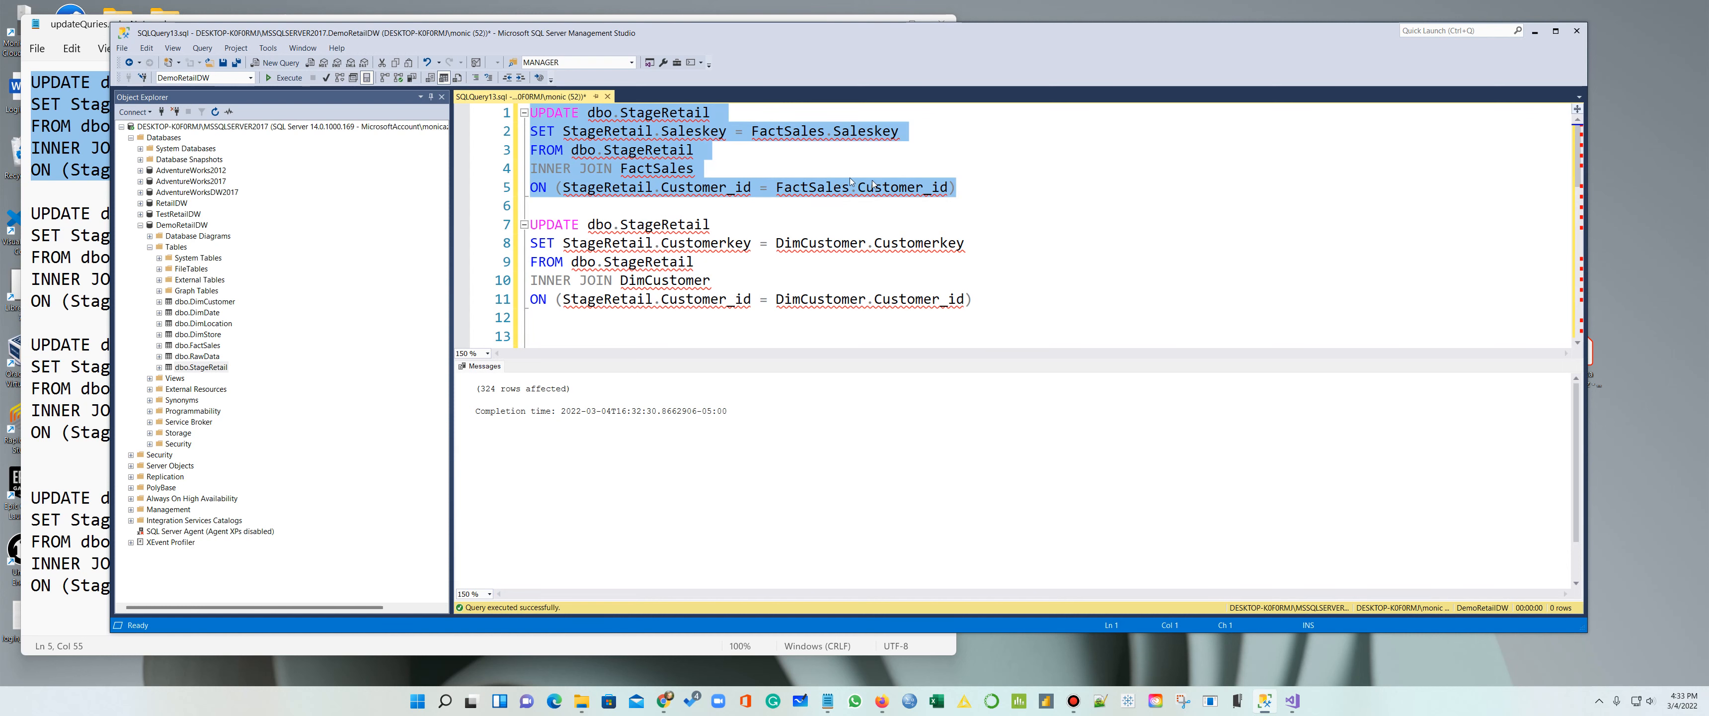
mouse_move(897, 186)
left_click(887, 148)
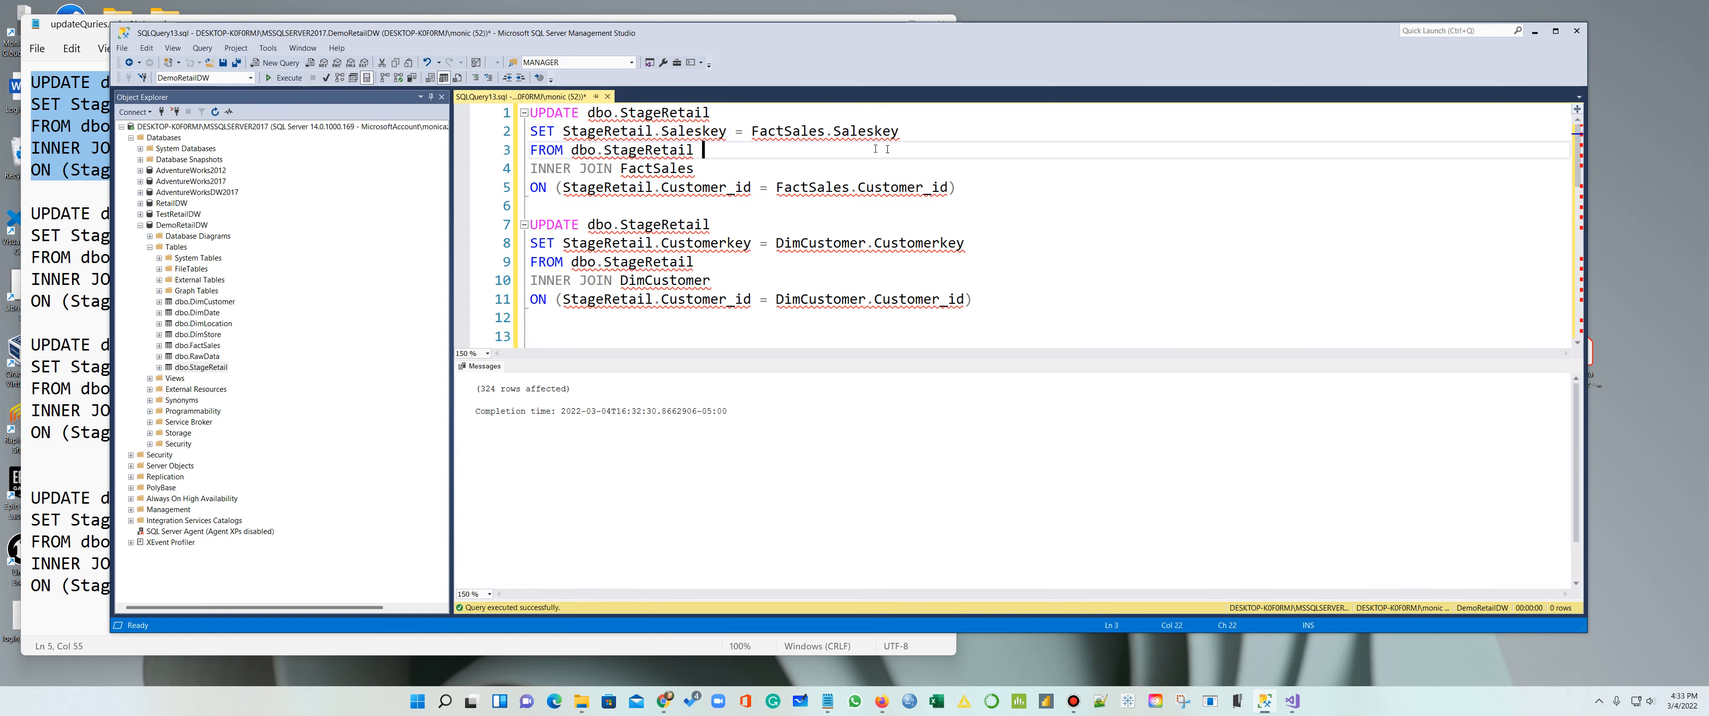
mouse_move(690, 156)
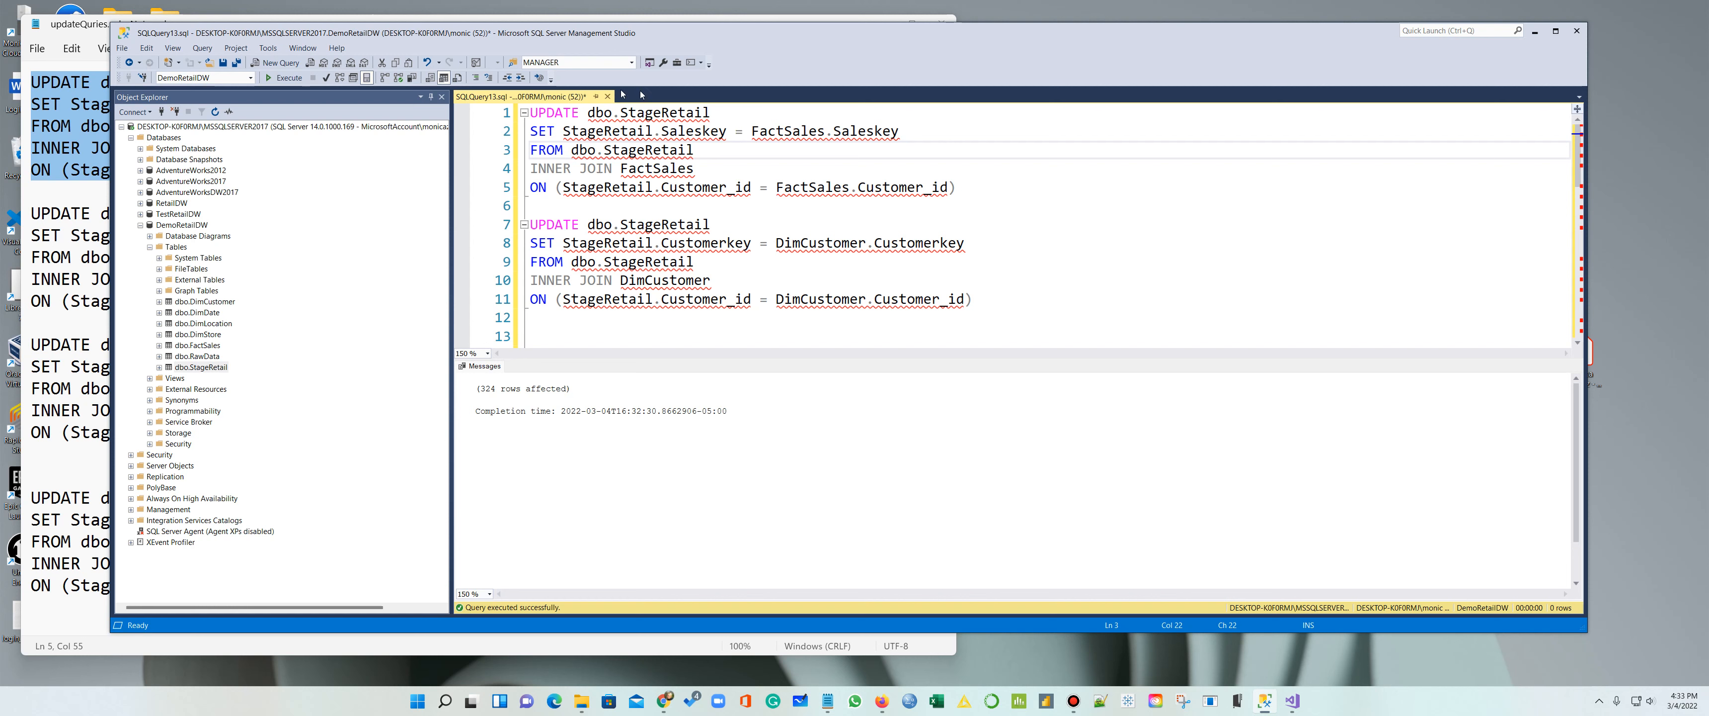
Step: Refresh the object tree and query the top 1000 rows of DemoRetailDW's dbo.StageRetail table again
left_click(140, 225)
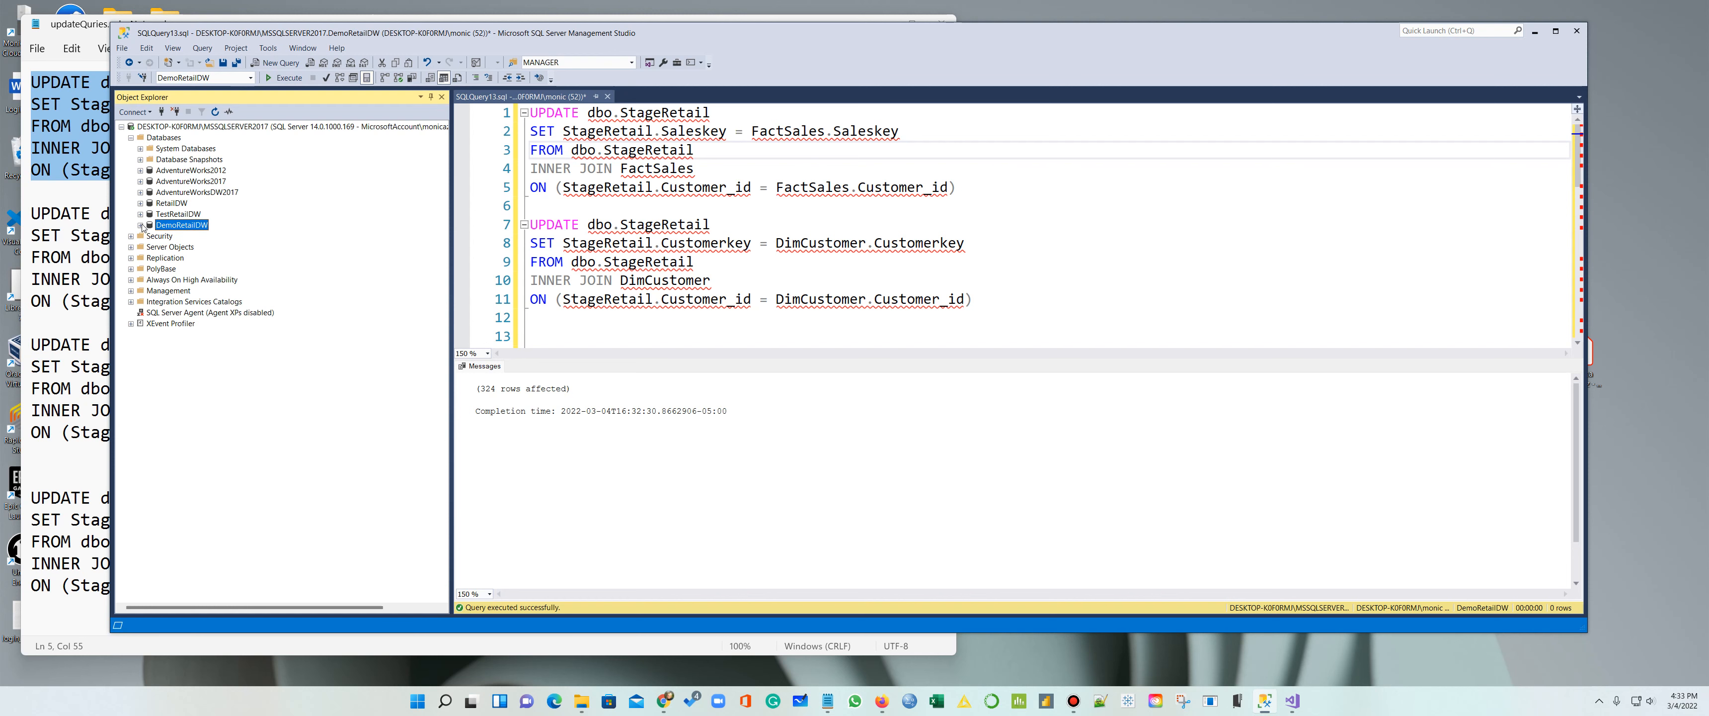
left_click(215, 112)
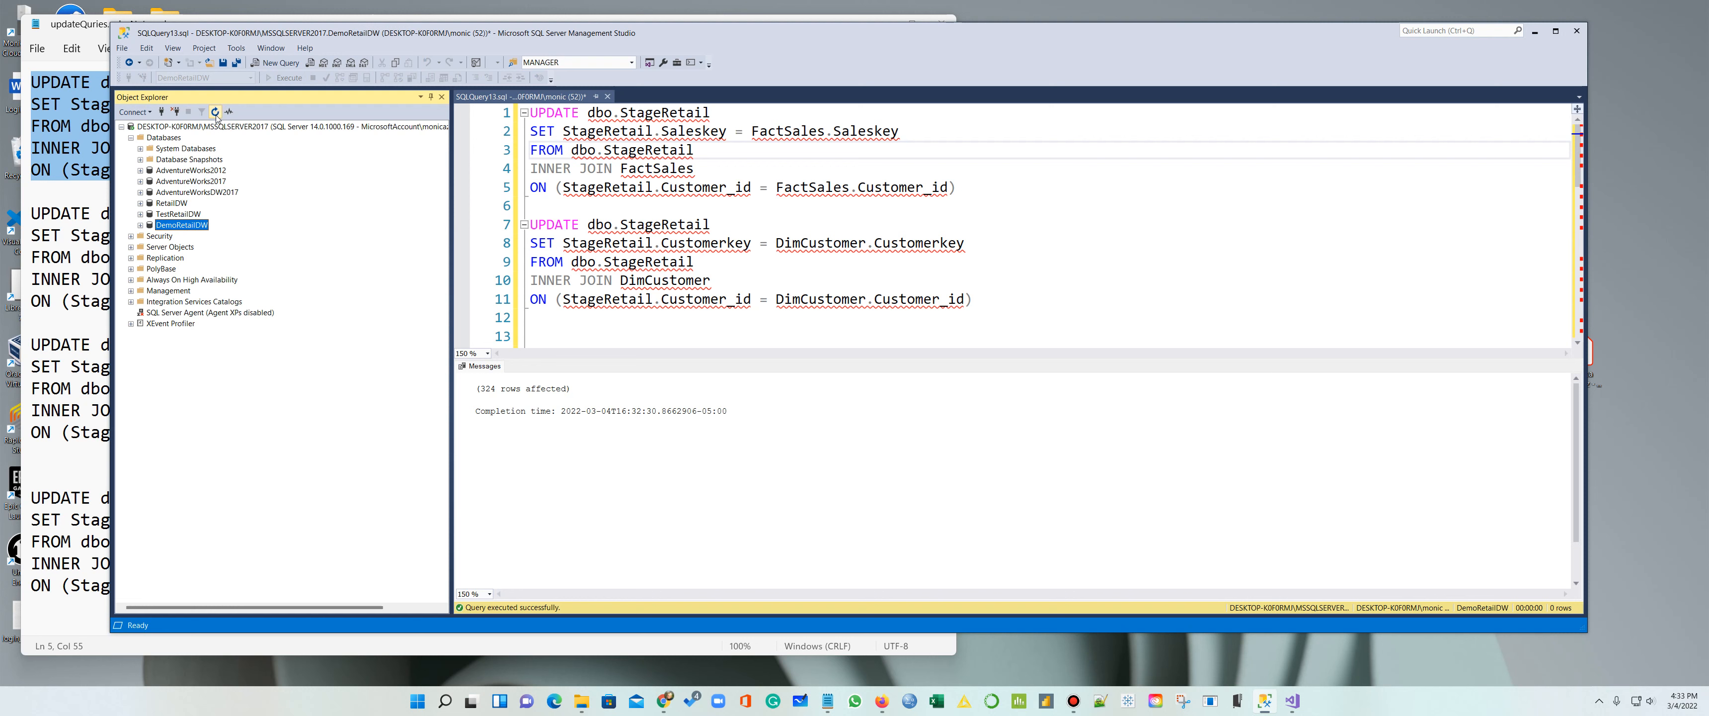
left_click(140, 226)
left_click(150, 247)
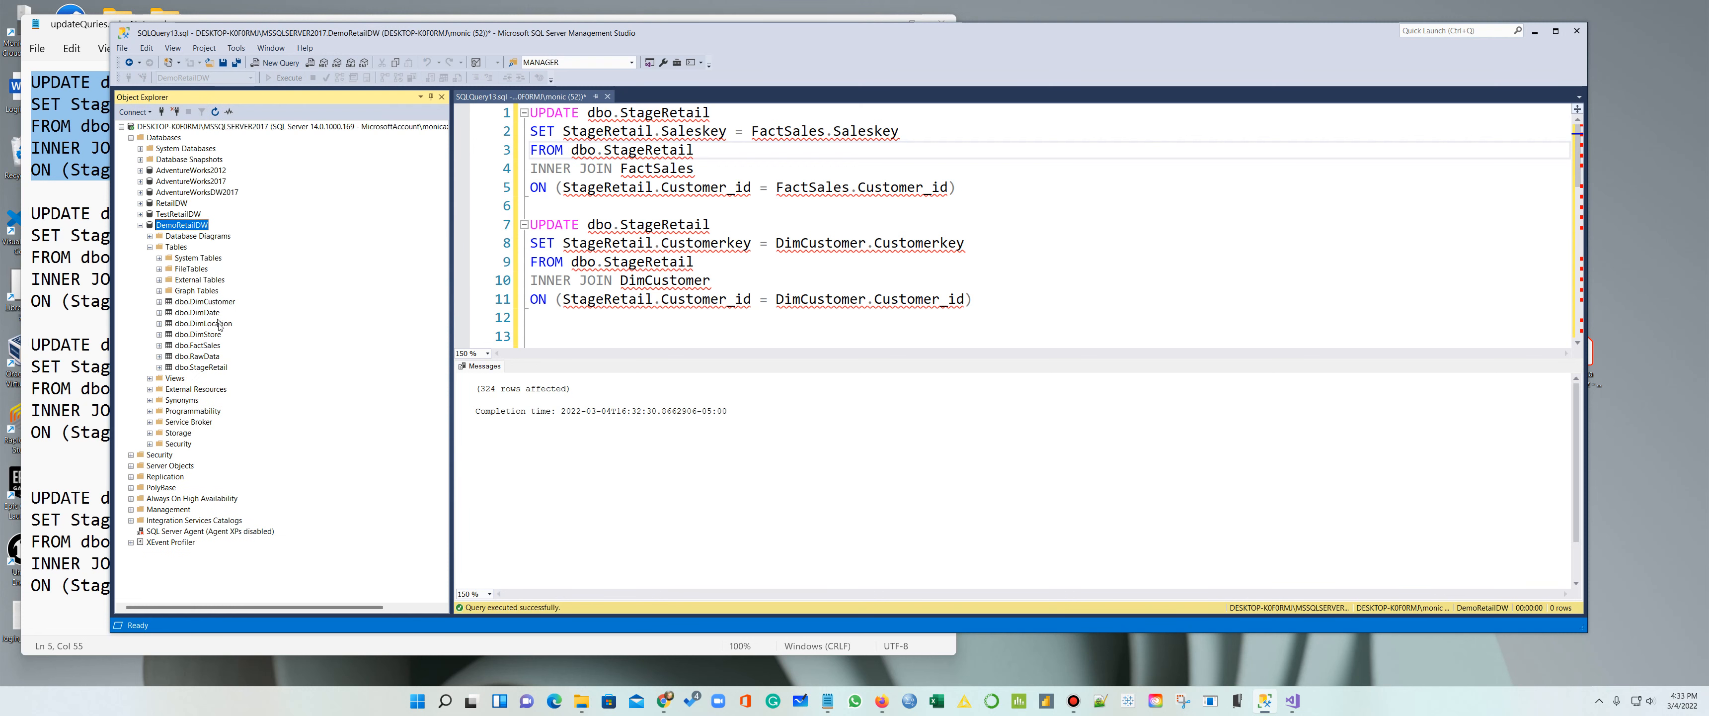
right_click(213, 365)
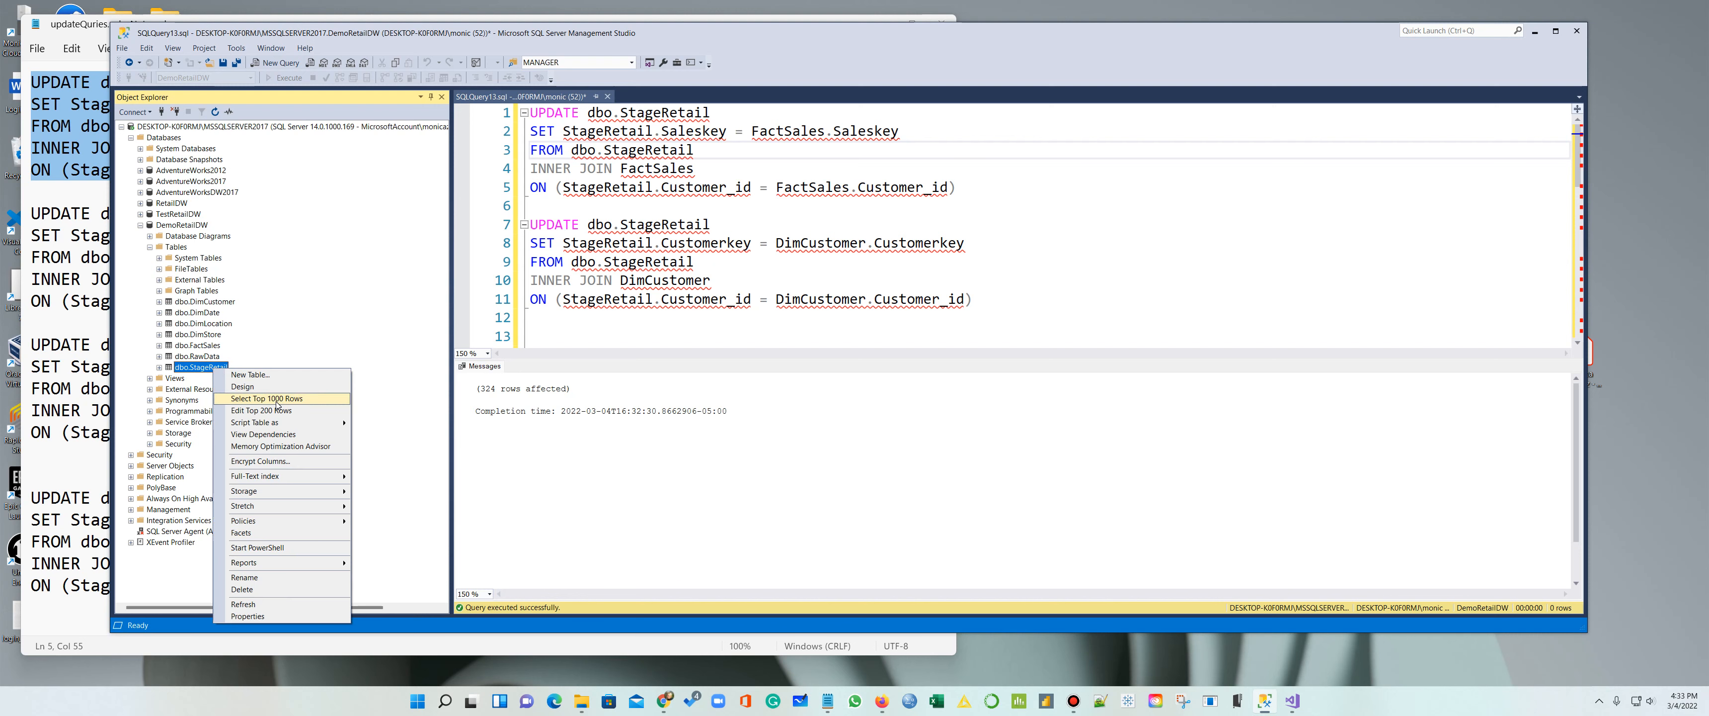
left_click(337, 396)
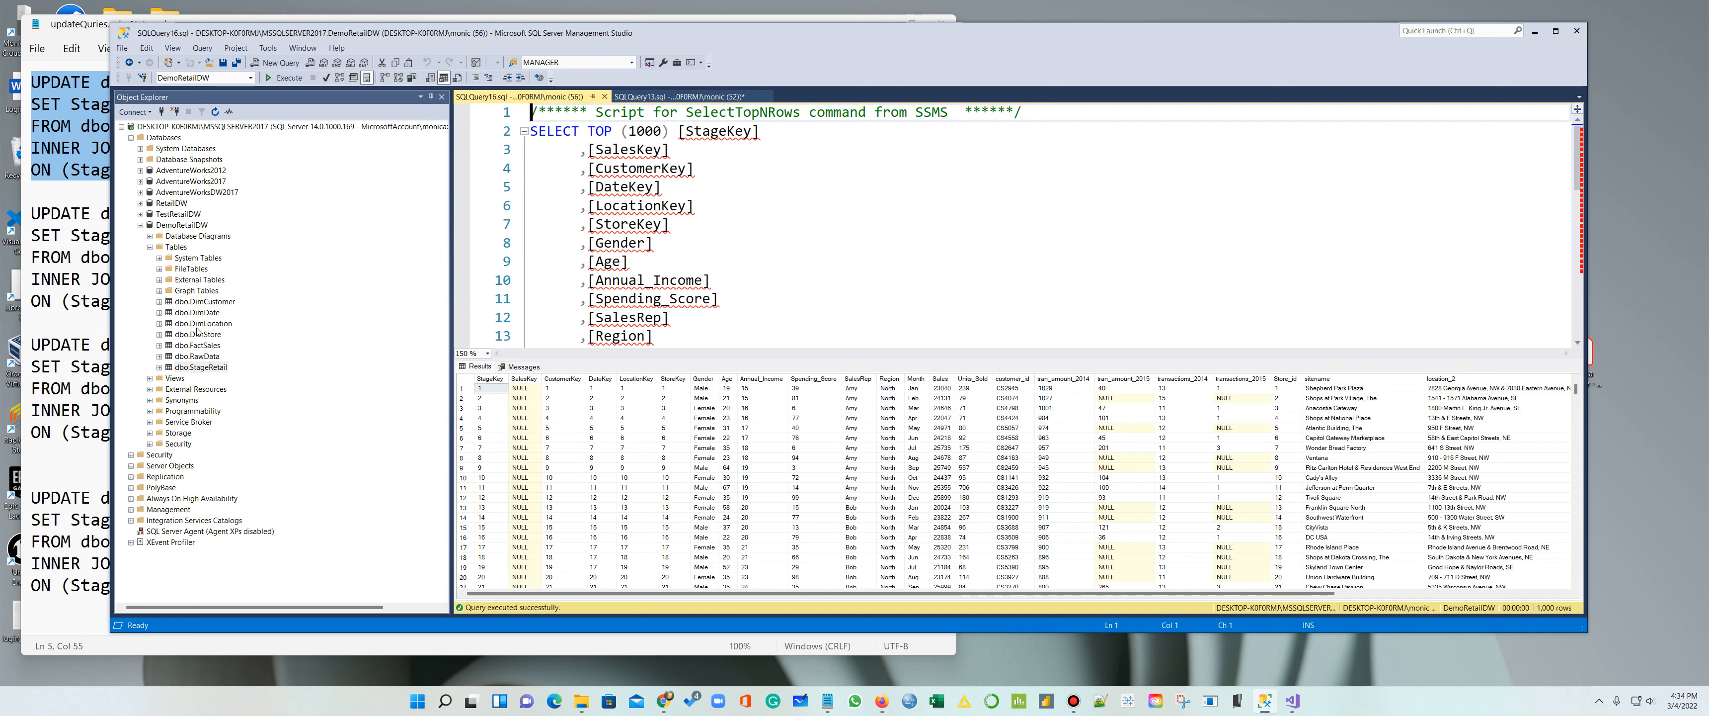
Step: Query the top 1000 rows of dbo.DimCustomer, check its Customerkey values, and close that query
right_click(218, 303)
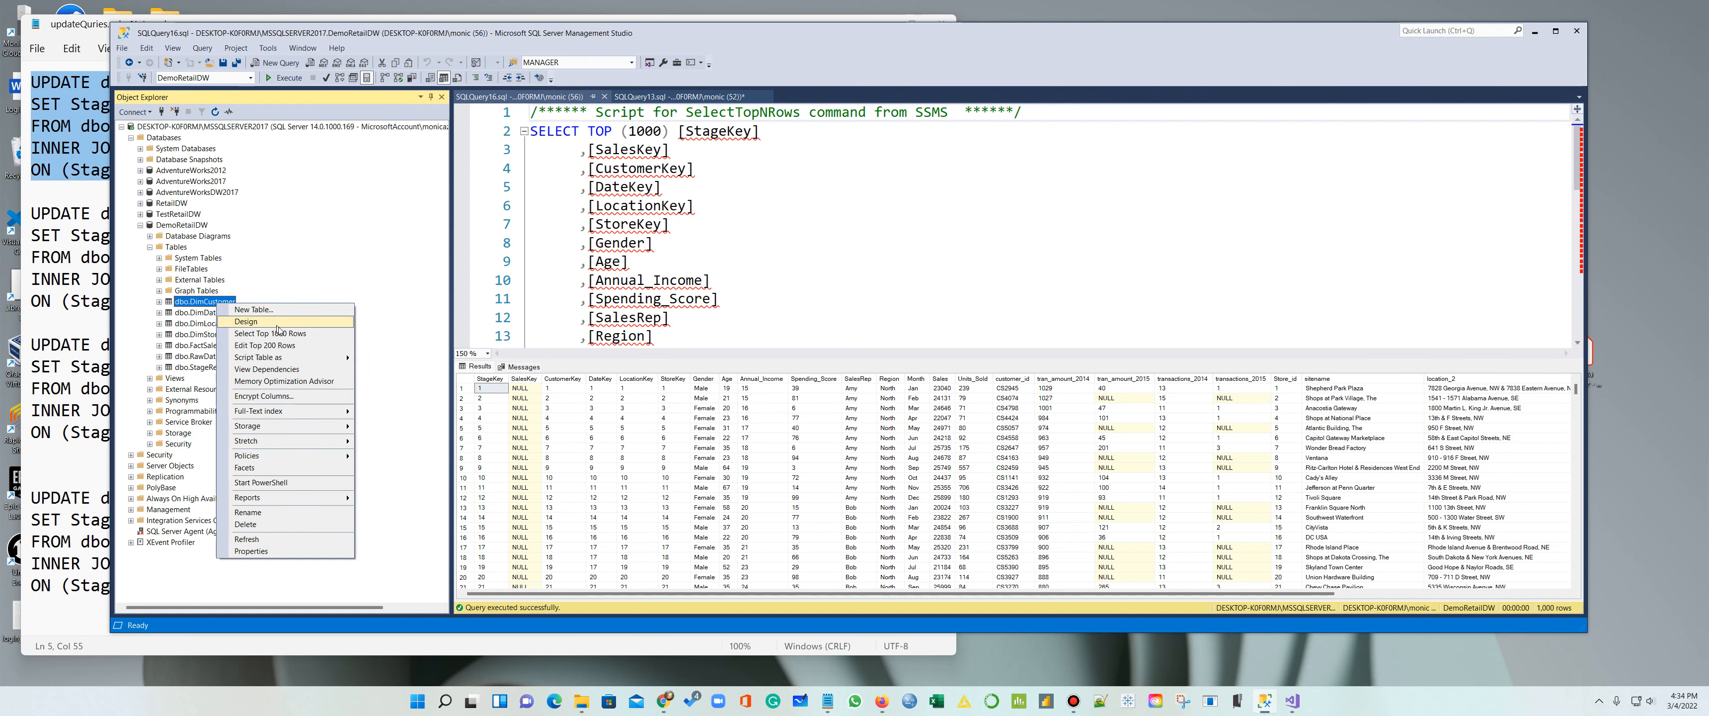
left_click(290, 334)
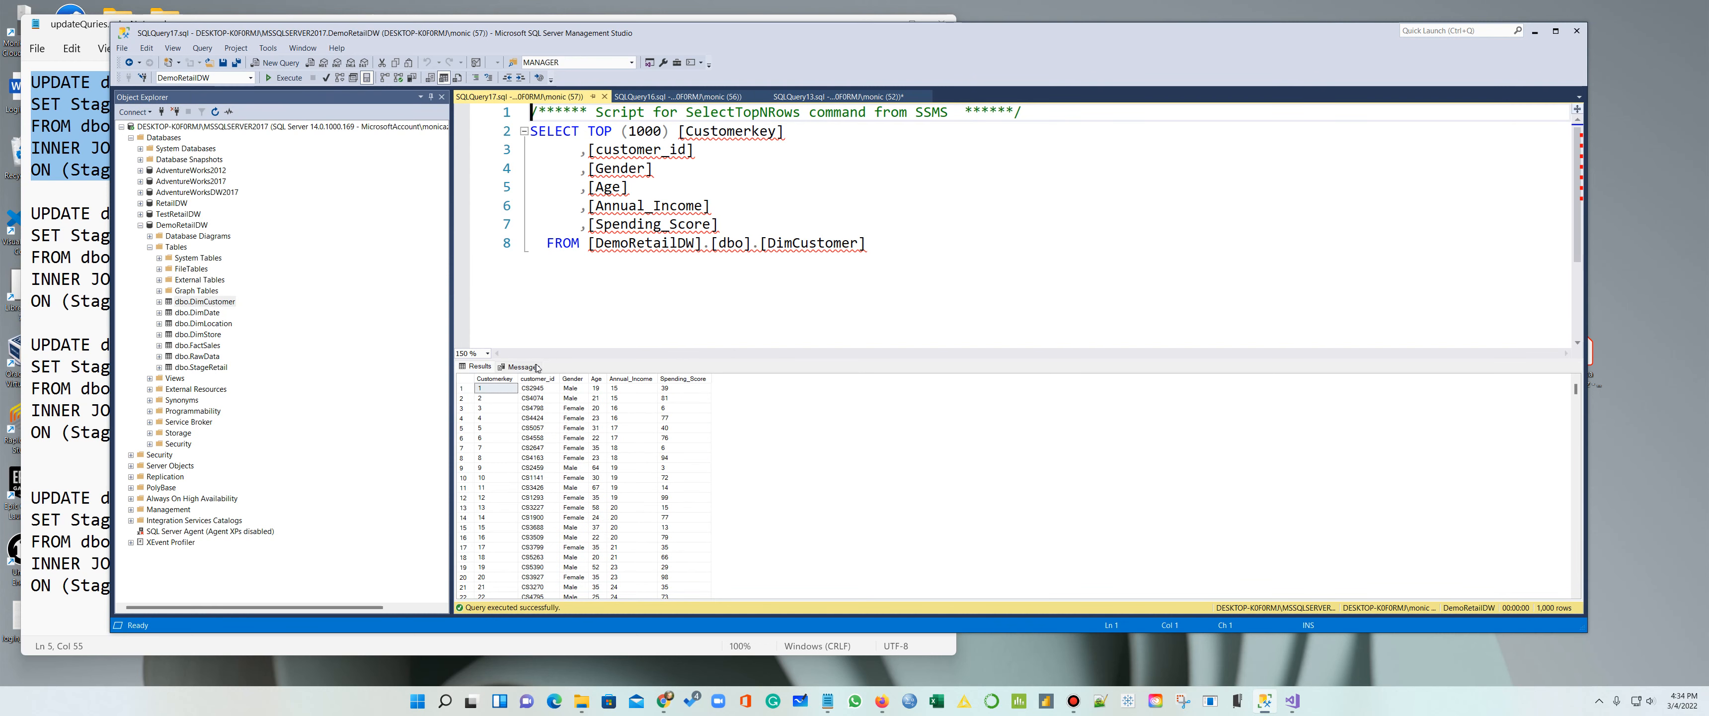
left_click(604, 96)
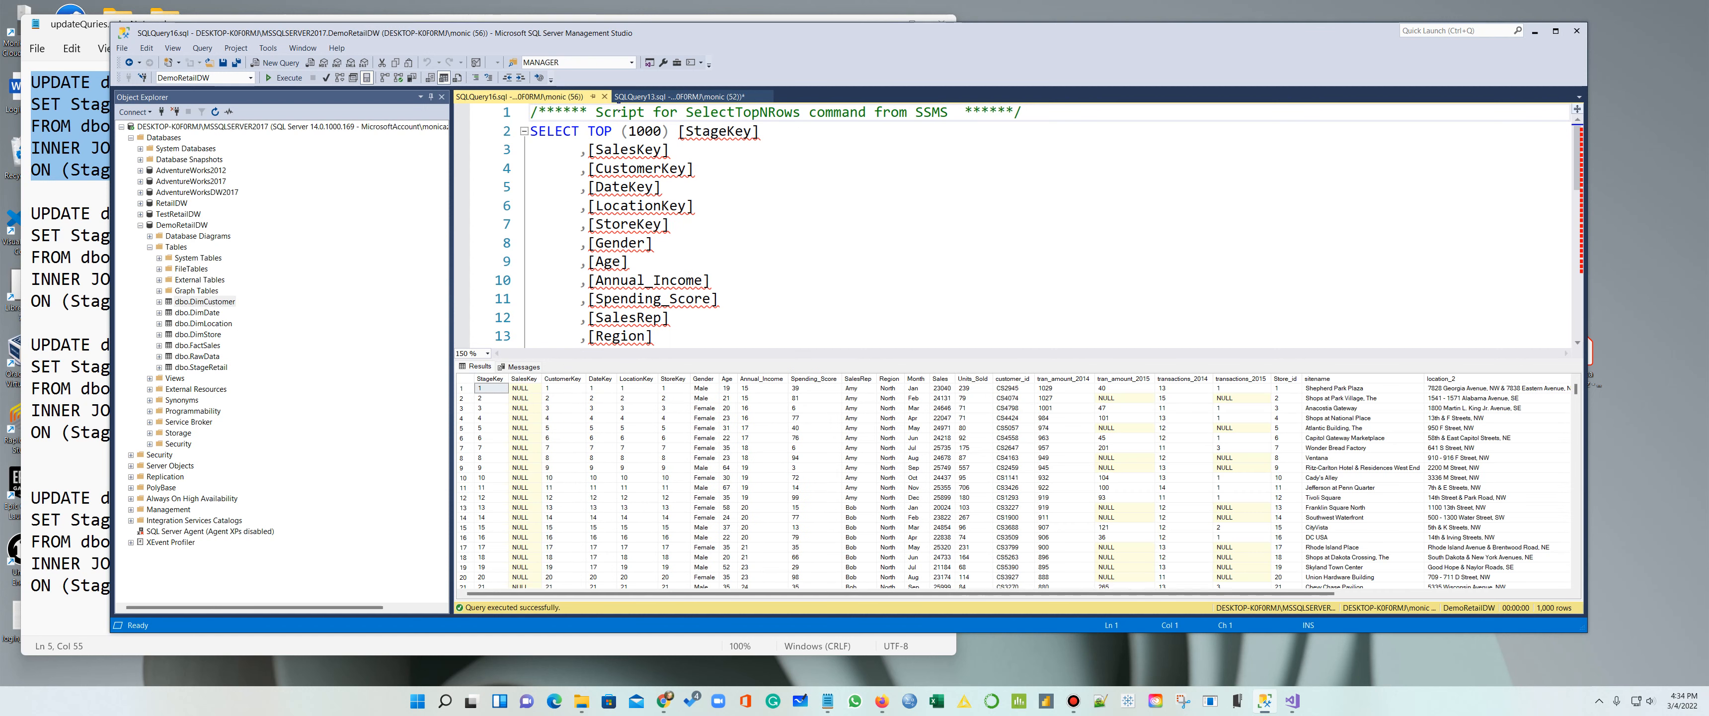
Step: Replace the StageRetail query with a new blank query and narrow the SSMS window to uncover the Notepad statements
left_click(605, 96)
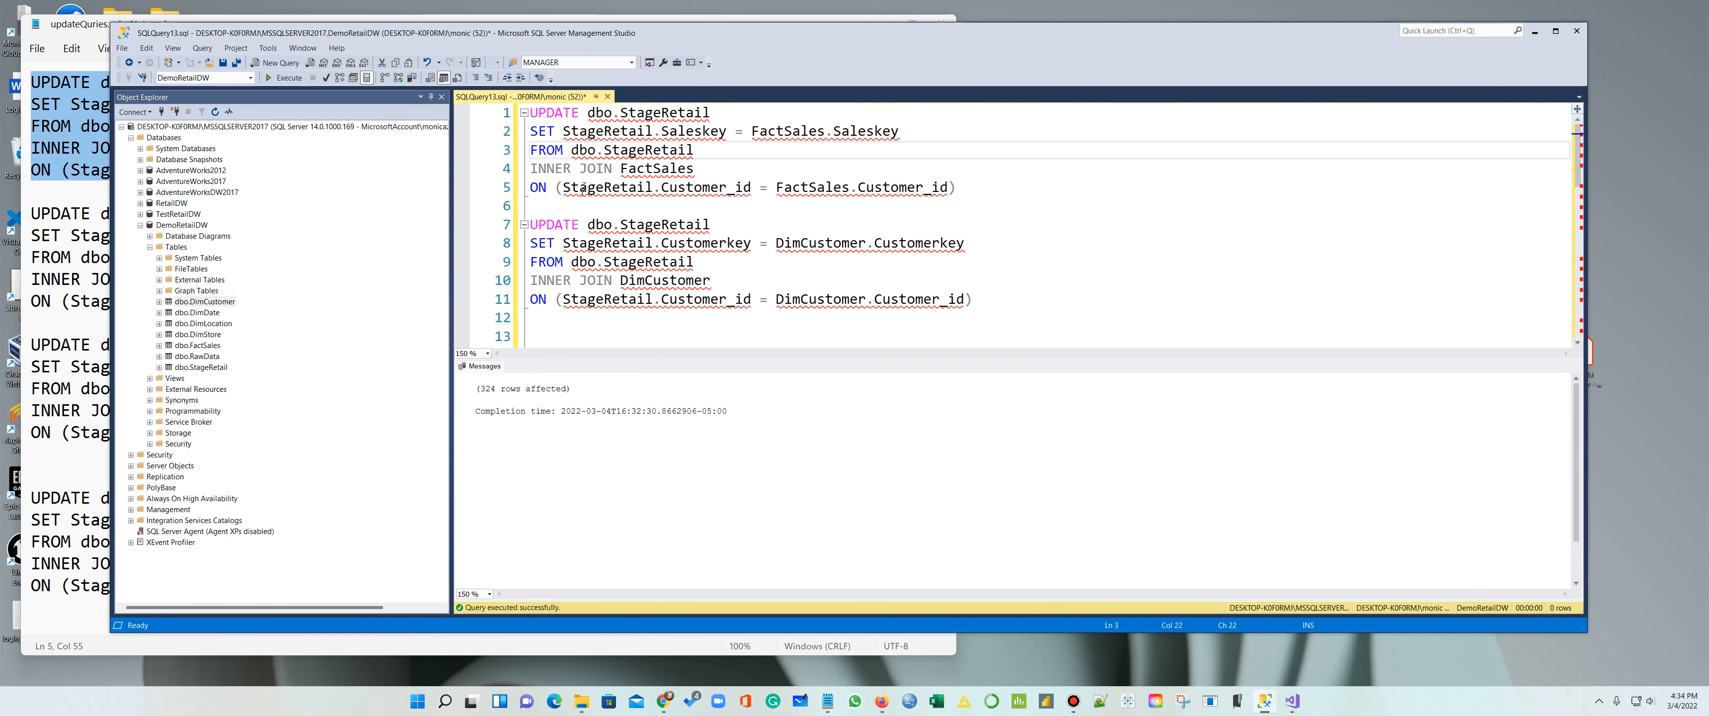
left_click(282, 62)
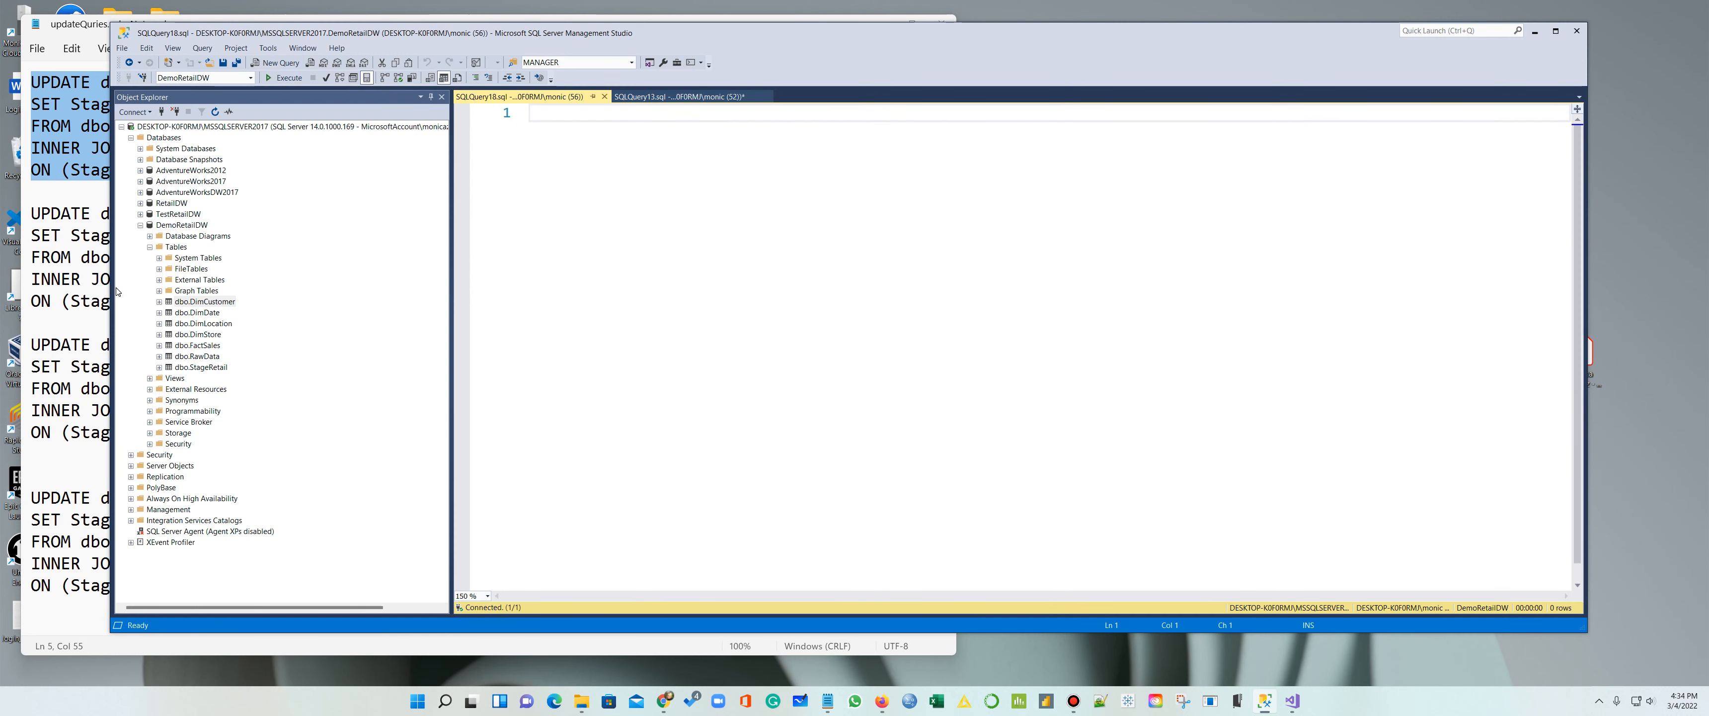
left_click_drag(109, 288, 457, 308)
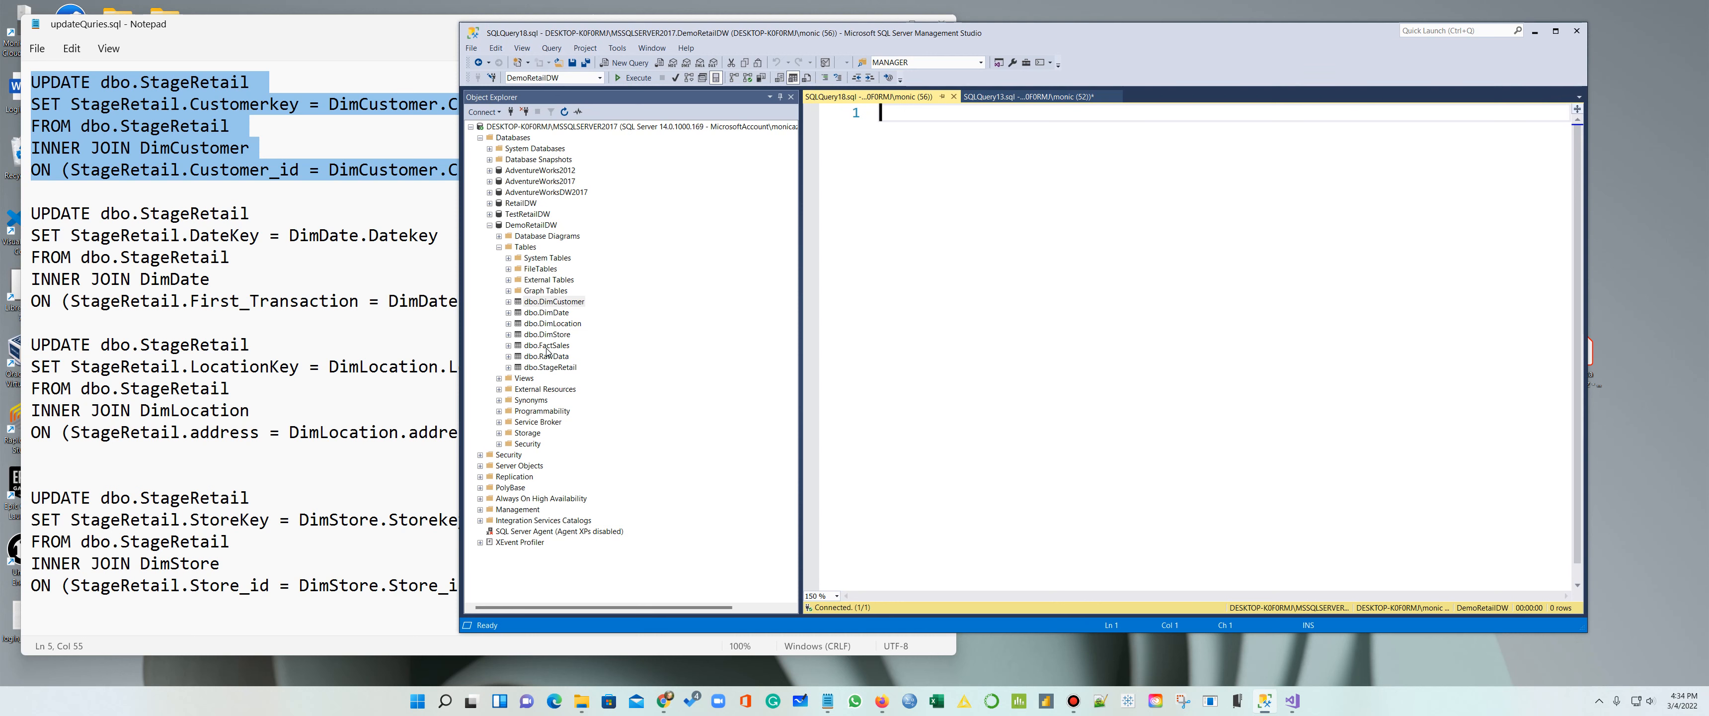
Step: Set Customerkey as the primary key of dbo.DimCustomer in its table design, then close the design and save the change
right_click(546, 303)
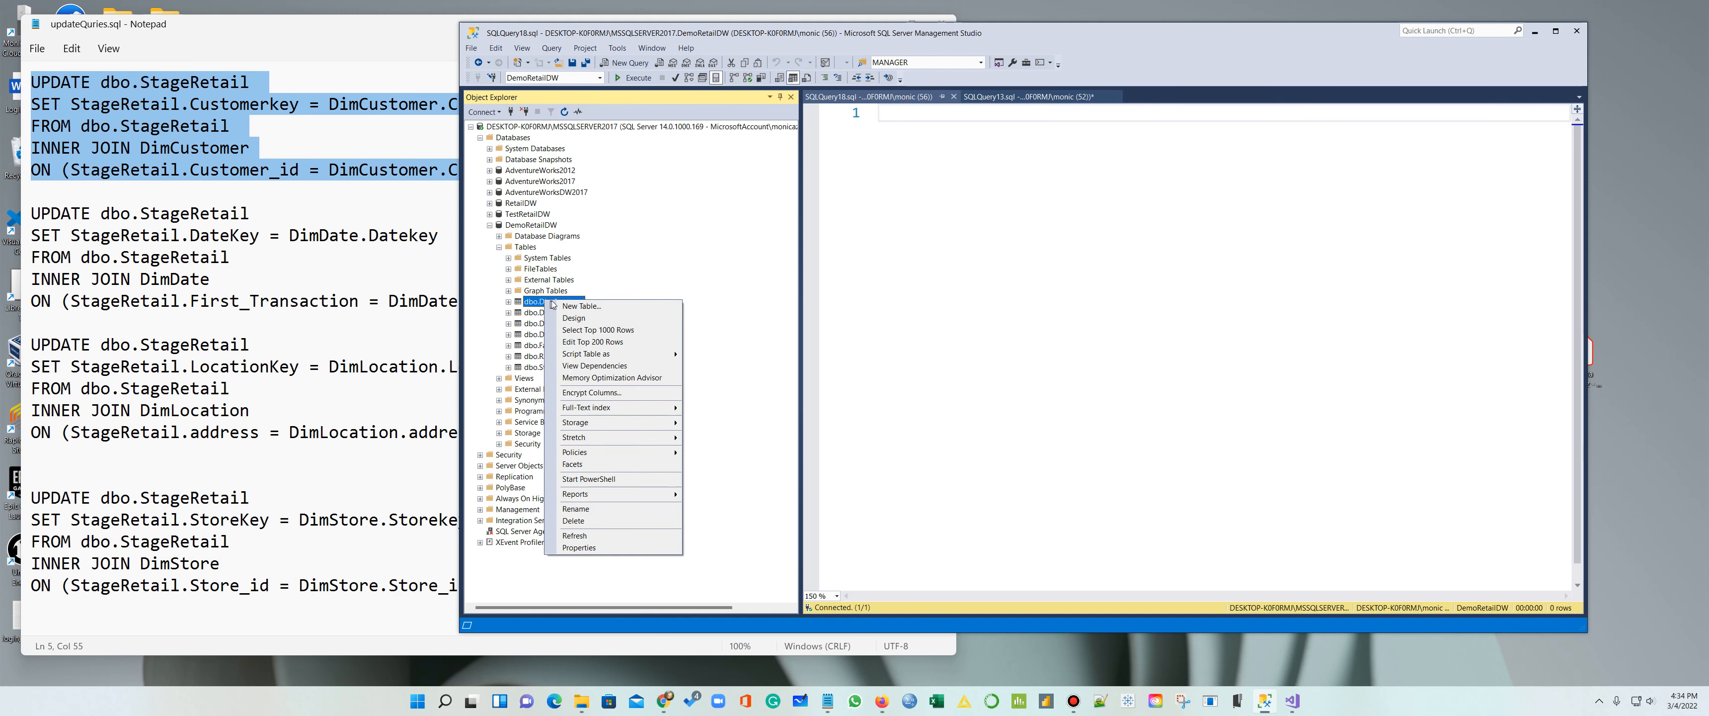
left_click(574, 318)
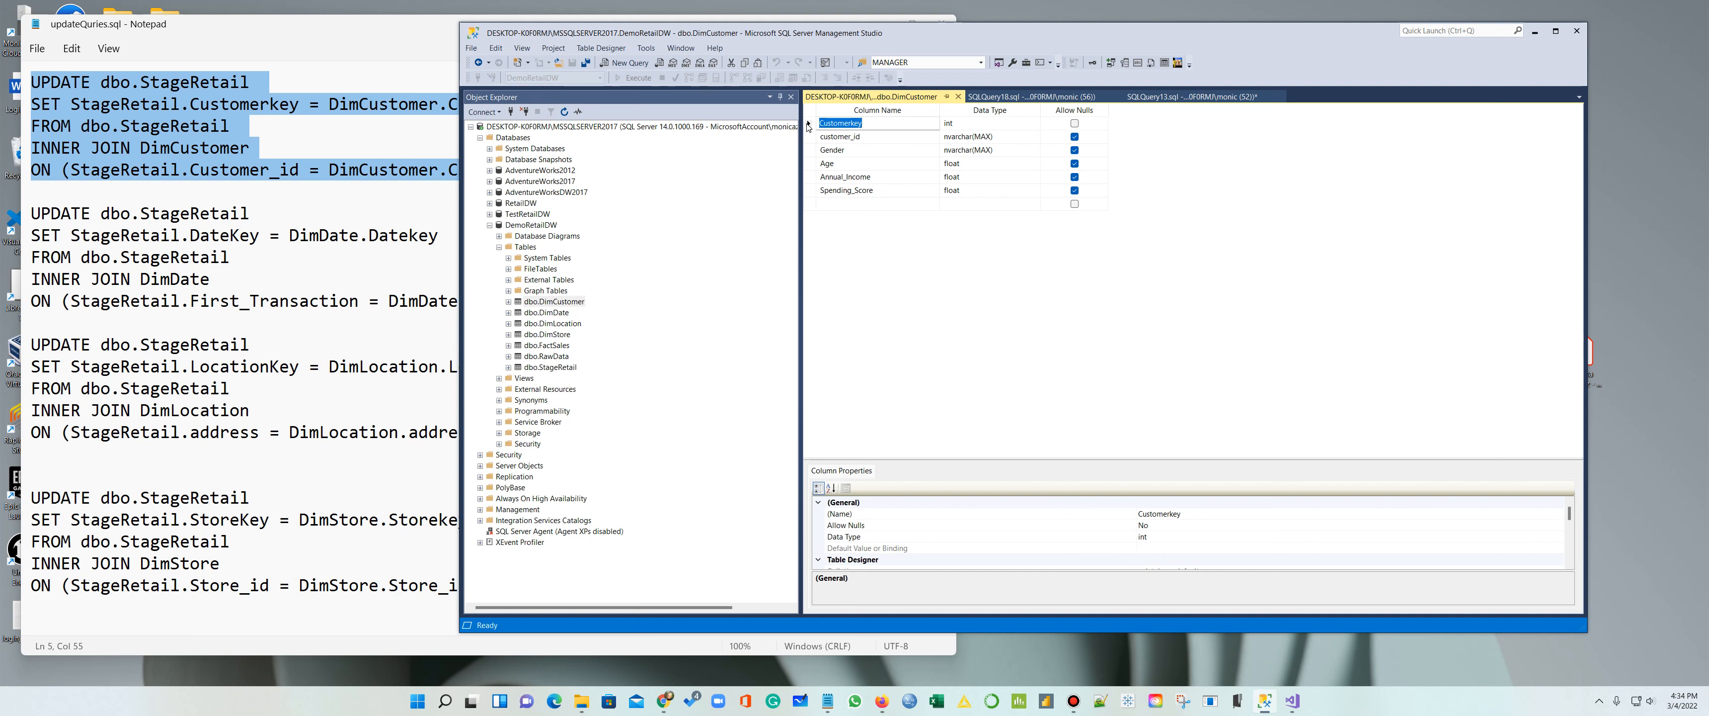
right_click(810, 124)
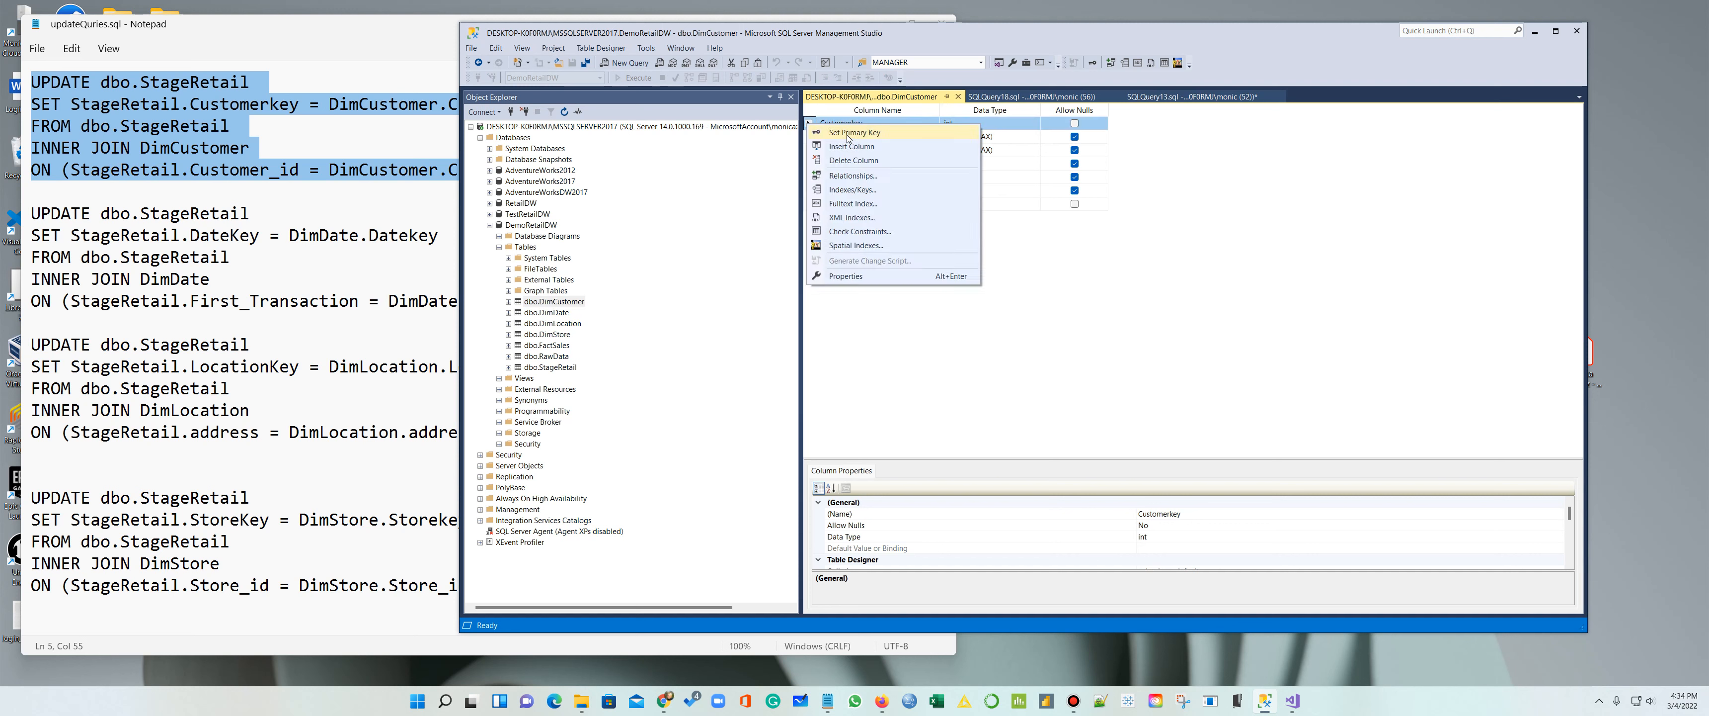
left_click(849, 135)
left_click(958, 96)
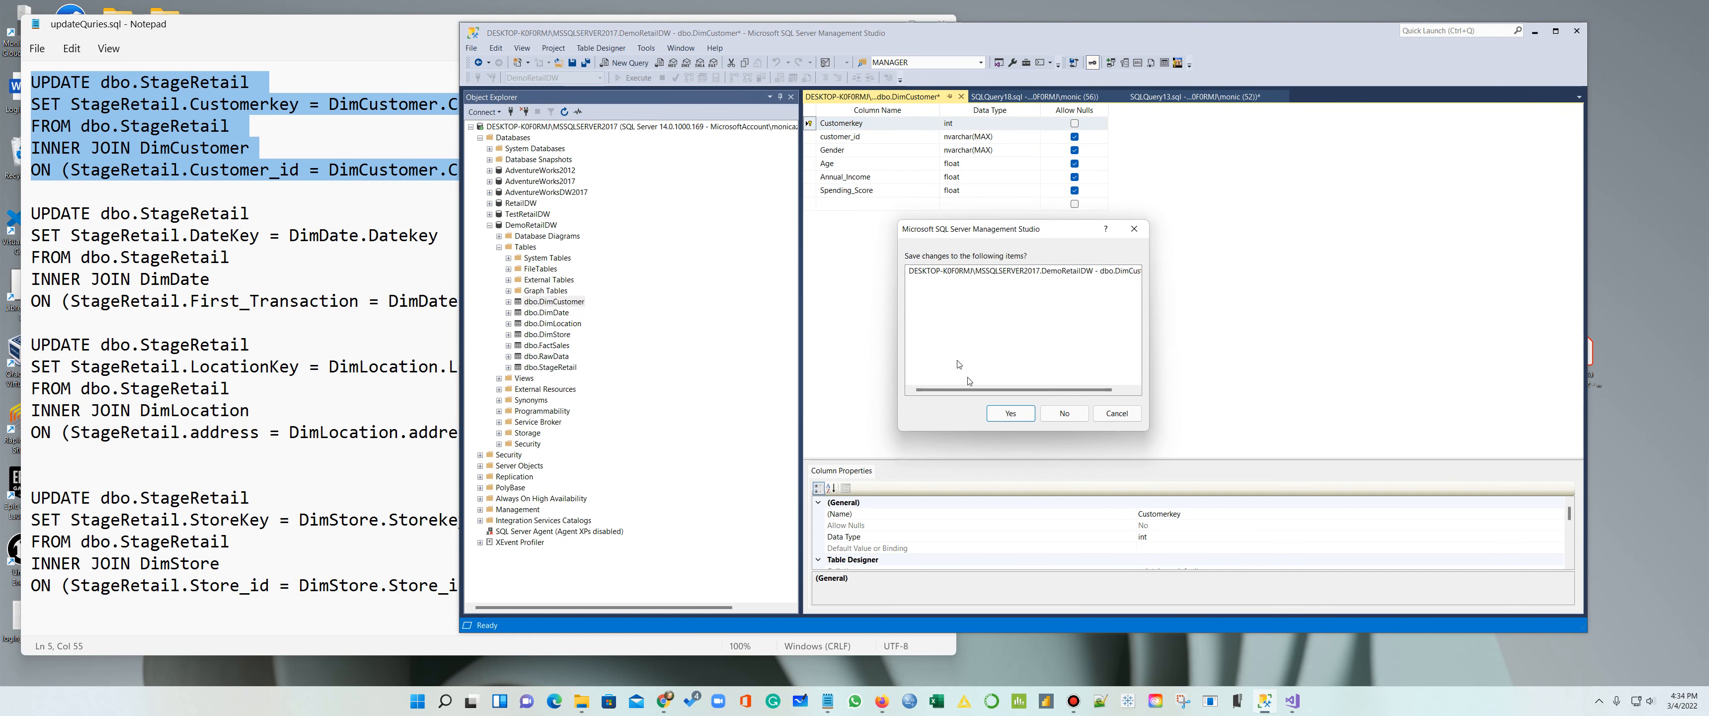
left_click(1005, 415)
Step: Open the design of dbo.DimDate and set Datekey as its primary key
left_click(545, 312)
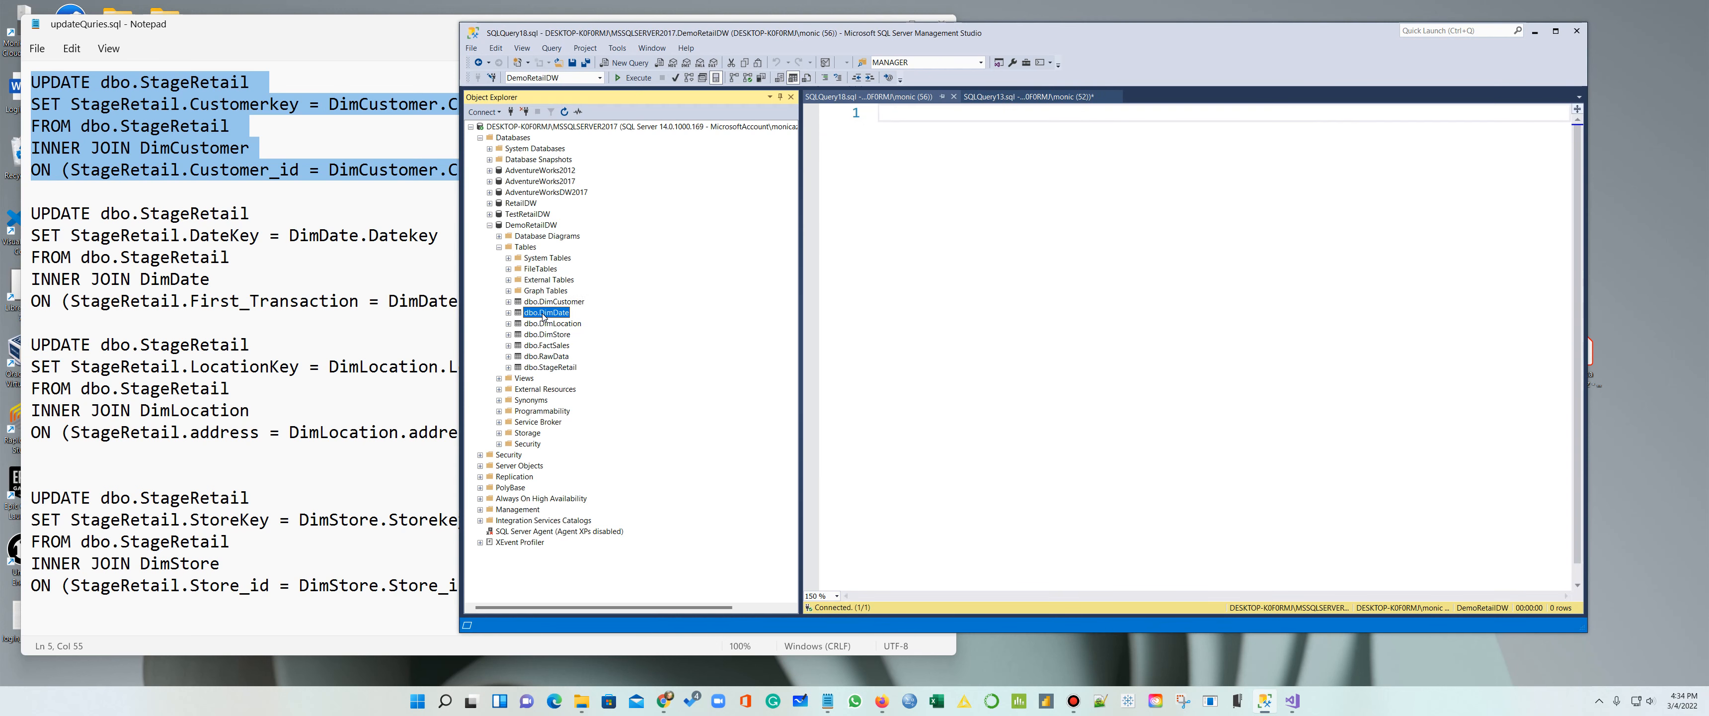
right_click(544, 318)
left_click(561, 329)
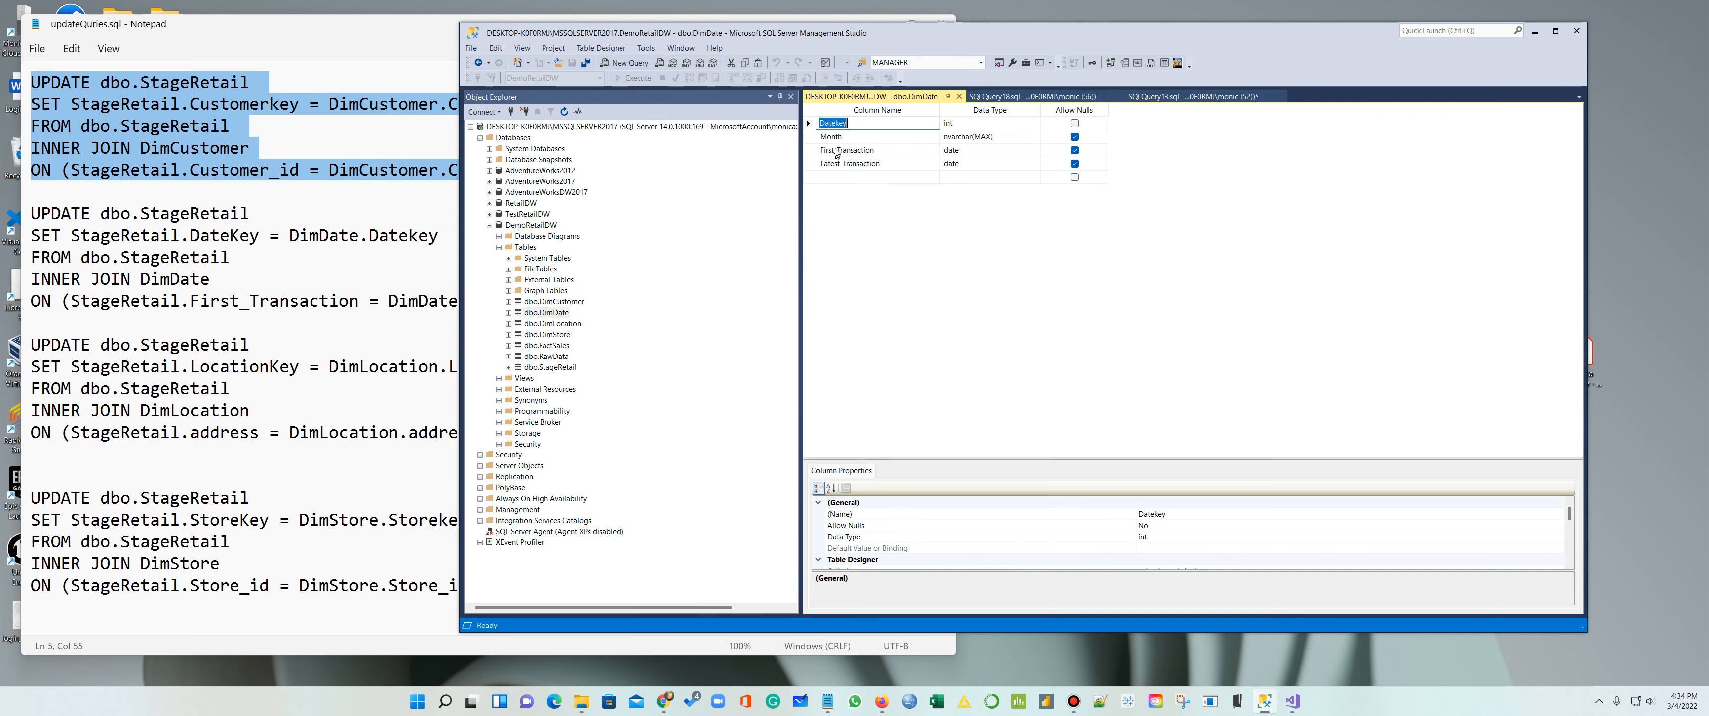
right_click(809, 126)
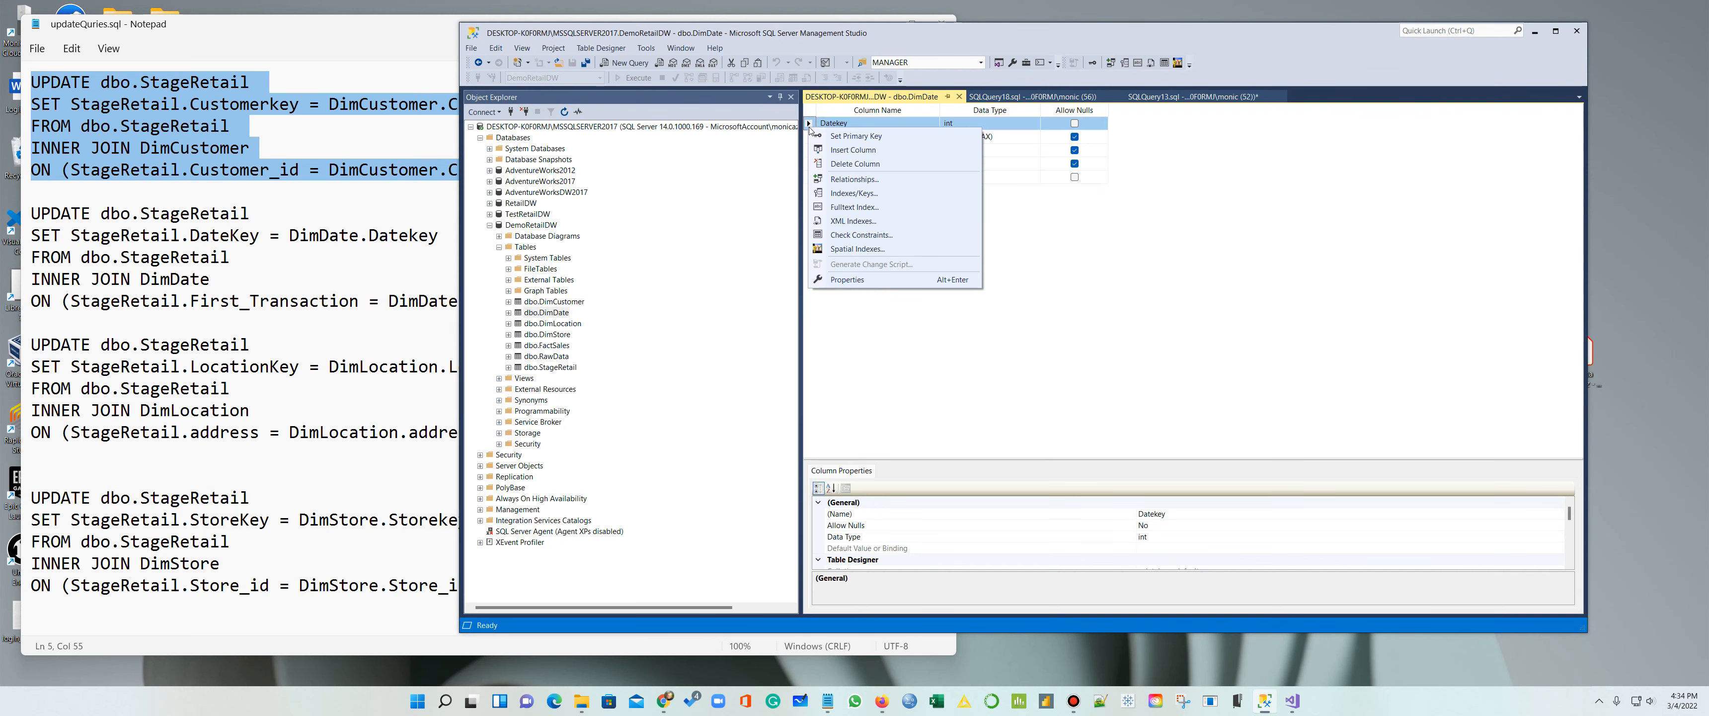
left_click(850, 141)
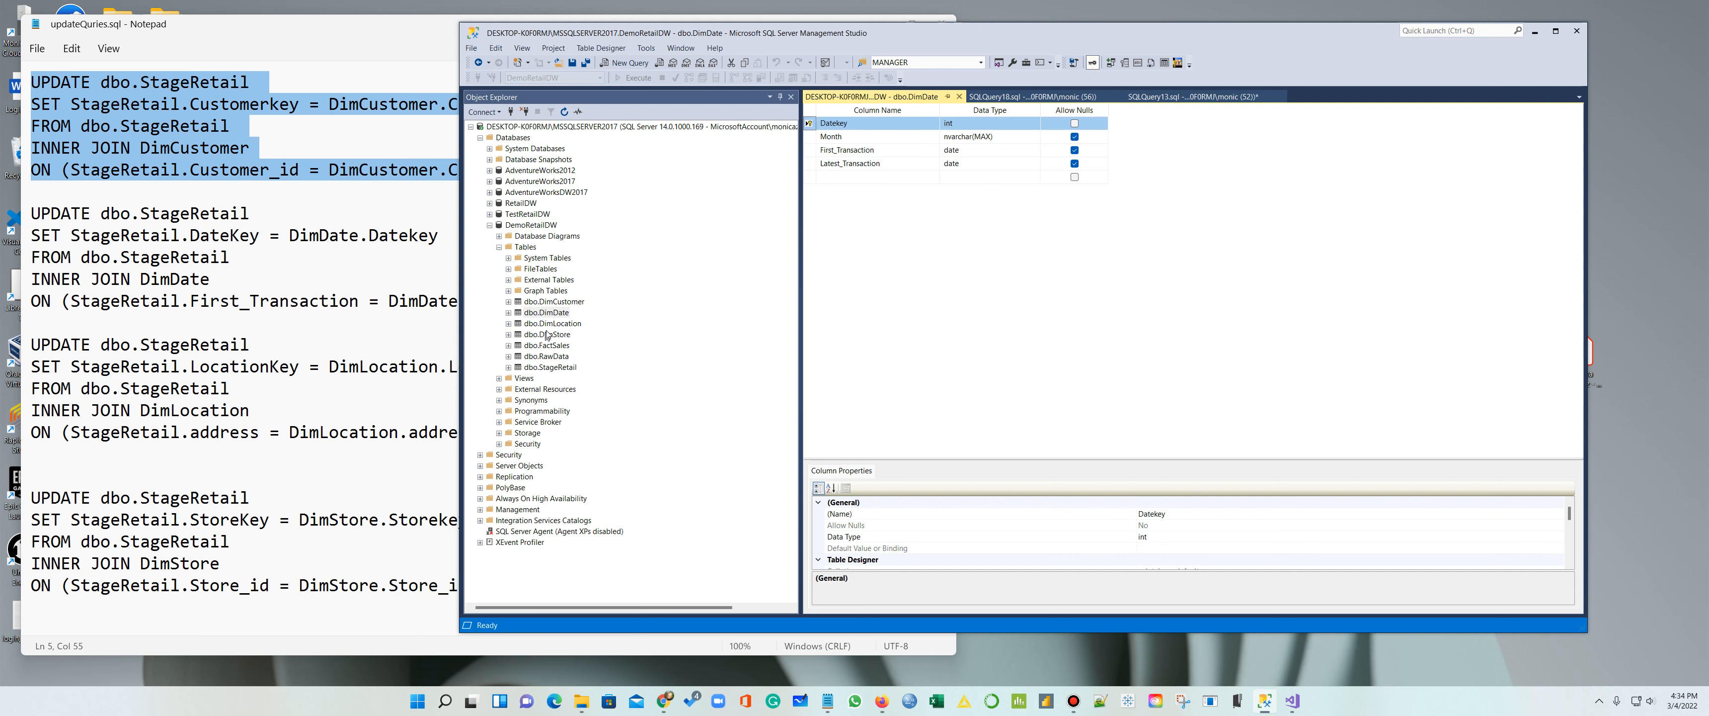
Step: Open the design of dbo.DimLocation and set Locationkey as its primary key
right_click(548, 323)
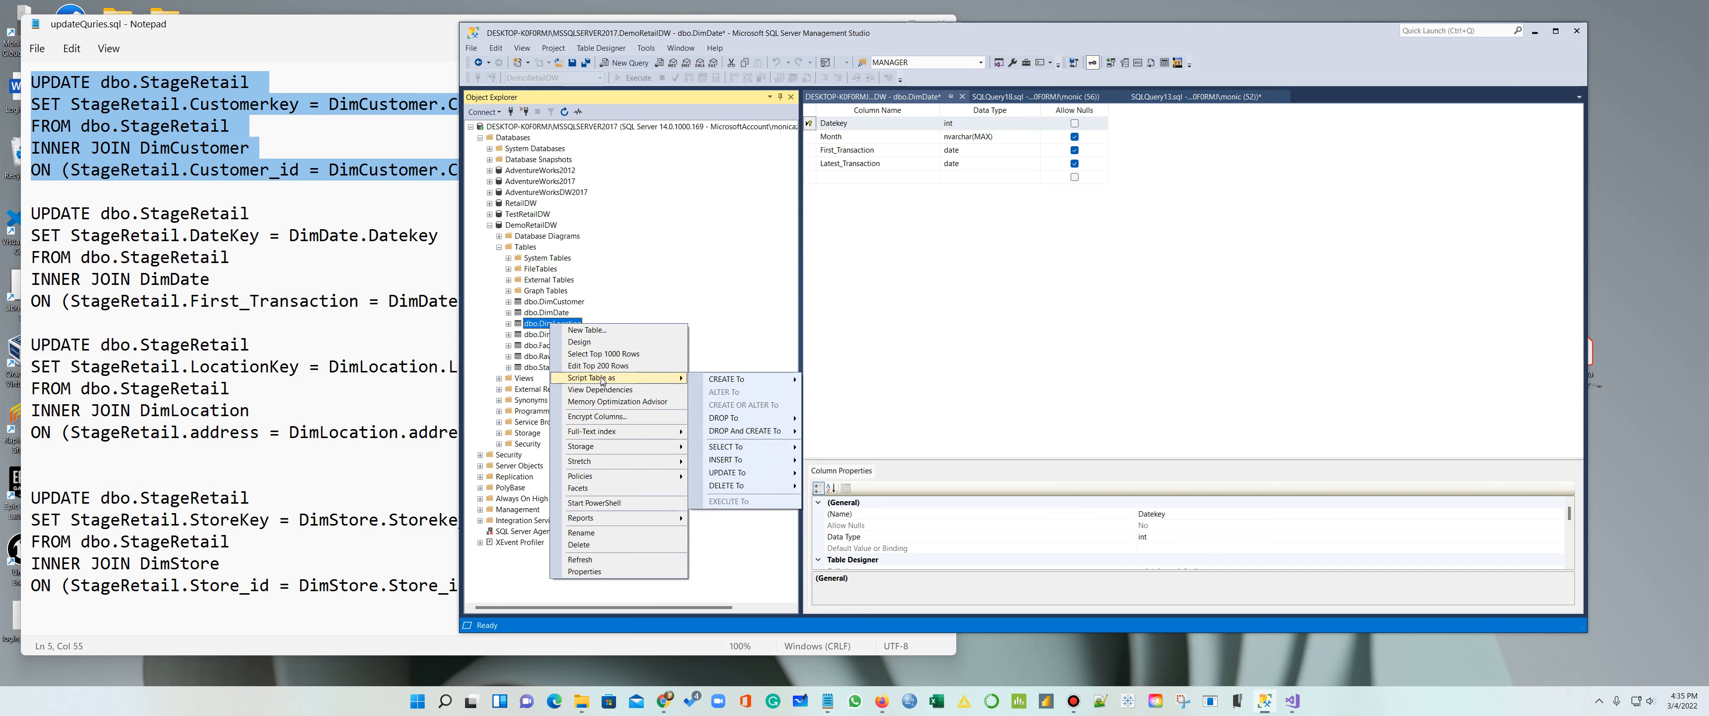
left_click(597, 343)
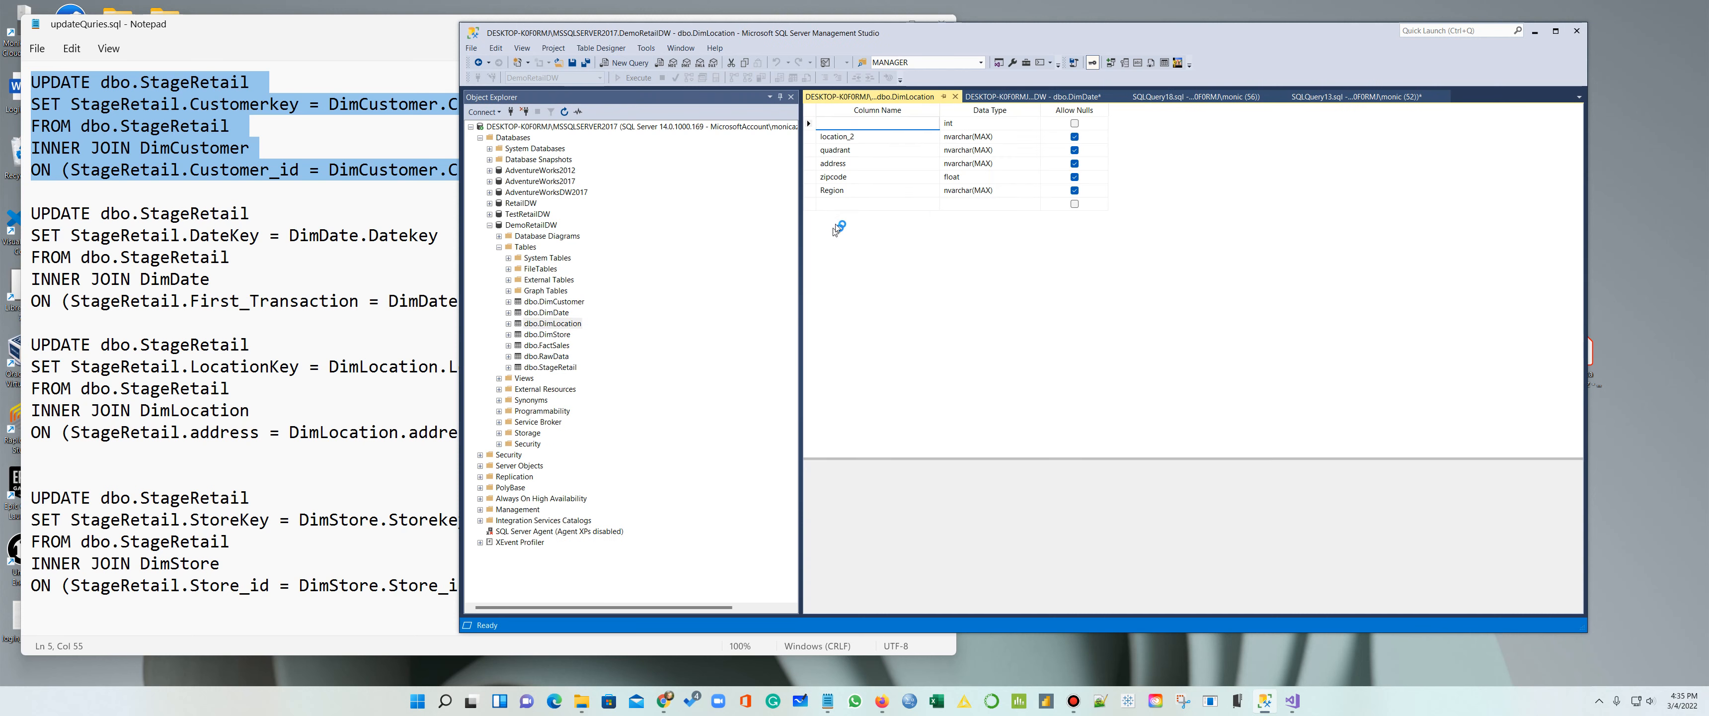
right_click(807, 124)
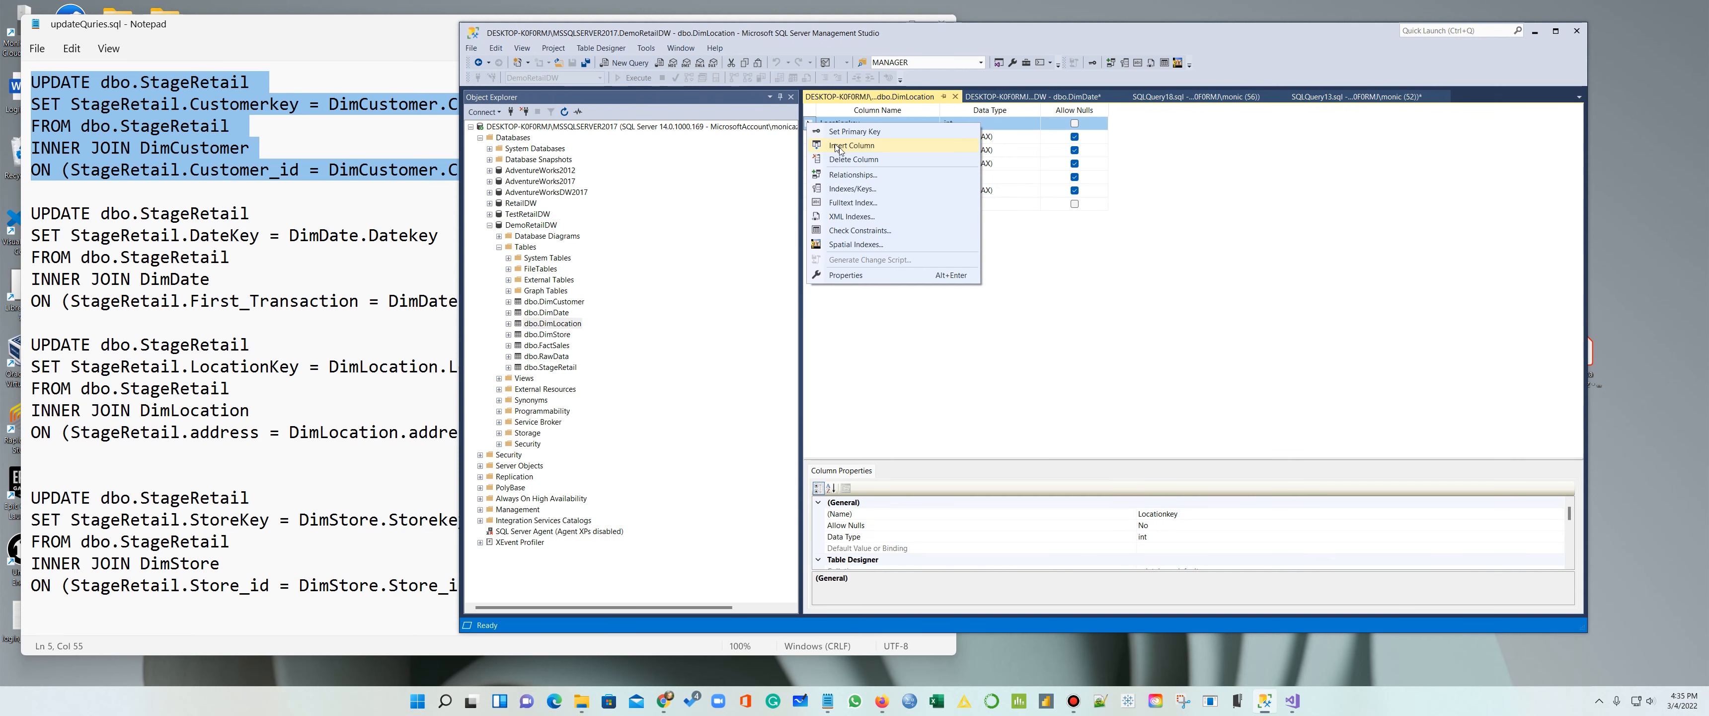
left_click(849, 132)
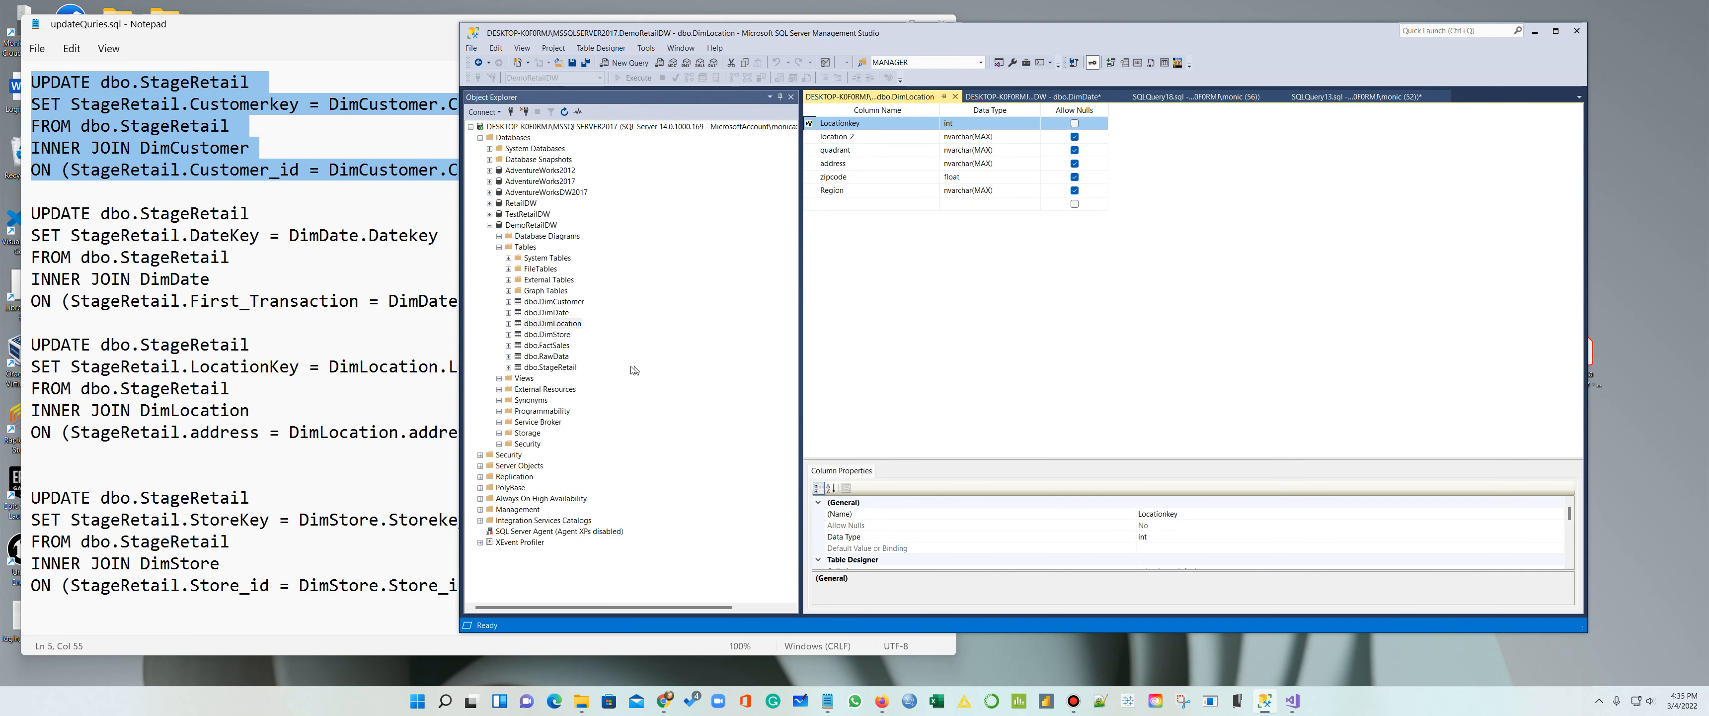
Step: Set Storekey as the primary key of dbo.DimStore in its table design, then close the design and save the change
right_click(550, 334)
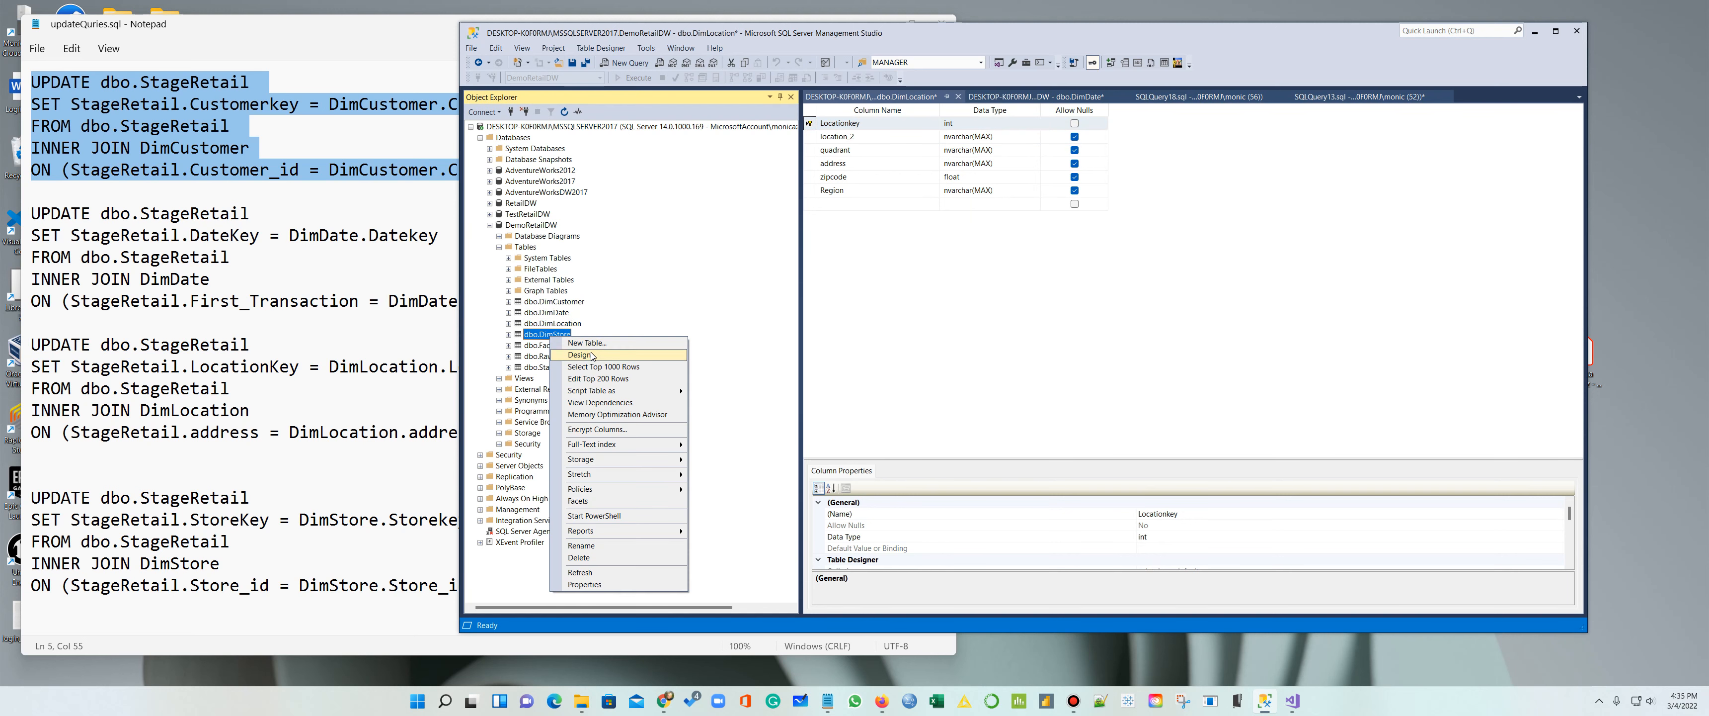
left_click(593, 356)
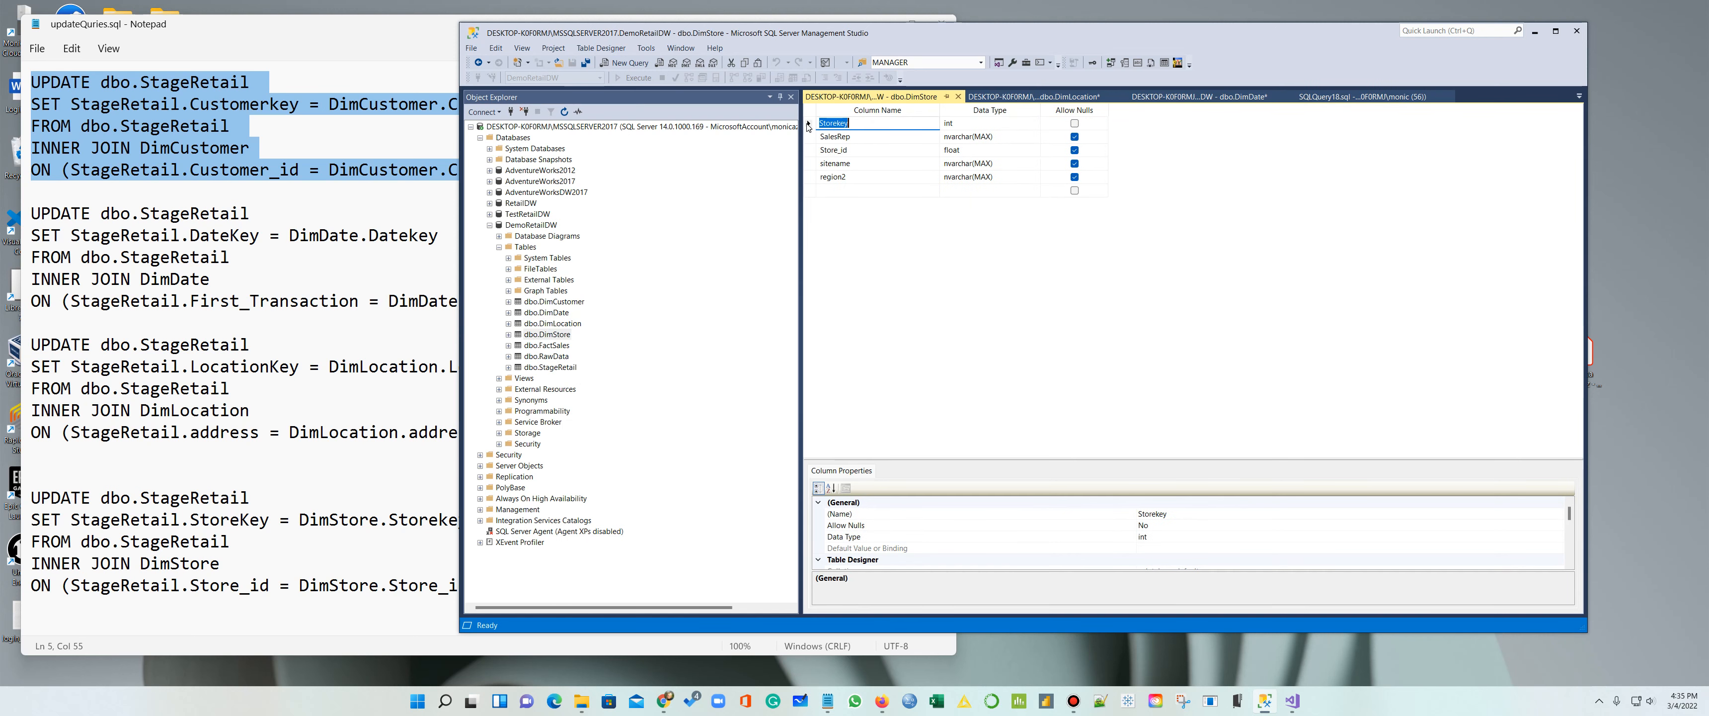
right_click(809, 125)
left_click(834, 135)
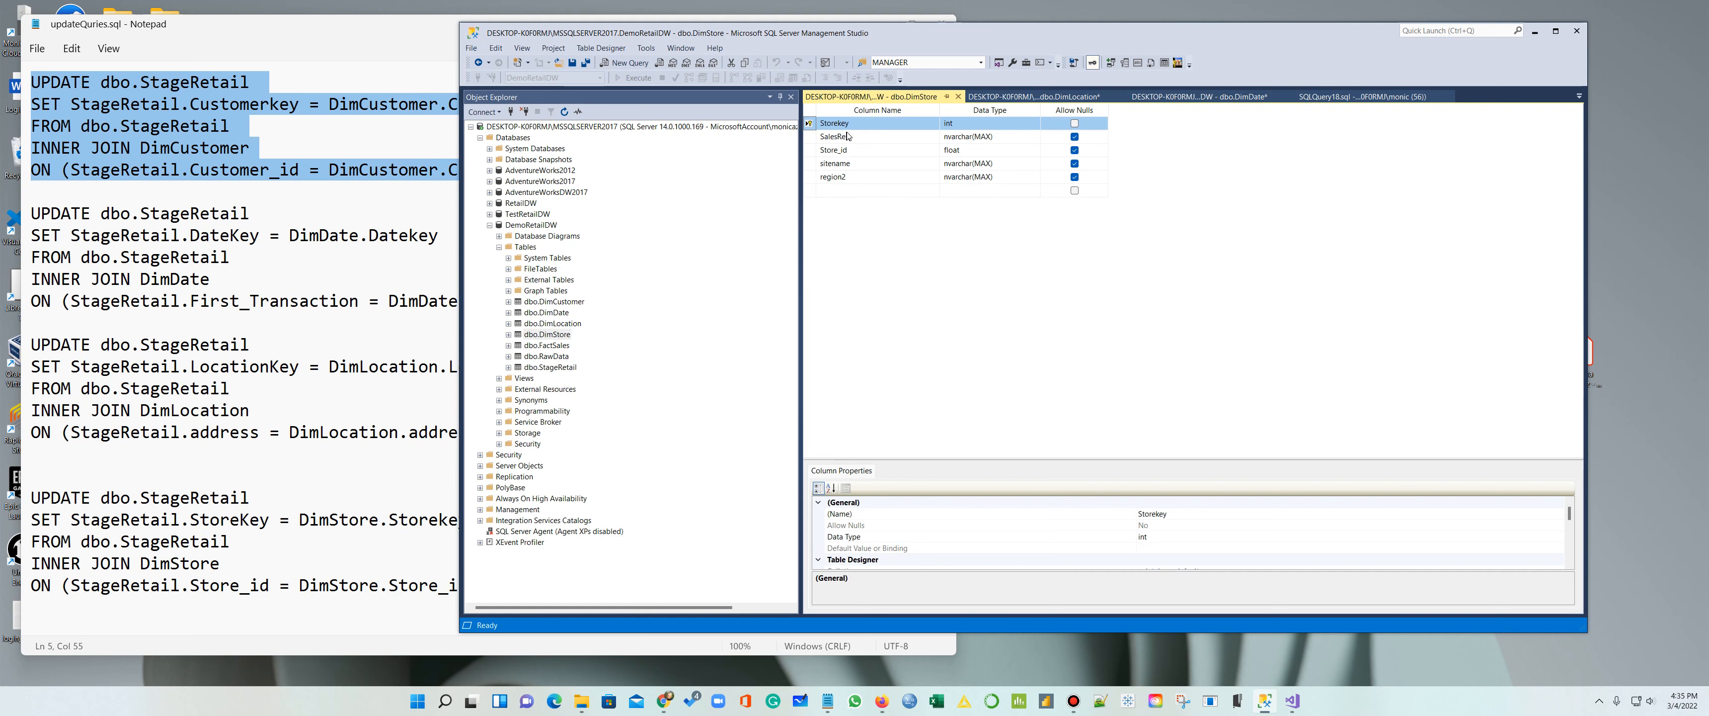
left_click(961, 96)
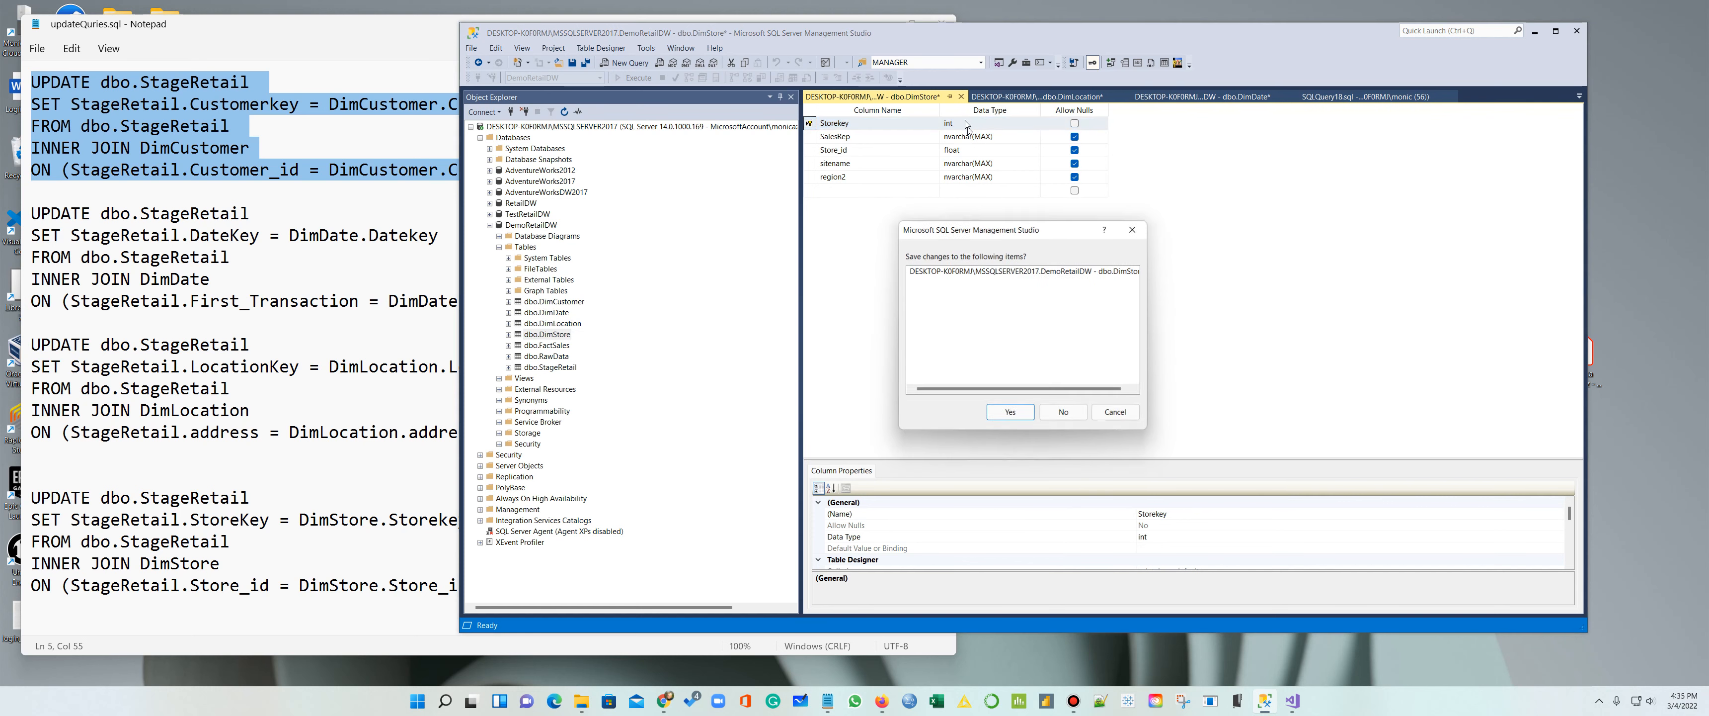
left_click(999, 412)
Step: Close the dbo.DimLocation and dbo.DimDate table designs, saving the primary key changes in both
left_click(958, 97)
left_click(998, 412)
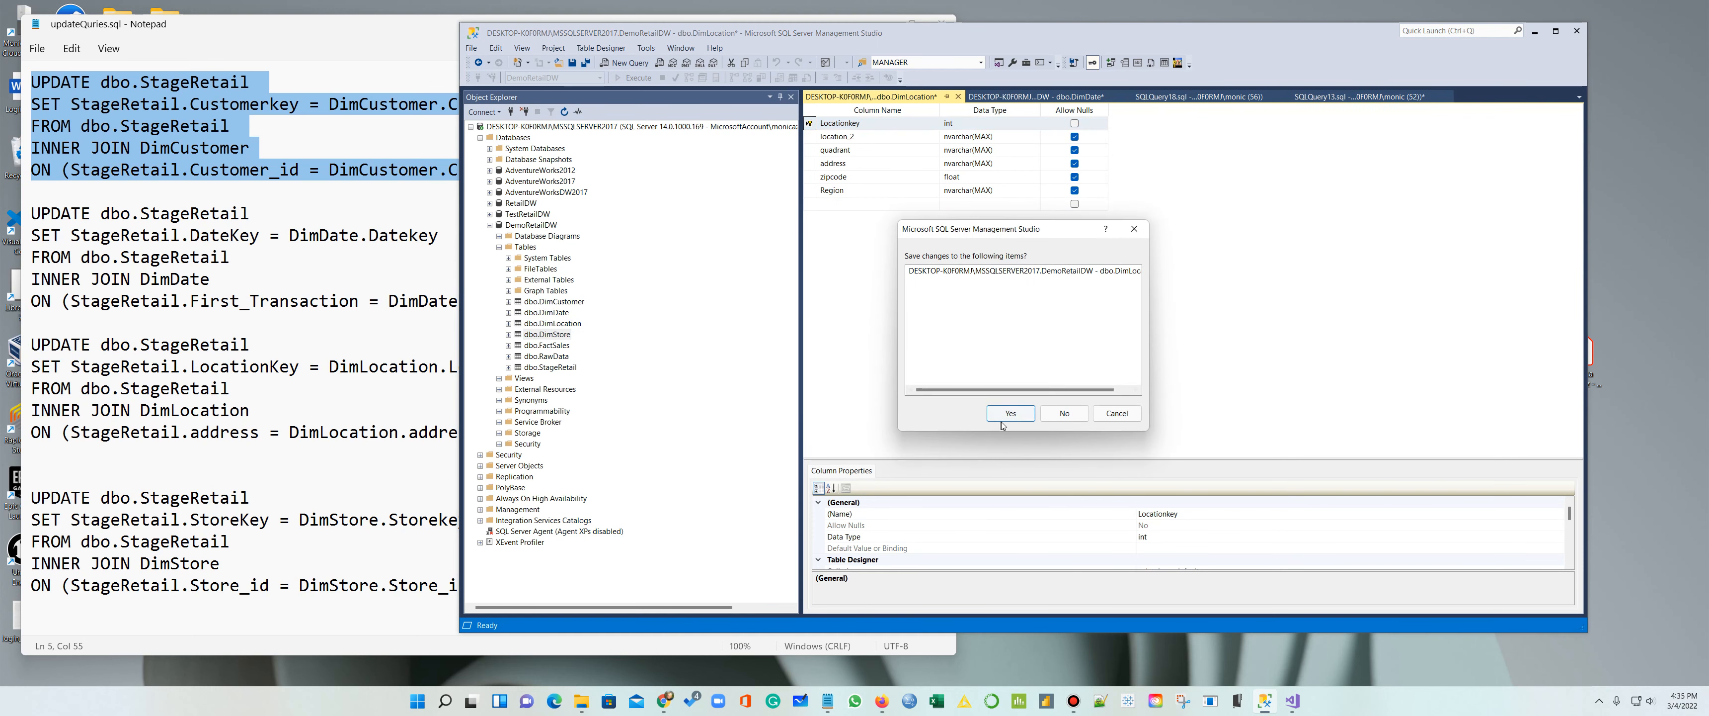
left_click(985, 397)
left_click(962, 96)
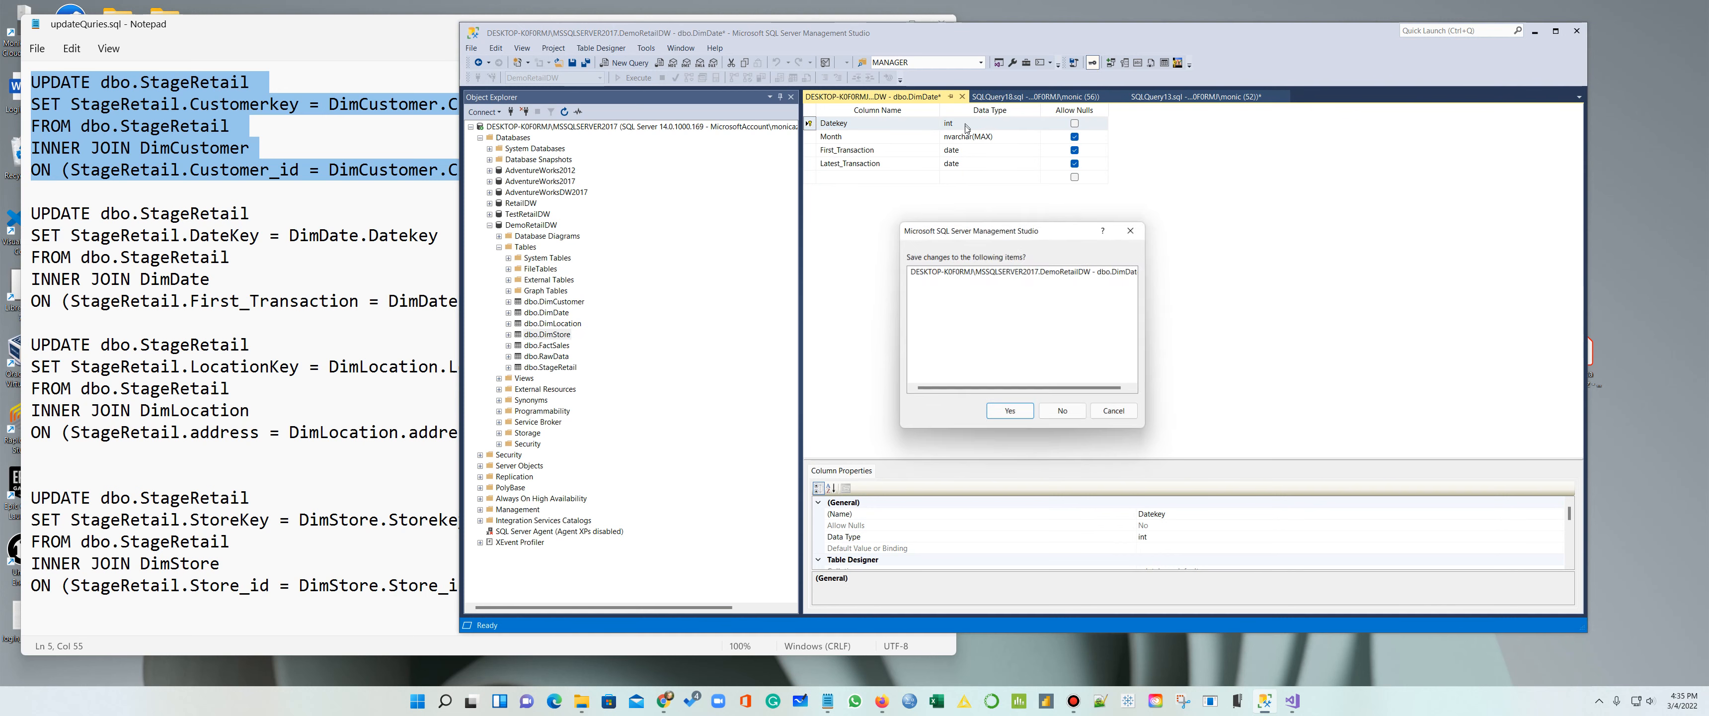
left_click(1010, 411)
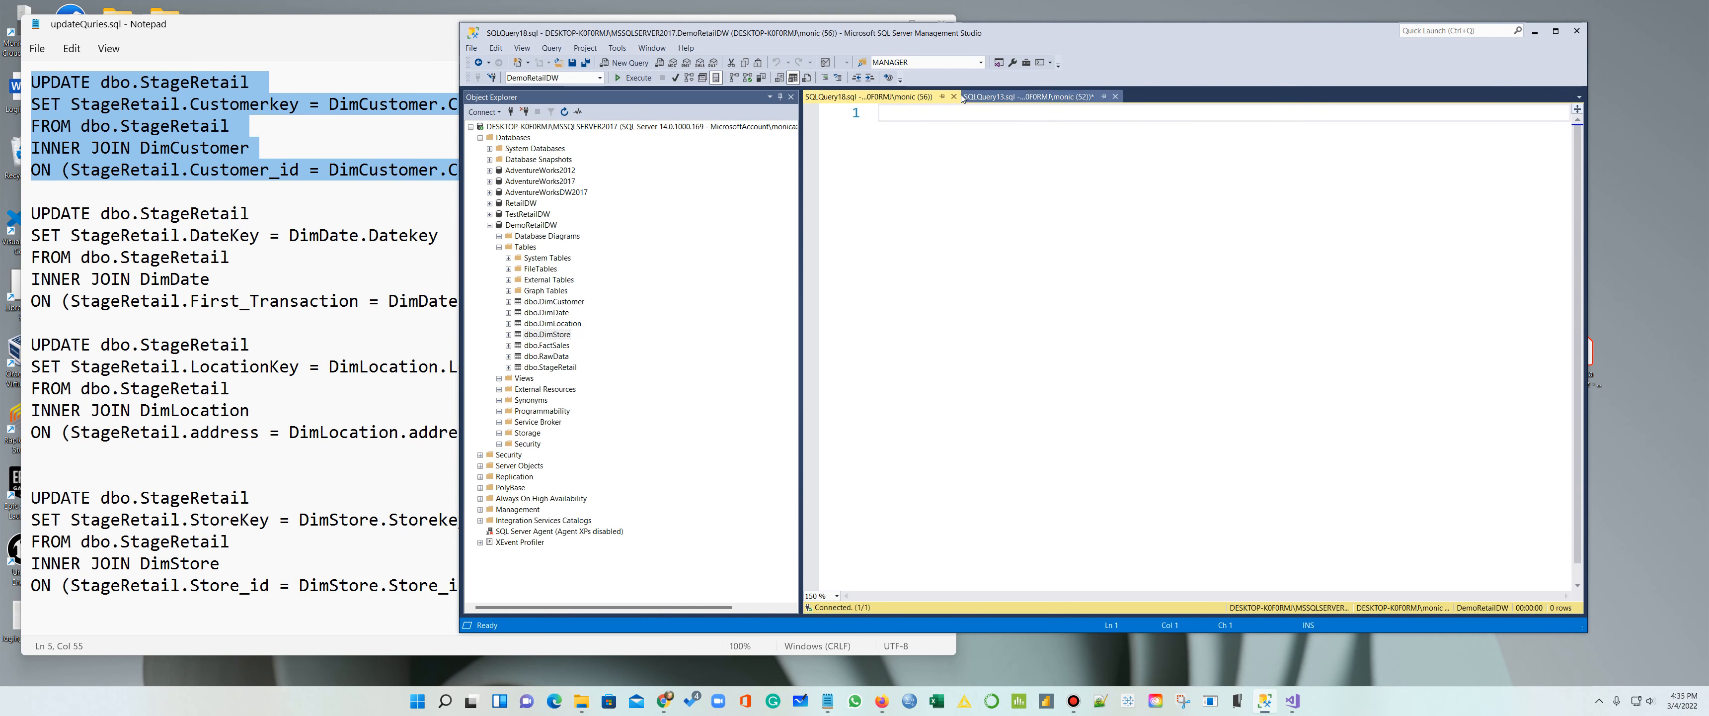
Step: Reload DemoRetailDW's table list and query the top 1000 rows of dbo.FactSales to check its key columns
left_click(490, 225)
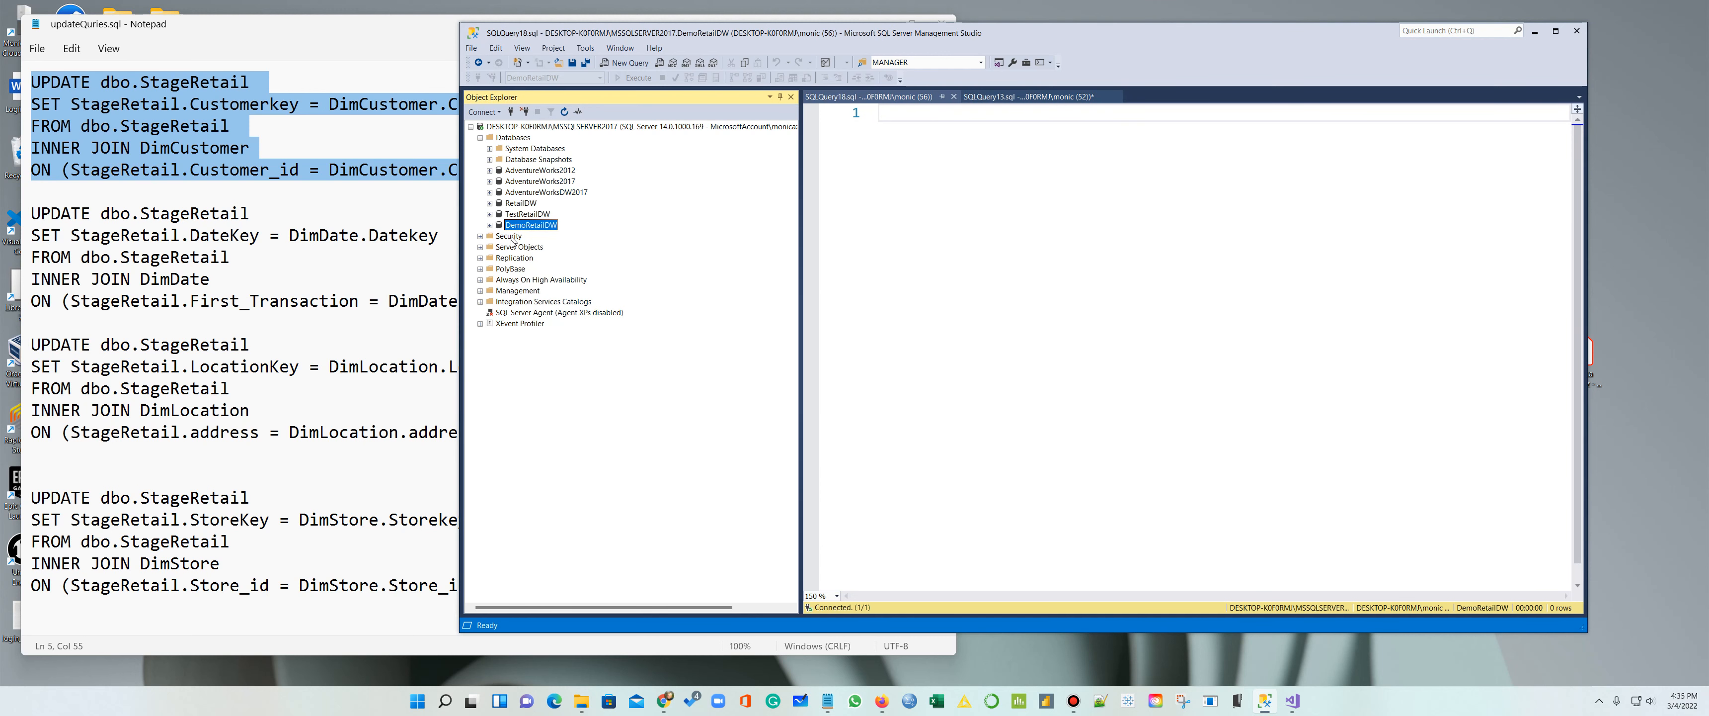
left_click(490, 226)
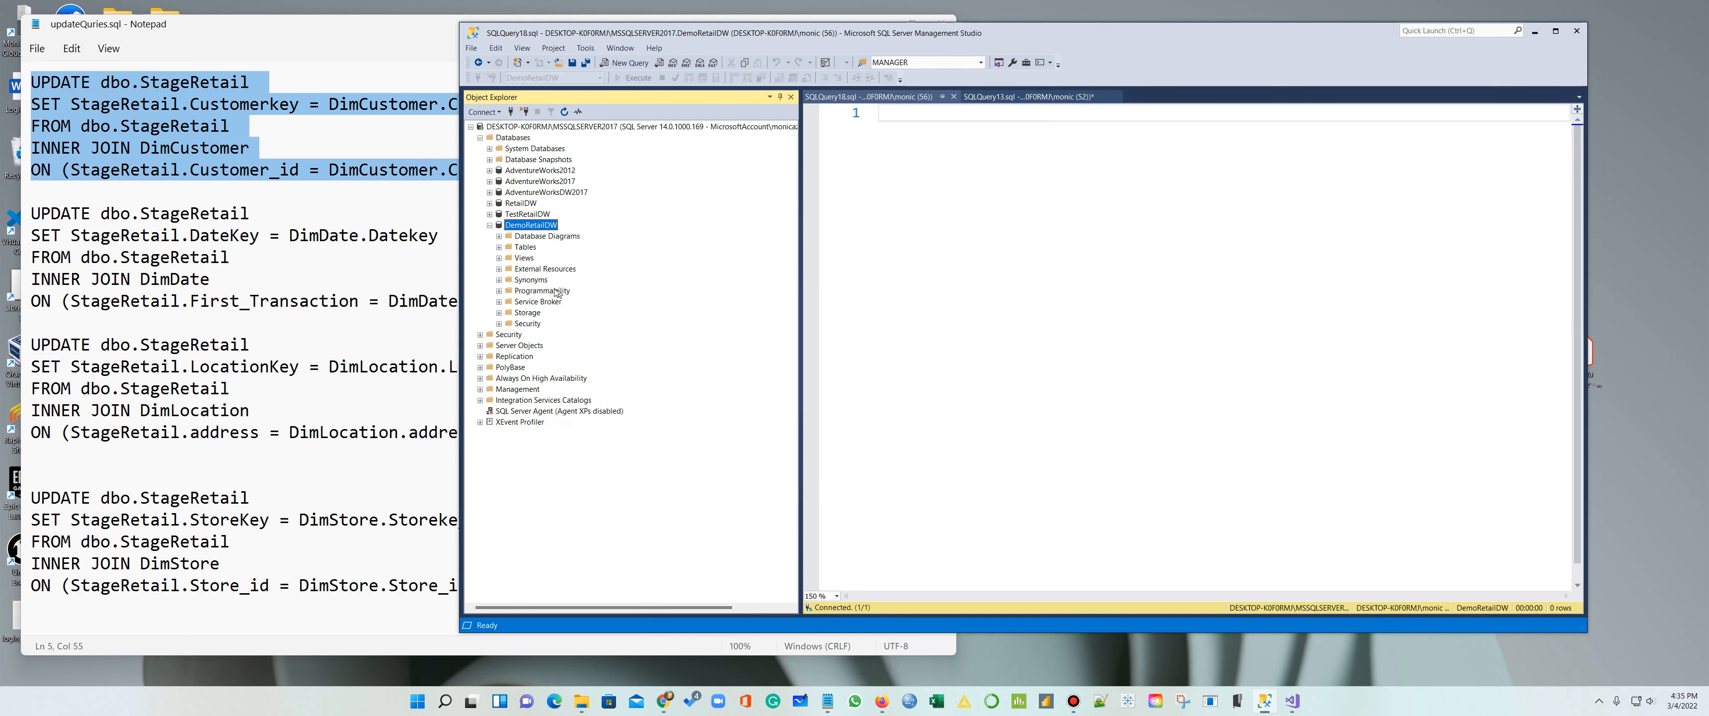
left_click(499, 247)
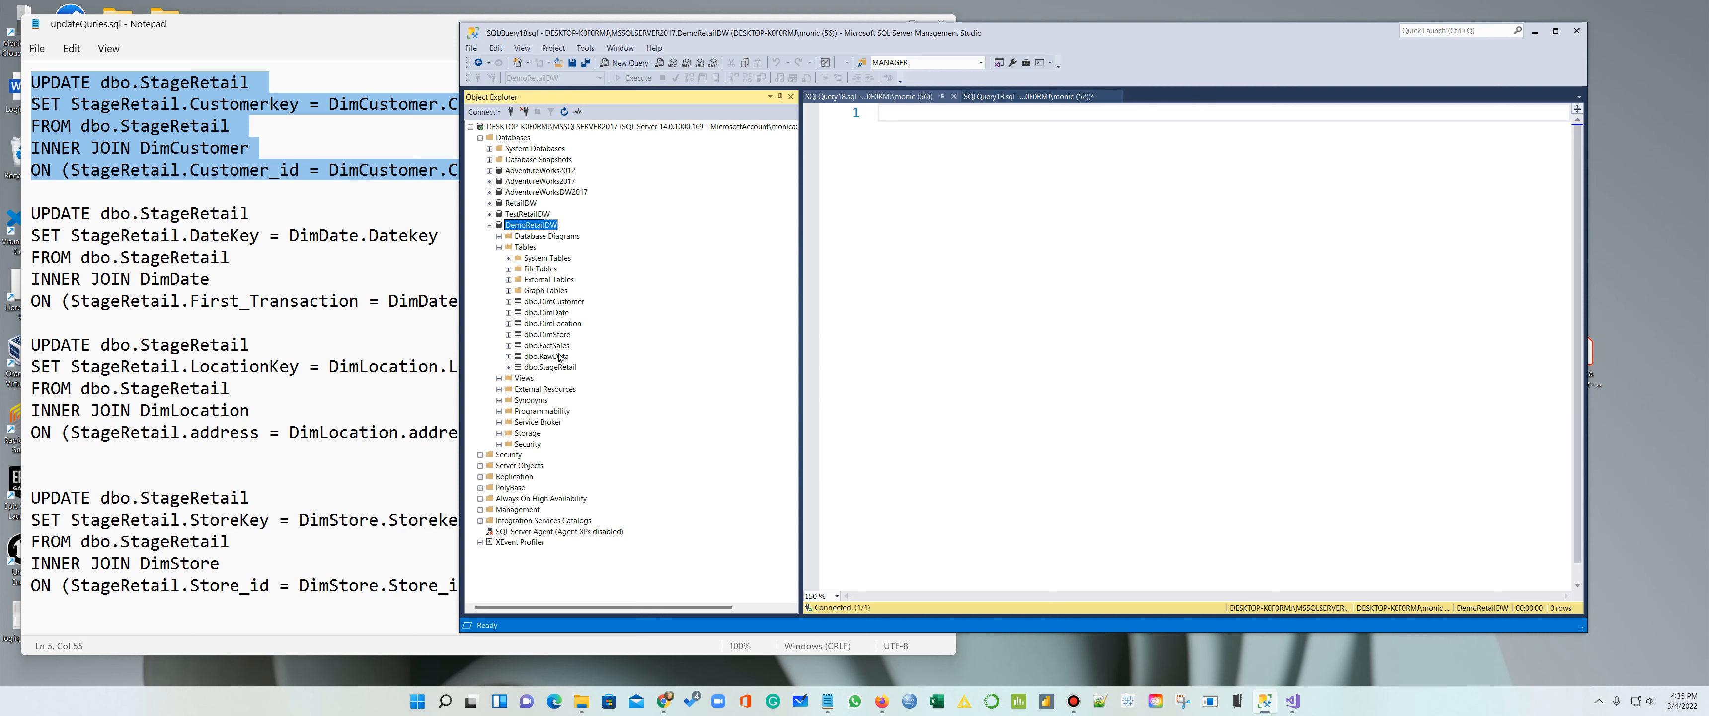
left_click(559, 346)
right_click(559, 347)
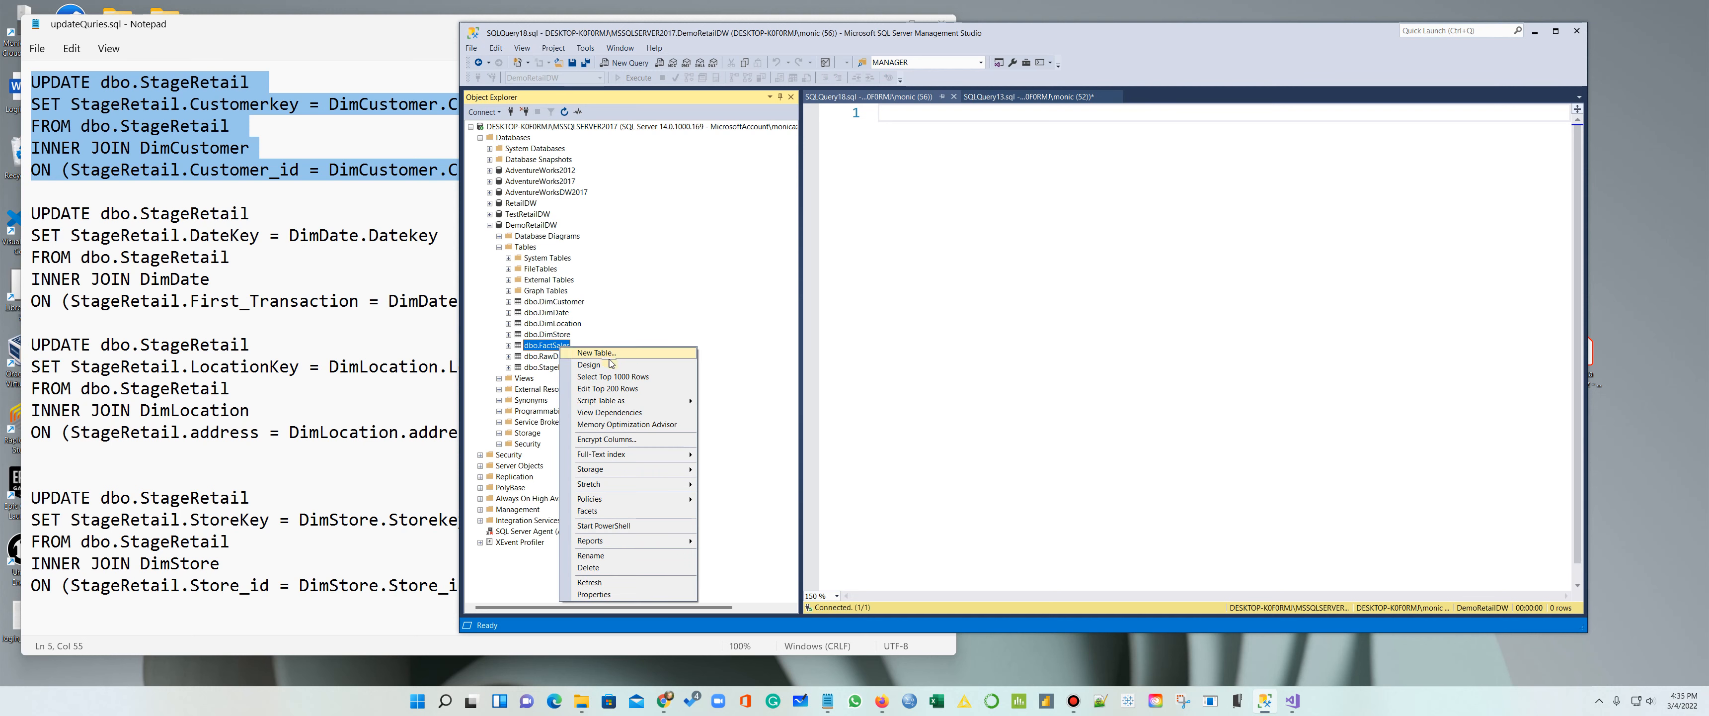
left_click(622, 377)
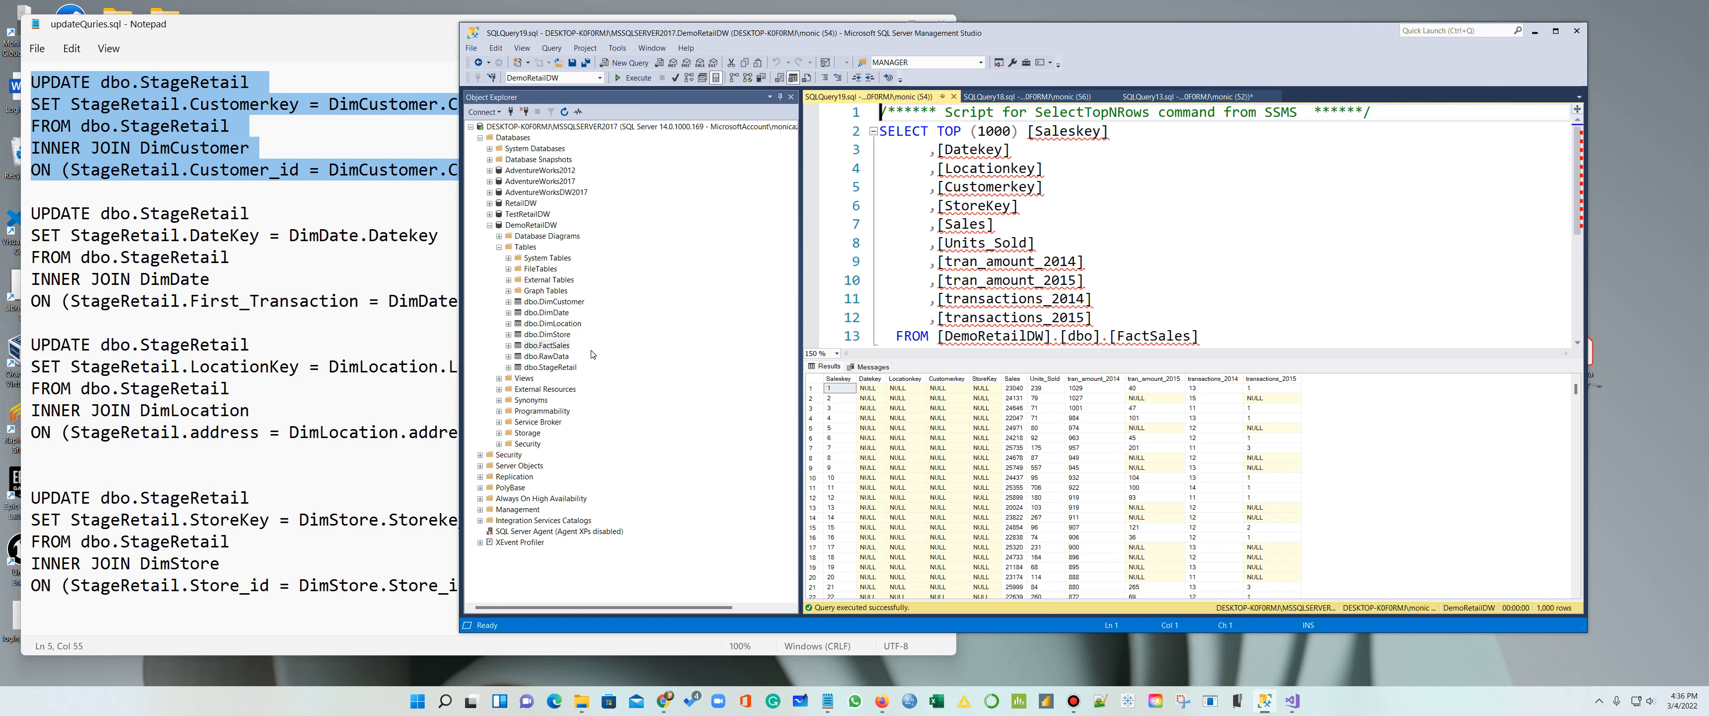
Step: Script the dbo.FactSales table as a CREATE statement in a new query window
left_click(554, 348)
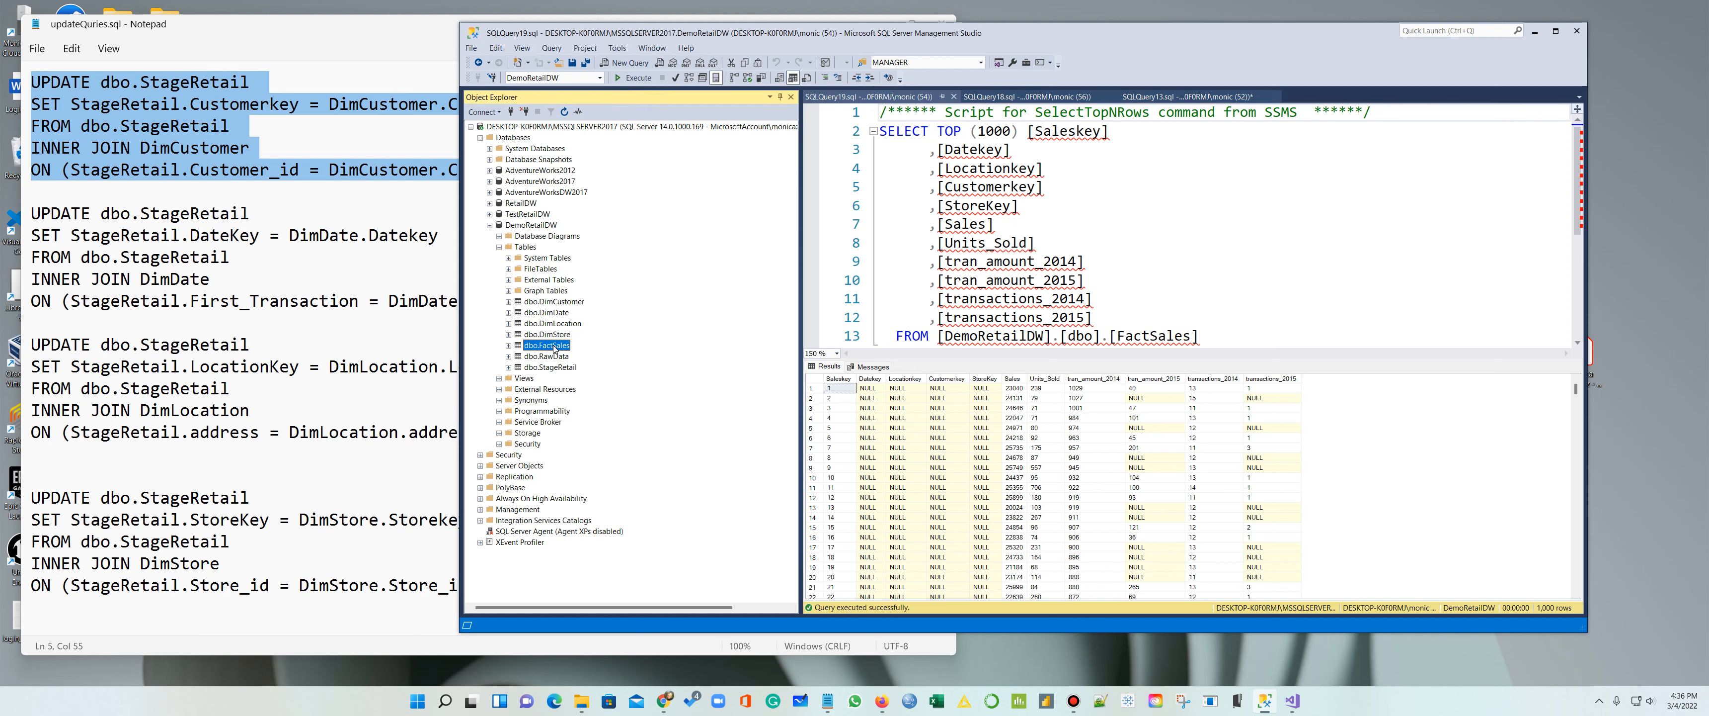
right_click(554, 349)
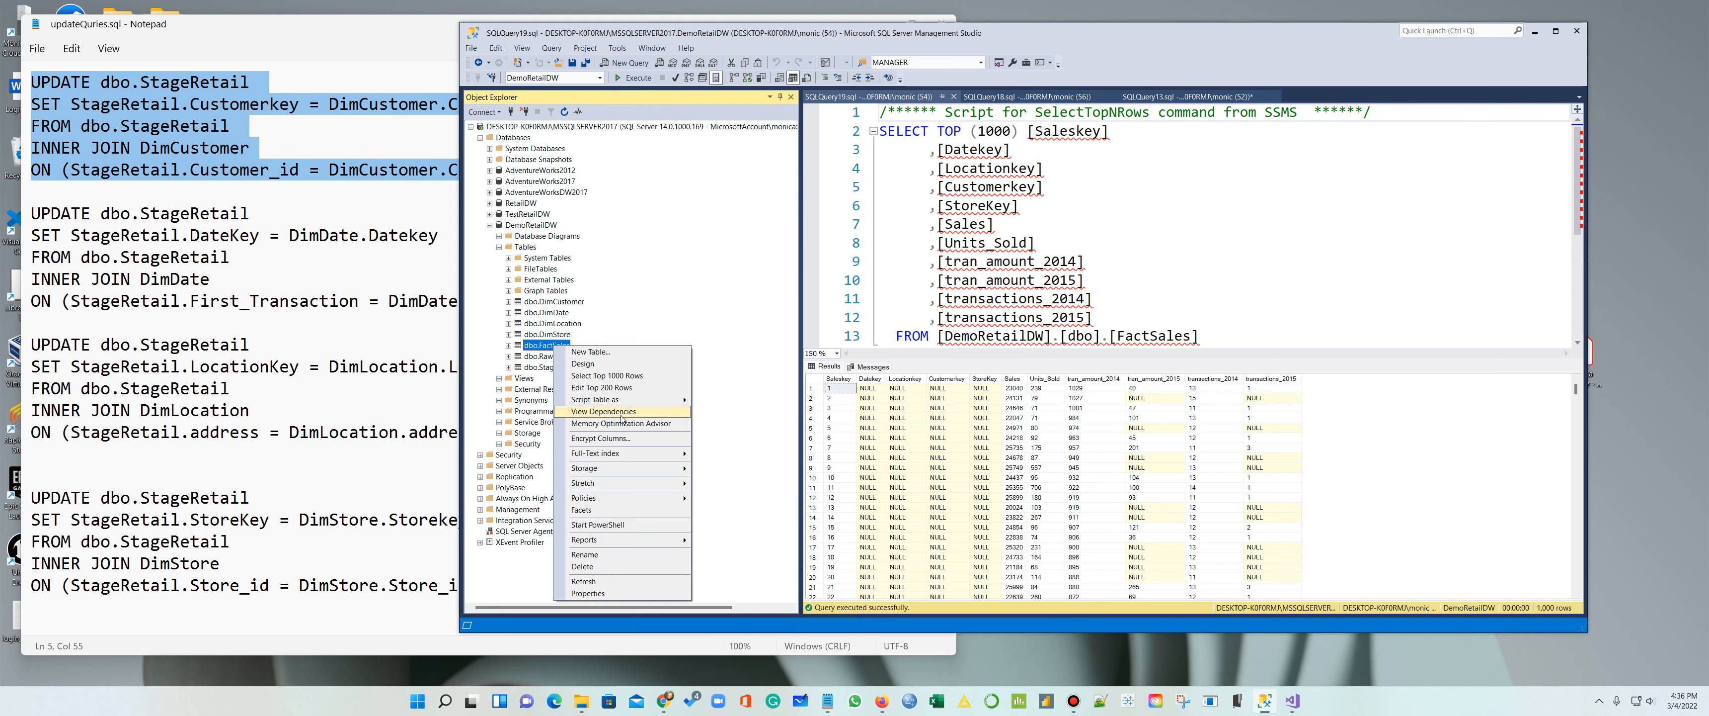
mouse_move(622, 401)
mouse_move(760, 402)
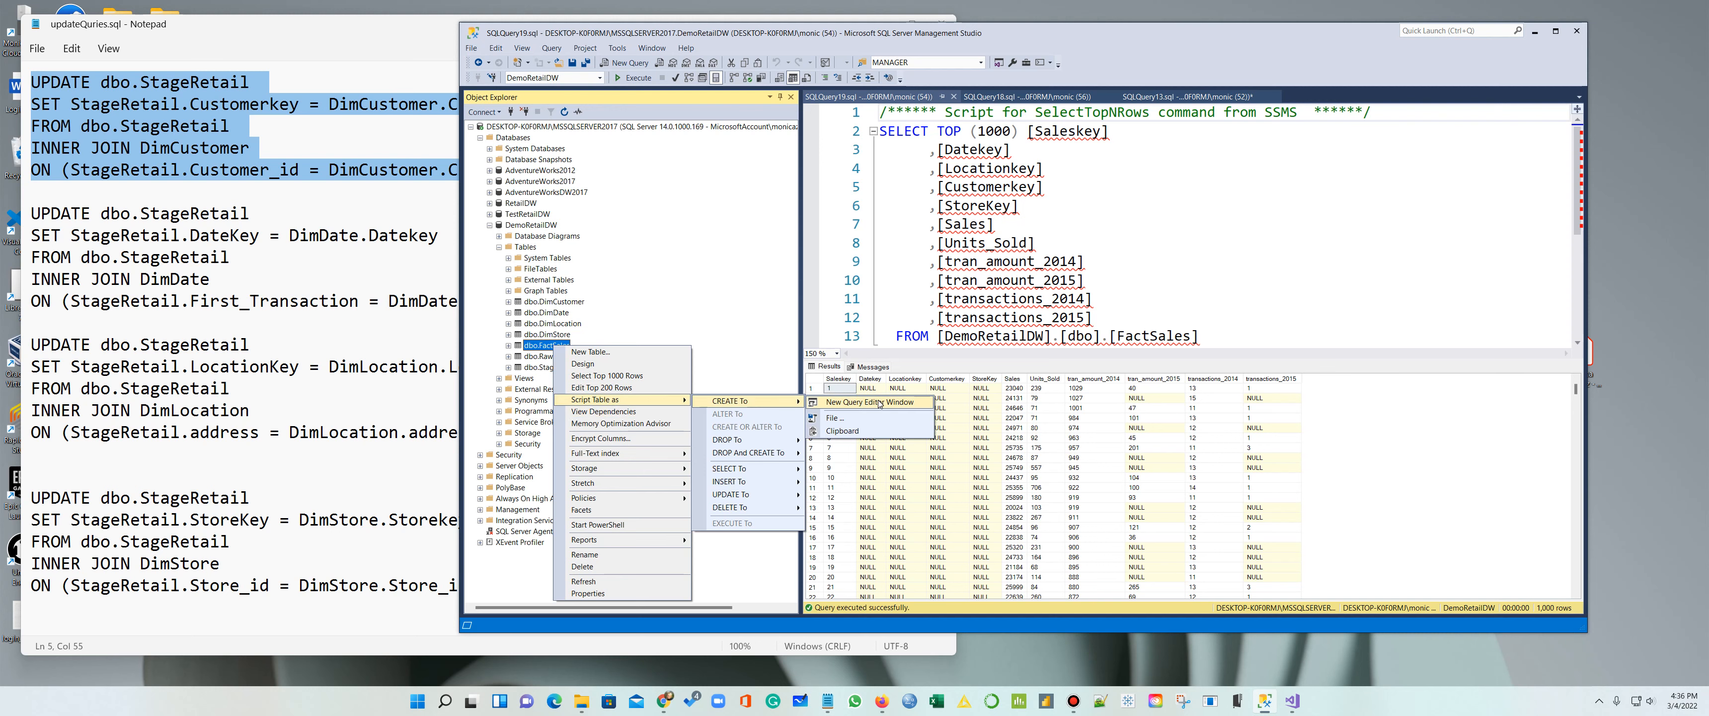
left_click(869, 402)
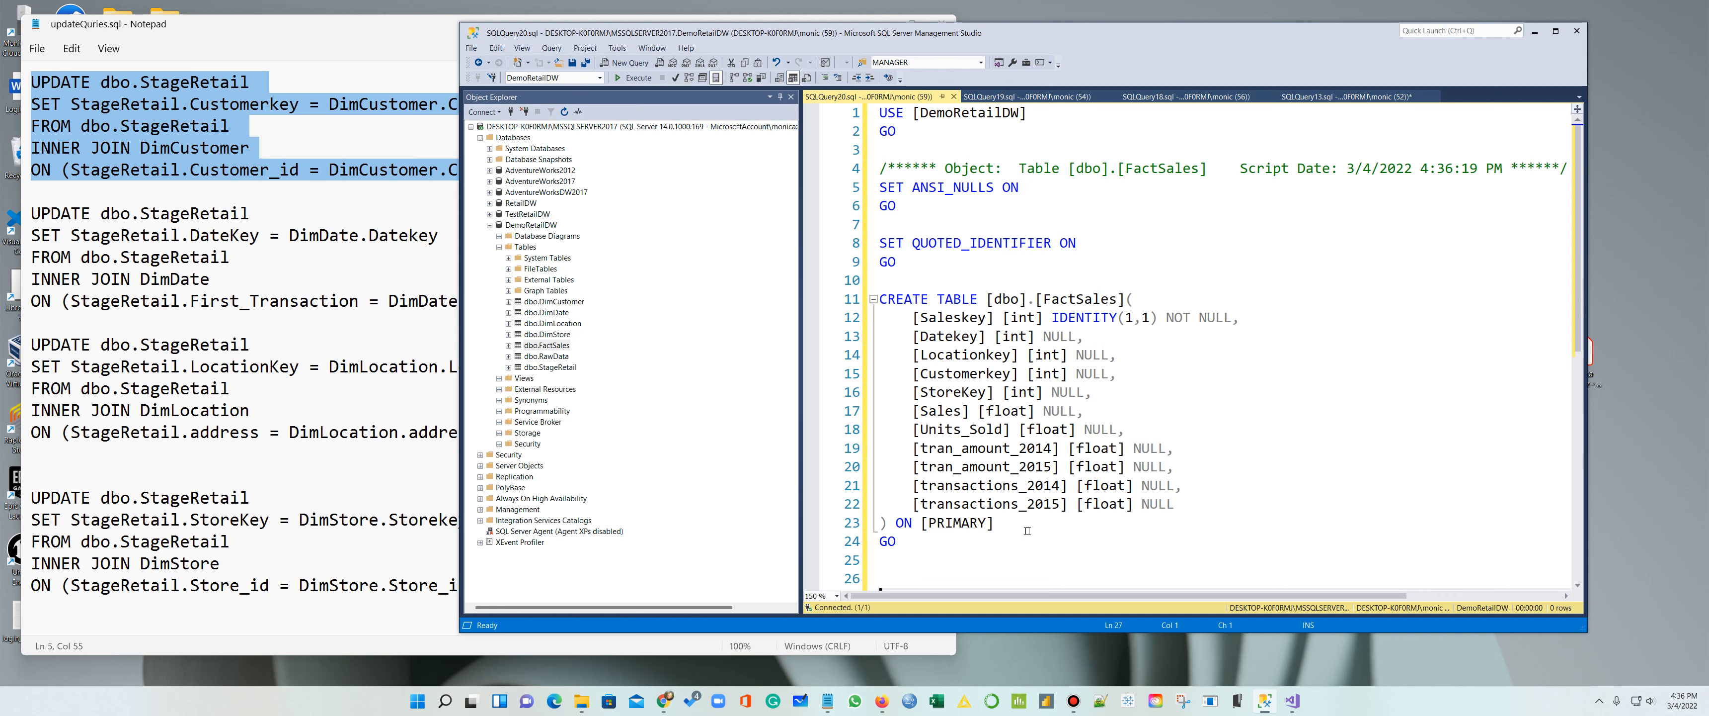
Step: Copy the CREATE TABLE statement without its ON [PRIMARY] clause into a new query and change the table name to FactSales1
left_click_drag(884, 522, 881, 299)
key("ctrl+c")
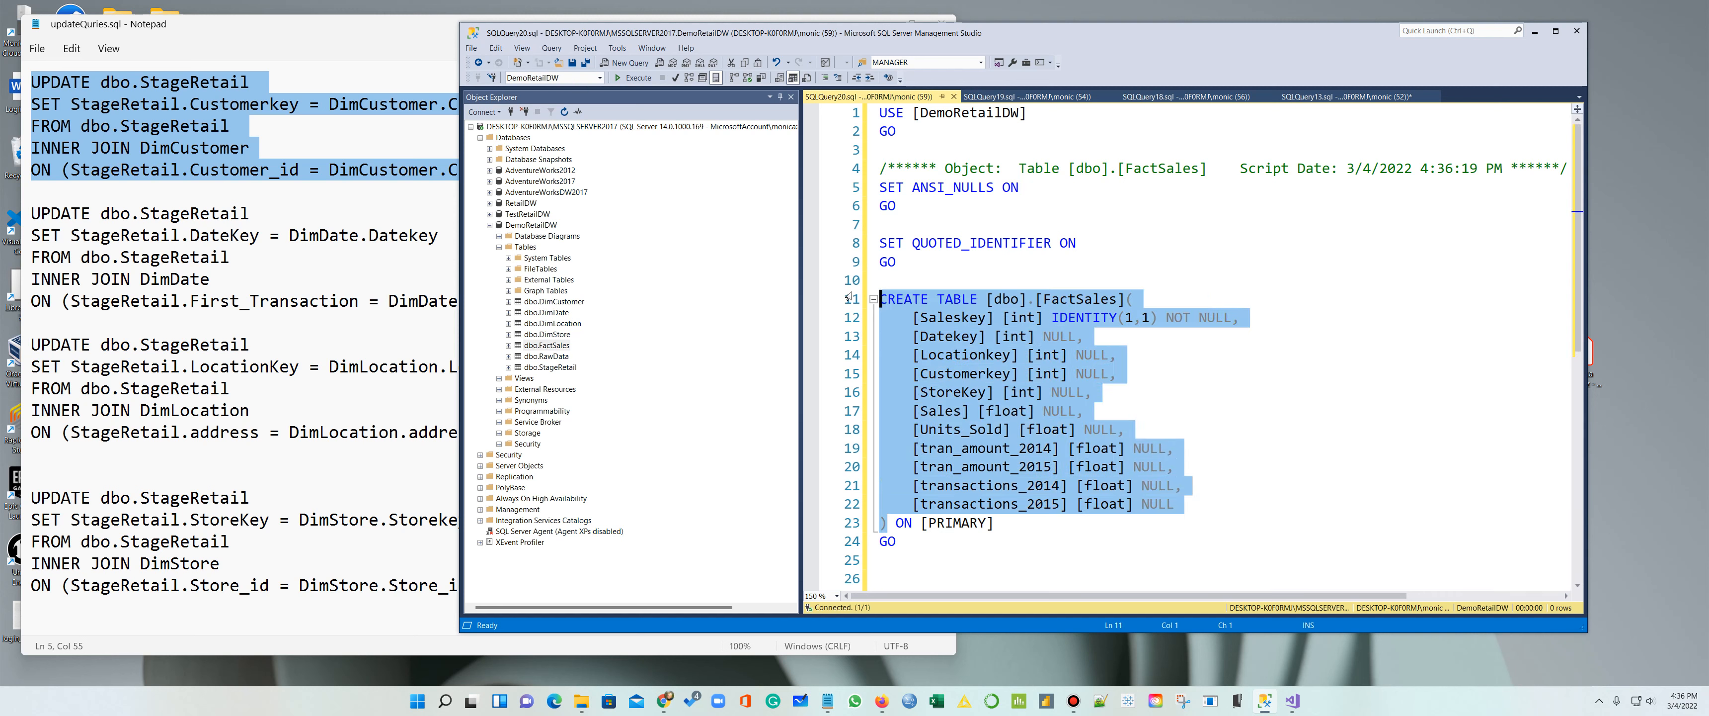
left_click(630, 67)
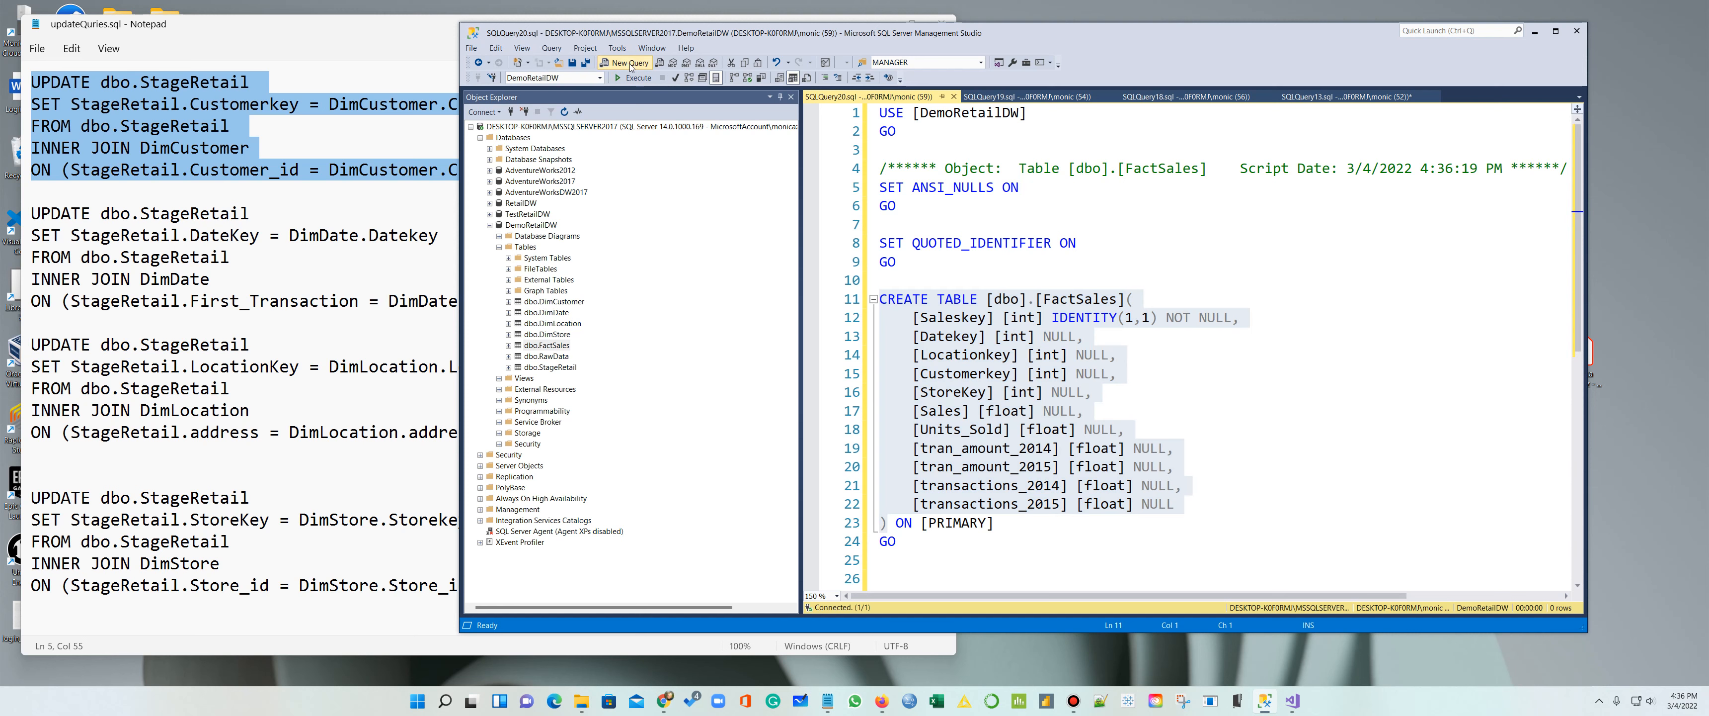
key("ctrl+v")
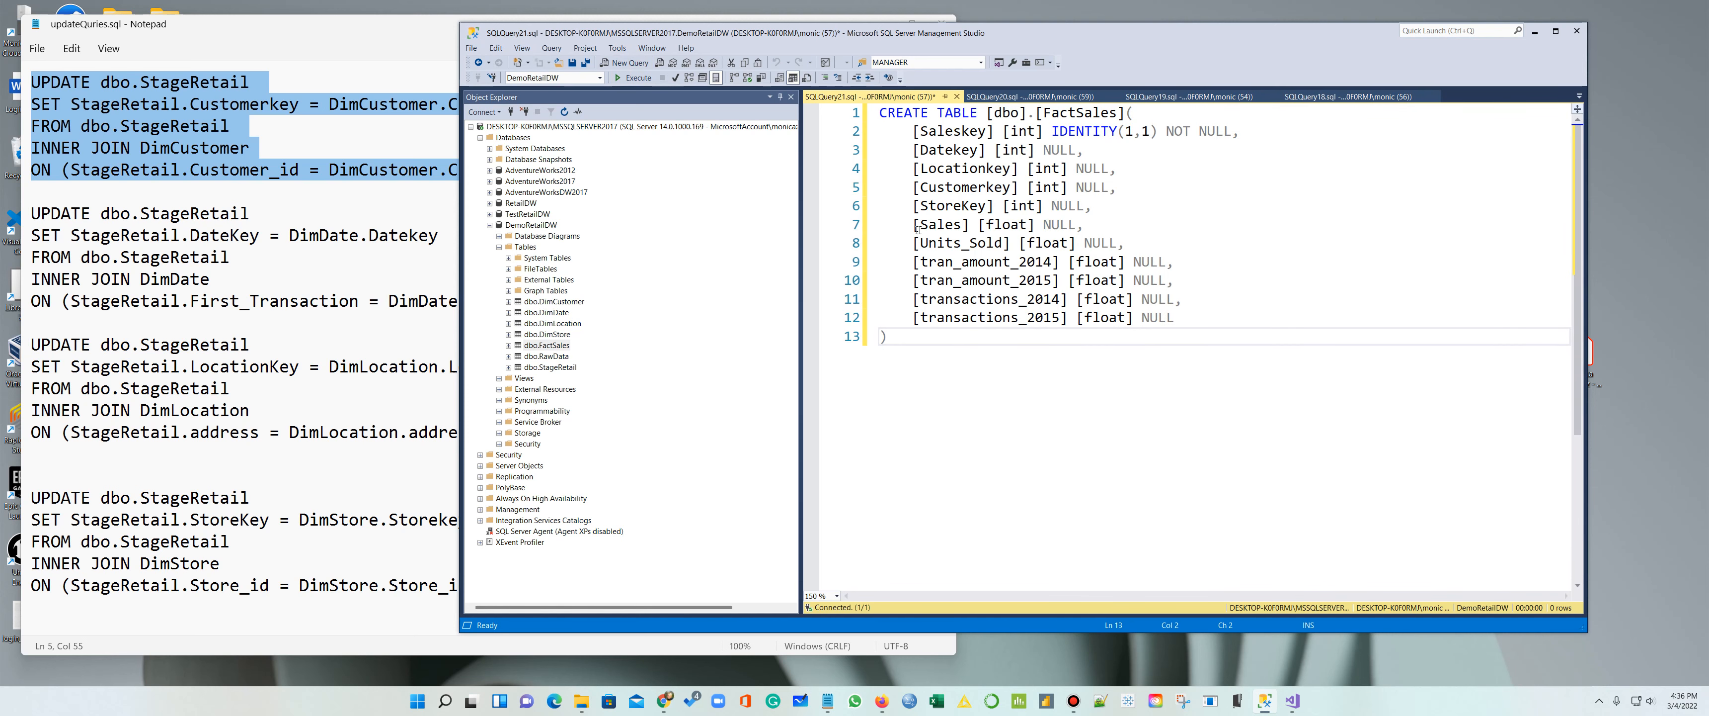
left_click(1108, 113)
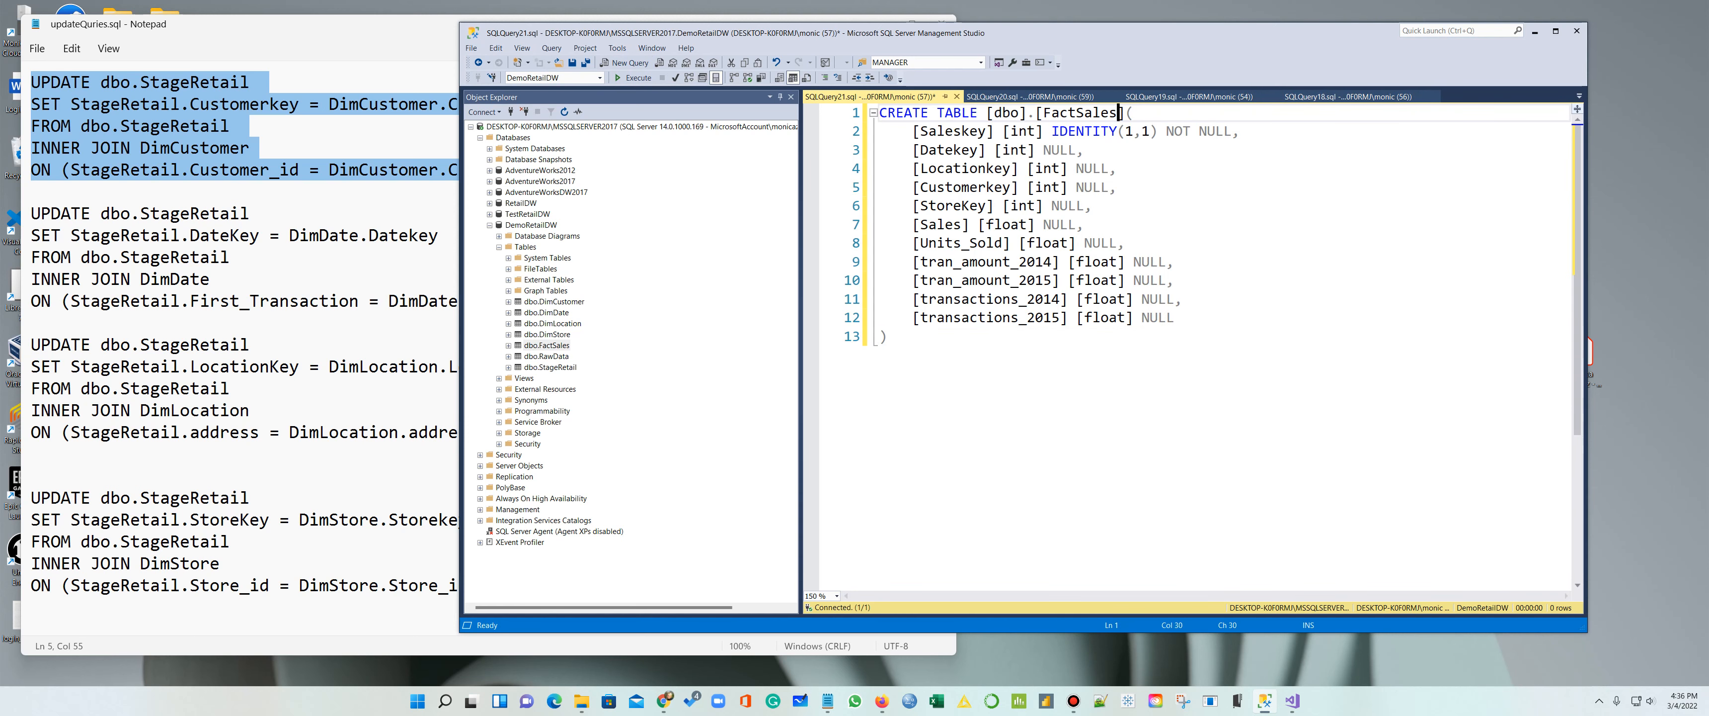
type("1")
Step: Execute the CREATE TABLE statement for dbo.FactSales1, then close its query without saving
left_click_drag(908, 348, 838, 117)
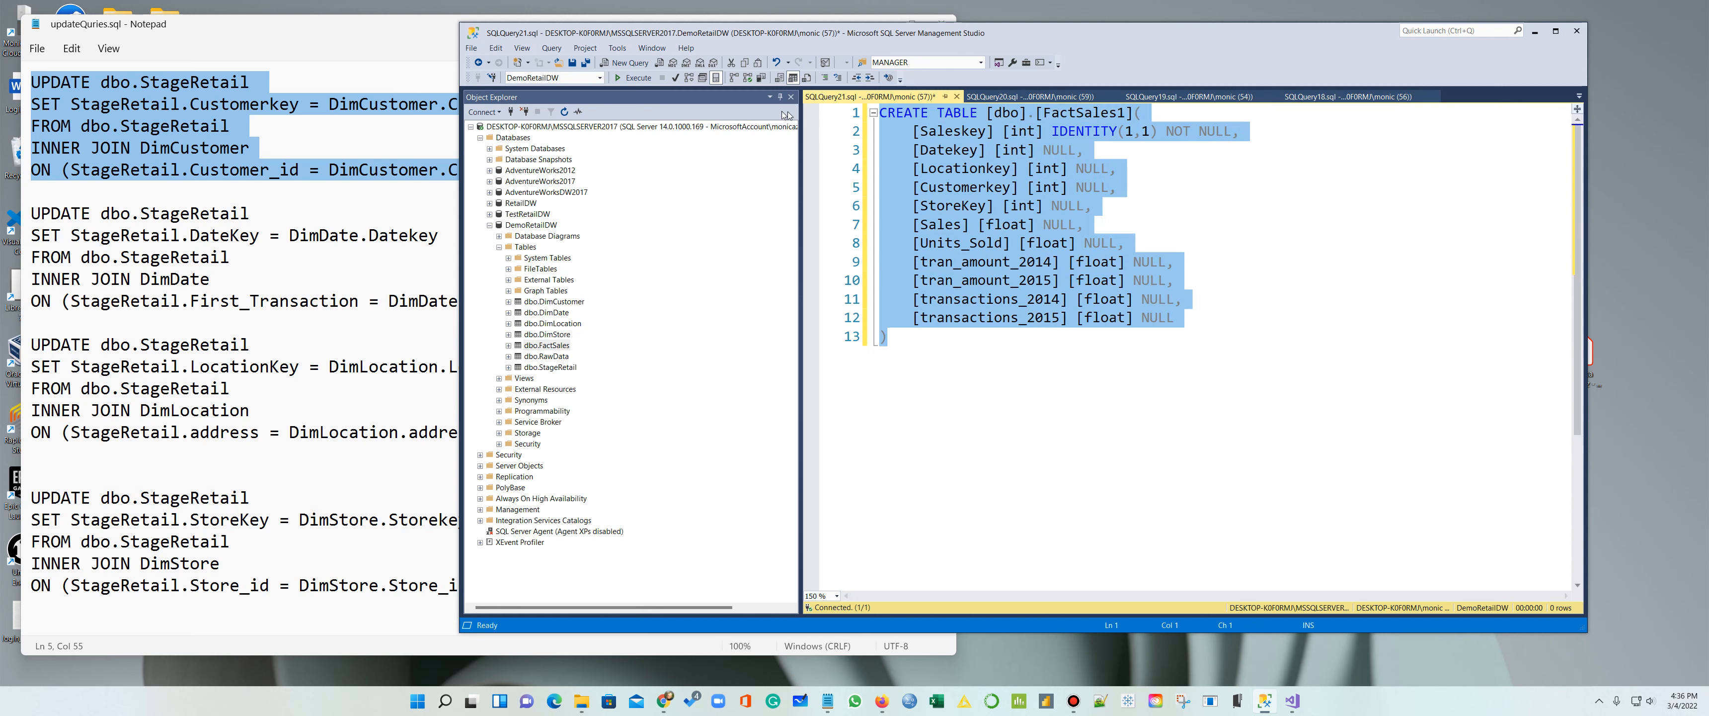
left_click(633, 78)
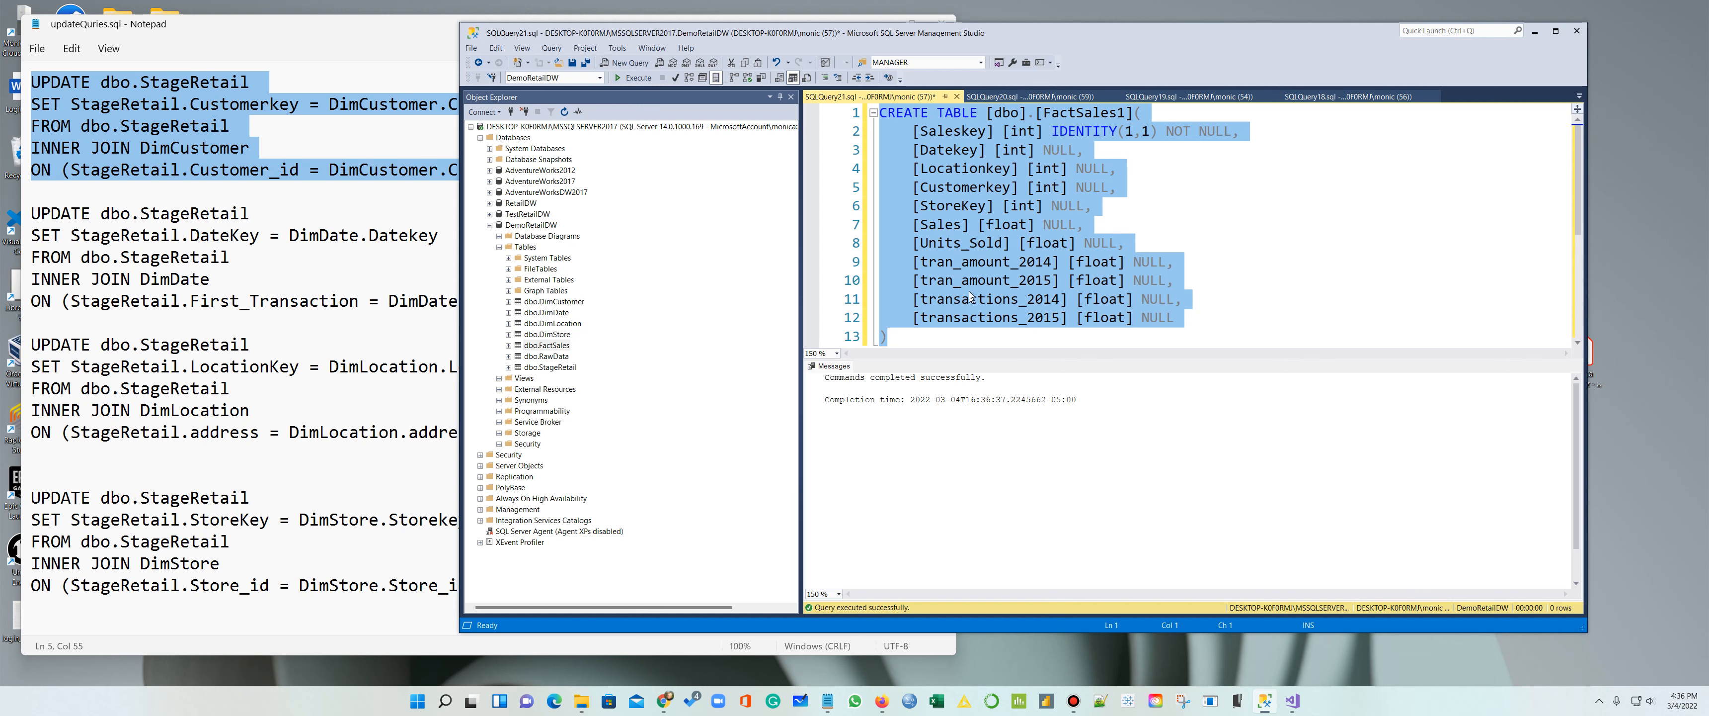
left_click(958, 97)
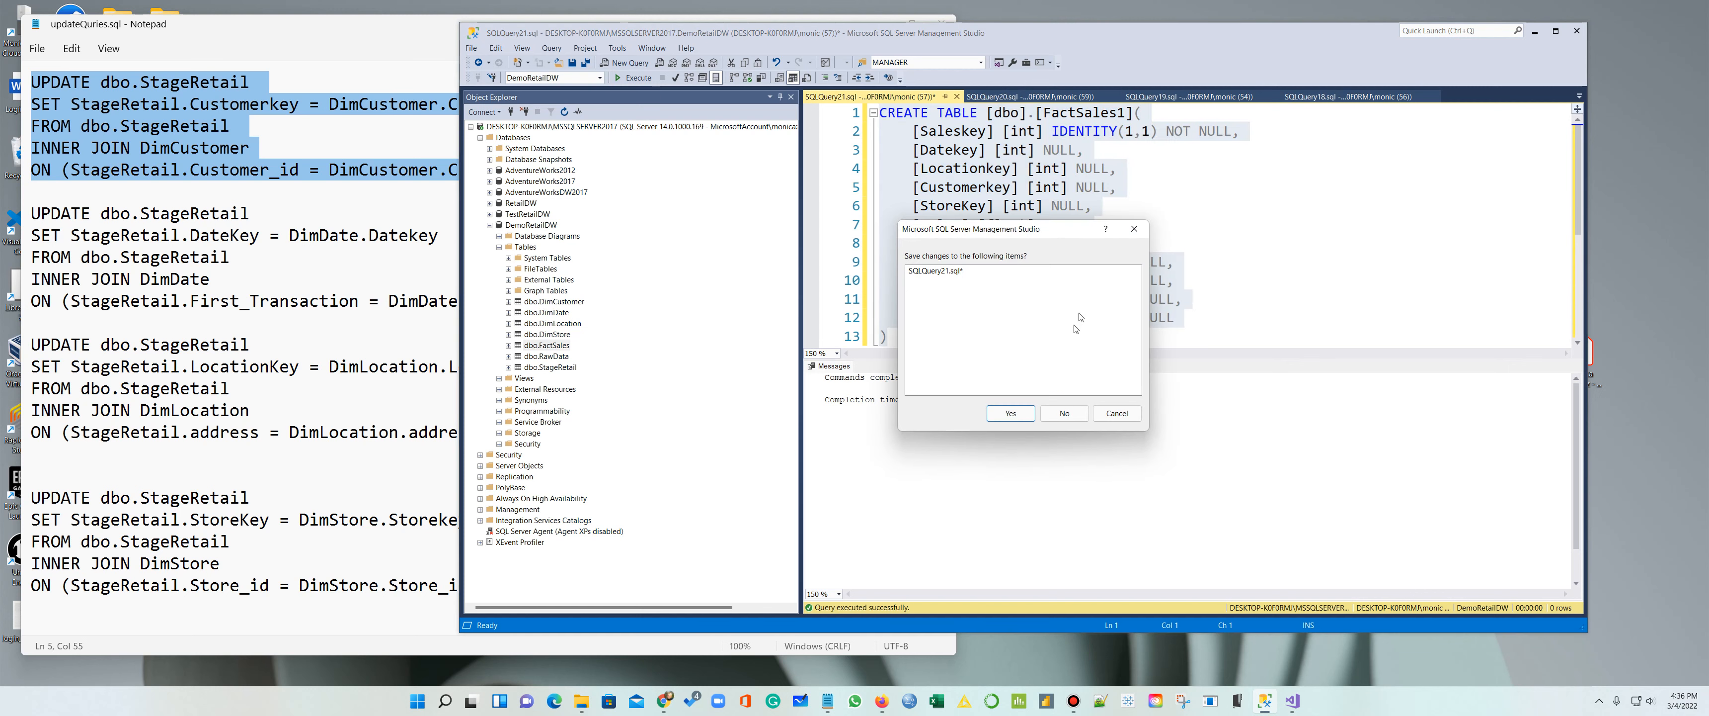
left_click(1065, 414)
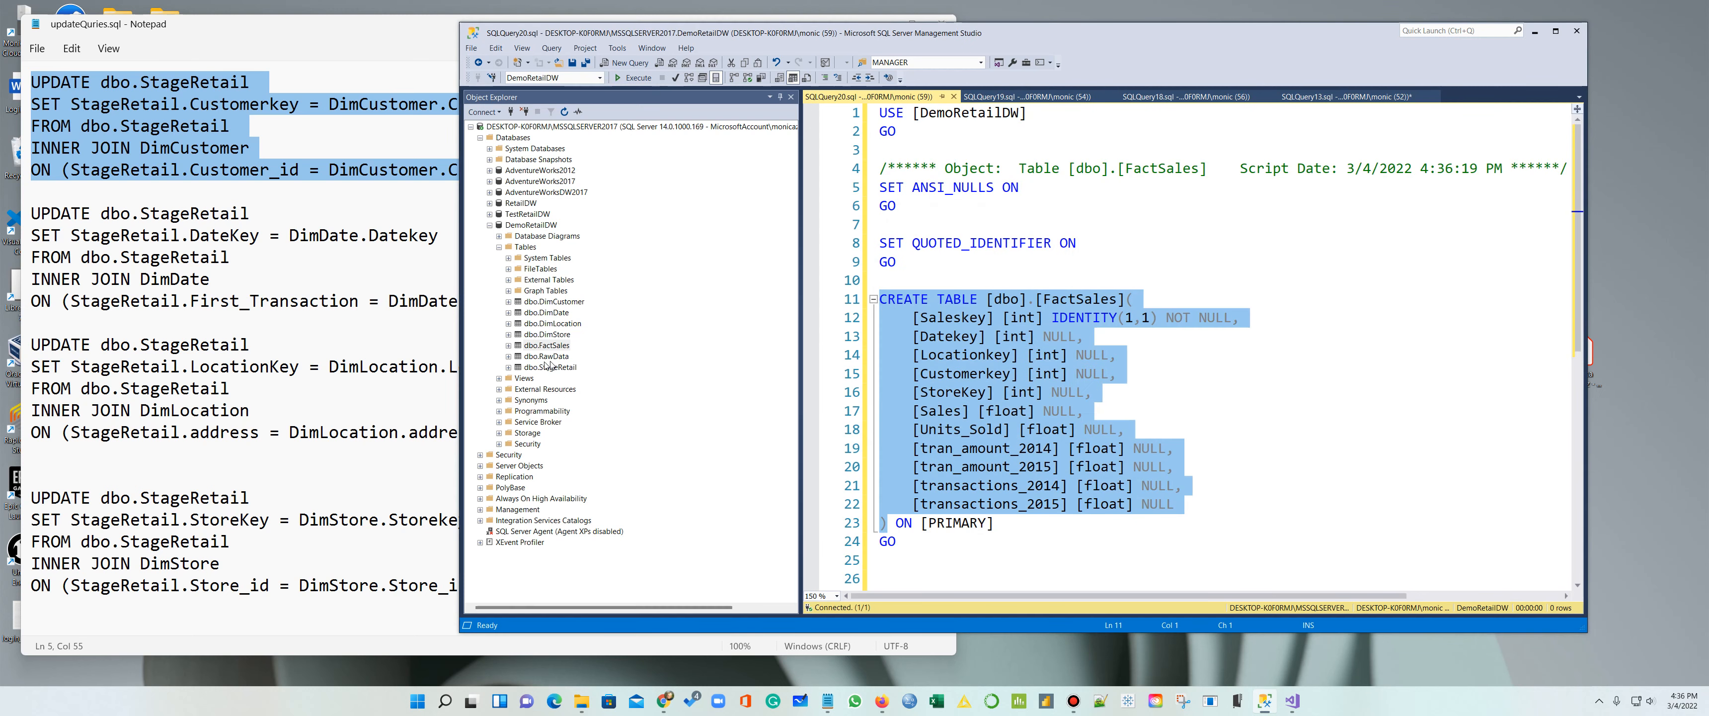
Step: Close all remaining query windows, including the one with the StageRetail update statements
left_click(953, 97)
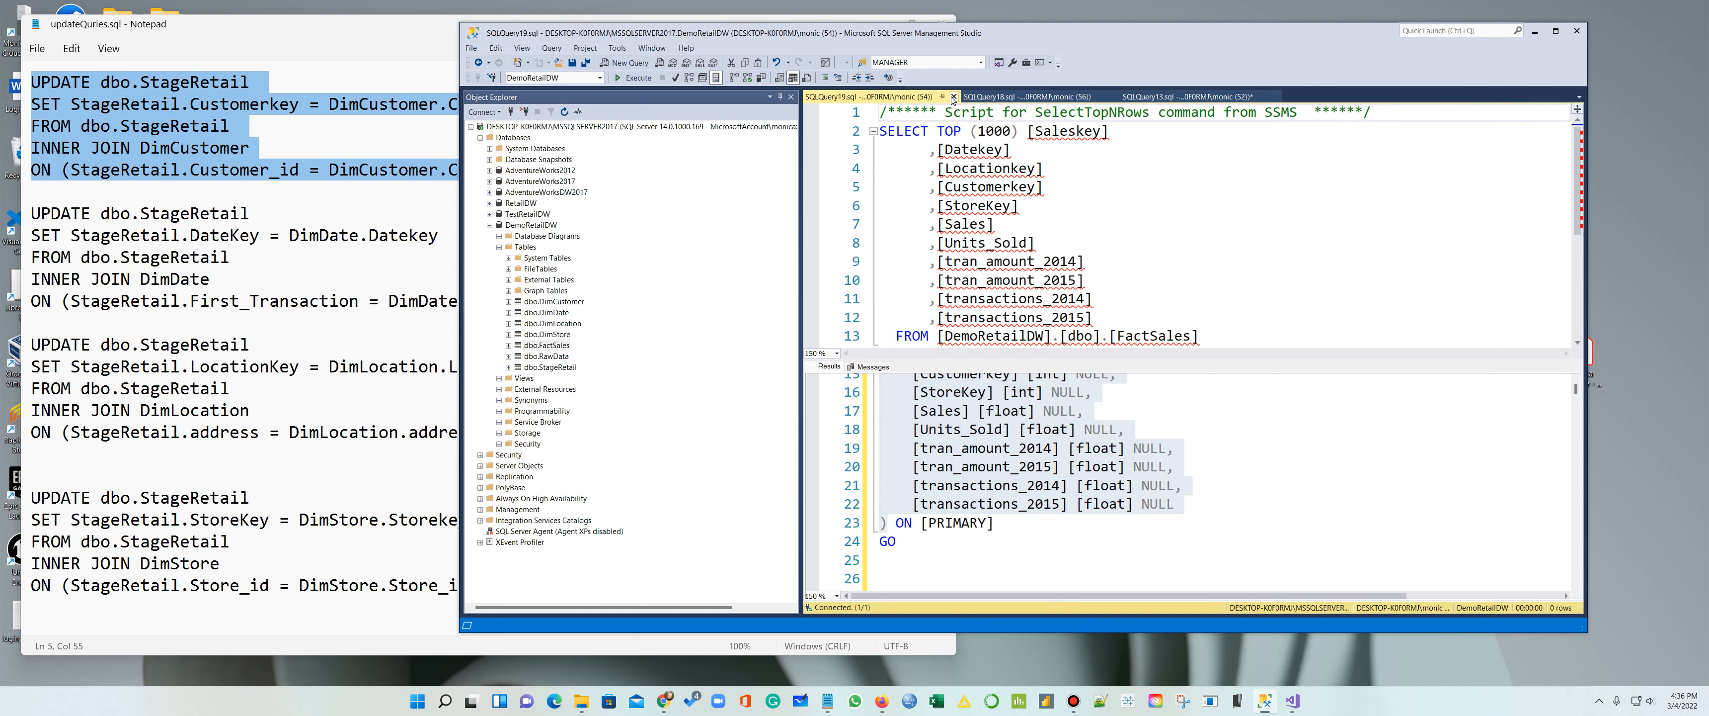
left_click(953, 97)
left_click(954, 97)
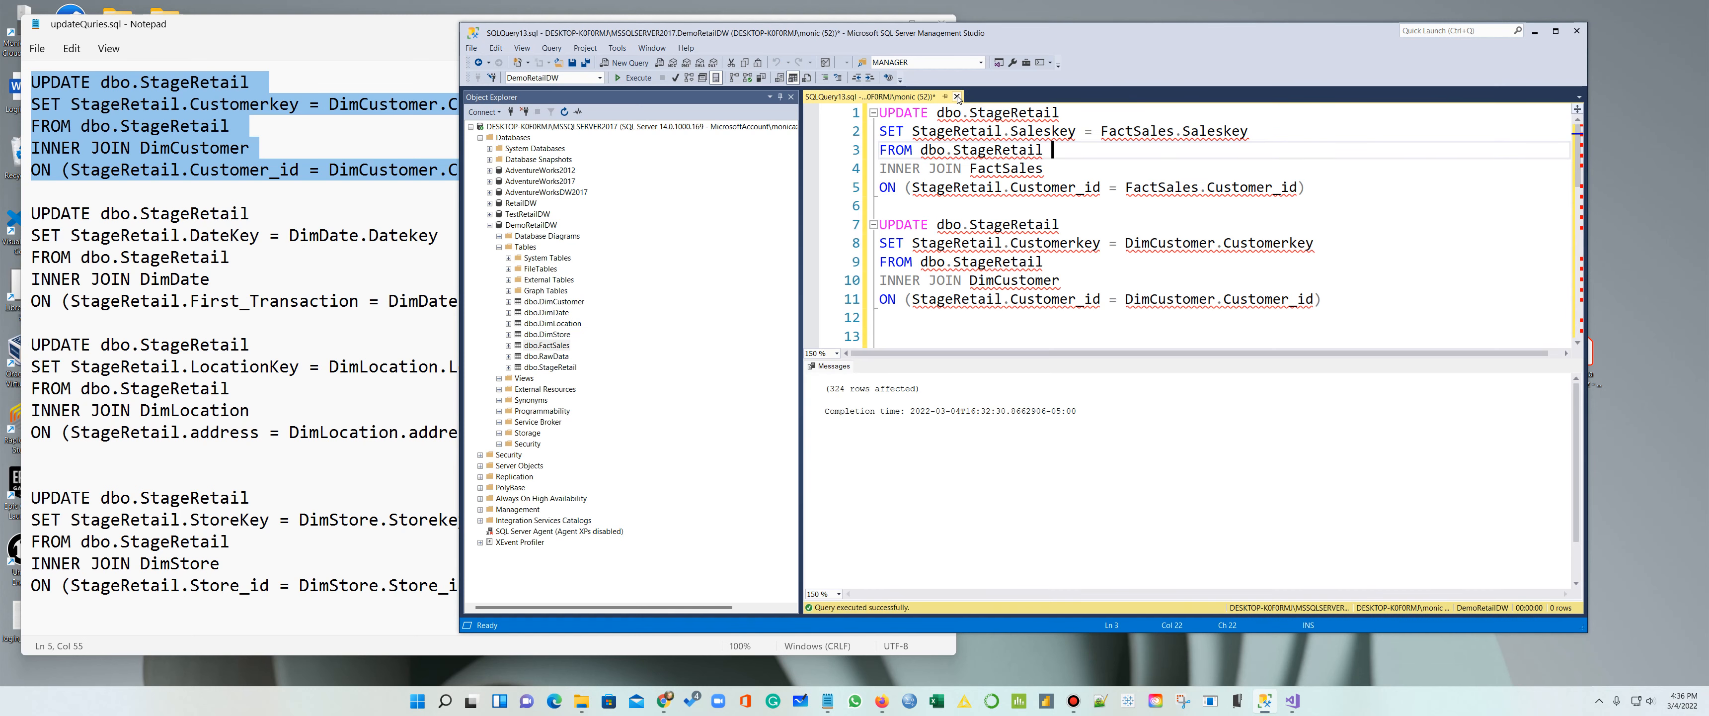
left_click(958, 98)
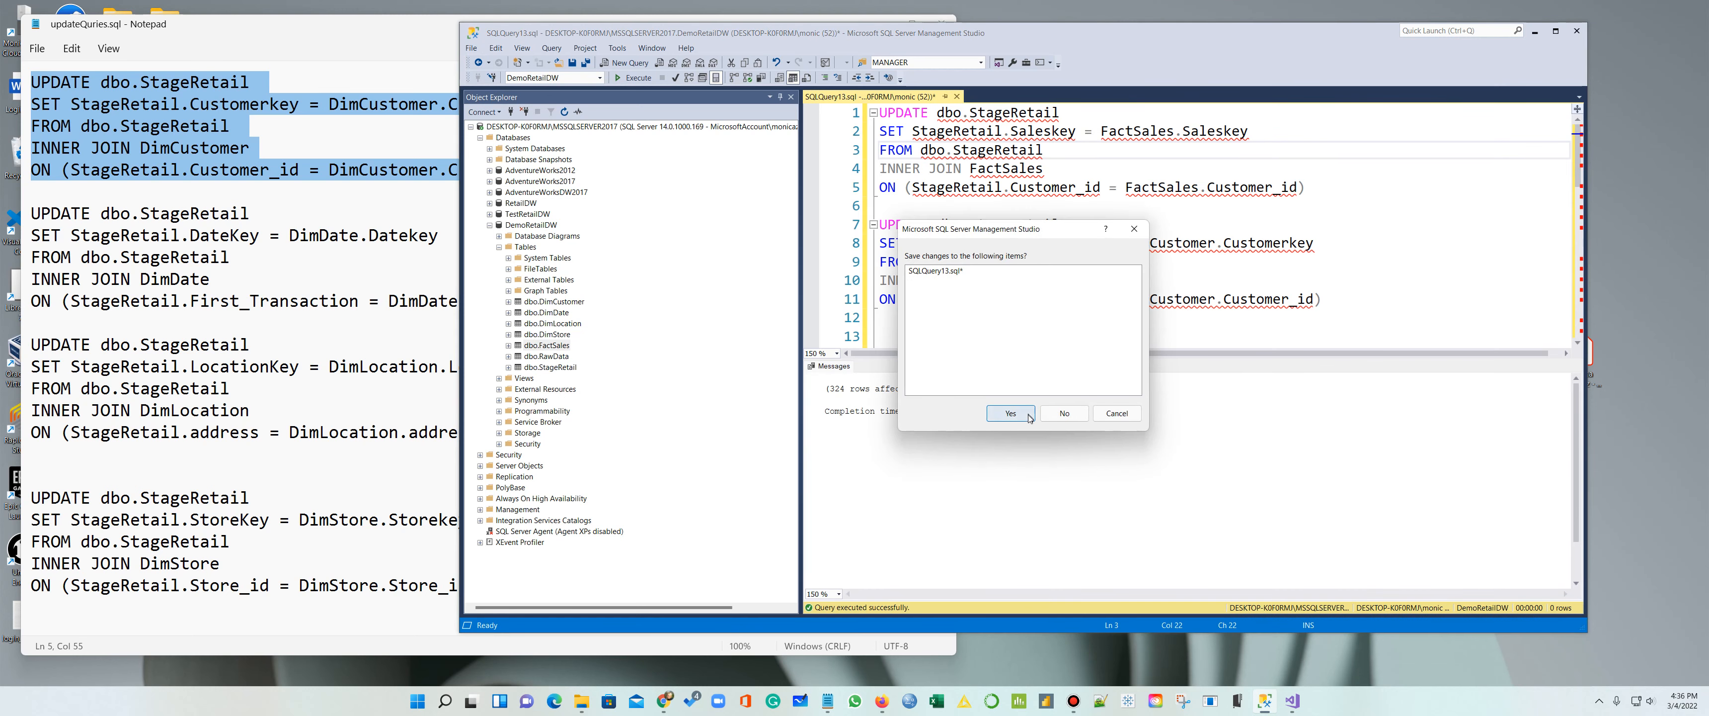
left_click(991, 412)
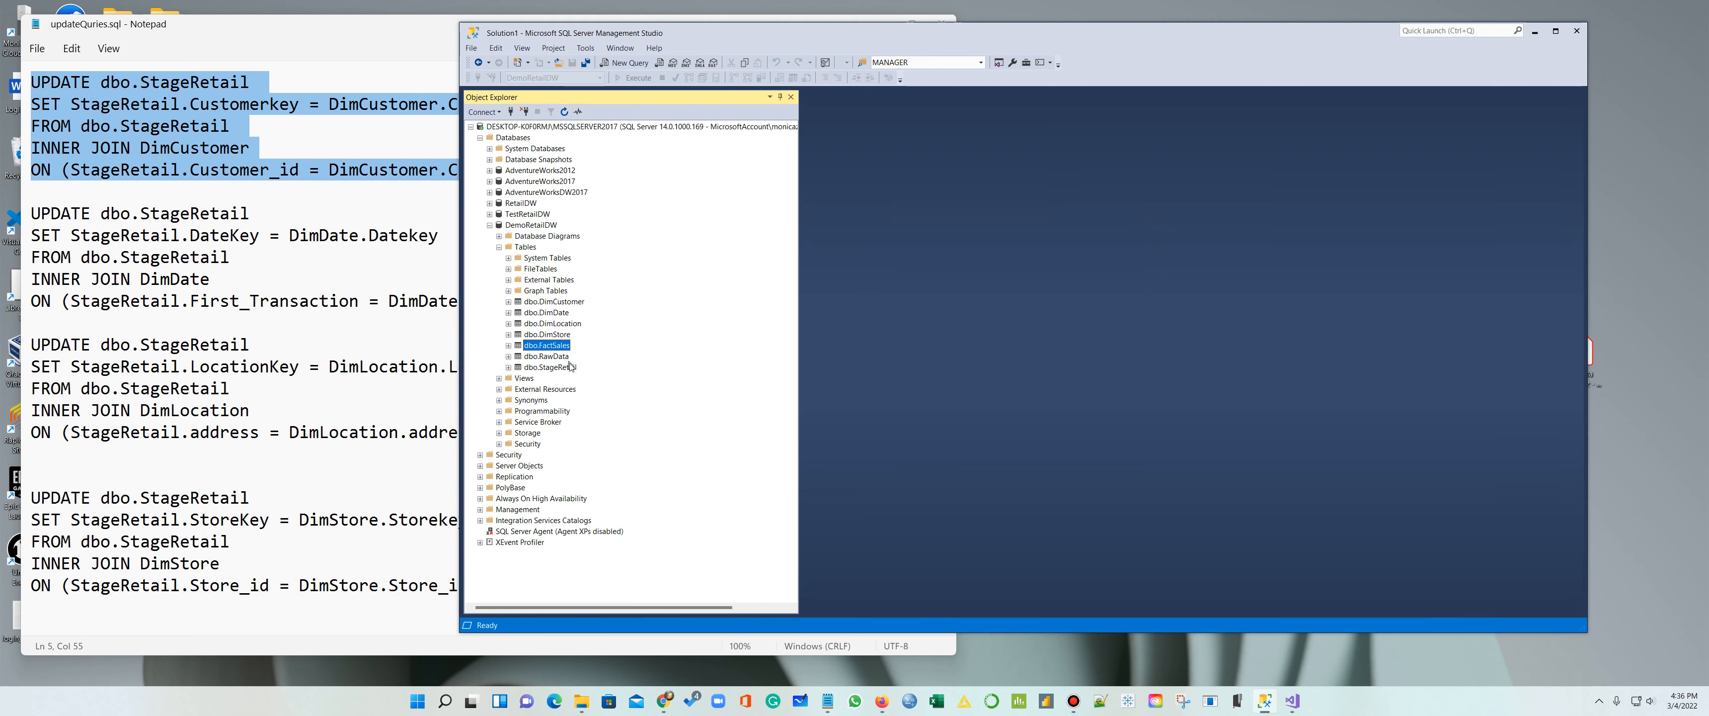
Step: Reload DemoRetailDW's table list and delete the original dbo.FactSales table
left_click(490, 225)
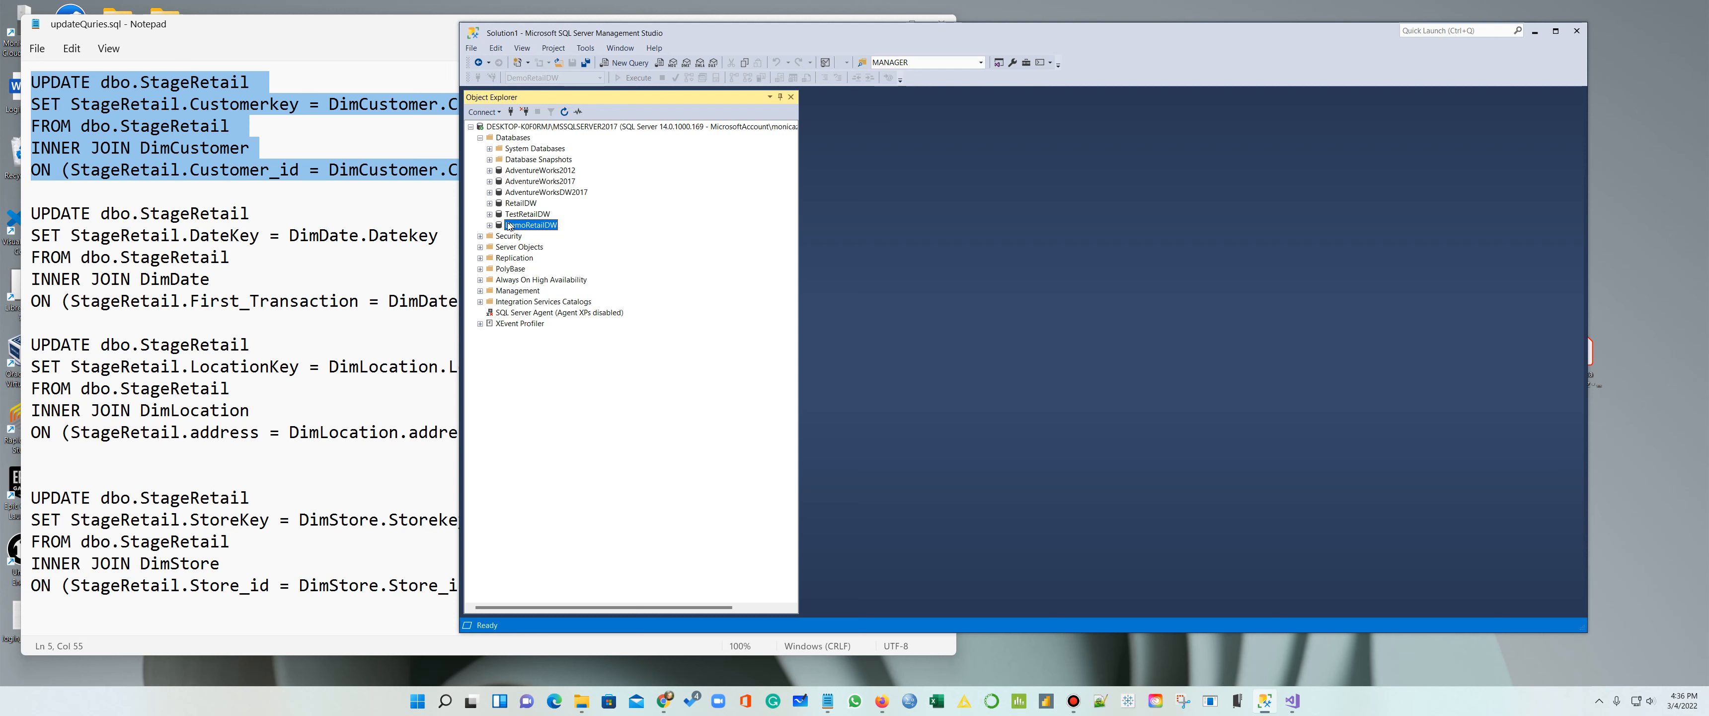
left_click(490, 225)
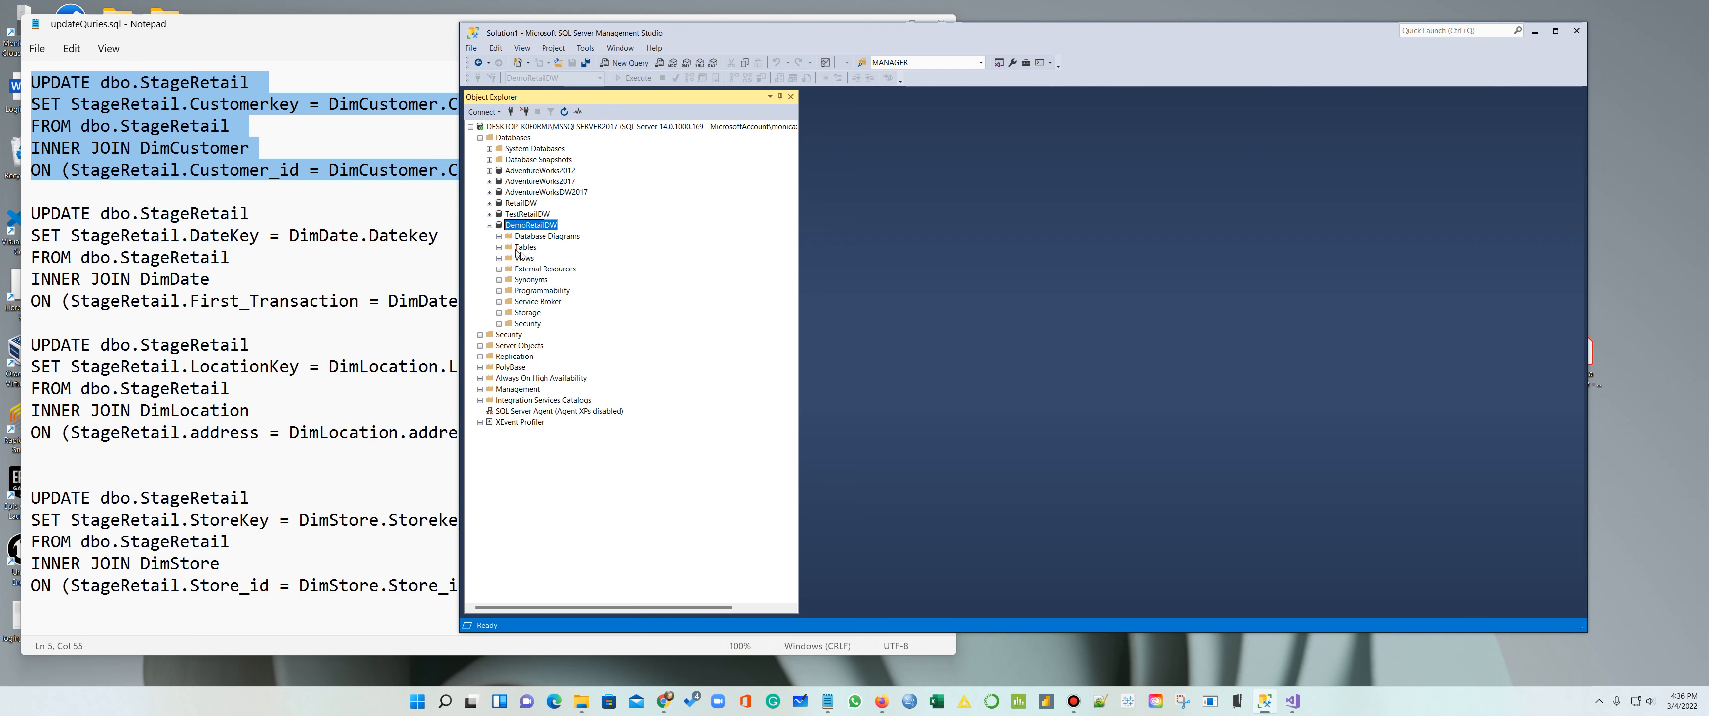
left_click(499, 247)
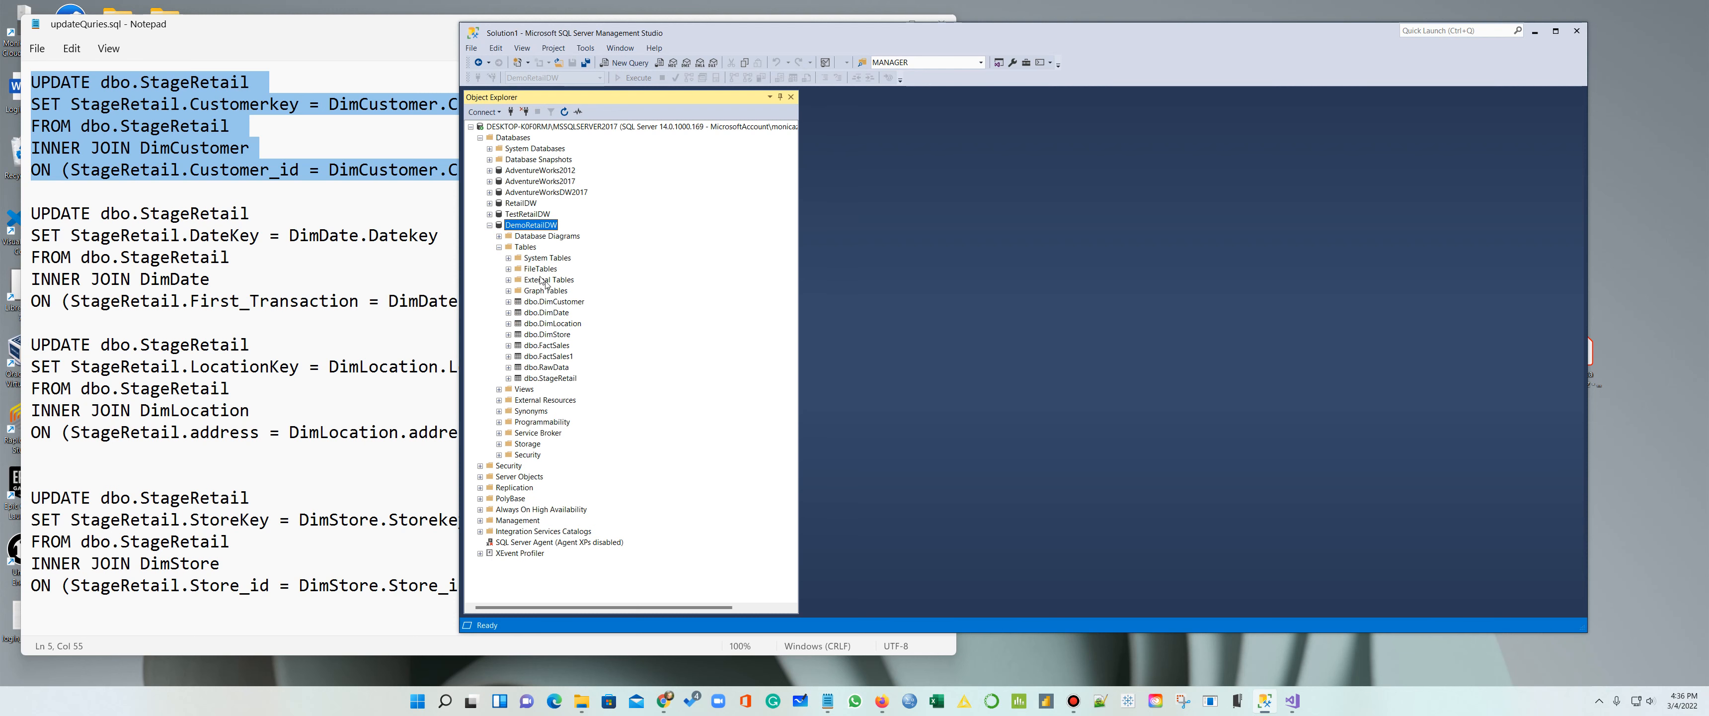
right_click(560, 347)
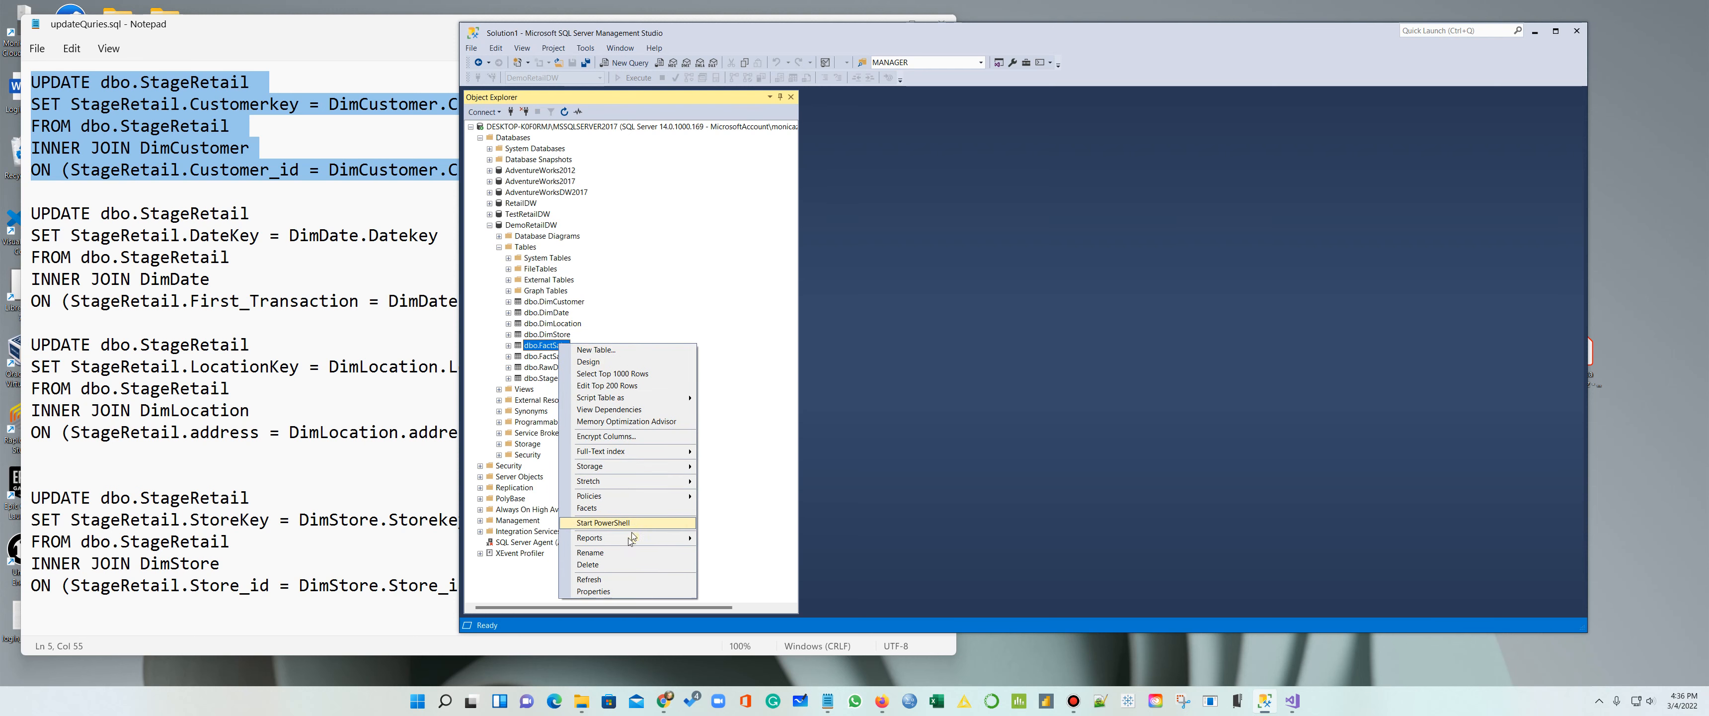
left_click(607, 566)
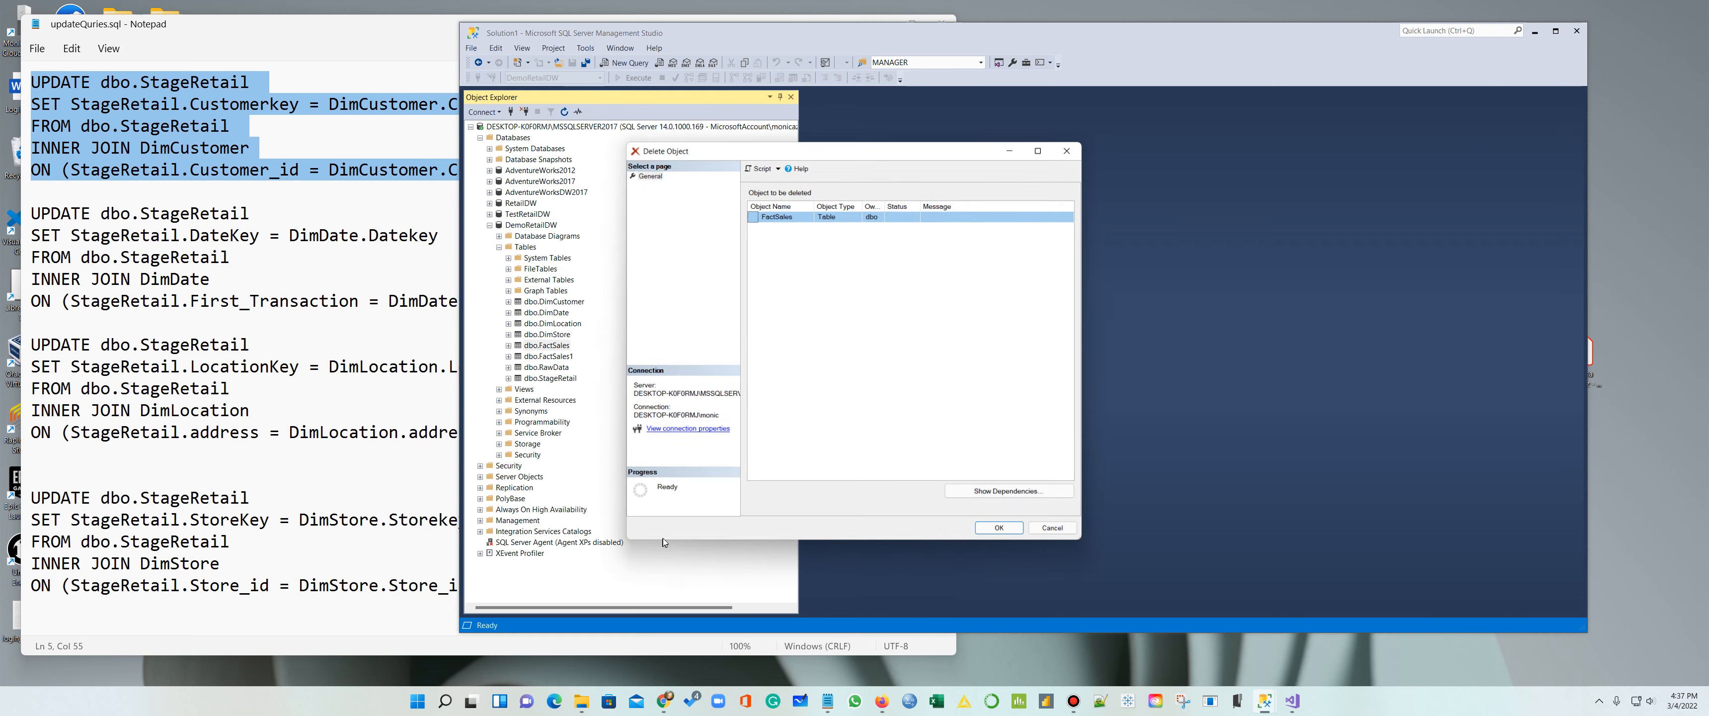
left_click(1002, 530)
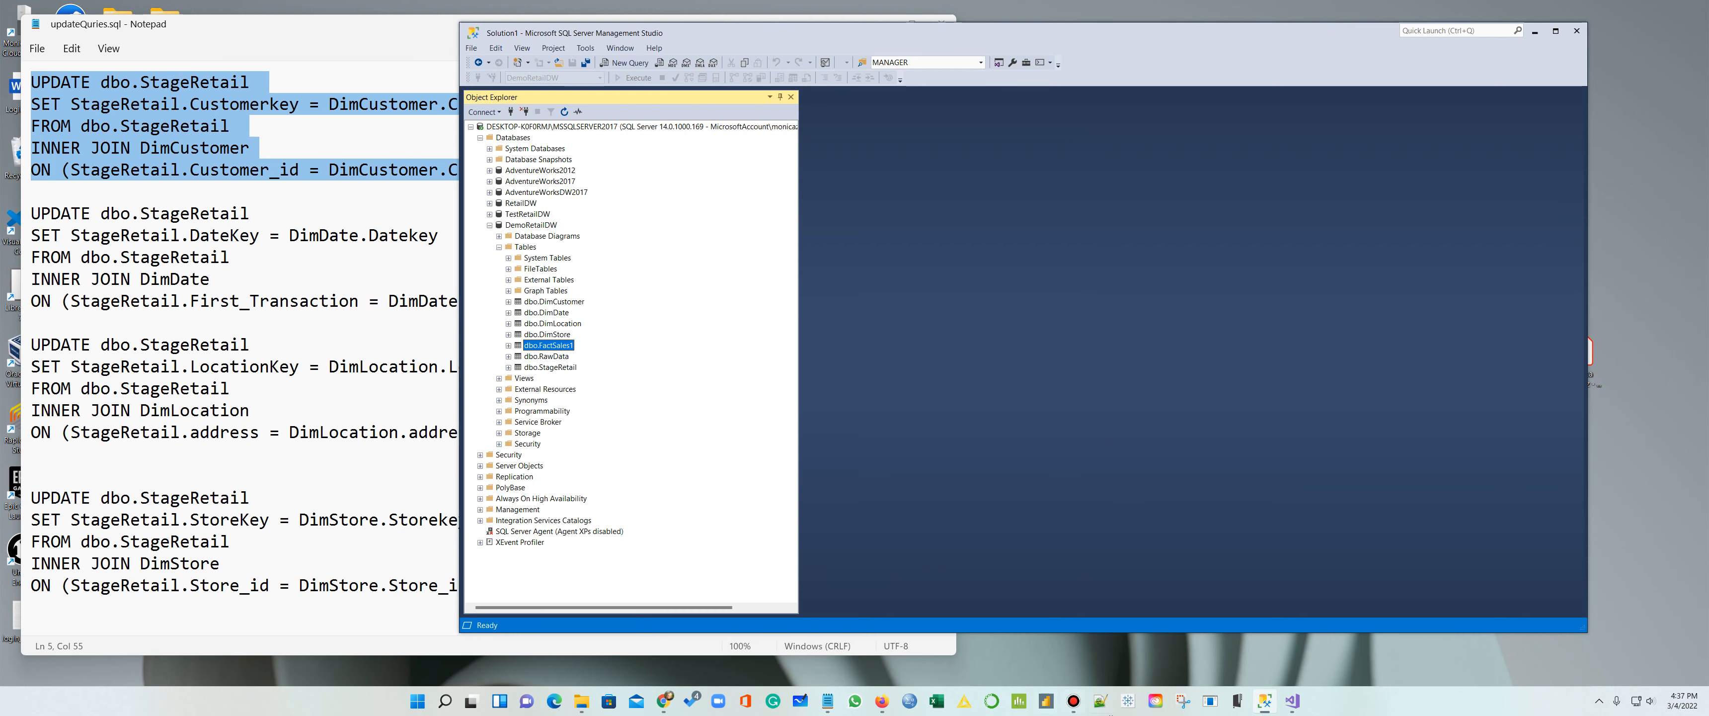
Step: Switch to Visual Studio and add a new SSIS package named UpdateFactSales.dtsx to the DemoRetailVideo project
left_click(1292, 700)
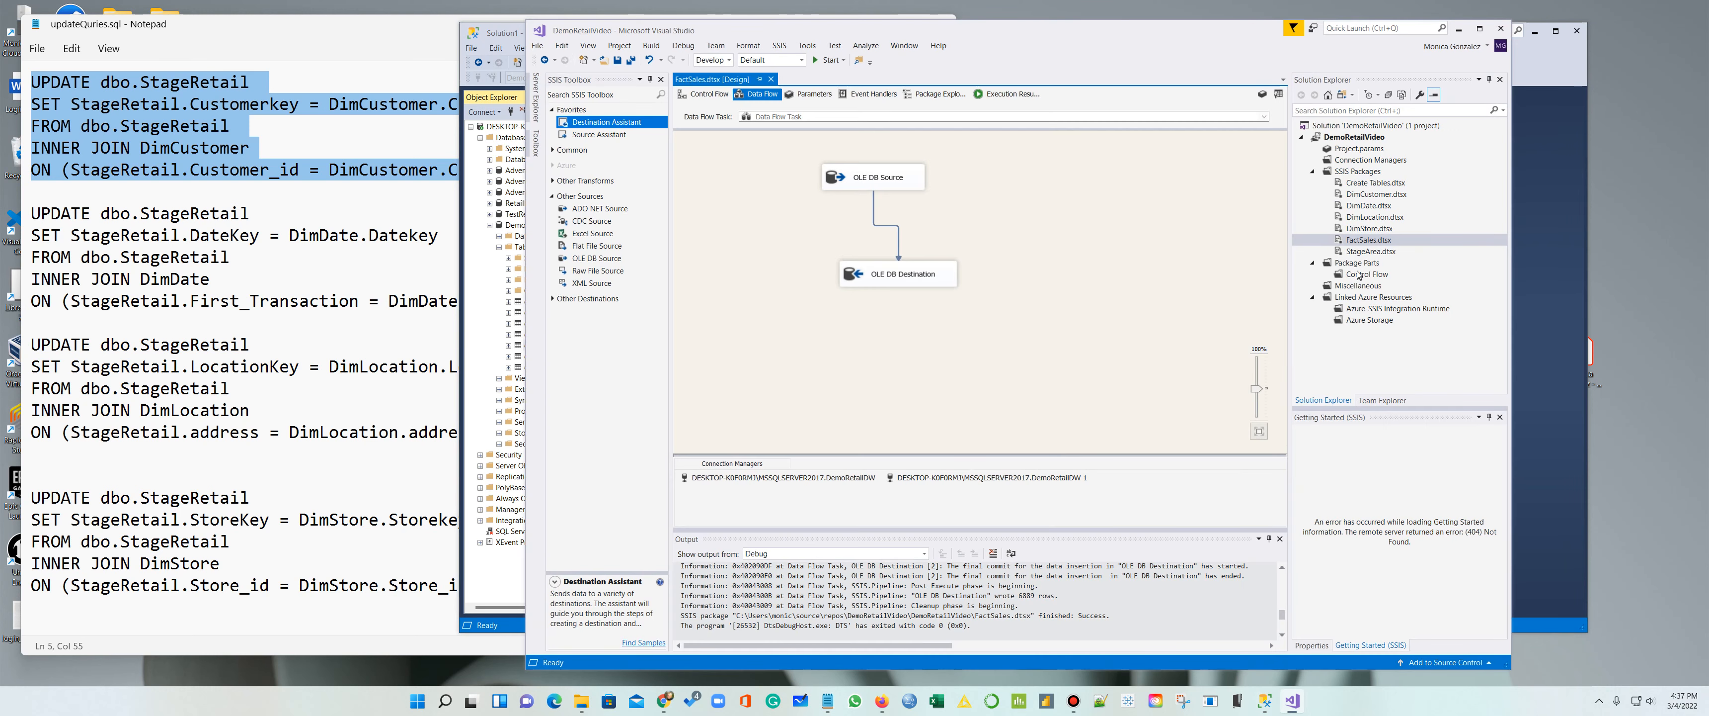
left_click(1355, 172)
right_click(1355, 172)
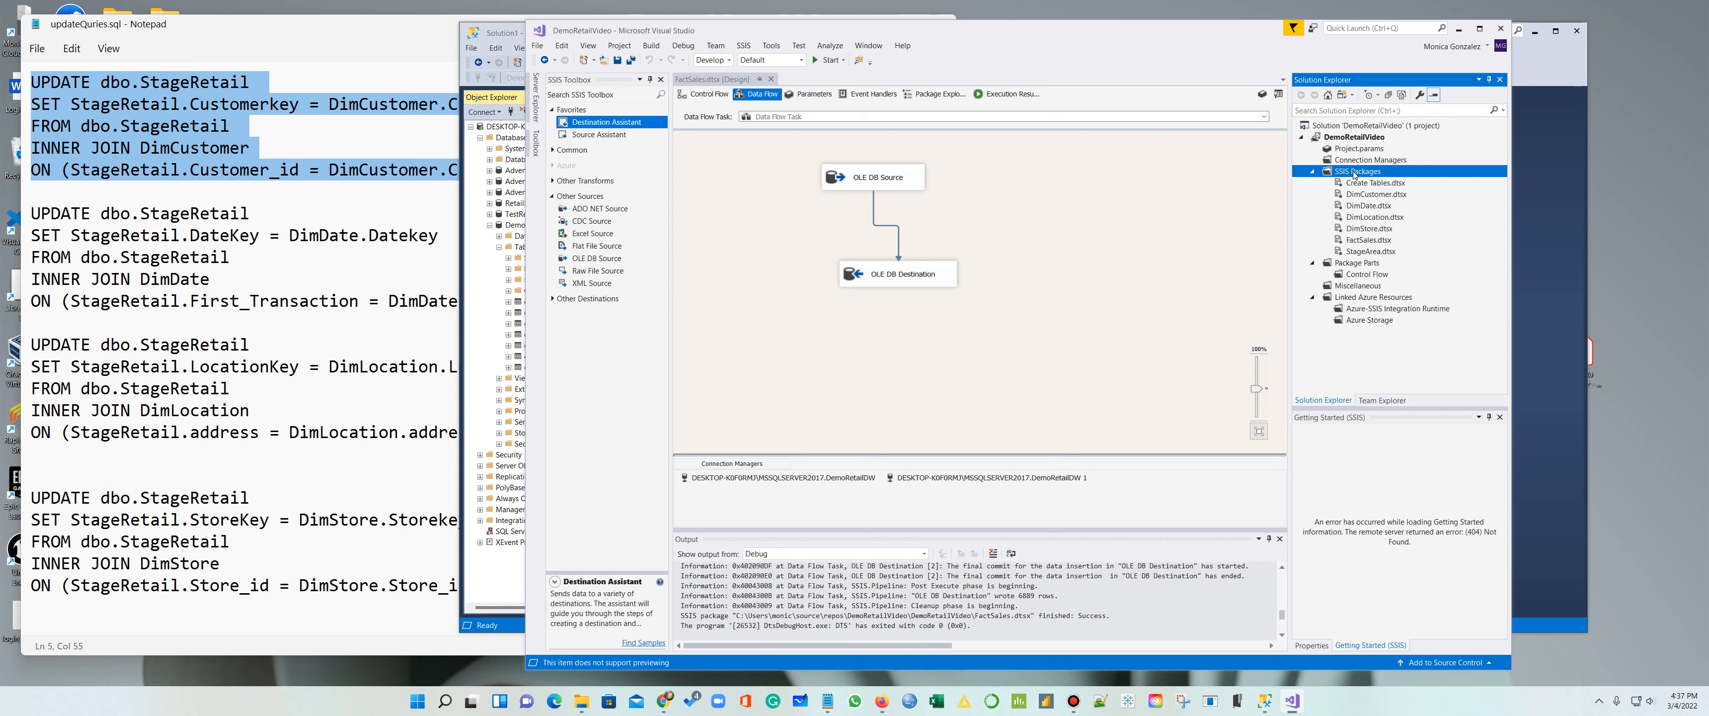
left_click(1394, 194)
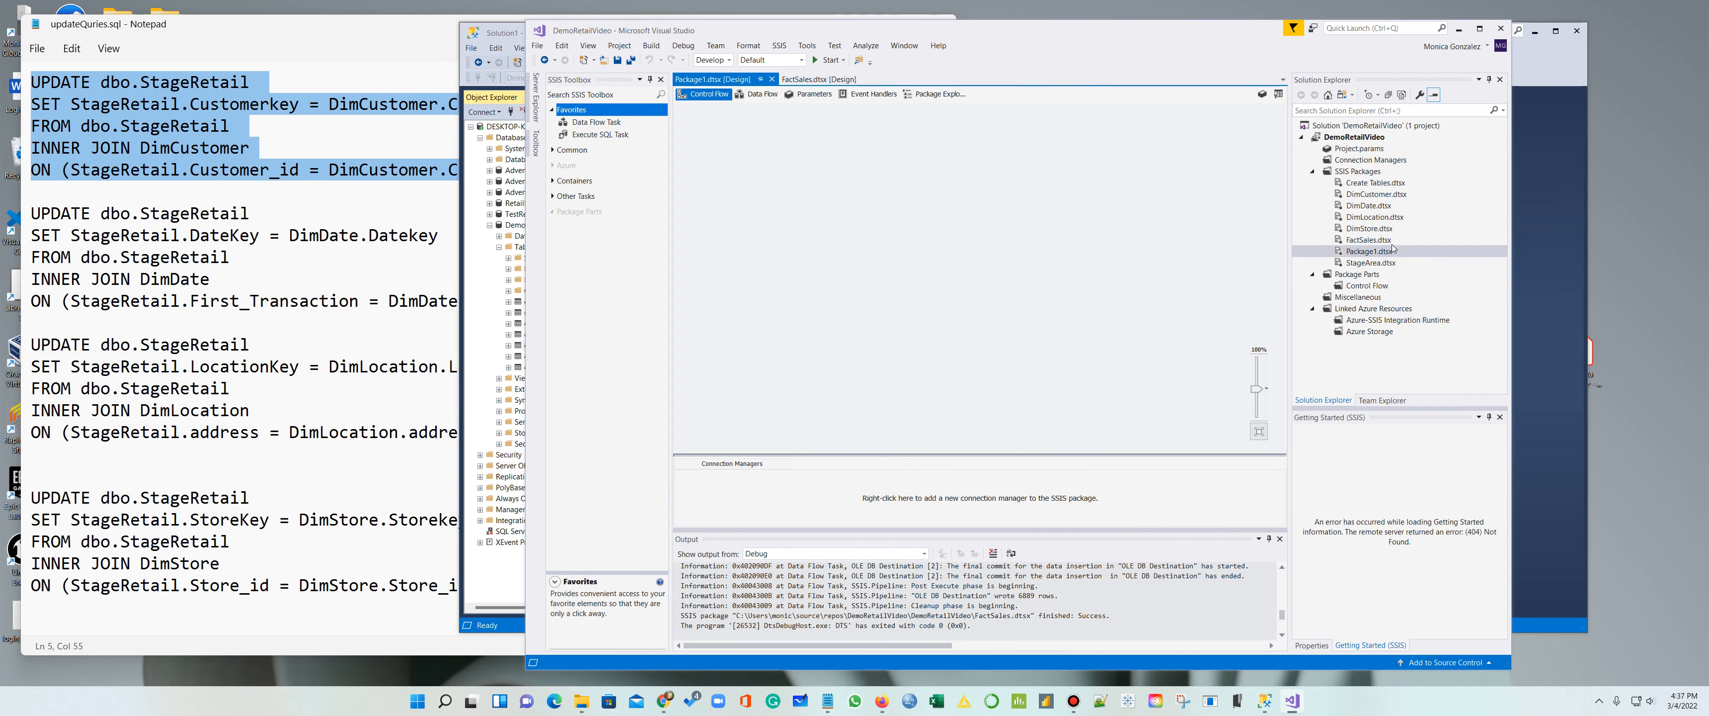
right_click(1366, 251)
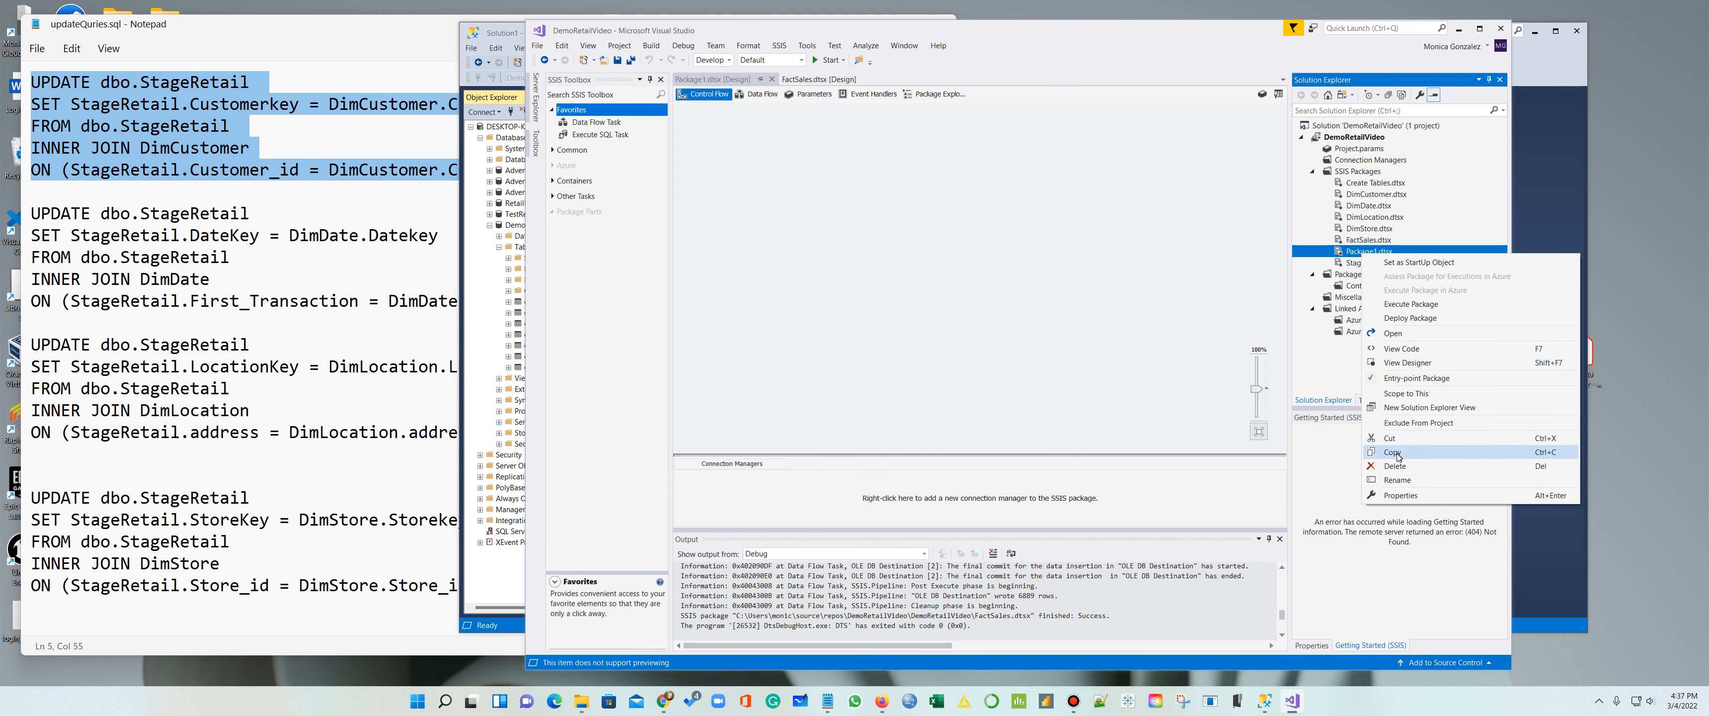
left_click(1397, 478)
type("Update")
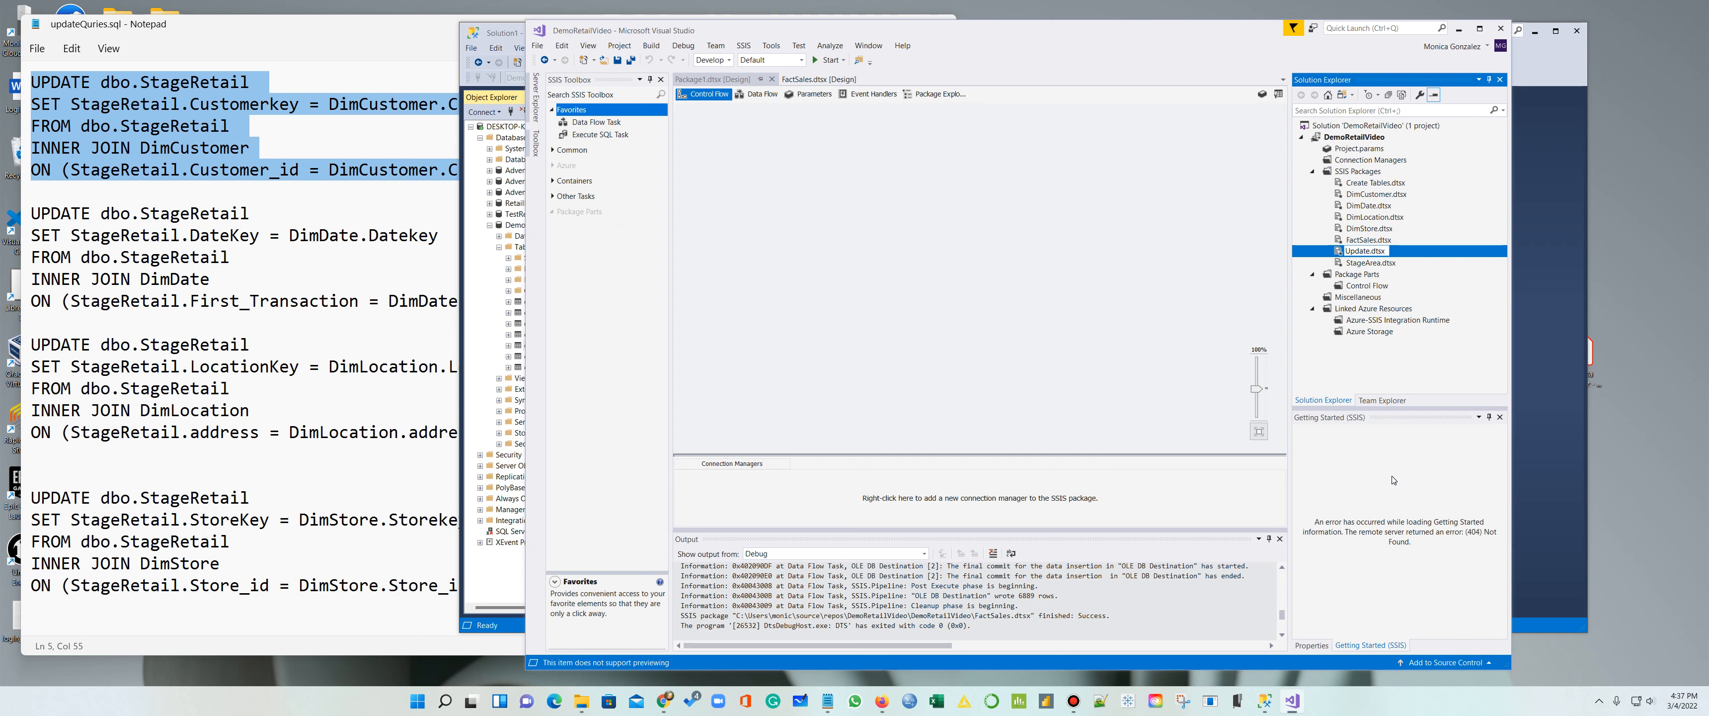
type("FactSales")
Step: Add a Data Flow Task to the UpdateFactSales package and start a SQL Server source with a new connection inside it
left_click_drag(597, 121, 796, 182)
double_click(835, 193)
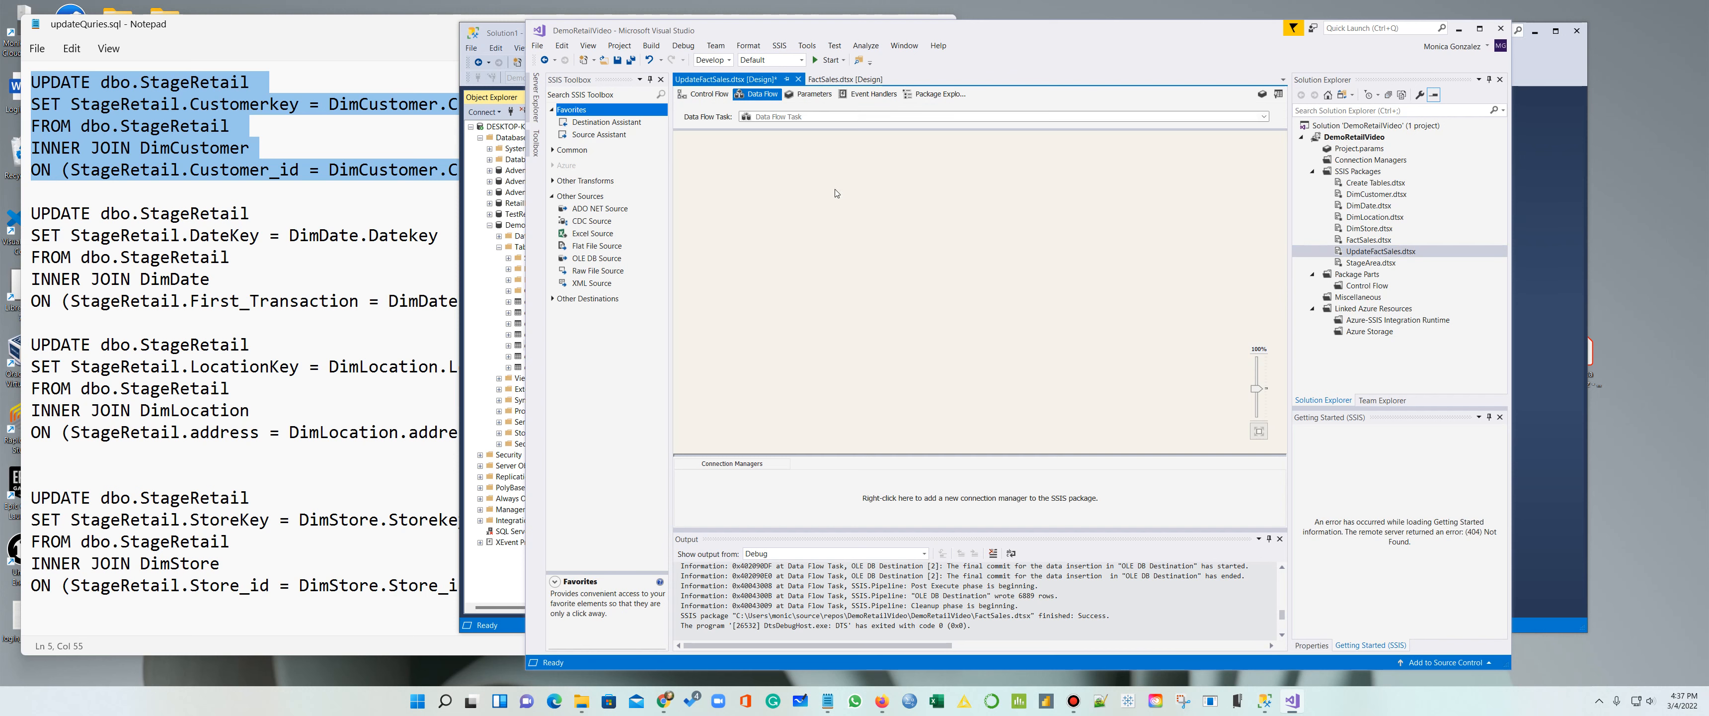
left_click_drag(592, 136, 803, 203)
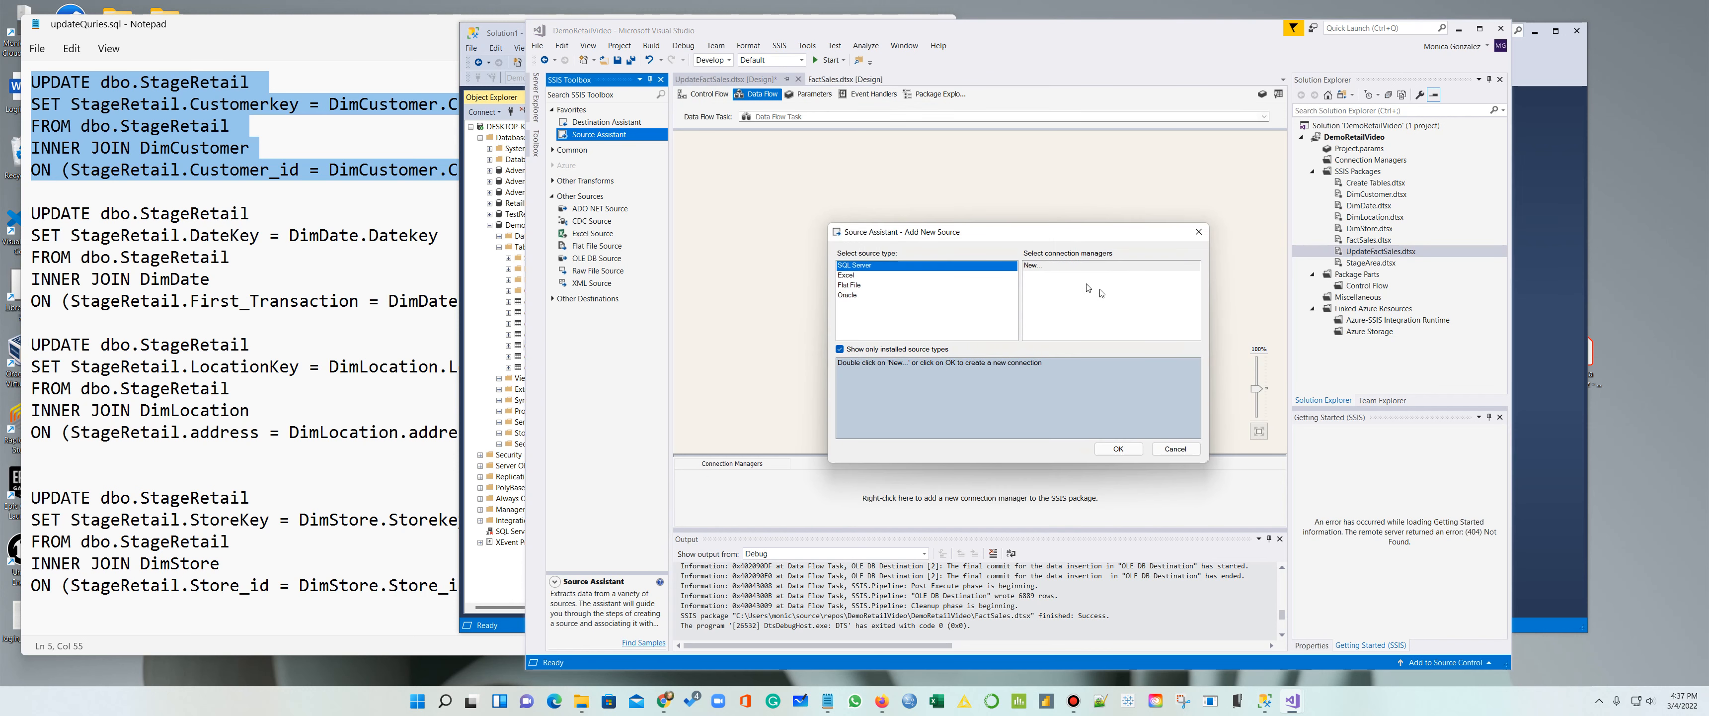
left_click(1077, 270)
left_click(1118, 449)
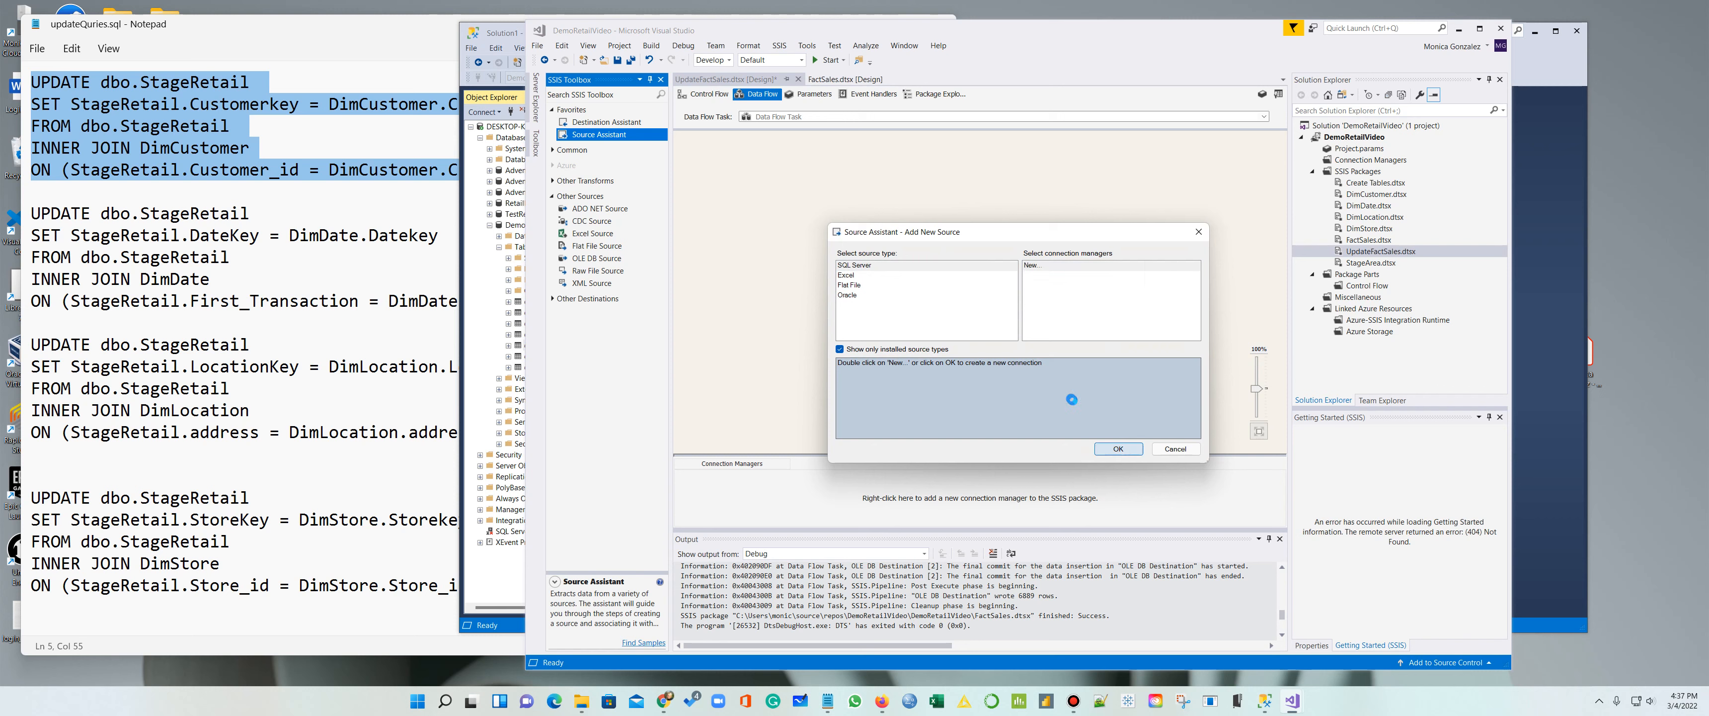
Step: Set the source connection's provider to SQL Server Native Client 11.0
left_click(877, 208)
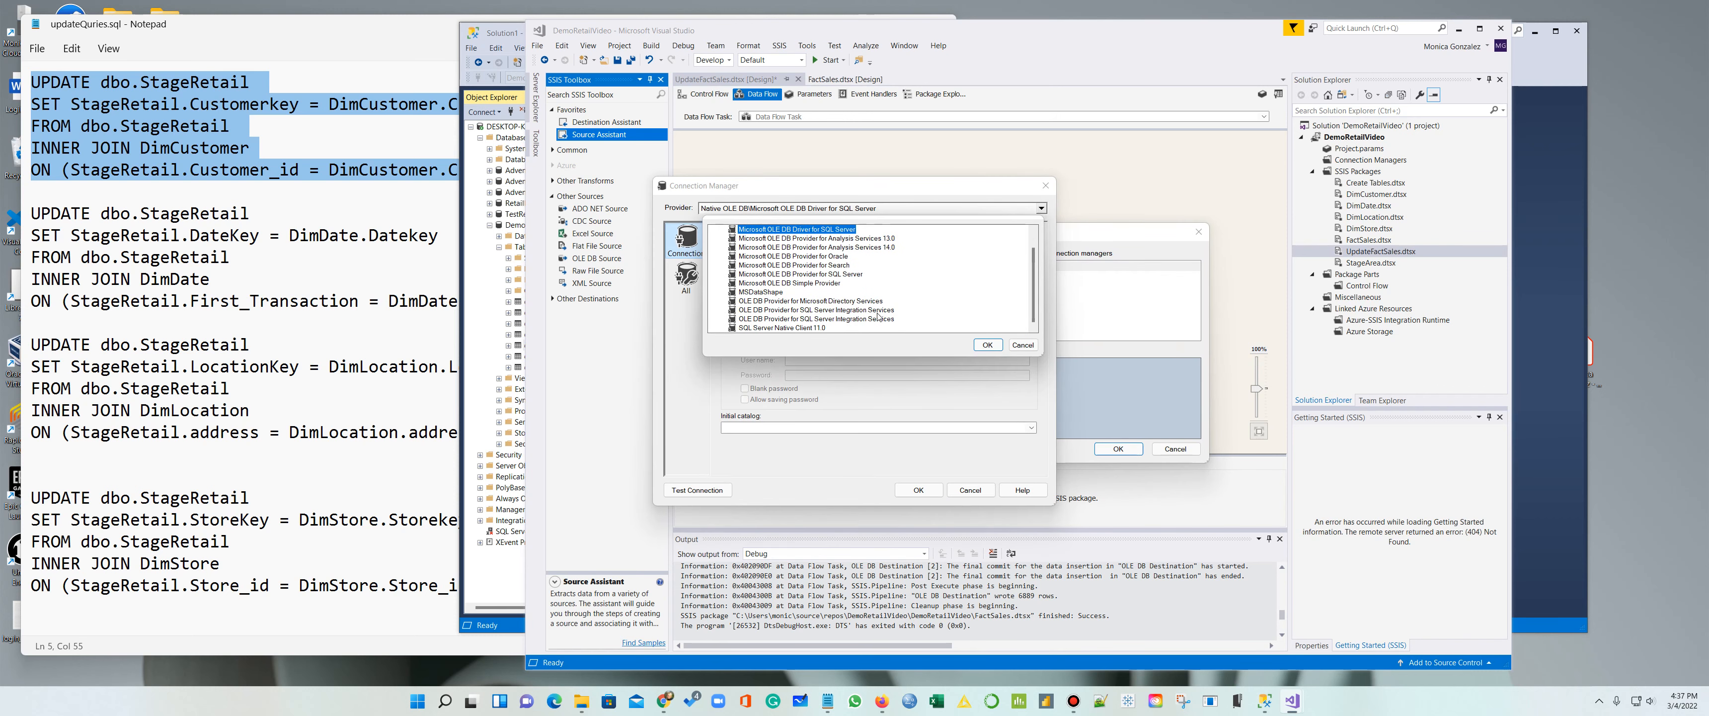
left_click(820, 328)
left_click(987, 344)
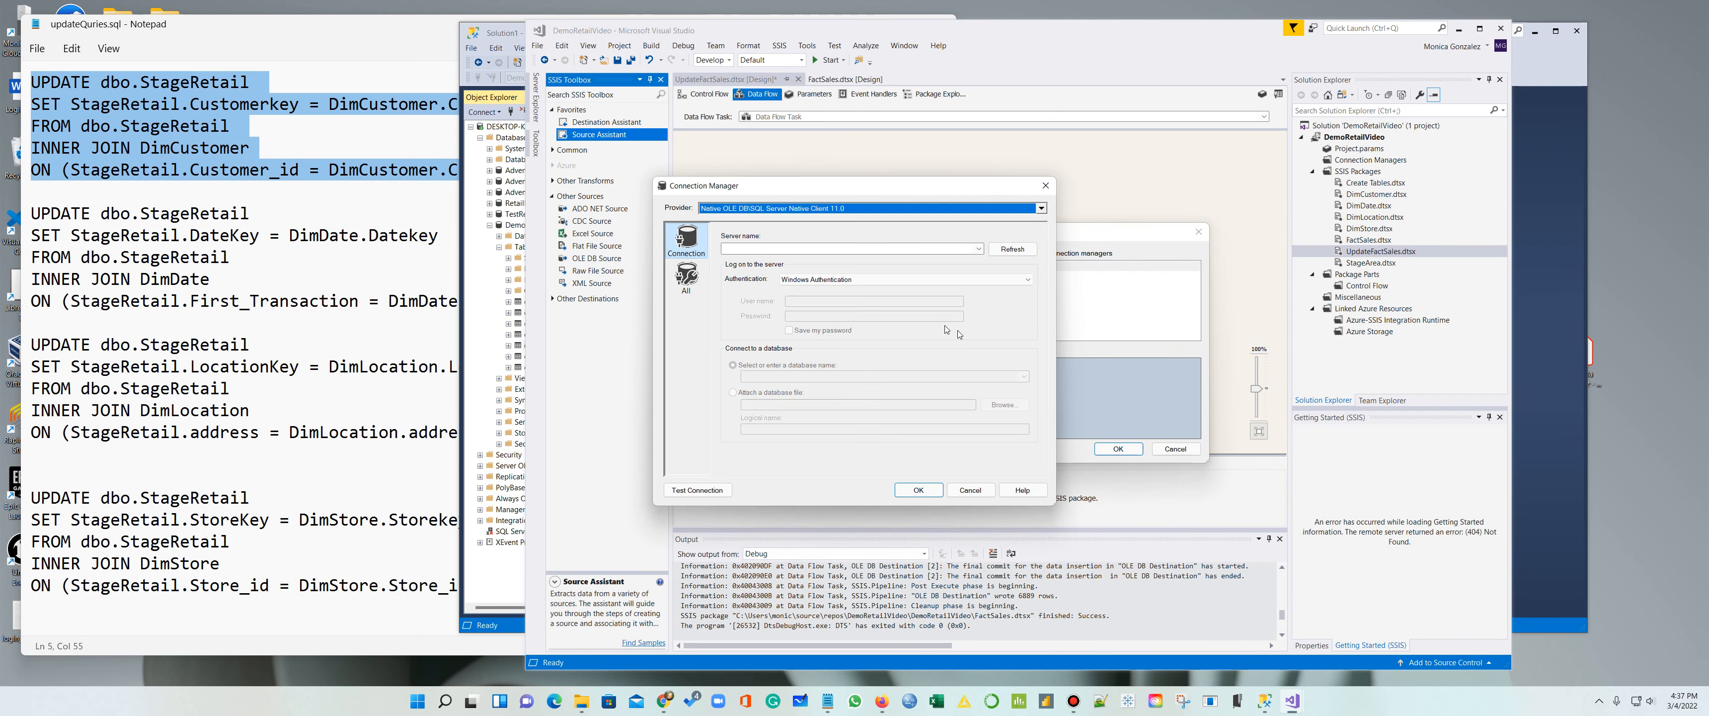
Step: Copy the server name DESKTOP-K0F0RMJ\MSSQLSERVER2017 from notes.txt into the source connection's server name
type("CREATE TABLE [dbo].[FactSales](")
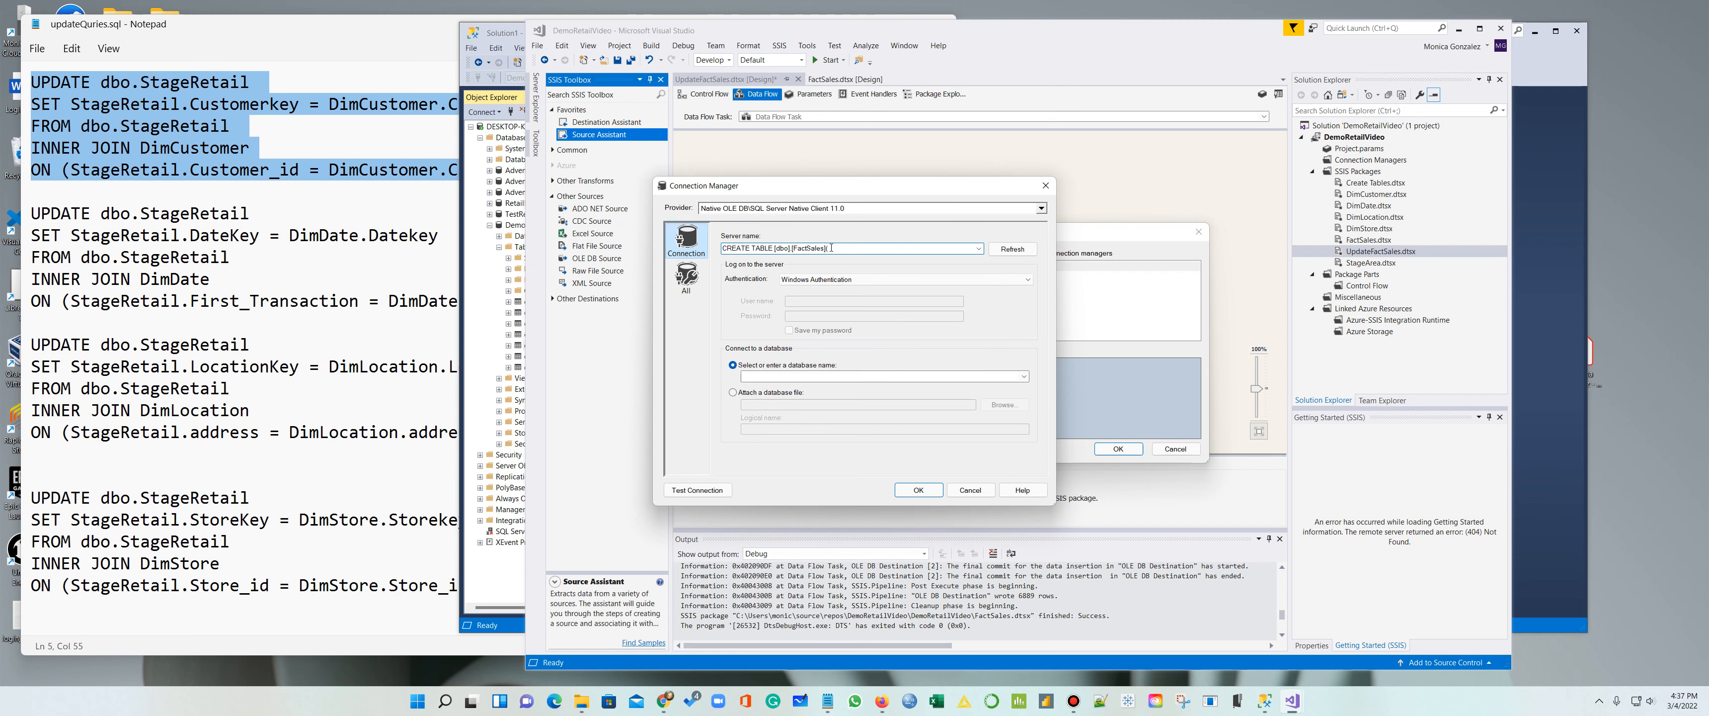
key("ctrl+z")
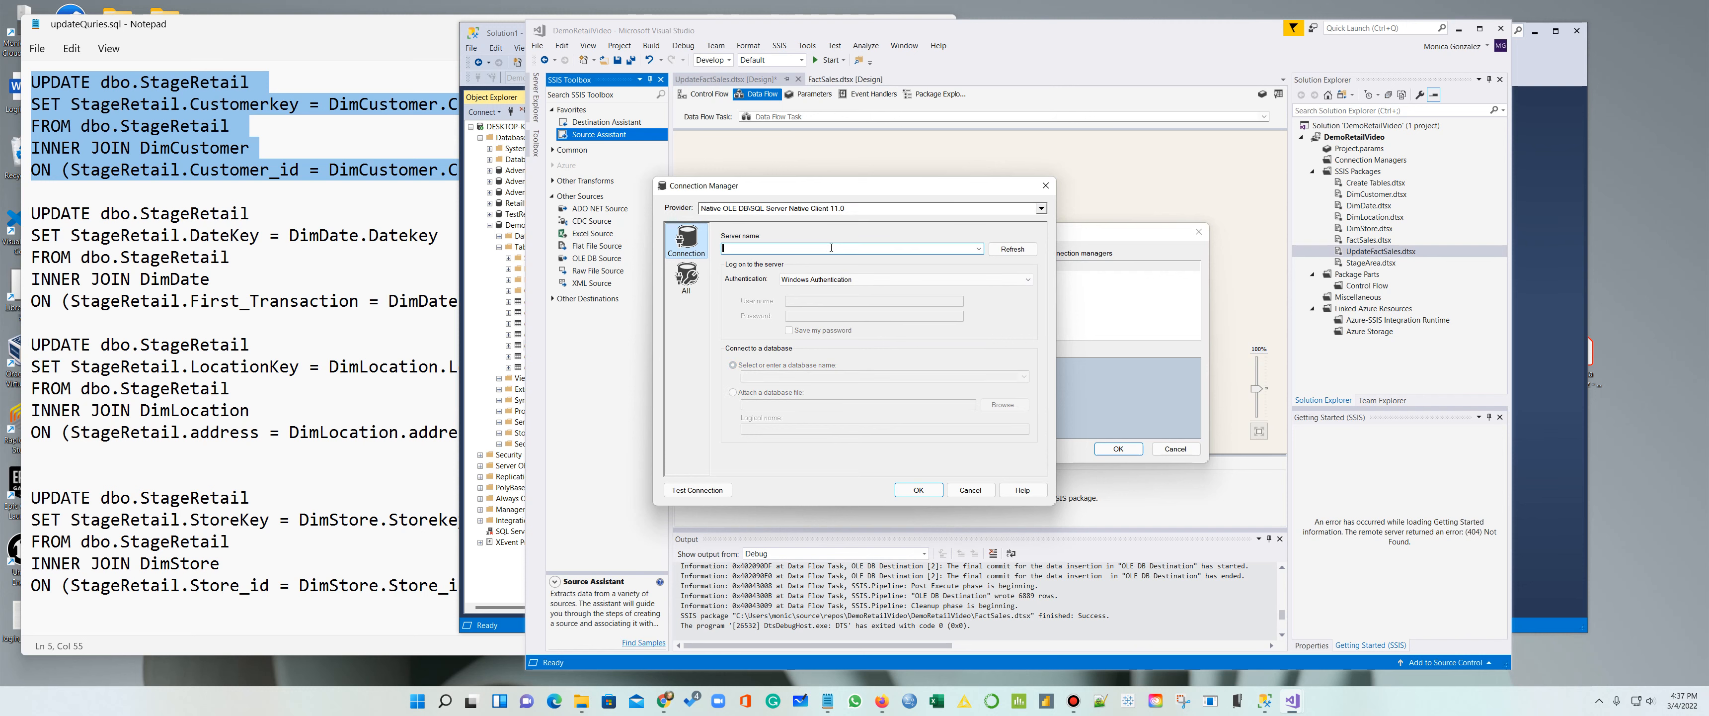
left_click_drag(428, 14, 879, 168)
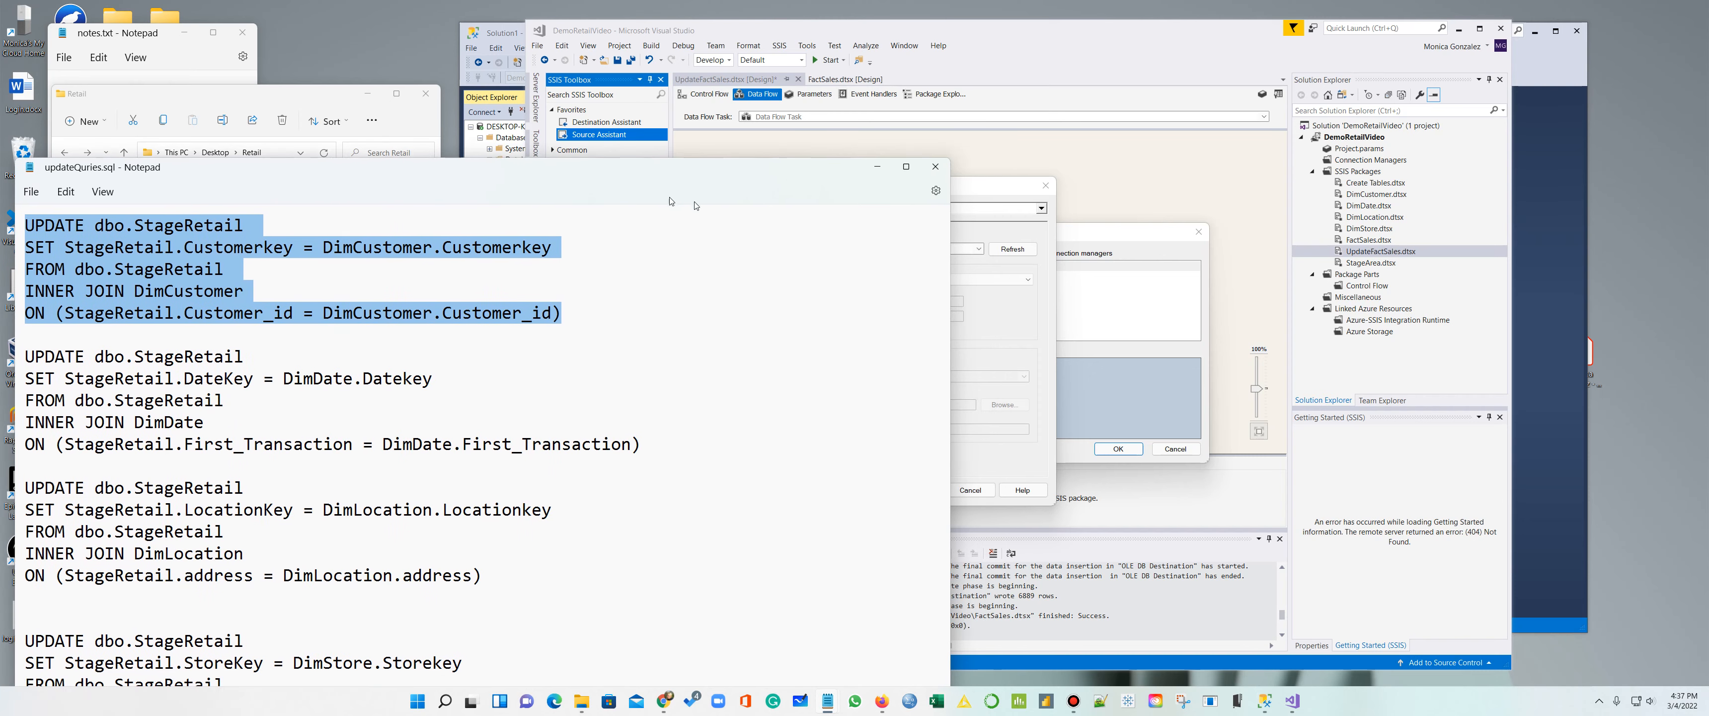
left_click(879, 167)
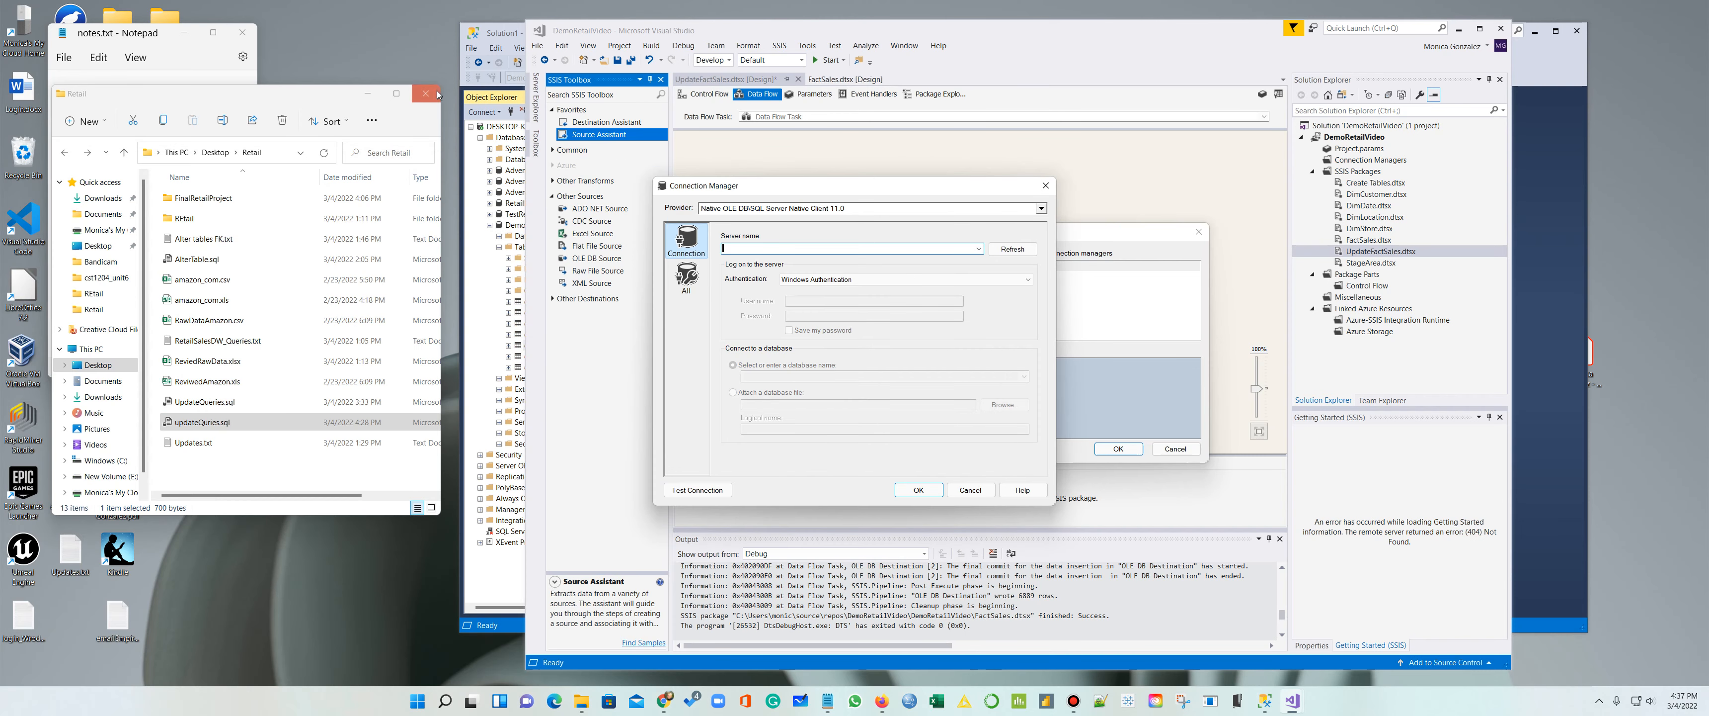
left_click(411, 92)
mouse_move(60, 302)
left_mouse_down()
mouse_move(222, 326)
mouse_move(58, 322)
left_mouse_up()
key("ctrl+c")
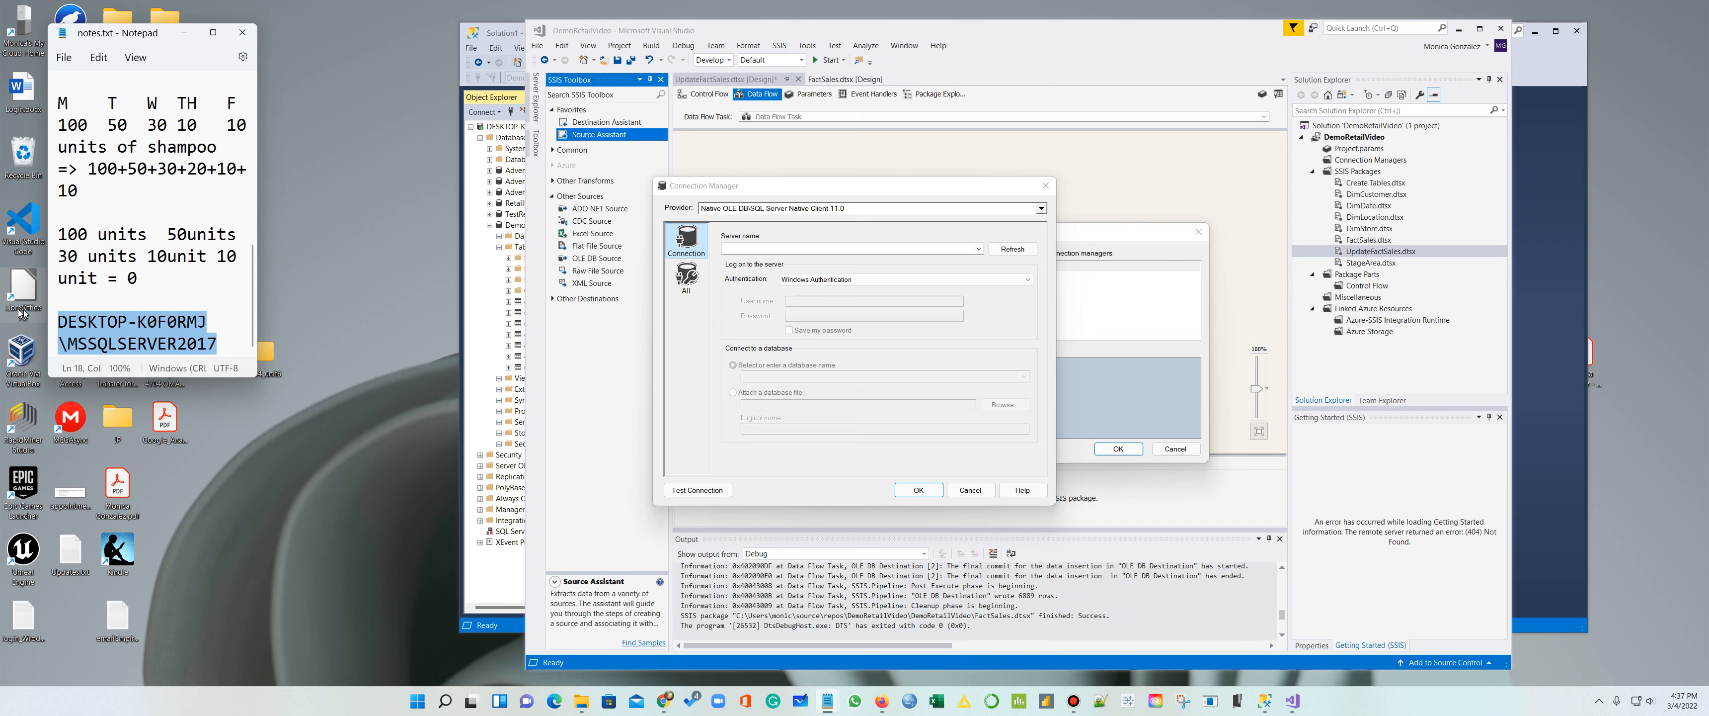
left_click(729, 247)
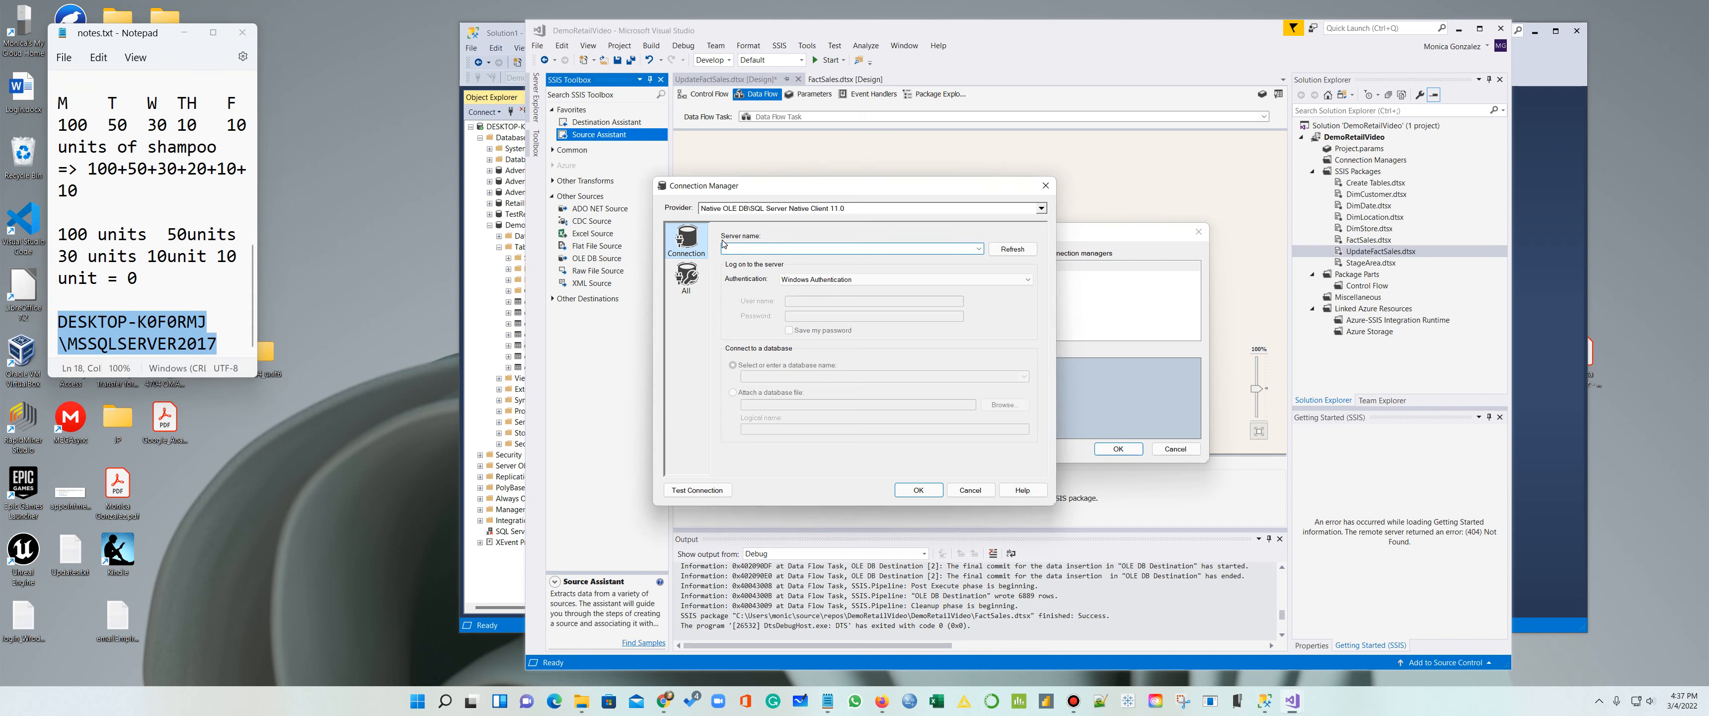
key("ctrl+v")
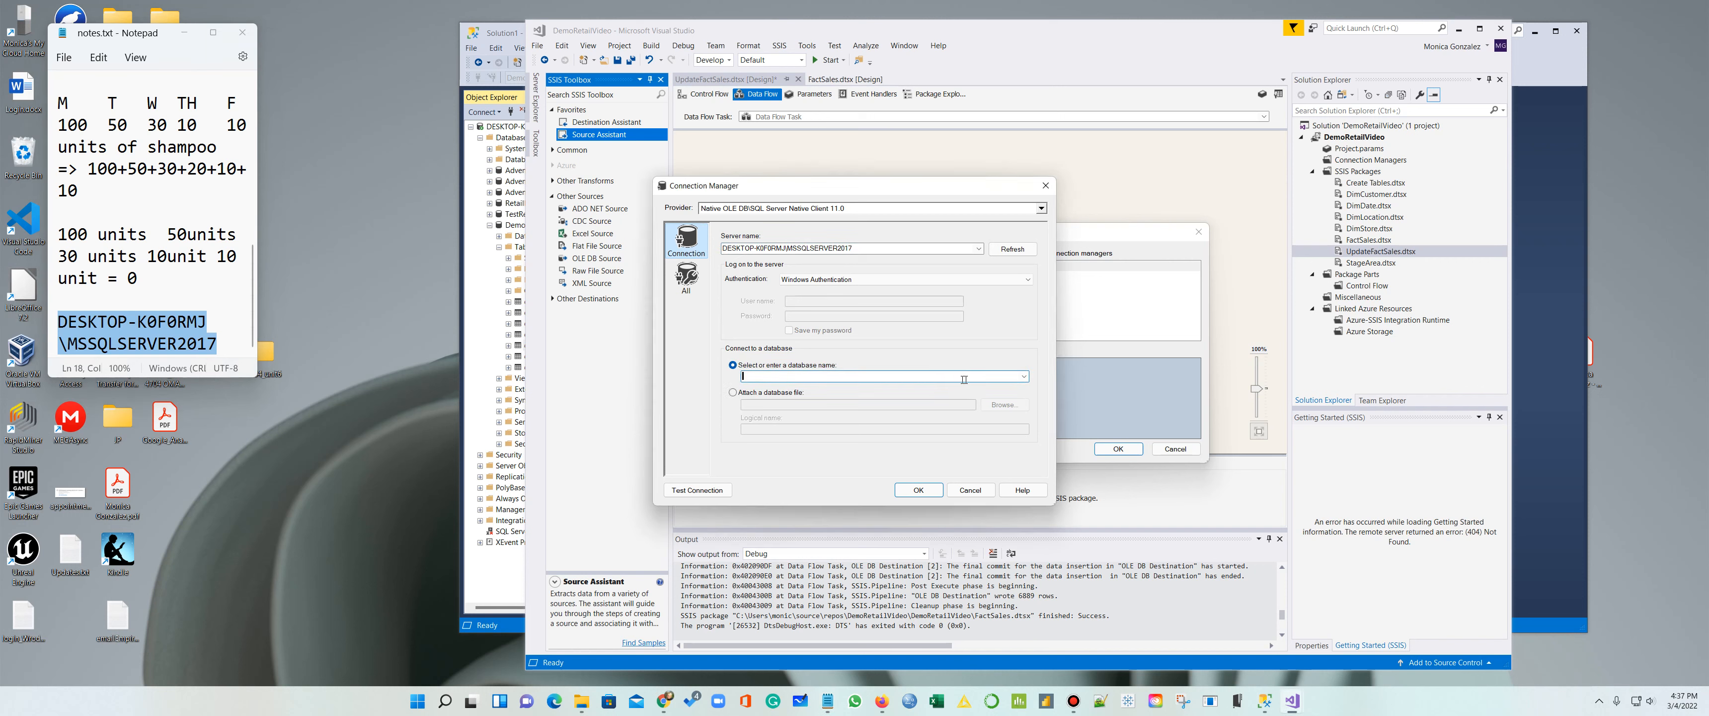
Step: Choose DemoRetailDW as the source connection's database and confirm the new connection
left_click(1025, 377)
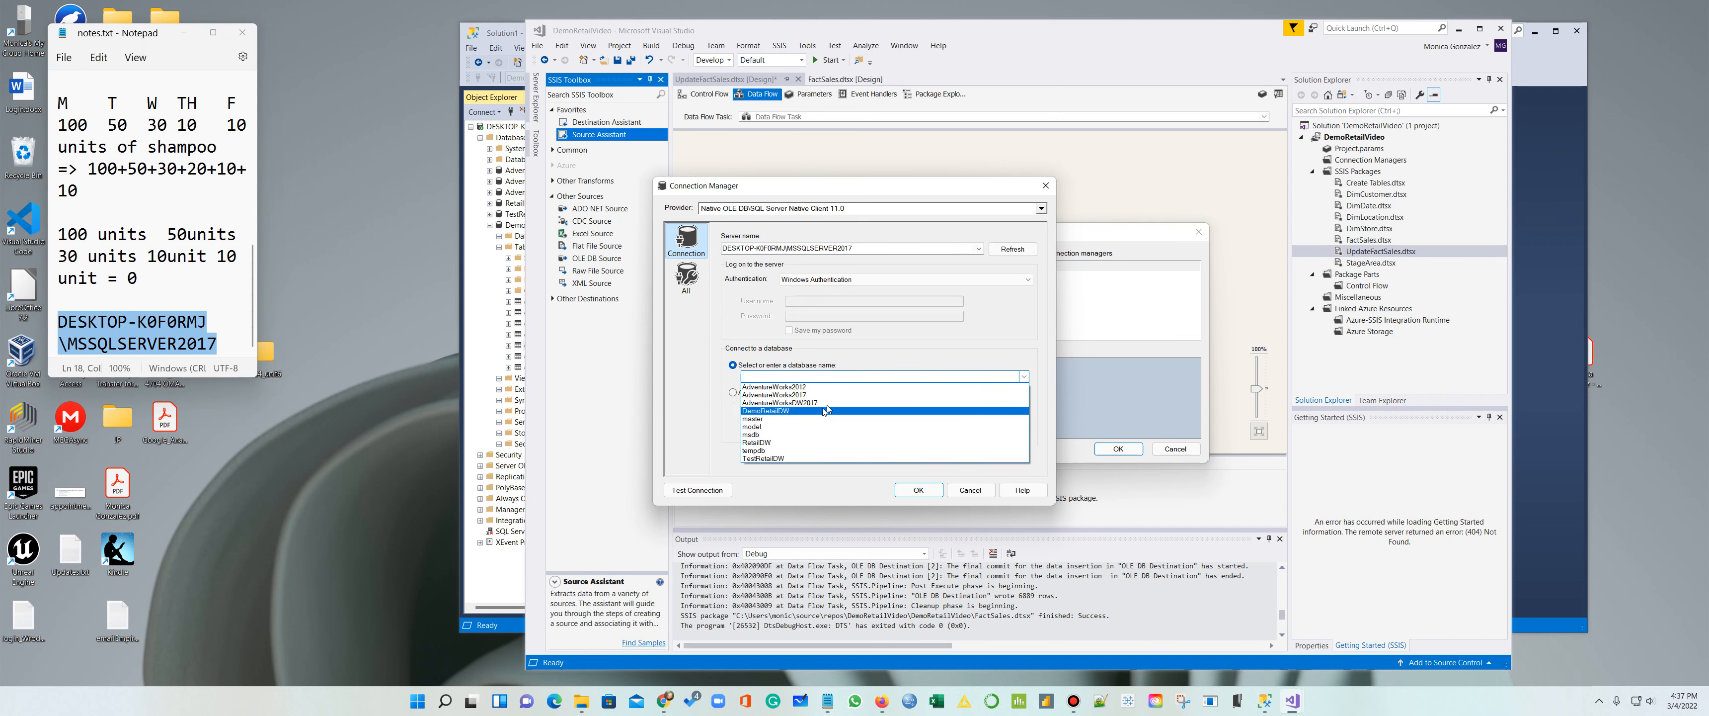
left_click(770, 410)
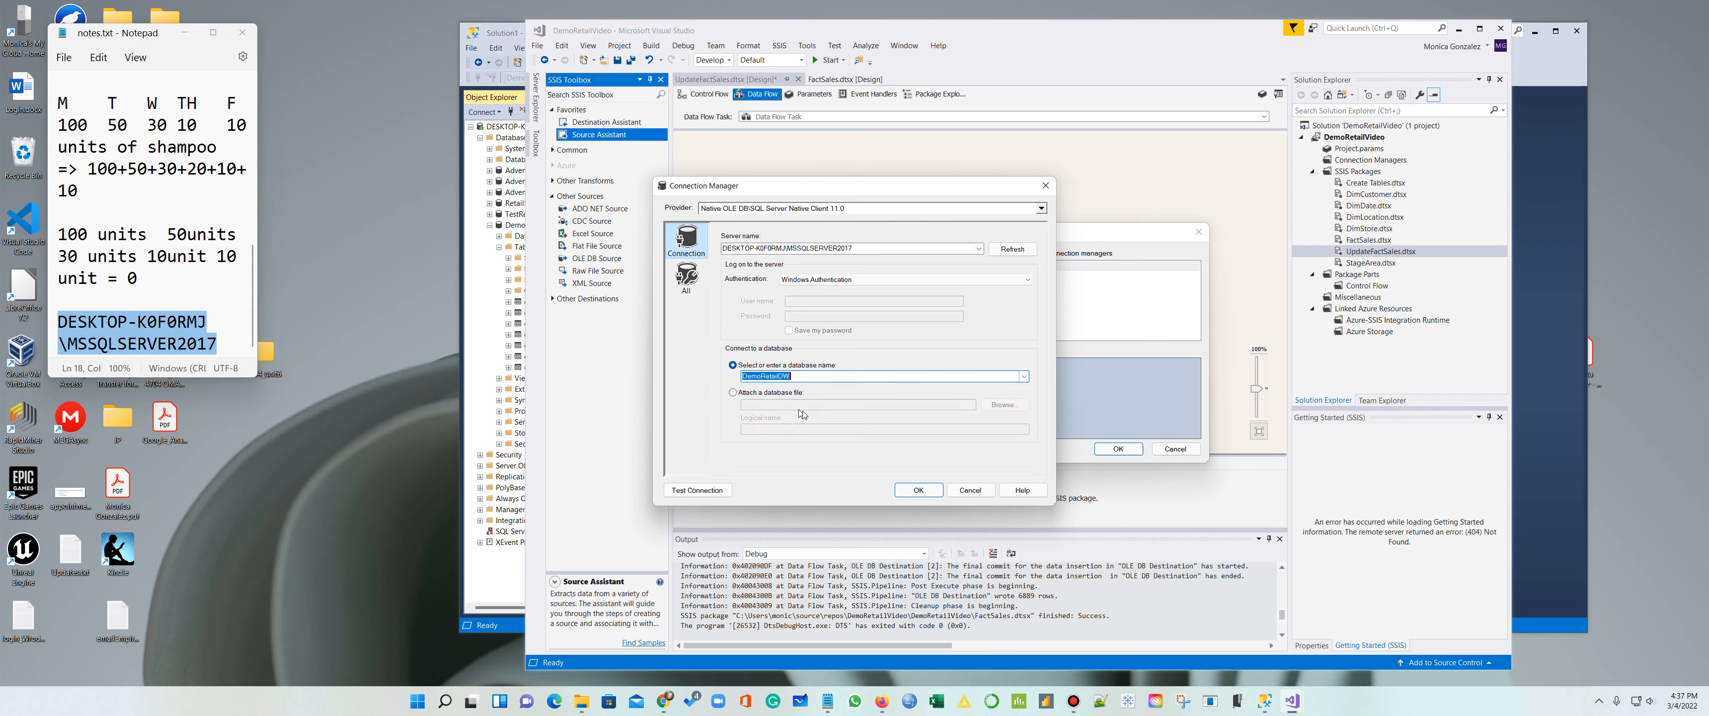
left_click(918, 489)
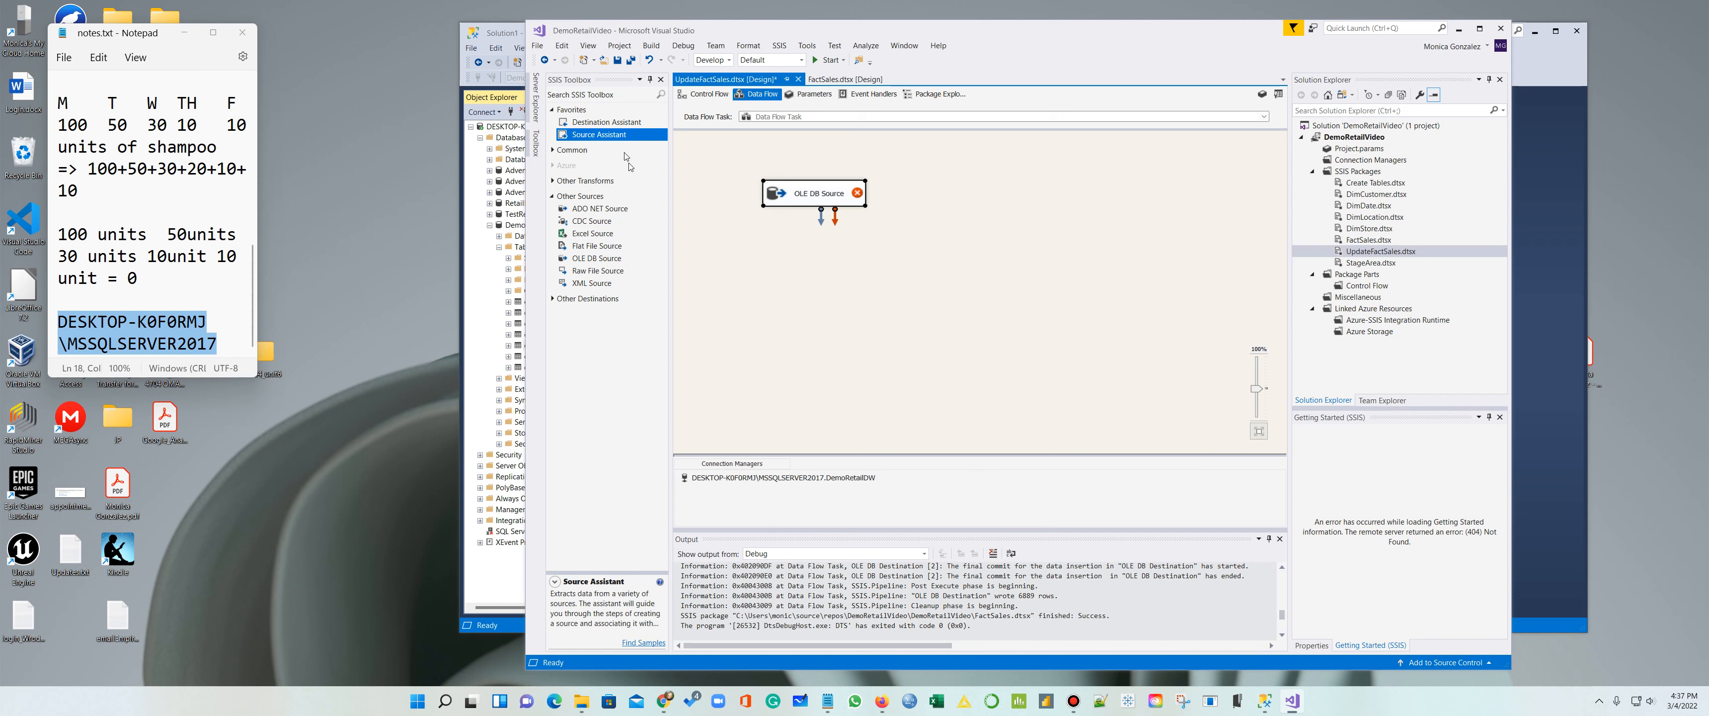
Step: Add a SQL Server destination to the data flow with a new connection using the SQL Server Native Client 11.0 provider
left_click_drag(607, 122, 816, 299)
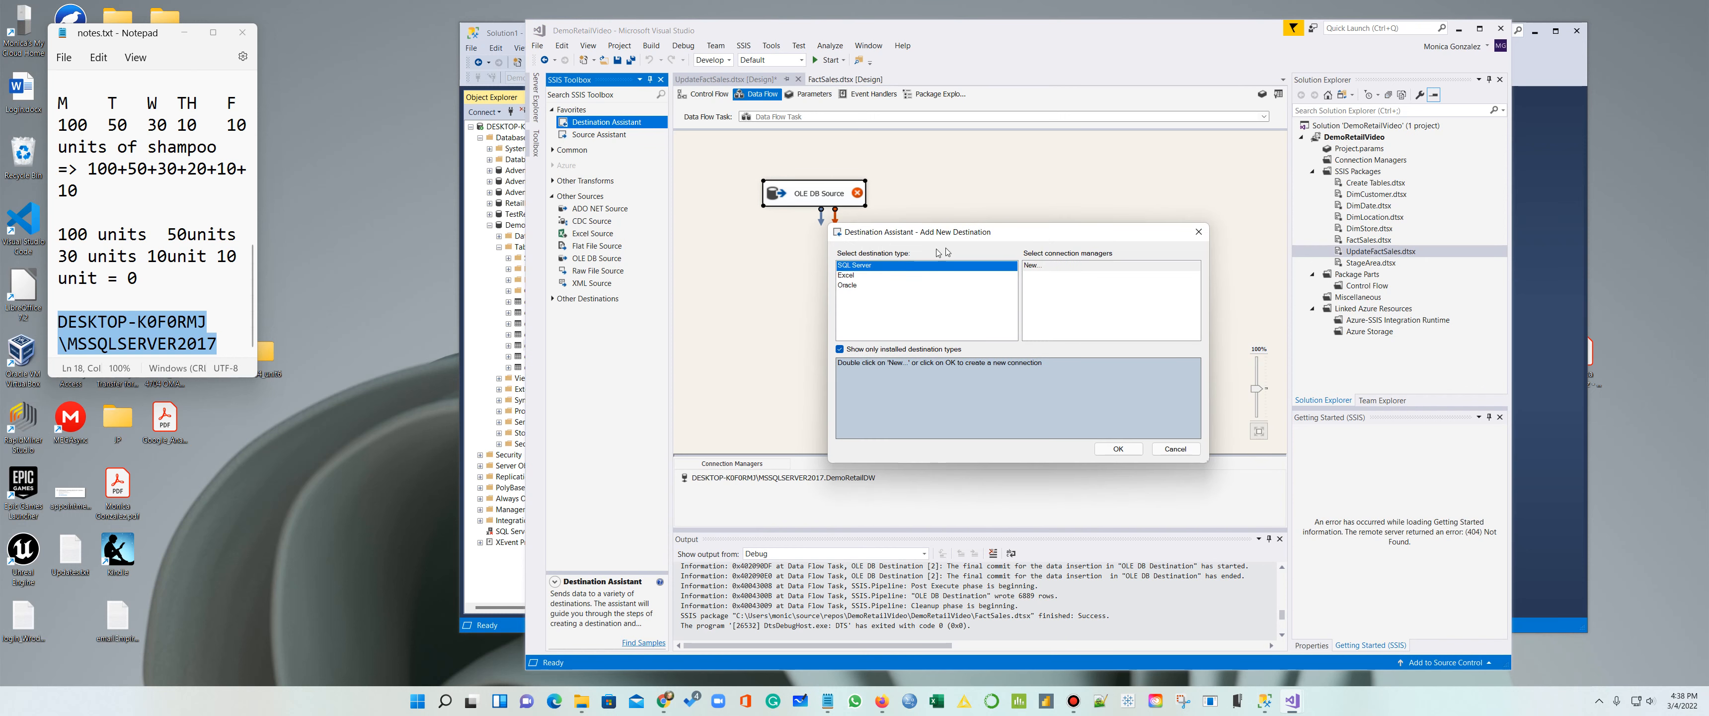
left_click(1038, 266)
left_click(1119, 449)
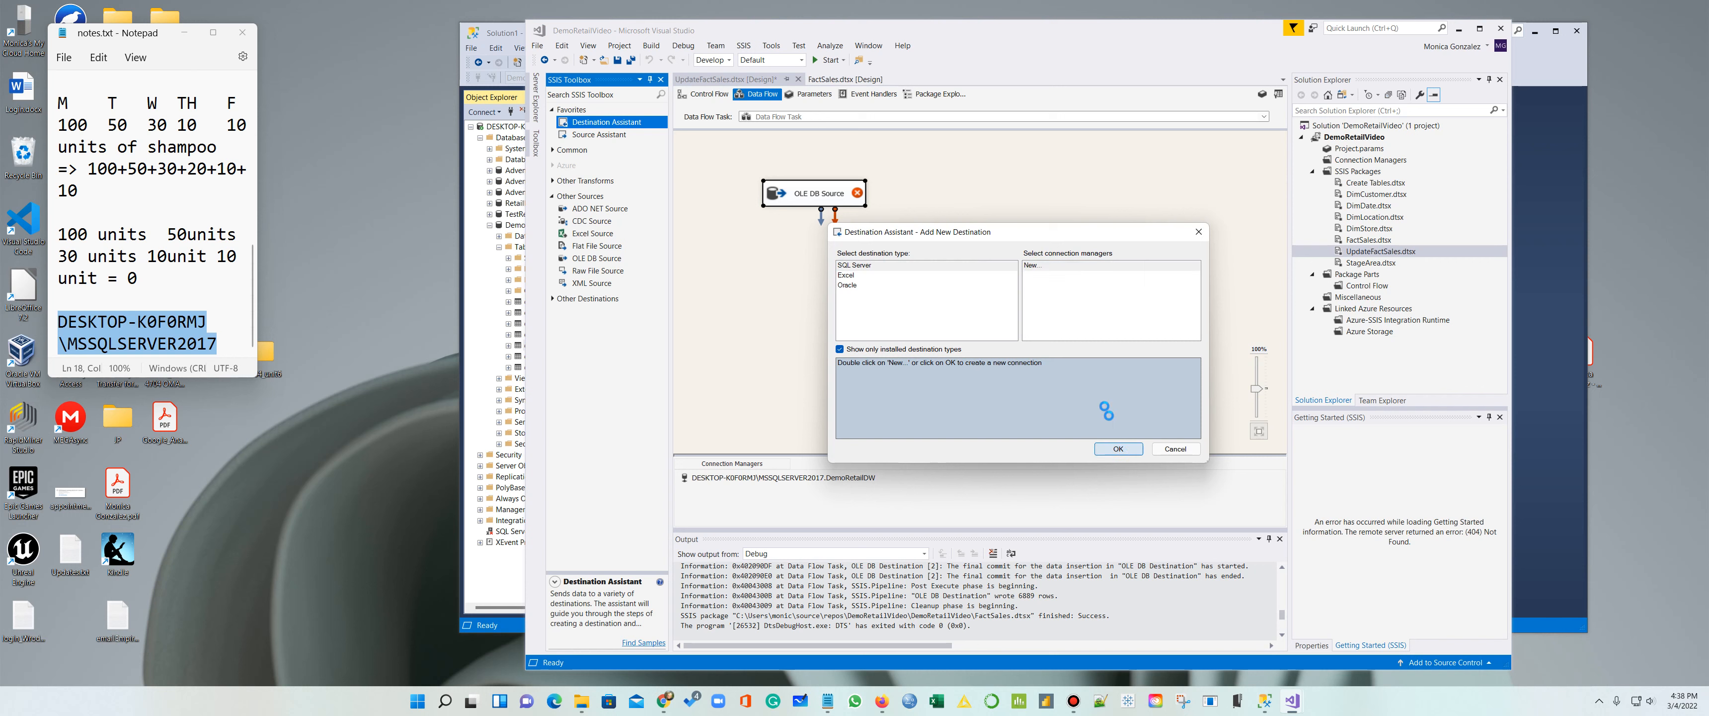
left_click(892, 216)
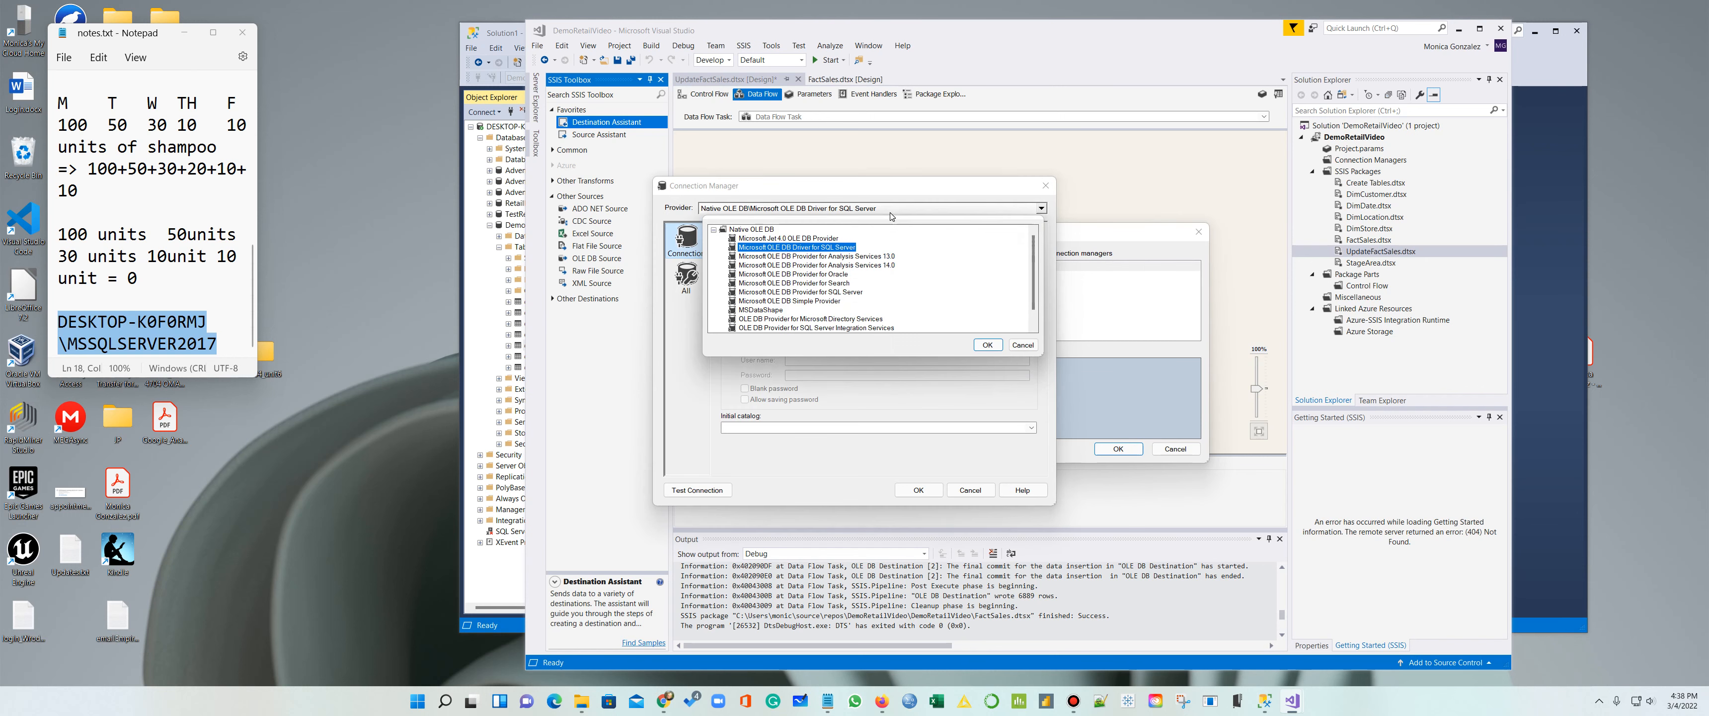
left_click(821, 328)
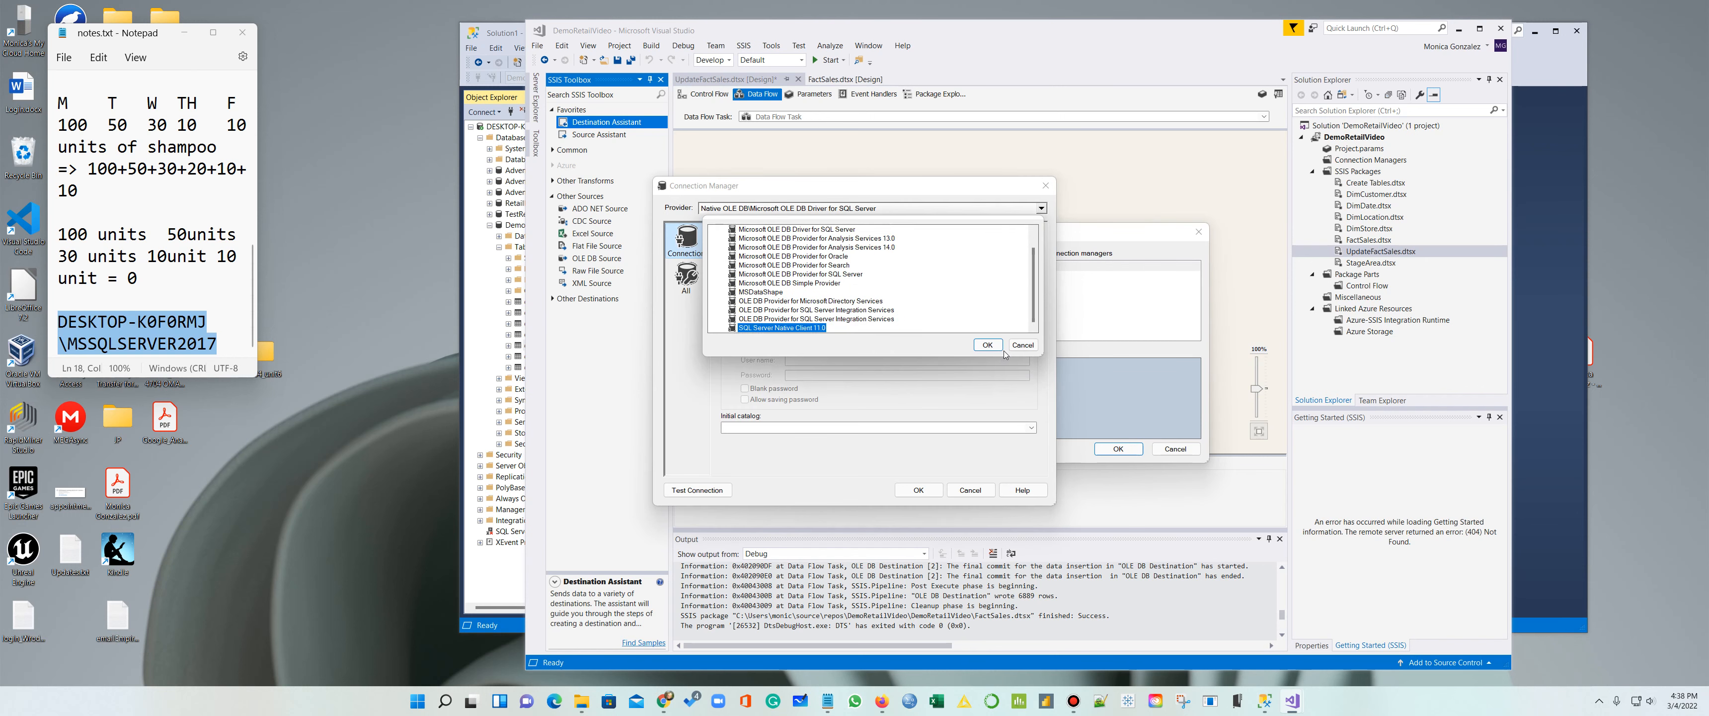
left_click(994, 346)
Step: Point the destination connection to server DESKTOP-K0F0RMJ\MSSQLSERVER2017 and database DemoRetailDW, and confirm it
left_click(849, 248)
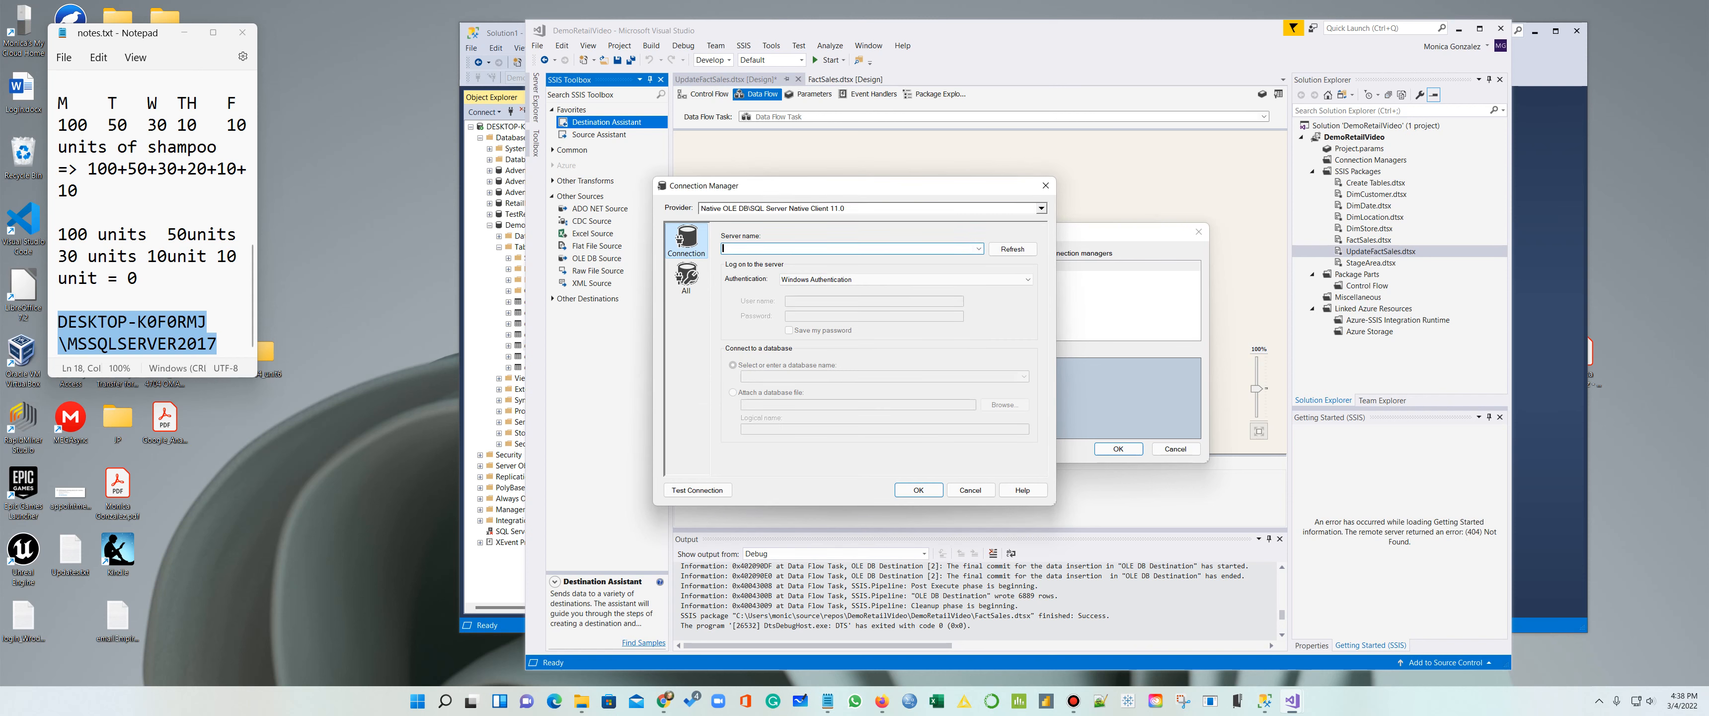
type("DESKTOP-K0F0RMJ\\MSSQLSERVER2017")
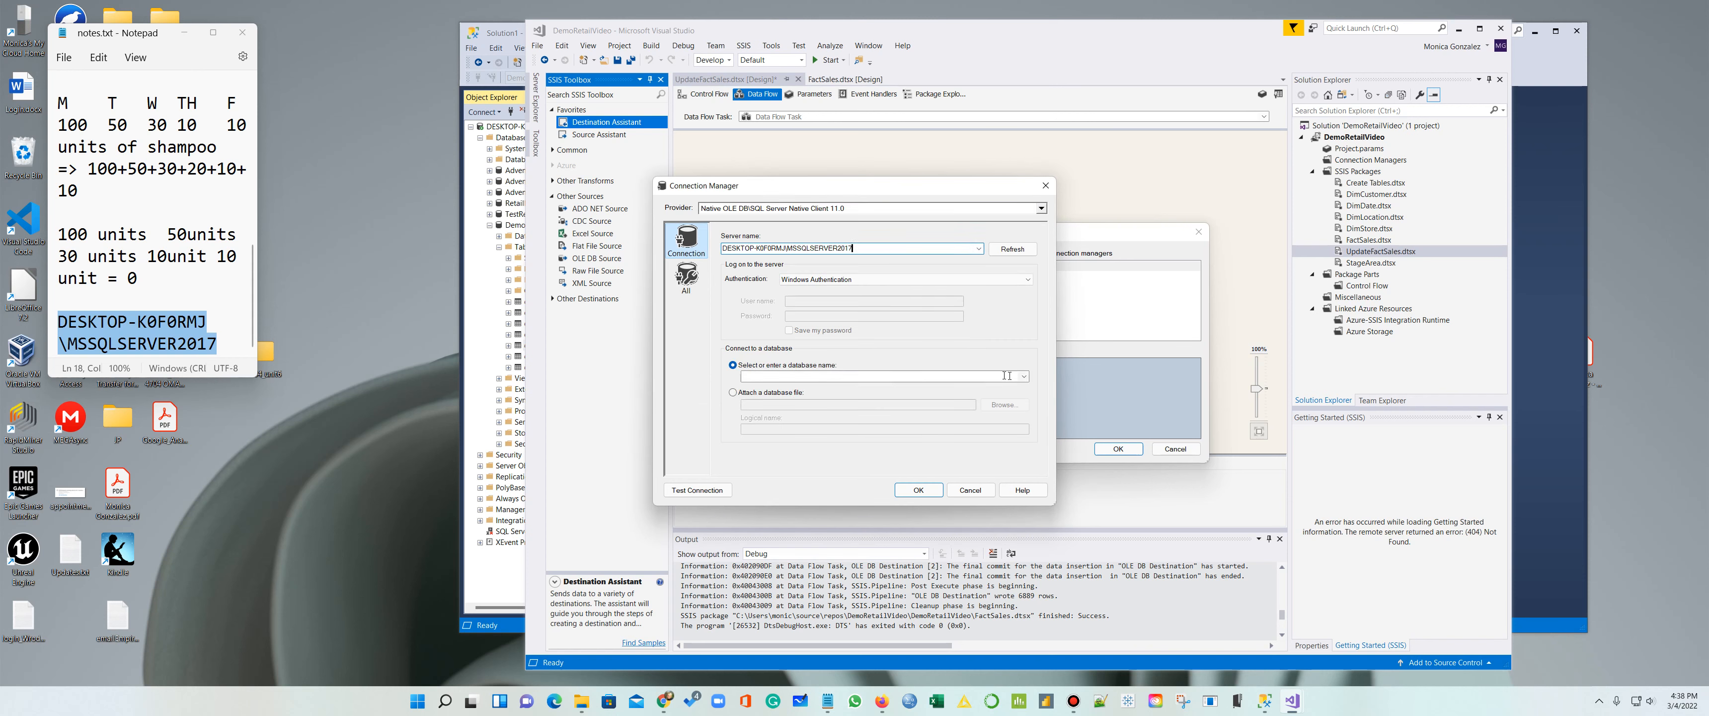
left_click(1025, 377)
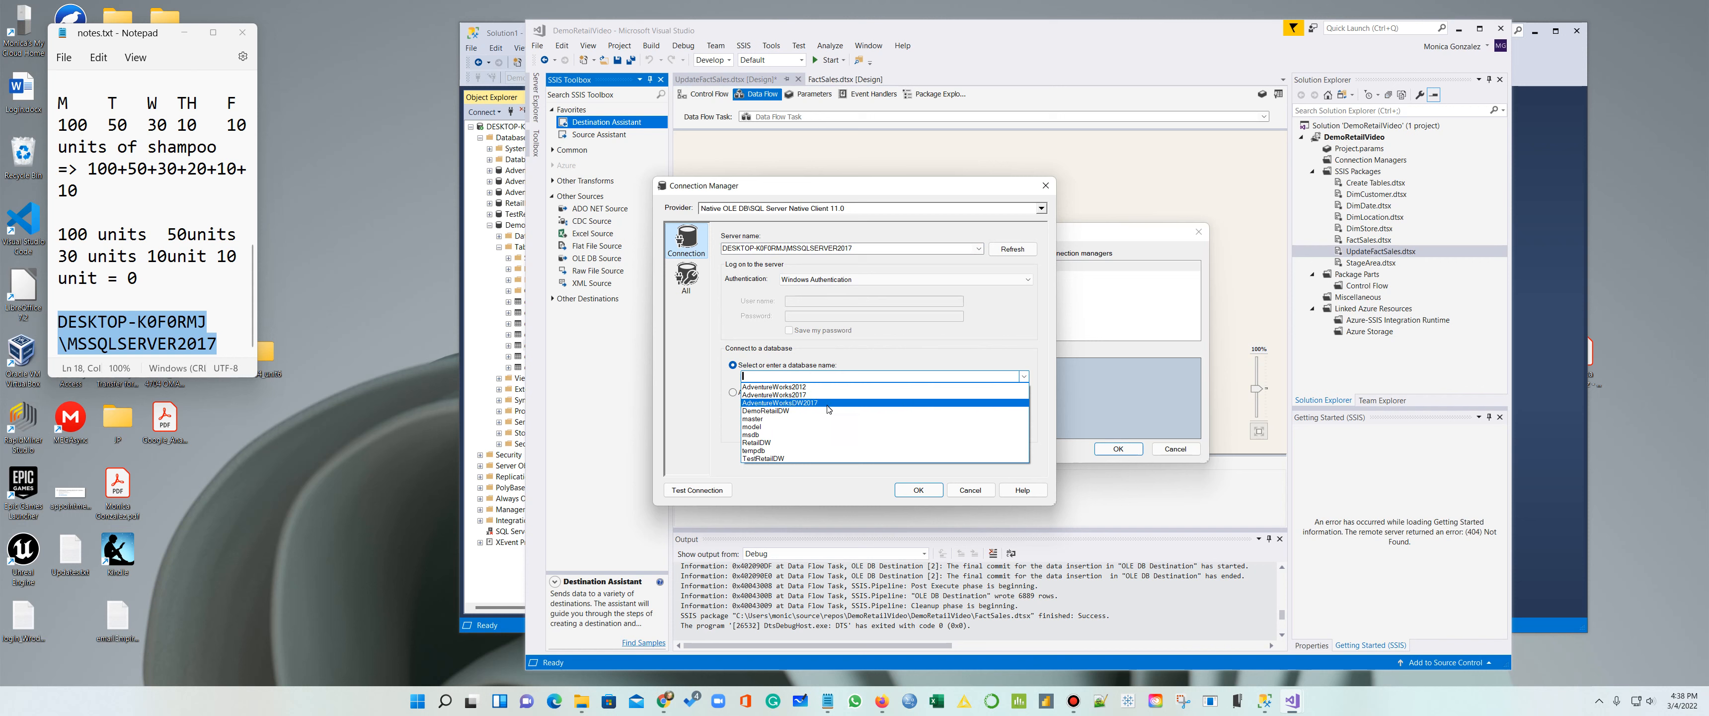
left_click(824, 417)
left_click(918, 490)
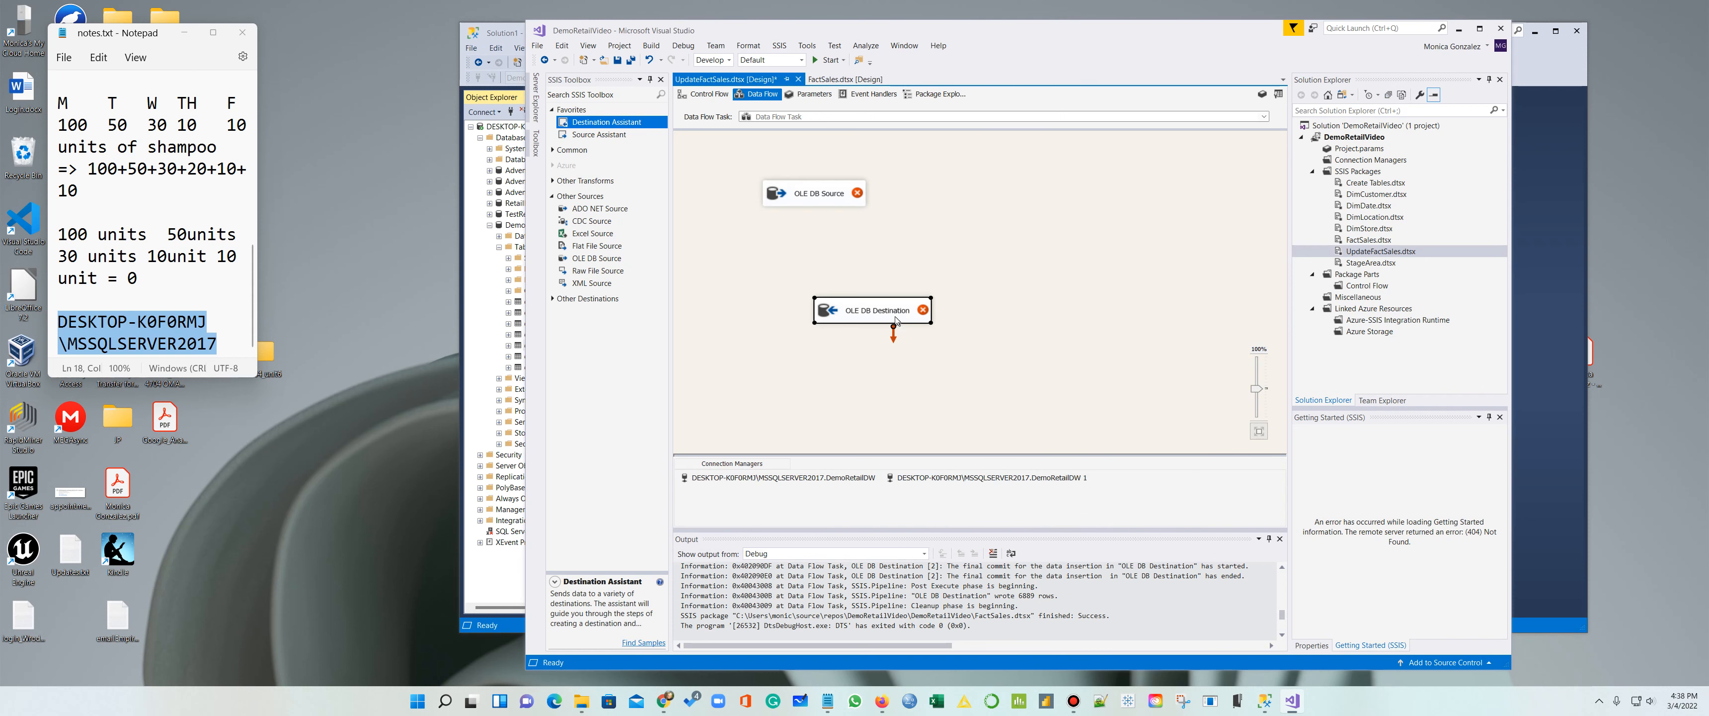
Step: Align the OLE DB Destination under the OLE DB Source and connect the source's data output to it
left_click_drag(866, 310, 817, 306)
left_click(835, 198)
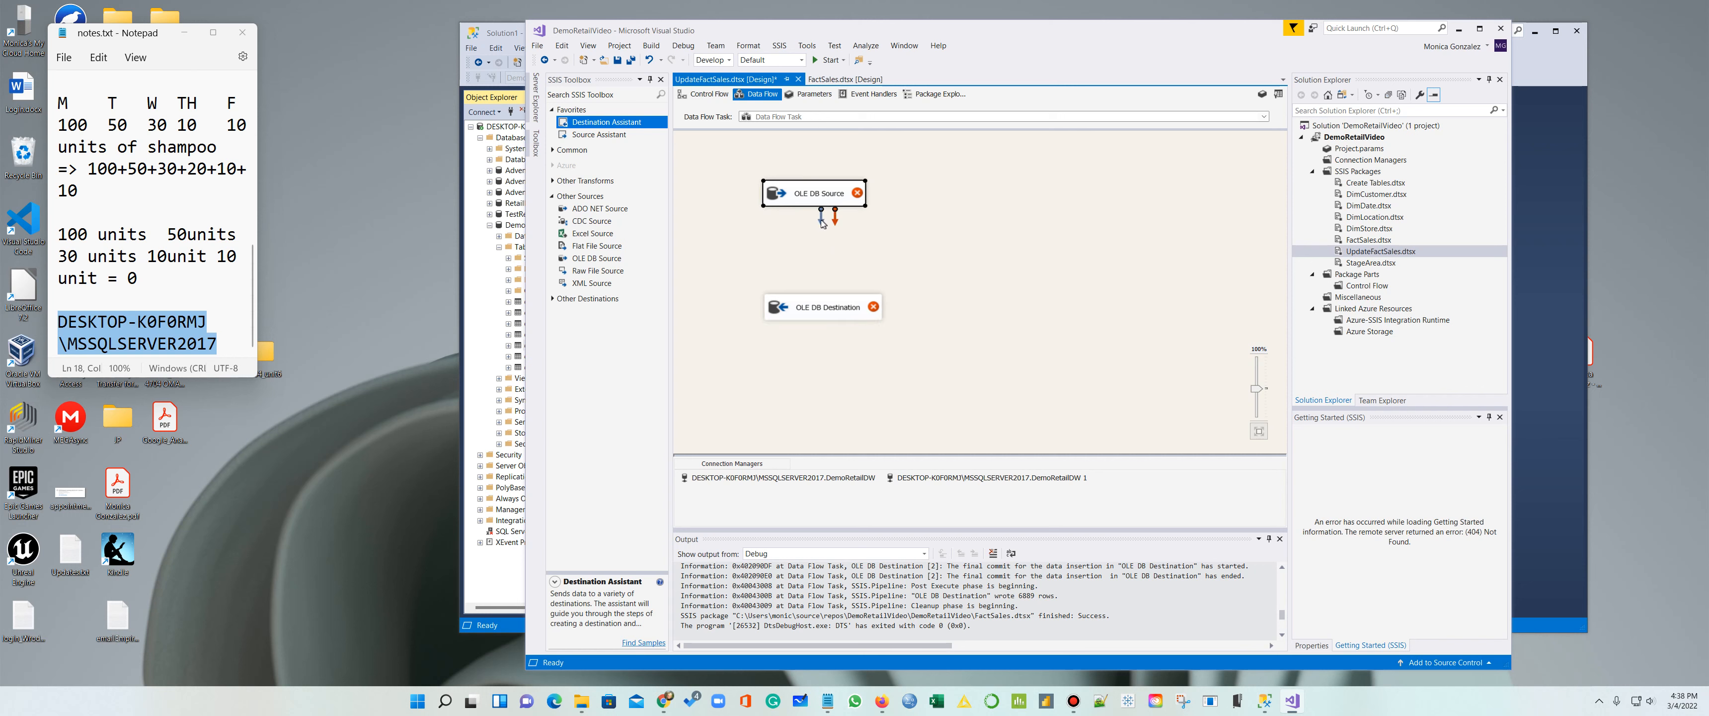
left_click_drag(821, 237, 821, 306)
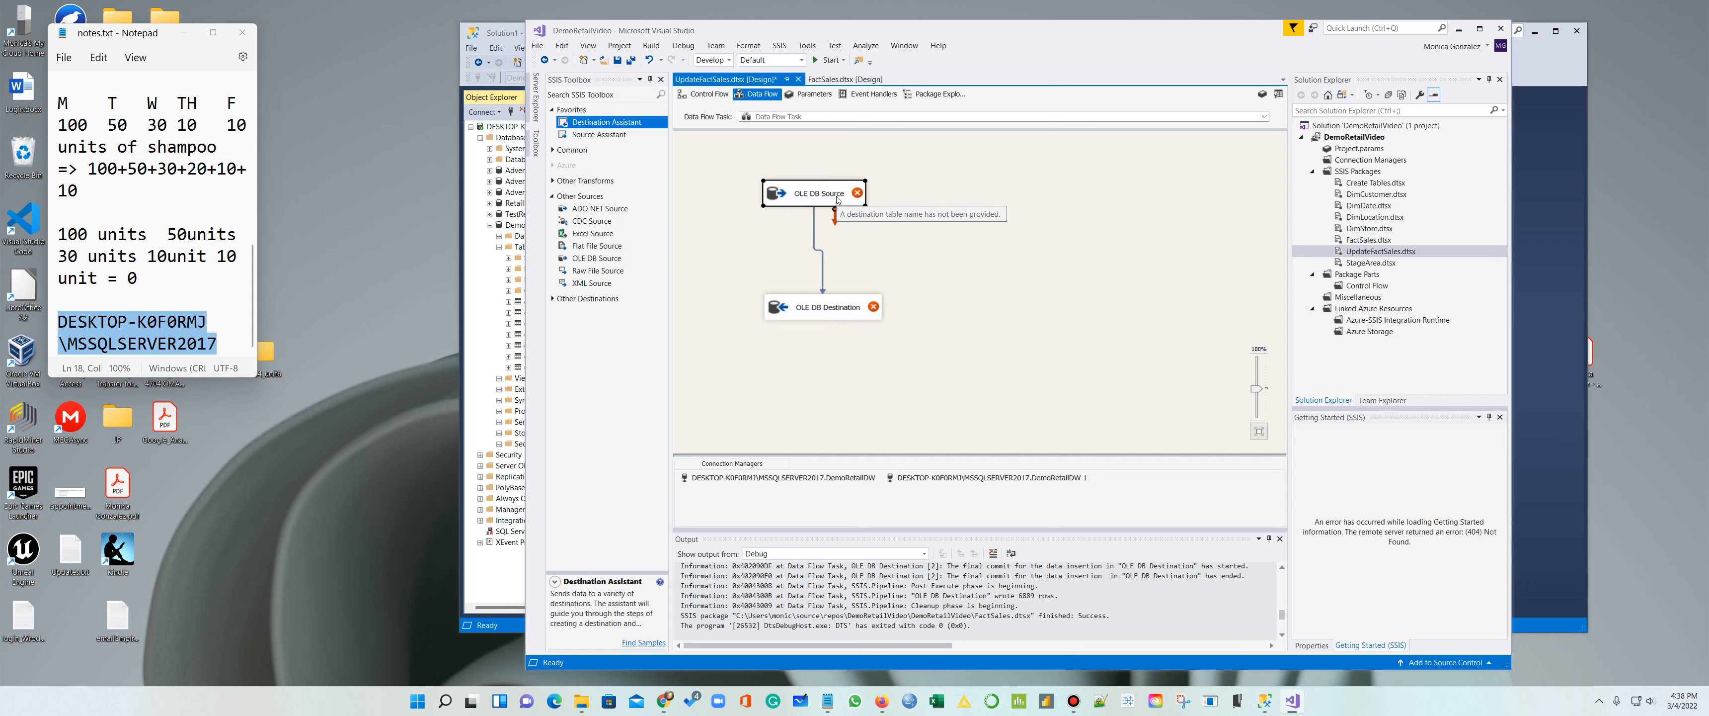
Step: Configure the OLE DB Source to read from the [dbo].[StageRetail] table
right_click(853, 201)
left_click(856, 203)
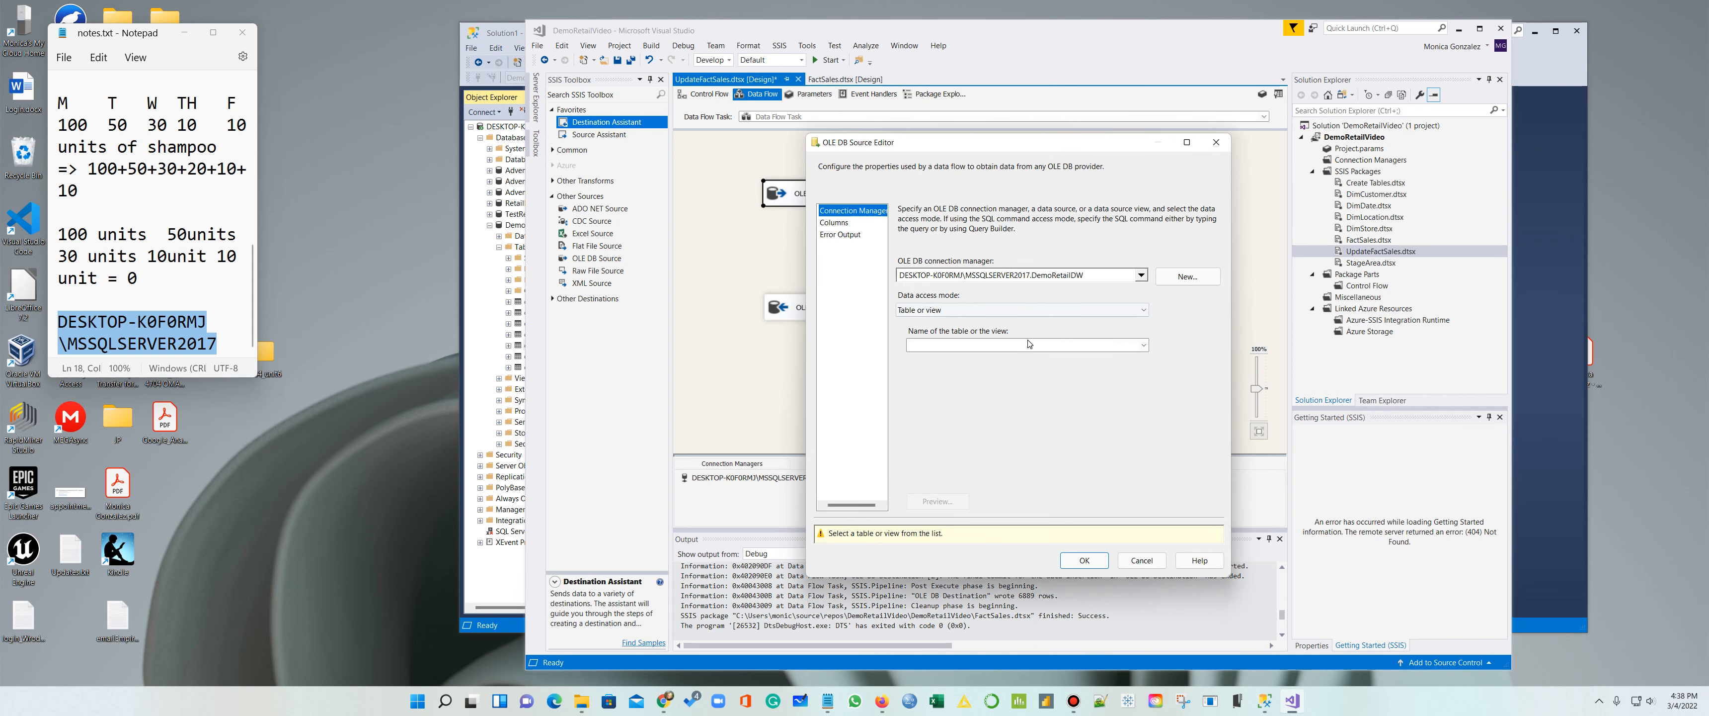
left_click(1029, 343)
left_click(1009, 423)
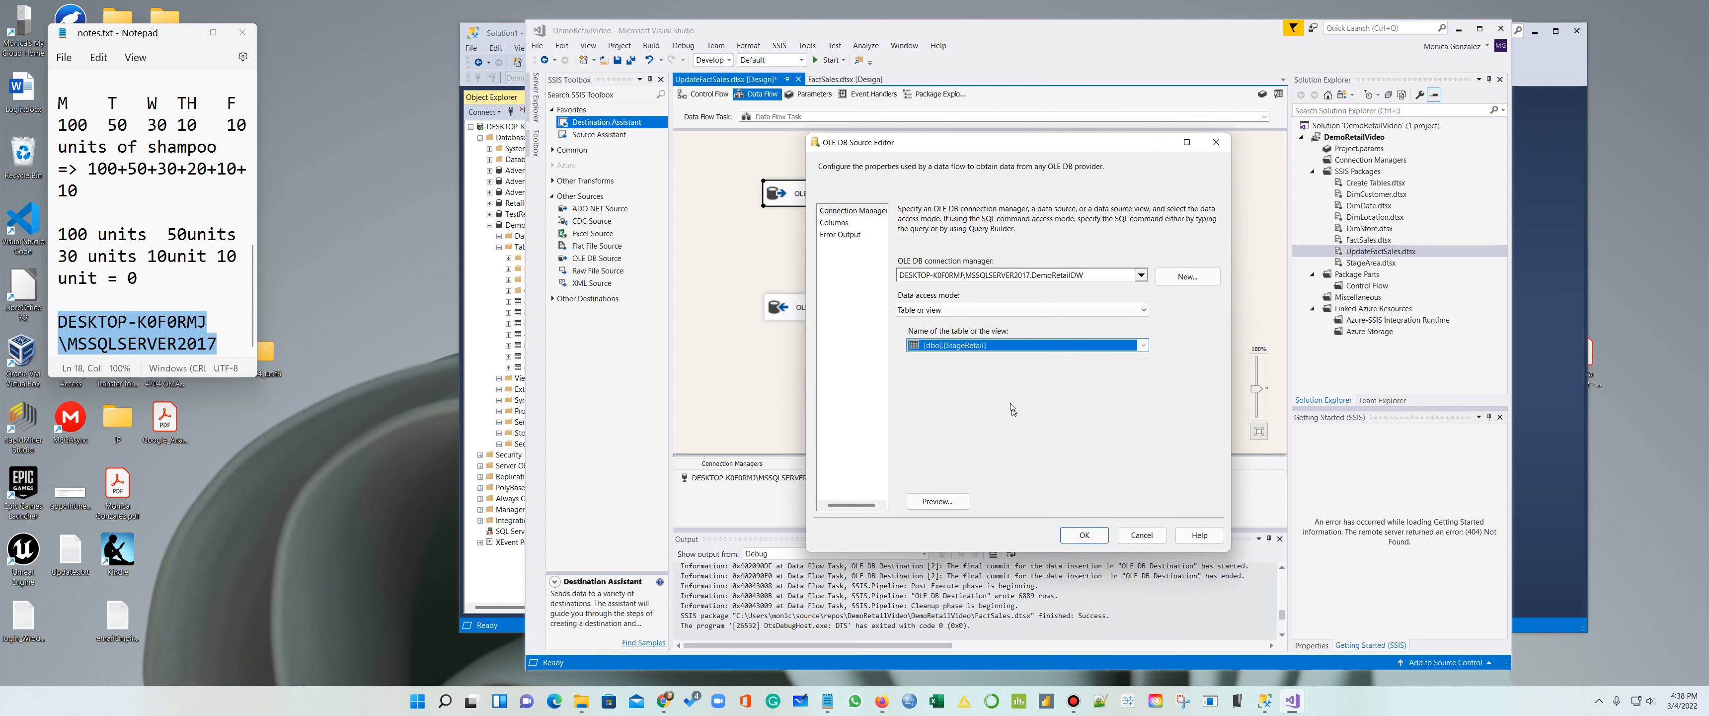
left_click(1085, 535)
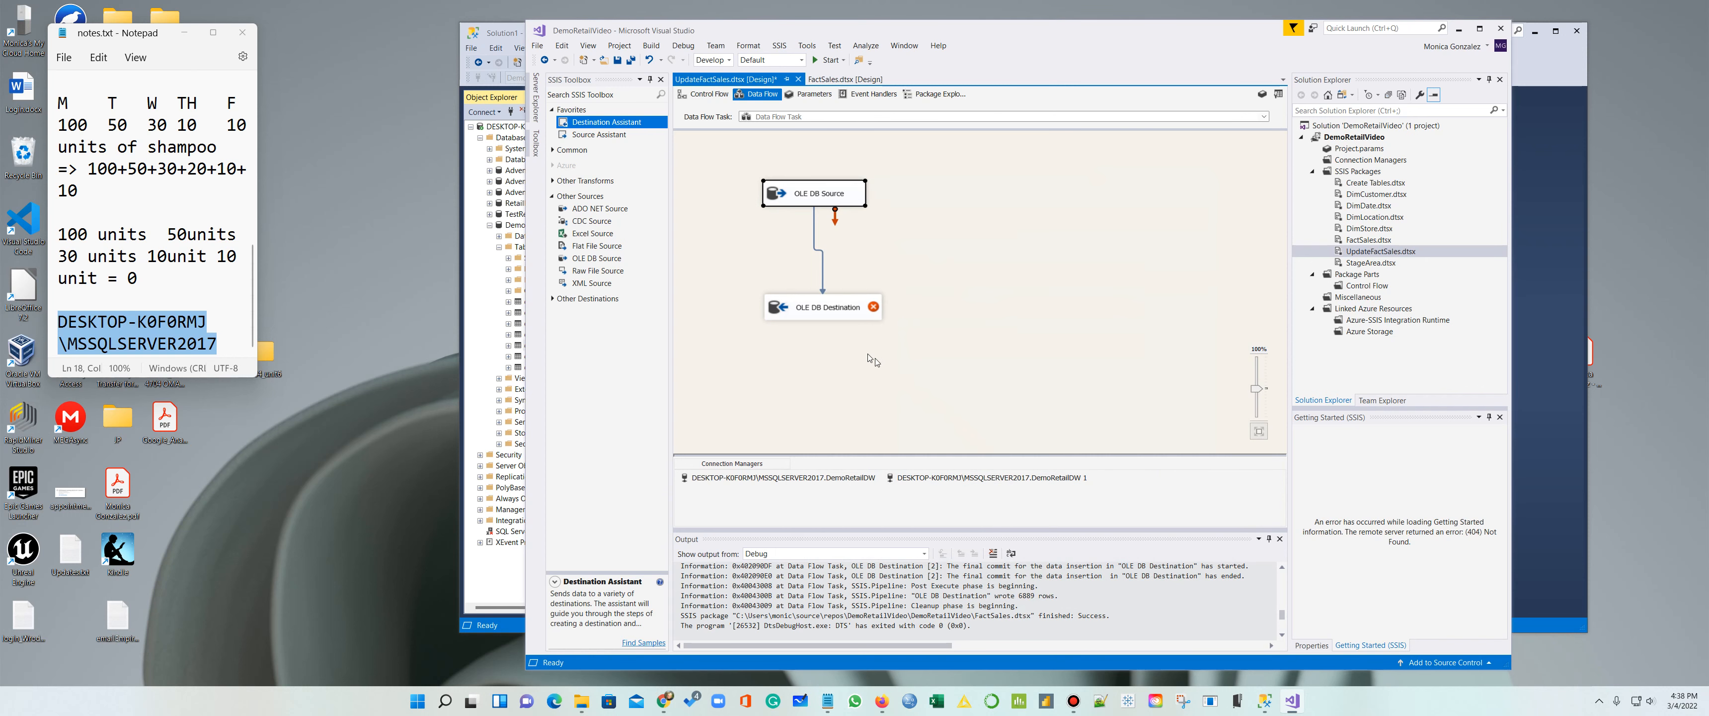
Step: Set the OLE DB Destination to load into the [dbo].[FactSales1] table
right_click(838, 313)
left_click(897, 322)
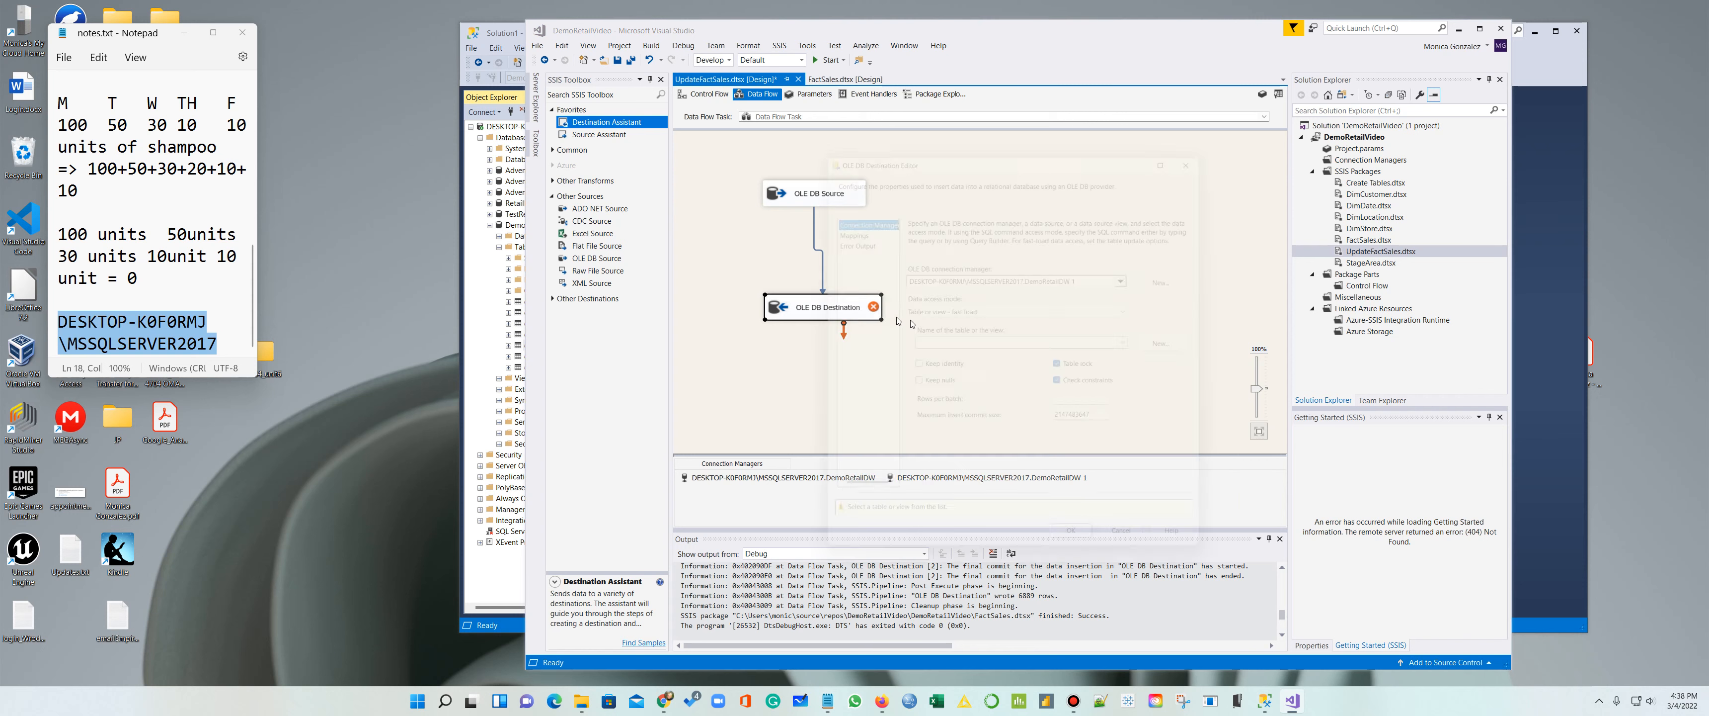
left_click(1143, 344)
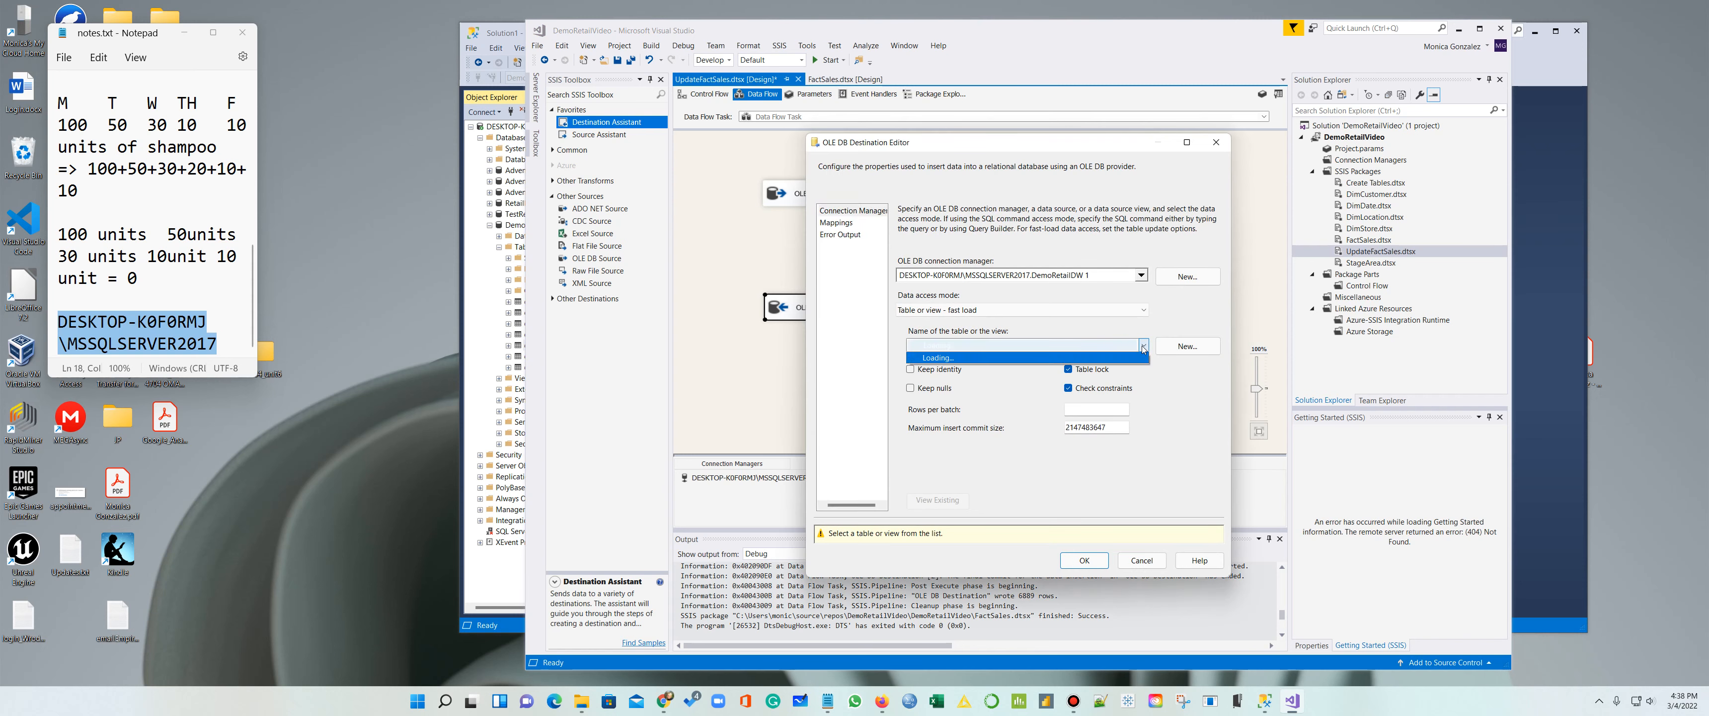
left_click(983, 402)
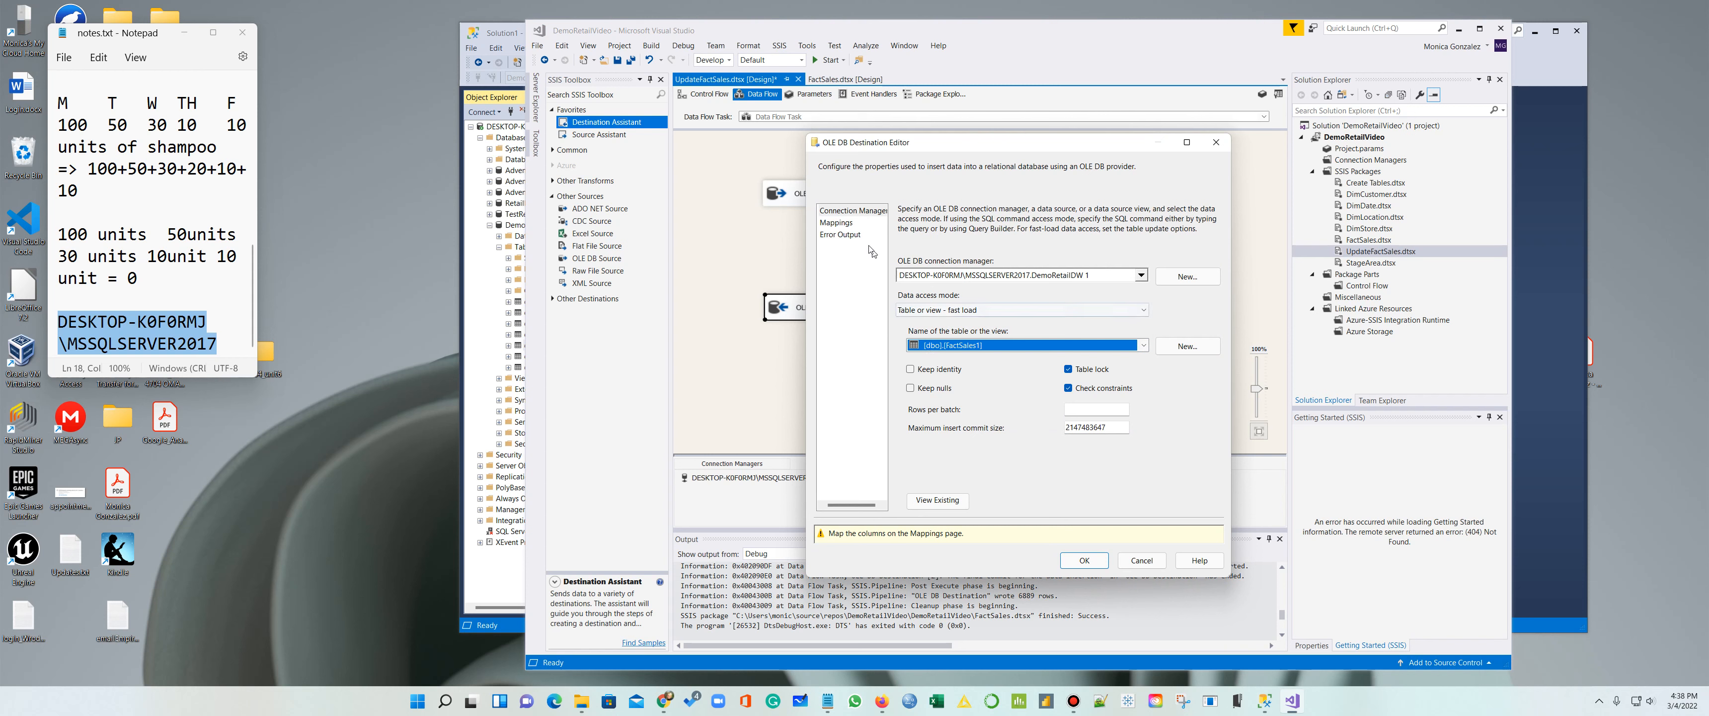
Step: Set the input column for the destination's Saleskey to <ignore>, keep the other column mappings, and confirm the destination settings
left_click(836, 224)
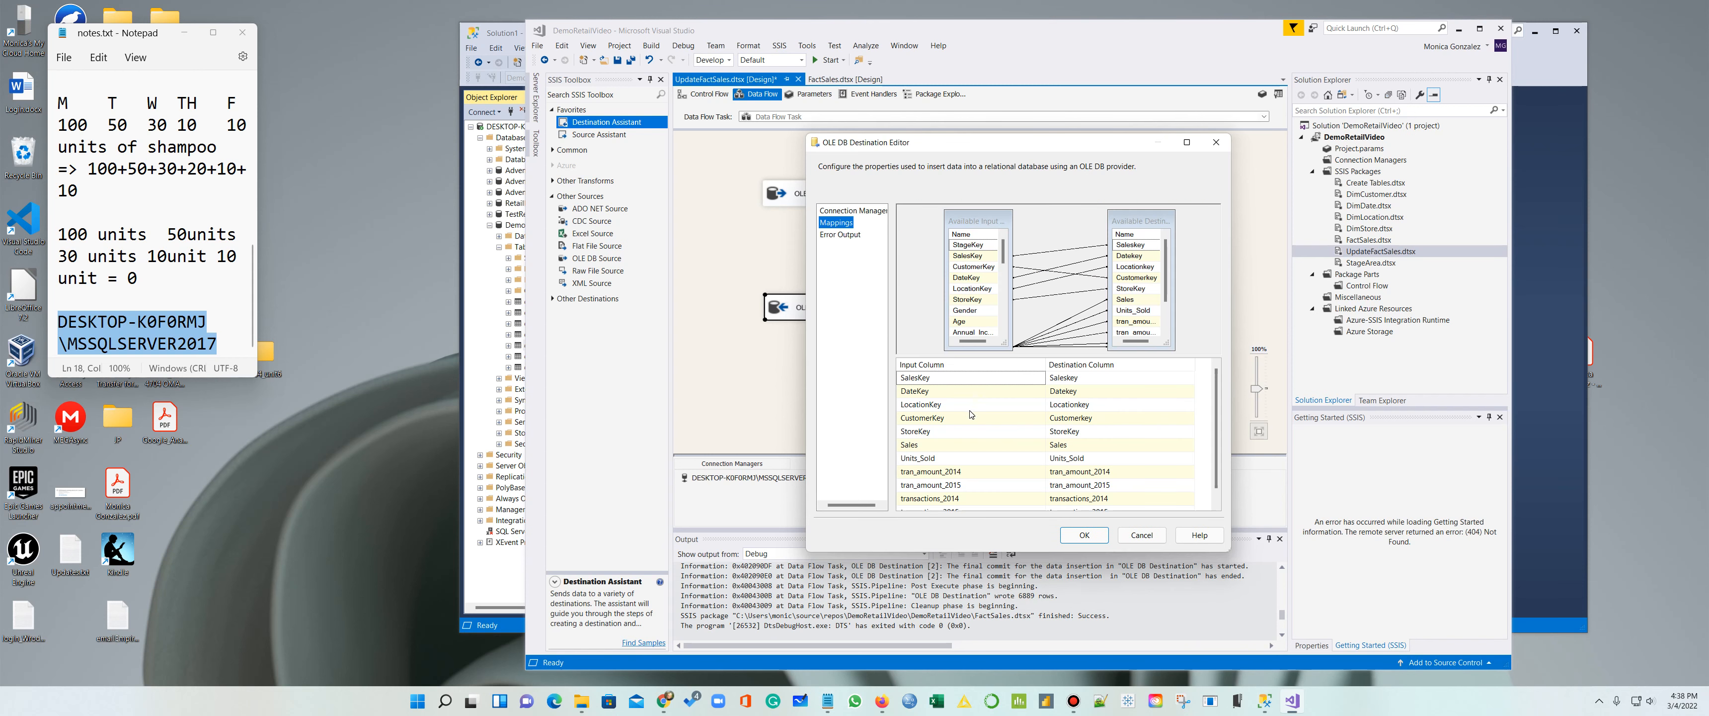
left_click(995, 383)
left_click(1038, 382)
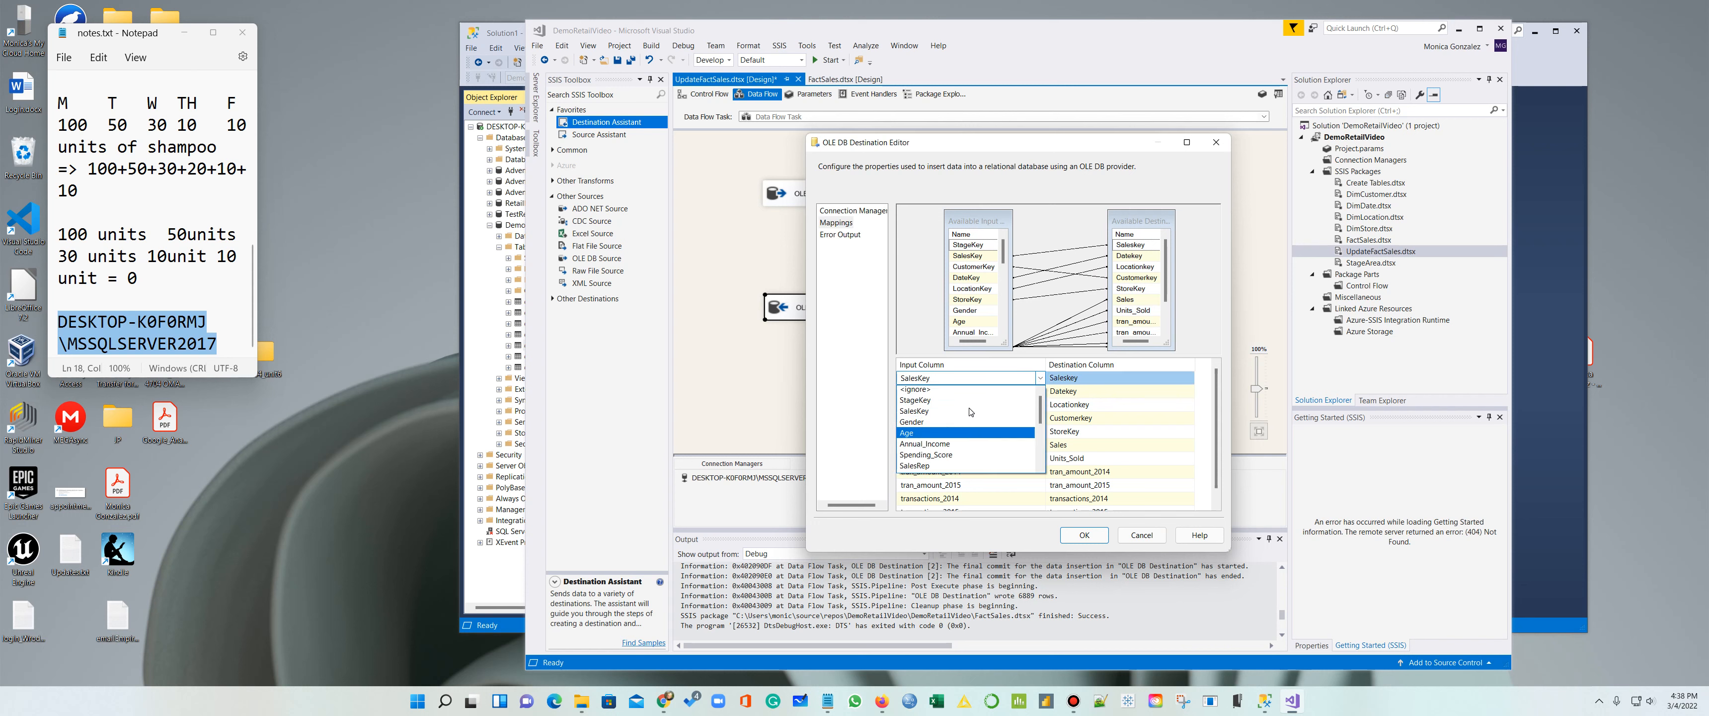
left_click(933, 392)
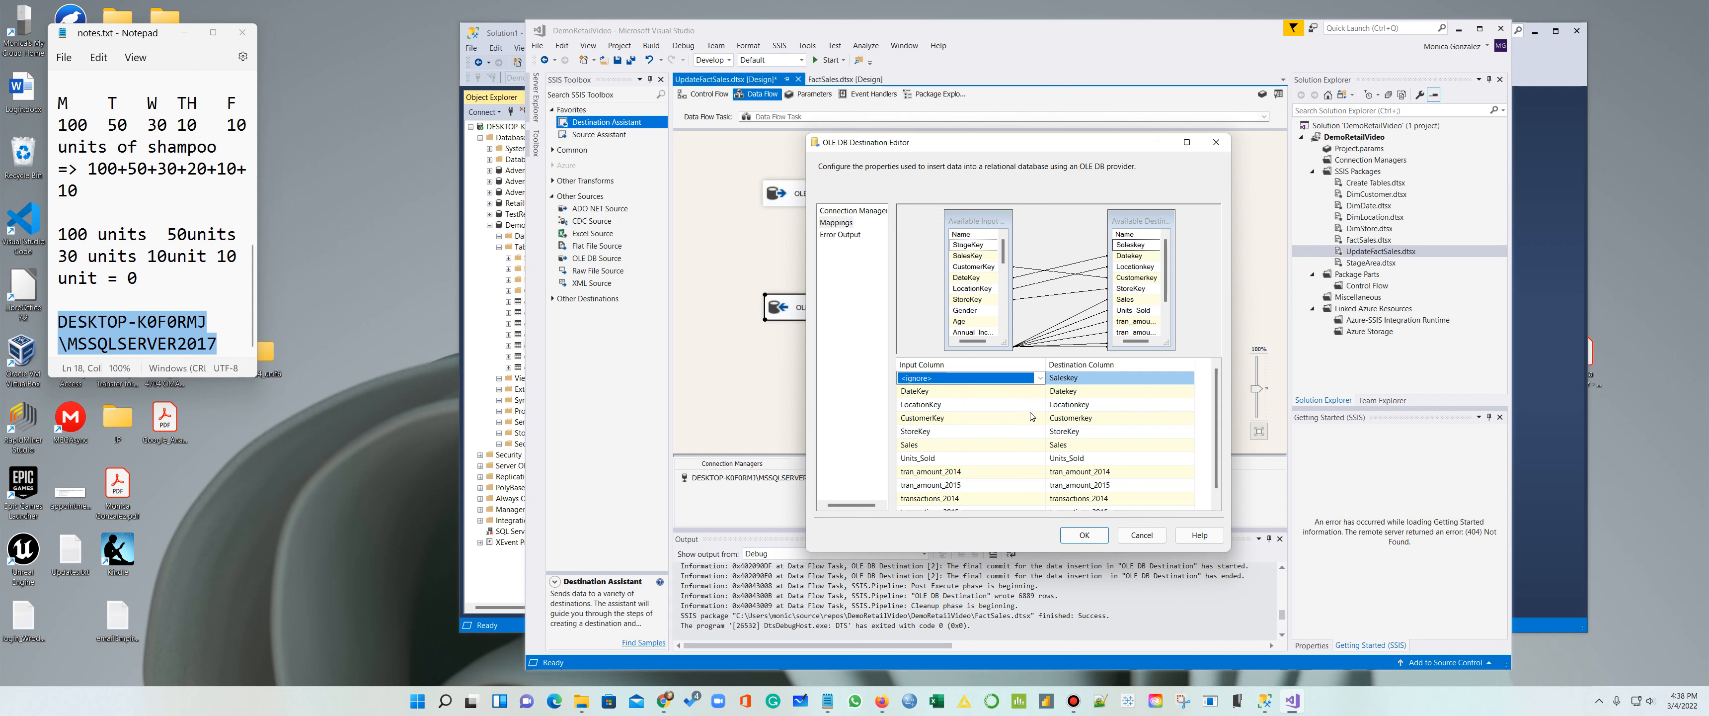
scroll(1027, 421, "down", 1)
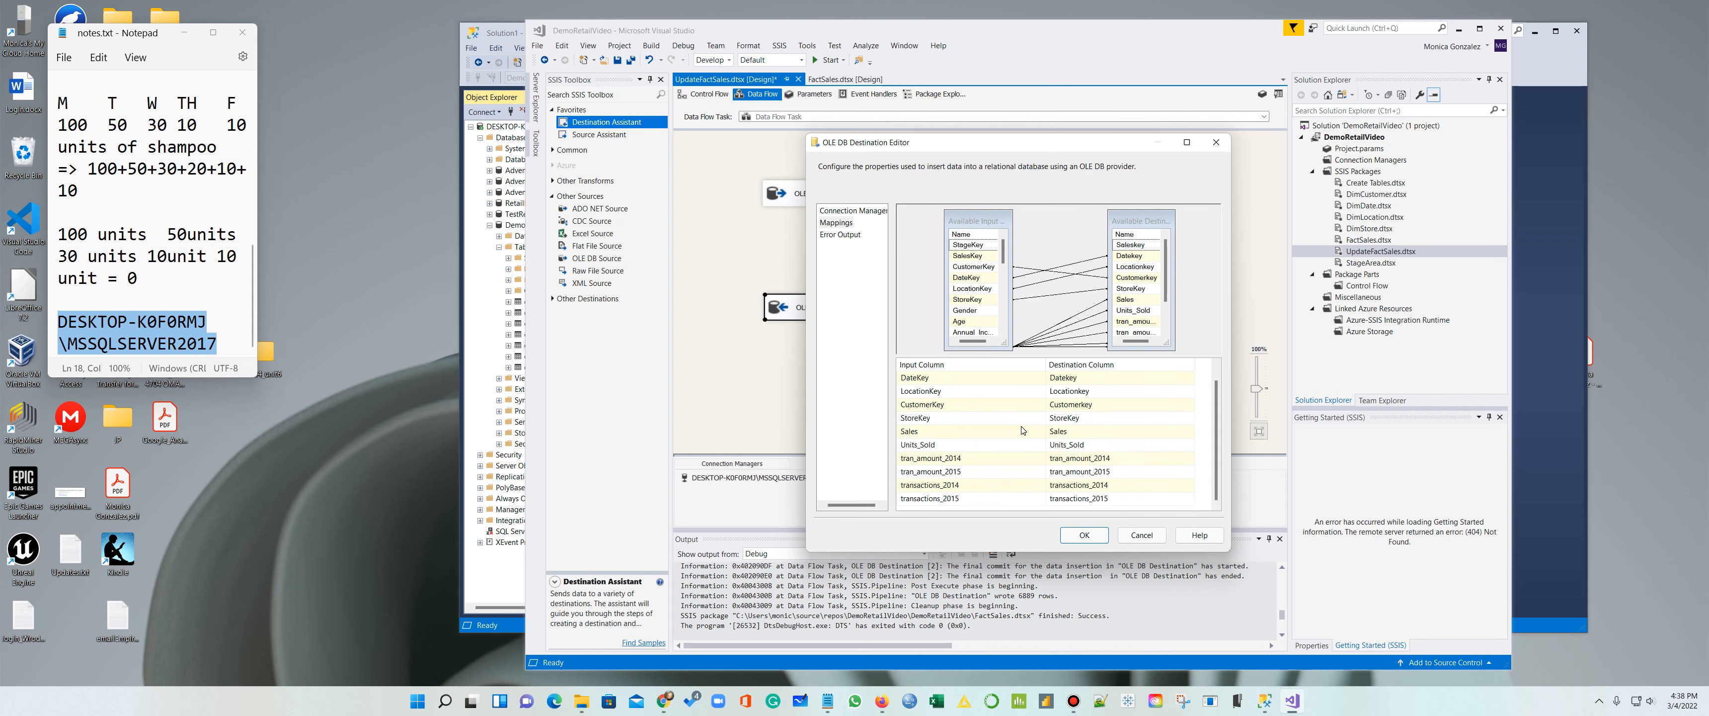
scroll(1022, 430, "up", 1)
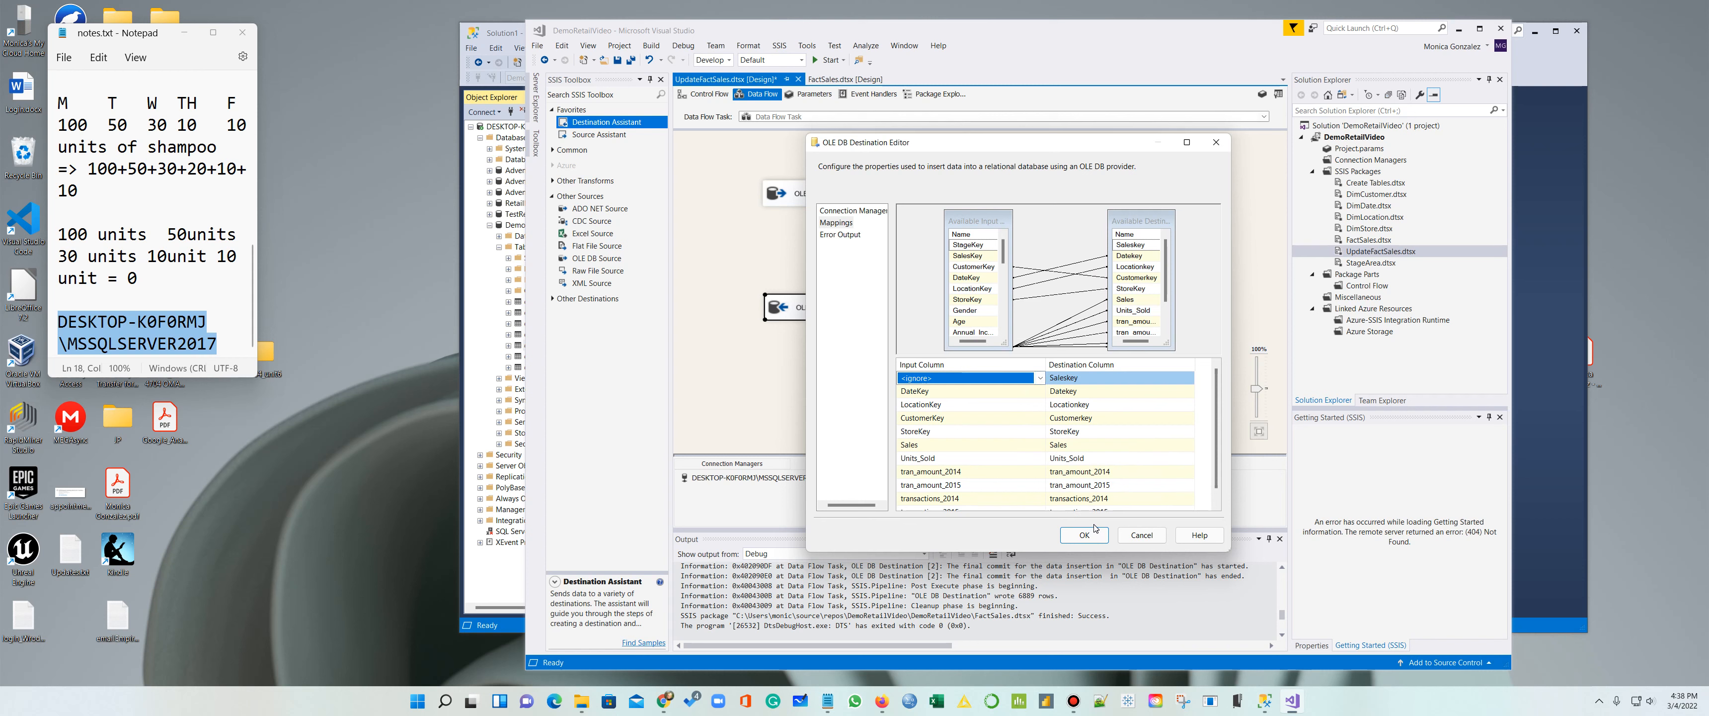
left_click(1084, 537)
left_click(1084, 539)
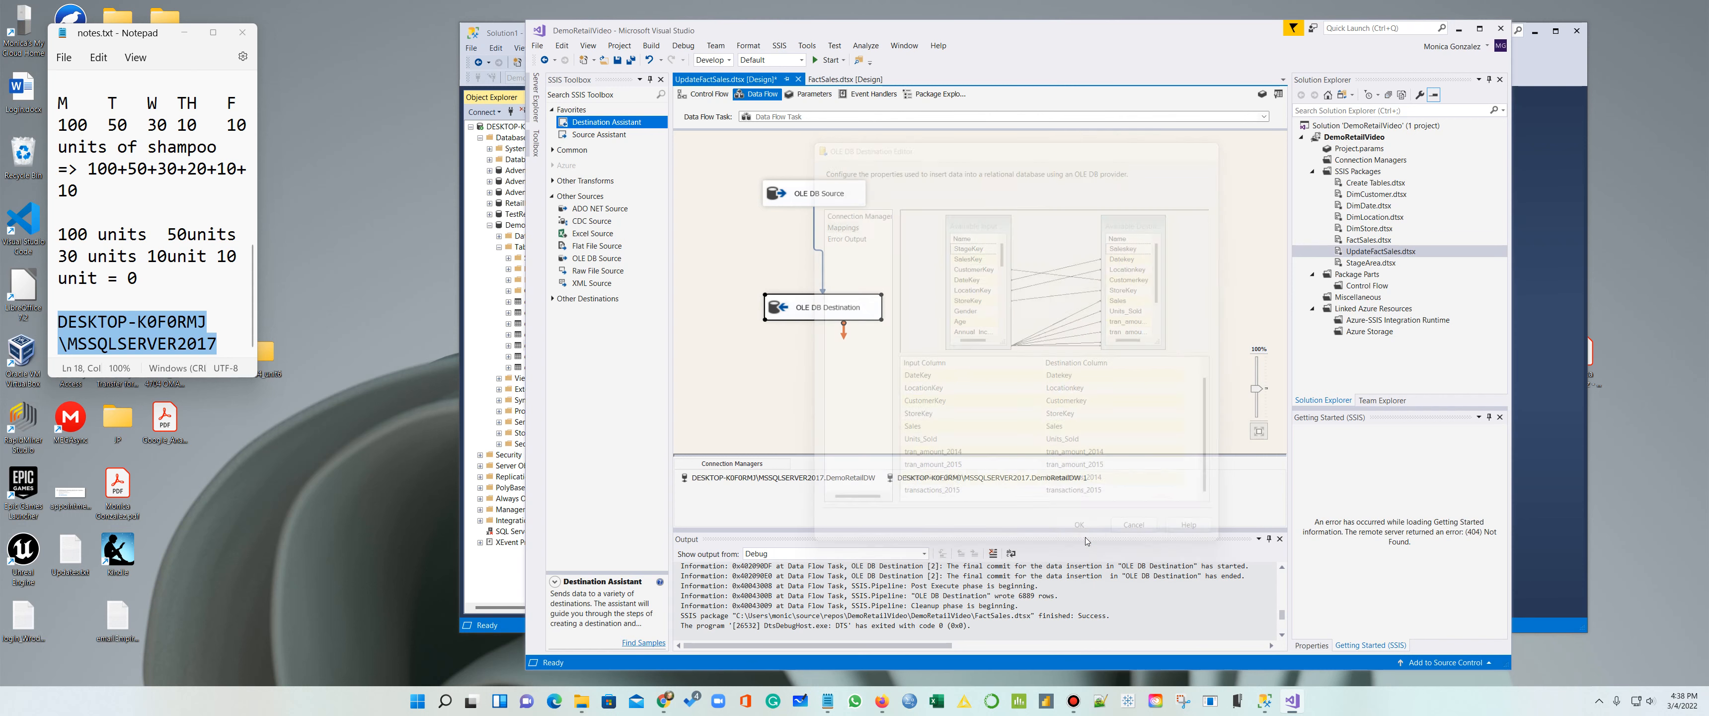
Step: Execute the data flow task of the UpdateFactSales package, and stop debugging once it completes
right_click(961, 304)
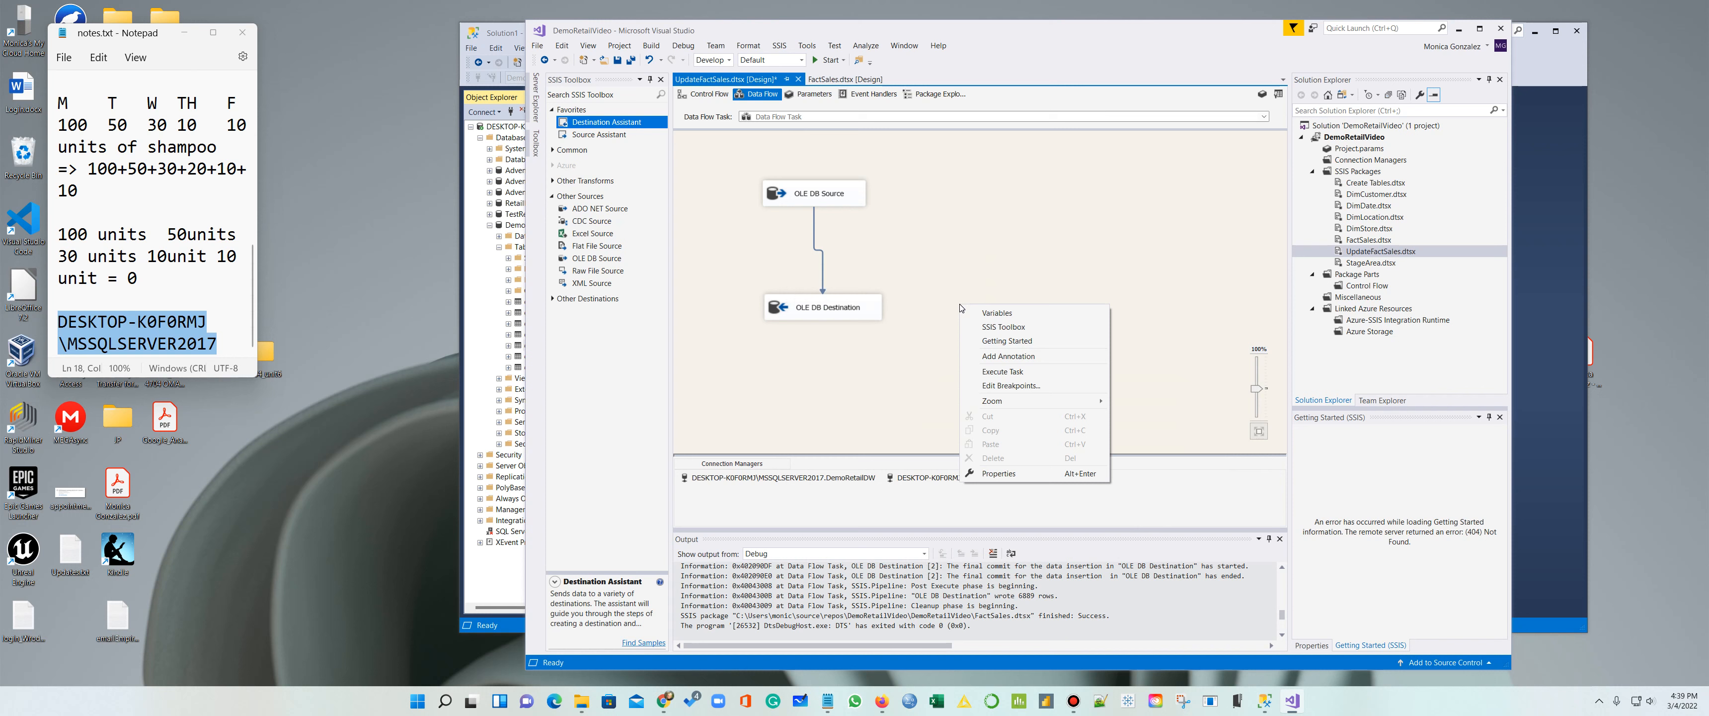
left_click(1002, 370)
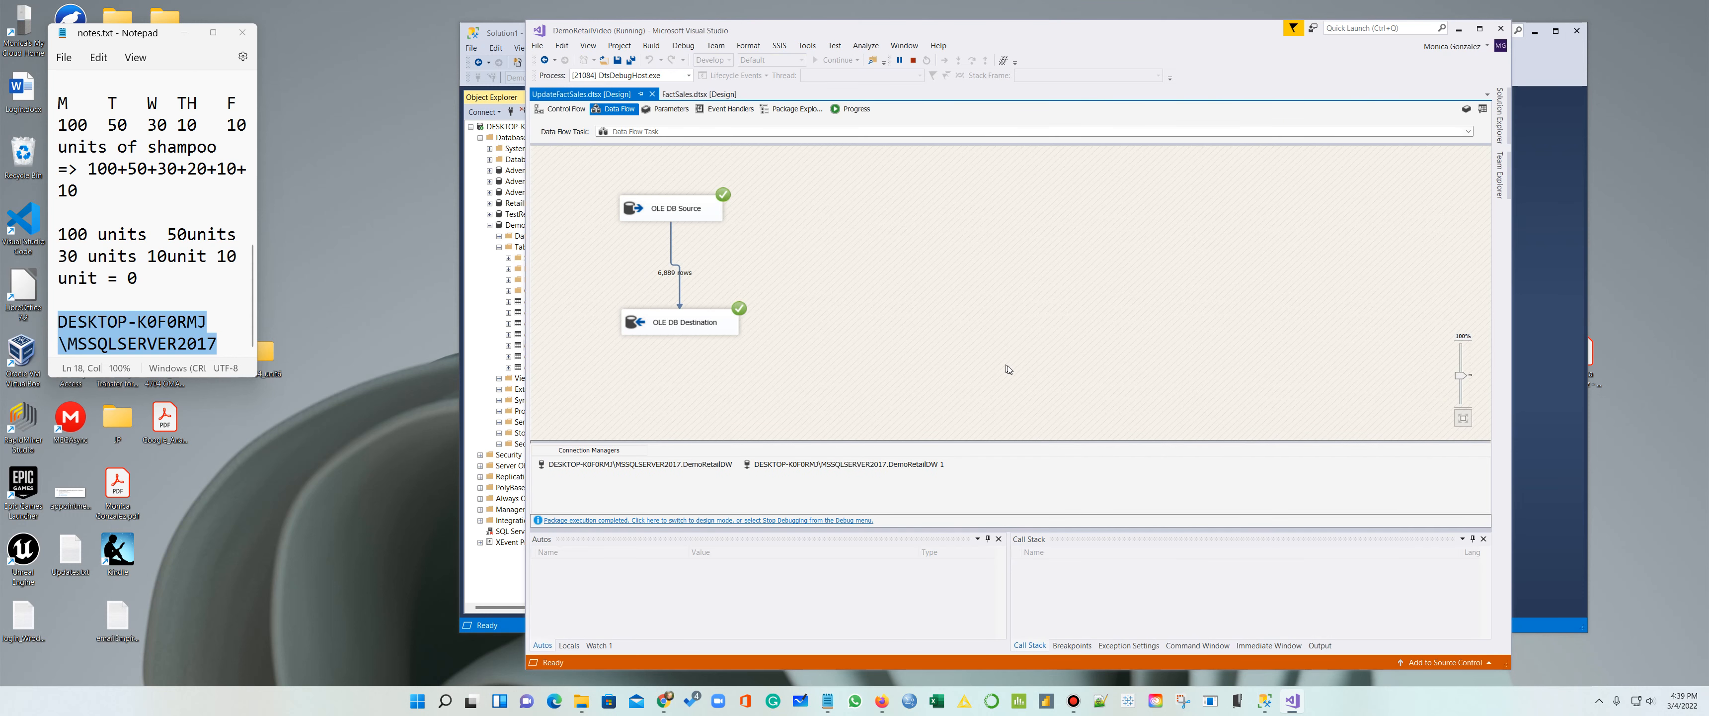
left_click(913, 59)
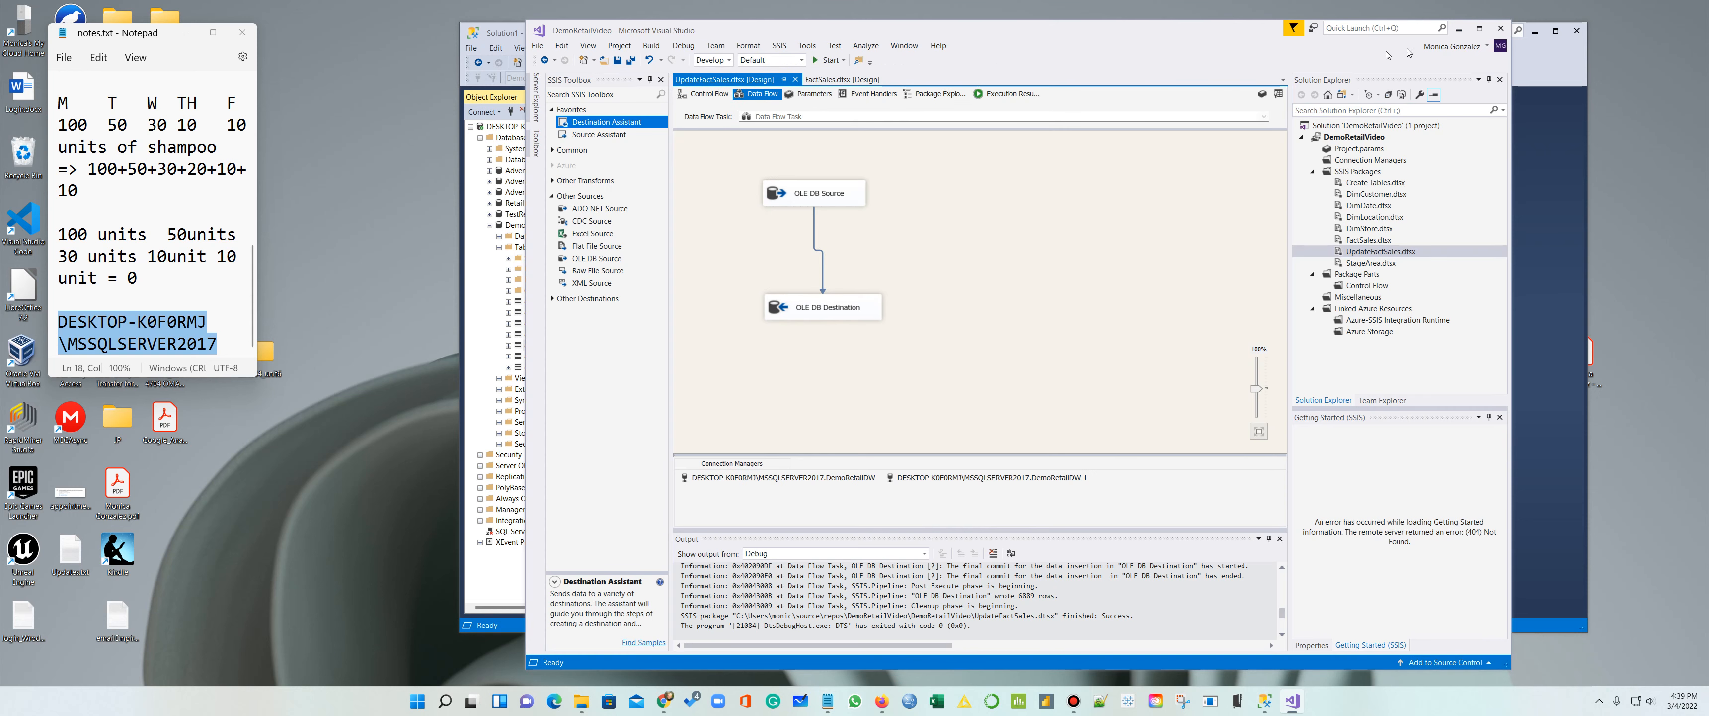
Step: Switch to SQL Server Management Studio, refresh dbo.FactSales1 and check its top 1000 rows, closing the query
left_click(1459, 30)
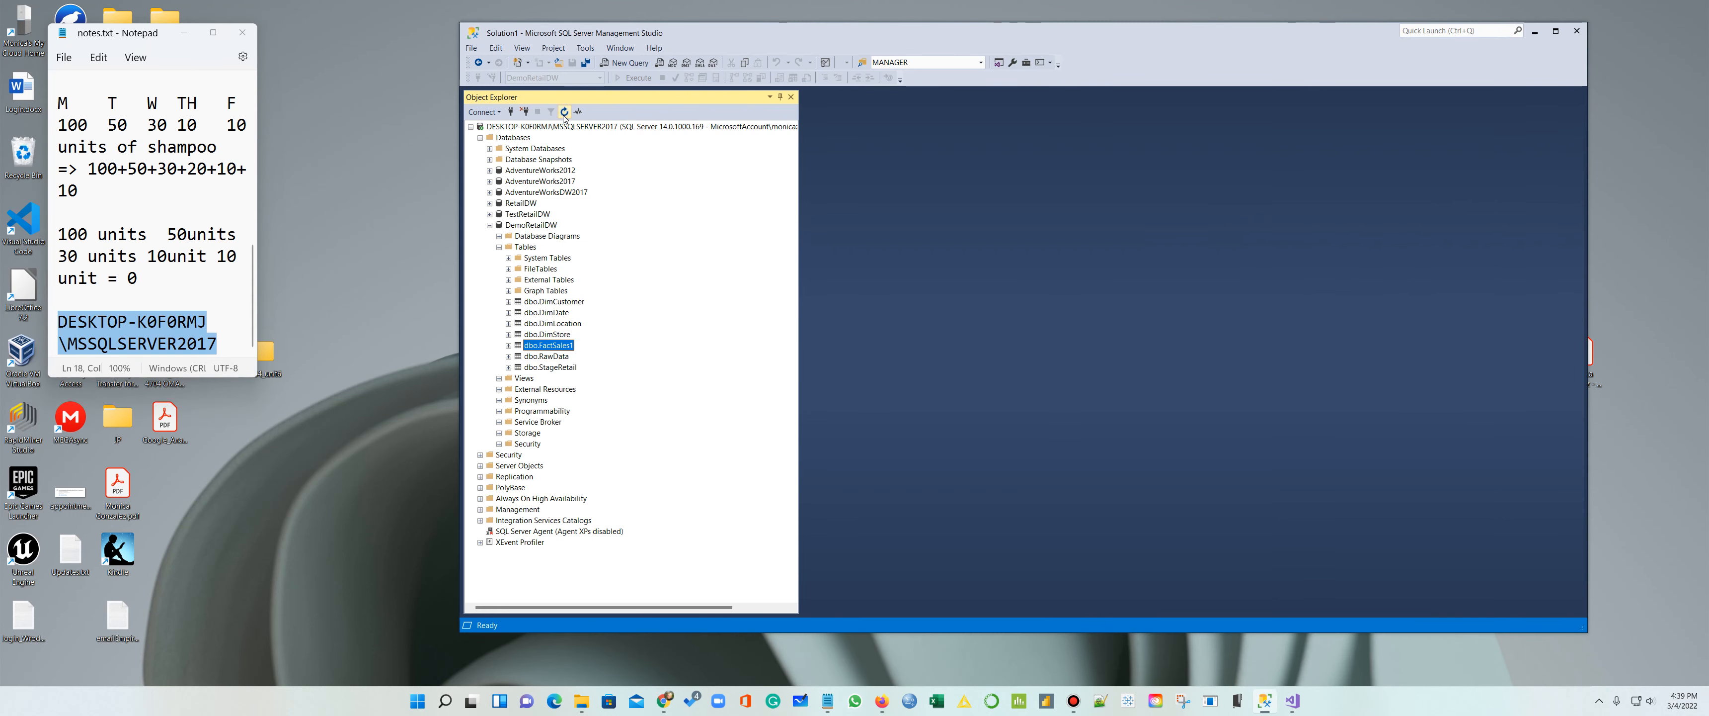
left_click(509, 345)
right_click(548, 348)
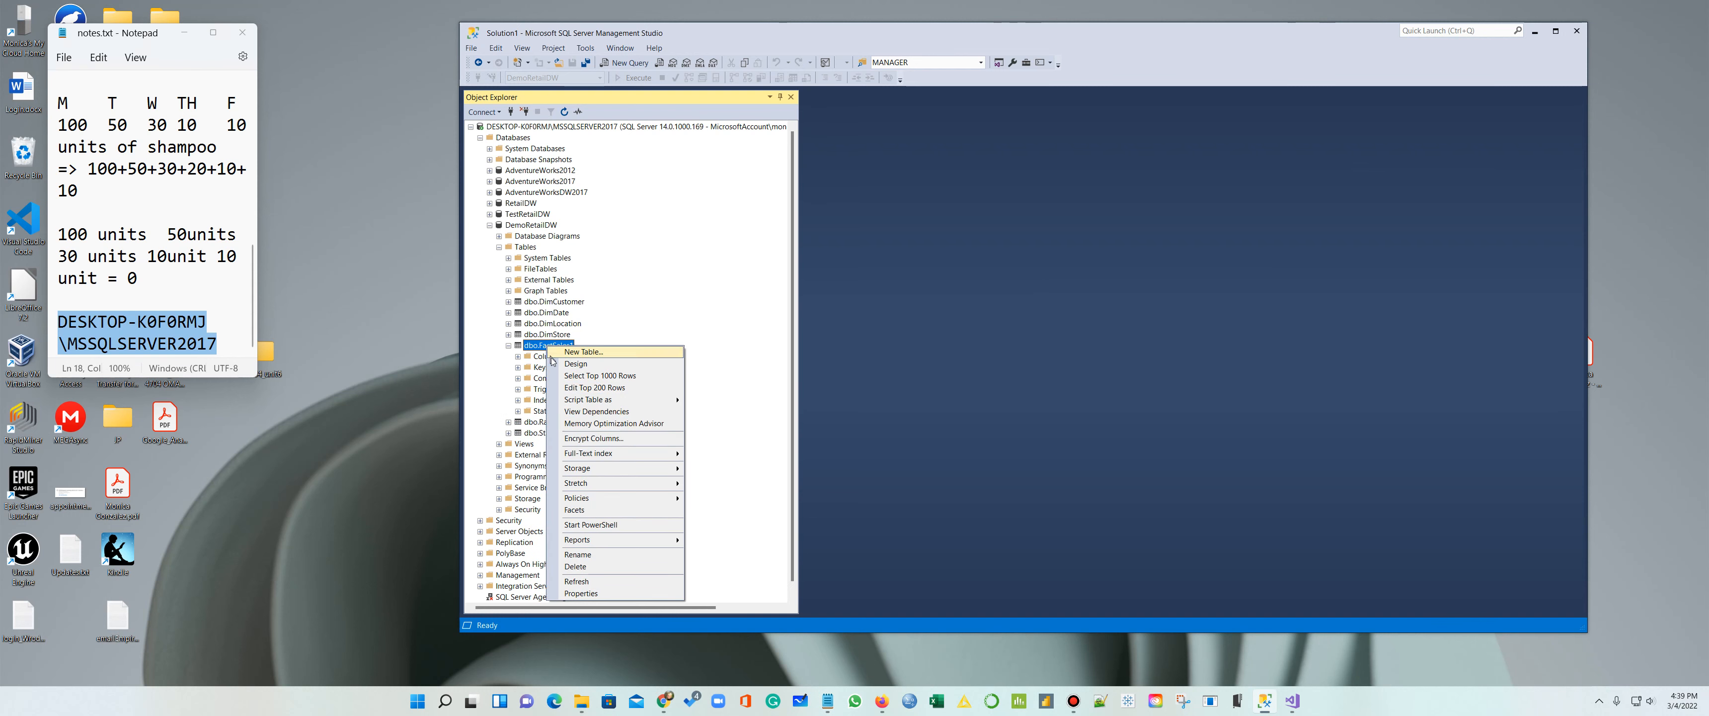
left_click(598, 581)
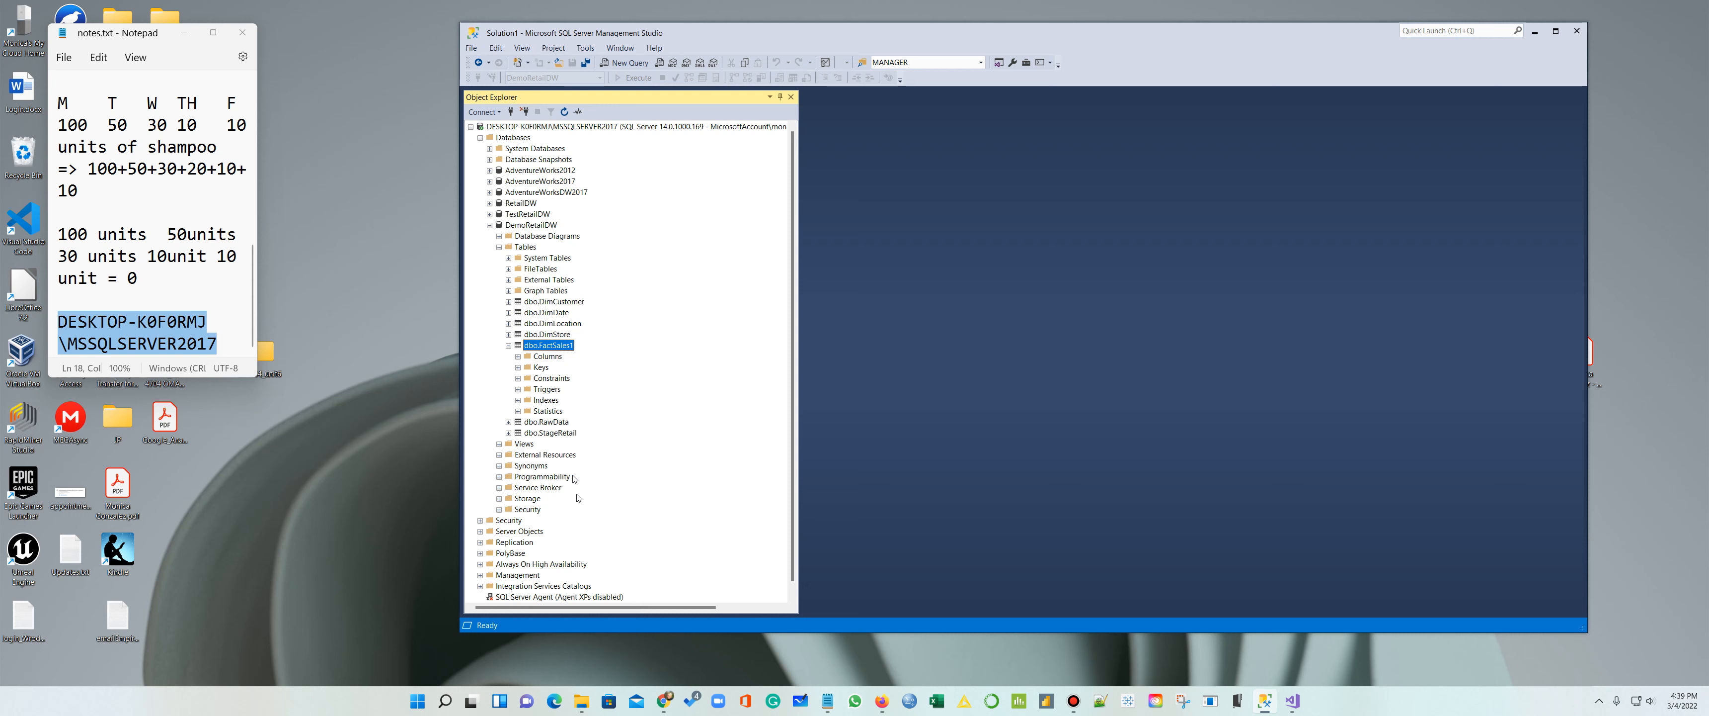
right_click(546, 349)
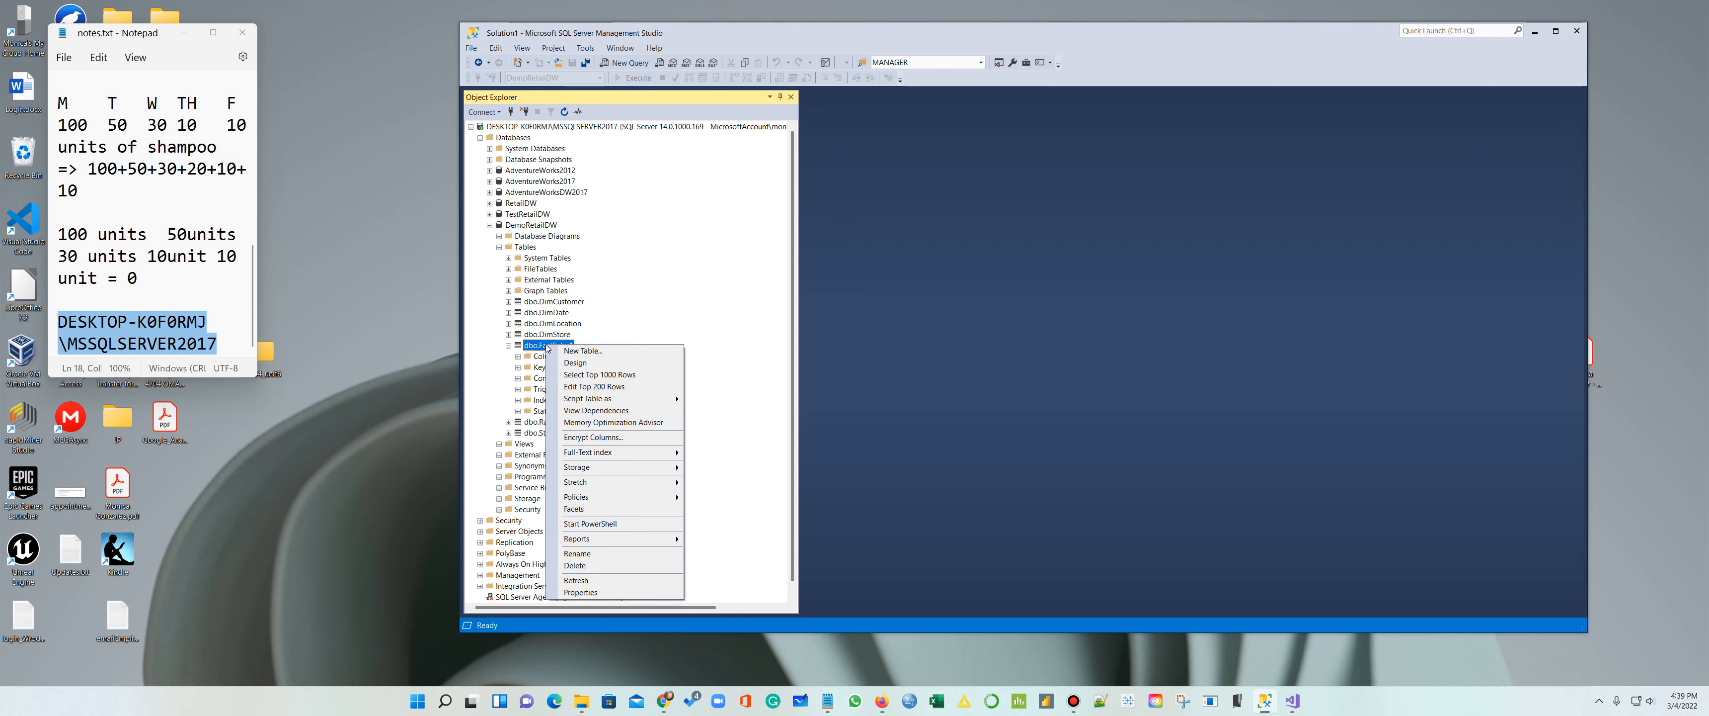
left_click(584, 377)
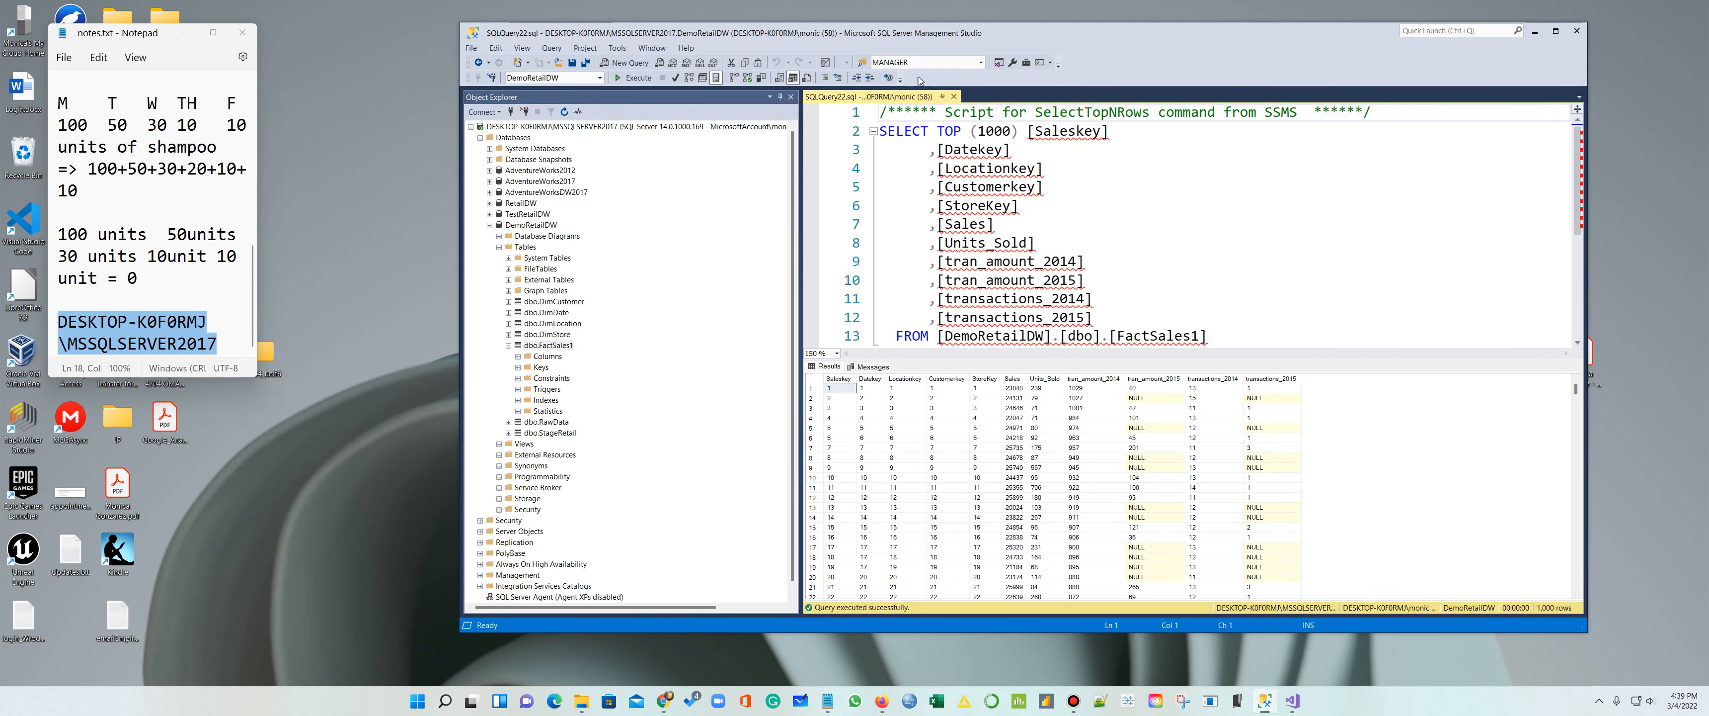
left_click(954, 96)
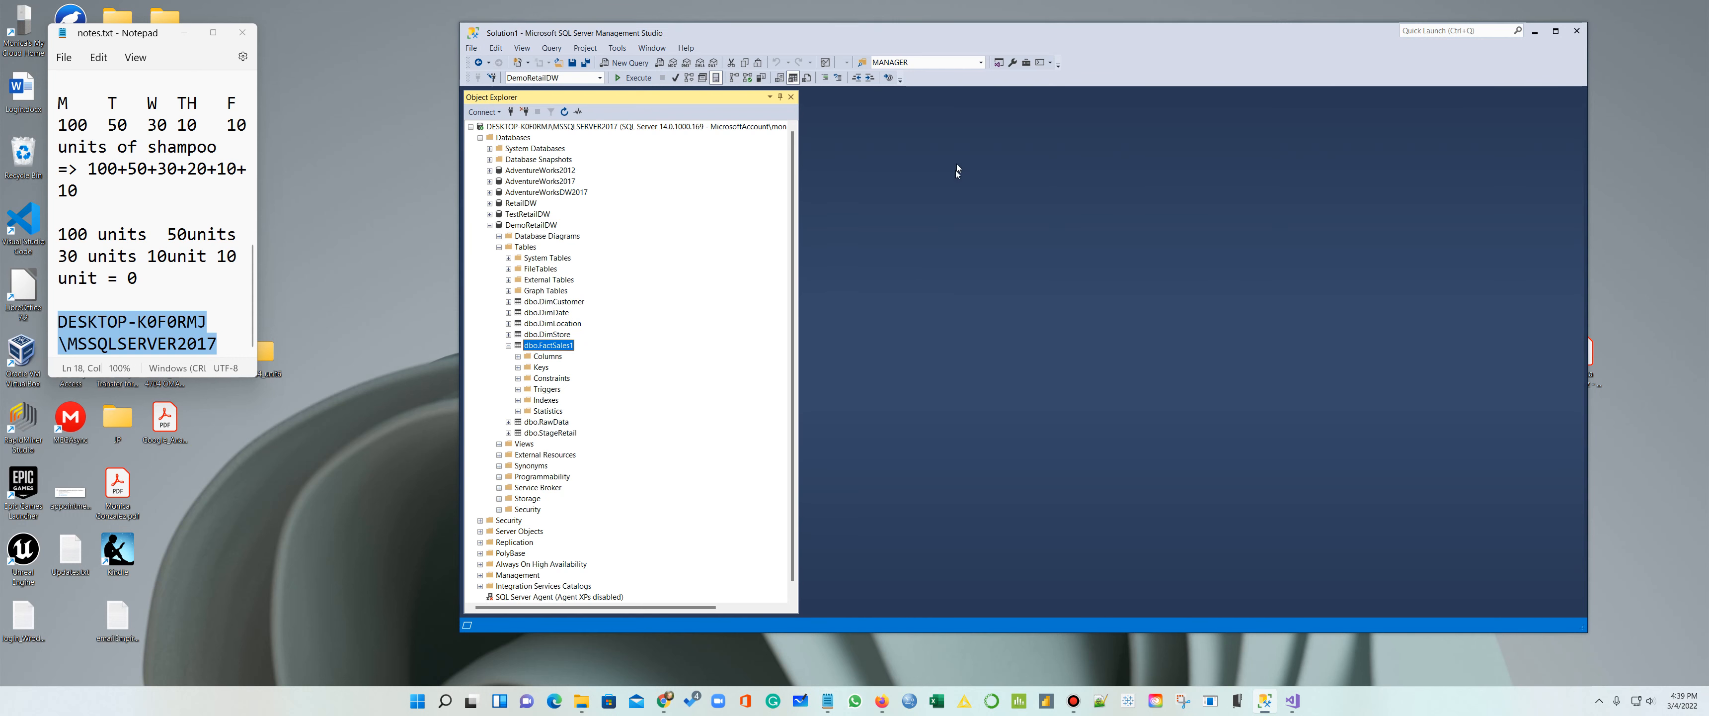
left_click(508, 346)
left_click(545, 335)
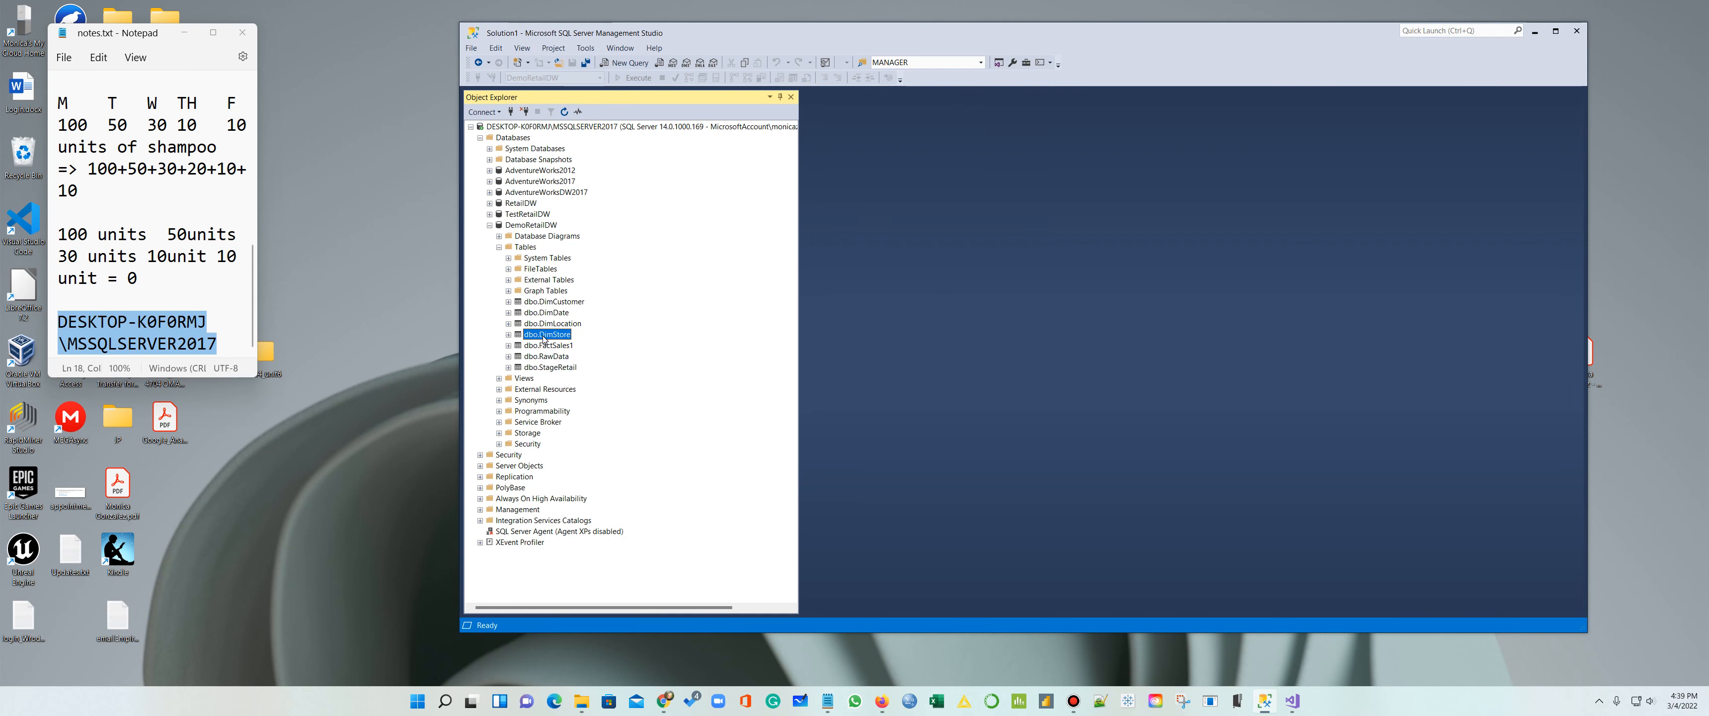
right_click(544, 339)
left_click(564, 353)
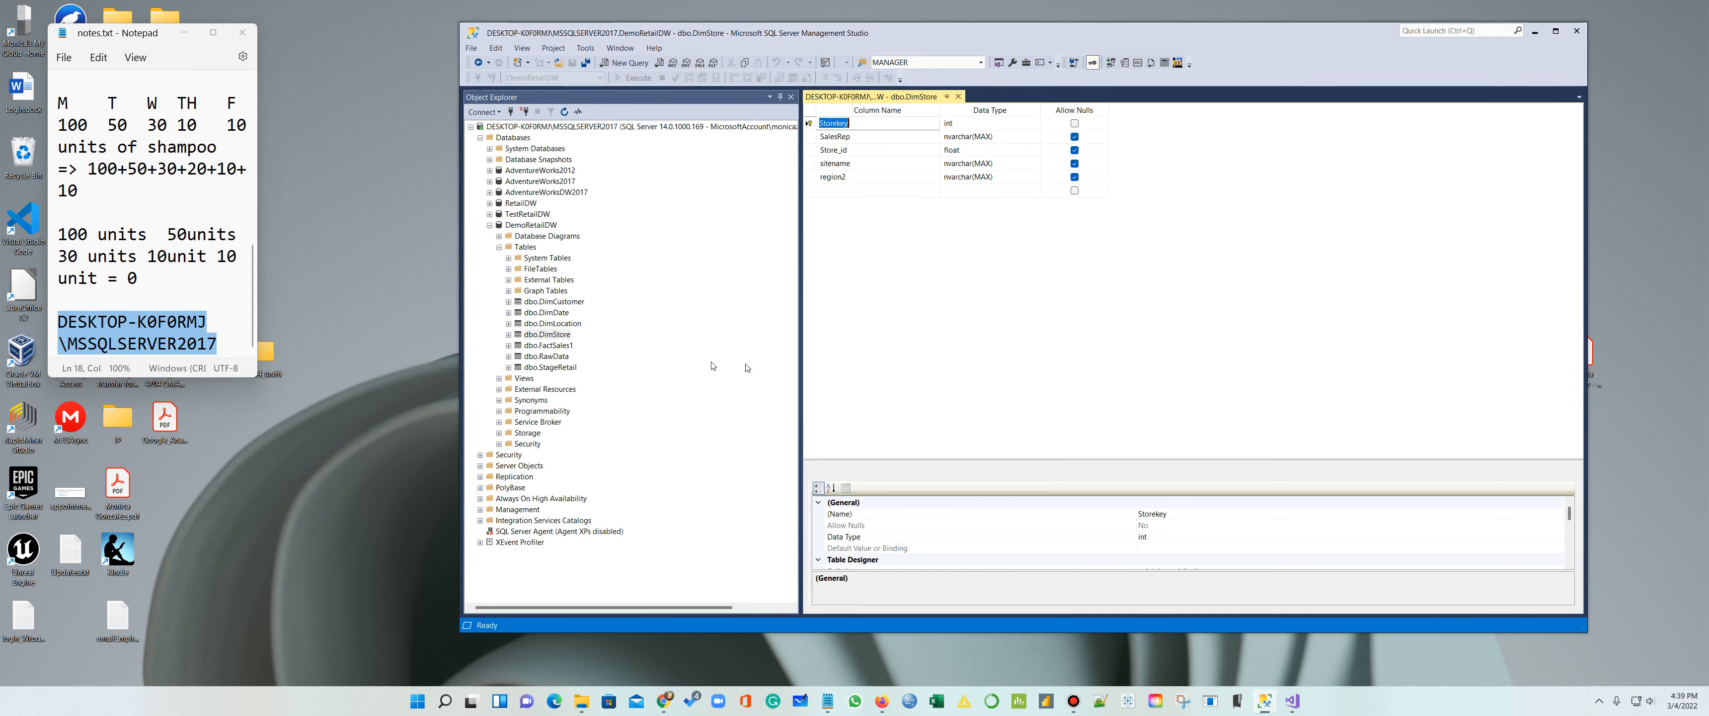
left_click(958, 96)
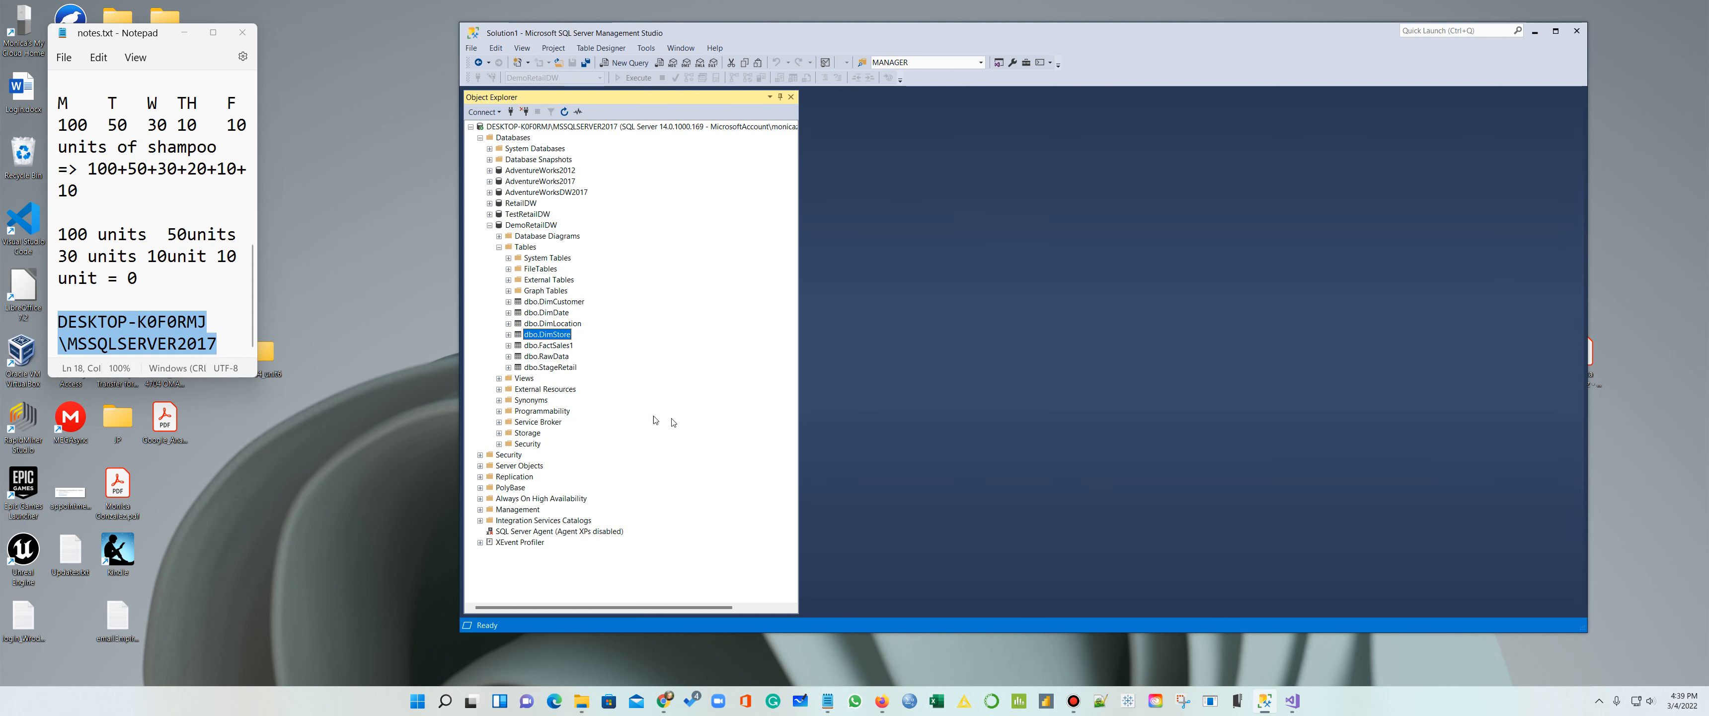
Step: Make Saleskey the primary key in the design of dbo.FactSales1, and close the design saving the changes
left_click(551, 346)
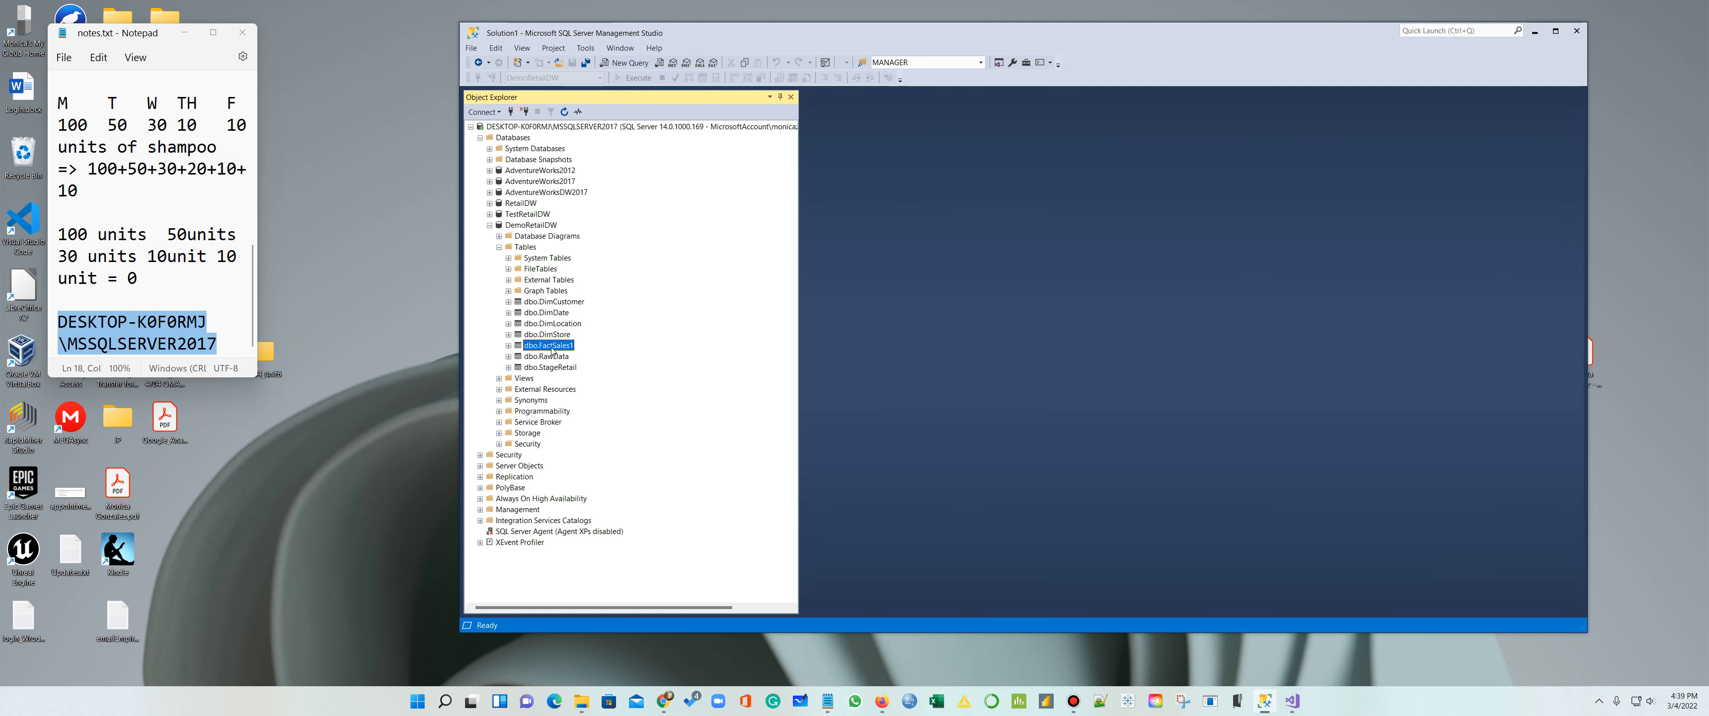
right_click(552, 346)
left_click(574, 354)
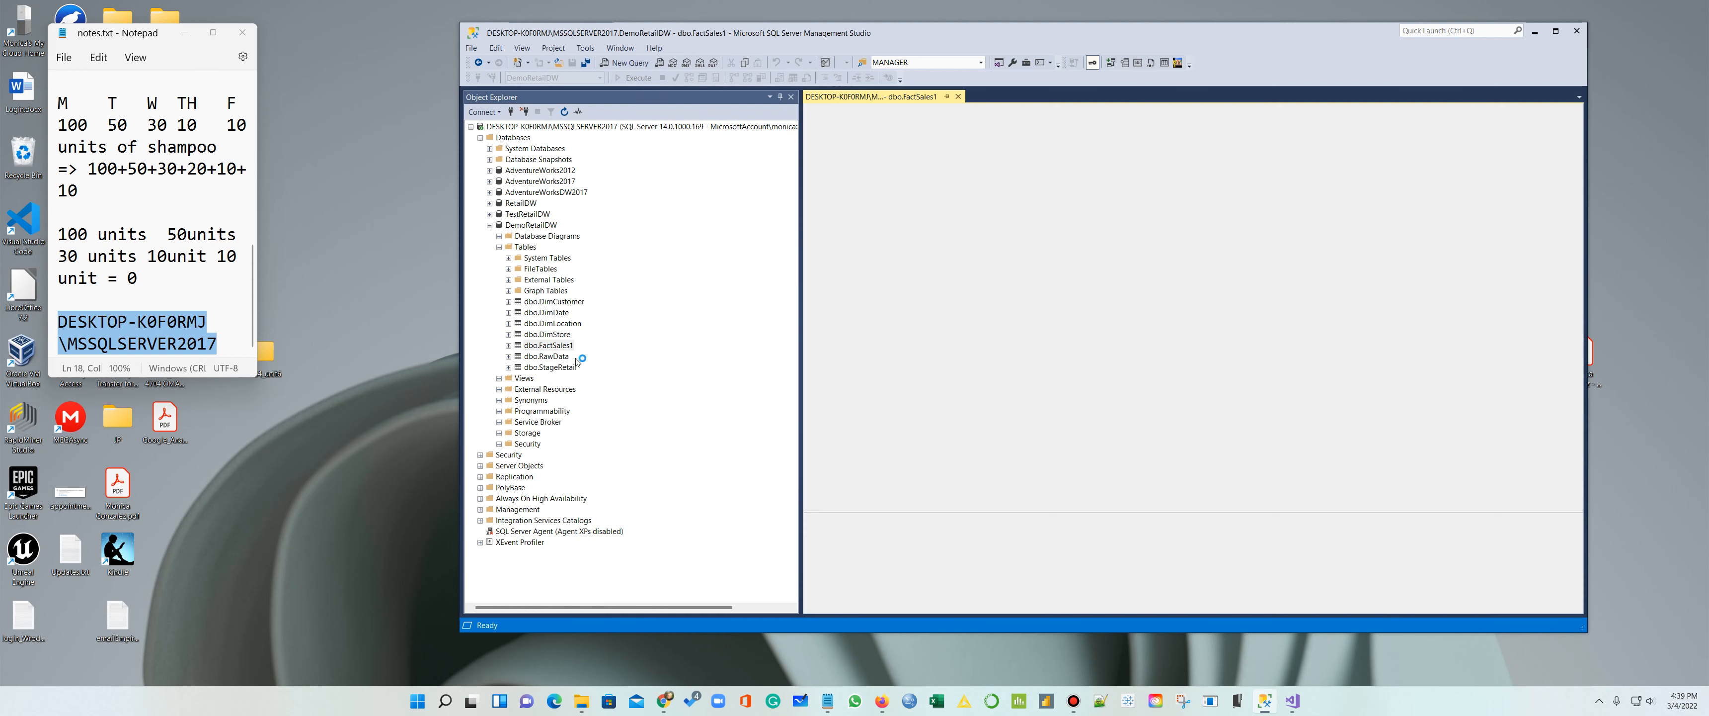
right_click(810, 124)
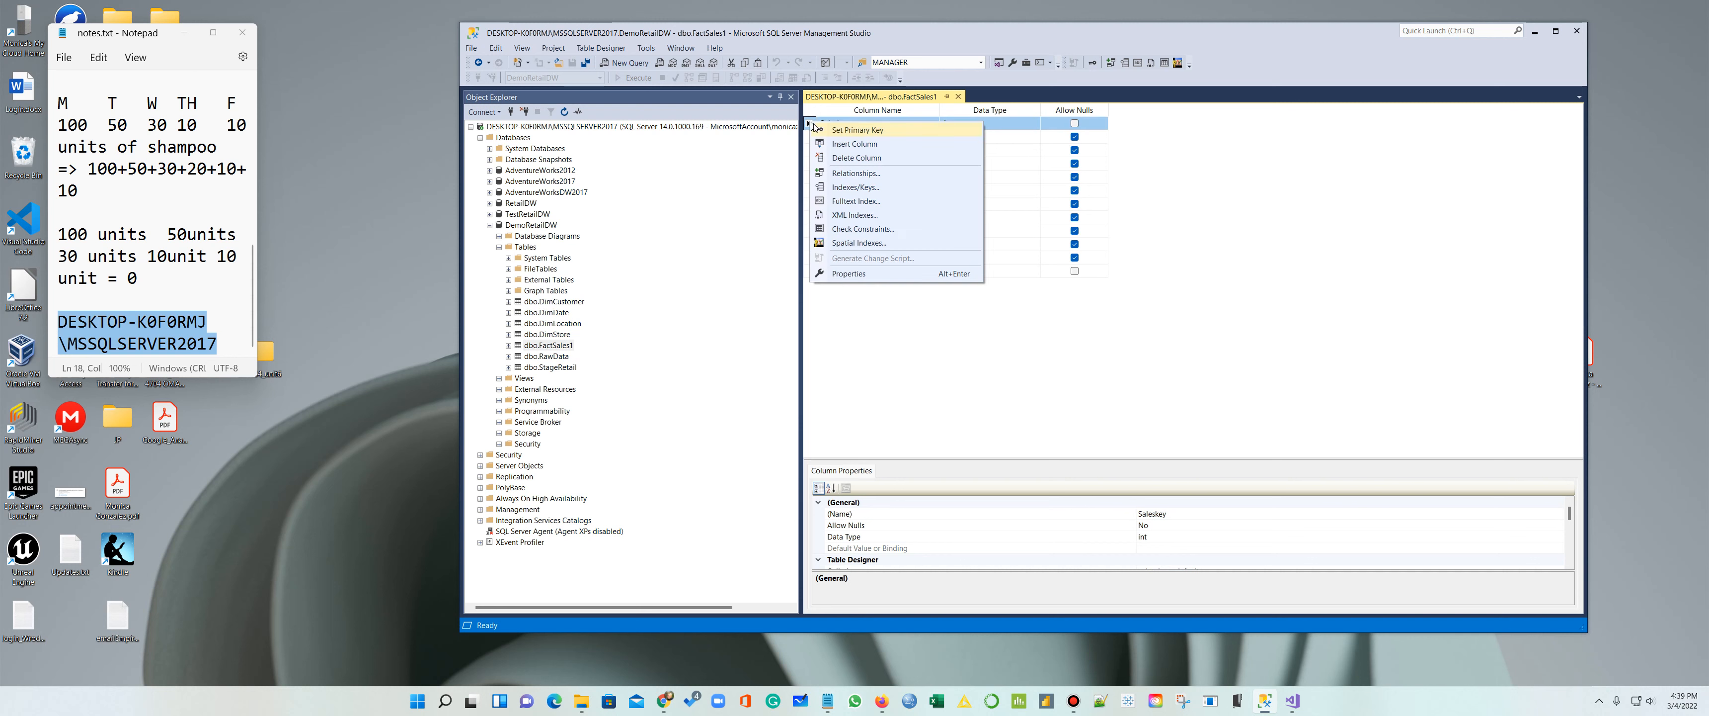
left_click(858, 131)
left_click(961, 97)
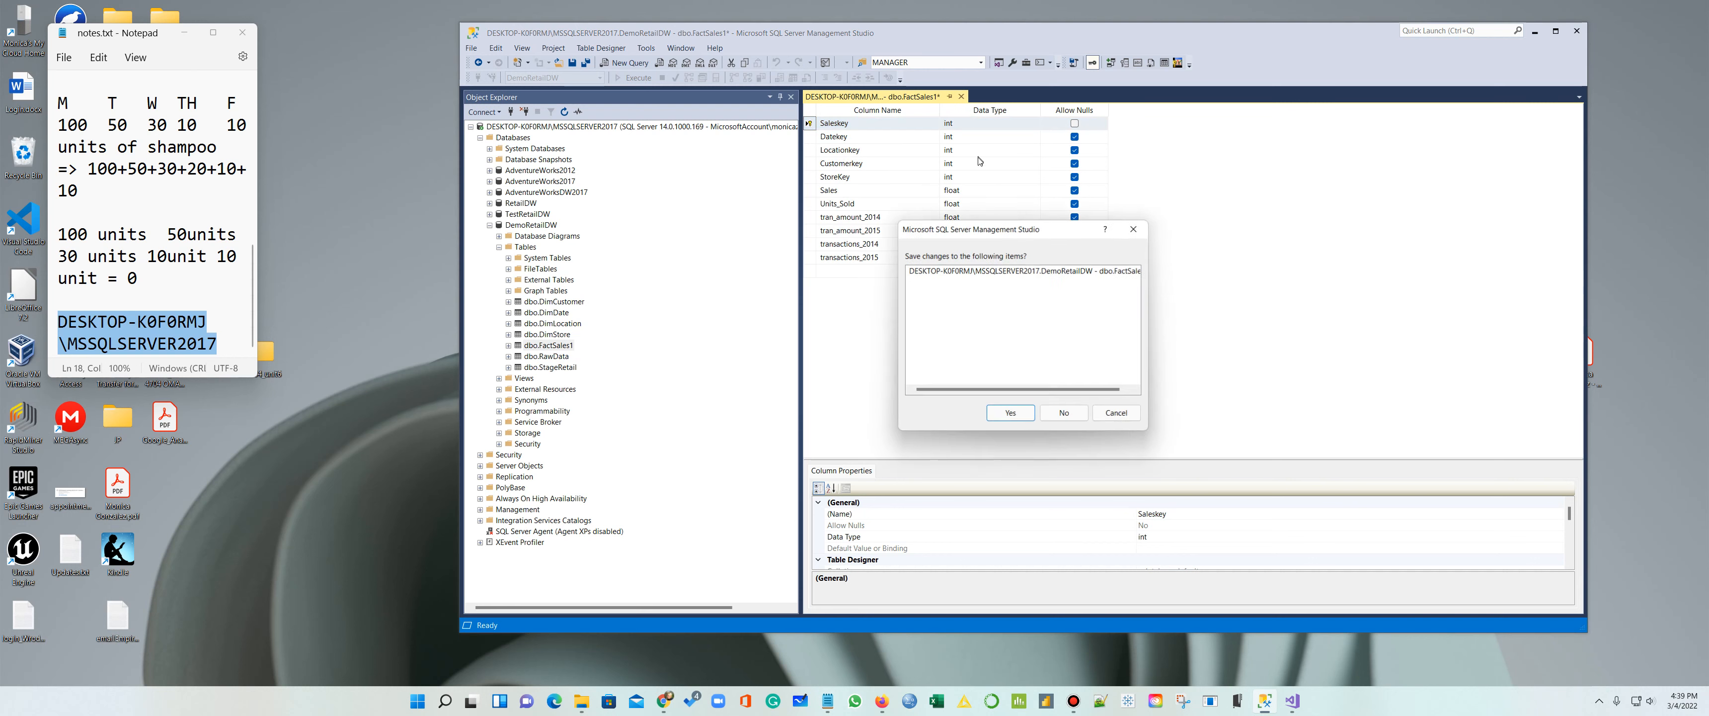
left_click(1011, 414)
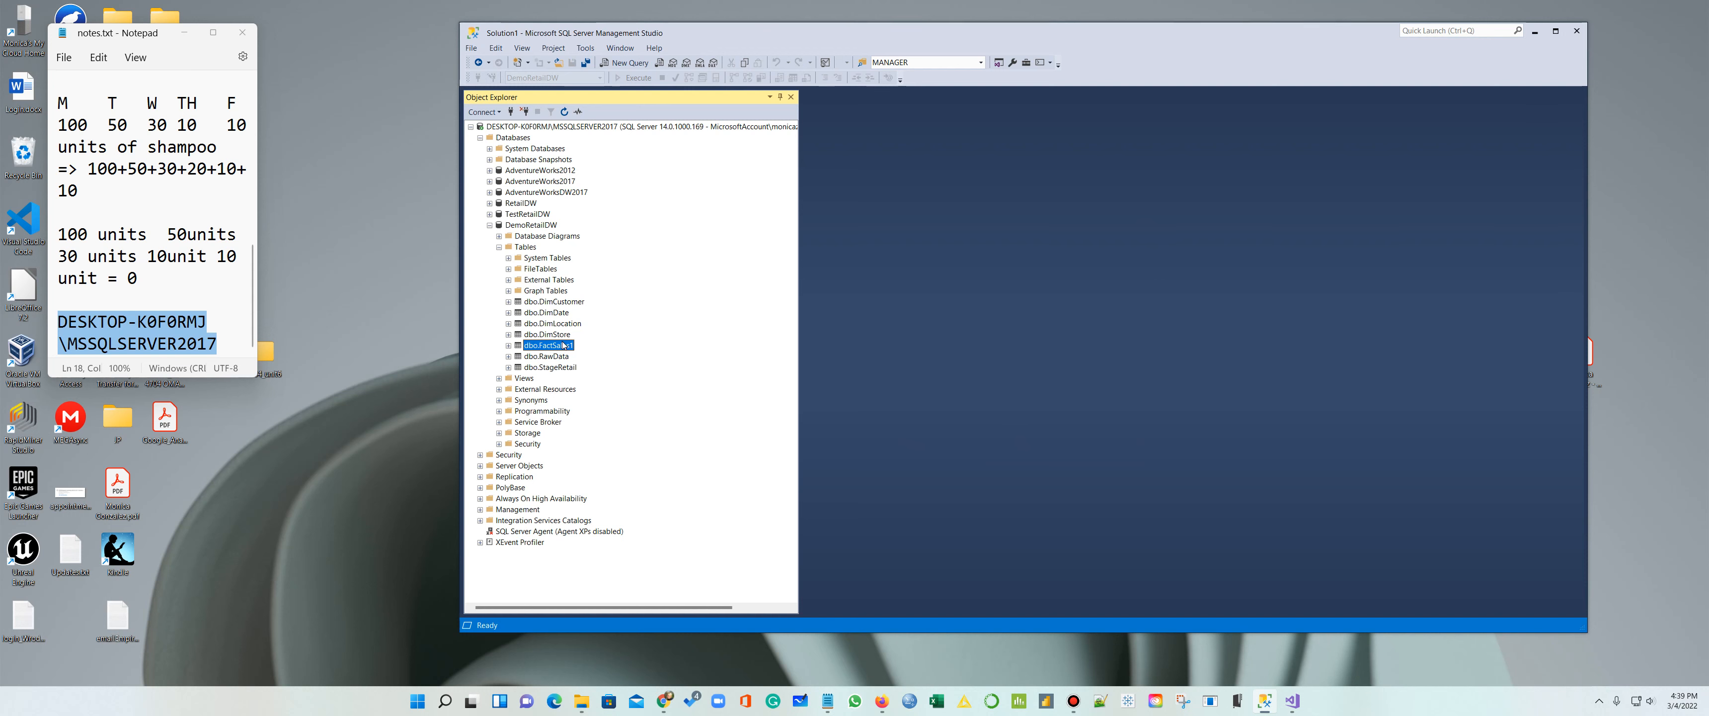
Step: Put the notes away and open AlterTablesRetail.txt from the FinalRetailProject folder
left_click(169, 50)
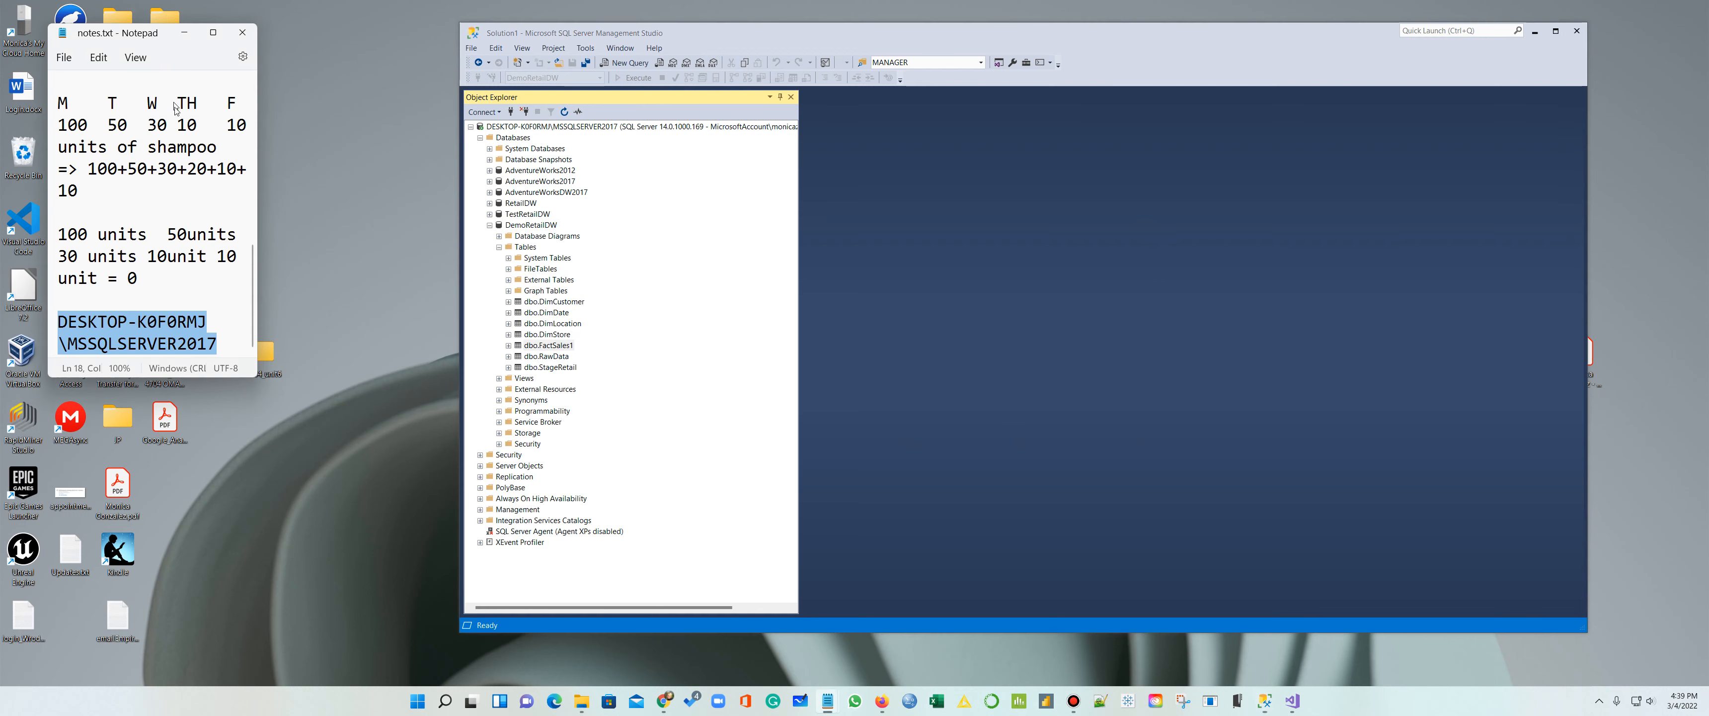
left_click(188, 32)
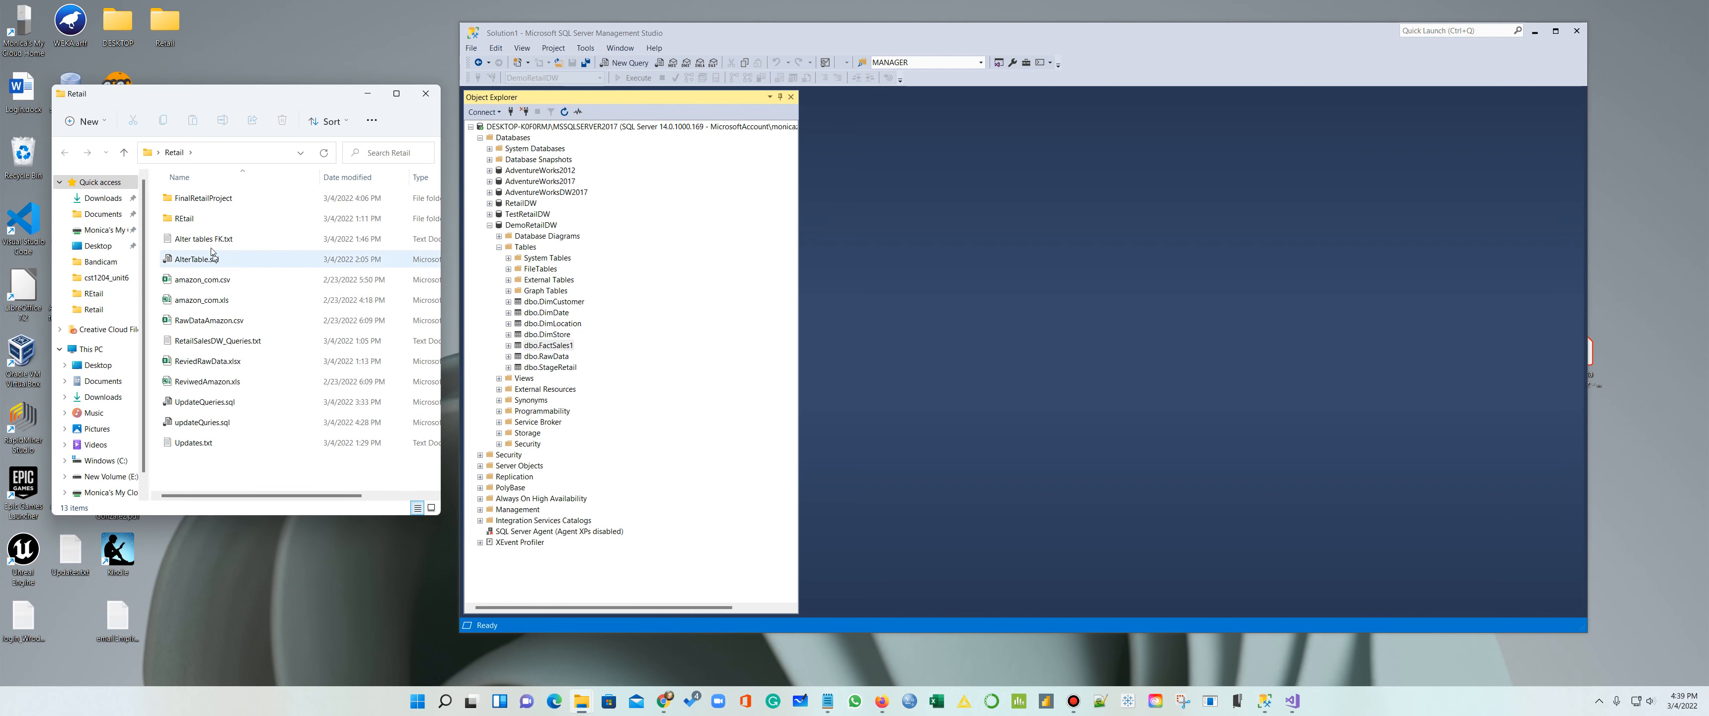
left_click(194, 197)
double_click(194, 198)
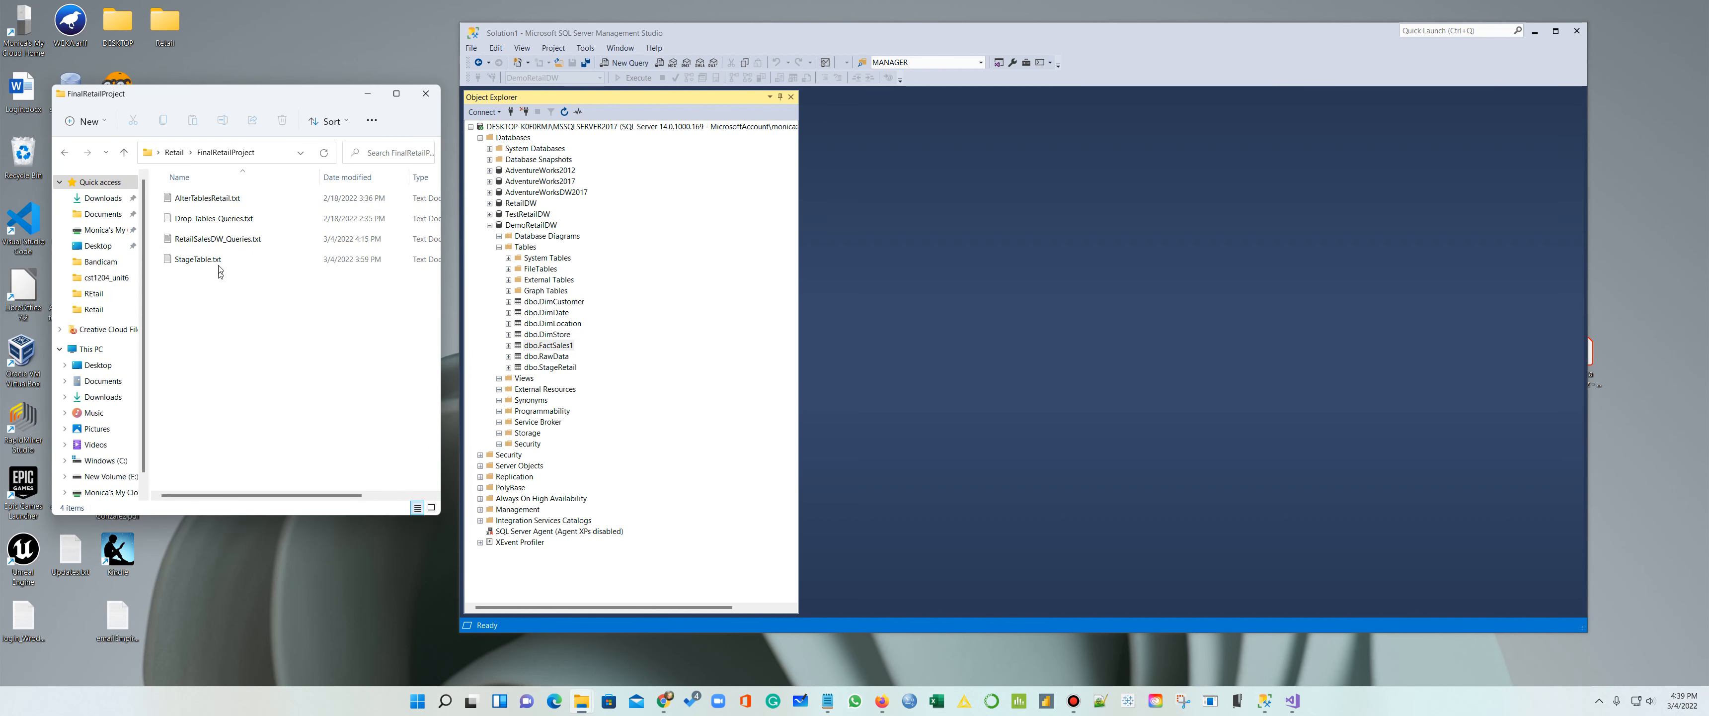
left_click(212, 196)
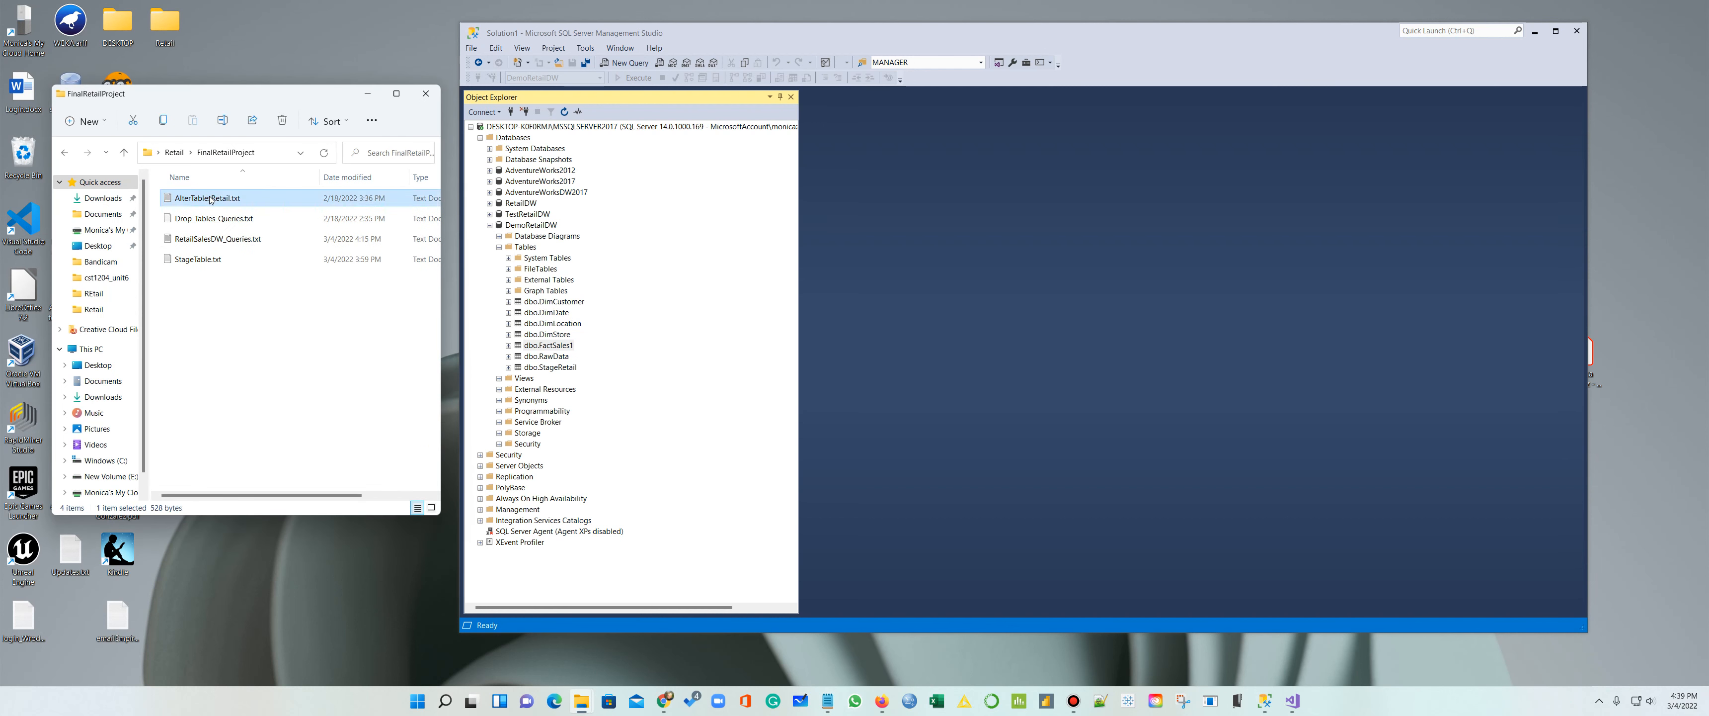
double_click(209, 198)
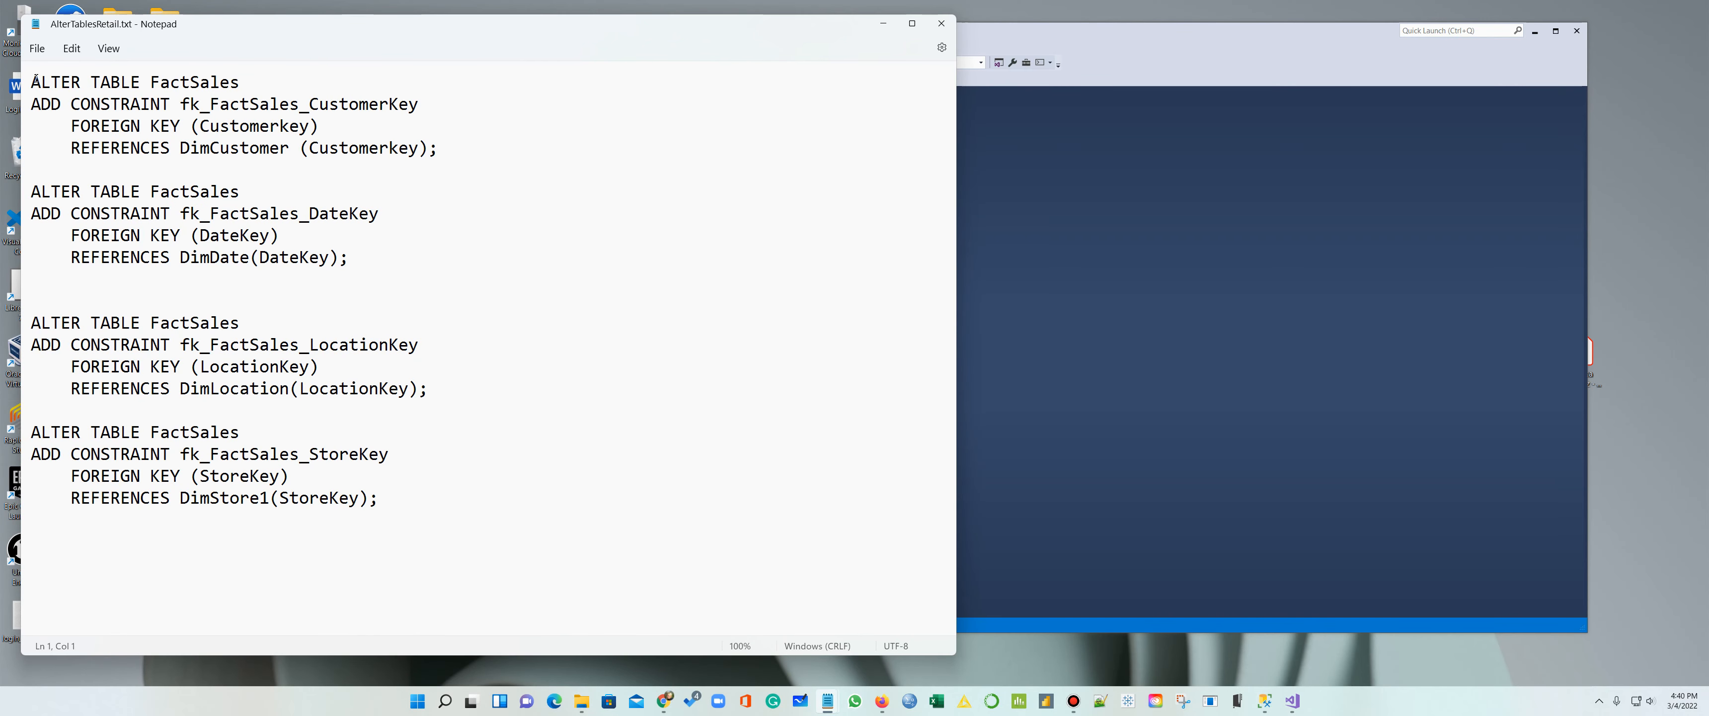
Step: Copy all four foreign-key ALTER TABLE statements from AlterTablesRetail.txt into a new query in SQL Server Management Studio
left_click_drag(32, 81, 378, 498)
key("ctrl+c")
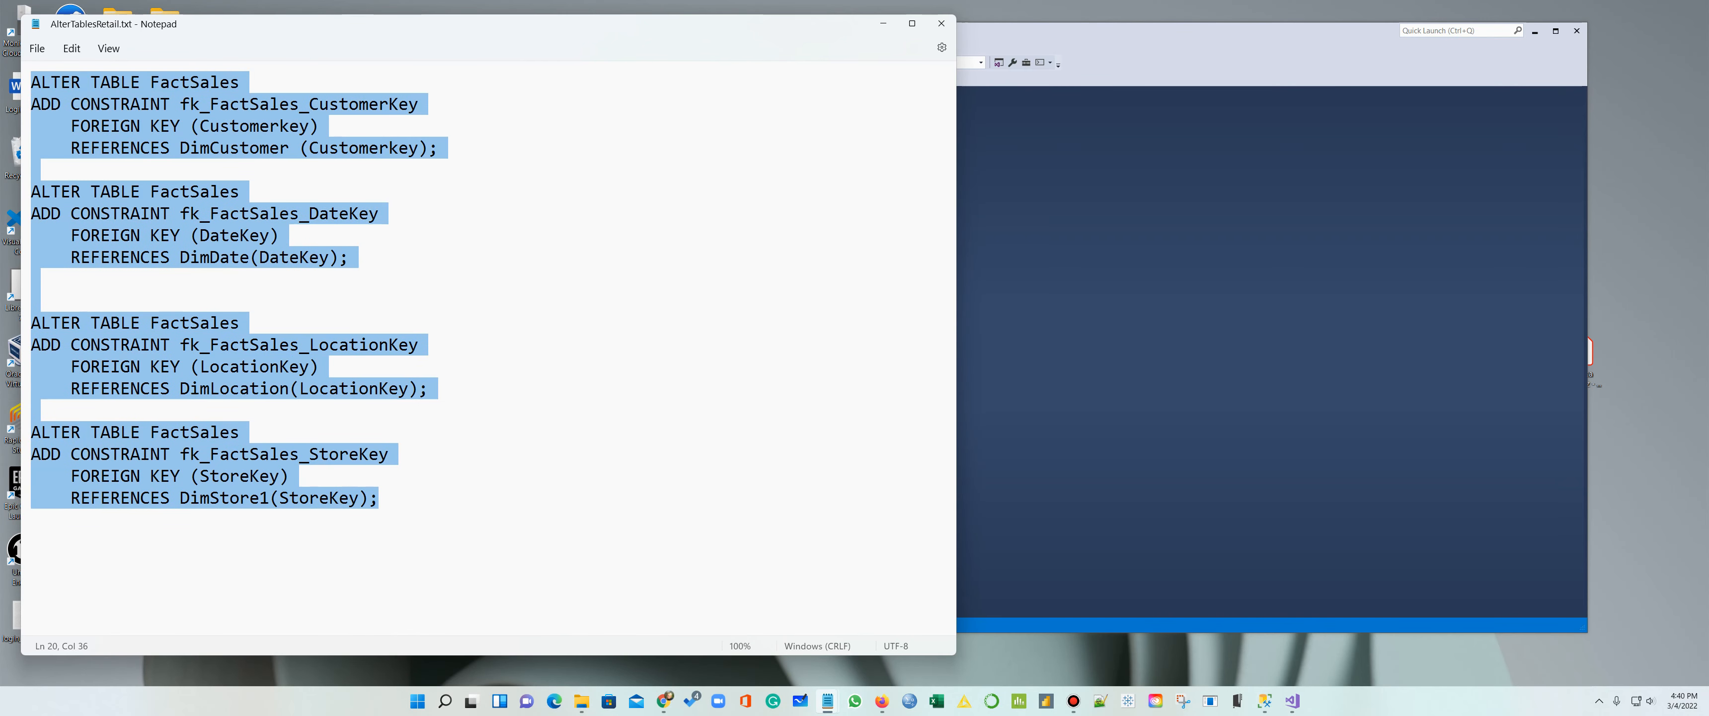
left_click(1191, 534)
left_click(625, 62)
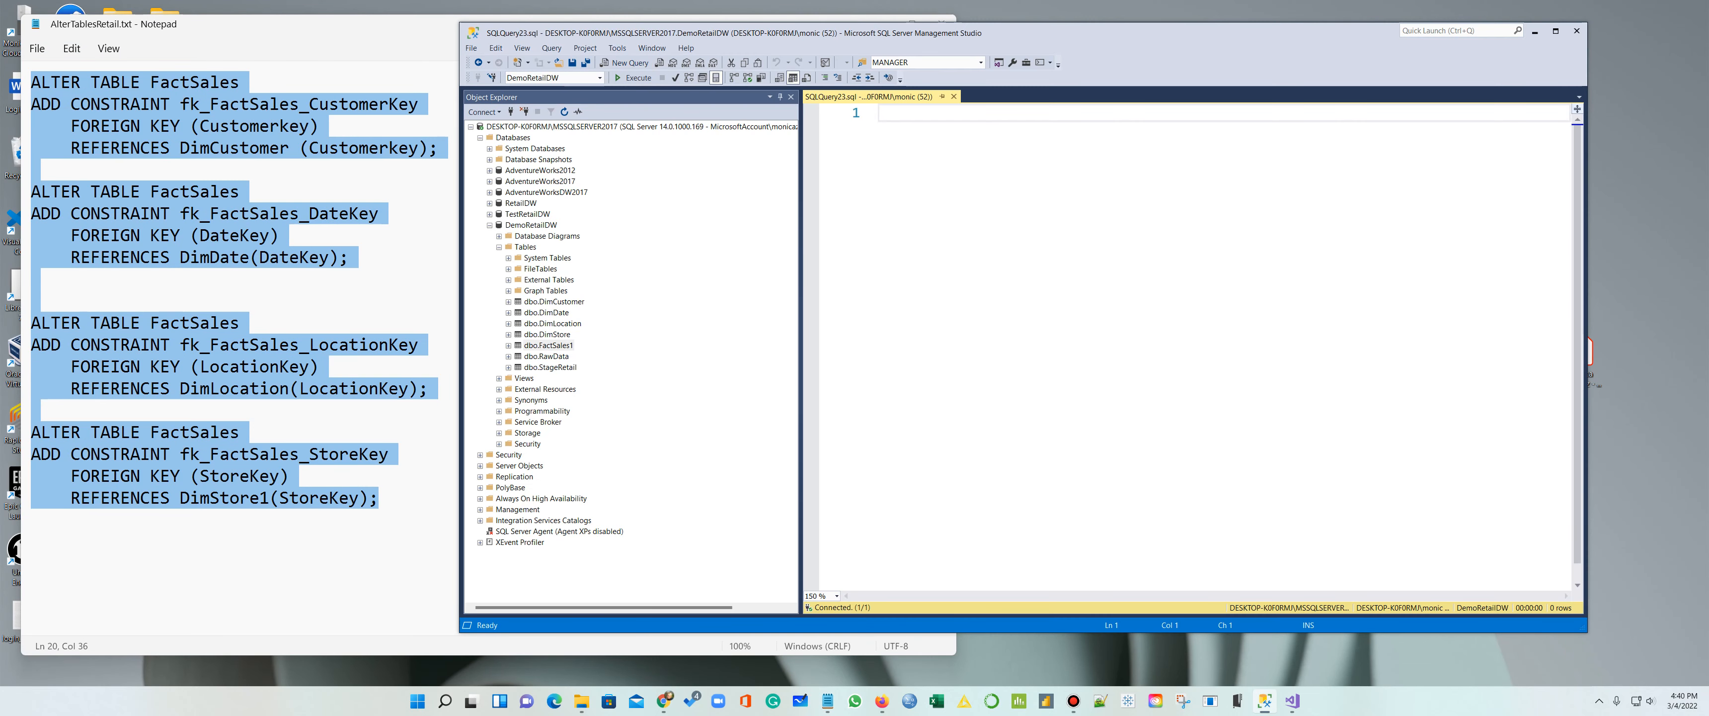
key("ctrl+v")
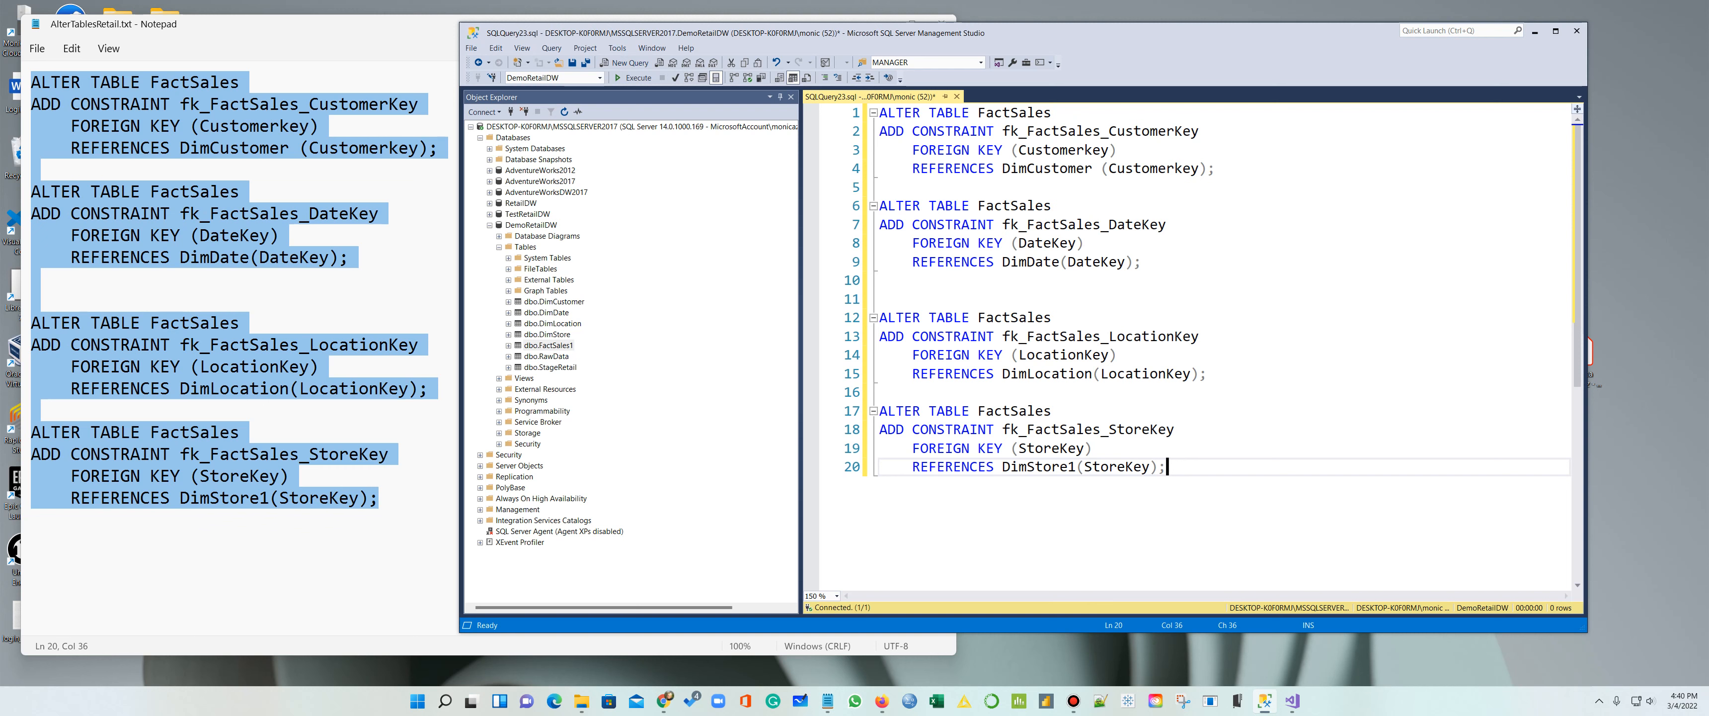
Step: Change the altered table to FactSales1 in all four ALTER TABLE statements and the StoreKey reference to DimStore
left_click(1054, 113)
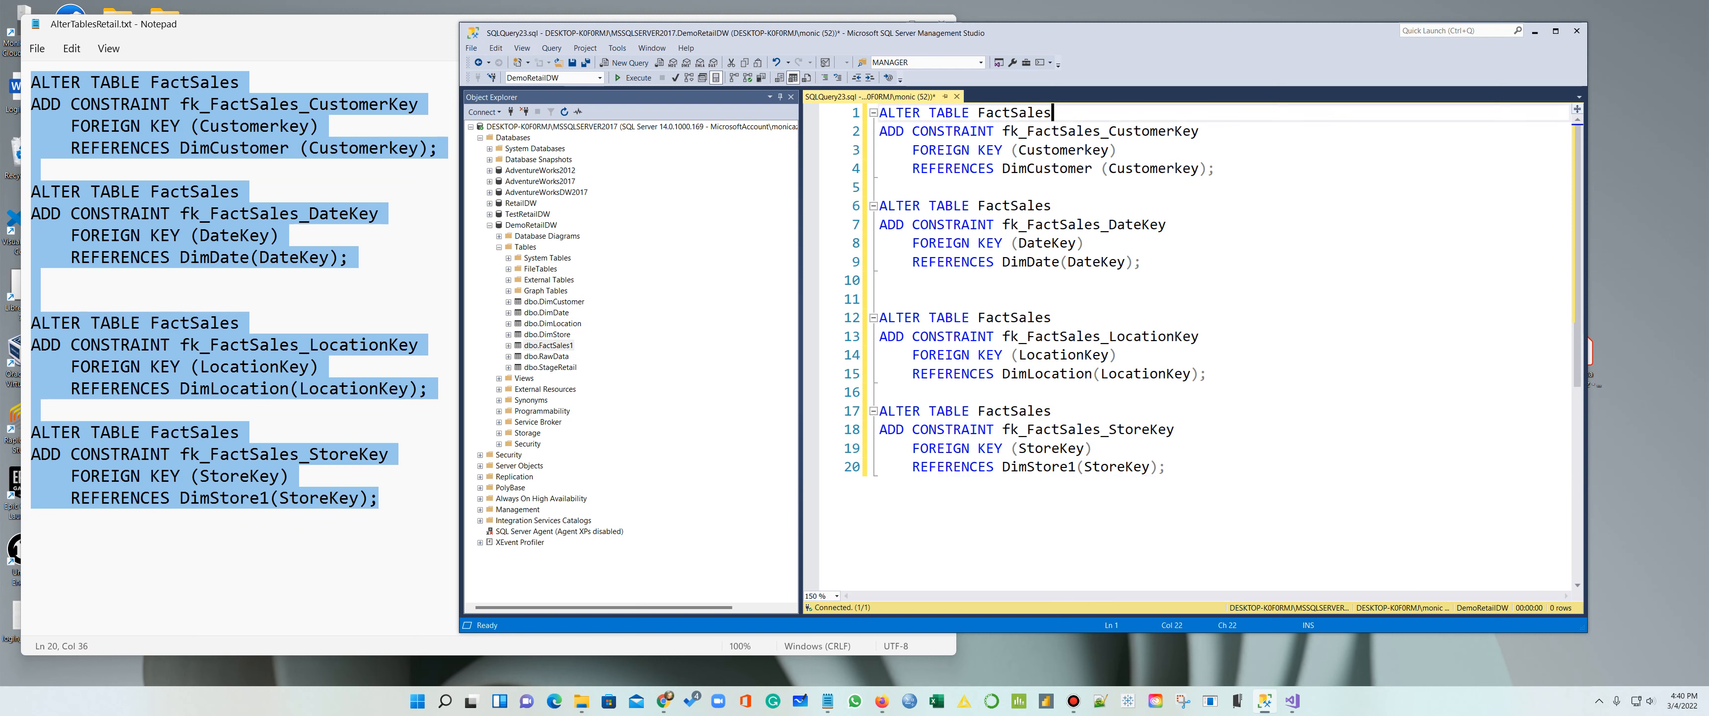
type("1")
left_click(1062, 197)
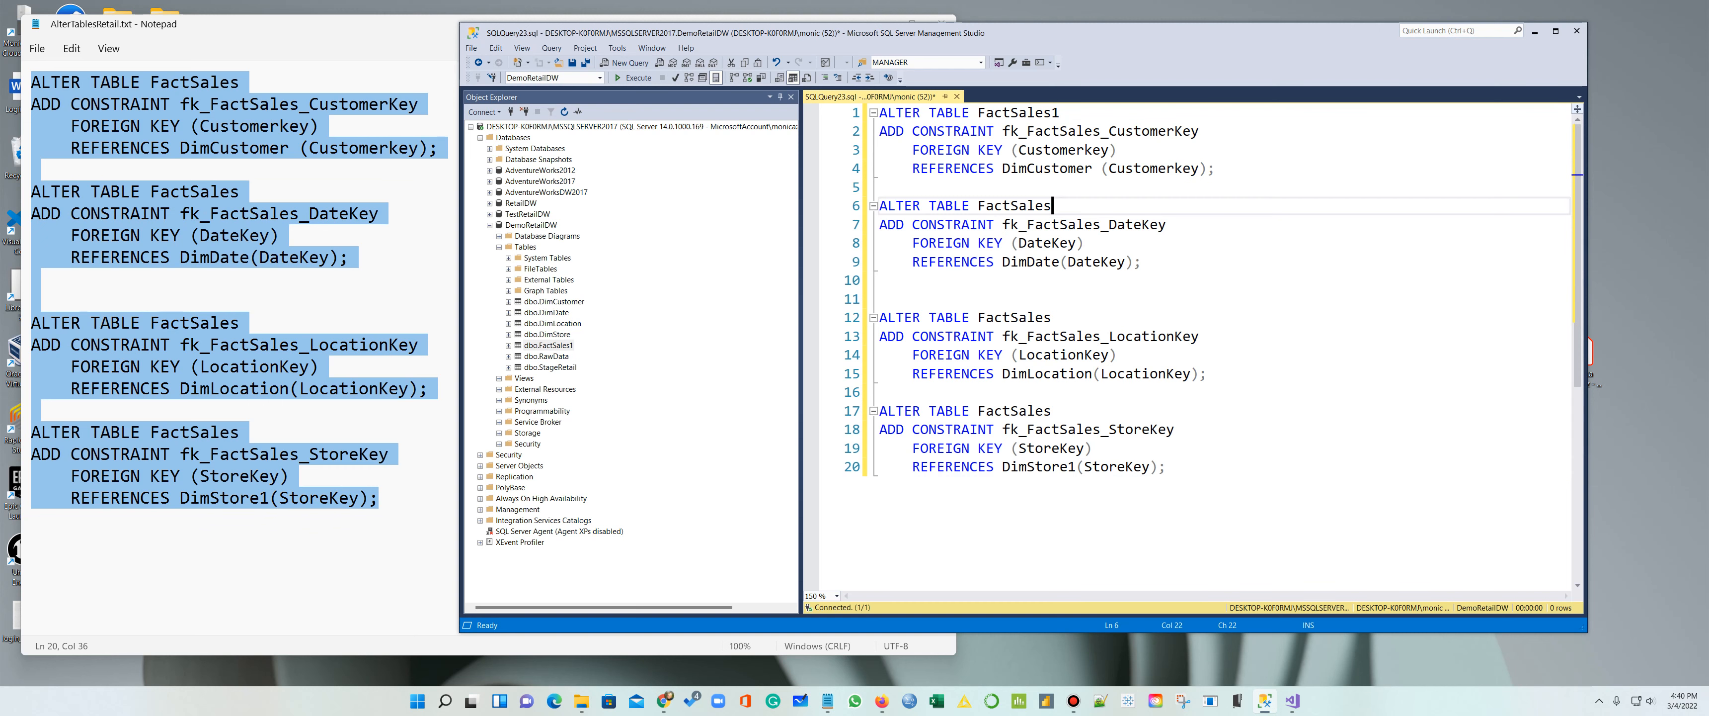
type("1")
left_click(1052, 318)
type("1")
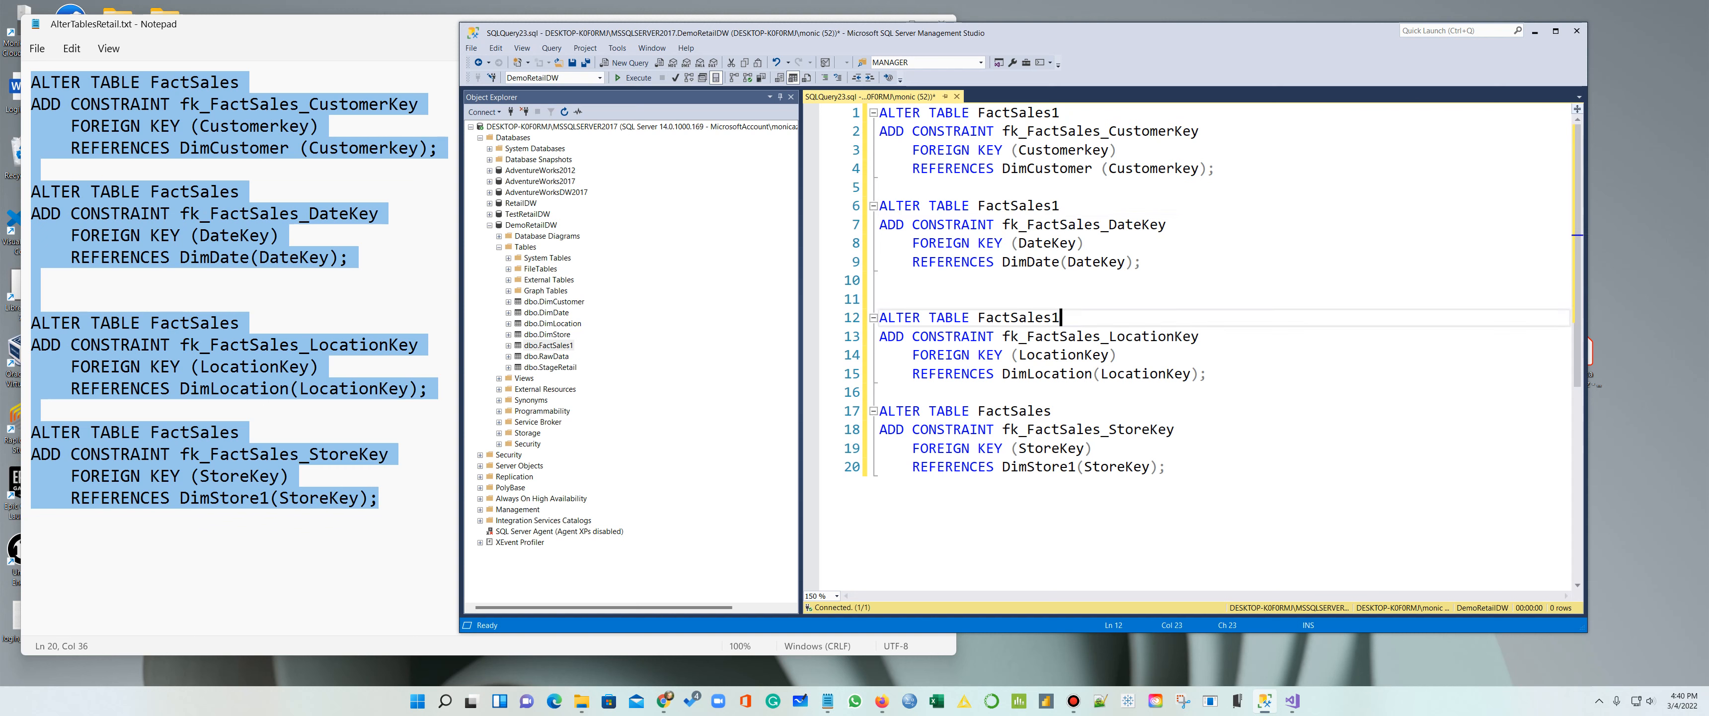
left_click(1062, 412)
type("1")
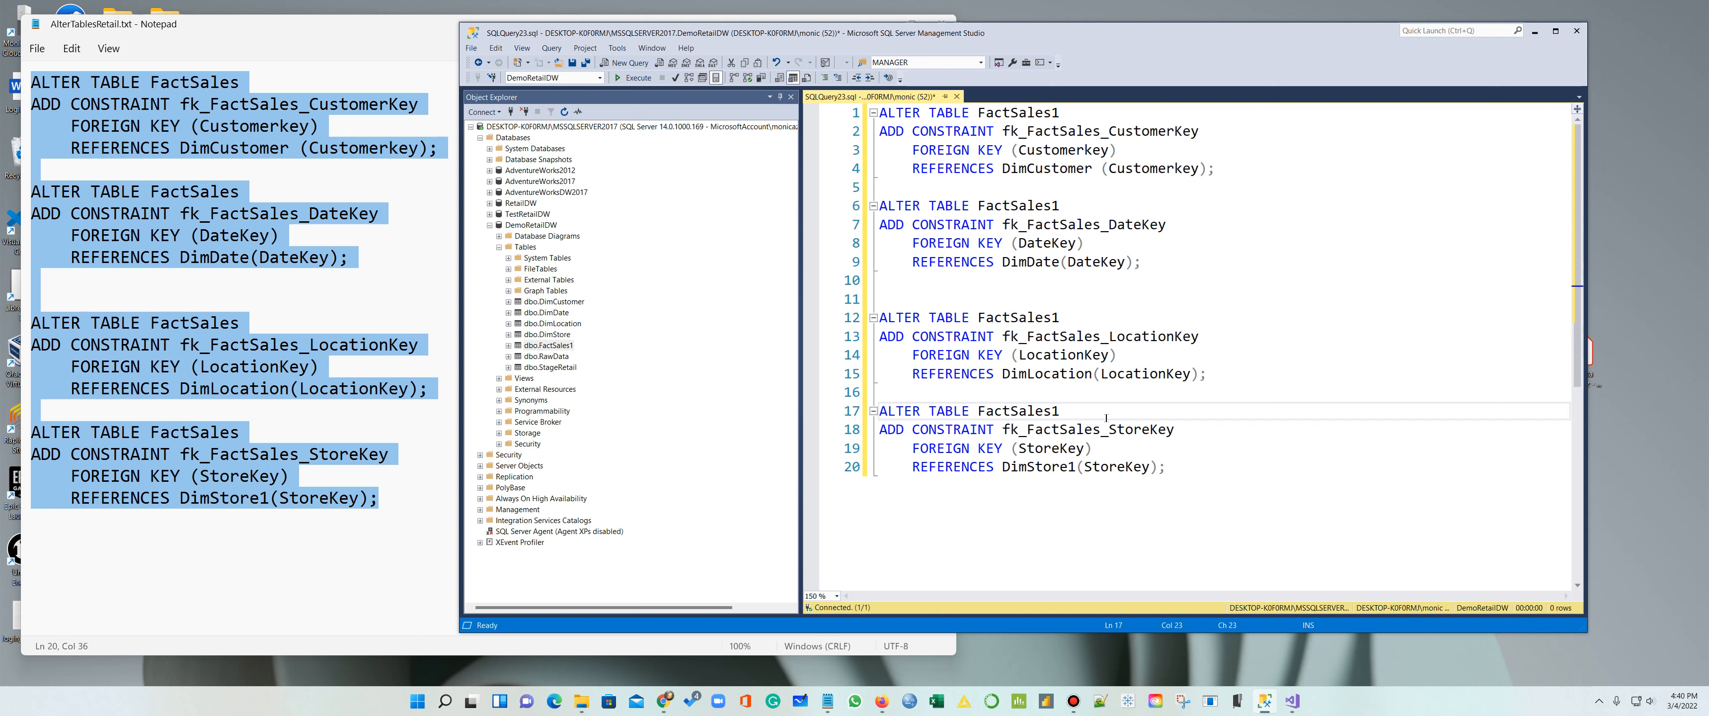
left_click(1077, 465)
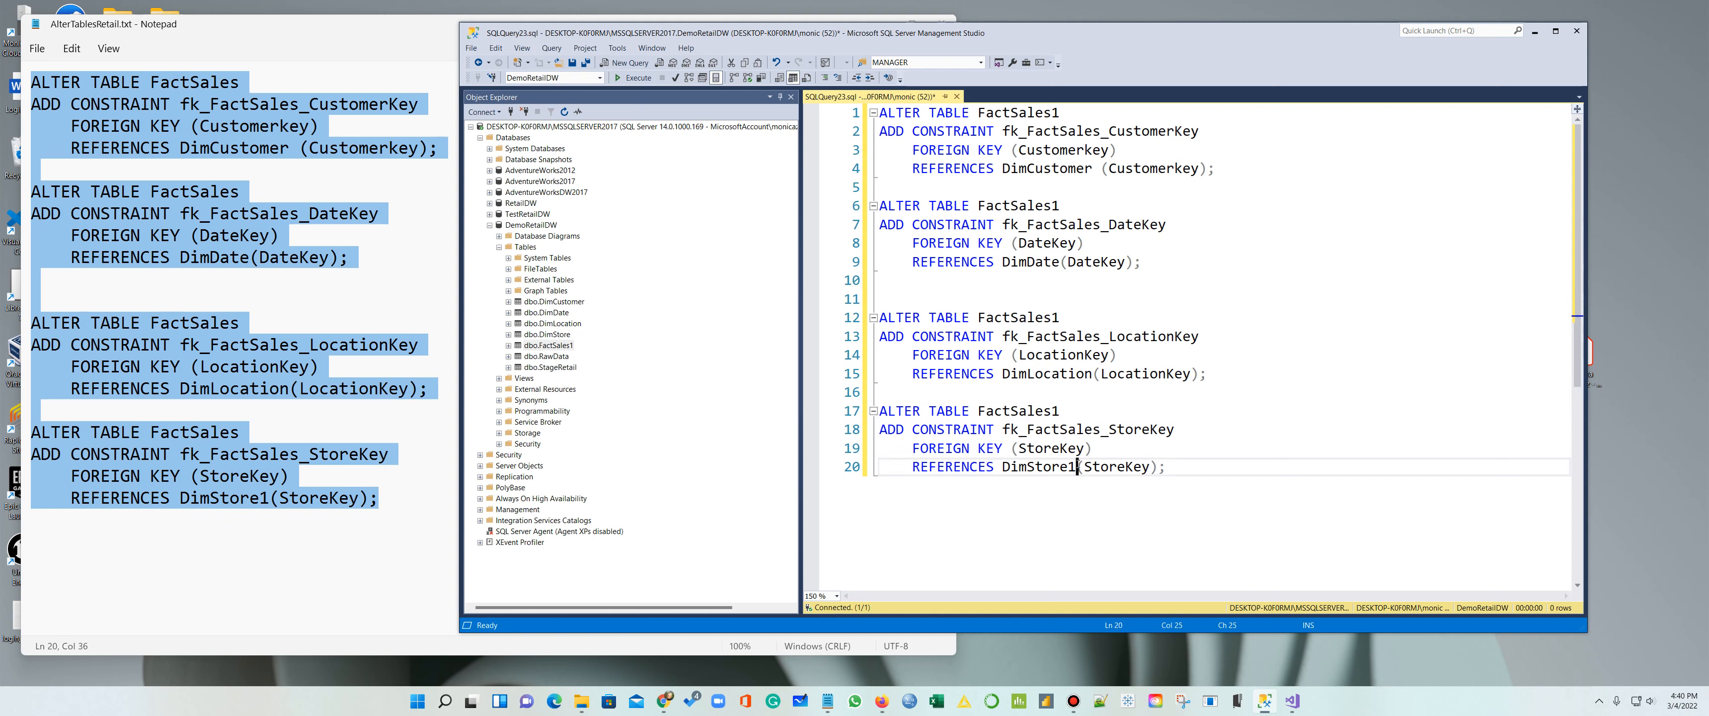
key("BackSpace")
Step: Execute the CustomerKey, DateKey, LocationKey and StoreKey foreign-key statements one at a time
left_click_drag(1236, 182, 877, 113)
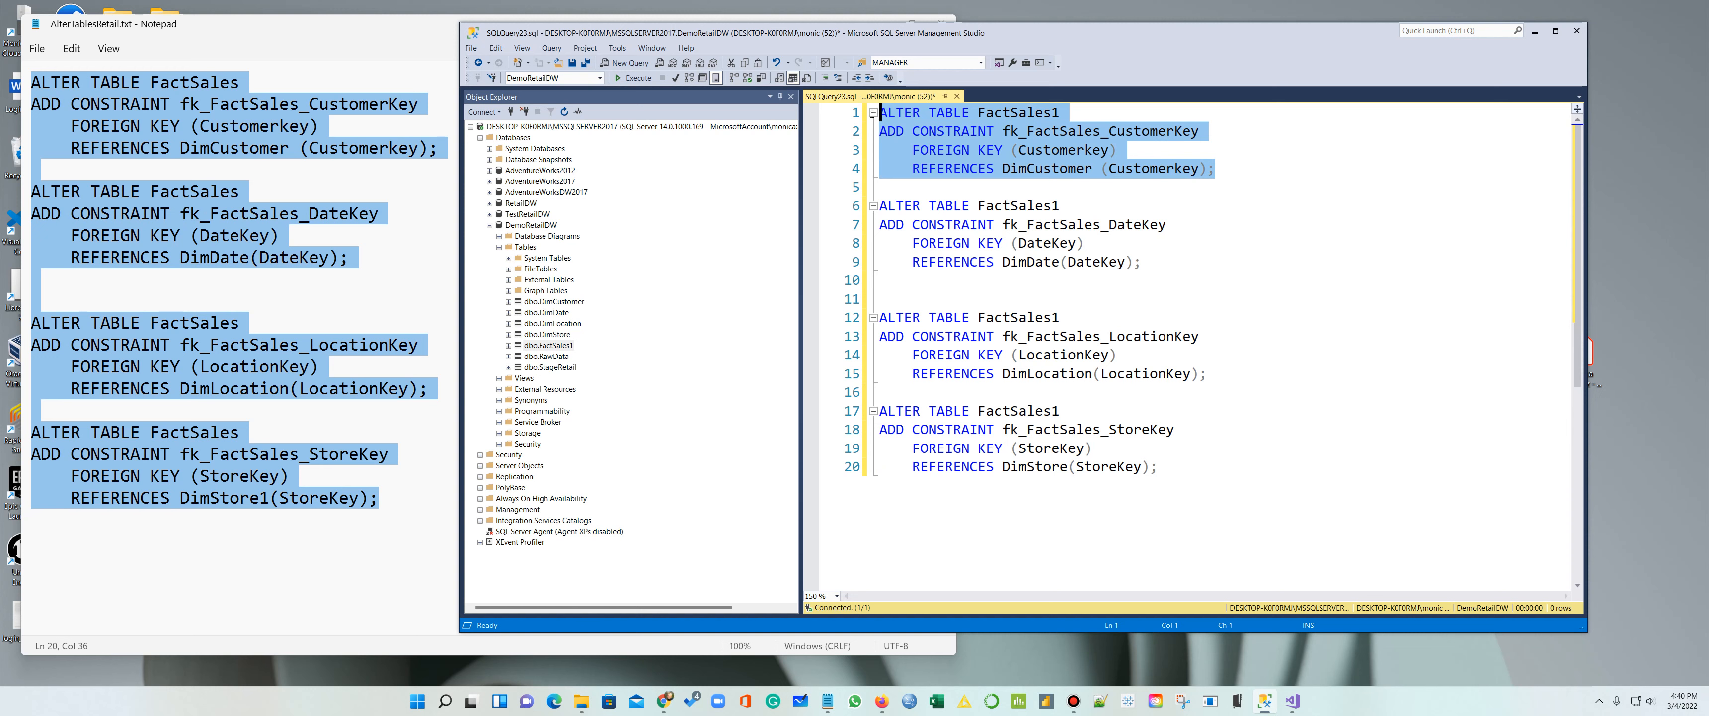
left_click(641, 80)
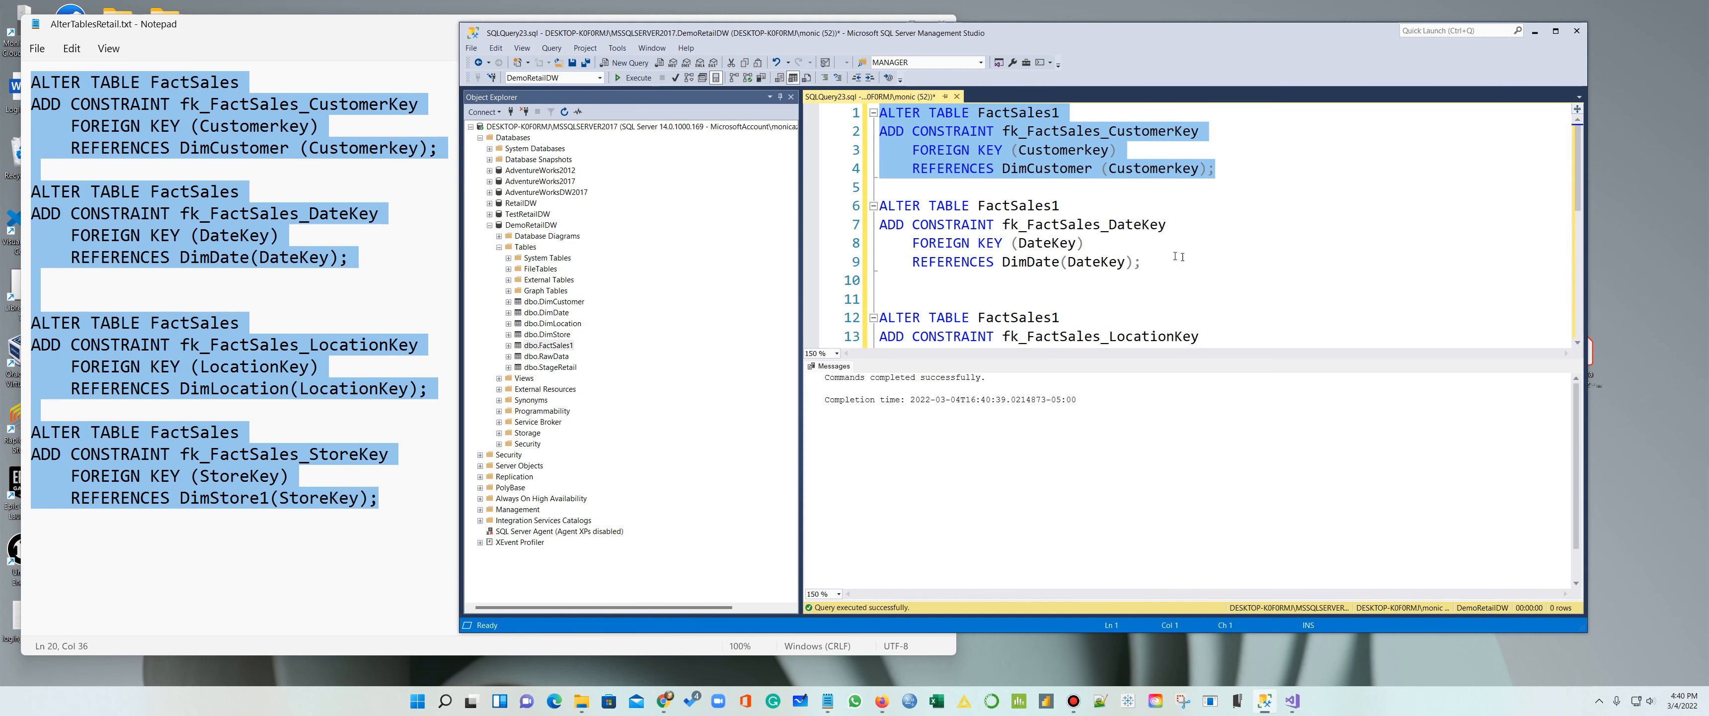
left_click_drag(1141, 261, 849, 193)
left_click(641, 80)
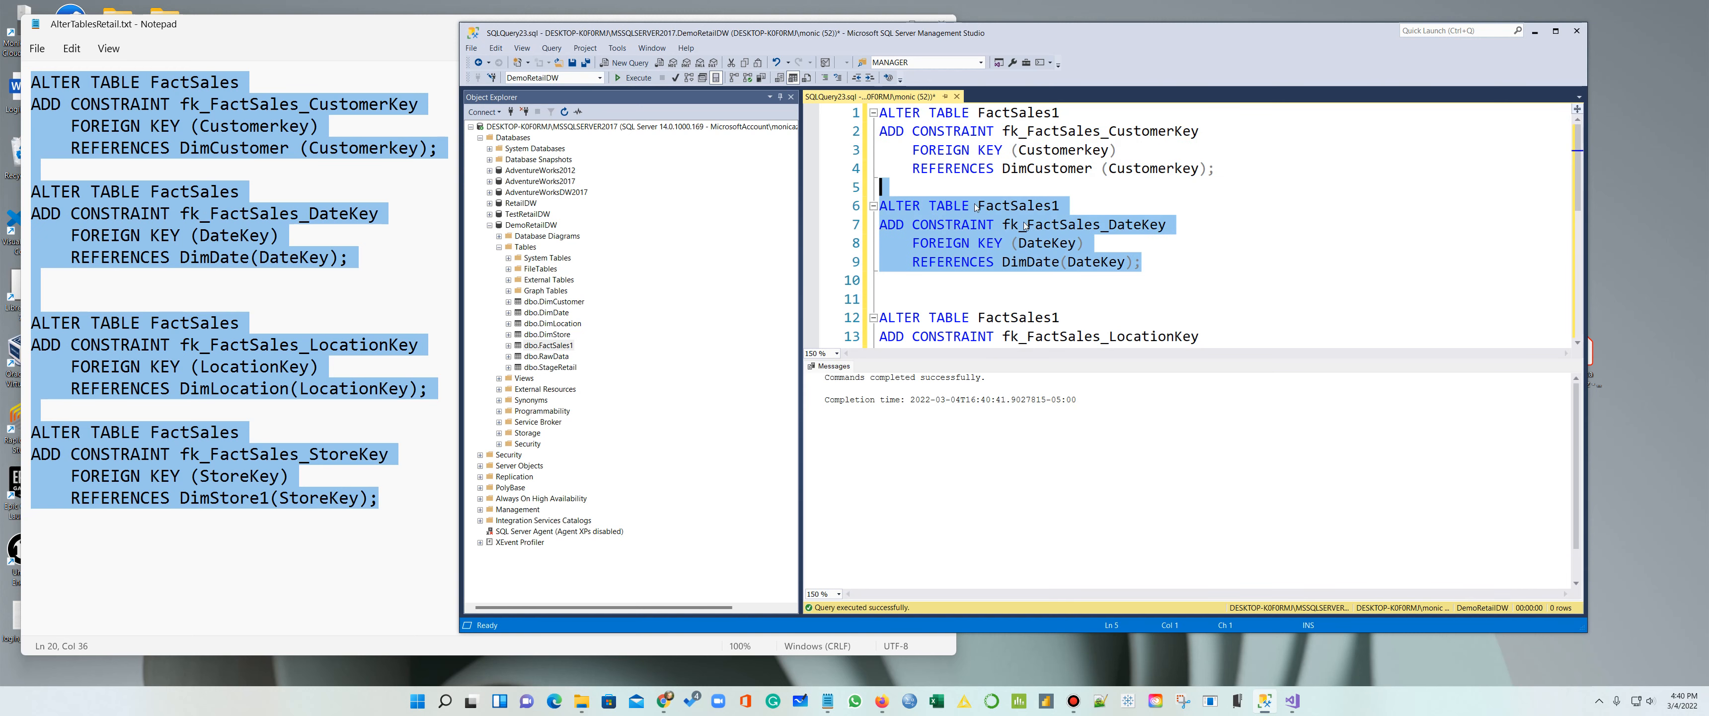
scroll(1194, 226, "down", 1)
left_click_drag(1208, 317, 877, 261)
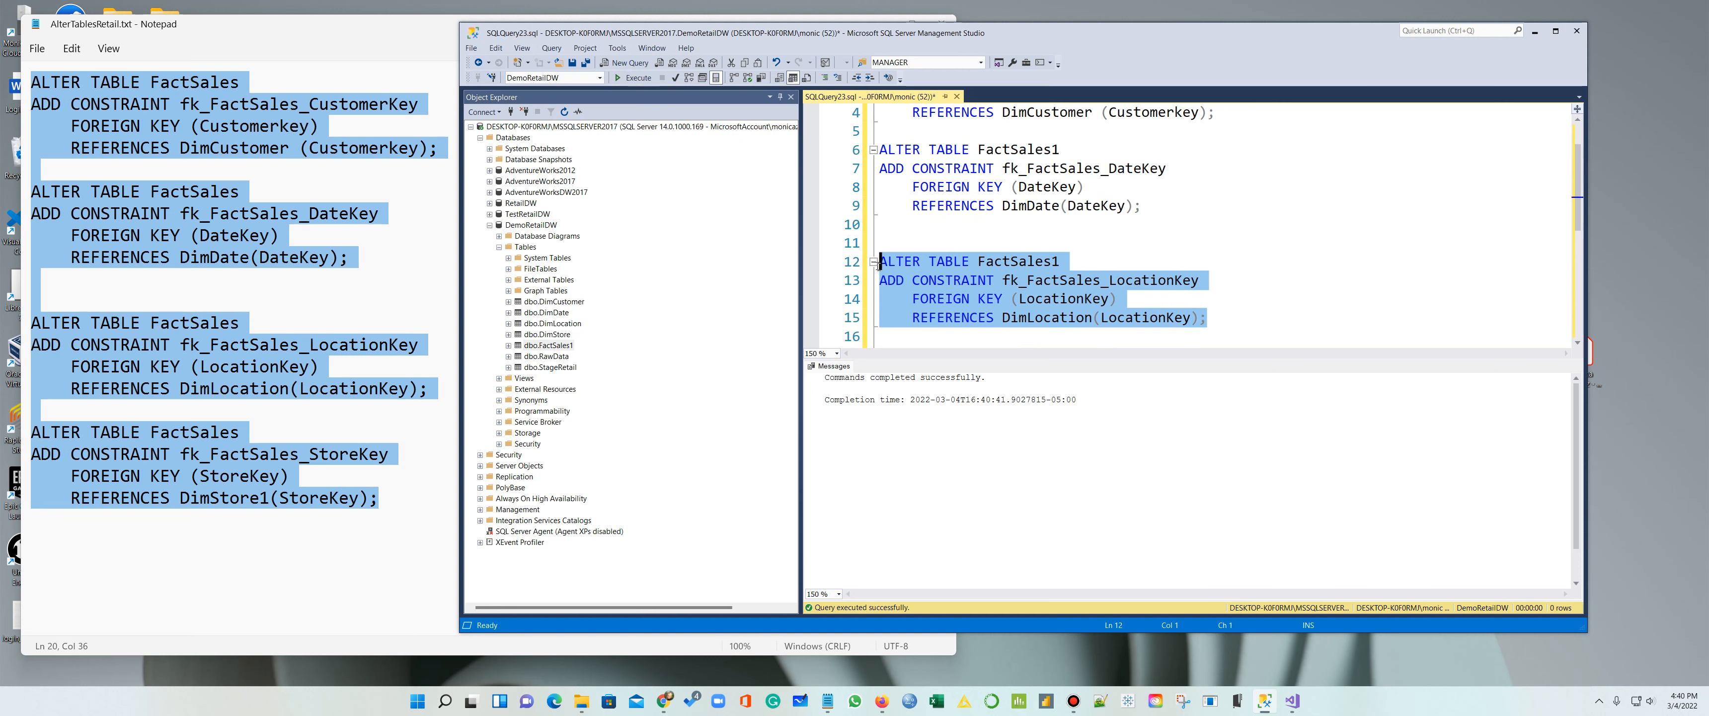
left_click(635, 78)
scroll(1195, 279, "down", 2)
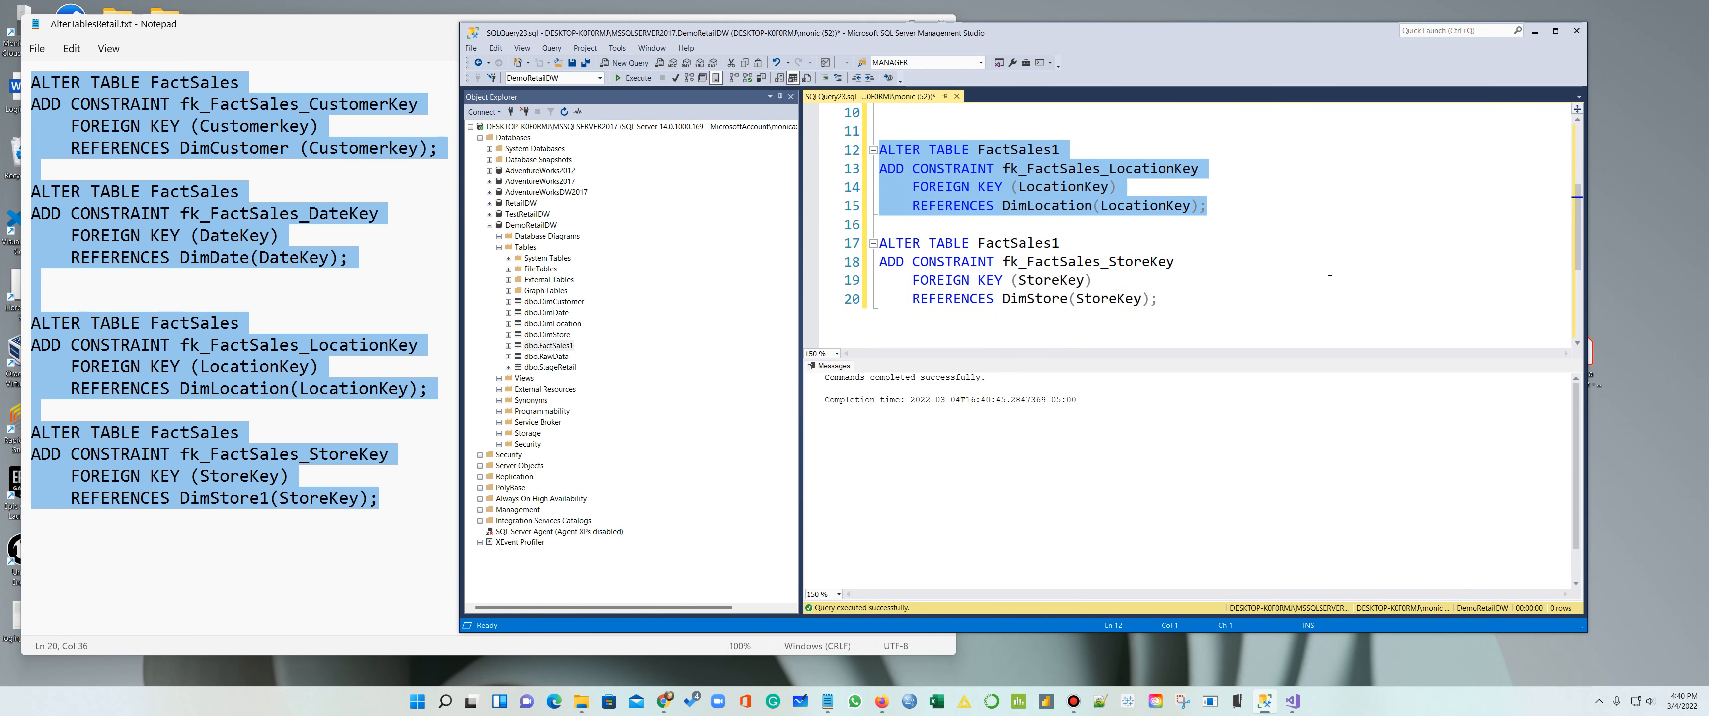
left_click_drag(1195, 298, 878, 243)
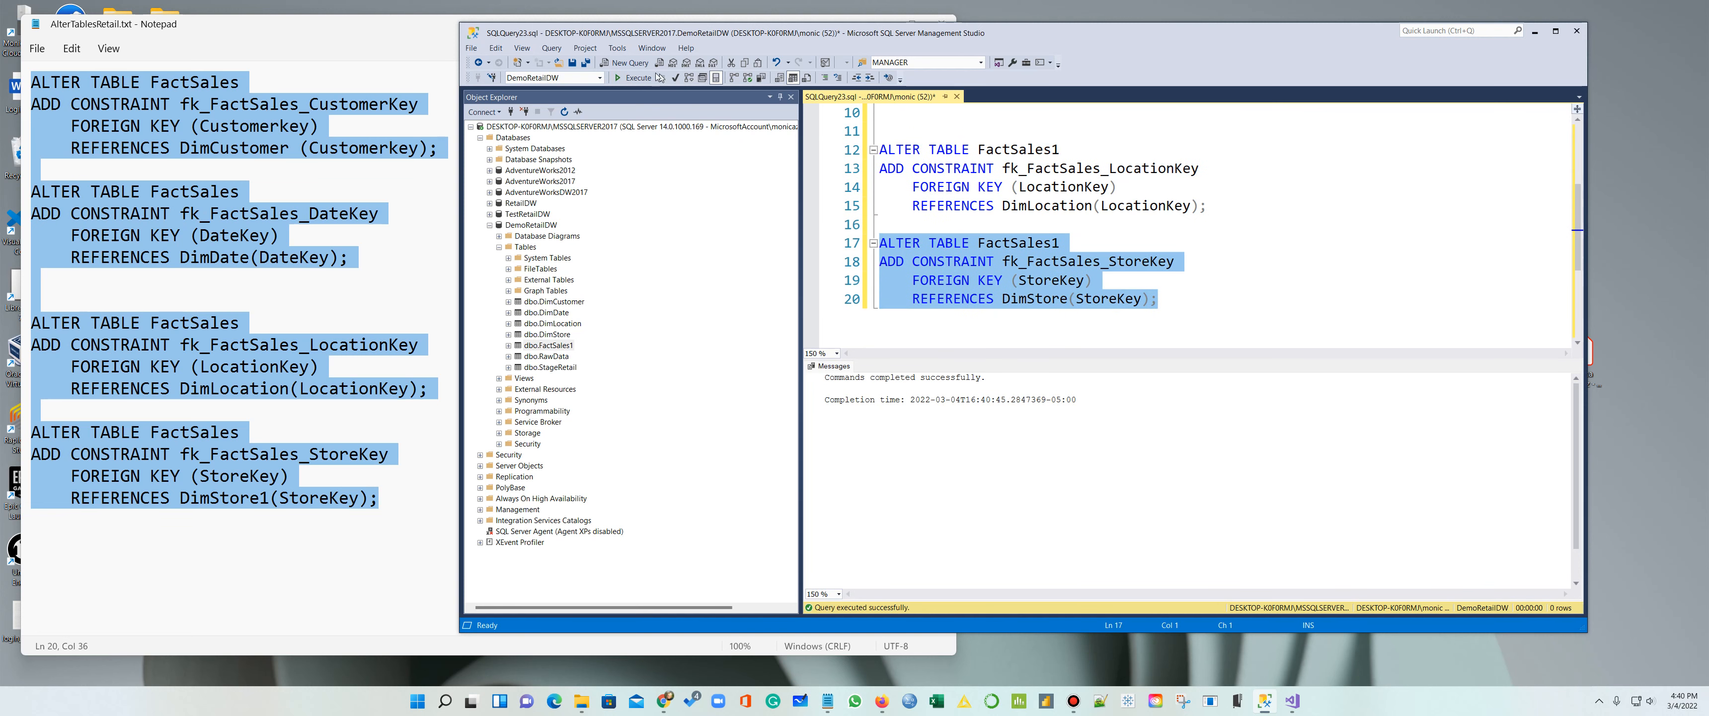
left_click(635, 78)
Step: Collapse DemoRetailDW and expand it again down to its tables, and close the foreign-key query without saving
left_click(497, 225)
left_click(489, 225)
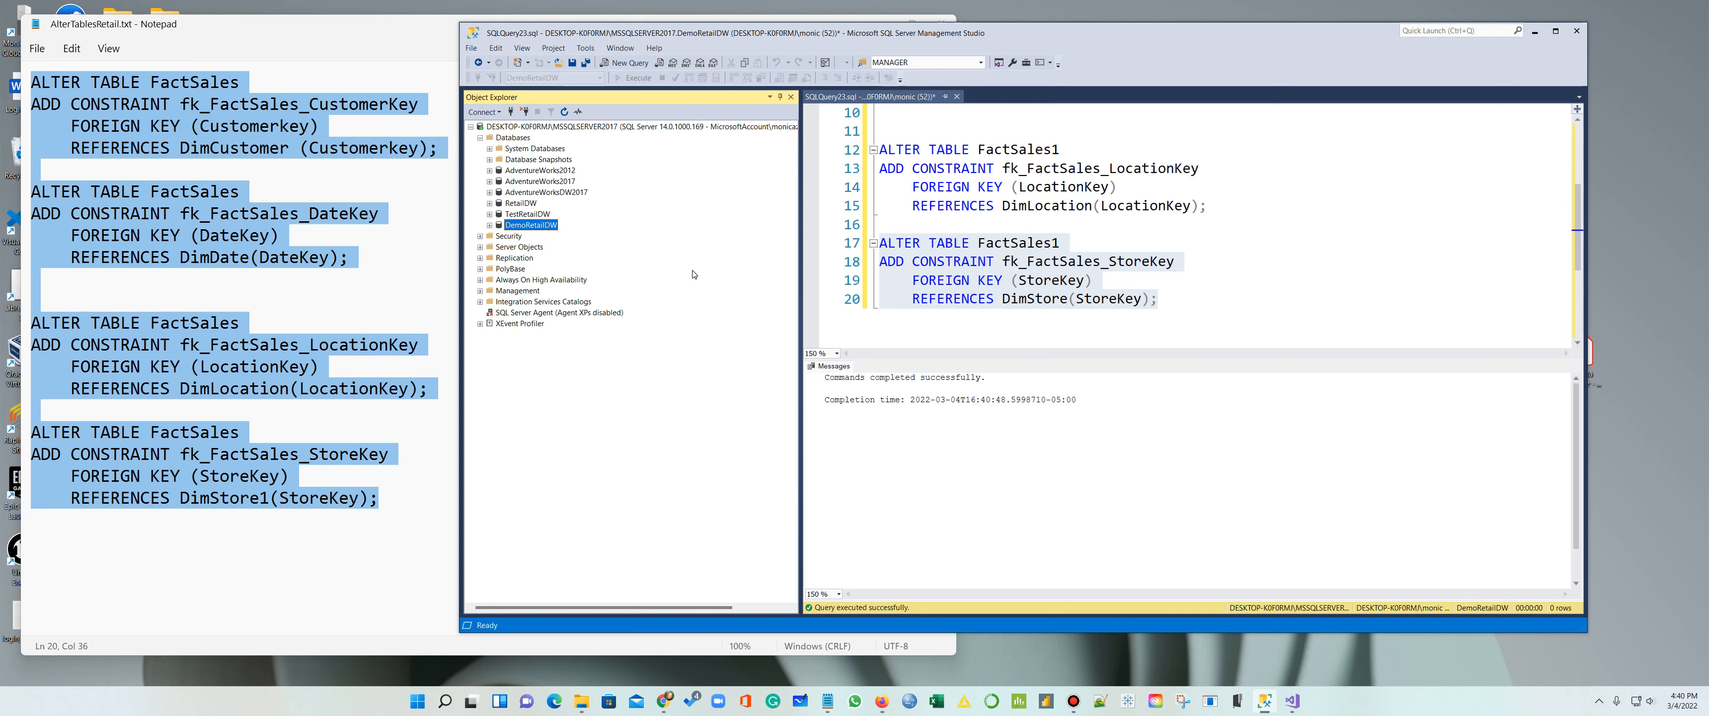
left_click(490, 226)
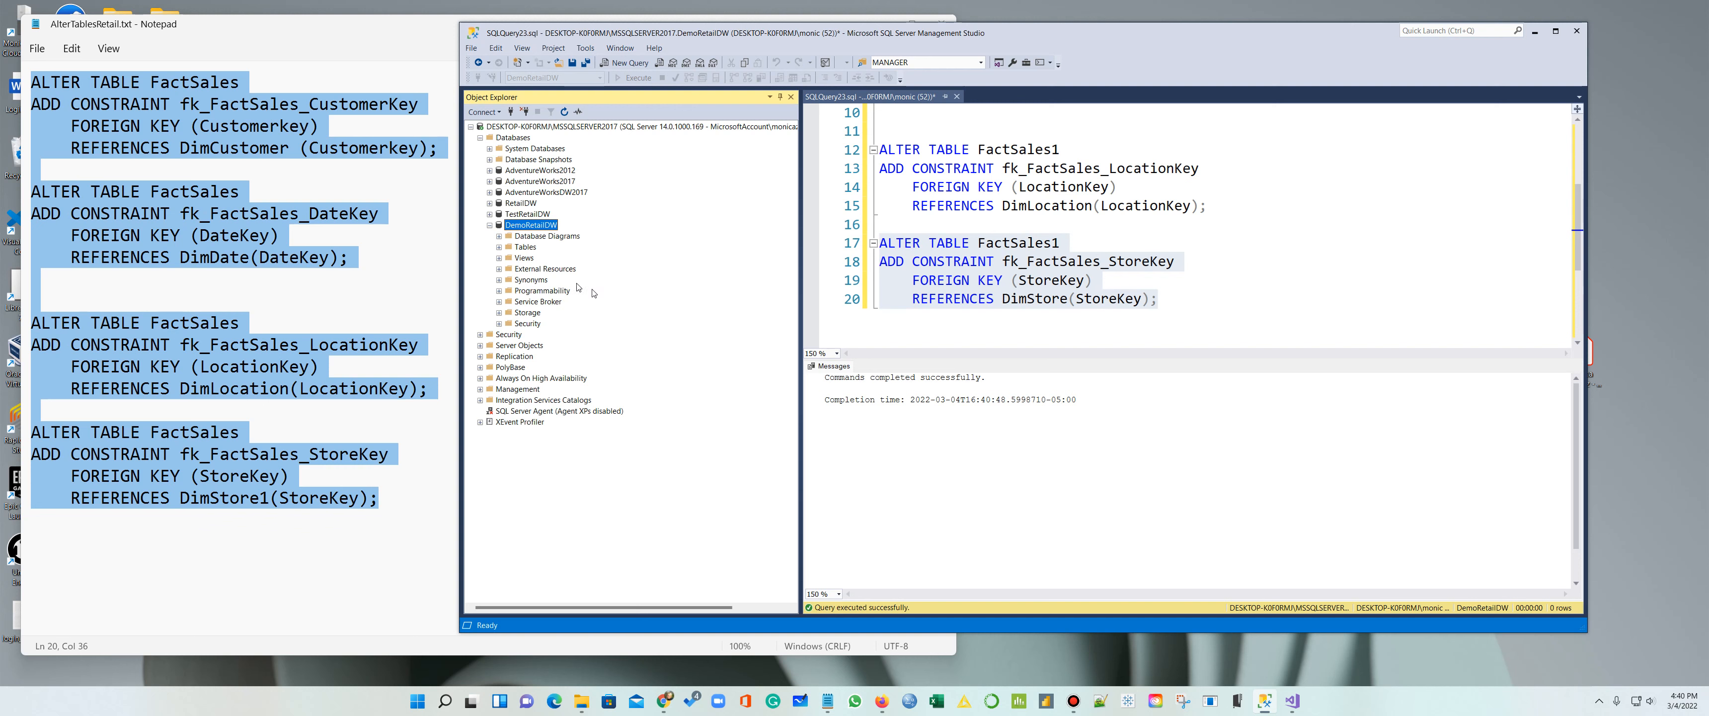
left_click(499, 248)
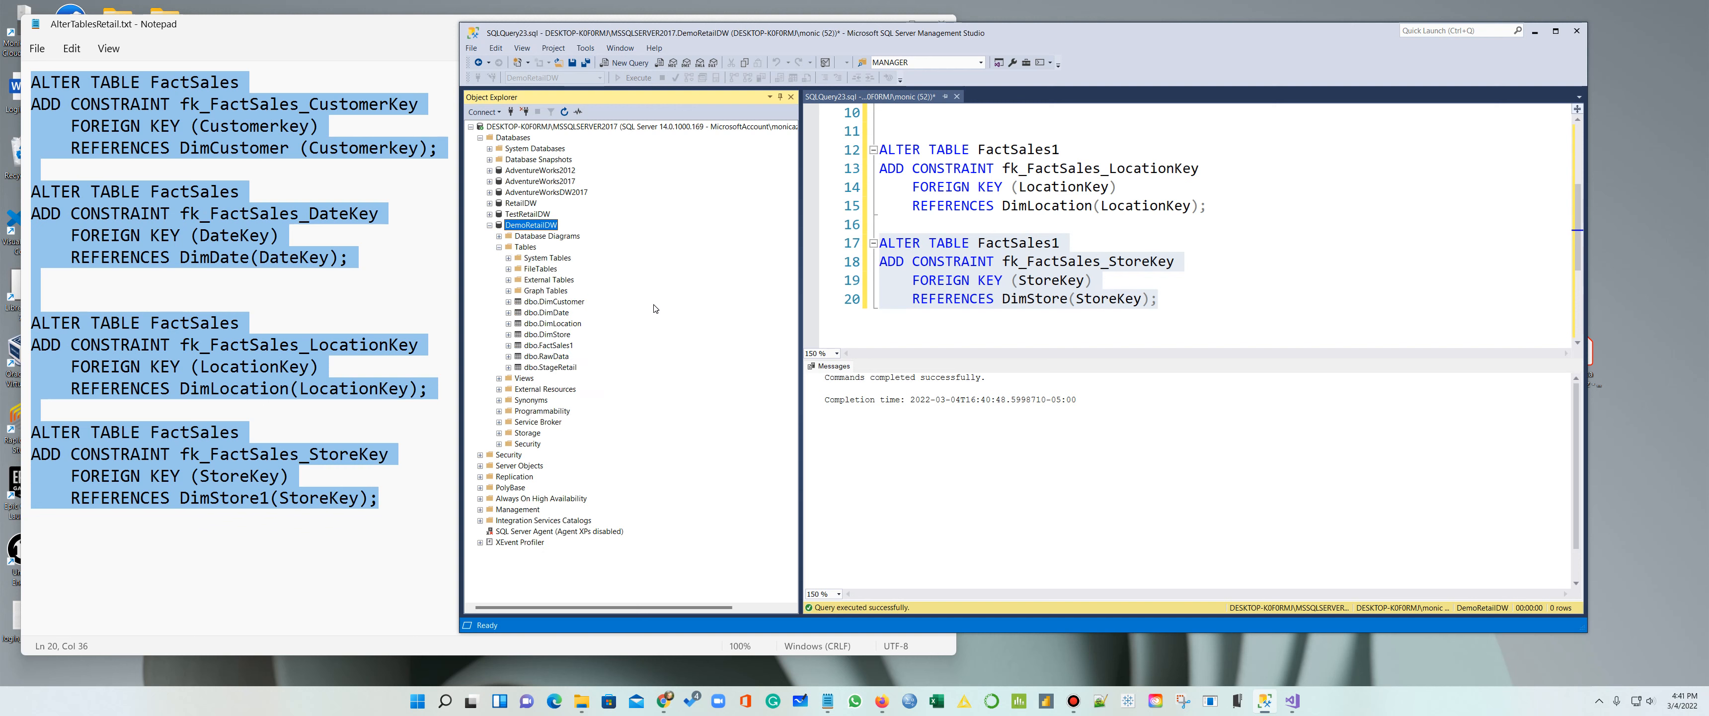
left_click(957, 96)
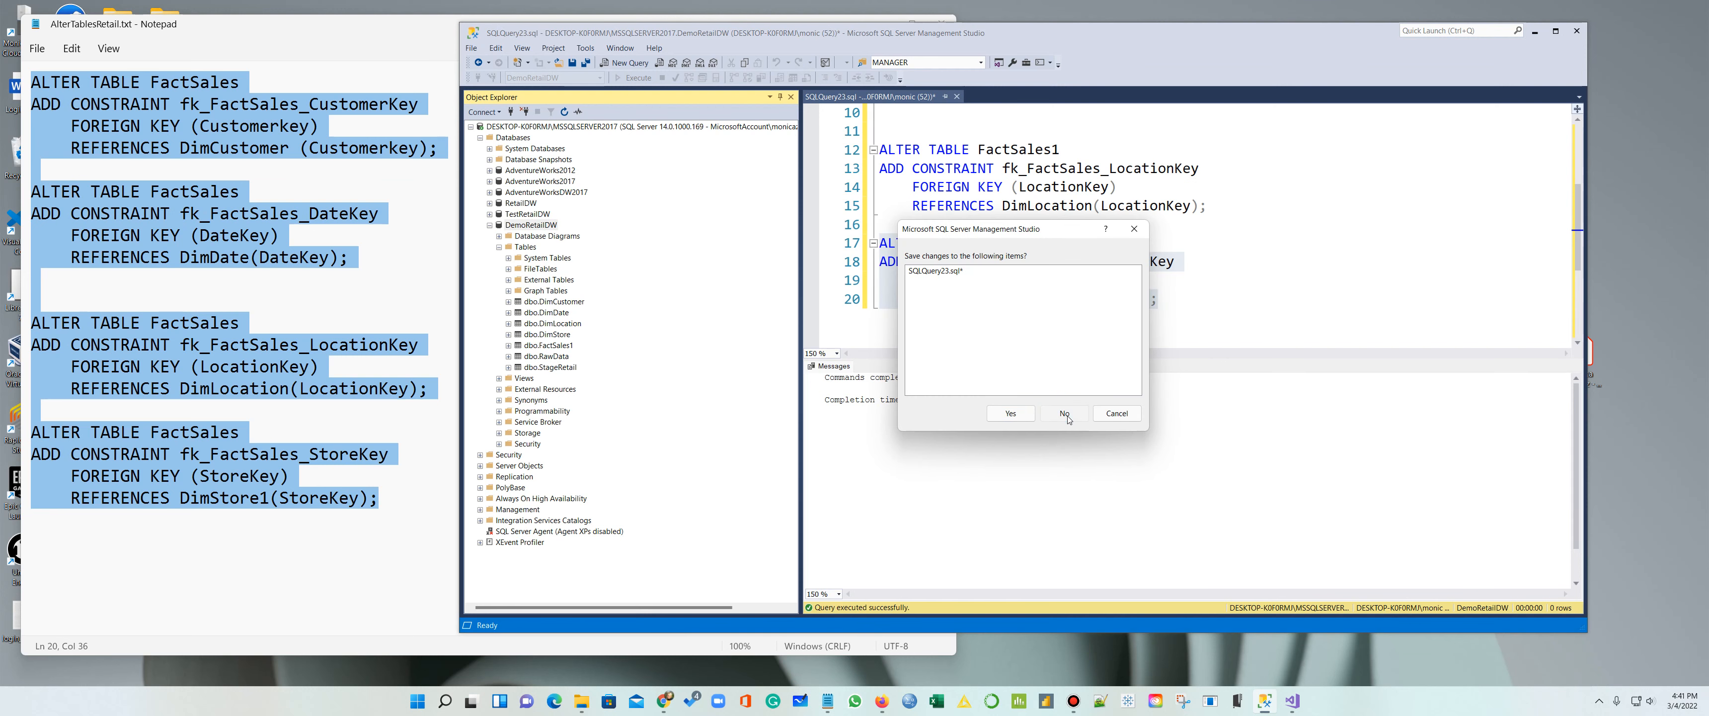
left_click(1065, 414)
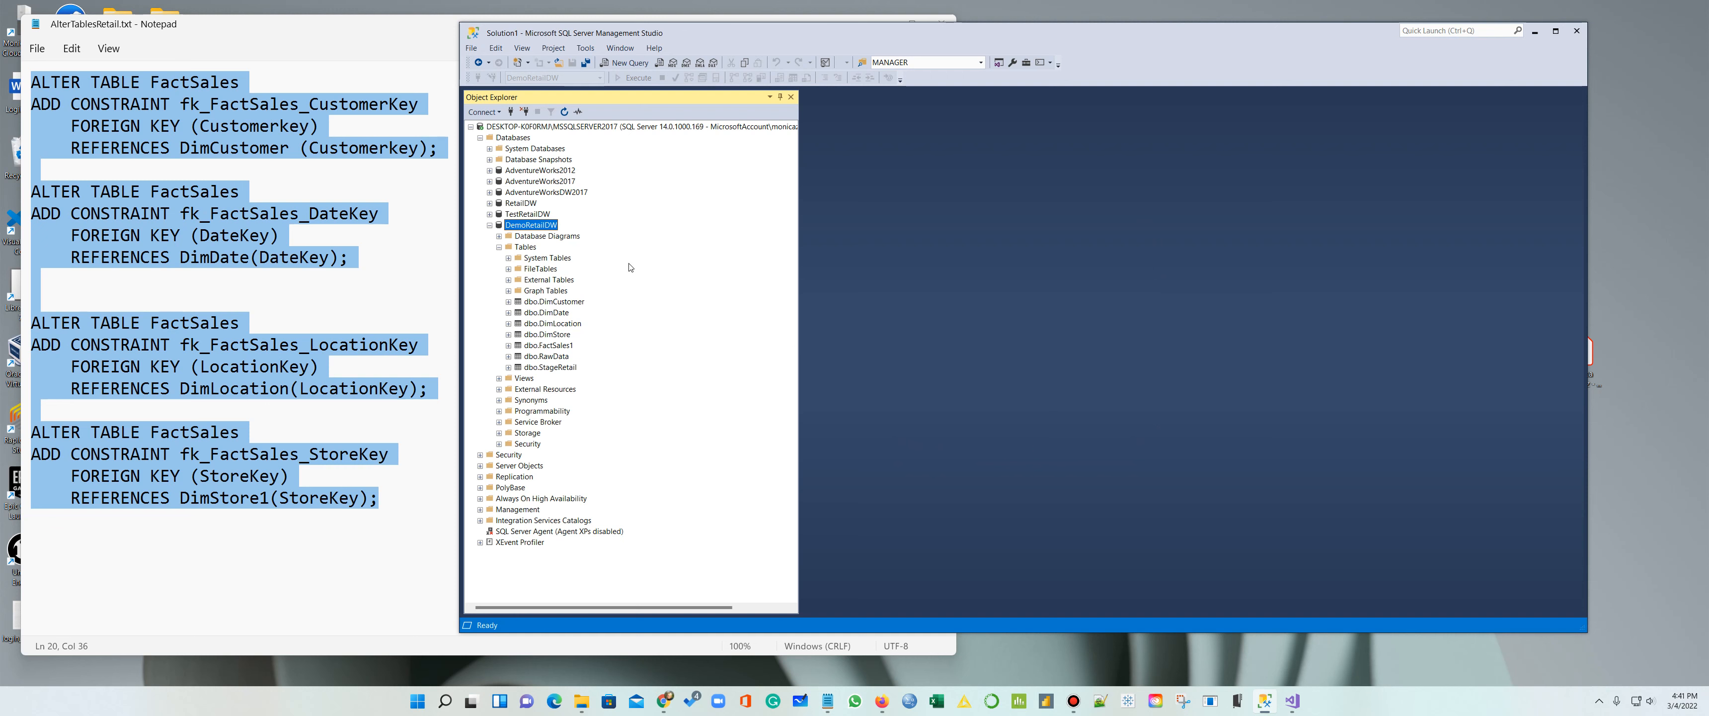
Step: Create a new DemoRetailDW database diagram containing DimCustomer, DimDate, DimLocation, DimStore and FactSales1
right_click(569, 237)
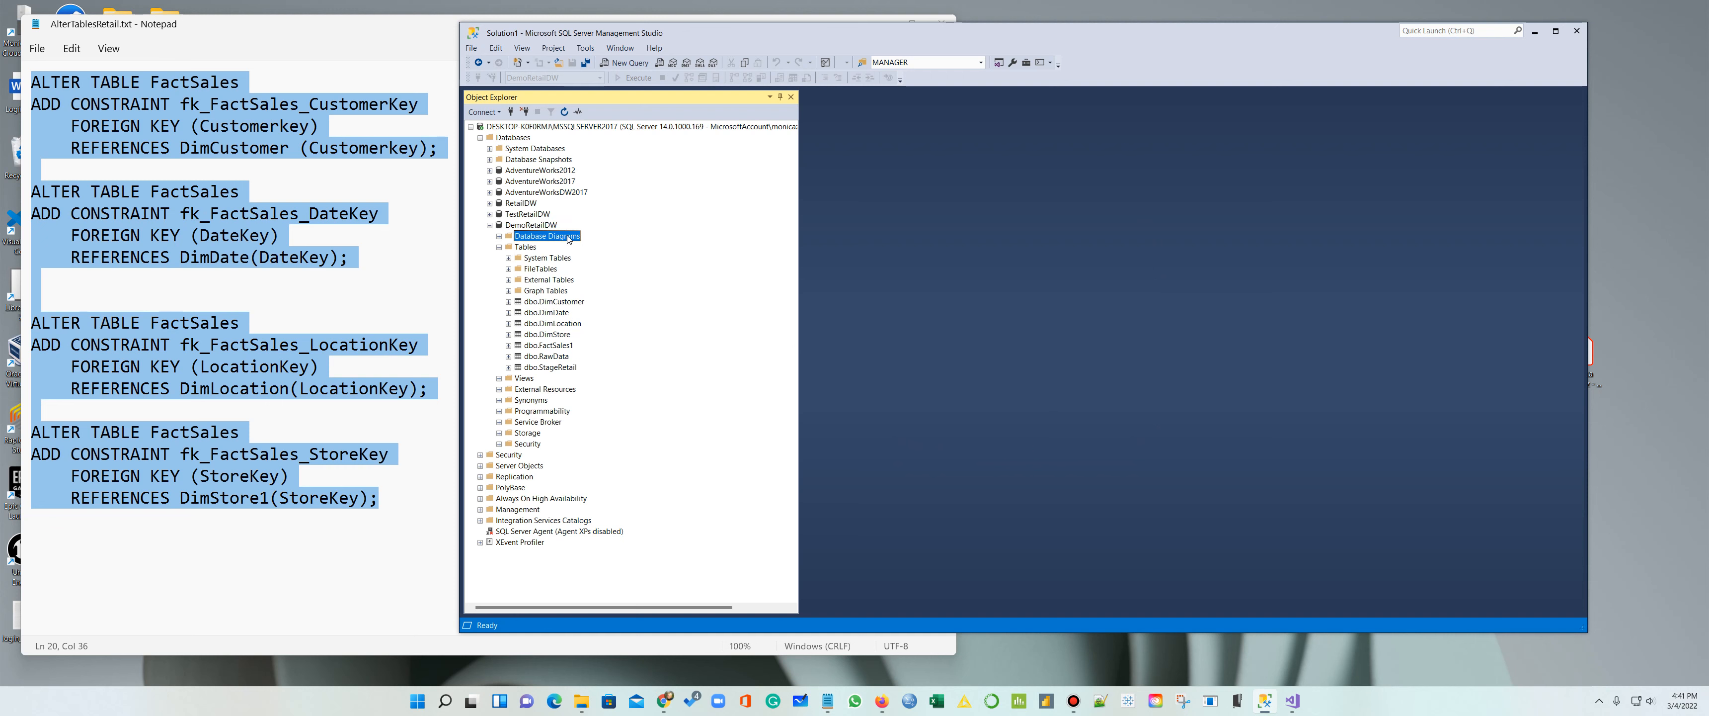
left_click(607, 251)
left_click(1137, 351)
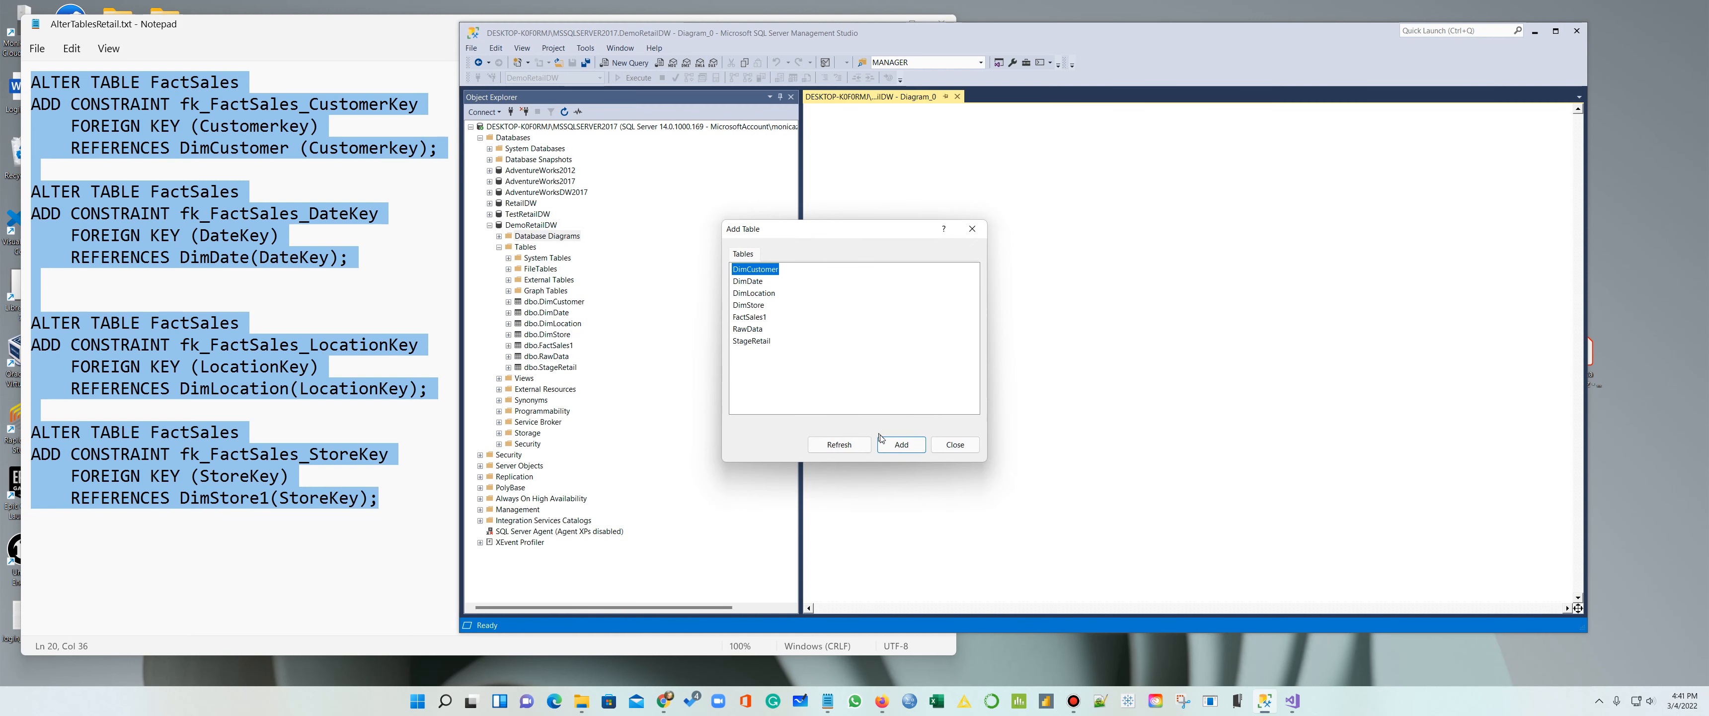
left_click(899, 445)
left_click(900, 445)
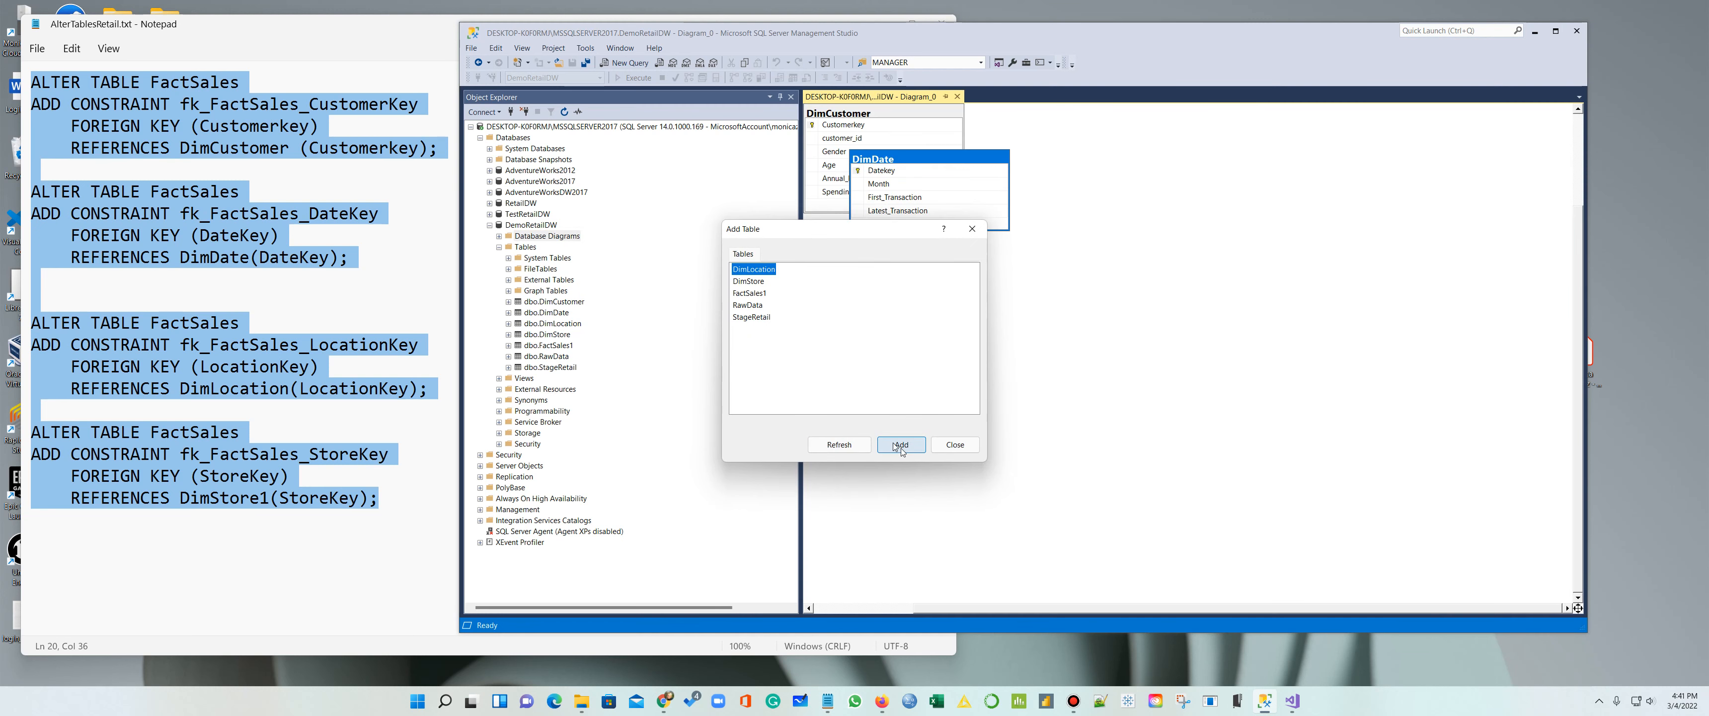
left_click(900, 445)
left_click(900, 445)
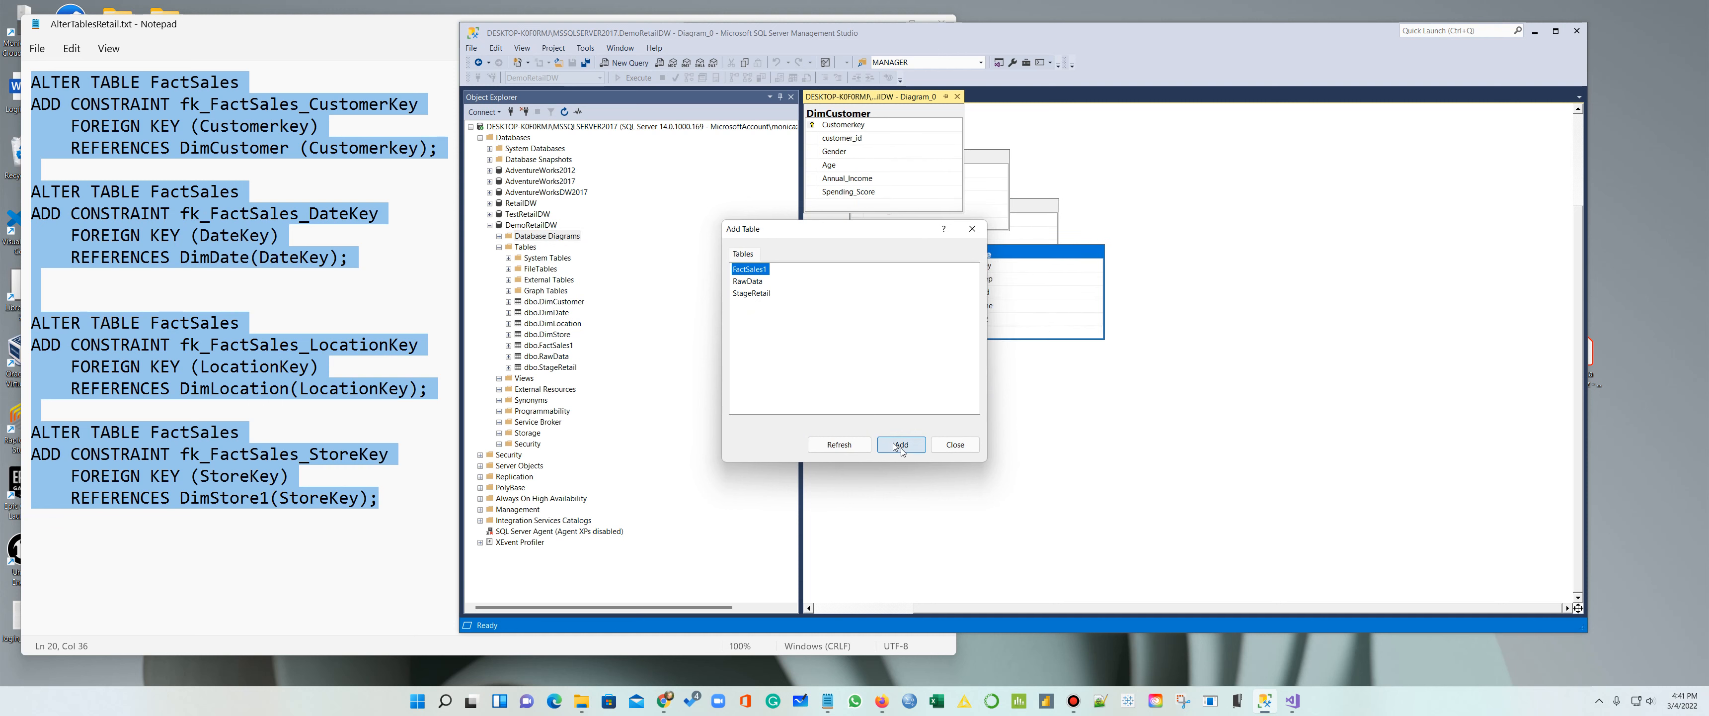
left_click(901, 444)
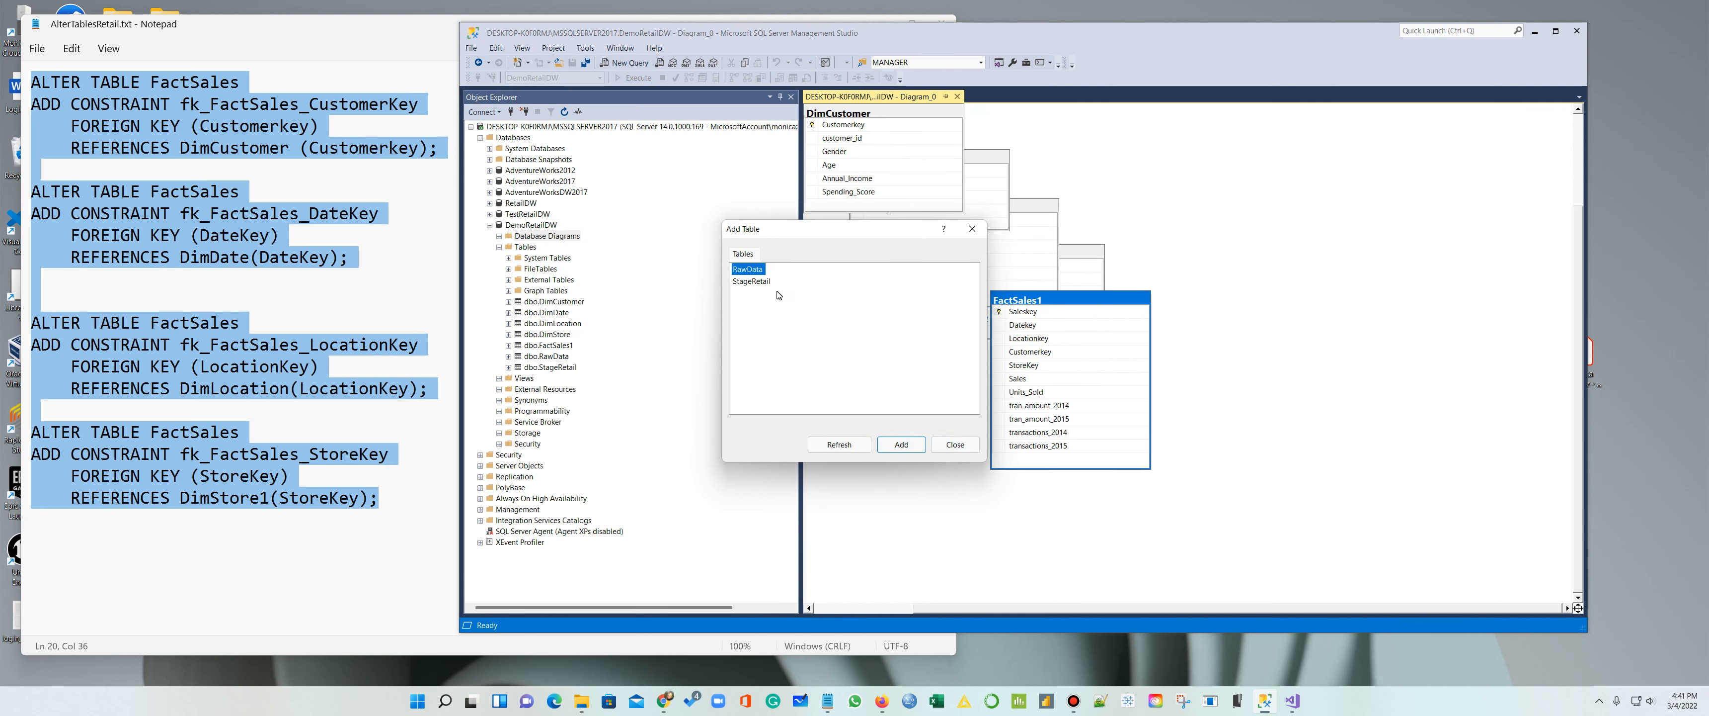
left_click(955, 444)
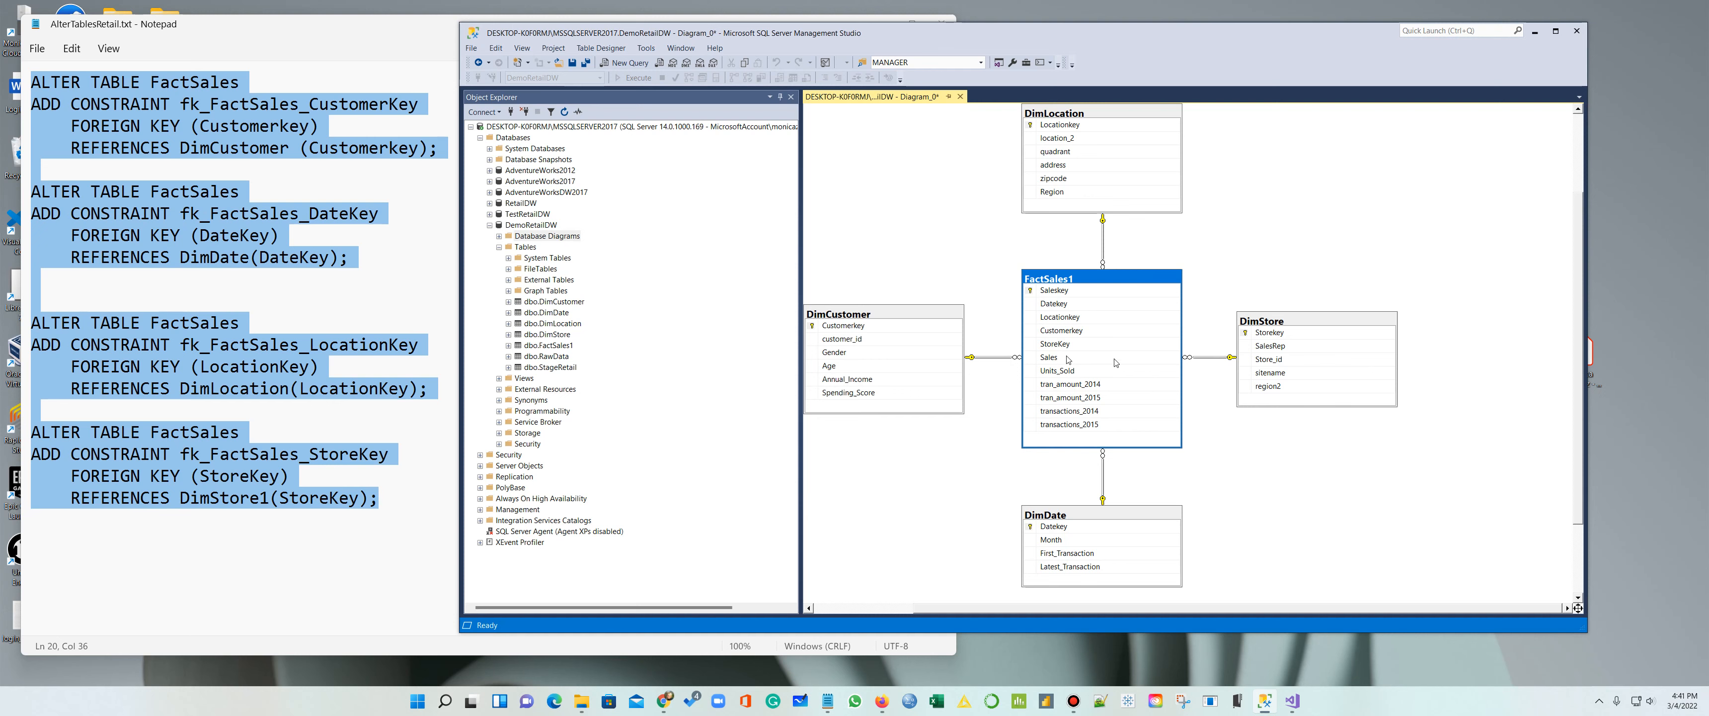
left_click_drag(1042, 37, 929, 31)
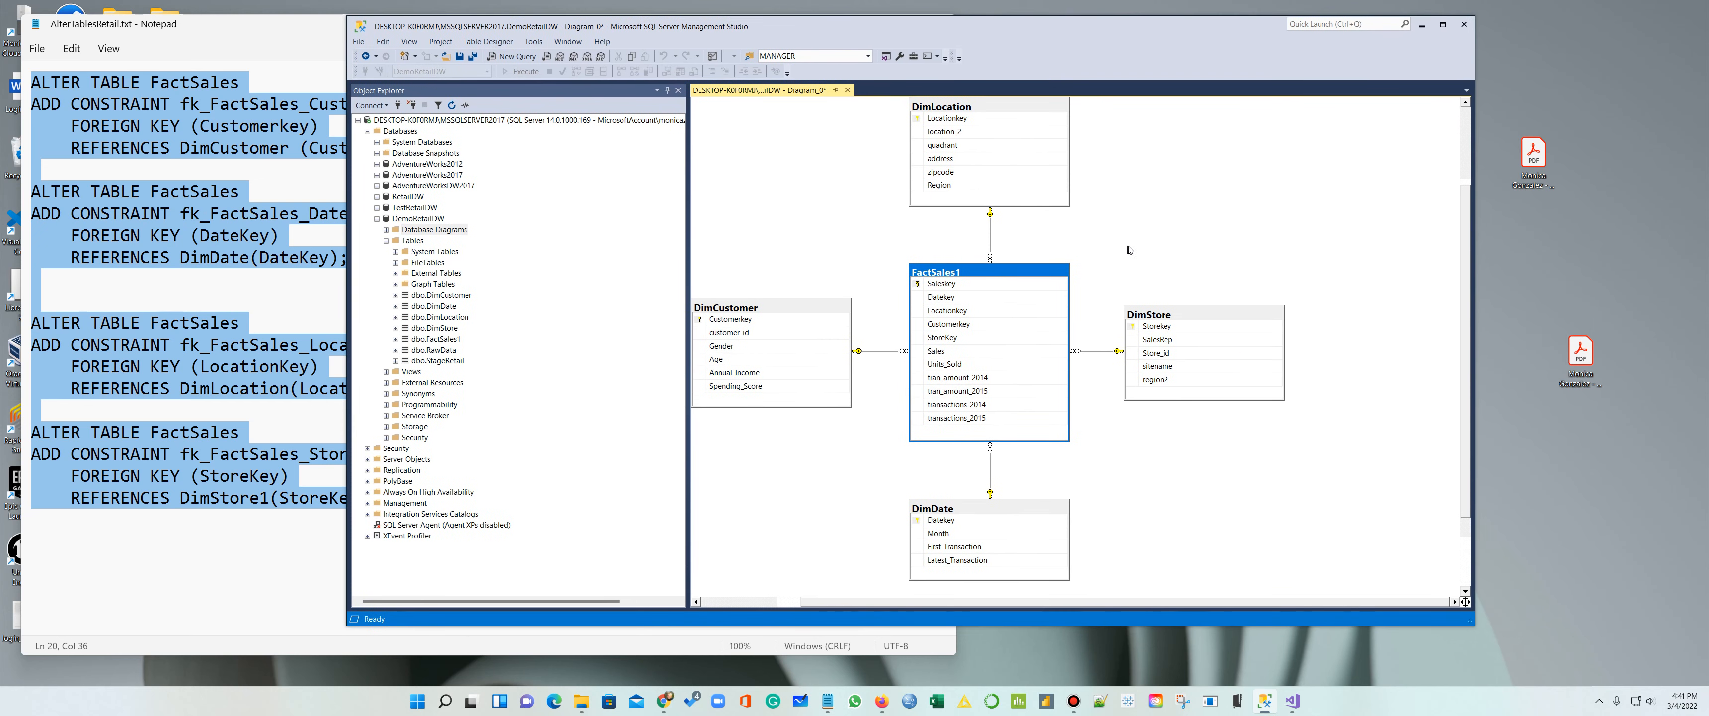
scroll(1141, 245, "down", 3, "ctrl")
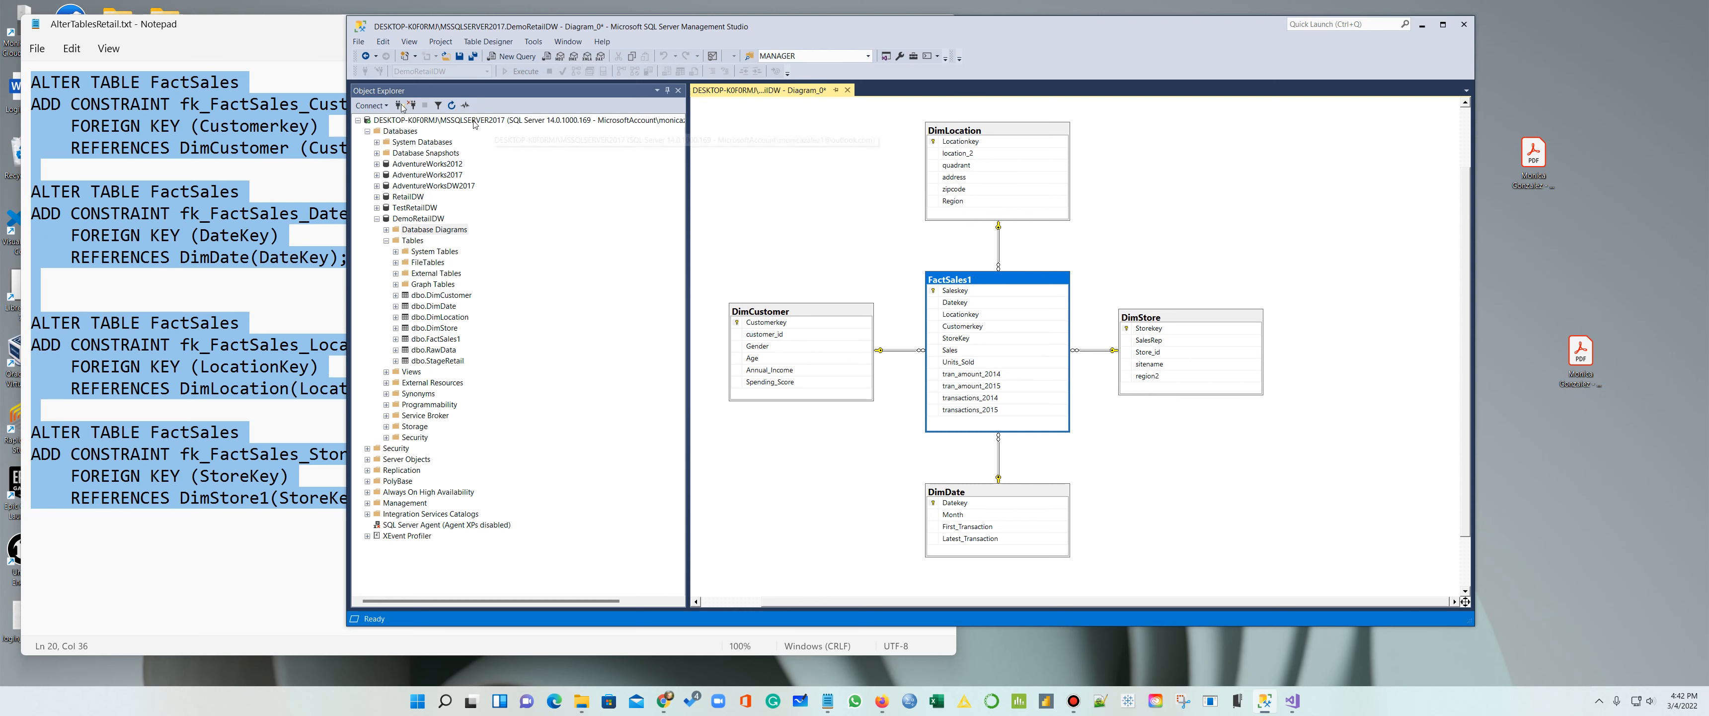
Step: Put away the AlterTablesRetail.txt notes and close the FinalRetailProject folder window
left_click(218, 41)
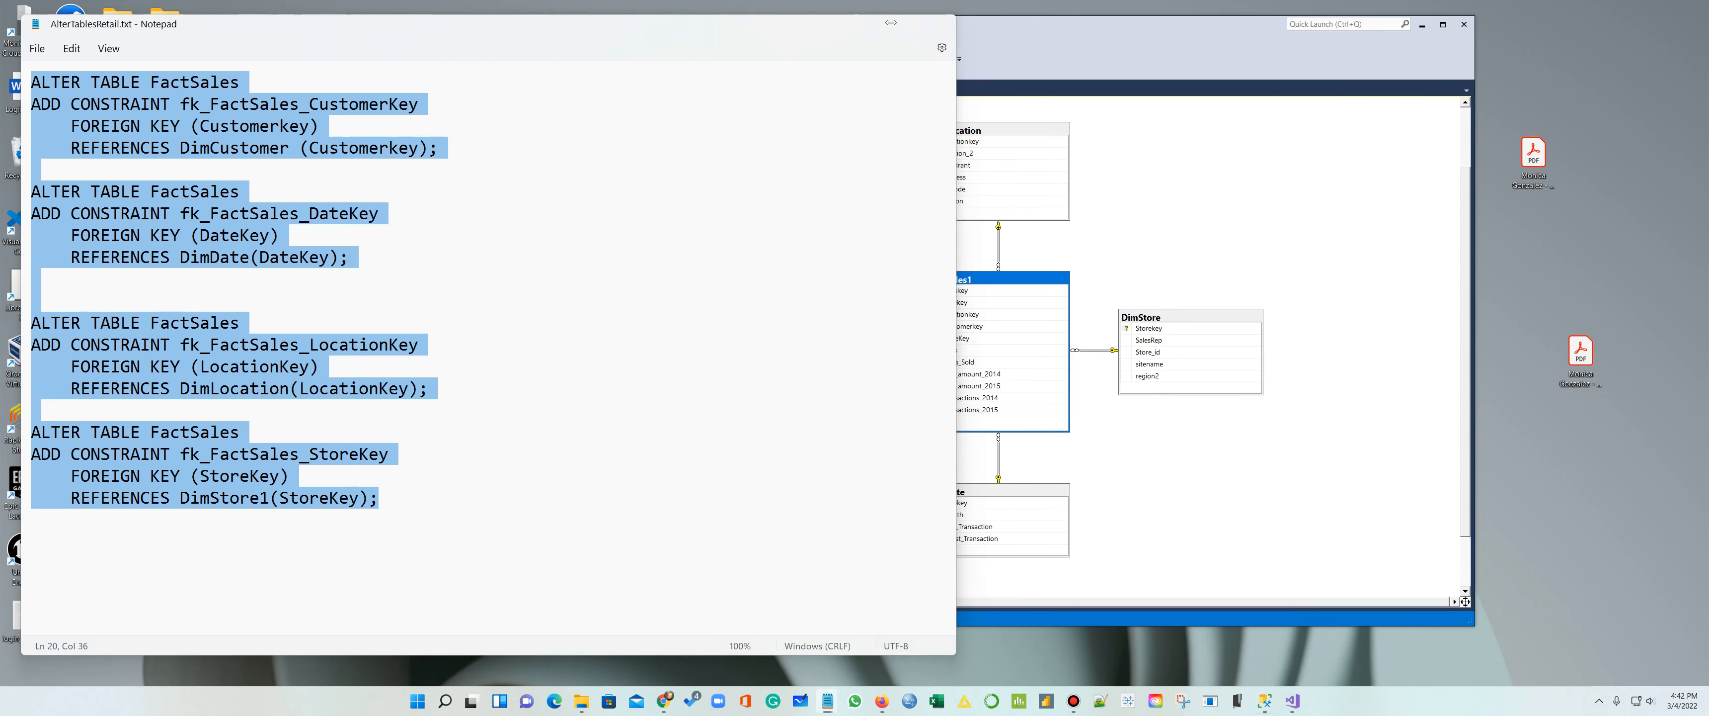
left_click(880, 24)
left_click(268, 348)
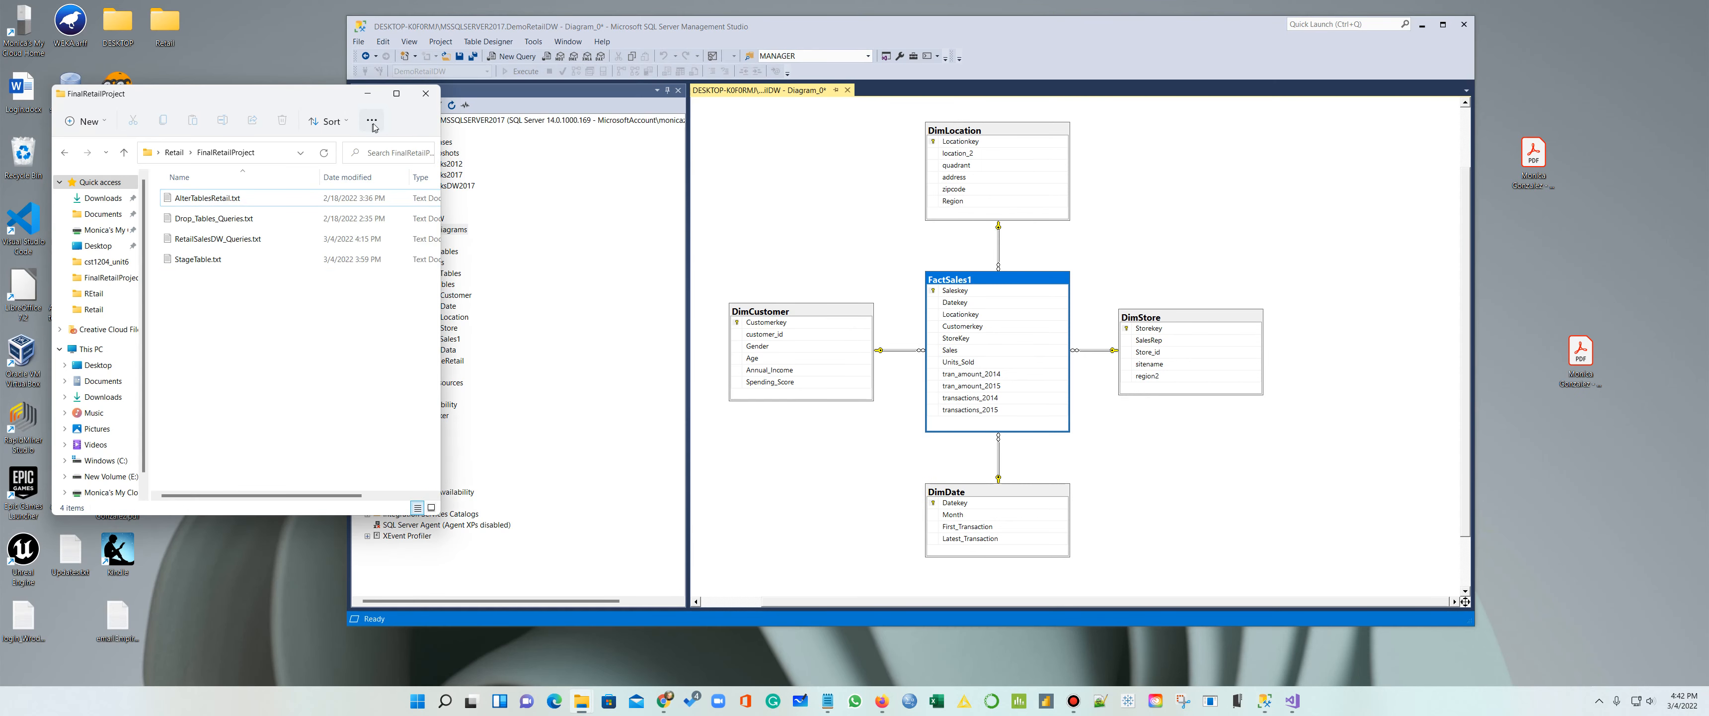
left_click(430, 93)
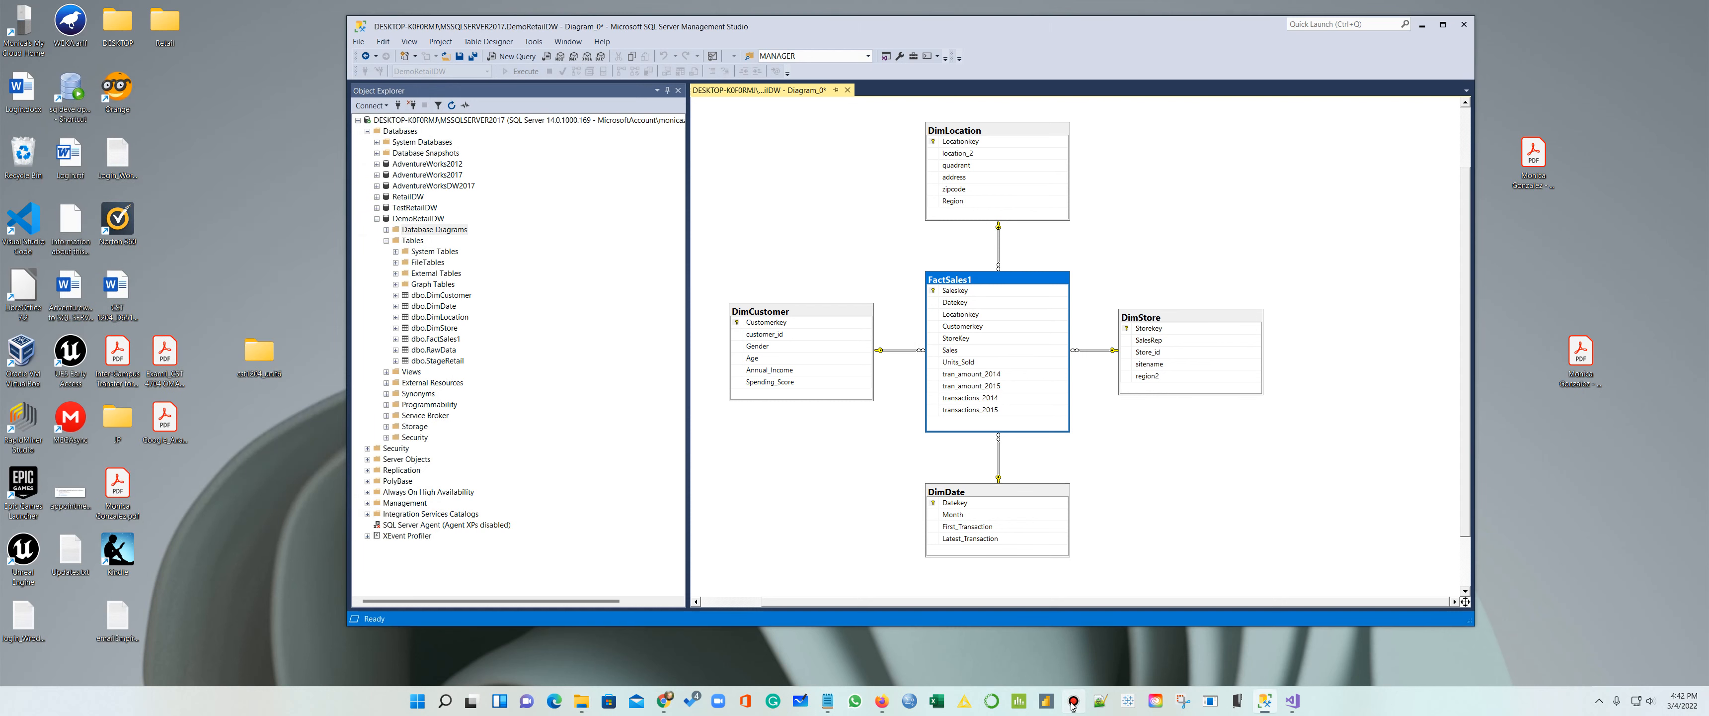